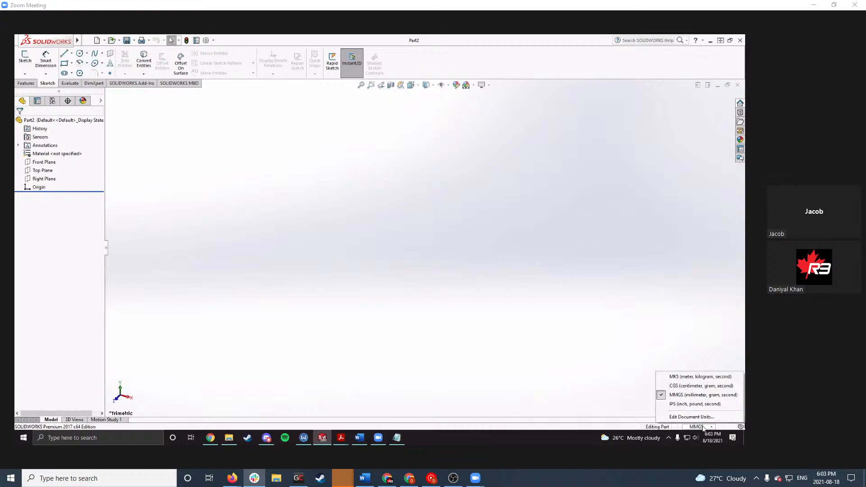
Step: Check in the document unit options that the part uses MMGS (millimeter, gram, second)
{"action": "left_click", "coordinate": [704, 429]}
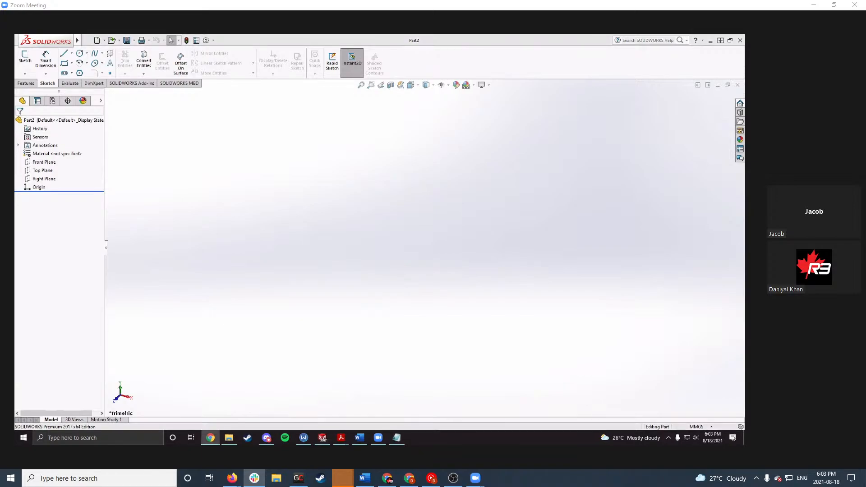
{"action": "left_click", "coordinate": [696, 427]}
{"action": "left_click", "coordinate": [695, 427]}
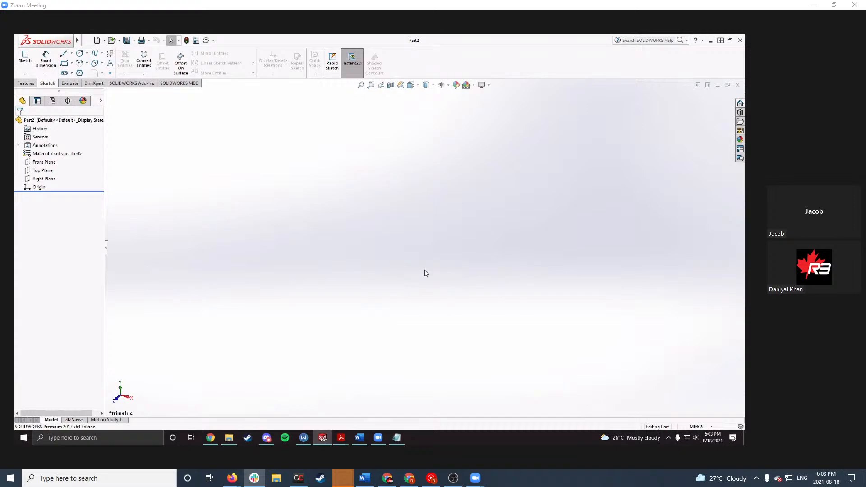
{"action": "left_click", "coordinate": [700, 427]}
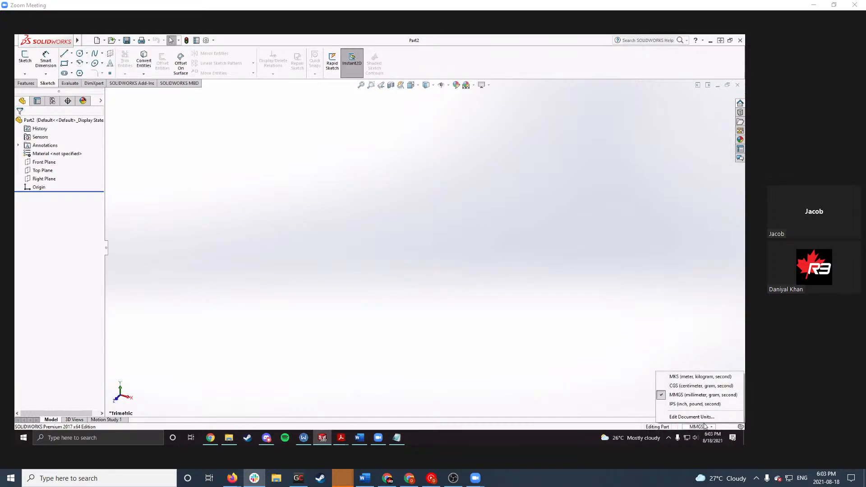
{"action": "left_click", "coordinate": [470, 254]}
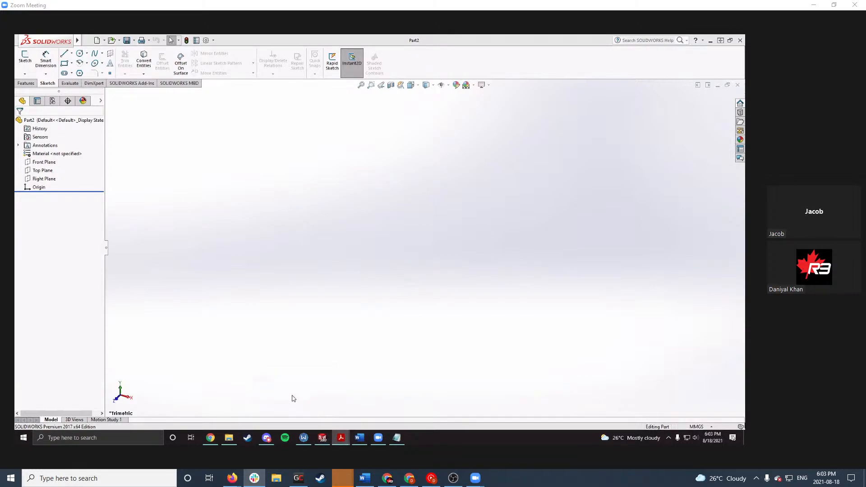
Step: Switch to the Test Part JY.PDF drawing in Adobe Acrobat Reader and collapse its bookmarks and tools panes
{"action": "left_click_drag", "start_coordinate": [15, 59], "coordinate": [332, 59]}
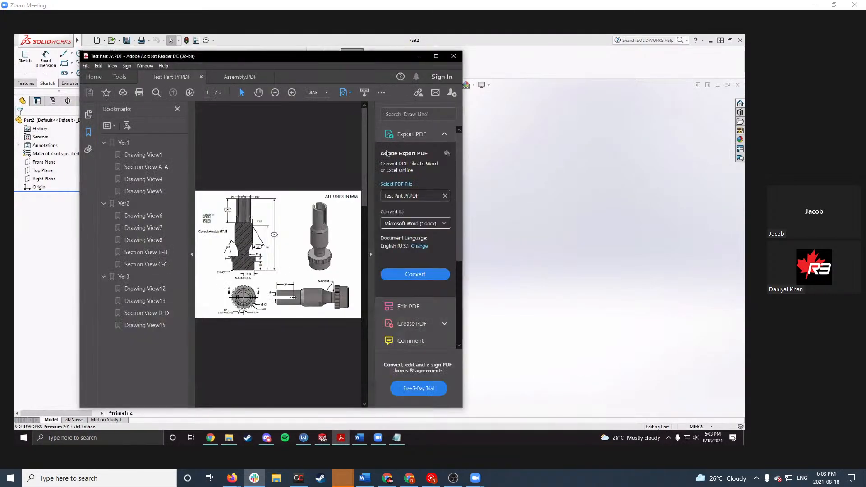
{"action": "left_click", "coordinate": [374, 207]}
{"action": "left_click", "coordinate": [190, 206]}
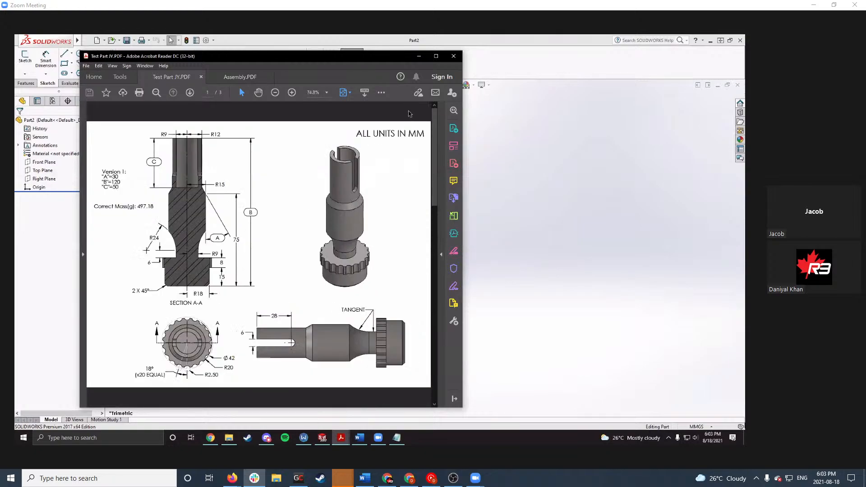
{"action": "left_click_drag", "start_coordinate": [351, 51], "coordinate": [352, 61]}
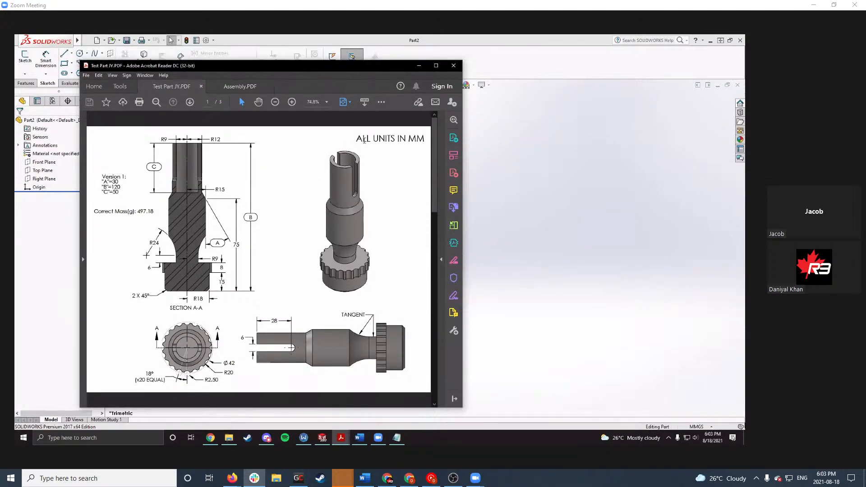
Step: Examine the drawing's units note and its Version 1 values for dimensions A, B and C
{"action": "left_click_drag", "start_coordinate": [356, 138], "coordinate": [425, 139]}
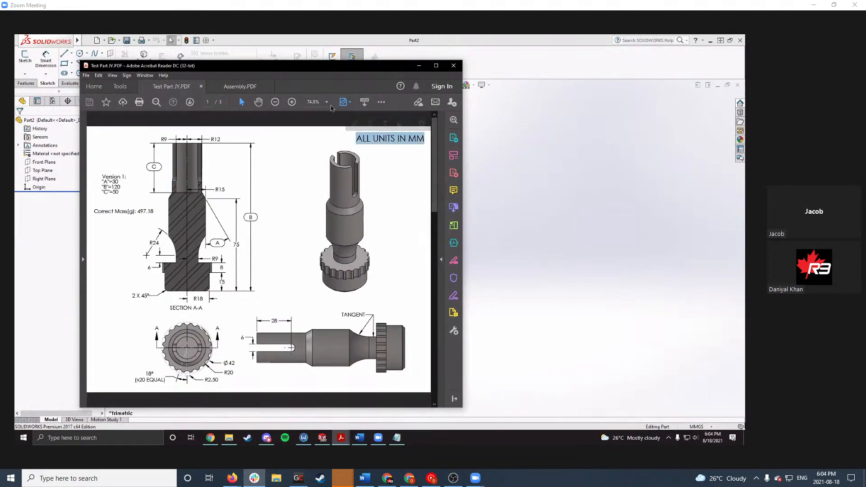
{"action": "left_click_drag", "start_coordinate": [304, 66], "coordinate": [317, 57]}
{"action": "left_click", "coordinate": [287, 221]}
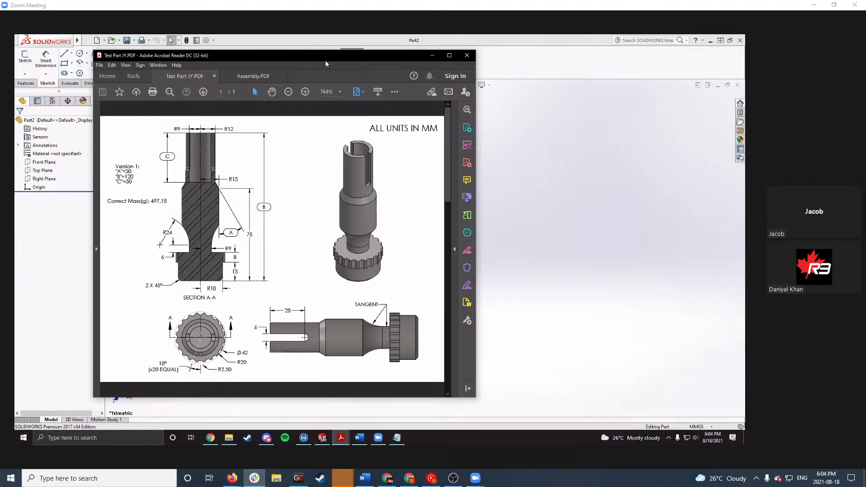
{"action": "left_click_drag", "start_coordinate": [325, 60], "coordinate": [341, 71]}
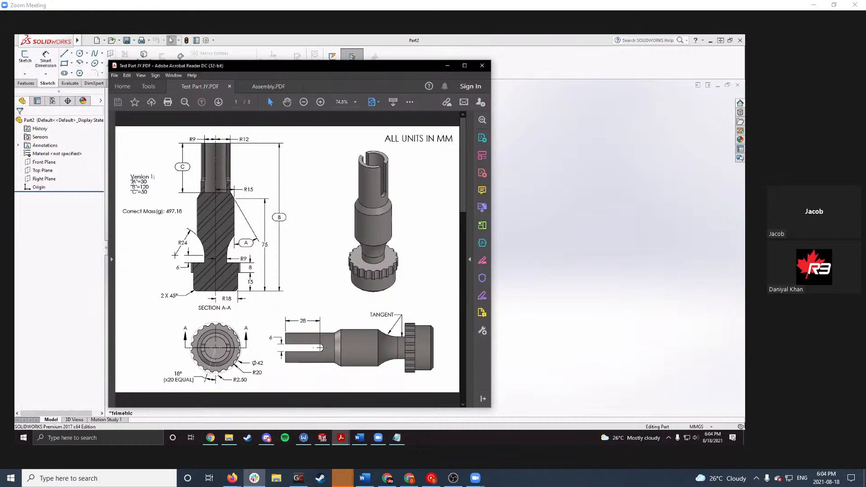
{"action": "mouse_move", "coordinate": [132, 181]}
{"action": "left_mouse_down"}
{"action": "mouse_move", "coordinate": [151, 192]}
{"action": "mouse_move", "coordinate": [131, 184]}
{"action": "left_mouse_up"}
{"action": "left_click", "coordinate": [149, 193]}
{"action": "left_click", "coordinate": [133, 189]}
Step: Return to the SOLIDWORKS part and start a sketch on the Front Plane
{"action": "left_click", "coordinate": [64, 136]}
{"action": "left_click", "coordinate": [57, 162]}
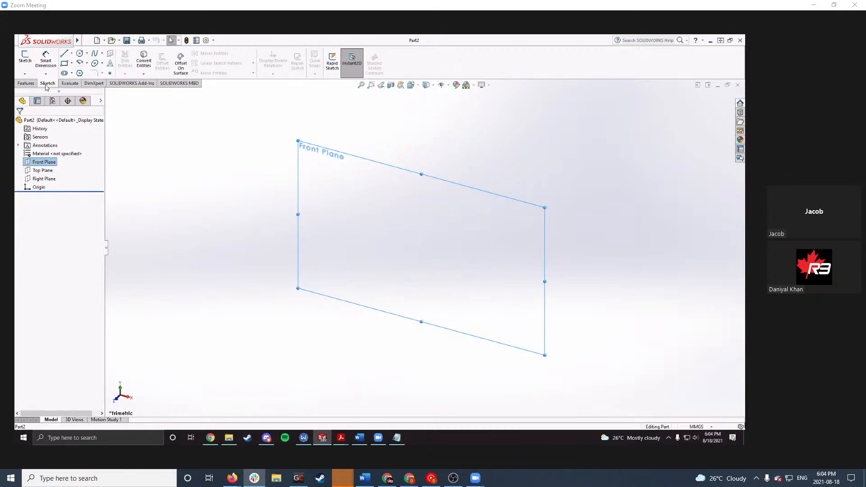
{"action": "left_click", "coordinate": [25, 57]}
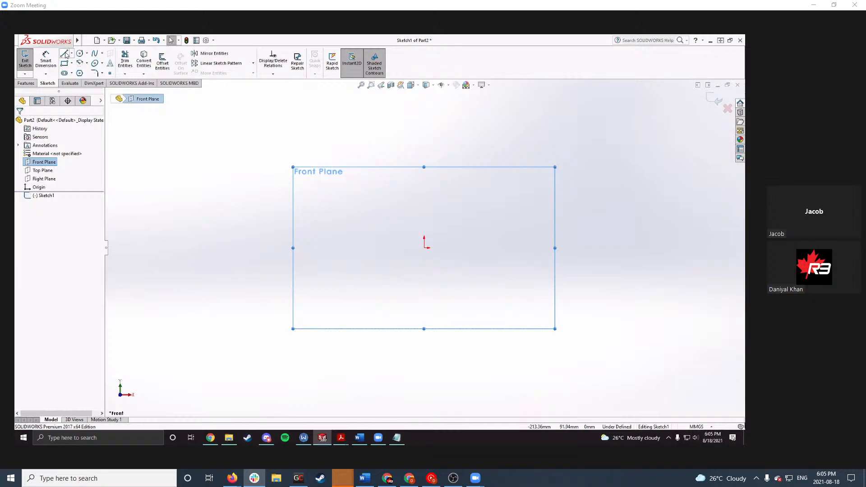
{"action": "left_click", "coordinate": [65, 55]}
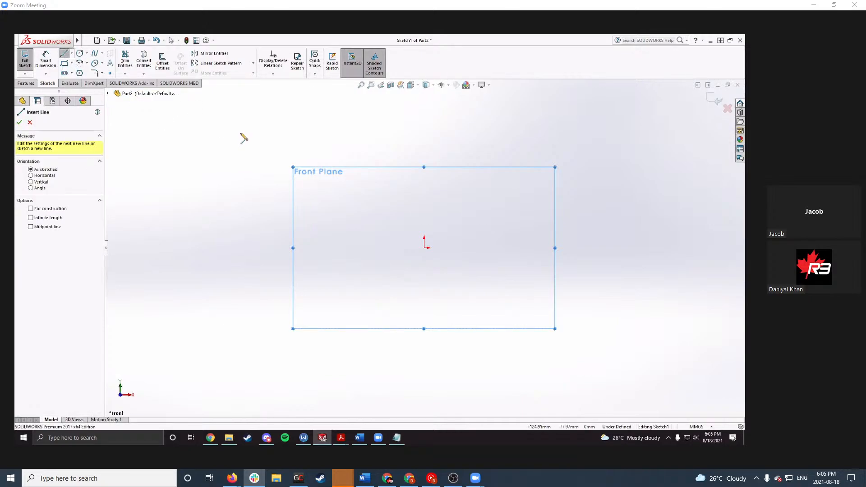
{"action": "key", "text": "Escape"}
{"action": "right_click_drag", "start_coordinate": [404, 216], "coordinate": [402, 178]}
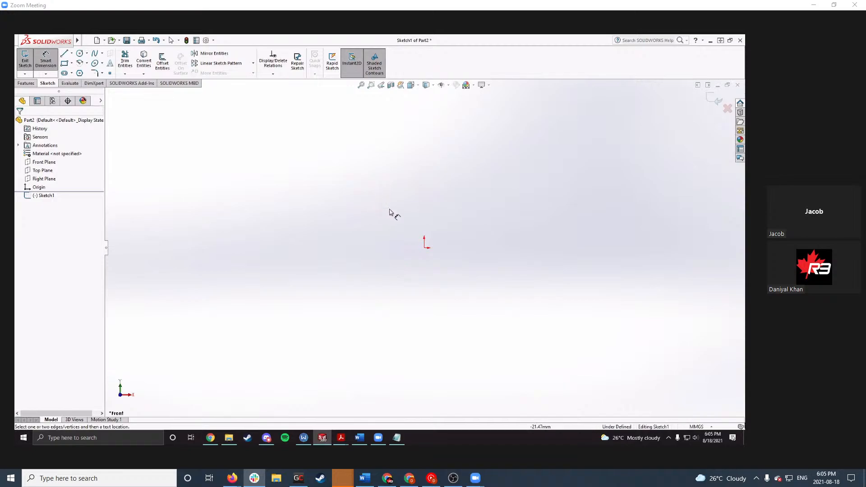
{"action": "right_click_drag", "start_coordinate": [447, 215], "coordinate": [351, 188]}
{"action": "right_click_drag", "start_coordinate": [422, 189], "coordinate": [379, 193]}
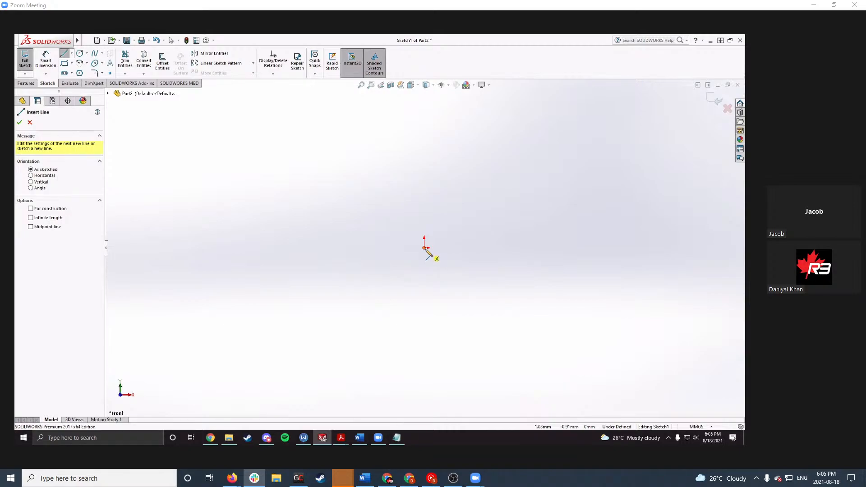
{"action": "mouse_move", "coordinate": [411, 219]}
{"action": "right_mouse_down"}
{"action": "mouse_move", "coordinate": [408, 186]}
{"action": "mouse_move", "coordinate": [412, 229]}
{"action": "right_mouse_up"}
Step: Sketch connected lines from the origin: a horizontal base about 29 mm long, a vertical side, a small outward step and a short vertical edge
{"action": "right_click_drag", "start_coordinate": [427, 195], "coordinate": [411, 221]}
{"action": "left_click", "coordinate": [425, 248]}
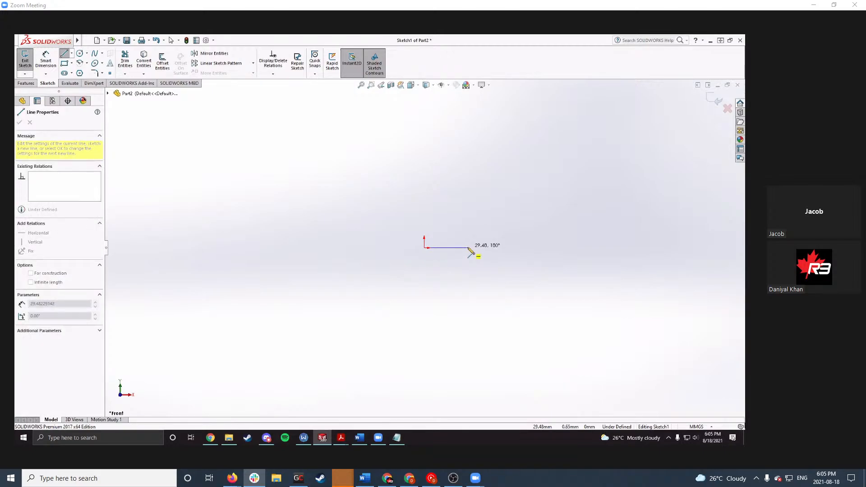
{"action": "left_click", "coordinate": [467, 248]}
{"action": "left_click", "coordinate": [468, 212]}
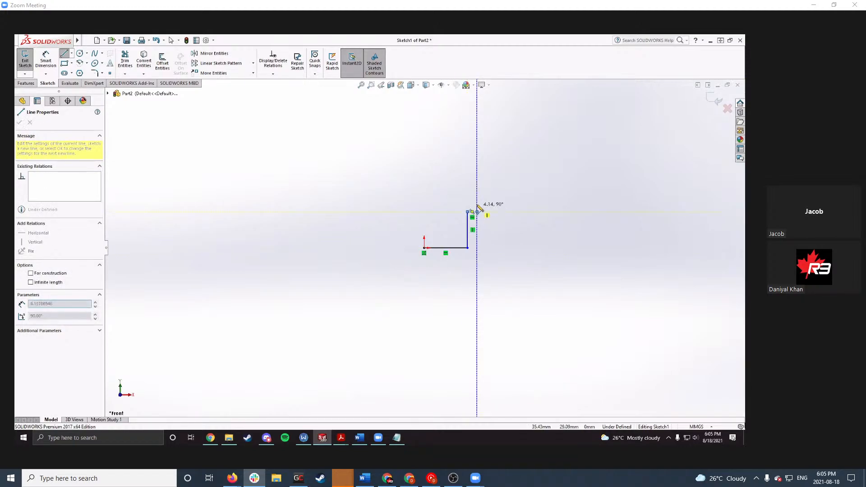
{"action": "left_click", "coordinate": [477, 198]}
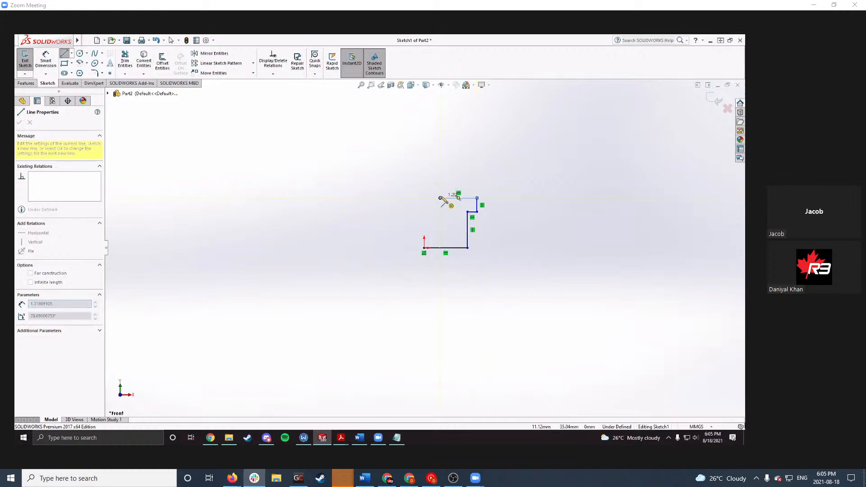
Step: Continue the profile with a horizontal line back inward and a vertical neck line rising from its inner end
{"action": "scroll", "coordinate": [444, 200], "scroll_direction": "up", "scroll_amount": 1}
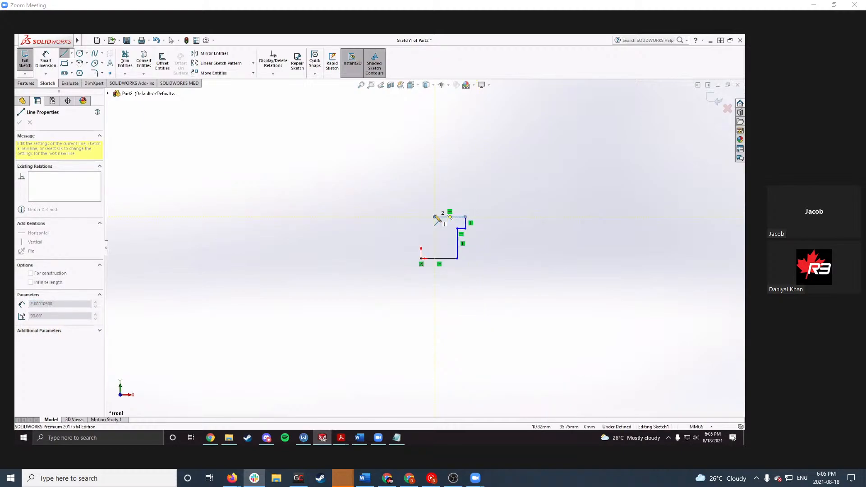
{"action": "left_click", "coordinate": [434, 194]}
{"action": "scroll", "coordinate": [434, 195], "scroll_direction": "up", "scroll_amount": 1}
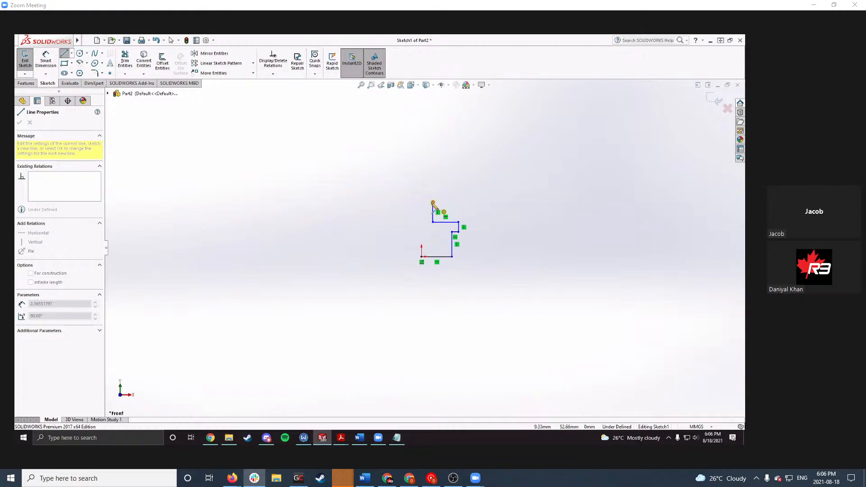
{"action": "double_click", "coordinate": [434, 204]}
{"action": "key", "text": "Escape"}
{"action": "scroll", "coordinate": [460, 203], "scroll_direction": "down", "scroll_amount": 1}
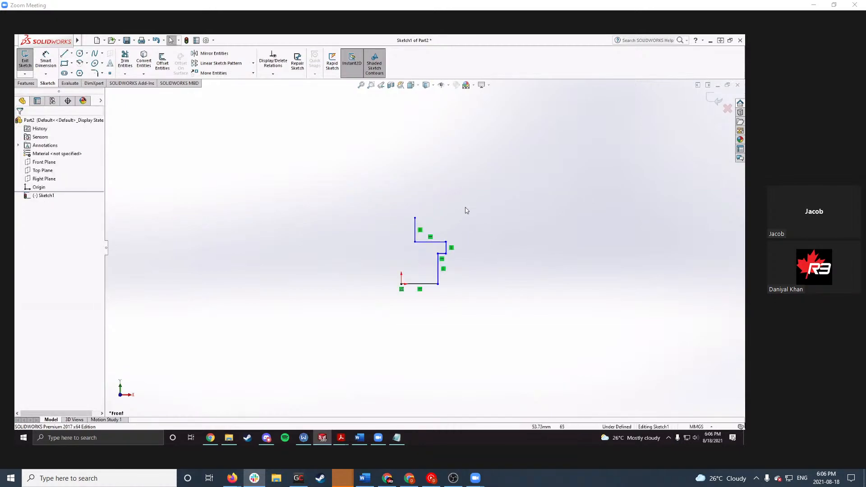
{"action": "key", "text": "l"}
{"action": "left_click", "coordinate": [415, 218]}
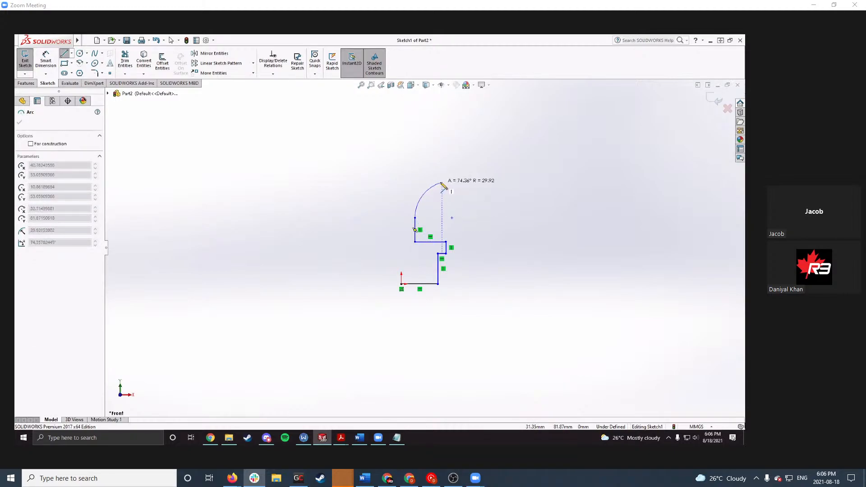
{"action": "key", "text": "Escape"}
Step: Sketch a tangent arc of about 34 mm radius curving up and outward from the neck line's upper end
{"action": "right_click_drag", "start_coordinate": [456, 182], "coordinate": [386, 180]}
{"action": "scroll", "coordinate": [387, 180], "scroll_direction": "down", "scroll_amount": 1}
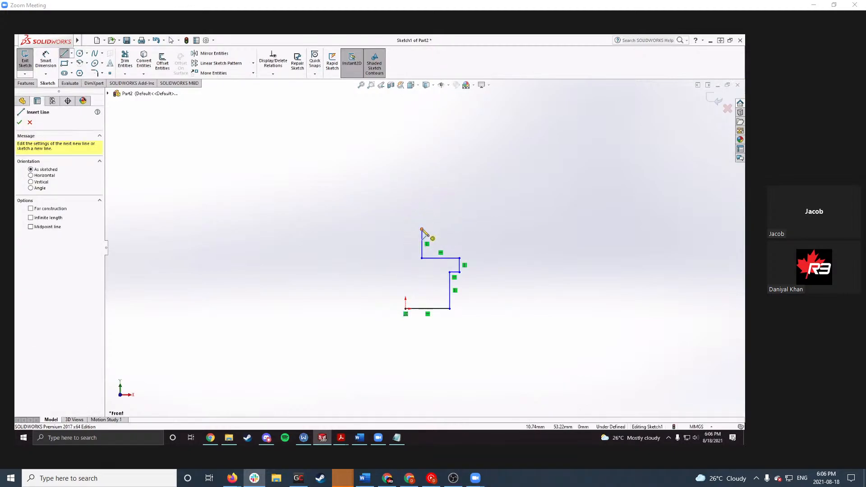
{"action": "left_click", "coordinate": [422, 230]}
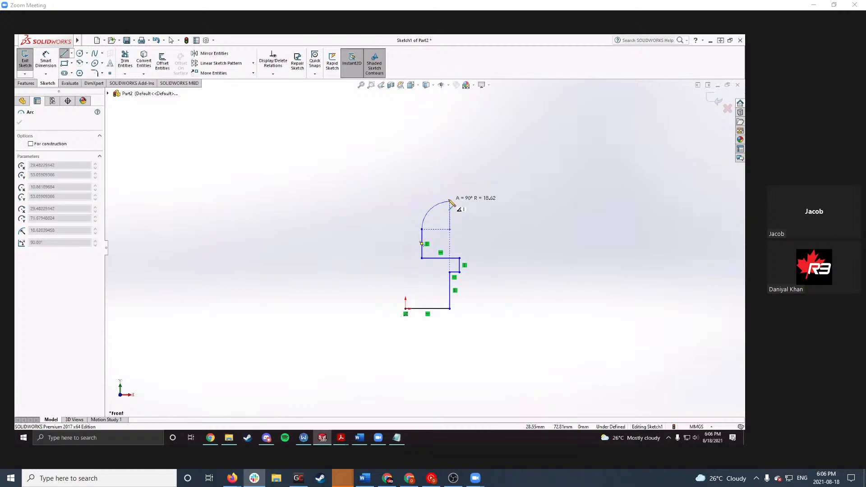
{"action": "left_click", "coordinate": [460, 181]}
{"action": "key", "text": "Escape"}
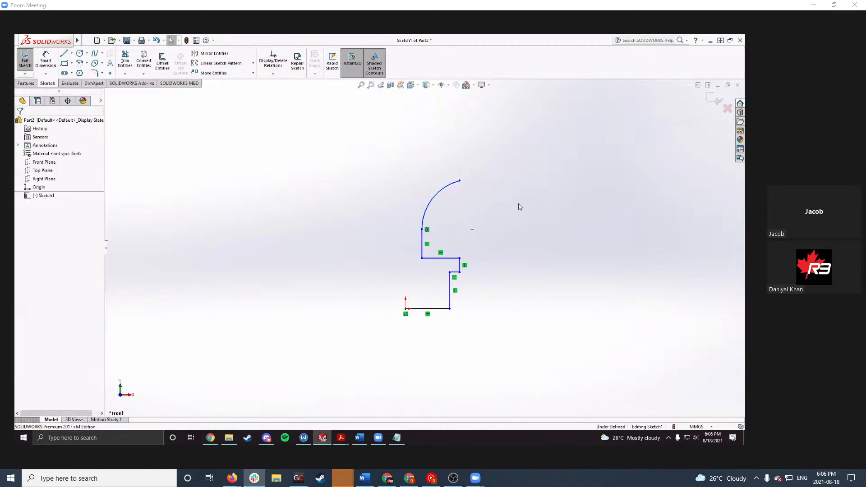
Step: Shift the arc's centre point slightly upward, then delete the arc
{"action": "left_click", "coordinate": [473, 229]}
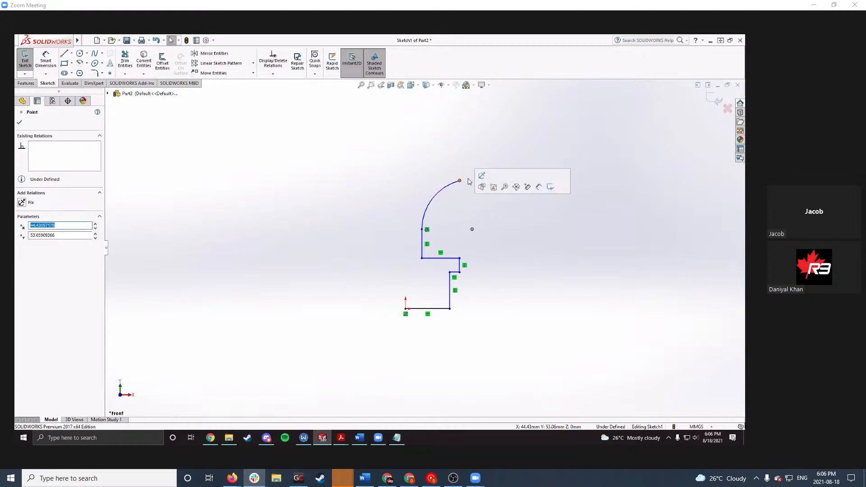
{"action": "left_click", "coordinate": [458, 230]}
{"action": "left_click_drag", "start_coordinate": [472, 230], "coordinate": [470, 218]}
{"action": "left_click", "coordinate": [478, 232]}
{"action": "left_click", "coordinate": [436, 184]}
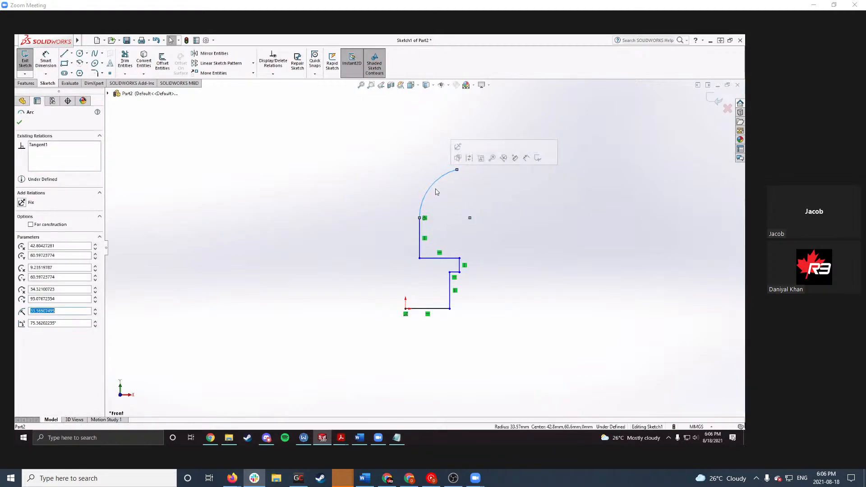
{"action": "key", "text": "Delete"}
Step: Sketch a circle of about 32 mm radius above the stepped profile, just outward of the neck line
{"action": "right_click_drag", "start_coordinate": [410, 173], "coordinate": [443, 172]}
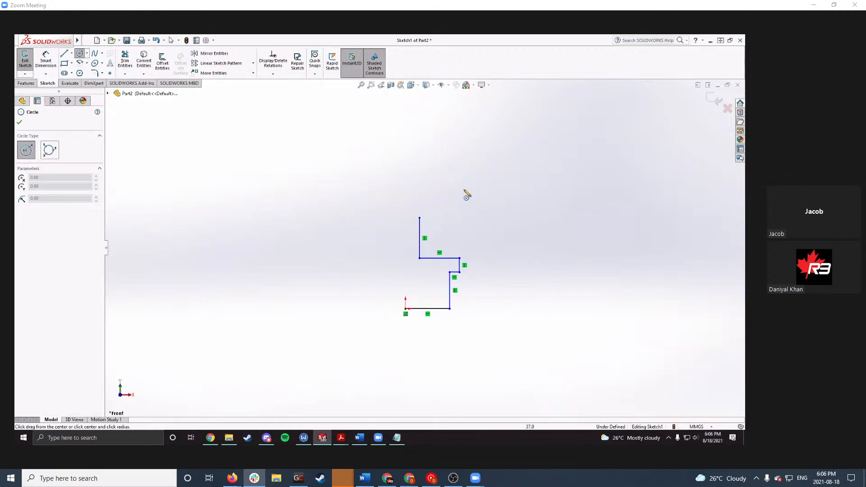
{"action": "left_click", "coordinate": [477, 184]}
{"action": "left_click", "coordinate": [430, 184]}
{"action": "key", "text": "Escape"}
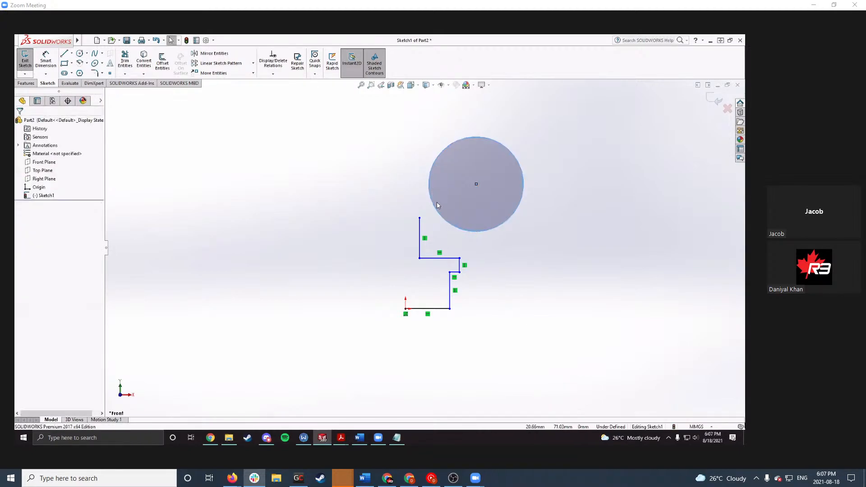
Step: Extend the neck line's upper endpoint beside the circle, making the line about 38 mm long
{"action": "left_click", "coordinate": [420, 220]}
{"action": "left_click_drag", "start_coordinate": [419, 220], "coordinate": [424, 201]}
{"action": "left_click", "coordinate": [407, 247]}
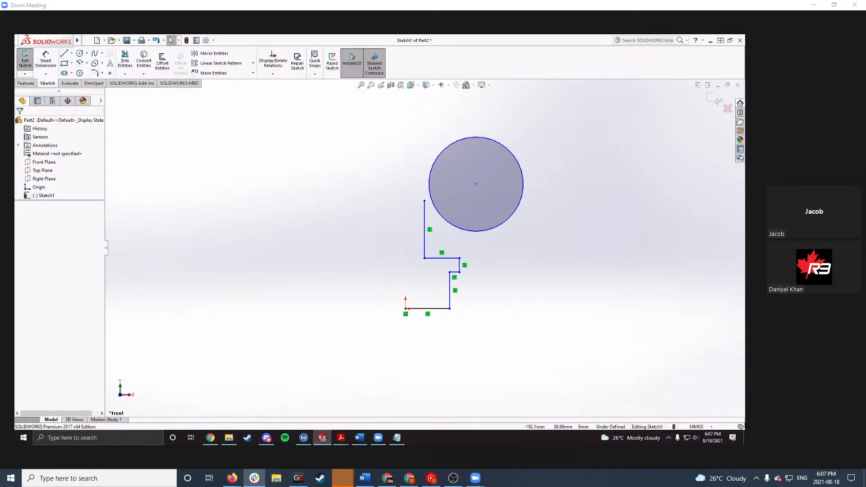
Step: Add a tangent relation between the circle and the vertical neck line
{"action": "left_click", "coordinate": [425, 209]}
{"action": "left_click", "coordinate": [434, 207], "text": "ctrl"}
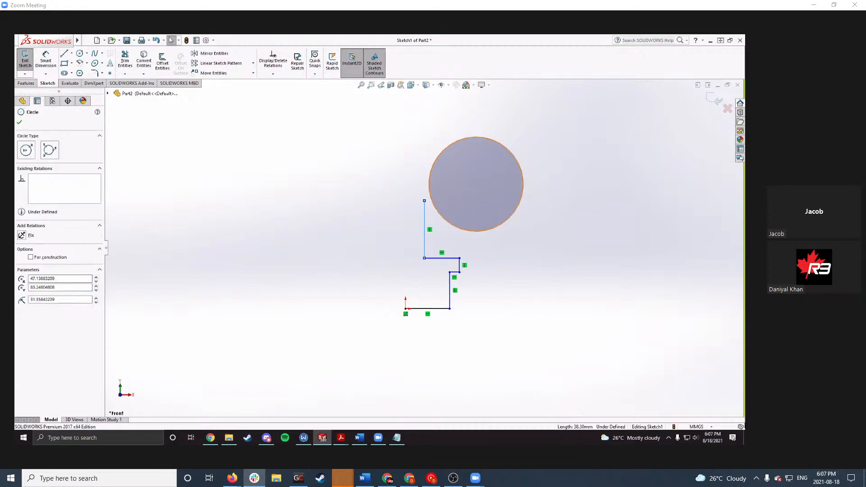
{"action": "left_click", "coordinate": [399, 209]}
{"action": "left_click", "coordinate": [424, 213]}
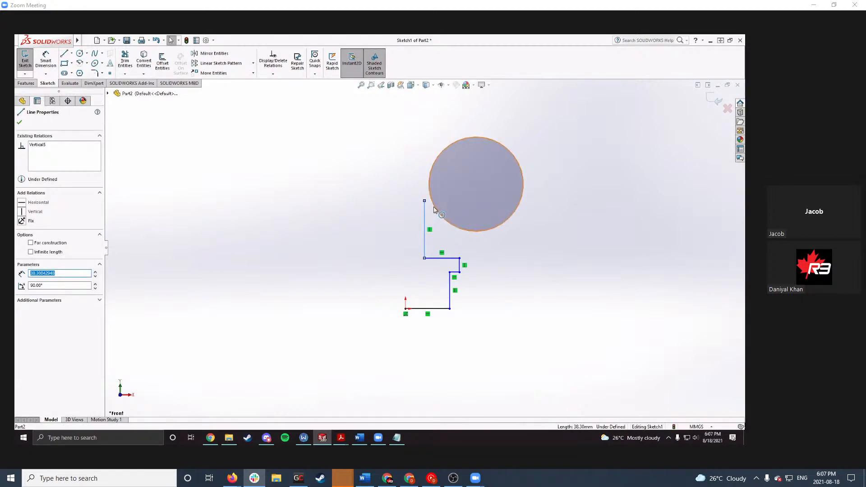
{"action": "left_click", "coordinate": [434, 208], "text": "ctrl"}
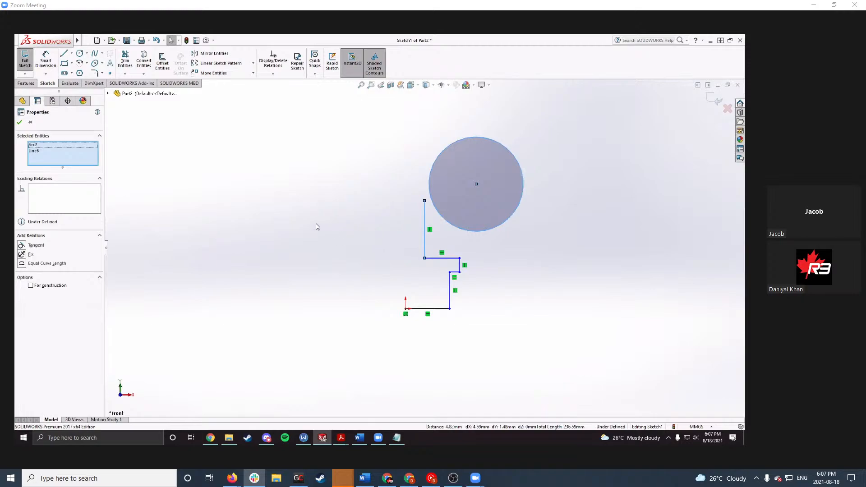
{"action": "left_click", "coordinate": [22, 246]}
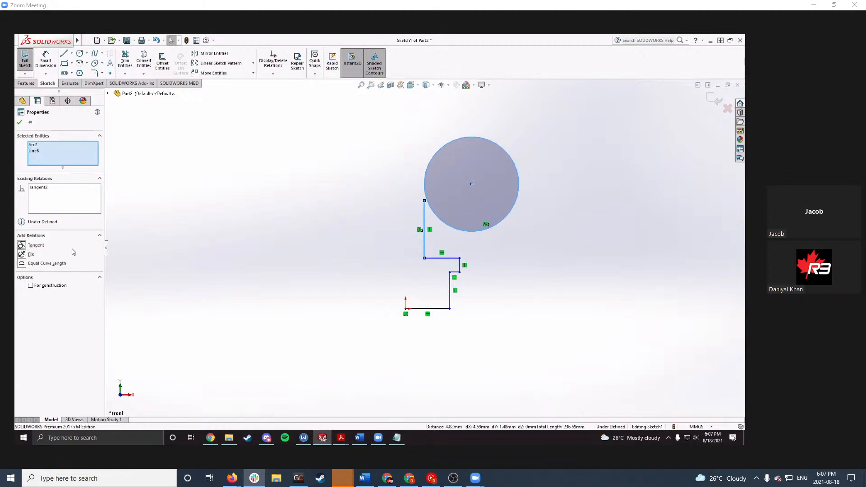
{"action": "left_click", "coordinate": [20, 122]}
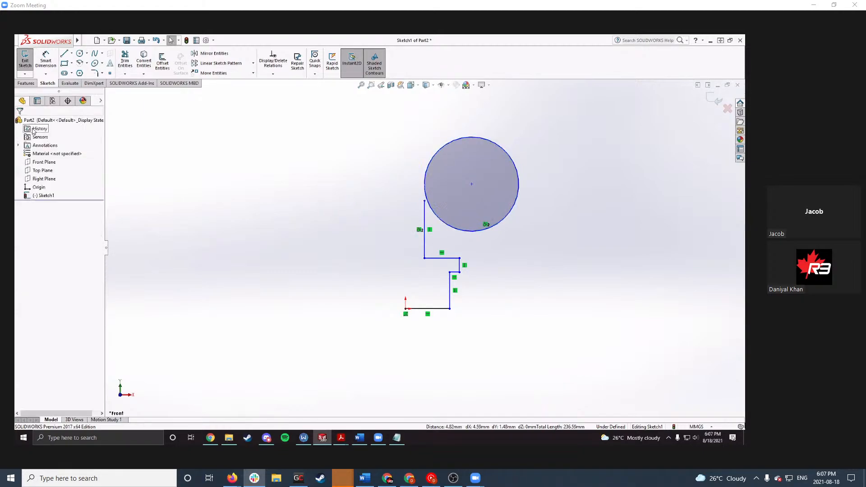
Step: Shrink the circle against the neck line by moving its centre to about X 37.7 mm, Y 67.7 mm
{"action": "left_click", "coordinate": [435, 219]}
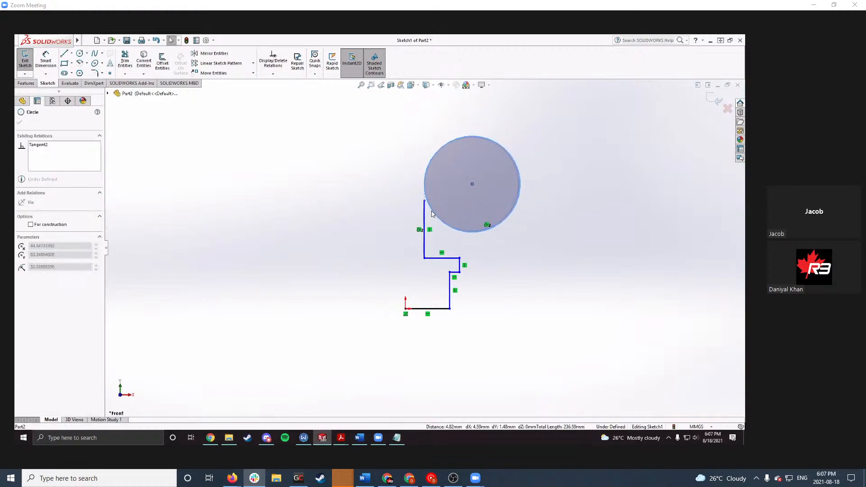
{"action": "left_click", "coordinate": [387, 207]}
{"action": "left_click_drag", "start_coordinate": [472, 185], "coordinate": [462, 207]}
{"action": "left_click", "coordinate": [523, 232]}
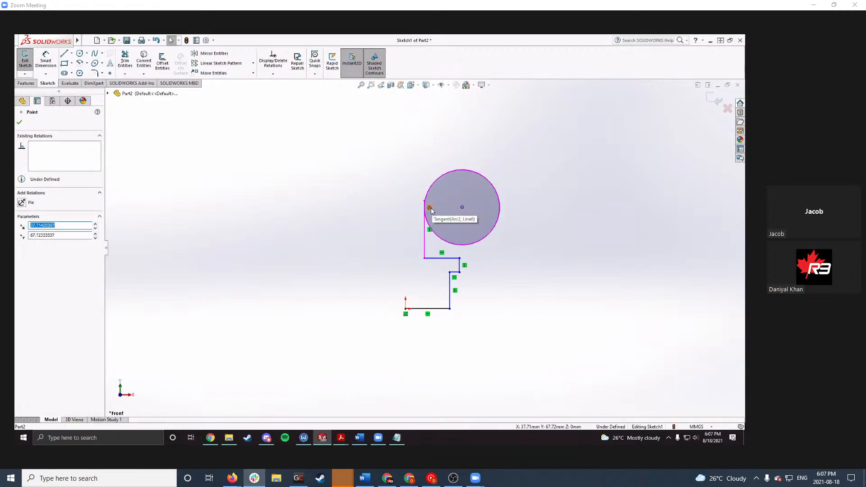
Step: Sketch a slanted line about 39 mm long from the circle's inner edge, running upward and outward
{"action": "scroll", "coordinate": [420, 245], "scroll_direction": "up", "scroll_amount": 3}
{"action": "scroll", "coordinate": [435, 225], "scroll_direction": "down", "scroll_amount": 8}
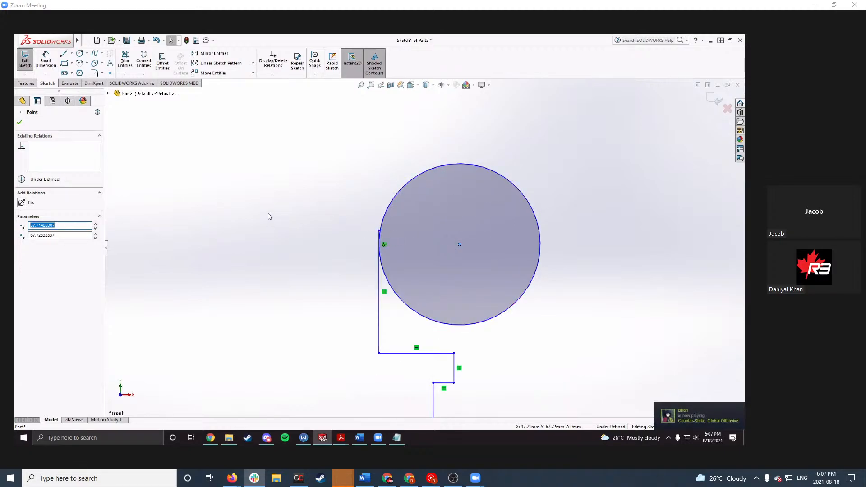
{"action": "scroll", "coordinate": [277, 209], "scroll_direction": "up", "scroll_amount": 1}
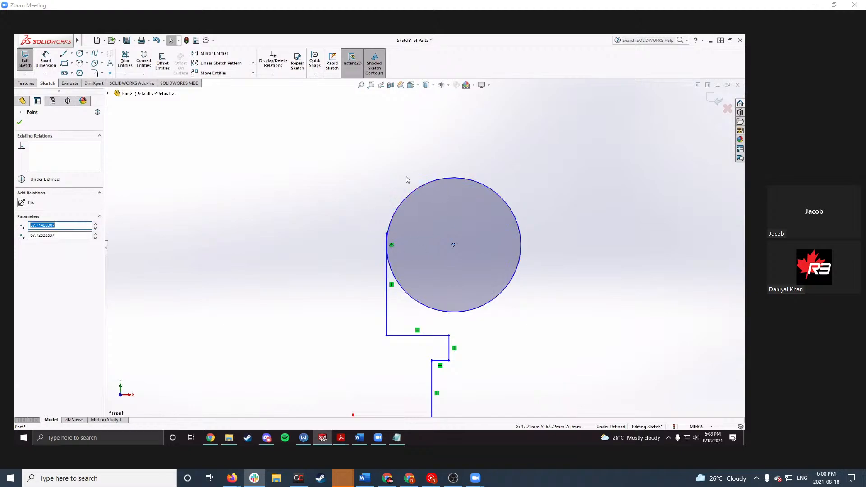
{"action": "key", "text": "l"}
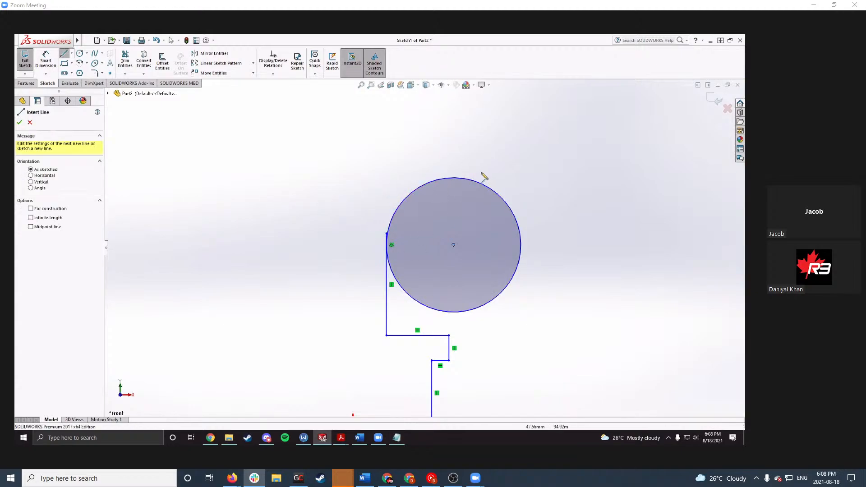
{"action": "left_click", "coordinate": [446, 178]}
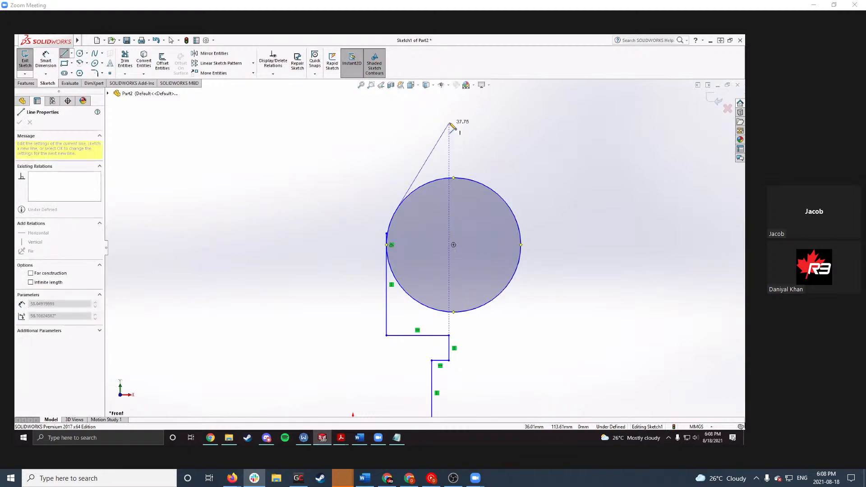
{"action": "left_click", "coordinate": [435, 122]}
{"action": "key", "text": "Escape"}
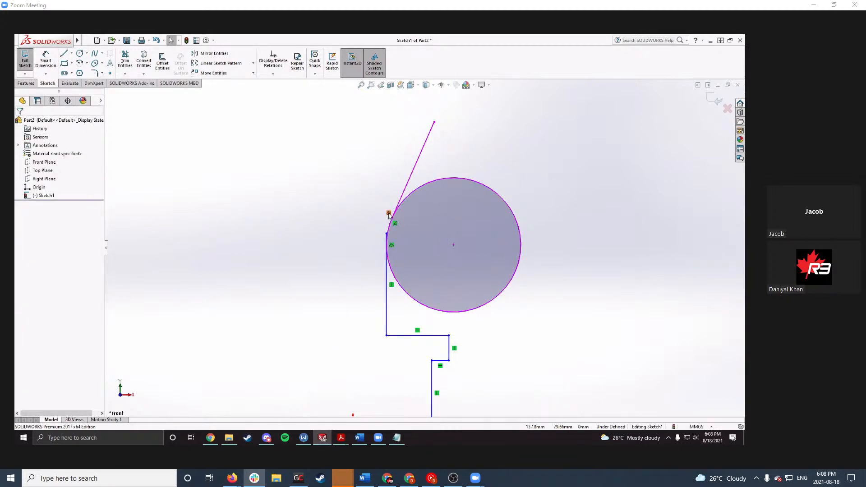
Step: Delete the slanted line's tangent relation with the circle and make the line vertical
{"action": "left_click", "coordinate": [388, 214]}
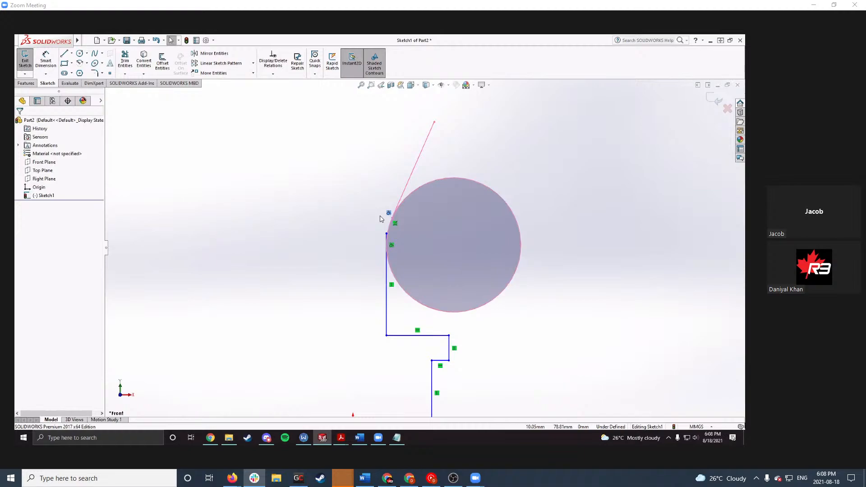
{"action": "left_click", "coordinate": [347, 212]}
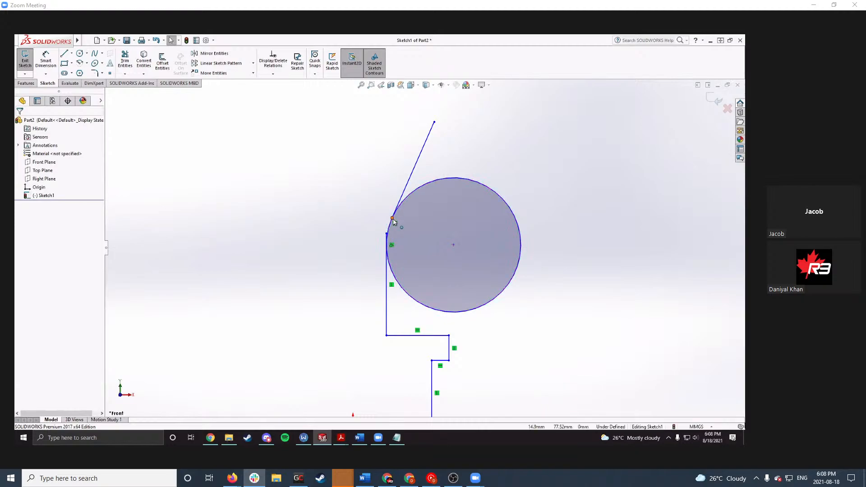
{"action": "left_click", "coordinate": [411, 181]}
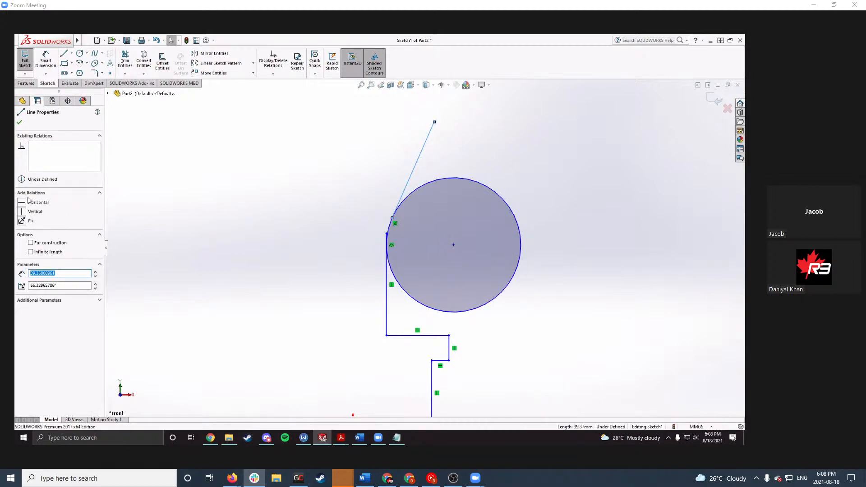
{"action": "left_click", "coordinate": [23, 213]}
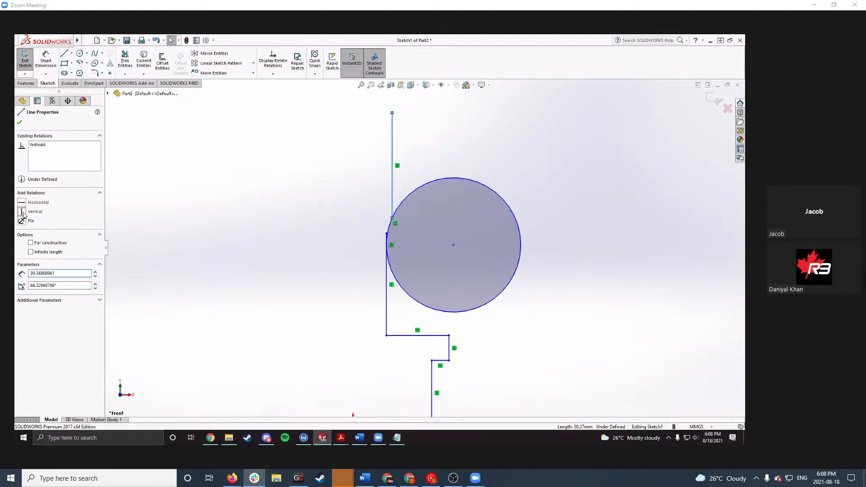
{"action": "left_click", "coordinate": [23, 113]}
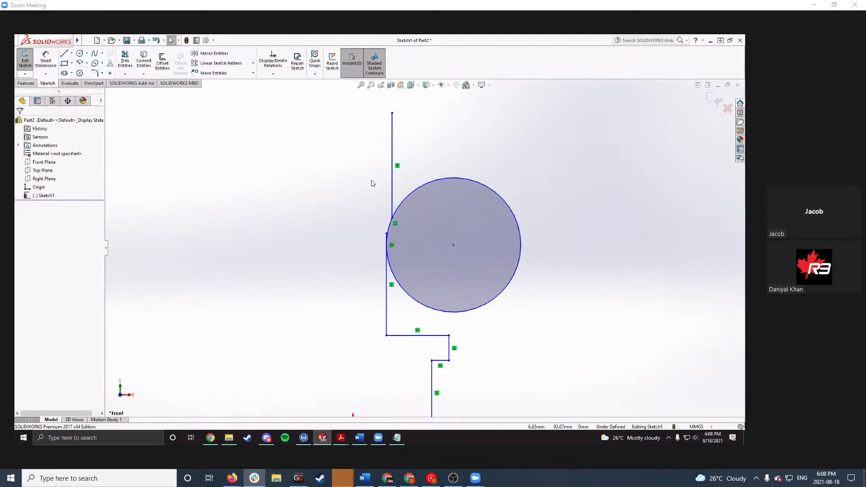
Step: Shift the upper vertical line outward along the circle so its lower end meets the circle's top portion
{"action": "left_click_drag", "start_coordinate": [392, 179], "coordinate": [430, 172]}
{"action": "scroll", "coordinate": [365, 188], "scroll_direction": "down", "scroll_amount": 1}
{"action": "scroll", "coordinate": [377, 198], "scroll_direction": "up", "scroll_amount": 1}
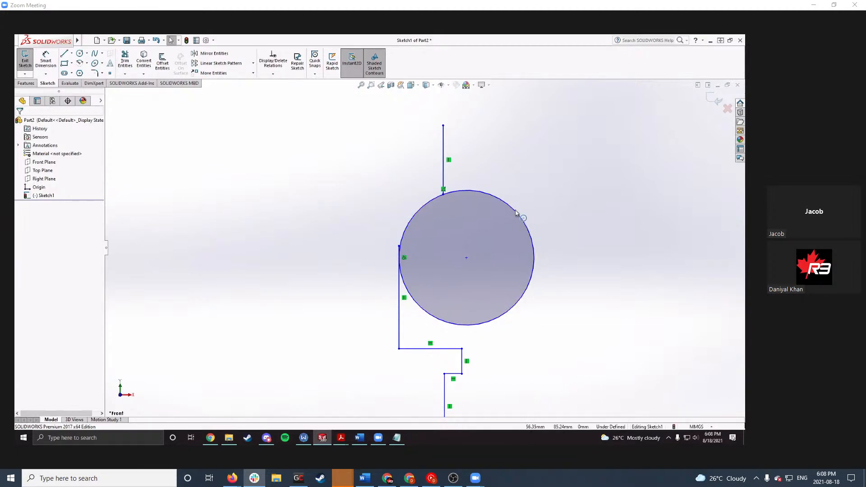
Step: Trim the circle with Trim to closest, keeping only the arc between the neck line and the upper vertical line
{"action": "left_click", "coordinate": [124, 63]}
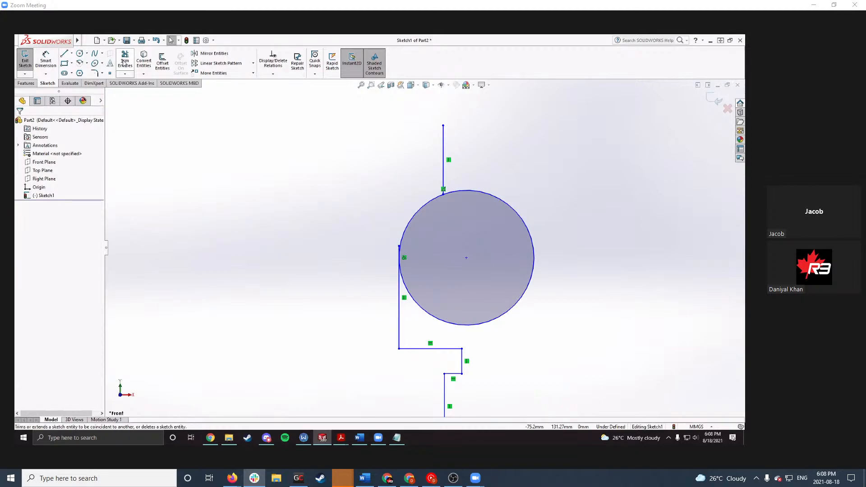
{"action": "left_click", "coordinate": [32, 179]}
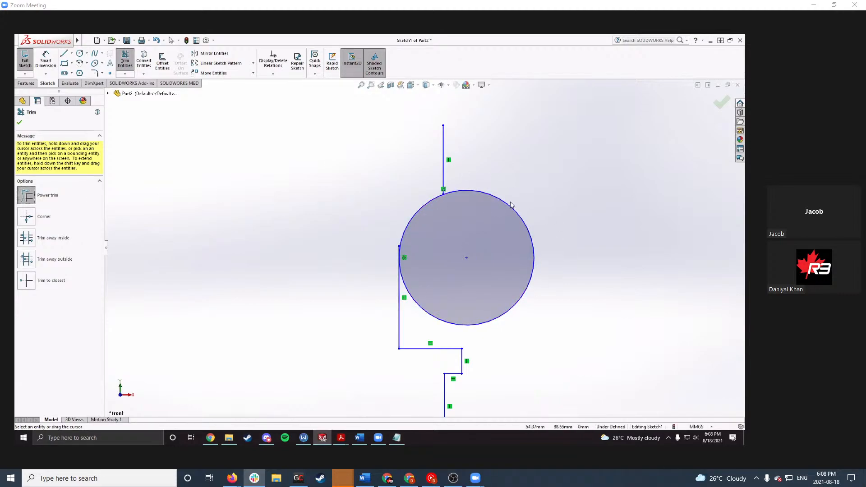
{"action": "left_click", "coordinate": [29, 286]}
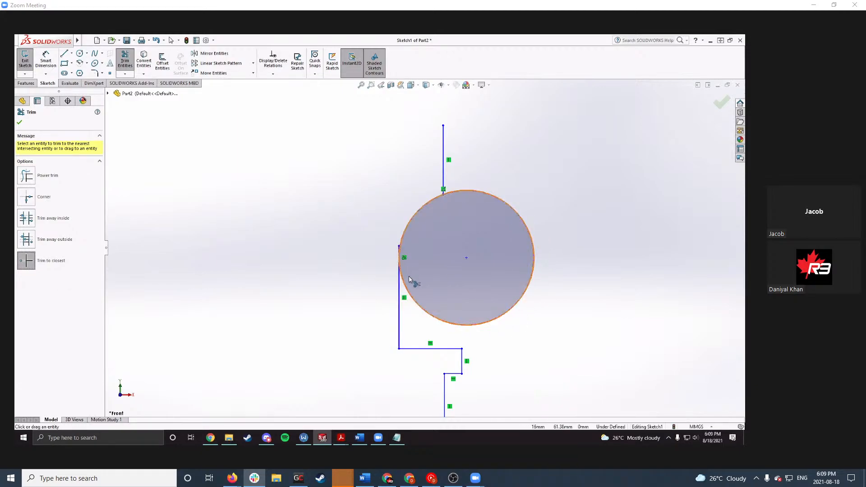
{"action": "left_click", "coordinate": [429, 318]}
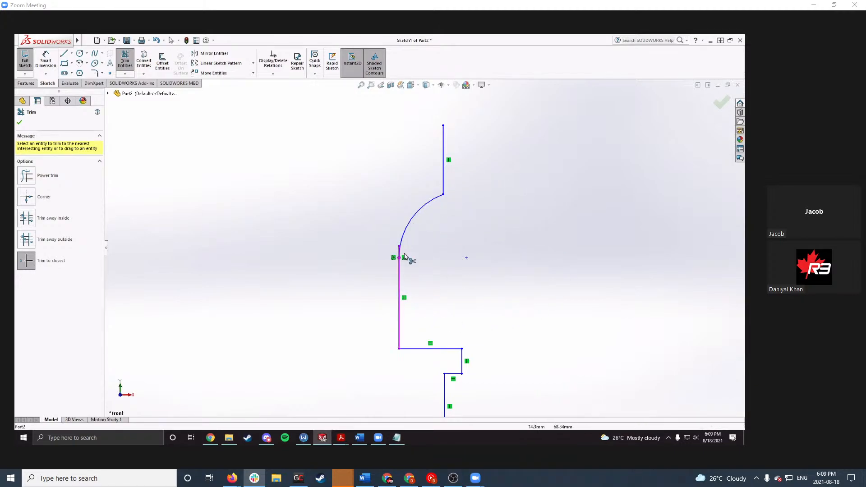
Step: Trim the short stub of the neck line that sticks out above its tangent point with the arc
{"action": "scroll", "coordinate": [410, 255], "scroll_direction": "down", "scroll_amount": 5}
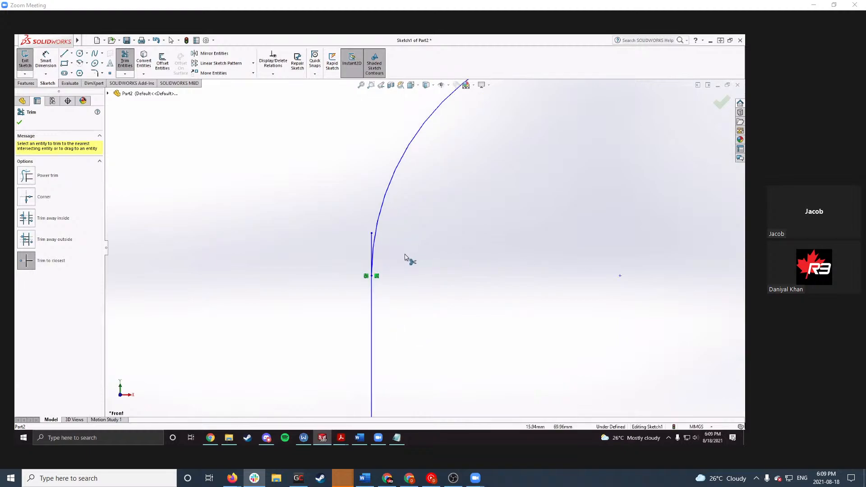
{"action": "scroll", "coordinate": [415, 254], "scroll_direction": "up", "scroll_amount": 7}
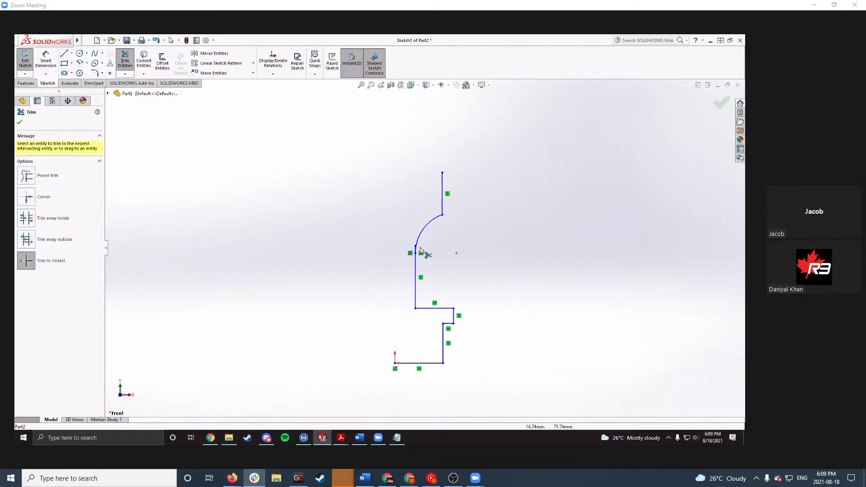
{"action": "scroll", "coordinate": [441, 214], "scroll_direction": "up", "scroll_amount": 5}
{"action": "scroll", "coordinate": [446, 226], "scroll_direction": "down", "scroll_amount": 4}
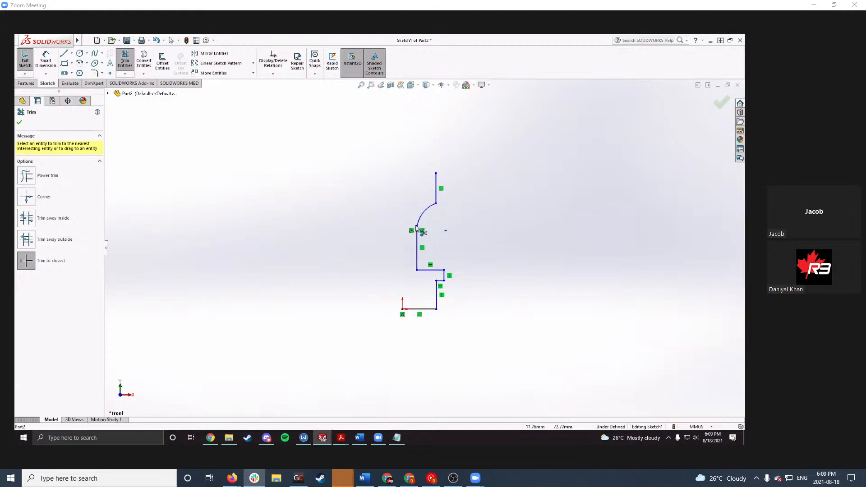
{"action": "scroll", "coordinate": [416, 227], "scroll_direction": "down", "scroll_amount": 6}
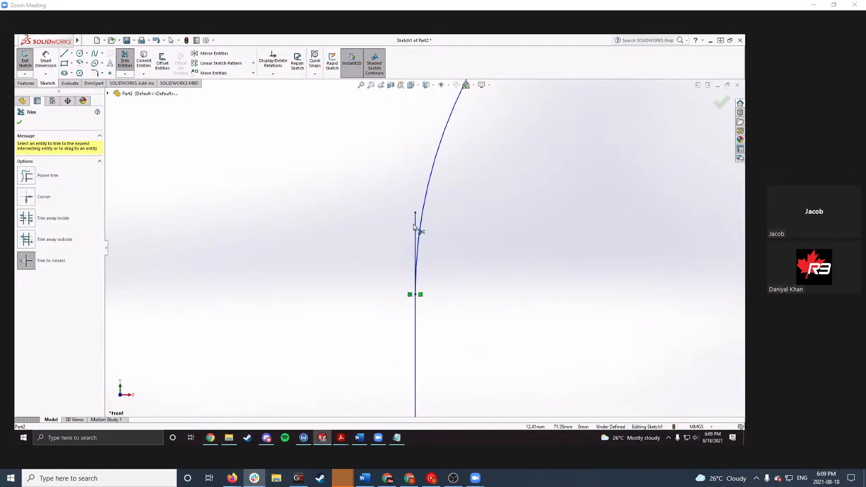
{"action": "scroll", "coordinate": [458, 253], "scroll_direction": "up", "scroll_amount": 5}
{"action": "scroll", "coordinate": [464, 261], "scroll_direction": "down", "scroll_amount": 5}
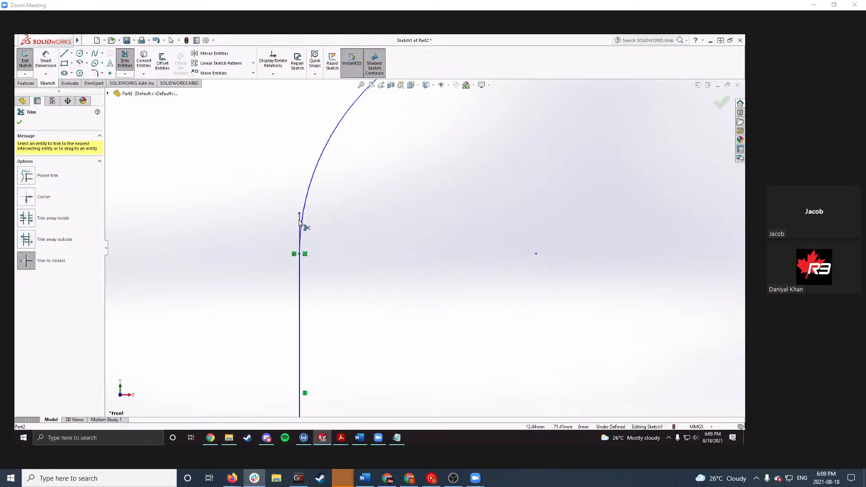
{"action": "left_click", "coordinate": [300, 221]}
{"action": "scroll", "coordinate": [434, 270], "scroll_direction": "up", "scroll_amount": 3}
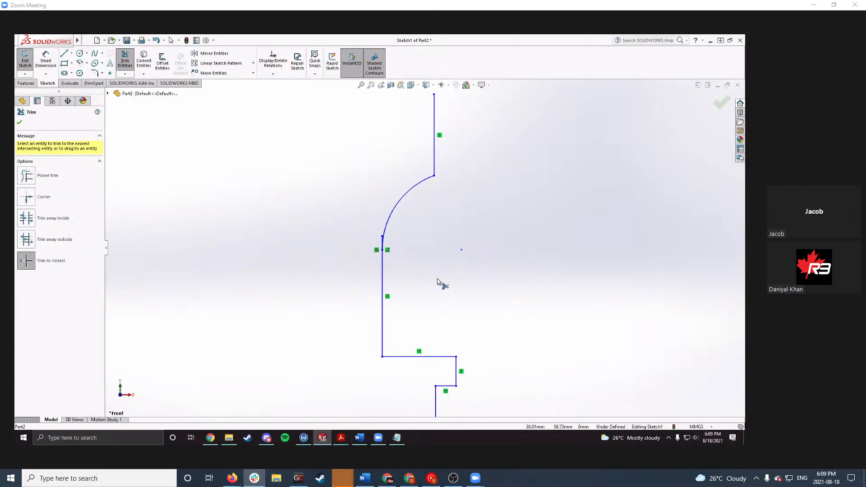
{"action": "scroll", "coordinate": [440, 283], "scroll_direction": "up", "scroll_amount": 1}
{"action": "scroll", "coordinate": [399, 237], "scroll_direction": "down", "scroll_amount": 3}
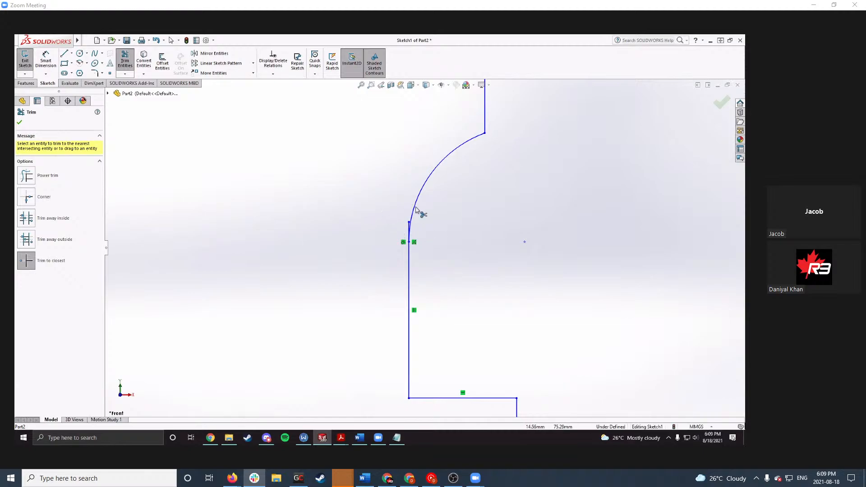
{"action": "scroll", "coordinate": [397, 216], "scroll_direction": "up", "scroll_amount": 2}
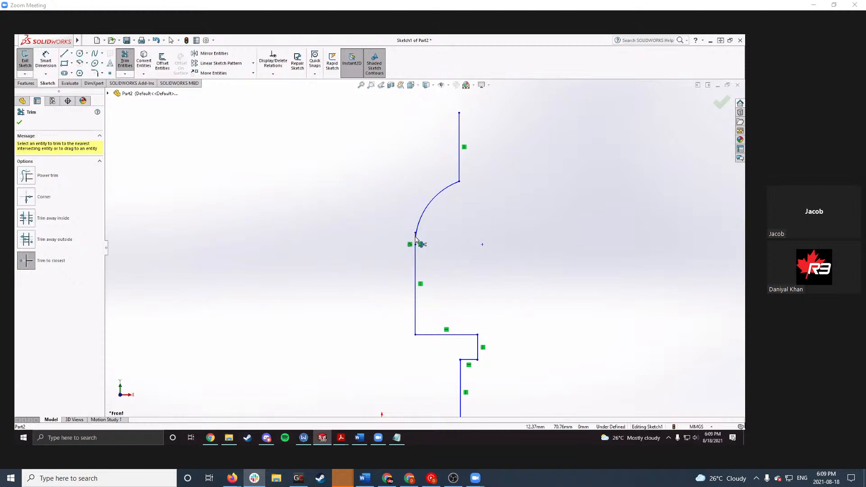
{"action": "scroll", "coordinate": [415, 238], "scroll_direction": "down", "scroll_amount": 5}
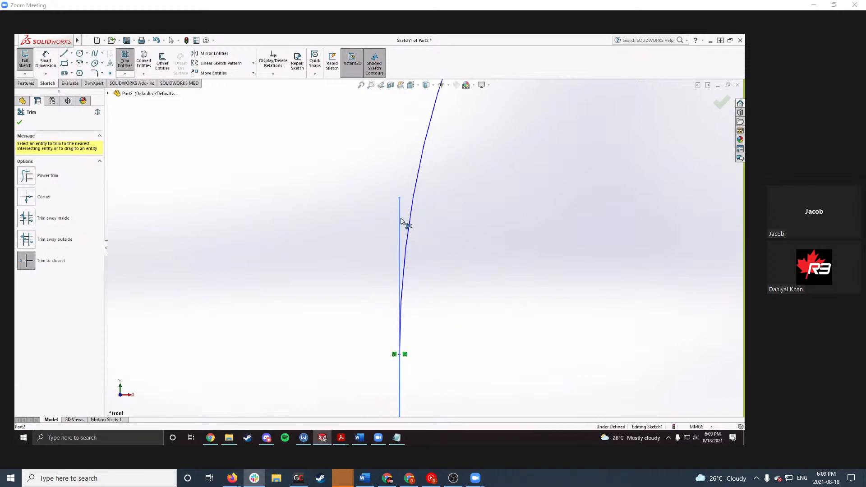
{"action": "left_click", "coordinate": [401, 222]}
{"action": "scroll", "coordinate": [469, 239], "scroll_direction": "up", "scroll_amount": 3}
{"action": "scroll", "coordinate": [478, 236], "scroll_direction": "up", "scroll_amount": 4}
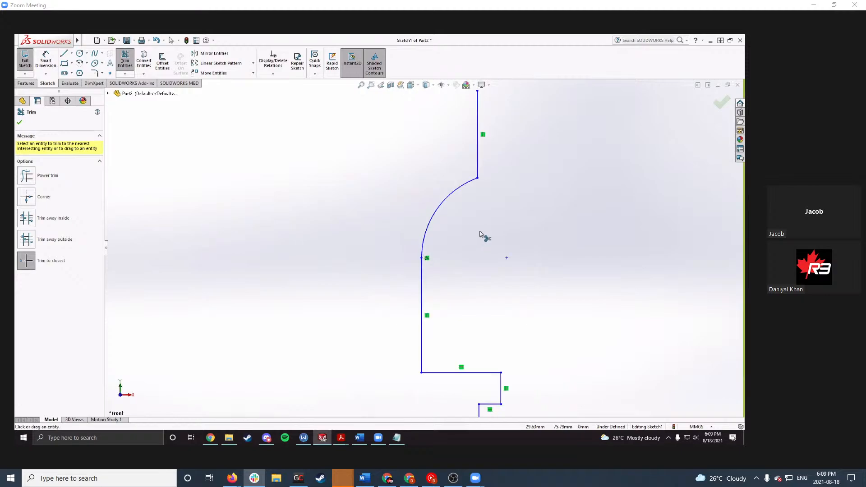
{"action": "scroll", "coordinate": [459, 217], "scroll_direction": "down", "scroll_amount": 2}
{"action": "key", "text": "Escape"}
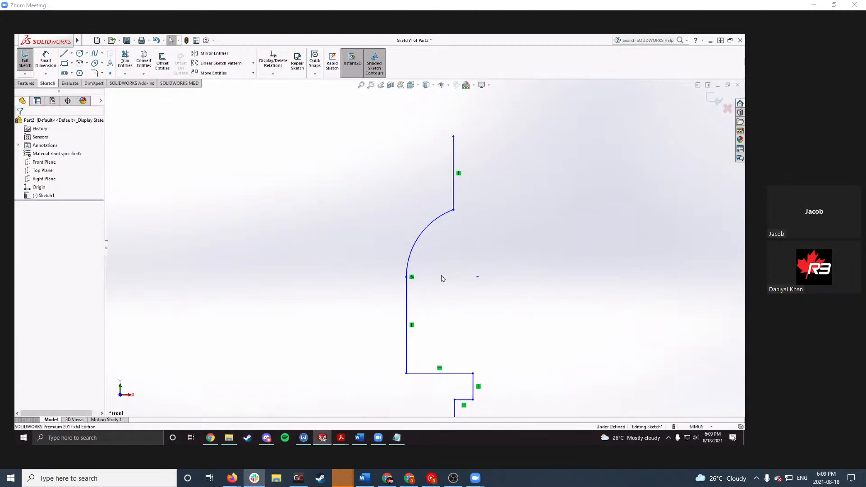
Step: Lengthen the upper vertical line by moving its top endpoint upward
{"action": "scroll", "coordinate": [452, 168], "scroll_direction": "up", "scroll_amount": 2}
{"action": "scroll", "coordinate": [427, 234], "scroll_direction": "down", "scroll_amount": 3}
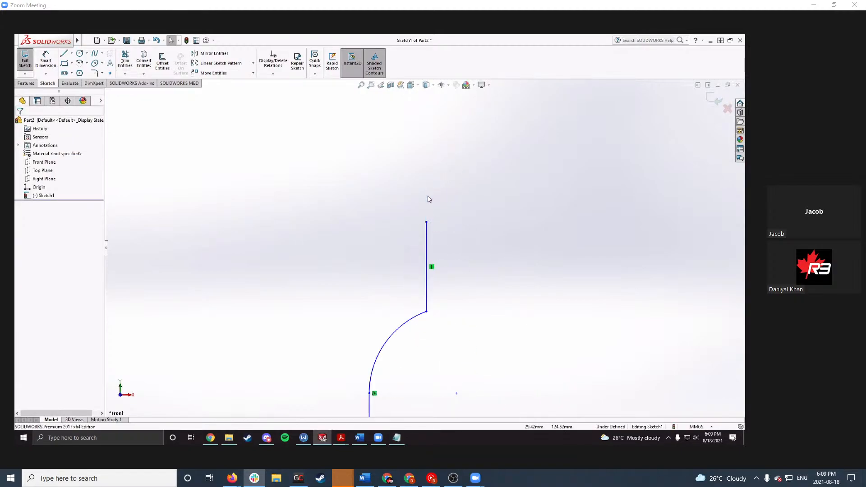
{"action": "left_click_drag", "start_coordinate": [426, 224], "coordinate": [427, 198]}
{"action": "left_click", "coordinate": [459, 232]}
{"action": "scroll", "coordinate": [444, 279], "scroll_direction": "down", "scroll_amount": 2}
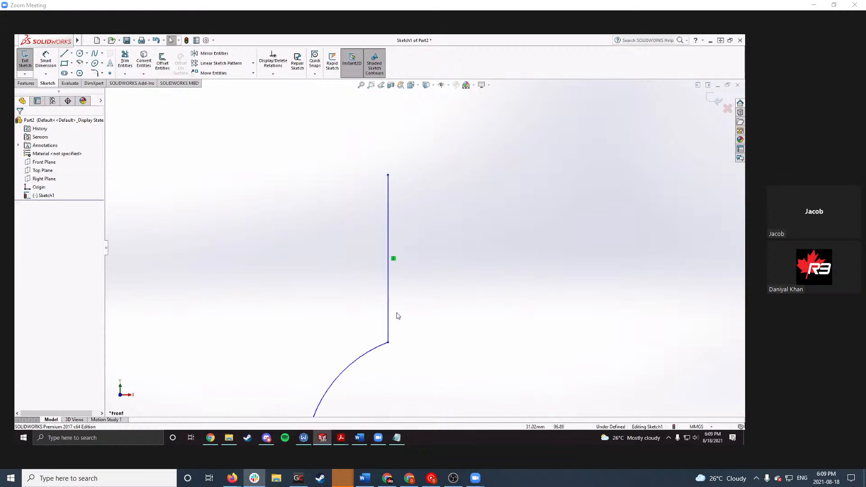
{"action": "scroll", "coordinate": [348, 295], "scroll_direction": "down", "scroll_amount": 4}
{"action": "scroll", "coordinate": [357, 296], "scroll_direction": "up", "scroll_amount": 5}
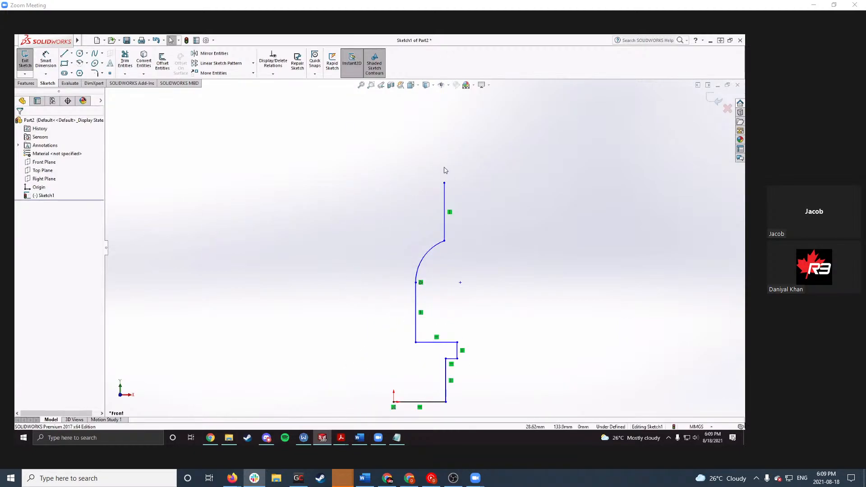
Step: Switch to Test Part JY.PDF in Adobe Acrobat Reader, check the upper profile in Section A-A, and return to SOLIDWORKS
{"action": "key", "text": "l"}
{"action": "key", "text": "Escape"}
{"action": "key", "text": "alt+Tab"}
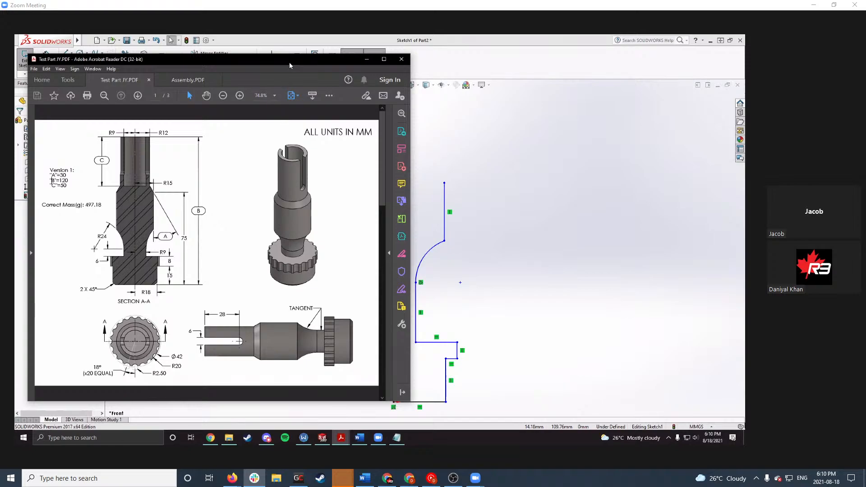
{"action": "left_click", "coordinate": [574, 124]}
Step: Sketch a slanted line about 18 mm long from the top end of the upper vertical line, running up toward the axis
{"action": "scroll", "coordinate": [487, 164], "scroll_direction": "up", "scroll_amount": 1}
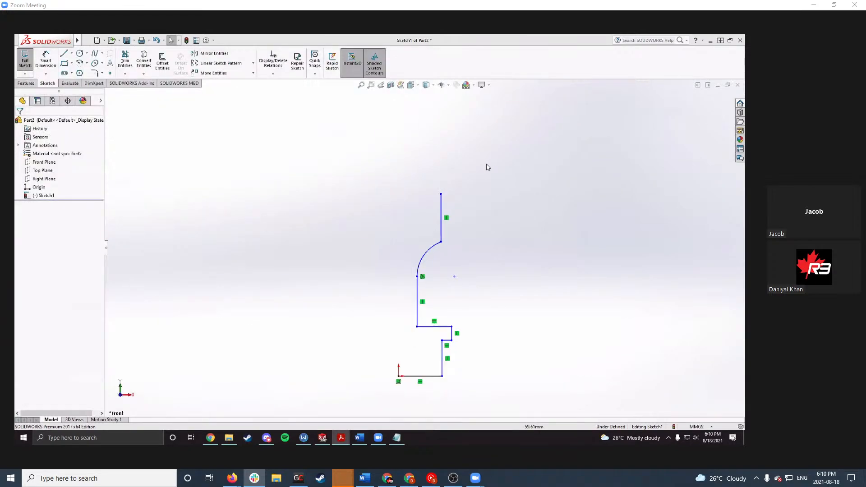
{"action": "key", "text": "l"}
{"action": "left_click", "coordinate": [441, 194]}
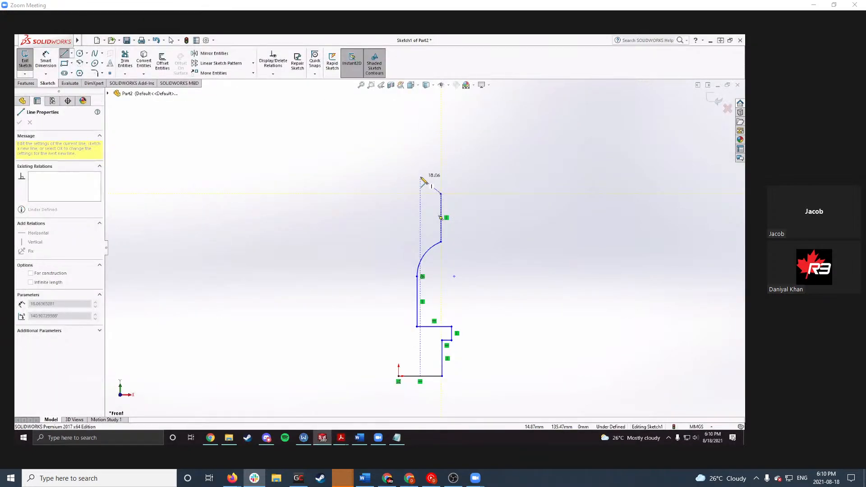
{"action": "left_click", "coordinate": [420, 177]}
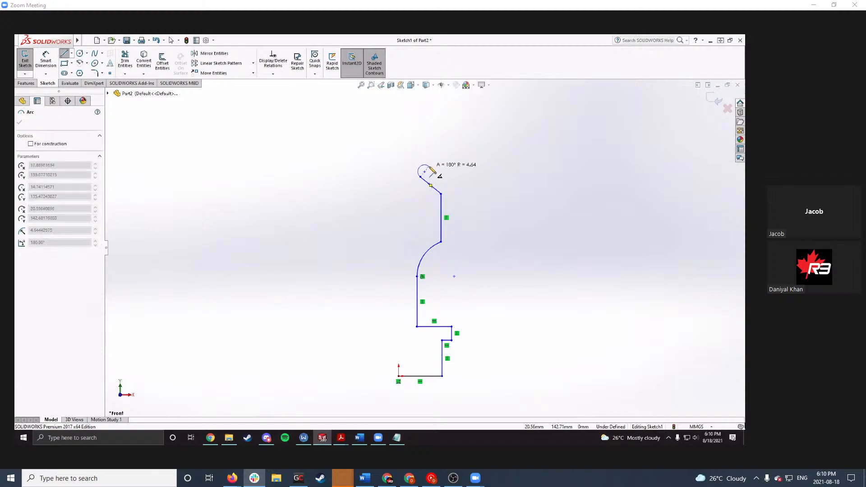
{"action": "key", "text": "Escape"}
Step: Continue the profile with a long vertical line up from the slanted line's end and a horizontal line in to directly above the origin
{"action": "key", "text": "l"}
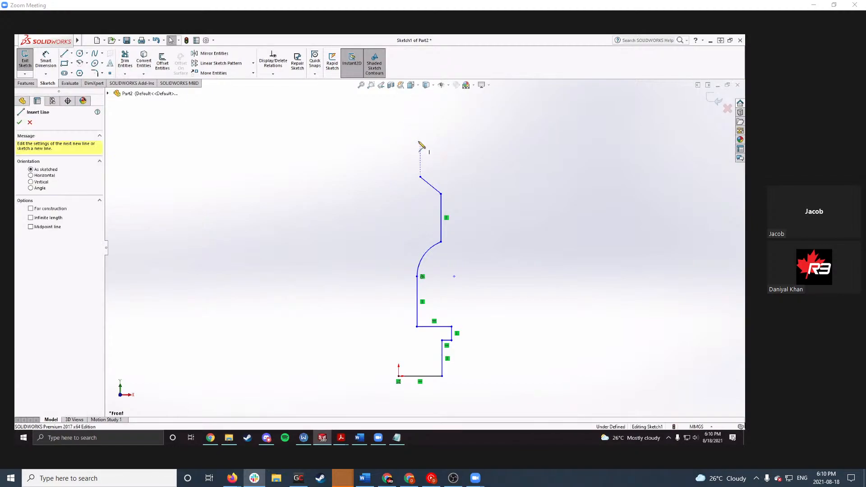
{"action": "left_click", "coordinate": [420, 178]}
{"action": "scroll", "coordinate": [422, 180], "scroll_direction": "up", "scroll_amount": 3}
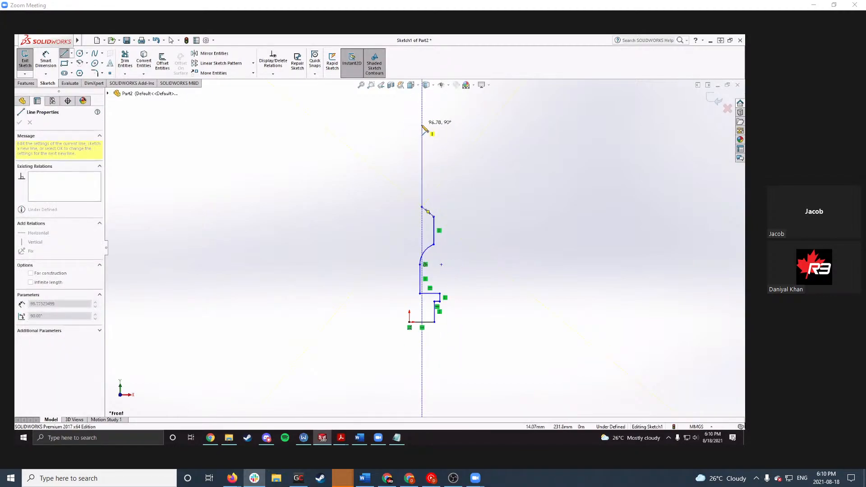
{"action": "left_click", "coordinate": [422, 144]}
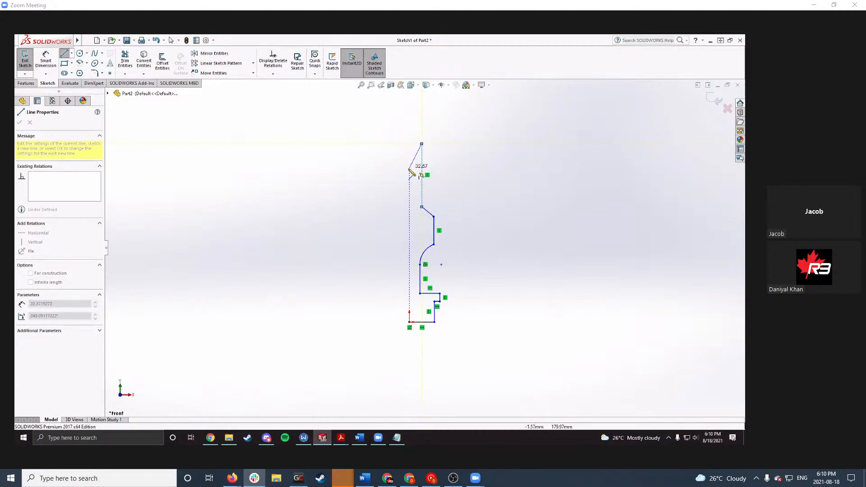
{"action": "left_click", "coordinate": [410, 144]}
{"action": "key", "text": "Escape"}
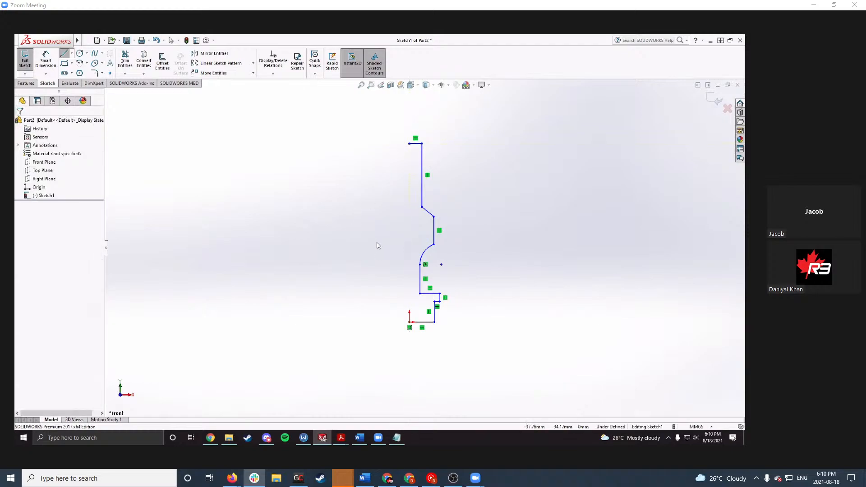
Step: Close the half-profile with a vertical line about 210 mm long from the top line's inner end down to the origin
{"action": "scroll", "coordinate": [411, 252], "scroll_direction": "down", "scroll_amount": 1}
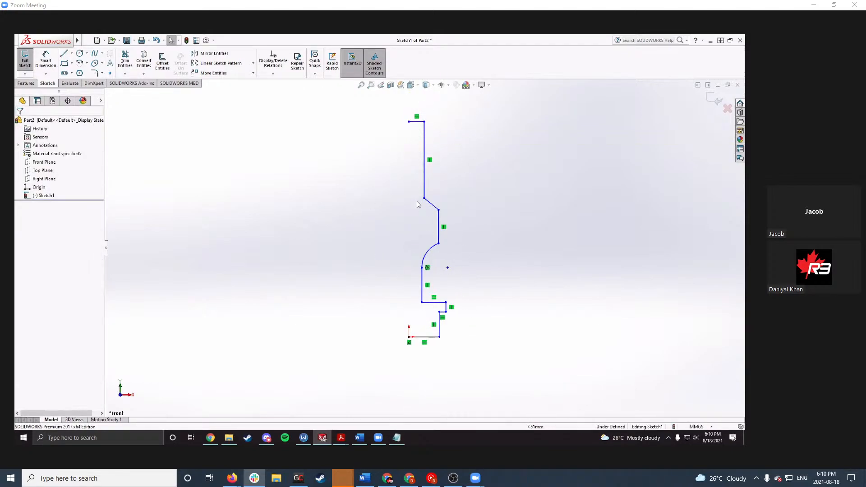
{"action": "right_click_drag", "start_coordinate": [537, 174], "coordinate": [506, 155]}
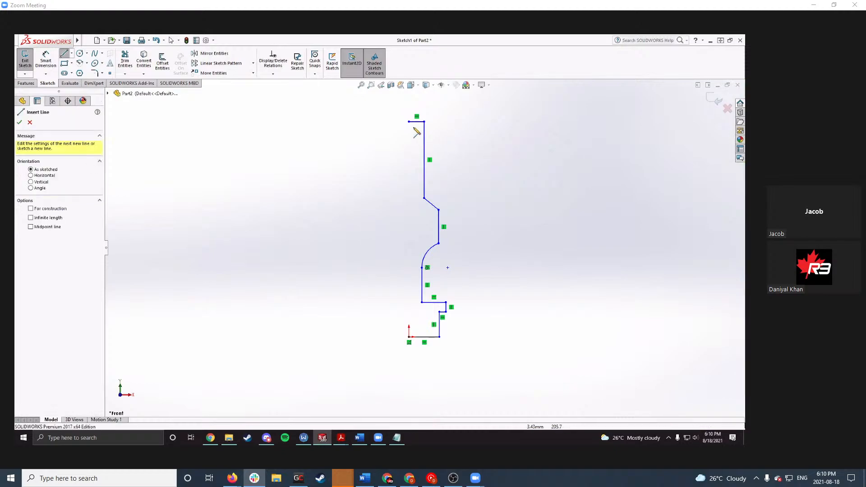
{"action": "left_click", "coordinate": [410, 121]}
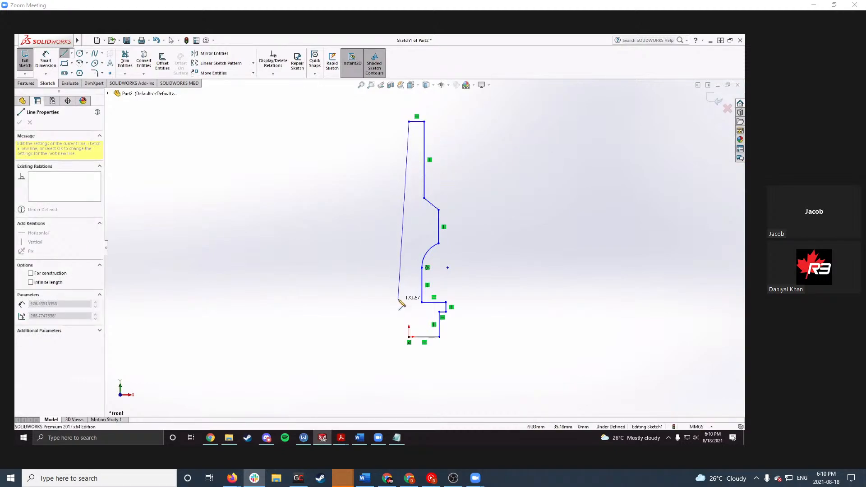
{"action": "left_click", "coordinate": [409, 337]}
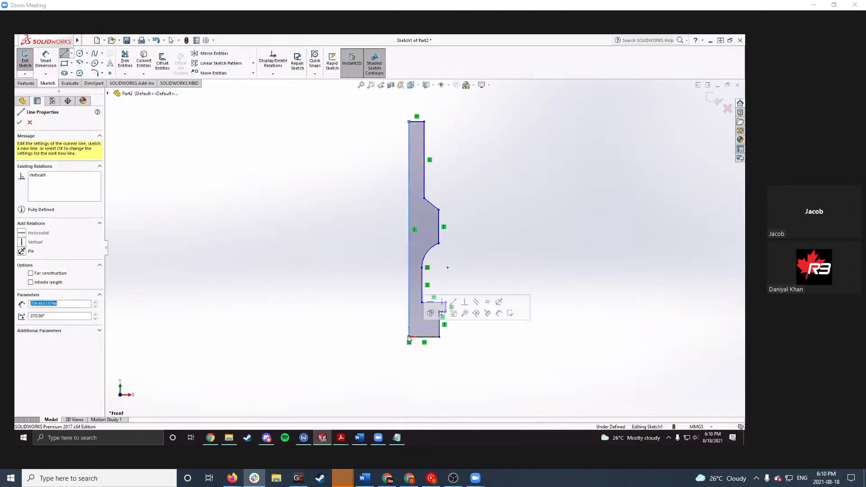
{"action": "key", "text": "Escape"}
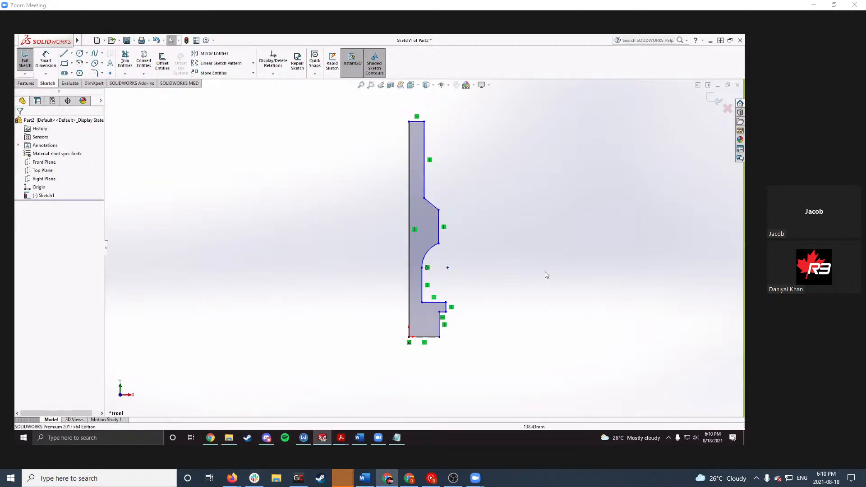
{"action": "scroll", "coordinate": [464, 280], "scroll_direction": "down", "scroll_amount": 3}
{"action": "scroll", "coordinate": [432, 268], "scroll_direction": "up", "scroll_amount": 1}
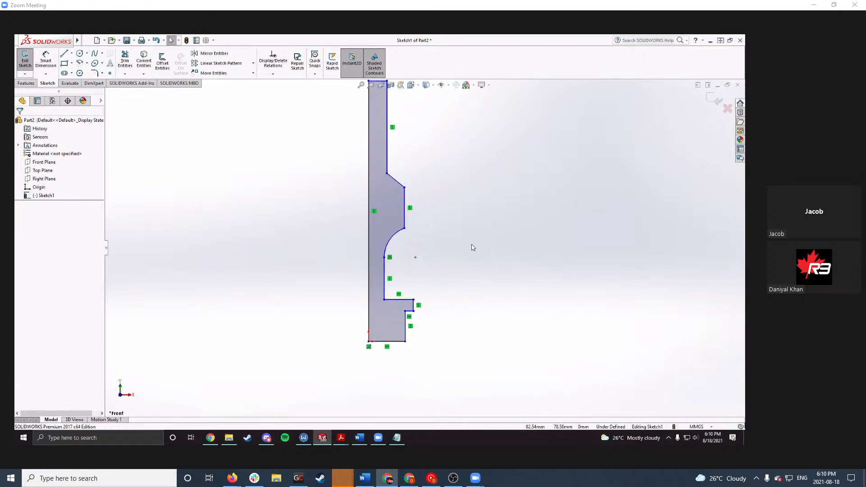
{"action": "left_click", "coordinate": [26, 83]}
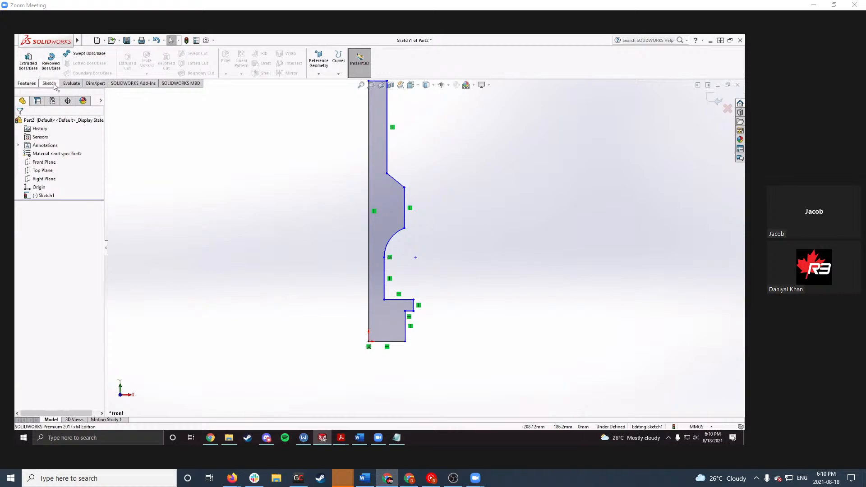
{"action": "left_click", "coordinate": [53, 86]}
{"action": "scroll", "coordinate": [420, 241], "scroll_direction": "up", "scroll_amount": 2}
{"action": "scroll", "coordinate": [442, 251], "scroll_direction": "down", "scroll_amount": 2}
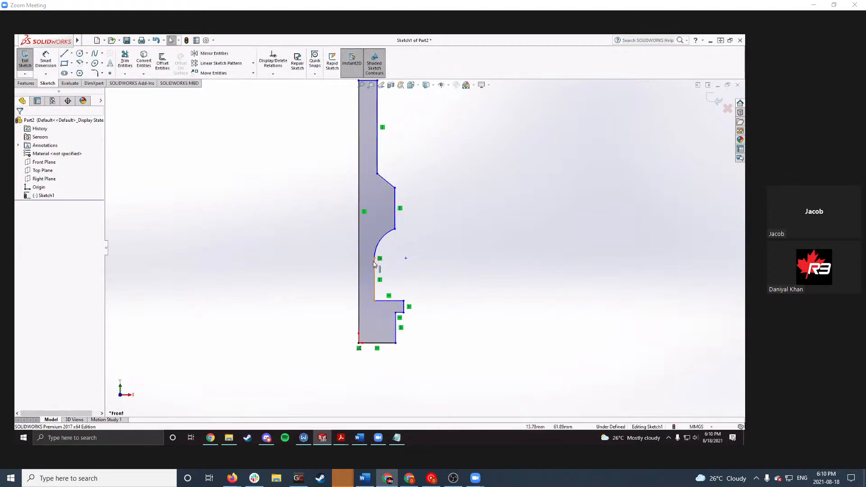
{"action": "scroll", "coordinate": [396, 190], "scroll_direction": "up", "scroll_amount": 1}
{"action": "scroll", "coordinate": [401, 201], "scroll_direction": "down", "scroll_amount": 1}
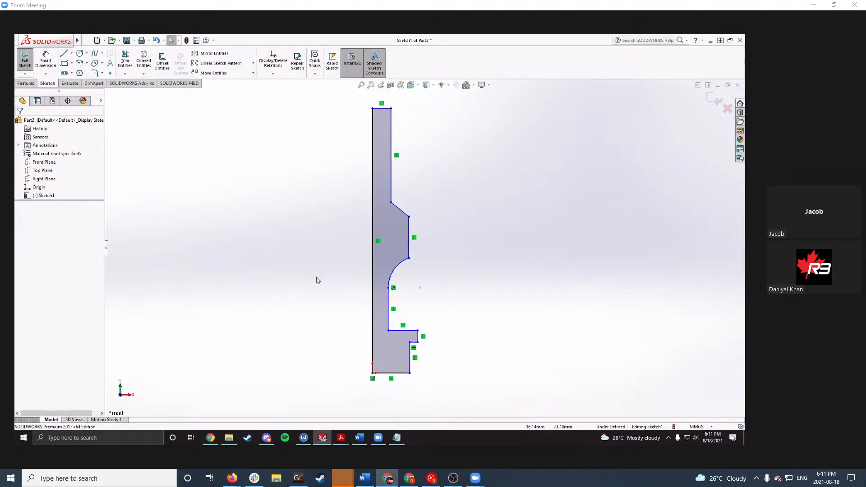
{"action": "left_click", "coordinate": [24, 84]}
{"action": "left_click", "coordinate": [50, 85]}
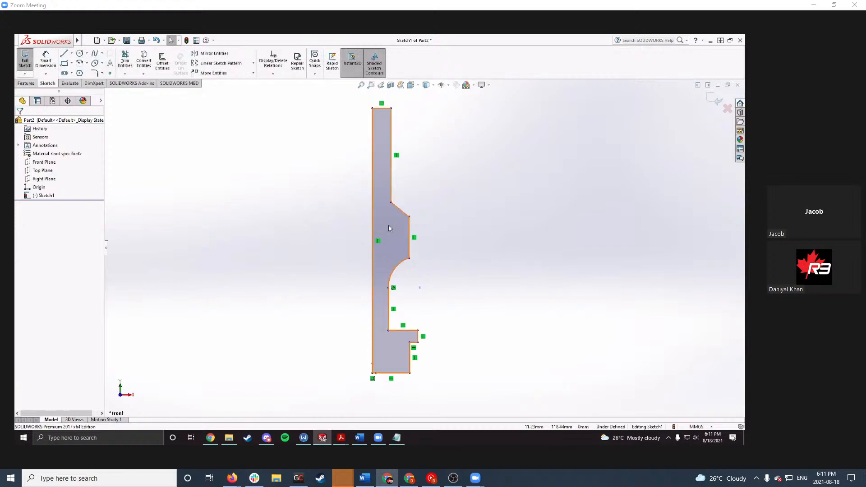
Step: Move the vertical line between the arc and the slanted line far outward, and bring it back close to the axis
{"action": "left_click_drag", "start_coordinate": [409, 233], "coordinate": [515, 230]}
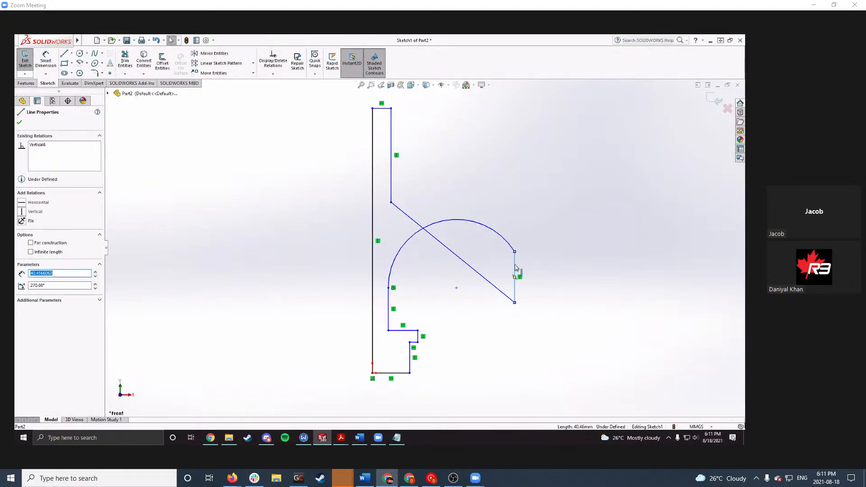
{"action": "left_click_drag", "start_coordinate": [515, 265], "coordinate": [403, 238]}
{"action": "left_click", "coordinate": [470, 194]}
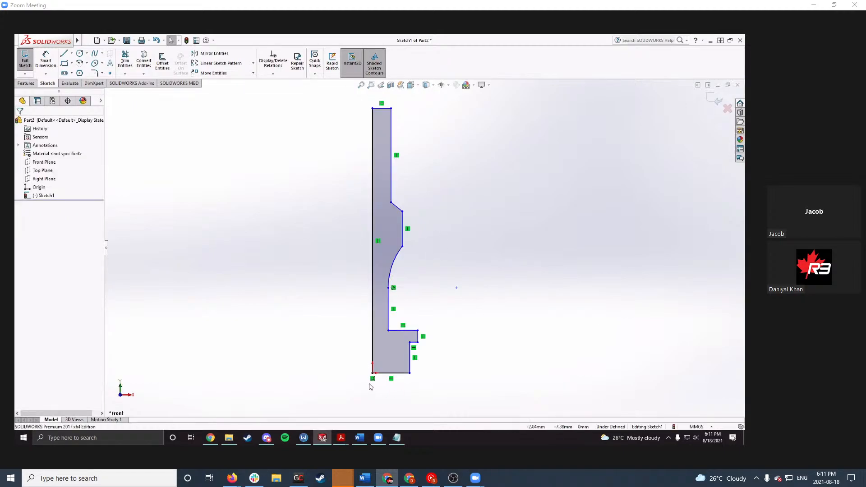
{"action": "scroll", "coordinate": [392, 374], "scroll_direction": "down", "scroll_amount": 2}
{"action": "scroll", "coordinate": [397, 368], "scroll_direction": "down", "scroll_amount": 1}
{"action": "scroll", "coordinate": [456, 307], "scroll_direction": "up", "scroll_amount": 1}
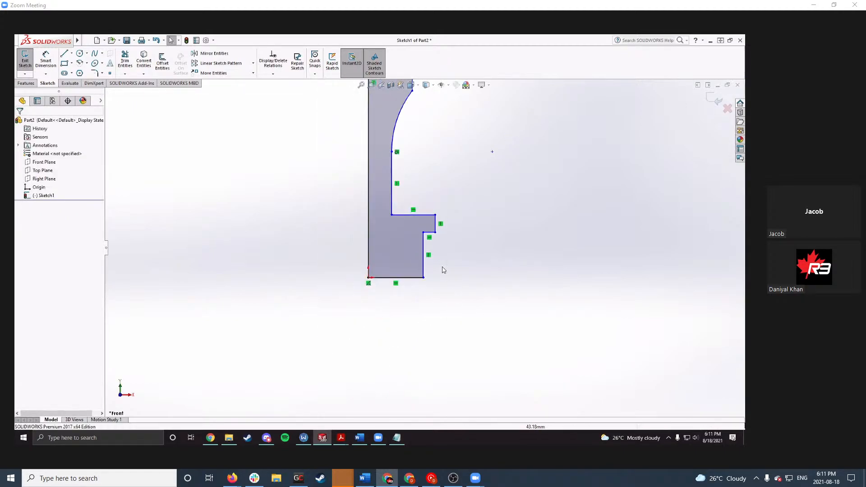
{"action": "right_click_drag", "start_coordinate": [469, 289], "coordinate": [476, 225]}
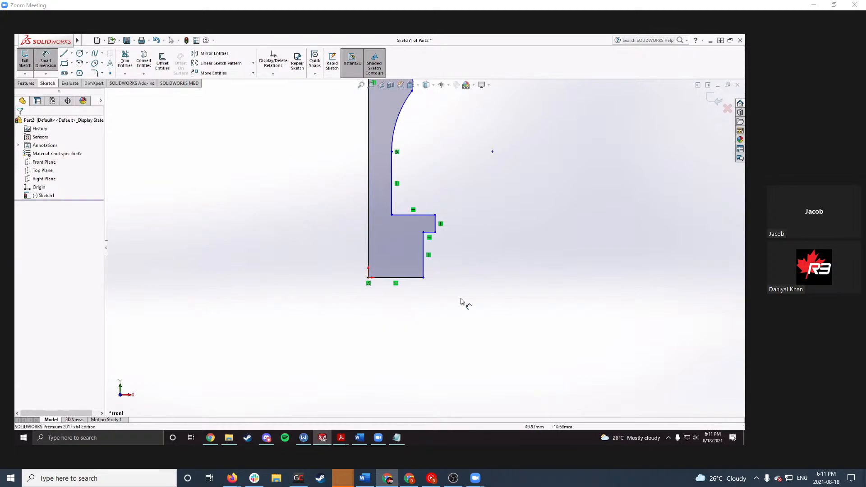
{"action": "key", "text": "Escape"}
{"action": "right_click_drag", "start_coordinate": [471, 263], "coordinate": [471, 258]}
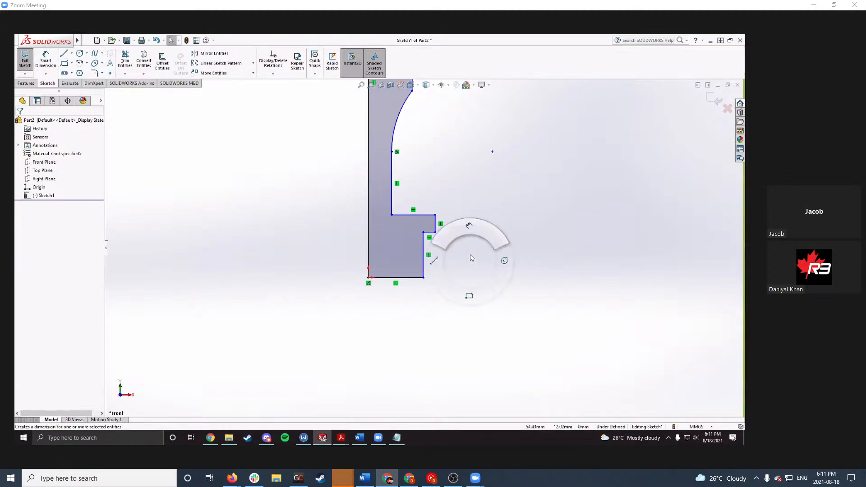
{"action": "right_click_drag", "start_coordinate": [470, 258], "coordinate": [469, 218]}
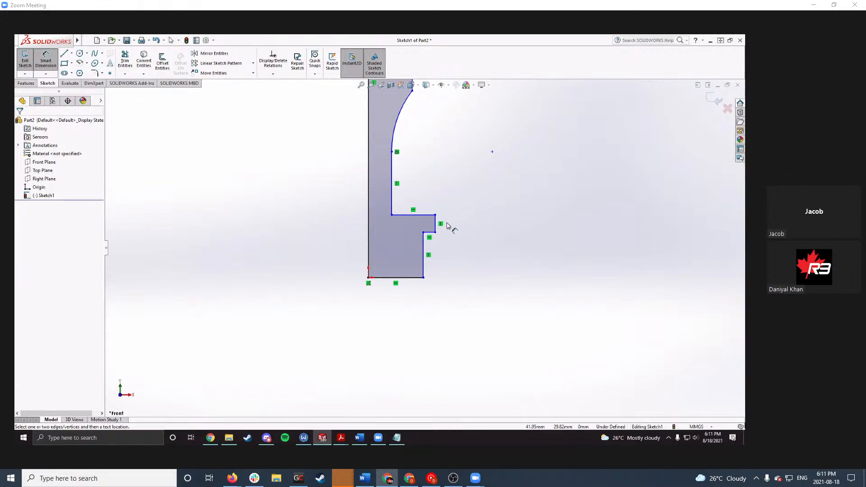
{"action": "key", "text": "Escape"}
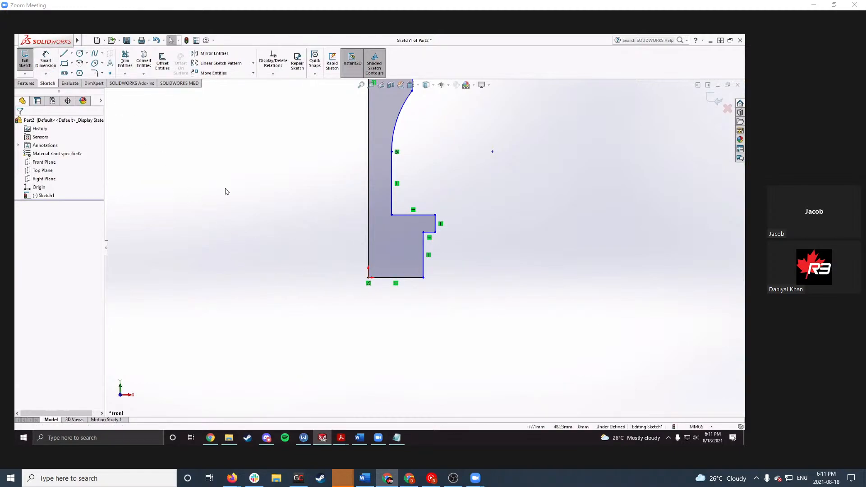
Step: Dimension the distance between the axis line and the base's outer vertical line as 18 mm, placing the dimension below the profile
{"action": "left_click", "coordinate": [39, 59]}
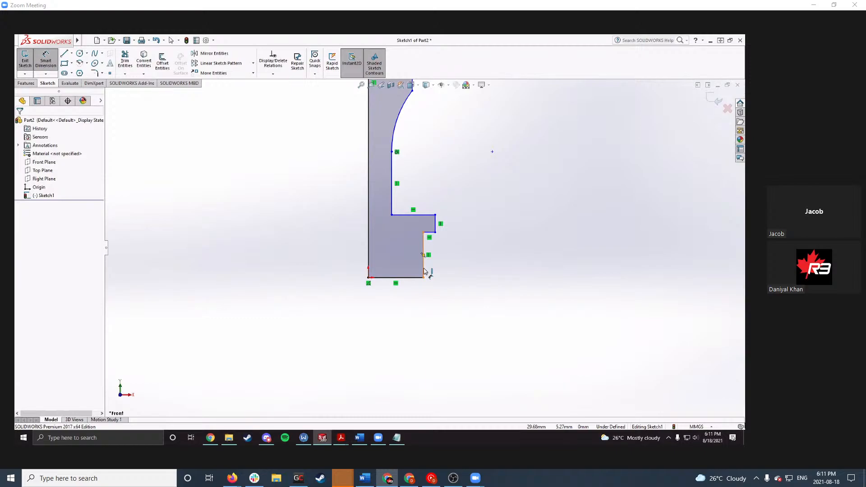
{"action": "scroll", "coordinate": [424, 267], "scroll_direction": "down", "scroll_amount": 2}
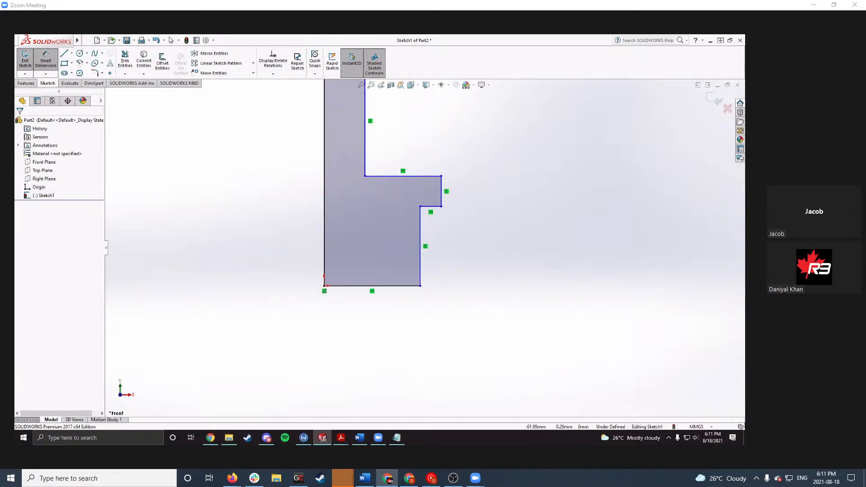
{"action": "left_click", "coordinate": [421, 267]}
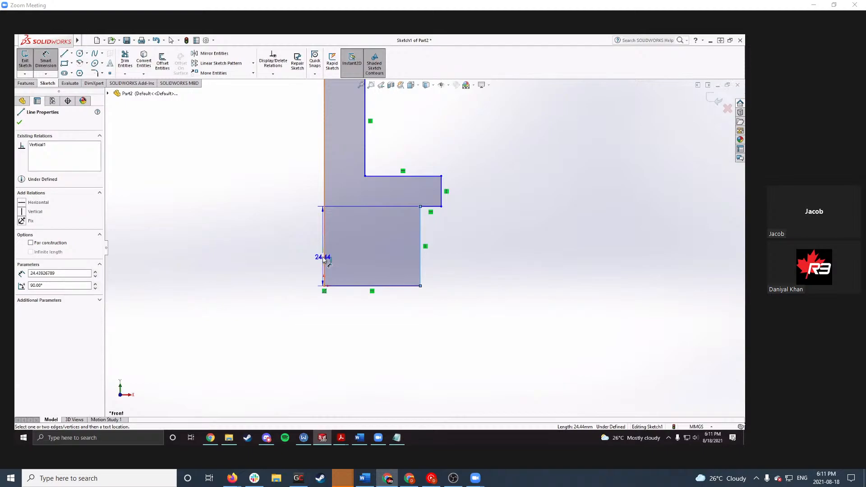
{"action": "left_click", "coordinate": [324, 259]}
{"action": "left_click", "coordinate": [377, 321]}
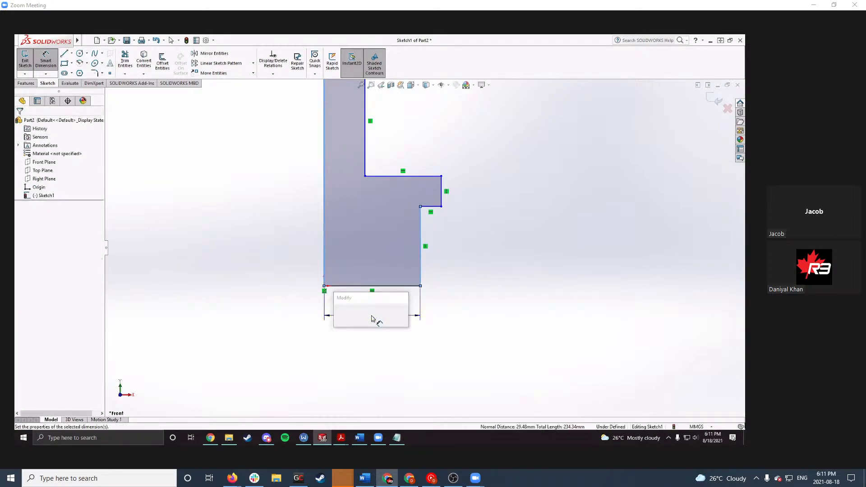
{"action": "type", "text": "18"}
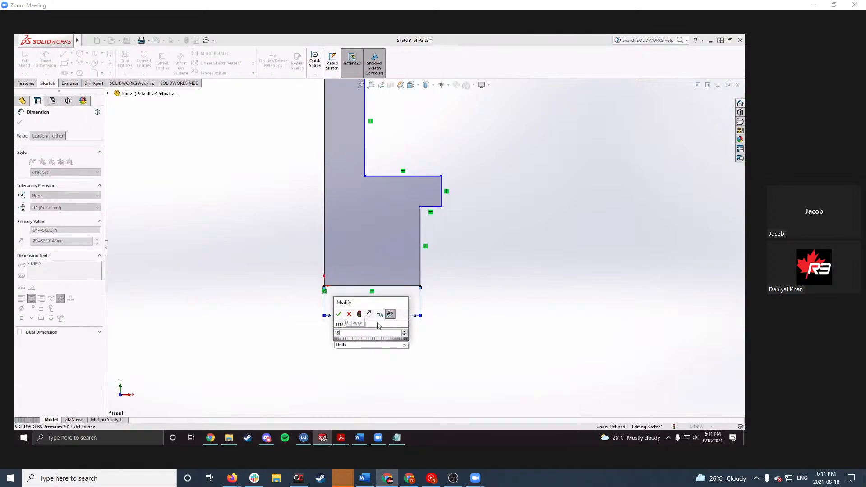
{"action": "key", "text": "Return"}
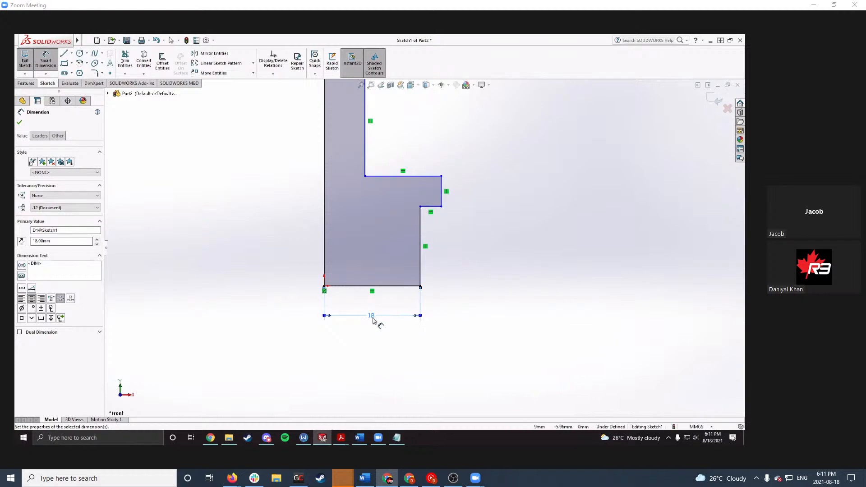
{"action": "left_click", "coordinate": [370, 317]}
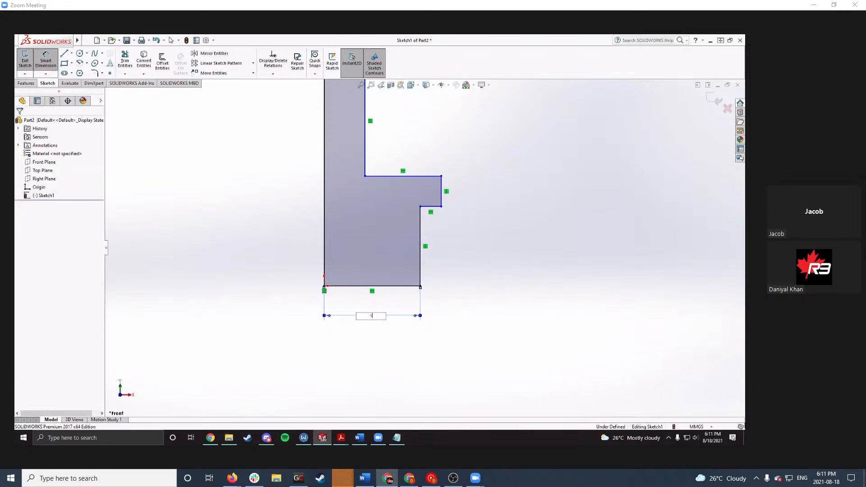
{"action": "key", "text": "Return"}
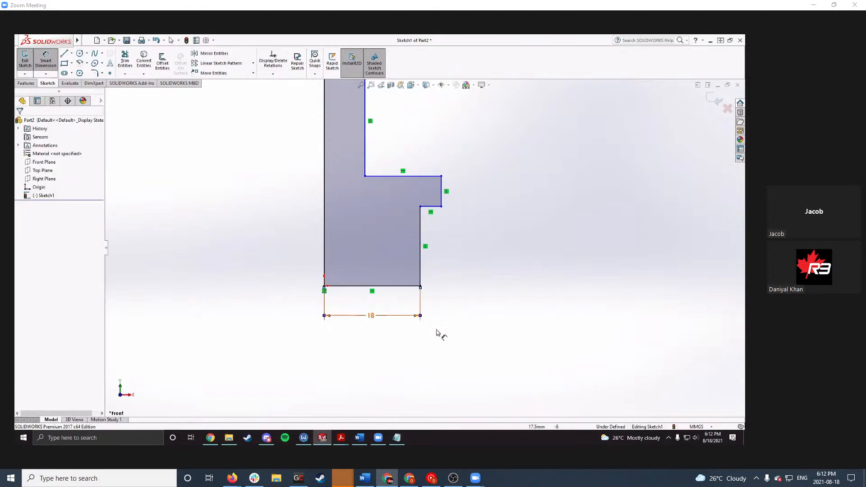
Step: Select MMGS (millimeter, gram, second) as the document's unit system
{"action": "left_click", "coordinate": [698, 427]}
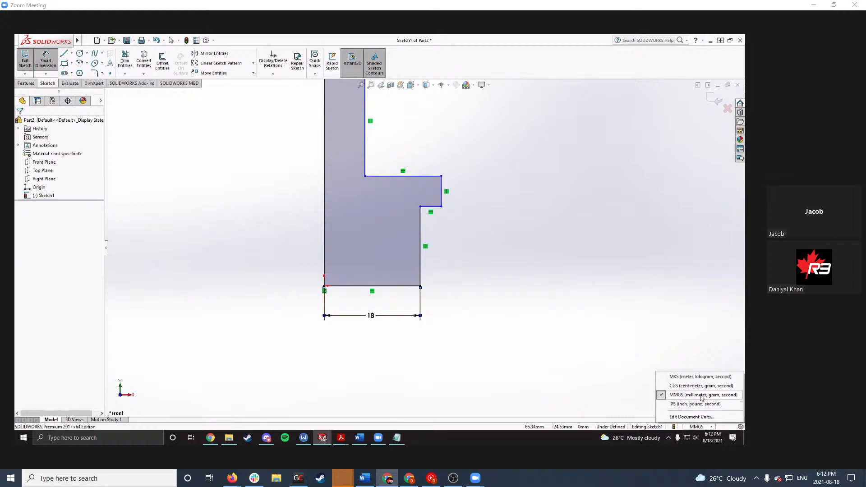
{"action": "left_click", "coordinate": [675, 394]}
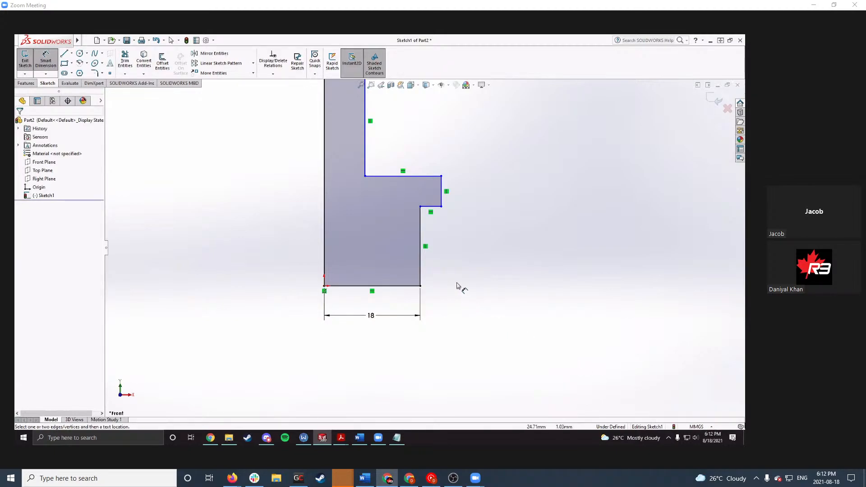
{"action": "scroll", "coordinate": [429, 250], "scroll_direction": "up", "scroll_amount": 1}
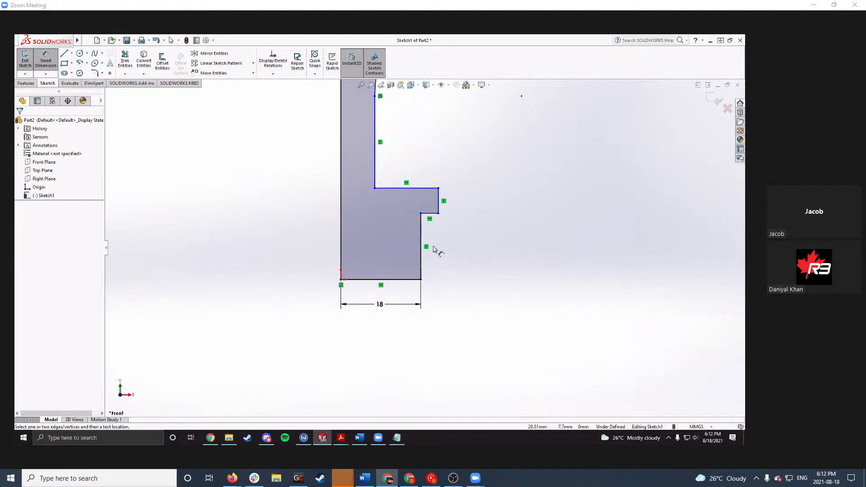
Step: Dimension the vertical distance from the base's bottom line up to the short step line under the flange as 15 mm
{"action": "left_click", "coordinate": [431, 214]}
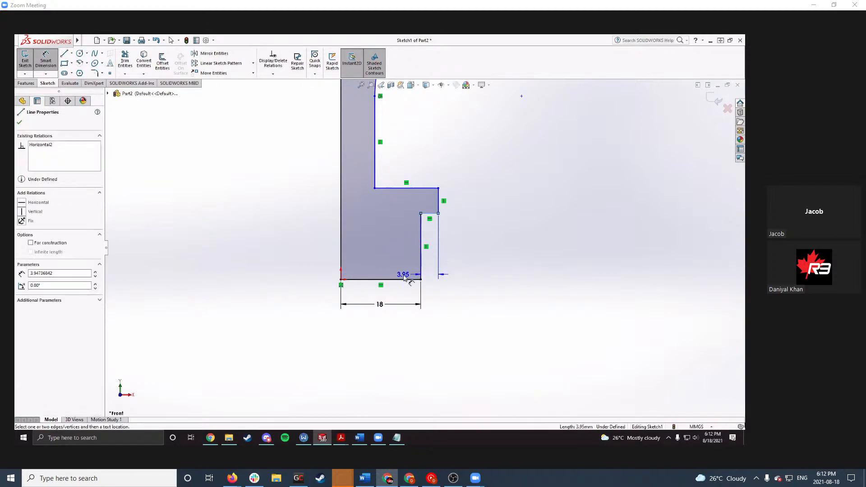
{"action": "left_click", "coordinate": [405, 280]}
{"action": "left_click", "coordinate": [452, 248]}
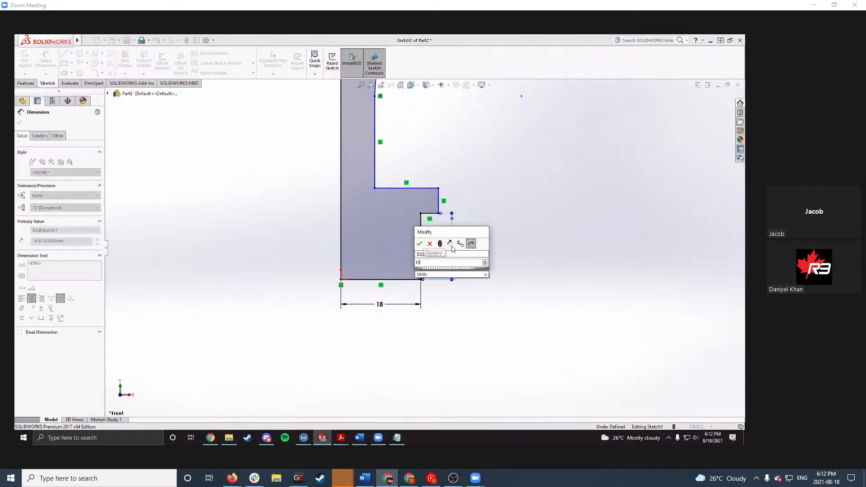
{"action": "key", "text": "Return"}
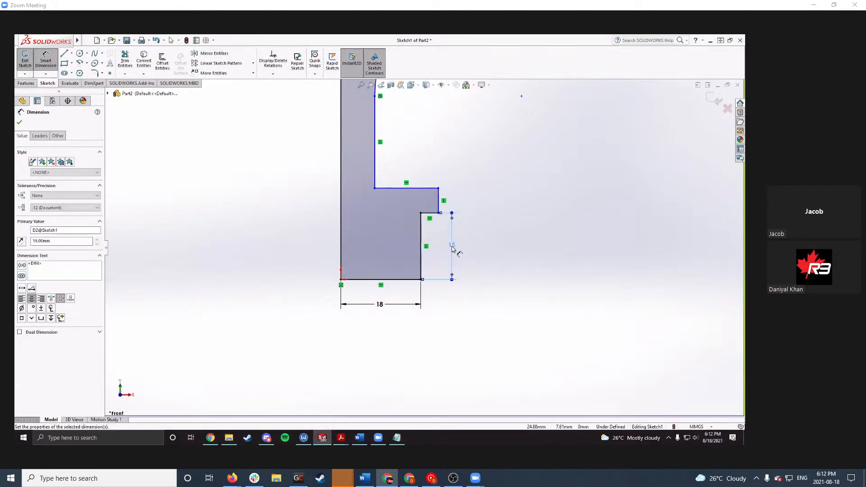
Step: Dimension the flange's height between its lower and upper horizontal lines as 8 mm, in line with the base height dimension
{"action": "left_click", "coordinate": [426, 189]}
{"action": "left_click", "coordinate": [431, 214]}
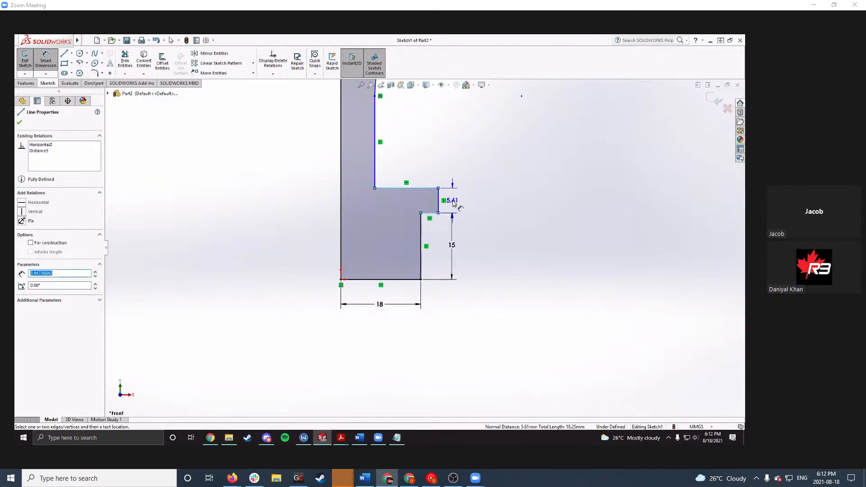
{"action": "left_click", "coordinate": [455, 199]}
{"action": "type", "text": "8"}
{"action": "key", "text": "Return"}
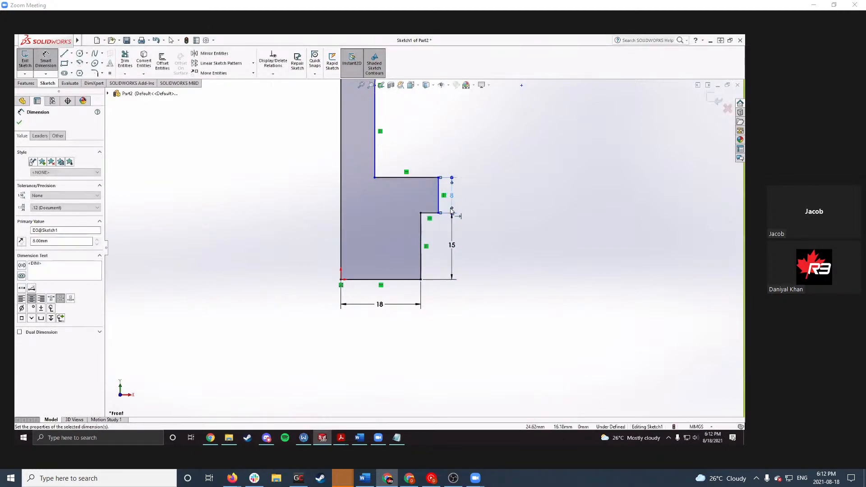
Step: Dimension the distance from the axis line to the vertical neck line above the flange as 9 mm
{"action": "scroll", "coordinate": [456, 158], "scroll_direction": "down", "scroll_amount": 3}
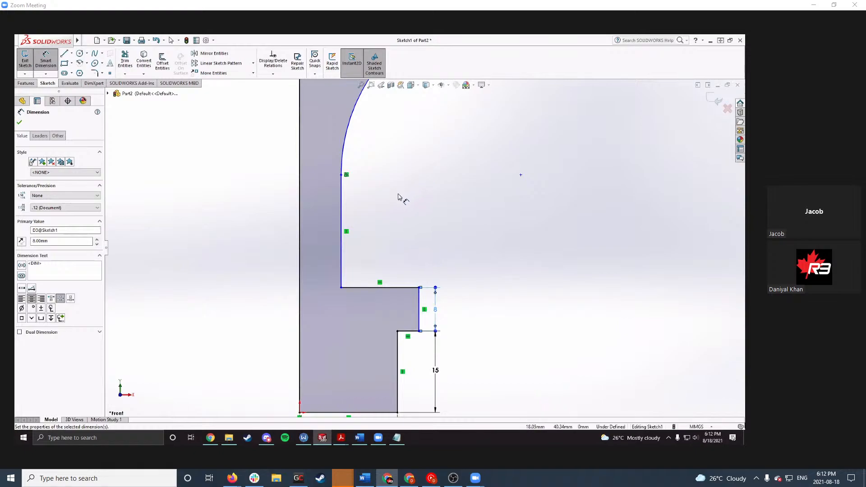
{"action": "left_click", "coordinate": [340, 252]}
{"action": "left_click", "coordinate": [300, 251]}
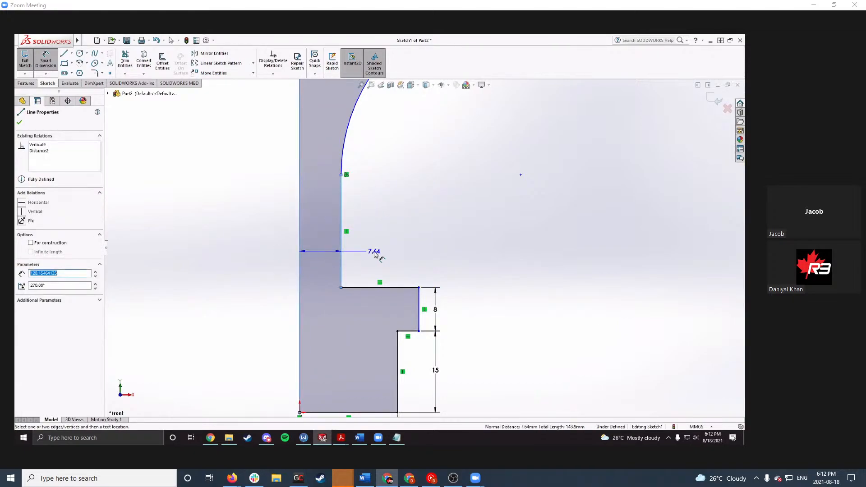
{"action": "left_click", "coordinate": [377, 253]}
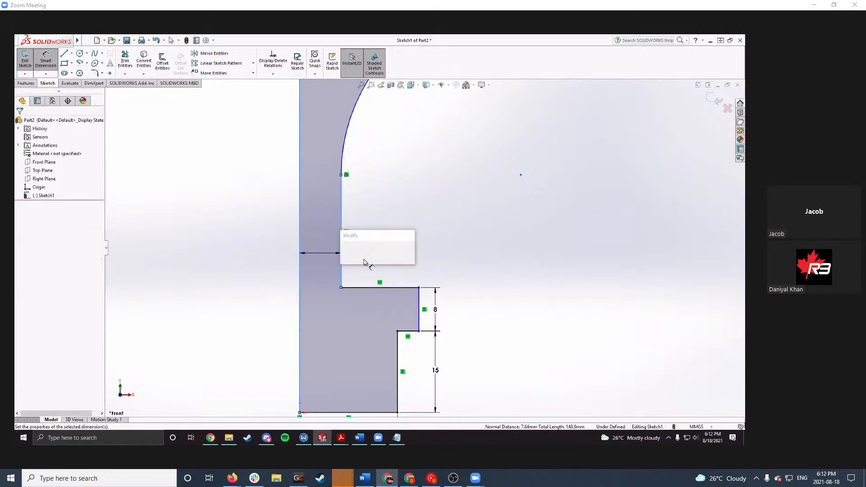
{"action": "key", "text": "Return"}
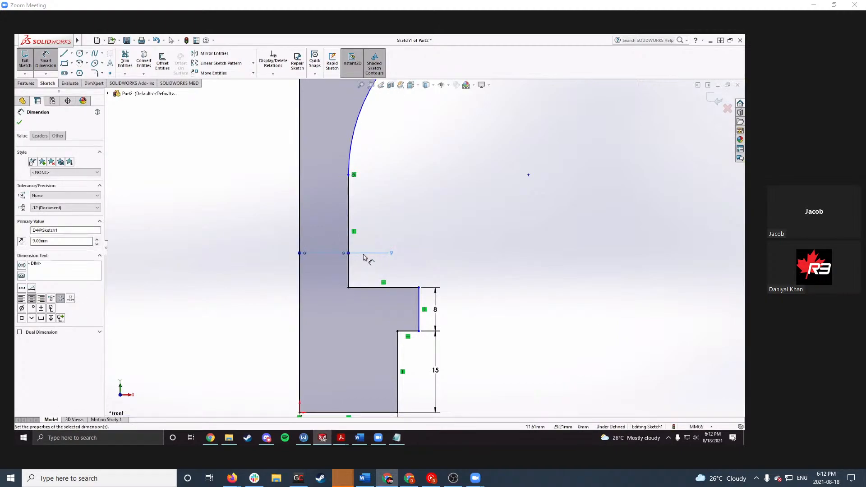
{"action": "scroll", "coordinate": [403, 230], "scroll_direction": "up", "scroll_amount": 1}
{"action": "scroll", "coordinate": [411, 215], "scroll_direction": "up", "scroll_amount": 1}
{"action": "scroll", "coordinate": [413, 213], "scroll_direction": "down", "scroll_amount": 1}
{"action": "scroll", "coordinate": [389, 124], "scroll_direction": "down", "scroll_amount": 1}
{"action": "scroll", "coordinate": [389, 125], "scroll_direction": "up", "scroll_amount": 1}
{"action": "scroll", "coordinate": [391, 125], "scroll_direction": "down", "scroll_amount": 1}
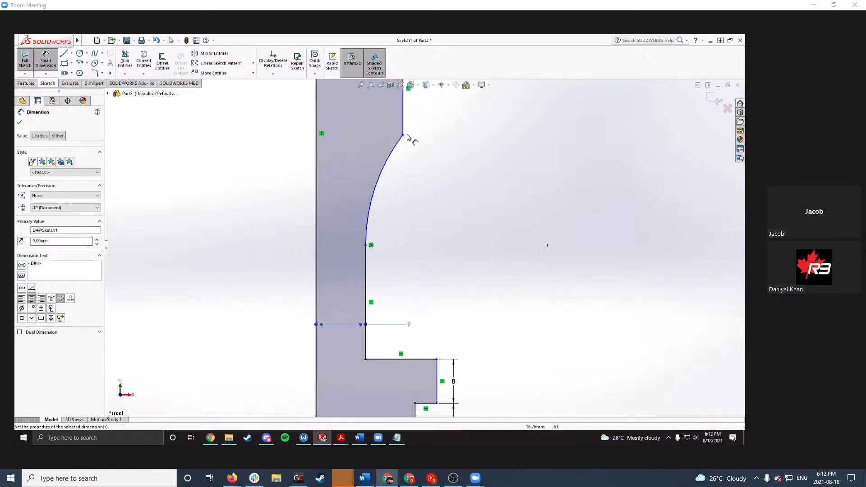
{"action": "scroll", "coordinate": [408, 137], "scroll_direction": "up", "scroll_amount": 1}
{"action": "scroll", "coordinate": [411, 173], "scroll_direction": "down", "scroll_amount": 1}
{"action": "key", "text": "Escape"}
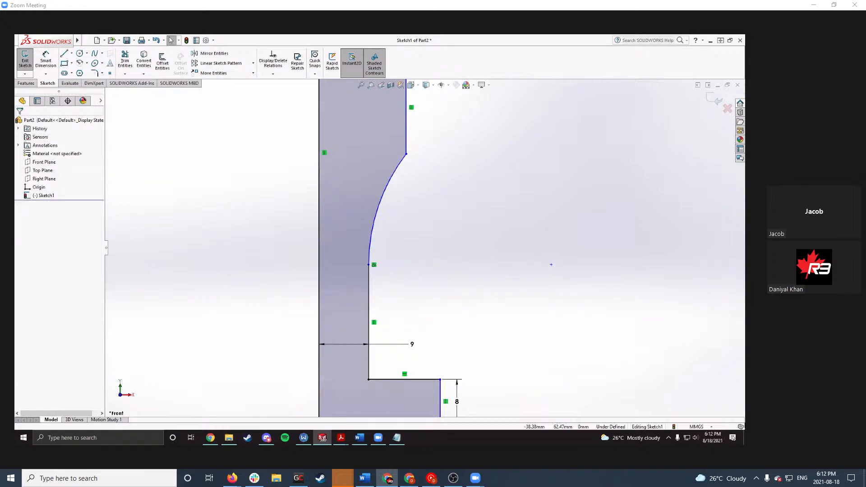
Step: Consult the PDF drawing and dimension the height from the flange's upper line to the arc's lower endpoint as 6 mm
{"action": "key", "text": "alt+Tab"}
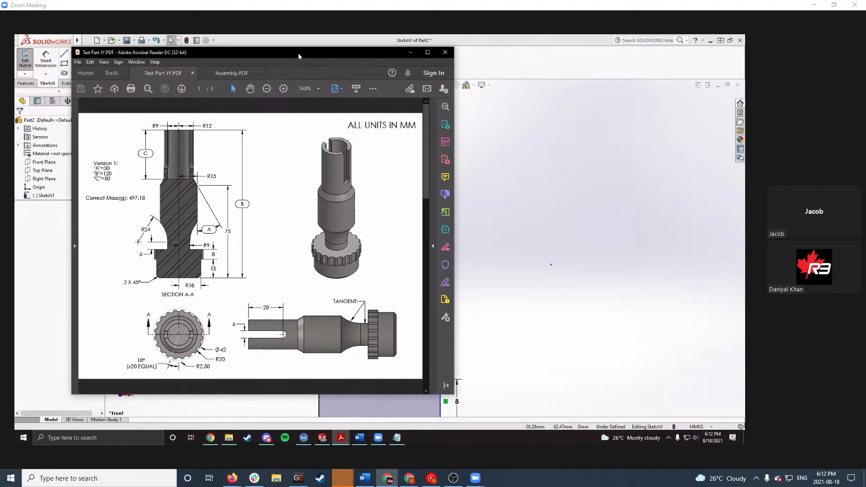
{"action": "left_click", "coordinate": [53, 221]}
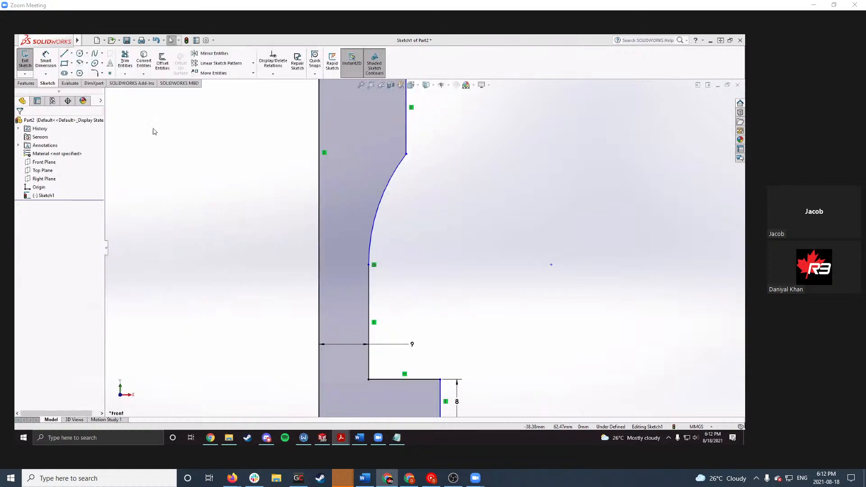
{"action": "scroll", "coordinate": [431, 248], "scroll_direction": "up", "scroll_amount": 1}
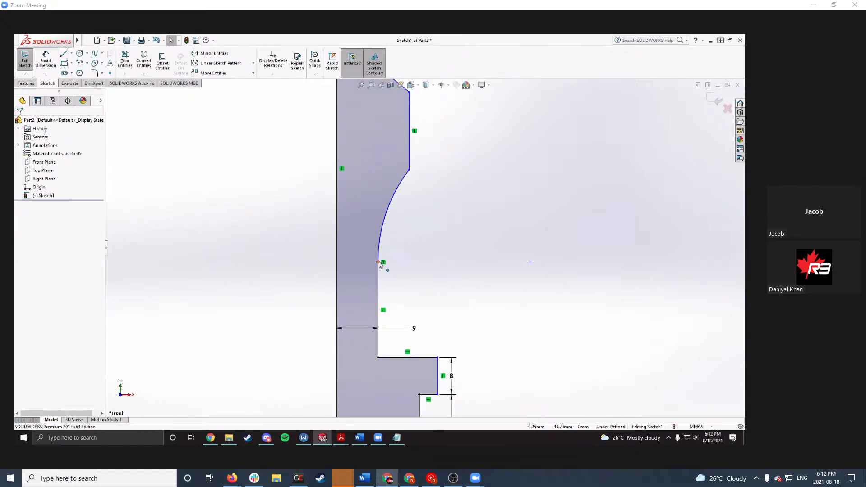
{"action": "right_click_drag", "start_coordinate": [479, 253], "coordinate": [479, 232]}
{"action": "left_click", "coordinate": [378, 262]}
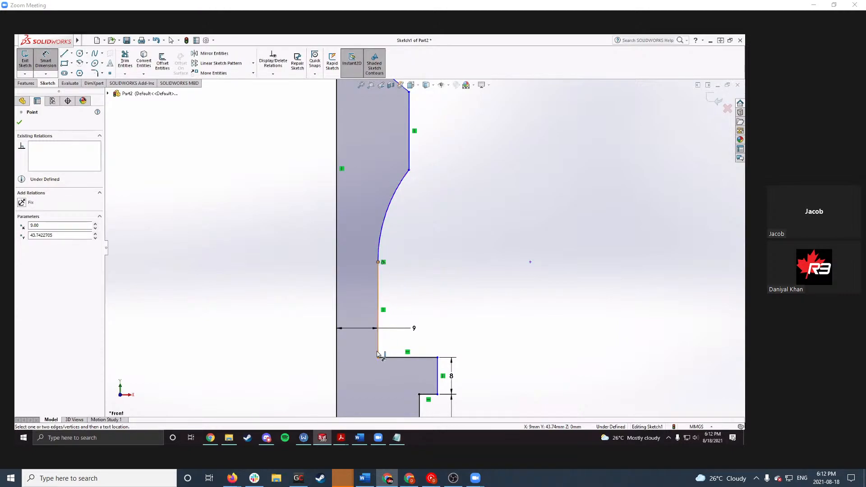
{"action": "left_click", "coordinate": [401, 357]}
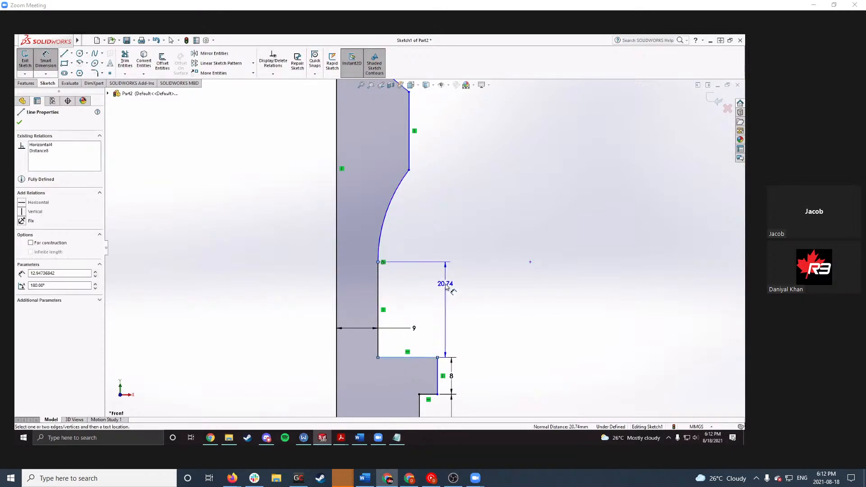
{"action": "left_click", "coordinate": [454, 302]}
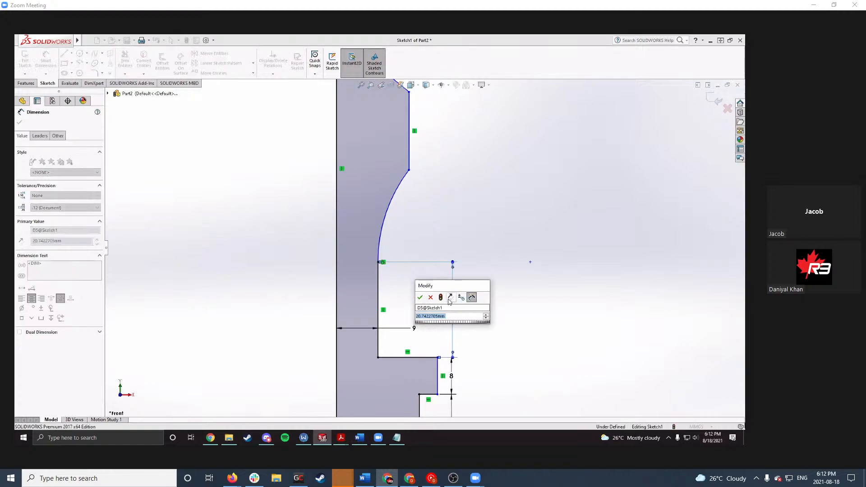
{"action": "type", "text": "6"}
{"action": "key", "text": "Return"}
{"action": "key", "text": "Escape"}
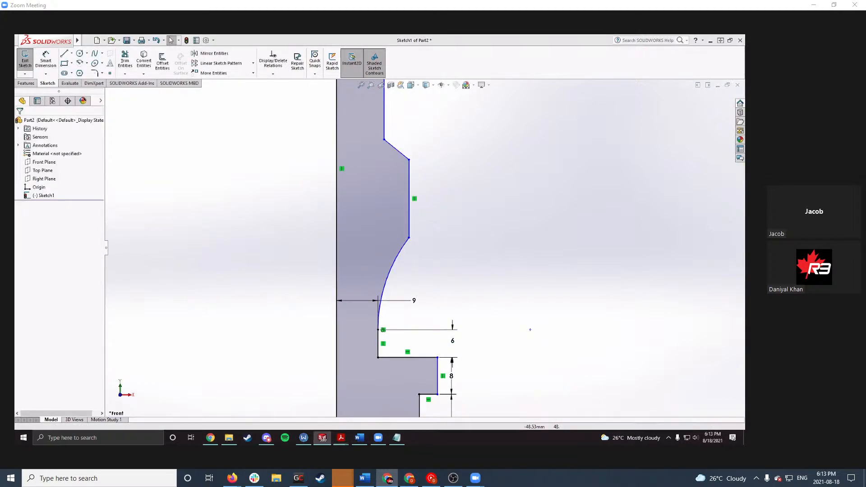
Step: Check the PDF drawing and dimension the radius of the concave arc above the neck as 24 mm
{"action": "key", "text": "alt+Tab"}
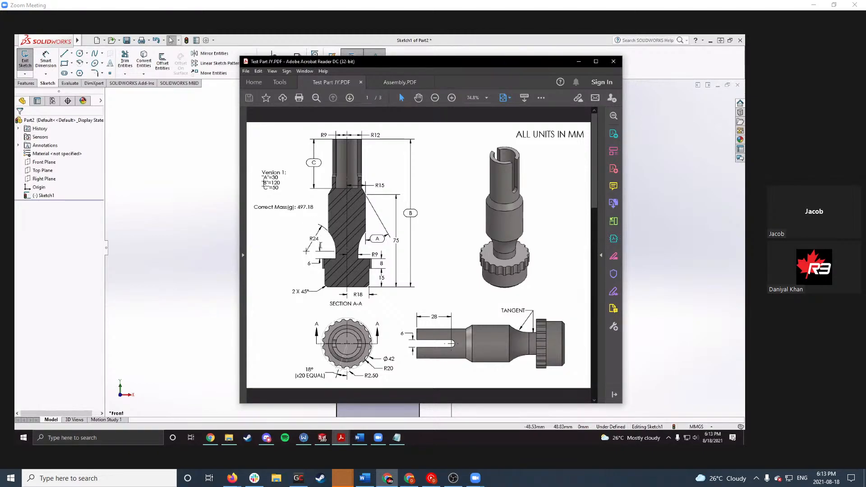
{"action": "key", "text": "alt+Tab"}
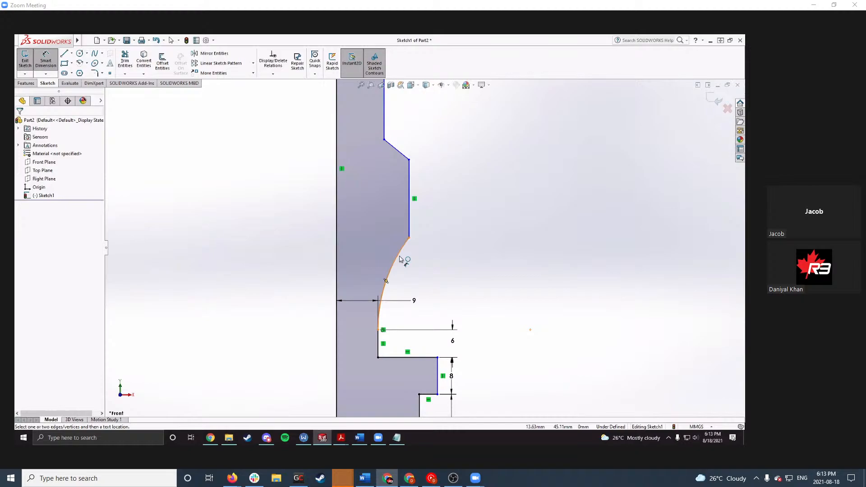
{"action": "left_click_drag", "start_coordinate": [400, 258], "coordinate": [488, 305]}
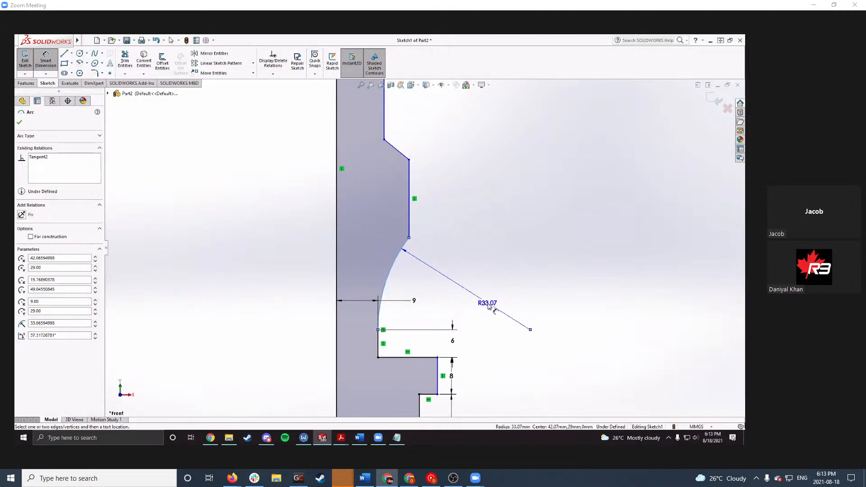
{"action": "left_click", "coordinate": [488, 306]}
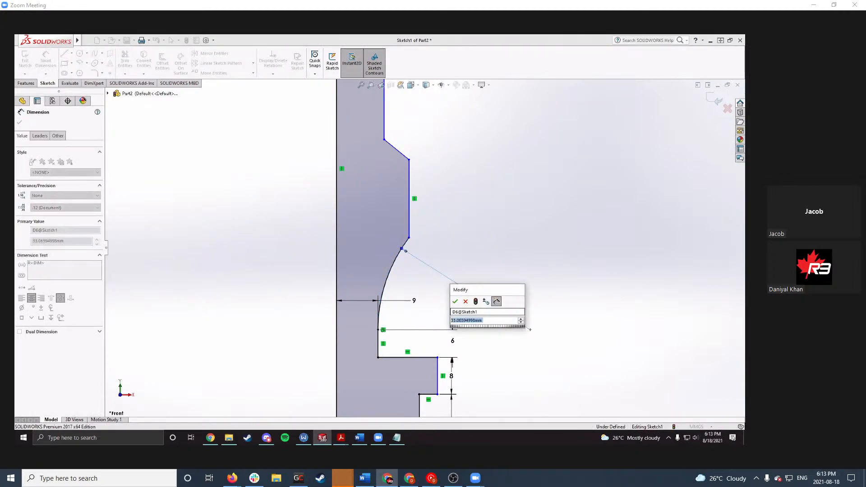
{"action": "type", "text": "24"}
{"action": "key", "text": "Return"}
{"action": "key", "text": "Escape"}
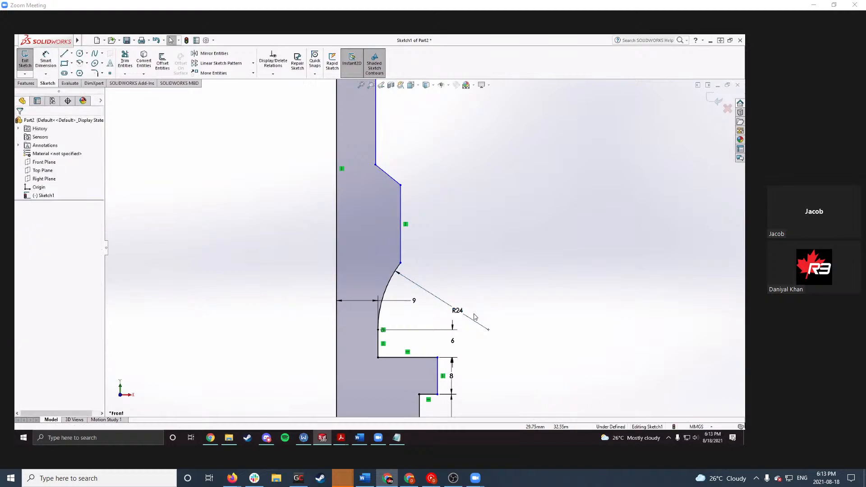
Step: Move the 9 mm neck dimension down to the level of the 6 mm dimension, clear of the arc
{"action": "scroll", "coordinate": [461, 316], "scroll_direction": "down", "scroll_amount": 1}
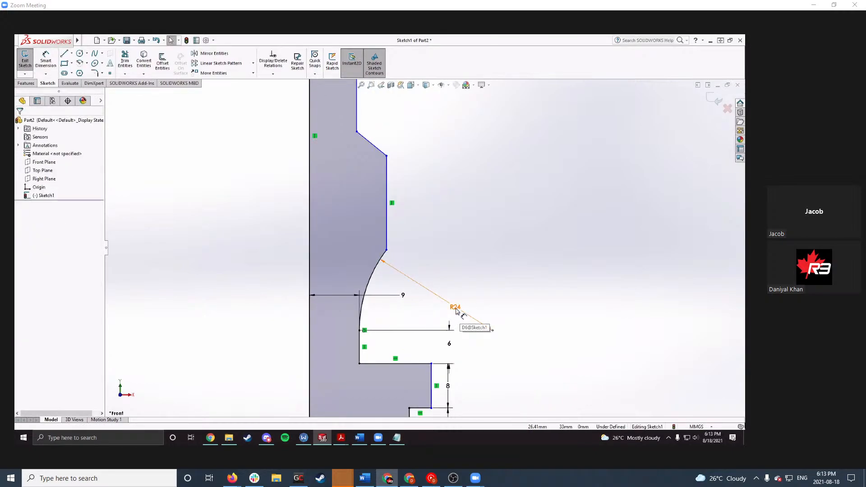
{"action": "left_click_drag", "start_coordinate": [403, 295], "coordinate": [400, 343]}
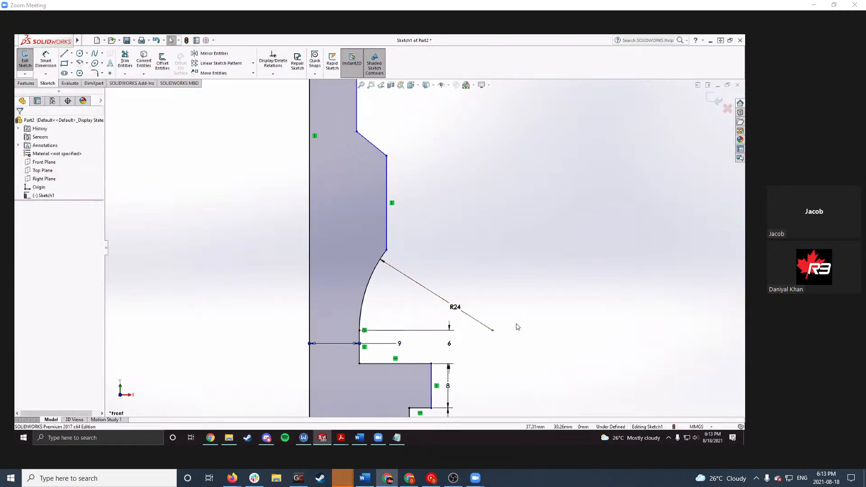
{"action": "left_click", "coordinate": [459, 312]}
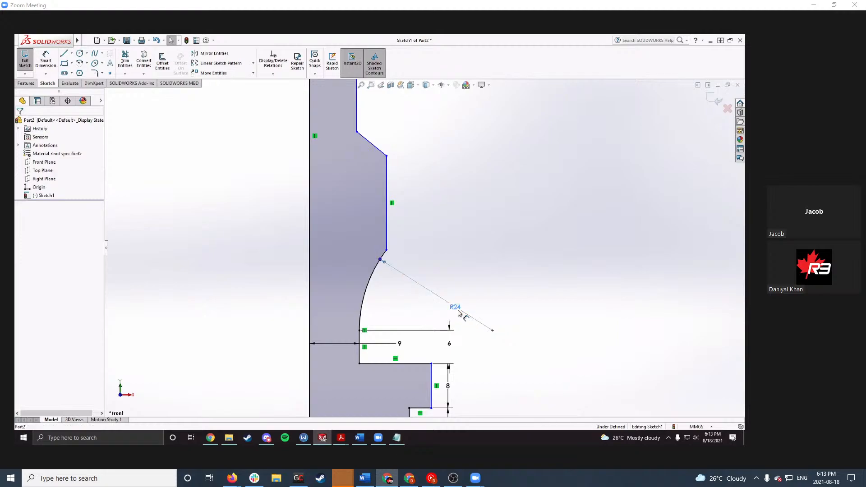
{"action": "left_click", "coordinate": [458, 312]}
{"action": "left_click", "coordinate": [443, 261]}
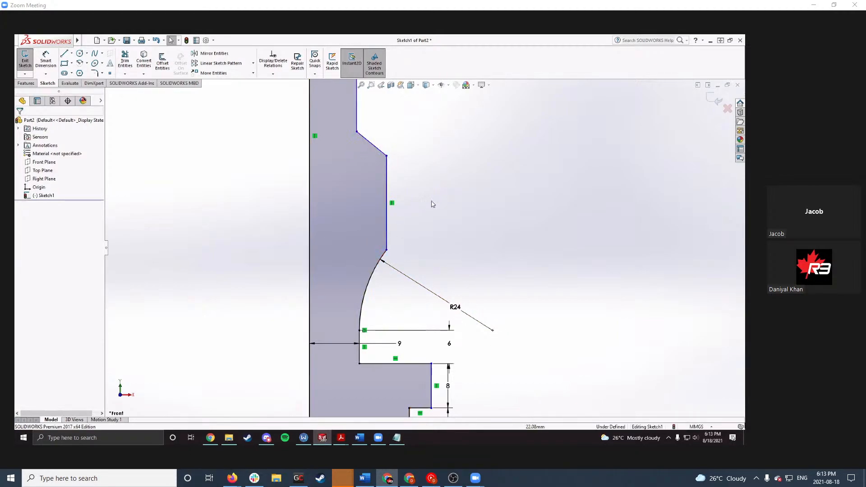
Step: Dimension the height from the base's bottom line to the lower end of the slanted line as 75 mm, per the PDF drawing
{"action": "scroll", "coordinate": [422, 246], "scroll_direction": "up", "scroll_amount": 2}
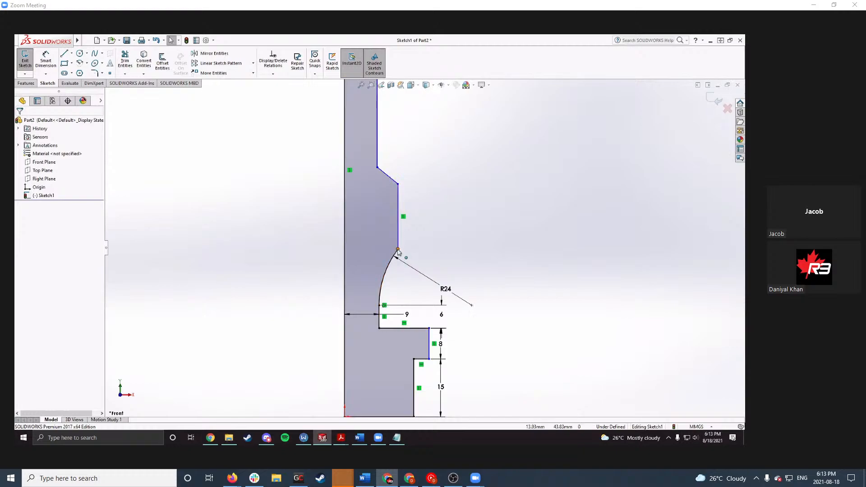
{"action": "scroll", "coordinate": [451, 228], "scroll_direction": "up", "scroll_amount": 1}
{"action": "scroll", "coordinate": [416, 200], "scroll_direction": "down", "scroll_amount": 2}
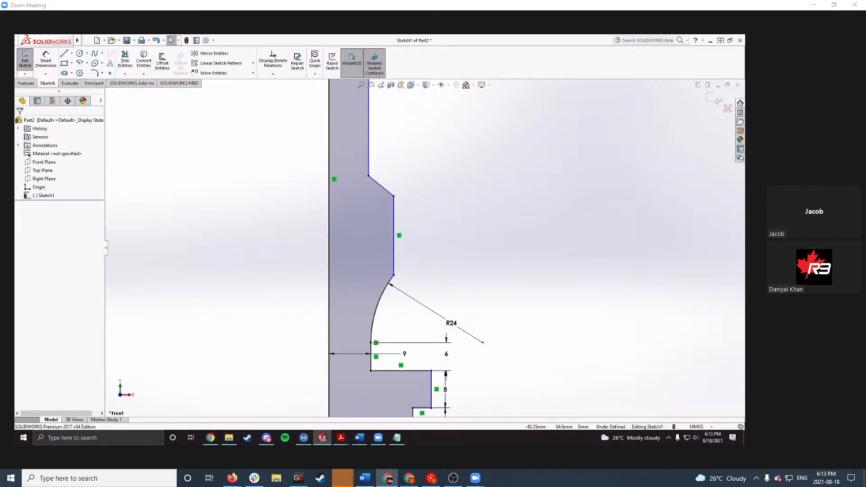
{"action": "scroll", "coordinate": [458, 171], "scroll_direction": "down", "scroll_amount": 5}
{"action": "scroll", "coordinate": [401, 225], "scroll_direction": "up", "scroll_amount": 11}
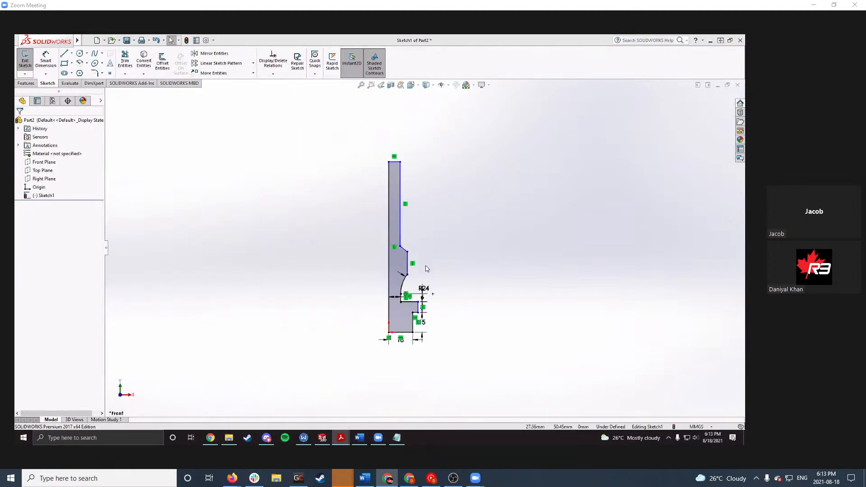
{"action": "scroll", "coordinate": [360, 250], "scroll_direction": "down", "scroll_amount": 2}
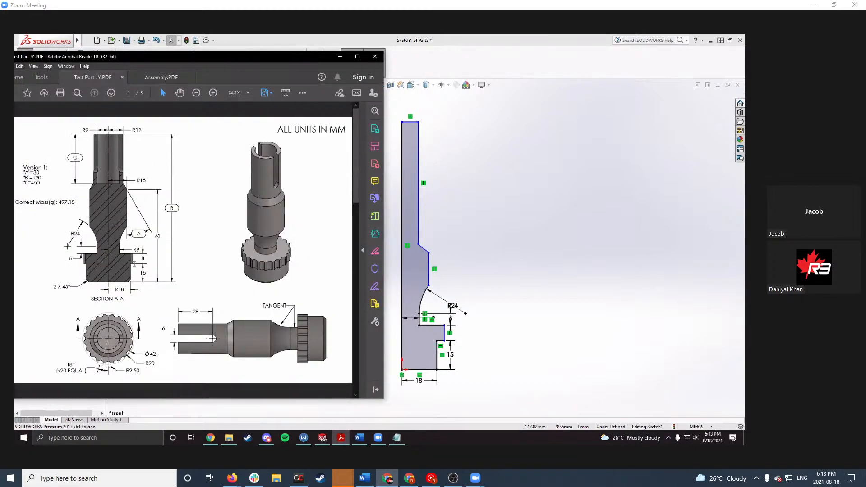
{"action": "right_click_drag", "start_coordinate": [477, 244], "coordinate": [487, 215]}
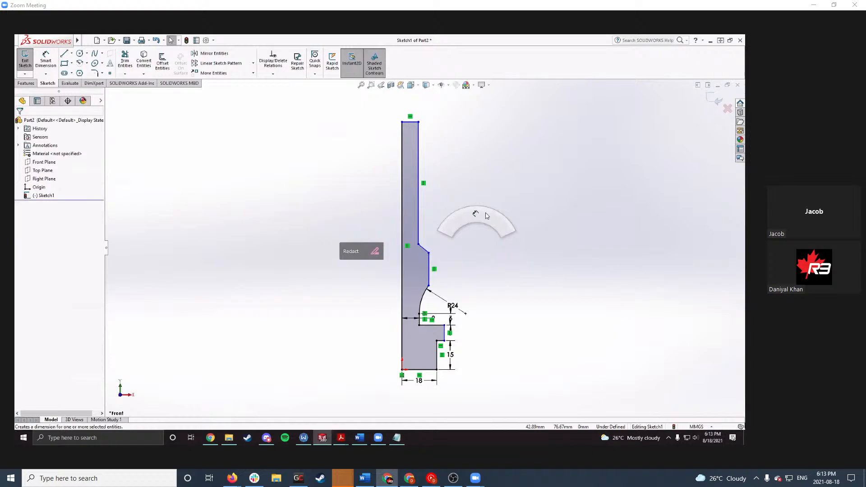
{"action": "left_click", "coordinate": [428, 253]}
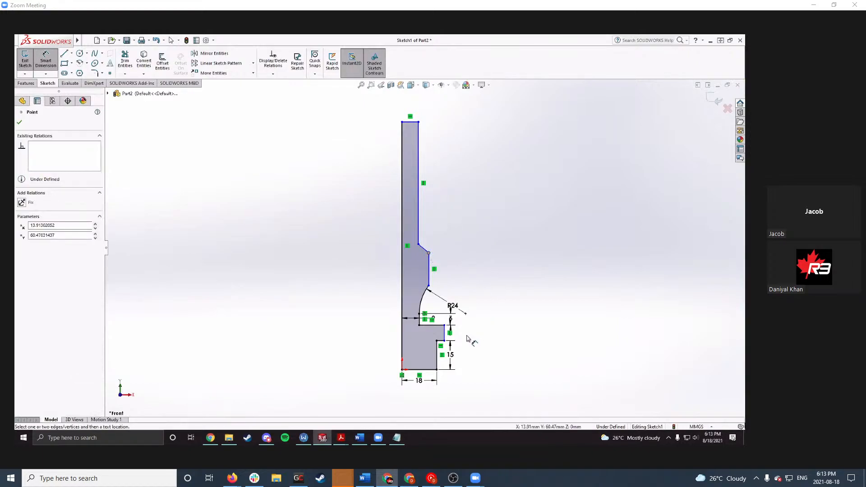
{"action": "left_click", "coordinate": [429, 369]}
{"action": "left_click", "coordinate": [505, 310]}
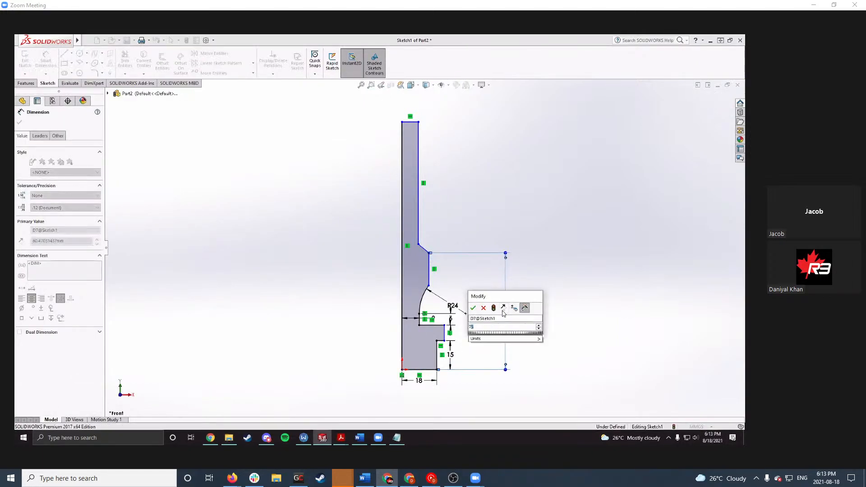
{"action": "key", "text": "Return"}
{"action": "key", "text": "Escape"}
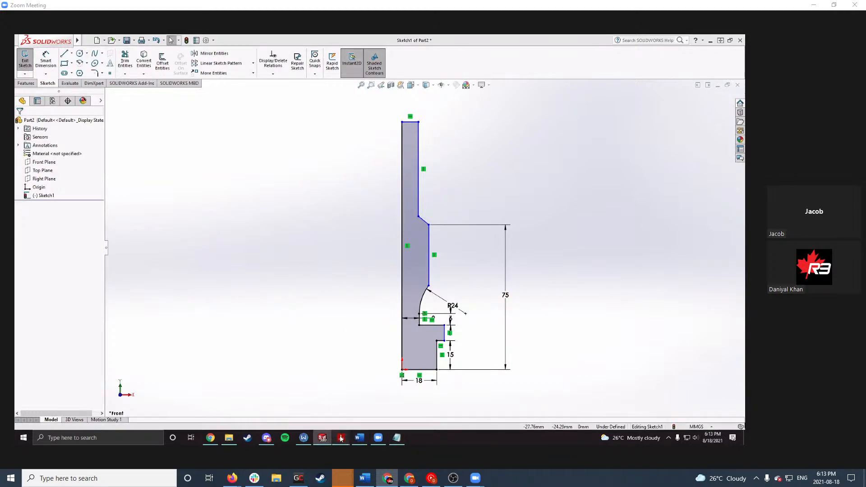
Step: Consult the PDF drawing and dimension the distance from the axis line to the middle section's vertical line as 15 mm
{"action": "mouse_move", "coordinate": [341, 438]}
{"action": "left_click", "coordinate": [297, 406]}
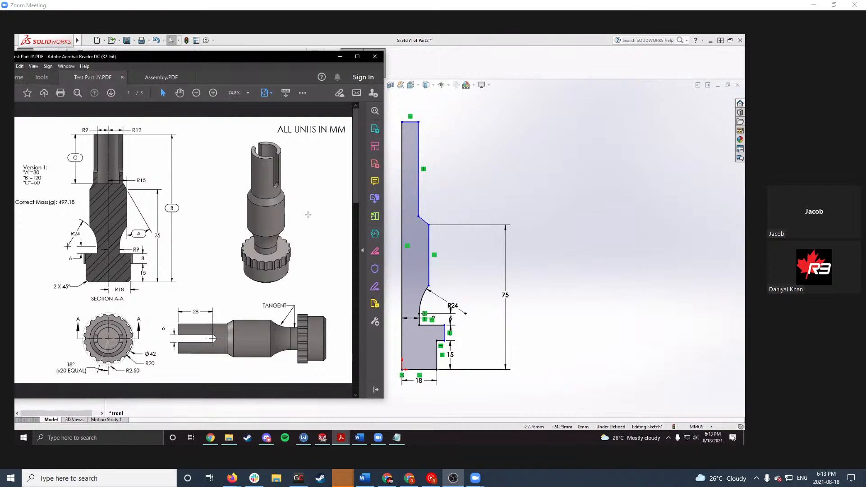
{"action": "double_click", "coordinate": [141, 180]}
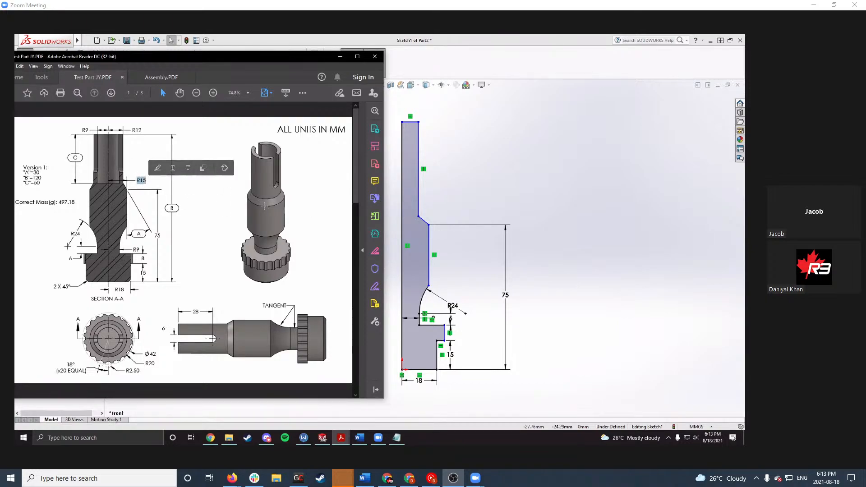
{"action": "left_click", "coordinate": [437, 216]}
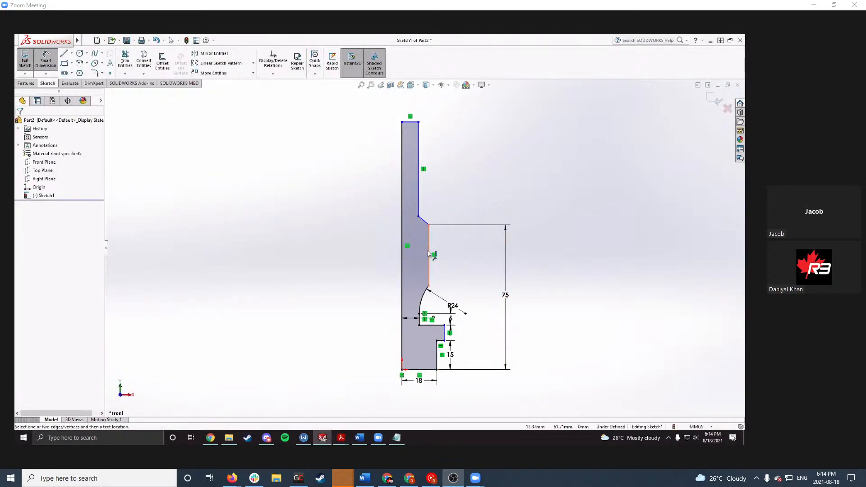
{"action": "left_click", "coordinate": [403, 250]}
{"action": "left_click", "coordinate": [428, 224]}
{"action": "left_click", "coordinate": [452, 205]}
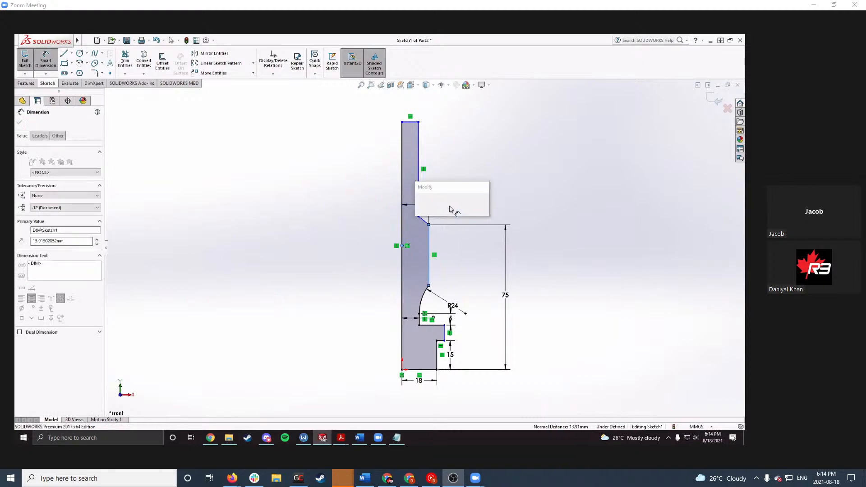
{"action": "type", "text": "15"}
{"action": "key", "text": "Return"}
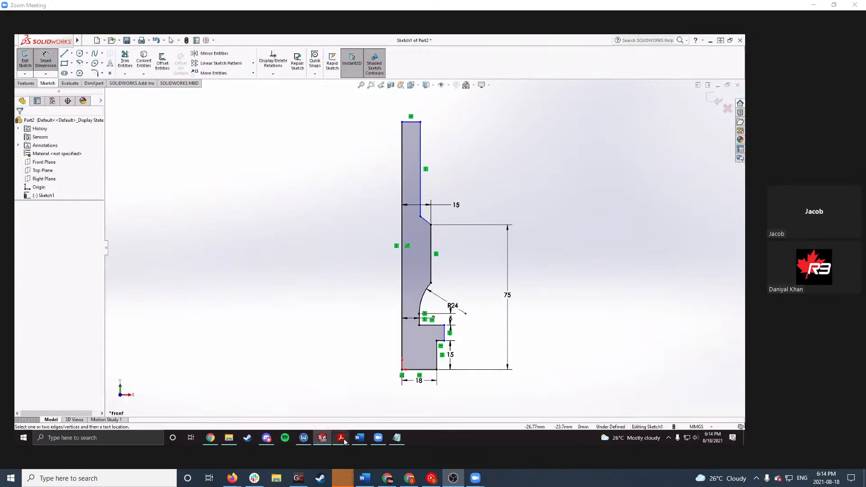
Step: Check angle A in the PDF drawing and place an angle dimension between the slanted line and the middle section's vertical line
{"action": "mouse_move", "coordinate": [341, 437]}
{"action": "left_click", "coordinate": [318, 409]}
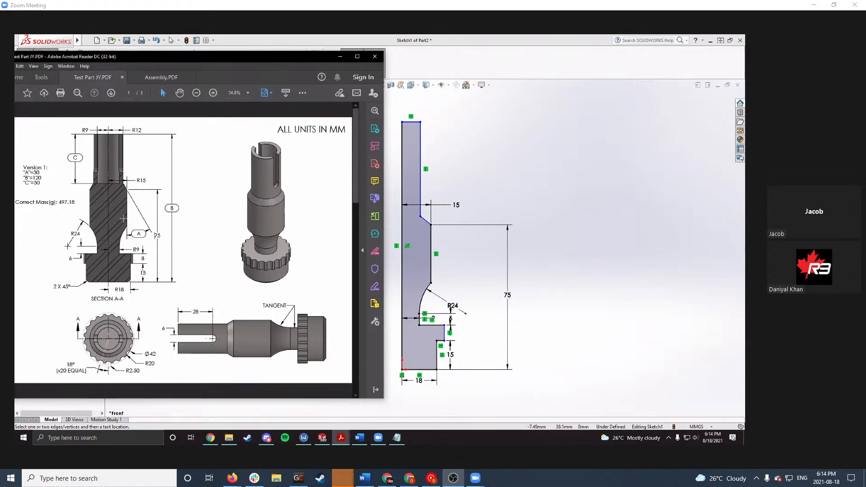
{"action": "left_click_drag", "start_coordinate": [180, 58], "coordinate": [190, 57]}
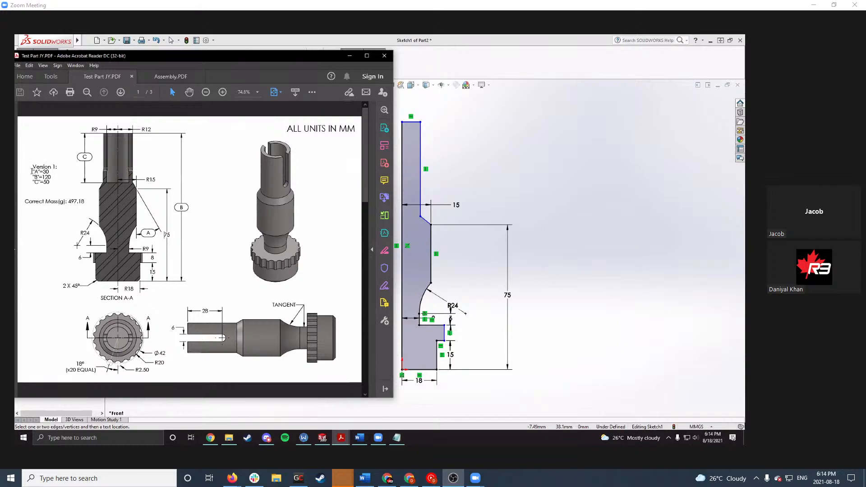
{"action": "left_click_drag", "start_coordinate": [33, 171], "coordinate": [49, 172]}
{"action": "left_click", "coordinate": [88, 192]}
{"action": "left_click", "coordinate": [348, 56]}
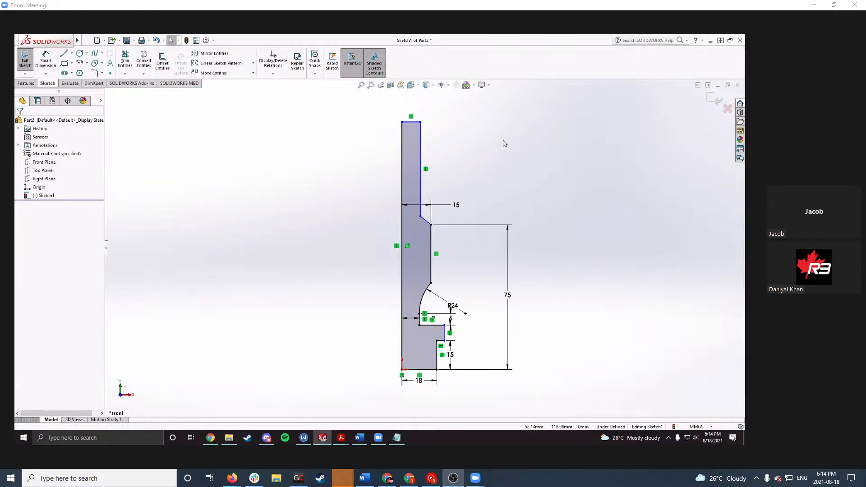
{"action": "left_click", "coordinate": [425, 223]}
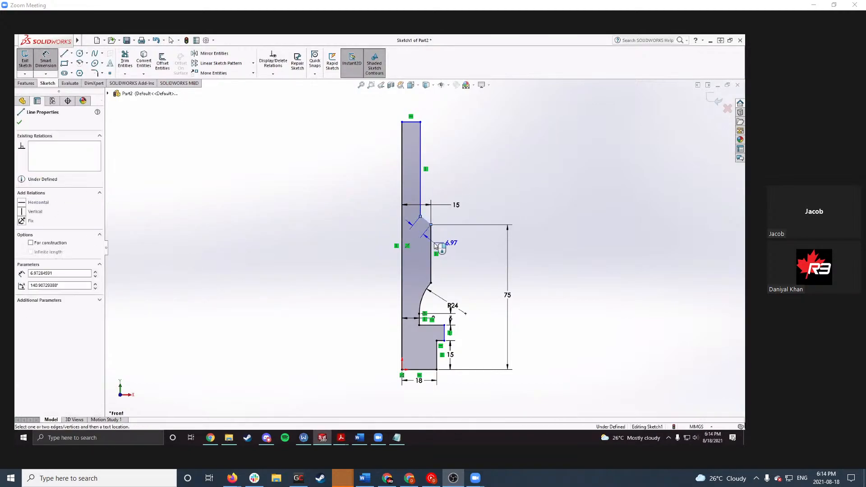
{"action": "left_click", "coordinate": [430, 252]}
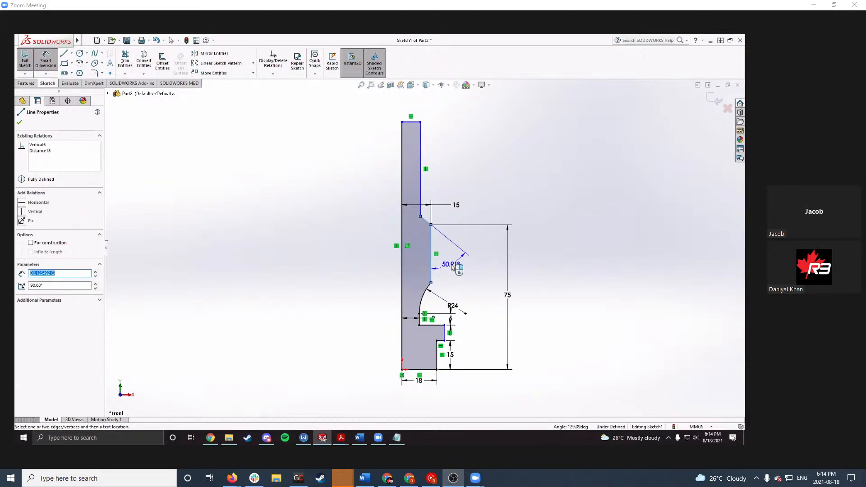
{"action": "left_click", "coordinate": [452, 267]}
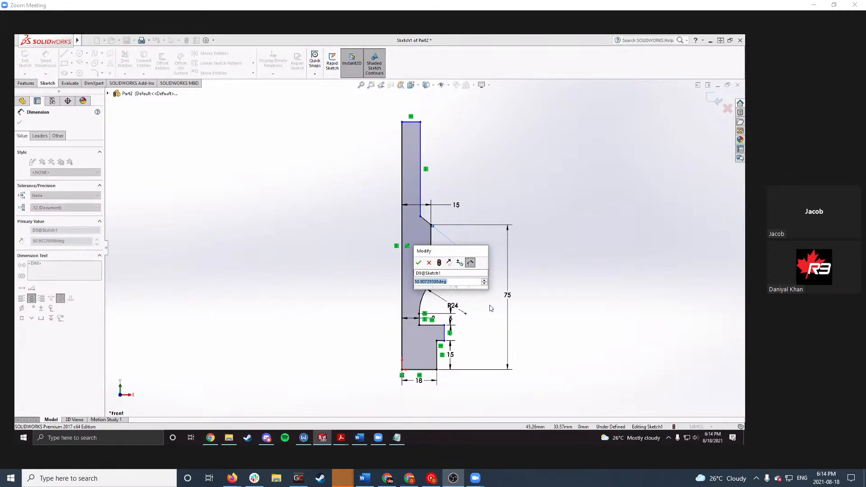
Step: Link the new angle dimension to a new global variable named A
{"action": "type", "text": "=a"}
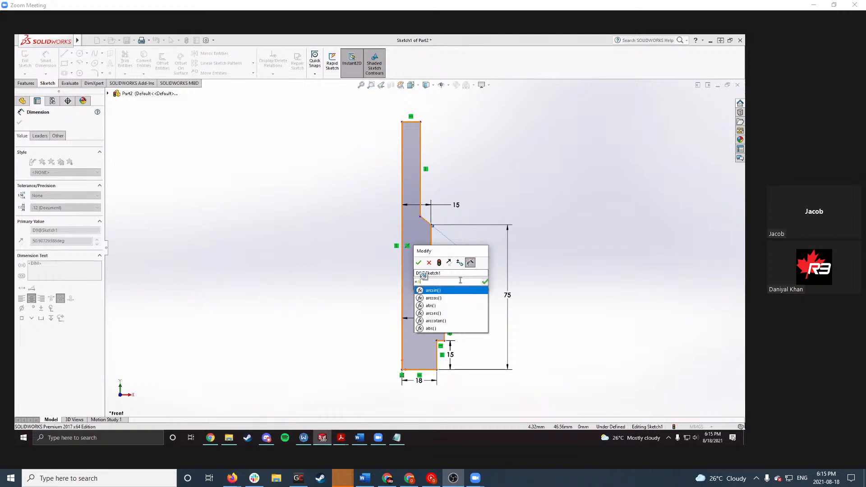
{"action": "key", "text": "Return"}
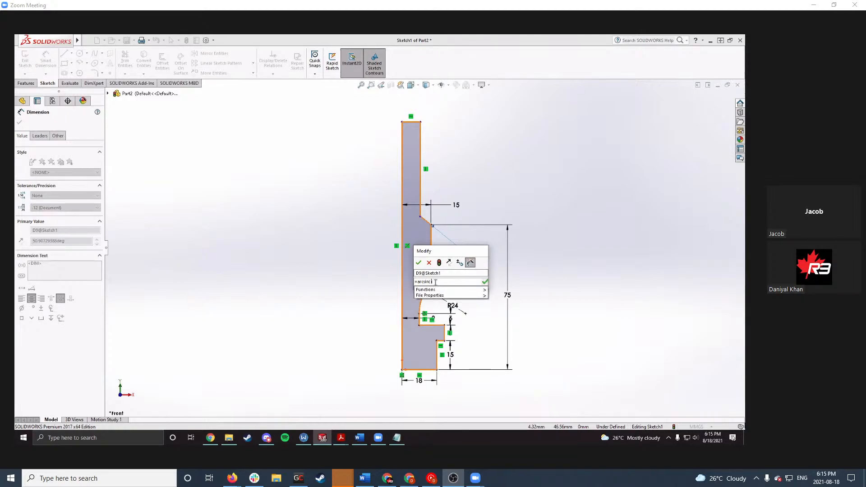
{"action": "left_click_drag", "start_coordinate": [435, 282], "coordinate": [422, 281]}
{"action": "type", "text": "A"}
{"action": "key", "text": "Return"}
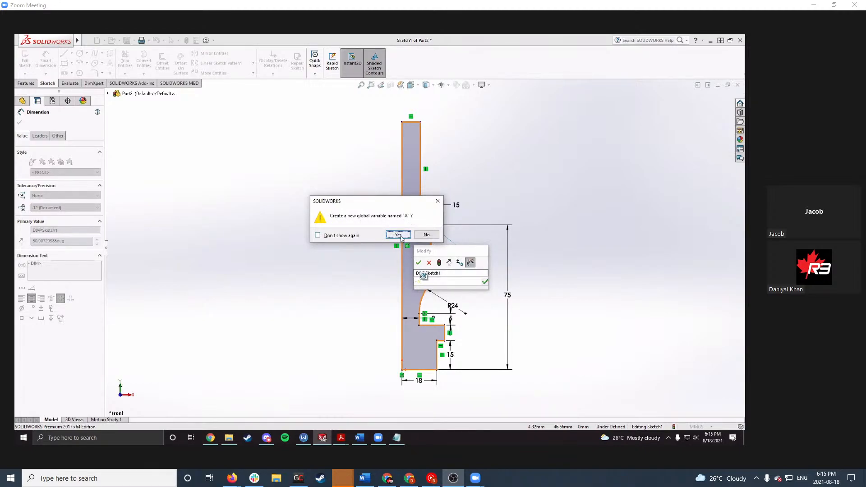
{"action": "left_click", "coordinate": [398, 235]}
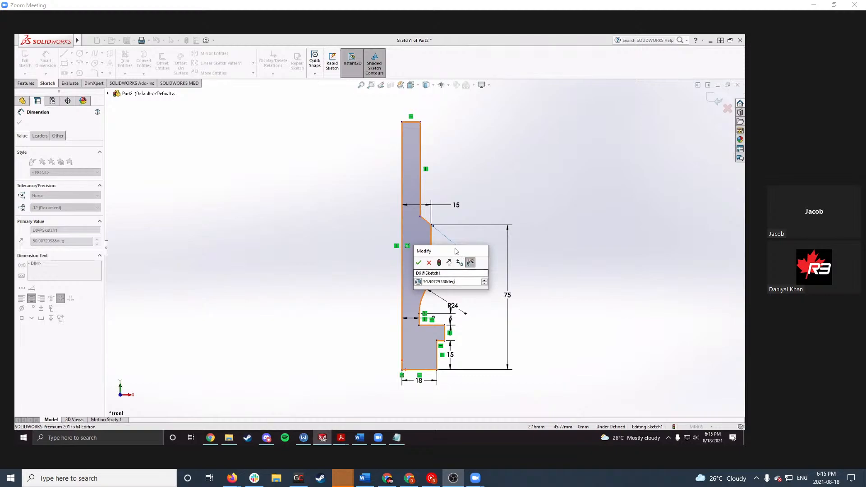
Step: Look up Version 1's value for A in the PDF drawing and set the linked angle to 30 degrees
{"action": "left_click_drag", "start_coordinate": [460, 251], "coordinate": [333, 235]}
{"action": "left_click_drag", "start_coordinate": [343, 265], "coordinate": [321, 265]}
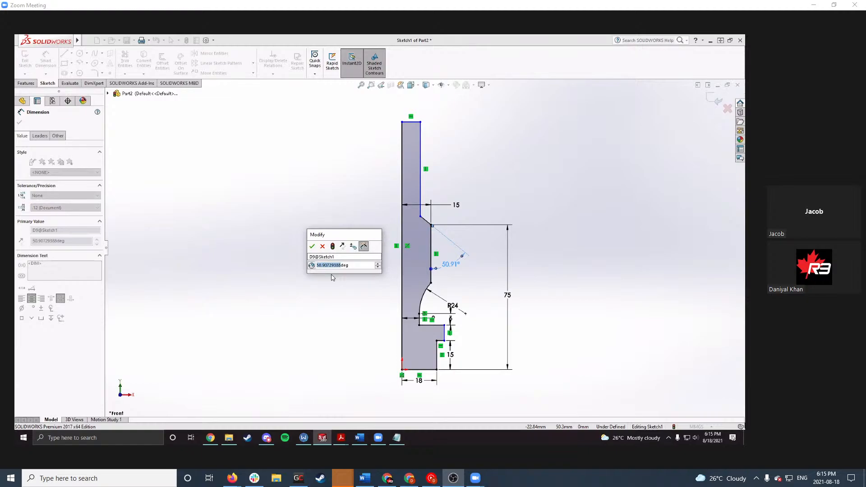
{"action": "mouse_move", "coordinate": [336, 436]}
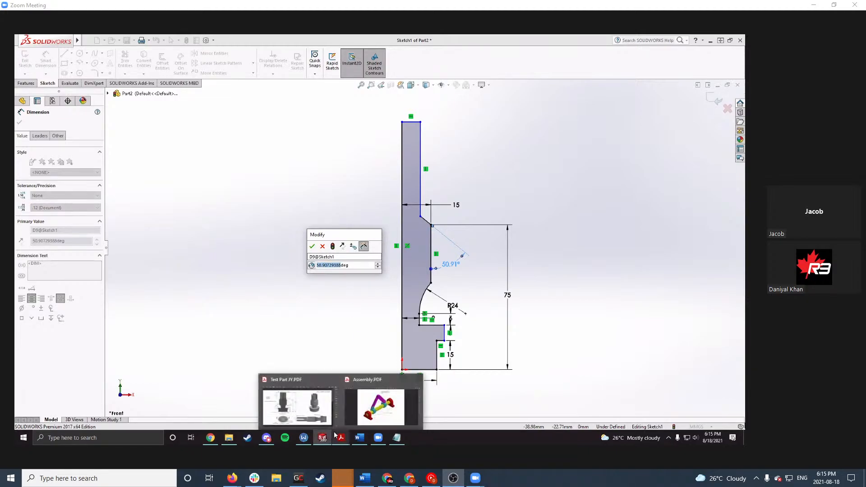
{"action": "left_click", "coordinate": [297, 406]}
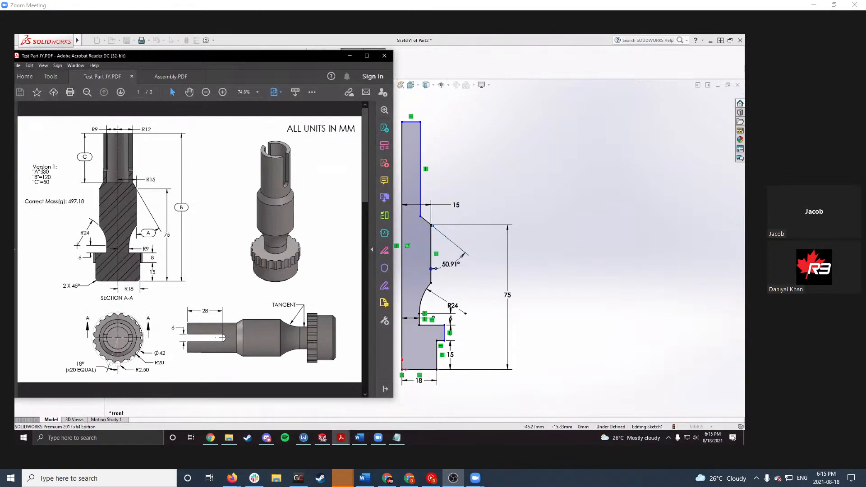
{"action": "left_click_drag", "start_coordinate": [41, 171], "coordinate": [49, 171]}
{"action": "left_click", "coordinate": [350, 56]}
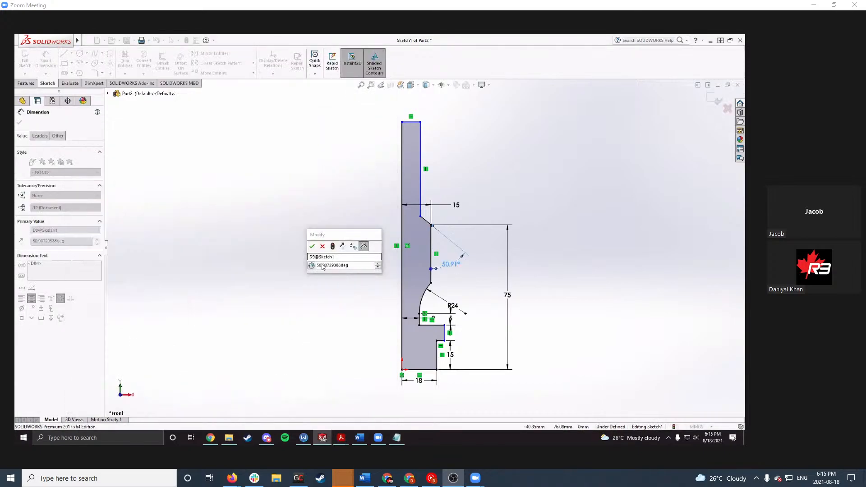
{"action": "left_click_drag", "start_coordinate": [349, 265], "coordinate": [295, 266]}
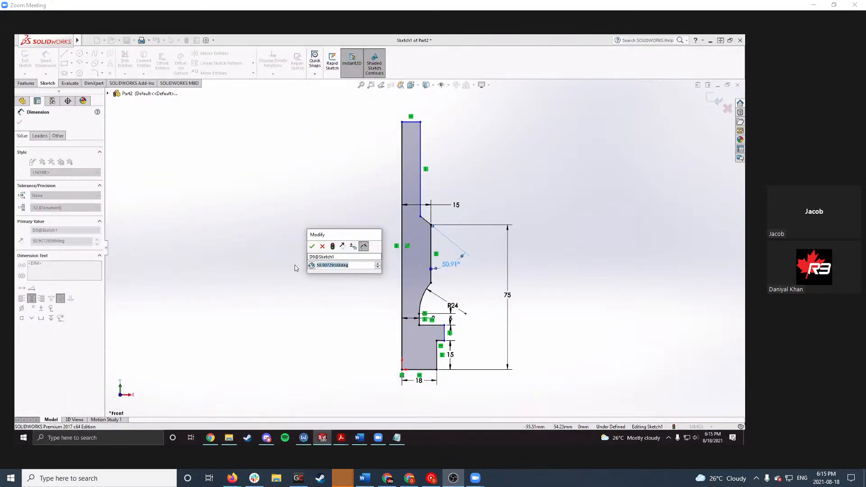
{"action": "type", "text": "30"}
{"action": "key", "text": "Return"}
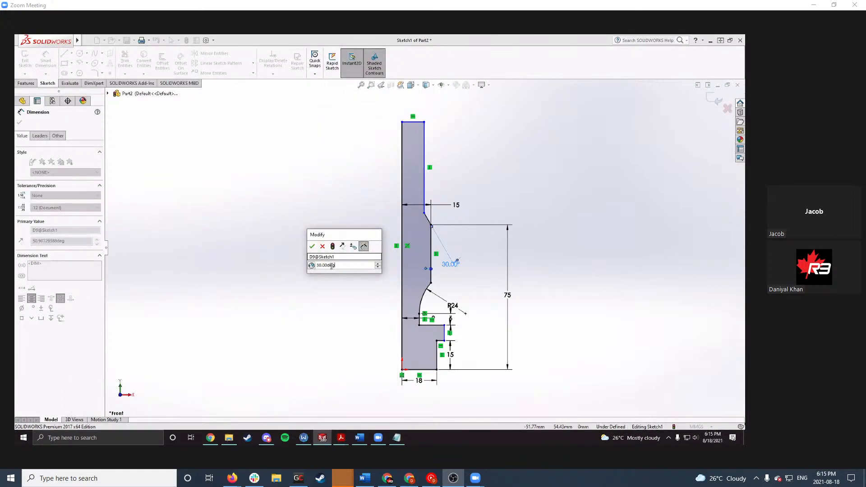
{"action": "left_click", "coordinate": [312, 246]}
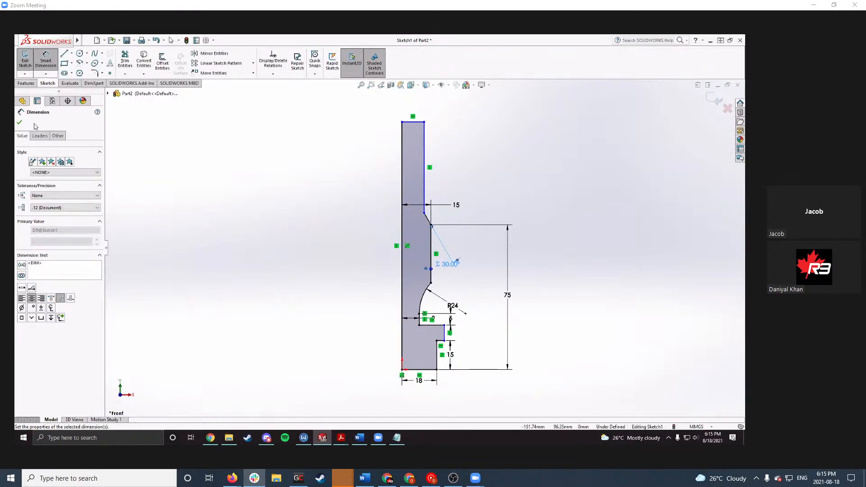
Step: Finish the angle dimension and move its text slightly lower beside the middle section's vertical line
{"action": "left_click", "coordinate": [20, 123]}
{"action": "left_click_drag", "start_coordinate": [448, 265], "coordinate": [444, 274]}
{"action": "key", "text": "Escape"}
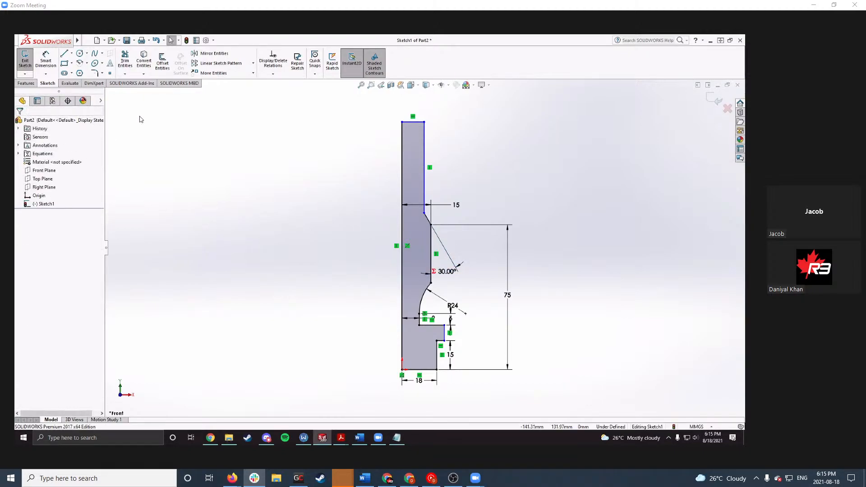
Step: Check the Version 1 values in the PDF drawing and add a global variable B equal to 120 in the equation manager
{"action": "left_click", "coordinate": [18, 153]}
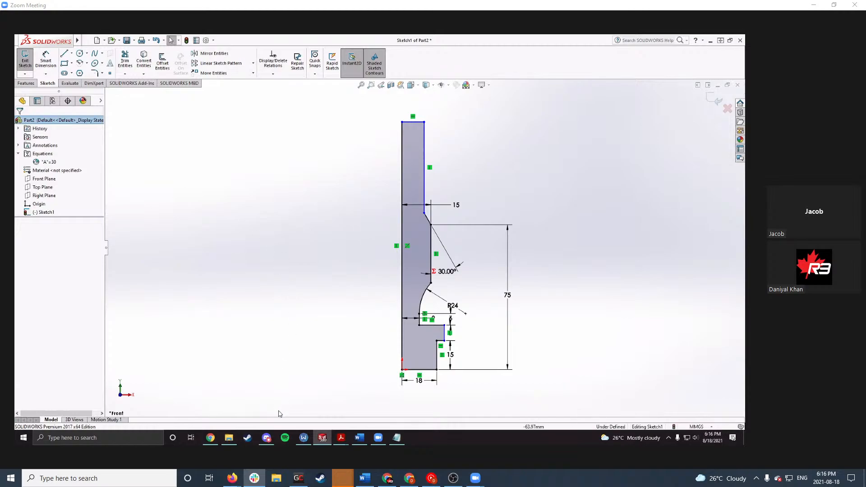
{"action": "mouse_move", "coordinate": [341, 438]}
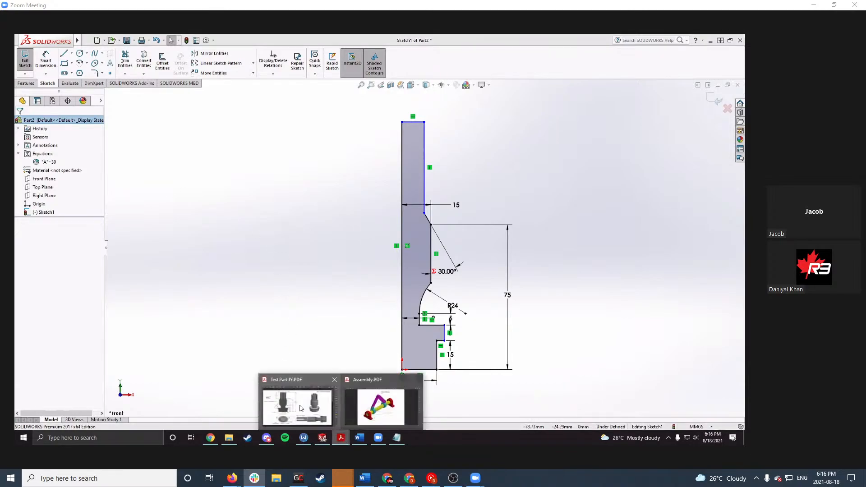
{"action": "left_click", "coordinate": [296, 409]}
{"action": "left_click_drag", "start_coordinate": [205, 56], "coordinate": [446, 57]}
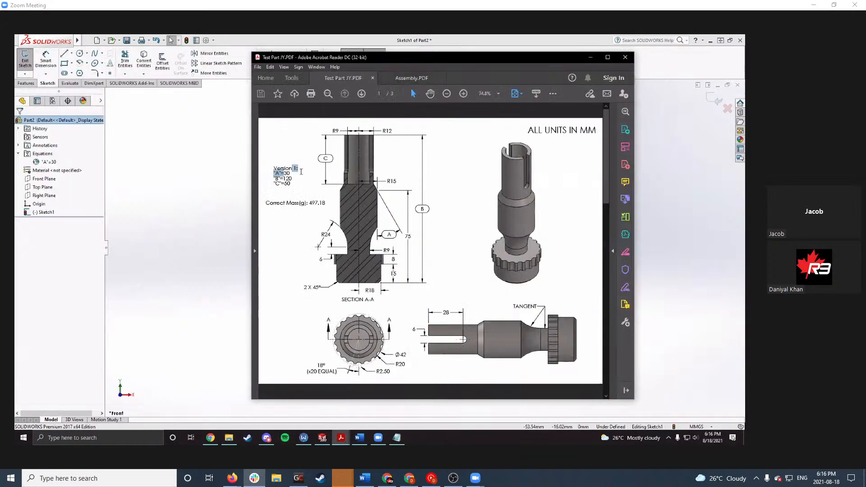
{"action": "left_click", "coordinate": [290, 178]}
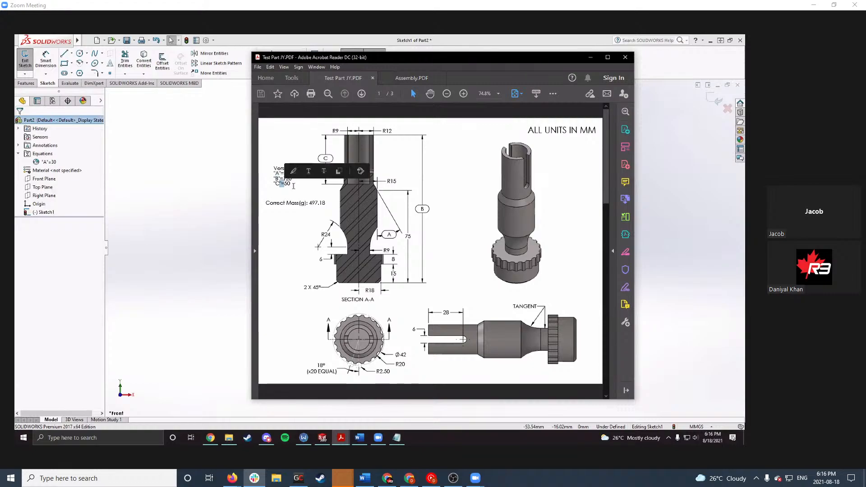
{"action": "left_click", "coordinate": [35, 156]}
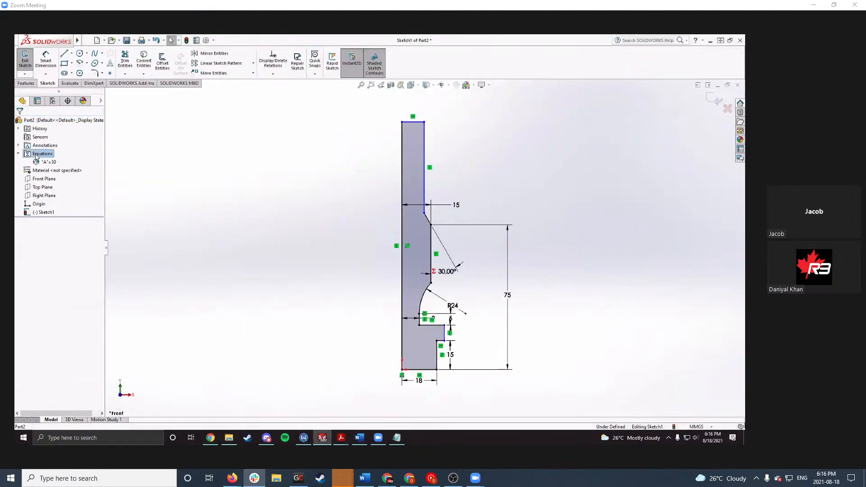
{"action": "right_click", "coordinate": [36, 156]}
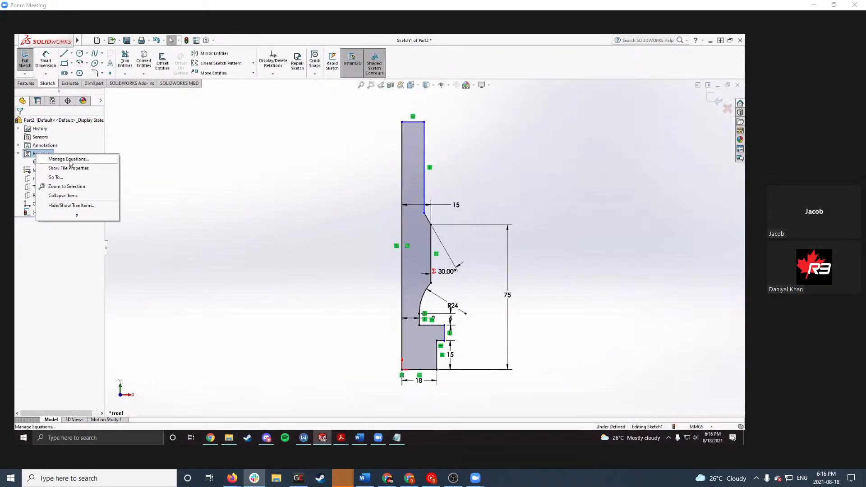
{"action": "left_click", "coordinate": [69, 160]}
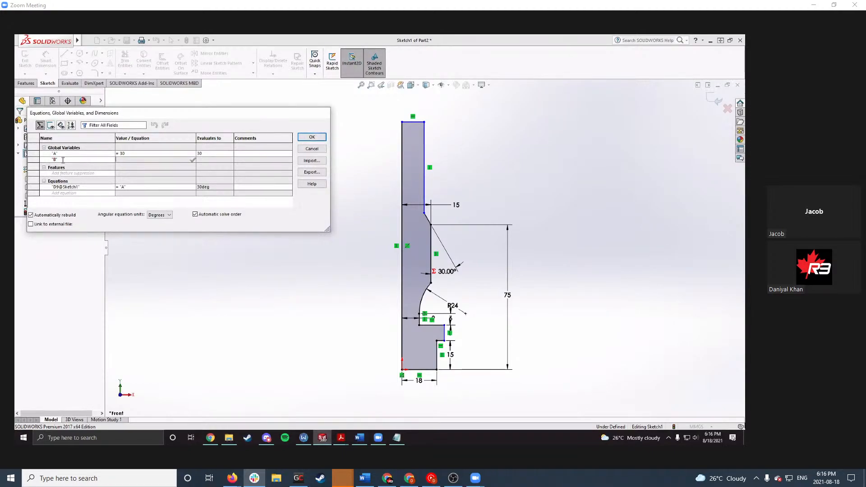
{"action": "type", "text": "120"}
{"action": "key", "text": "Tab"}
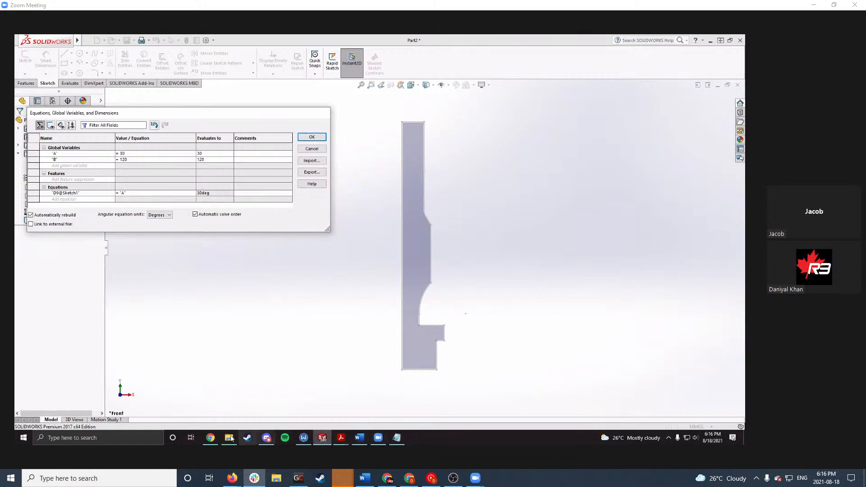
Step: Consult the PDF drawing again and add a global variable C equal to 50
{"action": "left_click", "coordinate": [342, 442]}
{"action": "left_click", "coordinate": [305, 396]}
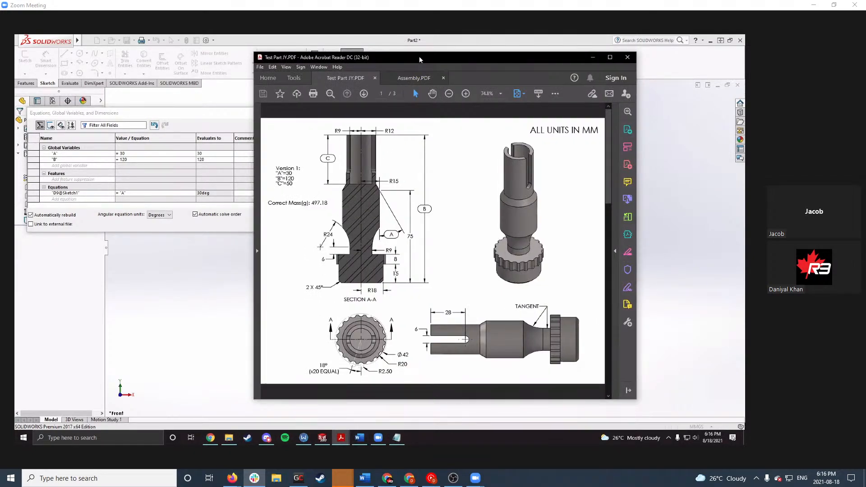
{"action": "left_click_drag", "start_coordinate": [419, 56], "coordinate": [493, 56]}
{"action": "left_click", "coordinate": [68, 165]}
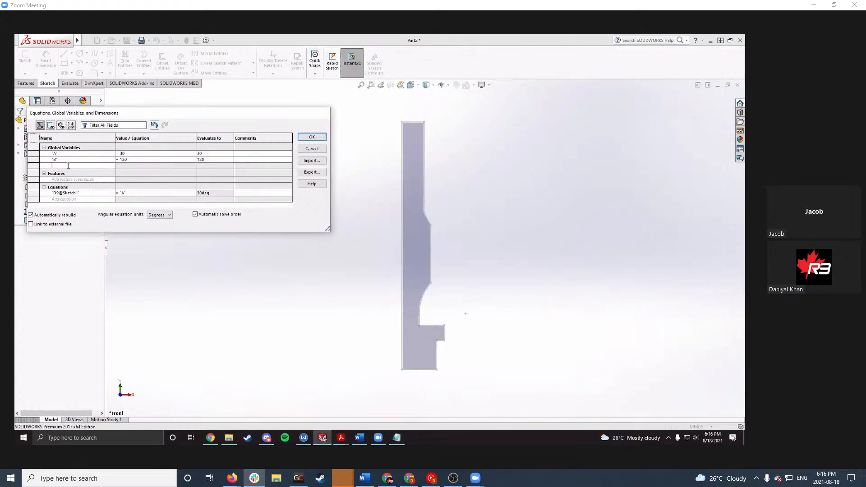
{"action": "type", "text": "C"}
{"action": "key", "text": "Tab"}
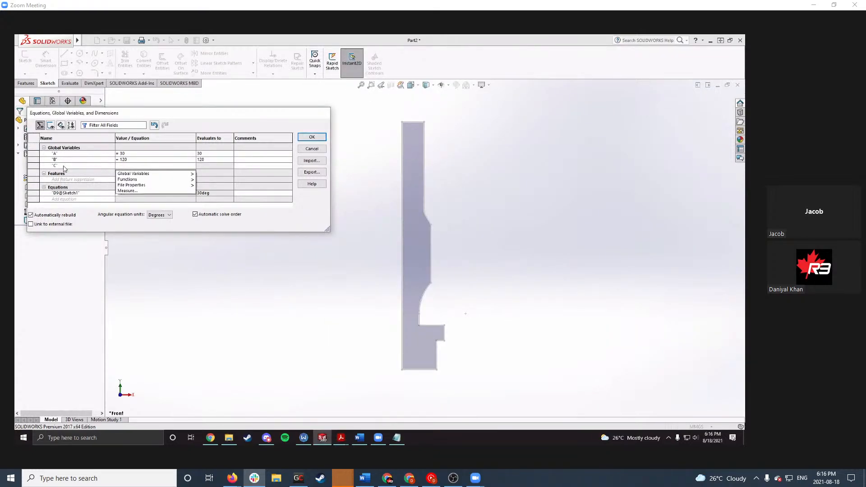
{"action": "type", "text": "50"}
{"action": "key", "text": "Tab"}
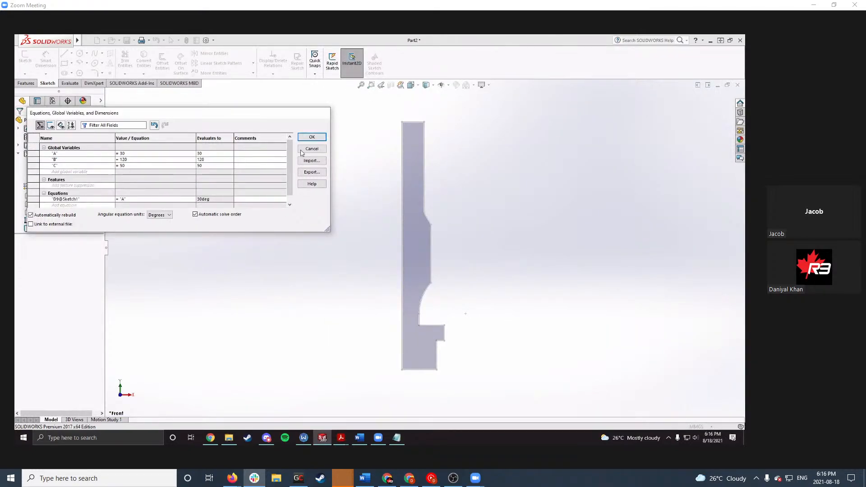
Step: Accept the global variables and reopen the half-profile sketch for editing
{"action": "left_click", "coordinate": [312, 137]}
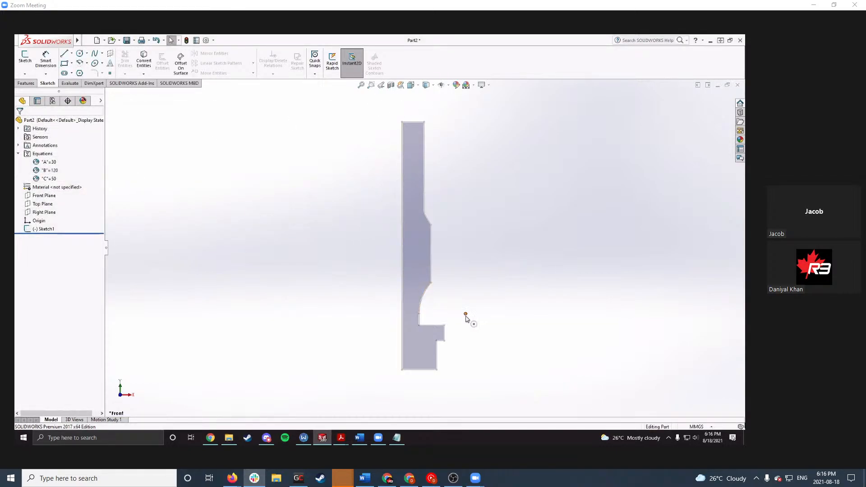
{"action": "left_click", "coordinate": [45, 230]}
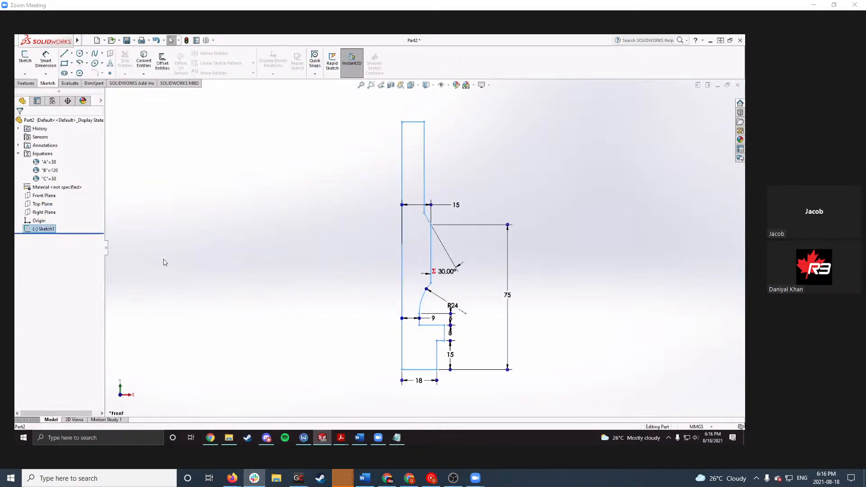
{"action": "left_click", "coordinate": [26, 58]}
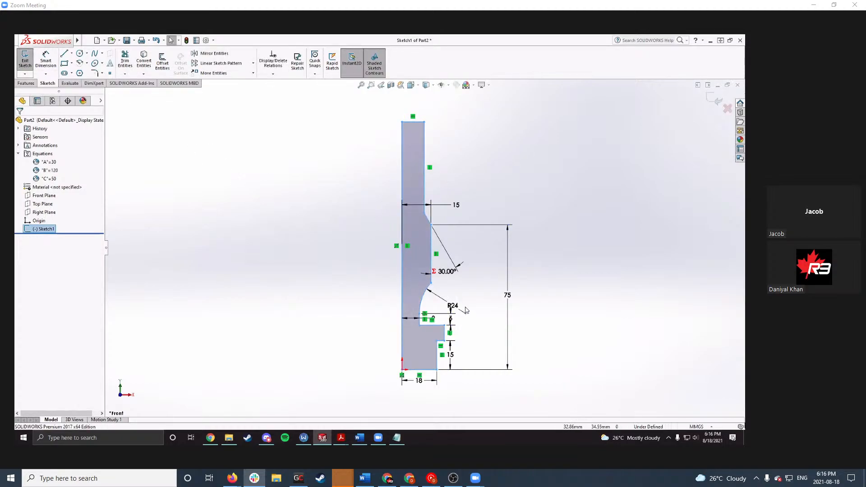
{"action": "left_click", "coordinate": [483, 273]}
{"action": "scroll", "coordinate": [445, 192], "scroll_direction": "down", "scroll_amount": 2}
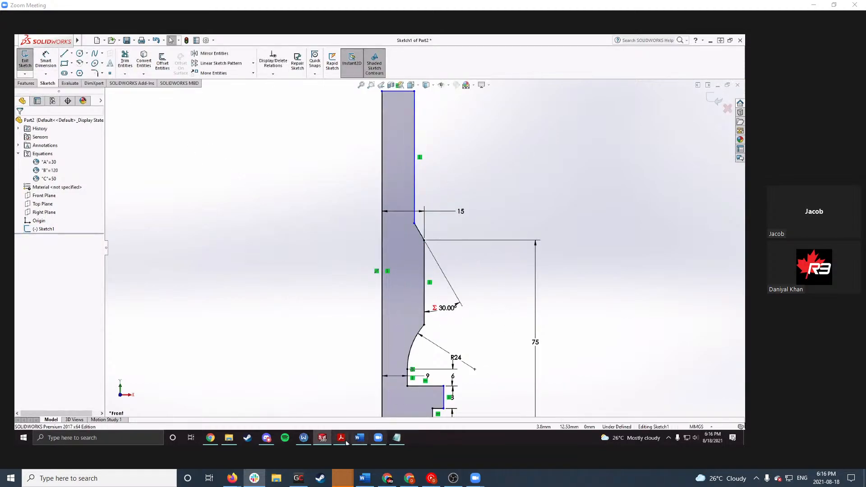
{"action": "scroll", "coordinate": [424, 246], "scroll_direction": "up", "scroll_amount": 1}
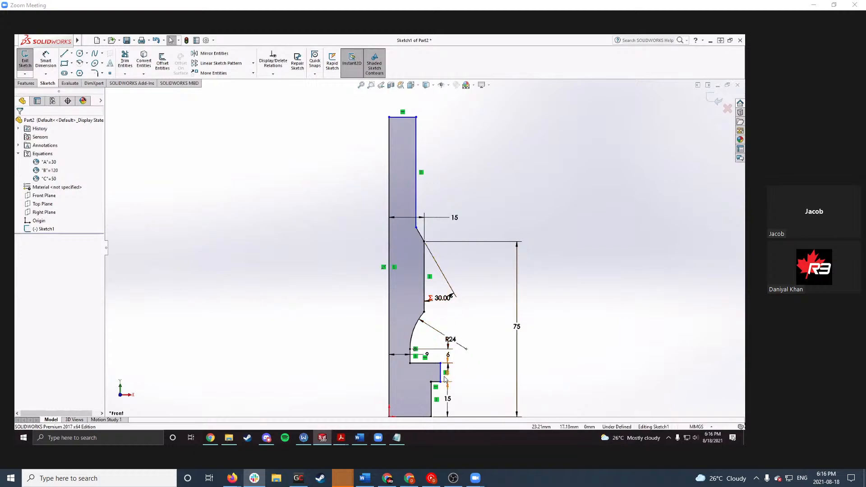
Step: Check the extent of B in the Test Part JY drawing and dimension the profile's overall height between its top and bottom edges
{"action": "mouse_move", "coordinate": [341, 437]}
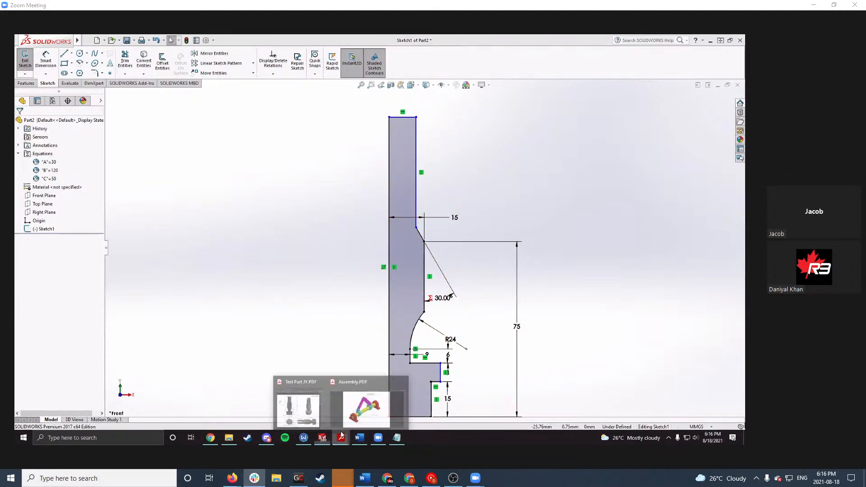
{"action": "left_click", "coordinate": [363, 404]}
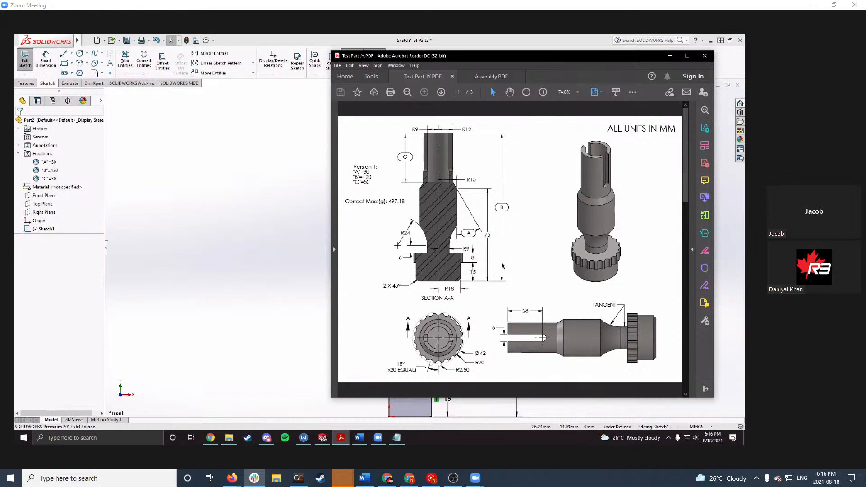
{"action": "left_click", "coordinate": [670, 55]}
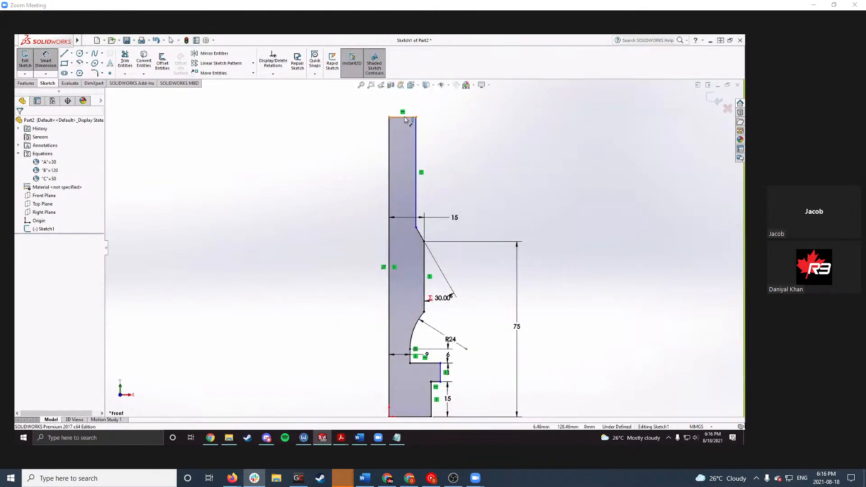
{"action": "left_click", "coordinate": [405, 119]}
{"action": "scroll", "coordinate": [528, 178], "scroll_direction": "up", "scroll_amount": 5}
{"action": "scroll", "coordinate": [423, 343], "scroll_direction": "down", "scroll_amount": 5}
{"action": "left_click", "coordinate": [420, 267]}
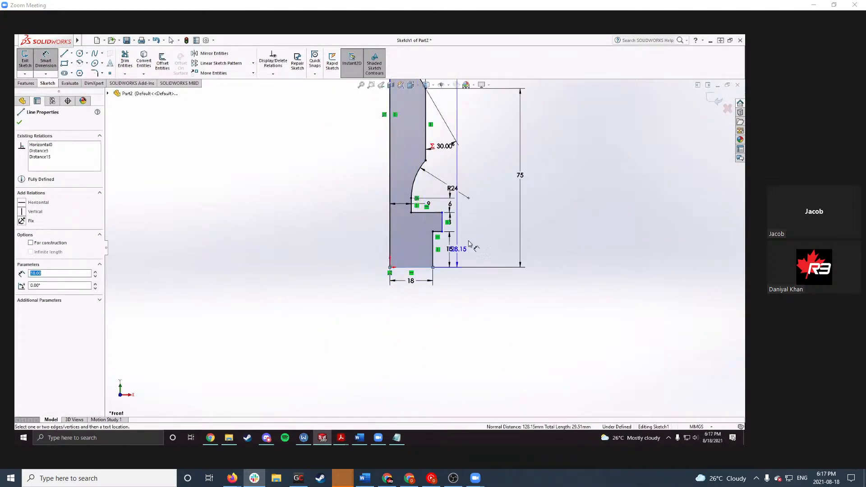
{"action": "scroll", "coordinate": [471, 225], "scroll_direction": "up", "scroll_amount": 3}
{"action": "left_click", "coordinate": [482, 215]}
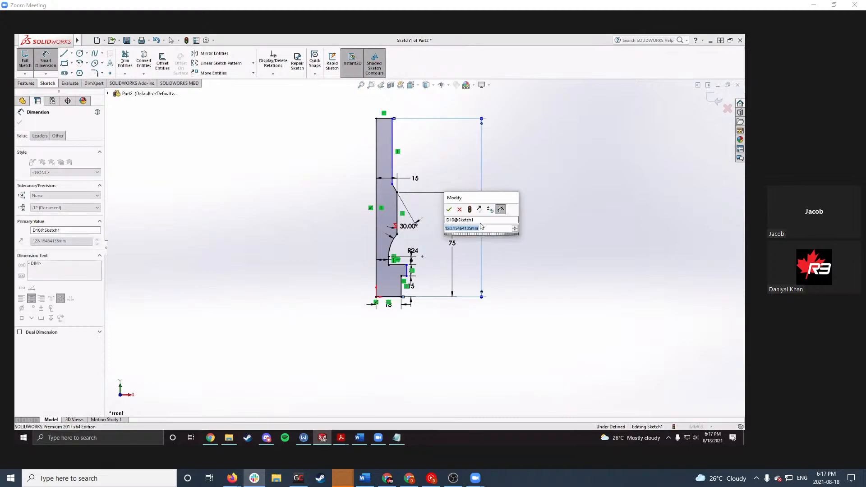
Step: Link the overall height dimension to the global variable B with the equation ="B"
{"action": "type", "text": "=B"}
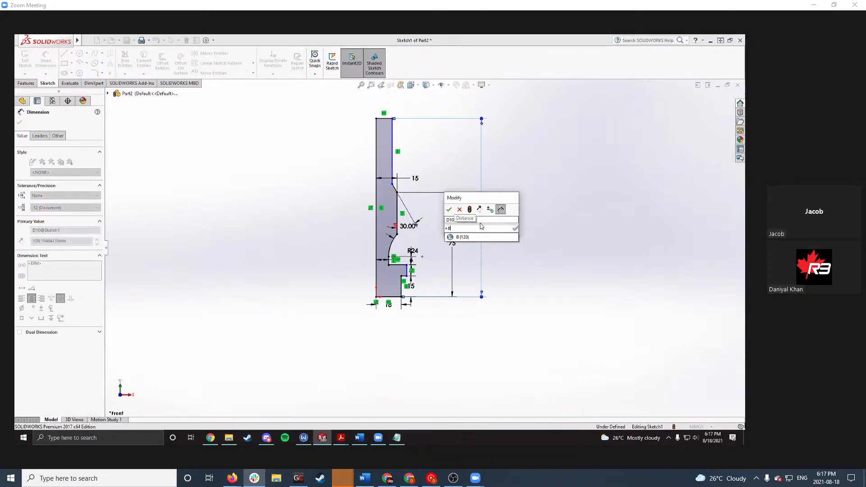
{"action": "key", "text": "Return"}
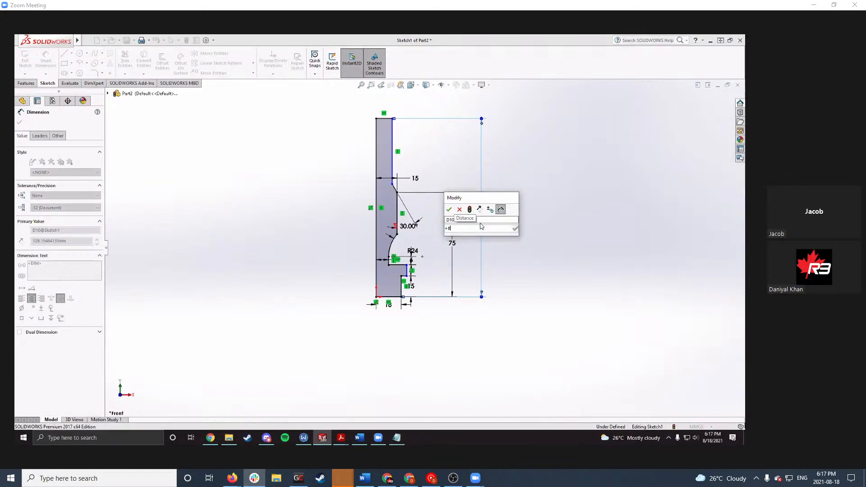
{"action": "key", "text": "BackSpace"}
{"action": "key", "text": "BackSpace"}
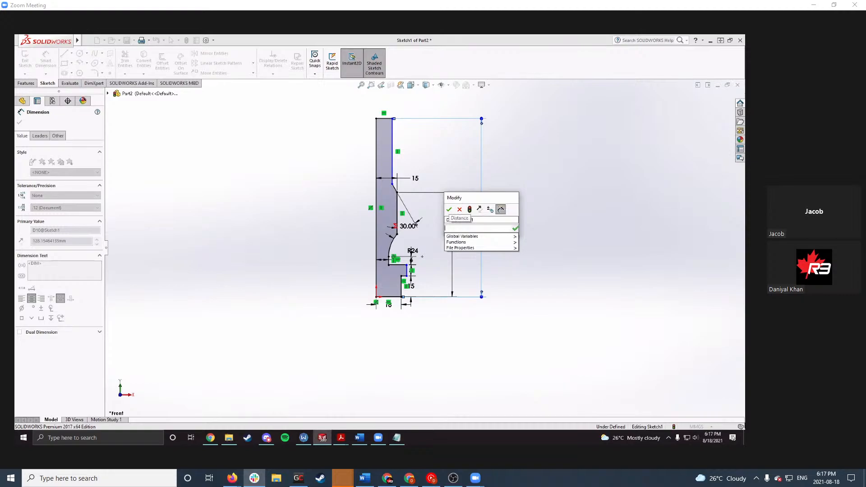
{"action": "type", "text": "=\"B"}
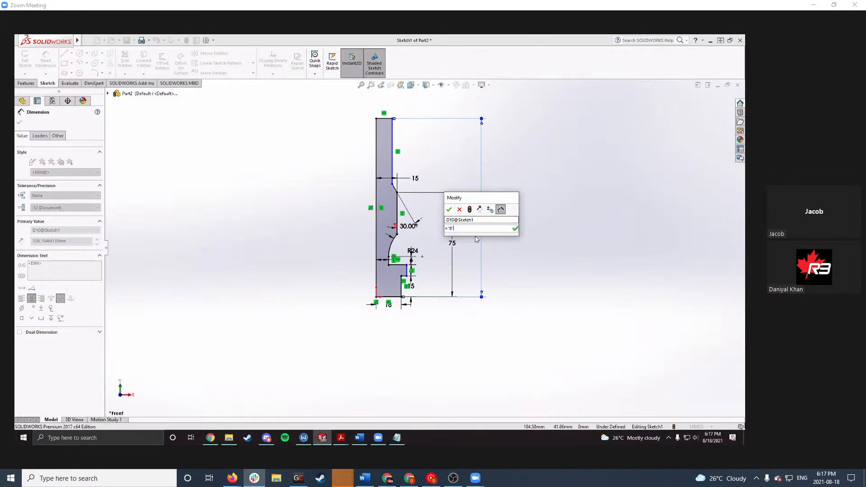
{"action": "key", "text": "Return"}
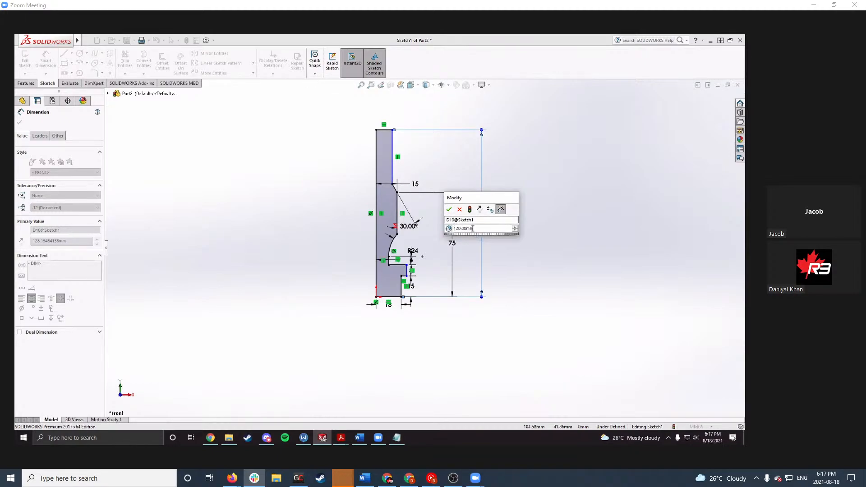
{"action": "left_click", "coordinate": [450, 210]}
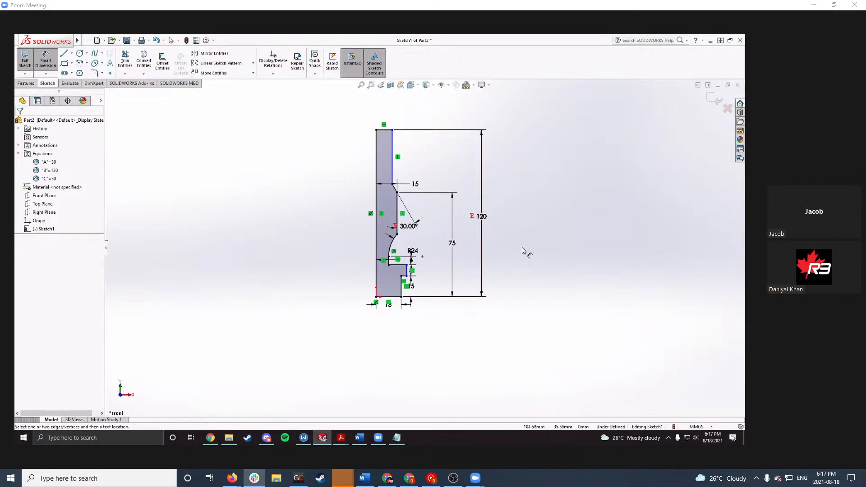
Step: Switch to the Test Part JY drawing in Acrobat Reader and place its window beside the sketch profile
{"action": "key", "text": "f"}
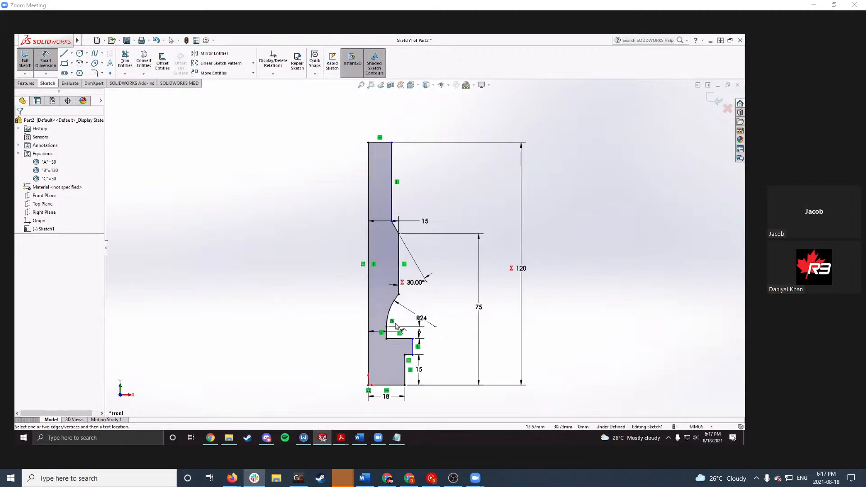
{"action": "left_click", "coordinate": [391, 165]}
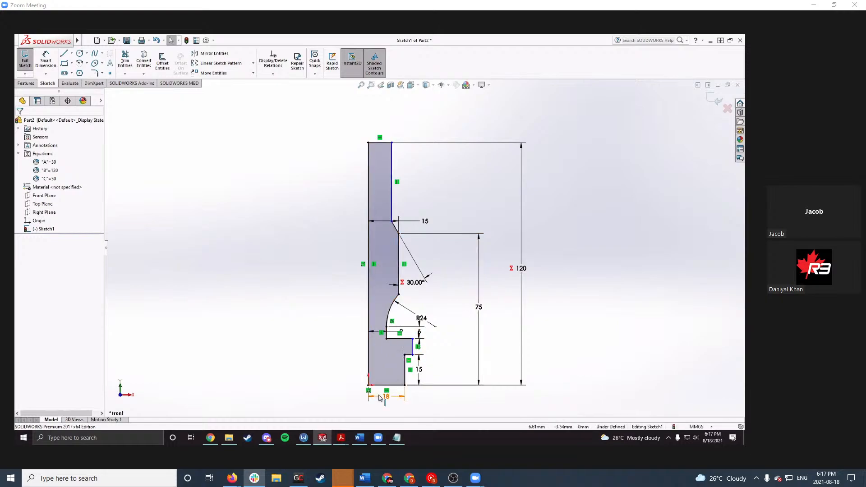
{"action": "left_click", "coordinate": [300, 402]}
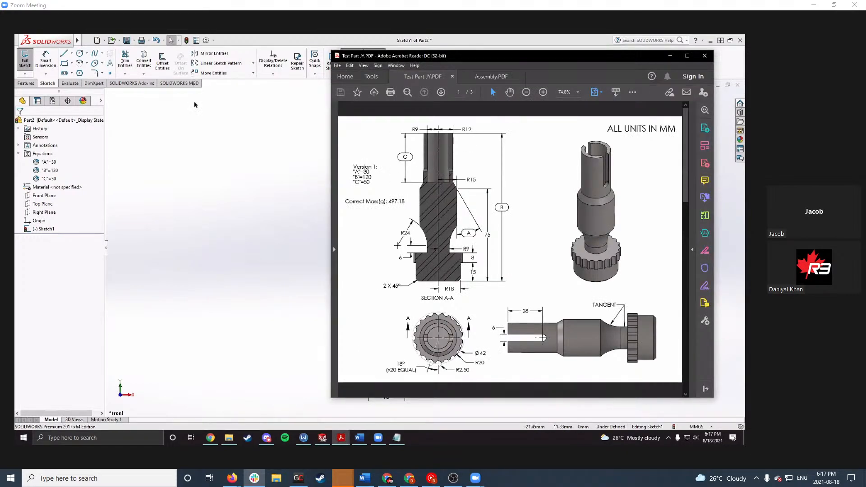
{"action": "left_click_drag", "start_coordinate": [550, 57], "coordinate": [190, 76]}
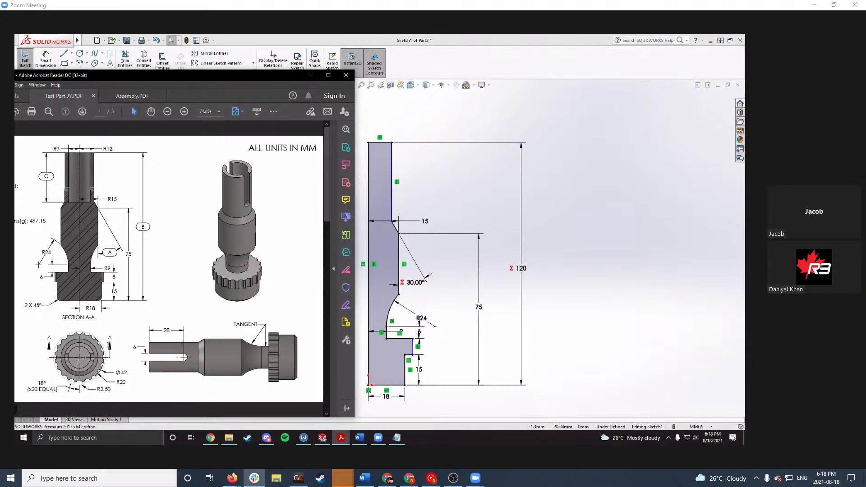
Step: Examine the diameter and radius callouts of the notched collar in the drawing's end view
{"action": "left_click", "coordinate": [119, 384]}
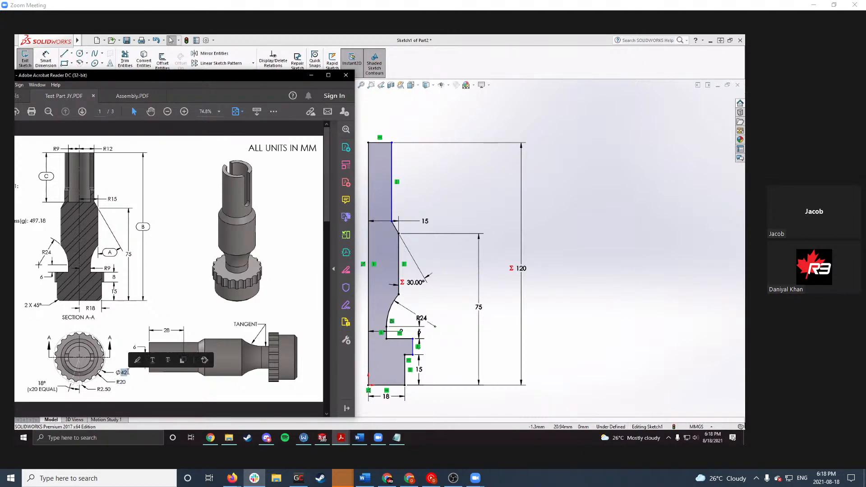
{"action": "left_click", "coordinate": [116, 375]}
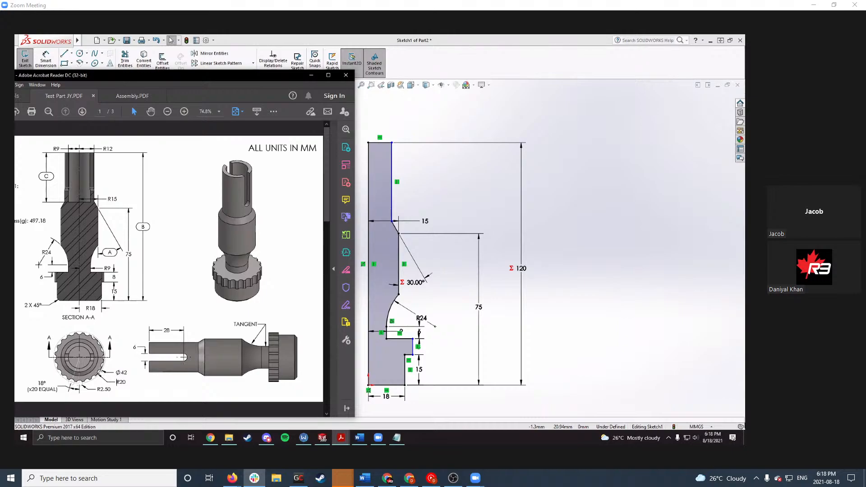
{"action": "scroll", "coordinate": [113, 379], "scroll_direction": "up", "scroll_amount": 6, "text": "ctrl"}
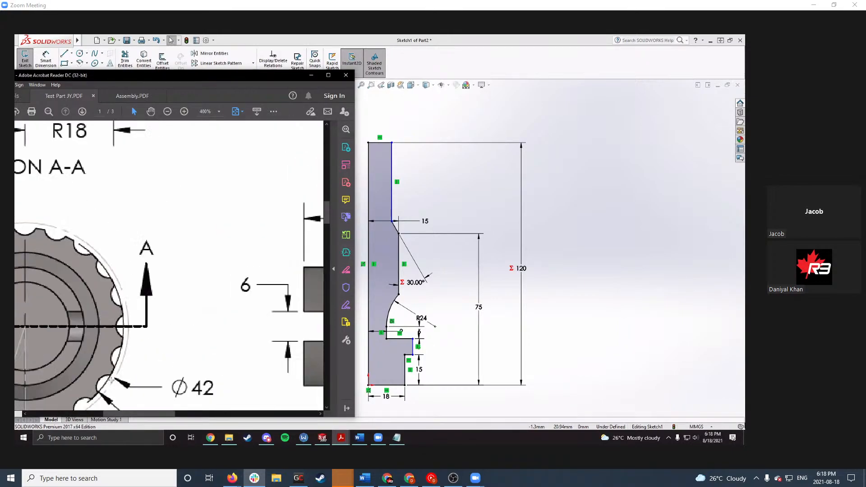
{"action": "scroll", "coordinate": [111, 381], "scroll_direction": "down", "scroll_amount": 2, "text": "ctrl"}
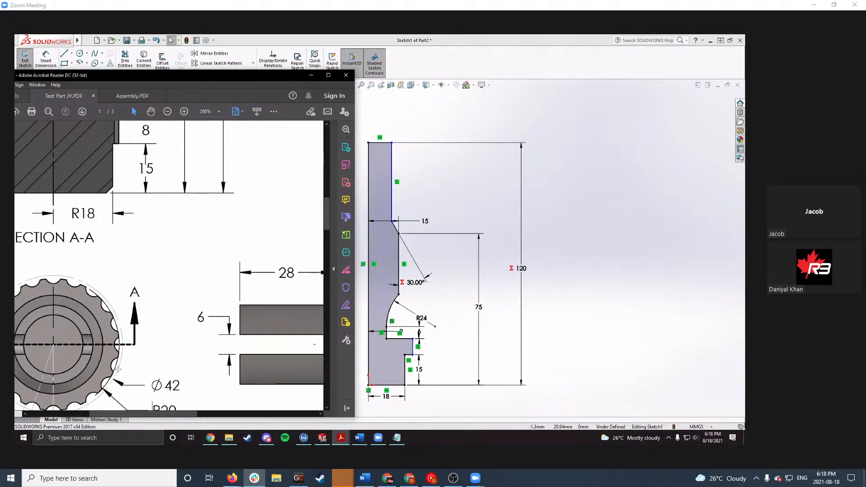
{"action": "scroll", "coordinate": [117, 367], "scroll_direction": "down", "scroll_amount": 1, "text": "ctrl"}
{"action": "scroll", "coordinate": [104, 387], "scroll_direction": "up", "scroll_amount": 3, "text": "ctrl"}
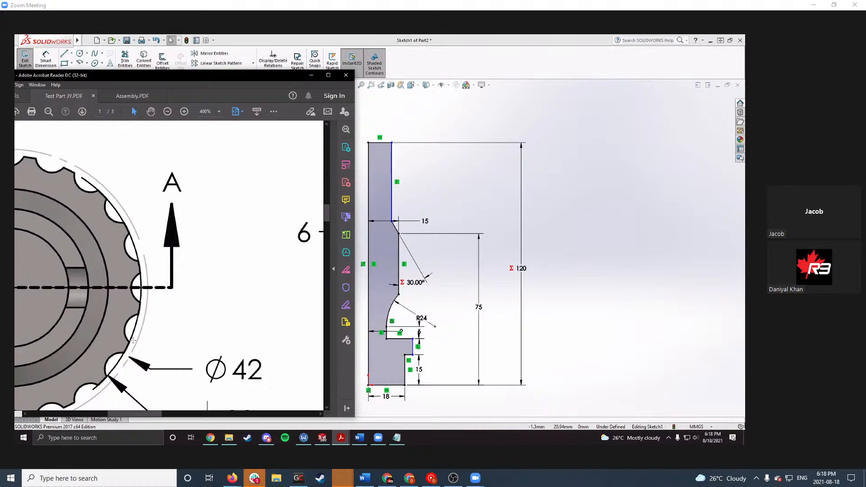
{"action": "scroll", "coordinate": [132, 340], "scroll_direction": "down", "scroll_amount": 2, "text": "ctrl"}
{"action": "left_click_drag", "start_coordinate": [161, 398], "coordinate": [180, 397]}
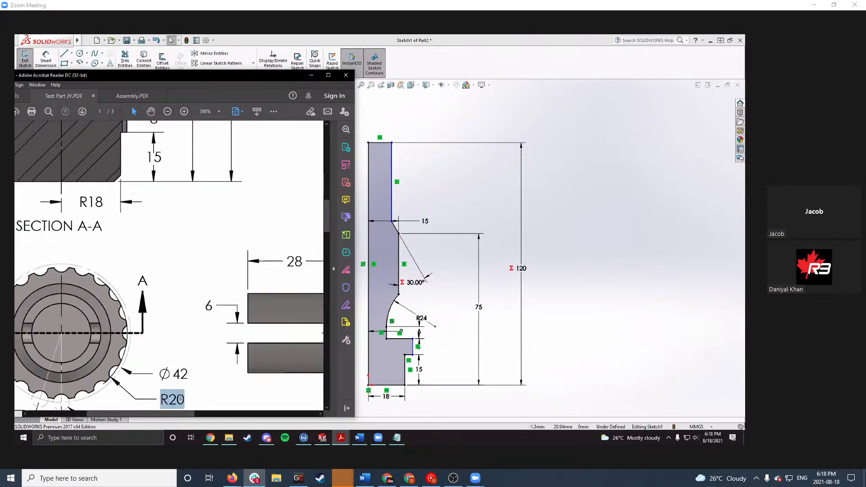
{"action": "left_click", "coordinate": [181, 350]}
Step: Look through the drawing's pages for the other versions and return to the collar callouts on page 1
{"action": "scroll", "coordinate": [143, 318], "scroll_direction": "down", "scroll_amount": 1}
{"action": "scroll", "coordinate": [144, 318], "scroll_direction": "down", "scroll_amount": 2, "text": "ctrl"}
{"action": "scroll", "coordinate": [122, 341], "scroll_direction": "down", "scroll_amount": 5}
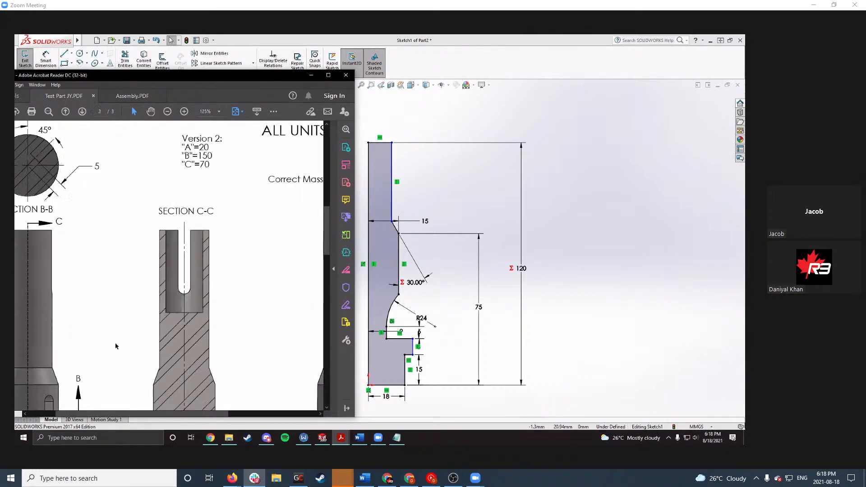
{"action": "scroll", "coordinate": [116, 345], "scroll_direction": "up", "scroll_amount": 1}
{"action": "left_click_drag", "start_coordinate": [329, 240], "coordinate": [329, 395]}
{"action": "left_click_drag", "start_coordinate": [186, 412], "coordinate": [158, 411]}
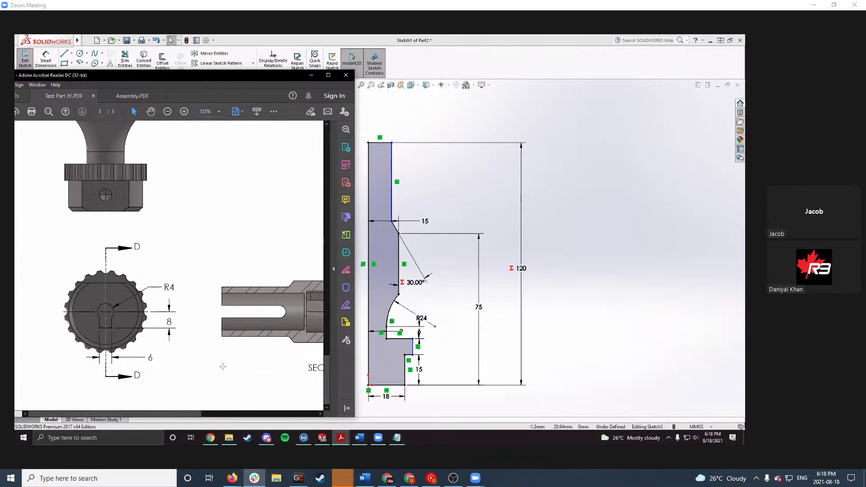
{"action": "left_click_drag", "start_coordinate": [327, 375], "coordinate": [345, 116]}
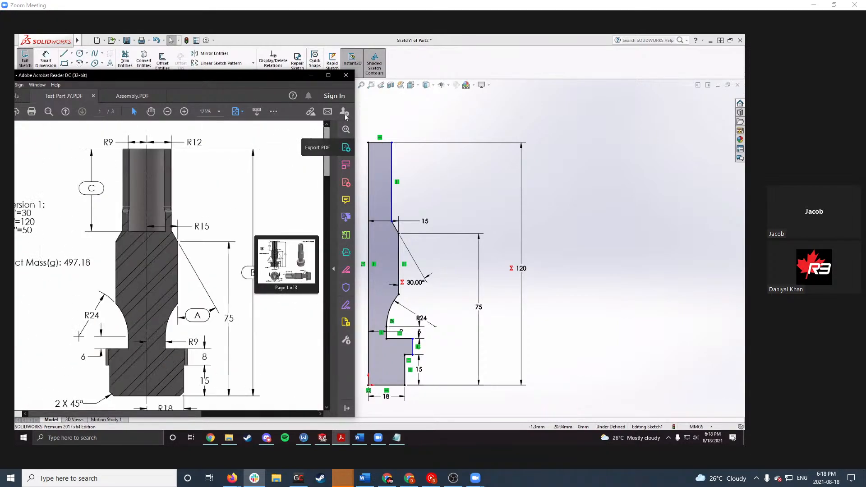
{"action": "scroll", "coordinate": [202, 277], "scroll_direction": "down", "scroll_amount": 5}
{"action": "scroll", "coordinate": [201, 277], "scroll_direction": "down", "scroll_amount": 6}
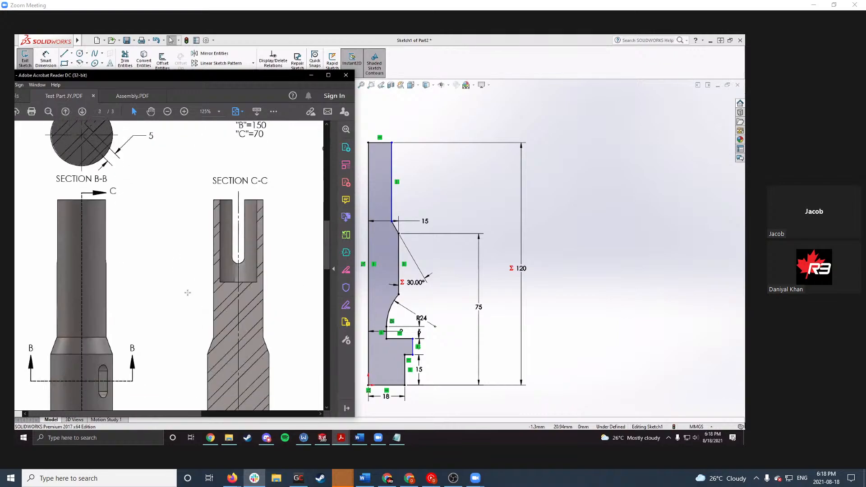
{"action": "scroll", "coordinate": [191, 294], "scroll_direction": "up", "scroll_amount": 5}
{"action": "scroll", "coordinate": [190, 294], "scroll_direction": "down", "scroll_amount": 1}
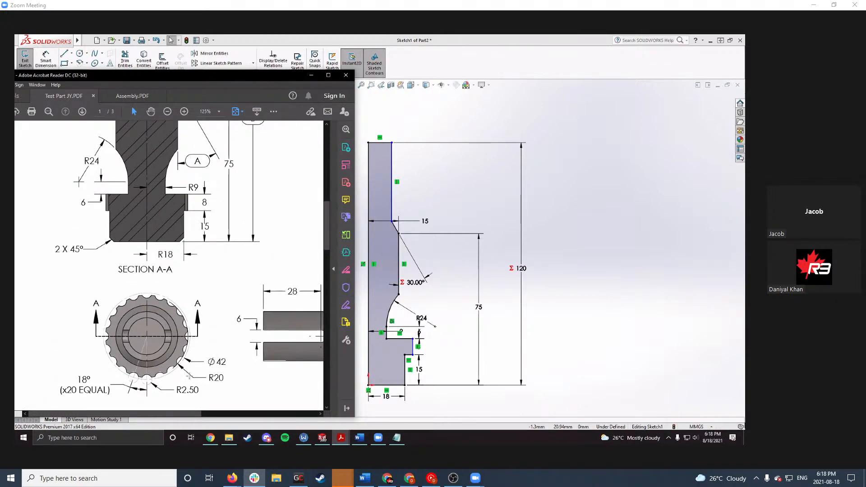
Step: Show the whole first page of the drawing and reposition its window over the sketch
{"action": "left_click_drag", "start_coordinate": [279, 72], "coordinate": [379, 53]}
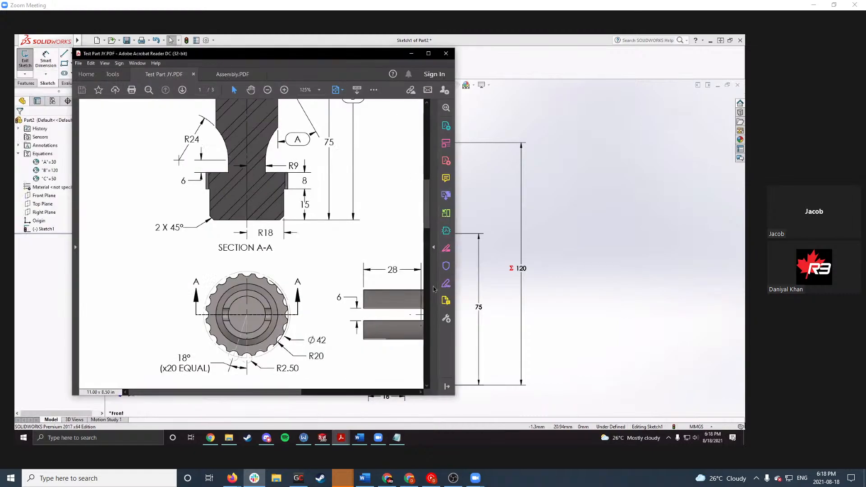
{"action": "scroll", "coordinate": [311, 199], "scroll_direction": "down", "scroll_amount": 2, "text": "ctrl"}
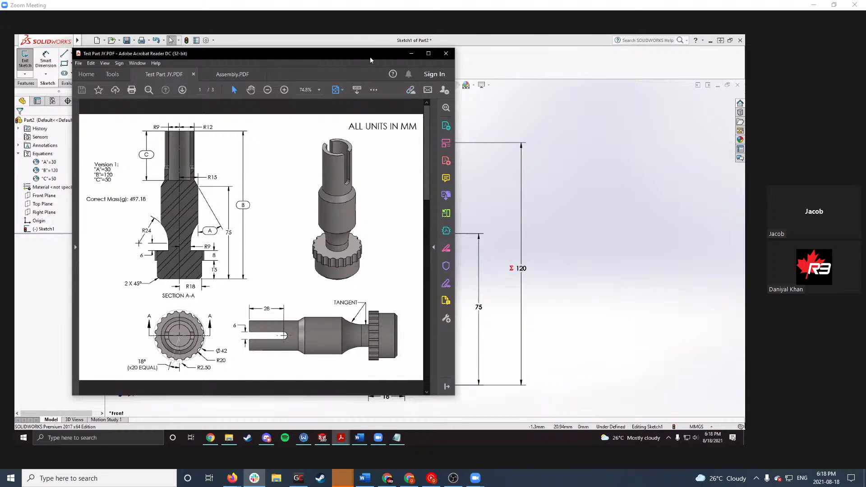
{"action": "left_click_drag", "start_coordinate": [367, 54], "coordinate": [15, 58]}
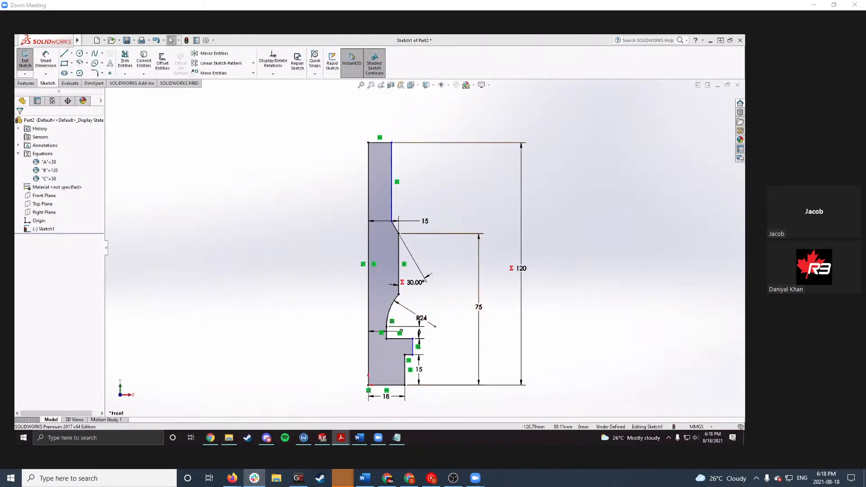
{"action": "left_click_drag", "start_coordinate": [312, 76], "coordinate": [311, 65]}
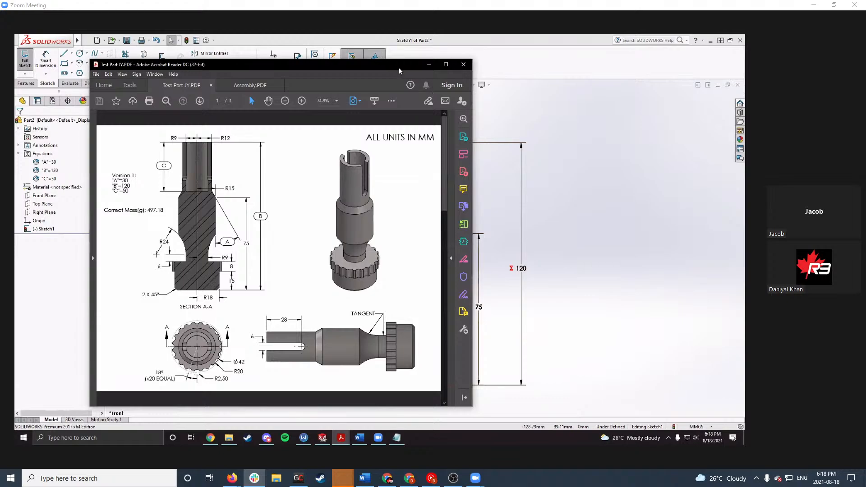
Step: Place the drawing window beside the sketch so the section view and the profile can be compared
{"action": "left_click_drag", "start_coordinate": [400, 70], "coordinate": [743, 68]}
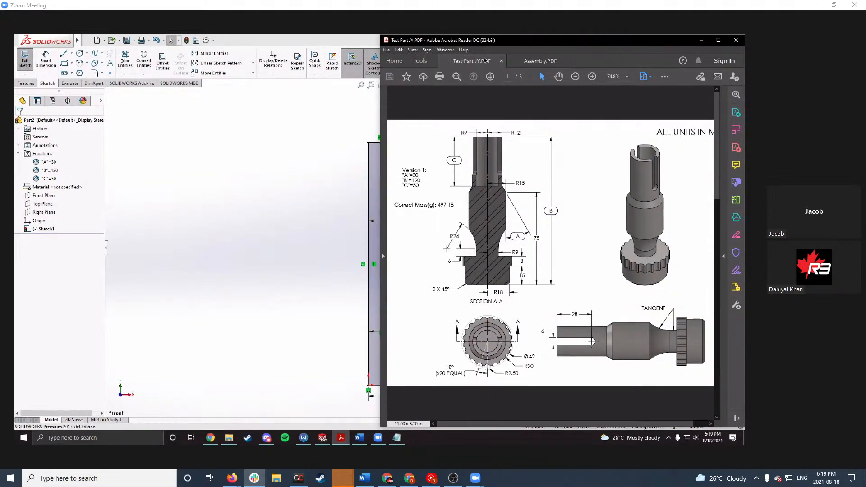
{"action": "mouse_move", "coordinate": [664, 42]}
{"action": "left_mouse_down"}
{"action": "mouse_move", "coordinate": [629, 74]}
{"action": "mouse_move", "coordinate": [276, 67]}
{"action": "left_mouse_up"}
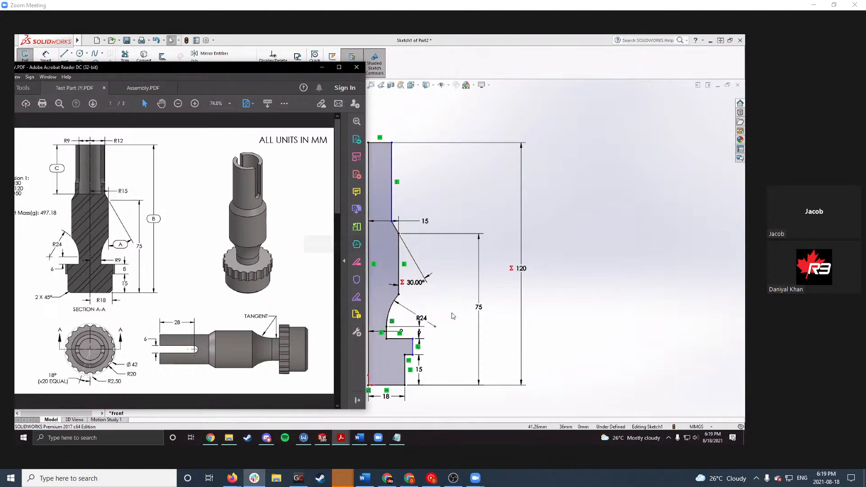
{"action": "left_click_drag", "start_coordinate": [280, 67], "coordinate": [277, 63]}
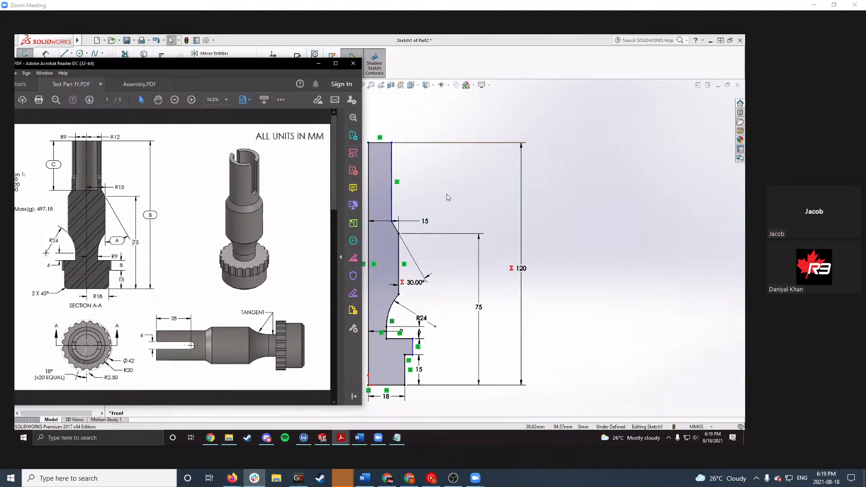
Step: Switch back to SOLIDWORKS and dimension the width of the profile's upper section from the centre line as 12 mm
{"action": "left_click", "coordinate": [440, 183]}
{"action": "left_click", "coordinate": [392, 162]}
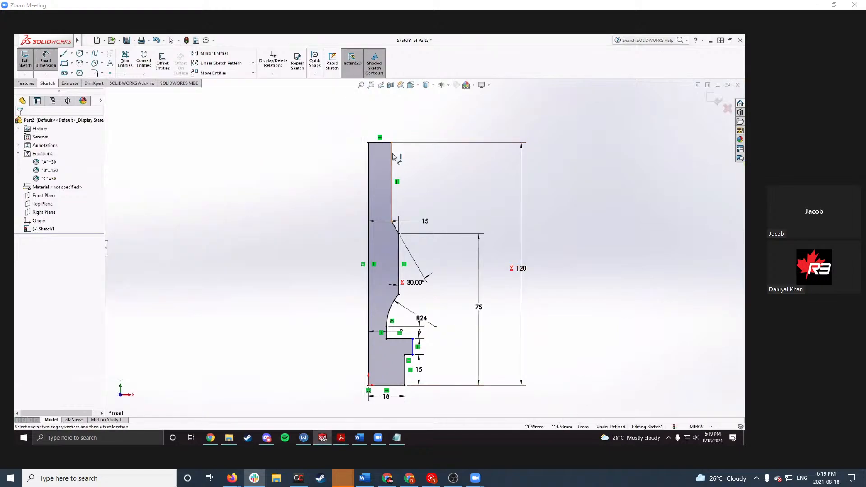
{"action": "left_click", "coordinate": [369, 164]}
{"action": "left_click", "coordinate": [380, 116]}
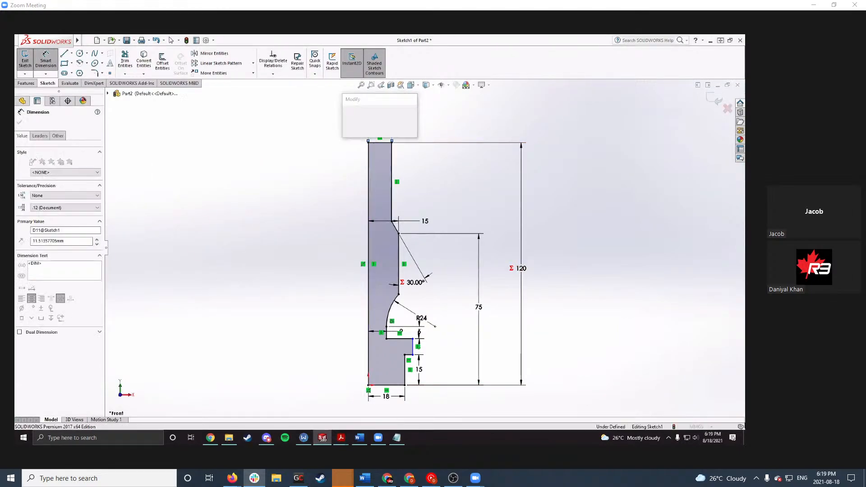
{"action": "type", "text": "12"}
{"action": "key", "text": "Return"}
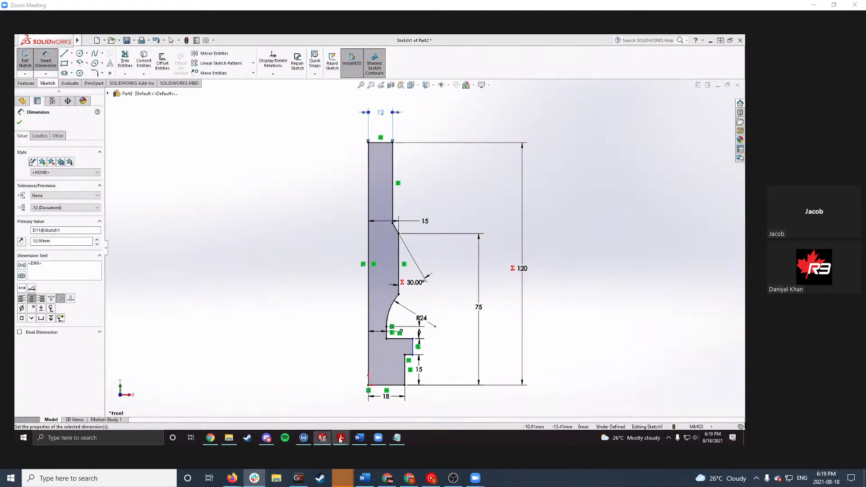
Step: Check the notched collar's radius callouts in the Acrobat Reader drawing and return to the sketch
{"action": "mouse_move", "coordinate": [341, 437]}
{"action": "left_click", "coordinate": [310, 416]}
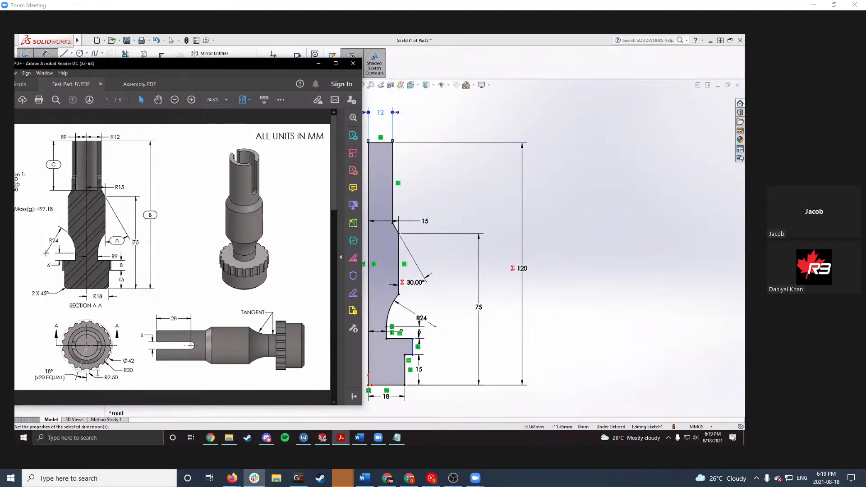
{"action": "left_click", "coordinate": [319, 63]}
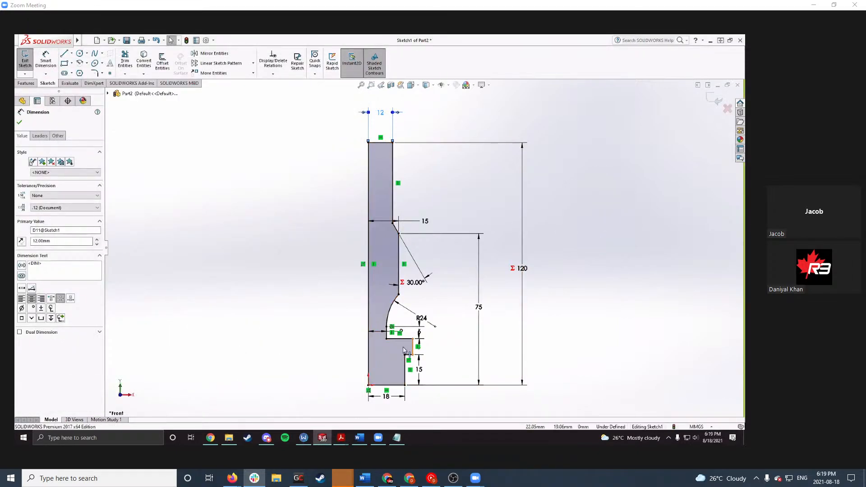
{"action": "left_click", "coordinate": [369, 349]}
{"action": "left_click", "coordinate": [369, 350]}
{"action": "right_click_drag", "start_coordinate": [599, 327], "coordinate": [609, 298]}
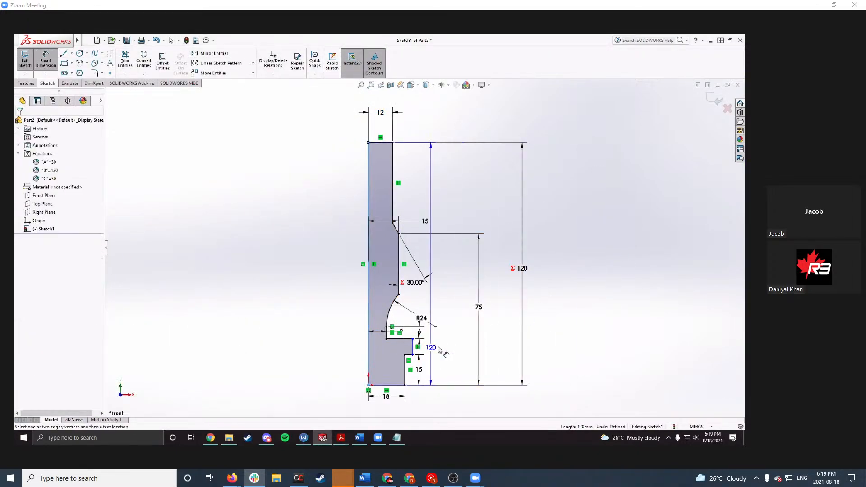
{"action": "key", "text": "Escape"}
{"action": "key", "text": "Escape"}
{"action": "right_click_drag", "start_coordinate": [592, 253], "coordinate": [593, 226]}
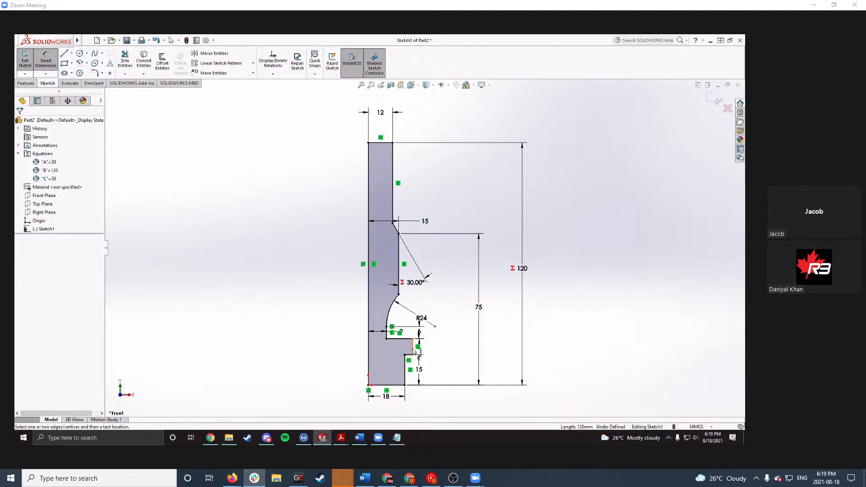
{"action": "key", "text": "Escape"}
{"action": "right_click_drag", "start_coordinate": [446, 150], "coordinate": [452, 121]}
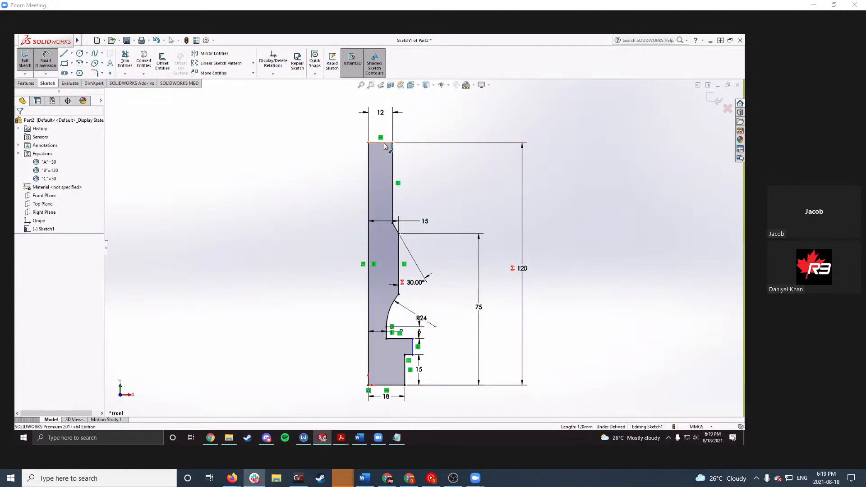
{"action": "left_click", "coordinate": [383, 143]}
{"action": "key", "text": "Escape"}
{"action": "left_click", "coordinate": [385, 143]}
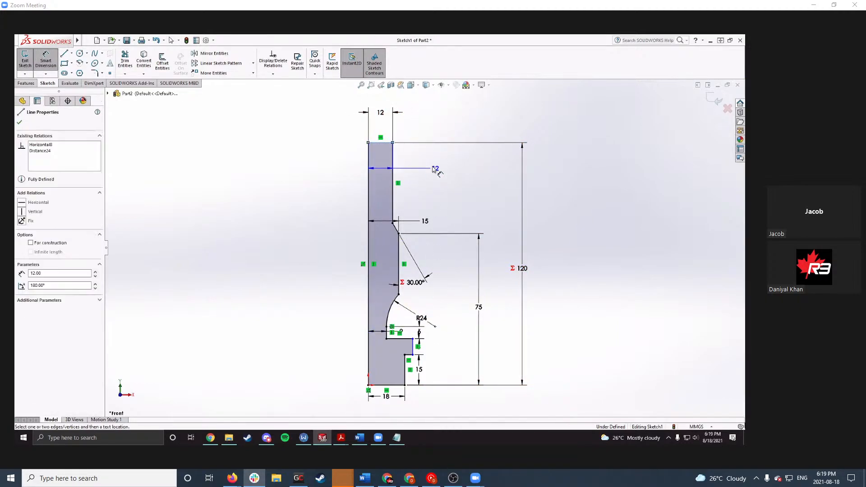
{"action": "left_click", "coordinate": [414, 347]}
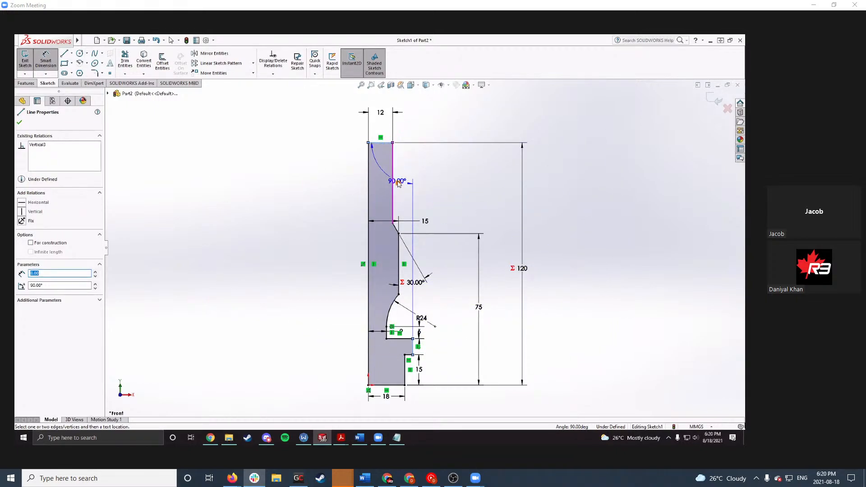
{"action": "key", "text": "Escape"}
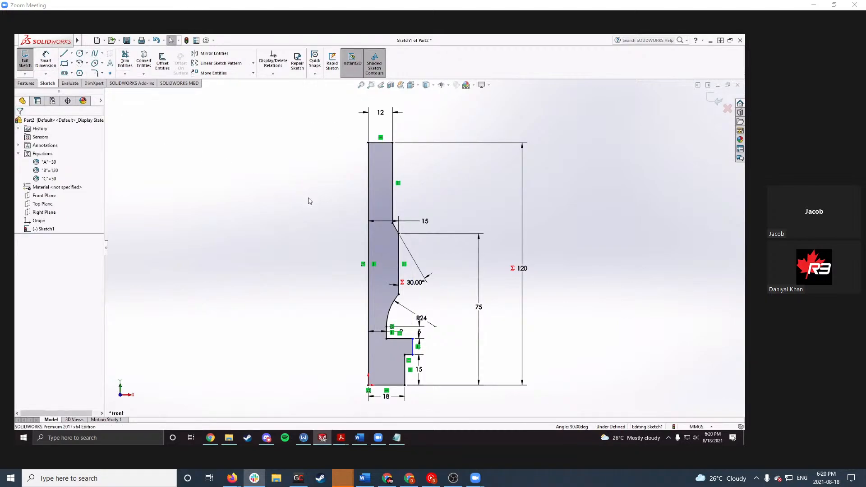
{"action": "right_click_drag", "start_coordinate": [324, 196], "coordinate": [282, 194]}
{"action": "key", "text": "Escape"}
Step: Dimension the collar's outer vertical edge from the centre line as 20 mm
{"action": "right_click_drag", "start_coordinate": [341, 186], "coordinate": [352, 162]}
{"action": "left_click", "coordinate": [413, 346]}
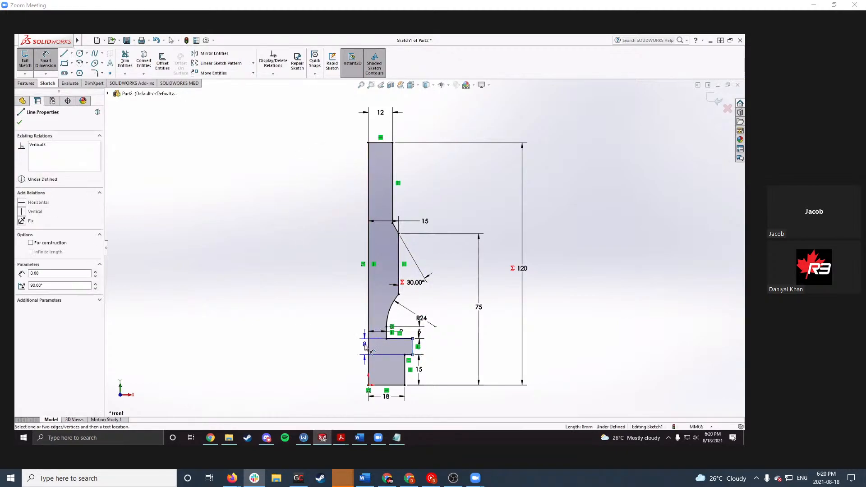
{"action": "left_click", "coordinate": [368, 347]}
{"action": "left_click", "coordinate": [441, 347]}
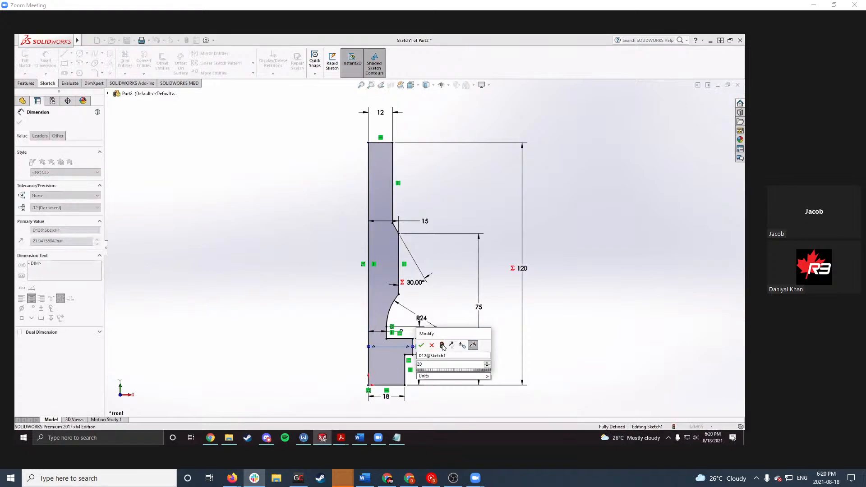
{"action": "key", "text": "Return"}
{"action": "left_click", "coordinate": [574, 319]}
Step: Look over the whole profile sketch and compare its dimensions with the Test Part JY drawing in Acrobat Reader
{"action": "scroll", "coordinate": [441, 365], "scroll_direction": "down", "scroll_amount": 5}
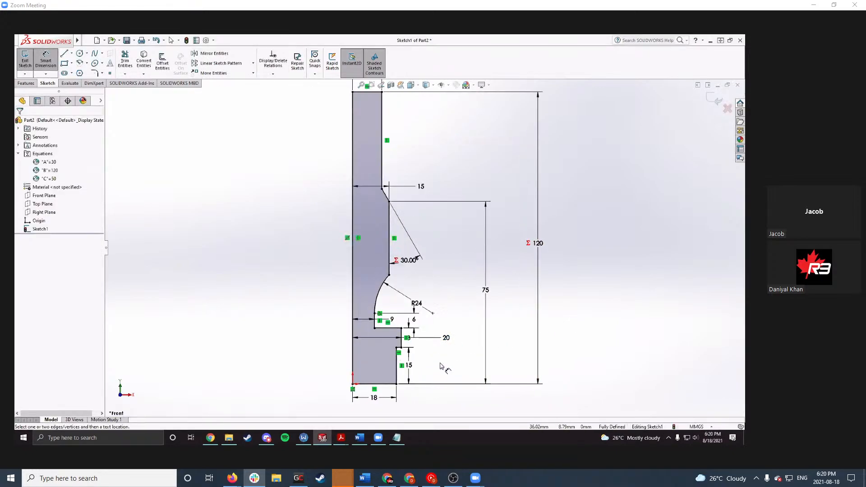
{"action": "scroll", "coordinate": [275, 282], "scroll_direction": "up", "scroll_amount": 3}
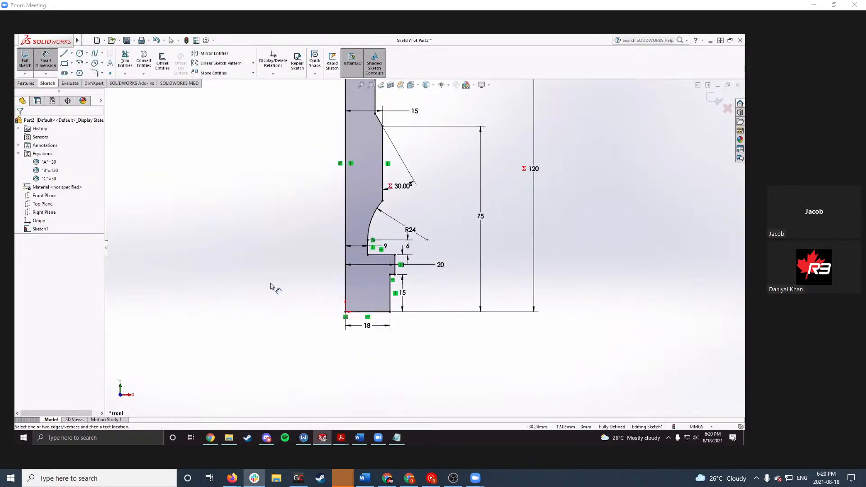
{"action": "scroll", "coordinate": [394, 164], "scroll_direction": "down", "scroll_amount": 5}
{"action": "scroll", "coordinate": [394, 164], "scroll_direction": "up", "scroll_amount": 4}
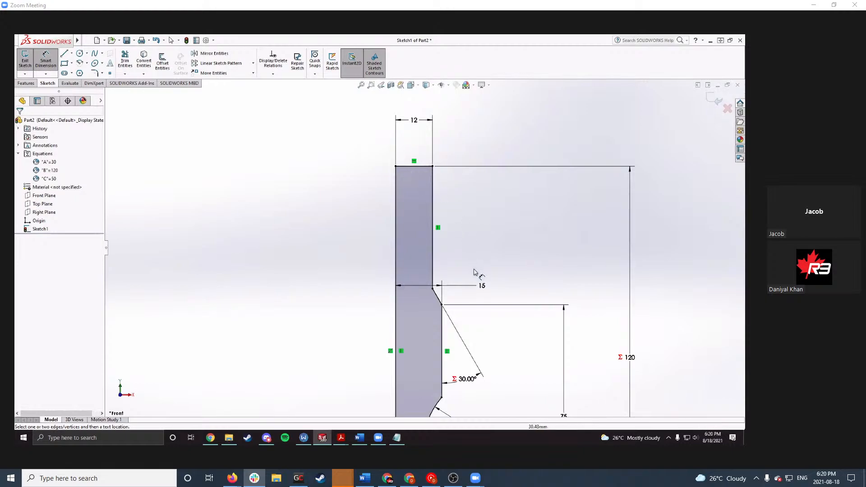
{"action": "scroll", "coordinate": [478, 343], "scroll_direction": "up", "scroll_amount": 3}
{"action": "scroll", "coordinate": [473, 347], "scroll_direction": "down", "scroll_amount": 4}
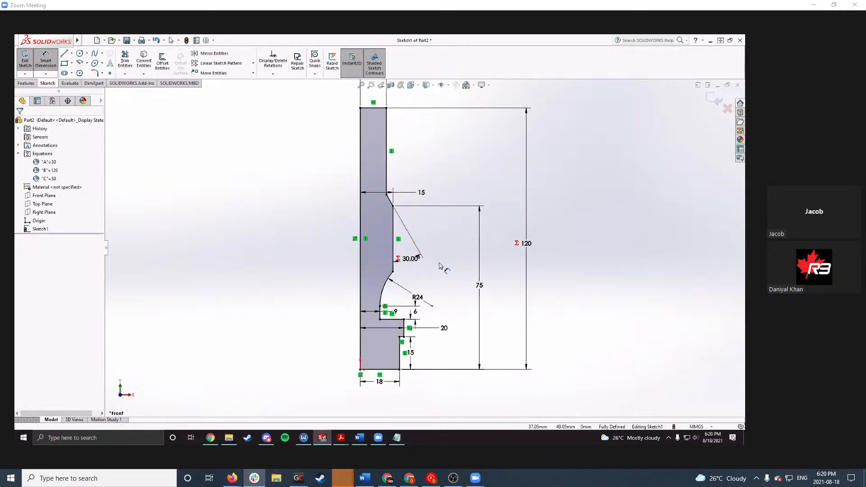
{"action": "scroll", "coordinate": [422, 307], "scroll_direction": "up", "scroll_amount": 2}
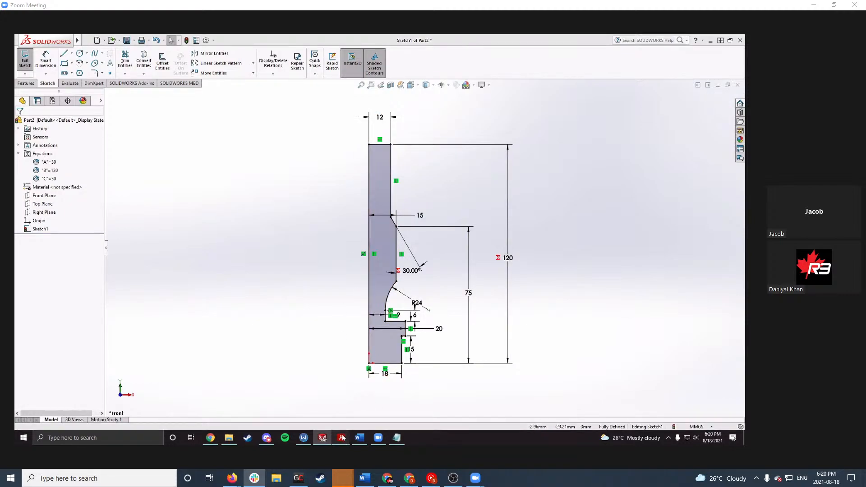
{"action": "mouse_move", "coordinate": [341, 437]}
{"action": "left_click", "coordinate": [309, 389]}
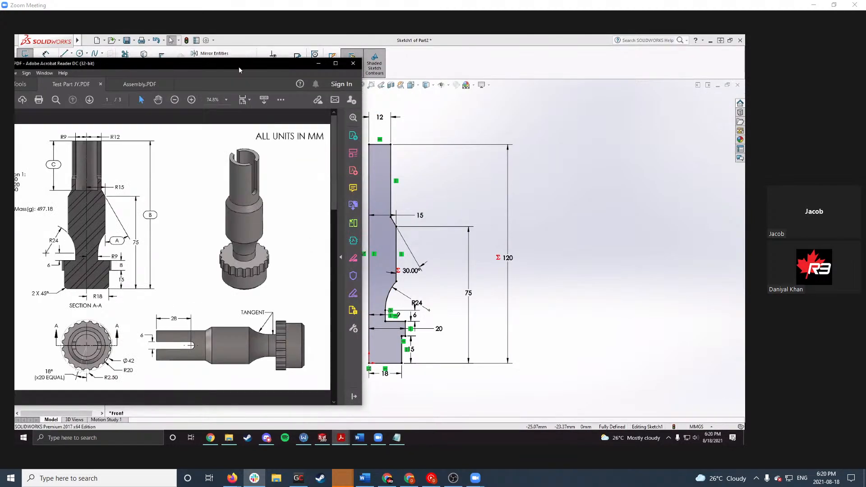
{"action": "left_click_drag", "start_coordinate": [237, 67], "coordinate": [325, 70]}
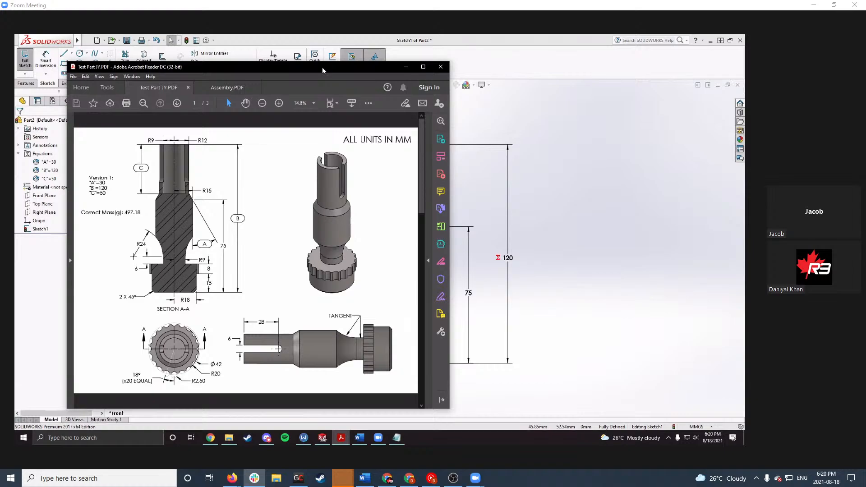
{"action": "left_click_drag", "start_coordinate": [322, 67], "coordinate": [237, 74]}
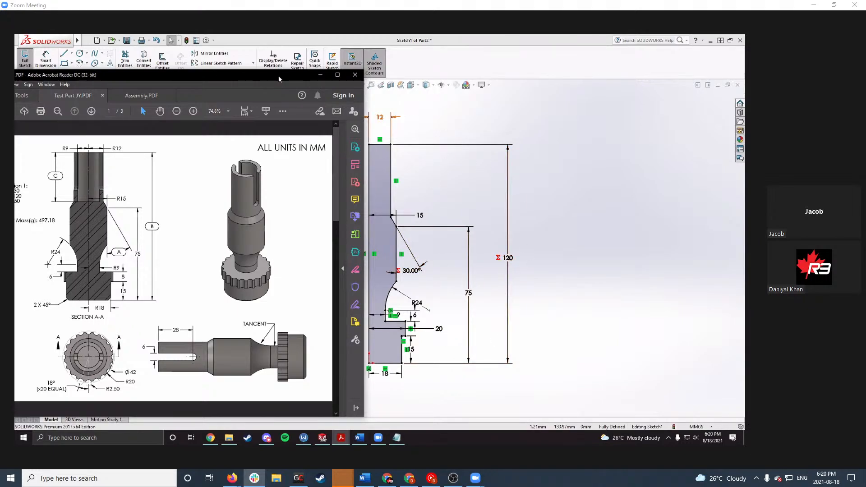
{"action": "left_click_drag", "start_coordinate": [279, 79], "coordinate": [403, 57]}
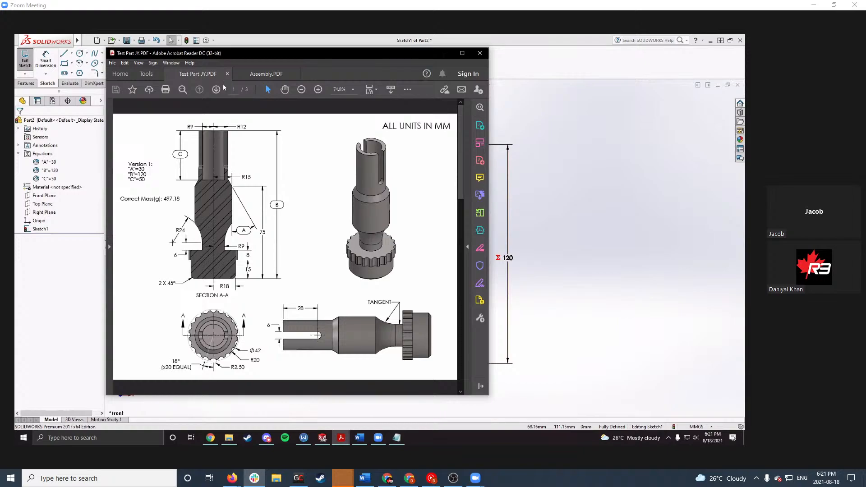
Step: Switch back to SOLIDWORKS and set up a Revolved Boss/Base of the profile about its long vertical edge, keeping the Blind type
{"action": "key", "text": "alt+Tab"}
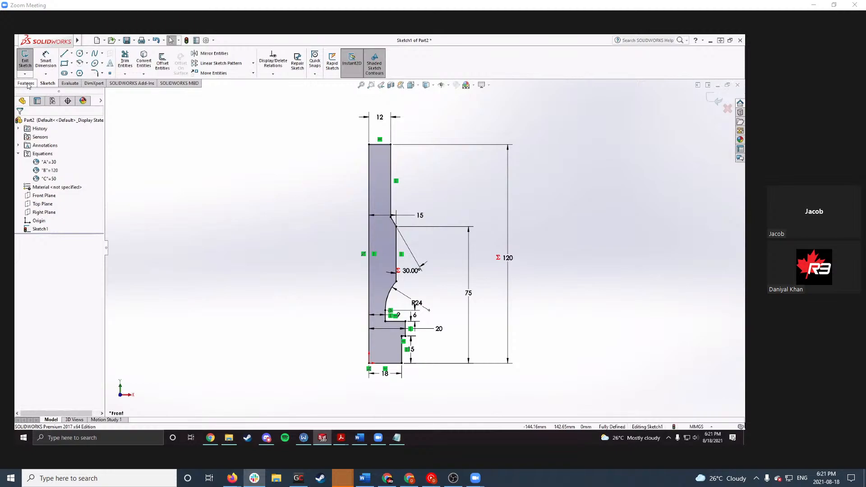
{"action": "left_click", "coordinate": [26, 84]}
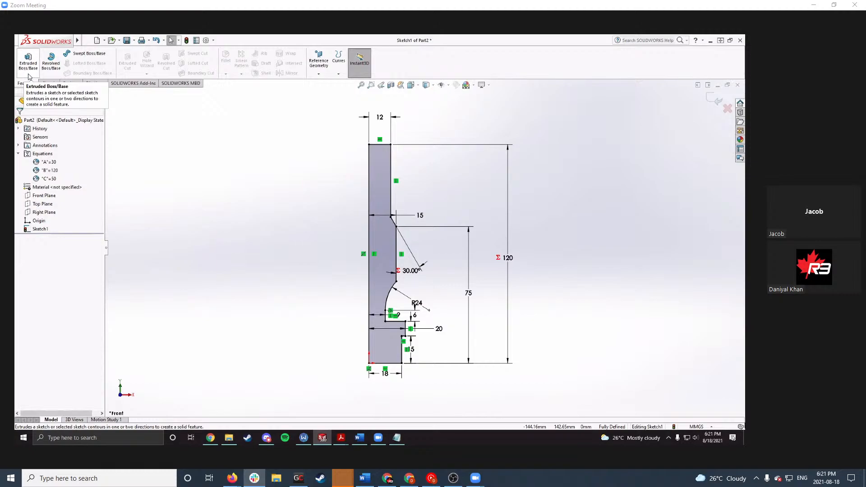
{"action": "left_click", "coordinate": [51, 64]}
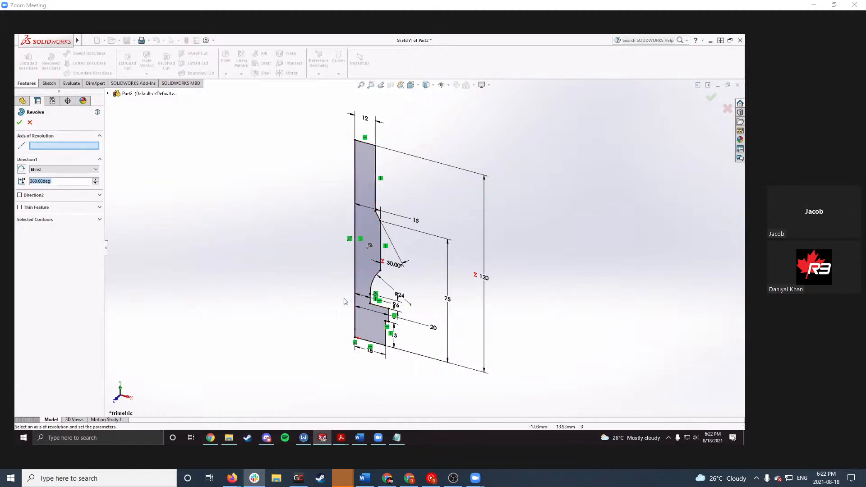
{"action": "left_click", "coordinate": [356, 216]}
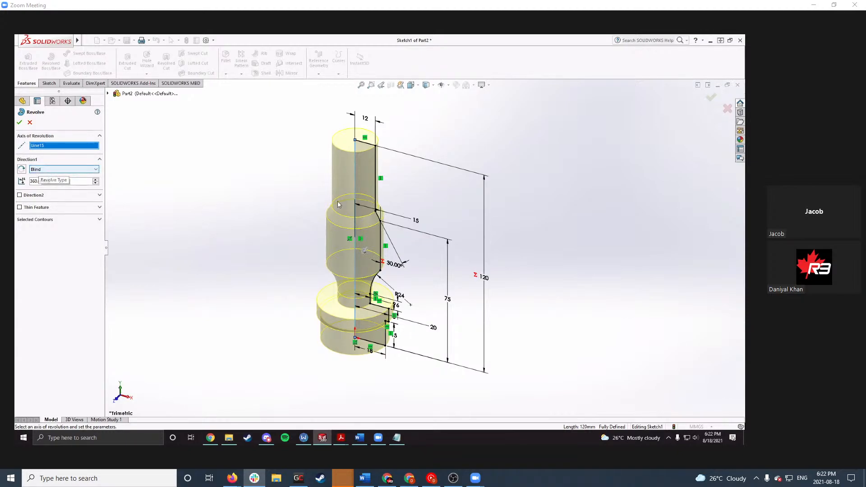
{"action": "left_click", "coordinate": [41, 170]}
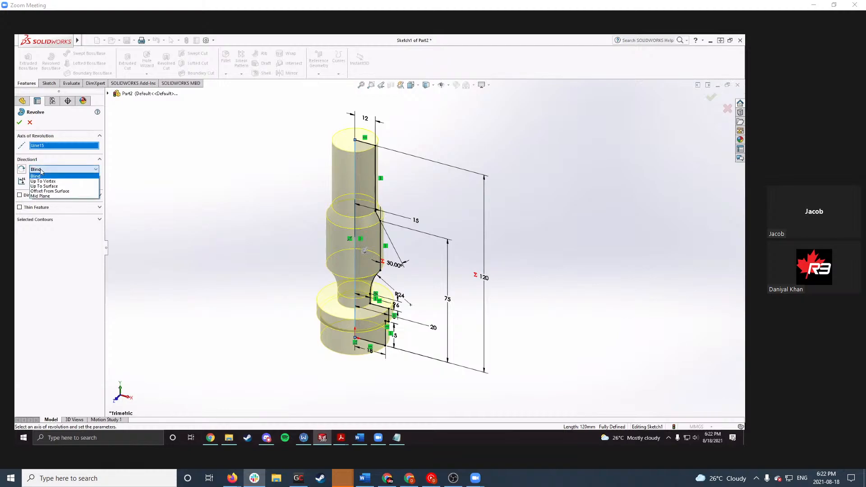
{"action": "left_click", "coordinate": [45, 175]}
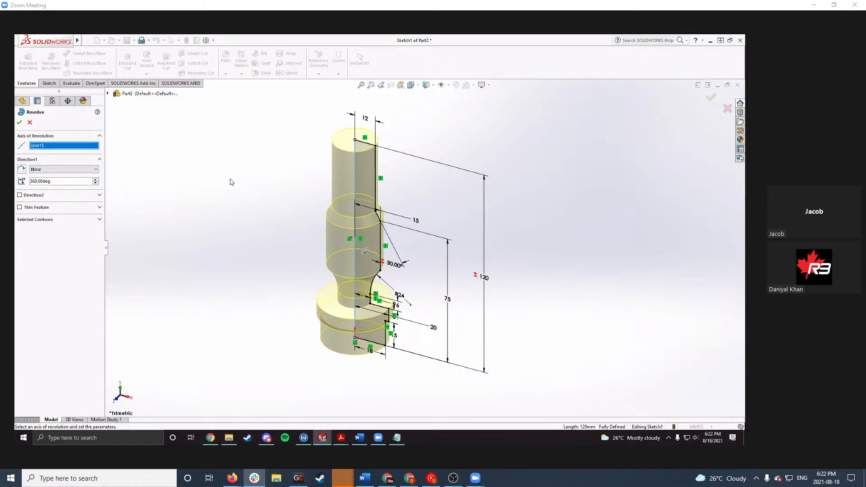
{"action": "left_click", "coordinate": [95, 171]}
{"action": "left_click", "coordinate": [95, 172]}
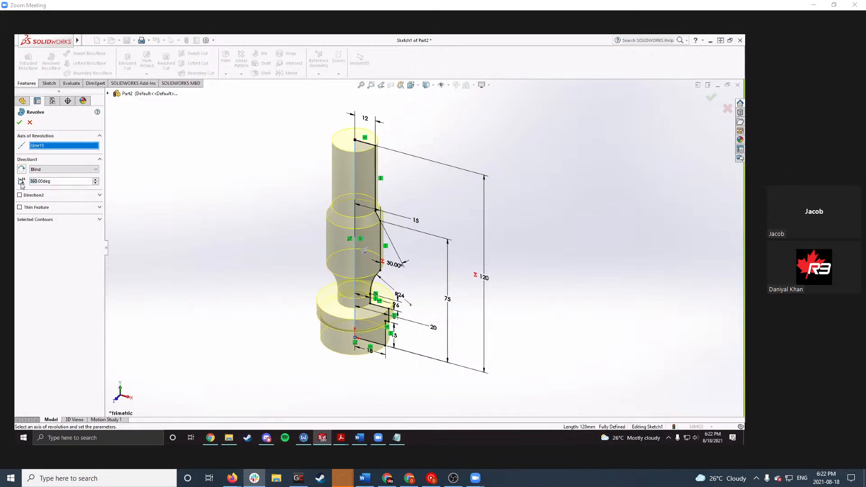
Step: Set the revolve's Direction 1 angle to 270° and inspect the partial revolve preview
{"action": "type", "text": "270"}
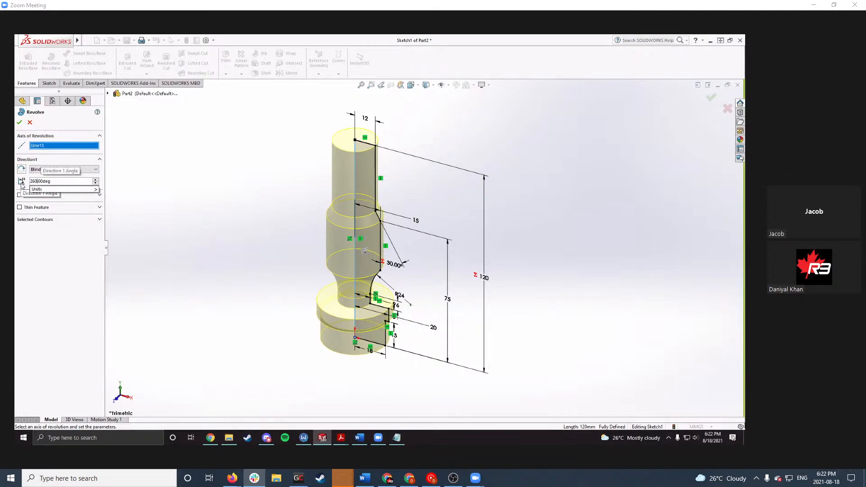
{"action": "key", "text": "Return"}
{"action": "mouse_move", "coordinate": [368, 203]}
{"action": "middle_mouse_down"}
{"action": "mouse_move", "coordinate": [389, 268]}
{"action": "mouse_move", "coordinate": [357, 253]}
{"action": "mouse_move", "coordinate": [377, 266]}
{"action": "mouse_move", "coordinate": [360, 194]}
{"action": "middle_mouse_up"}
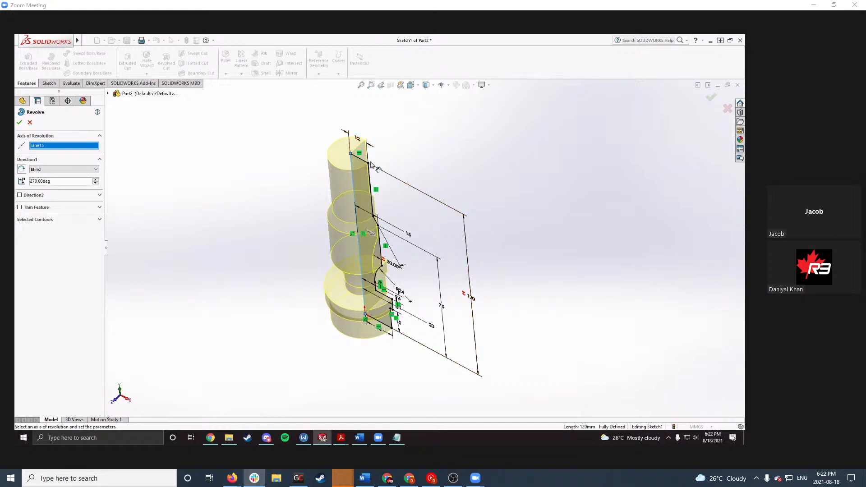
Step: Set the revolve's Direction 1 angle to 360°, keep the Blind type and accept the feature
{"action": "left_click", "coordinate": [42, 180]}
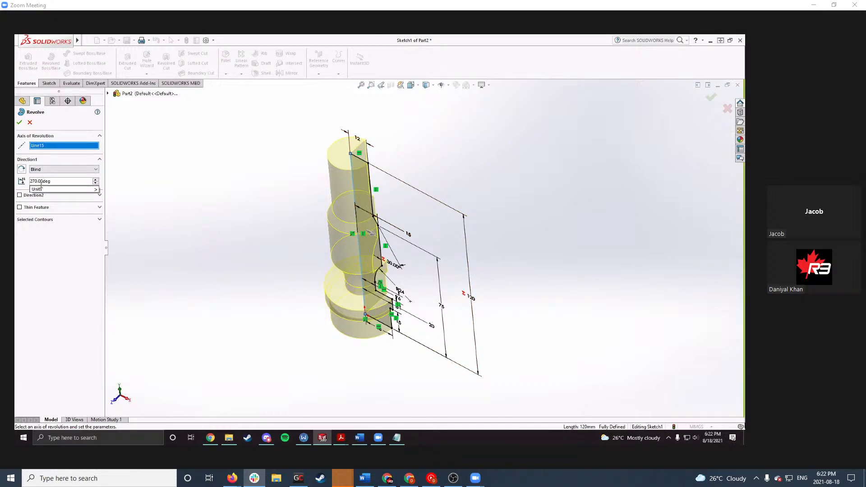
{"action": "left_click_drag", "start_coordinate": [38, 181], "coordinate": [17, 183]}
{"action": "type", "text": "360"}
{"action": "key", "text": "Return"}
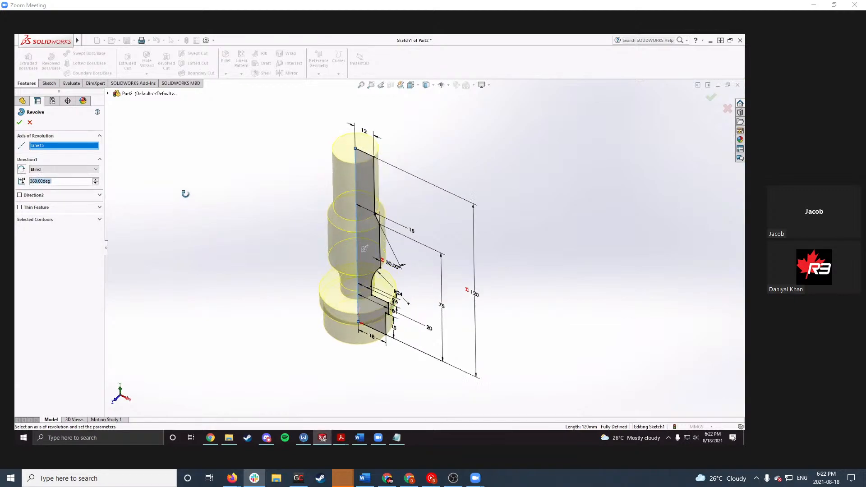
{"action": "left_click", "coordinate": [96, 170]}
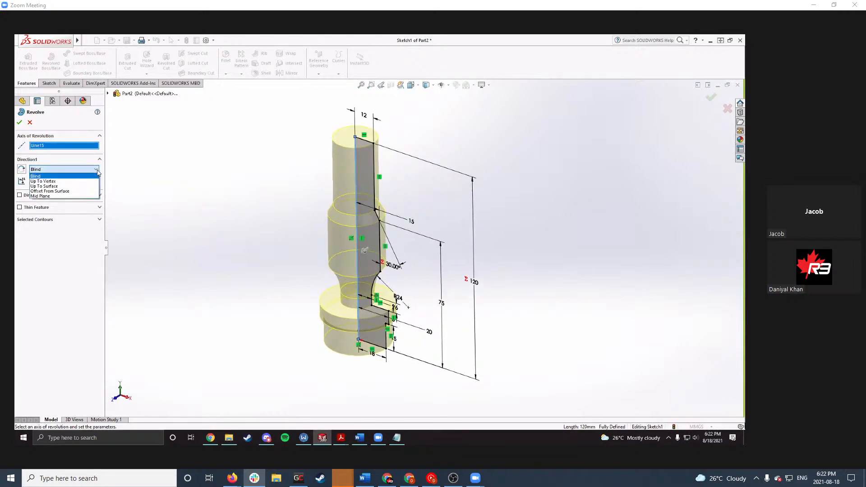
{"action": "left_click", "coordinate": [97, 171]}
{"action": "left_click", "coordinate": [97, 171]}
{"action": "left_click", "coordinate": [56, 176]}
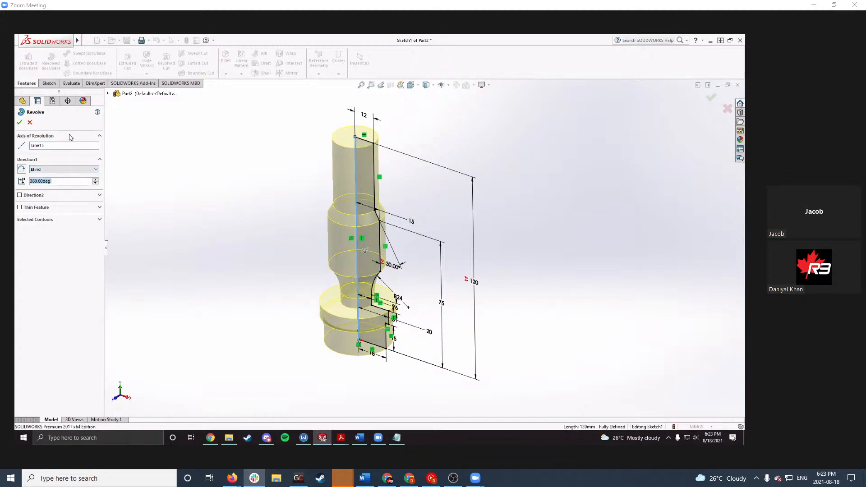
{"action": "left_click", "coordinate": [20, 123]}
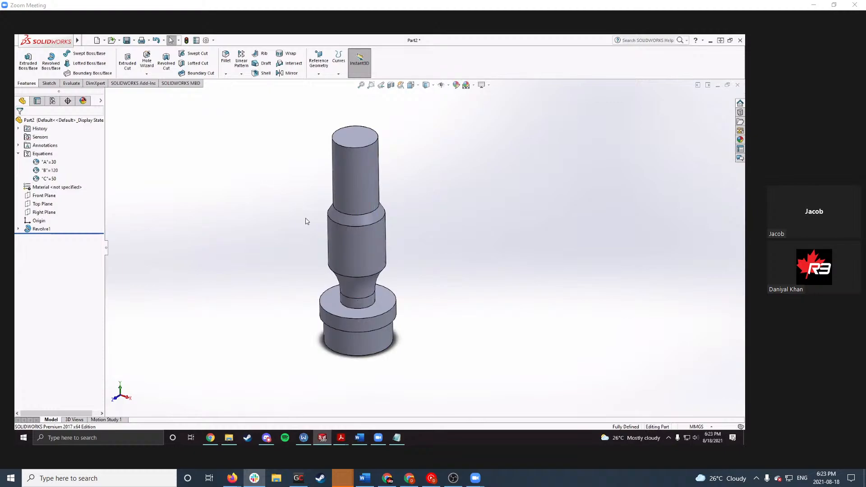
Step: Inspect the revolved shaft and compare it with the Test Part JY drawing in Acrobat Reader, checking the bore and slot details
{"action": "middle_click_drag", "start_coordinate": [307, 222], "coordinate": [359, 194]}
{"action": "scroll", "coordinate": [414, 251], "scroll_direction": "up", "scroll_amount": 2}
{"action": "scroll", "coordinate": [397, 249], "scroll_direction": "down", "scroll_amount": 2}
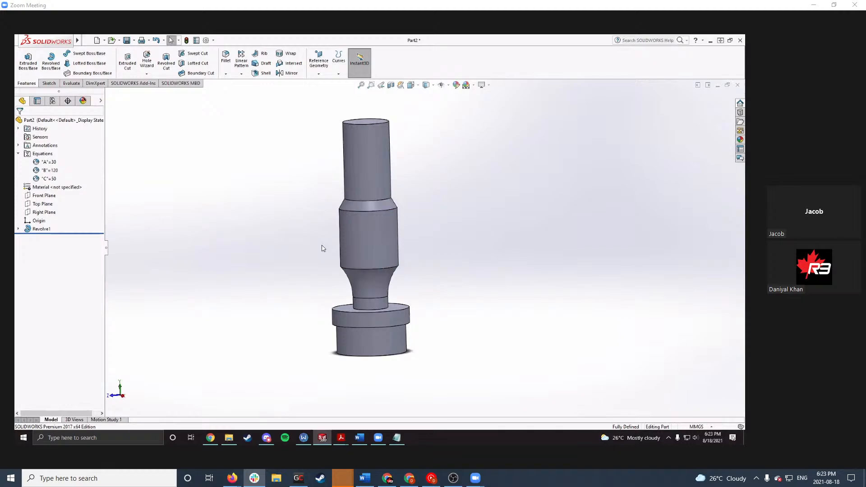
{"action": "key", "text": "alt+Tab"}
{"action": "scroll", "coordinate": [412, 210], "scroll_direction": "up", "scroll_amount": 3}
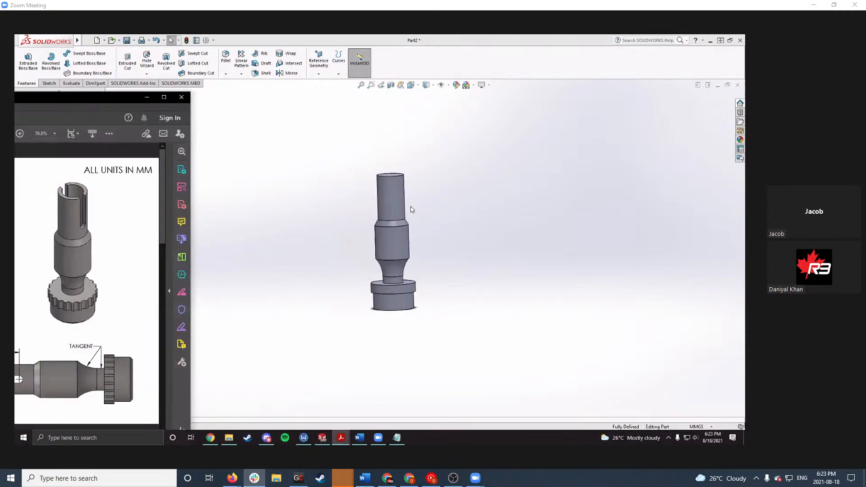
{"action": "scroll", "coordinate": [412, 211], "scroll_direction": "down", "scroll_amount": 3}
{"action": "scroll", "coordinate": [307, 209], "scroll_direction": "up", "scroll_amount": 2}
{"action": "scroll", "coordinate": [239, 231], "scroll_direction": "down", "scroll_amount": 3}
{"action": "scroll", "coordinate": [443, 303], "scroll_direction": "up", "scroll_amount": 1}
{"action": "scroll", "coordinate": [444, 304], "scroll_direction": "down", "scroll_amount": 2}
{"action": "scroll", "coordinate": [519, 362], "scroll_direction": "up", "scroll_amount": 2}
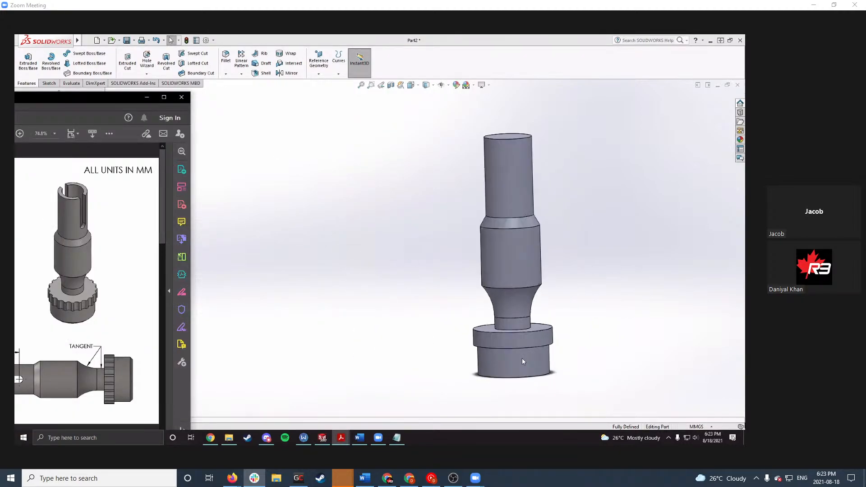
{"action": "left_click_drag", "start_coordinate": [104, 104], "coordinate": [368, 76]}
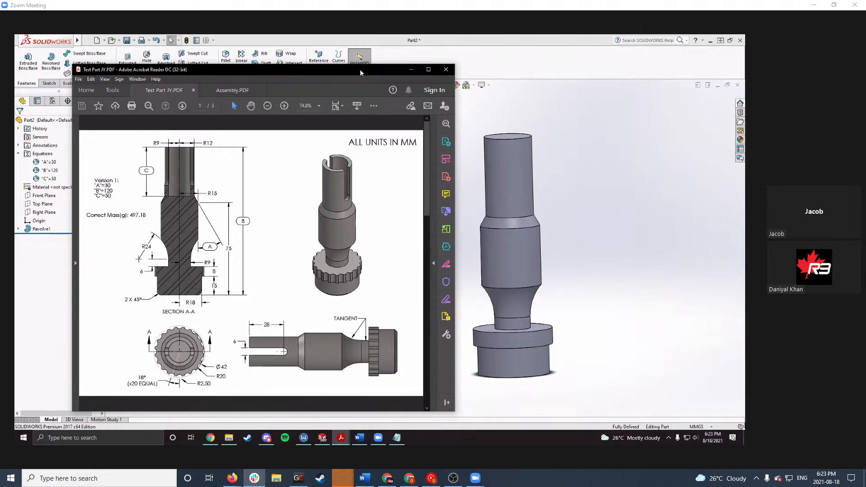
{"action": "left_click", "coordinate": [411, 70]}
Step: Start a new sketch on the flat end face of the shaft's narrow upper section
{"action": "middle_click_drag", "start_coordinate": [507, 145], "coordinate": [518, 194]}
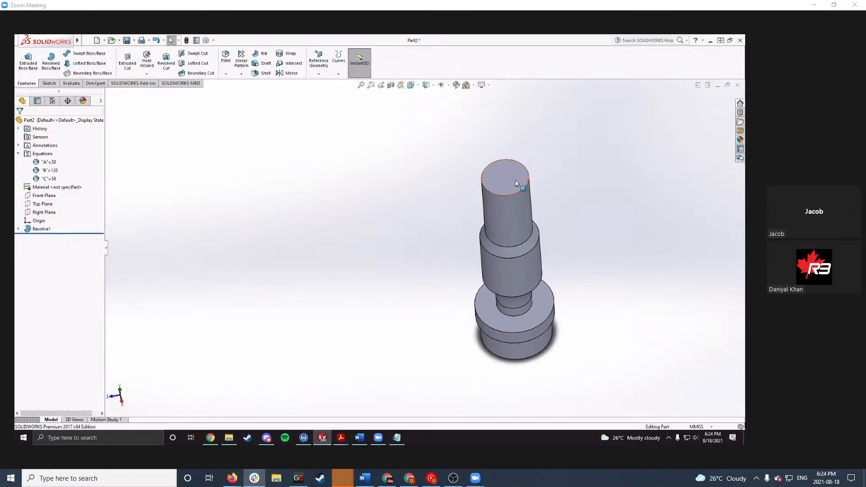
{"action": "left_click", "coordinate": [516, 184]}
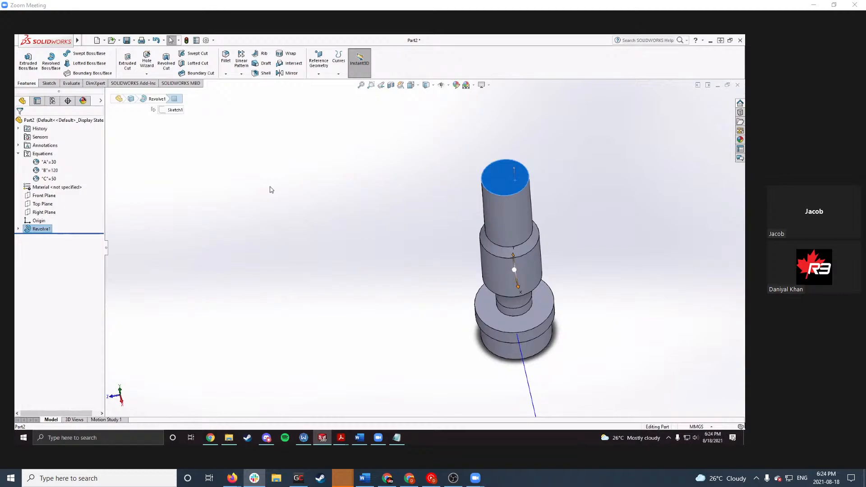
{"action": "left_click", "coordinate": [48, 83]}
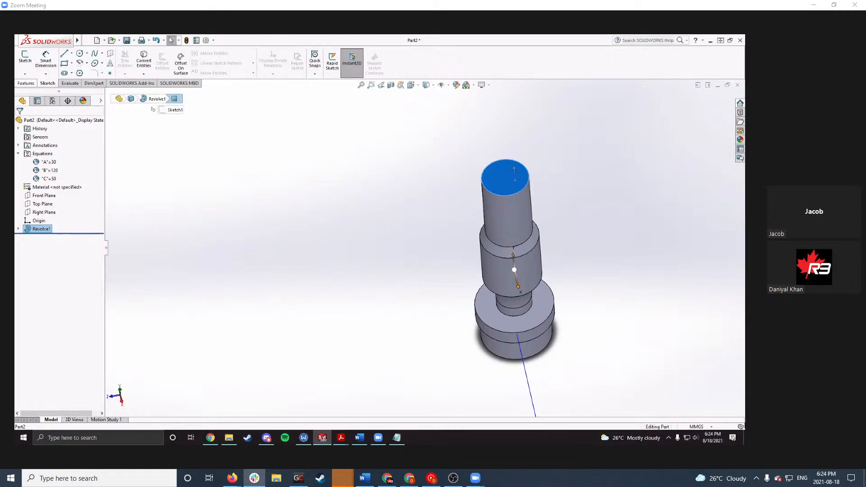
{"action": "left_click", "coordinate": [25, 57]}
{"action": "scroll", "coordinate": [492, 174], "scroll_direction": "down", "scroll_amount": 5}
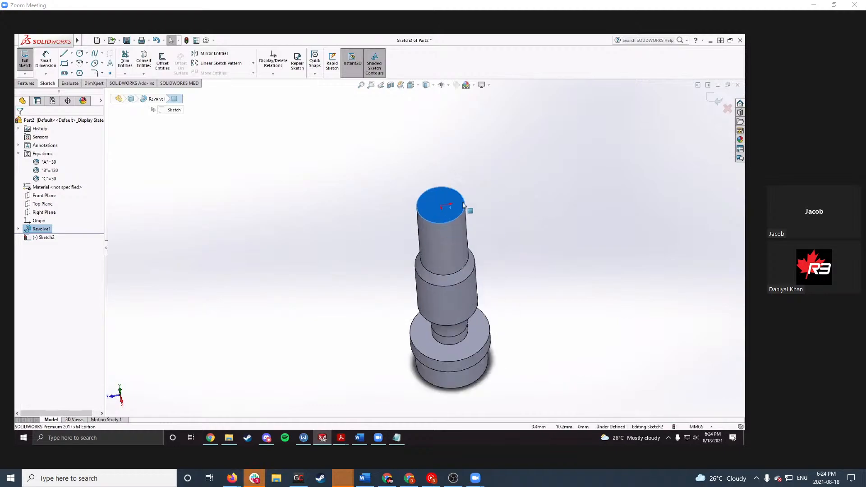
Step: View the sketch face straight on with the view selector, view the shaft side-on, and return normal to the face
{"action": "middle_click_drag", "start_coordinate": [438, 212], "coordinate": [455, 202]}
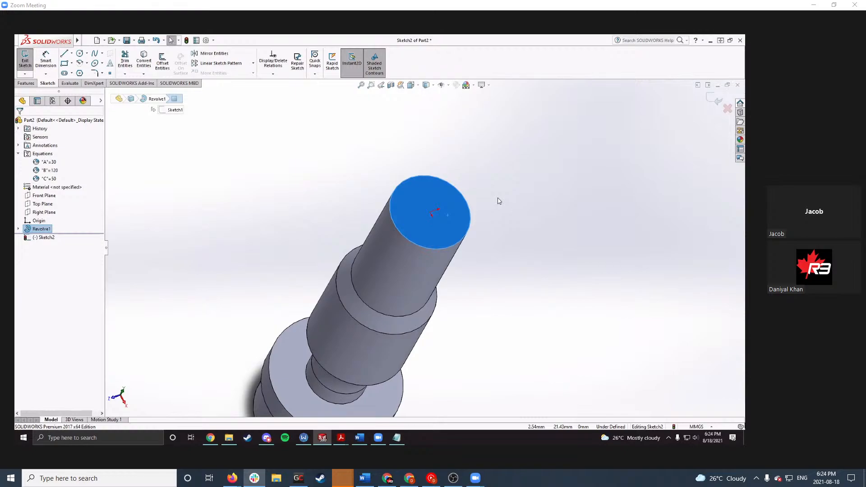
{"action": "middle_click_drag", "start_coordinate": [499, 200], "coordinate": [429, 194]}
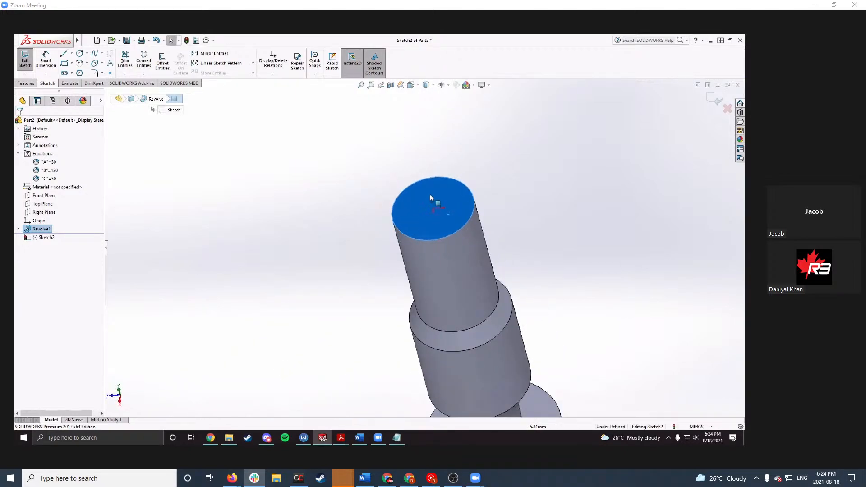
{"action": "left_click", "coordinate": [418, 88]}
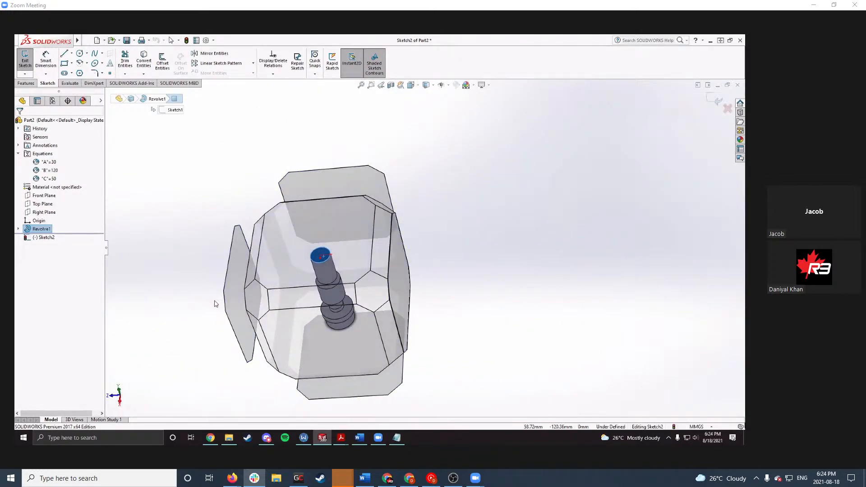
{"action": "left_click", "coordinate": [300, 215]}
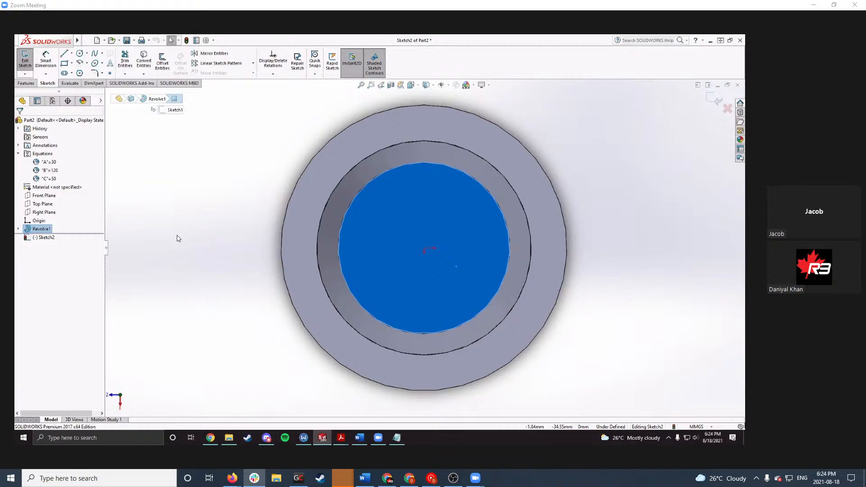
{"action": "middle_click_drag", "start_coordinate": [180, 240], "coordinate": [324, 109]}
{"action": "scroll", "coordinate": [352, 171], "scroll_direction": "up", "scroll_amount": 1}
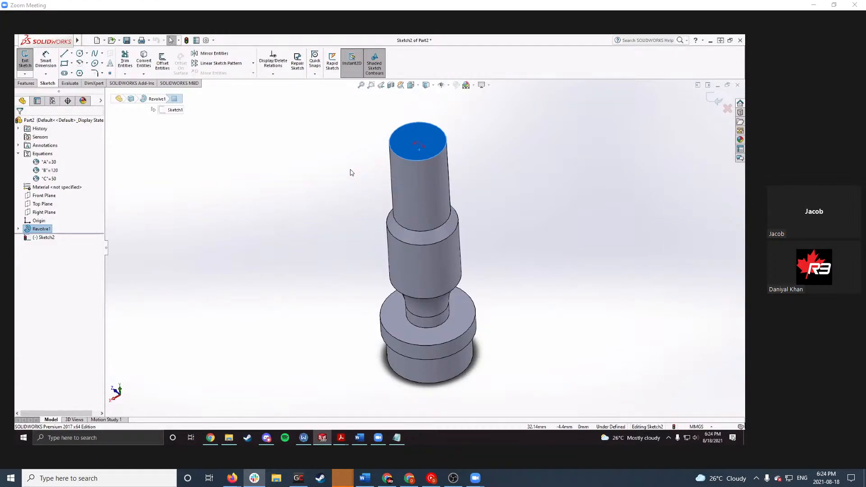
{"action": "key", "text": "ctrl+1"}
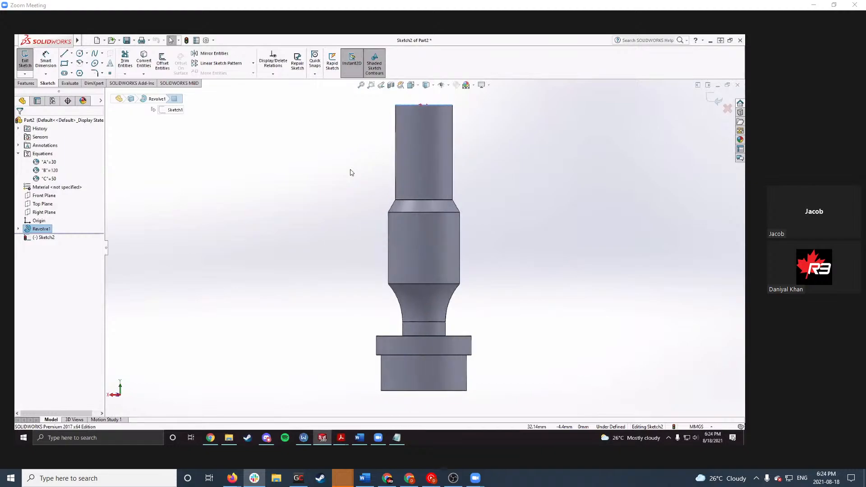
{"action": "key", "text": "ctrl+8"}
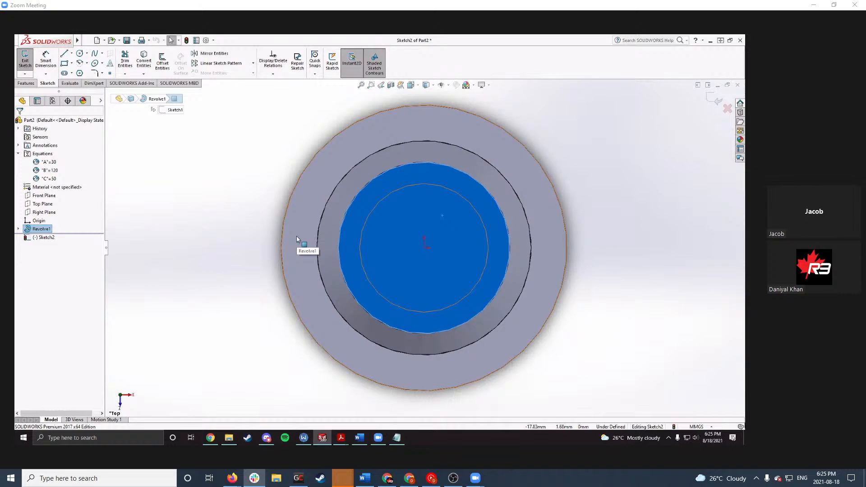
Step: Orbit away from the sketch face, reselect the shaft's upper end face and view it with Normal To
{"action": "scroll", "coordinate": [330, 306], "scroll_direction": "up", "scroll_amount": 2}
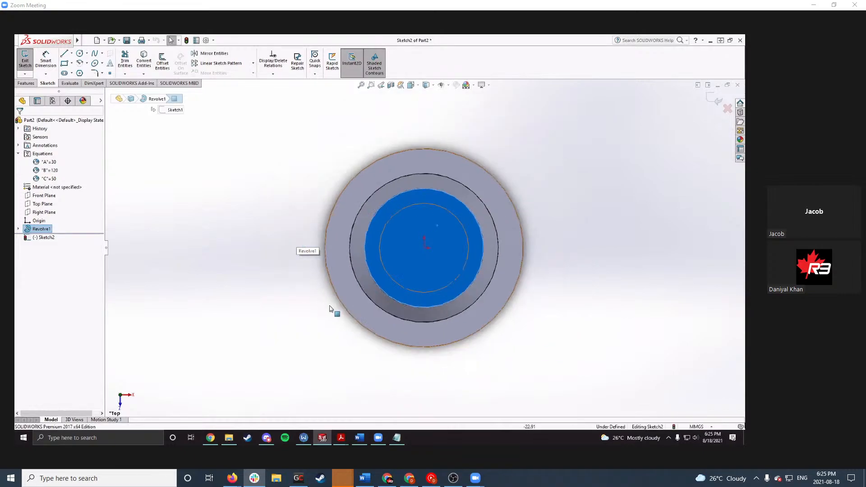
{"action": "middle_click_drag", "start_coordinate": [330, 309], "coordinate": [347, 151]}
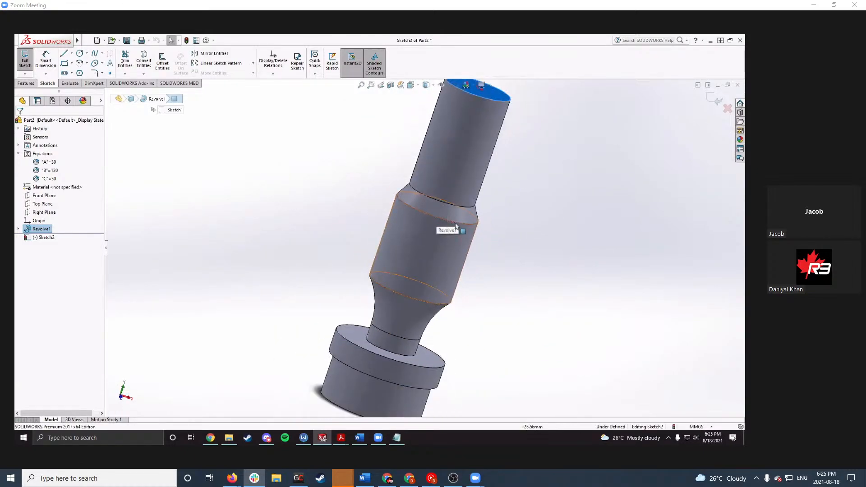
{"action": "middle_click_drag", "start_coordinate": [375, 198], "coordinate": [332, 217]}
{"action": "left_click", "coordinate": [332, 216]}
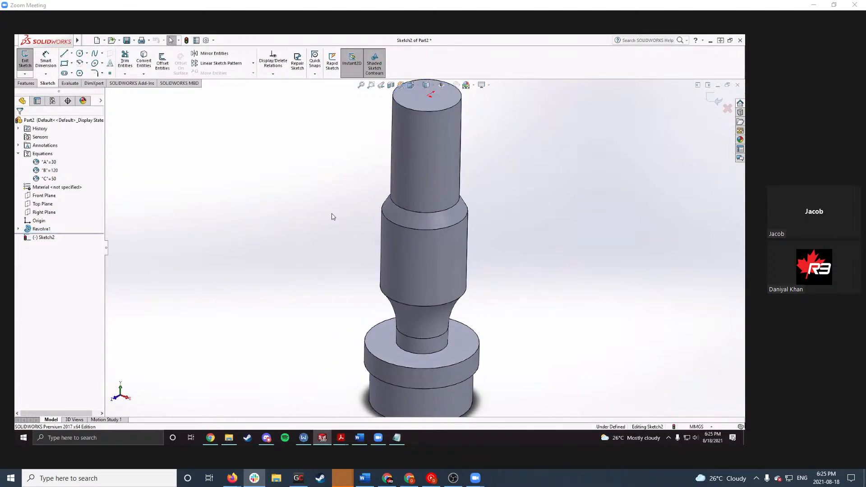
{"action": "left_click", "coordinate": [440, 105]}
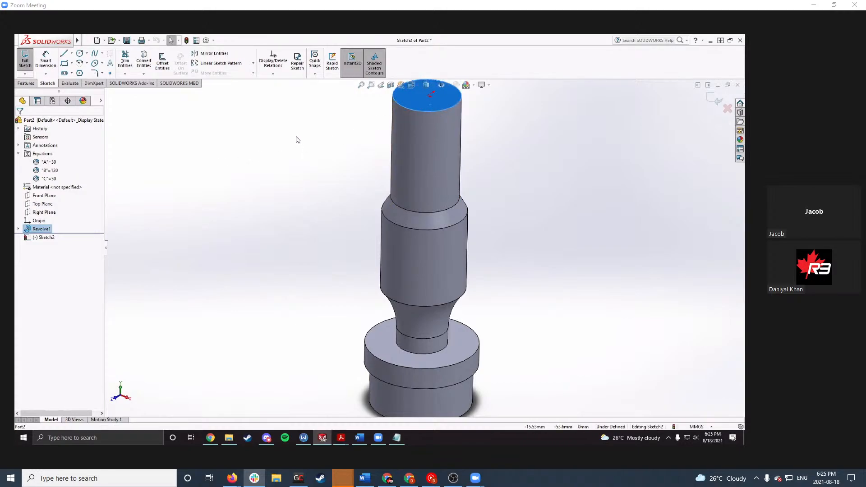
{"action": "key", "text": "ctrl+8"}
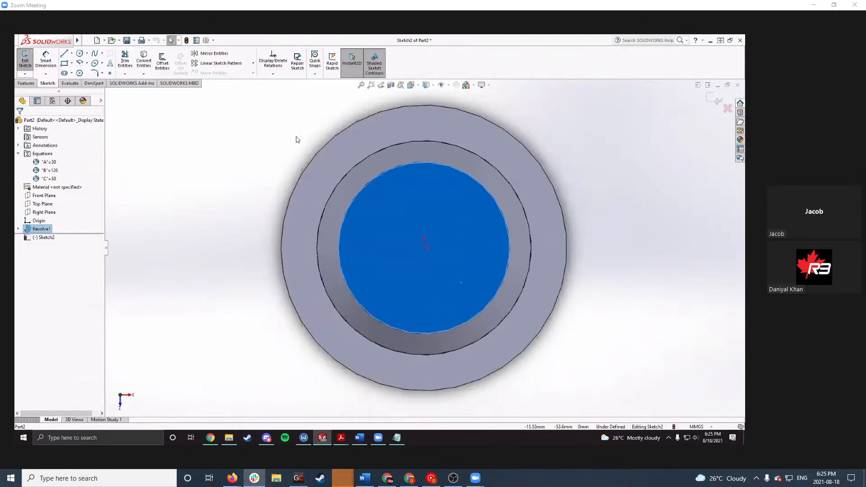
{"action": "left_click", "coordinate": [287, 136]}
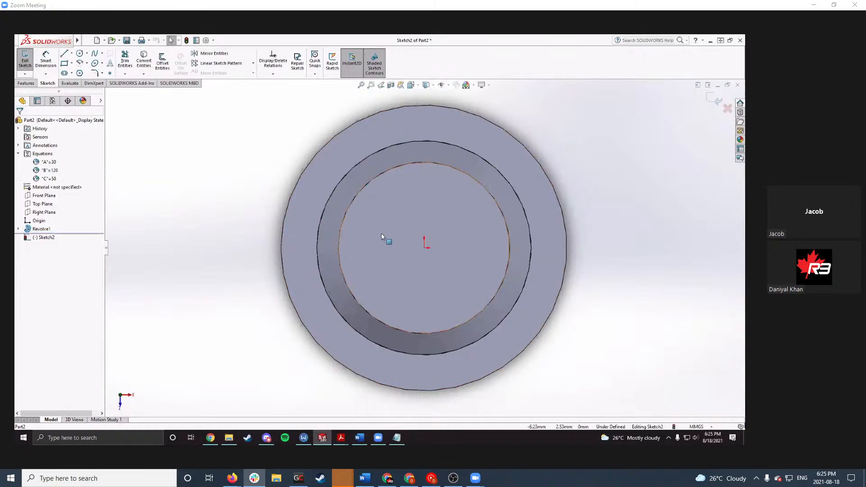
Step: Select the bottom face of the shaft's base and view it with Normal To
{"action": "middle_click_drag", "start_coordinate": [383, 237], "coordinate": [453, 270]}
{"action": "scroll", "coordinate": [453, 274], "scroll_direction": "up", "scroll_amount": 5}
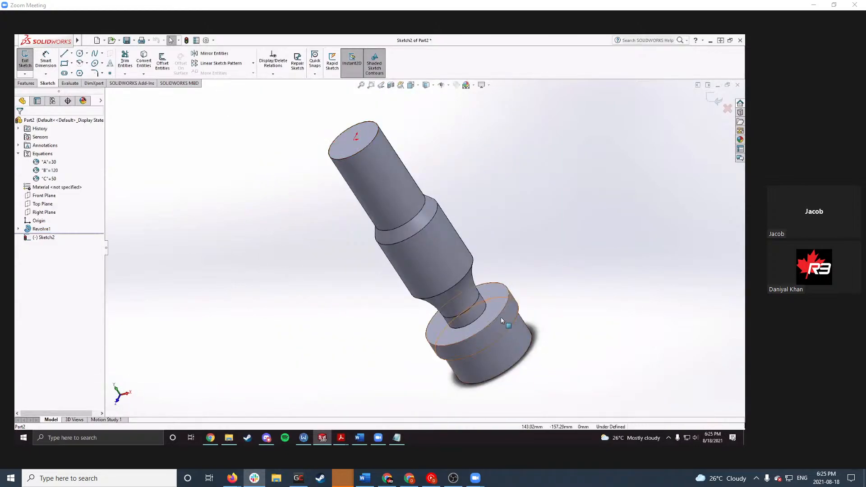
{"action": "middle_click_drag", "start_coordinate": [503, 340], "coordinate": [498, 306]}
{"action": "left_click", "coordinate": [525, 356]}
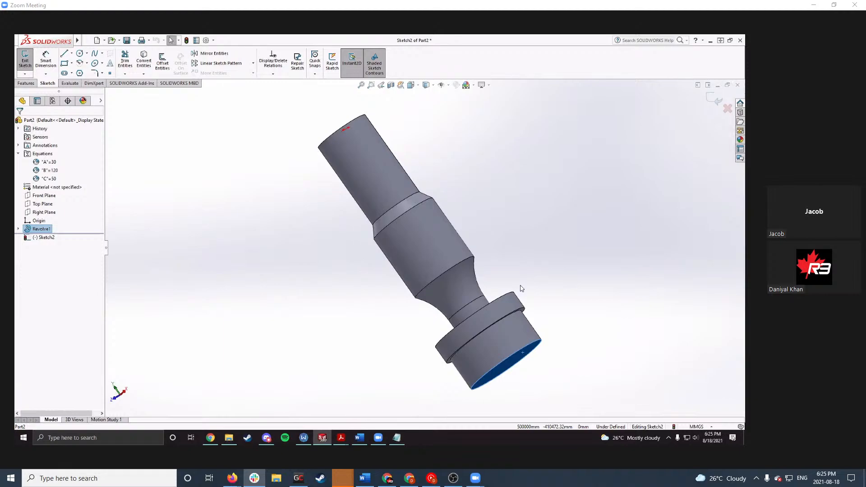
{"action": "key", "text": "ctrl+8"}
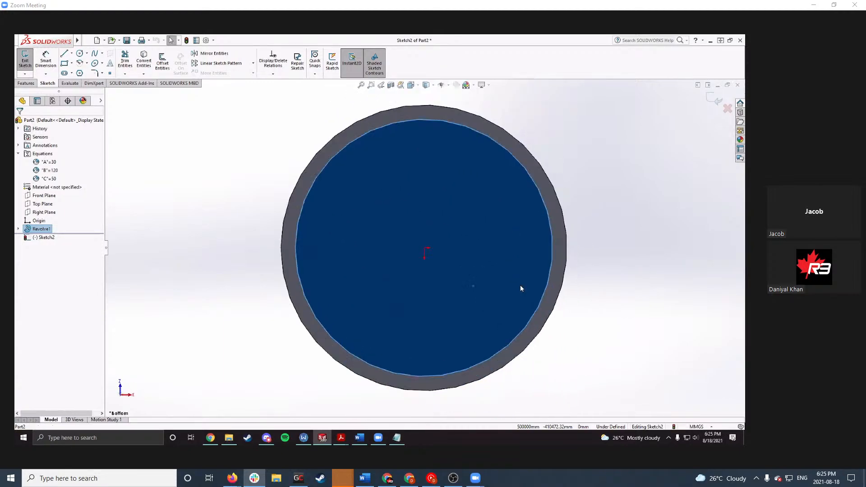
{"action": "left_click", "coordinate": [605, 210]}
Step: View the shaft's upper end face with Normal To and sketch a circle about 18.4 mm in diameter centred on the origin
{"action": "scroll", "coordinate": [482, 169], "scroll_direction": "up", "scroll_amount": 5}
{"action": "middle_click_drag", "start_coordinate": [482, 169], "coordinate": [512, 210]}
{"action": "scroll", "coordinate": [364, 181], "scroll_direction": "up", "scroll_amount": 1}
{"action": "scroll", "coordinate": [433, 239], "scroll_direction": "down", "scroll_amount": 2}
{"action": "middle_click_drag", "start_coordinate": [432, 238], "coordinate": [496, 306]}
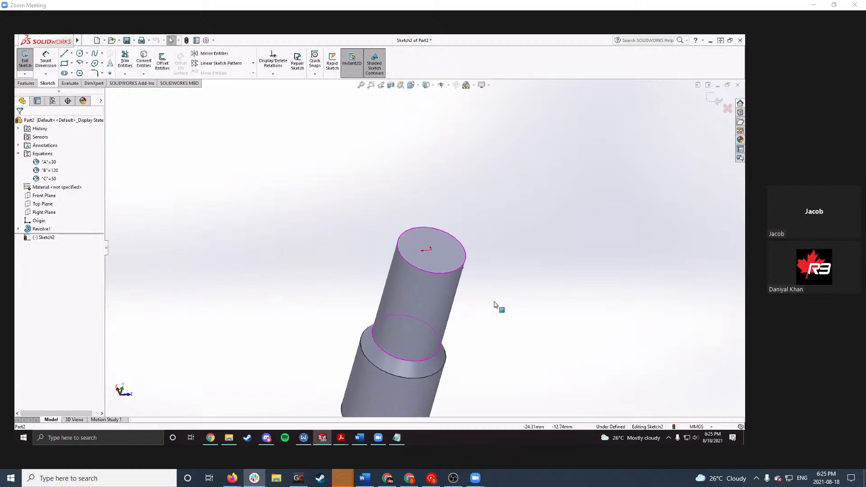
{"action": "left_click", "coordinate": [444, 263]}
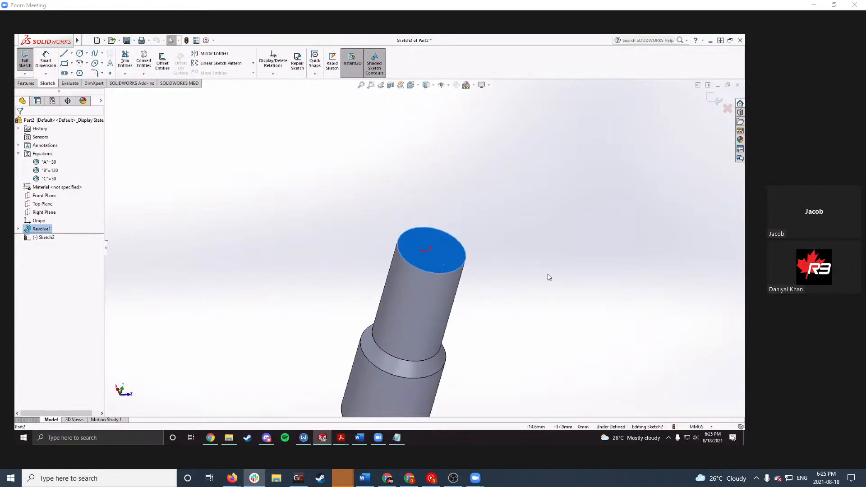
{"action": "key", "text": "ctrl+8"}
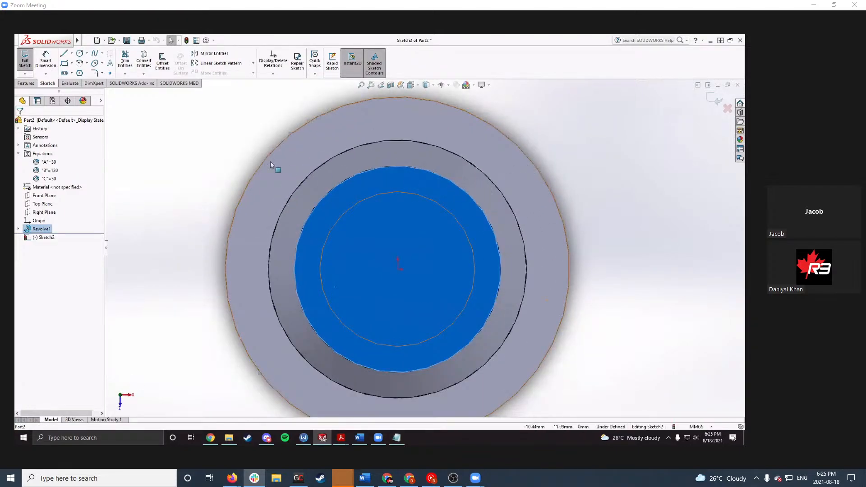
{"action": "scroll", "coordinate": [327, 240], "scroll_direction": "up", "scroll_amount": 2}
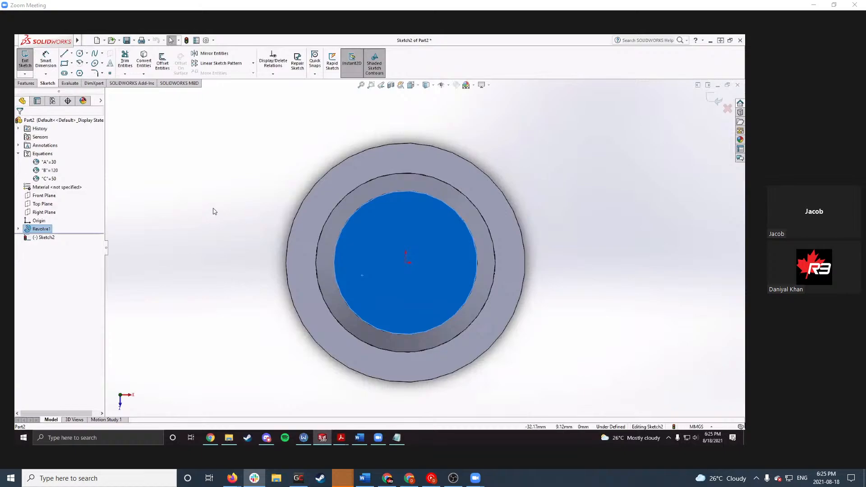
{"action": "right_click_drag", "start_coordinate": [200, 216], "coordinate": [193, 231]}
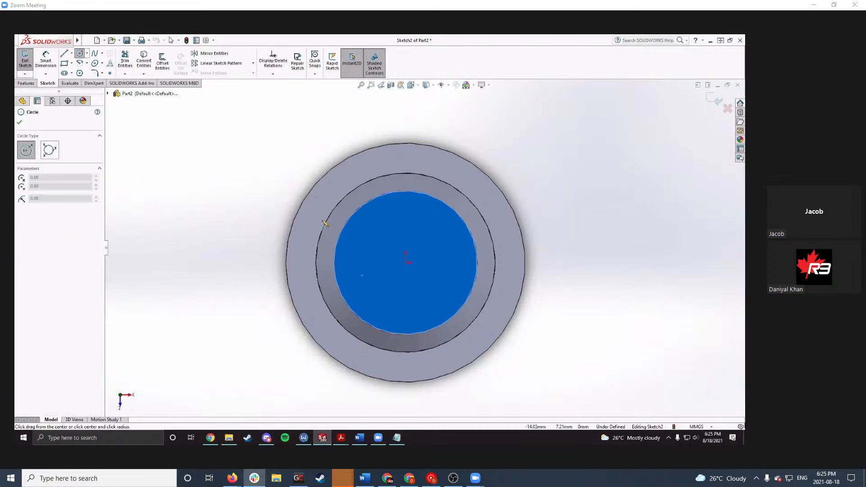
{"action": "left_click", "coordinate": [406, 264]}
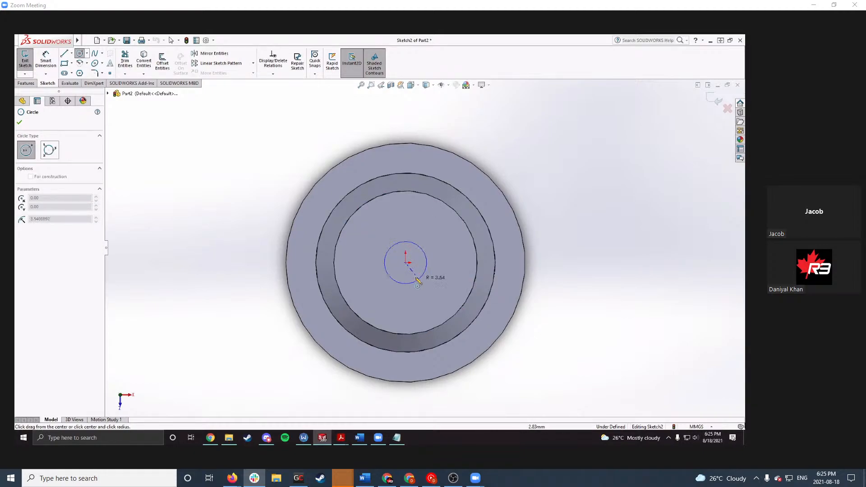
{"action": "left_click", "coordinate": [457, 294]}
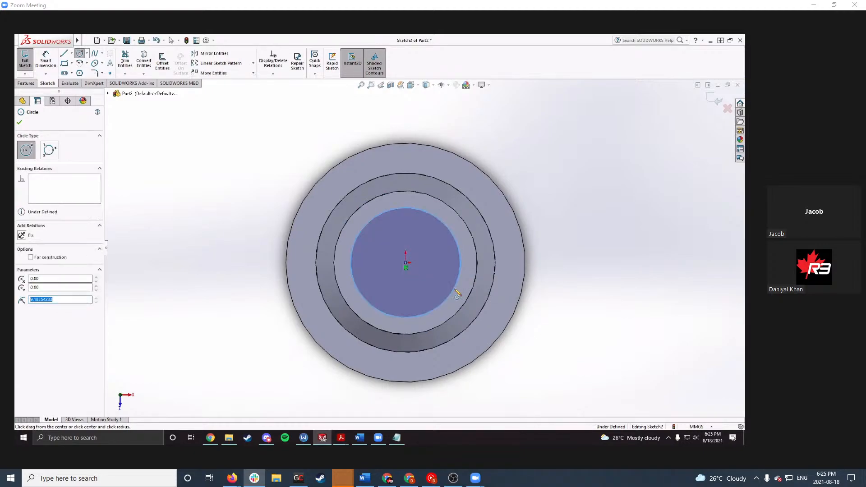
{"action": "key", "text": "Escape"}
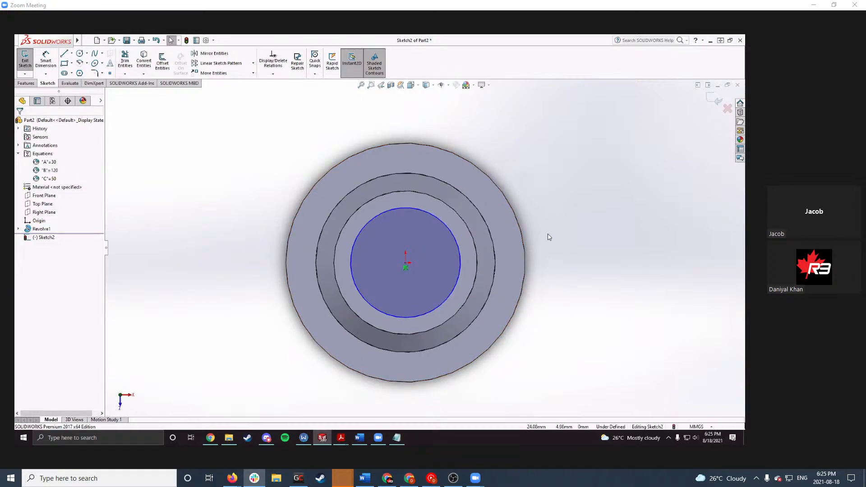
Step: Dimension the circle's diameter as 9 mm, consulting the upper bore's callout in the Test Part JY PDF drawing
{"action": "right_click_drag", "start_coordinate": [548, 235], "coordinate": [548, 182]}
{"action": "left_click", "coordinate": [449, 227]}
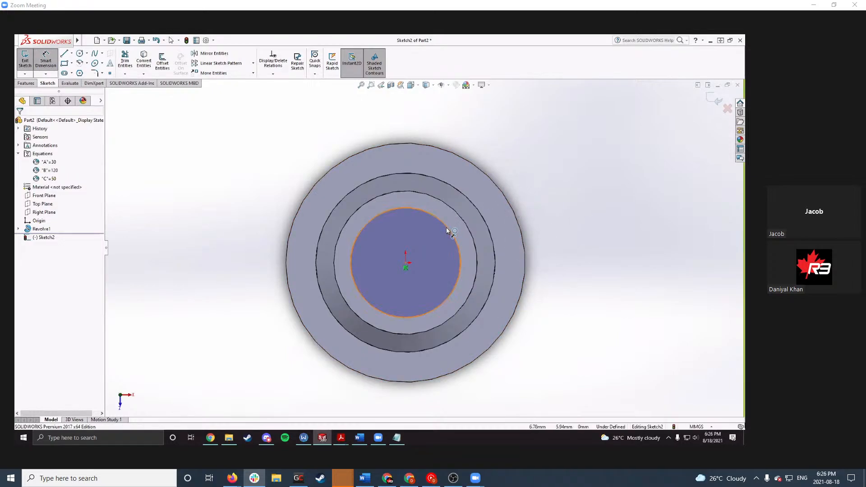
{"action": "left_click", "coordinate": [550, 198]}
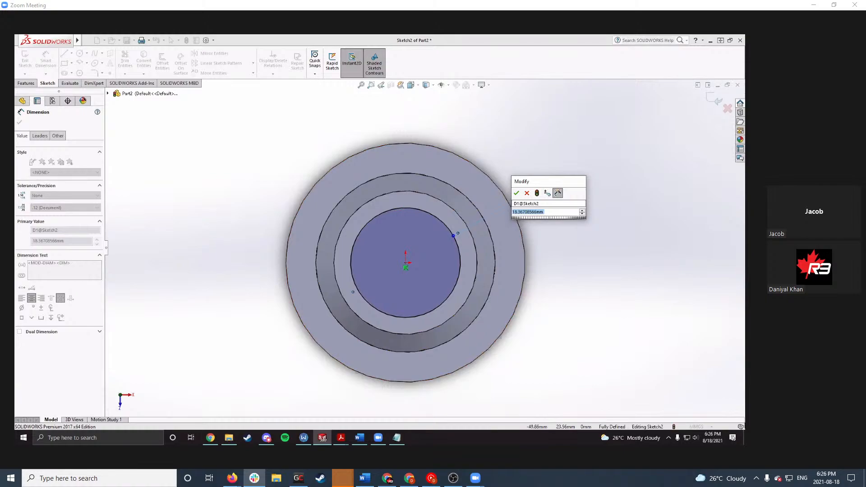
{"action": "key", "text": "alt+Tab"}
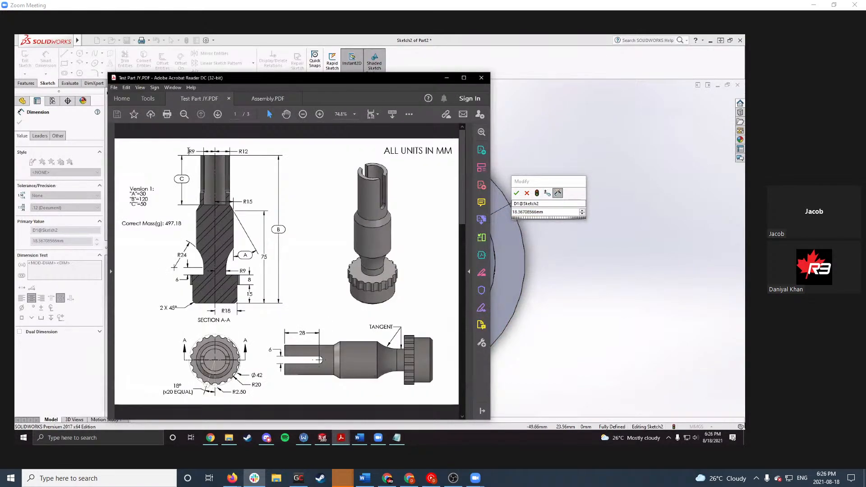
{"action": "left_click_drag", "start_coordinate": [188, 151], "coordinate": [196, 152]}
{"action": "left_click", "coordinate": [447, 78]}
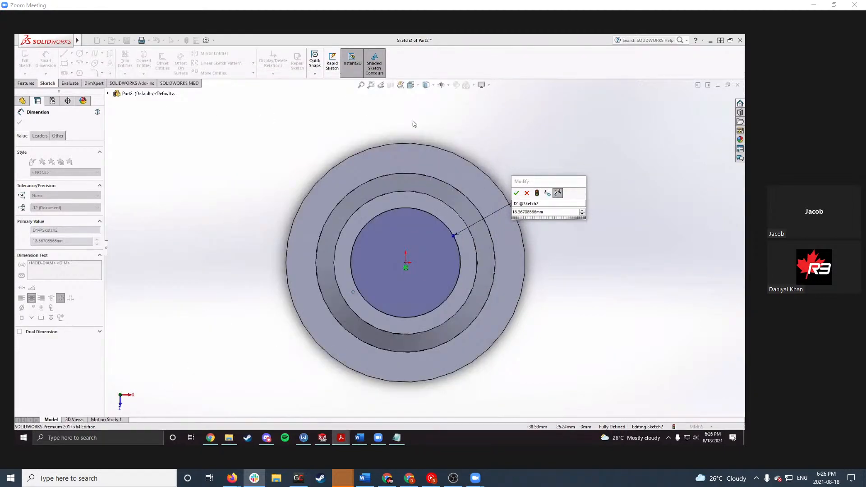
{"action": "left_click", "coordinate": [539, 212]}
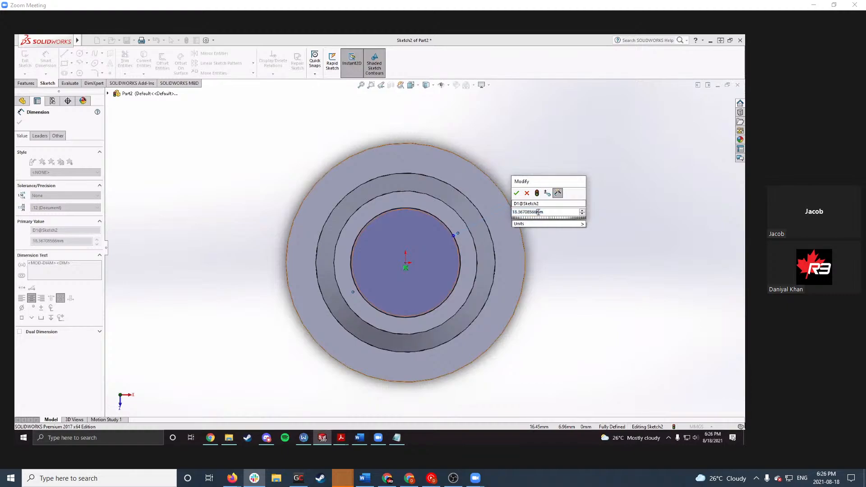
{"action": "left_click_drag", "start_coordinate": [553, 212], "coordinate": [512, 213]}
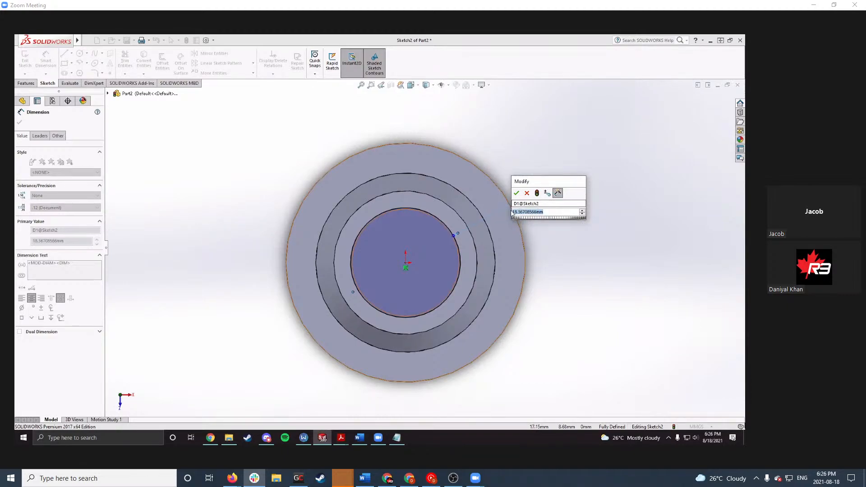
{"action": "type", "text": "9"}
{"action": "key", "text": "Return"}
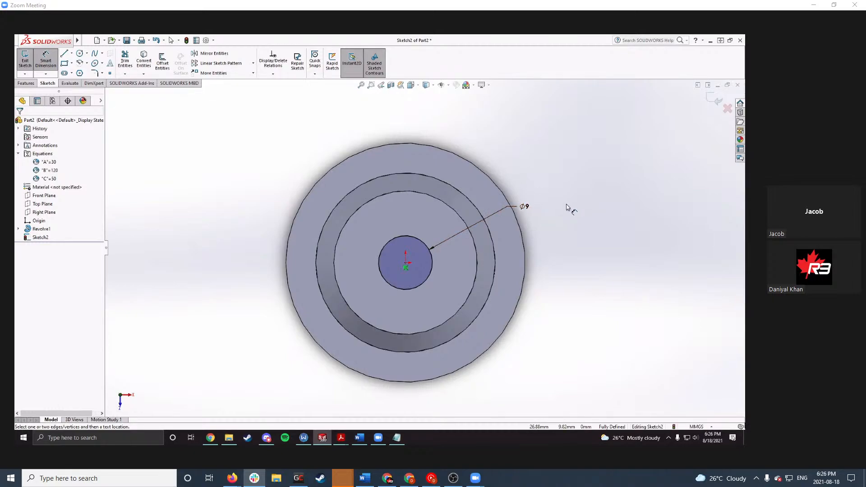
Step: Set the circle's diameter dimension to 9*2 mm
{"action": "left_click", "coordinate": [535, 206]}
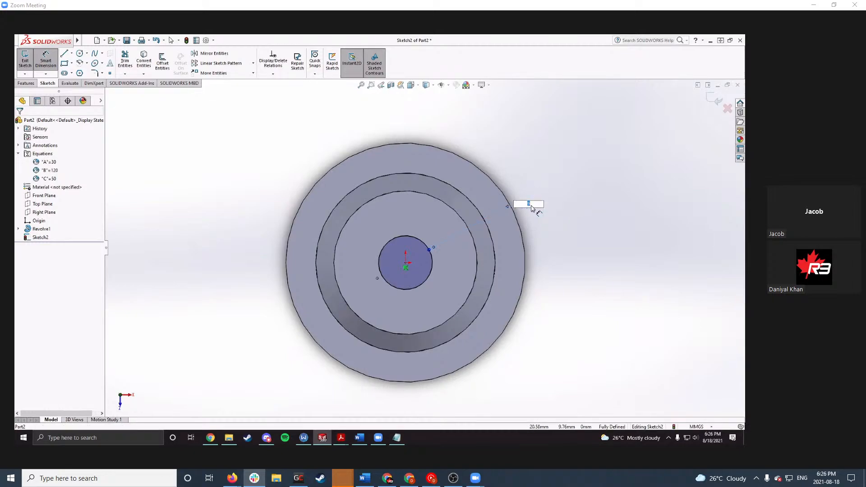
{"action": "left_click", "coordinate": [578, 227]}
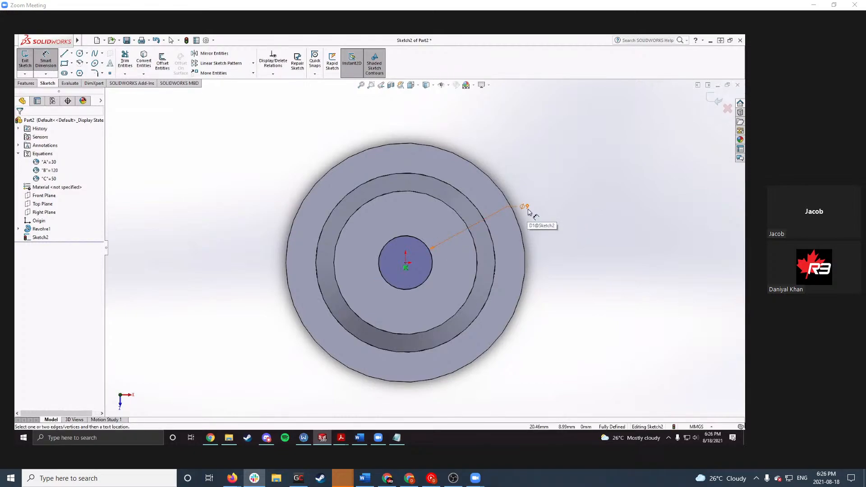
{"action": "double_click", "coordinate": [528, 211]}
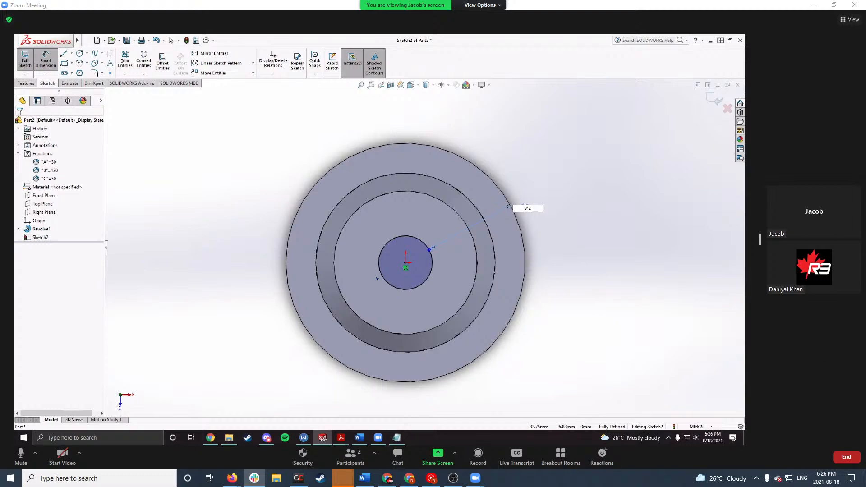
{"action": "key", "text": "Return"}
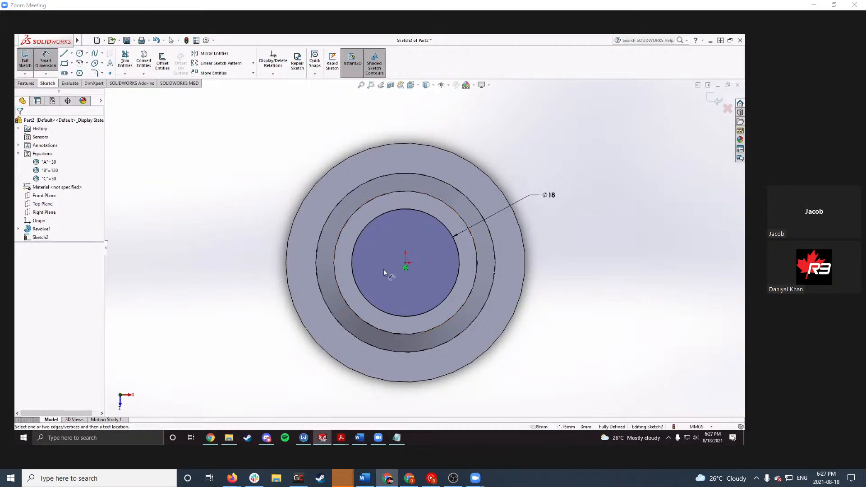
Step: Cut-extrude the circle down into the shaft's upper end as a blind cut with its depth linked to global variable "C"
{"action": "left_click", "coordinate": [27, 83]}
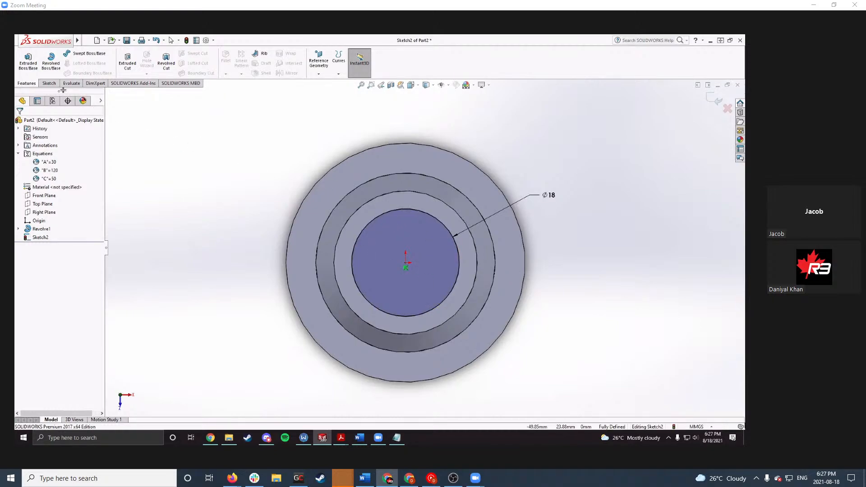
{"action": "left_click", "coordinate": [128, 63]}
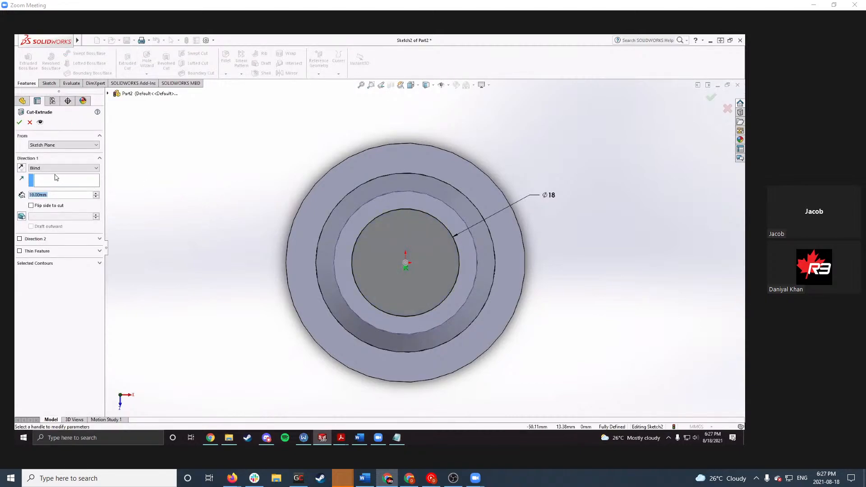
{"action": "middle_click_drag", "start_coordinate": [110, 182], "coordinate": [99, 112]}
{"action": "scroll", "coordinate": [254, 187], "scroll_direction": "up", "scroll_amount": 4}
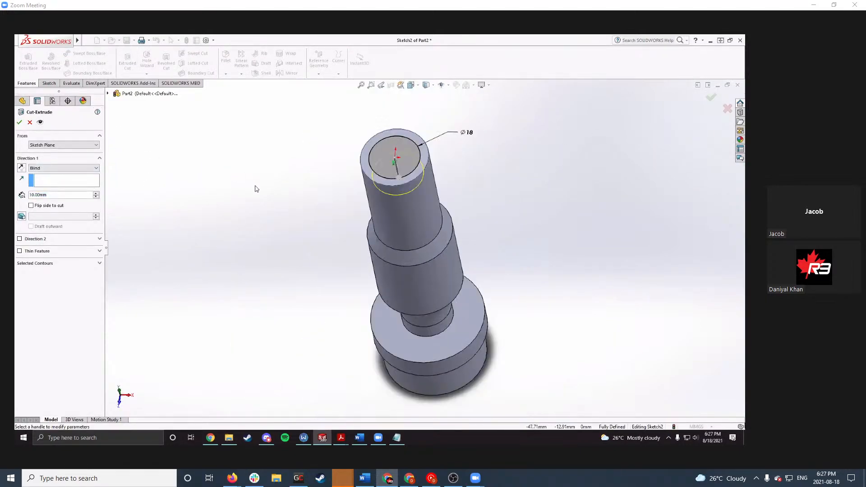
{"action": "scroll", "coordinate": [345, 178], "scroll_direction": "down", "scroll_amount": 1}
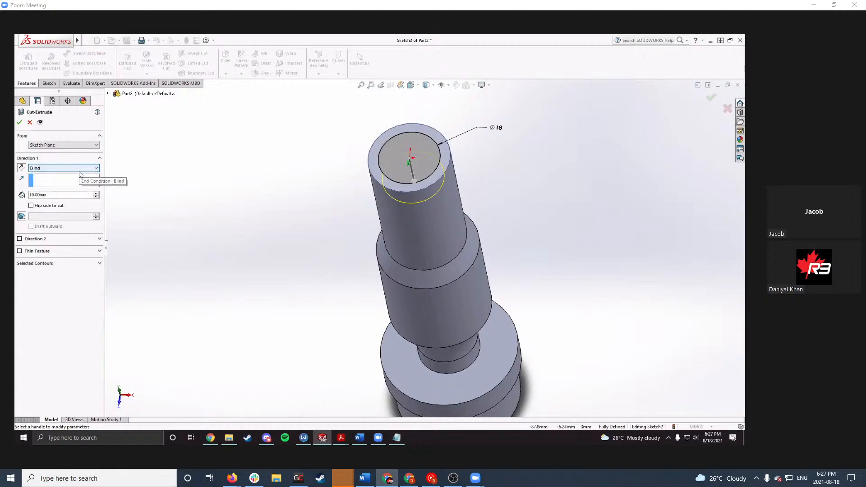
{"action": "double_click", "coordinate": [51, 195]}
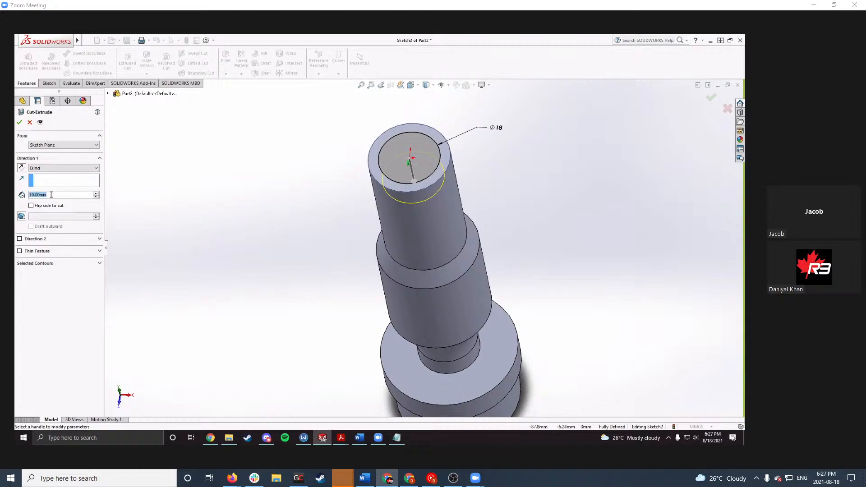
{"action": "type", "text": "="}
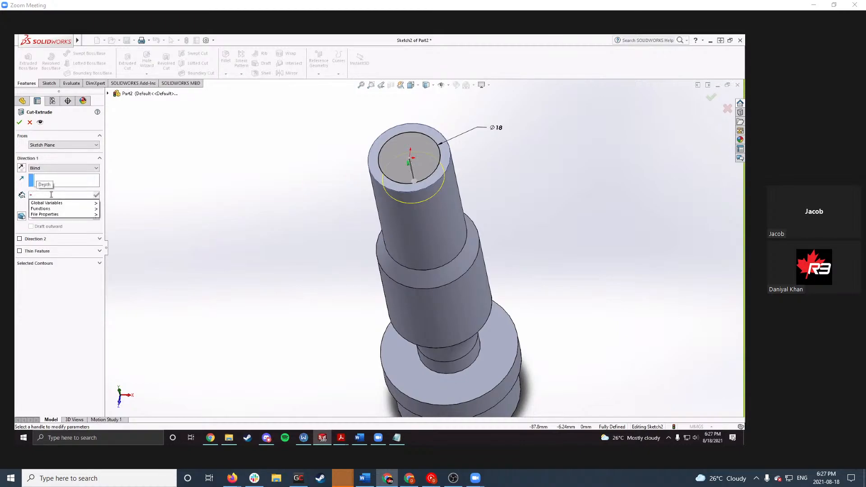
{"action": "type", "text": "d"}
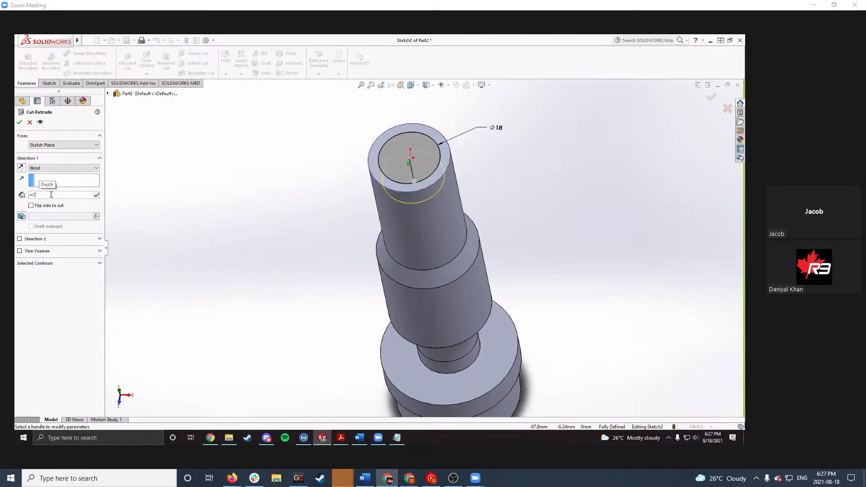
{"action": "key", "text": "BackSpace"}
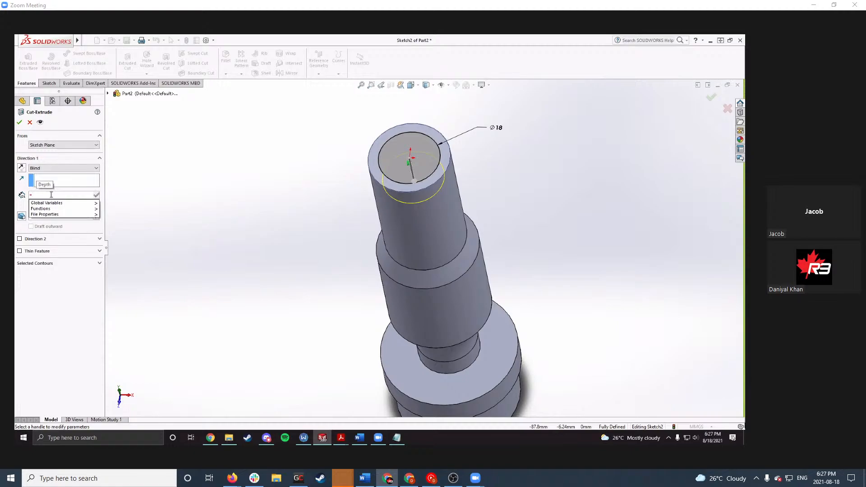
{"action": "type", "text": "\"C\""}
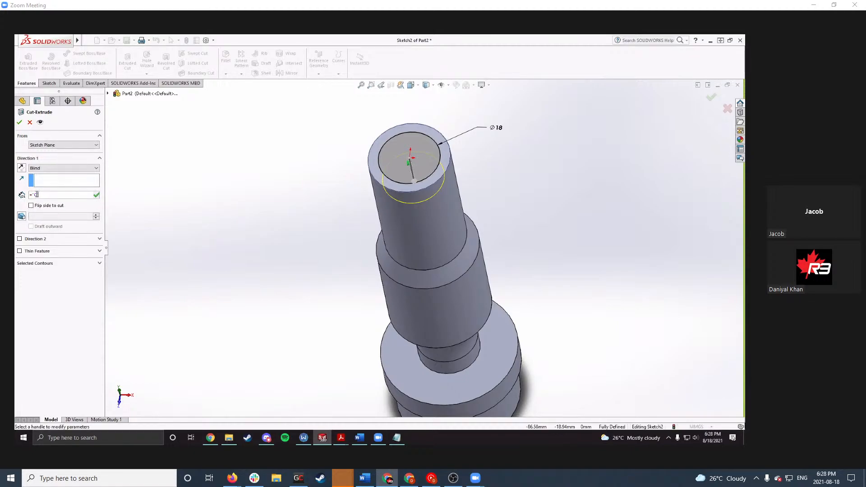
{"action": "left_click_drag", "start_coordinate": [40, 195], "coordinate": [32, 193]}
{"action": "key", "text": "Return"}
{"action": "left_click", "coordinate": [20, 123]}
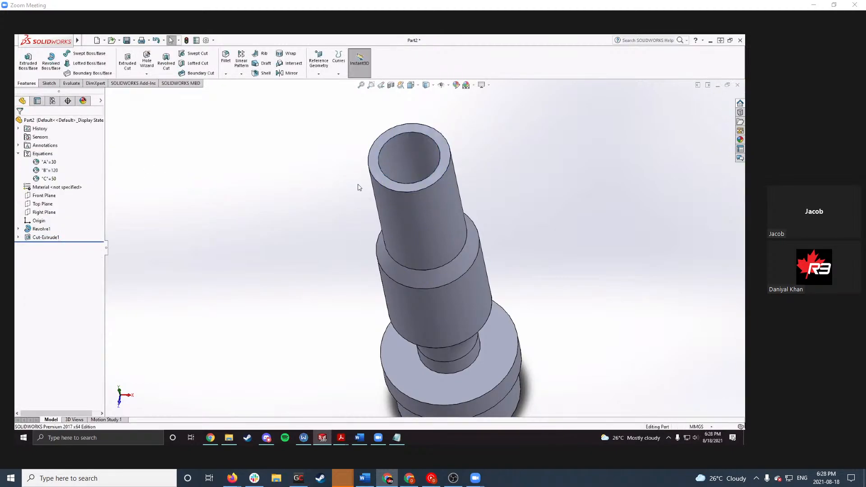
Step: Inspect the new bore from above and from the side, selecting its bottom face to check how deep it reaches
{"action": "middle_click_drag", "start_coordinate": [358, 186], "coordinate": [346, 203]}
{"action": "scroll", "coordinate": [479, 174], "scroll_direction": "down", "scroll_amount": 2}
{"action": "scroll", "coordinate": [395, 193], "scroll_direction": "up", "scroll_amount": 2}
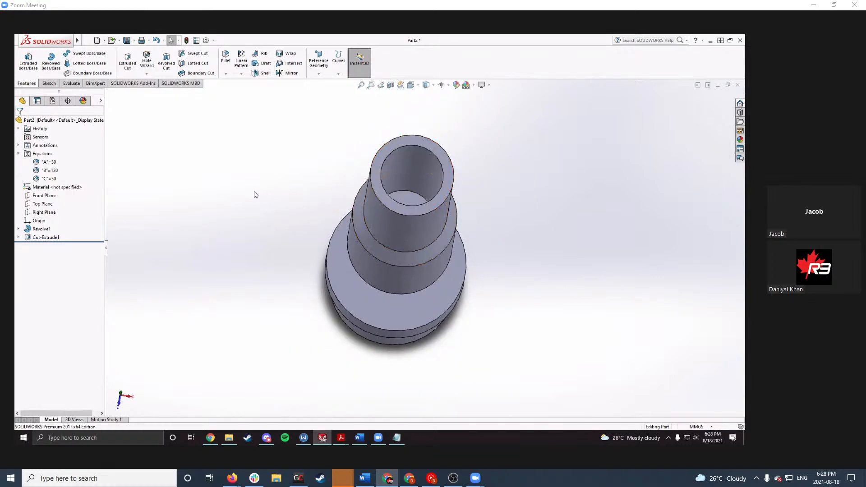
{"action": "middle_click_drag", "start_coordinate": [332, 202], "coordinate": [361, 177]}
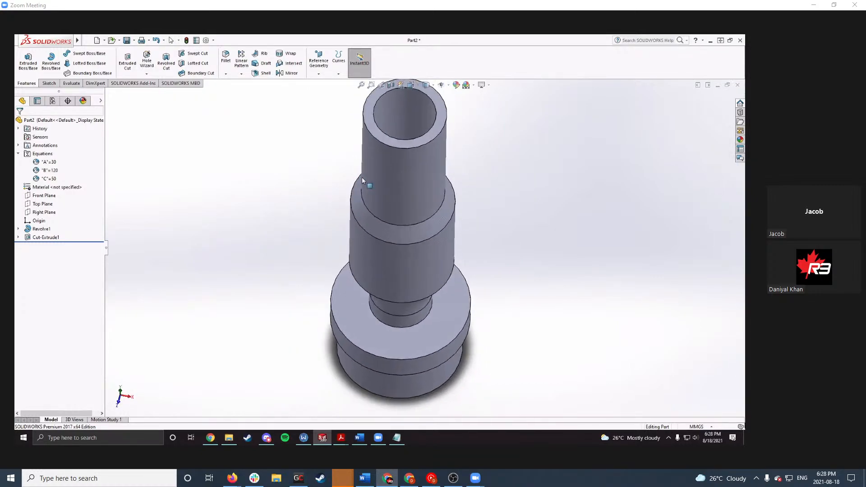
{"action": "scroll", "coordinate": [394, 129], "scroll_direction": "up", "scroll_amount": 2}
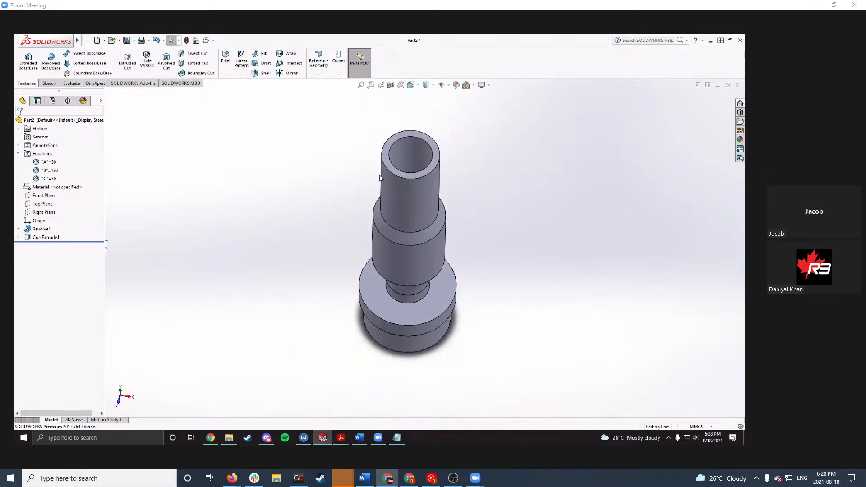
{"action": "scroll", "coordinate": [419, 177], "scroll_direction": "down", "scroll_amount": 2}
{"action": "middle_click_drag", "start_coordinate": [419, 177], "coordinate": [417, 229]}
{"action": "left_click", "coordinate": [416, 172]}
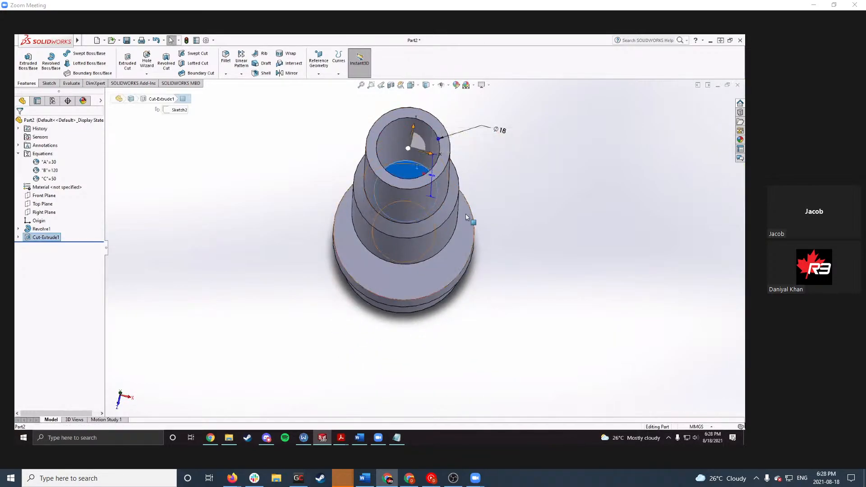
{"action": "middle_click_drag", "start_coordinate": [468, 218], "coordinate": [424, 130]}
{"action": "scroll", "coordinate": [470, 131], "scroll_direction": "up", "scroll_amount": 2}
{"action": "scroll", "coordinate": [469, 132], "scroll_direction": "down", "scroll_amount": 3}
{"action": "scroll", "coordinate": [423, 129], "scroll_direction": "up", "scroll_amount": 2}
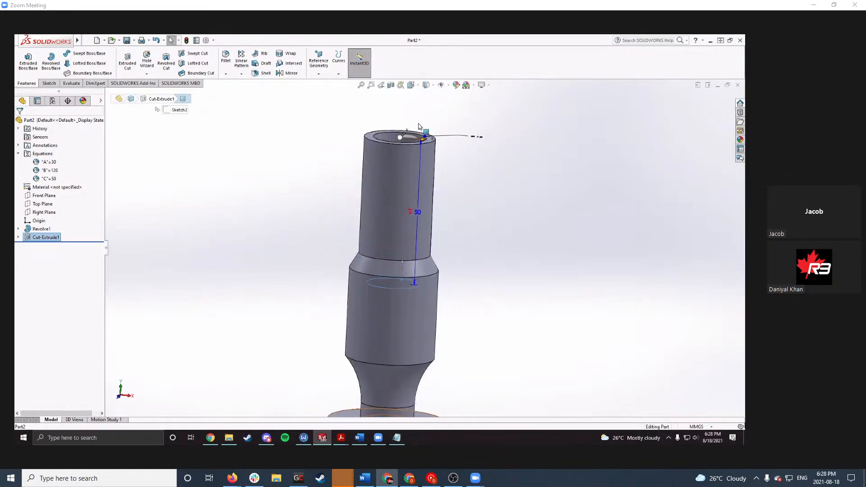
{"action": "scroll", "coordinate": [437, 163], "scroll_direction": "down", "scroll_amount": 2}
{"action": "left_click", "coordinate": [468, 216]}
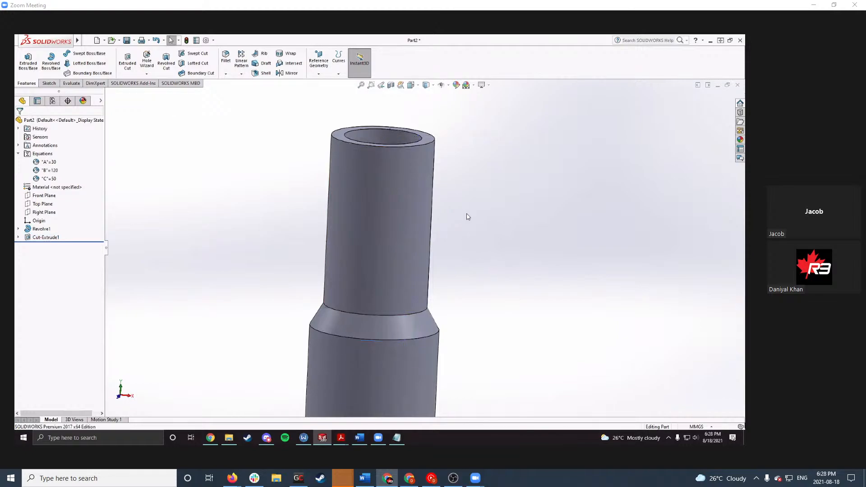
Step: Look down into the bore from several angles and select its bottom face to check the cut's shape inside the shaft
{"action": "scroll", "coordinate": [410, 201], "scroll_direction": "up", "scroll_amount": 2}
{"action": "scroll", "coordinate": [410, 201], "scroll_direction": "up", "scroll_amount": 2}
{"action": "middle_click_drag", "start_coordinate": [411, 202], "coordinate": [395, 252]}
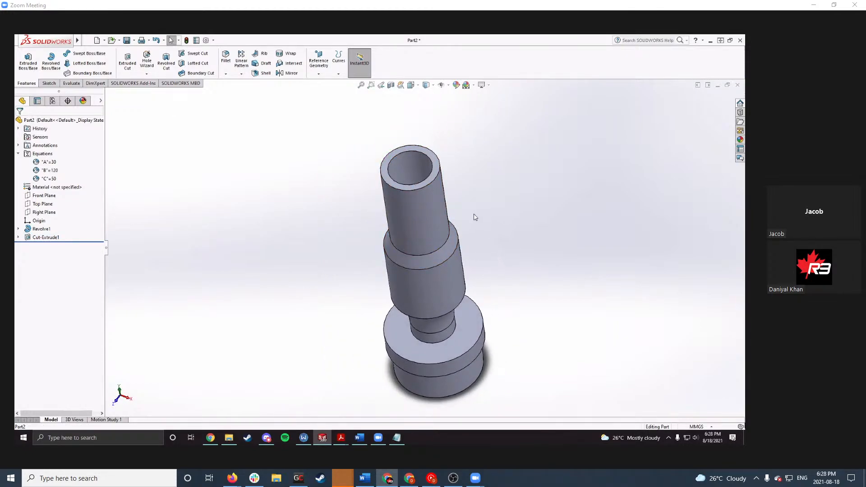
{"action": "middle_click_drag", "start_coordinate": [474, 217], "coordinate": [476, 256]}
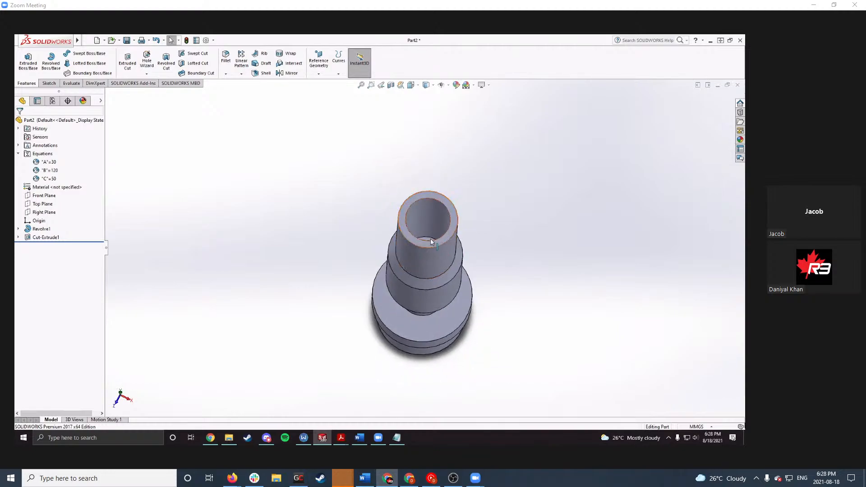
{"action": "left_click", "coordinate": [429, 236]}
{"action": "mouse_move", "coordinate": [496, 223]}
{"action": "middle_mouse_down"}
{"action": "mouse_move", "coordinate": [504, 247]}
{"action": "mouse_move", "coordinate": [496, 221]}
{"action": "middle_mouse_up"}
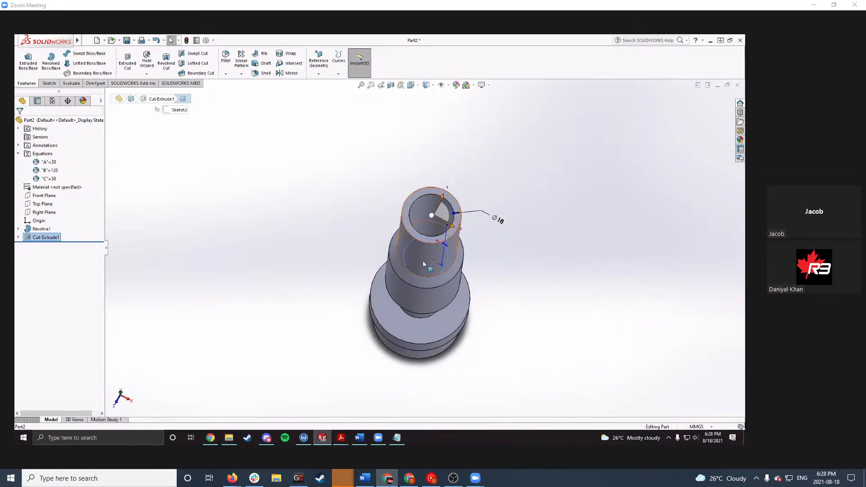
{"action": "middle_click_drag", "start_coordinate": [430, 223], "coordinate": [424, 272]}
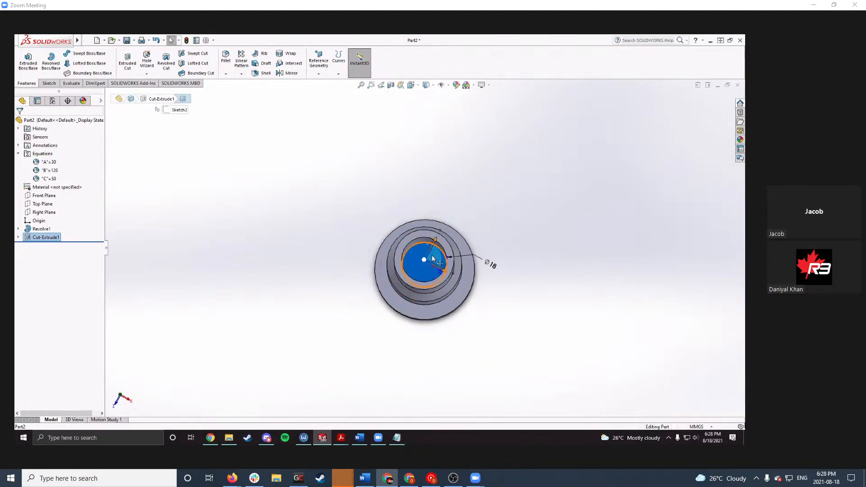
{"action": "left_click", "coordinate": [314, 241]}
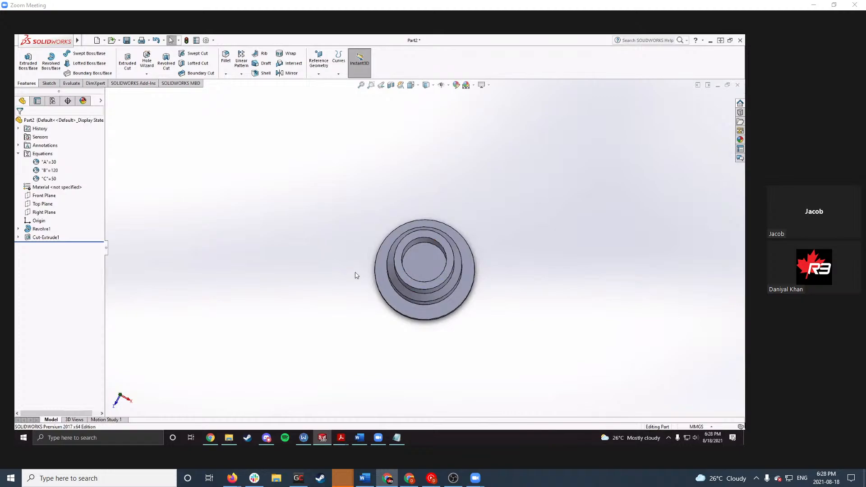
{"action": "middle_click_drag", "start_coordinate": [356, 273], "coordinate": [469, 247]}
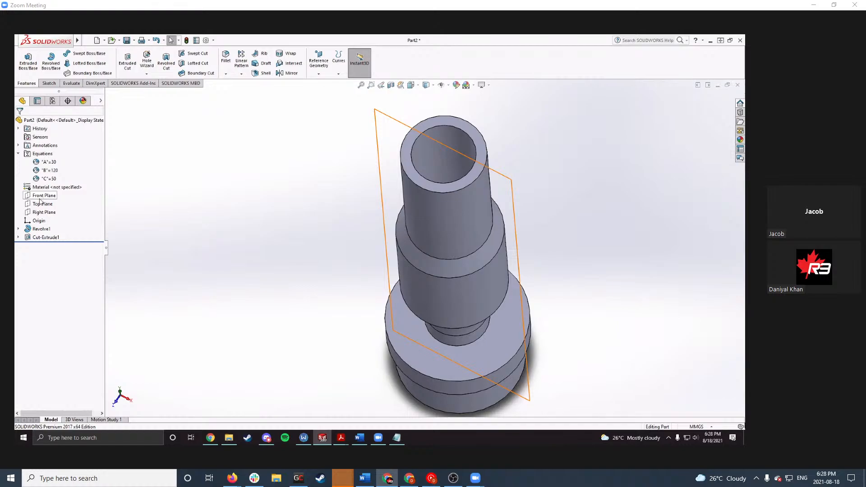
Step: Check the slot views in the Test Part JY PDF drawing and view the whole shaft square to the Front Plane
{"action": "key", "text": "alt+Tab"}
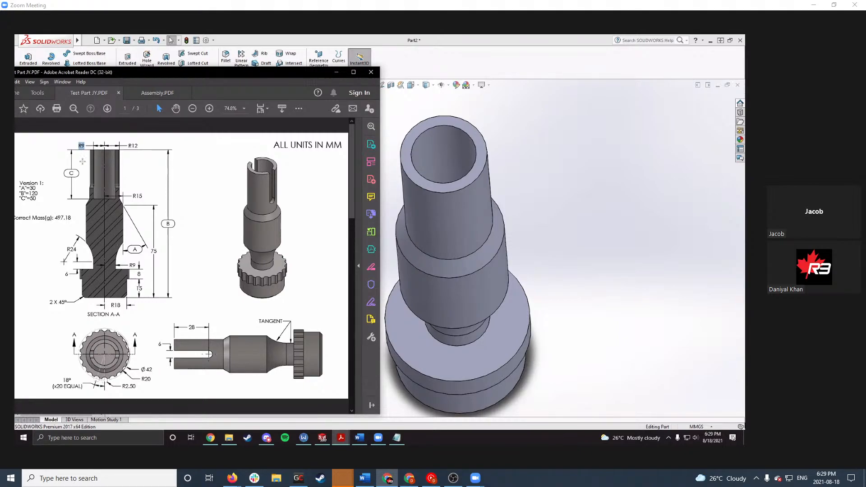
{"action": "left_click", "coordinate": [335, 74]}
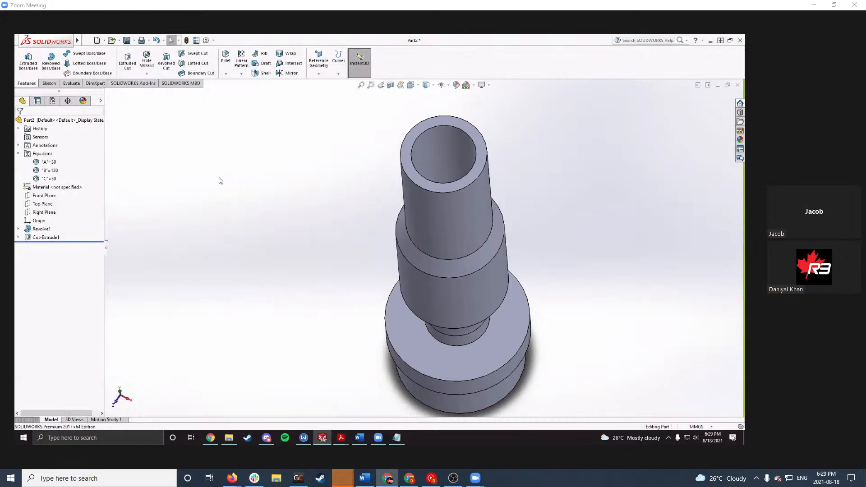
{"action": "middle_click_drag", "start_coordinate": [360, 299], "coordinate": [383, 243]}
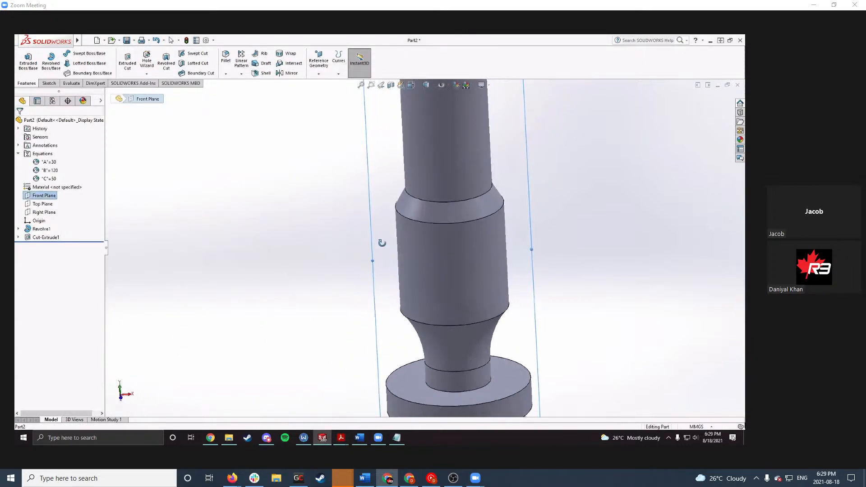
{"action": "scroll", "coordinate": [389, 225], "scroll_direction": "up", "scroll_amount": 3}
{"action": "middle_click_drag", "start_coordinate": [412, 217], "coordinate": [395, 150]}
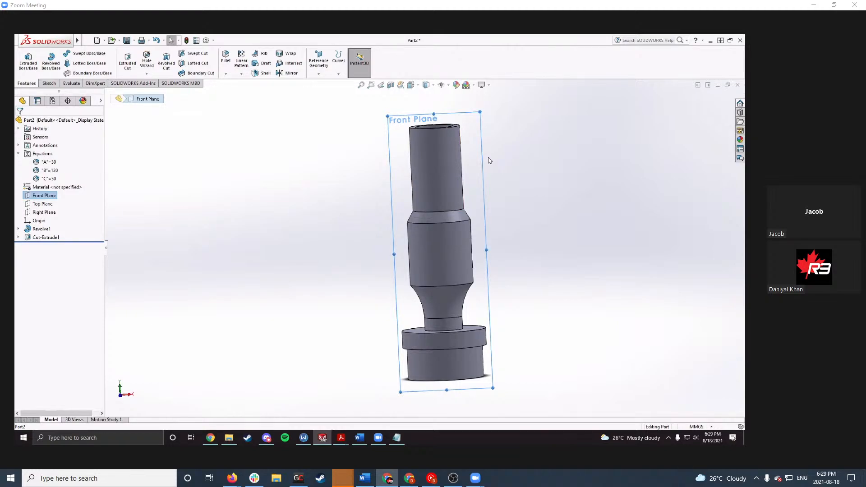
{"action": "key", "text": "ctrl+1"}
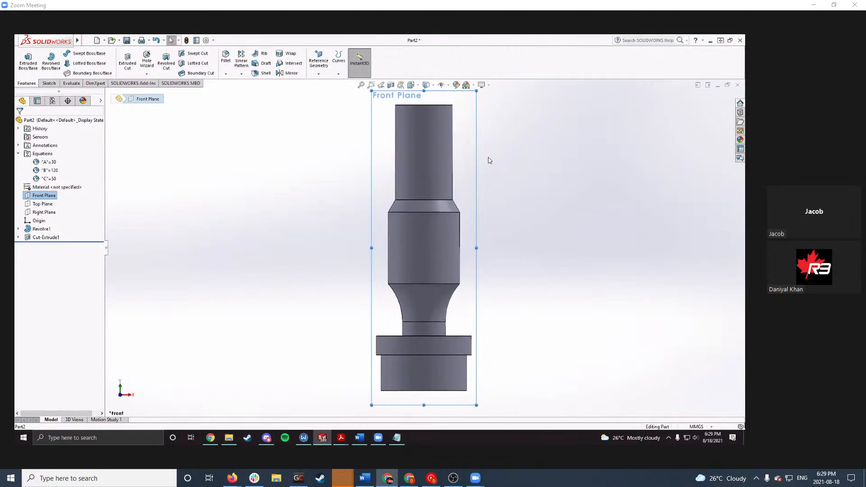
{"action": "left_click", "coordinate": [509, 155]}
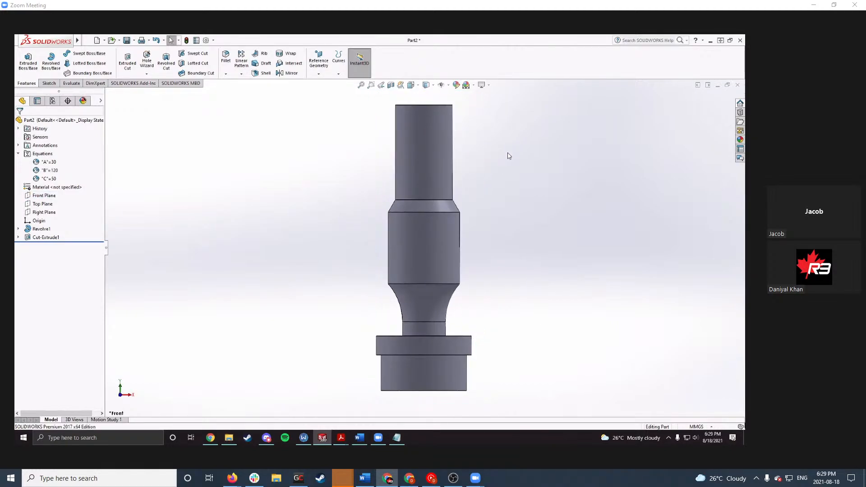
Step: Compare the Front Plane and Right Plane by viewing the shaft square to each of them
{"action": "left_click", "coordinate": [43, 196]}
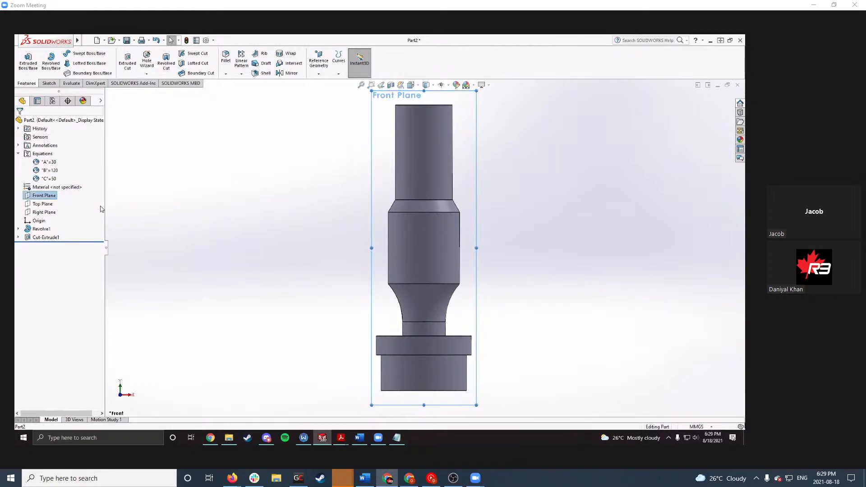
{"action": "left_click", "coordinate": [43, 212]}
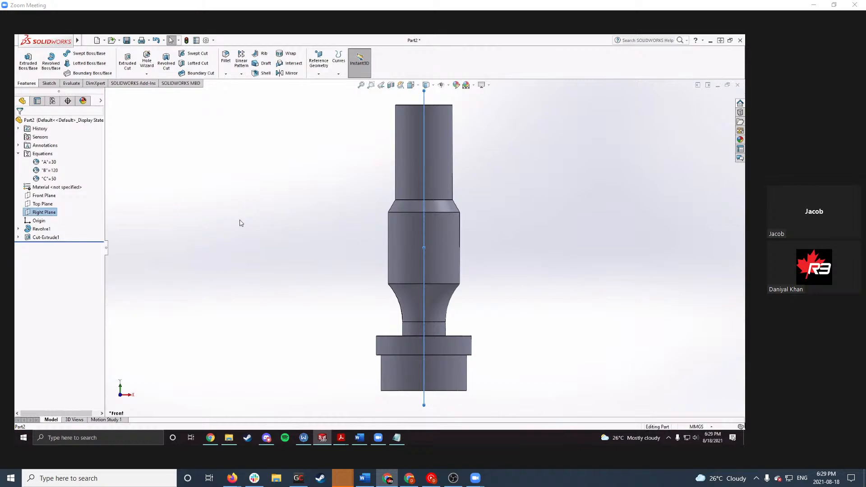
{"action": "key", "text": "ctrl+8"}
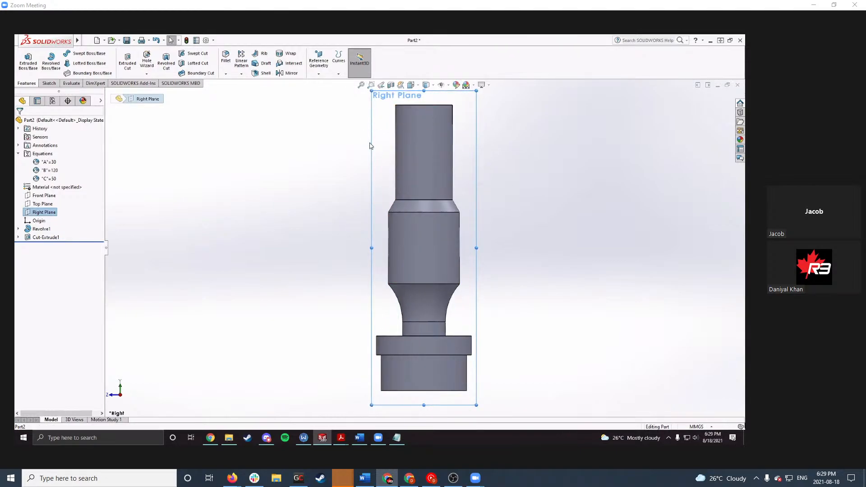
{"action": "left_click", "coordinate": [39, 196]}
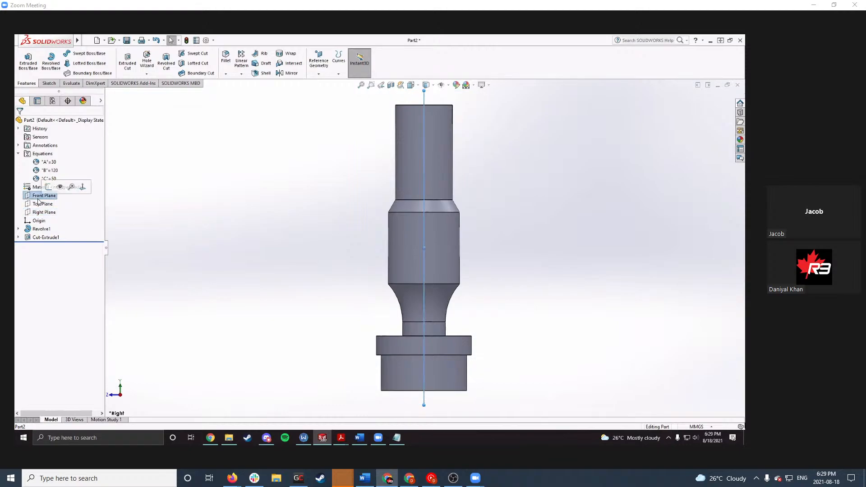
{"action": "key", "text": "ctrl+8"}
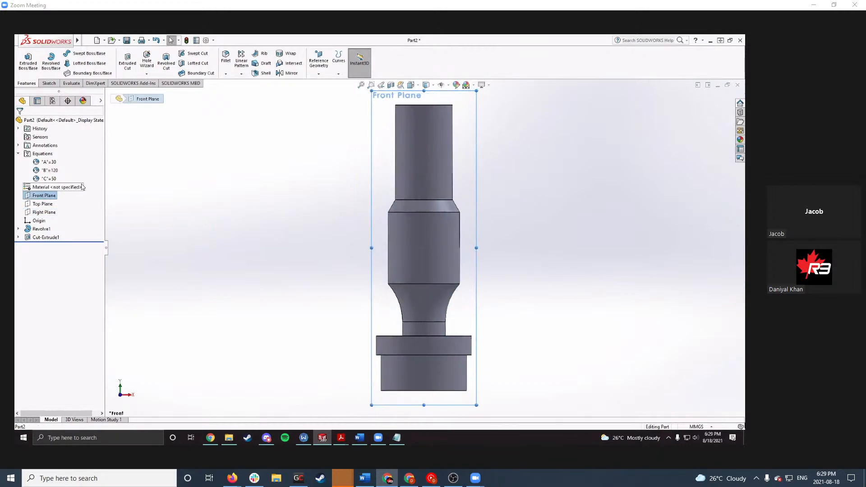
Step: Orient the view square to the Right Plane and start a new sketch on that plane
{"action": "left_click", "coordinate": [41, 213]}
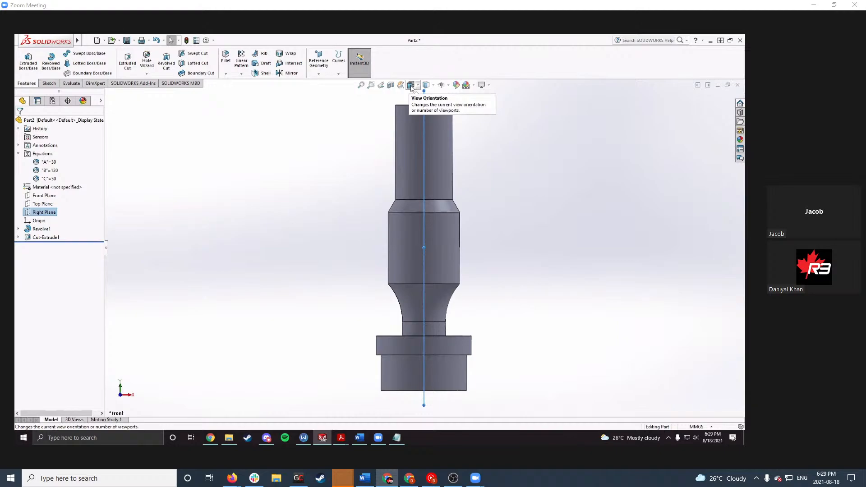
{"action": "left_click", "coordinate": [411, 86]}
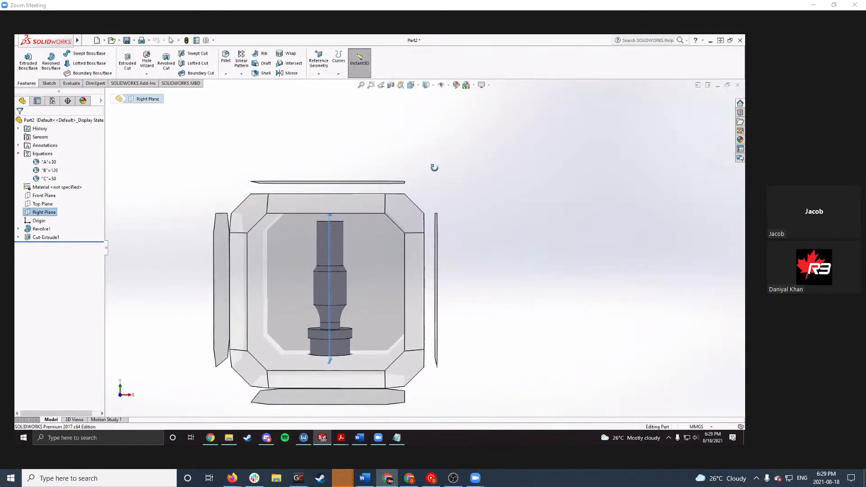
{"action": "middle_click_drag", "start_coordinate": [435, 168], "coordinate": [406, 185]}
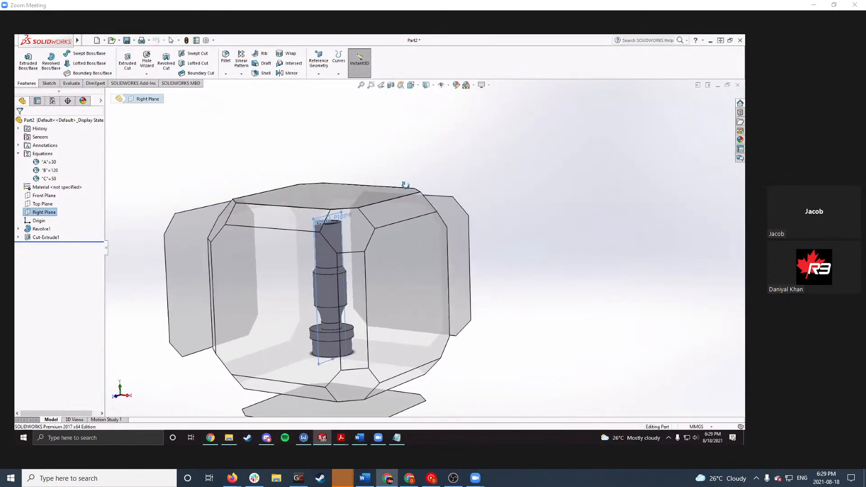
{"action": "left_click", "coordinate": [419, 237]}
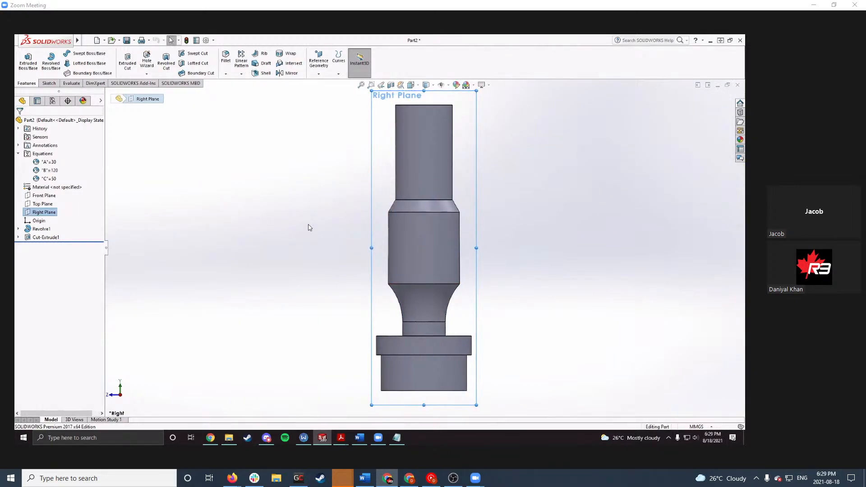
{"action": "left_click", "coordinate": [50, 84]}
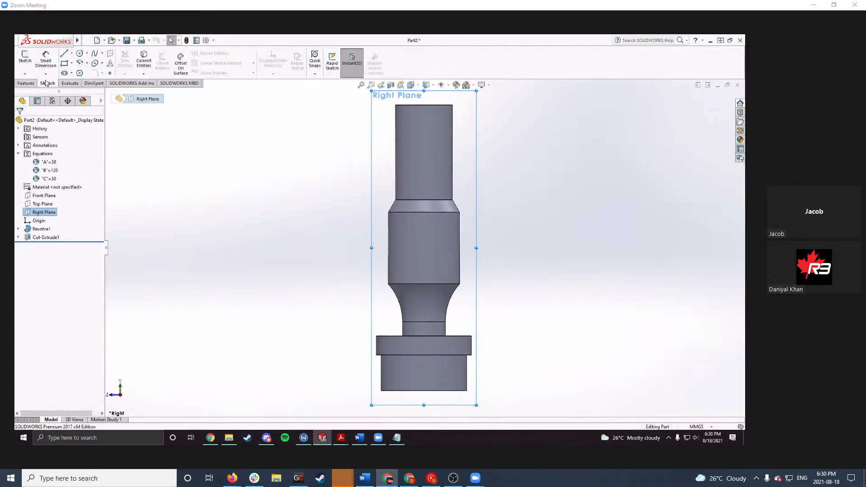
{"action": "left_click", "coordinate": [24, 61]}
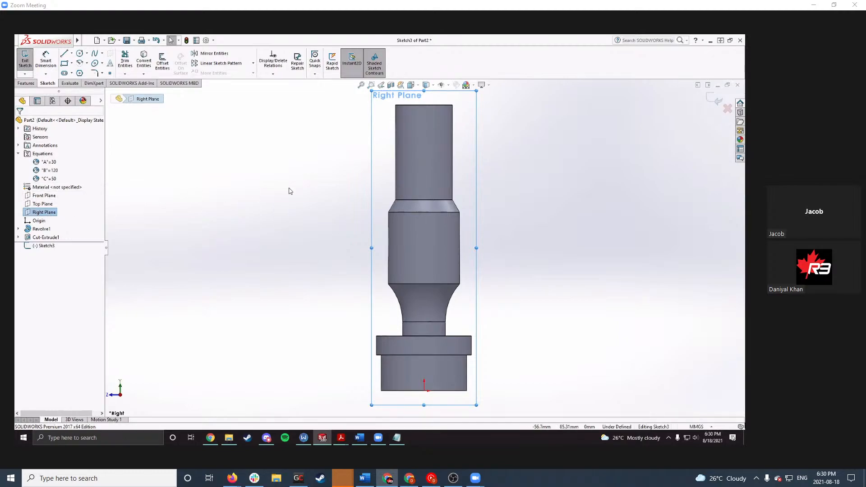
Step: Sketch an open U-shaped slot from the shaft's upper edge, with two vertical lines joined by a 180° arc of about 3.8 mm radius
{"action": "right_click_drag", "start_coordinate": [521, 127], "coordinate": [494, 108]}
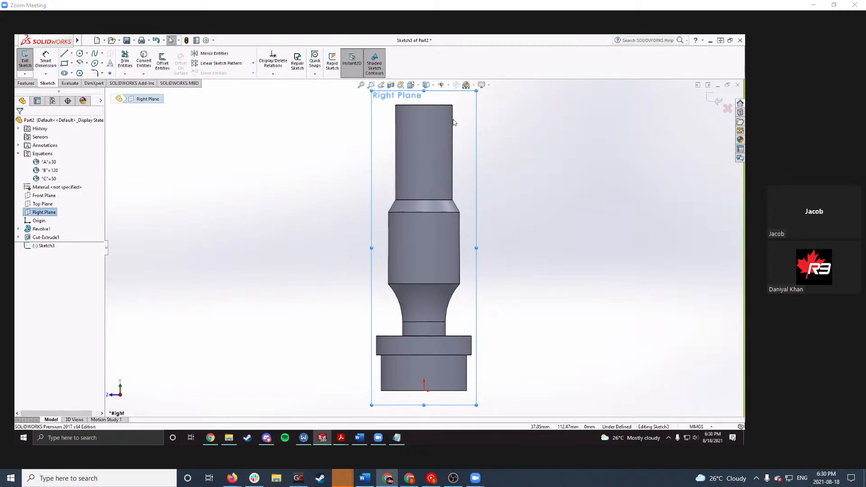
{"action": "left_click", "coordinate": [417, 105]}
{"action": "left_click", "coordinate": [417, 155]}
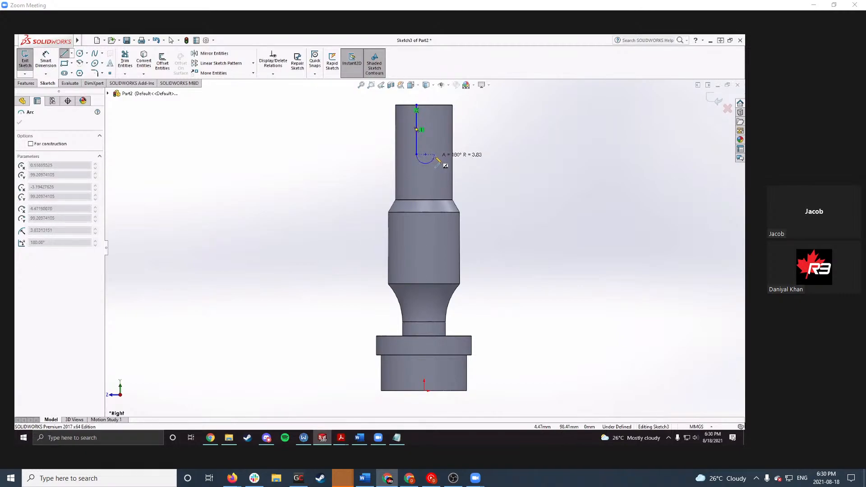
{"action": "left_click", "coordinate": [436, 156]}
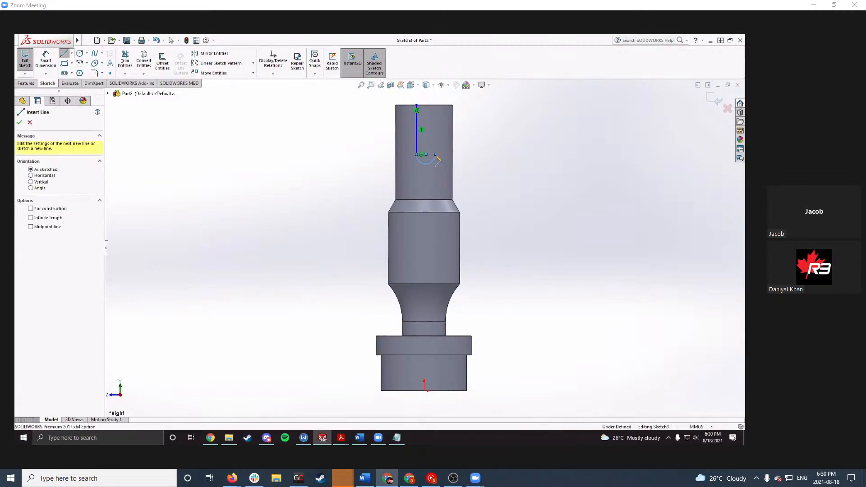
{"action": "left_click", "coordinate": [435, 106]}
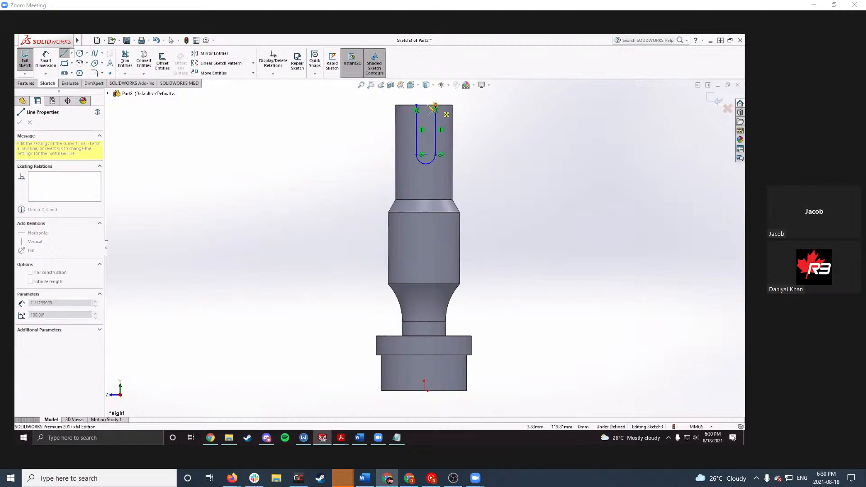
{"action": "key", "text": "Escape"}
{"action": "key", "text": "Escape"}
Step: Close the slot profile with a horizontal line joining the upper endpoints of its two vertical lines
{"action": "scroll", "coordinate": [439, 88], "scroll_direction": "down", "scroll_amount": 2}
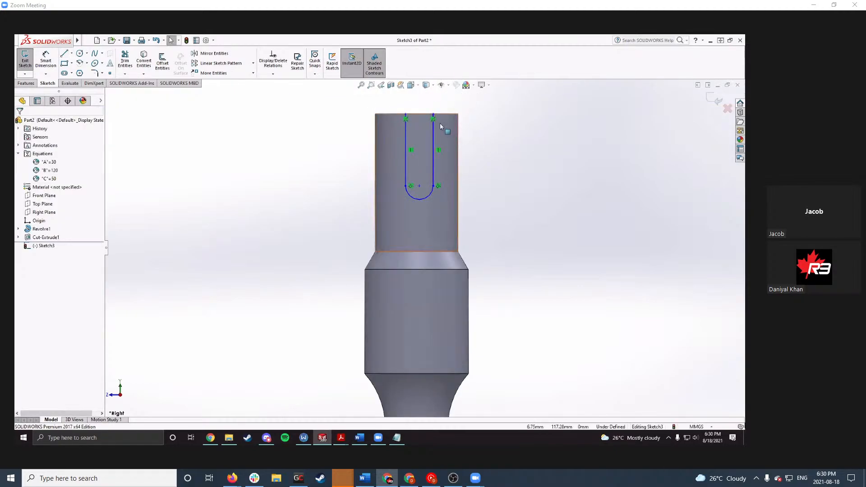
{"action": "mouse_move", "coordinate": [443, 128]}
{"action": "middle_mouse_down"}
{"action": "mouse_move", "coordinate": [434, 141]}
{"action": "mouse_move", "coordinate": [460, 199]}
{"action": "mouse_move", "coordinate": [440, 186]}
{"action": "middle_mouse_up"}
{"action": "middle_click_drag", "start_coordinate": [393, 139], "coordinate": [487, 141]}
{"action": "key", "text": "l"}
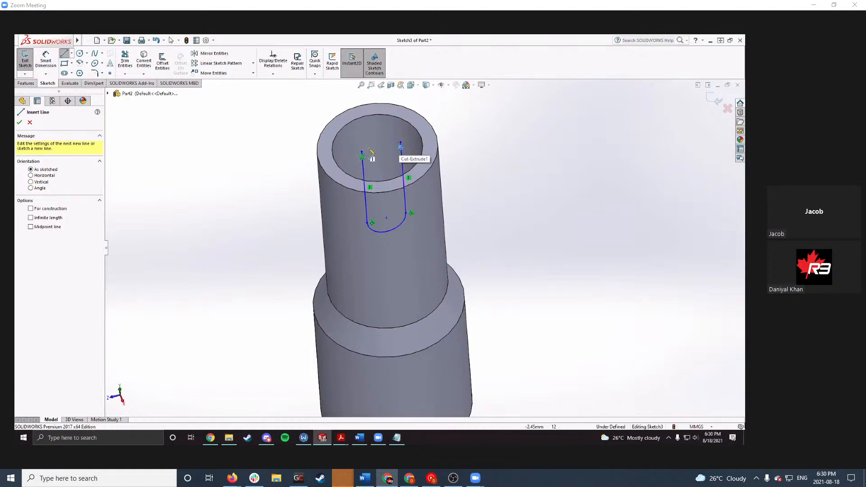
{"action": "left_click", "coordinate": [400, 143]}
{"action": "left_click", "coordinate": [362, 151]}
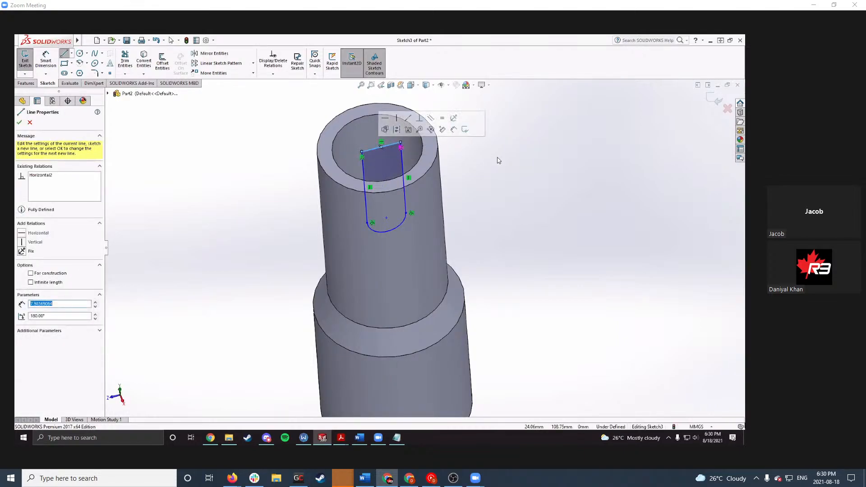
{"action": "key", "text": "Escape"}
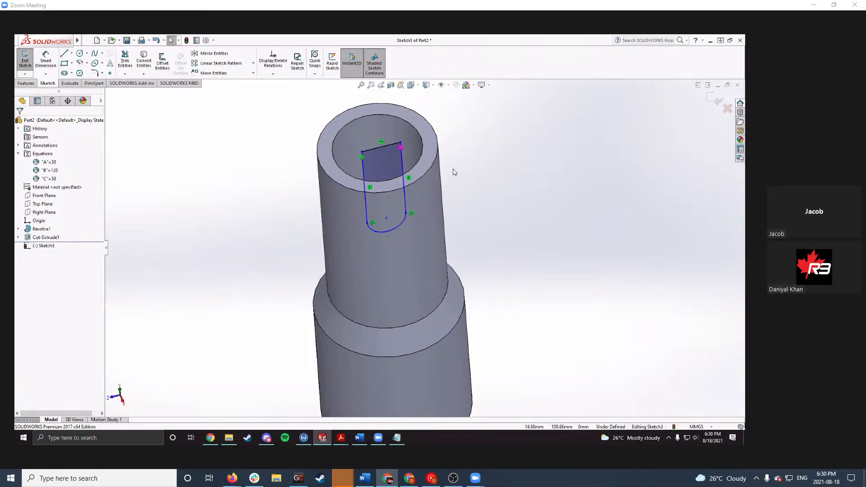
Step: Turn the view square to the Right Plane so the slot sketch is seen face-on
{"action": "left_click", "coordinate": [43, 212]}
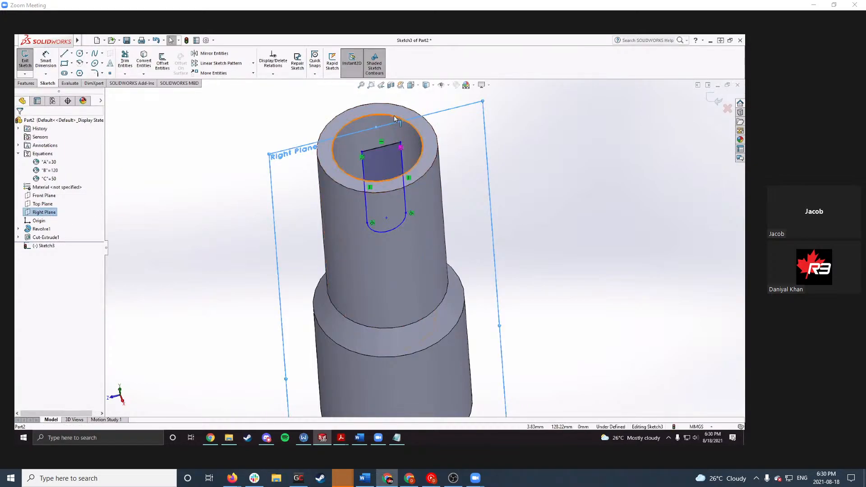
{"action": "left_click", "coordinate": [410, 85]}
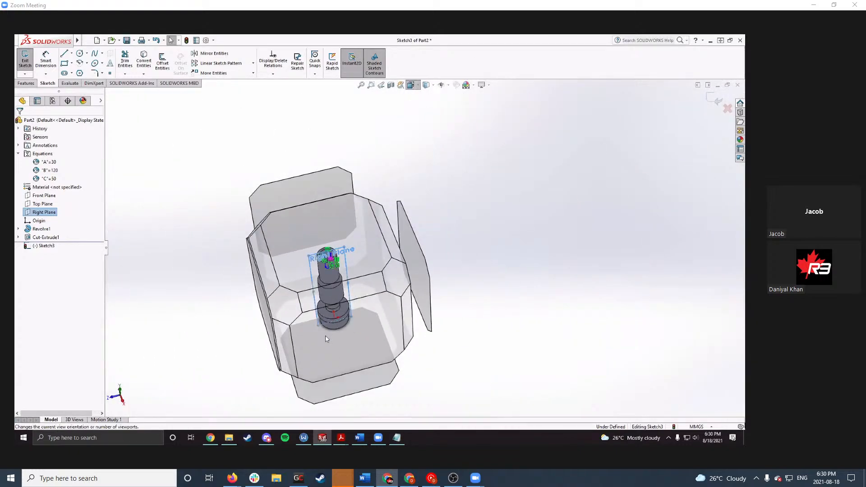
{"action": "left_click", "coordinate": [346, 329]}
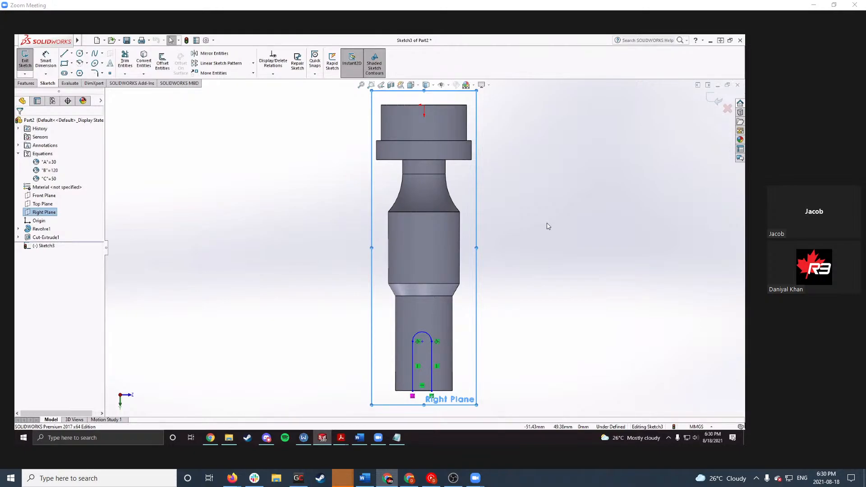
Step: Try panning the view sideways, turning it in 90° increments and rolling it slightly, finishing square to the Right Plane
{"action": "key", "text": "ctrl+Right"}
{"action": "key", "text": "ctrl+Left"}
{"action": "key", "text": "shift+Left"}
{"action": "key", "text": "shift+Right"}
{"action": "key", "text": "alt+Right"}
{"action": "key", "text": "alt+Right"}
{"action": "key", "text": "alt+Left"}
{"action": "key", "text": "alt+Left"}
{"action": "key", "text": "ctrl+Right"}
{"action": "key", "text": "ctrl+Right"}
{"action": "key", "text": "ctrl+Left"}
{"action": "key", "text": "ctrl+Left"}
{"action": "key", "text": "ctrl+Left"}
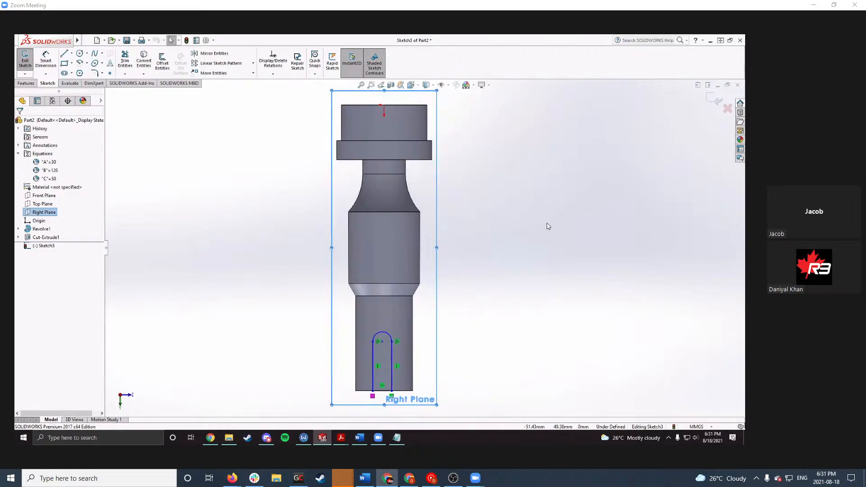
{"action": "key", "text": "ctrl+Right"}
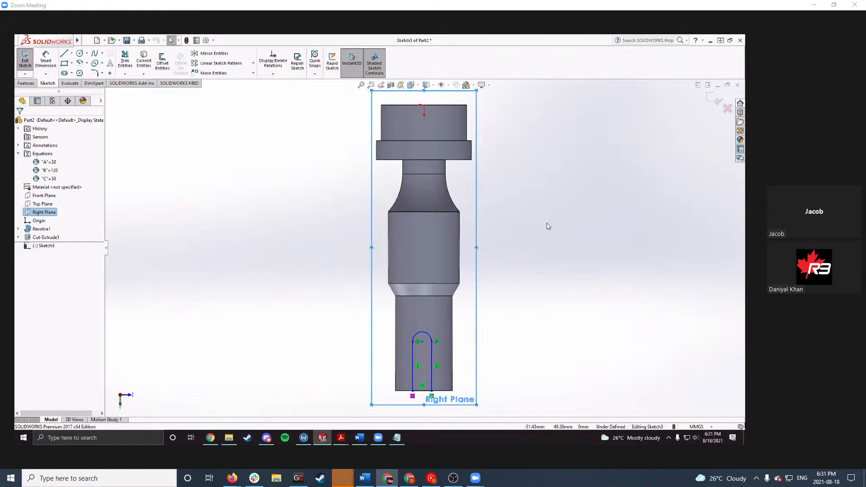
{"action": "key", "text": "shift+Right"}
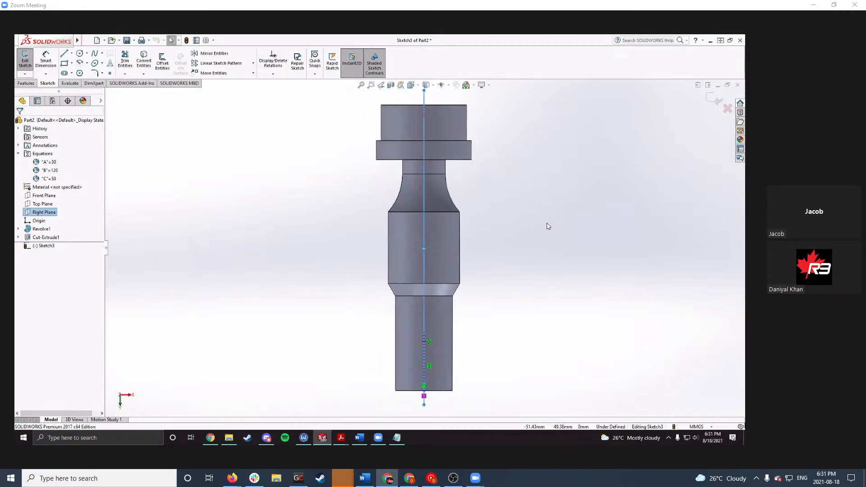
{"action": "key", "text": "shift+Left"}
{"action": "key", "text": "shift+Left"}
{"action": "key", "text": "shift+Right"}
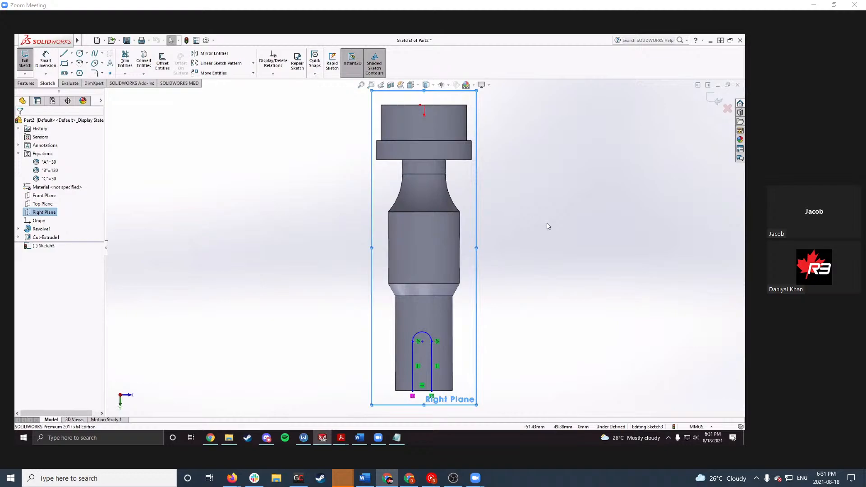
Step: Roll the view 180° in its own plane so the slotted end of the shaft points upward
{"action": "key", "text": "alt+Right"}
{"action": "key", "text": "alt+Right"}
{"action": "key", "text": "alt+Right"}
{"action": "key", "text": "alt+Right"}
{"action": "key", "text": "alt+Right"}
{"action": "key", "text": "alt+Right"}
{"action": "key", "text": "alt+Right"}
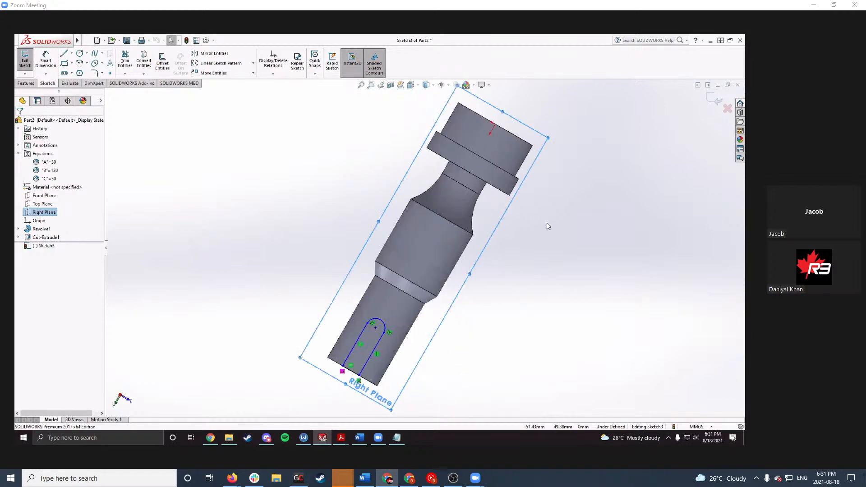
{"action": "key", "text": "alt+Right"}
{"action": "key", "text": "alt+Right"}
{"action": "key", "text": "alt+Right"}
{"action": "key", "text": "alt+Right"}
{"action": "key", "text": "alt+Right"}
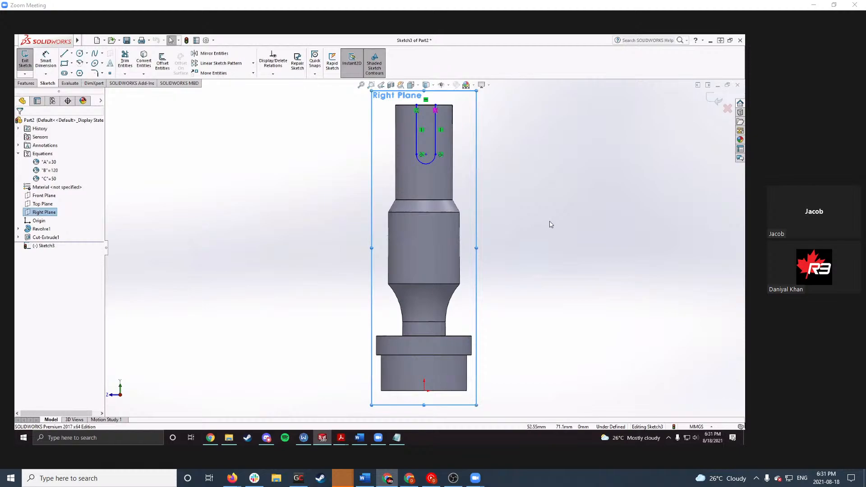
Step: Check the slot width in the PDF drawing and dimension the slot's closing horizontal line at 6 mm
{"action": "scroll", "coordinate": [467, 141], "scroll_direction": "down", "scroll_amount": 2}
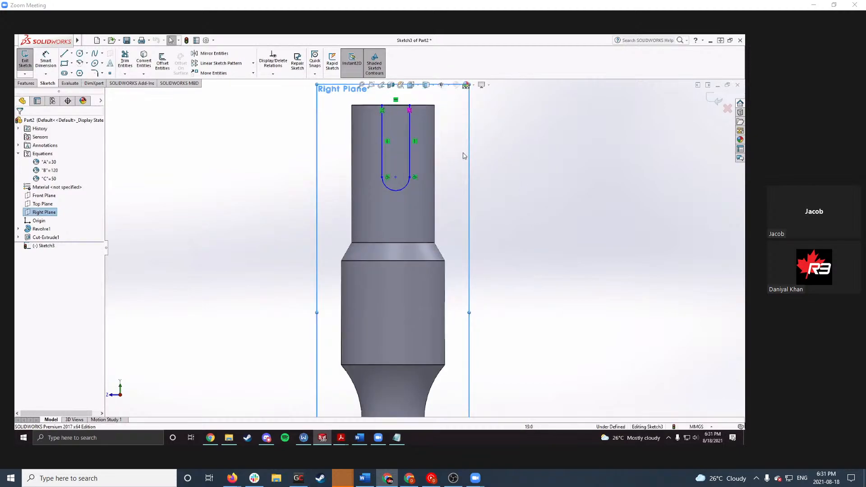
{"action": "left_click", "coordinate": [502, 163]}
{"action": "right_click_drag", "start_coordinate": [501, 163], "coordinate": [501, 117]}
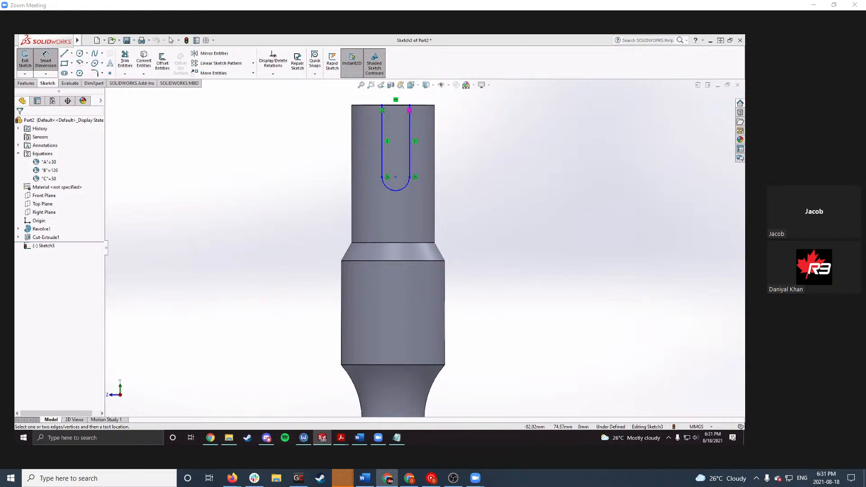
{"action": "key", "text": "alt+Tab"}
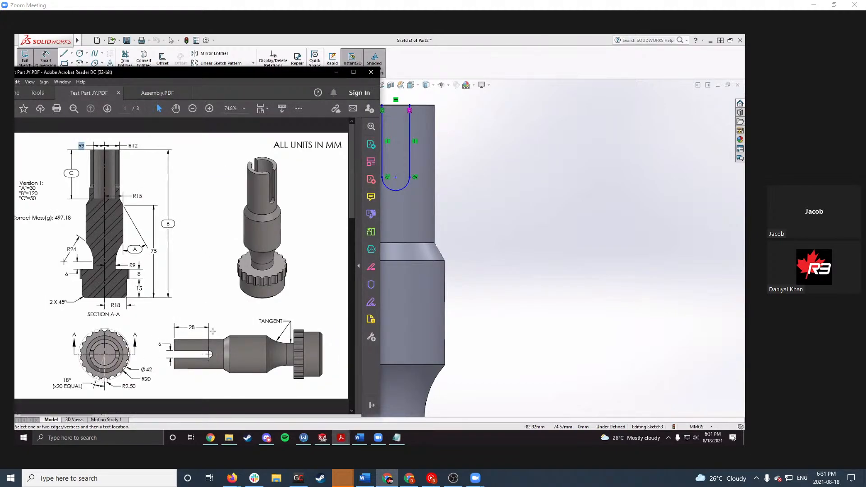
{"action": "left_click", "coordinate": [336, 72]}
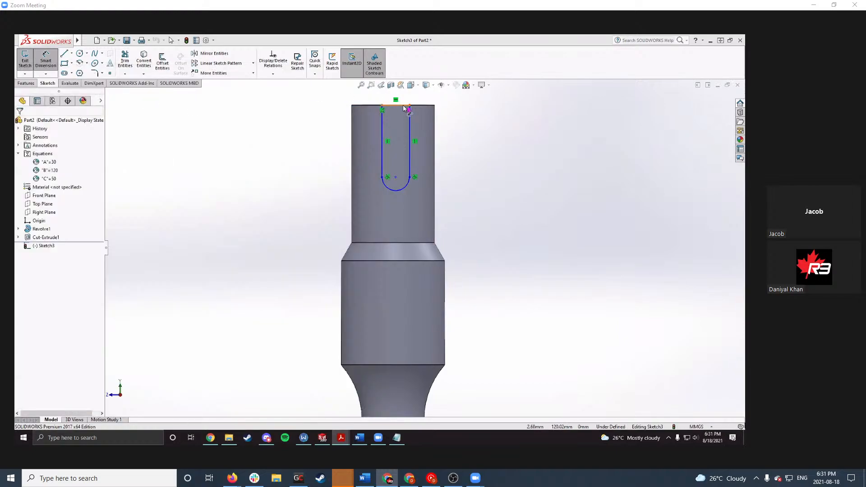
{"action": "left_click", "coordinate": [407, 109]}
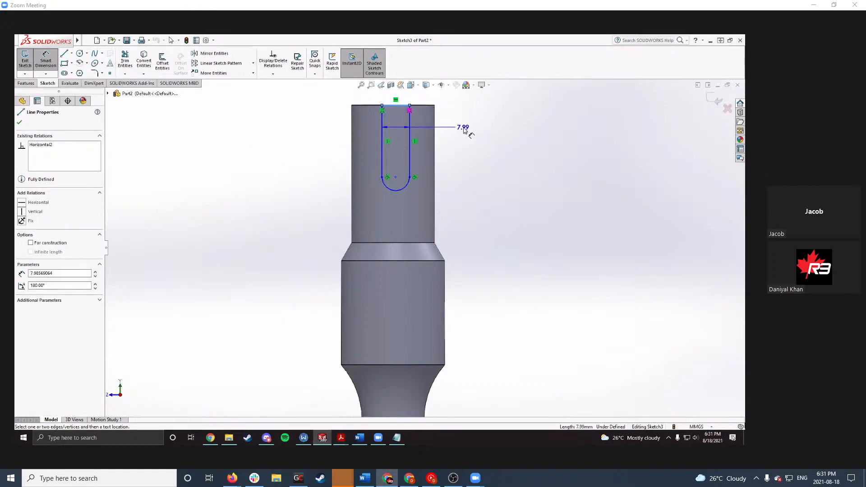
{"action": "left_click", "coordinate": [464, 130]}
{"action": "type", "text": "6.00mm"}
{"action": "key", "text": "Return"}
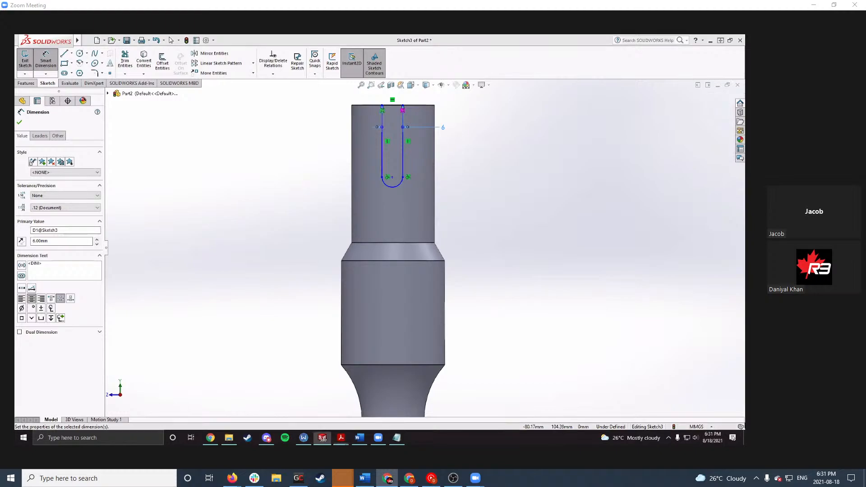
Step: Consult the Test Part JY drawing for the slot's length dimension and return to the slot sketch
{"action": "left_click_drag", "start_coordinate": [15, 90], "coordinate": [291, 109]}
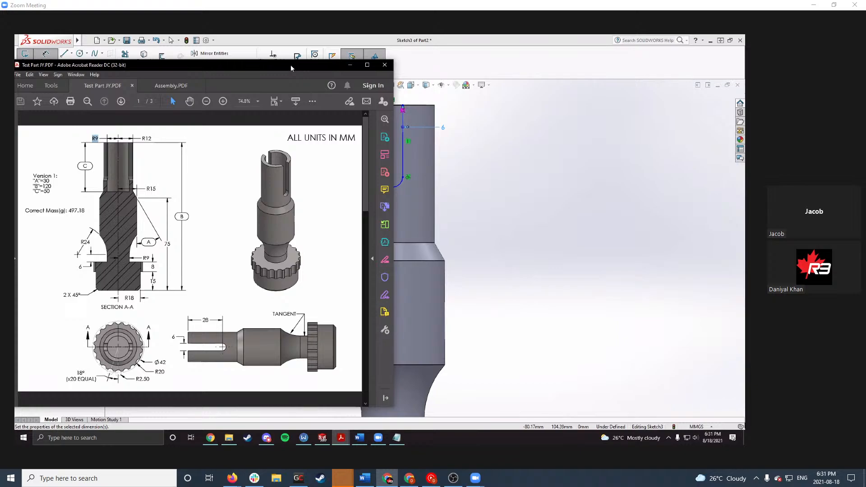
{"action": "left_click", "coordinate": [350, 65]}
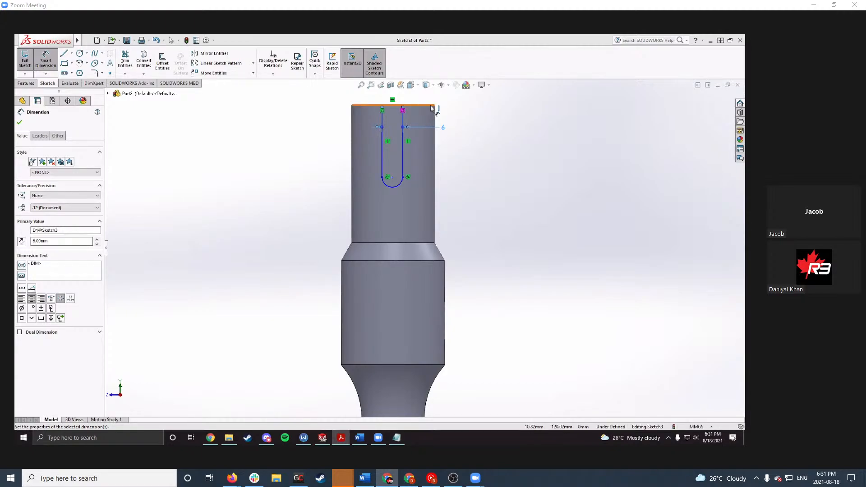
Step: Dimension the distance from the shaft's top circular edge to the slot's arc centre and set it to 28 mm
{"action": "scroll", "coordinate": [416, 110], "scroll_direction": "down", "scroll_amount": 1}
{"action": "middle_click_drag", "start_coordinate": [416, 112], "coordinate": [417, 120]}
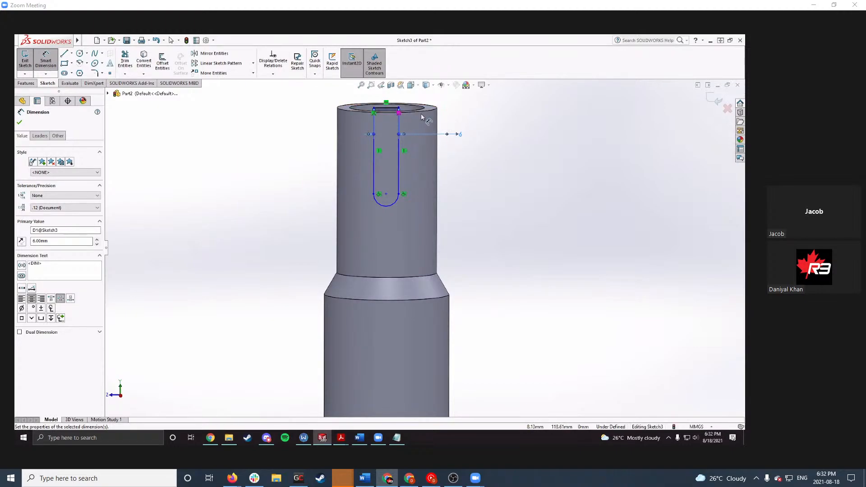
{"action": "scroll", "coordinate": [423, 114], "scroll_direction": "down", "scroll_amount": 1}
{"action": "mouse_move", "coordinate": [419, 119]}
{"action": "middle_mouse_down"}
{"action": "mouse_move", "coordinate": [415, 109]}
{"action": "mouse_move", "coordinate": [422, 123]}
{"action": "mouse_move", "coordinate": [435, 118]}
{"action": "middle_mouse_up"}
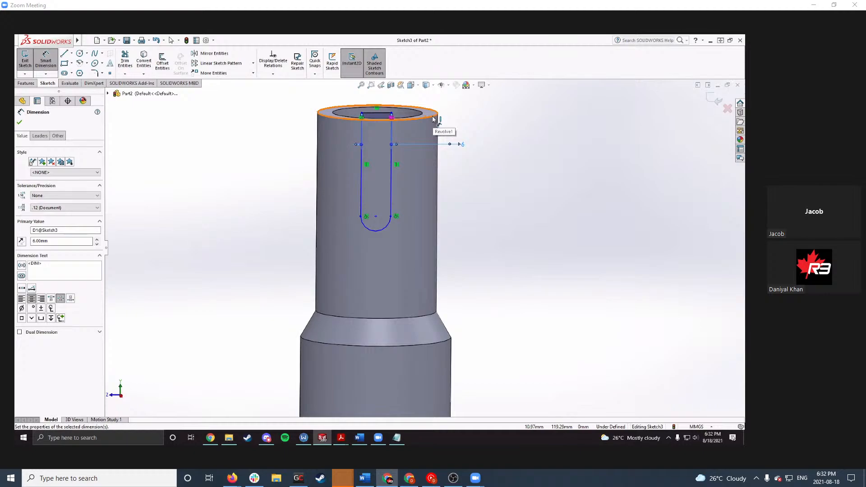
{"action": "left_click", "coordinate": [434, 117]}
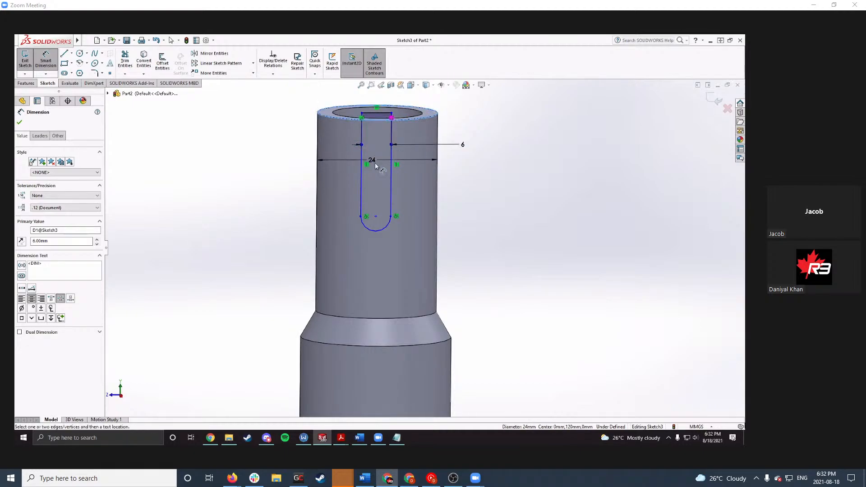
{"action": "mouse_move", "coordinate": [374, 164]}
{"action": "middle_mouse_down"}
{"action": "mouse_move", "coordinate": [370, 173]}
{"action": "mouse_move", "coordinate": [377, 157]}
{"action": "middle_mouse_up"}
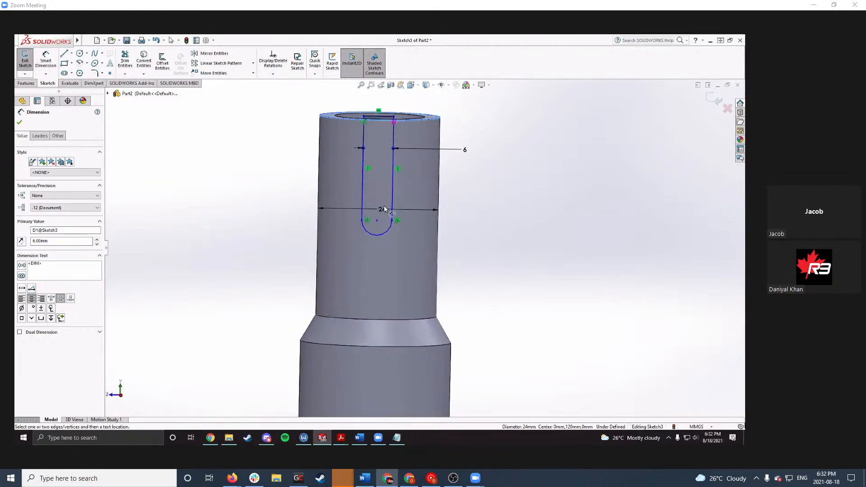
{"action": "left_click", "coordinate": [377, 220]}
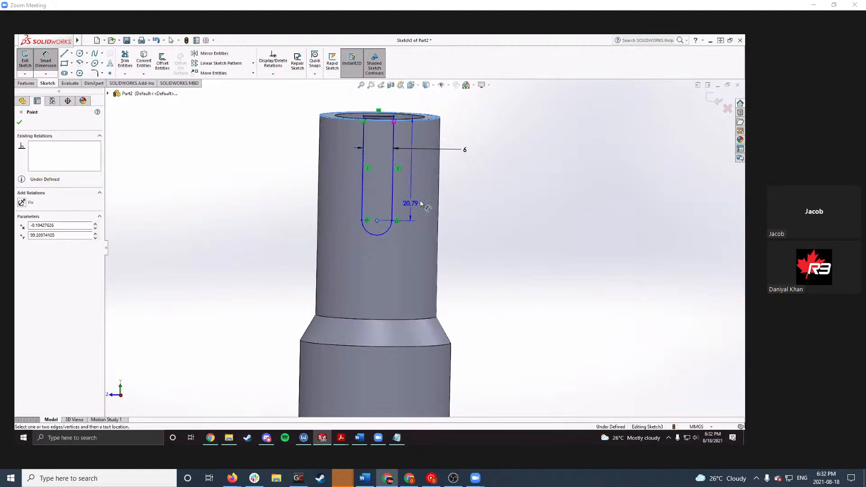
{"action": "left_click", "coordinate": [480, 181]}
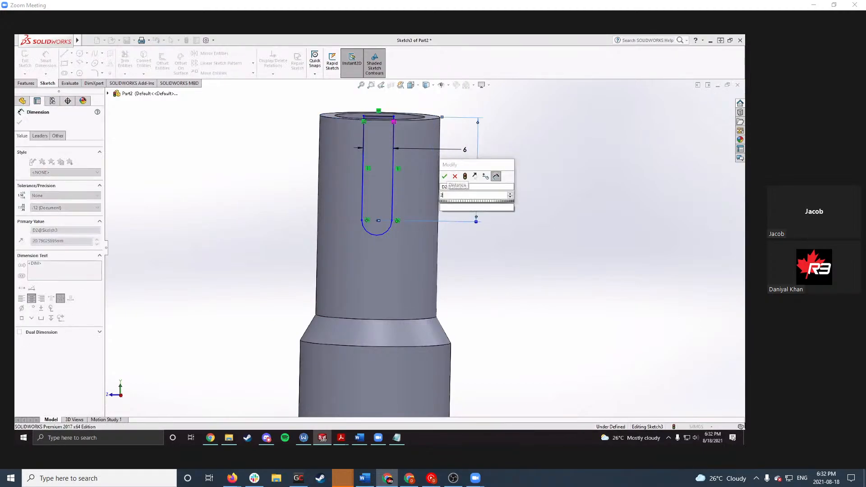
{"action": "type", "text": "28"}
{"action": "key", "text": "Return"}
{"action": "key", "text": "Escape"}
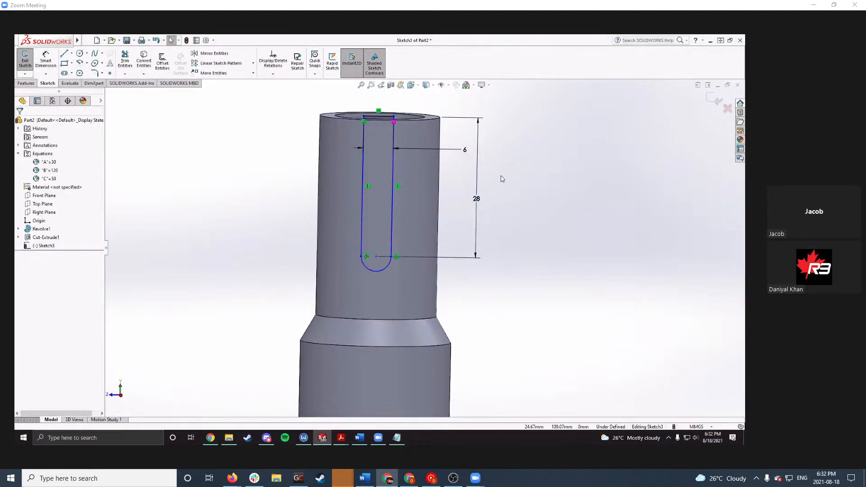
Step: View the sketch plane straight on, and shift the slot profile sideways and back to test its remaining freedom of movement
{"action": "key", "text": "ctrl+8"}
{"action": "scroll", "coordinate": [445, 127], "scroll_direction": "down", "scroll_amount": 4}
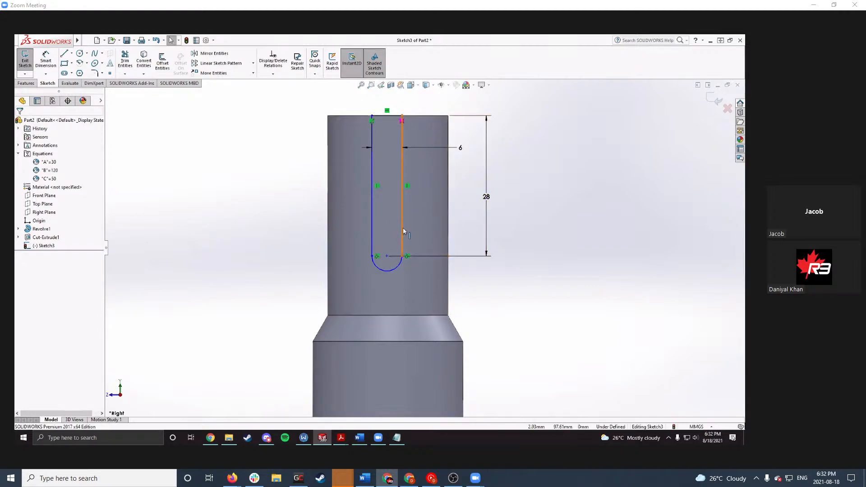
{"action": "mouse_move", "coordinate": [402, 228]}
{"action": "left_mouse_down"}
{"action": "mouse_move", "coordinate": [339, 233]}
{"action": "mouse_move", "coordinate": [462, 223]}
{"action": "mouse_move", "coordinate": [408, 230]}
{"action": "mouse_move", "coordinate": [408, 181]}
{"action": "mouse_move", "coordinate": [407, 250]}
{"action": "mouse_move", "coordinate": [385, 226]}
{"action": "mouse_move", "coordinate": [407, 215]}
{"action": "left_mouse_up"}
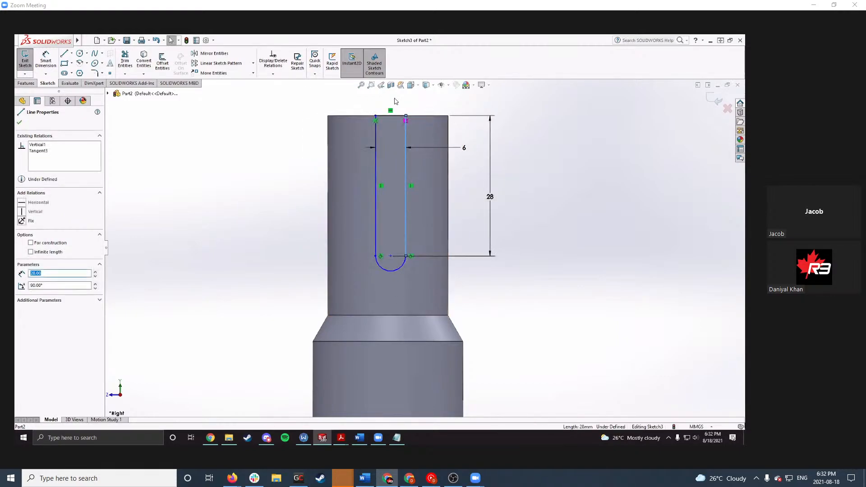
{"action": "key", "text": "Escape"}
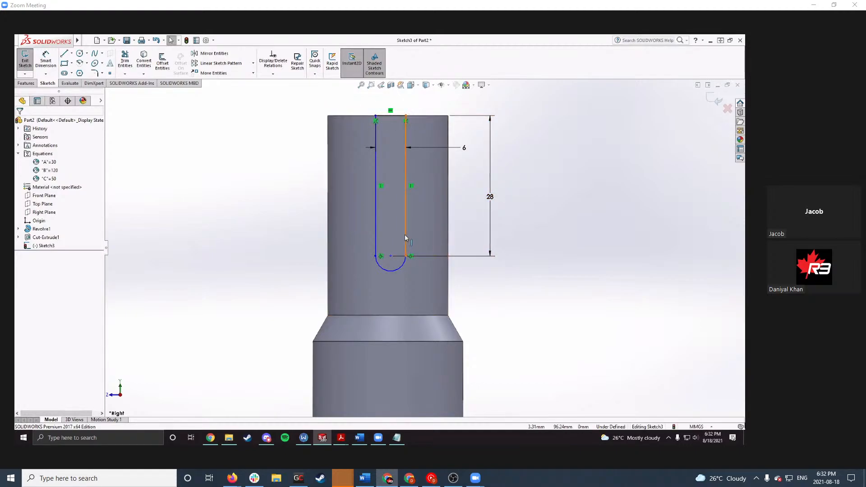
{"action": "mouse_move", "coordinate": [406, 238]}
{"action": "left_mouse_down"}
{"action": "mouse_move", "coordinate": [387, 235]}
{"action": "mouse_move", "coordinate": [402, 235]}
{"action": "left_mouse_up"}
{"action": "left_click", "coordinate": [487, 227]}
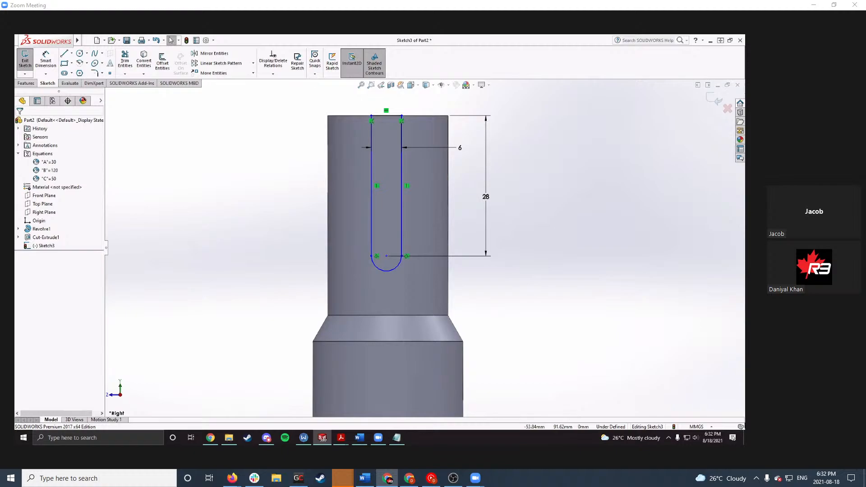
Step: Consult the slot view in the Test Part JY drawing in Acrobat Reader, and in SolidWorks make the slot's arc centre vertical with the origin
{"action": "key", "text": "alt+Tab"}
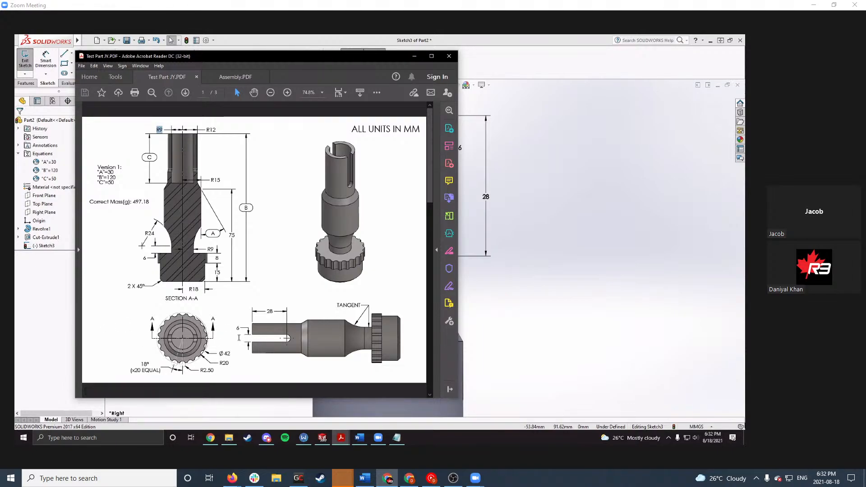
{"action": "left_click", "coordinate": [414, 56]}
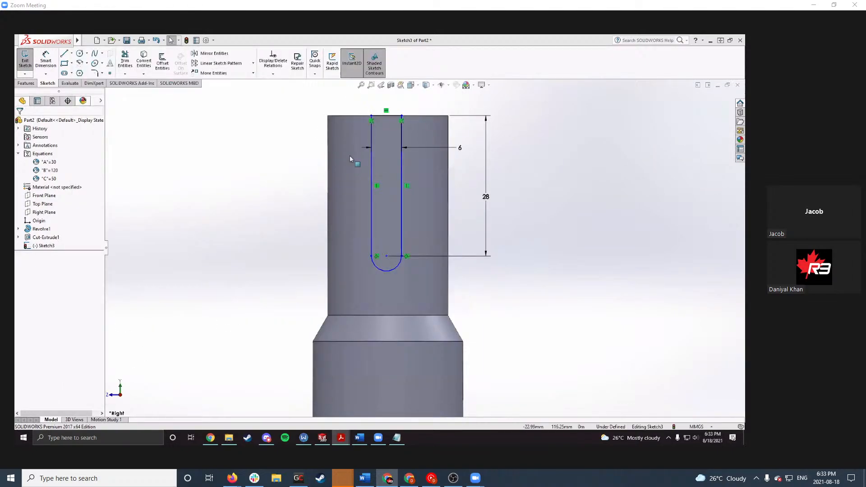
{"action": "left_click", "coordinate": [386, 256]}
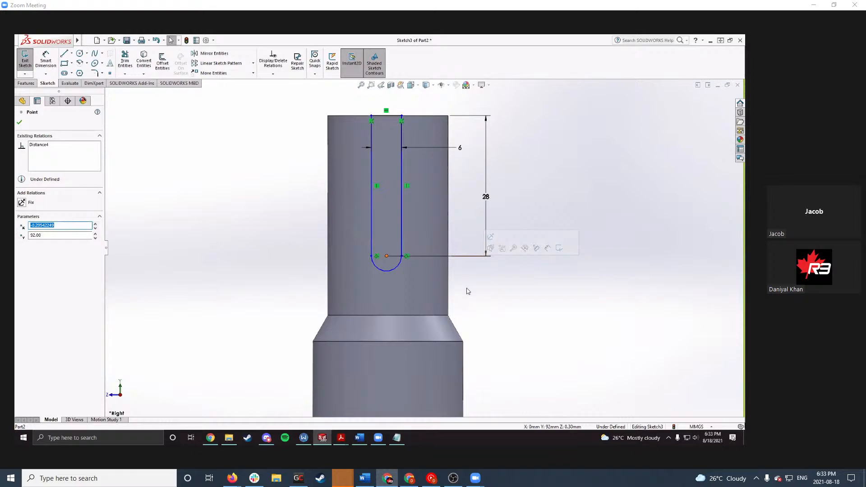
{"action": "scroll", "coordinate": [467, 291], "scroll_direction": "up", "scroll_amount": 5}
{"action": "scroll", "coordinate": [384, 351], "scroll_direction": "down", "scroll_amount": 3}
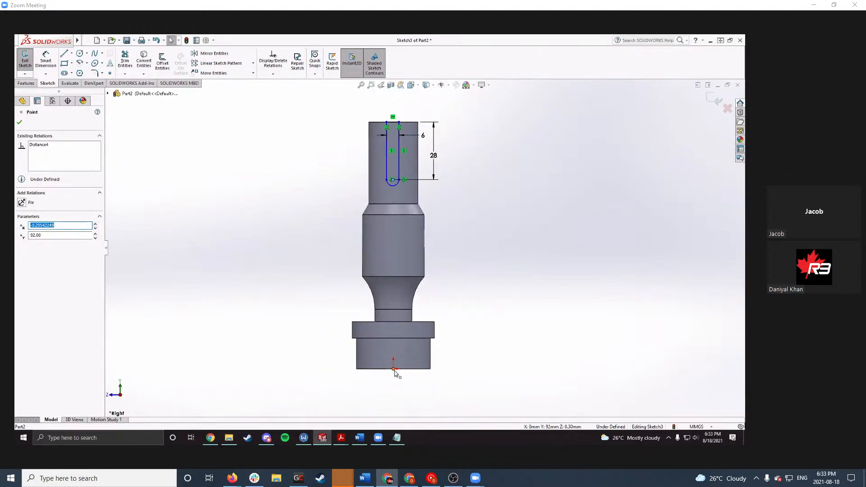
{"action": "left_click", "coordinate": [393, 369], "text": "ctrl"}
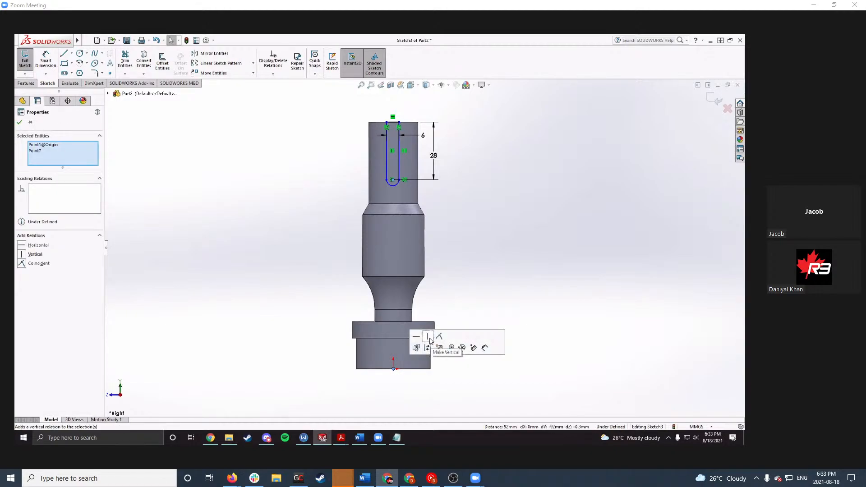
{"action": "left_click", "coordinate": [428, 337]}
{"action": "left_click", "coordinate": [532, 329]}
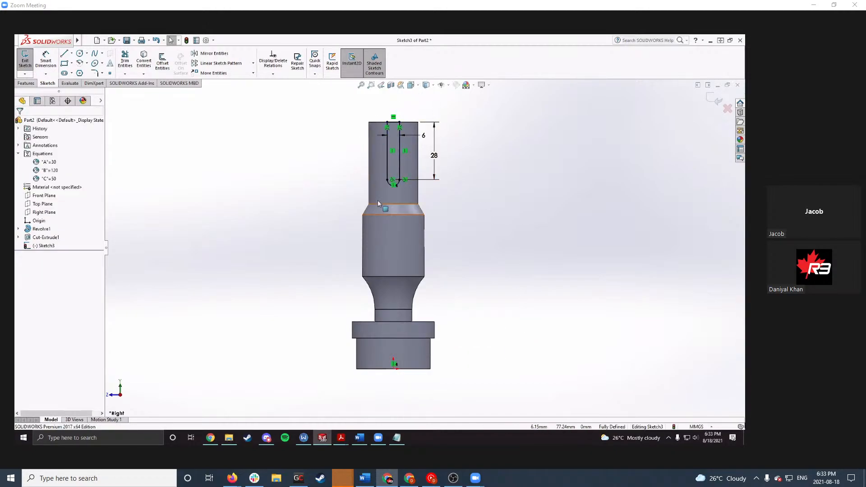
{"action": "scroll", "coordinate": [393, 144], "scroll_direction": "up", "scroll_amount": 4}
{"action": "scroll", "coordinate": [429, 239], "scroll_direction": "up", "scroll_amount": 3}
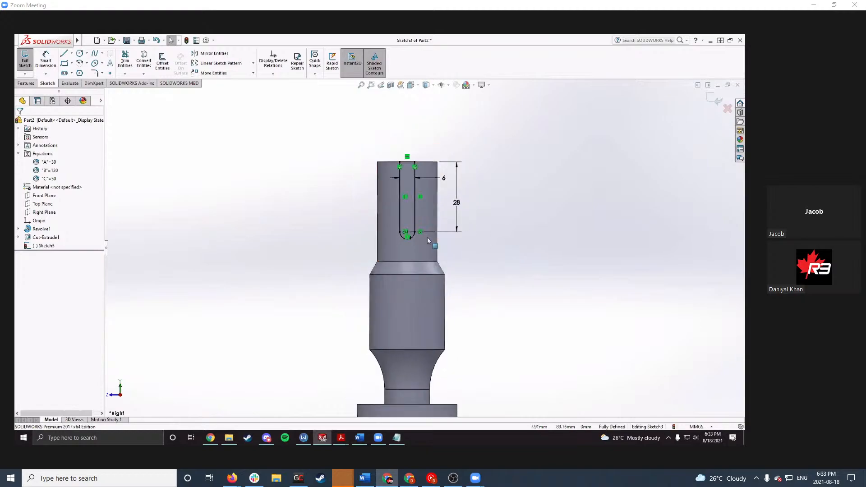
Step: Undo the vertical relation between the slot's arc centre and the origin, and clear the selection
{"action": "key", "text": "ctrl+z"}
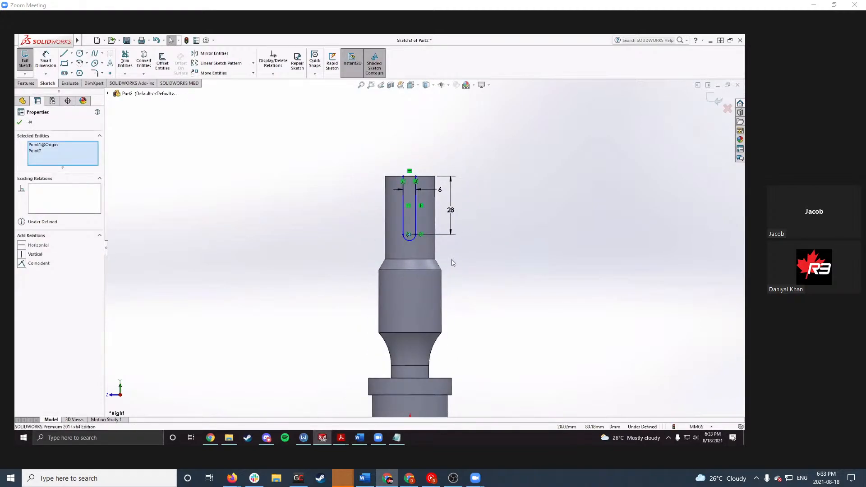
{"action": "scroll", "coordinate": [453, 262], "scroll_direction": "up", "scroll_amount": 1}
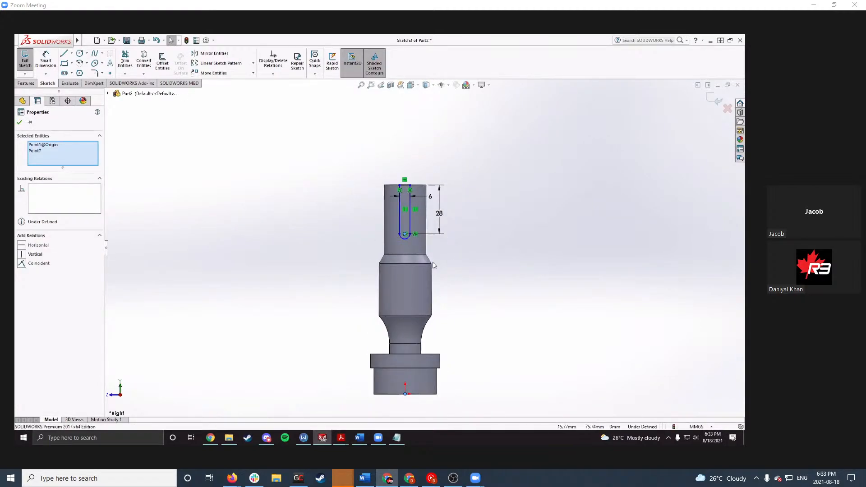
{"action": "scroll", "coordinate": [458, 293], "scroll_direction": "down", "scroll_amount": 2}
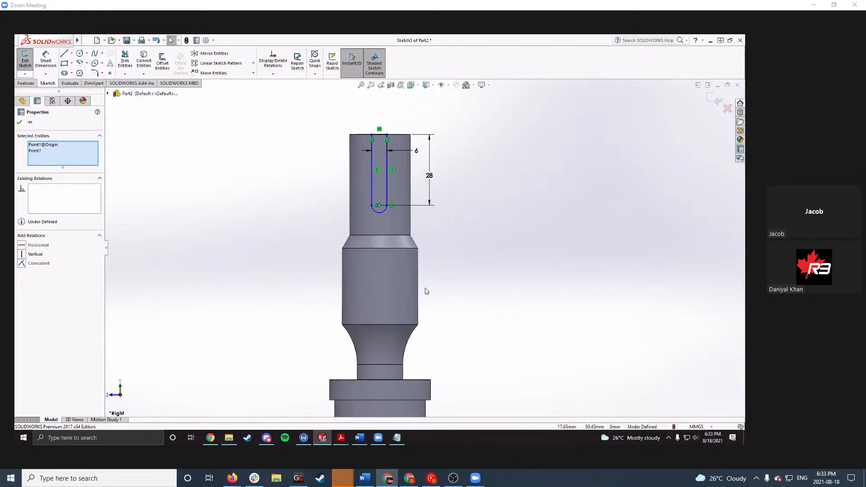
{"action": "left_click", "coordinate": [427, 291]}
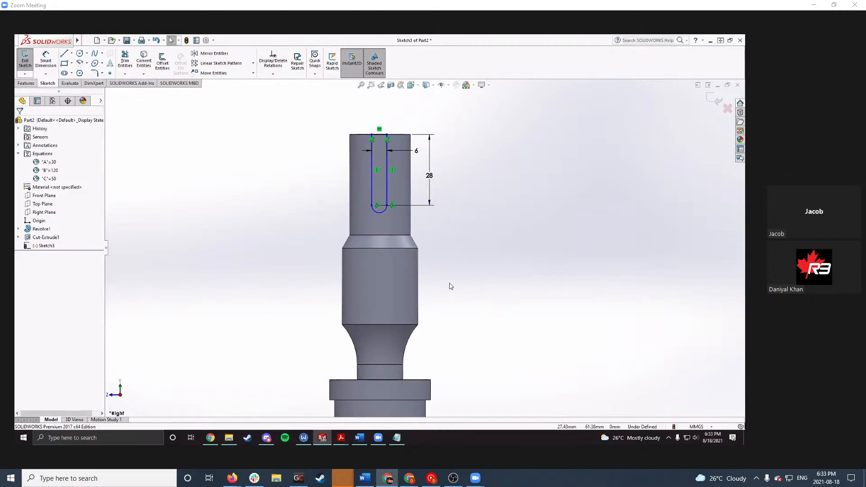
Step: Sketch a construction line from the slot's arc centre down to the origin at the base of the part
{"action": "scroll", "coordinate": [450, 286], "scroll_direction": "up", "scroll_amount": 2}
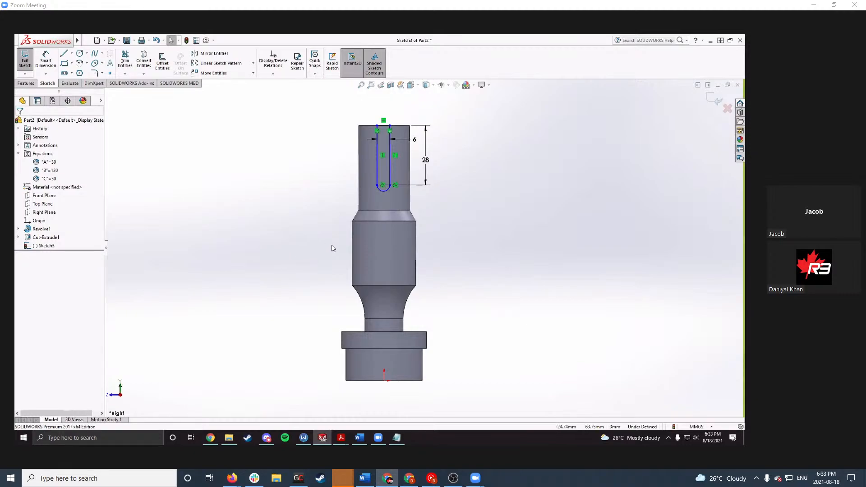
{"action": "right_click_drag", "start_coordinate": [333, 248], "coordinate": [280, 244]}
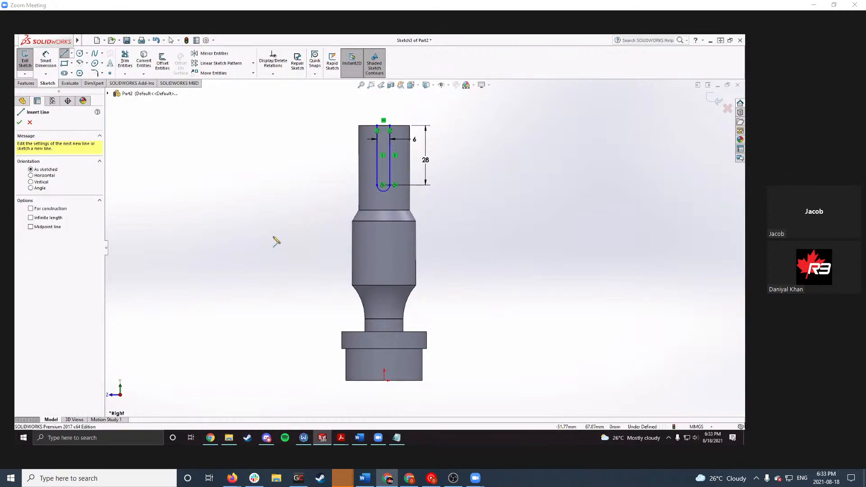
{"action": "left_click", "coordinate": [31, 209]}
{"action": "left_click", "coordinate": [383, 185]}
{"action": "scroll", "coordinate": [383, 185], "scroll_direction": "down", "scroll_amount": 6}
{"action": "left_click", "coordinate": [408, 205]}
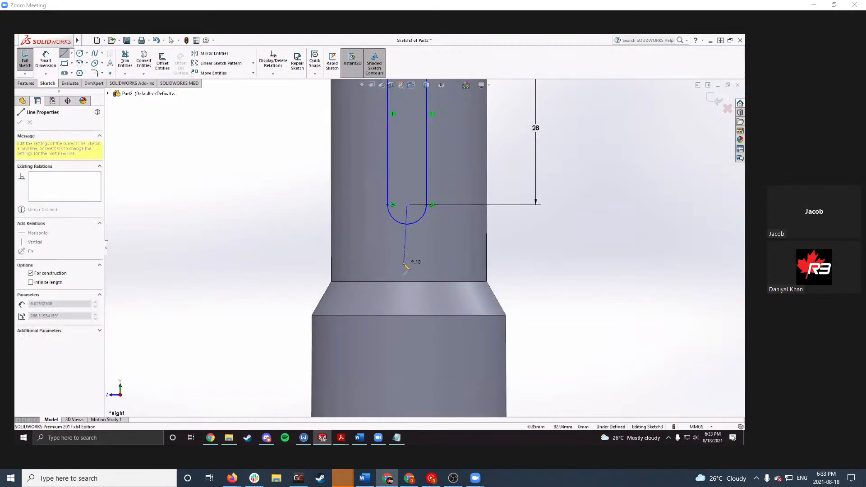
{"action": "scroll", "coordinate": [406, 269], "scroll_direction": "up", "scroll_amount": 8}
{"action": "scroll", "coordinate": [417, 334], "scroll_direction": "up", "scroll_amount": 1}
{"action": "left_click", "coordinate": [421, 356]}
{"action": "key", "text": "Escape"}
{"action": "key", "text": "Escape"}
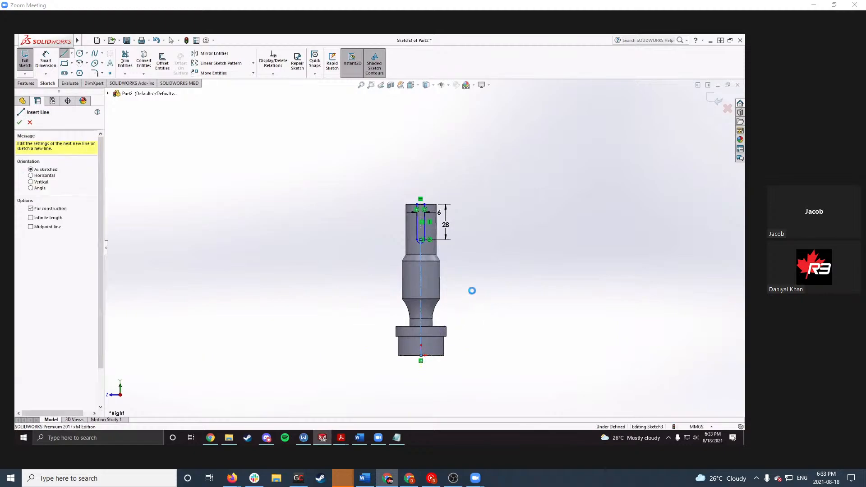
Step: Add a vertical relation to the construction line so that the slot is centred on the shaft axis
{"action": "left_click", "coordinate": [421, 310]}
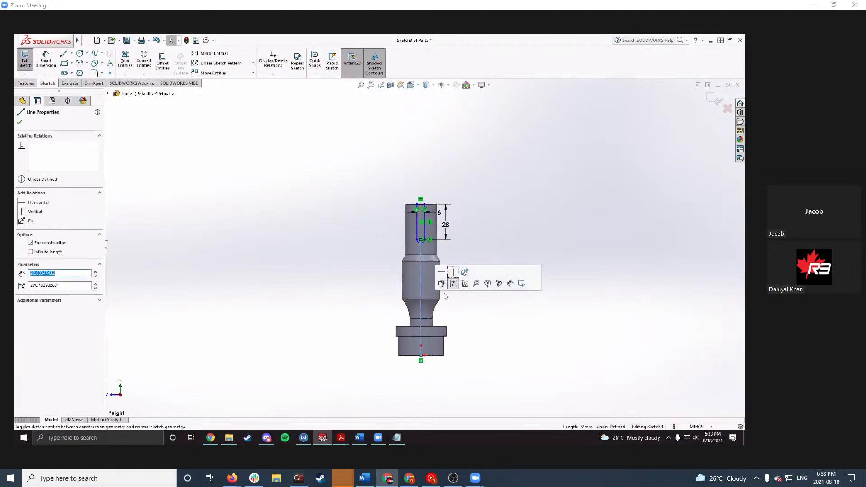
{"action": "left_click", "coordinate": [454, 273]}
{"action": "scroll", "coordinate": [455, 237], "scroll_direction": "down", "scroll_amount": 4}
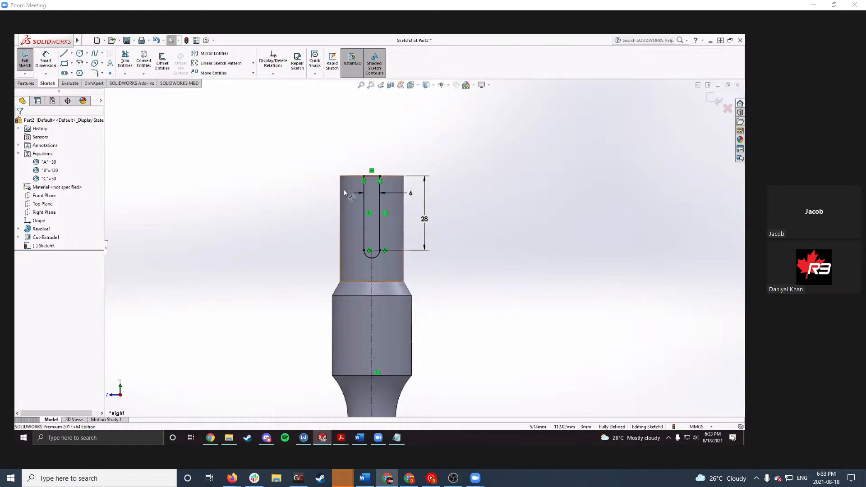
Step: Set up an extruded cut from the slot sketch with the Through All end condition
{"action": "left_click", "coordinate": [26, 83]}
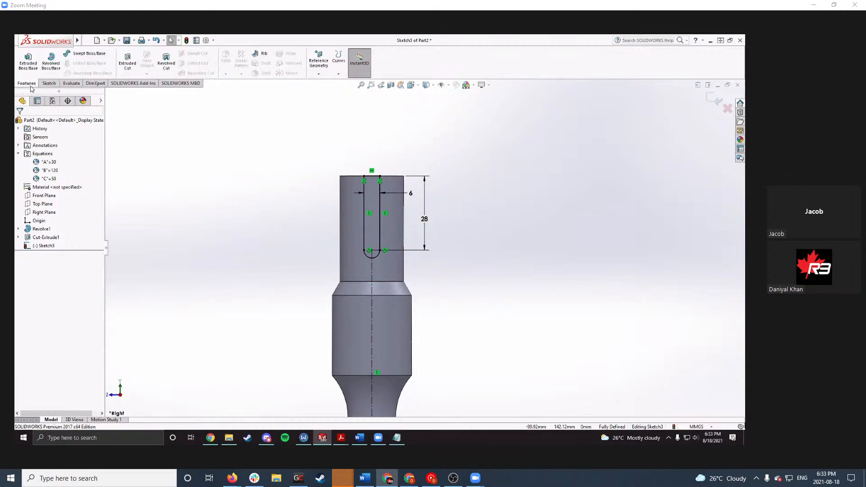
{"action": "left_click", "coordinate": [127, 61]}
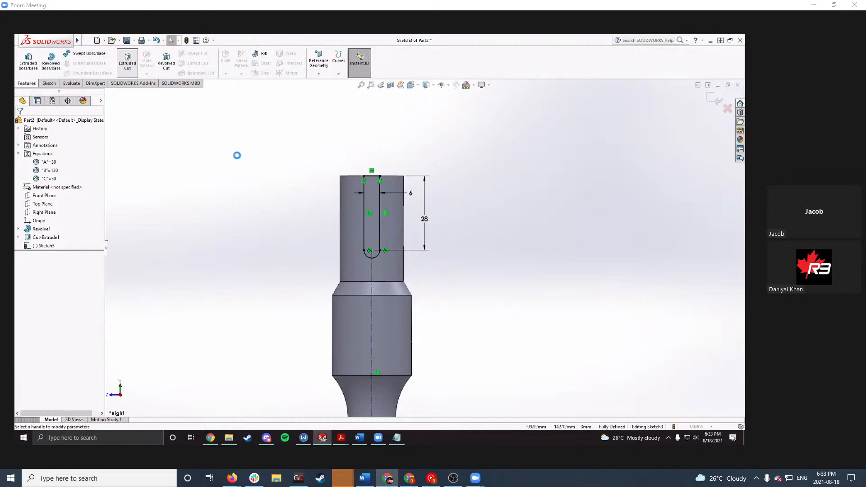
{"action": "scroll", "coordinate": [322, 212], "scroll_direction": "down", "scroll_amount": 3}
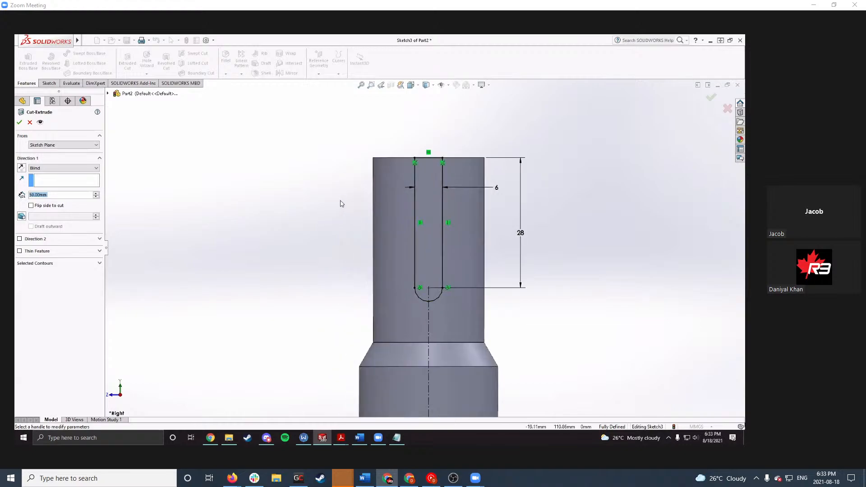
{"action": "middle_click_drag", "start_coordinate": [342, 204], "coordinate": [377, 243]}
{"action": "scroll", "coordinate": [377, 243], "scroll_direction": "up", "scroll_amount": 2}
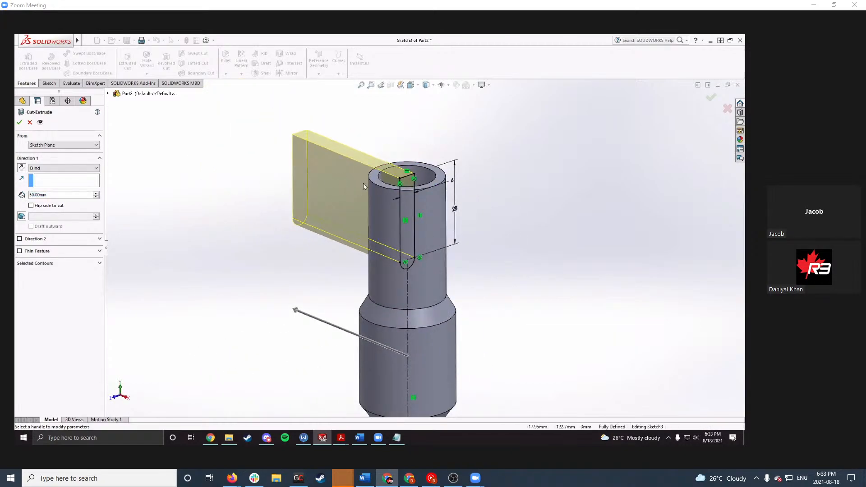
{"action": "mouse_move", "coordinate": [301, 192]}
{"action": "middle_mouse_down"}
{"action": "mouse_move", "coordinate": [296, 174]}
{"action": "mouse_move", "coordinate": [283, 169]}
{"action": "mouse_move", "coordinate": [298, 307]}
{"action": "mouse_move", "coordinate": [291, 288]}
{"action": "middle_mouse_up"}
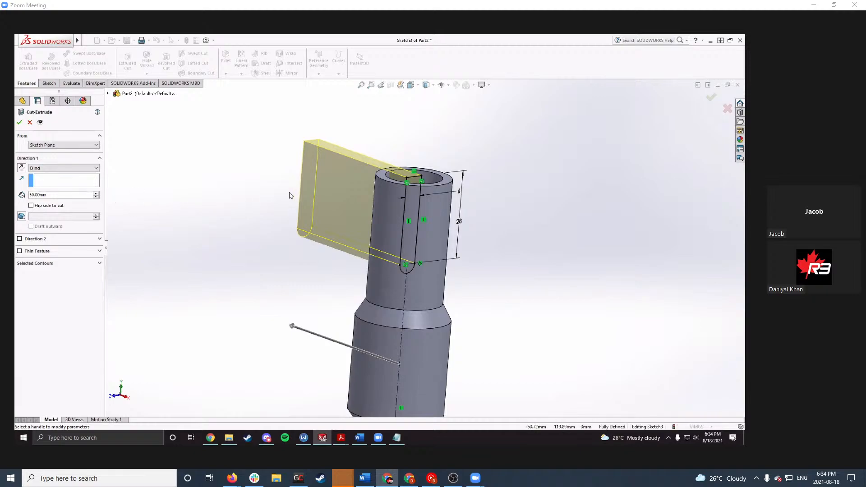
{"action": "mouse_move", "coordinate": [291, 197]}
{"action": "middle_mouse_down"}
{"action": "mouse_move", "coordinate": [288, 210]}
{"action": "mouse_move", "coordinate": [307, 198]}
{"action": "middle_mouse_up"}
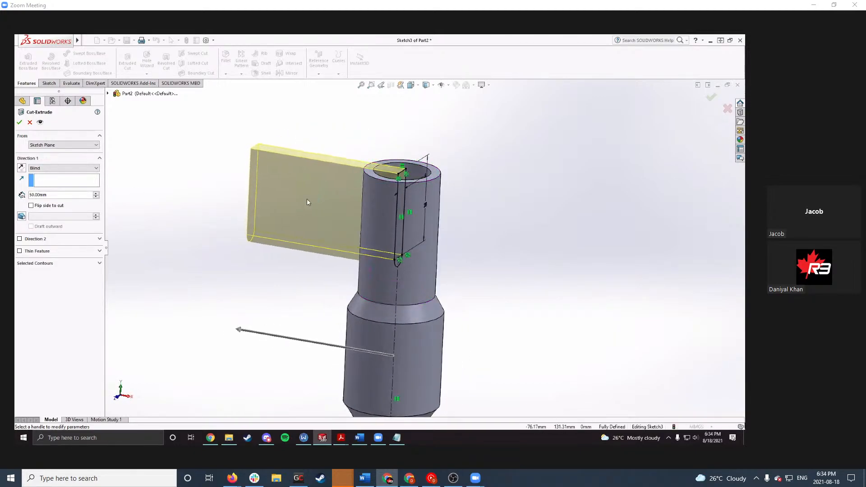
{"action": "left_click", "coordinate": [79, 168]}
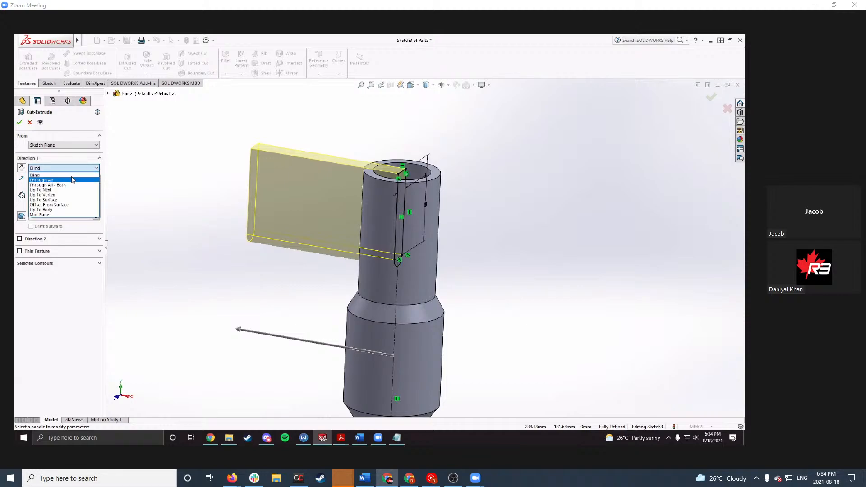
{"action": "left_click", "coordinate": [77, 176]}
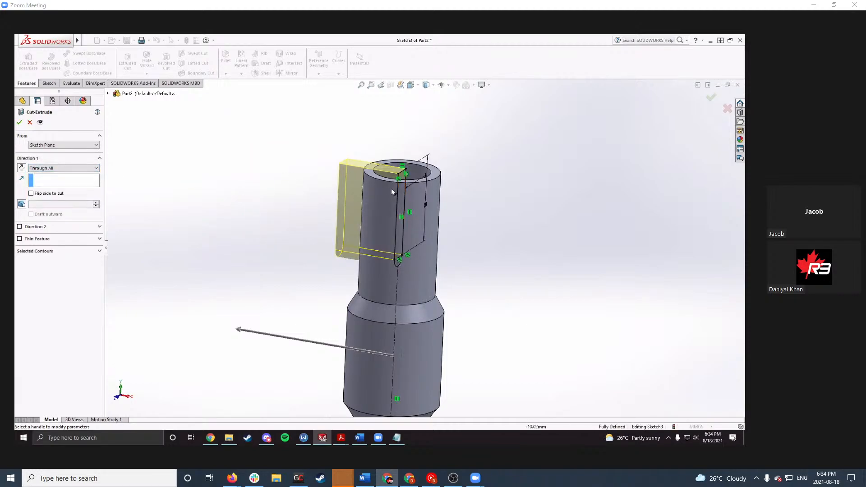
Step: Change the slot cut to Blind with a depth of 5 mm and flip the side to cut
{"action": "left_click", "coordinate": [94, 169]}
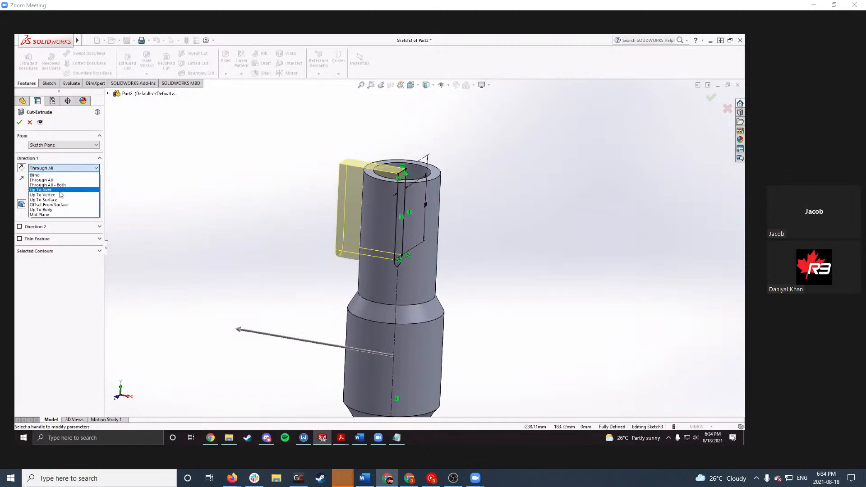
{"action": "left_click", "coordinate": [55, 174]}
{"action": "type", "text": "5"}
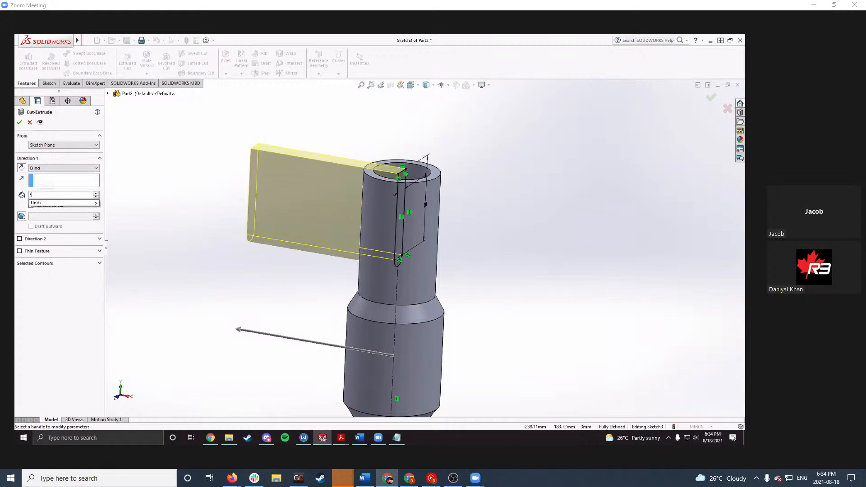
{"action": "key", "text": "Return"}
{"action": "left_click", "coordinate": [98, 206]}
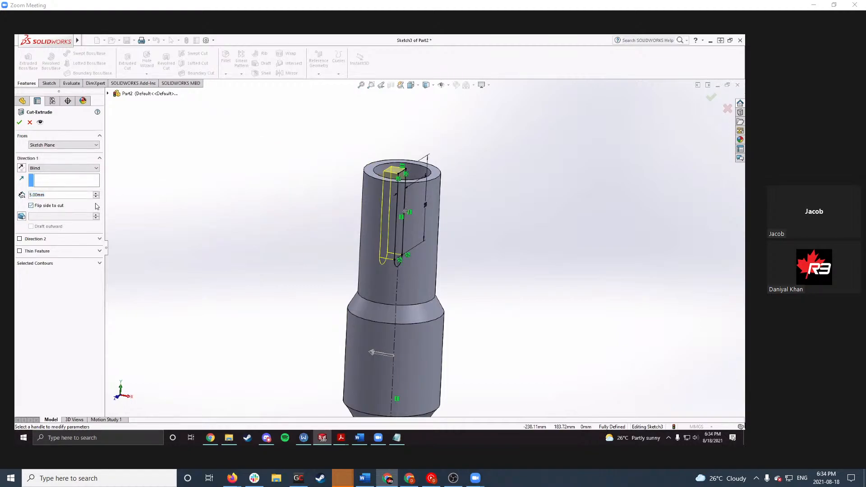
{"action": "scroll", "coordinate": [365, 156], "scroll_direction": "down", "scroll_amount": 4}
{"action": "mouse_move", "coordinate": [375, 193]}
{"action": "middle_mouse_down"}
{"action": "mouse_move", "coordinate": [381, 303]}
{"action": "mouse_move", "coordinate": [395, 301]}
{"action": "mouse_move", "coordinate": [389, 207]}
{"action": "middle_mouse_up"}
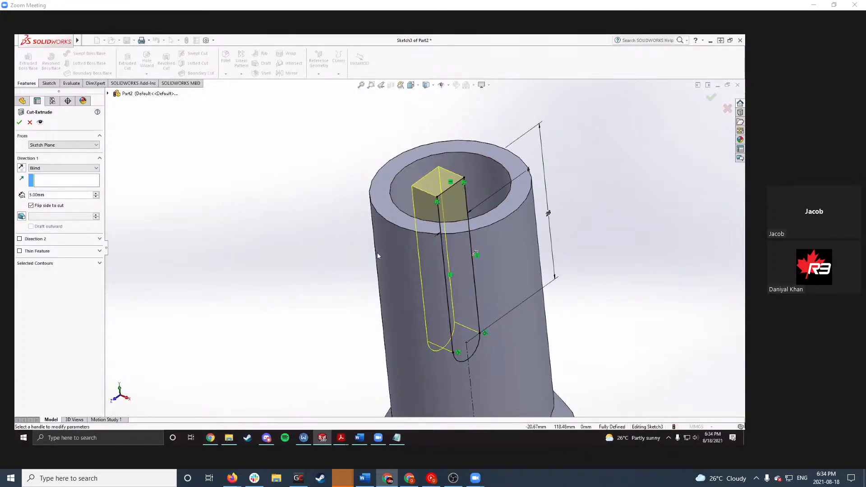
{"action": "scroll", "coordinate": [409, 245], "scroll_direction": "up", "scroll_amount": 2}
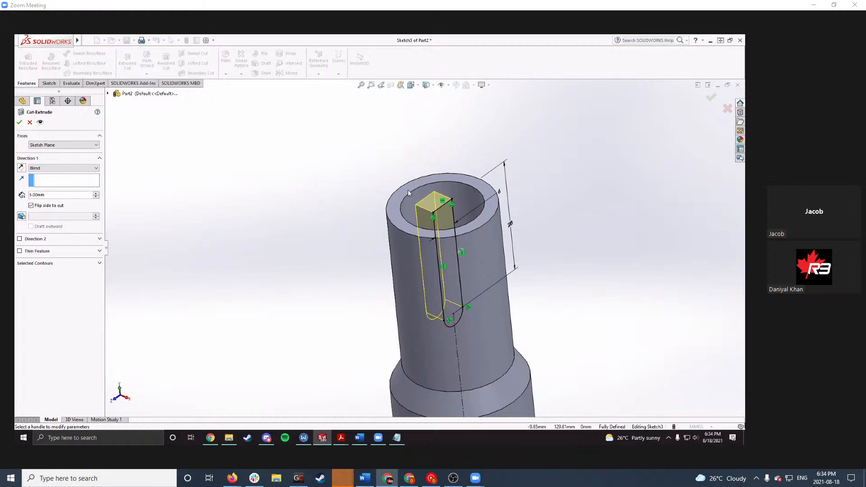
Step: Switch the slot cut's end condition from Blind to Through All and check its preview at the hollow end
{"action": "left_click", "coordinate": [47, 173]}
{"action": "left_click", "coordinate": [41, 179]}
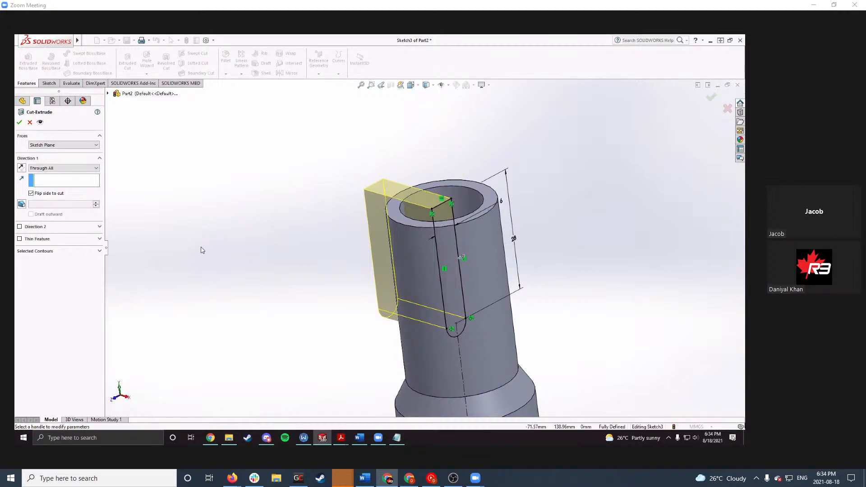
{"action": "scroll", "coordinate": [332, 296], "scroll_direction": "up", "scroll_amount": 2}
{"action": "middle_click_drag", "start_coordinate": [387, 293], "coordinate": [408, 281]}
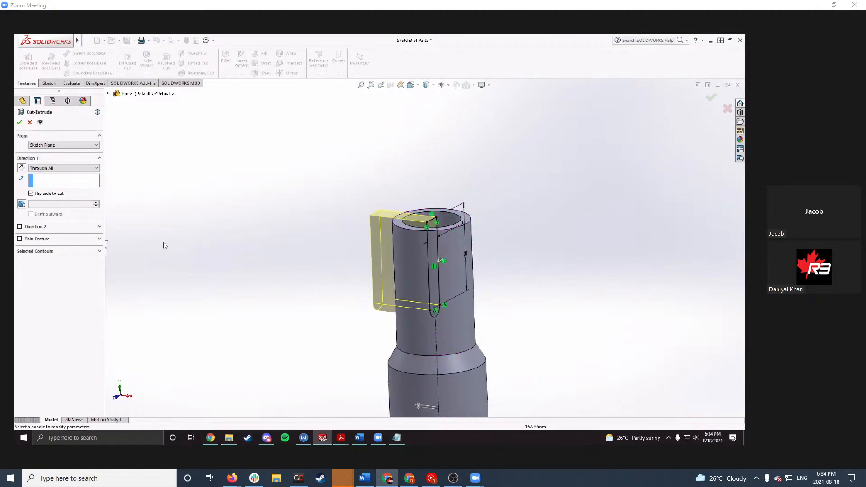
{"action": "middle_click_drag", "start_coordinate": [412, 226], "coordinate": [418, 256]}
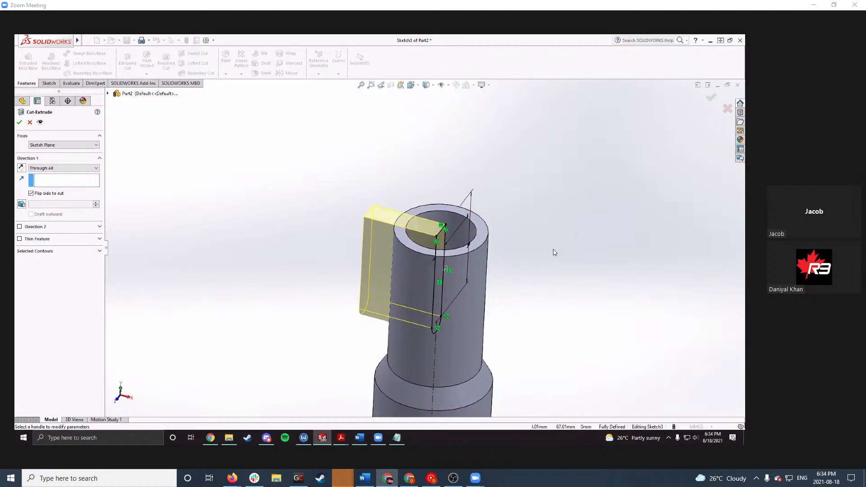
Step: Try to cut the slot with Through All - Both and the side to cut flipped, cancelling the choice of bodies to keep
{"action": "left_click", "coordinate": [66, 168]}
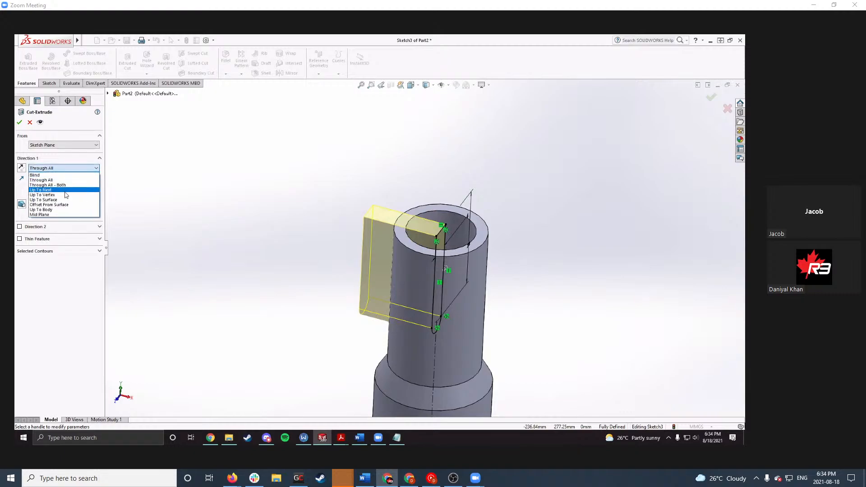
{"action": "left_click", "coordinate": [66, 185]}
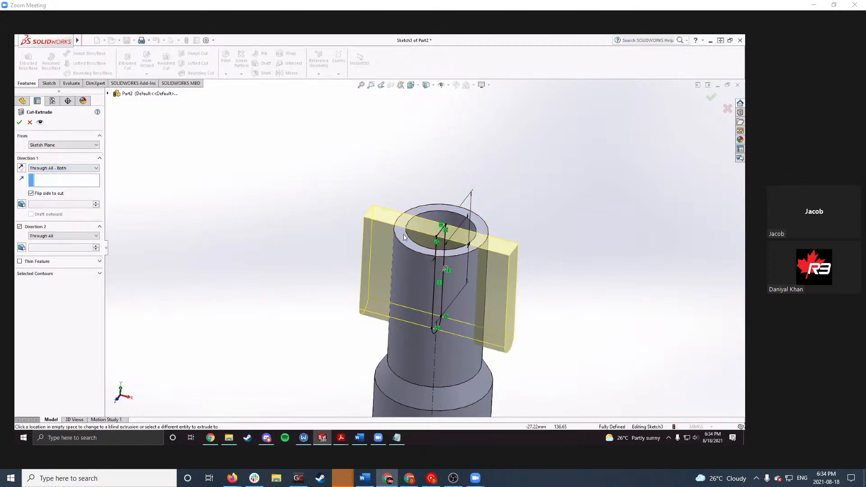
{"action": "scroll", "coordinate": [541, 255], "scroll_direction": "up", "scroll_amount": 4}
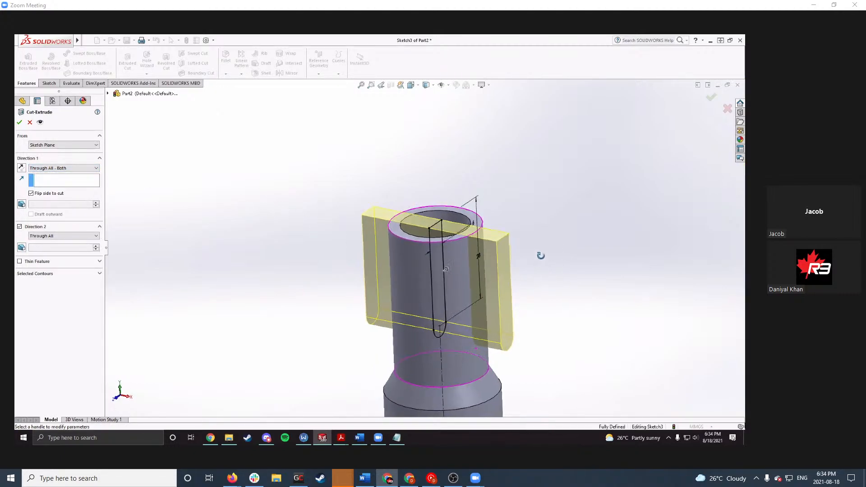
{"action": "left_click", "coordinate": [19, 122]}
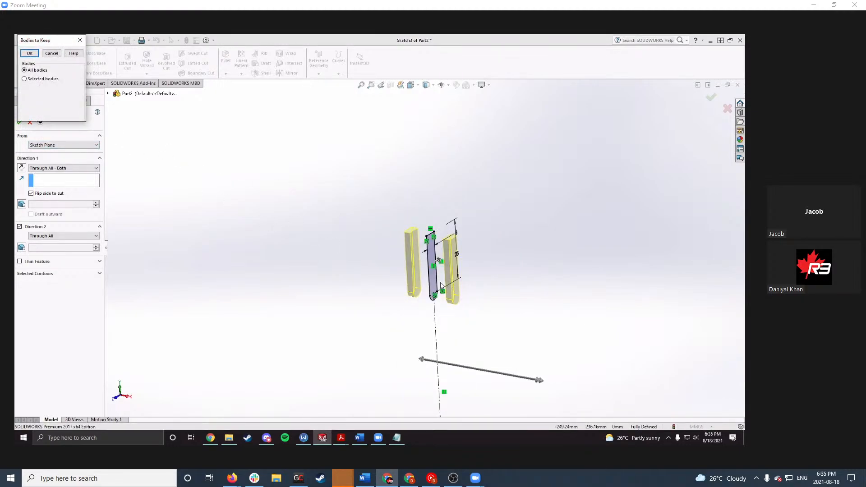
{"action": "left_click", "coordinate": [51, 53]}
Step: Try the flipped Through All - Both slot cut again, keeping all bodies
{"action": "mouse_move", "coordinate": [510, 324]}
{"action": "middle_mouse_down"}
{"action": "mouse_move", "coordinate": [383, 358]}
{"action": "mouse_move", "coordinate": [310, 249]}
{"action": "middle_mouse_up"}
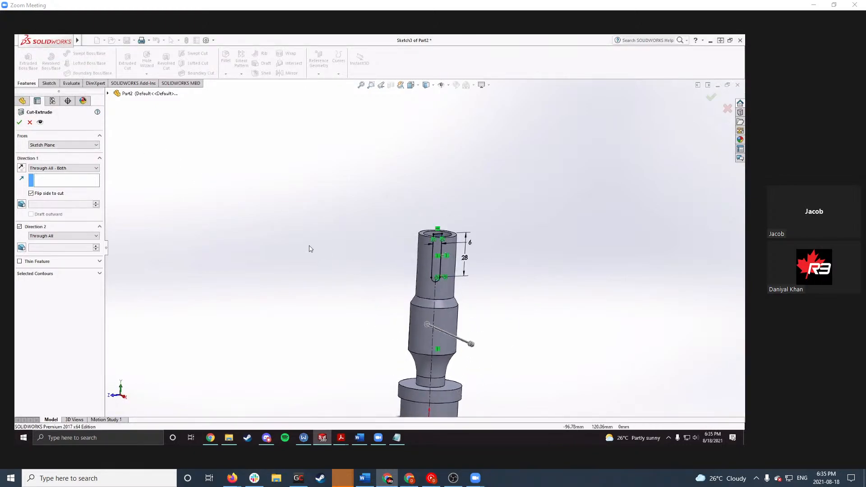
{"action": "left_click", "coordinate": [30, 194]}
{"action": "left_click", "coordinate": [40, 169]}
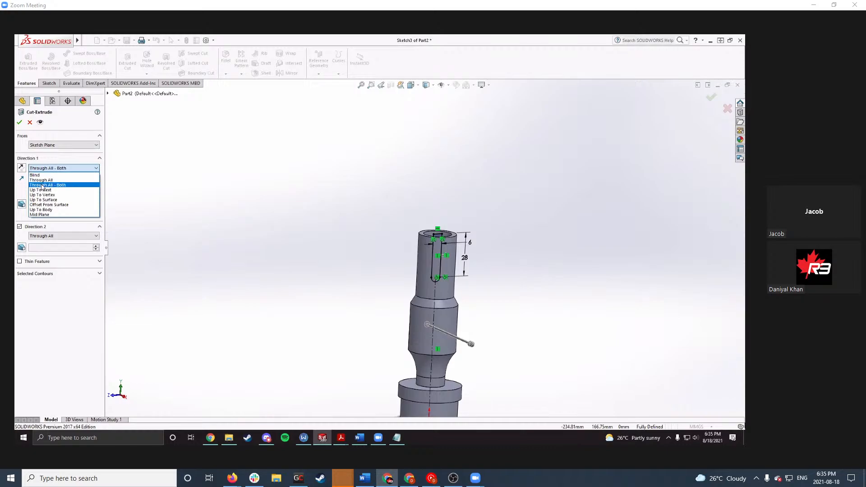
{"action": "left_click", "coordinate": [41, 187]}
{"action": "left_click", "coordinate": [20, 123]}
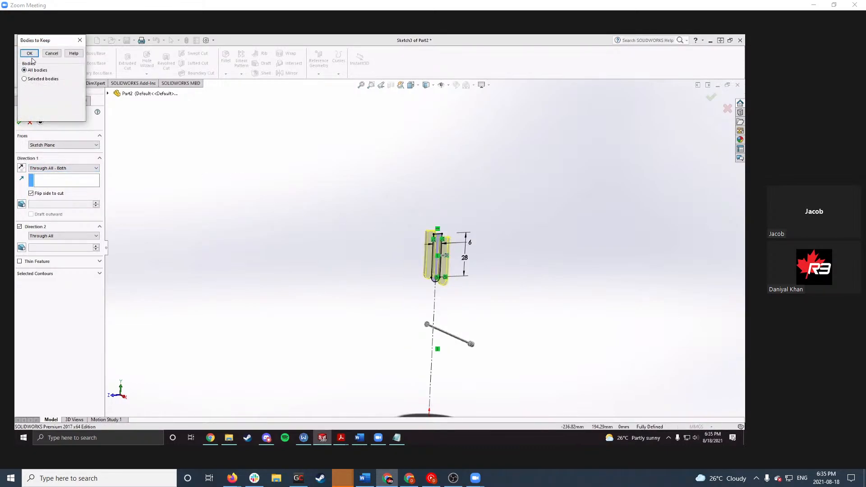
{"action": "left_click", "coordinate": [29, 53]}
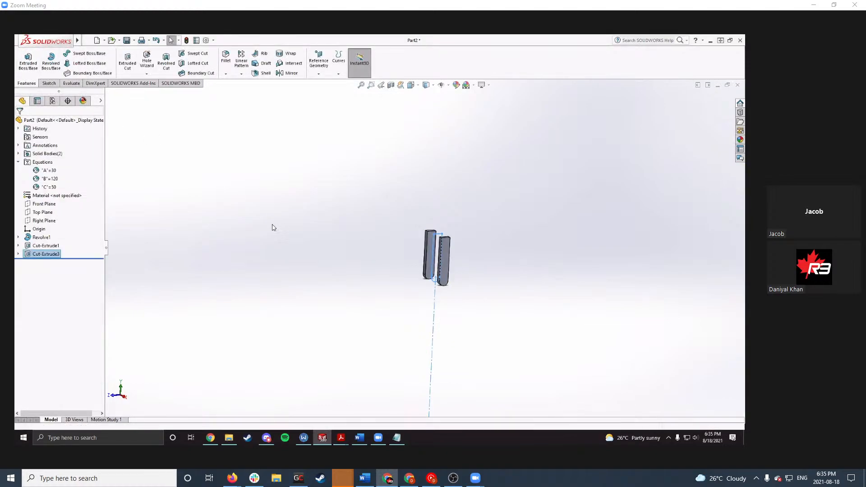
Step: Undo the flipped slot cut and return to the slot sketch
{"action": "key", "text": "ctrl+z"}
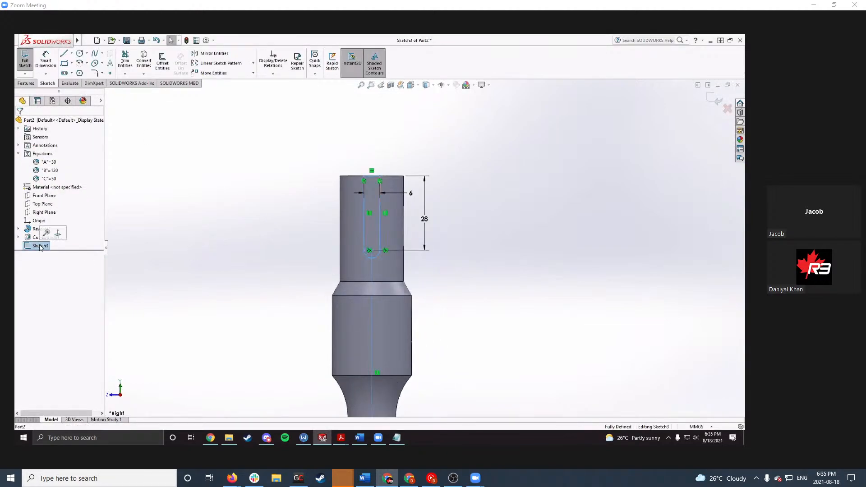
{"action": "right_click", "coordinate": [51, 248]}
{"action": "left_click", "coordinate": [136, 253]}
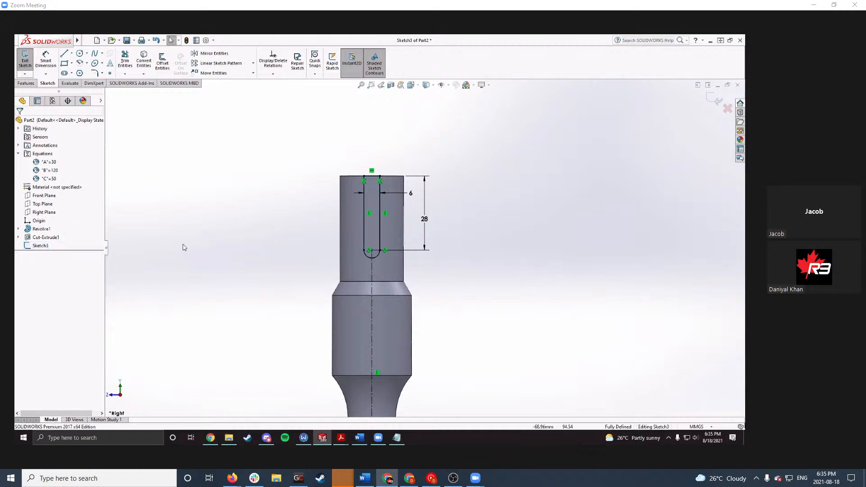
Step: Cut the slot sketch Through All - Both through the hollow upper end, without flipping the side to cut, and clear the selection
{"action": "left_click", "coordinate": [26, 83]}
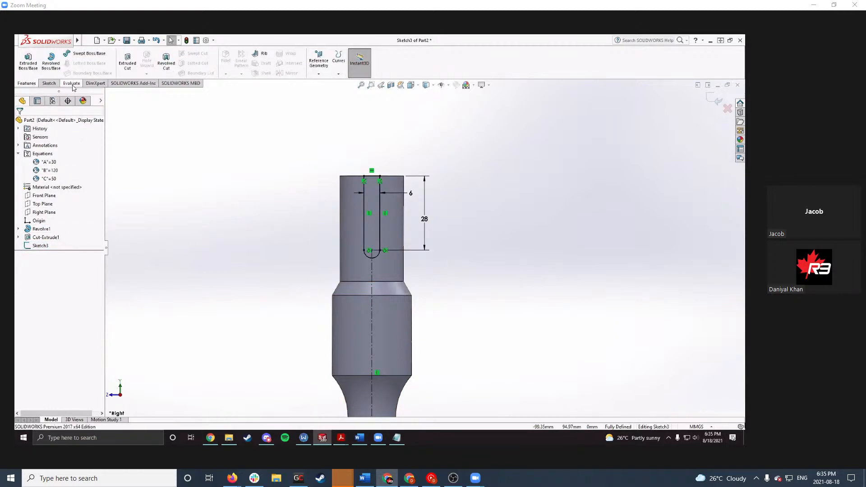
{"action": "left_click", "coordinate": [128, 64]}
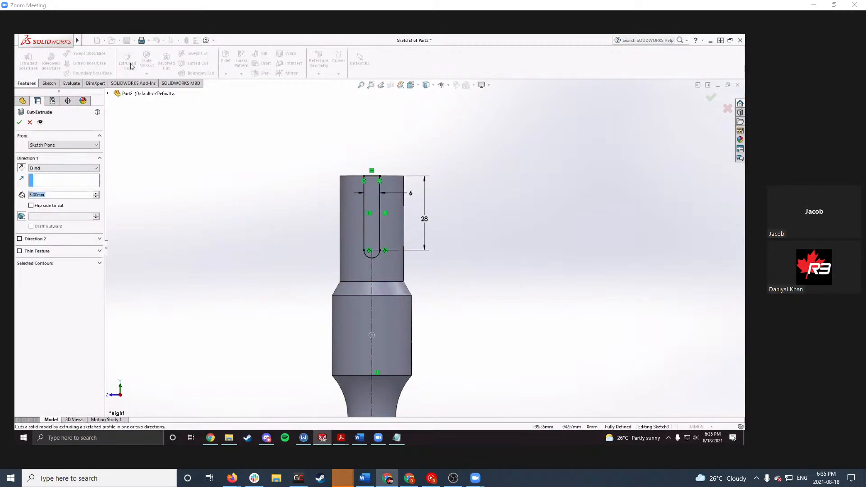
{"action": "left_click", "coordinate": [76, 169]}
{"action": "left_click", "coordinate": [50, 185]}
{"action": "middle_click_drag", "start_coordinate": [127, 171], "coordinate": [232, 222]}
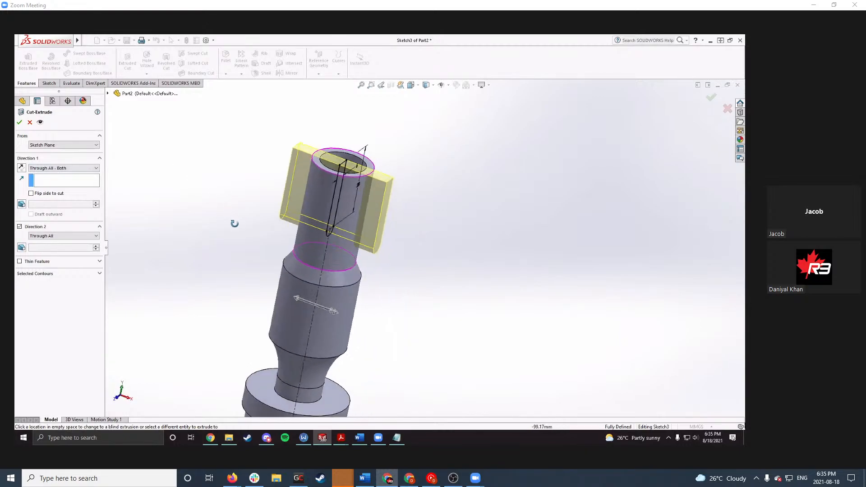
{"action": "left_click", "coordinate": [20, 122]}
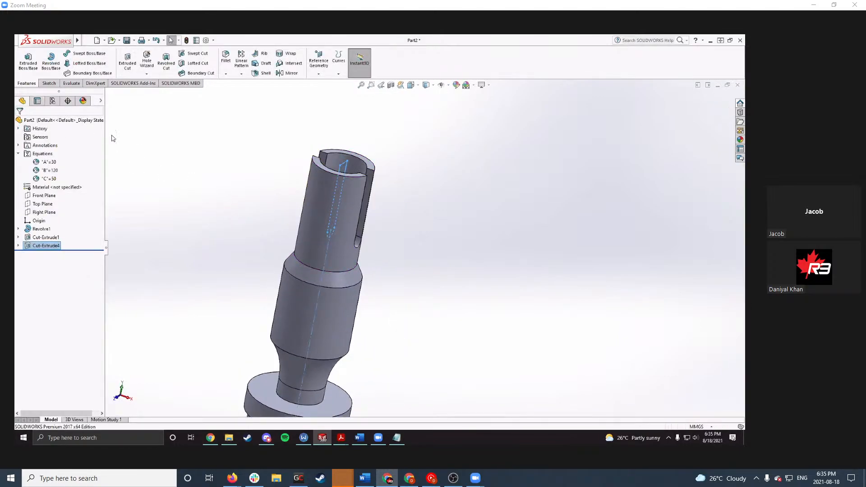
{"action": "left_click", "coordinate": [258, 168]}
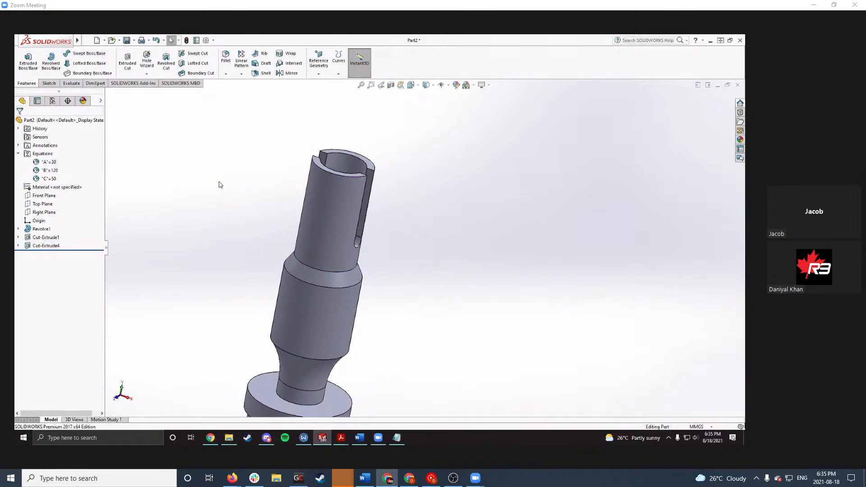
Step: Inspect the slotted shaft from several sides, and bring up the Test Part JY drawing in Acrobat Reader
{"action": "scroll", "coordinate": [221, 177], "scroll_direction": "down", "scroll_amount": 3}
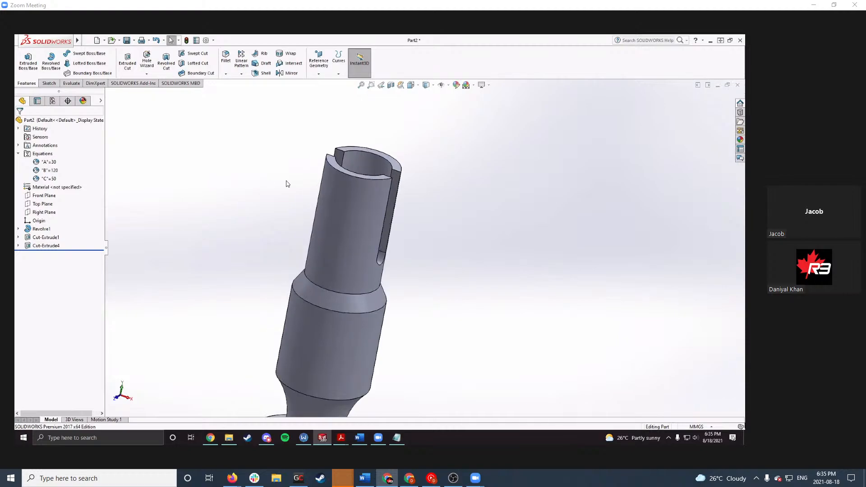
{"action": "left_click", "coordinate": [46, 246]}
{"action": "mouse_move", "coordinate": [240, 226]}
{"action": "middle_mouse_down"}
{"action": "mouse_move", "coordinate": [214, 218]}
{"action": "mouse_move", "coordinate": [213, 189]}
{"action": "mouse_move", "coordinate": [234, 212]}
{"action": "middle_mouse_up"}
{"action": "left_click", "coordinate": [210, 213]}
{"action": "scroll", "coordinate": [229, 204], "scroll_direction": "up", "scroll_amount": 2}
{"action": "scroll", "coordinate": [320, 249], "scroll_direction": "up", "scroll_amount": 3}
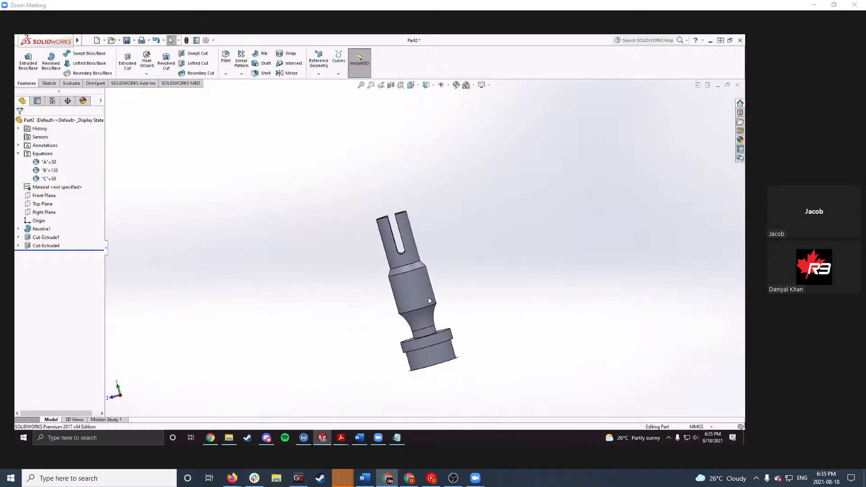
{"action": "scroll", "coordinate": [350, 289], "scroll_direction": "down", "scroll_amount": 4}
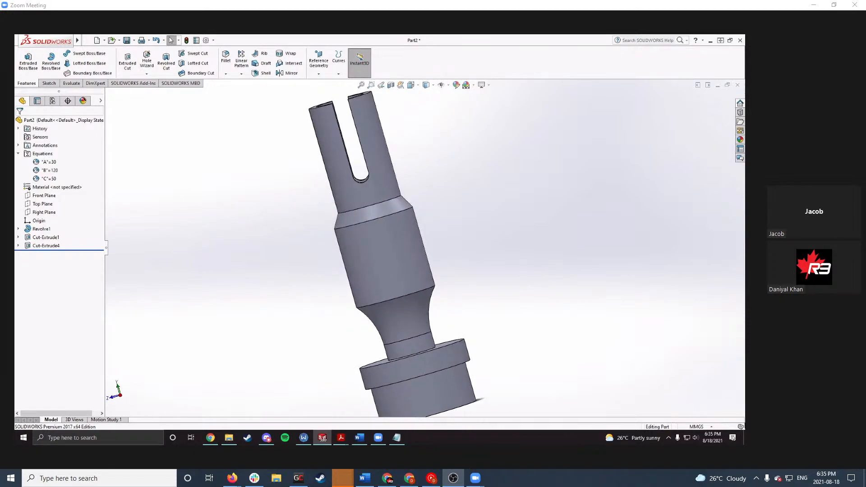
{"action": "key", "text": "alt+Tab"}
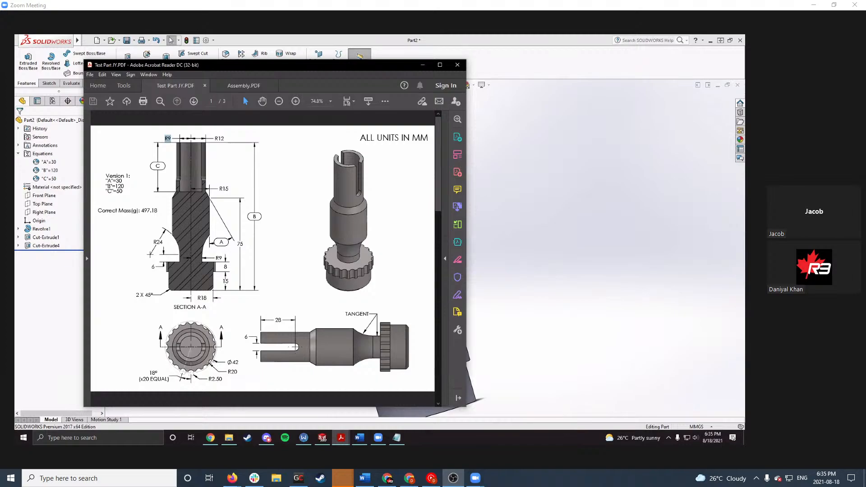
Step: Examine the flange's notch pattern and dimensions in the Test Part JY drawing, comparing them with the model
{"action": "scroll", "coordinate": [193, 370], "scroll_direction": "up", "scroll_amount": 2, "text": "ctrl"}
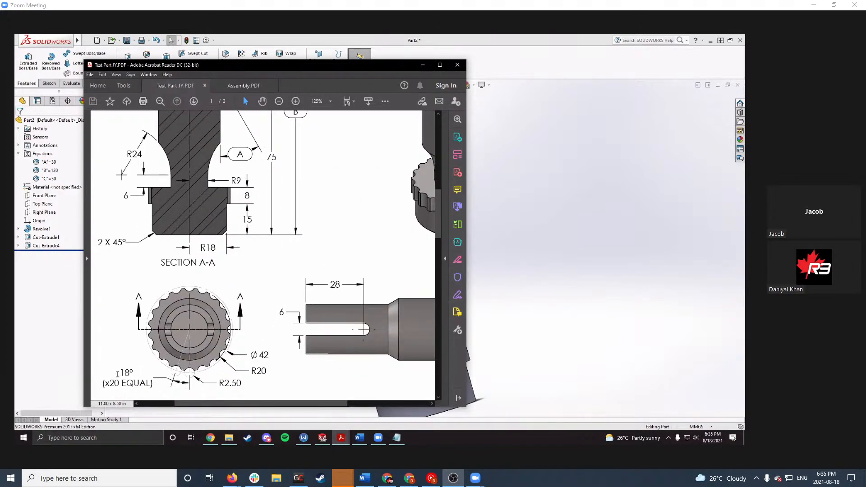
{"action": "scroll", "coordinate": [201, 335], "scroll_direction": "down", "scroll_amount": 2, "text": "ctrl"}
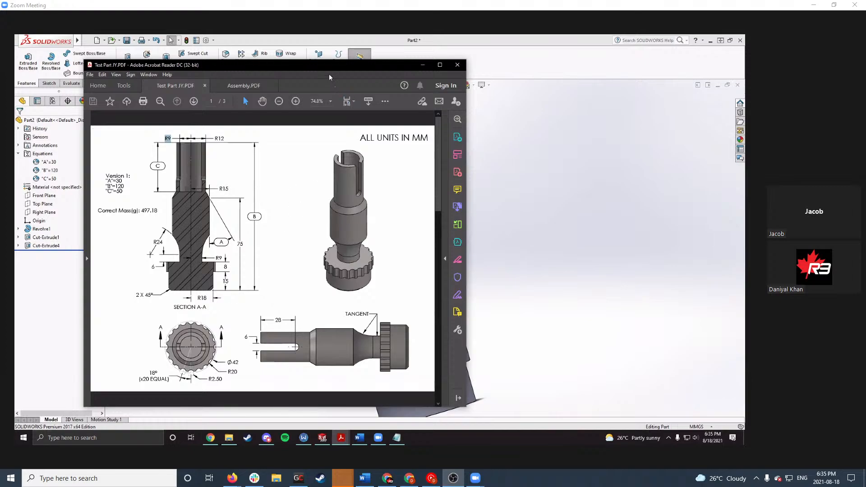
{"action": "left_click_drag", "start_coordinate": [329, 65], "coordinate": [325, 64]}
{"action": "left_click", "coordinate": [551, 202]}
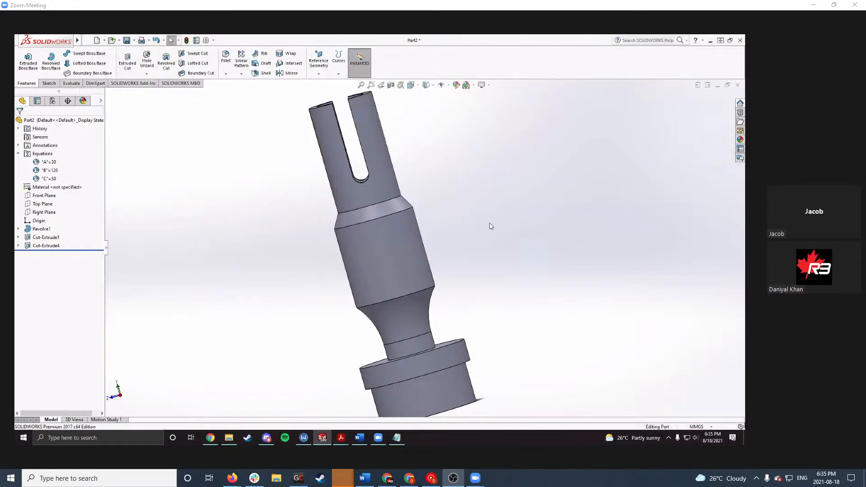
{"action": "key", "text": "ctrl+4"}
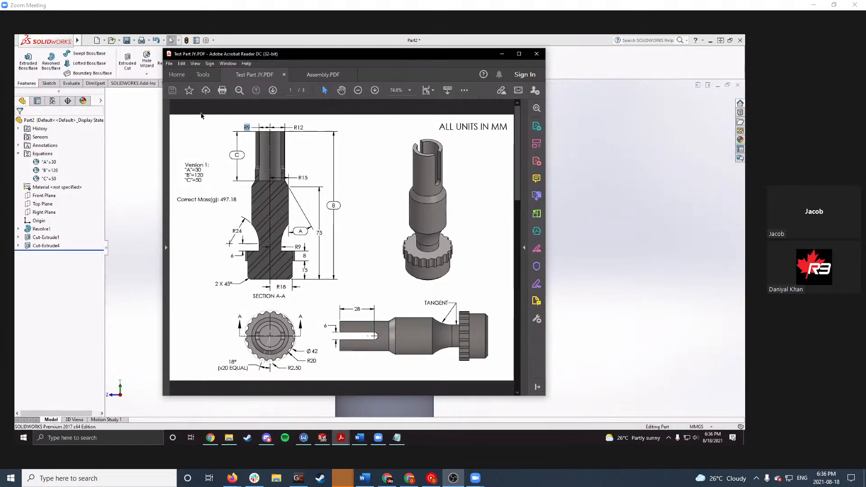
{"action": "left_click", "coordinate": [217, 135]}
{"action": "left_click_drag", "start_coordinate": [445, 53], "coordinate": [364, 62]}
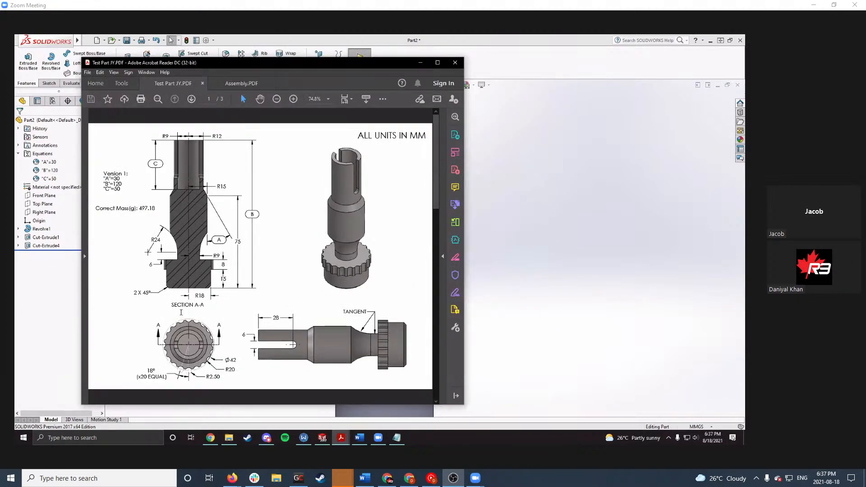
{"action": "scroll", "coordinate": [177, 350], "scroll_direction": "up", "scroll_amount": 4, "text": "ctrl"}
{"action": "scroll", "coordinate": [176, 349], "scroll_direction": "down", "scroll_amount": 3}
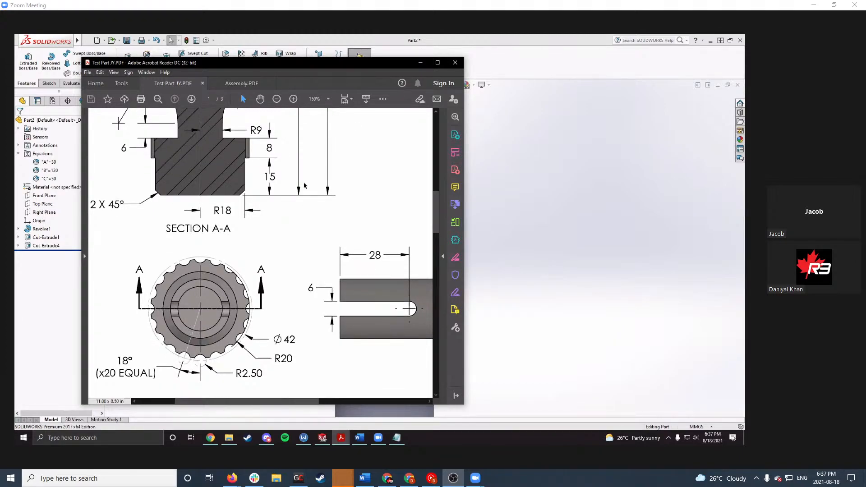
{"action": "left_click", "coordinate": [420, 62]}
Step: Start a new sketch on the upper ring-shaped face of the wide flange near the shaft's base
{"action": "scroll", "coordinate": [526, 226], "scroll_direction": "up", "scroll_amount": 3}
{"action": "middle_click_drag", "start_coordinate": [437, 218], "coordinate": [429, 267]}
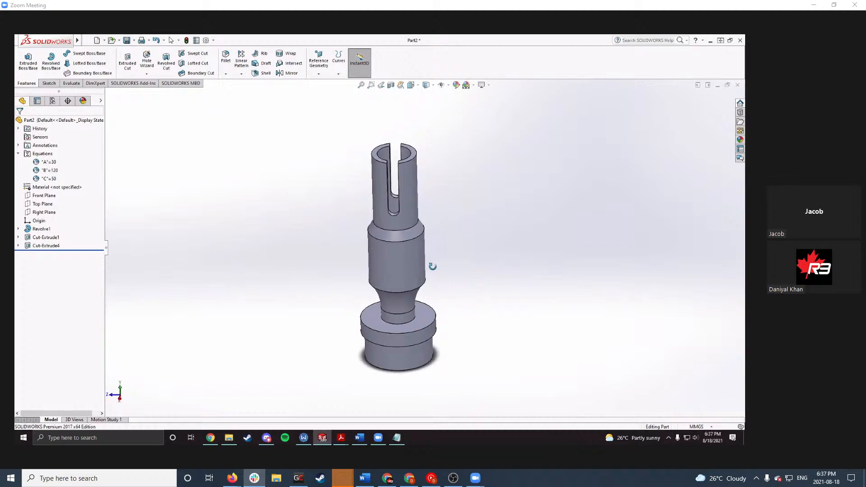
{"action": "left_click", "coordinate": [425, 315]}
{"action": "left_click", "coordinate": [557, 295]}
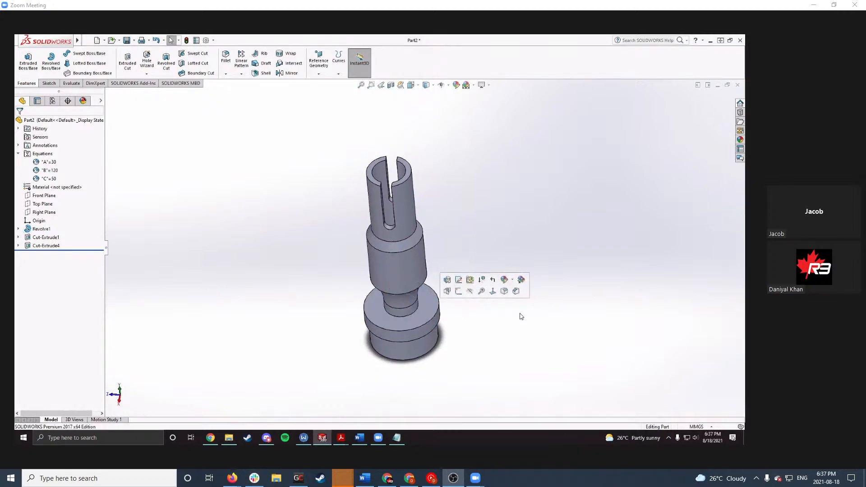
{"action": "left_click", "coordinate": [428, 318]}
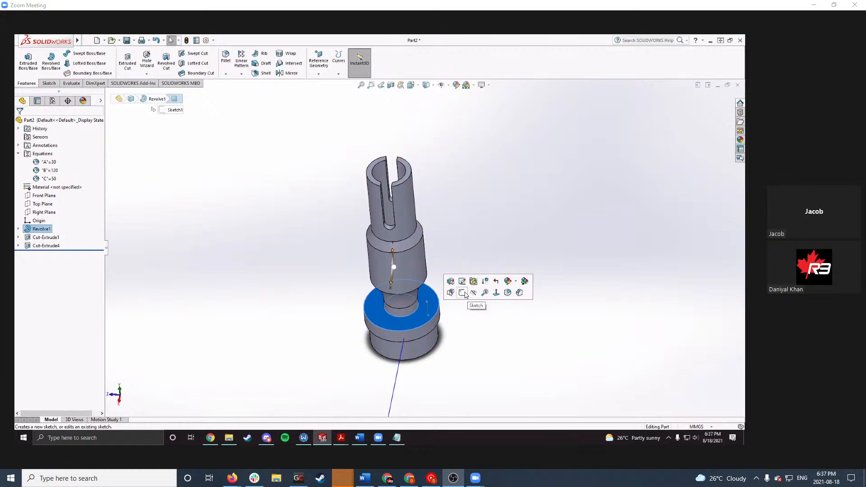
{"action": "left_click", "coordinate": [49, 84]}
{"action": "left_click", "coordinate": [506, 338]}
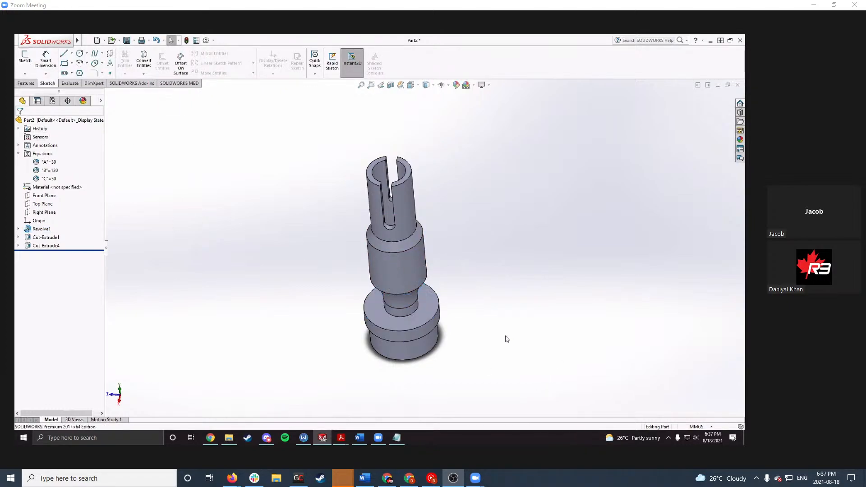
{"action": "left_click", "coordinate": [421, 311]}
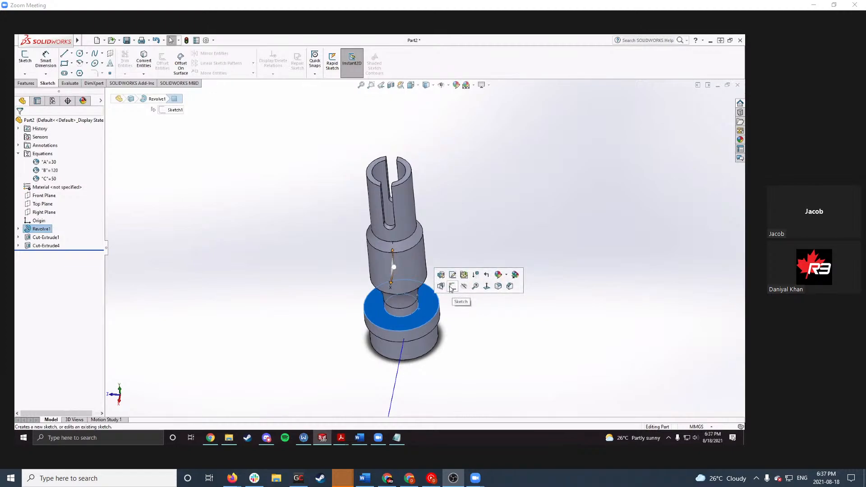
{"action": "left_click", "coordinate": [451, 287]}
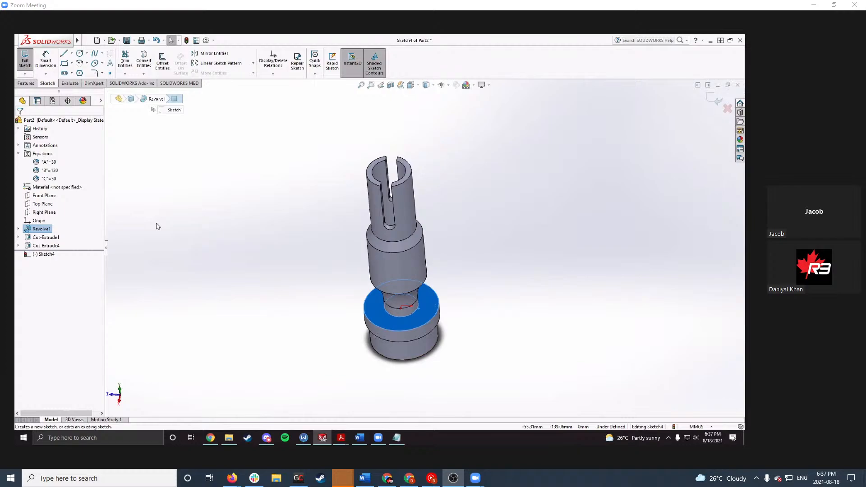
Step: Sketch a circle of about 22.87 mm radius centred on the origin, enclosing the flange's outer edge
{"action": "left_click", "coordinate": [411, 86]}
{"action": "left_click", "coordinate": [370, 229]}
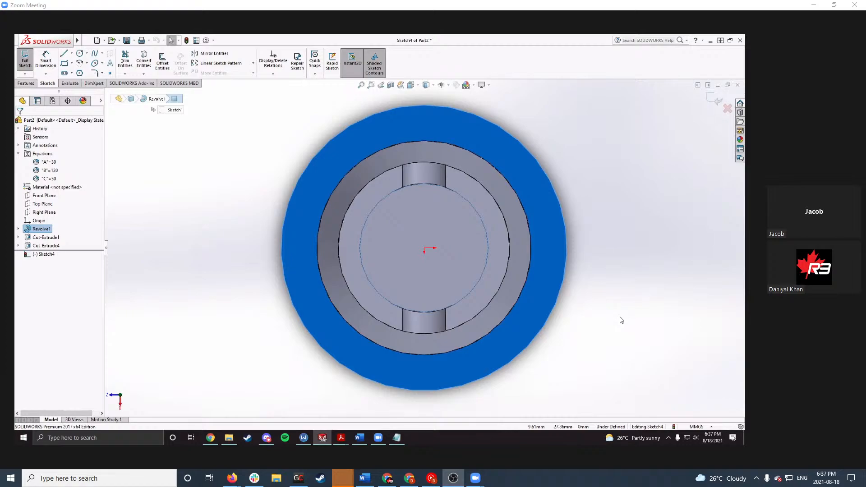
{"action": "key", "text": "ctrl+5"}
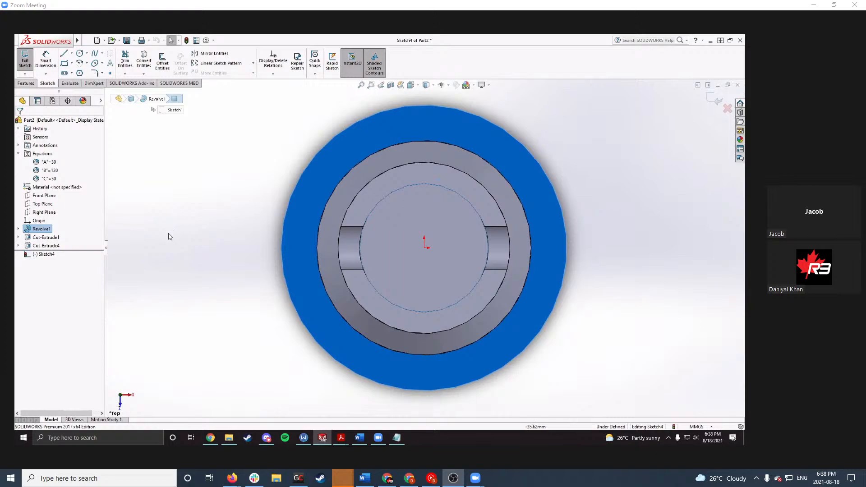
{"action": "mouse_move", "coordinate": [341, 437]}
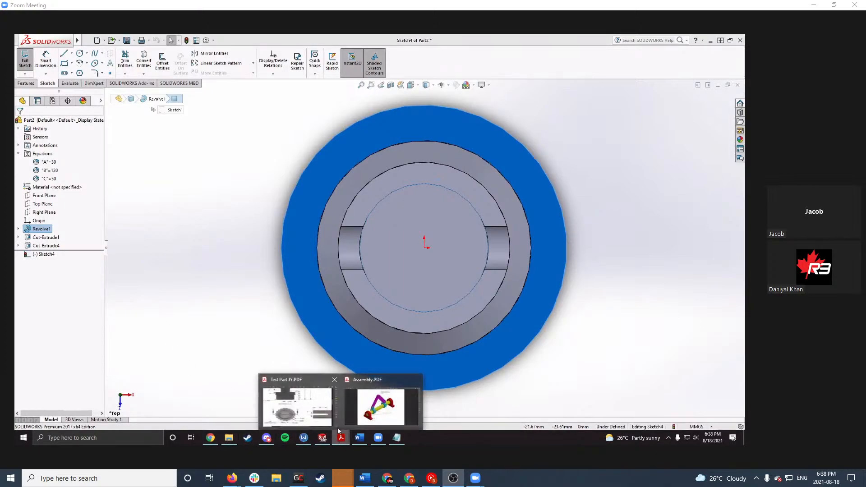
{"action": "left_click", "coordinate": [320, 389]}
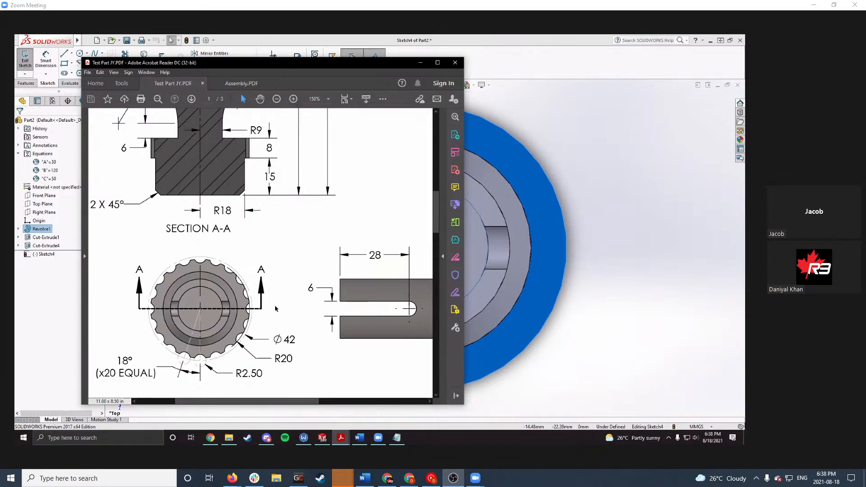
{"action": "left_click", "coordinate": [420, 63]}
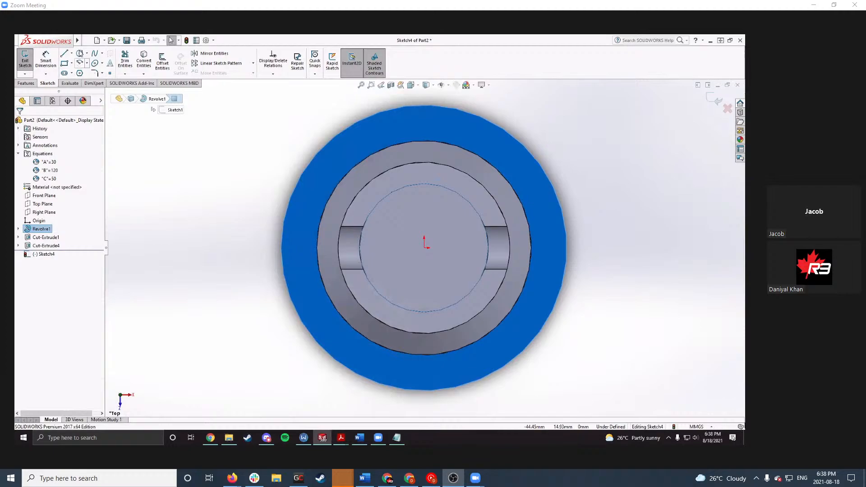
{"action": "left_click", "coordinate": [80, 53]}
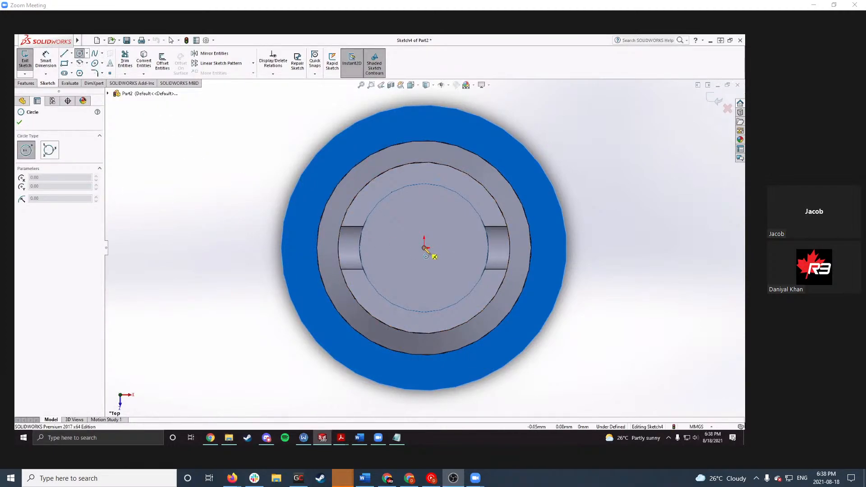
{"action": "left_click", "coordinate": [424, 247]}
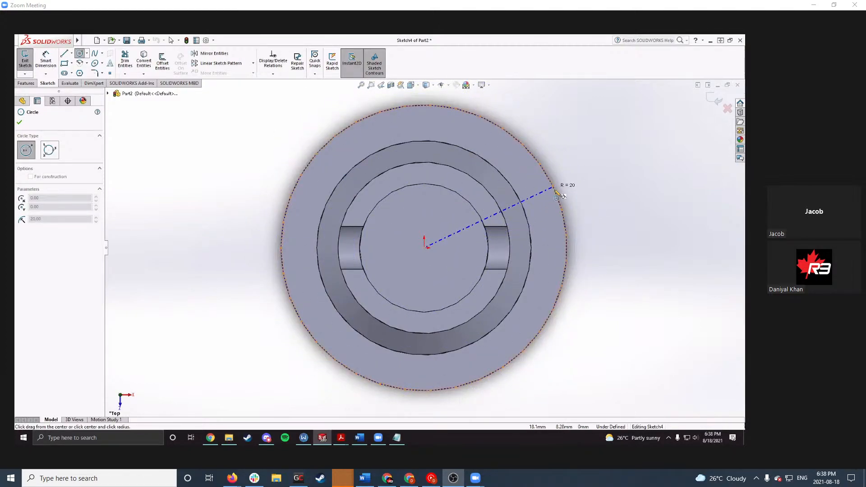
{"action": "left_click", "coordinate": [582, 199]}
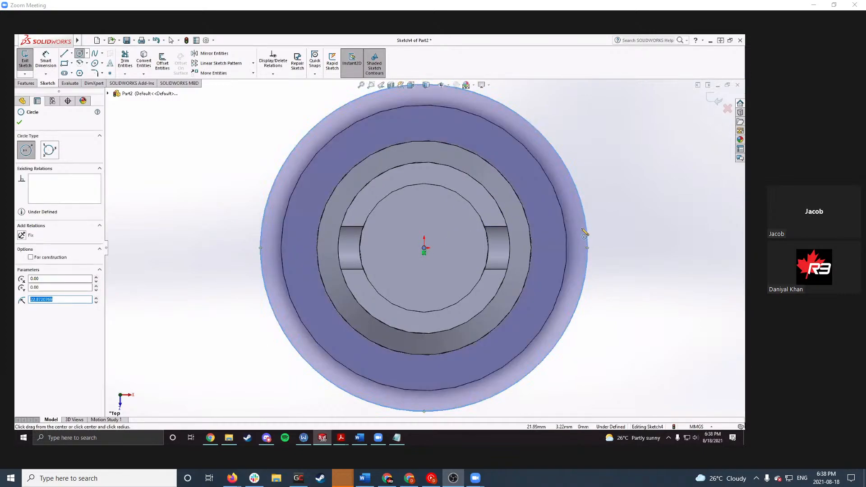
Step: Check the notch-centre circle's diameter in the Test Part JY drawing and dimension the sketched circle to 42 mm diameter
{"action": "mouse_move", "coordinate": [341, 438]}
{"action": "left_click", "coordinate": [301, 402]}
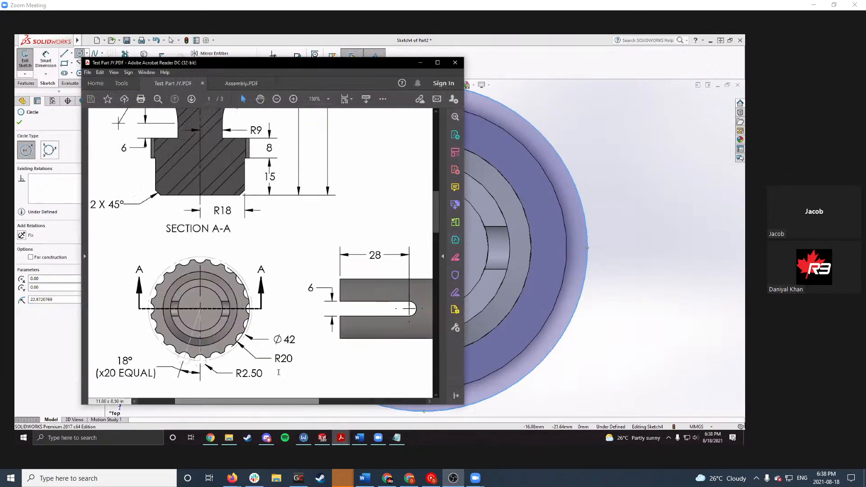
{"action": "left_click_drag", "start_coordinate": [278, 358], "coordinate": [296, 340]}
{"action": "left_click", "coordinate": [587, 266]}
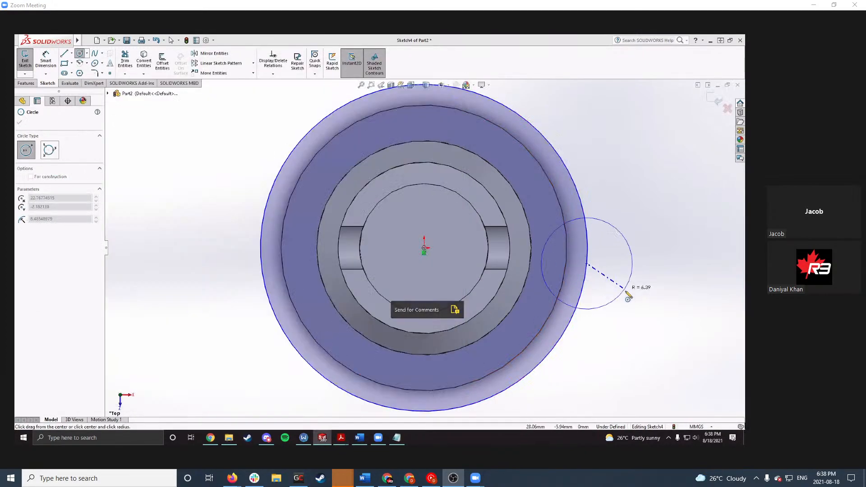
{"action": "key", "text": "Escape"}
{"action": "right_click_drag", "start_coordinate": [615, 288], "coordinate": [617, 244]}
{"action": "left_click", "coordinate": [589, 219]}
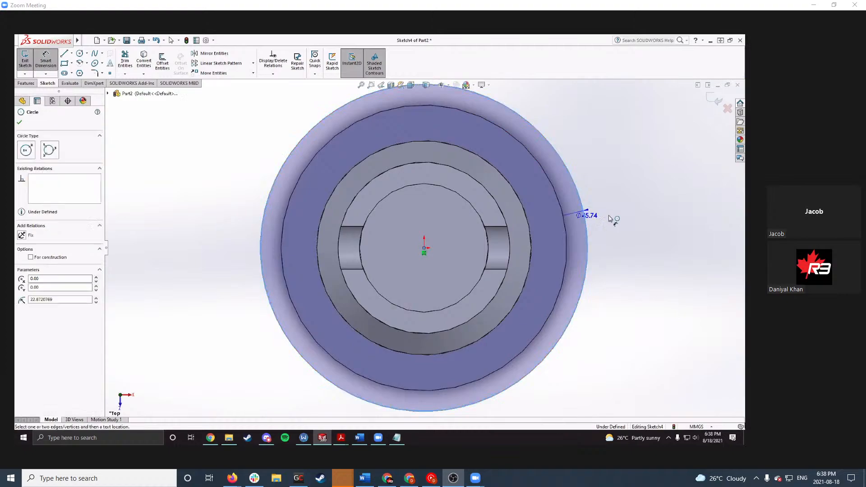
{"action": "left_click", "coordinate": [624, 284]}
{"action": "type", "text": "42"}
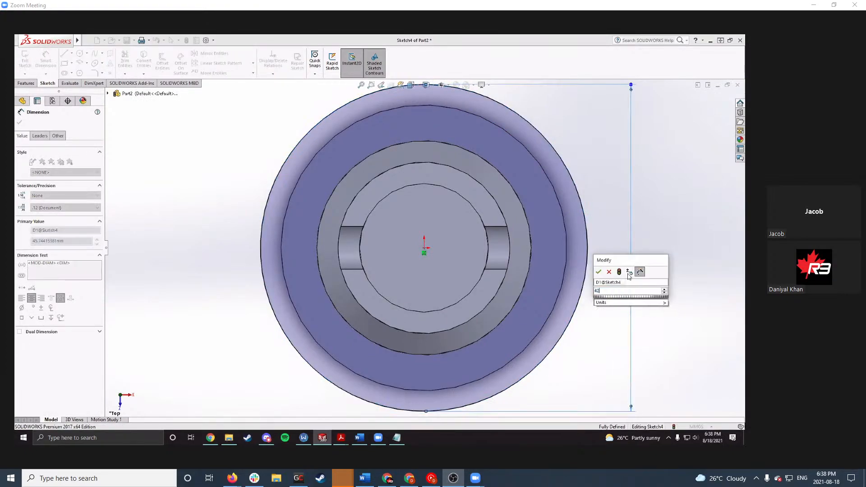
{"action": "key", "text": "Return"}
{"action": "key", "text": "Escape"}
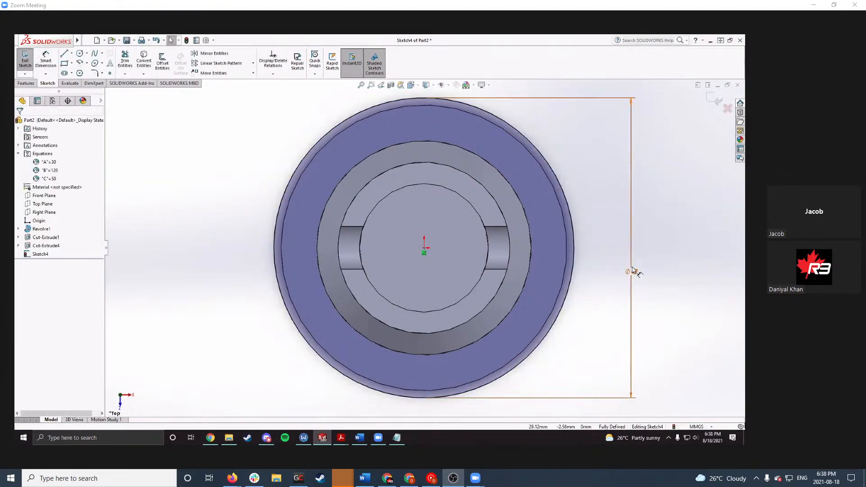
Step: Recheck the notch layout in the Test Part JY drawing and convert the 42 mm circle to construction geometry
{"action": "left_click", "coordinate": [570, 213]}
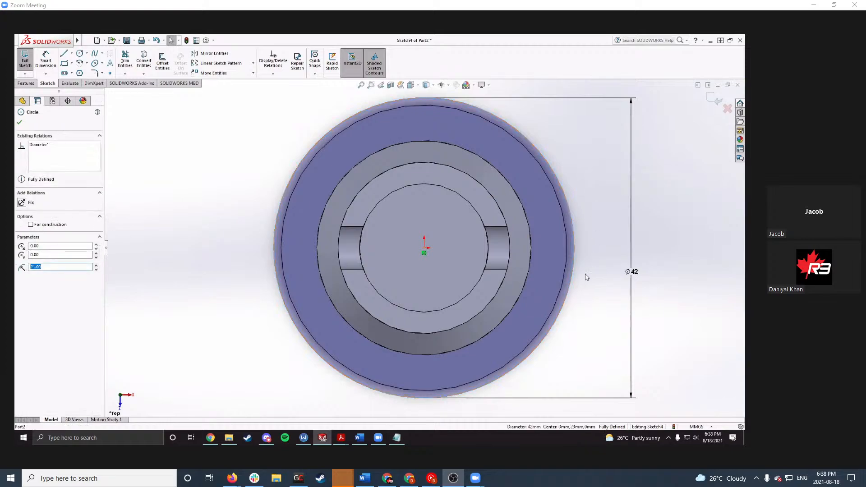
{"action": "left_click", "coordinate": [586, 277]}
{"action": "mouse_move", "coordinate": [341, 439]}
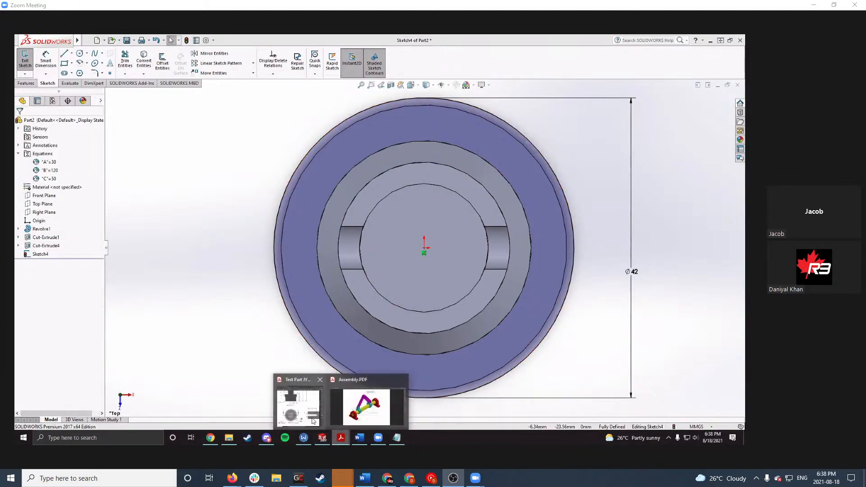
{"action": "left_click", "coordinate": [300, 397]}
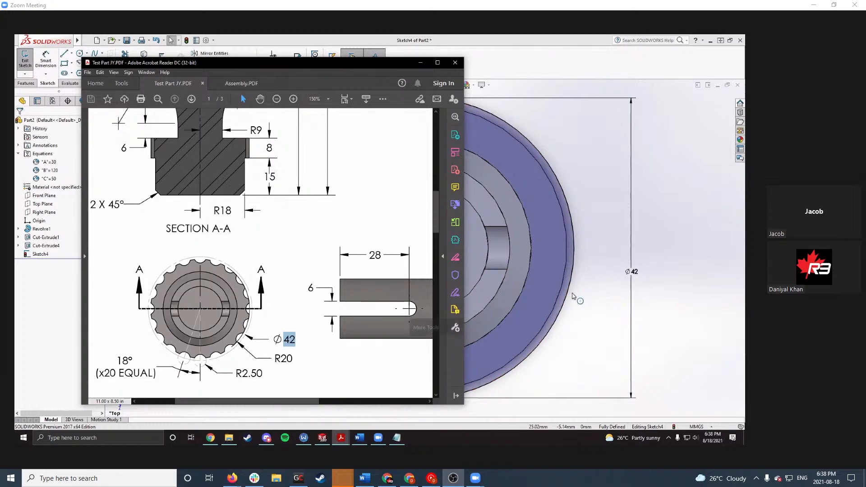
{"action": "left_click", "coordinate": [469, 326]}
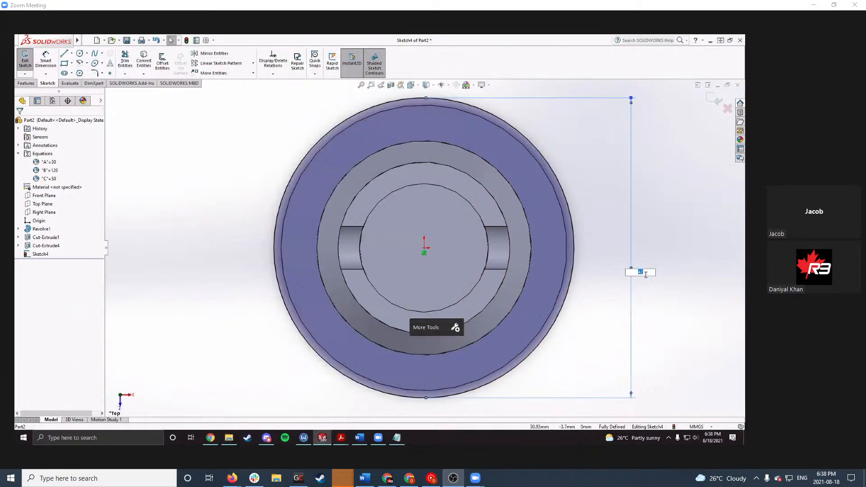
{"action": "left_click", "coordinate": [574, 283]}
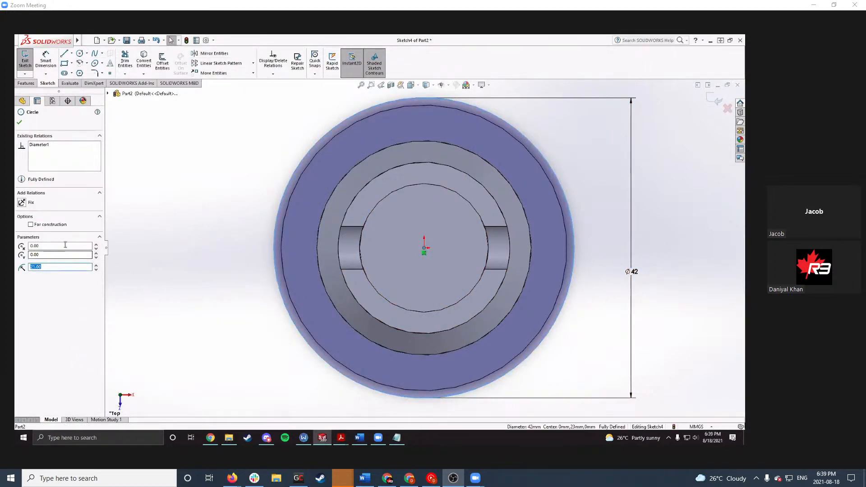
{"action": "left_click", "coordinate": [30, 225]}
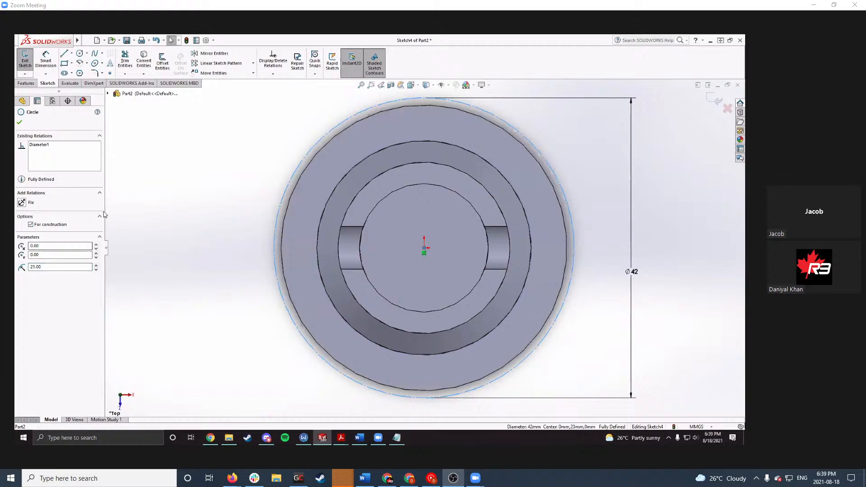
{"action": "left_click", "coordinate": [20, 123]}
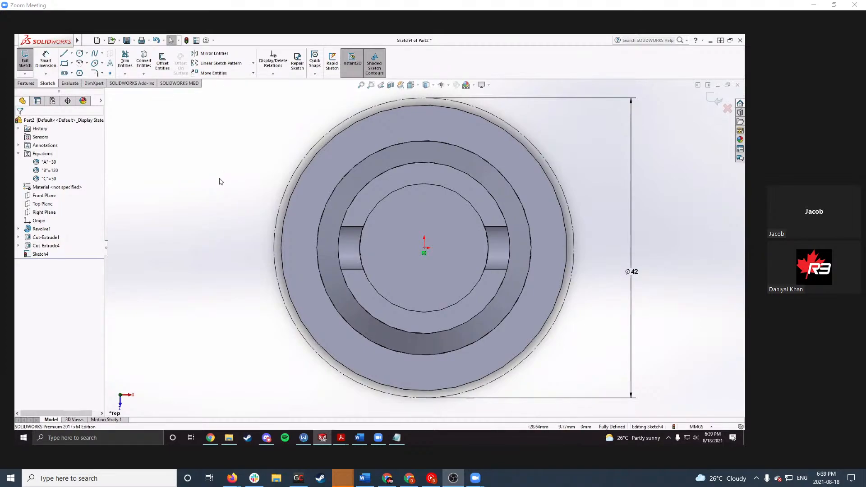
Step: Sketch a small notch circle centred on the lowest quadrant point of the 42 mm construction circle
{"action": "right_click_drag", "start_coordinate": [203, 193], "coordinate": [219, 198]}
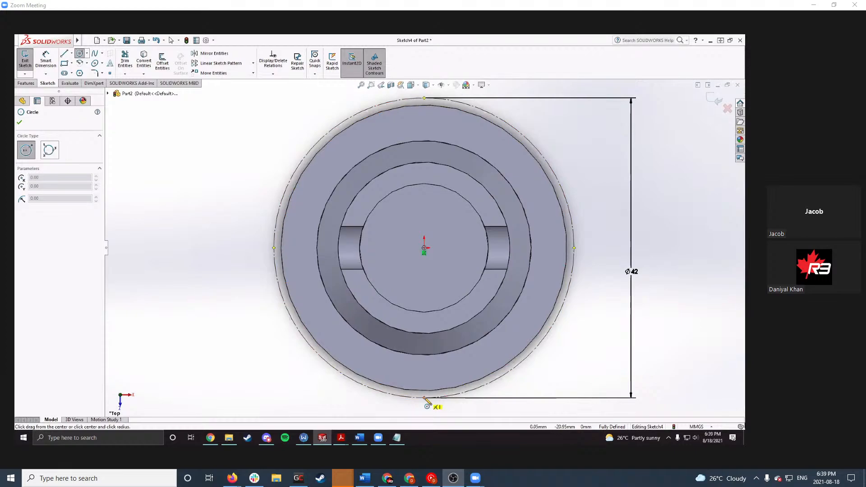
{"action": "left_click", "coordinate": [424, 398]}
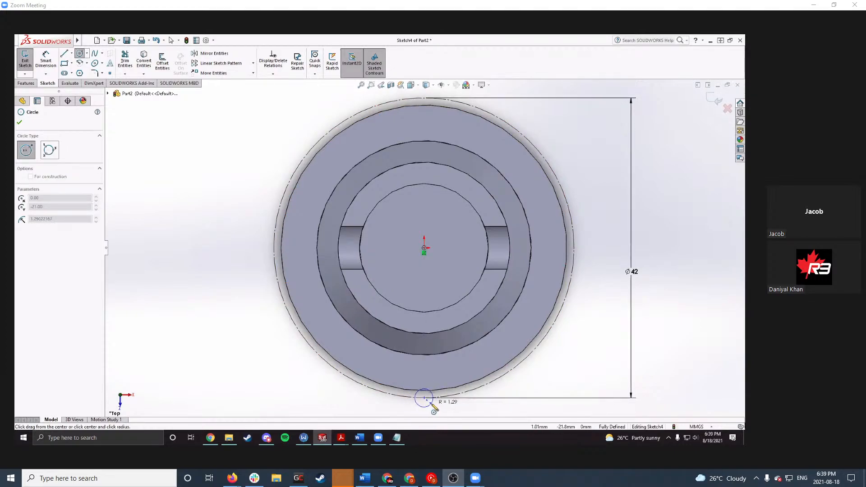
{"action": "left_click", "coordinate": [441, 405]}
{"action": "key", "text": "Escape"}
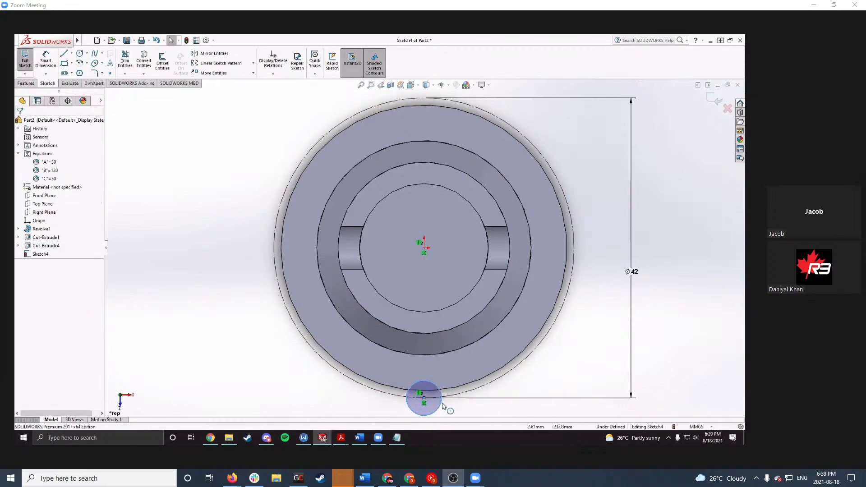
Step: Check the notch radius callout in the Test Part JY drawing
{"action": "scroll", "coordinate": [443, 407], "scroll_direction": "down", "scroll_amount": 2}
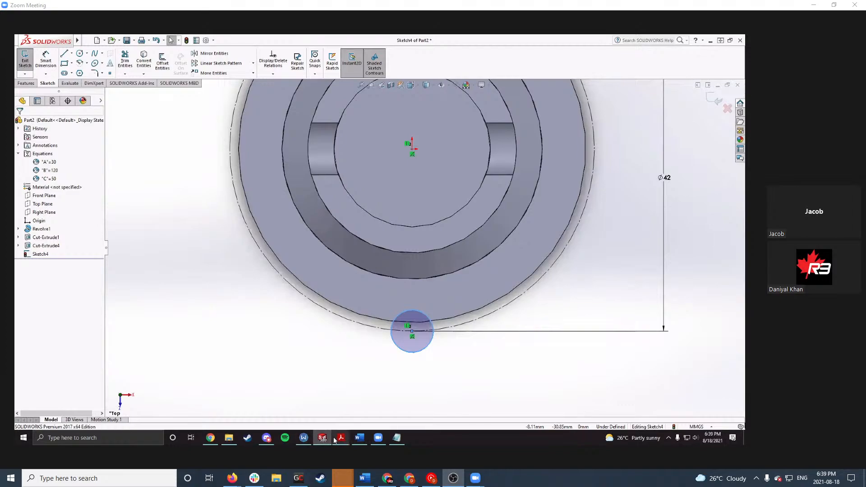
{"action": "mouse_move", "coordinate": [341, 439]}
{"action": "left_click", "coordinate": [300, 399]}
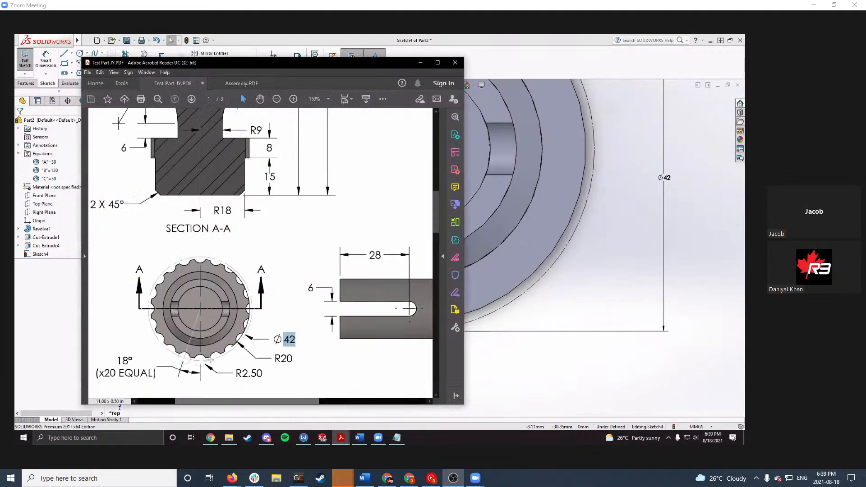
{"action": "left_click_drag", "start_coordinate": [234, 373], "coordinate": [263, 374]}
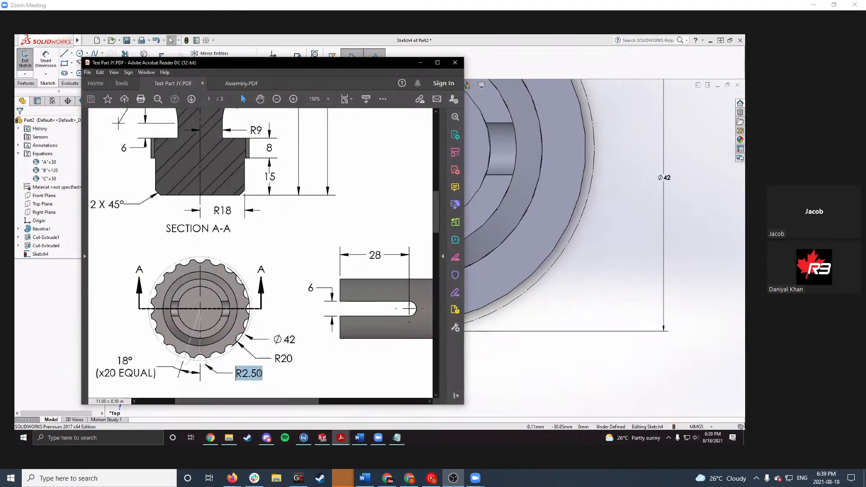
{"action": "left_click", "coordinate": [251, 373]}
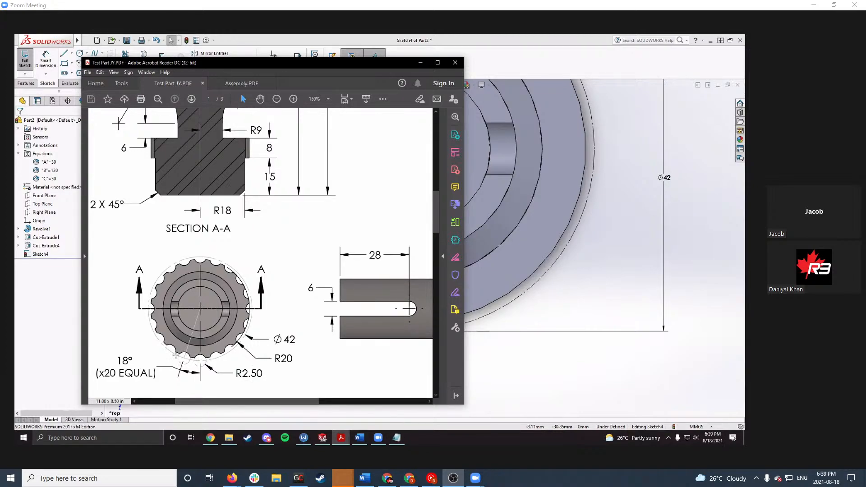
{"action": "left_click", "coordinate": [420, 63]}
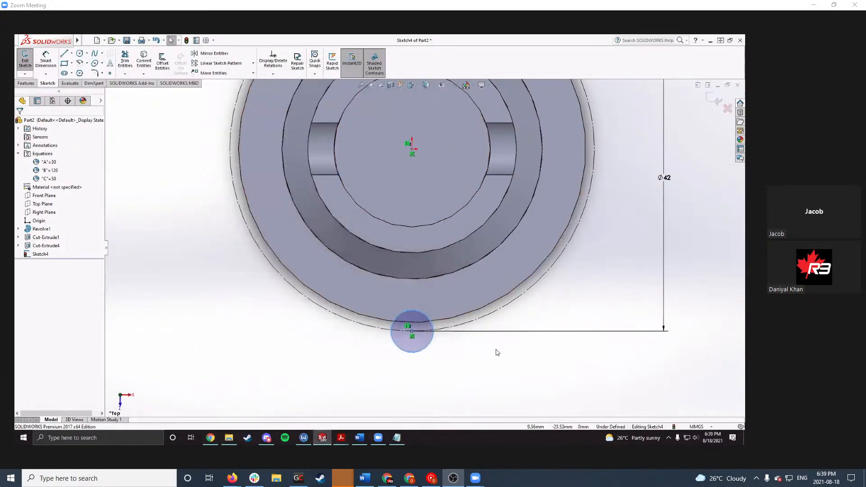
Step: Dimension the small notch circle on the 42 mm construction circle to 5 mm diameter
{"action": "left_click", "coordinate": [434, 344]}
{"action": "left_click", "coordinate": [482, 364]}
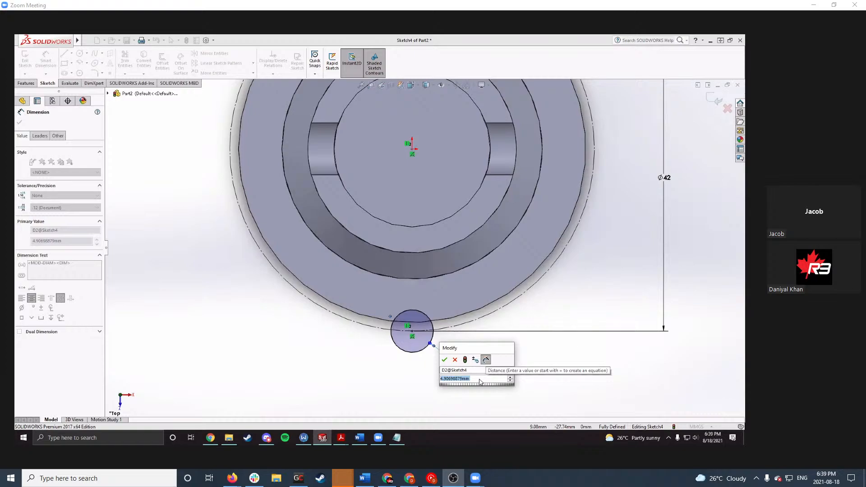
{"action": "type", "text": "5*2"}
{"action": "key", "text": "Return"}
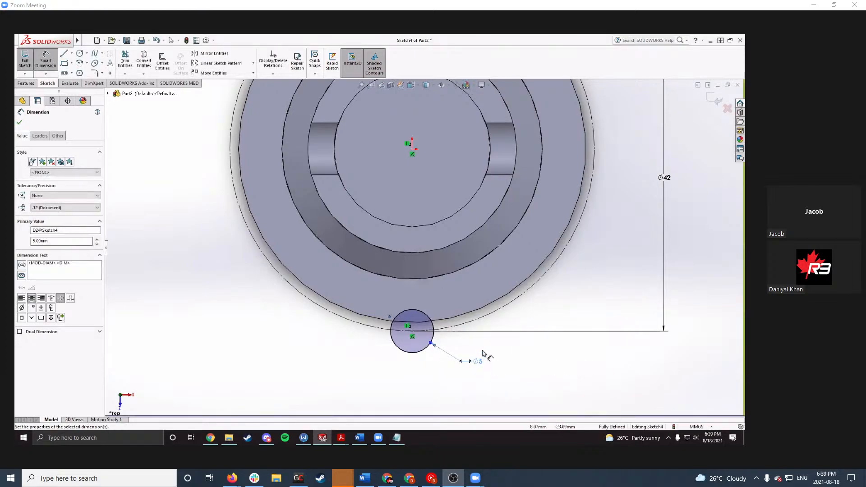
{"action": "key", "text": "Escape"}
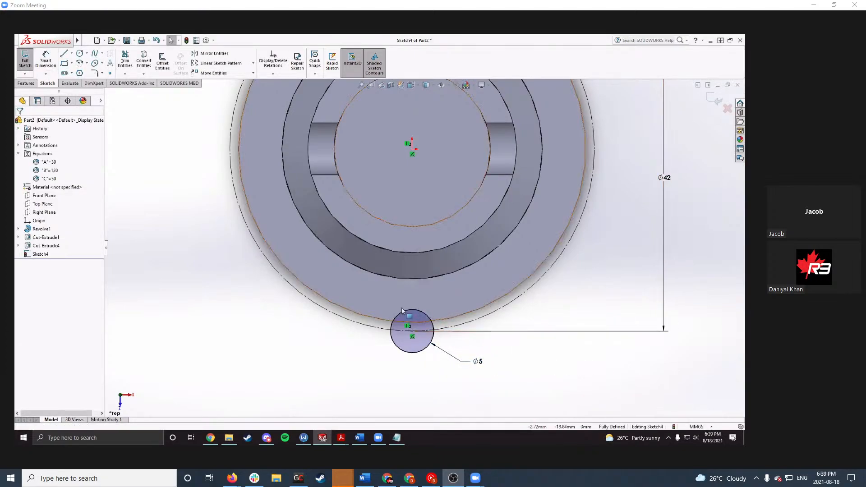
Step: Check the angular spacing and number of notches around the flange in the Test Part JY drawing
{"action": "scroll", "coordinate": [406, 315], "scroll_direction": "up", "scroll_amount": 3}
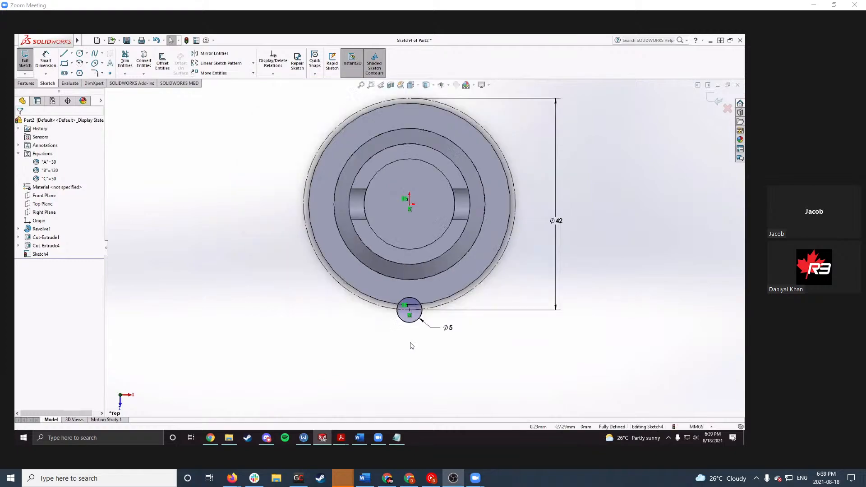
{"action": "scroll", "coordinate": [419, 297], "scroll_direction": "down", "scroll_amount": 3}
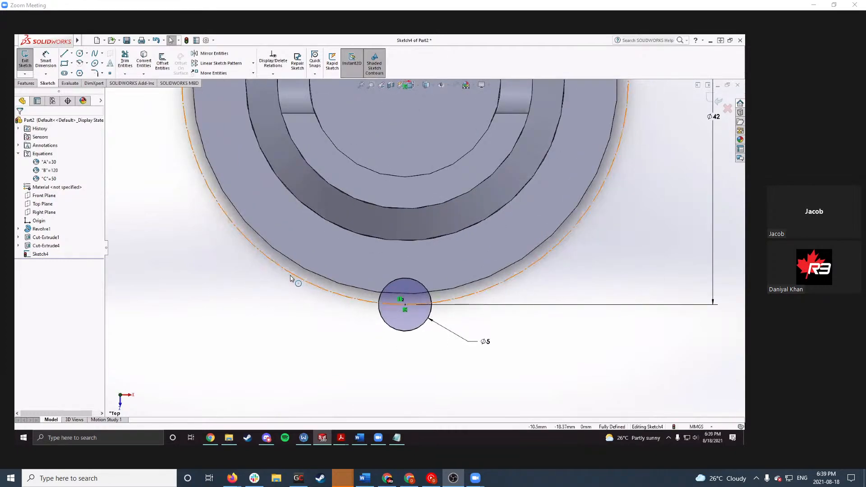
{"action": "scroll", "coordinate": [293, 280], "scroll_direction": "up", "scroll_amount": 1}
{"action": "scroll", "coordinate": [424, 250], "scroll_direction": "up", "scroll_amount": 3}
{"action": "key", "text": "f"}
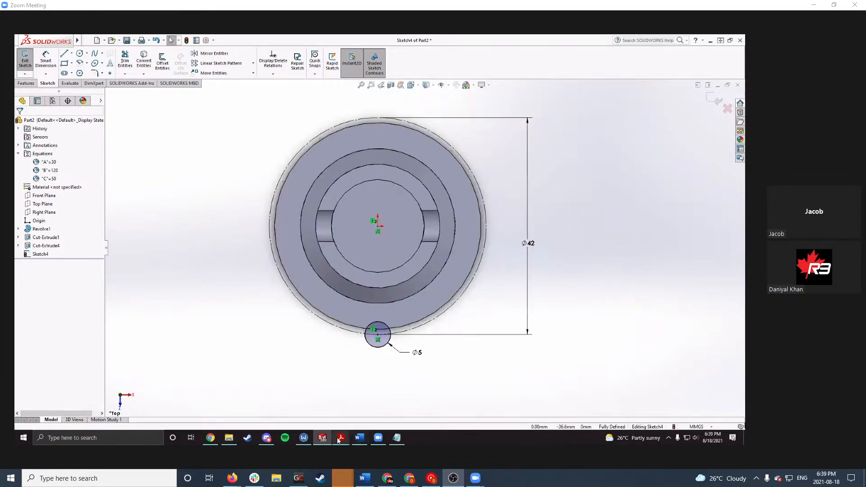
{"action": "mouse_move", "coordinate": [341, 437]}
{"action": "left_click", "coordinate": [306, 401]}
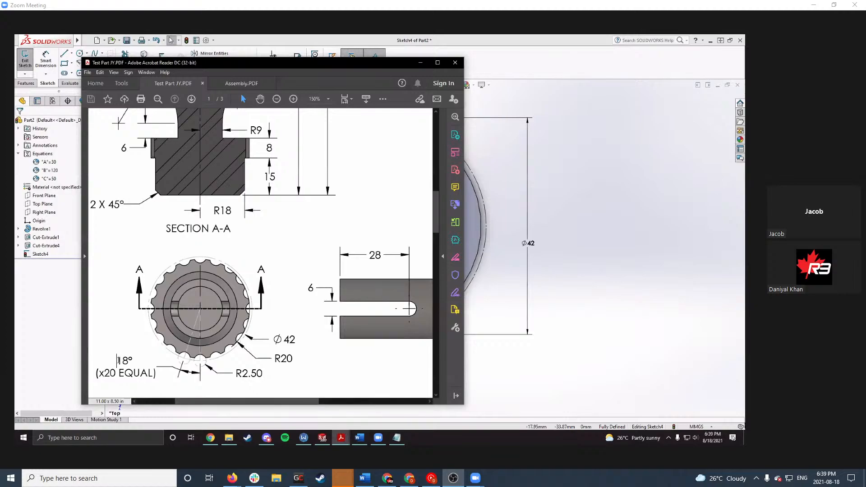
{"action": "mouse_move", "coordinate": [117, 359]}
{"action": "left_mouse_down"}
{"action": "mouse_move", "coordinate": [154, 374]}
{"action": "mouse_move", "coordinate": [119, 374]}
{"action": "mouse_move", "coordinate": [132, 360]}
{"action": "left_mouse_up"}
{"action": "left_click", "coordinate": [152, 375]}
{"action": "left_click", "coordinate": [163, 375]}
{"action": "left_click", "coordinate": [194, 367]}
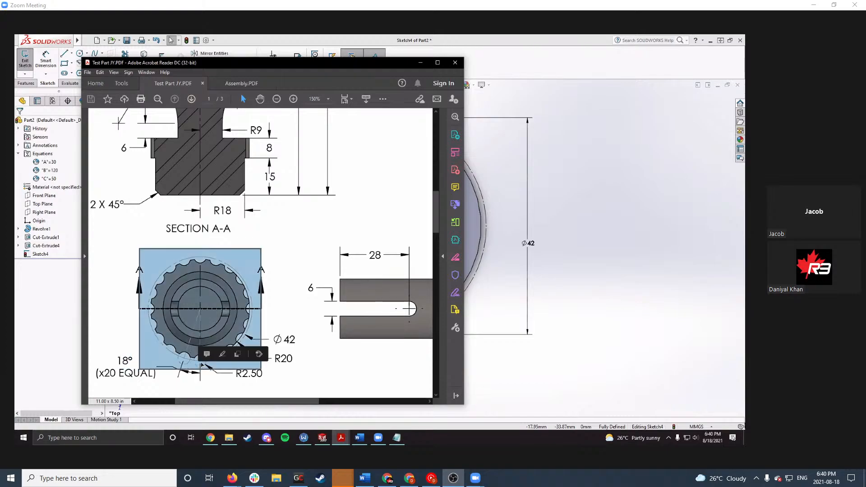
{"action": "left_click", "coordinate": [181, 364]}
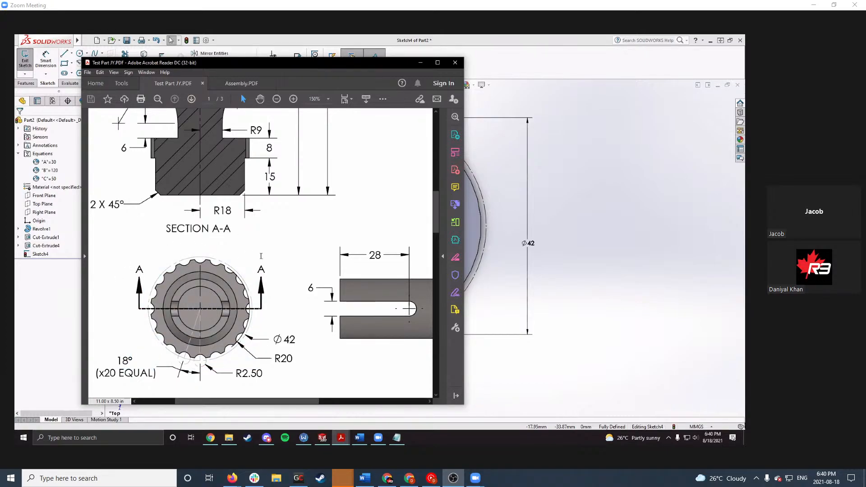
{"action": "left_click", "coordinate": [423, 63]}
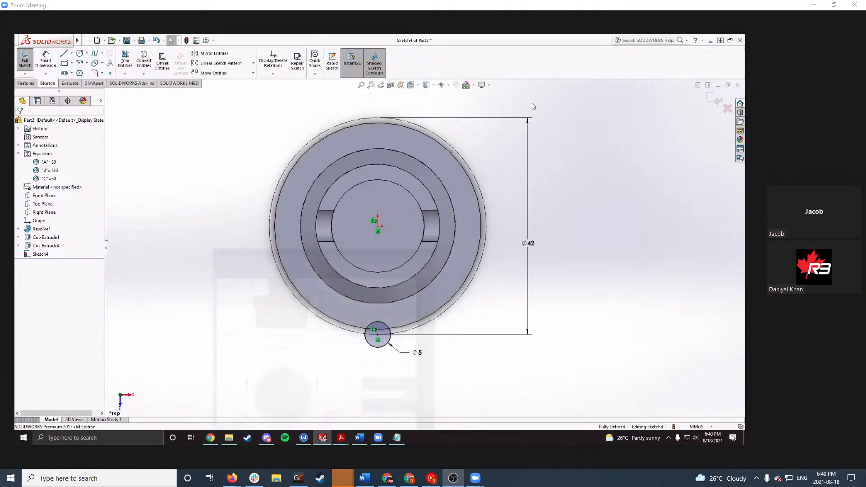
Step: Set up a circular sketch pattern of the 5 mm notch circle about the origin with 20 instances over 360°
{"action": "left_click", "coordinate": [253, 63]}
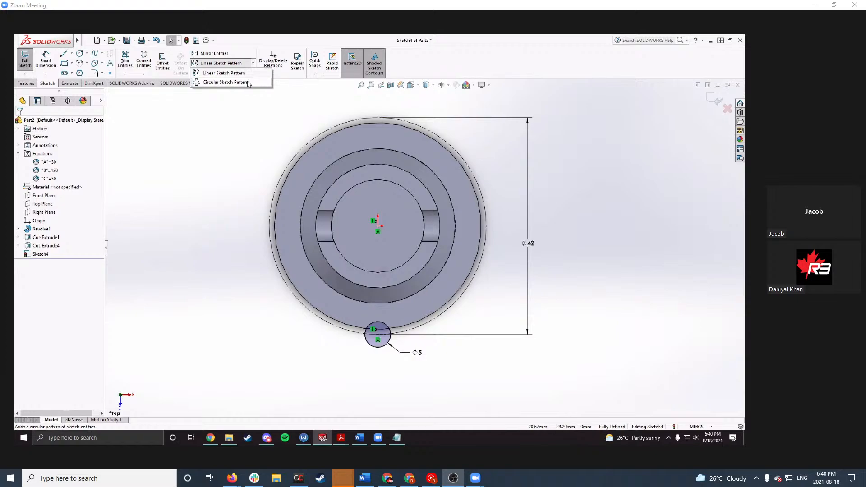
{"action": "left_click", "coordinate": [248, 83]}
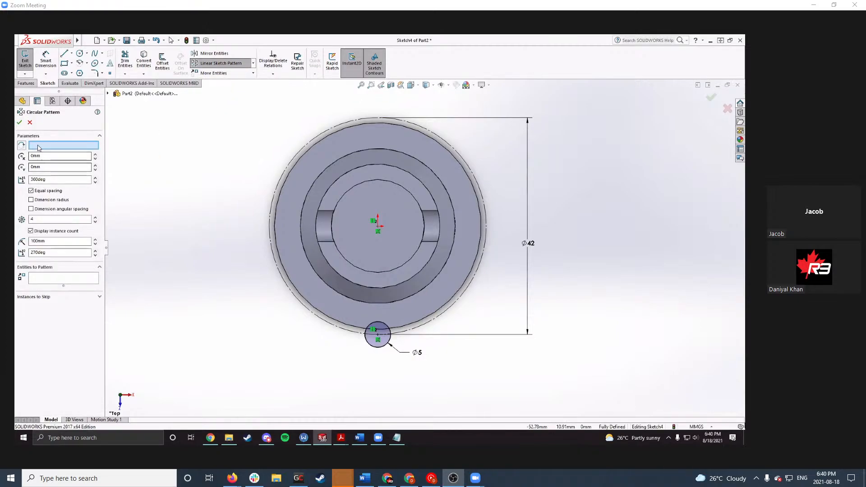
{"action": "left_click", "coordinate": [391, 339]}
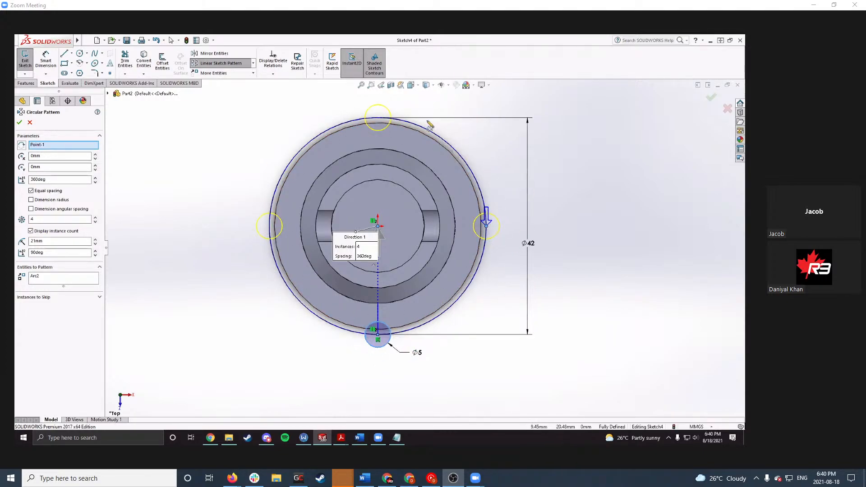
{"action": "left_click", "coordinate": [42, 220]}
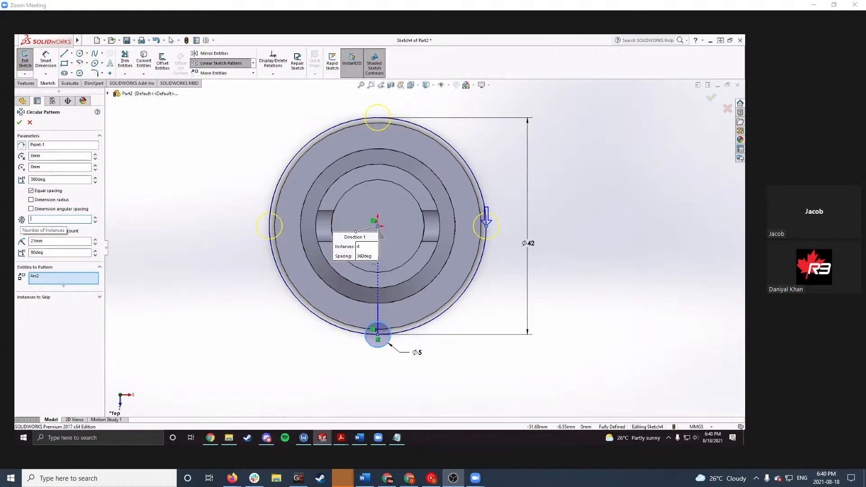
{"action": "type", "text": "0"}
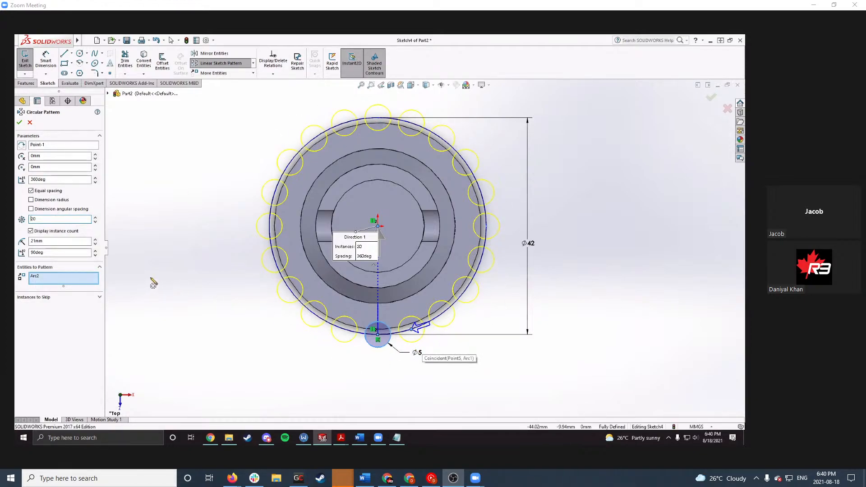
Step: Try to define the circular pattern by an 18° dimensioned angular spacing instead of equal spacing
{"action": "left_click", "coordinate": [59, 232]}
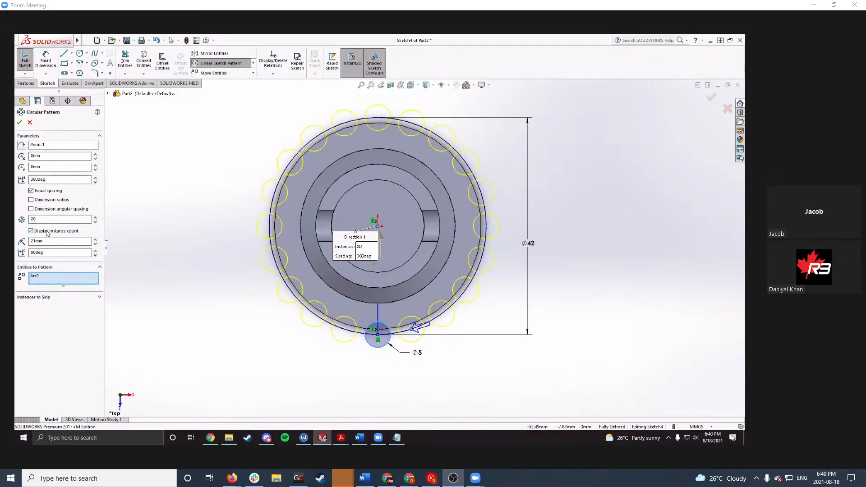
{"action": "double_click", "coordinate": [34, 179]}
{"action": "left_click", "coordinate": [79, 189]}
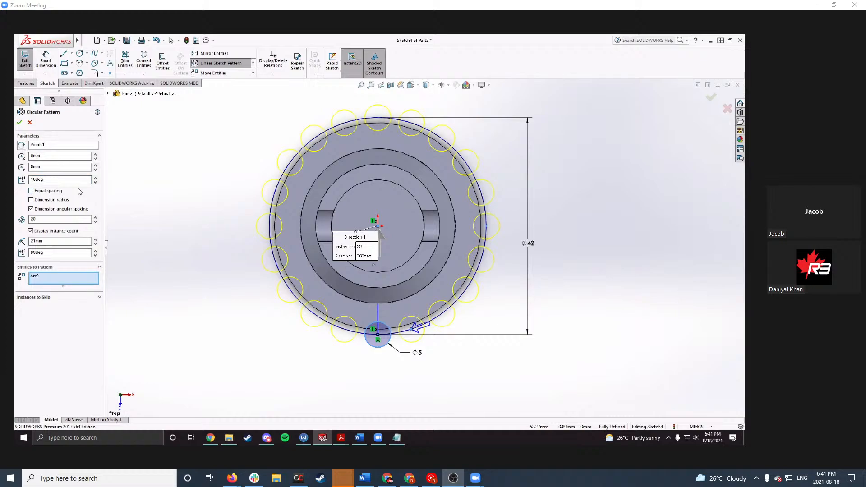
{"action": "left_click", "coordinate": [37, 179]}
{"action": "key", "text": "BackSpace"}
{"action": "key", "text": "BackSpace"}
{"action": "key", "text": "Return"}
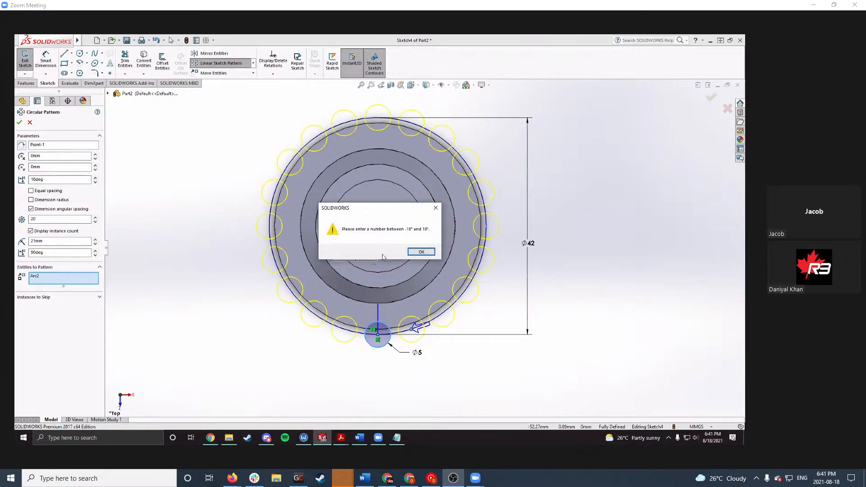
{"action": "left_click", "coordinate": [421, 251]}
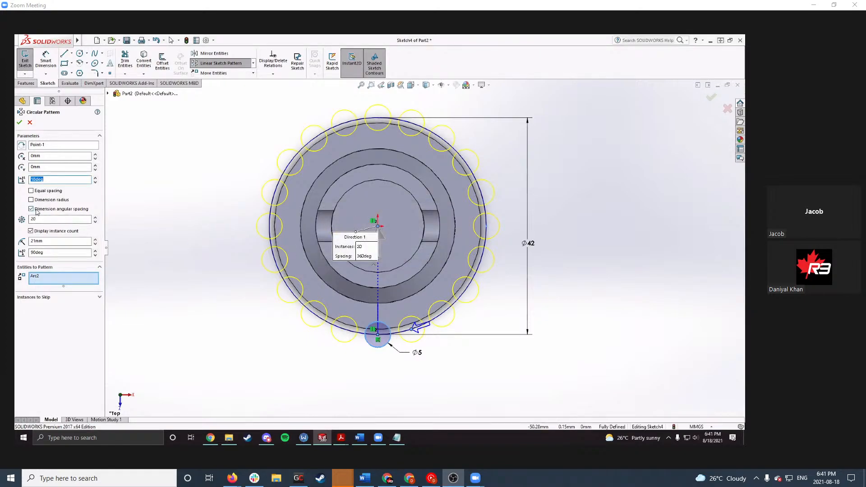
{"action": "left_click", "coordinate": [55, 210]}
Step: Recheck the notch angle in the Test Part JY drawing and restore equal spacing over 360° for the pattern
{"action": "mouse_move", "coordinate": [342, 437]}
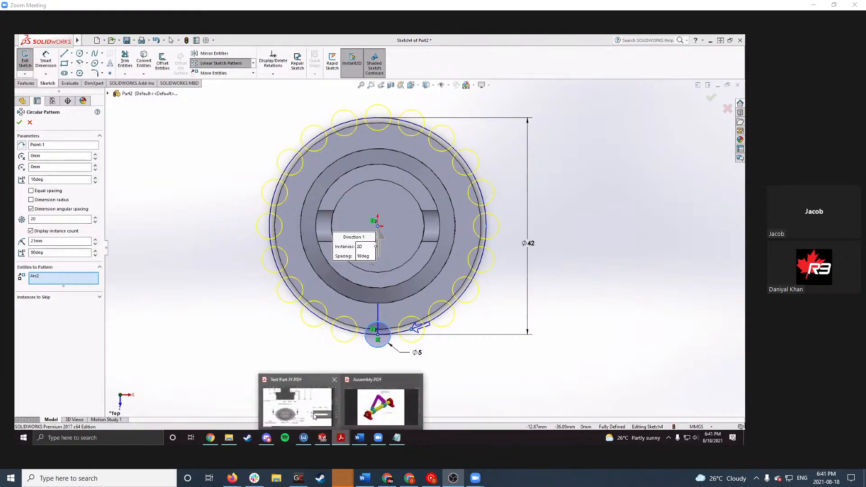
{"action": "left_click", "coordinate": [297, 406]}
{"action": "left_click_drag", "start_coordinate": [119, 360], "coordinate": [136, 361]}
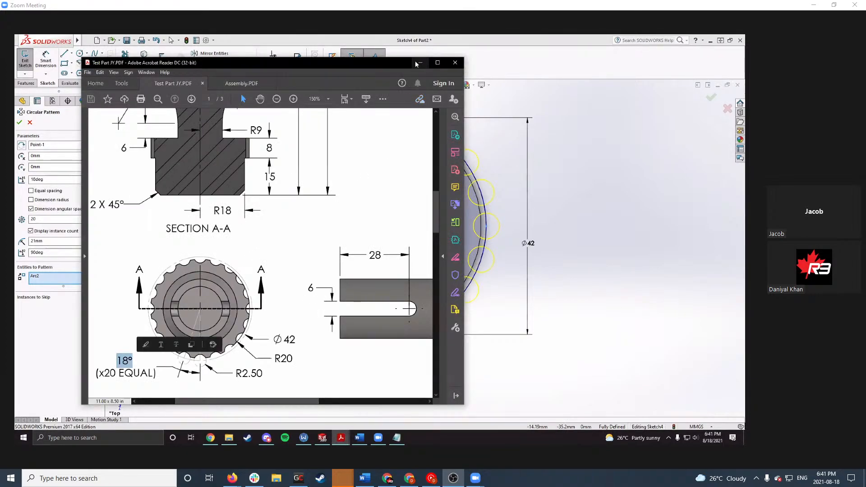
{"action": "left_click", "coordinate": [43, 206]}
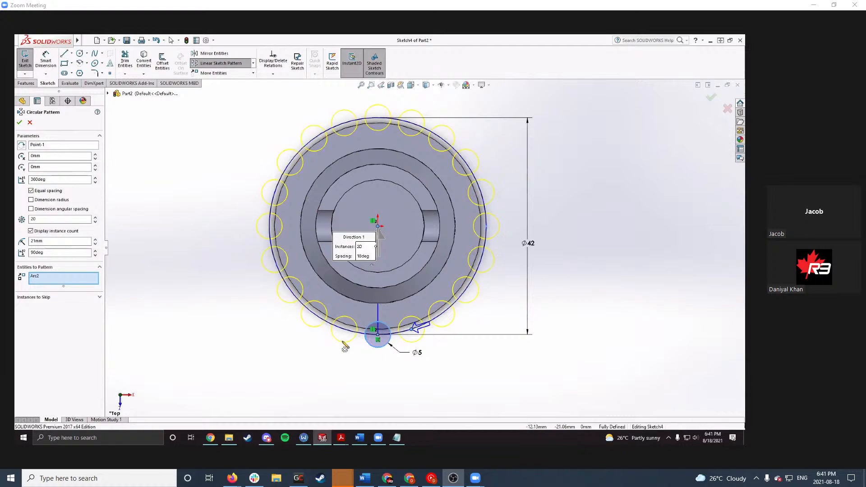
Step: Review the notch spacing callout in the Test Part JY drawing and apply the equally spaced 20-instance circular pattern
{"action": "left_click", "coordinate": [341, 438]}
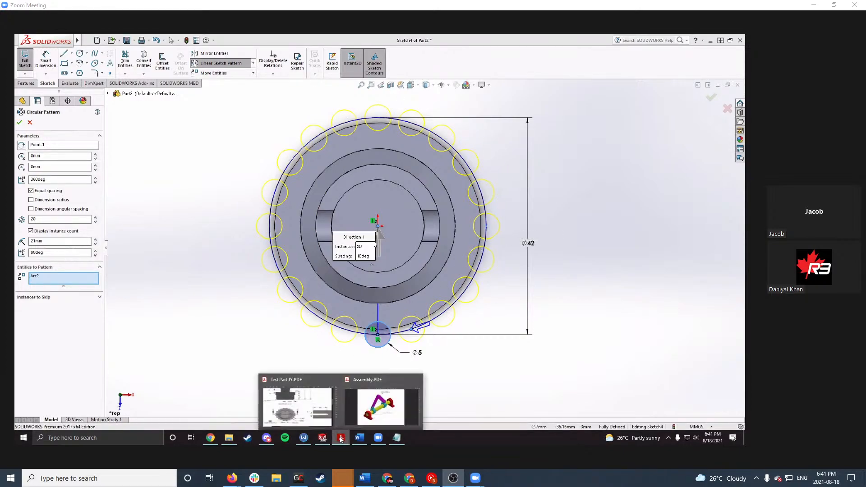
{"action": "left_click", "coordinate": [297, 406]}
{"action": "left_click_drag", "start_coordinate": [117, 354], "coordinate": [170, 388]}
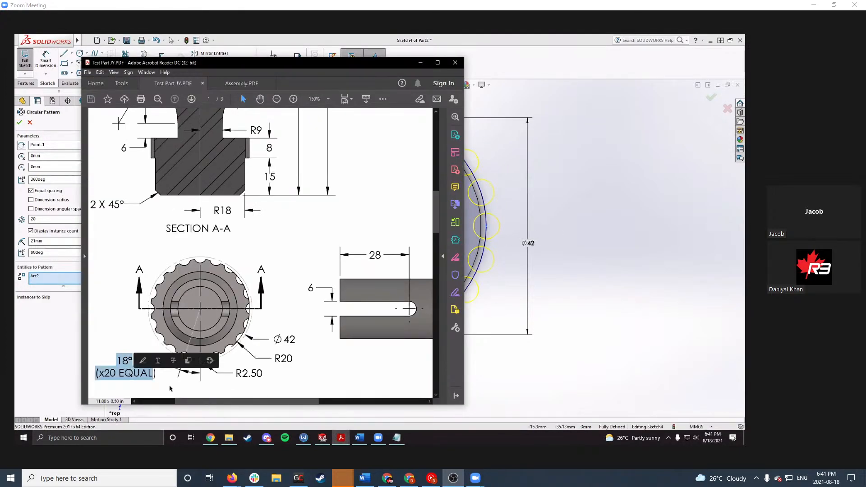
{"action": "left_click", "coordinate": [170, 388]}
{"action": "mouse_move", "coordinate": [123, 360]}
{"action": "left_mouse_down"}
{"action": "mouse_move", "coordinate": [145, 376]}
{"action": "mouse_move", "coordinate": [134, 362]}
{"action": "left_mouse_up"}
{"action": "left_click", "coordinate": [145, 377]}
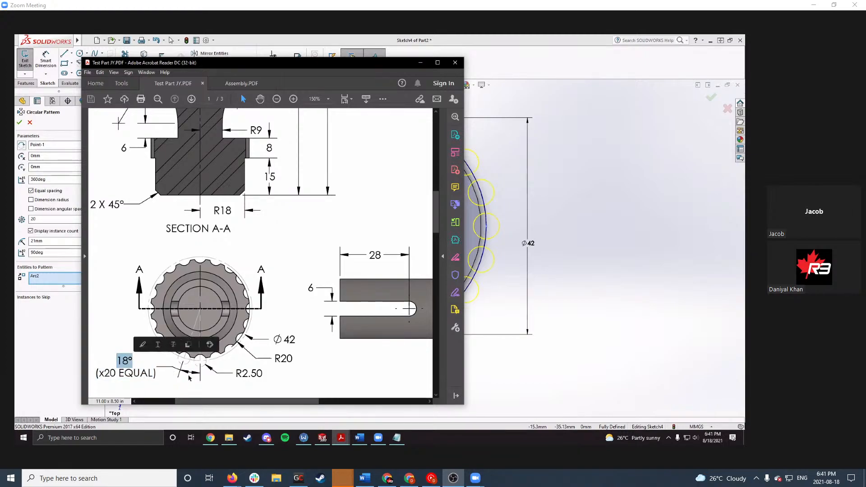
{"action": "left_click", "coordinate": [132, 362]}
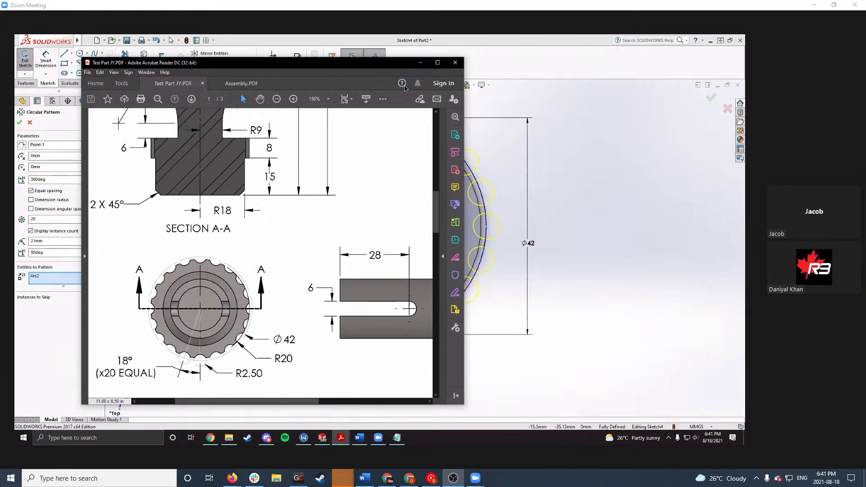
{"action": "left_click", "coordinate": [420, 63]}
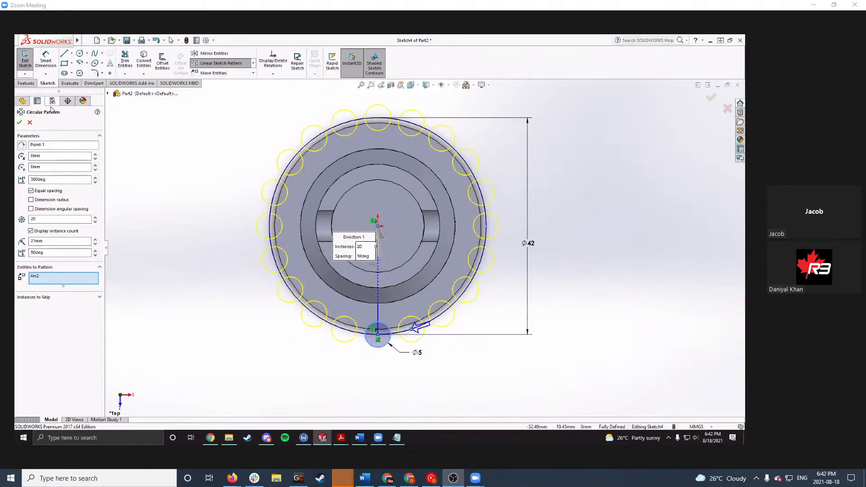
{"action": "left_click", "coordinate": [20, 123]}
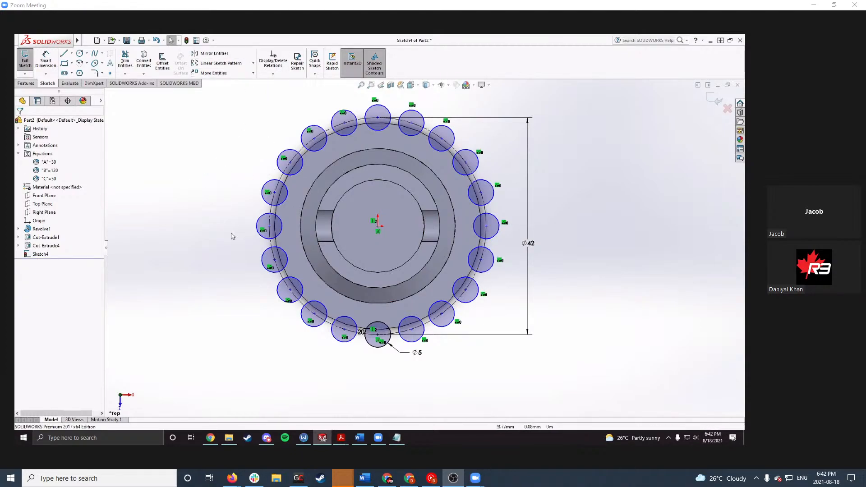
Step: Try to add a diameter dimension to the patterned notch circle next to the original 5 mm circle
{"action": "right_click_drag", "start_coordinate": [300, 355], "coordinate": [300, 326]}
{"action": "left_click", "coordinate": [351, 345]}
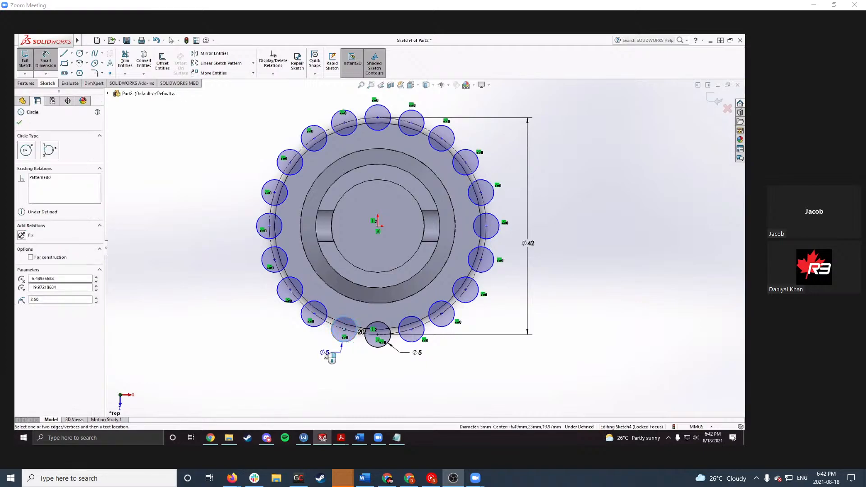
{"action": "left_click", "coordinate": [325, 354]}
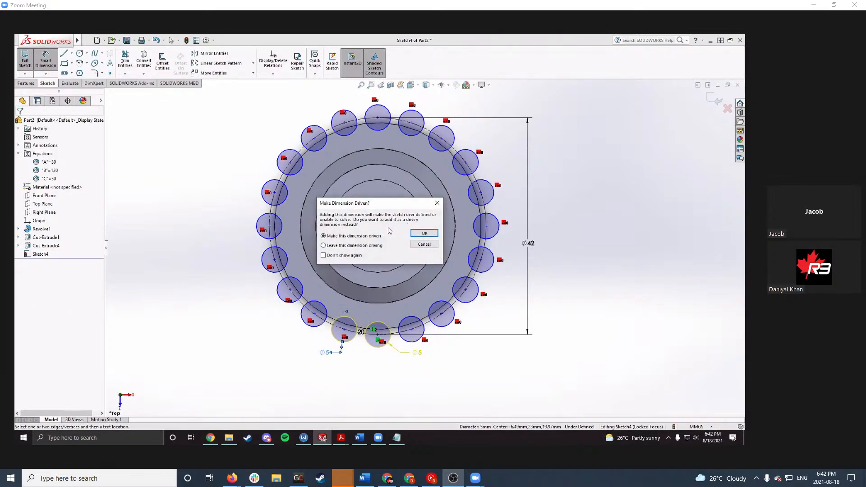
{"action": "left_click", "coordinate": [427, 248]}
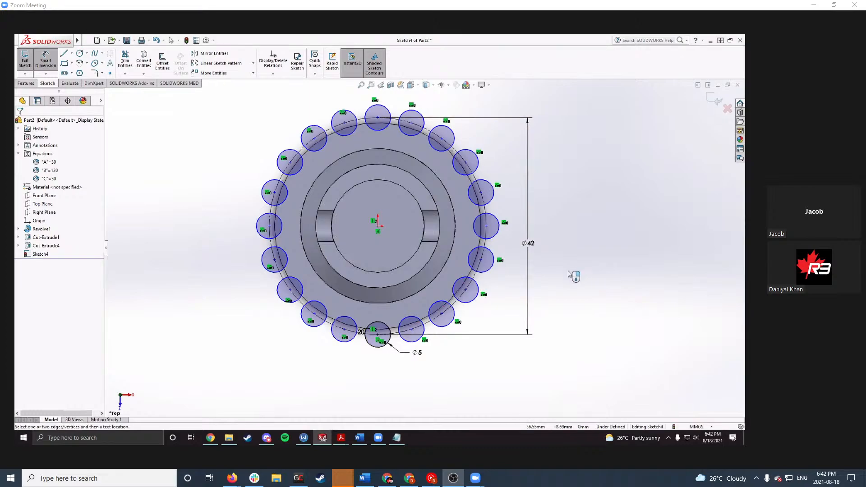
{"action": "right_click", "coordinate": [227, 215]}
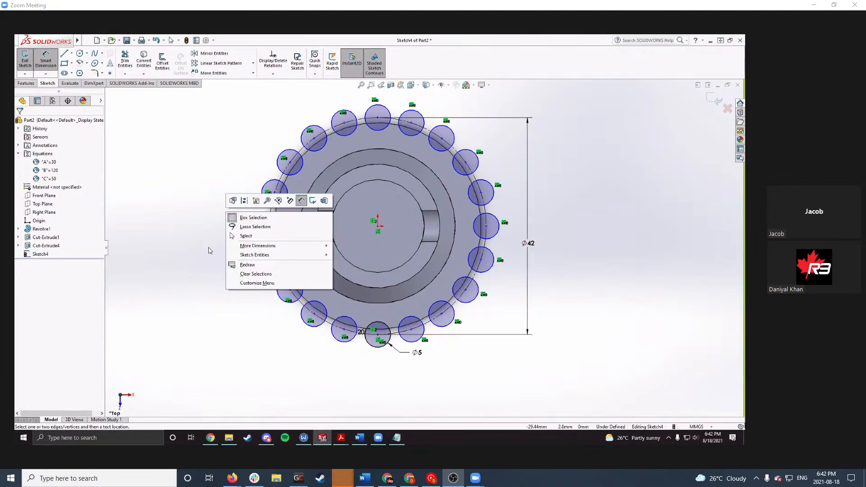
{"action": "left_click", "coordinate": [202, 249]}
{"action": "right_click", "coordinate": [219, 231]}
{"action": "left_click", "coordinate": [209, 243]}
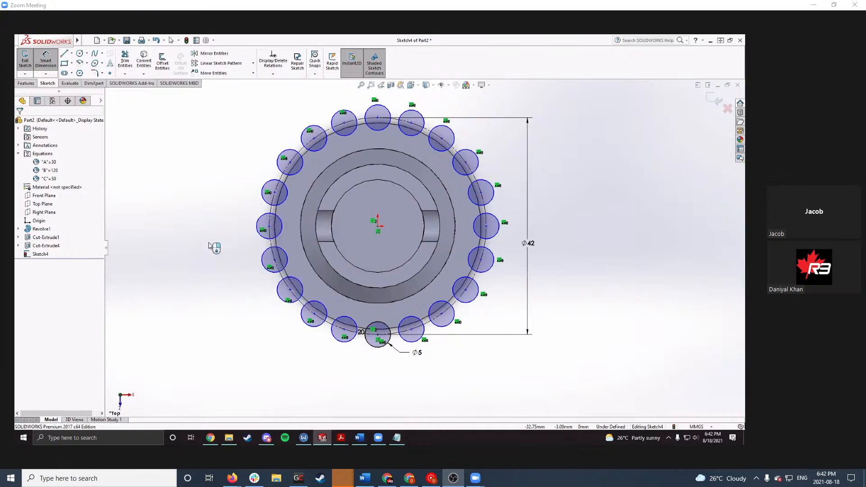
{"action": "key", "text": "Escape"}
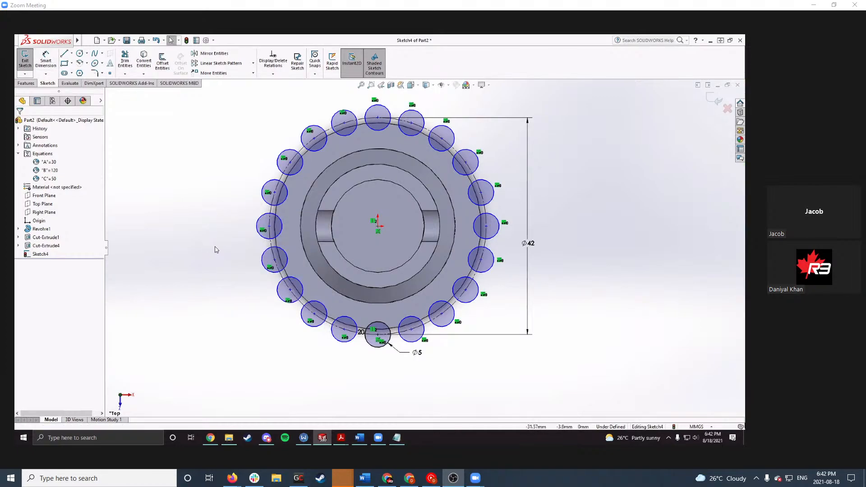
Step: Fully define the notch sketch by calculating relations and dimensions for all entities in the sketch
{"action": "right_click", "coordinate": [213, 240]}
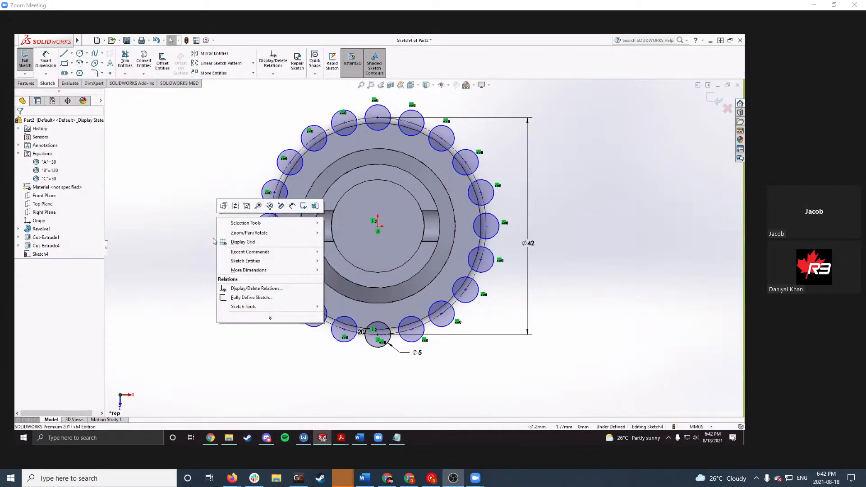
{"action": "left_click", "coordinate": [244, 298]}
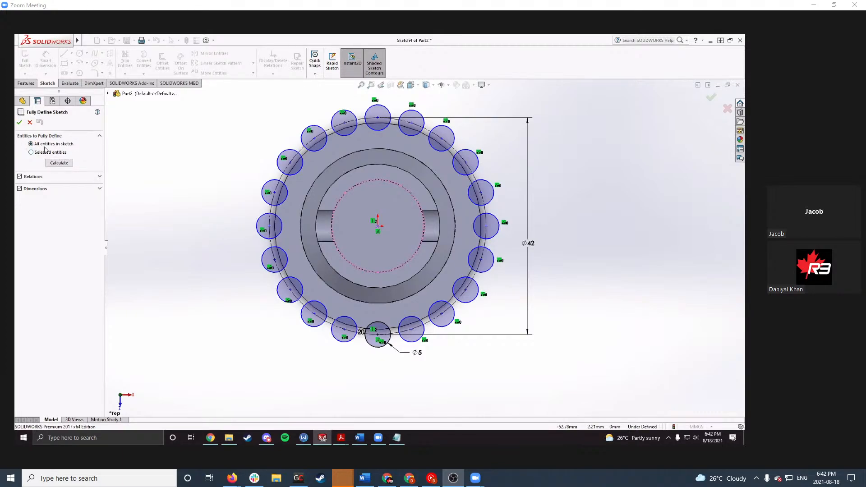
{"action": "left_click", "coordinate": [62, 165]}
{"action": "left_click", "coordinate": [19, 122]}
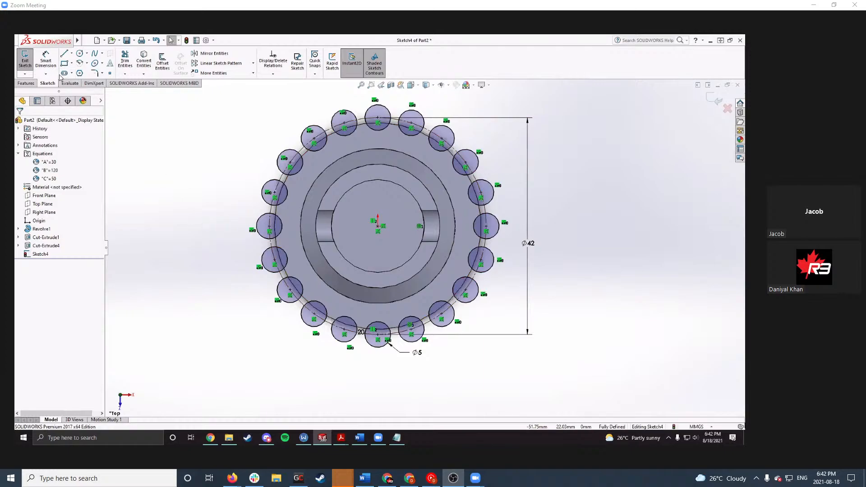
Step: Try an extruded cut of the 20 notch circles with the Through All end condition and examine its preview
{"action": "left_click", "coordinate": [26, 83]}
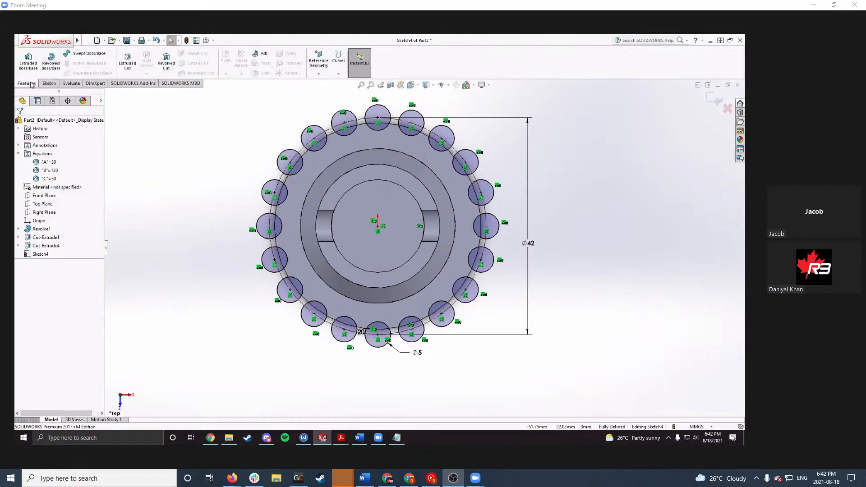
{"action": "left_click", "coordinate": [127, 61]}
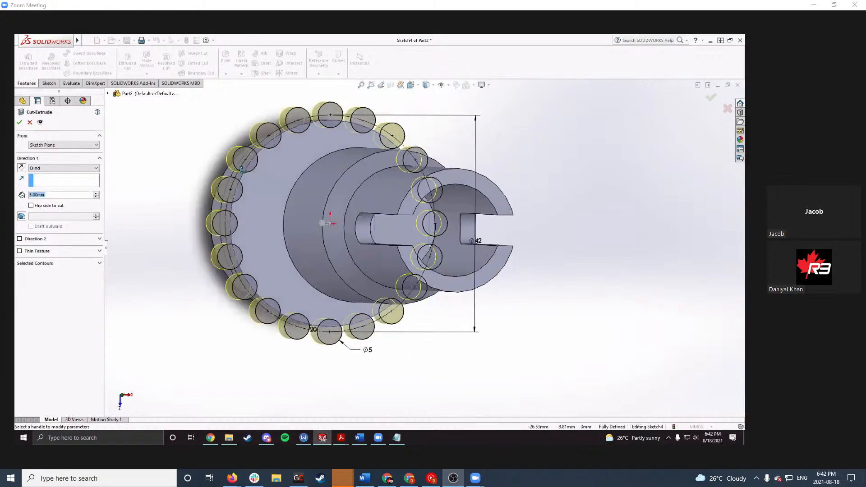
{"action": "mouse_move", "coordinate": [260, 204]}
{"action": "middle_mouse_down"}
{"action": "mouse_move", "coordinate": [286, 195]}
{"action": "mouse_move", "coordinate": [244, 200]}
{"action": "mouse_move", "coordinate": [244, 226]}
{"action": "mouse_move", "coordinate": [251, 224]}
{"action": "mouse_move", "coordinate": [197, 223]}
{"action": "mouse_move", "coordinate": [211, 188]}
{"action": "mouse_move", "coordinate": [315, 192]}
{"action": "mouse_move", "coordinate": [280, 211]}
{"action": "mouse_move", "coordinate": [307, 205]}
{"action": "middle_mouse_up"}
{"action": "scroll", "coordinate": [247, 173], "scroll_direction": "down", "scroll_amount": 3}
{"action": "scroll", "coordinate": [244, 225], "scroll_direction": "up", "scroll_amount": 2}
{"action": "scroll", "coordinate": [280, 211], "scroll_direction": "up", "scroll_amount": 1}
{"action": "left_click", "coordinate": [77, 169]}
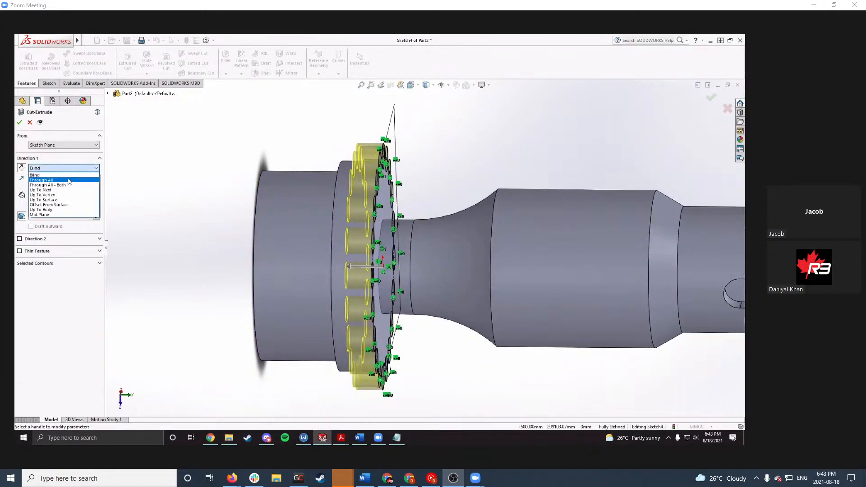
{"action": "left_click", "coordinate": [69, 180]}
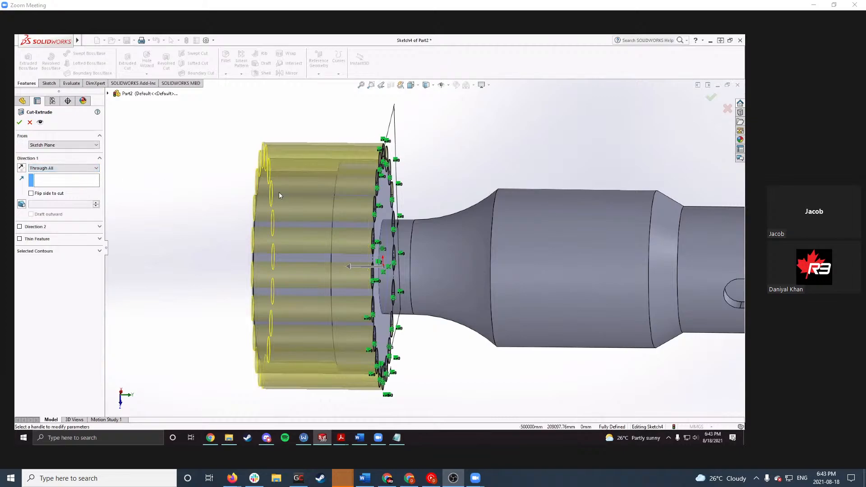
{"action": "scroll", "coordinate": [279, 192], "scroll_direction": "down", "scroll_amount": 2}
{"action": "mouse_move", "coordinate": [283, 227]}
{"action": "middle_mouse_down"}
{"action": "mouse_move", "coordinate": [386, 174]}
{"action": "mouse_move", "coordinate": [357, 198]}
{"action": "middle_mouse_up"}
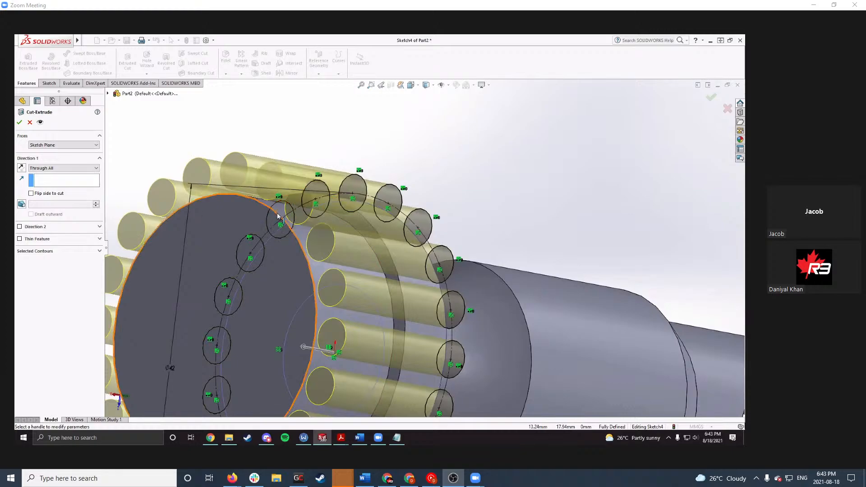
{"action": "mouse_move", "coordinate": [285, 217]}
{"action": "middle_mouse_down"}
{"action": "mouse_move", "coordinate": [255, 258]}
{"action": "mouse_move", "coordinate": [263, 170]}
{"action": "middle_mouse_up"}
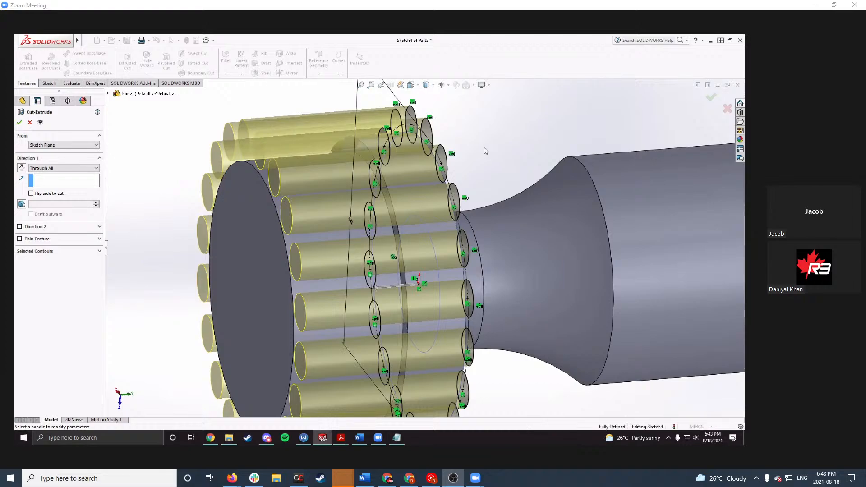
{"action": "middle_click_drag", "start_coordinate": [255, 142], "coordinate": [449, 163]}
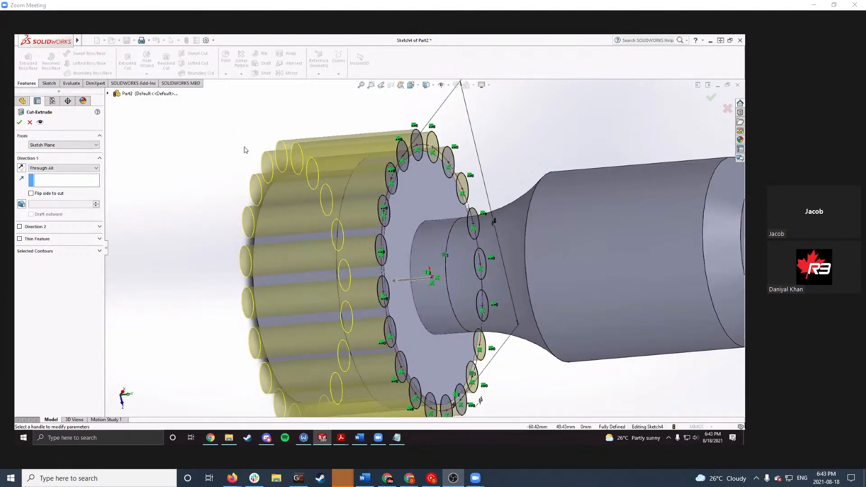
Step: Try the Up To Next end condition for the notch cut and inspect the preview around the flange
{"action": "left_click", "coordinate": [68, 168]}
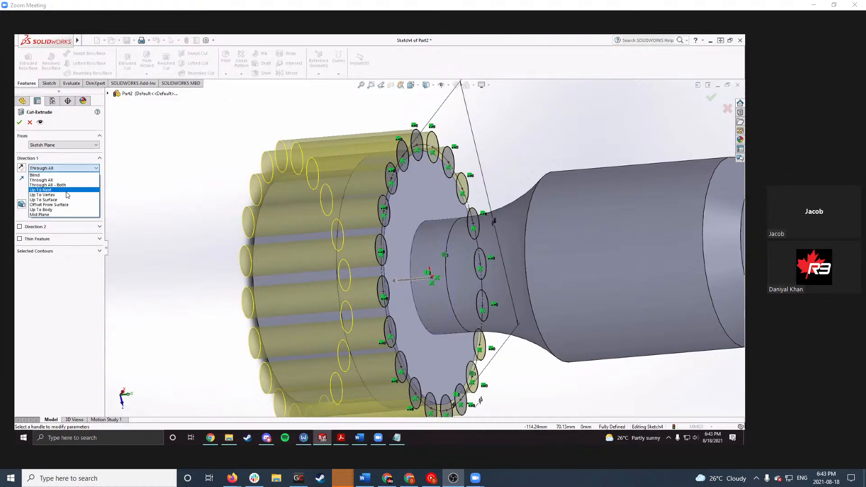
{"action": "left_click", "coordinate": [66, 192]}
{"action": "middle_click_drag", "start_coordinate": [234, 177], "coordinate": [424, 179]}
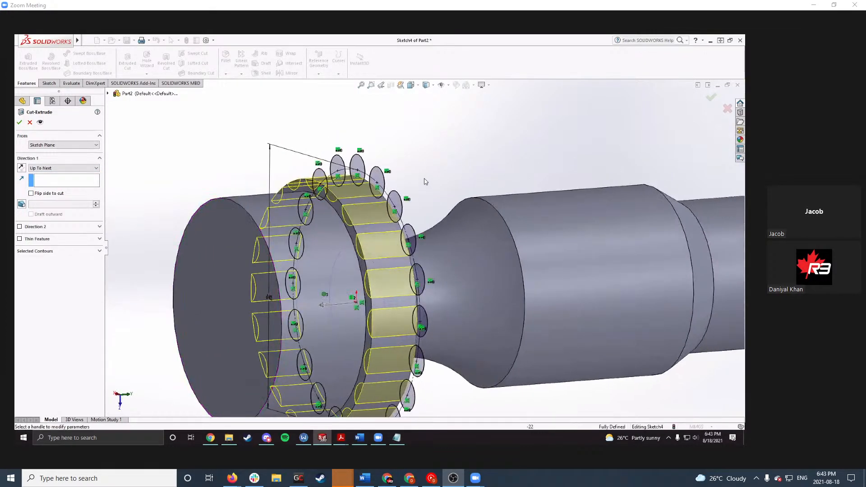
{"action": "scroll", "coordinate": [425, 181], "scroll_direction": "down", "scroll_amount": 2}
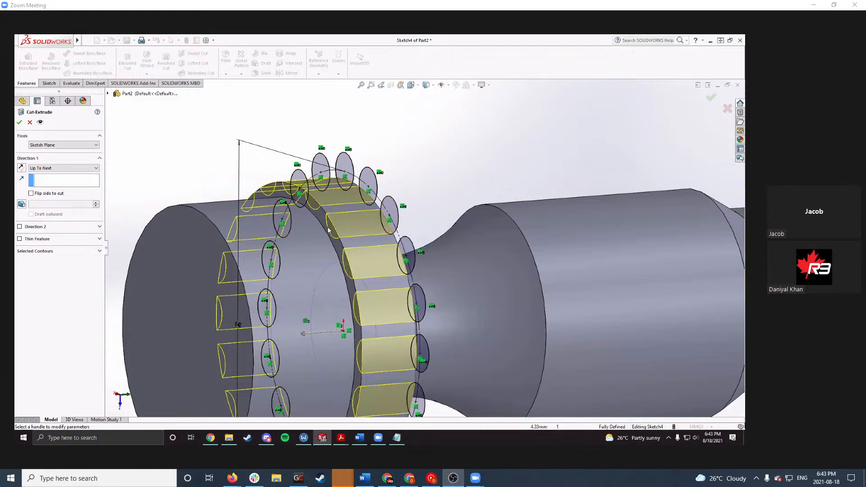
{"action": "middle_click_drag", "start_coordinate": [451, 176], "coordinate": [275, 183]}
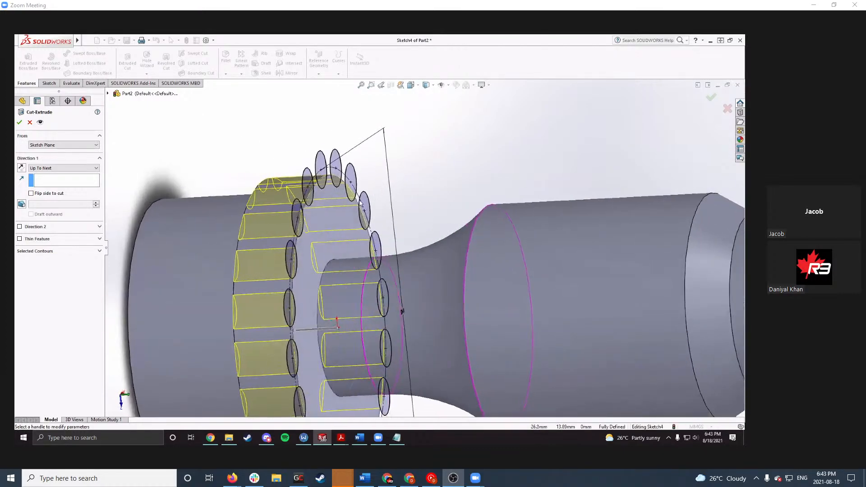
{"action": "mouse_move", "coordinate": [209, 212]}
{"action": "middle_mouse_down"}
{"action": "mouse_move", "coordinate": [259, 187]}
{"action": "mouse_move", "coordinate": [270, 210]}
{"action": "mouse_move", "coordinate": [259, 209]}
{"action": "mouse_move", "coordinate": [283, 216]}
{"action": "middle_mouse_up"}
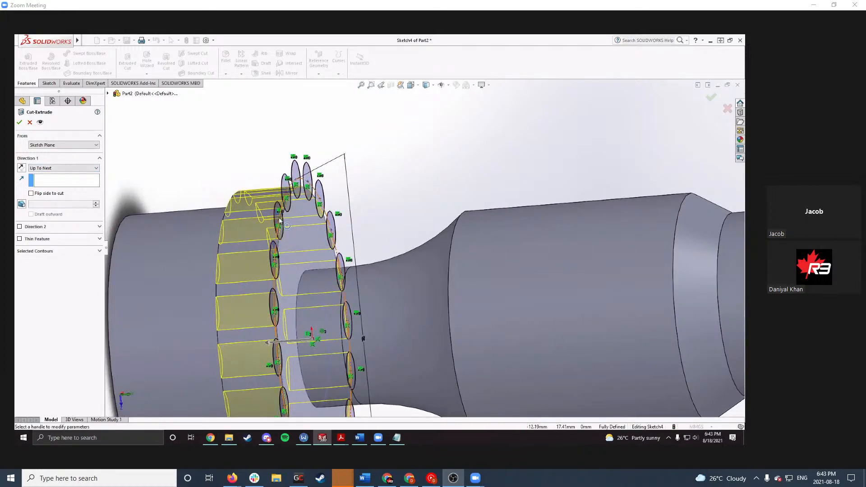
{"action": "middle_click_drag", "start_coordinate": [314, 232], "coordinate": [152, 205]}
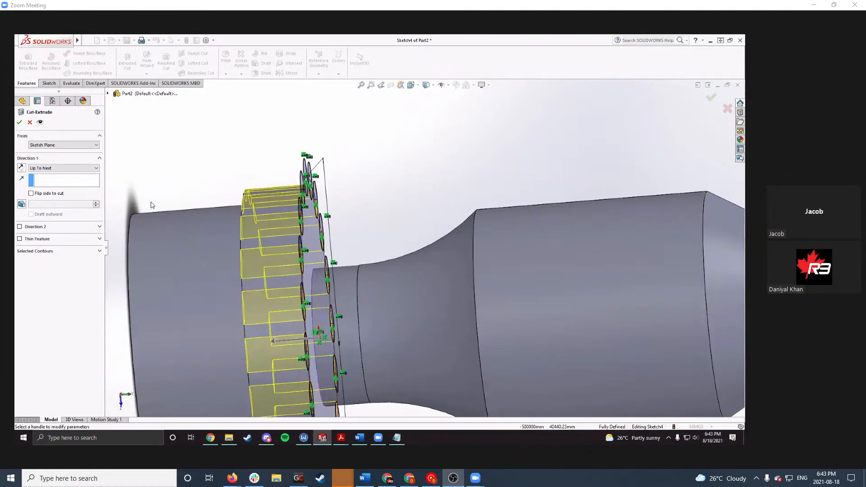
Step: Compare a Blind notch cut with the Up To Next end condition on the flange
{"action": "left_click", "coordinate": [89, 169]}
{"action": "left_click", "coordinate": [81, 174]}
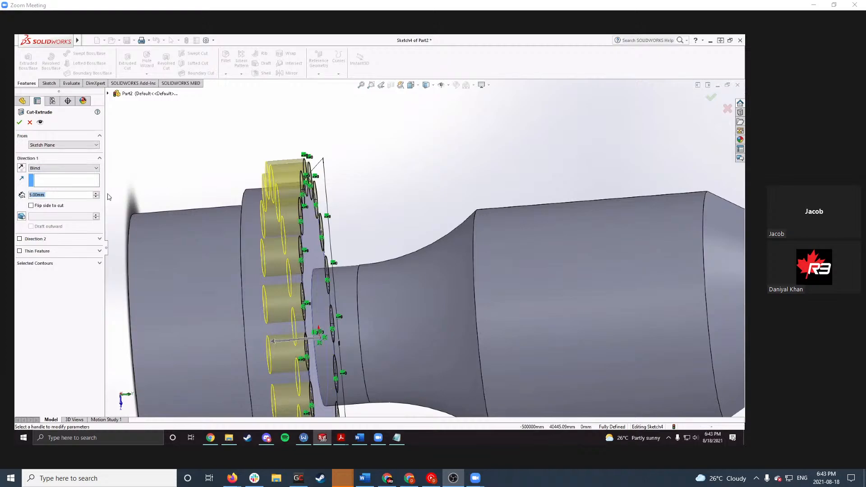
{"action": "left_click", "coordinate": [89, 168]}
{"action": "left_click", "coordinate": [45, 193]}
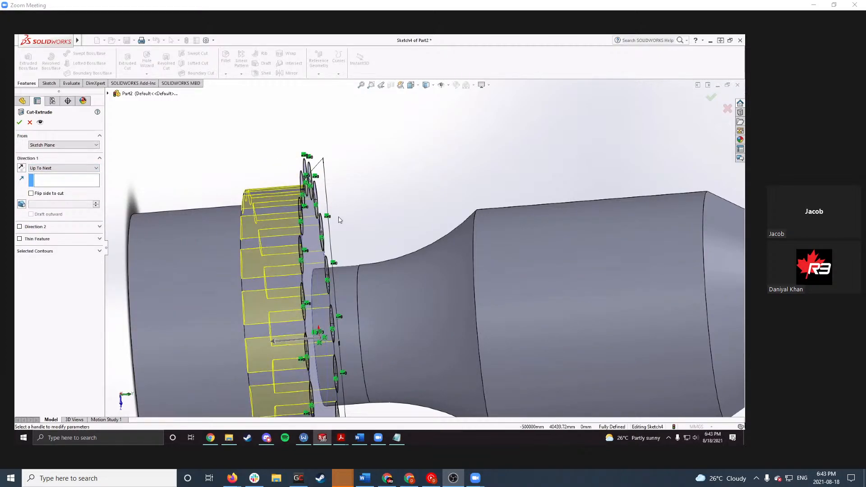
{"action": "middle_click_drag", "start_coordinate": [207, 251], "coordinate": [189, 212]}
Step: Try to end the notch cut at the flange's far circular edge with the Up To Vertex end condition
{"action": "left_click", "coordinate": [68, 170]}
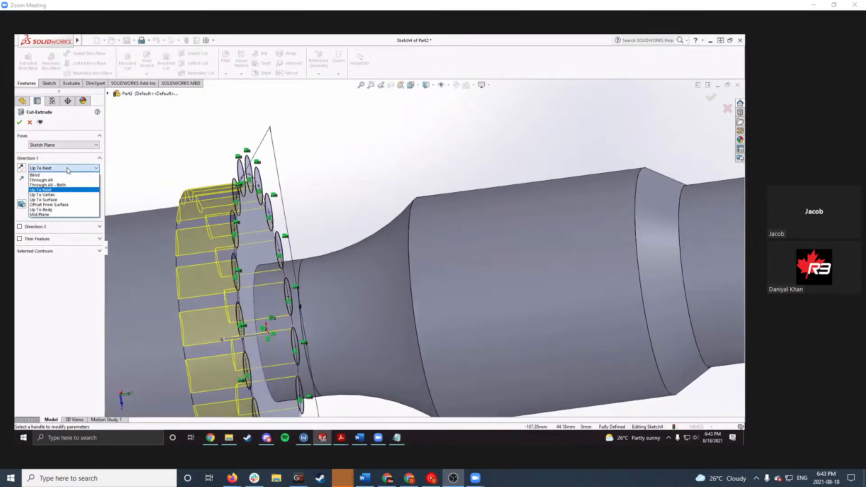
{"action": "left_click", "coordinate": [61, 195]}
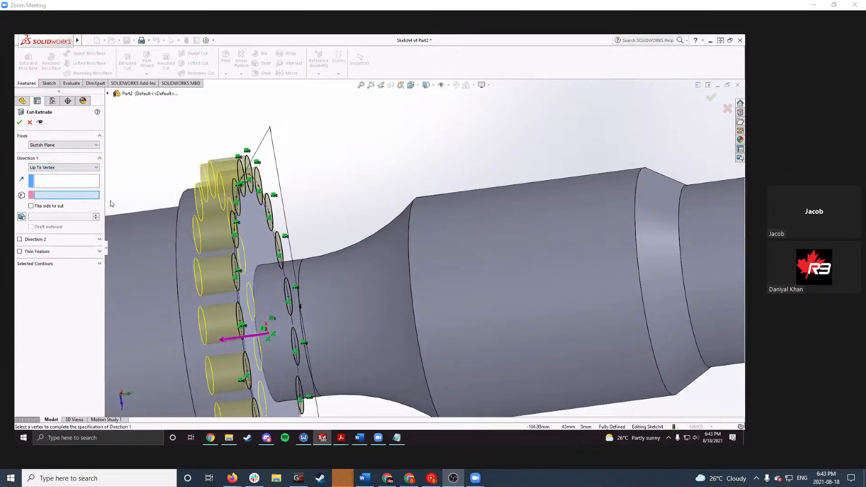
{"action": "left_click", "coordinate": [177, 232]}
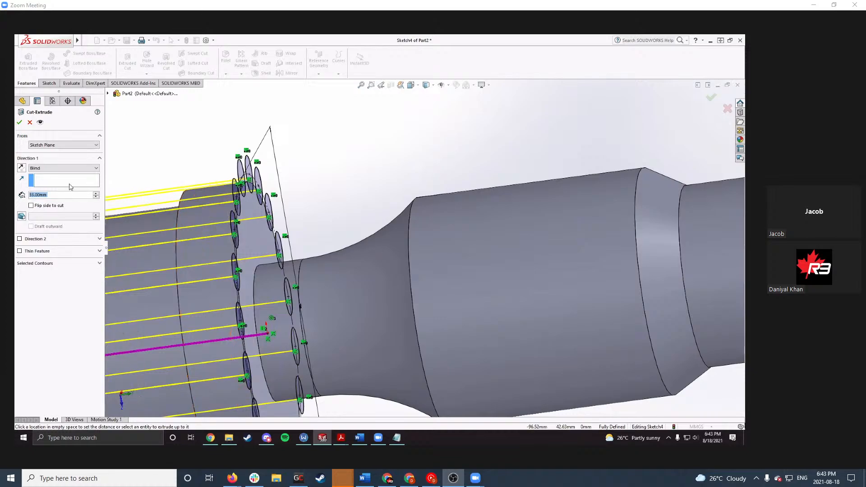
{"action": "left_click", "coordinate": [49, 168]}
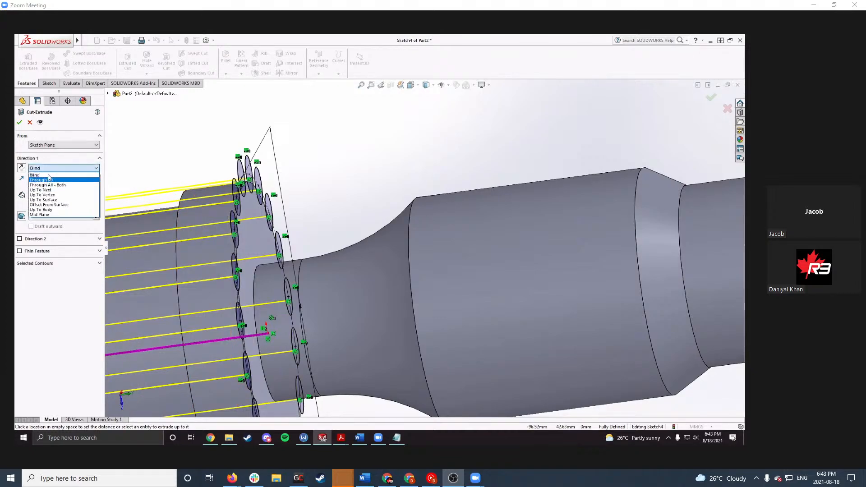
{"action": "left_click", "coordinate": [50, 195]}
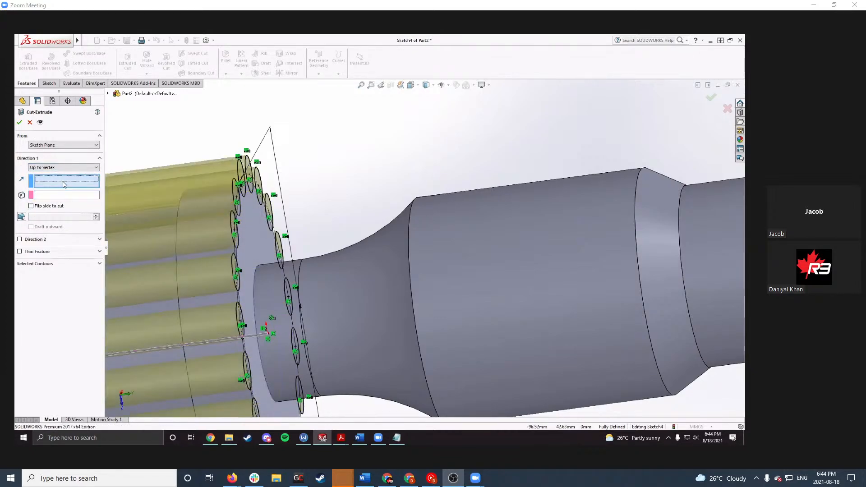
{"action": "left_click", "coordinate": [178, 225]}
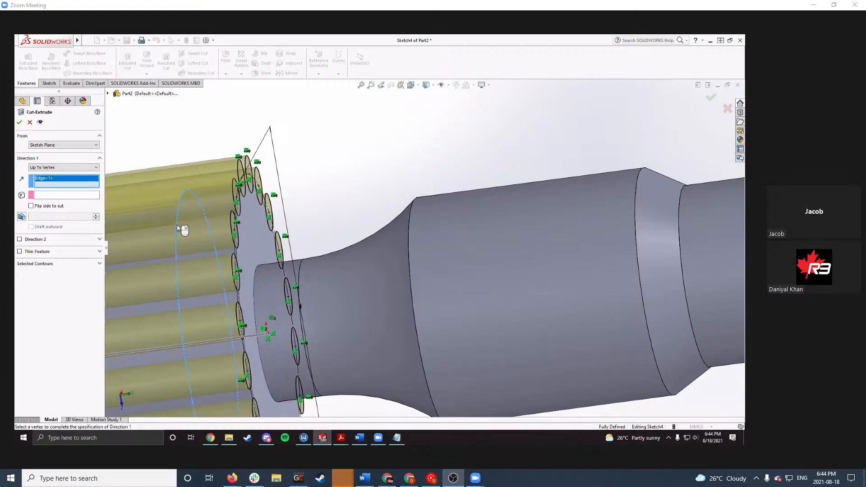
{"action": "middle_click_drag", "start_coordinate": [162, 185], "coordinate": [289, 233]}
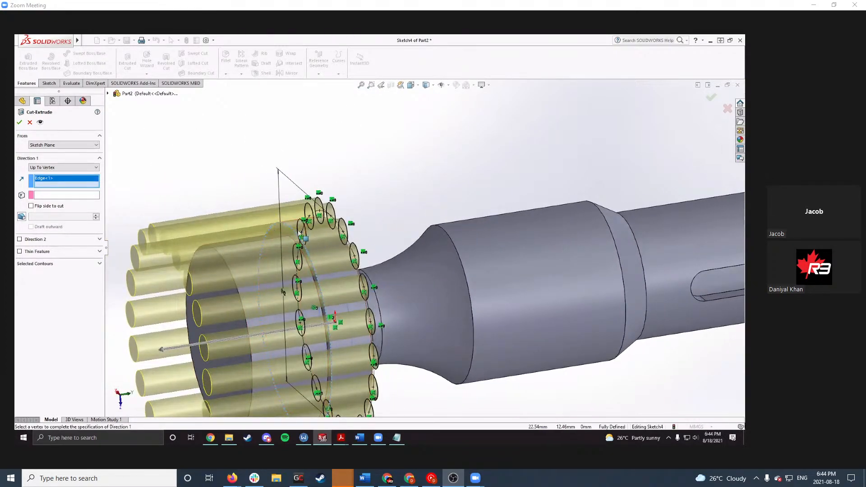
{"action": "key", "text": "Escape"}
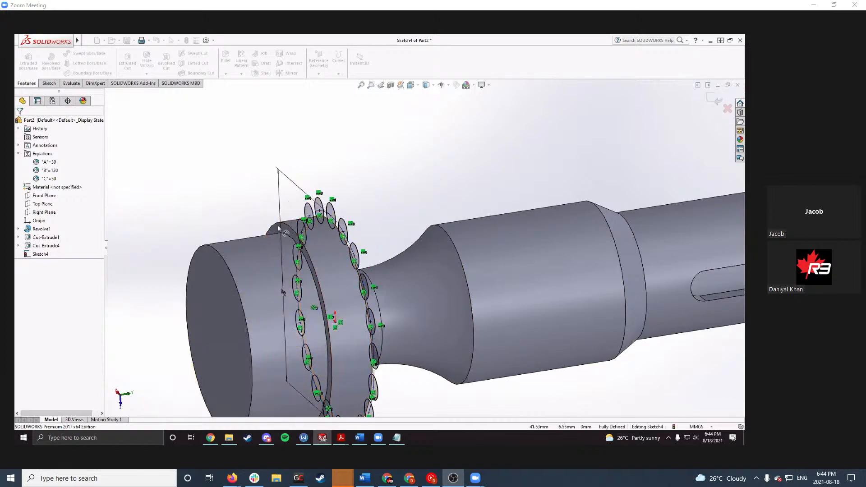
Step: Start an extruded cut of the notch circles and try the Up To Surface end condition on the flange's far annular face
{"action": "mouse_move", "coordinate": [259, 186]}
{"action": "middle_mouse_down"}
{"action": "mouse_move", "coordinate": [226, 182]}
{"action": "mouse_move", "coordinate": [249, 191]}
{"action": "middle_mouse_up"}
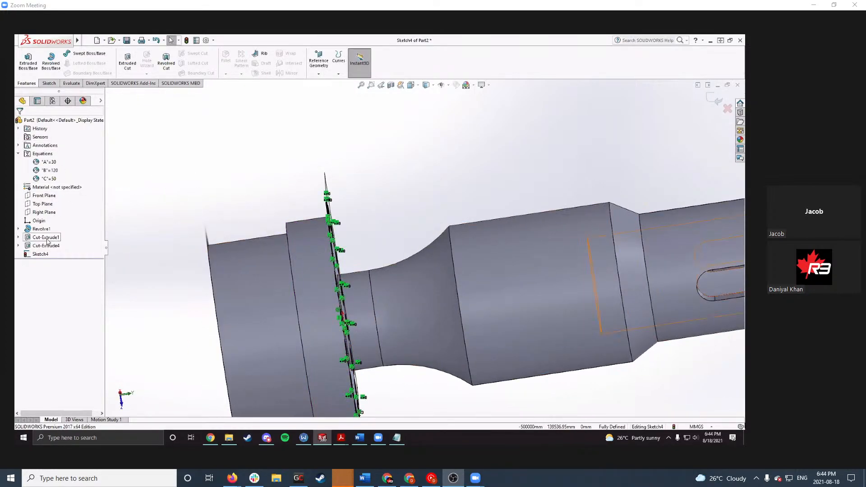
{"action": "left_click", "coordinate": [40, 254]}
{"action": "left_click", "coordinate": [180, 158]}
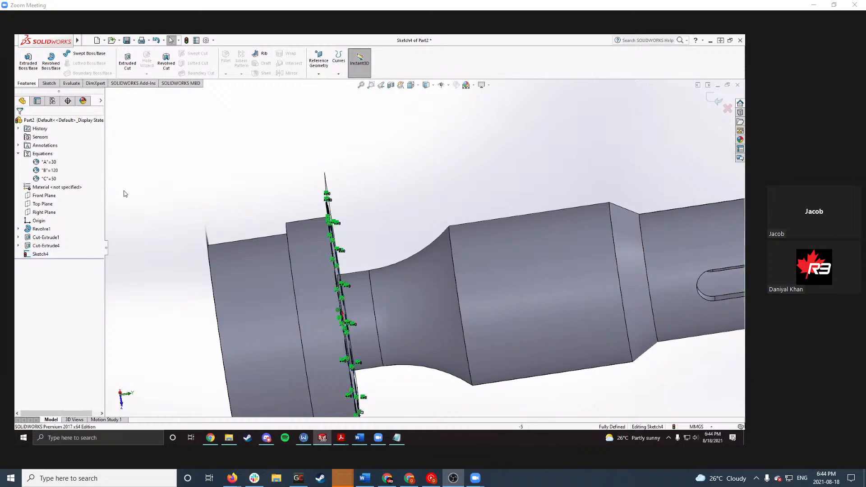
{"action": "left_click", "coordinate": [127, 69]}
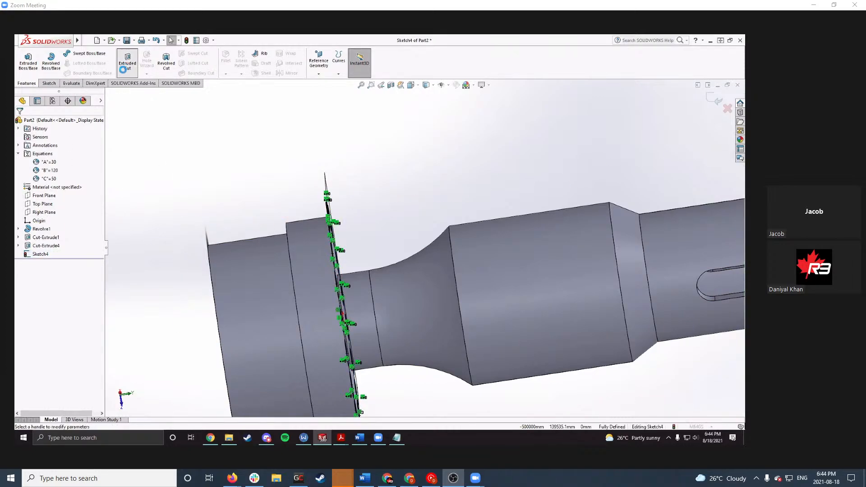
{"action": "left_click", "coordinate": [59, 168]}
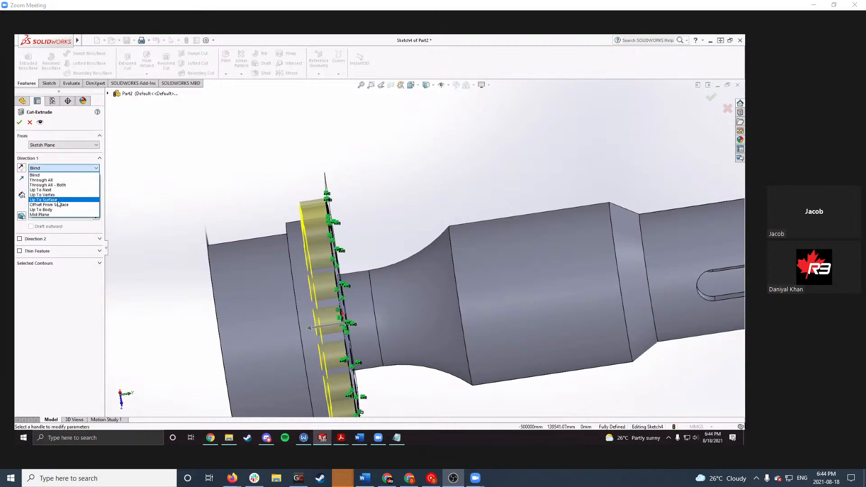
{"action": "left_click", "coordinate": [58, 201]}
{"action": "mouse_move", "coordinate": [189, 227]}
{"action": "middle_mouse_down"}
{"action": "mouse_move", "coordinate": [213, 213]}
{"action": "mouse_move", "coordinate": [281, 240]}
{"action": "mouse_move", "coordinate": [149, 230]}
{"action": "mouse_move", "coordinate": [343, 238]}
{"action": "middle_mouse_up"}
{"action": "left_click", "coordinate": [244, 235]}
{"action": "scroll", "coordinate": [343, 238], "scroll_direction": "down", "scroll_amount": 5}
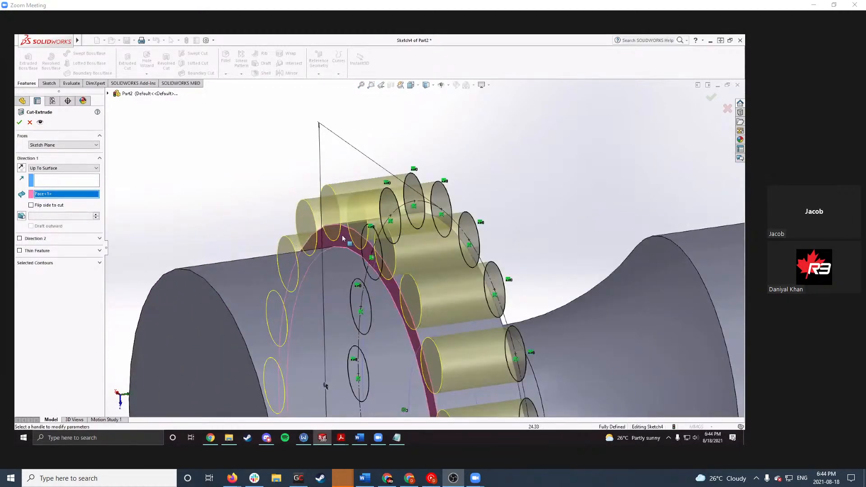
Step: Change the notch cut's end condition to Up To Next and complete the cut through the flange
{"action": "left_click", "coordinate": [61, 169]}
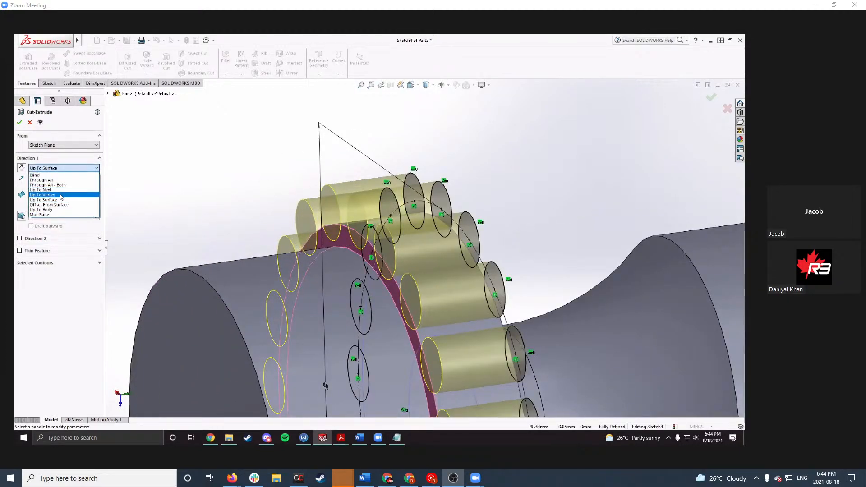
{"action": "left_click", "coordinate": [61, 190]}
{"action": "mouse_move", "coordinate": [217, 194]}
{"action": "middle_mouse_down"}
{"action": "mouse_move", "coordinate": [336, 214]}
{"action": "mouse_move", "coordinate": [323, 212]}
{"action": "mouse_move", "coordinate": [360, 210]}
{"action": "middle_mouse_up"}
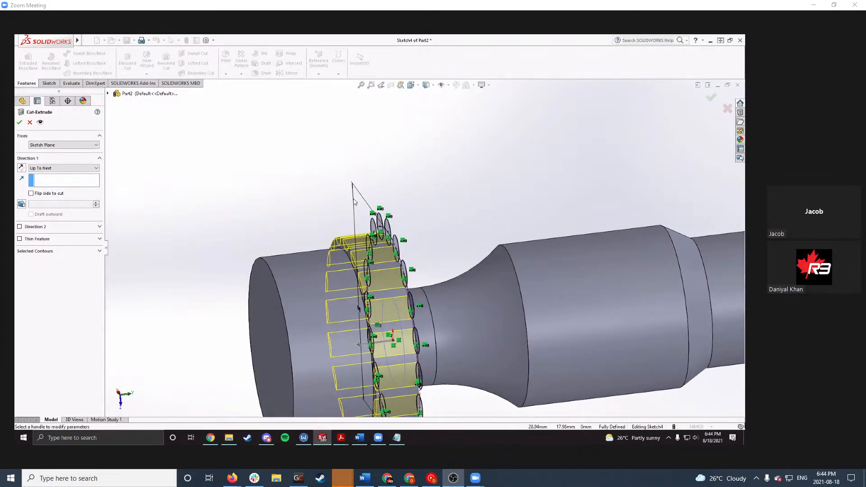
{"action": "left_click", "coordinate": [20, 123]}
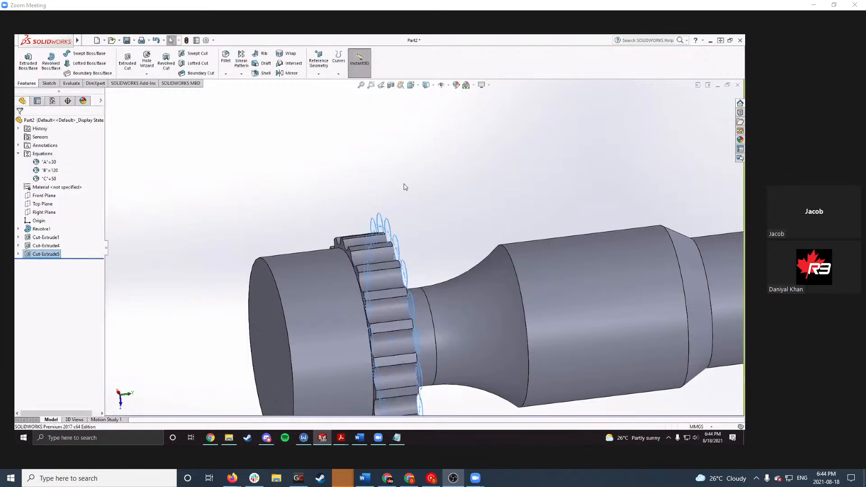
{"action": "middle_click_drag", "start_coordinate": [445, 199], "coordinate": [313, 233]}
{"action": "scroll", "coordinate": [406, 236], "scroll_direction": "up", "scroll_amount": 5}
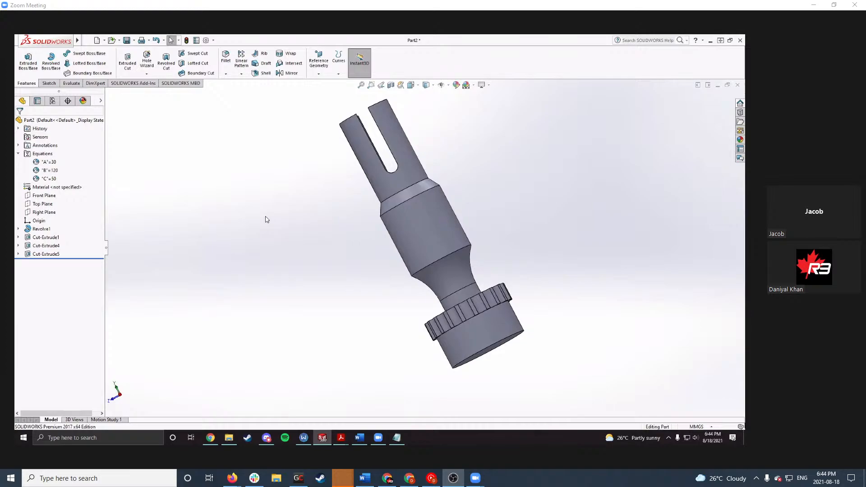
Step: Review the Test Part JY drawing and compare its isometric view with the notched shaft model
{"action": "mouse_move", "coordinate": [341, 437]}
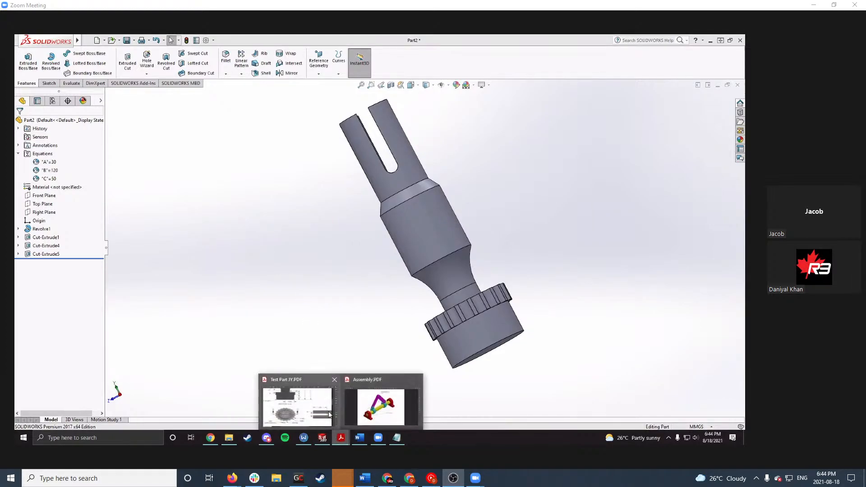
{"action": "left_click", "coordinate": [324, 405]}
{"action": "key", "text": "ctrl+0"}
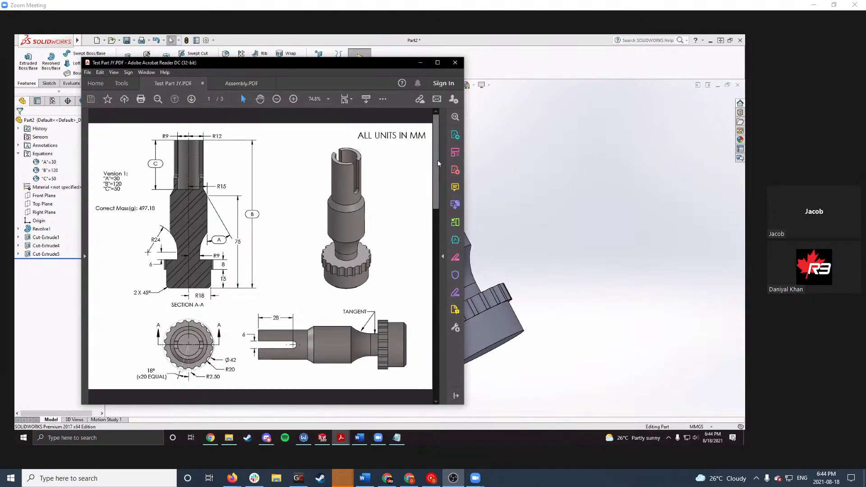
{"action": "mouse_move", "coordinate": [435, 163]}
{"action": "left_click_drag", "start_coordinate": [438, 173], "coordinate": [439, 148]}
{"action": "left_click", "coordinate": [361, 154]}
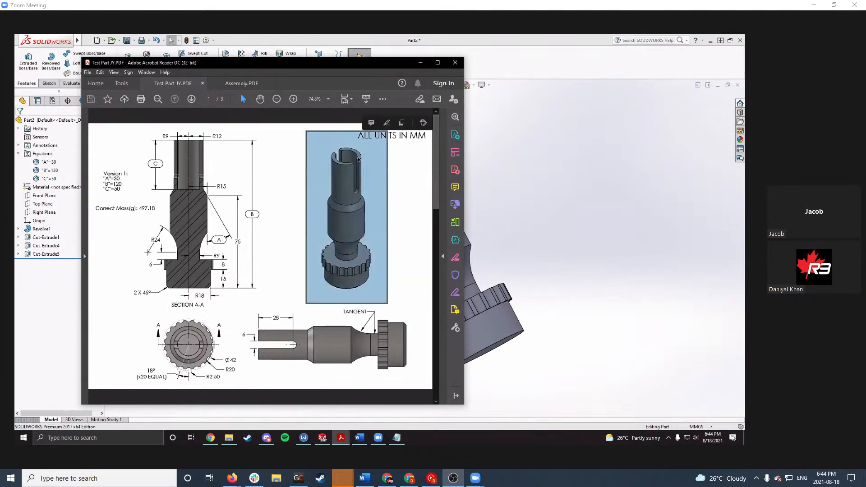
{"action": "left_click", "coordinate": [274, 149]}
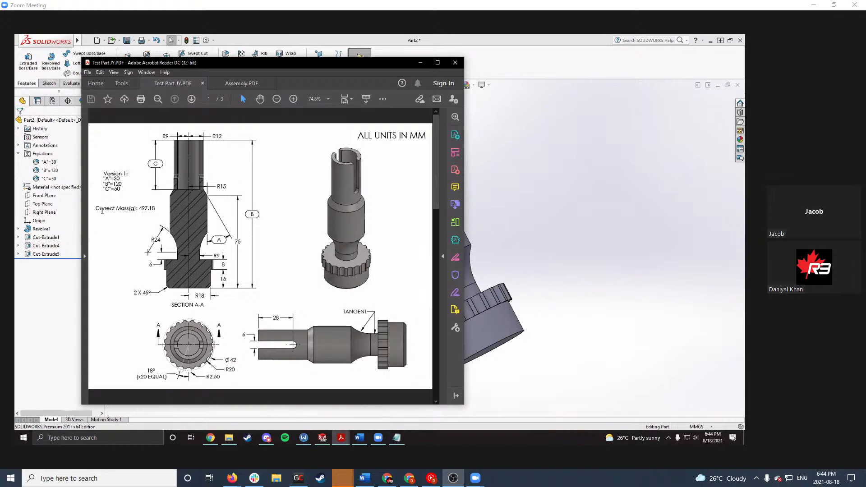
{"action": "left_click", "coordinate": [420, 63]}
{"action": "middle_click_drag", "start_coordinate": [440, 158], "coordinate": [461, 207]}
{"action": "scroll", "coordinate": [454, 199], "scroll_direction": "down", "scroll_amount": 5}
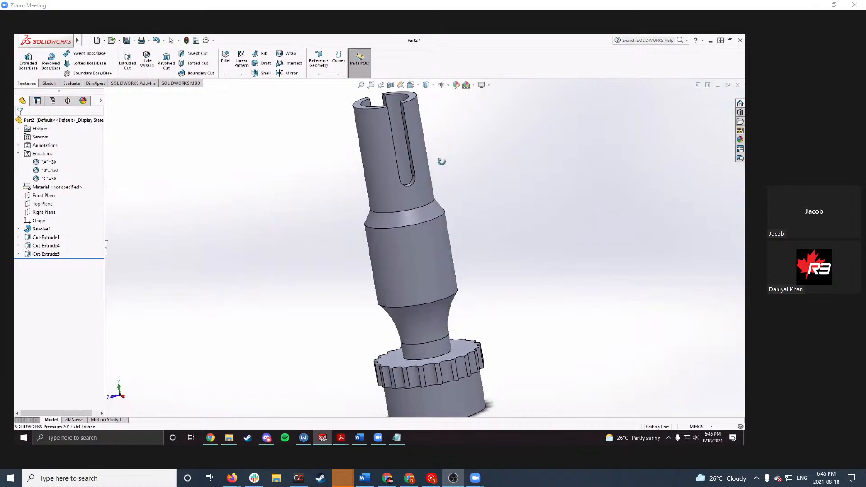
{"action": "scroll", "coordinate": [433, 170], "scroll_direction": "up", "scroll_amount": 2}
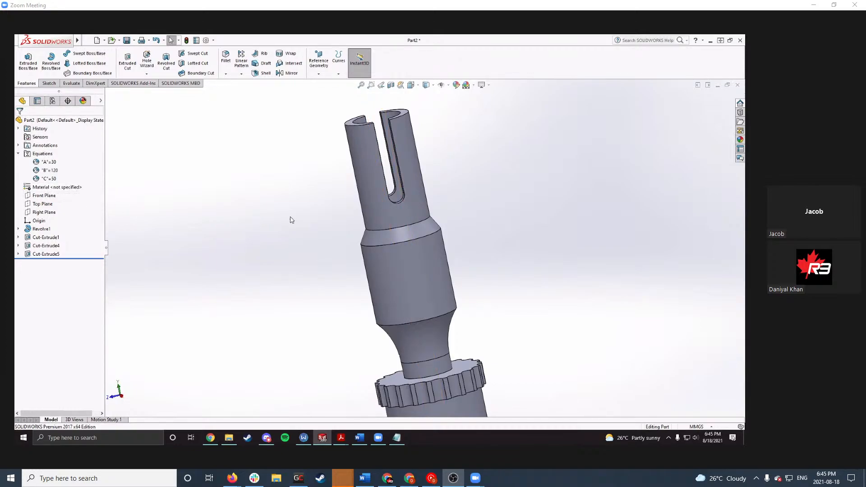
{"action": "scroll", "coordinate": [336, 196], "scroll_direction": "up", "scroll_amount": 1}
{"action": "left_click", "coordinate": [407, 281]}
{"action": "left_click", "coordinate": [218, 231]}
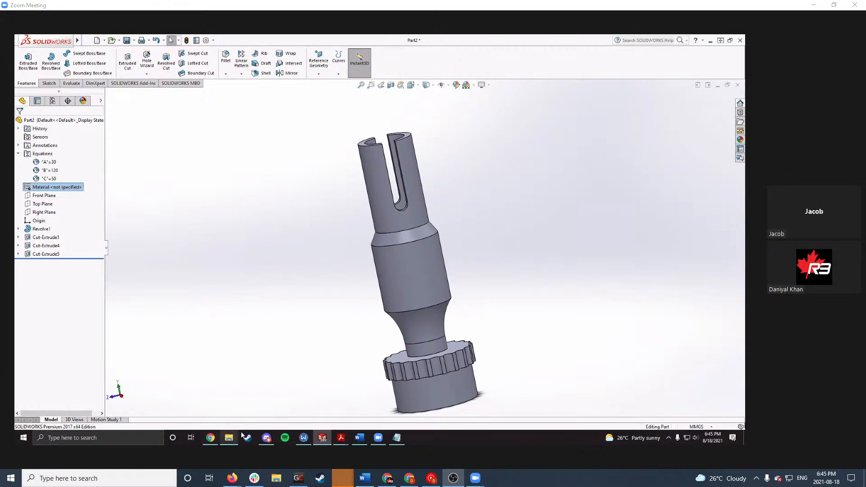
Step: Check the material noted in Notepad and assign AISI 1020 from the Steel category to the part, using SI - N/mm^2 (MPa) units
{"action": "left_click", "coordinate": [396, 438]}
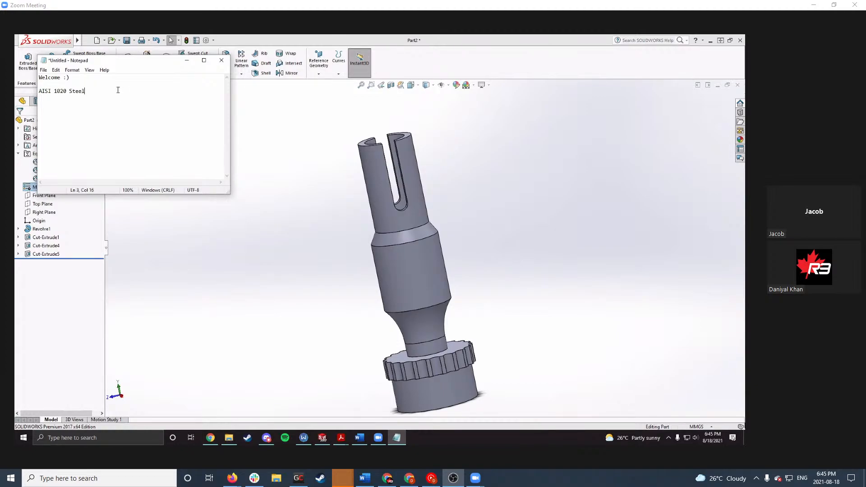
{"action": "left_click_drag", "start_coordinate": [114, 63], "coordinate": [335, 88]}
{"action": "right_click", "coordinate": [55, 188]}
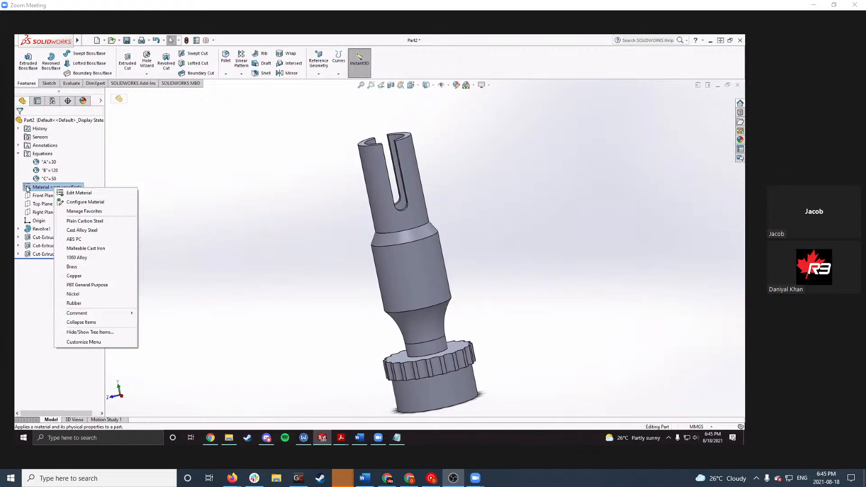
{"action": "left_click", "coordinate": [90, 193]}
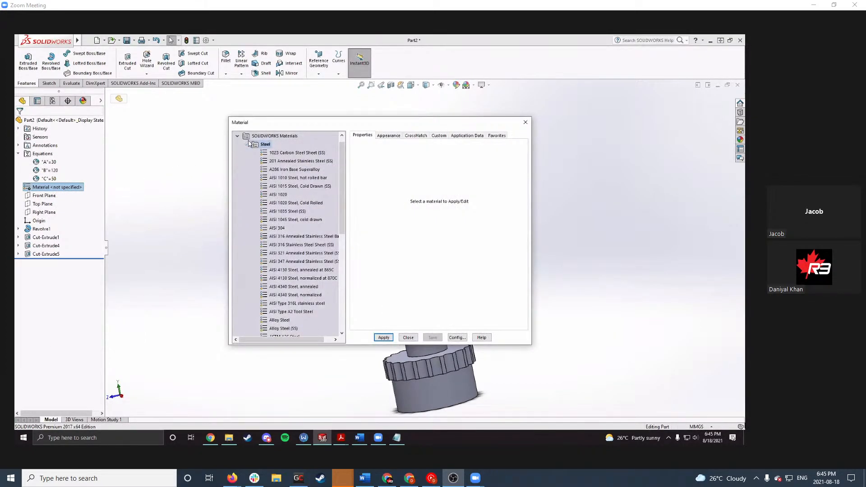
{"action": "left_click", "coordinate": [248, 145]}
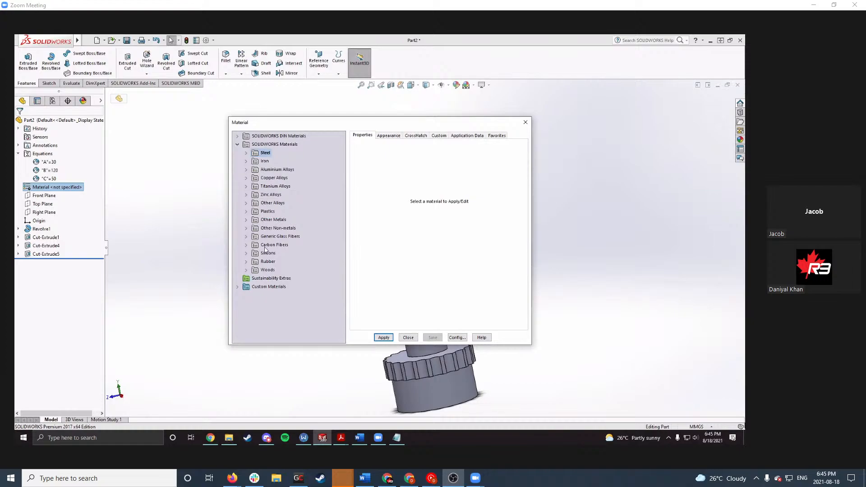
{"action": "left_click", "coordinate": [246, 153]}
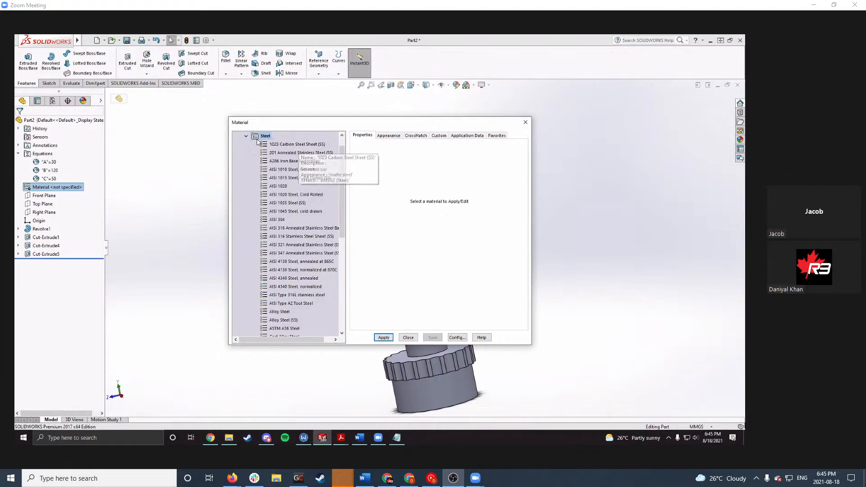
{"action": "left_click", "coordinate": [278, 186]}
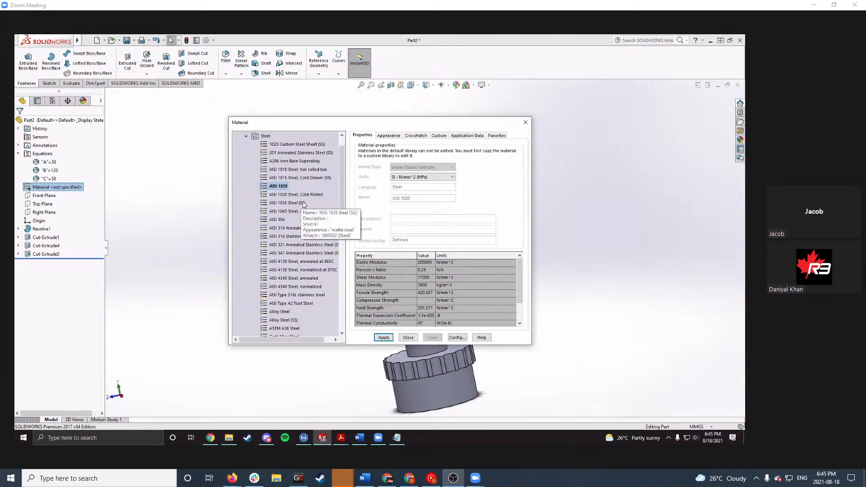
{"action": "left_click", "coordinate": [449, 178]}
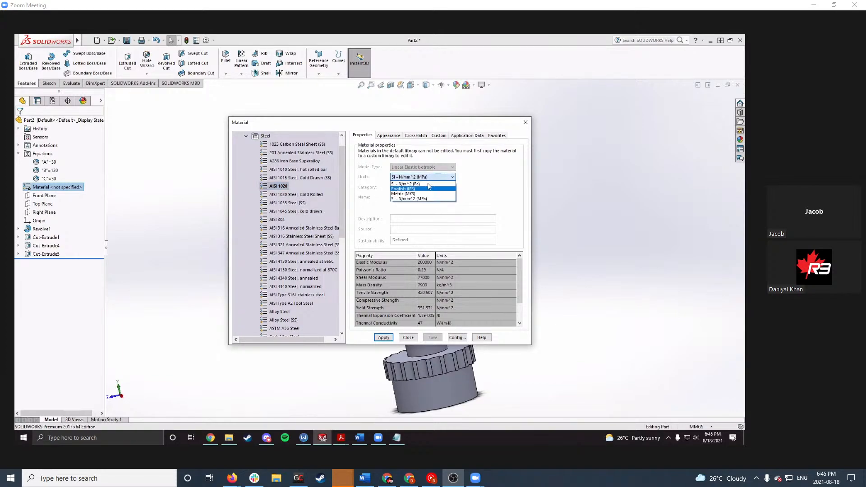
{"action": "left_click", "coordinate": [408, 198]}
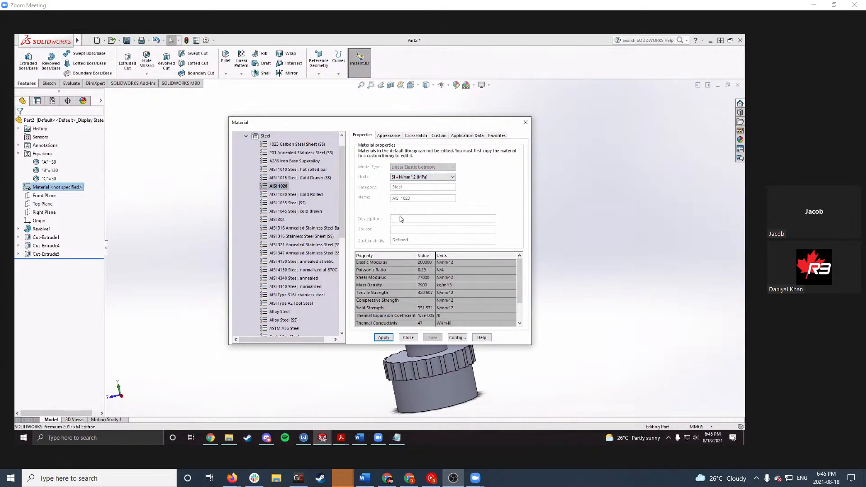
{"action": "left_click", "coordinate": [390, 339]}
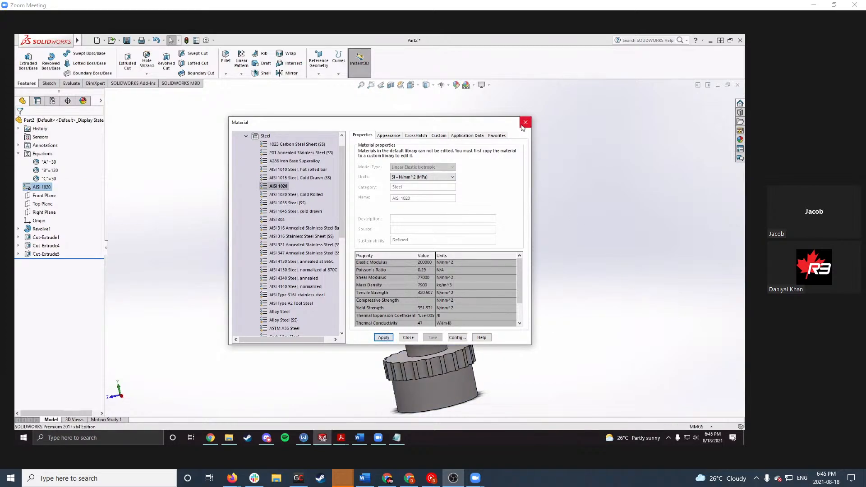
{"action": "left_click", "coordinate": [408, 338]}
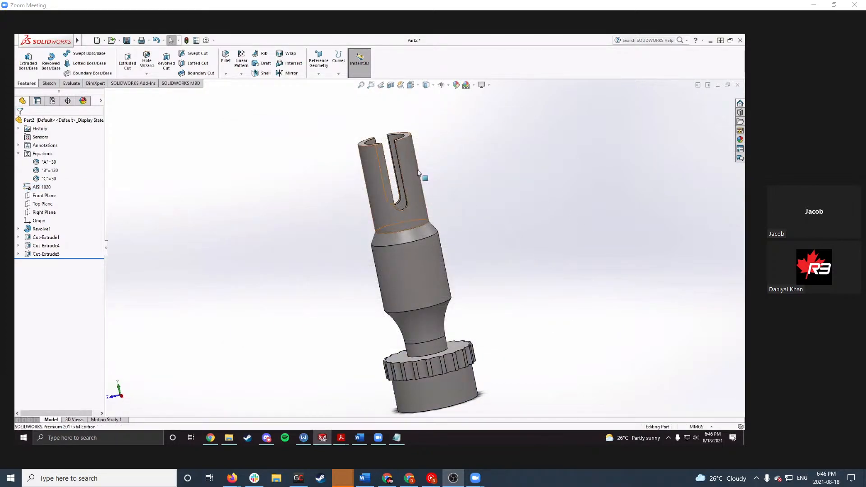
{"action": "left_click", "coordinate": [415, 181]}
{"action": "left_click", "coordinate": [546, 245]}
{"action": "left_click", "coordinate": [427, 259]}
{"action": "left_click", "coordinate": [537, 257]}
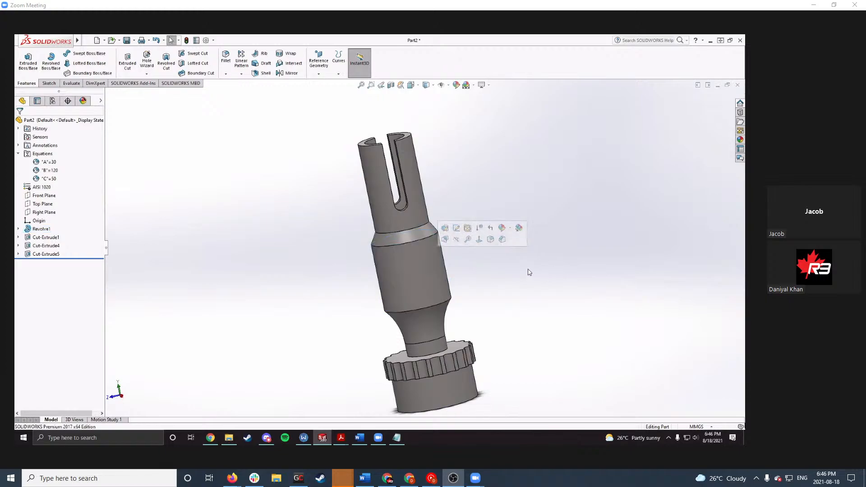
{"action": "scroll", "coordinate": [433, 273], "scroll_direction": "down", "scroll_amount": 1}
{"action": "scroll", "coordinate": [496, 252], "scroll_direction": "up", "scroll_amount": 2}
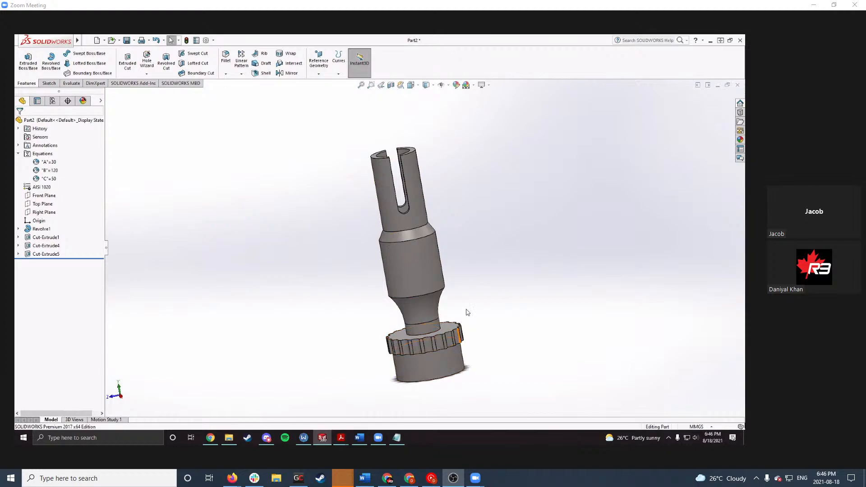
{"action": "middle_click_drag", "start_coordinate": [466, 309], "coordinate": [469, 229]}
{"action": "scroll", "coordinate": [457, 303], "scroll_direction": "down", "scroll_amount": 3}
{"action": "scroll", "coordinate": [406, 260], "scroll_direction": "up", "scroll_amount": 2}
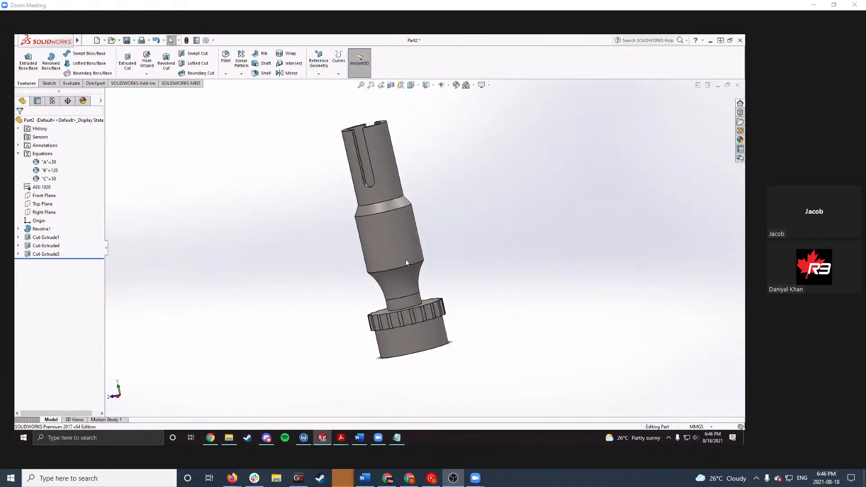
Step: View the shaft straight from the side and position the model and Test Part JY drawing for a side-by-side comparison
{"action": "key", "text": "ctrl+1"}
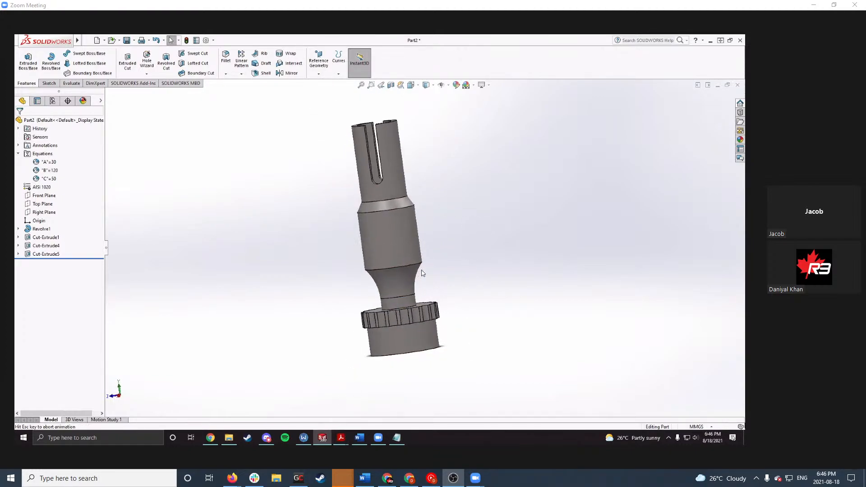
{"action": "mouse_move", "coordinate": [341, 438]}
{"action": "left_click", "coordinate": [318, 414]}
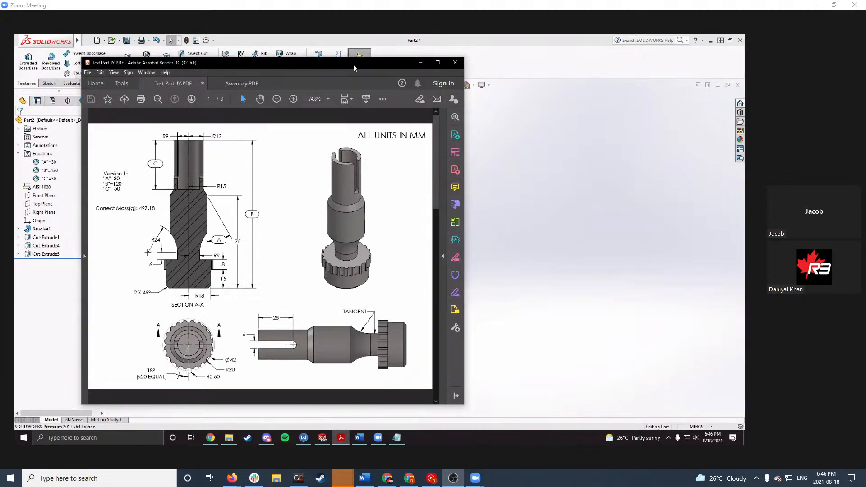
{"action": "left_click_drag", "start_coordinate": [354, 66], "coordinate": [317, 54]}
{"action": "left_click", "coordinate": [466, 247]}
{"action": "scroll", "coordinate": [452, 254], "scroll_direction": "up", "scroll_amount": 2}
{"action": "scroll", "coordinate": [371, 254], "scroll_direction": "down", "scroll_amount": 4}
{"action": "scroll", "coordinate": [438, 175], "scroll_direction": "down", "scroll_amount": 2}
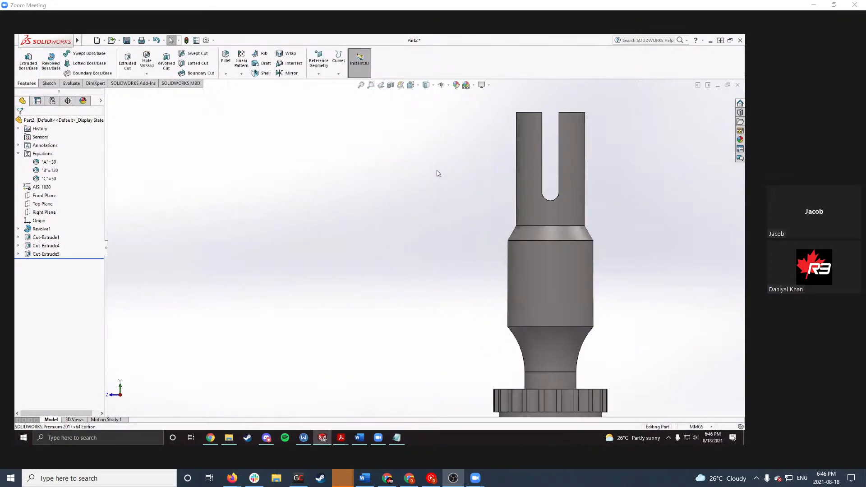
{"action": "scroll", "coordinate": [437, 193], "scroll_direction": "up", "scroll_amount": 2}
{"action": "scroll", "coordinate": [408, 260], "scroll_direction": "down", "scroll_amount": 2}
Step: Check the chamfer callout at the base of the Test Part JY section view and return to the shaft model
{"action": "mouse_move", "coordinate": [341, 440]}
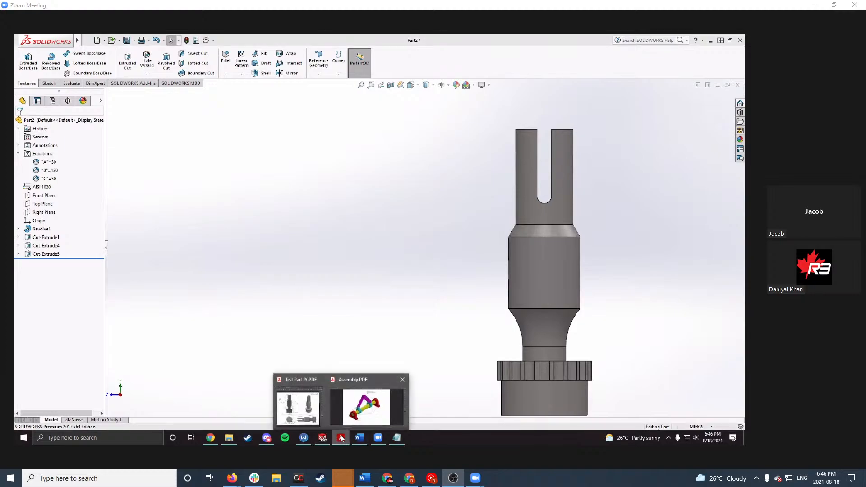
{"action": "left_click", "coordinate": [305, 415]}
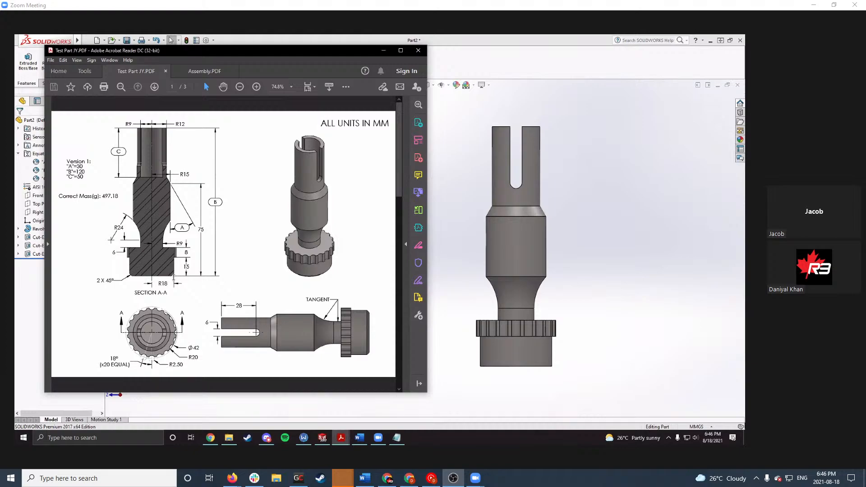
{"action": "left_click_drag", "start_coordinate": [97, 280], "coordinate": [114, 281]}
{"action": "left_click", "coordinate": [419, 280]}
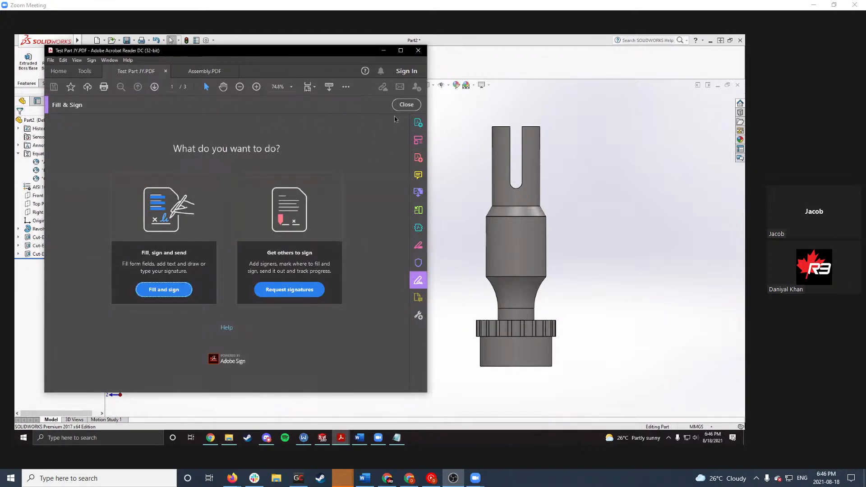
{"action": "left_click", "coordinate": [406, 104]}
{"action": "left_click", "coordinate": [508, 231]}
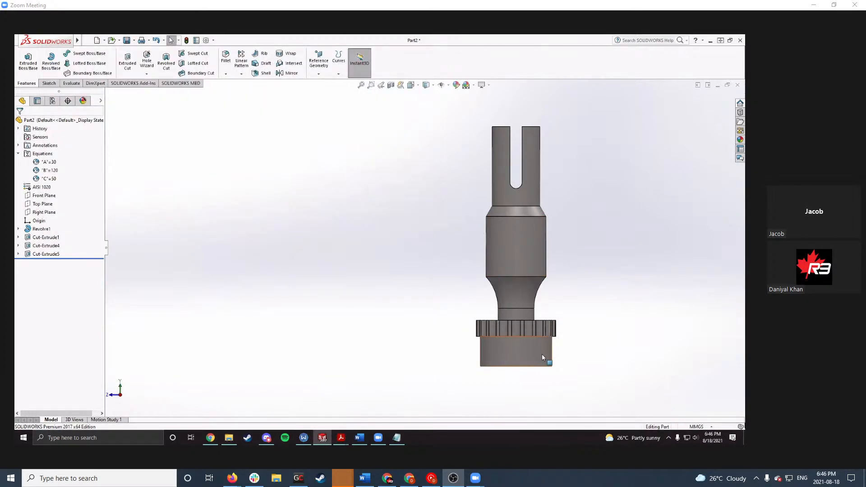
Step: Start a Chamfer on the bottom circular edge of the shaft's base
{"action": "scroll", "coordinate": [542, 353], "scroll_direction": "down", "scroll_amount": 3}
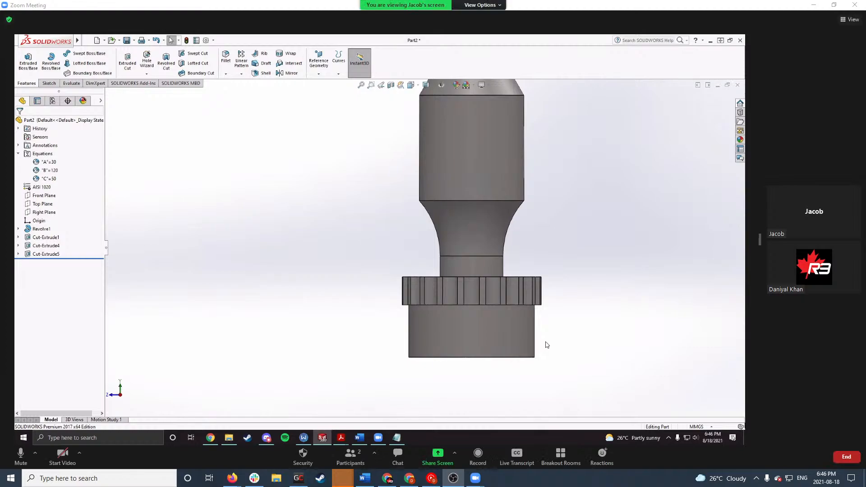
{"action": "middle_click_drag", "start_coordinate": [546, 344], "coordinate": [550, 312]}
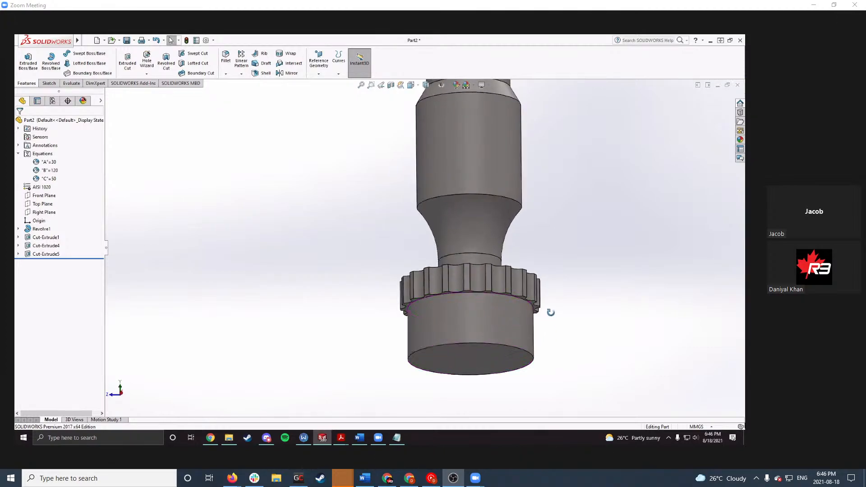
{"action": "left_click", "coordinate": [536, 362]}
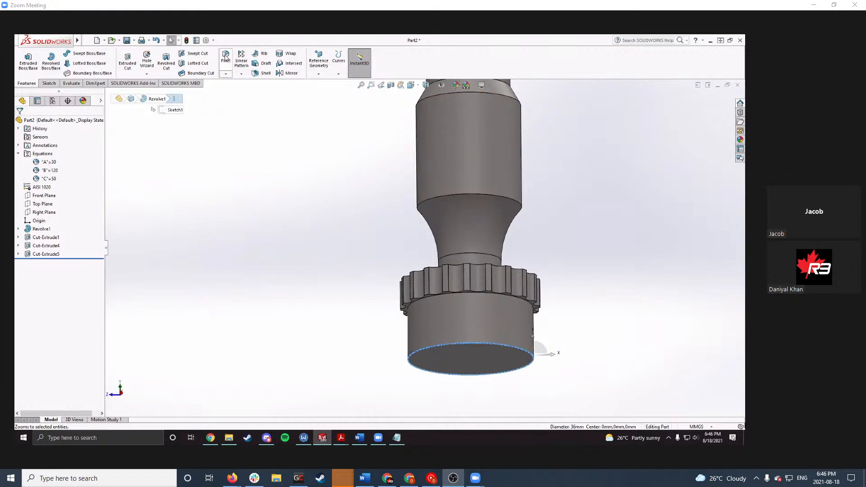
{"action": "left_click", "coordinate": [226, 57]}
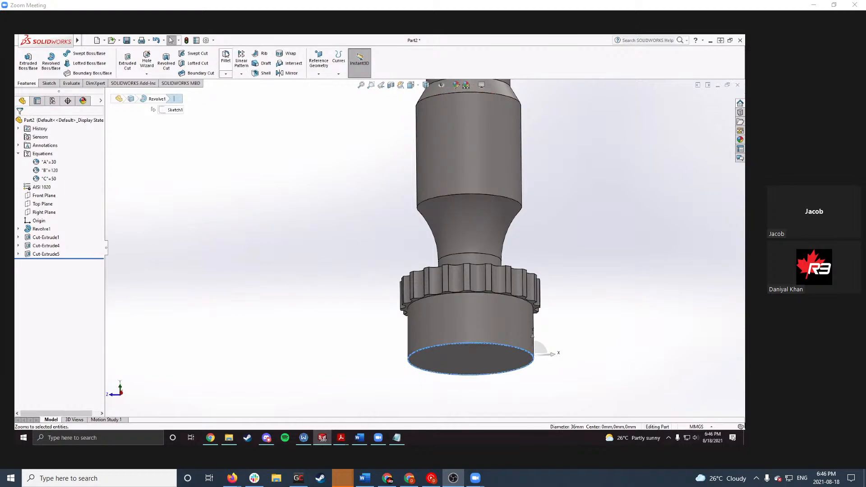
{"action": "left_click", "coordinate": [226, 73]}
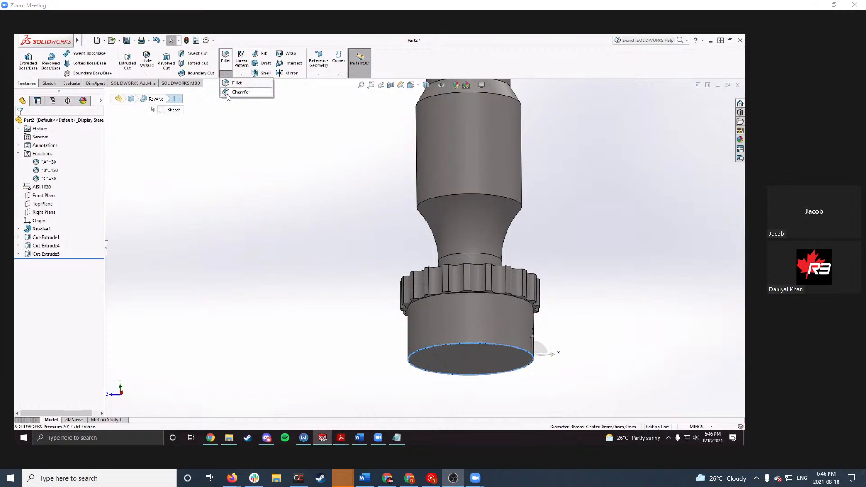
{"action": "left_click", "coordinate": [230, 92]}
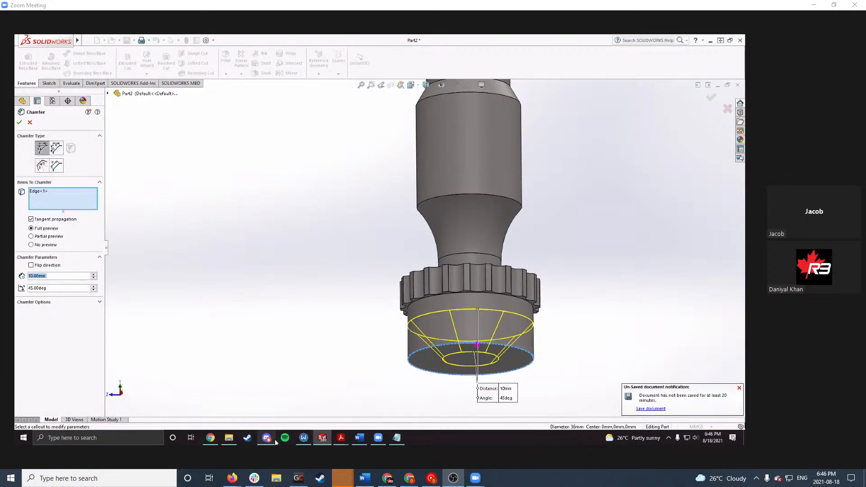
Step: Check the chamfer callout in the Test Part JY drawing, set the distance to 2 mm at 45°, and apply the chamfer
{"action": "left_click", "coordinate": [341, 438]}
{"action": "left_click", "coordinate": [299, 404]}
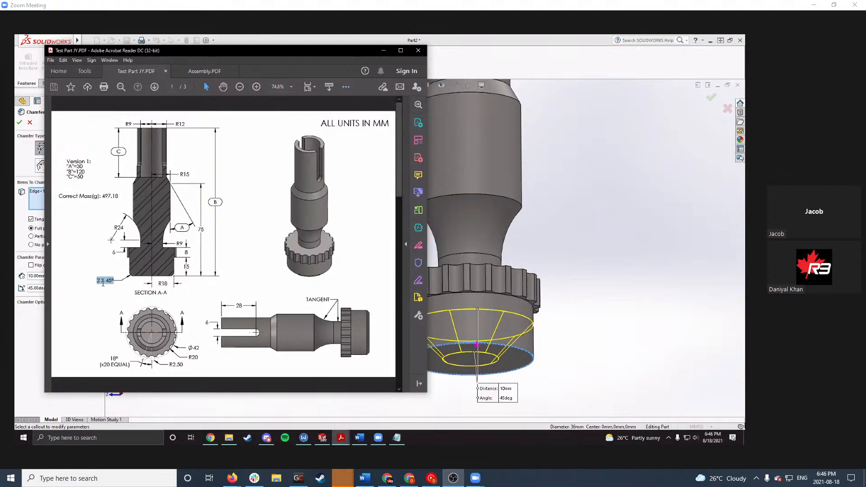
{"action": "left_click", "coordinate": [381, 52]}
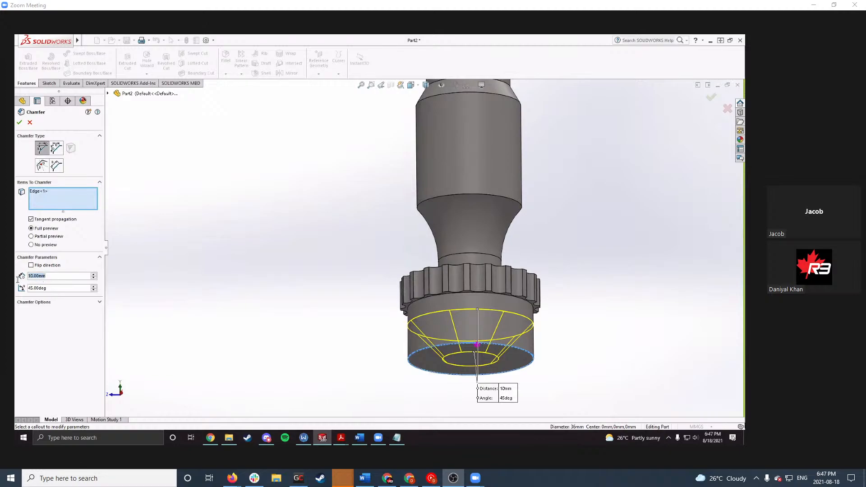
{"action": "type", "text": "2"}
{"action": "key", "text": "Return"}
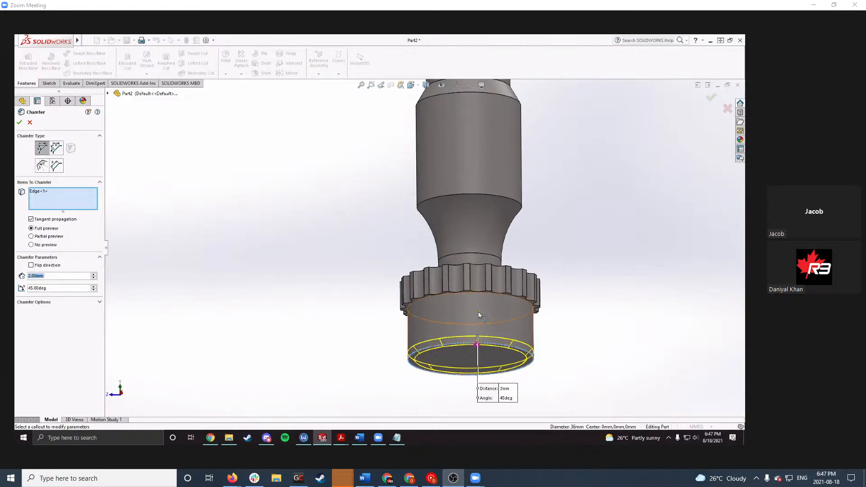
{"action": "middle_click_drag", "start_coordinate": [479, 311], "coordinate": [433, 379]}
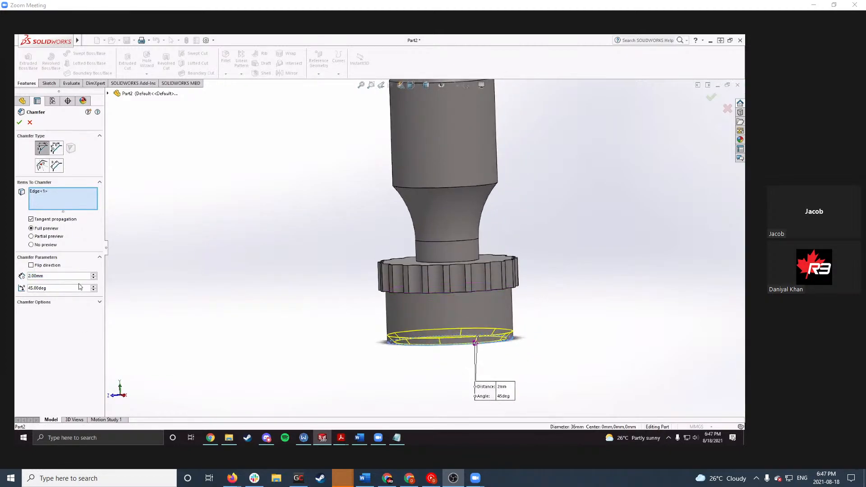
{"action": "left_click", "coordinate": [19, 123]}
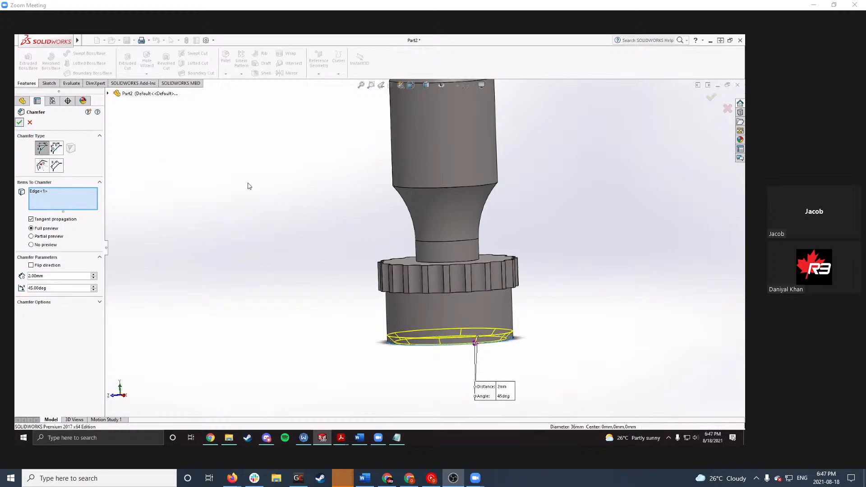
Step: Inspect the chamfered base and remove the chamfer feature from the part
{"action": "middle_click_drag", "start_coordinate": [286, 213], "coordinate": [466, 348]}
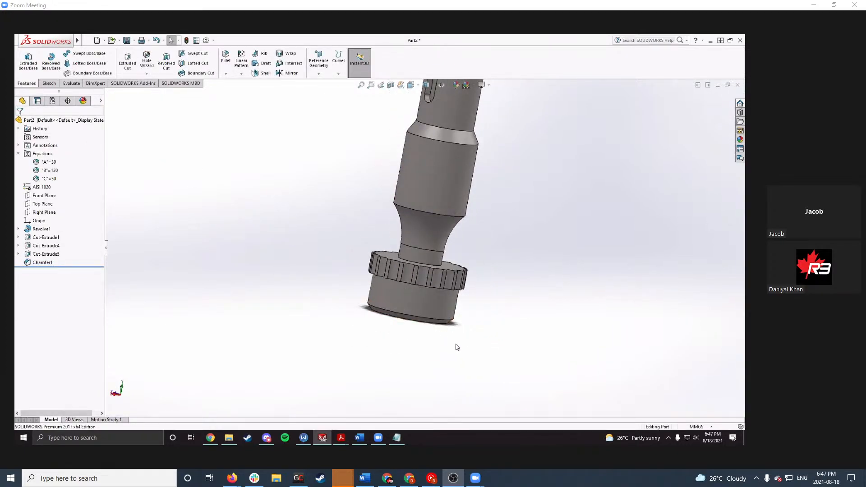
{"action": "right_click", "coordinate": [49, 263]}
{"action": "left_click", "coordinate": [59, 241]}
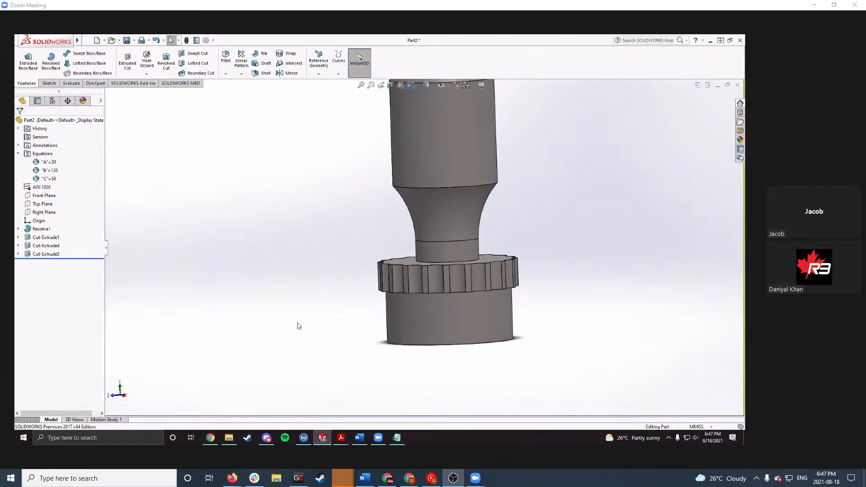
Step: Compare the Right and Front Planes against the shaft and start a sketch on the Front Plane
{"action": "left_click", "coordinate": [45, 212]}
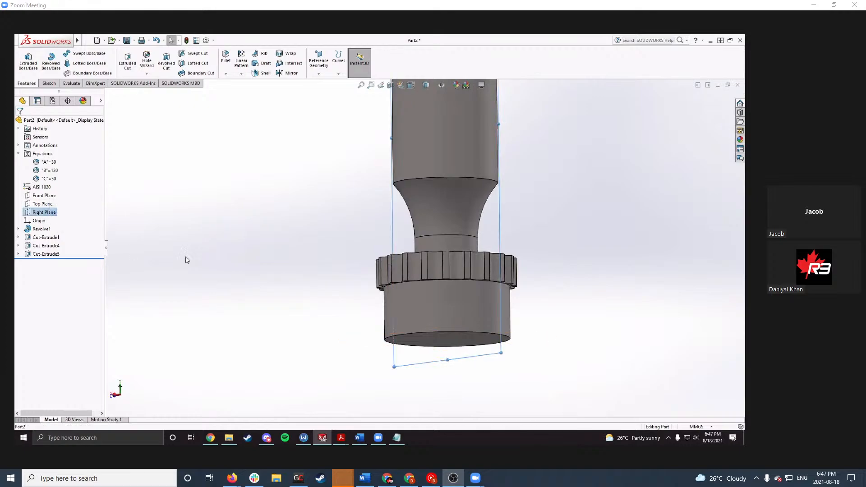
{"action": "middle_click_drag", "start_coordinate": [380, 312], "coordinate": [309, 298]}
{"action": "left_click", "coordinate": [44, 195]}
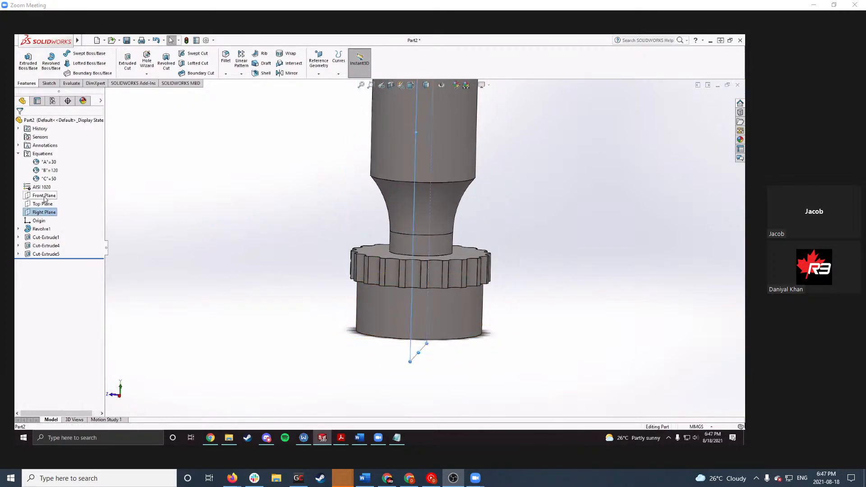
{"action": "middle_click_drag", "start_coordinate": [269, 256], "coordinate": [454, 245]}
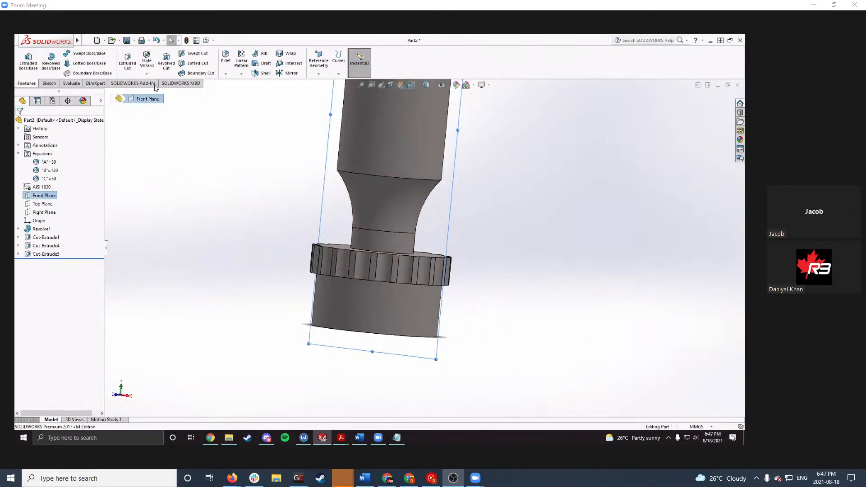
{"action": "left_click", "coordinate": [49, 83]}
{"action": "left_click", "coordinate": [26, 61]}
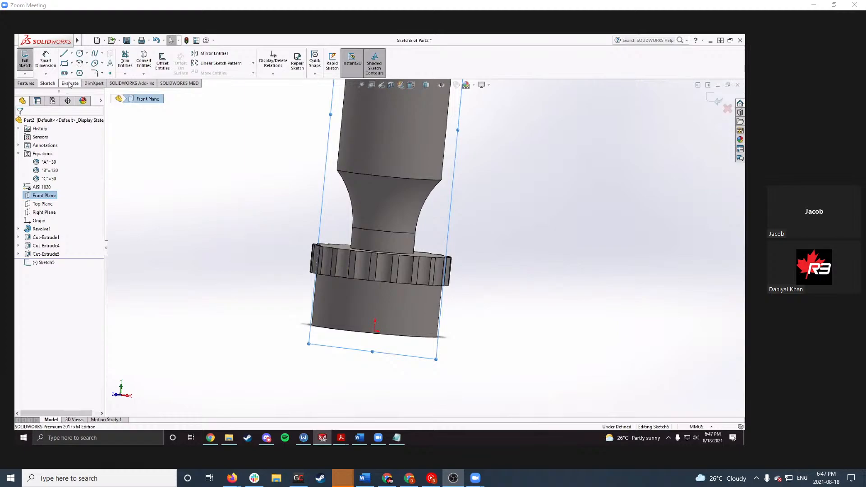
Step: Sketch a closed right triangle with legs about 1.9 mm long at the base's lower outer corner
{"action": "scroll", "coordinate": [456, 382], "scroll_direction": "up", "scroll_amount": 3}
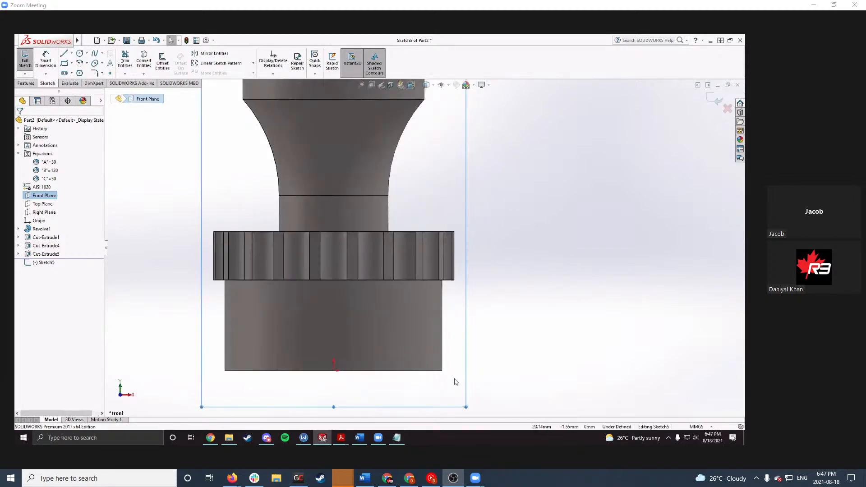
{"action": "scroll", "coordinate": [458, 378], "scroll_direction": "down", "scroll_amount": 1}
{"action": "right_click_drag", "start_coordinate": [434, 382], "coordinate": [428, 367]}
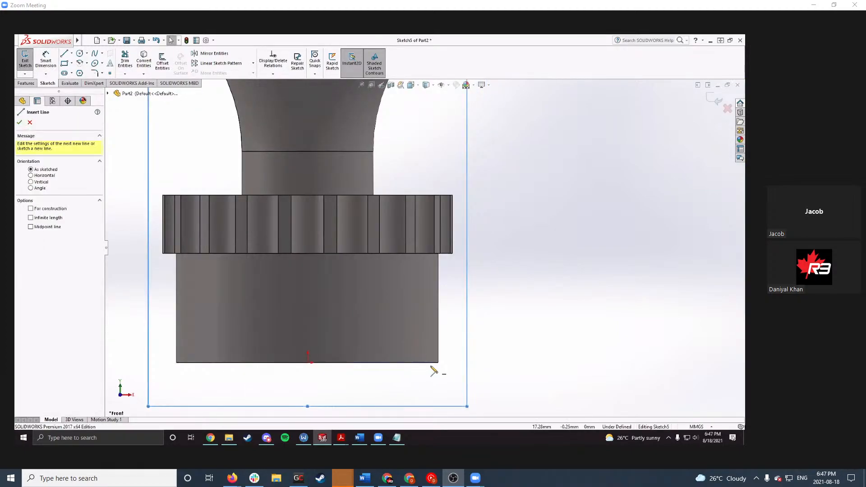
{"action": "left_click", "coordinate": [430, 362]}
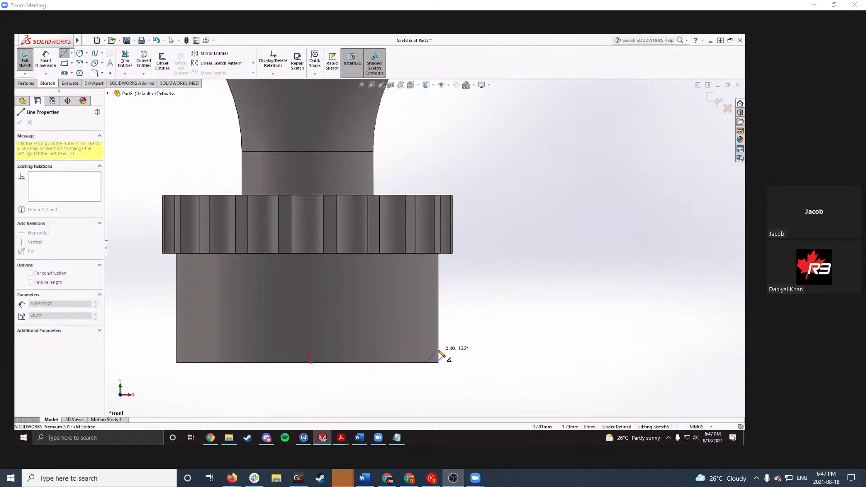
{"action": "left_click", "coordinate": [439, 363]}
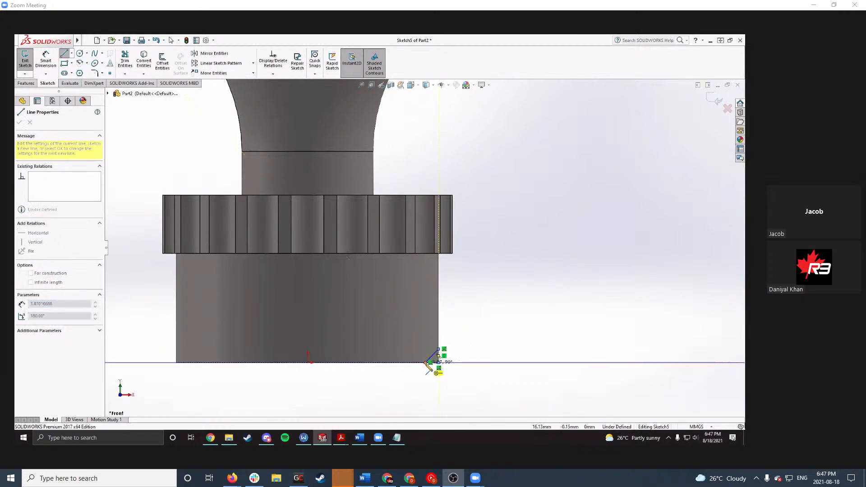
{"action": "left_click", "coordinate": [426, 363]}
{"action": "key", "text": "Escape"}
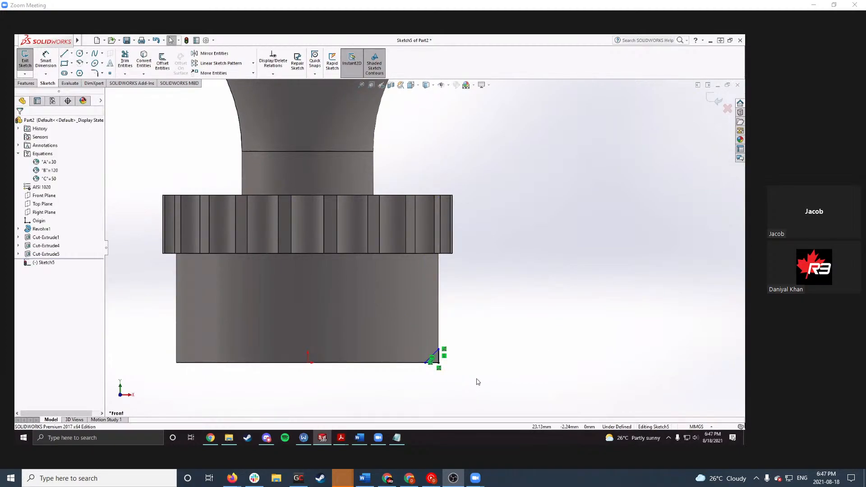
Step: Dimension the triangle's vertical leg as 2 mm
{"action": "right_click_drag", "start_coordinate": [480, 377], "coordinate": [489, 335]}
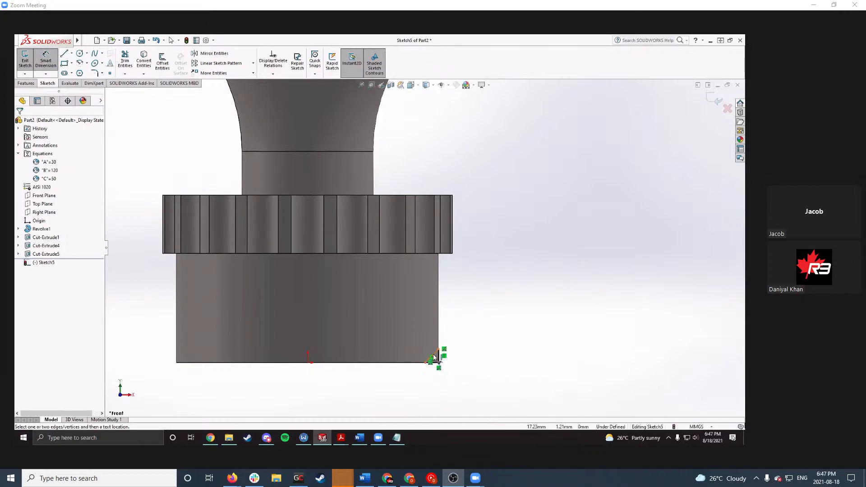
{"action": "left_click", "coordinate": [441, 357]}
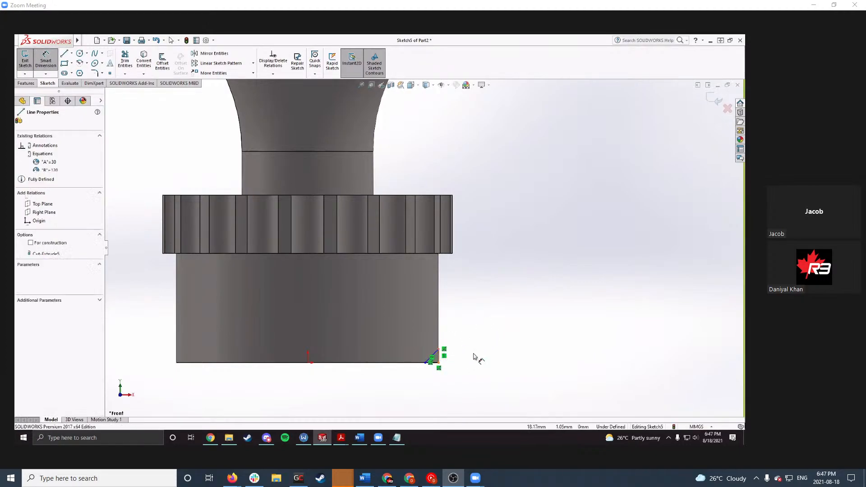
{"action": "left_click", "coordinate": [479, 358]}
{"action": "type", "text": "2"}
{"action": "key", "text": "Return"}
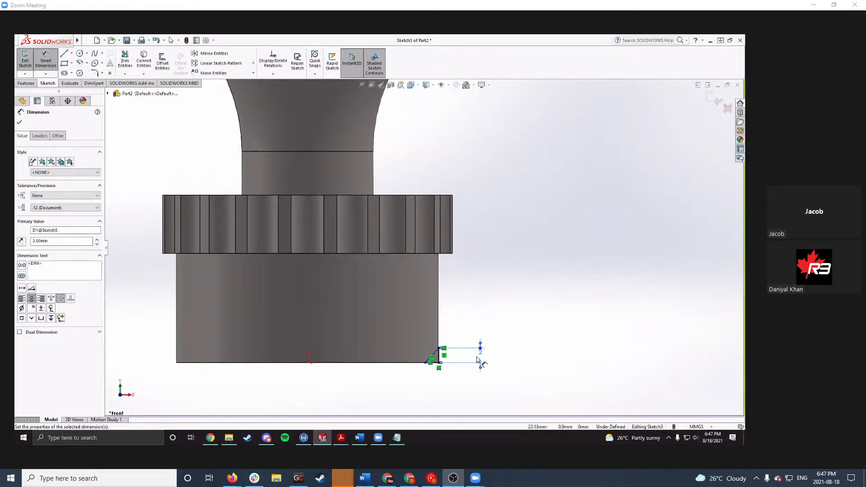
Step: Dimension the angle between the triangle's vertical leg and sloped line, setting it to 45°
{"action": "left_click", "coordinate": [438, 355]}
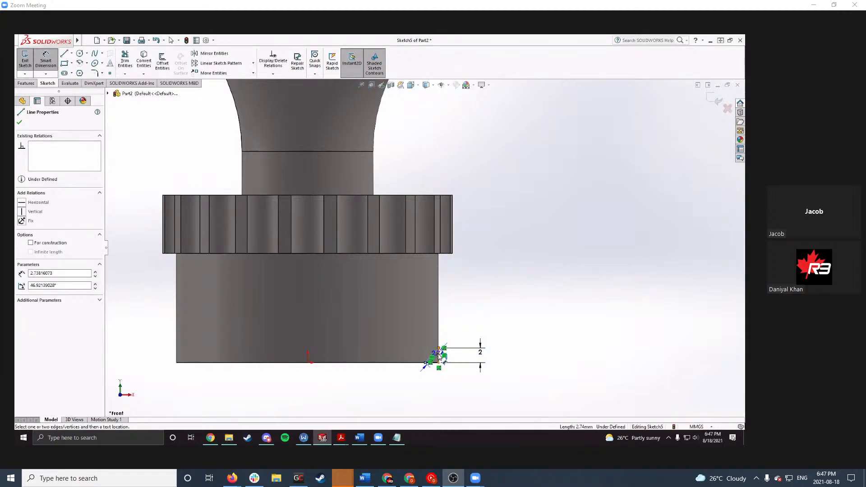
{"action": "left_click", "coordinate": [439, 354]}
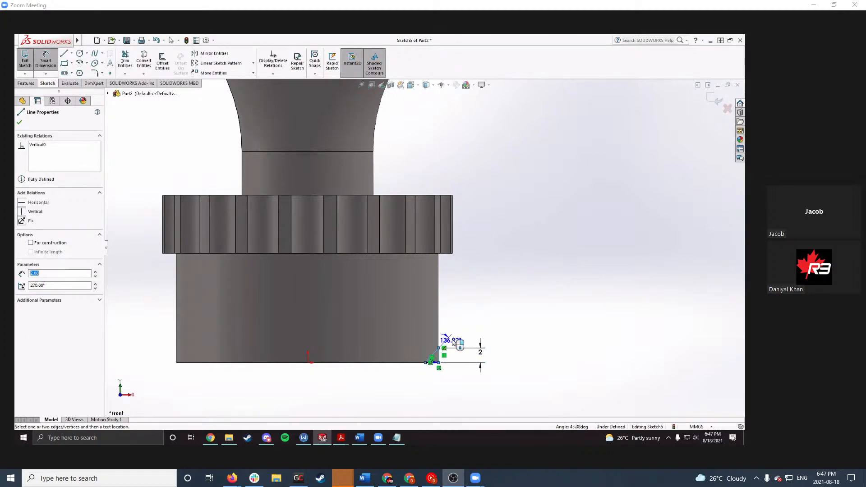
{"action": "left_click", "coordinate": [429, 384]}
{"action": "type", "text": "25"}
{"action": "key", "text": "Return"}
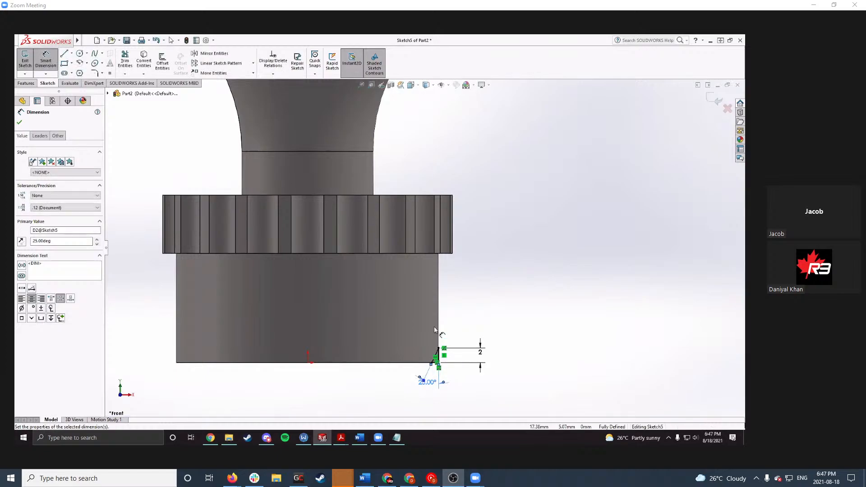
{"action": "left_click", "coordinate": [430, 386]}
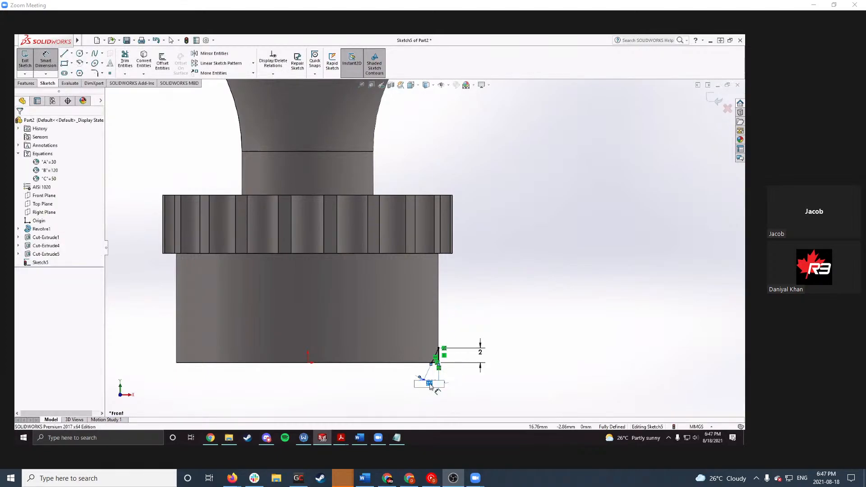
{"action": "key", "text": "Return"}
{"action": "key", "text": "Escape"}
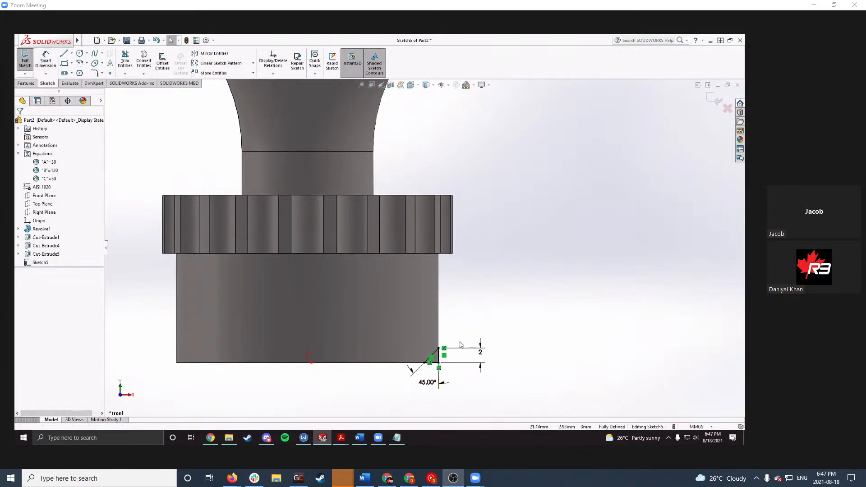
{"action": "left_click", "coordinate": [37, 85]}
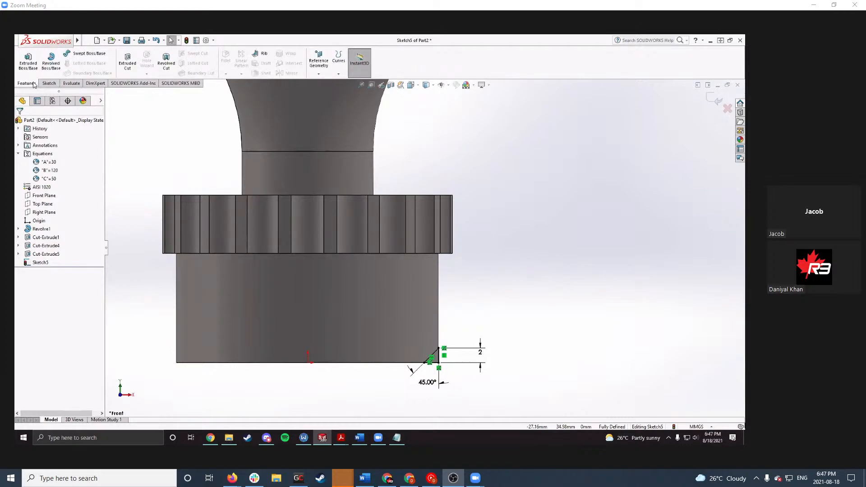
{"action": "left_click", "coordinate": [50, 61]}
{"action": "scroll", "coordinate": [432, 284], "scroll_direction": "up", "scroll_amount": 2}
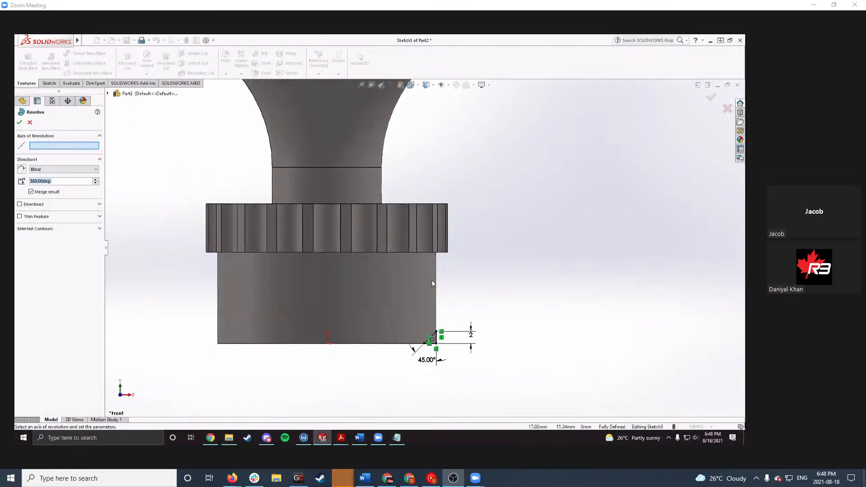
{"action": "scroll", "coordinate": [391, 260], "scroll_direction": "up", "scroll_amount": 3}
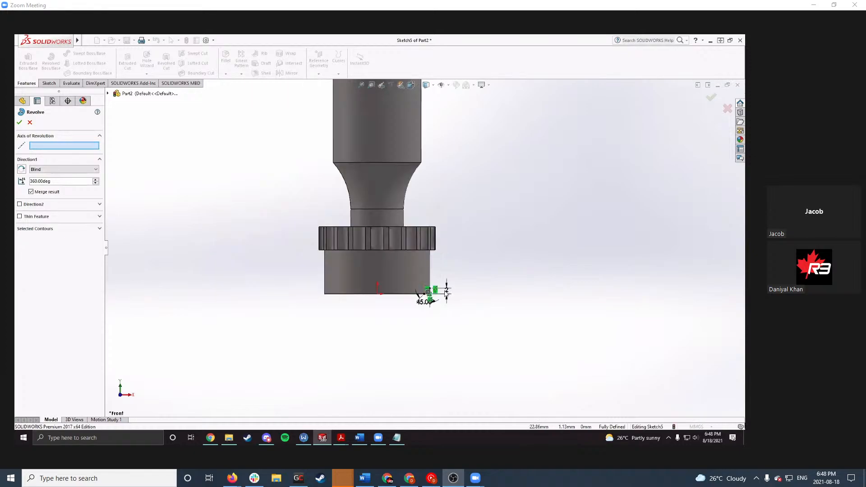
{"action": "scroll", "coordinate": [391, 260], "scroll_direction": "down", "scroll_amount": 4}
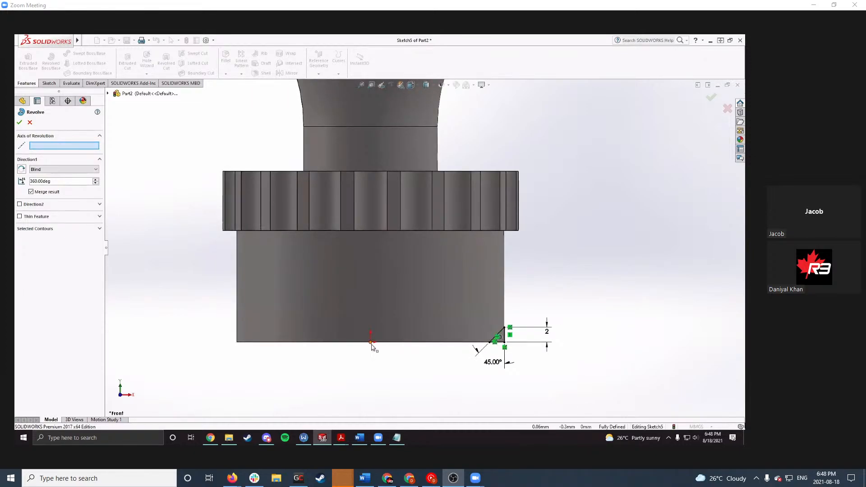
{"action": "left_click", "coordinate": [30, 123]}
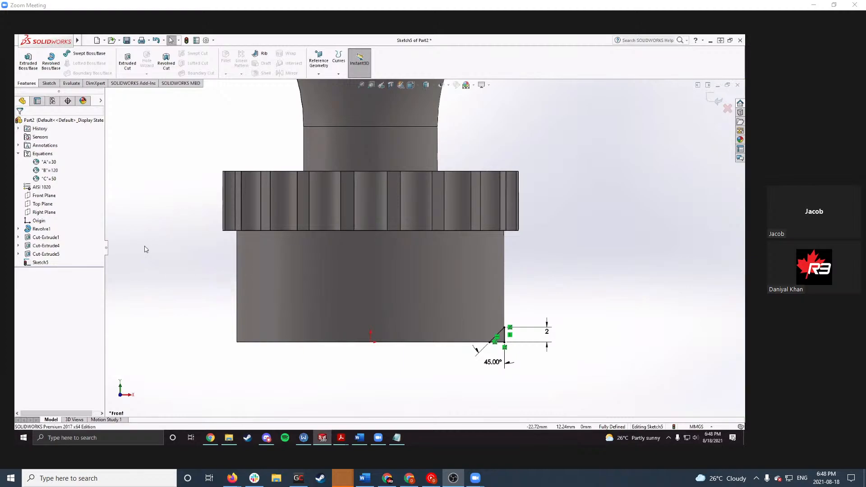
Step: Sketch a vertical construction line about 63 mm long up from the origin and make it infinite in length
{"action": "key", "text": "l"}
{"action": "left_click", "coordinate": [33, 208]}
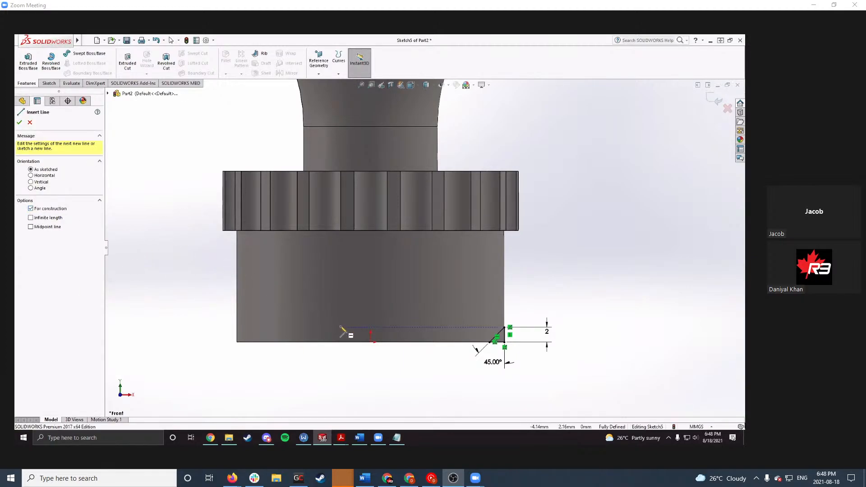
{"action": "left_click", "coordinate": [370, 341]}
{"action": "scroll", "coordinate": [429, 316], "scroll_direction": "up", "scroll_amount": 6}
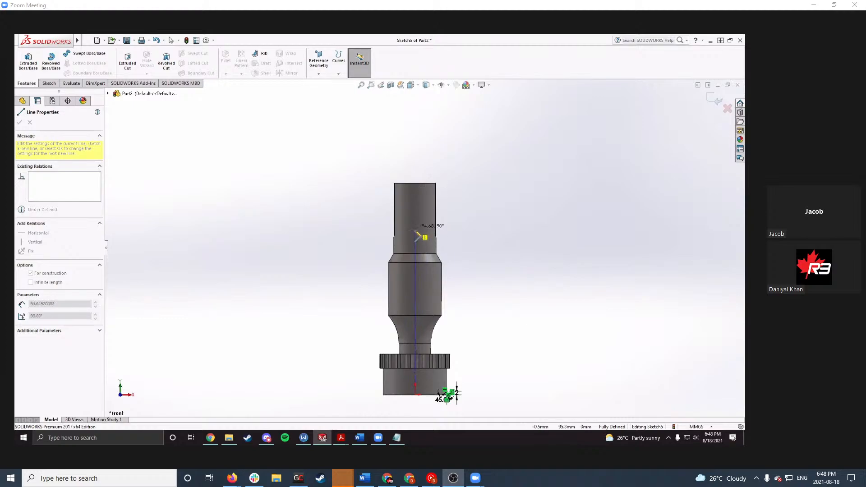
{"action": "left_click", "coordinate": [415, 285]}
{"action": "key", "text": "Escape"}
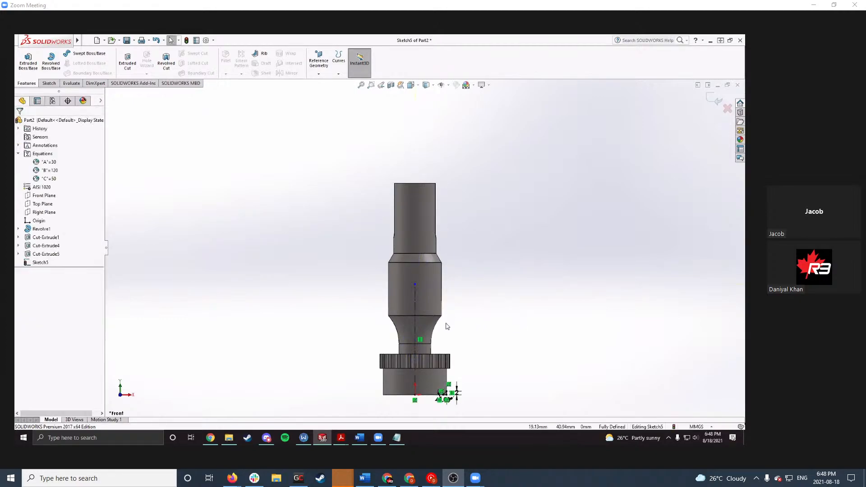
{"action": "left_click", "coordinate": [414, 330]}
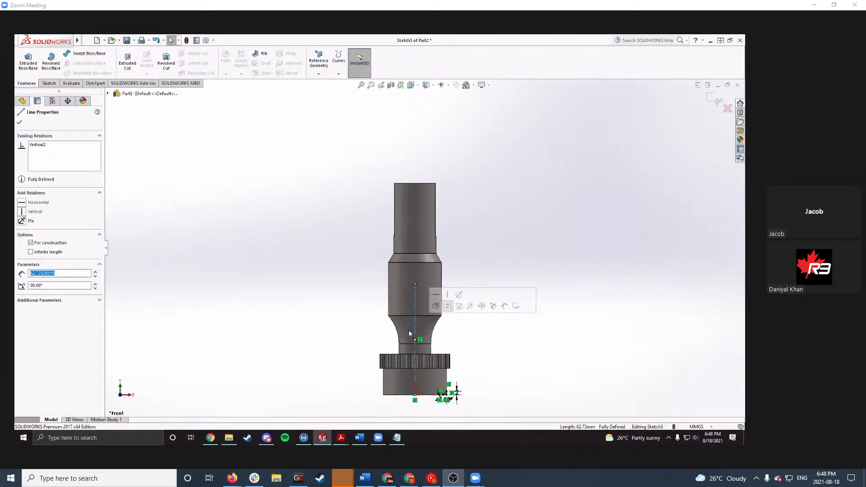
{"action": "left_click", "coordinate": [31, 253]}
{"action": "left_click", "coordinate": [276, 256]}
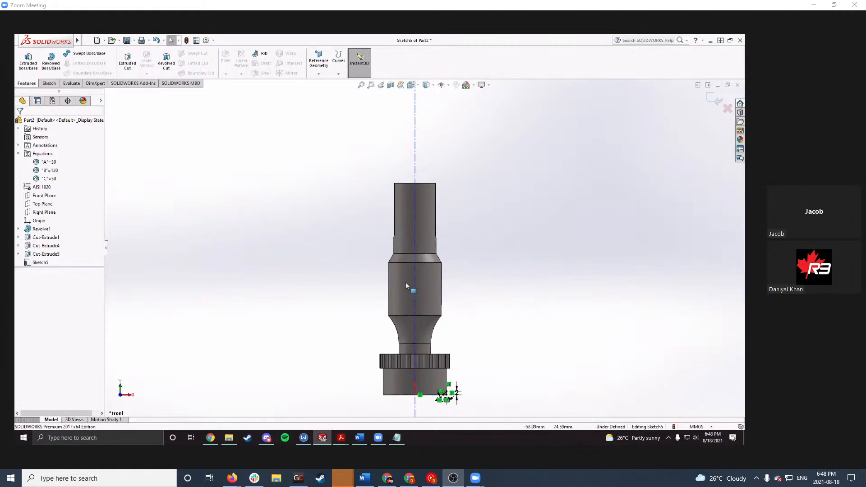
Step: Move the infinite construction line about 3 mm sideways off the shaft's axis
{"action": "mouse_move", "coordinate": [415, 165]}
{"action": "left_mouse_down"}
{"action": "mouse_move", "coordinate": [458, 162]}
{"action": "mouse_move", "coordinate": [417, 163]}
{"action": "mouse_move", "coordinate": [439, 170]}
{"action": "mouse_move", "coordinate": [422, 174]}
{"action": "left_mouse_up"}
{"action": "left_click", "coordinate": [452, 180]}
{"action": "scroll", "coordinate": [448, 367], "scroll_direction": "down", "scroll_amount": 3}
{"action": "scroll", "coordinate": [396, 339], "scroll_direction": "up", "scroll_amount": 2}
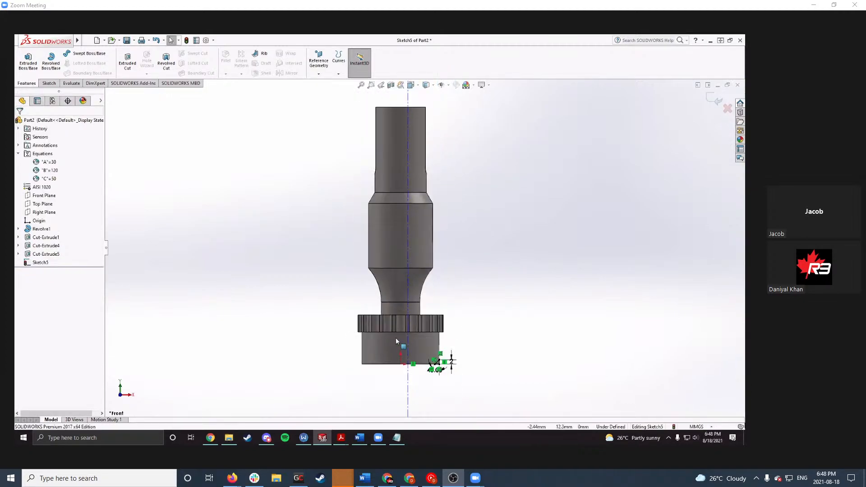
Step: Add a coincident relation between the infinite construction line and the origin
{"action": "scroll", "coordinate": [392, 359], "scroll_direction": "down", "scroll_amount": 4}
{"action": "left_click", "coordinate": [438, 390]}
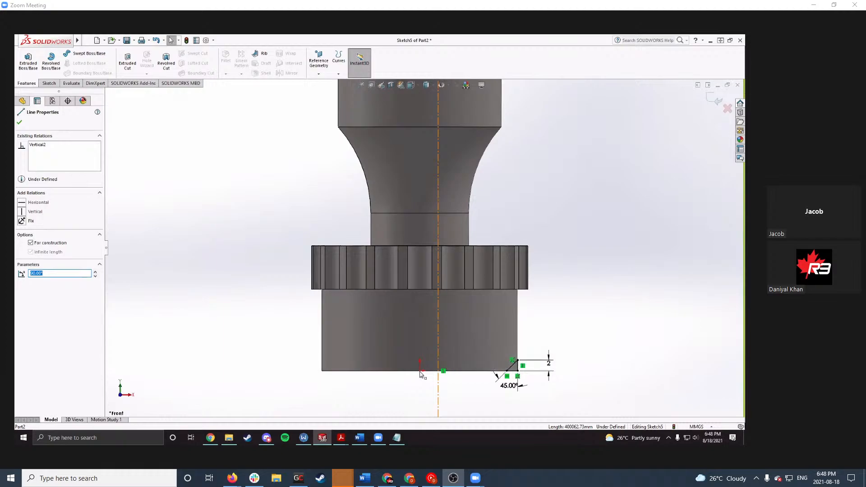
{"action": "left_click", "coordinate": [420, 372], "text": "ctrl"}
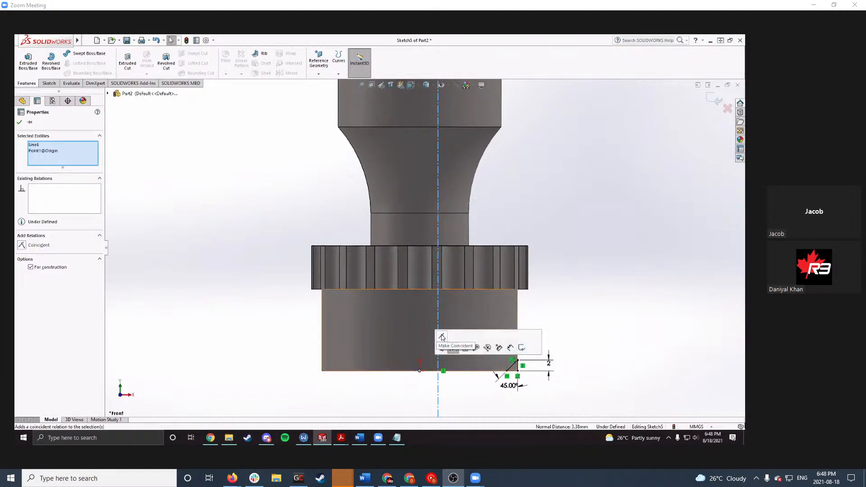
{"action": "left_click", "coordinate": [442, 337]}
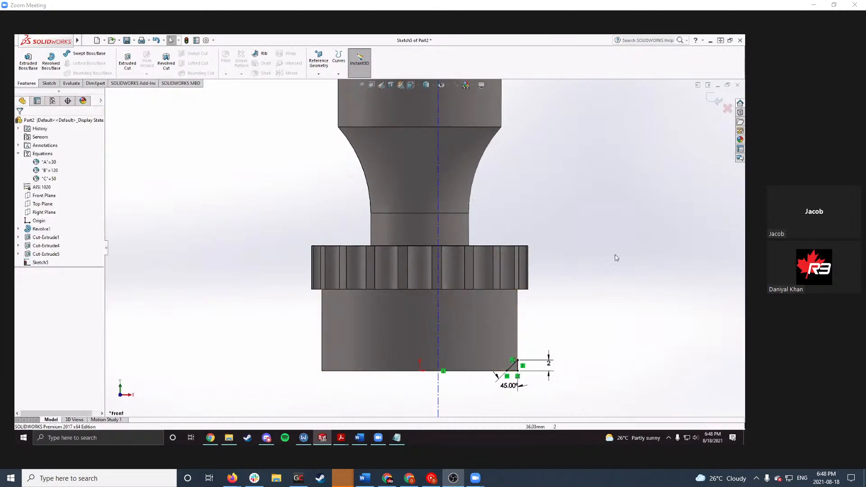
{"action": "left_click", "coordinate": [438, 386]}
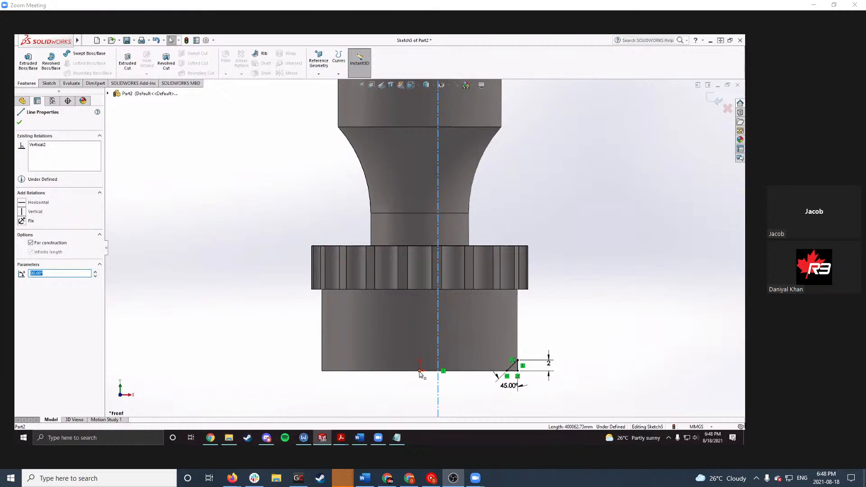
{"action": "left_click", "coordinate": [420, 372], "text": "ctrl"}
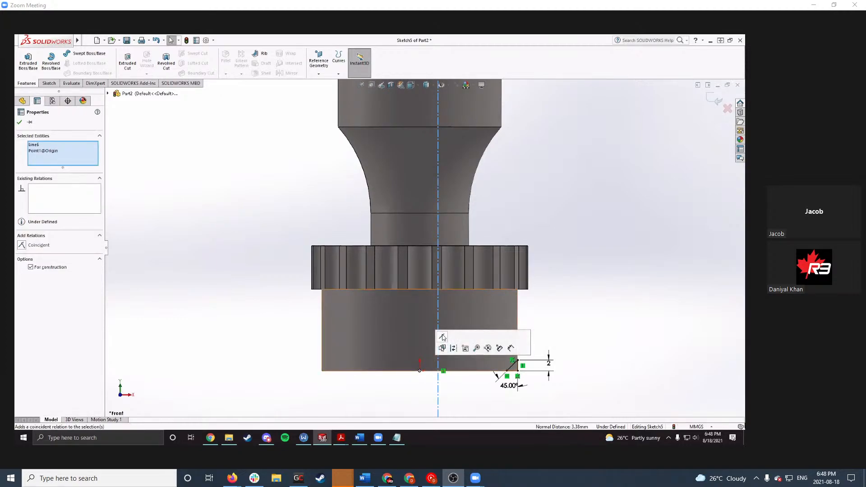
{"action": "left_click", "coordinate": [442, 338]}
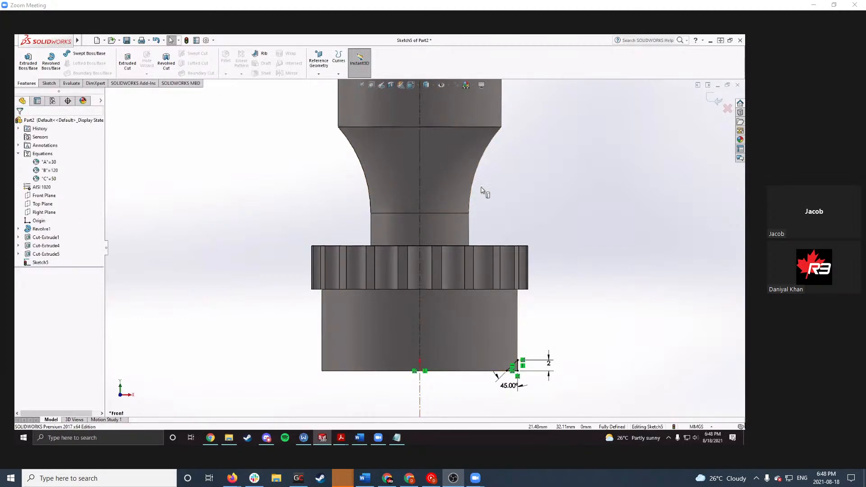
{"action": "scroll", "coordinate": [566, 280], "scroll_direction": "up", "scroll_amount": 2}
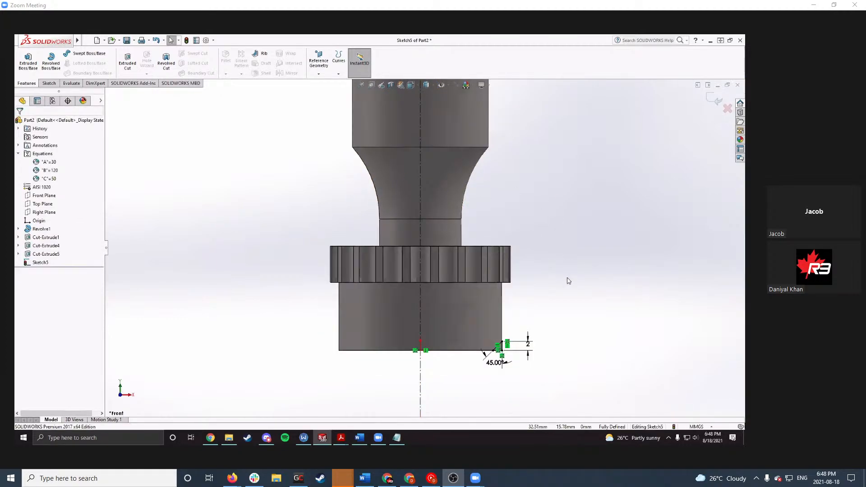
{"action": "left_click", "coordinate": [41, 262]}
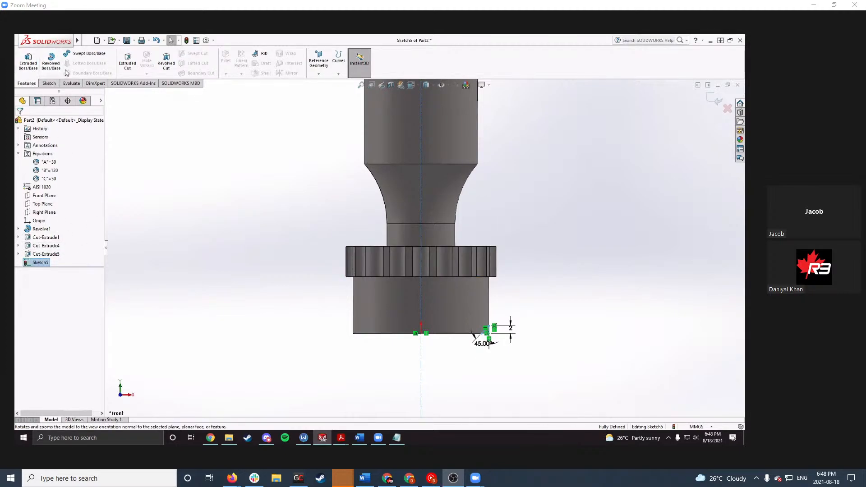
{"action": "left_click", "coordinate": [51, 61]}
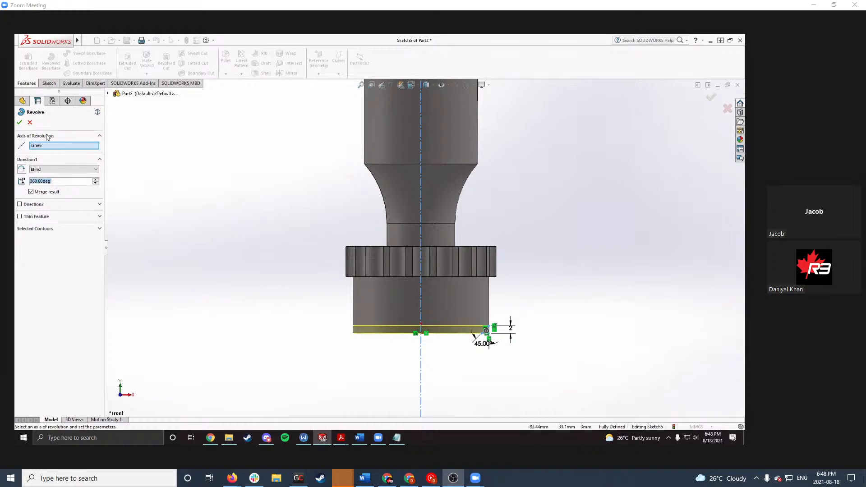
{"action": "left_click", "coordinate": [30, 123]}
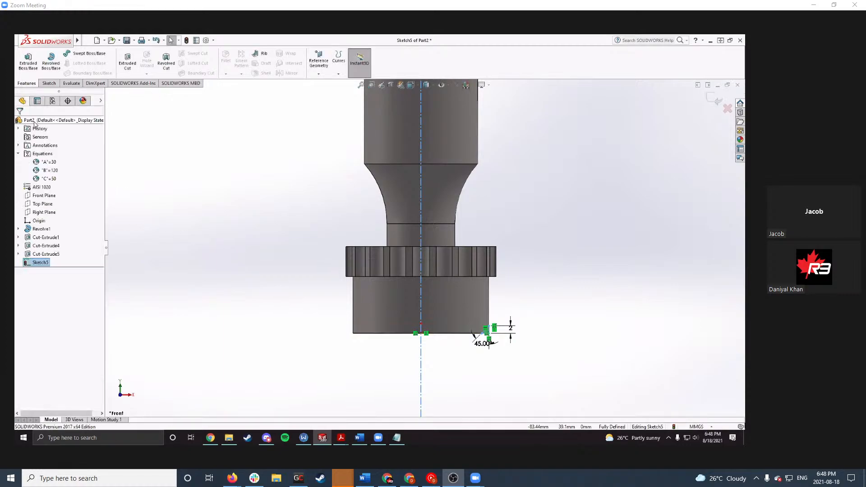
Step: Cut the triangular profile 360° around the construction line with a Revolved Cut to chamfer the base's lower edge
{"action": "left_click", "coordinate": [166, 66]}
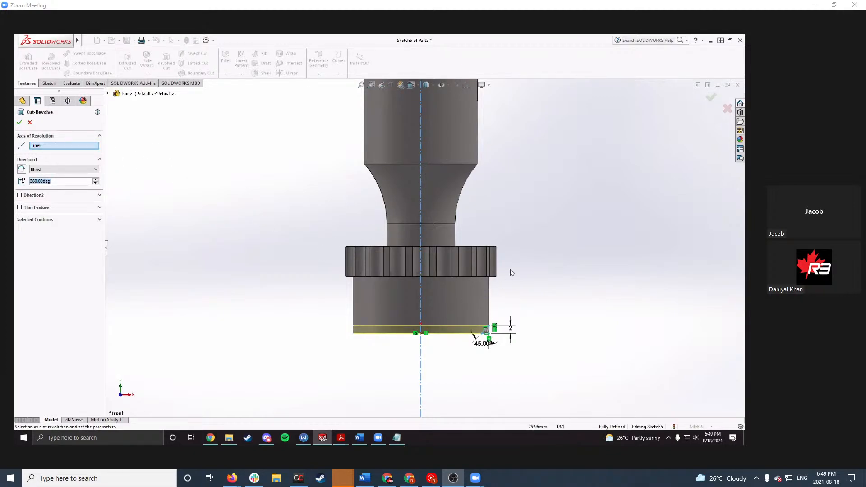
{"action": "middle_click_drag", "start_coordinate": [491, 265], "coordinate": [483, 294]}
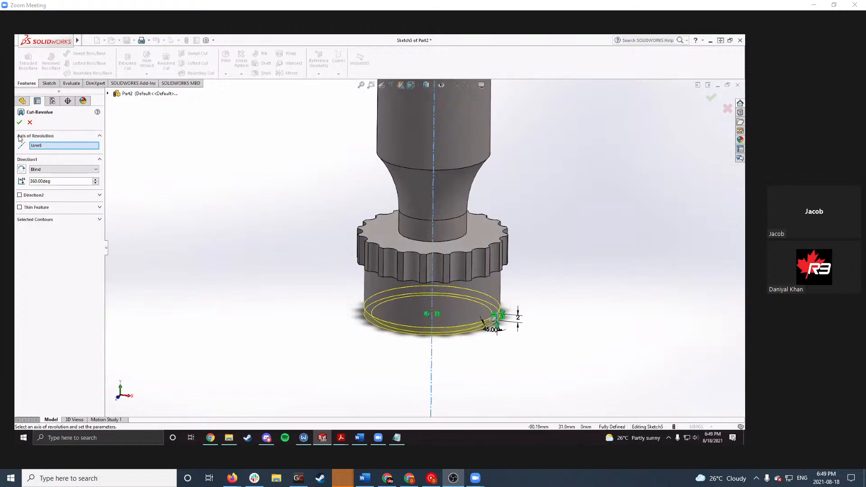
{"action": "left_click", "coordinate": [20, 122]}
{"action": "middle_click_drag", "start_coordinate": [220, 205], "coordinate": [279, 139]}
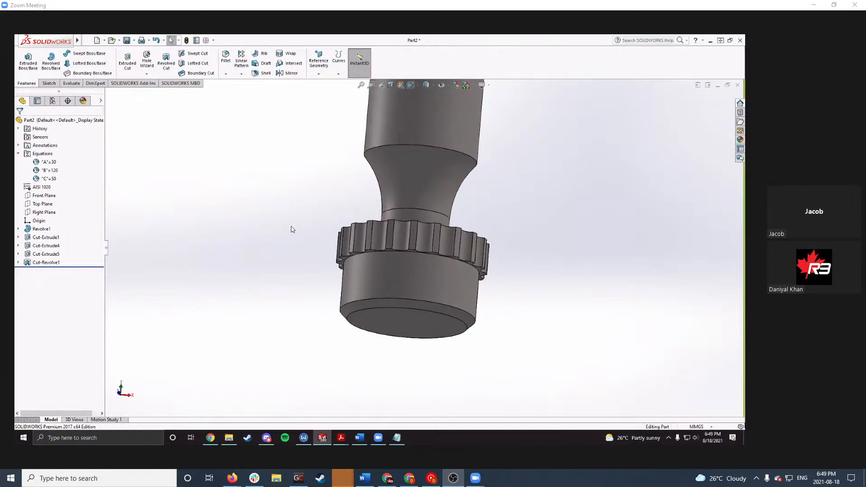
Step: Open the profile sketch of the shaft's main revolve for editing
{"action": "scroll", "coordinate": [291, 229], "scroll_direction": "up", "scroll_amount": 6}
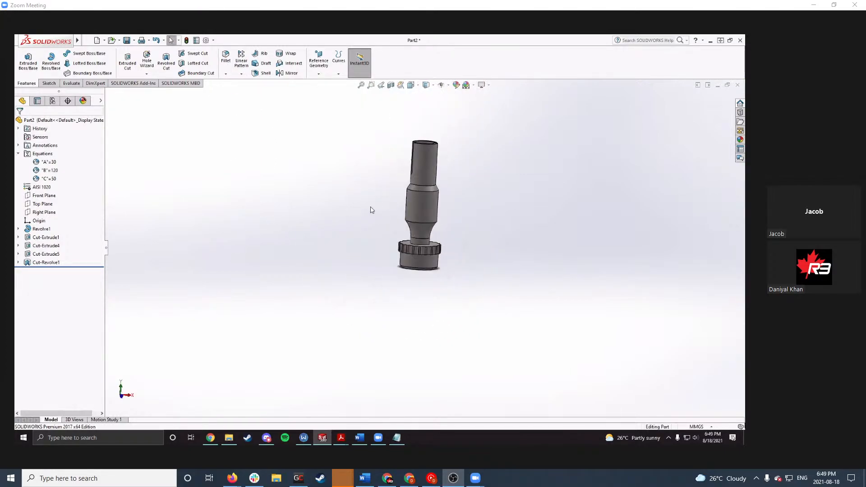
{"action": "scroll", "coordinate": [417, 181], "scroll_direction": "down", "scroll_amount": 3}
{"action": "scroll", "coordinate": [424, 199], "scroll_direction": "down", "scroll_amount": 1}
{"action": "scroll", "coordinate": [425, 200], "scroll_direction": "up", "scroll_amount": 1}
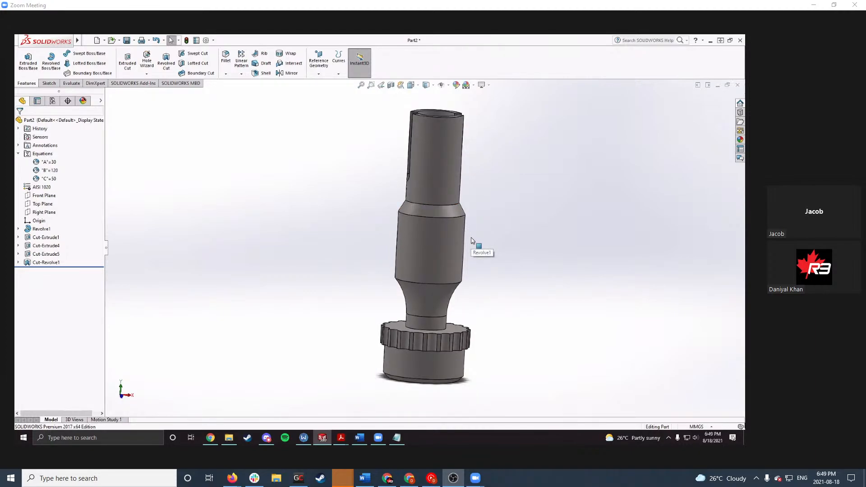
{"action": "left_click", "coordinate": [19, 229]}
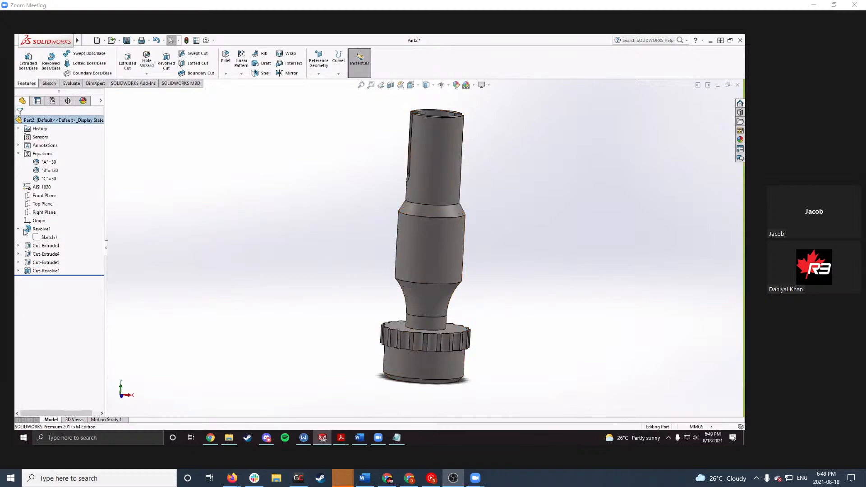
{"action": "left_click", "coordinate": [48, 237]}
{"action": "left_click", "coordinate": [51, 216]}
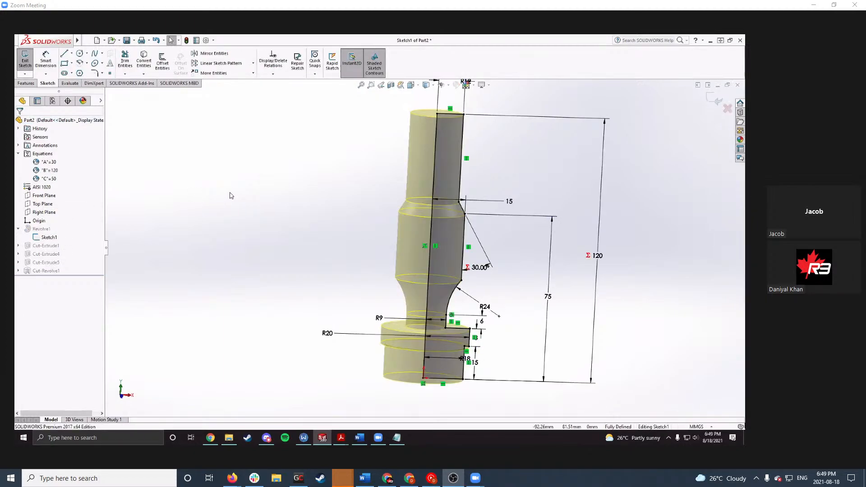
Step: Sketch a diagonal line about 2.7 mm long across the lower outer corner of the base profile
{"action": "scroll", "coordinate": [433, 358], "scroll_direction": "down", "scroll_amount": 5}
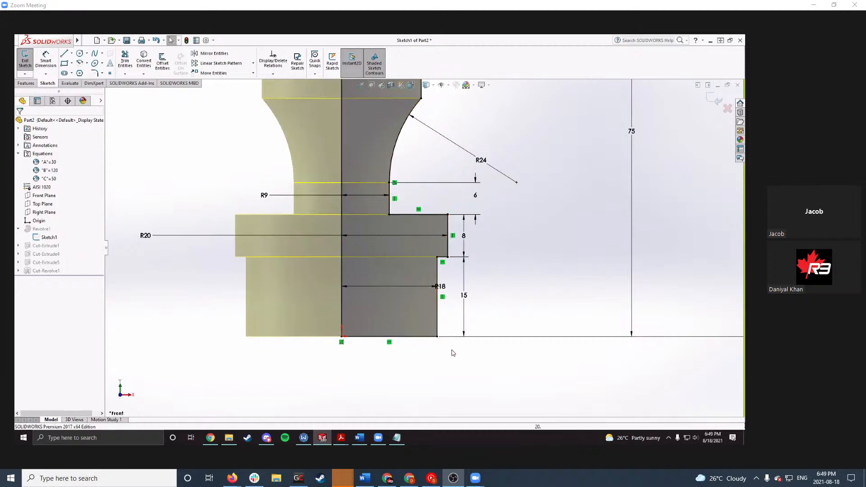
{"action": "key", "text": "l"}
{"action": "left_click", "coordinate": [427, 336]}
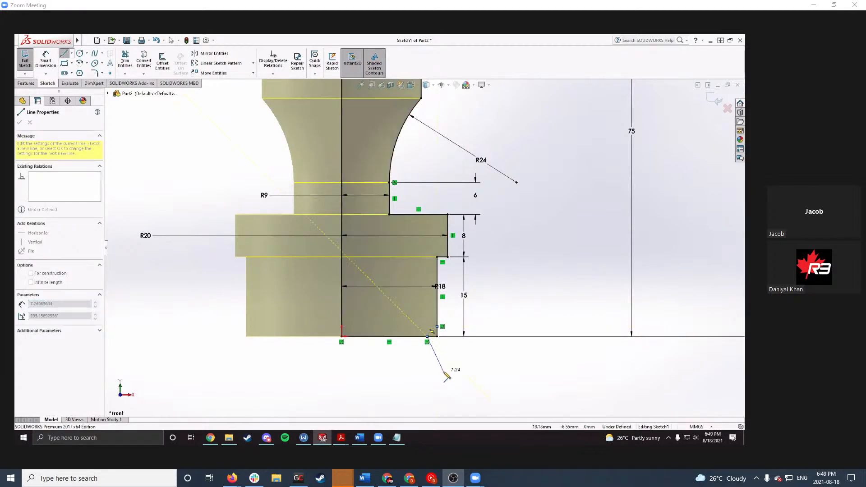
{"action": "left_click", "coordinate": [437, 326]}
{"action": "key", "text": "Escape"}
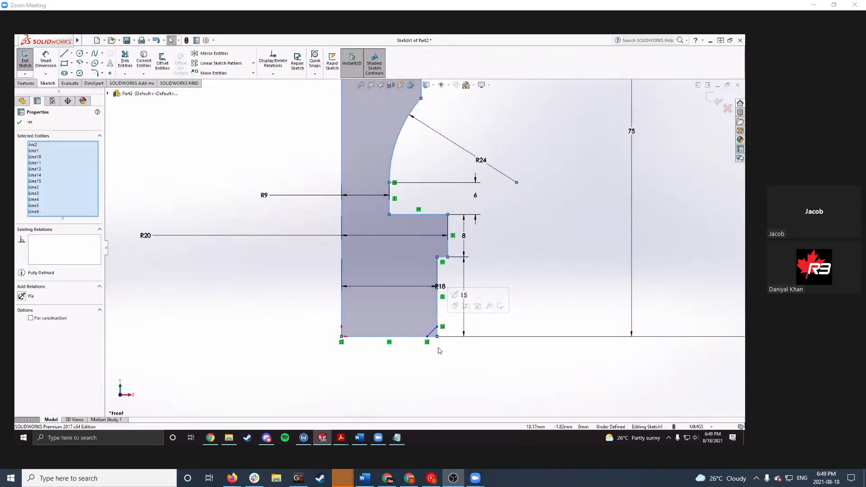
Step: Delete the diagonal corner line and exit the main profile sketch
{"action": "left_click", "coordinate": [432, 331]}
{"action": "key", "text": "Delete"}
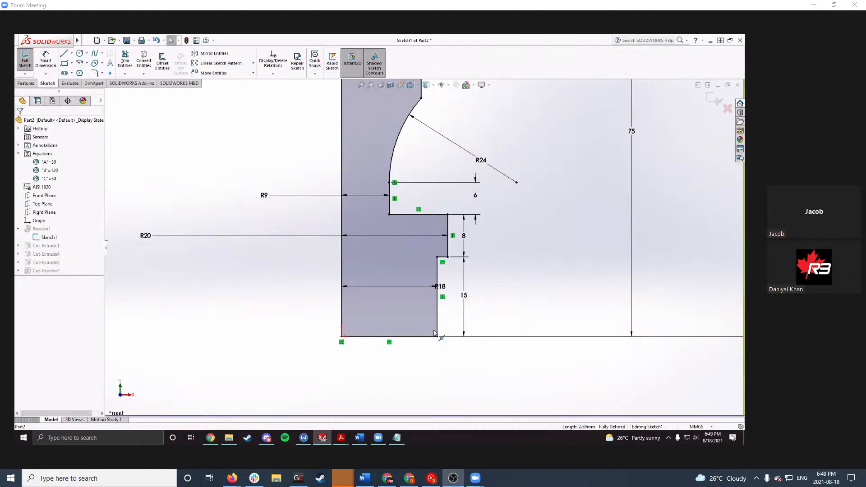
{"action": "left_click", "coordinate": [187, 41]}
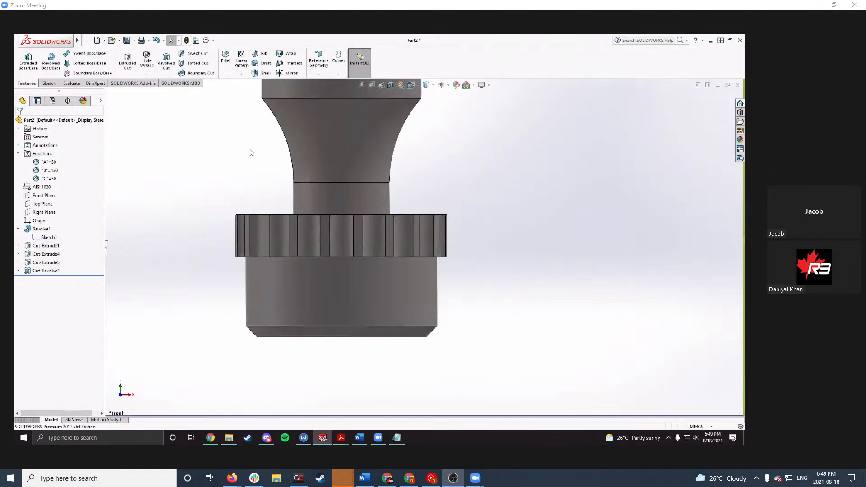
{"action": "scroll", "coordinate": [394, 185], "scroll_direction": "up", "scroll_amount": 5}
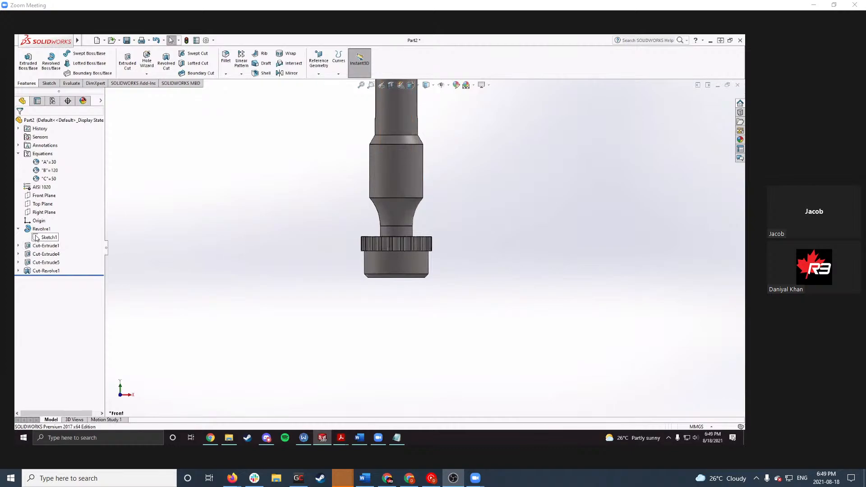
{"action": "left_click", "coordinate": [19, 229]}
{"action": "left_click", "coordinate": [46, 262]}
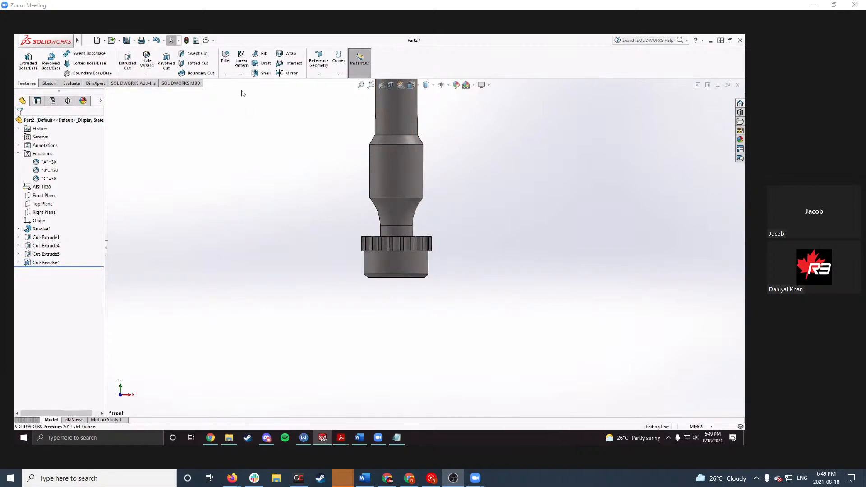
{"action": "left_click", "coordinate": [225, 57]}
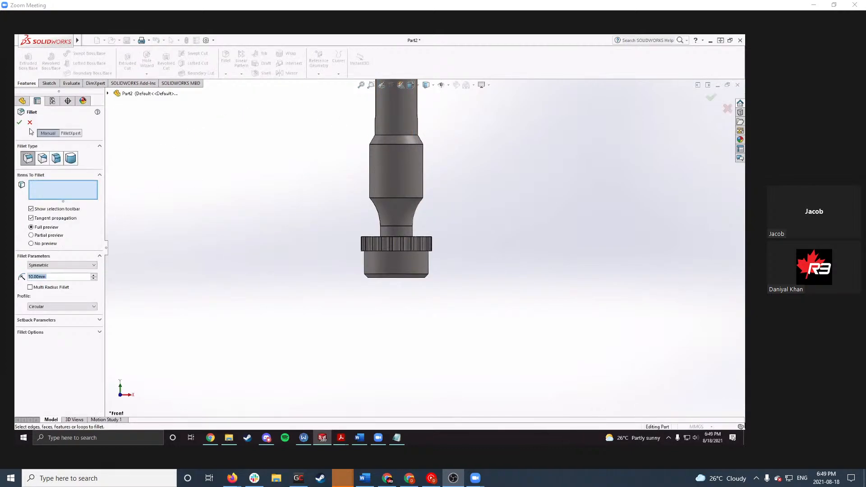
{"action": "left_click", "coordinate": [30, 122]}
{"action": "scroll", "coordinate": [446, 231], "scroll_direction": "down", "scroll_amount": 2}
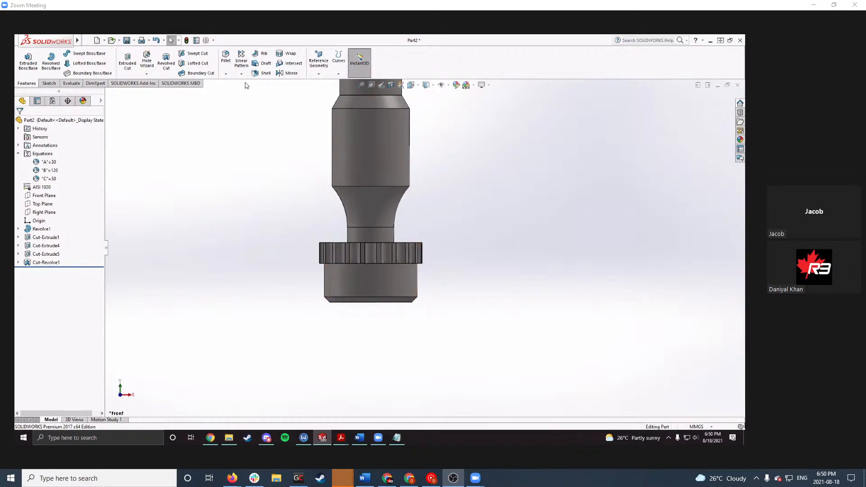
{"action": "left_click", "coordinate": [225, 73]}
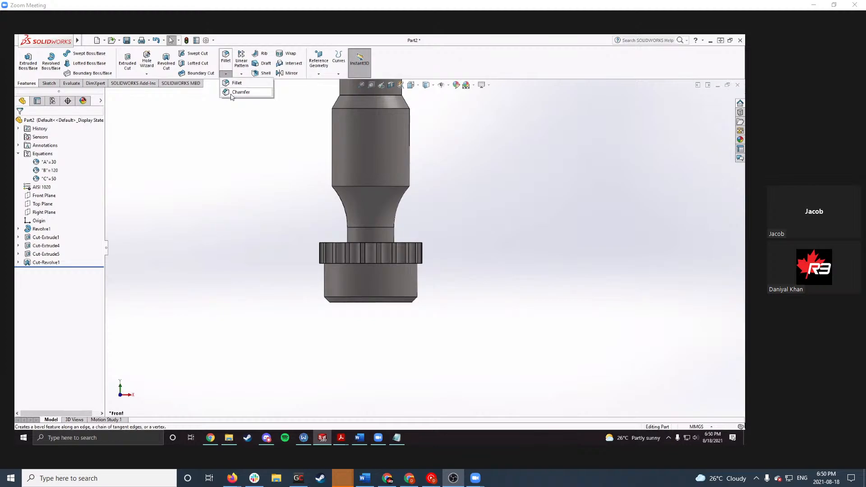
Step: Open the main revolve's profile sketch, examine the base's lower corner, and exit the sketch without editing it
{"action": "left_click", "coordinate": [18, 228]}
{"action": "left_click", "coordinate": [49, 237]}
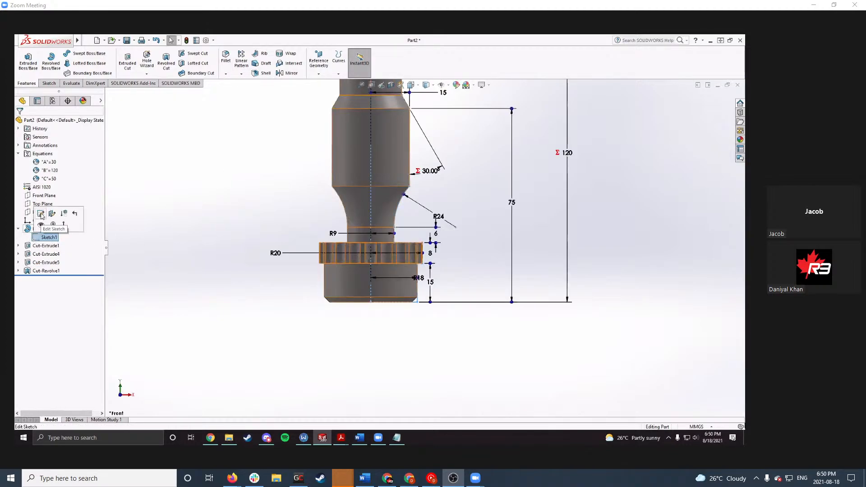
{"action": "left_click", "coordinate": [41, 215]}
{"action": "scroll", "coordinate": [429, 312], "scroll_direction": "up", "scroll_amount": 8}
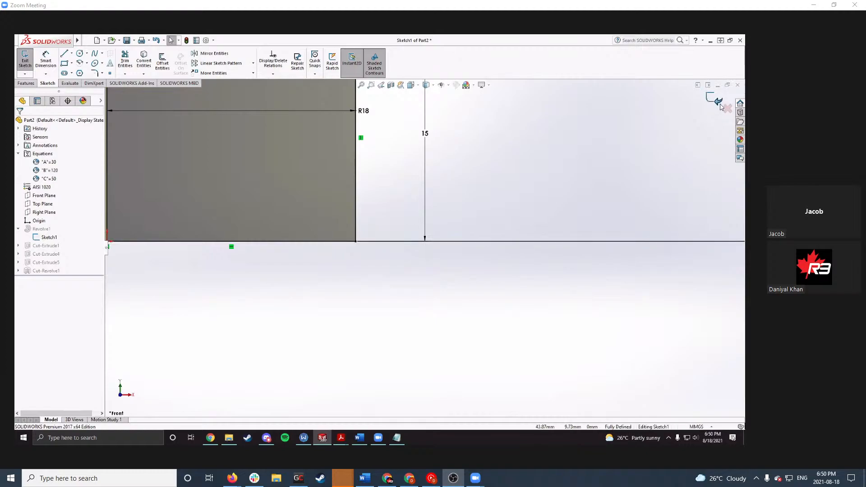
{"action": "scroll", "coordinate": [400, 189], "scroll_direction": "down", "scroll_amount": 5}
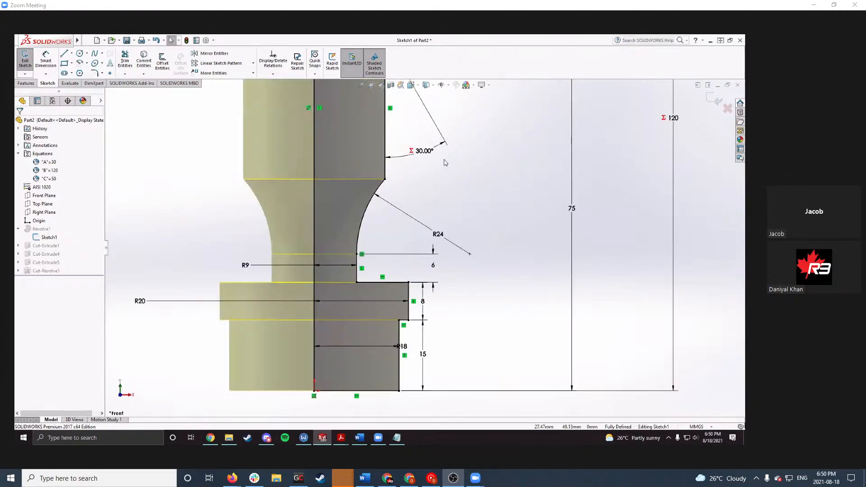
{"action": "left_click", "coordinate": [718, 103]}
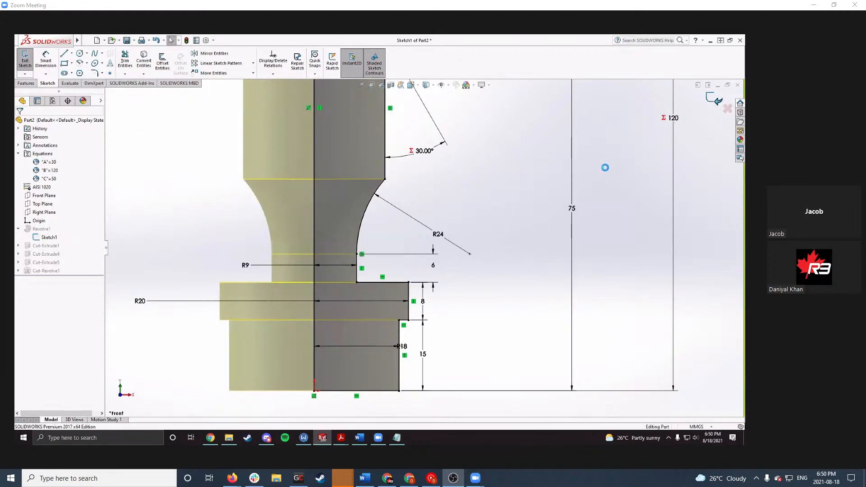
{"action": "scroll", "coordinate": [451, 212], "scroll_direction": "up", "scroll_amount": 2}
{"action": "scroll", "coordinate": [373, 196], "scroll_direction": "down", "scroll_amount": 3}
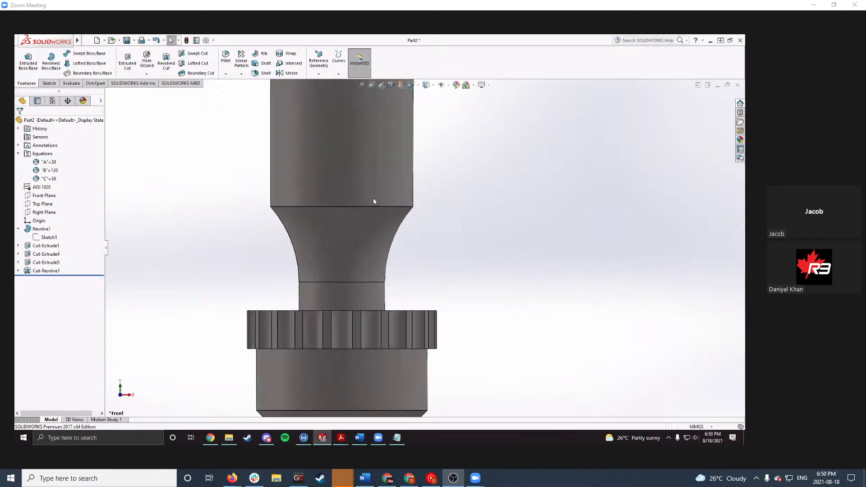
{"action": "scroll", "coordinate": [381, 230], "scroll_direction": "up", "scroll_amount": 3}
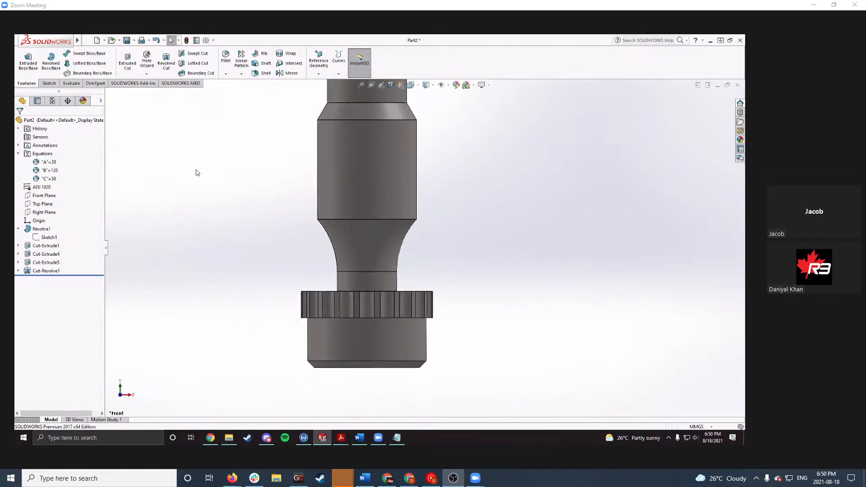
Step: Switch to the Test Part JY drawing in Adobe Acrobat Reader, check the Version 1 correct mass, and minimize the drawing
{"action": "scroll", "coordinate": [411, 194], "scroll_direction": "up", "scroll_amount": 6}
{"action": "scroll", "coordinate": [412, 196], "scroll_direction": "down", "scroll_amount": 3}
{"action": "middle_click_drag", "start_coordinate": [411, 200], "coordinate": [361, 254]}
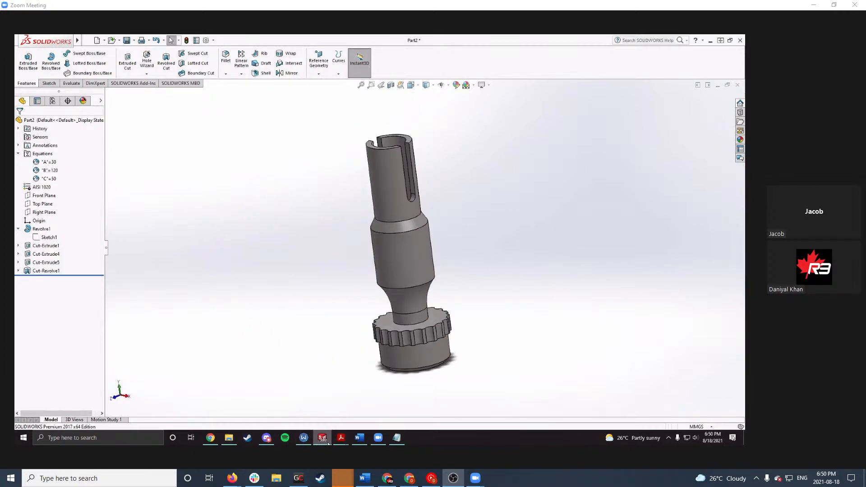
{"action": "mouse_move", "coordinate": [341, 438]}
{"action": "left_click", "coordinate": [294, 403]}
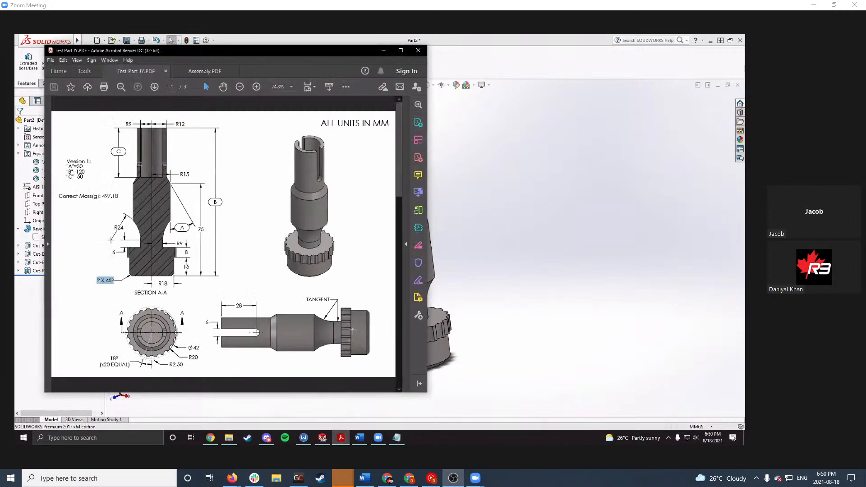
{"action": "left_click", "coordinate": [239, 256]}
{"action": "left_click_drag", "start_coordinate": [103, 197], "coordinate": [118, 196]}
{"action": "left_click", "coordinate": [118, 196]}
{"action": "left_click_drag", "start_coordinate": [267, 53], "coordinate": [206, 70]}
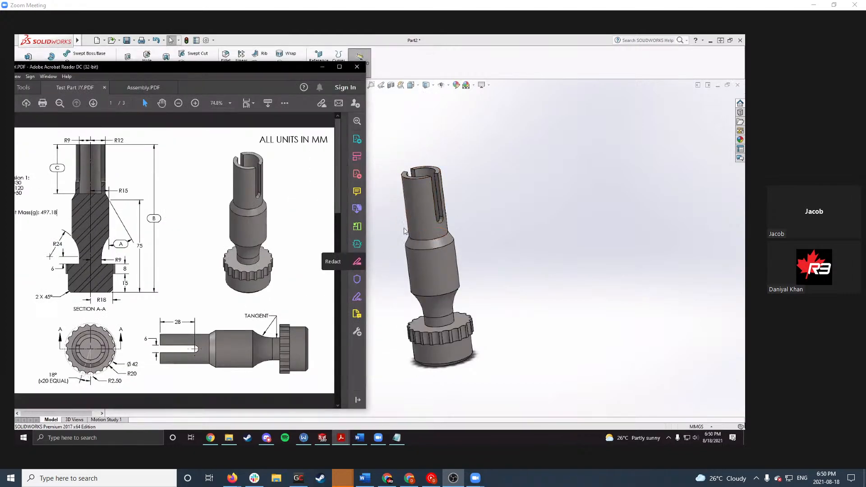
{"action": "left_click", "coordinate": [381, 234]}
{"action": "mouse_move", "coordinate": [341, 437]}
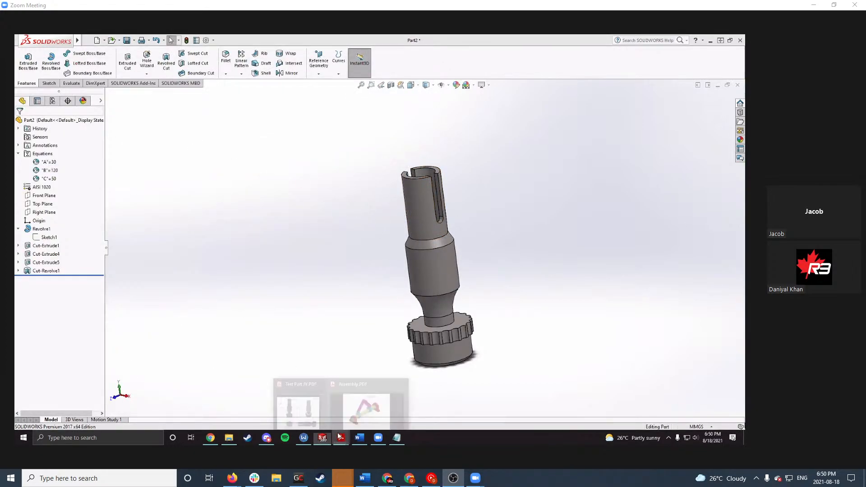
{"action": "left_click", "coordinate": [297, 397]}
{"action": "left_click_drag", "start_coordinate": [166, 69], "coordinate": [334, 78]}
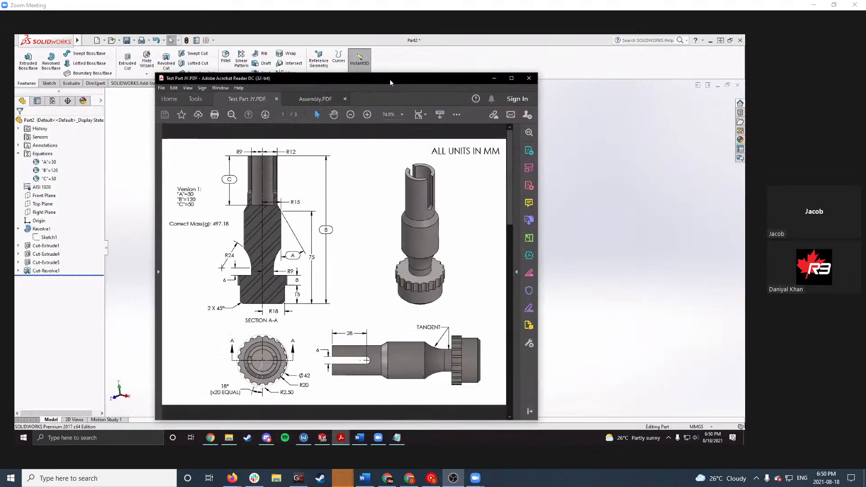
{"action": "left_click", "coordinate": [491, 77]}
Step: Evaluate the mass properties of the modelled shaft, check its mass in grams, and close the report
{"action": "scroll", "coordinate": [253, 243], "scroll_direction": "down", "scroll_amount": 2}
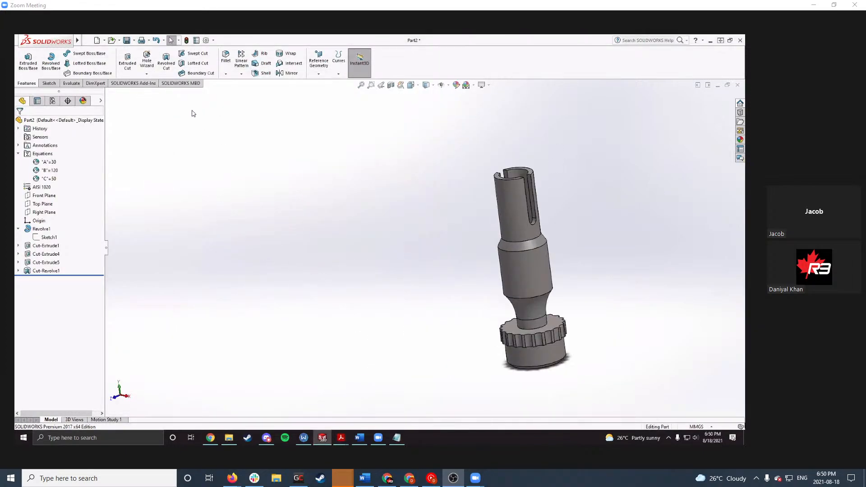
{"action": "left_click", "coordinate": [72, 83]}
{"action": "scroll", "coordinate": [611, 274], "scroll_direction": "down", "scroll_amount": 4}
{"action": "scroll", "coordinate": [496, 275], "scroll_direction": "up", "scroll_amount": 3}
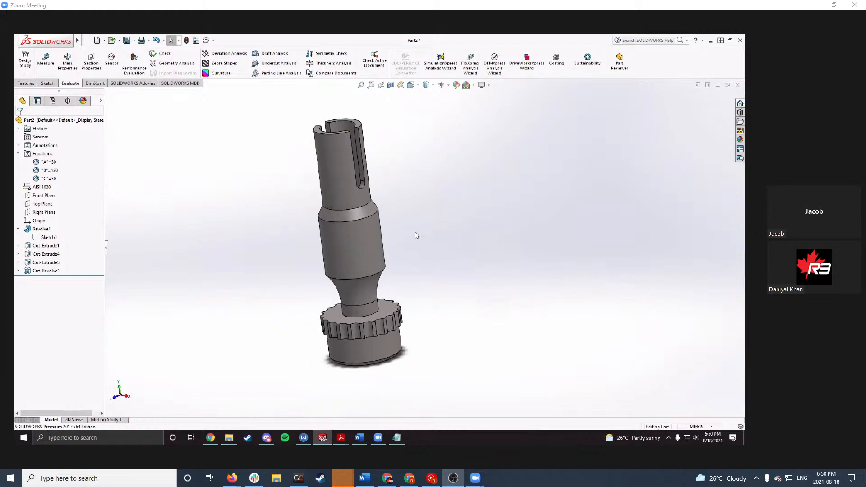
{"action": "left_click", "coordinate": [68, 60]}
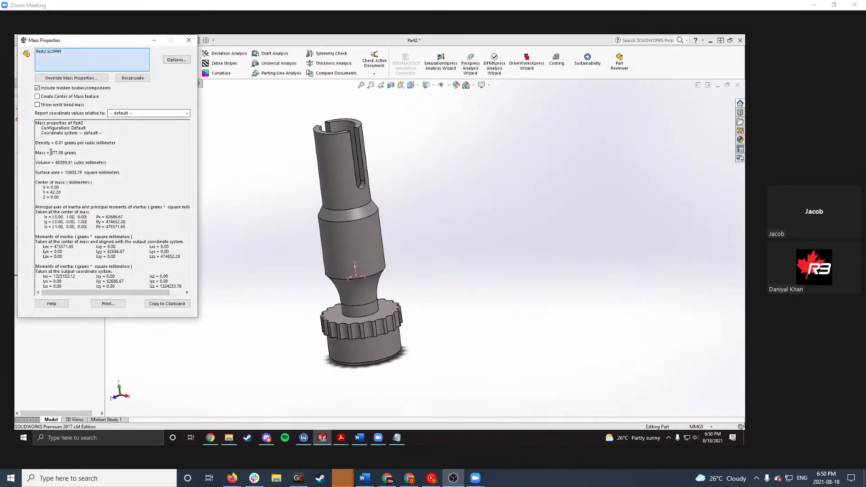
{"action": "left_click_drag", "start_coordinate": [54, 152], "coordinate": [61, 152]}
{"action": "left_click", "coordinate": [188, 40]}
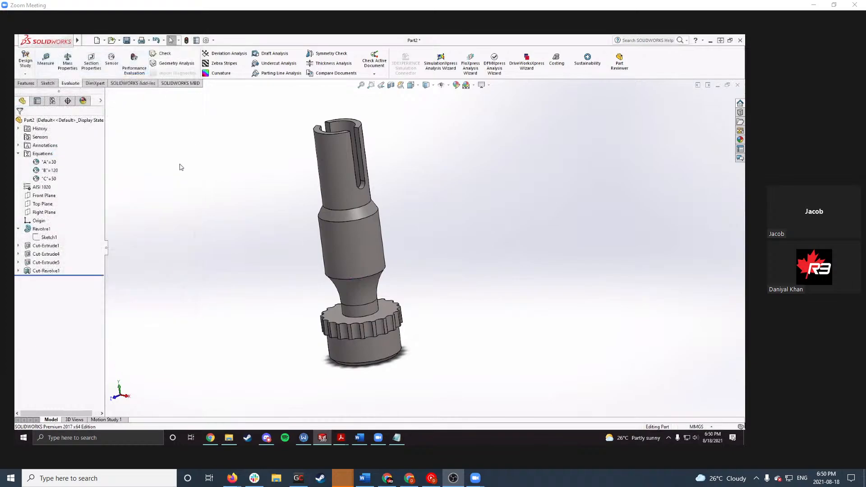
Step: Compare the part's global variables A, B and C with the Version 1 values on the Test Part JY drawing
{"action": "left_click", "coordinate": [47, 178]}
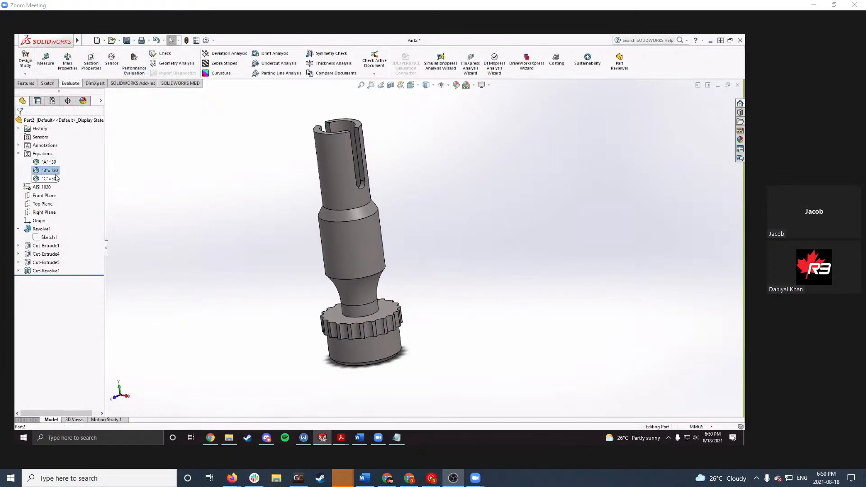
{"action": "mouse_move", "coordinate": [341, 437]}
{"action": "left_click", "coordinate": [288, 399]}
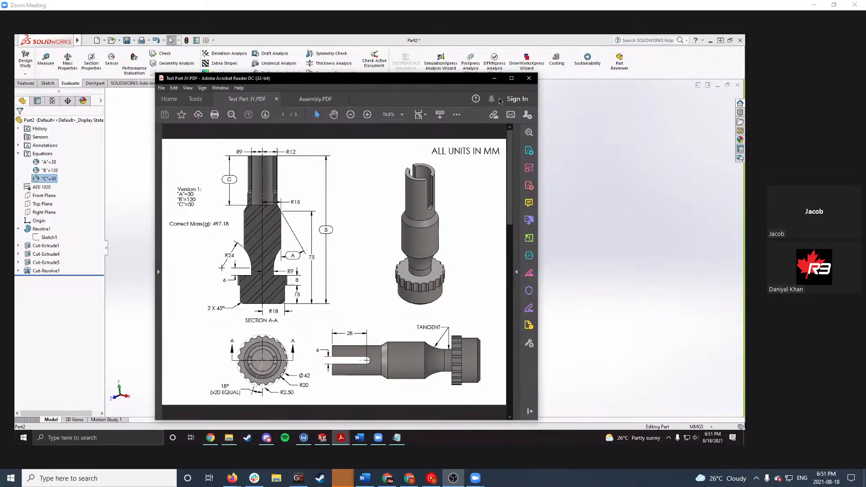
{"action": "left_click", "coordinate": [529, 78]}
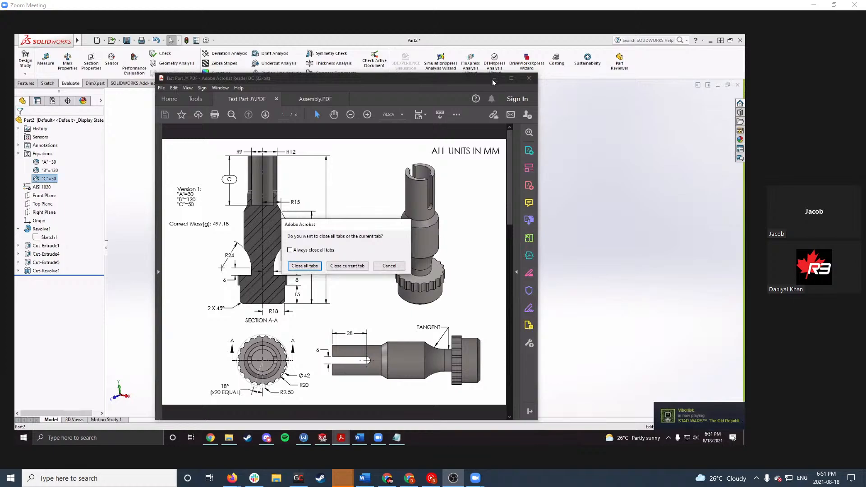
{"action": "left_click", "coordinate": [388, 266]}
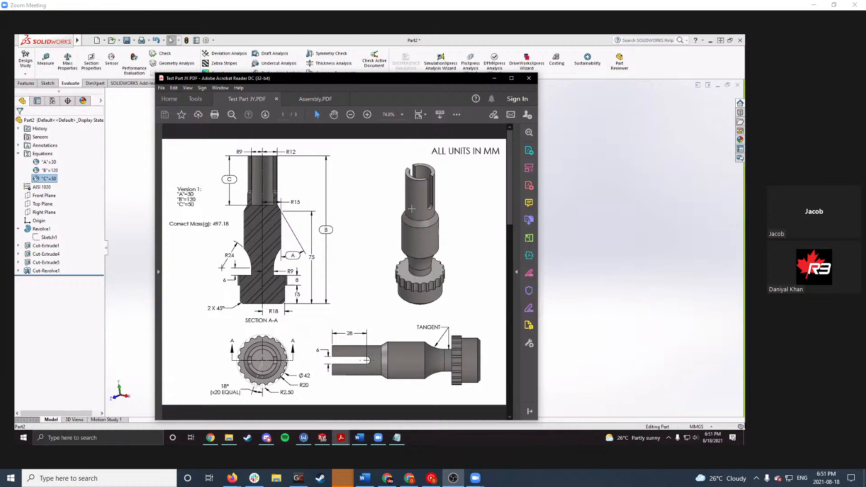
{"action": "left_click", "coordinate": [495, 78]}
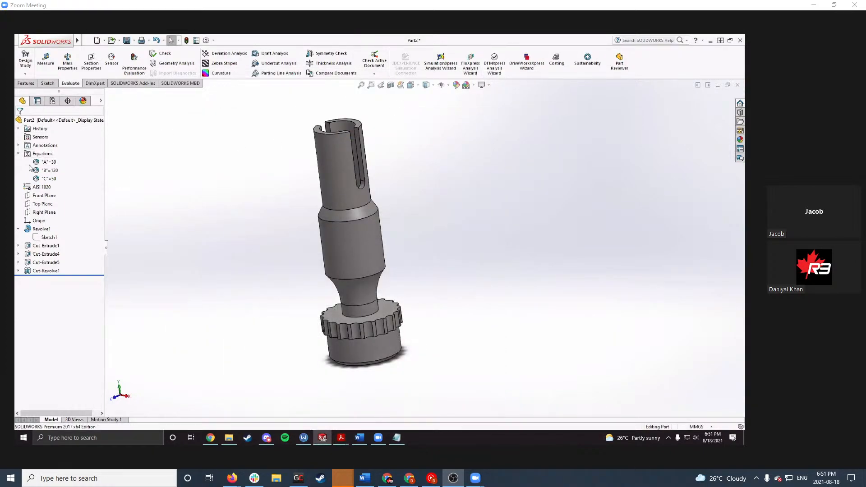
Step: Review the properties of the part's AISI 1020 material, including its mass density and custom properties, and close the material settings
{"action": "right_click", "coordinate": [36, 187]}
{"action": "left_click", "coordinate": [38, 192]}
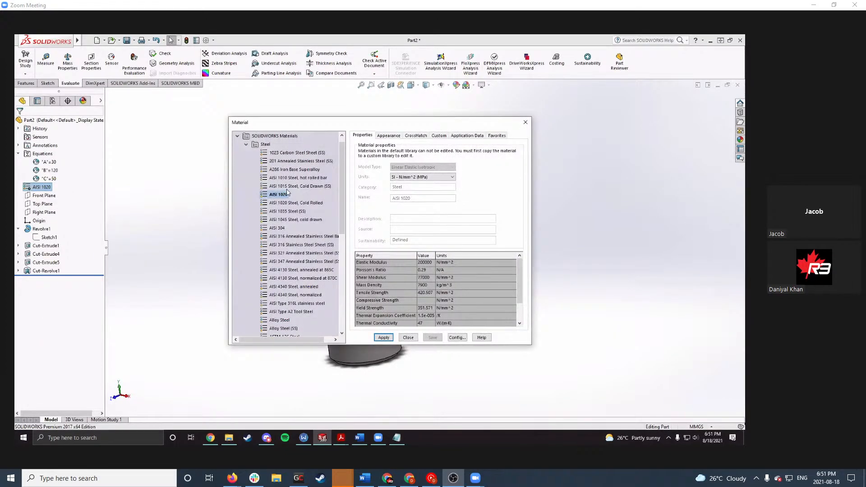
{"action": "left_click", "coordinate": [286, 187]}
{"action": "left_click", "coordinate": [284, 195]}
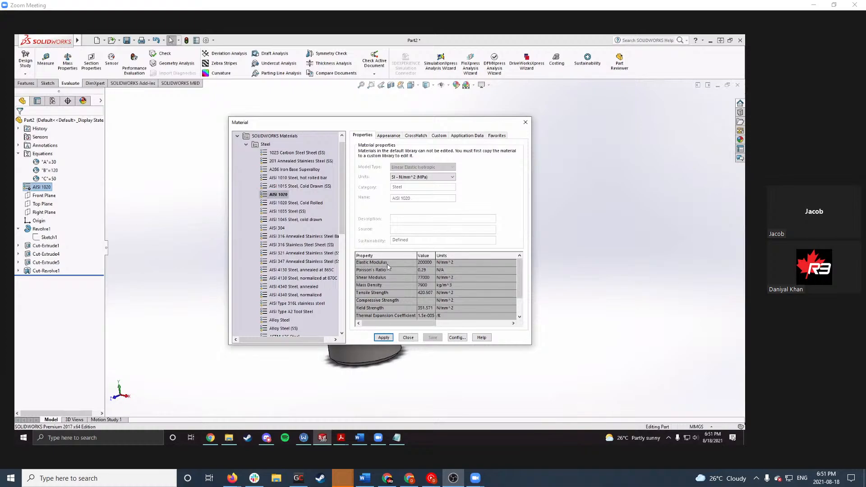
{"action": "left_click_drag", "start_coordinate": [426, 269], "coordinate": [429, 287]}
{"action": "left_click", "coordinate": [429, 287]}
{"action": "left_click", "coordinate": [440, 135]}
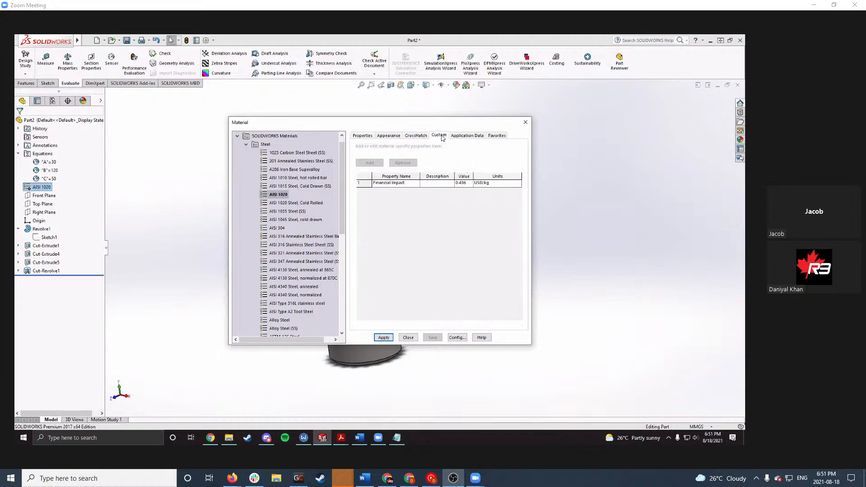
{"action": "left_click", "coordinate": [364, 135]}
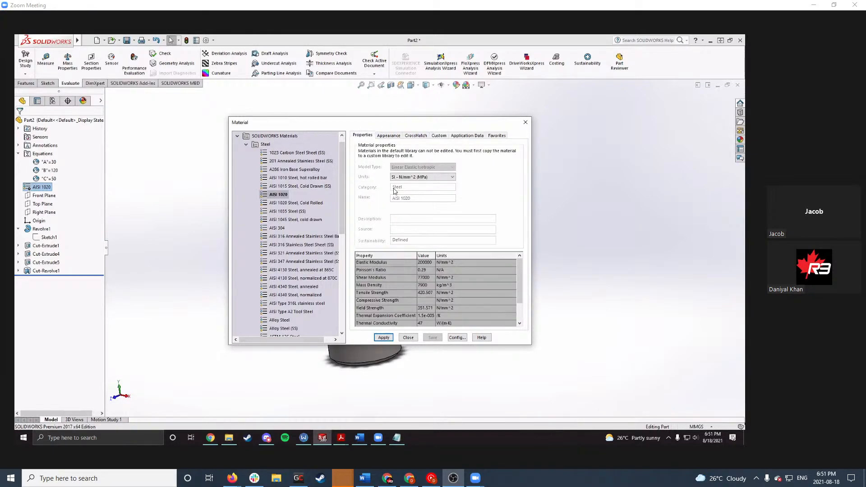
{"action": "left_click", "coordinate": [409, 338]}
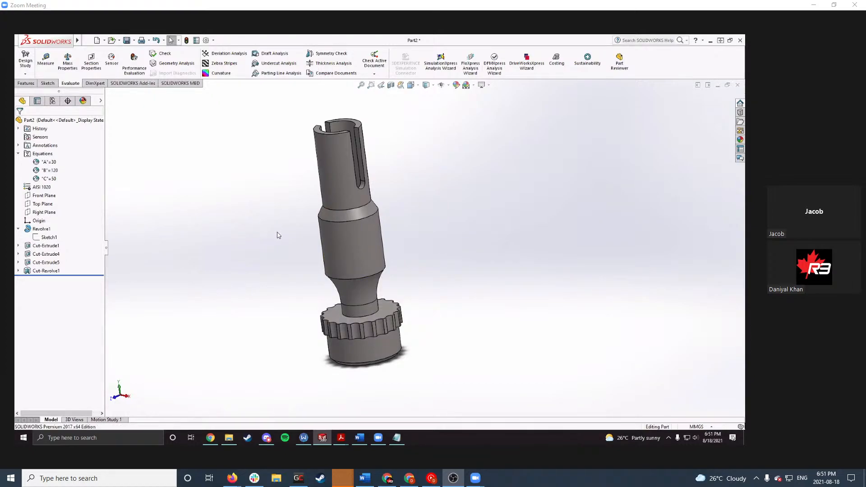
Step: Open the reference part Test Part JY from the CSWA Workshop folder in File Explorer
{"action": "scroll", "coordinate": [279, 237], "scroll_direction": "down", "scroll_amount": 1}
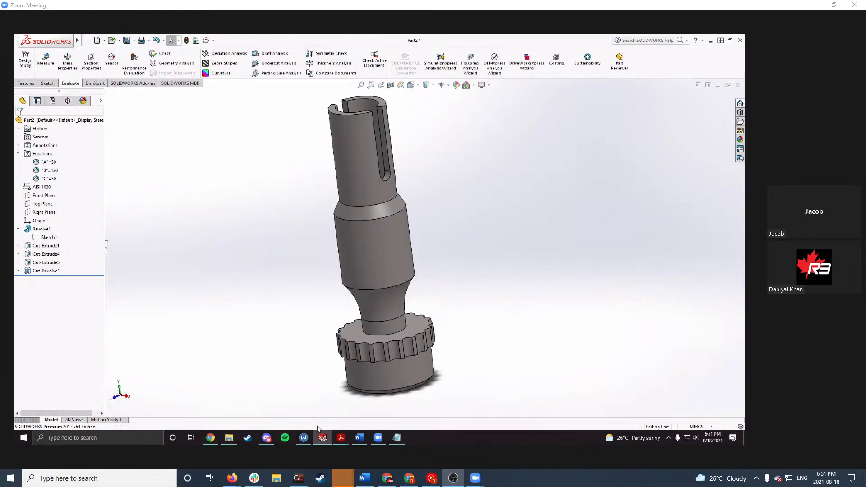
{"action": "left_click", "coordinate": [229, 438]}
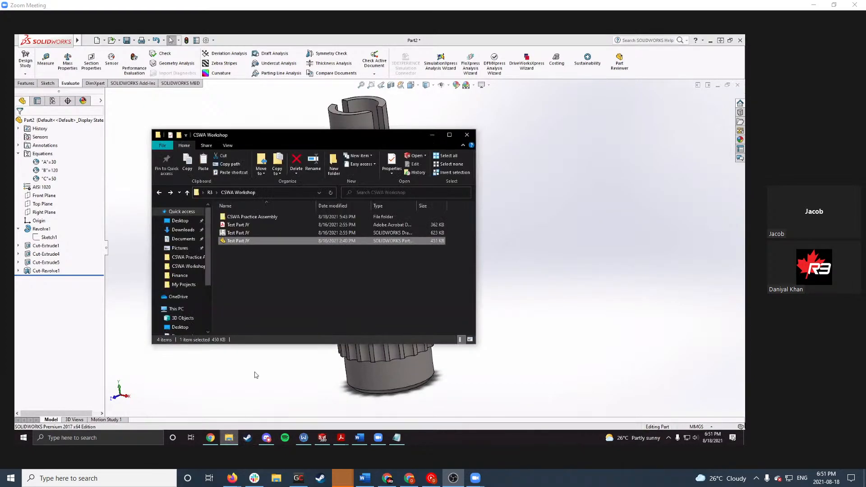
{"action": "double_click", "coordinate": [244, 240]}
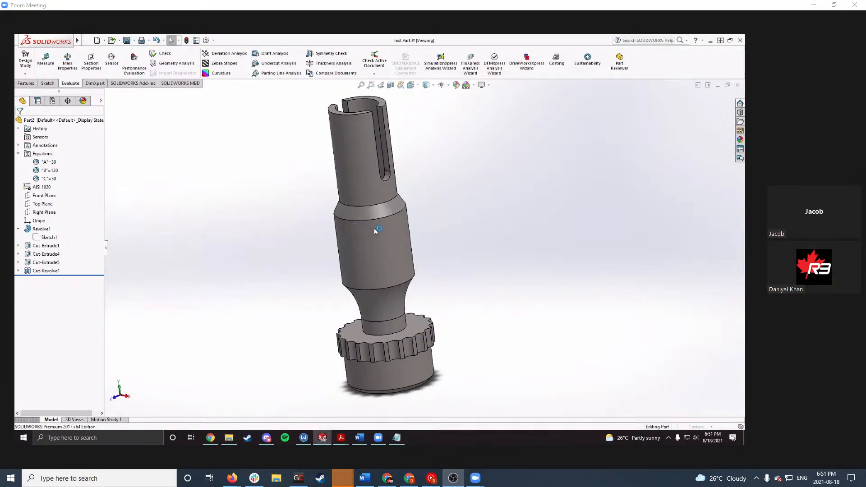
{"action": "middle_click_drag", "start_coordinate": [343, 224], "coordinate": [367, 253]}
Step: Show the reference part's equation variables and evaluate its mass properties to check the mass
{"action": "left_click", "coordinate": [18, 154]}
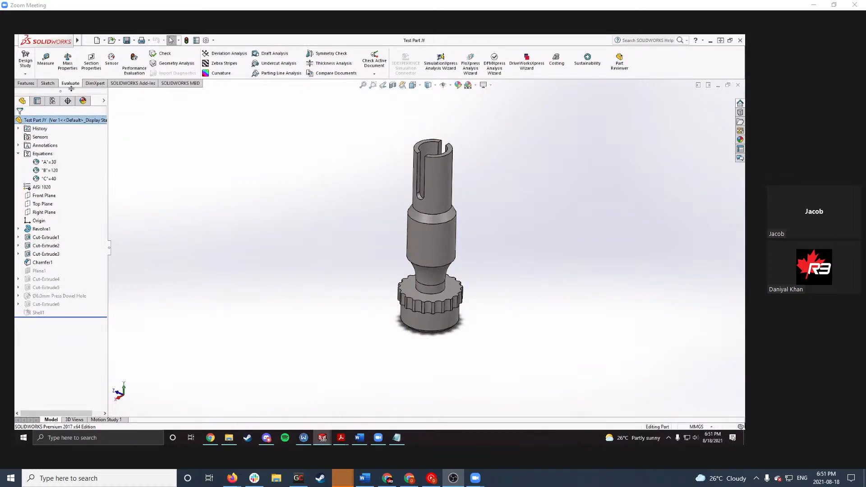
{"action": "left_click", "coordinate": [68, 72]}
{"action": "left_click_drag", "start_coordinate": [52, 153], "coordinate": [68, 153]}
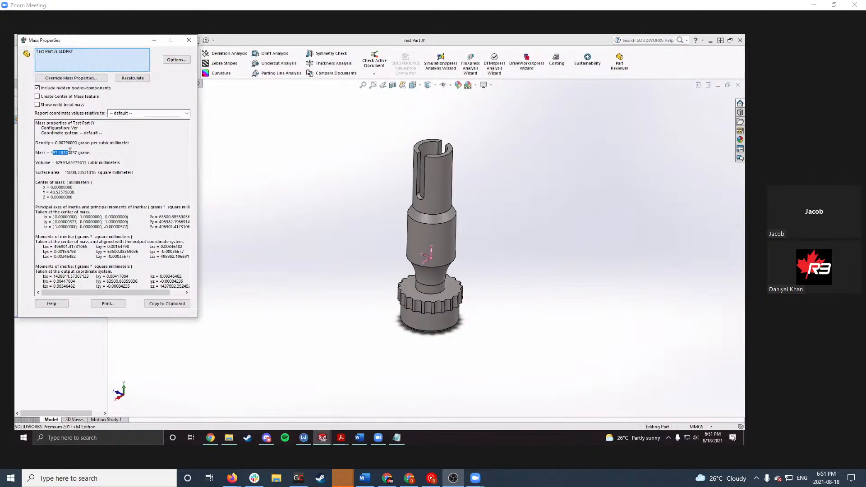
Step: Close the reference part's mass properties and switch back to the modelled shaft Part2 to inspect its shape
{"action": "left_click", "coordinate": [188, 41]}
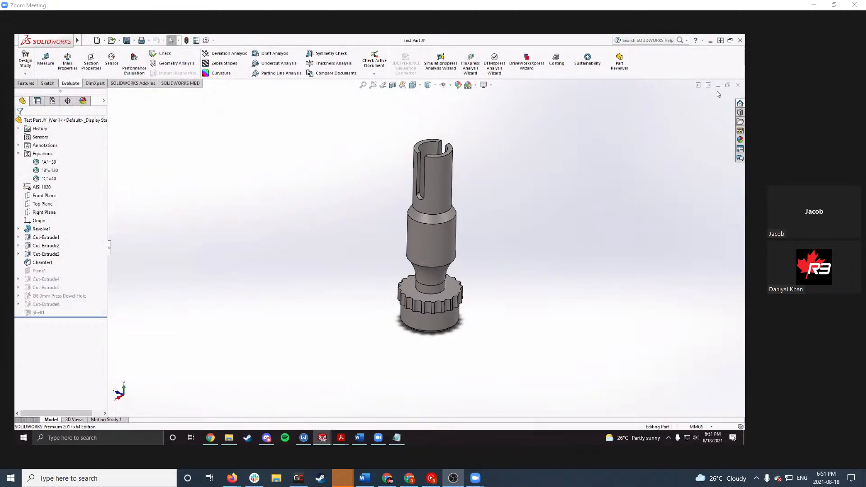
{"action": "left_click", "coordinate": [711, 41]}
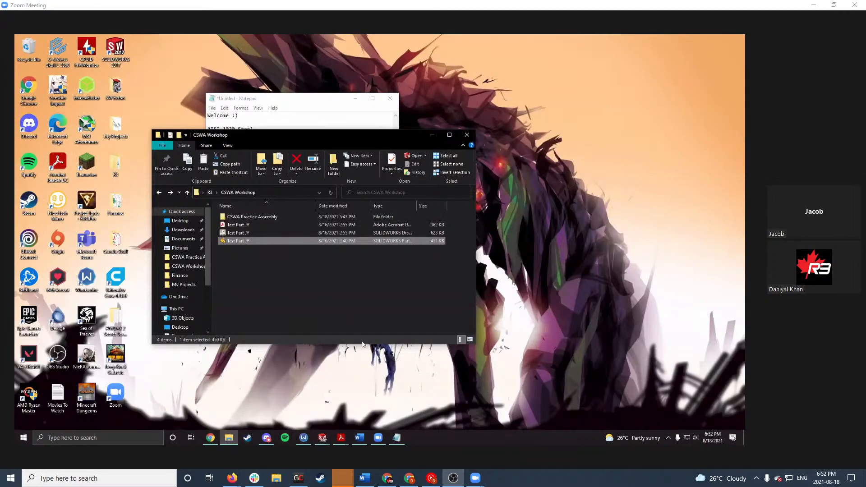
{"action": "left_click", "coordinate": [322, 437]}
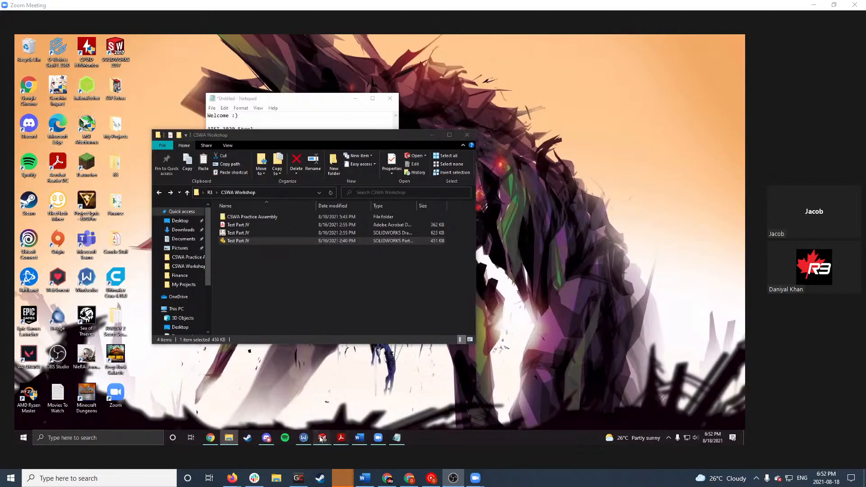
{"action": "left_click", "coordinate": [292, 402]}
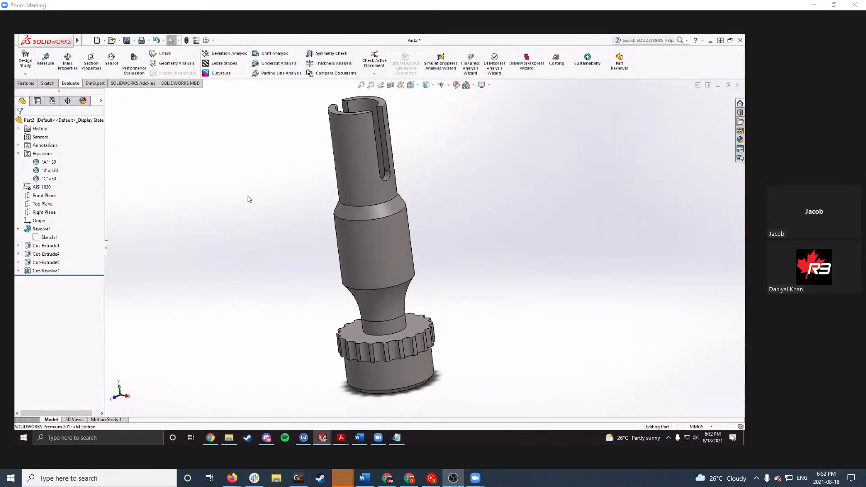
{"action": "middle_click_drag", "start_coordinate": [248, 197], "coordinate": [172, 212]}
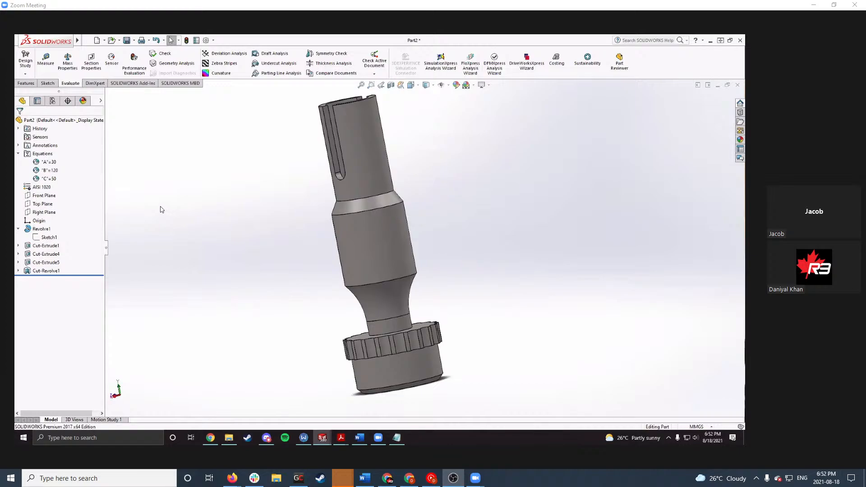
{"action": "scroll", "coordinate": [285, 208], "scroll_direction": "up", "scroll_amount": 1}
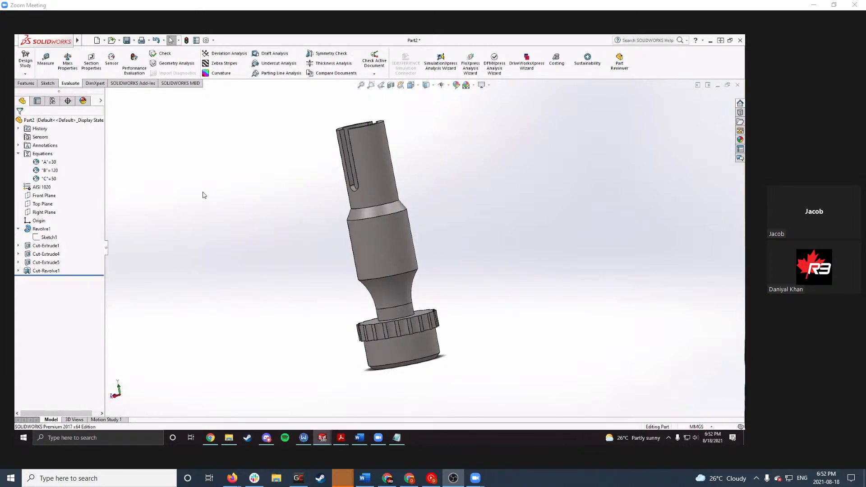
Step: Check the correct mass stated on the Test Part JY drawing and put the drawing away
{"action": "mouse_move", "coordinate": [341, 437]}
{"action": "left_click", "coordinate": [323, 379]}
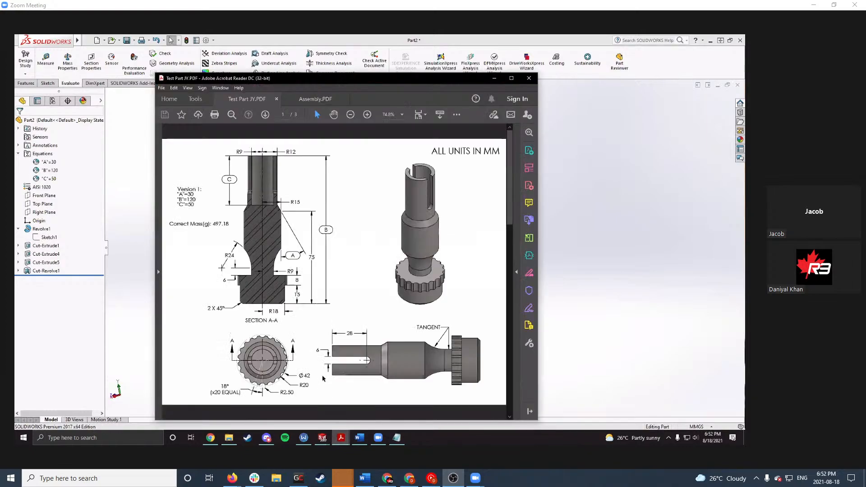
{"action": "left_click_drag", "start_coordinate": [372, 80], "coordinate": [433, 70]}
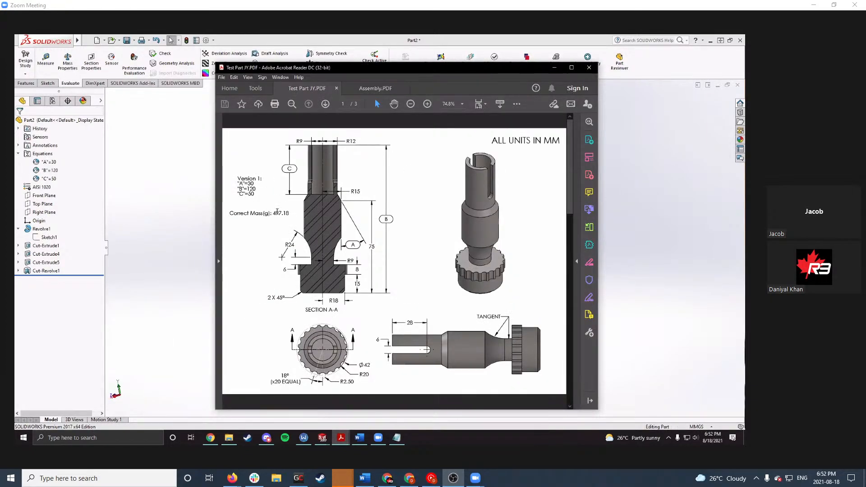
{"action": "left_click_drag", "start_coordinate": [274, 212], "coordinate": [289, 213]}
{"action": "left_click", "coordinate": [392, 161]}
{"action": "left_click", "coordinate": [555, 69]}
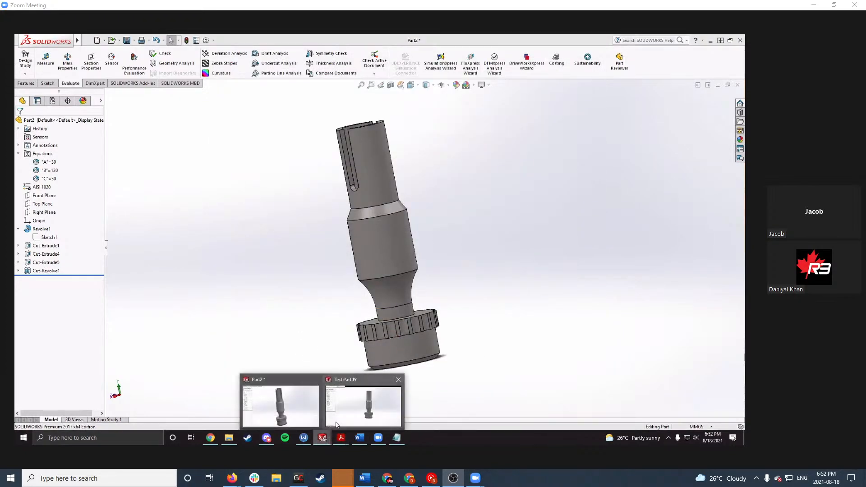
Step: Switch to the reference part Test Part JY and review its global variable C and its mass properties
{"action": "left_click", "coordinate": [343, 405]}
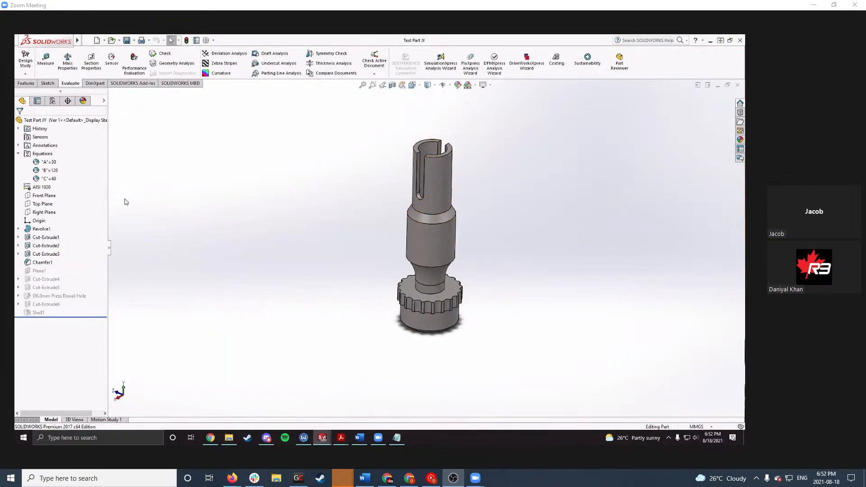
{"action": "left_click", "coordinate": [91, 181]}
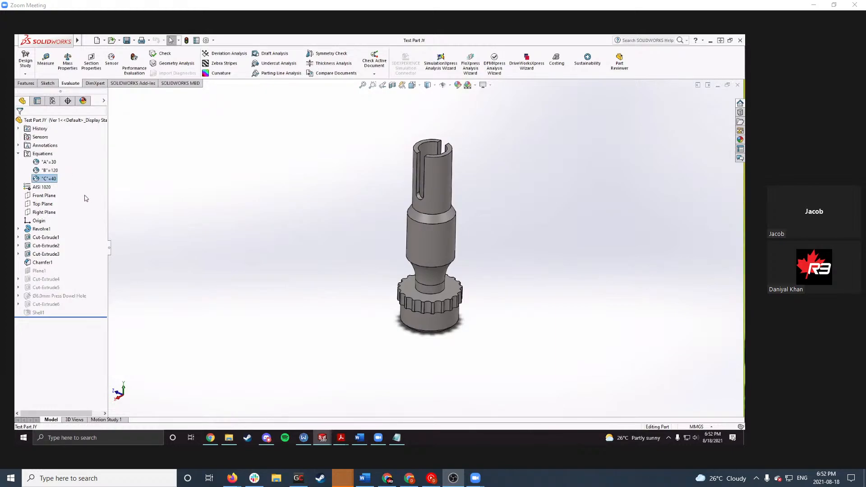
{"action": "left_click", "coordinate": [68, 61]}
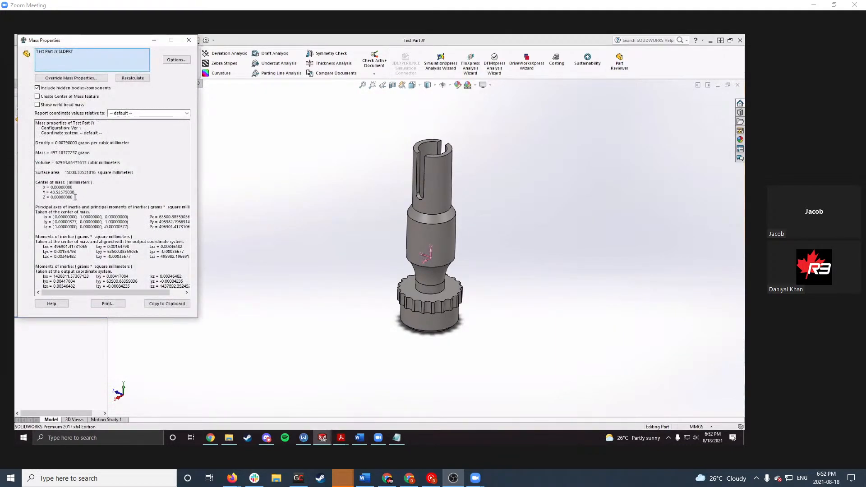
{"action": "left_click_drag", "start_coordinate": [51, 153], "coordinate": [72, 153]}
{"action": "left_click", "coordinate": [189, 40]}
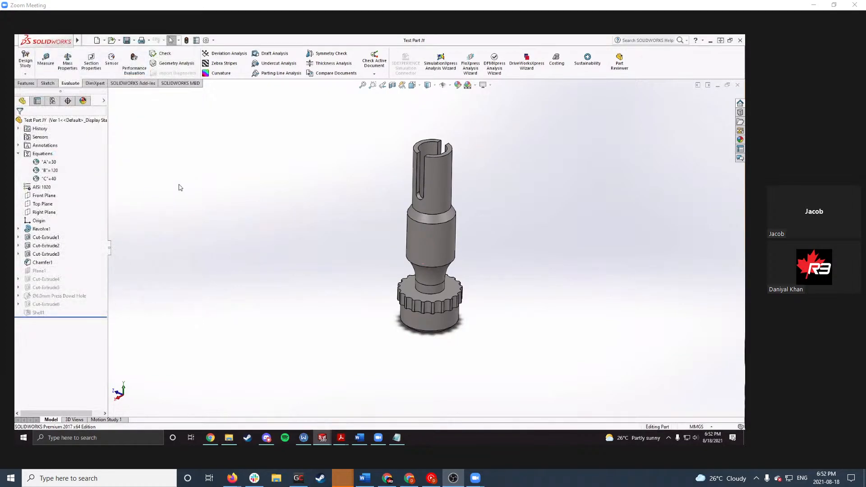
Step: Set the reference part's global variable C to 50 and apply the equation change
{"action": "right_click", "coordinate": [50, 154]}
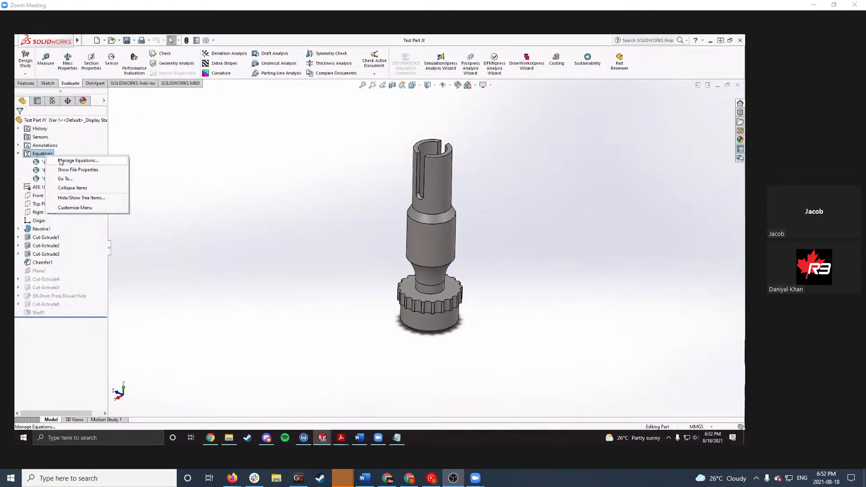
{"action": "left_click", "coordinate": [62, 162]}
{"action": "left_click", "coordinate": [141, 166]}
{"action": "key", "text": "BackSpace"}
{"action": "key", "text": "BackSpace"}
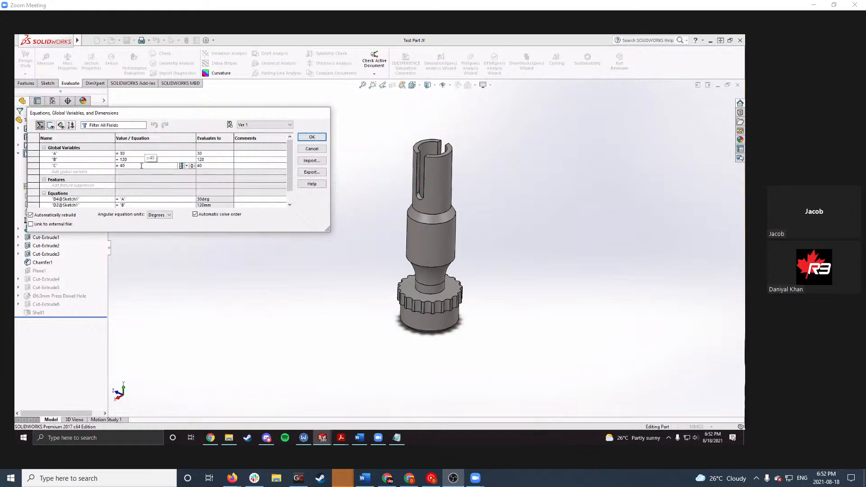
{"action": "type", "text": "50"}
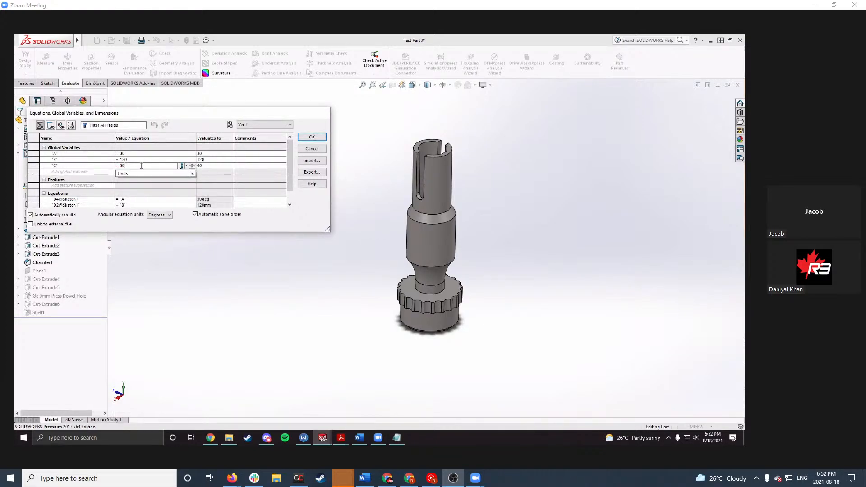
{"action": "key", "text": "Tab"}
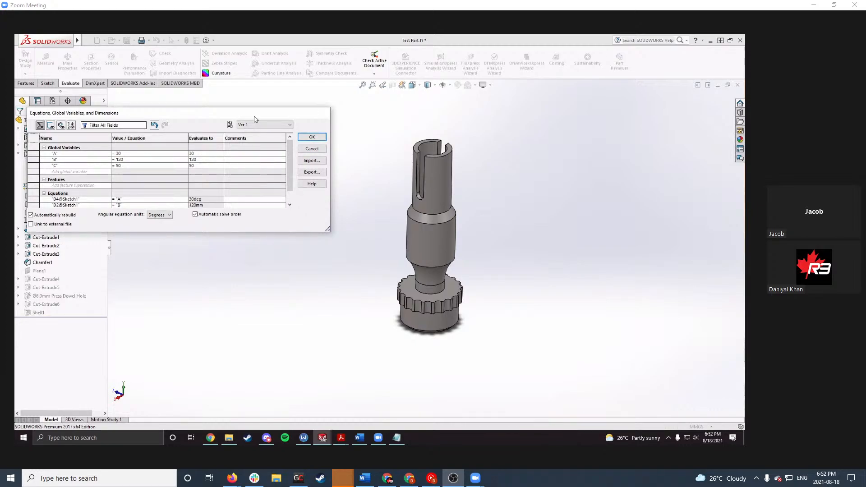
{"action": "left_click_drag", "start_coordinate": [255, 119], "coordinate": [325, 121]}
{"action": "right_click", "coordinate": [39, 154]}
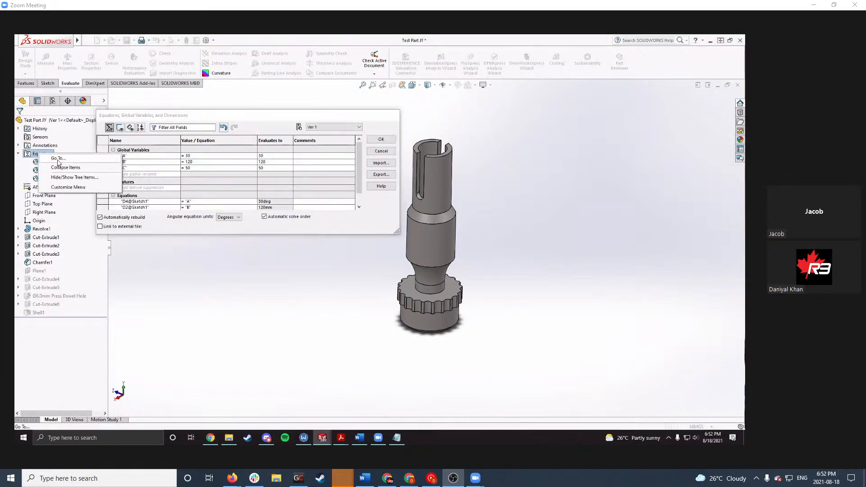
{"action": "left_click", "coordinate": [381, 140]}
{"action": "left_click", "coordinate": [382, 140]}
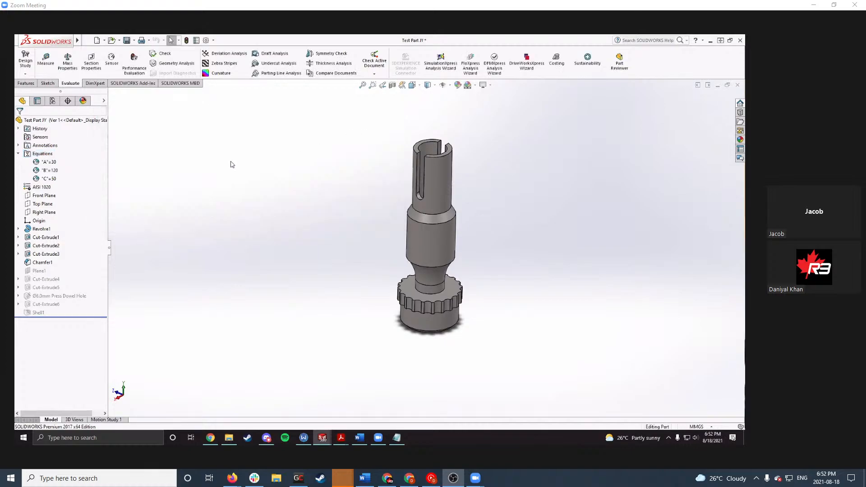
Step: Recheck global variable C in the reference part's equations and evaluate the part's mass with the new value
{"action": "right_click", "coordinate": [44, 154]}
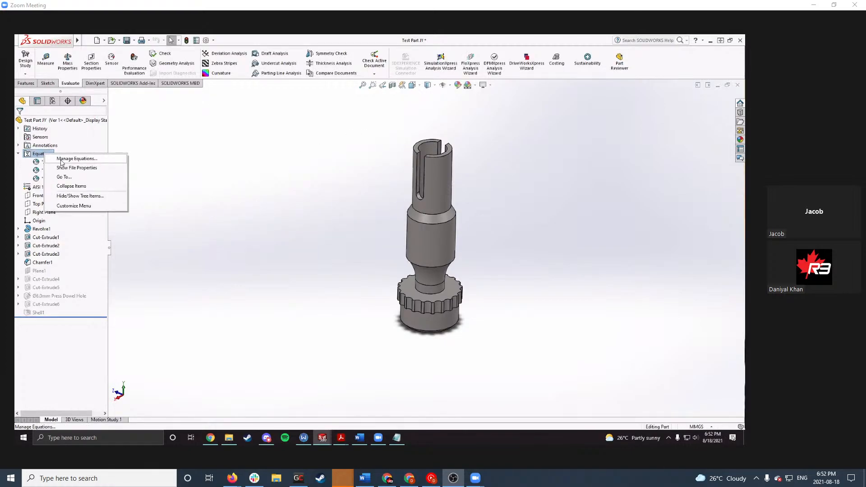
{"action": "left_click", "coordinate": [62, 161]}
{"action": "left_click", "coordinate": [204, 168]}
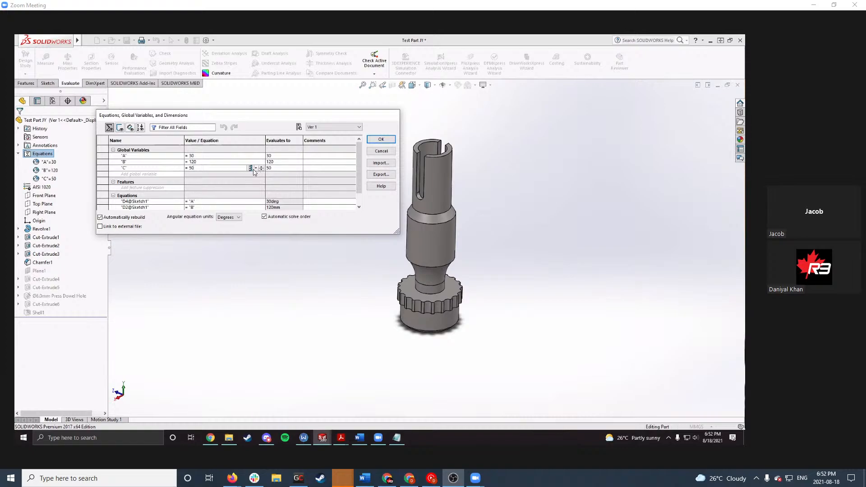
{"action": "left_click", "coordinate": [379, 140]}
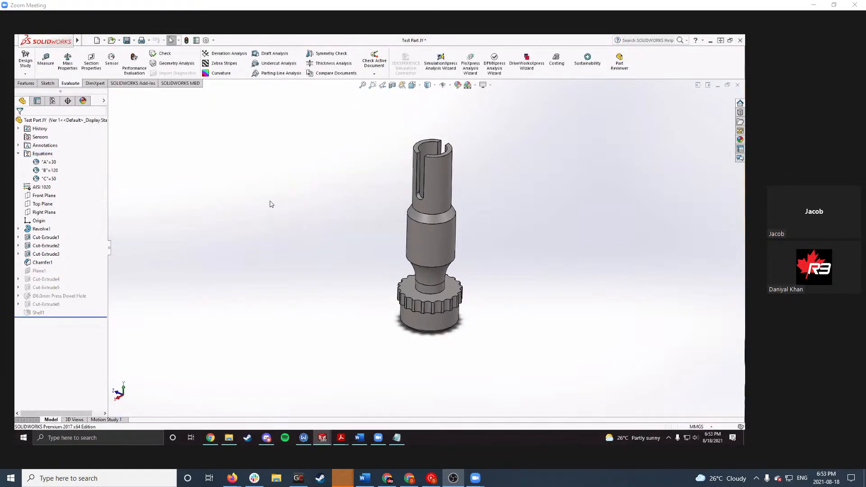
{"action": "left_click", "coordinate": [68, 65]}
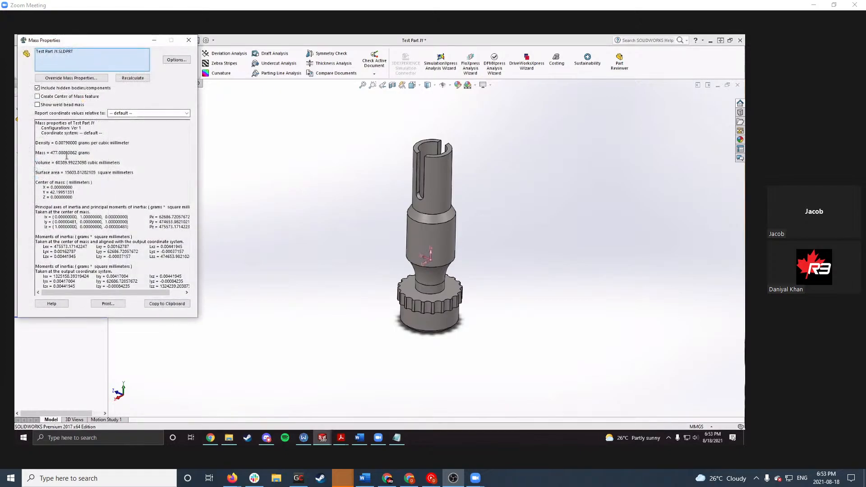
{"action": "left_click_drag", "start_coordinate": [51, 152], "coordinate": [74, 152]}
{"action": "left_click", "coordinate": [189, 39]}
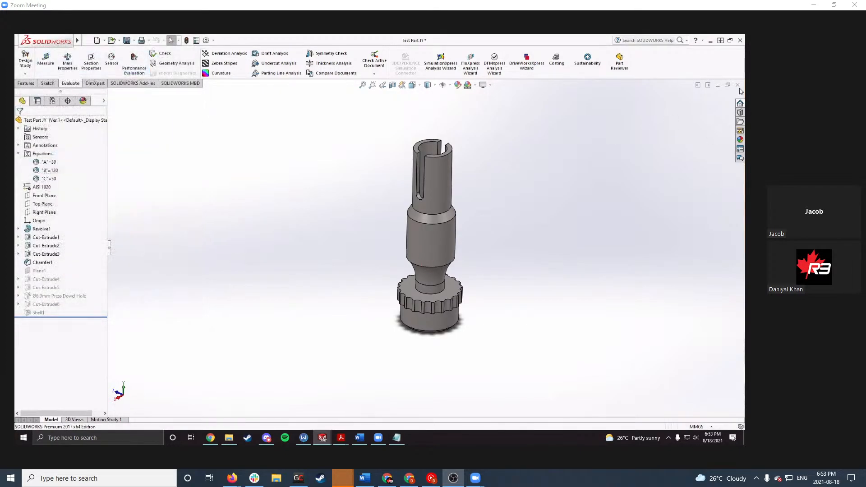
Step: Close the reference part and evaluate the mass properties of the modelled shaft Part2
{"action": "left_click", "coordinate": [737, 84]}
{"action": "left_click", "coordinate": [373, 222]}
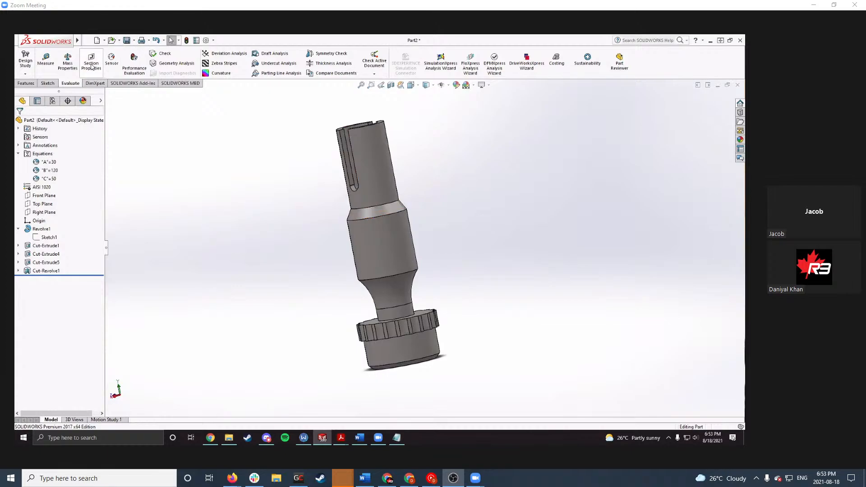
{"action": "left_click", "coordinate": [67, 63]}
{"action": "double_click", "coordinate": [63, 153]}
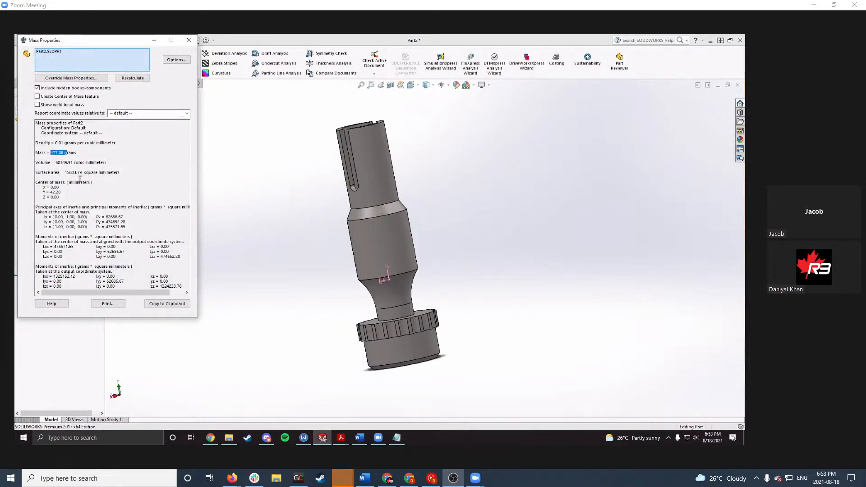
{"action": "left_click", "coordinate": [188, 40]}
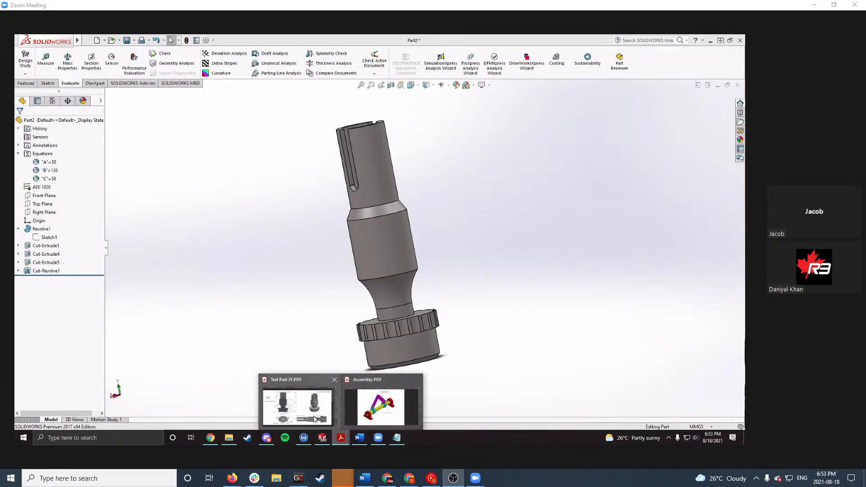
Step: Compare the correct mass on the Test Part JY drawing with the mass evaluated for the modelled shaft
{"action": "left_click", "coordinate": [314, 419]}
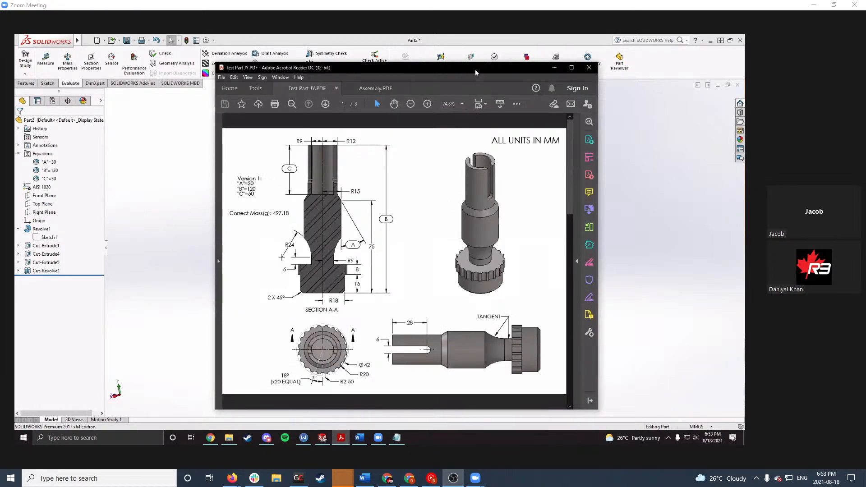
{"action": "left_click_drag", "start_coordinate": [476, 72], "coordinate": [481, 58]}
{"action": "left_click_drag", "start_coordinate": [277, 203], "coordinate": [293, 204]}
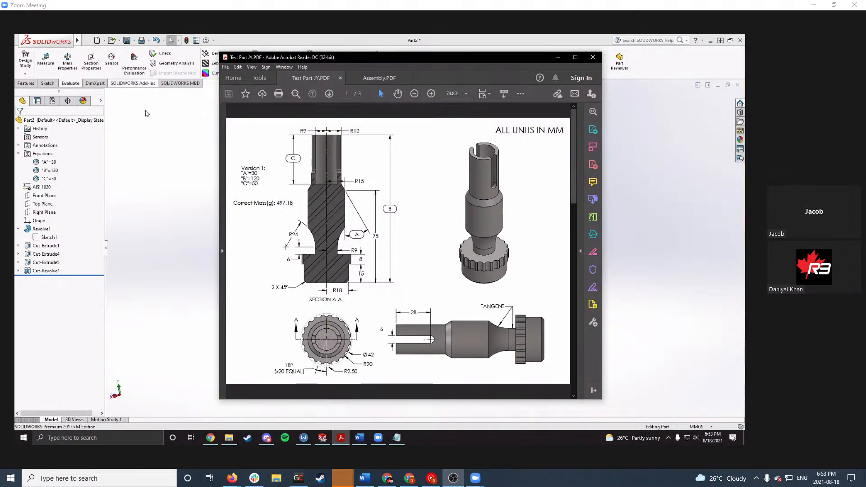
{"action": "left_click", "coordinate": [68, 61]}
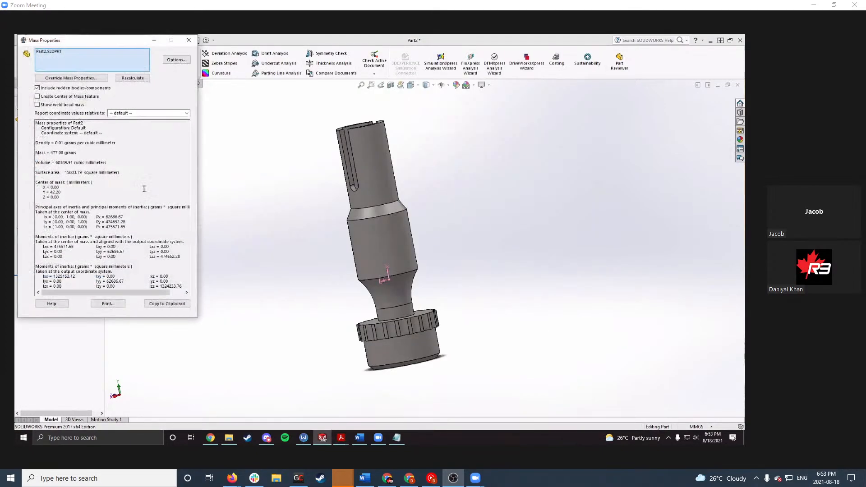
{"action": "double_click", "coordinate": [52, 152]}
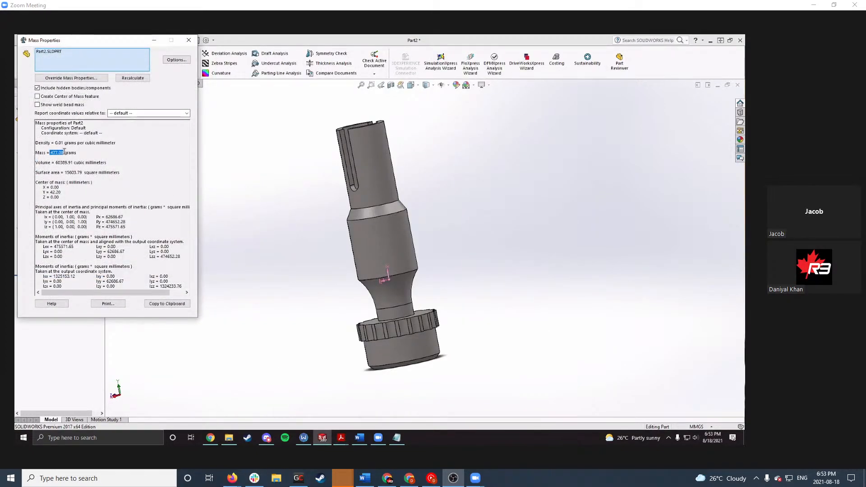
{"action": "left_click", "coordinate": [139, 184]}
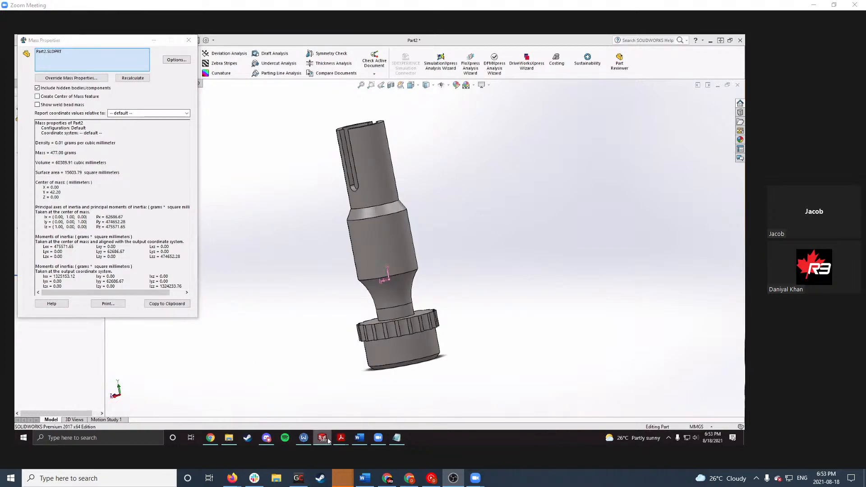
Step: Review the Version 1 variable values on the drawing and close the modelled shaft's mass properties
{"action": "left_click", "coordinate": [322, 438]}
{"action": "left_click_drag", "start_coordinate": [258, 184], "coordinate": [243, 173]}
{"action": "left_click", "coordinate": [264, 211]}
{"action": "left_click", "coordinate": [243, 184]}
{"action": "left_click", "coordinate": [322, 438]}
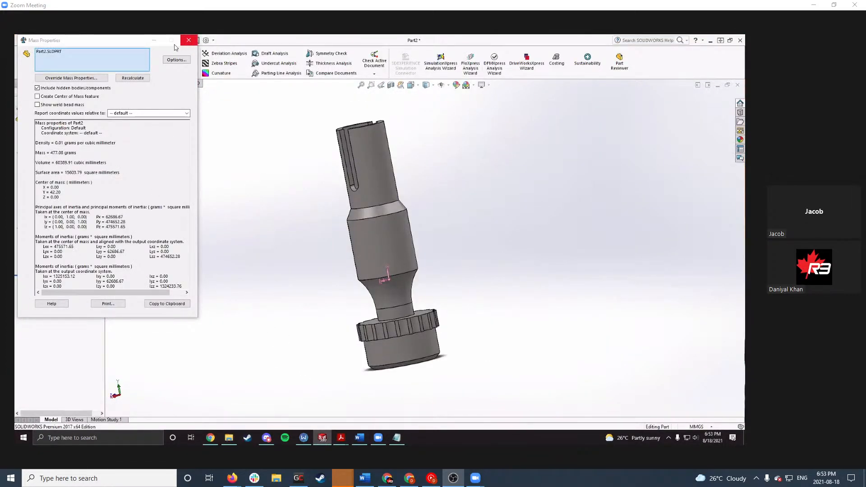
{"action": "left_click_drag", "start_coordinate": [135, 41], "coordinate": [142, 59]}
{"action": "left_click", "coordinate": [199, 59]}
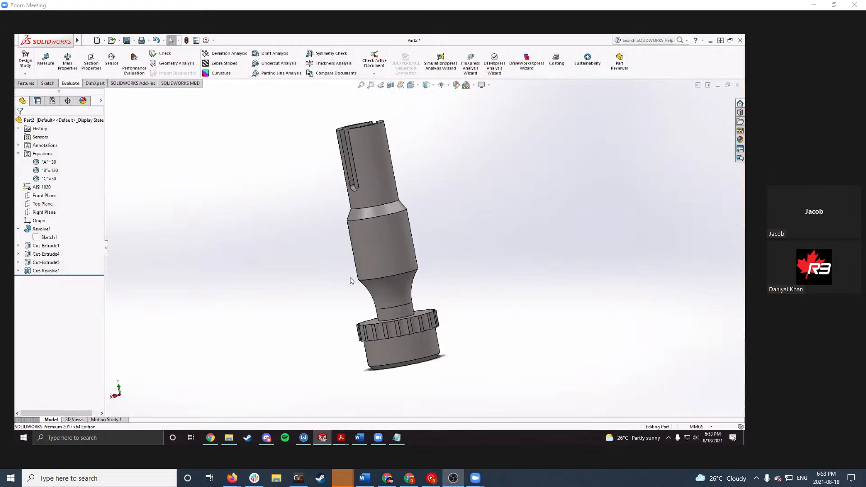
{"action": "middle_click_drag", "start_coordinate": [350, 261], "coordinate": [449, 298]}
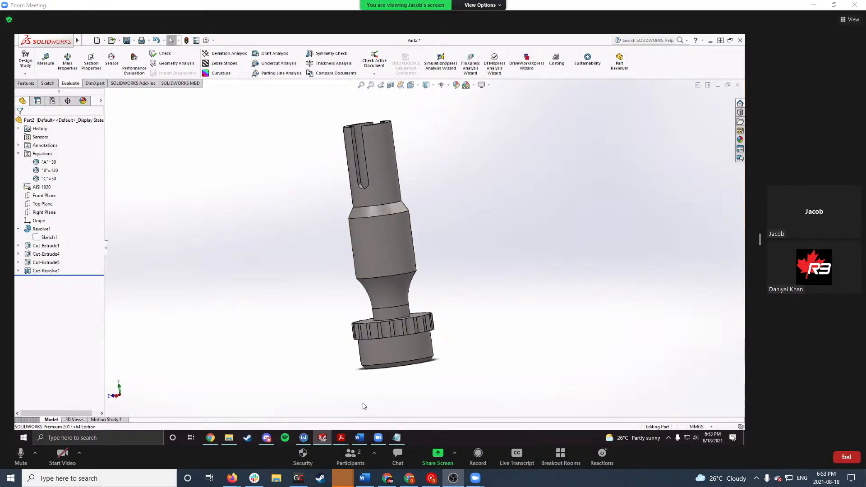
Step: Bring up the Test Part JY drawing and go to its Version 2 page
{"action": "left_click", "coordinate": [340, 437]}
{"action": "left_click", "coordinate": [302, 405]}
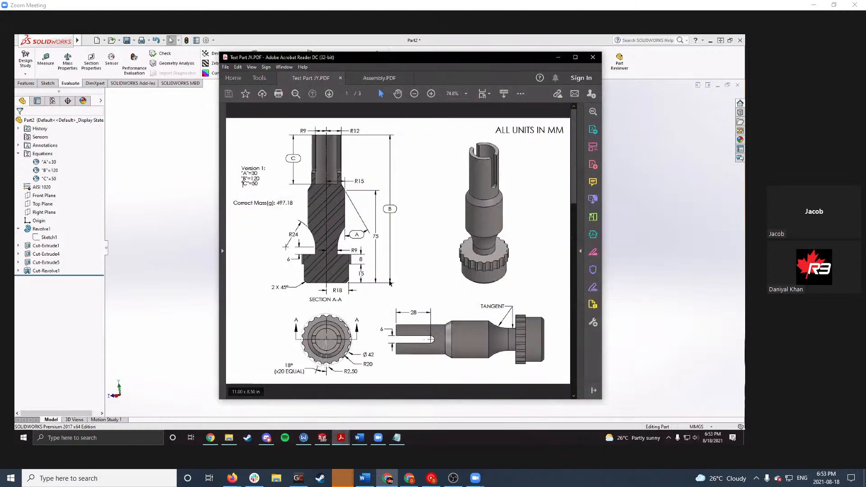
{"action": "scroll", "coordinate": [391, 284], "scroll_direction": "down", "scroll_amount": 3}
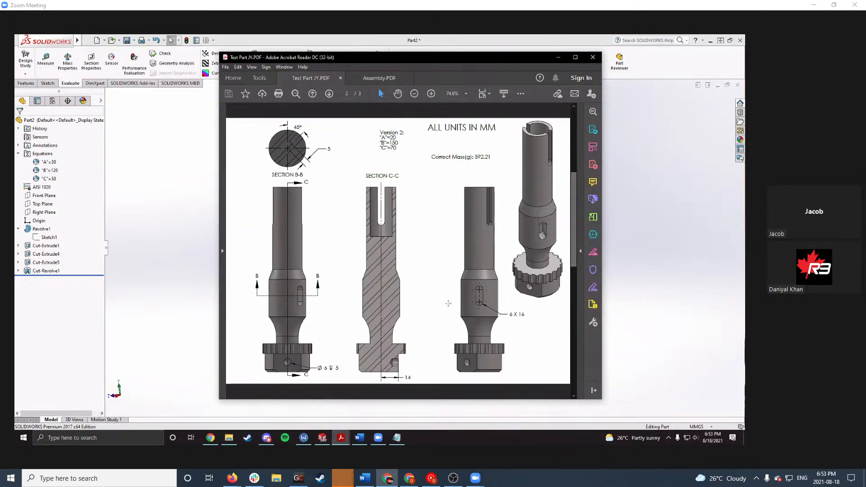
{"action": "left_click_drag", "start_coordinate": [573, 185], "coordinate": [529, 309]}
{"action": "scroll", "coordinate": [529, 309], "scroll_direction": "up", "scroll_amount": 3}
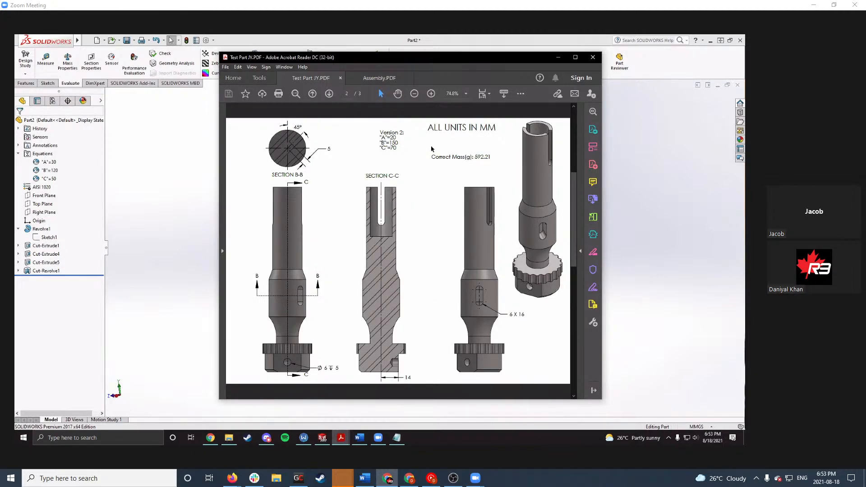
Step: Review the Version 2 values of variables A, B and C and the correct mass on the drawing
{"action": "left_click_drag", "start_coordinate": [398, 147], "coordinate": [381, 137]}
{"action": "left_click_drag", "start_coordinate": [474, 157], "coordinate": [490, 156]}
{"action": "left_click", "coordinate": [466, 172]}
{"action": "left_click_drag", "start_coordinate": [398, 144], "coordinate": [379, 139]}
{"action": "left_click_drag", "start_coordinate": [474, 157], "coordinate": [497, 162]}
{"action": "left_click", "coordinate": [497, 162]}
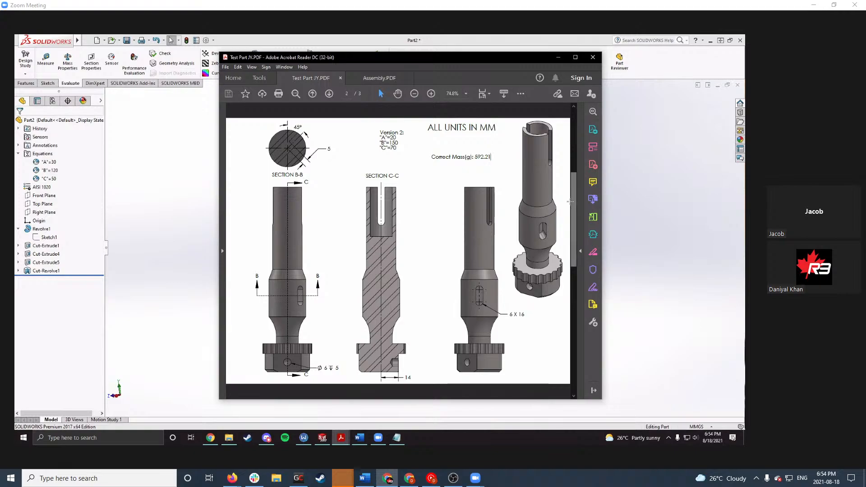
Step: Study the side slot and hole shown in the Version 2 views, then return to the modelled shaft
{"action": "left_click_drag", "start_coordinate": [570, 201], "coordinate": [567, 264]}
{"action": "left_click", "coordinate": [478, 301]}
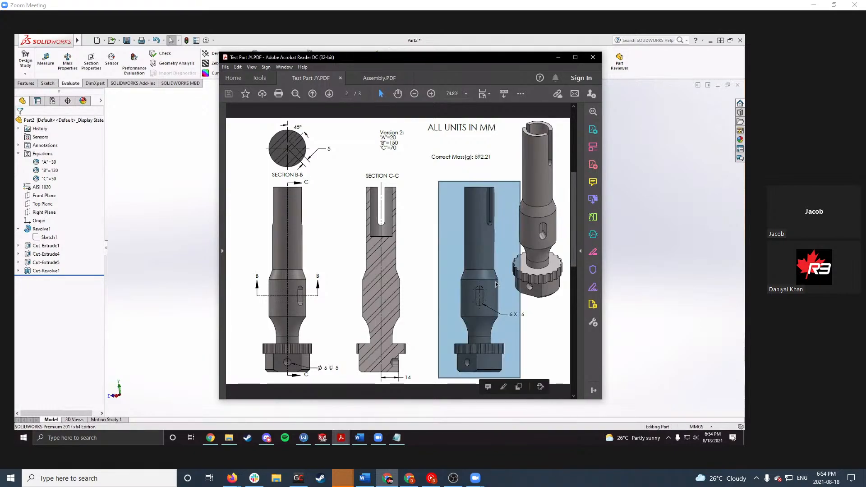
{"action": "left_click", "coordinate": [567, 229]}
{"action": "mouse_move", "coordinate": [572, 199]}
{"action": "left_mouse_down"}
{"action": "mouse_move", "coordinate": [572, 253]}
{"action": "mouse_move", "coordinate": [572, 199]}
{"action": "left_mouse_up"}
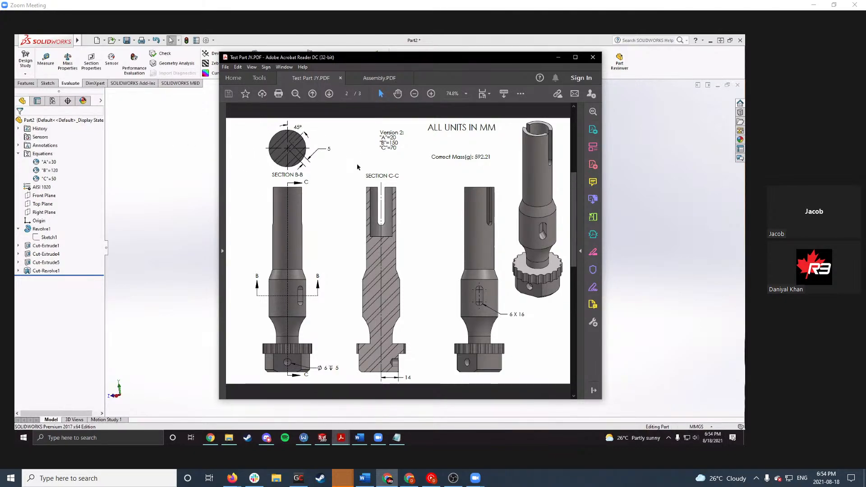
{"action": "left_click", "coordinate": [137, 239]}
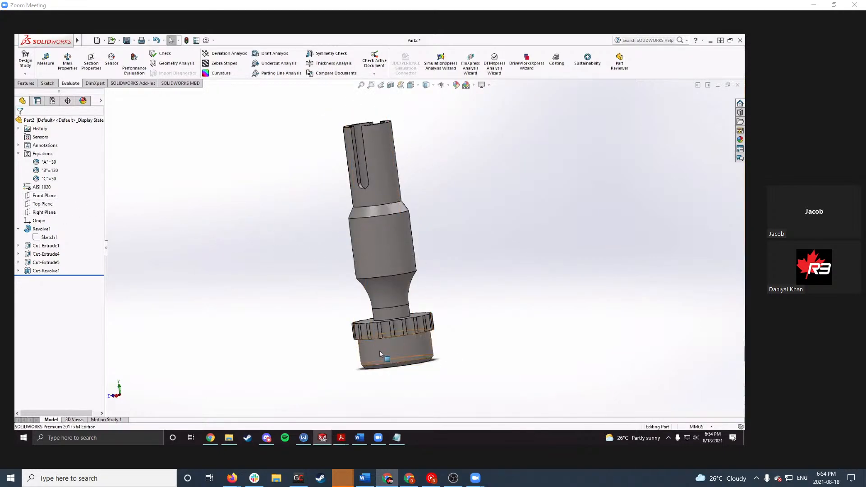
Step: Start a new reference plane on the shaft and show the primary planes for use as references
{"action": "middle_click_drag", "start_coordinate": [309, 330], "coordinate": [325, 307]}
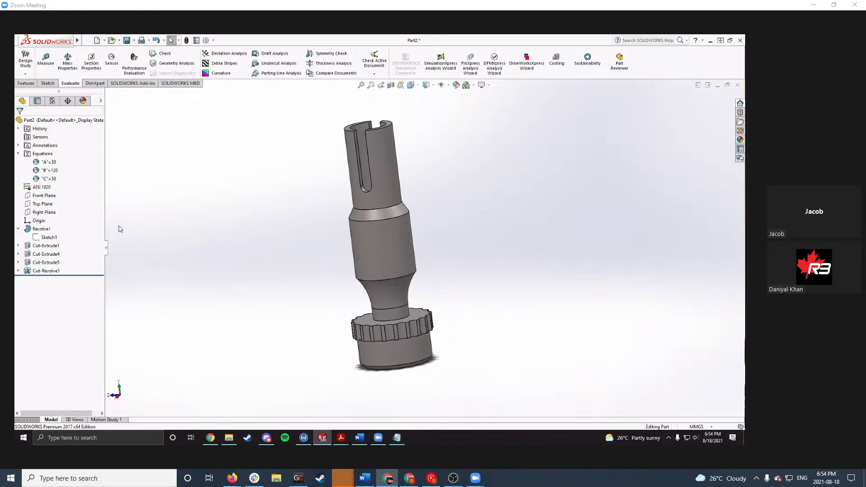
{"action": "left_click", "coordinate": [26, 83]}
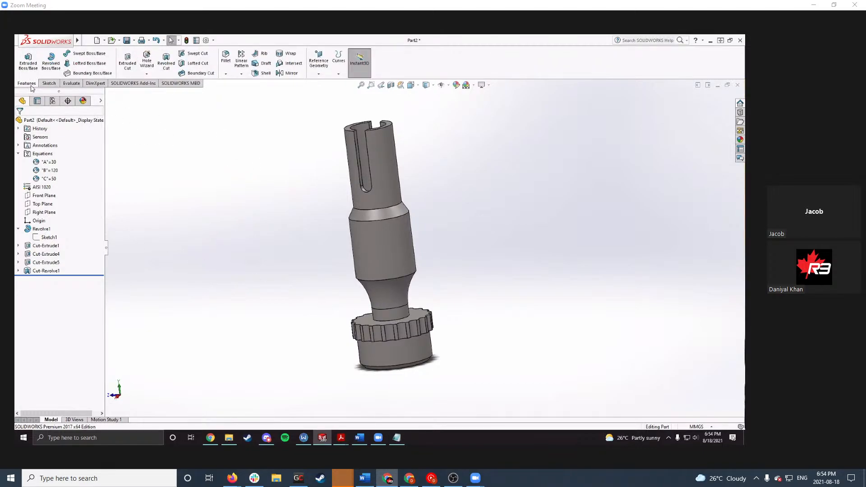
{"action": "left_click", "coordinate": [319, 77]}
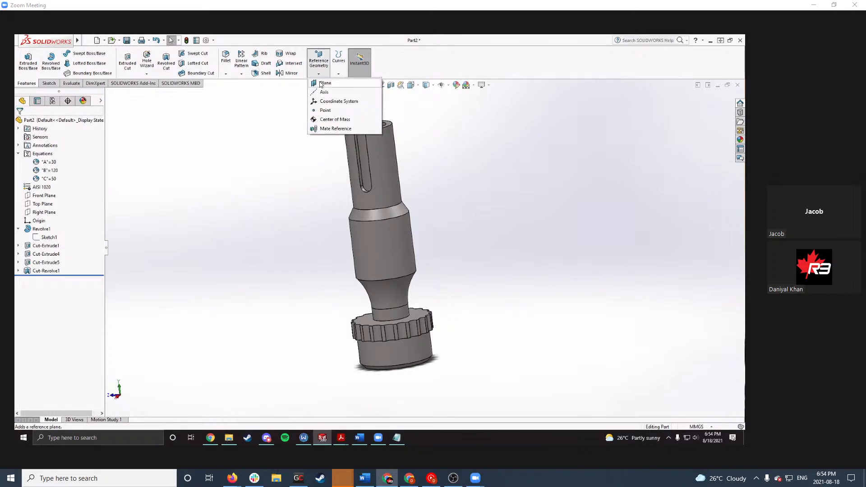
{"action": "left_click", "coordinate": [323, 83]}
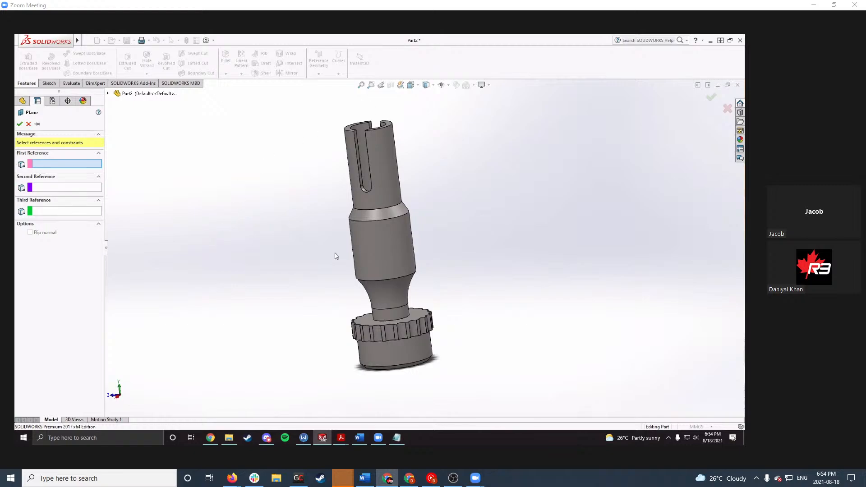
{"action": "left_click", "coordinate": [449, 86]}
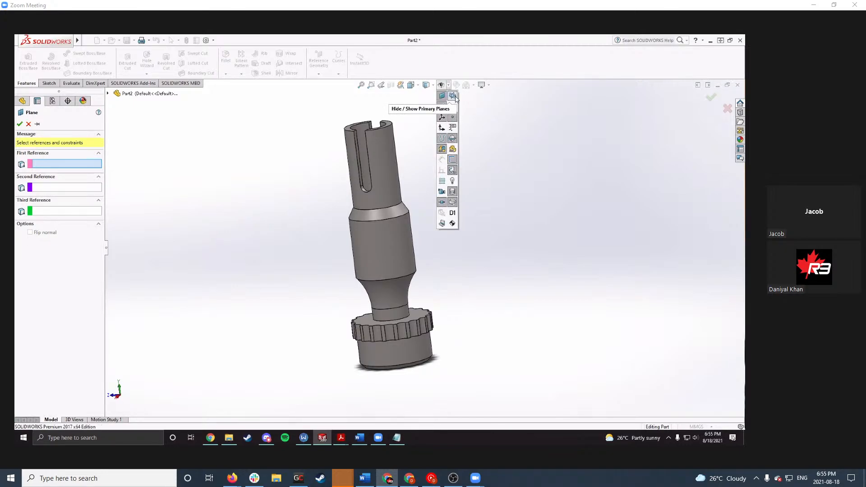
{"action": "left_click", "coordinate": [452, 96]}
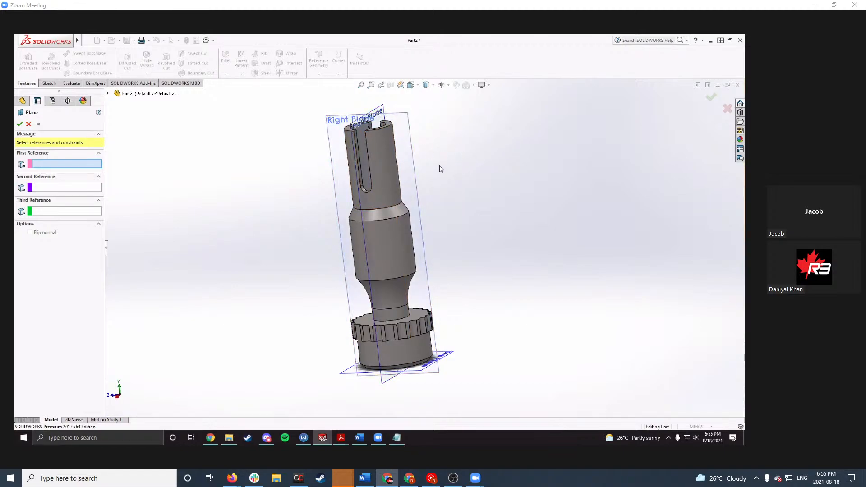
{"action": "scroll", "coordinate": [420, 135], "scroll_direction": "down", "scroll_amount": 1}
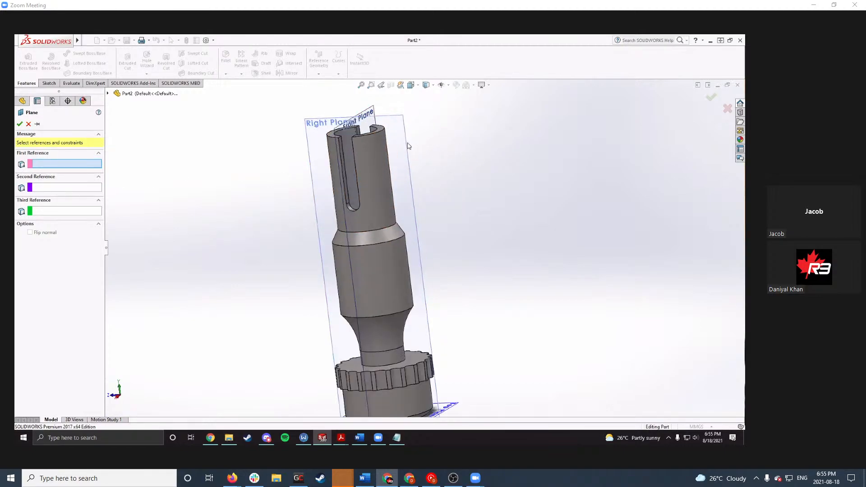
{"action": "scroll", "coordinate": [409, 145], "scroll_direction": "up", "scroll_amount": 1}
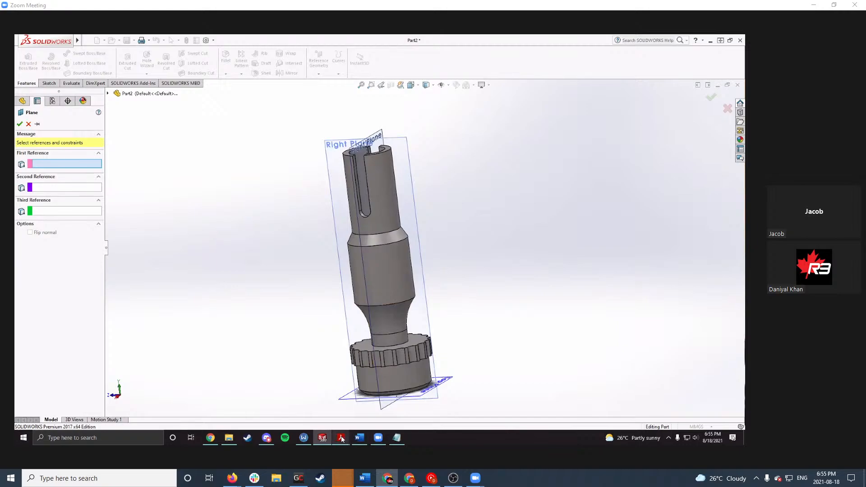
Step: Compare the Version 2 drawing views with the modelled shaft and its primary planes to work out the new plane's references
{"action": "mouse_move", "coordinate": [342, 439]}
{"action": "left_click", "coordinate": [320, 410]}
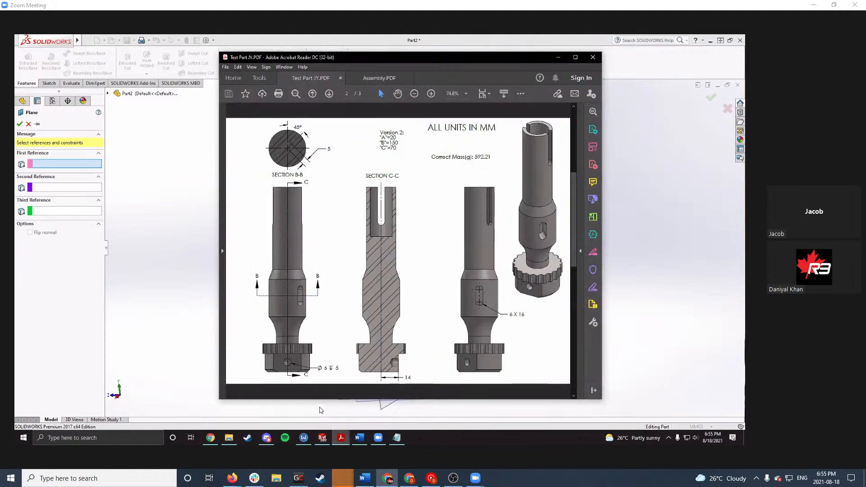
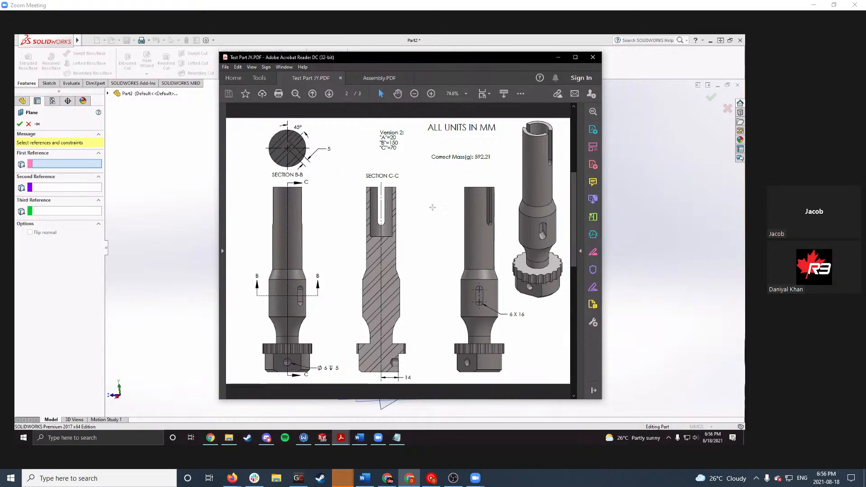
{"action": "left_click", "coordinate": [558, 60]}
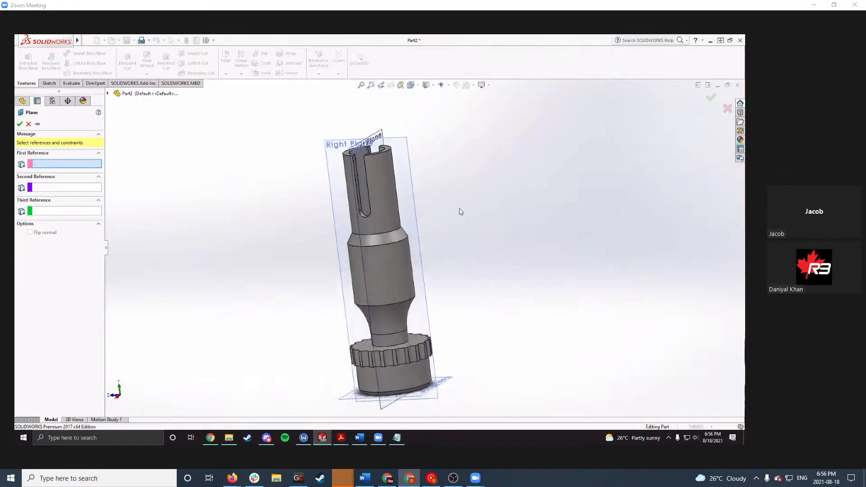
{"action": "middle_click_drag", "start_coordinate": [458, 209], "coordinate": [380, 203]}
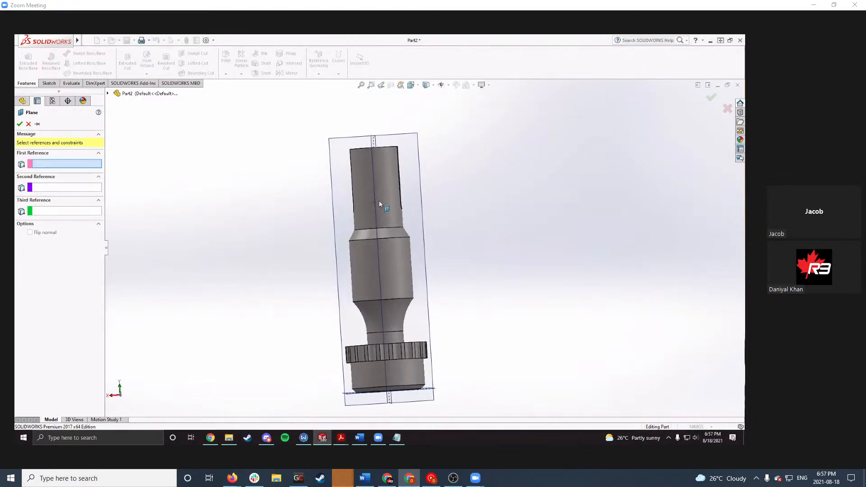
{"action": "middle_click_drag", "start_coordinate": [399, 157], "coordinate": [395, 169]}
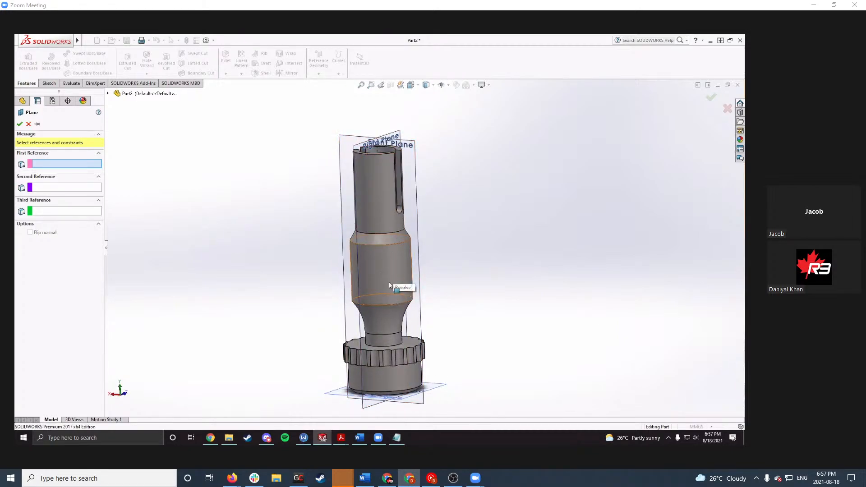
{"action": "middle_click_drag", "start_coordinate": [433, 224], "coordinate": [318, 190]}
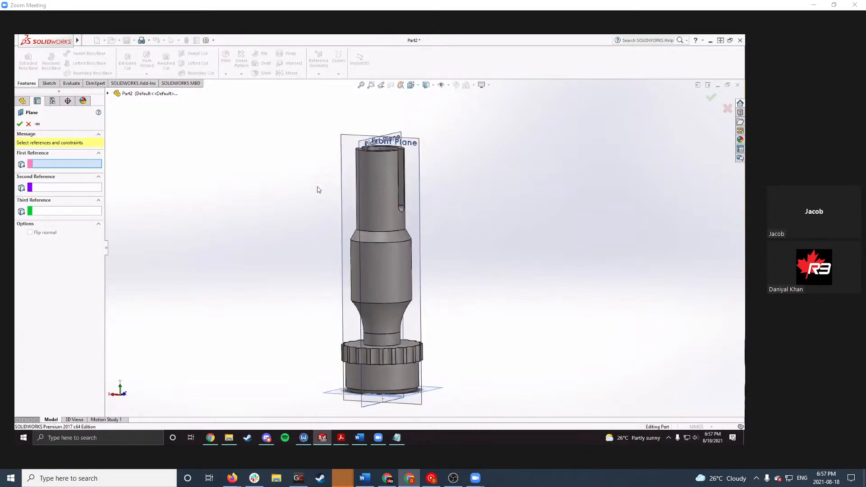
Step: Use the Front Plane as the new plane's first reference and set its angle to 45 degrees
{"action": "left_click", "coordinate": [418, 147]}
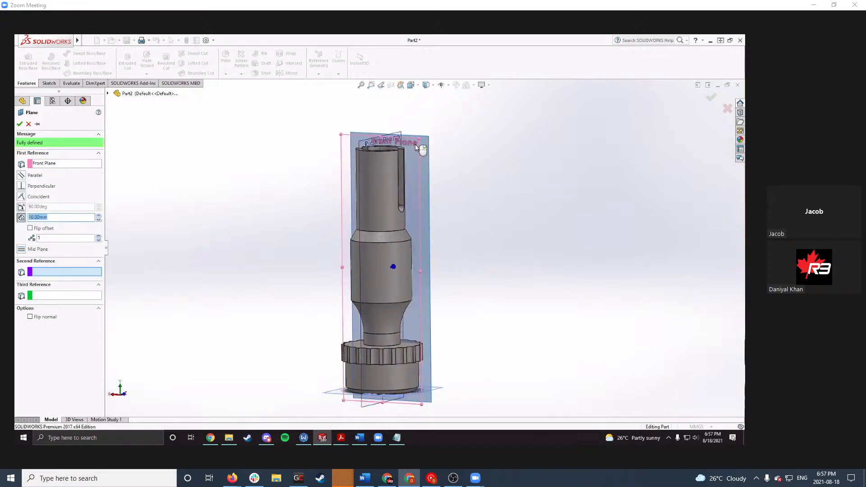
{"action": "left_click", "coordinate": [21, 208]}
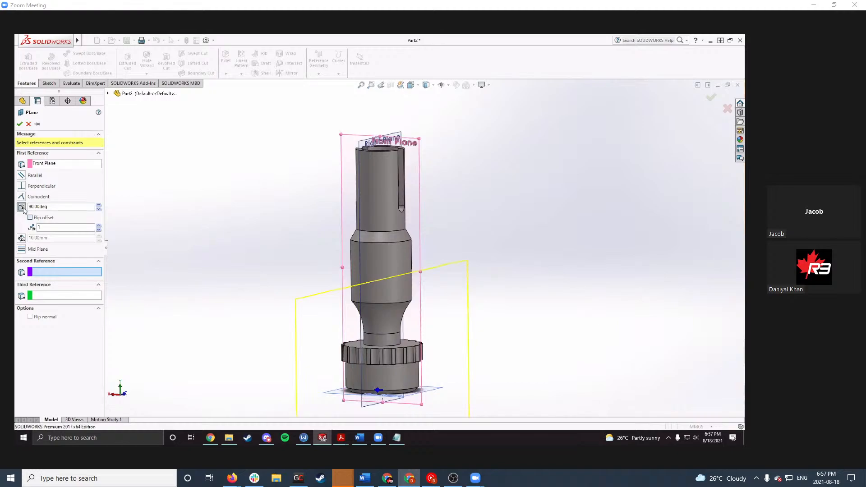
{"action": "mouse_move", "coordinate": [296, 248]}
{"action": "middle_mouse_down"}
{"action": "mouse_move", "coordinate": [302, 271]}
{"action": "mouse_move", "coordinate": [286, 258]}
{"action": "middle_mouse_up"}
{"action": "double_click", "coordinate": [39, 206]}
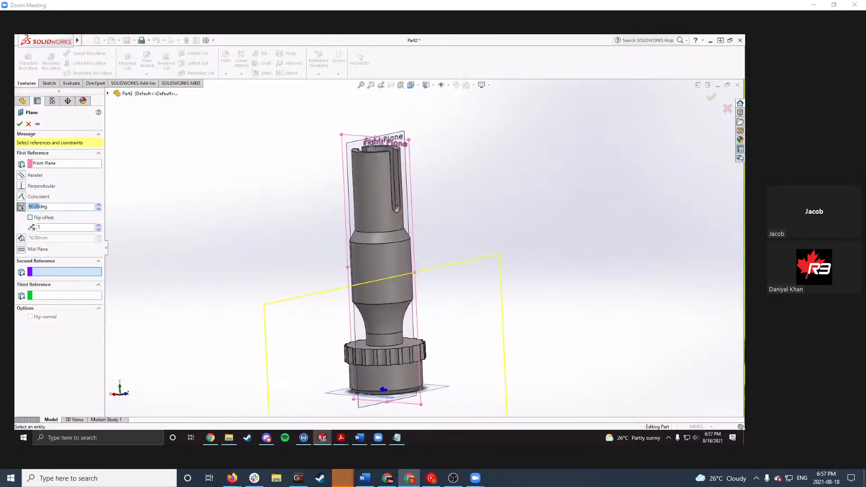
{"action": "type", "text": "45"}
{"action": "key", "text": "Return"}
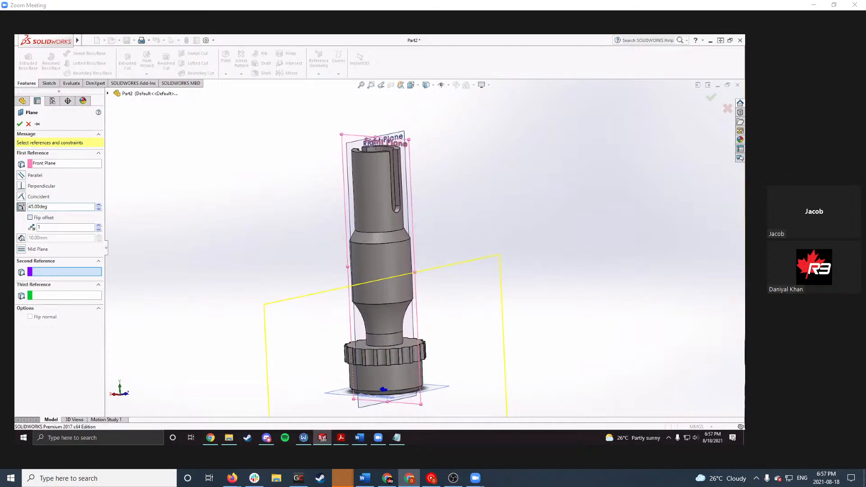
{"action": "middle_click_drag", "start_coordinate": [220, 219], "coordinate": [257, 220]}
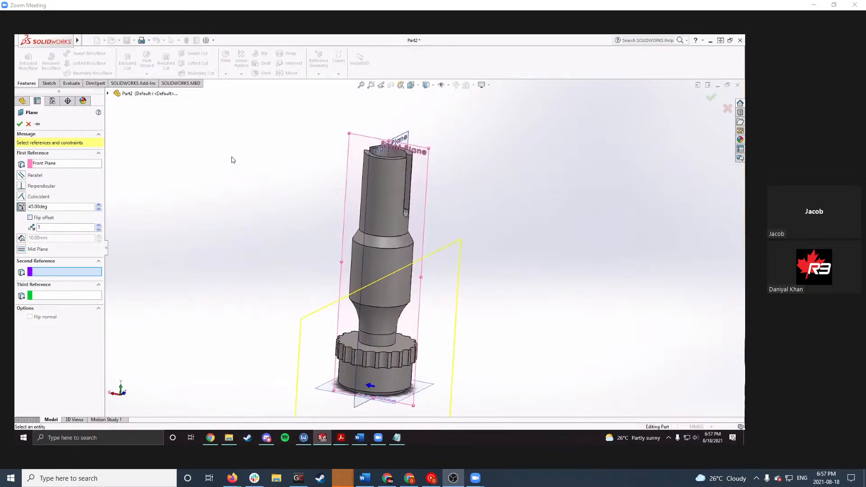
Step: Try the Right Plane as the second reference, and remove it from the selection again
{"action": "left_click", "coordinate": [383, 148]}
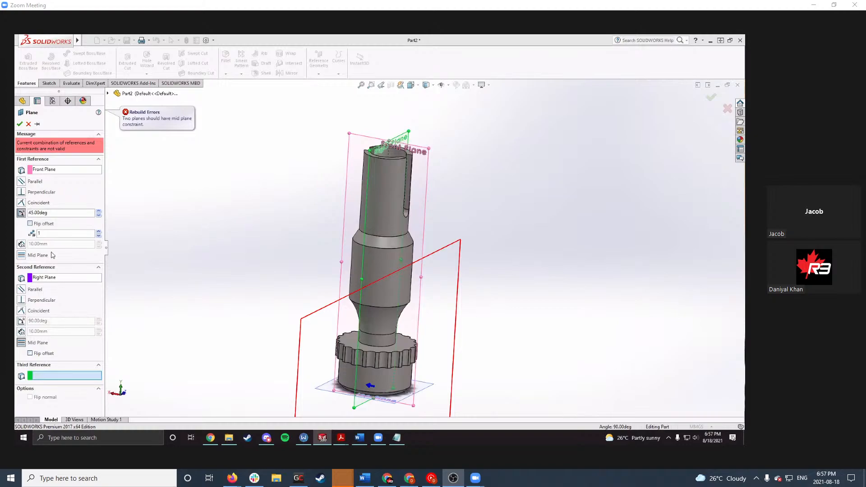
{"action": "left_click", "coordinate": [50, 280]}
{"action": "right_click", "coordinate": [49, 281]}
{"action": "left_click", "coordinate": [66, 288]}
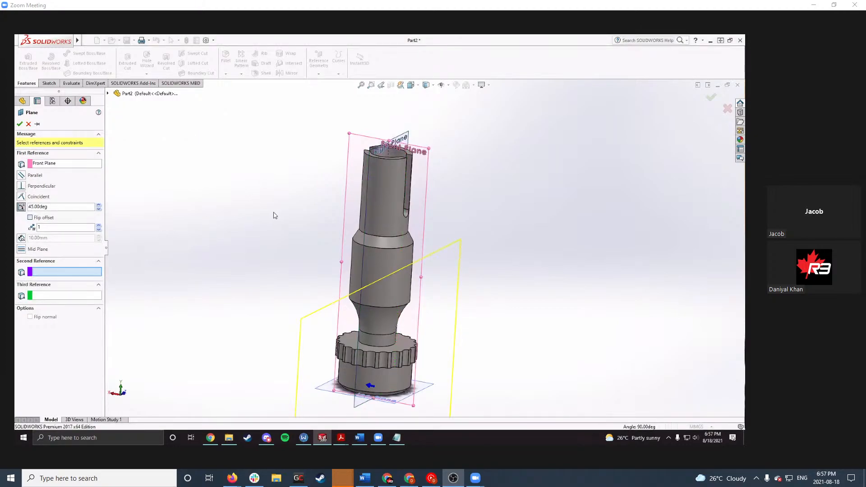
Step: Try to create the plane from the Front Plane alone at 45 degrees
{"action": "middle_click_drag", "start_coordinate": [275, 216], "coordinate": [246, 184]}
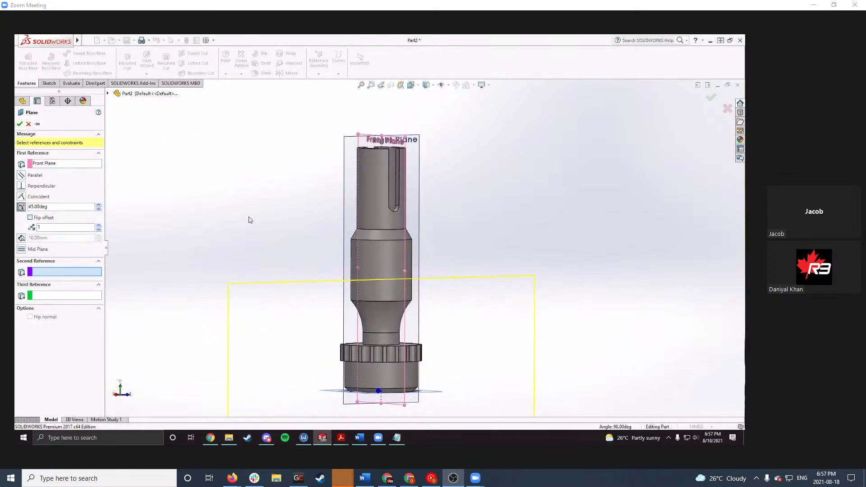
{"action": "middle_click_drag", "start_coordinate": [250, 219], "coordinate": [472, 208]}
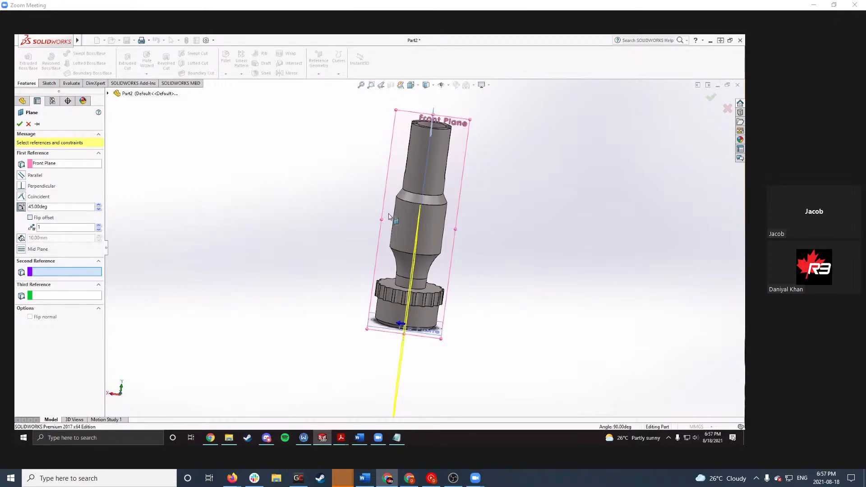
{"action": "scroll", "coordinate": [390, 214], "scroll_direction": "down", "scroll_amount": 3}
{"action": "scroll", "coordinate": [409, 180], "scroll_direction": "up", "scroll_amount": 3}
{"action": "middle_click_drag", "start_coordinate": [409, 179], "coordinate": [443, 175]}
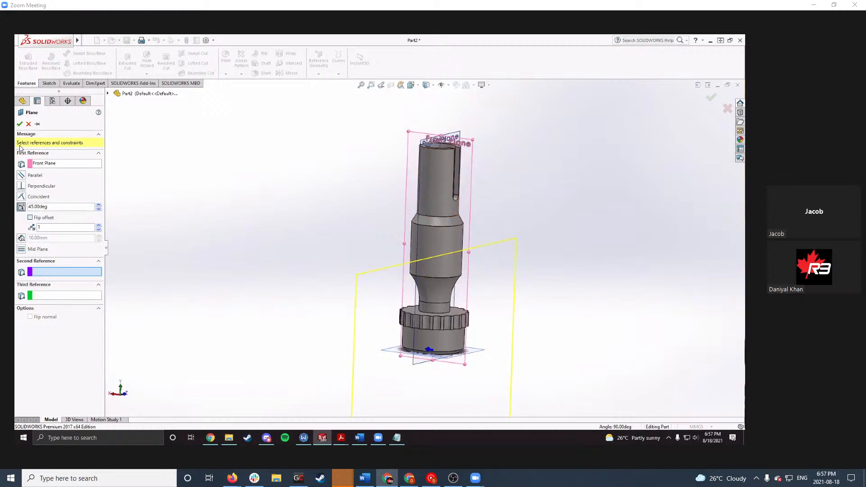
{"action": "left_click", "coordinate": [20, 124]}
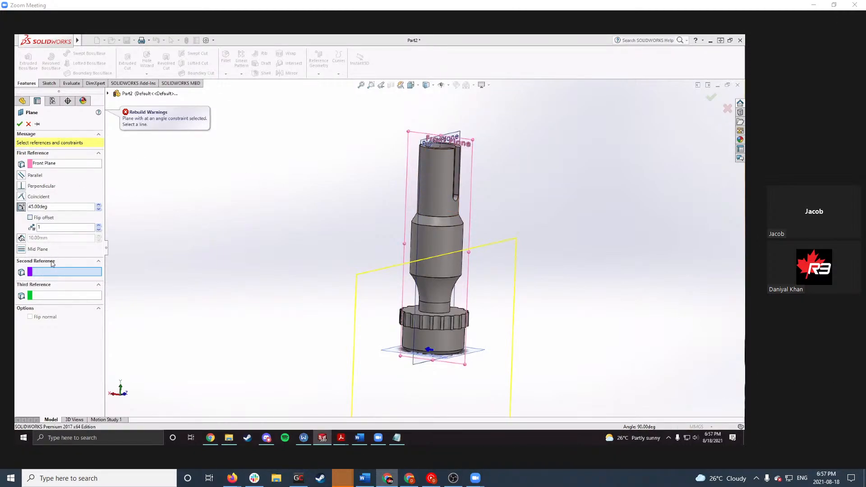
Step: Add the Right Plane as the new plane's second reference
{"action": "scroll", "coordinate": [435, 161], "scroll_direction": "down", "scroll_amount": 4}
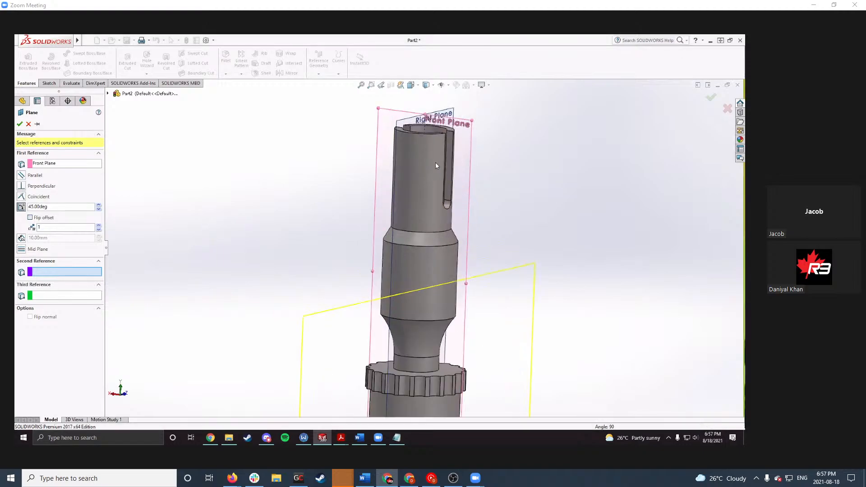
{"action": "middle_click_drag", "start_coordinate": [433, 160], "coordinate": [409, 122]}
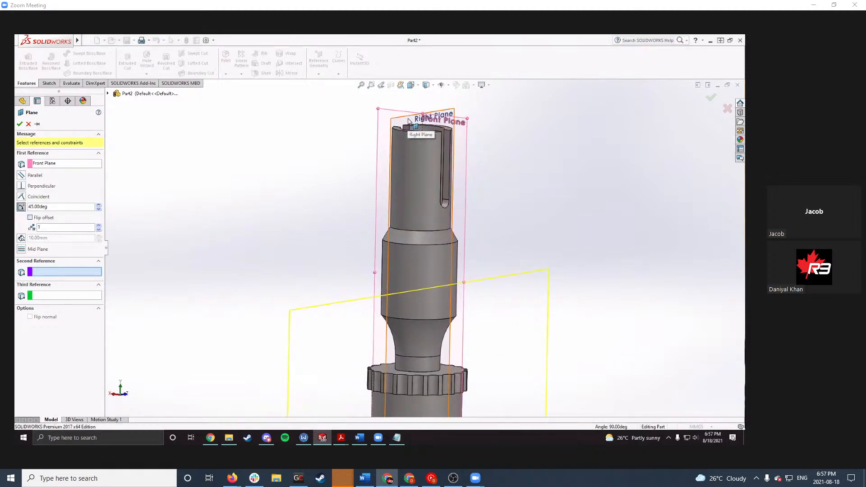
{"action": "scroll", "coordinate": [418, 338], "scroll_direction": "up", "scroll_amount": 3}
{"action": "scroll", "coordinate": [419, 338], "scroll_direction": "down", "scroll_amount": 3}
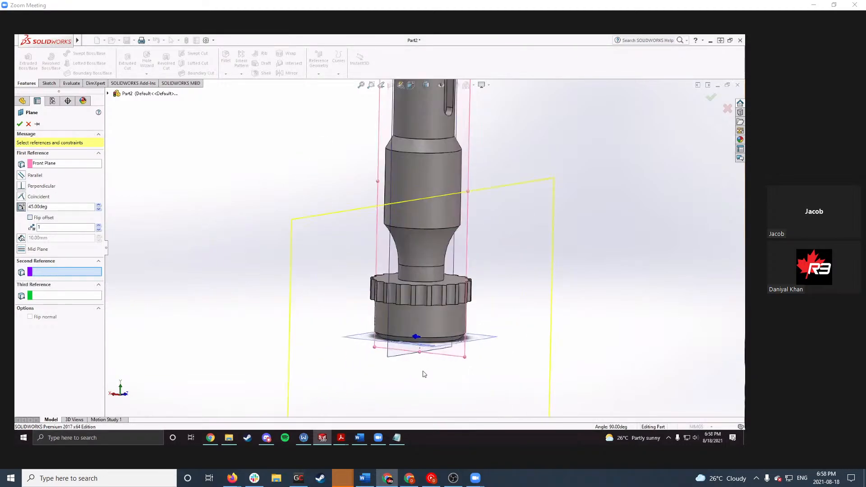
{"action": "middle_click_drag", "start_coordinate": [420, 339], "coordinate": [422, 342]}
{"action": "scroll", "coordinate": [421, 339], "scroll_direction": "up", "scroll_amount": 4}
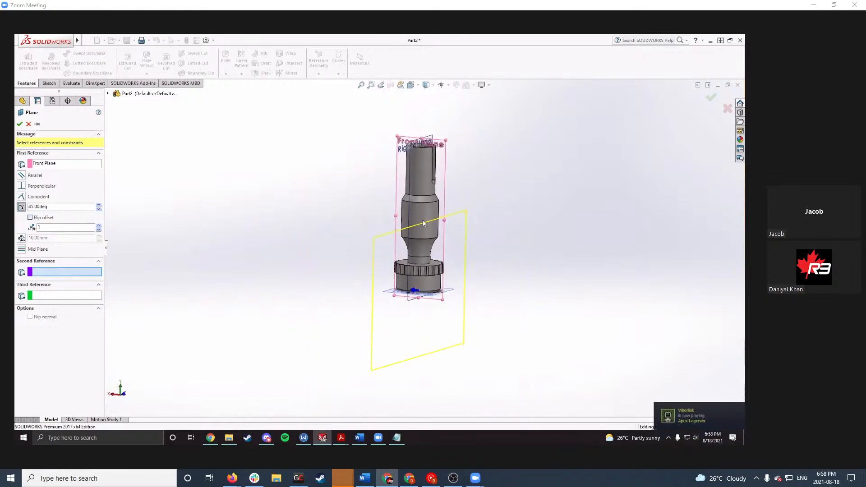
{"action": "scroll", "coordinate": [425, 173], "scroll_direction": "down", "scroll_amount": 4}
{"action": "middle_click_drag", "start_coordinate": [416, 151], "coordinate": [406, 169]}
{"action": "left_click", "coordinate": [427, 132]}
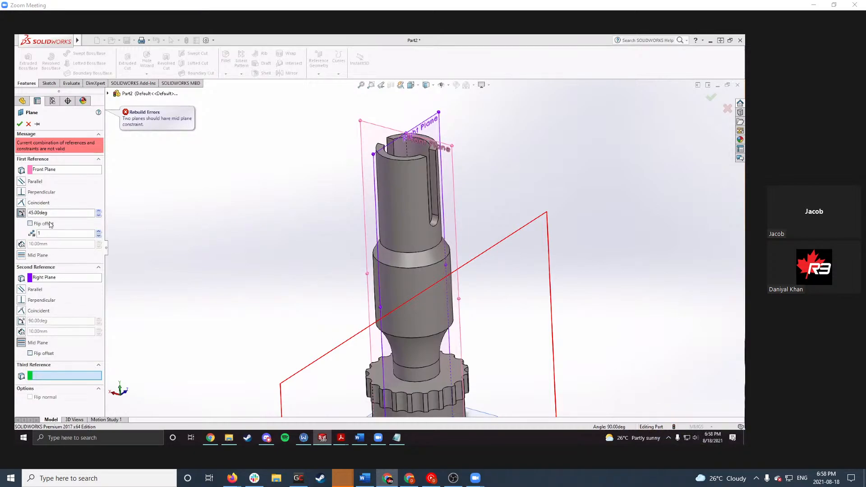
Step: Try making the plane coincident with the Front Plane and angled 45 degrees to the Right Plane
{"action": "left_click", "coordinate": [18, 215]}
{"action": "left_click", "coordinate": [21, 203]}
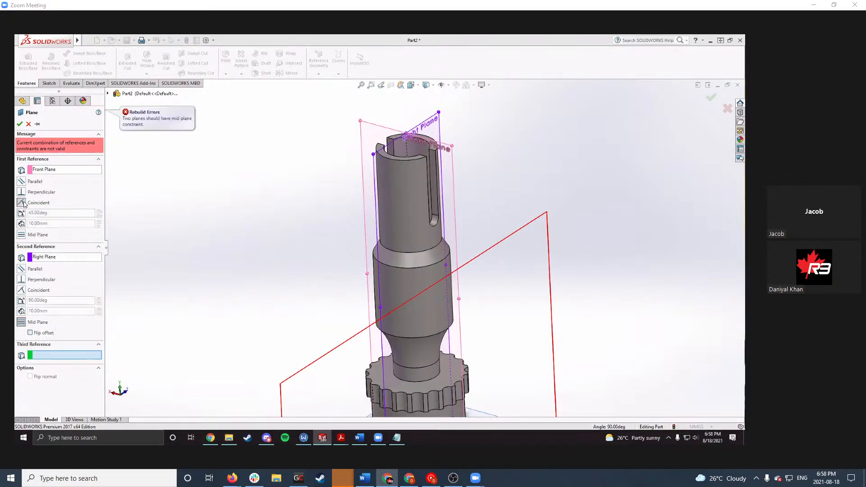
{"action": "left_click", "coordinate": [21, 300]}
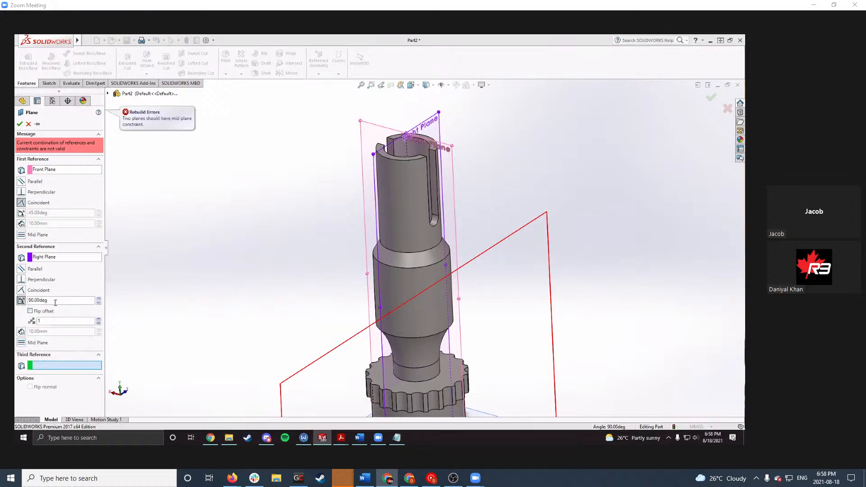
{"action": "type", "text": "45deg"}
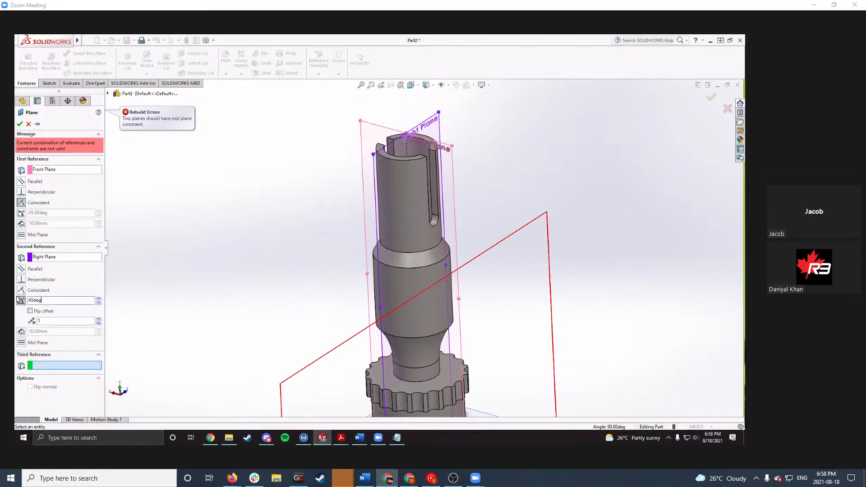
{"action": "key", "text": "Return"}
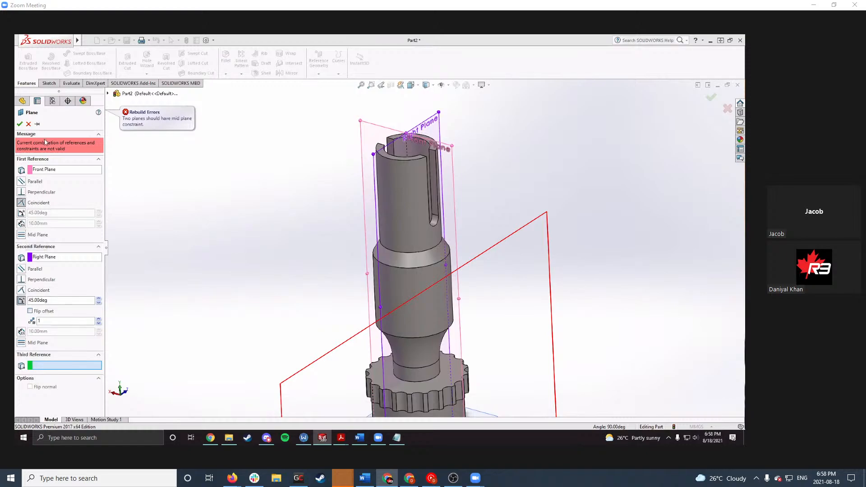
Step: Apply the Mid Plane constraint to both the Front Plane and Right Plane references and inspect the preview
{"action": "left_click", "coordinate": [21, 235]}
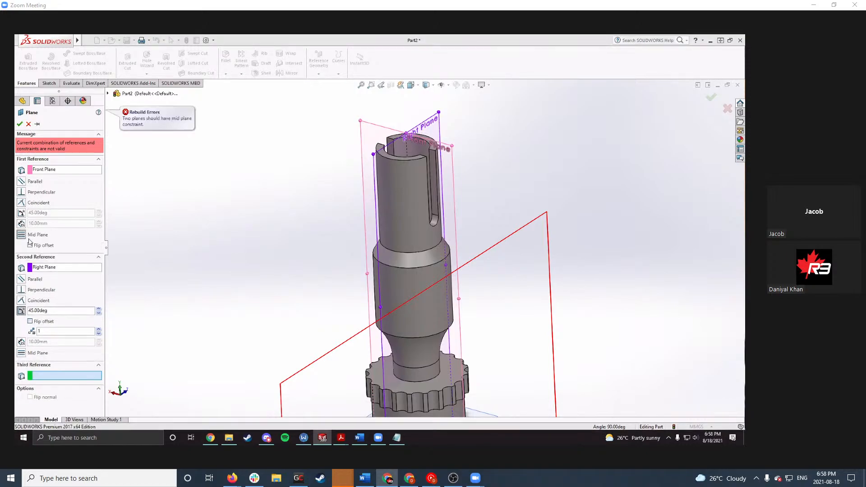
{"action": "left_click", "coordinate": [20, 353]}
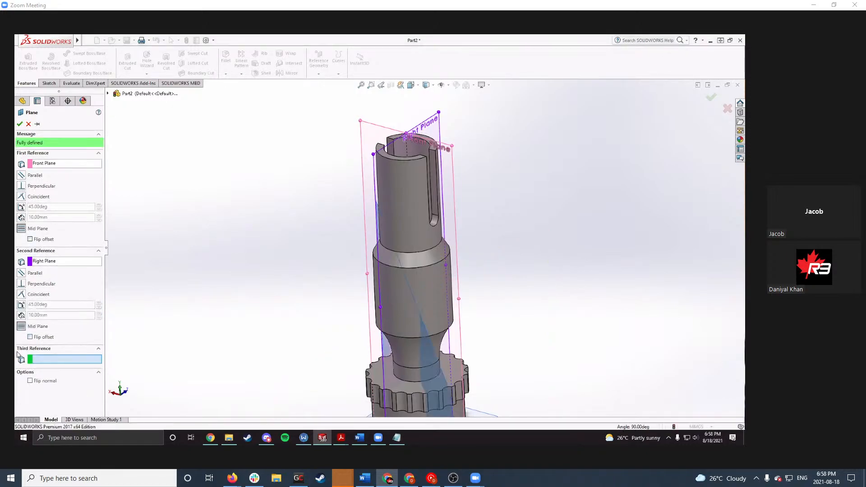
{"action": "scroll", "coordinate": [290, 234], "scroll_direction": "up", "scroll_amount": 1}
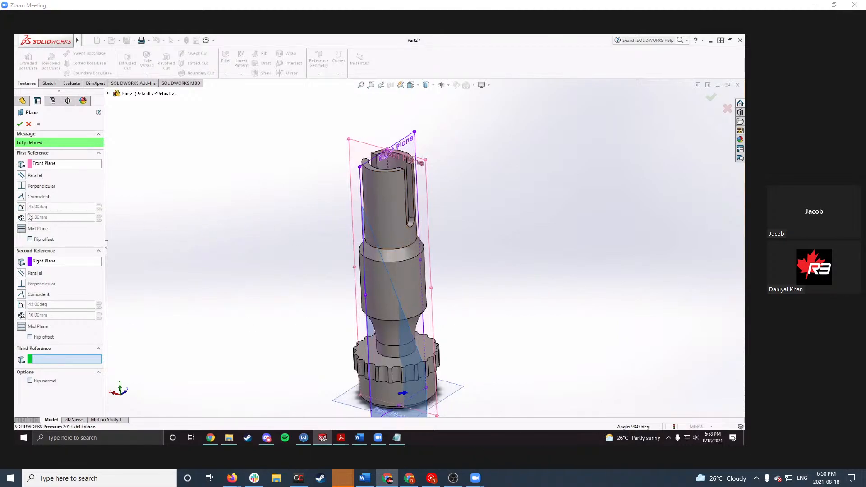
{"action": "mouse_move", "coordinate": [339, 230]}
{"action": "middle_mouse_down"}
{"action": "mouse_move", "coordinate": [325, 176]}
{"action": "mouse_move", "coordinate": [356, 336]}
{"action": "mouse_move", "coordinate": [348, 348]}
{"action": "mouse_move", "coordinate": [338, 218]}
{"action": "middle_mouse_up"}
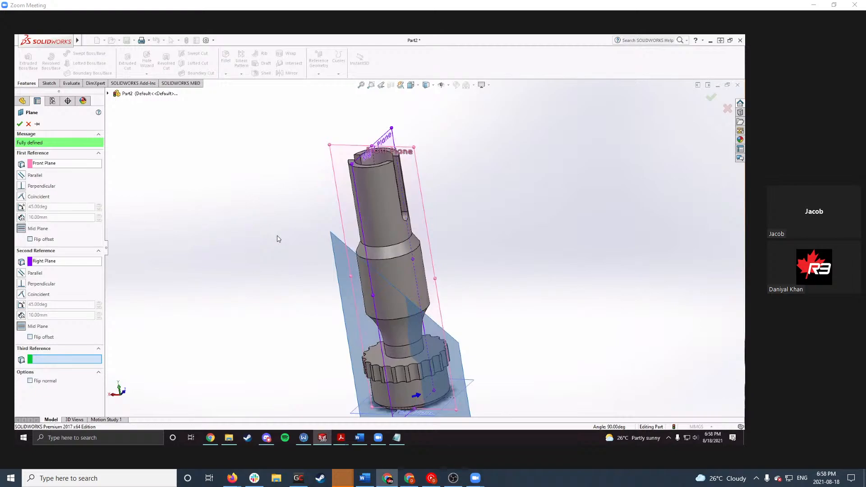
{"action": "middle_click_drag", "start_coordinate": [297, 243], "coordinate": [296, 213]}
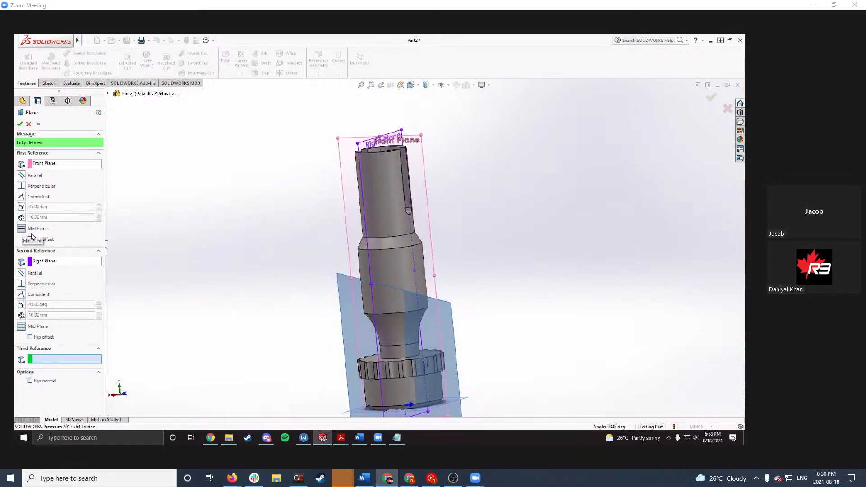
{"action": "scroll", "coordinate": [224, 304], "scroll_direction": "up", "scroll_amount": 1}
{"action": "middle_click_drag", "start_coordinate": [335, 301], "coordinate": [365, 299]}
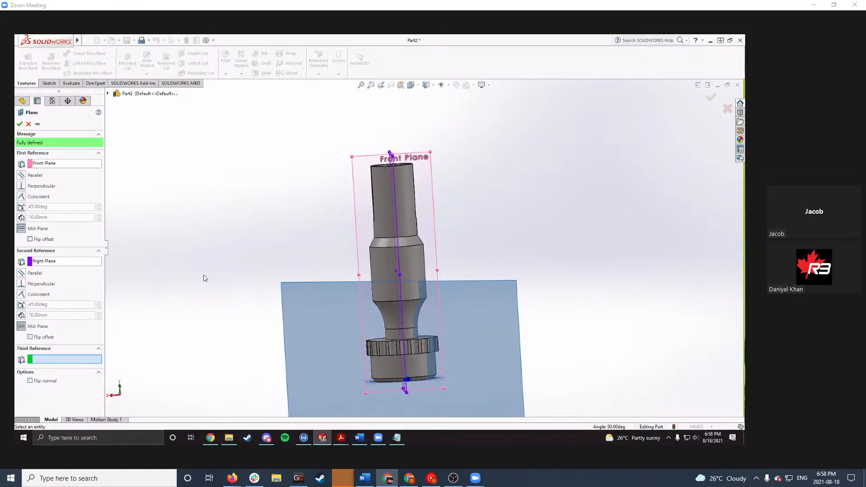
Step: Try the flipped offset on the Right Plane reference, and switch it back
{"action": "left_click", "coordinate": [37, 337]}
{"action": "middle_click_drag", "start_coordinate": [325, 315], "coordinate": [276, 340]}
{"action": "left_click", "coordinate": [37, 338]}
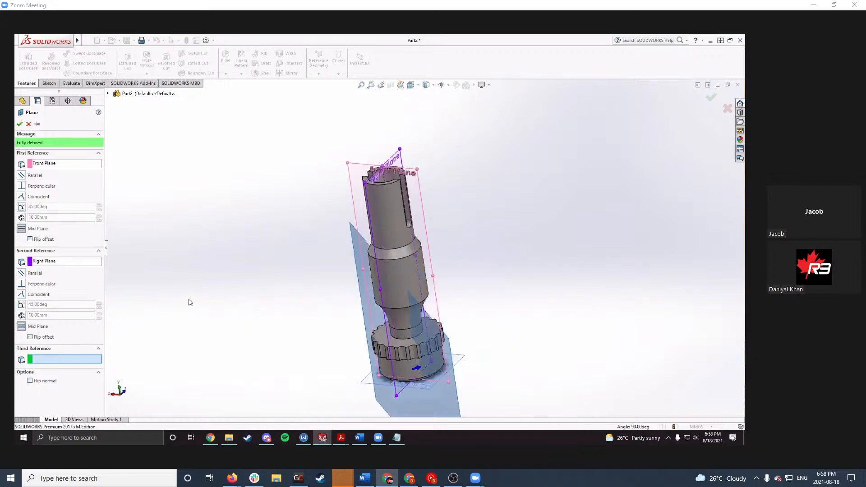
{"action": "middle_click_drag", "start_coordinate": [291, 305], "coordinate": [305, 279]}
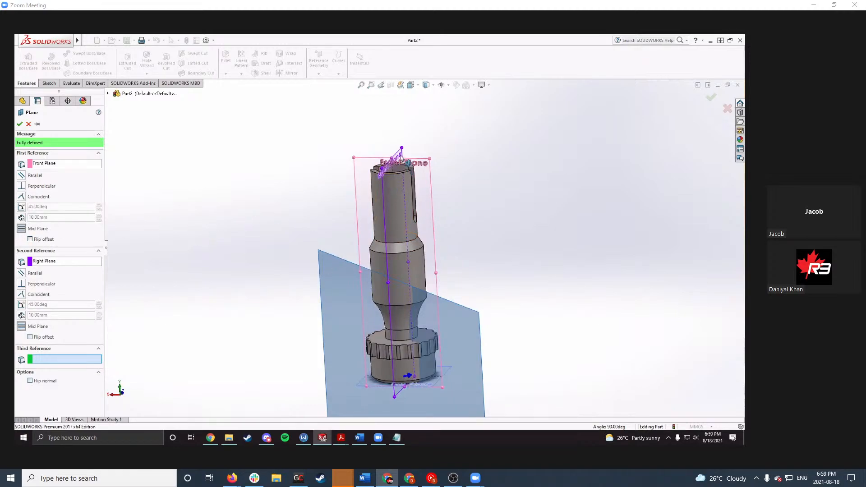
{"action": "middle_click_drag", "start_coordinate": [404, 157], "coordinate": [382, 149]}
Step: Clear the Front Plane and Right Plane references from the new plane
{"action": "left_click", "coordinate": [36, 164]}
{"action": "key", "text": "Delete"}
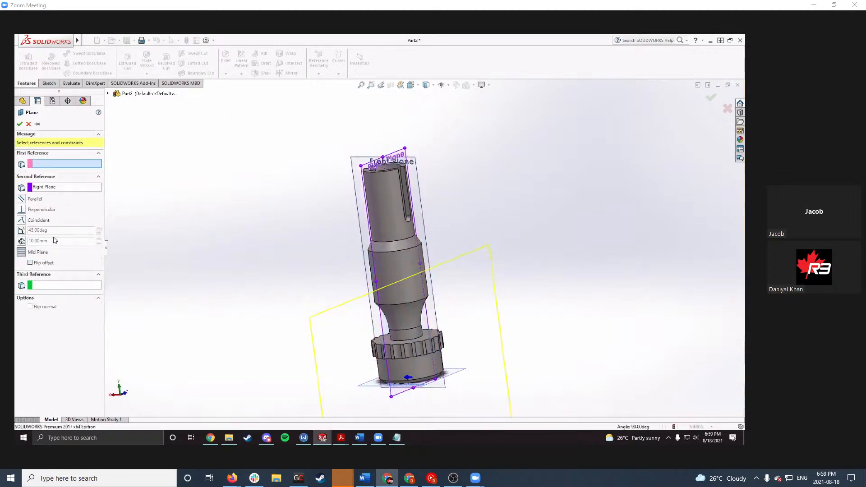
{"action": "left_click", "coordinate": [45, 188]}
{"action": "key", "text": "Delete"}
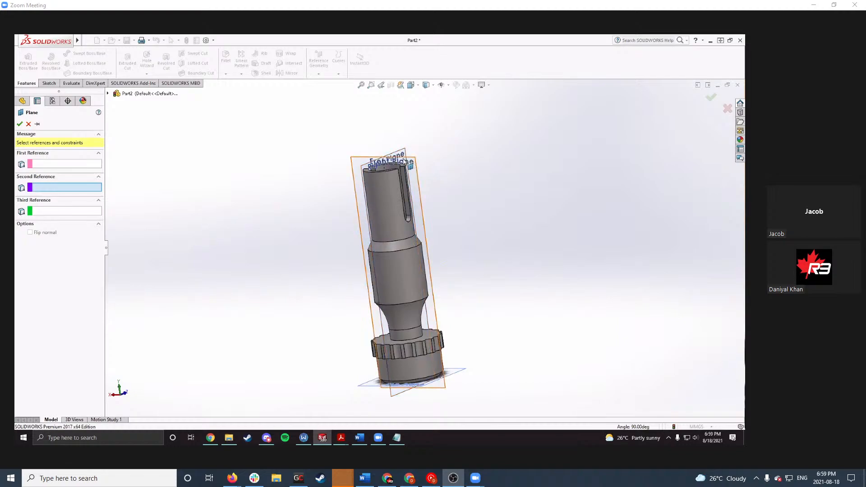
Step: Define a mid plane with the Front Plane as second reference and the Right Plane as first, and check its orientation
{"action": "left_click", "coordinate": [410, 160]}
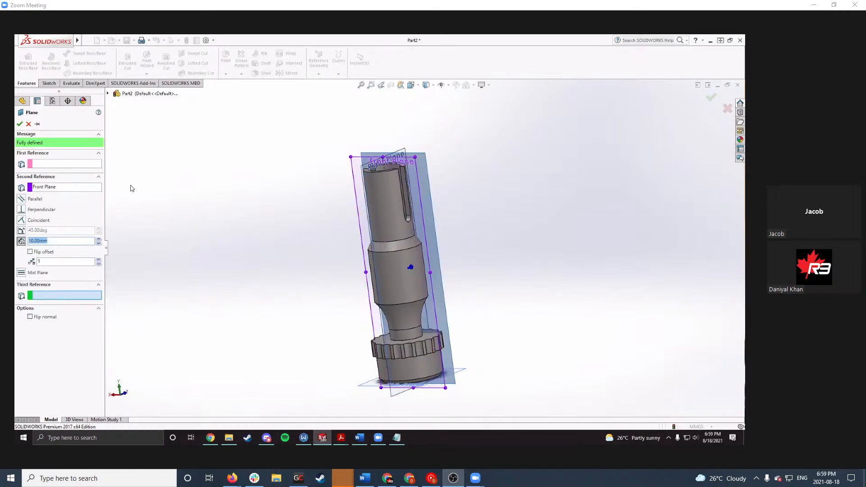
{"action": "left_click", "coordinate": [52, 164]}
{"action": "left_click", "coordinate": [349, 171]}
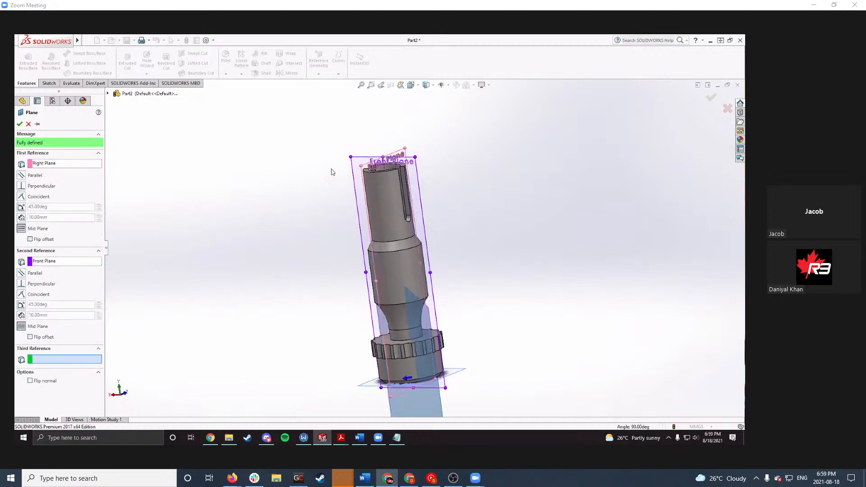
{"action": "middle_click_drag", "start_coordinate": [164, 178], "coordinate": [172, 164]}
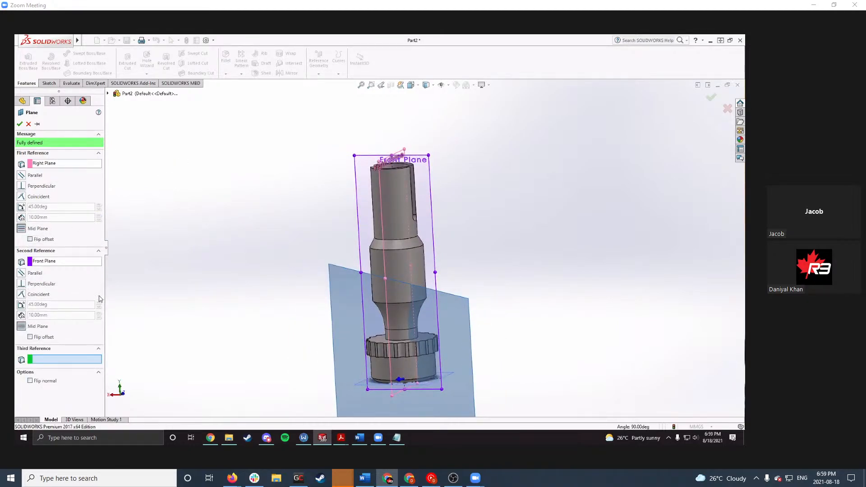
{"action": "middle_click_drag", "start_coordinate": [312, 243], "coordinate": [406, 361]}
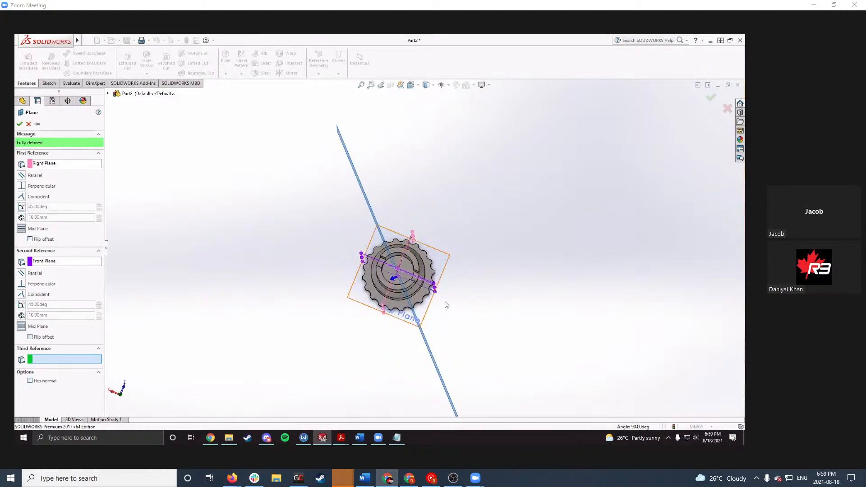
{"action": "middle_click_drag", "start_coordinate": [406, 315], "coordinate": [395, 182]}
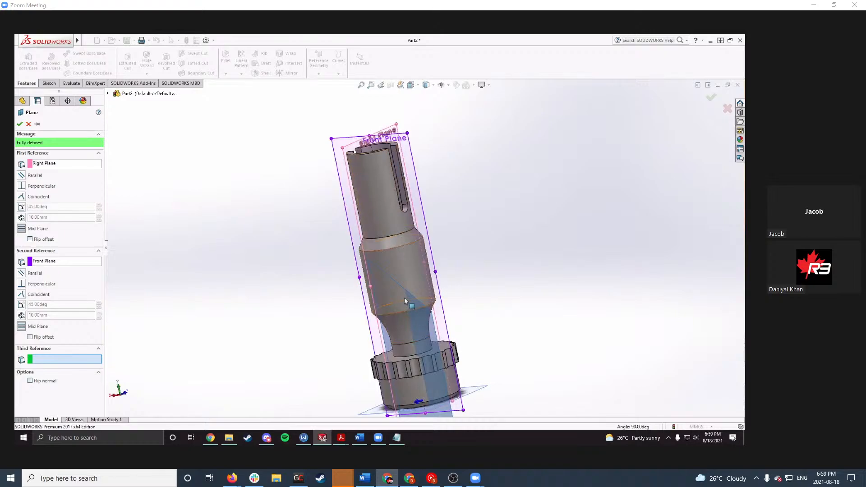
Step: Flip the offset of the mid plane's Front Plane reference, check the preview around the shaft, and accept the plane
{"action": "left_click", "coordinate": [36, 339]}
{"action": "middle_click_drag", "start_coordinate": [356, 346], "coordinate": [367, 351]}
{"action": "scroll", "coordinate": [438, 355], "scroll_direction": "up", "scroll_amount": 2}
{"action": "scroll", "coordinate": [430, 379], "scroll_direction": "down", "scroll_amount": 2}
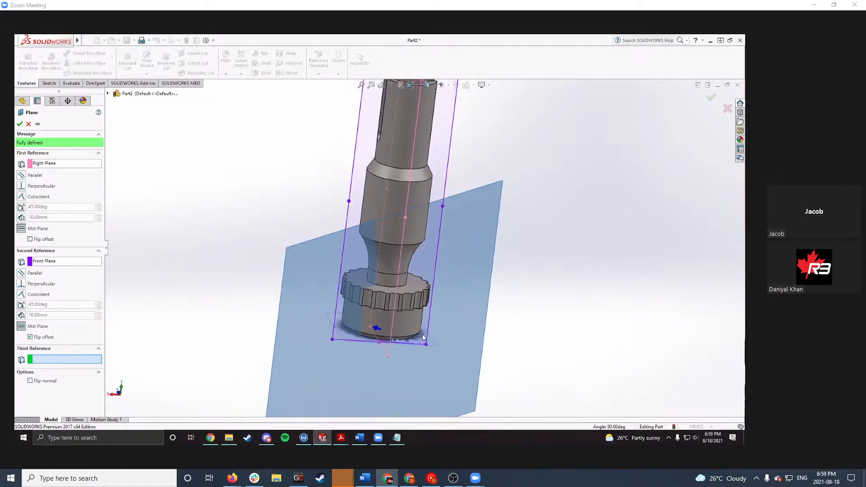
{"action": "scroll", "coordinate": [420, 329], "scroll_direction": "up", "scroll_amount": 1}
{"action": "middle_click_drag", "start_coordinate": [419, 323], "coordinate": [373, 295]}
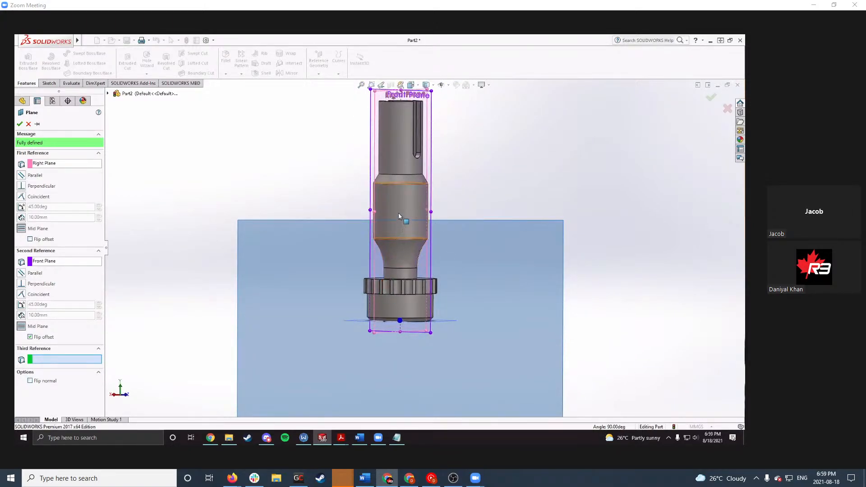
{"action": "middle_click_drag", "start_coordinate": [397, 218], "coordinate": [402, 246]}
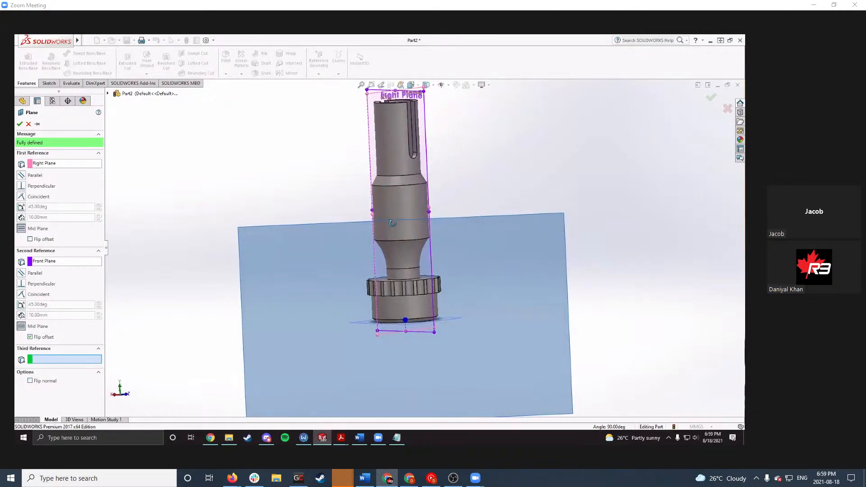
{"action": "left_click", "coordinate": [20, 125]}
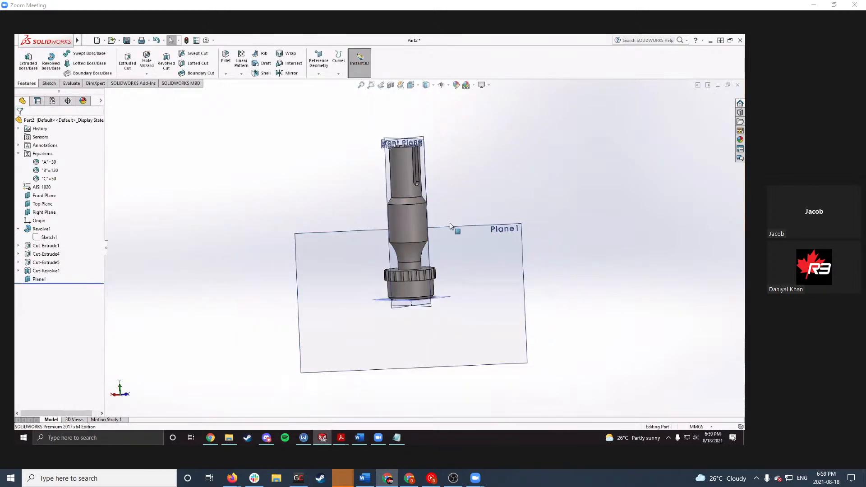
Step: Hide the newly created mid plane
{"action": "scroll", "coordinate": [380, 219], "scroll_direction": "down", "scroll_amount": 2}
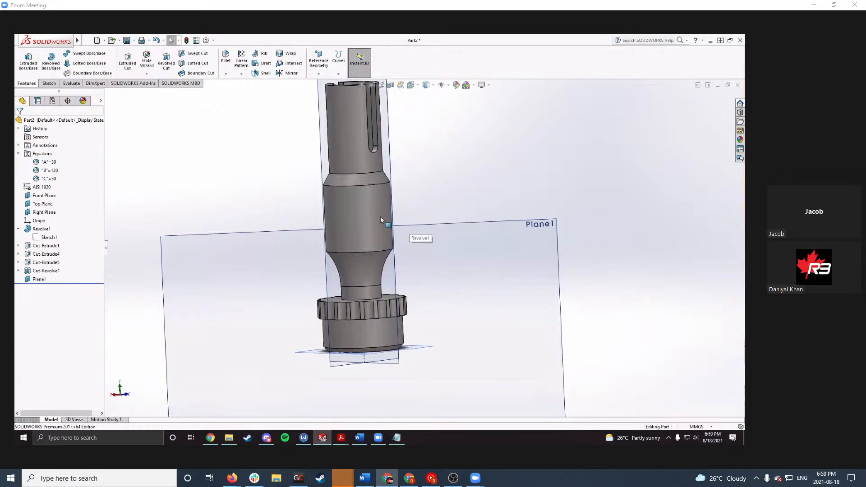
{"action": "mouse_move", "coordinate": [423, 229]}
{"action": "middle_mouse_down"}
{"action": "mouse_move", "coordinate": [425, 214]}
{"action": "mouse_move", "coordinate": [423, 233]}
{"action": "middle_mouse_up"}
{"action": "left_click", "coordinate": [39, 280]}
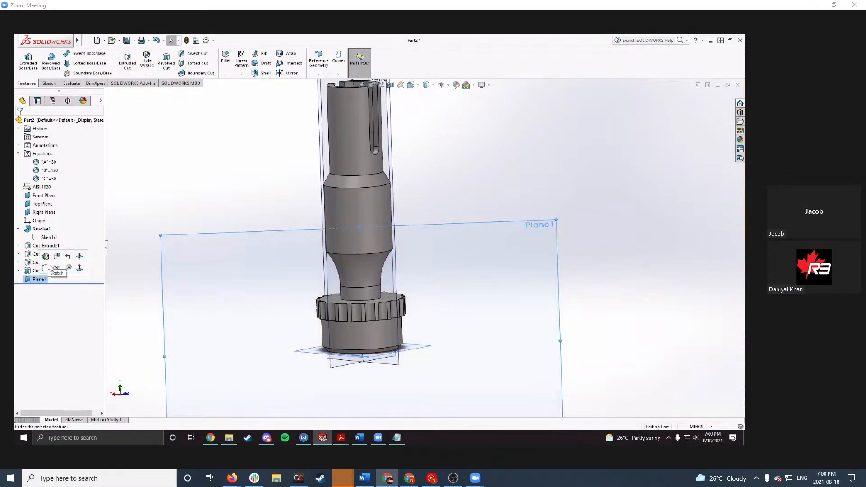
{"action": "right_click", "coordinate": [29, 281]}
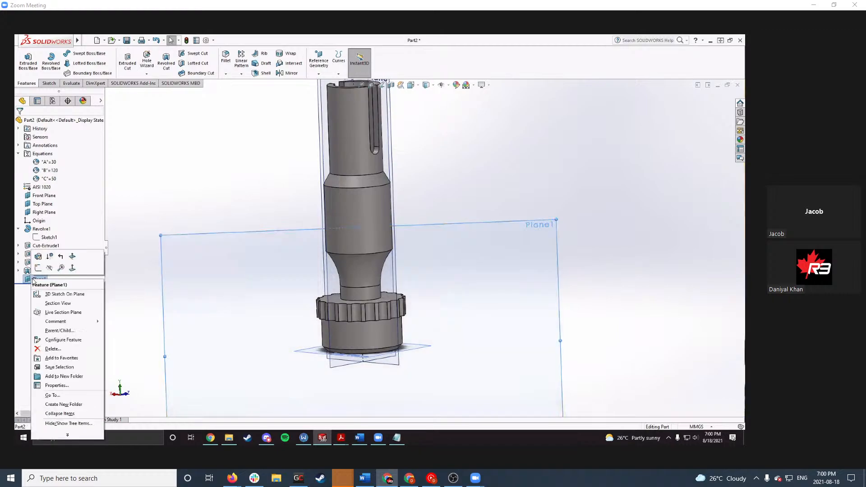
{"action": "left_click", "coordinate": [49, 269]}
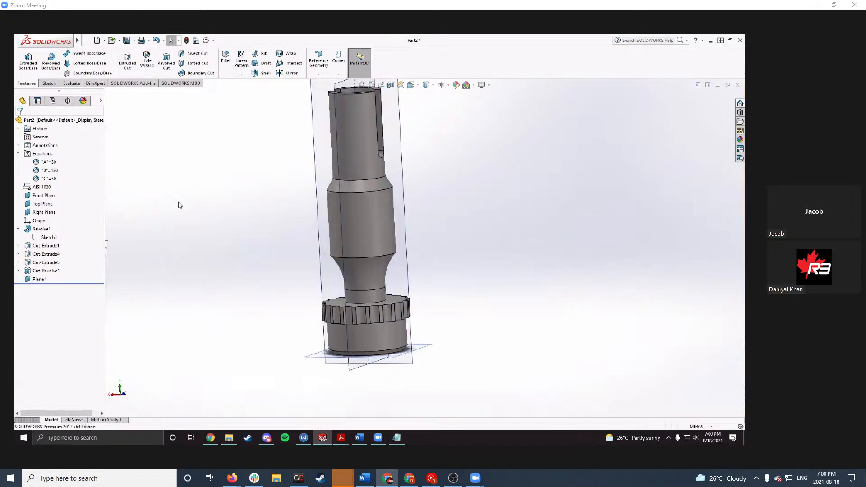
Step: Try a new reference plane offset 0 mm from the Right Plane
{"action": "left_click", "coordinate": [318, 61]}
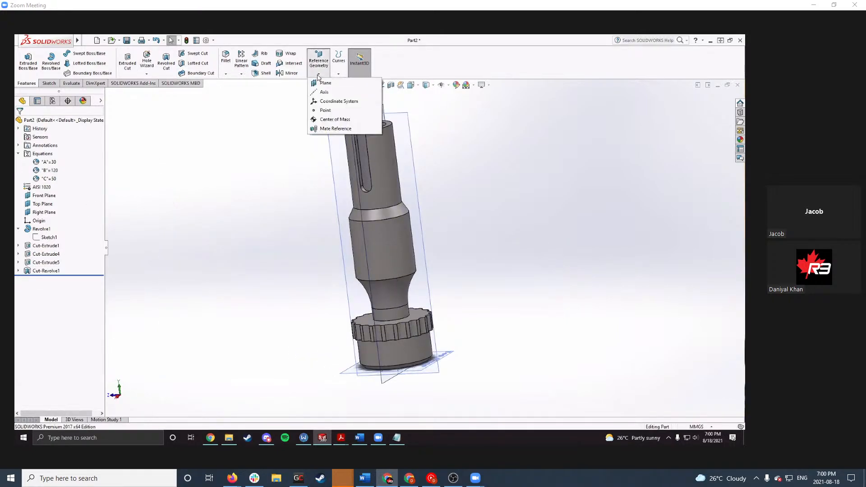
{"action": "left_click", "coordinate": [321, 84]}
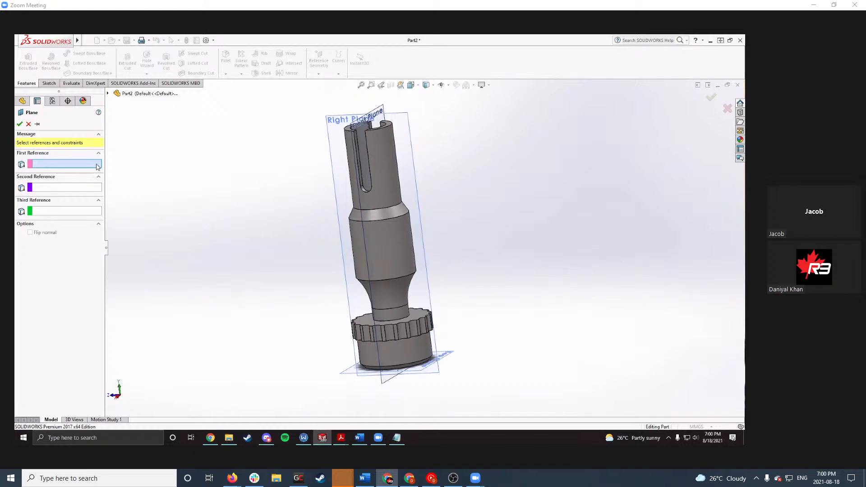
{"action": "left_click", "coordinate": [397, 120]}
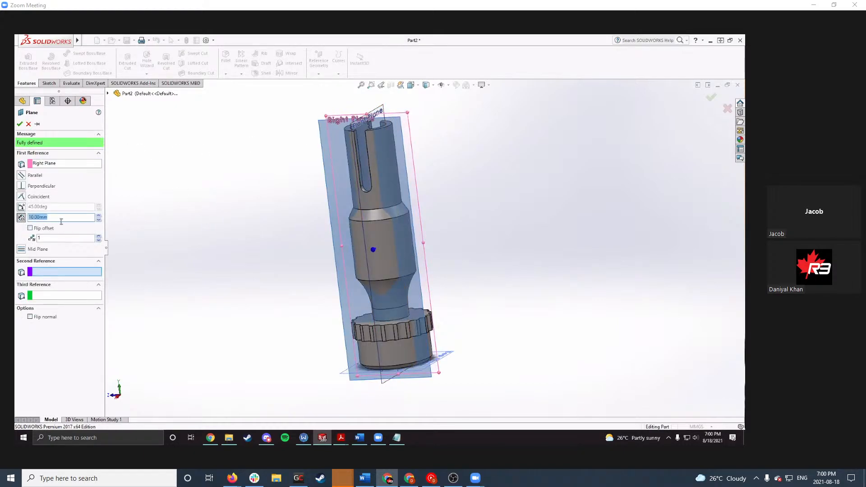
{"action": "type", "text": "0"}
{"action": "key", "text": "Return"}
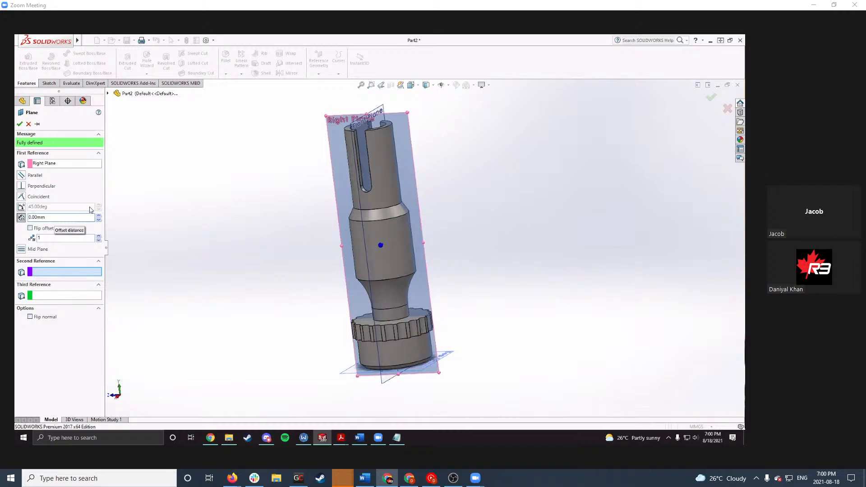
Step: Try adding the Front Plane as the new plane's second reference at a 45-degree angle
{"action": "middle_click_drag", "start_coordinate": [233, 211], "coordinate": [253, 248]}
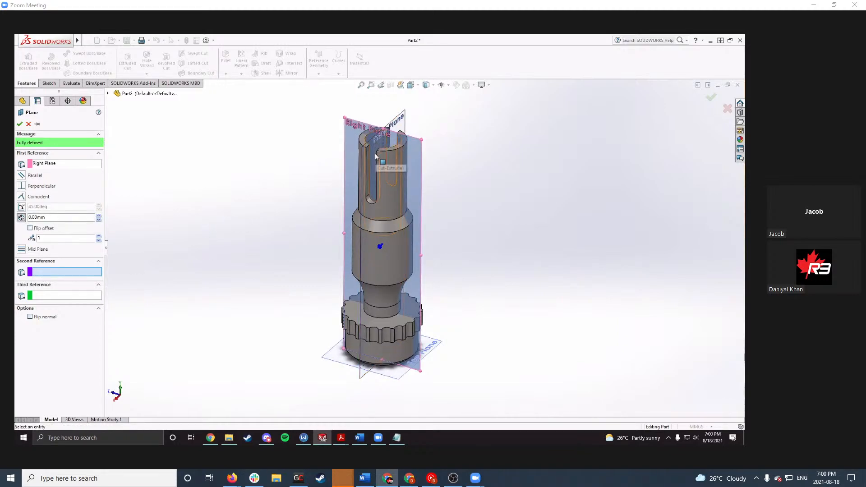
{"action": "middle_click_drag", "start_coordinate": [376, 157], "coordinate": [400, 126]}
{"action": "left_click", "coordinate": [401, 125]}
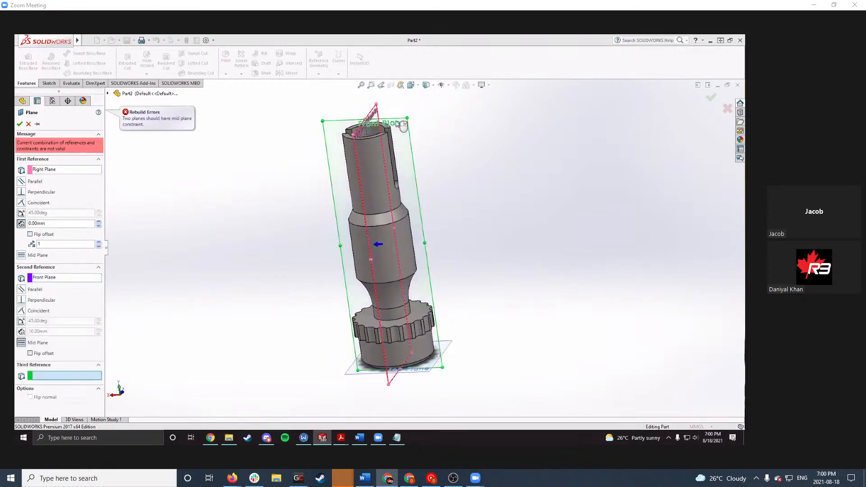
{"action": "left_click", "coordinate": [22, 321]}
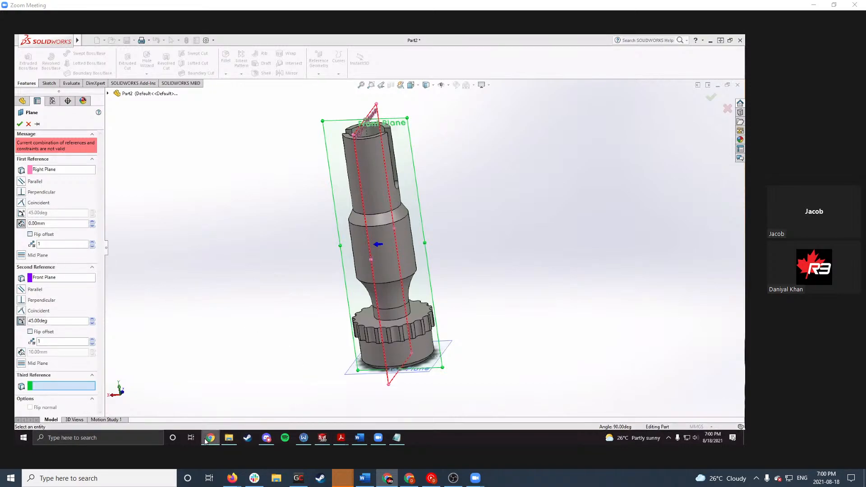
Step: Open the Test Part JY part file from the CSWA Workshop folder and activate its Ver 2 configuration
{"action": "left_click", "coordinate": [228, 438]}
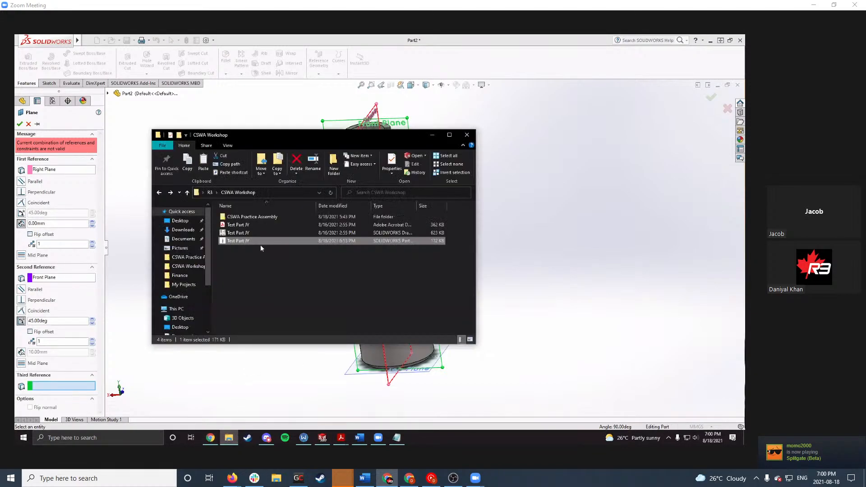
{"action": "double_click", "coordinate": [239, 241]}
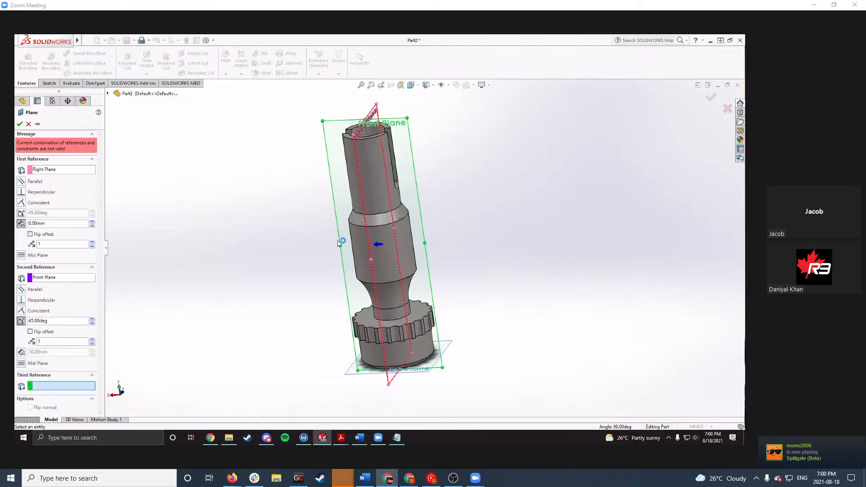
{"action": "left_click", "coordinate": [52, 101]}
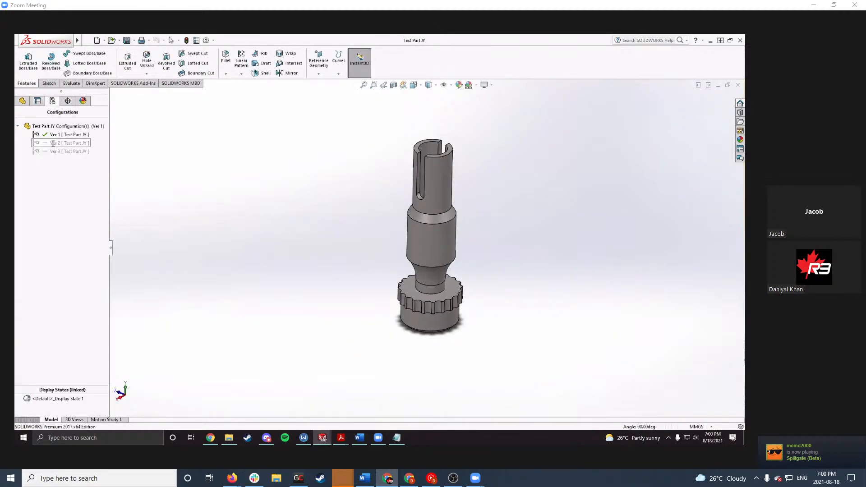
{"action": "double_click", "coordinate": [63, 143]}
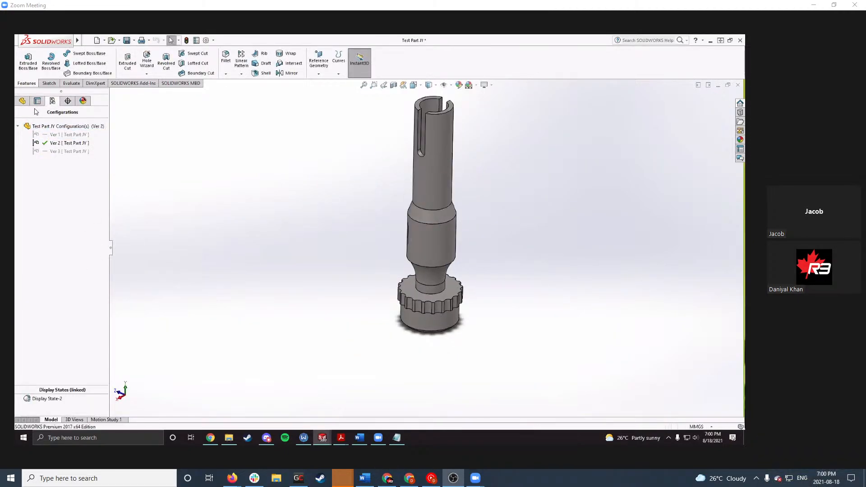
Step: Examine how Plane1 is oriented in the Test Part JY part, and return to the Part2 document
{"action": "left_click", "coordinate": [22, 100]}
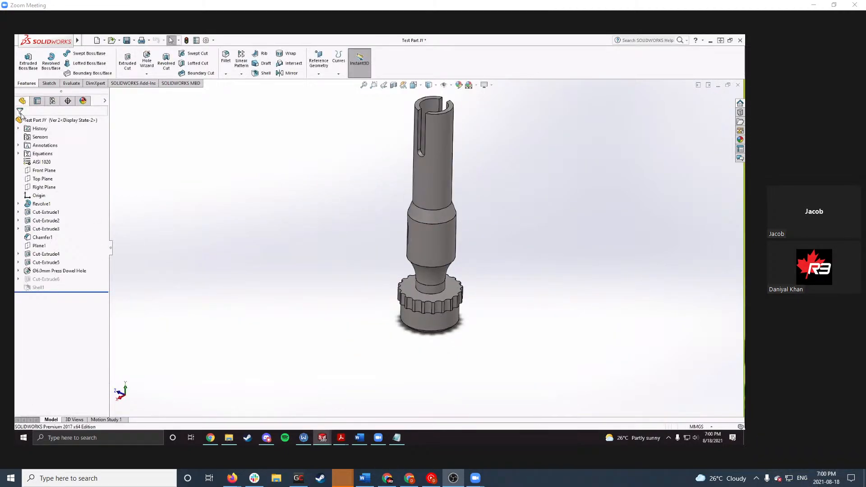
{"action": "left_click", "coordinate": [39, 245]}
{"action": "middle_click_drag", "start_coordinate": [172, 223], "coordinate": [196, 266]}
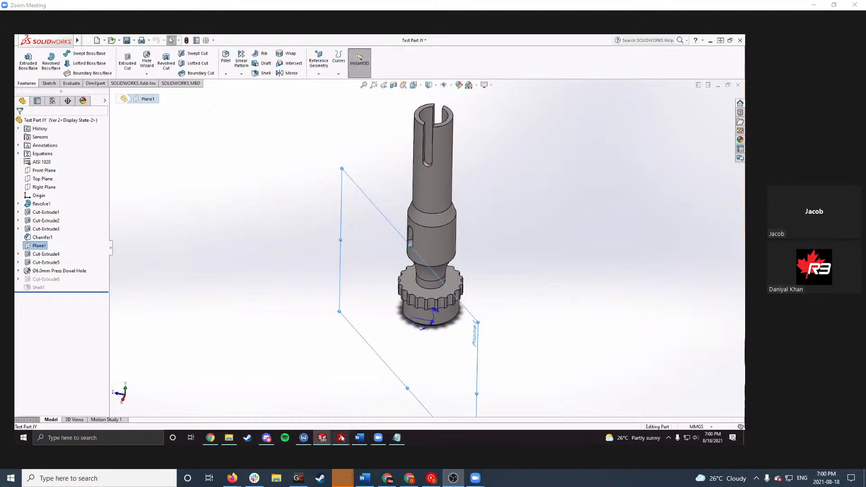
{"action": "mouse_move", "coordinate": [322, 438]}
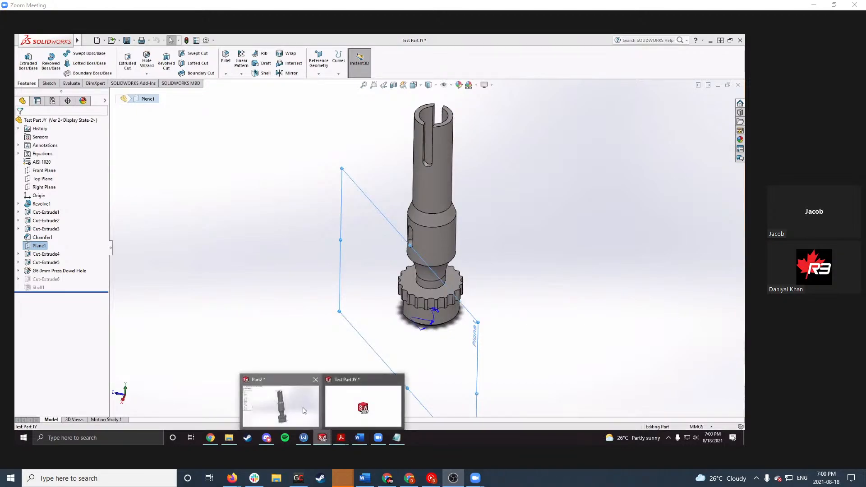
{"action": "left_click", "coordinate": [305, 408]}
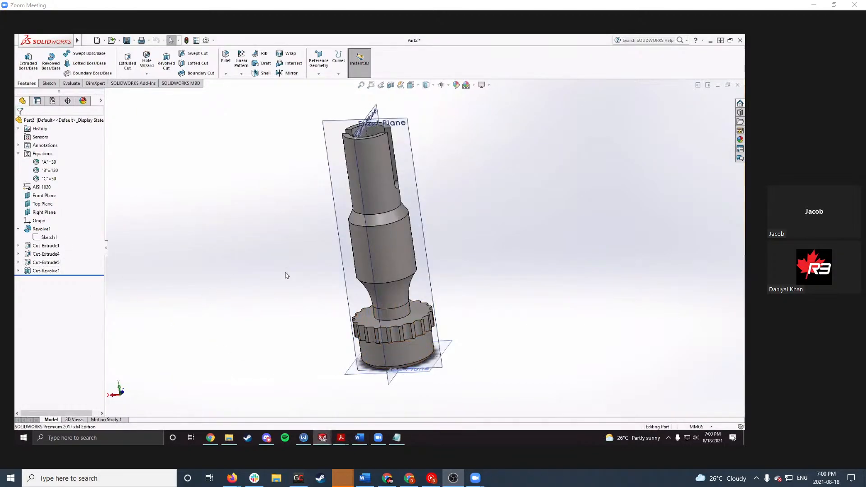
Step: Try a new plane with the Front Plane as coincident first reference and the Right Plane as second reference at 45 degrees
{"action": "left_click", "coordinate": [321, 67]}
{"action": "left_click", "coordinate": [326, 83]}
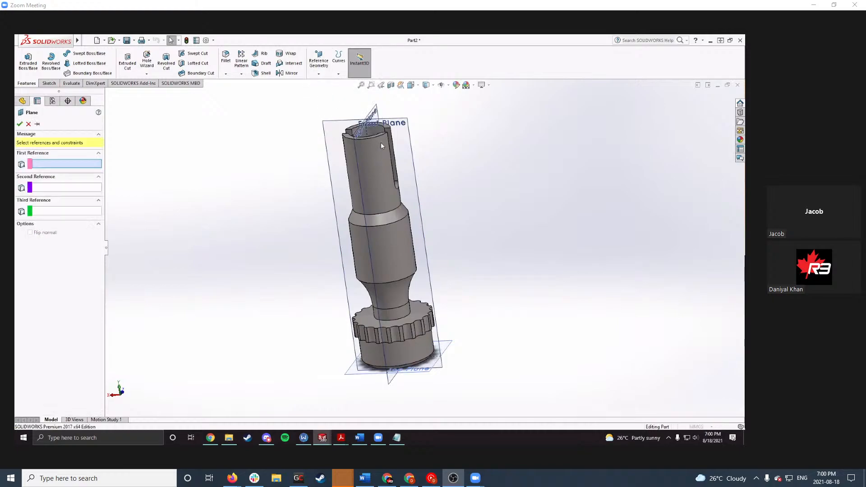
{"action": "middle_click_drag", "start_coordinate": [381, 142], "coordinate": [368, 128]}
{"action": "left_click", "coordinate": [369, 128]}
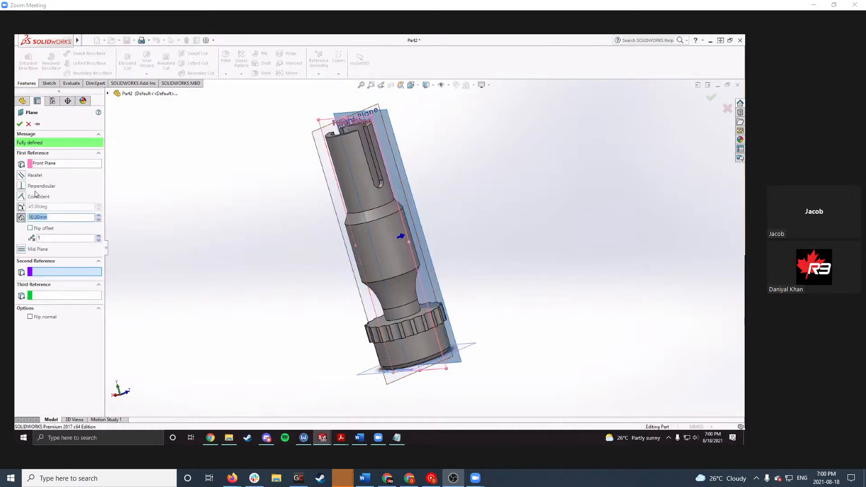
{"action": "left_click", "coordinate": [328, 132]}
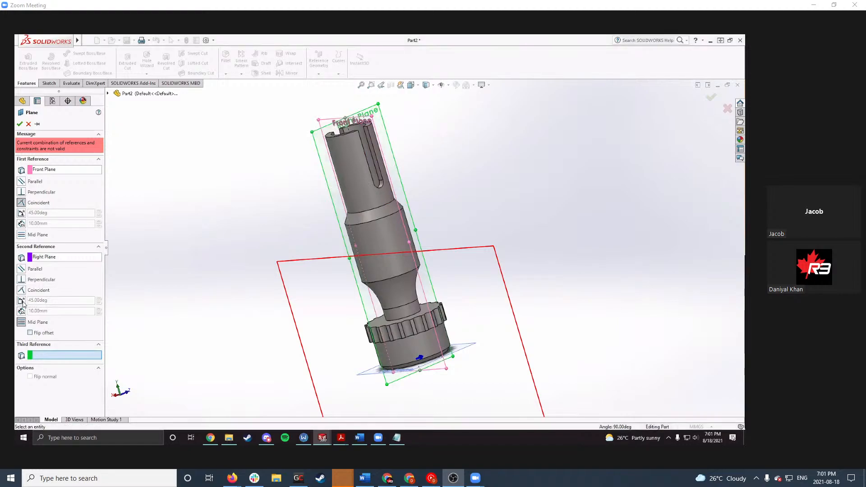
{"action": "left_click", "coordinate": [21, 300]}
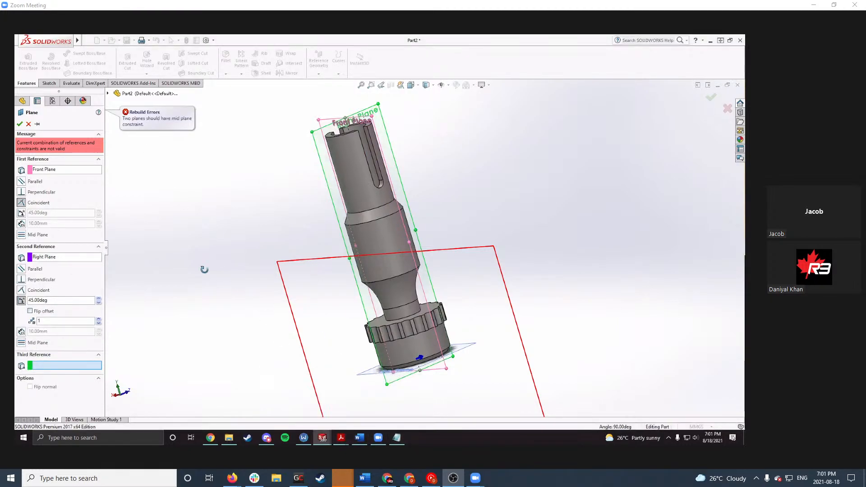
{"action": "middle_click_drag", "start_coordinate": [203, 268], "coordinate": [174, 232]}
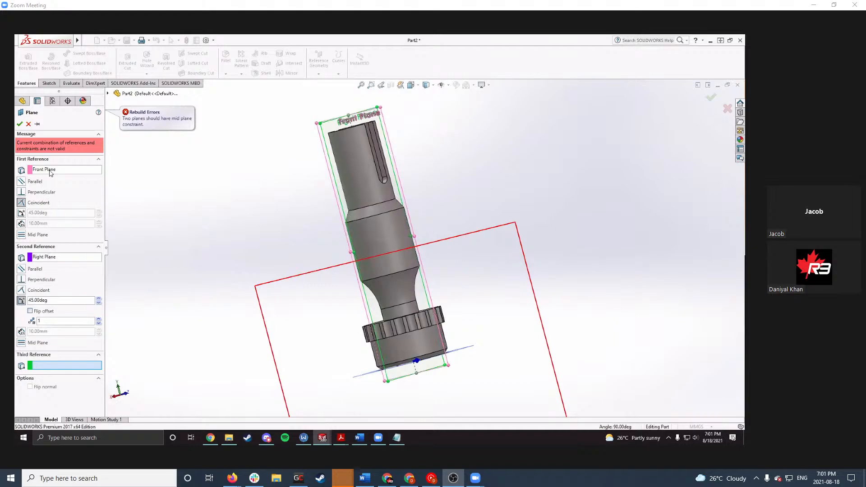
{"action": "mouse_move", "coordinate": [113, 178]}
{"action": "middle_mouse_down"}
{"action": "mouse_move", "coordinate": [133, 180]}
{"action": "mouse_move", "coordinate": [109, 164]}
{"action": "middle_mouse_up"}
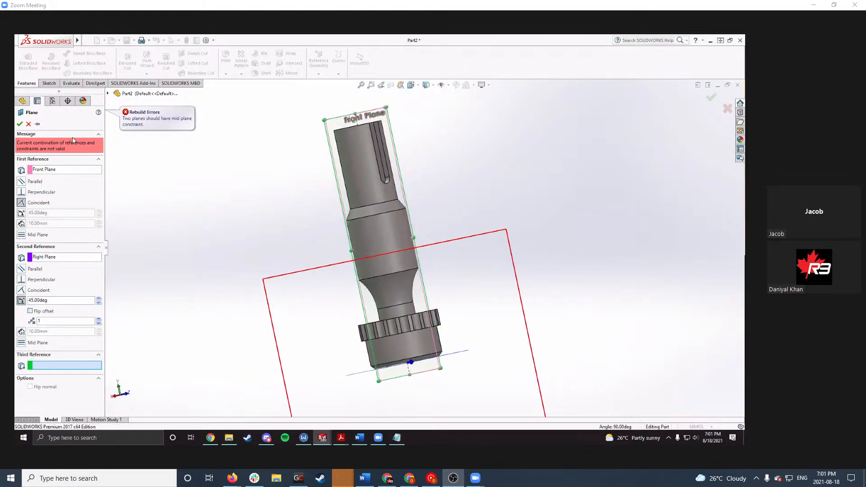
Step: Clear both the Front Plane and Right Plane references from the plane definition
{"action": "right_click", "coordinate": [53, 172]}
{"action": "left_click", "coordinate": [61, 176]}
{"action": "right_click", "coordinate": [63, 188]}
{"action": "left_click", "coordinate": [68, 193]}
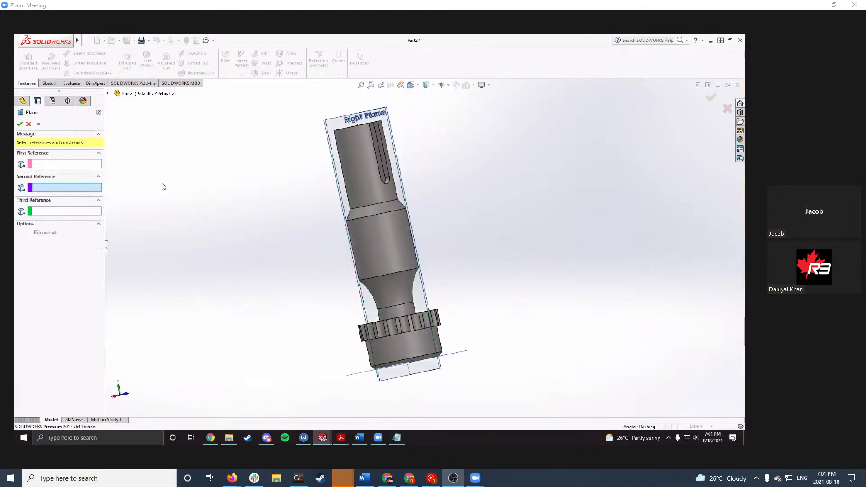
Step: Define the plane tangent to the shaft's wide middle cylindrical face and at 45 degrees to the Front Plane, and check its orientation
{"action": "left_click", "coordinate": [90, 167]}
{"action": "middle_click_drag", "start_coordinate": [312, 199], "coordinate": [385, 257]}
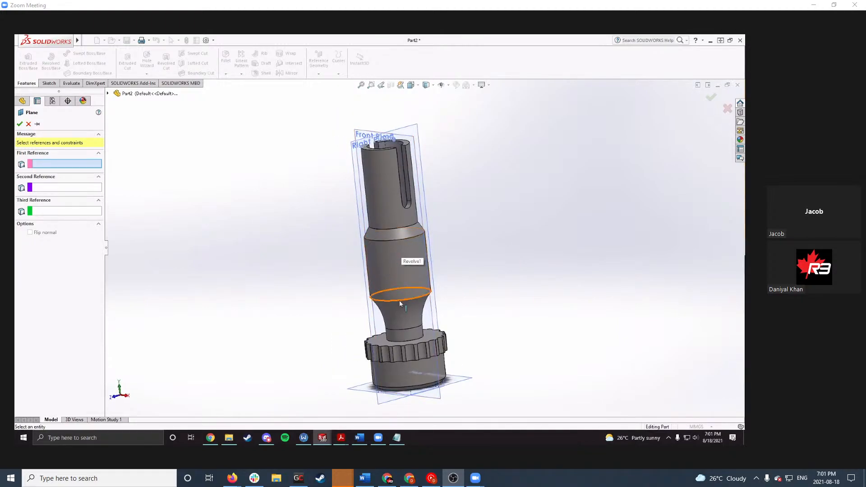
{"action": "mouse_move", "coordinate": [311, 231]}
{"action": "middle_mouse_down"}
{"action": "mouse_move", "coordinate": [304, 236]}
{"action": "mouse_move", "coordinate": [310, 231]}
{"action": "middle_mouse_up"}
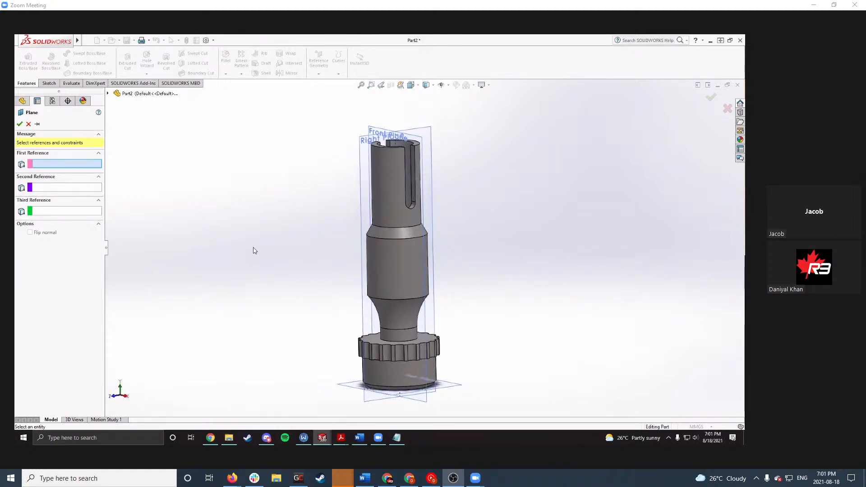
{"action": "left_click", "coordinate": [399, 261]}
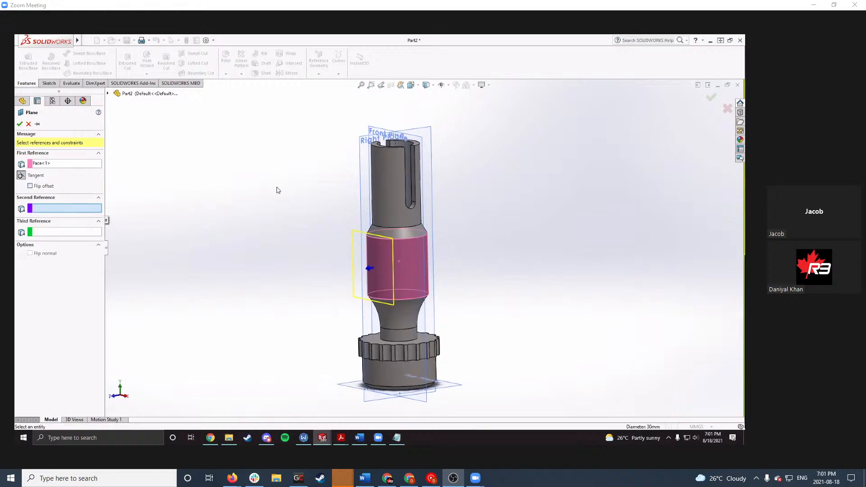
{"action": "left_click", "coordinate": [410, 139]}
{"action": "left_click", "coordinate": [24, 251]}
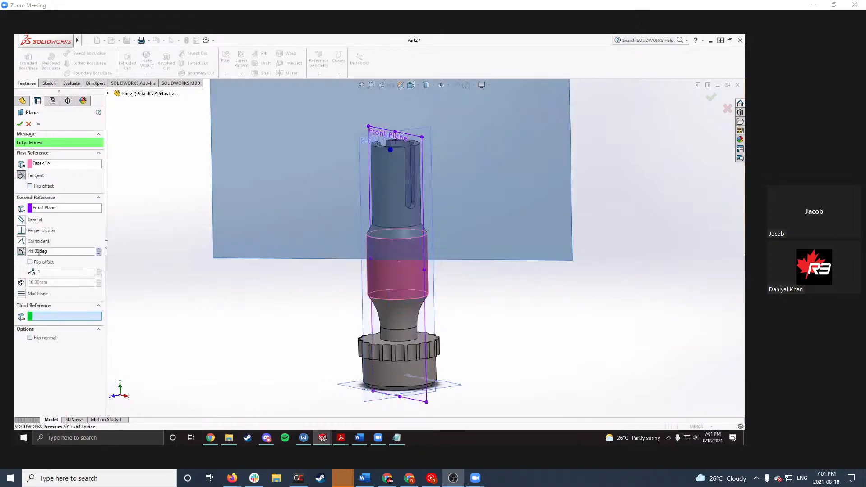
{"action": "middle_click_drag", "start_coordinate": [420, 235], "coordinate": [416, 373]}
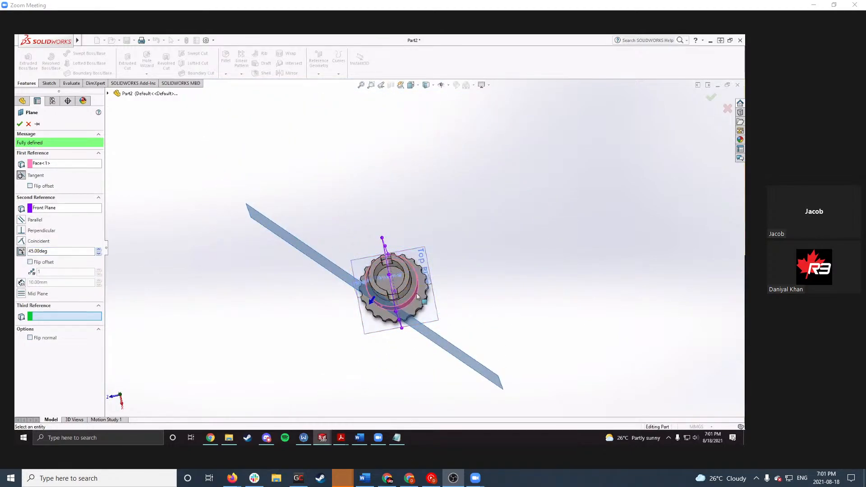
Step: Try a 30-degree angle to the Front Plane for the new tangent plane and check its orientation around the shaft
{"action": "middle_click_drag", "start_coordinate": [426, 336], "coordinate": [399, 267]}
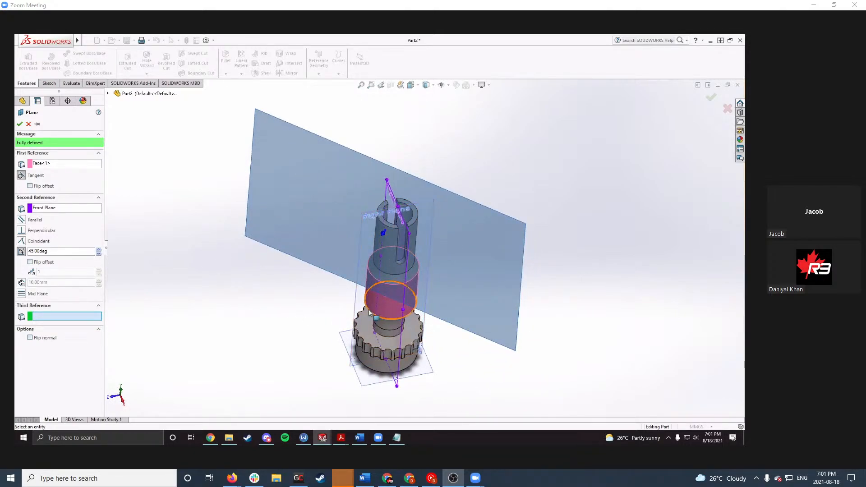
{"action": "scroll", "coordinate": [378, 306], "scroll_direction": "down", "scroll_amount": 1}
{"action": "middle_click_drag", "start_coordinate": [381, 306], "coordinate": [384, 277]}
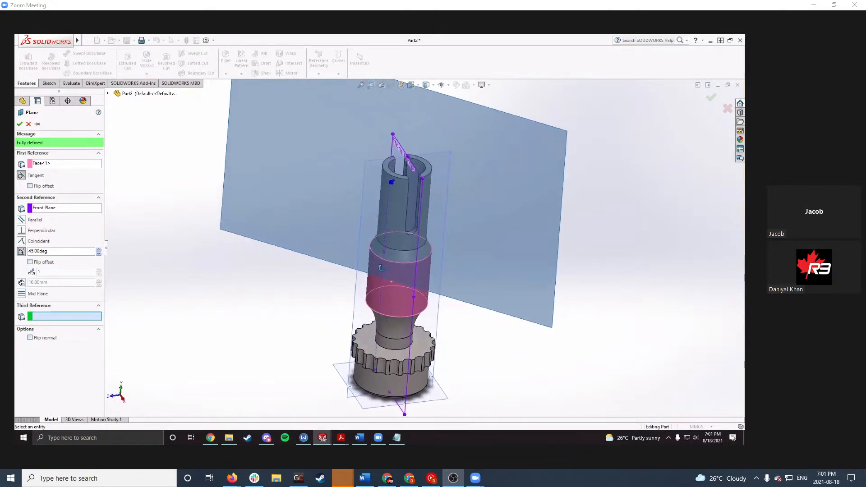
{"action": "double_click", "coordinate": [31, 251]}
{"action": "type", "text": "30"}
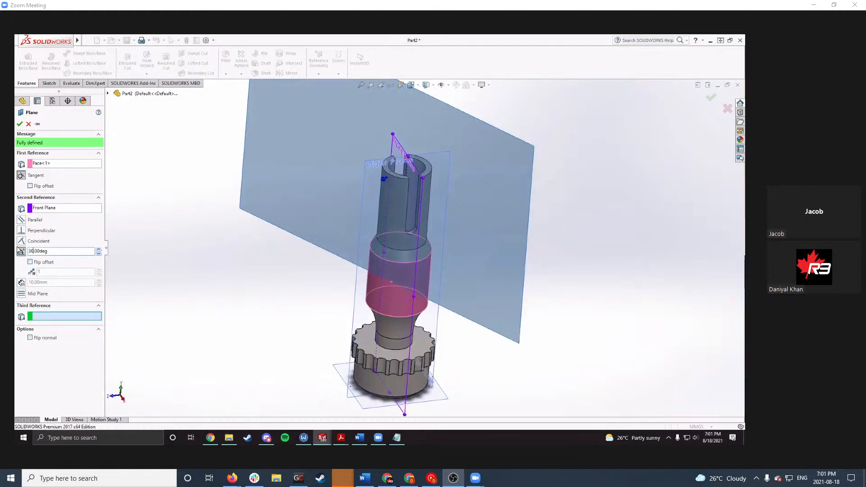
{"action": "middle_click_drag", "start_coordinate": [255, 251], "coordinate": [254, 354]}
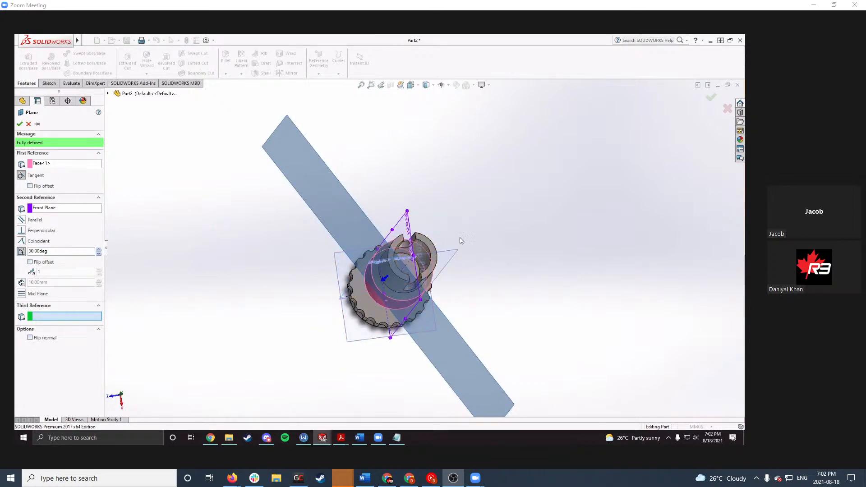
Step: Set the tangent plane's angle to the Front Plane to 45 degrees and create the plane
{"action": "left_click_drag", "start_coordinate": [40, 251], "coordinate": [16, 254]}
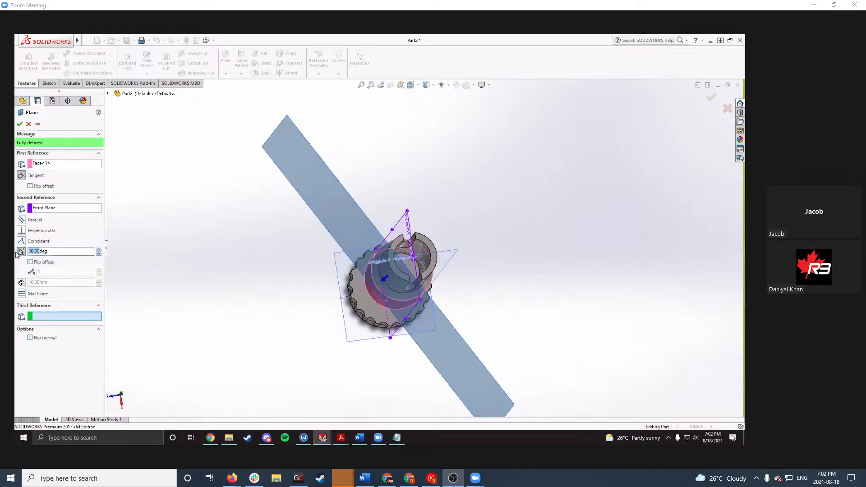
{"action": "type", "text": "45"}
{"action": "key", "text": "Return"}
{"action": "middle_click_drag", "start_coordinate": [274, 294], "coordinate": [329, 207]}
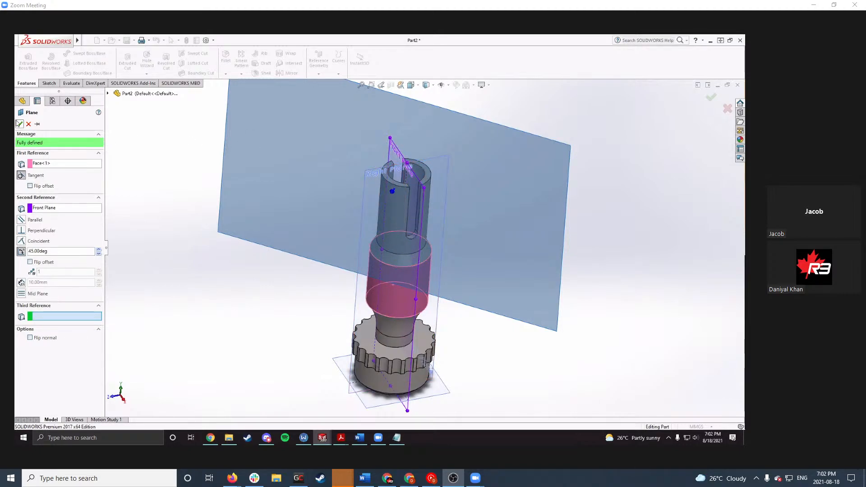
{"action": "left_click", "coordinate": [19, 123]}
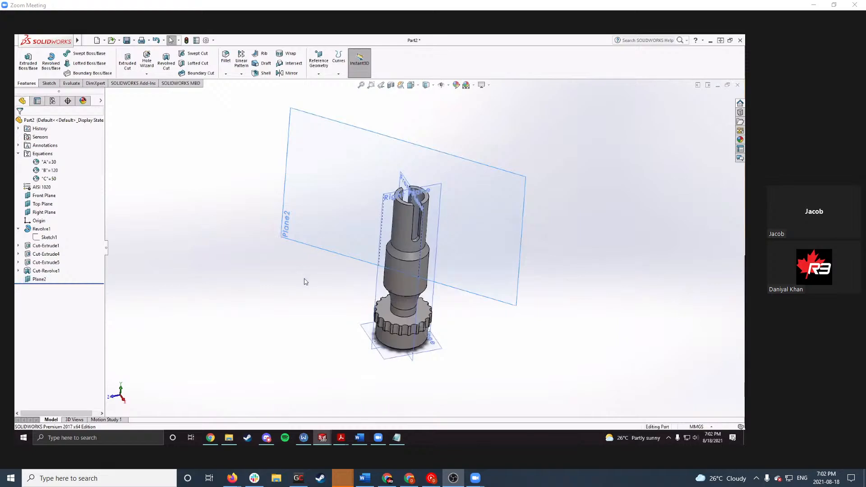
Step: Hide the primary Front, Top and Right planes, keeping only the new tangent plane displayed
{"action": "scroll", "coordinate": [438, 282], "scroll_direction": "down", "scroll_amount": 2}
{"action": "middle_click_drag", "start_coordinate": [439, 281], "coordinate": [447, 236]}
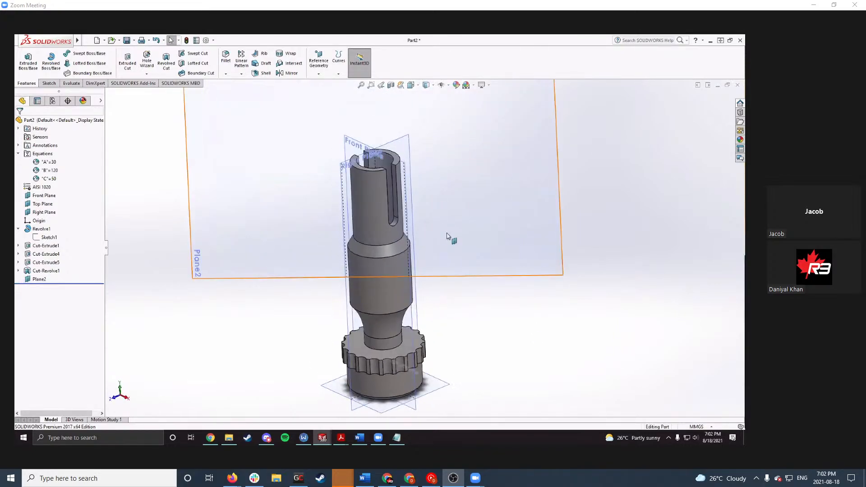
{"action": "scroll", "coordinate": [446, 197], "scroll_direction": "up", "scroll_amount": 2}
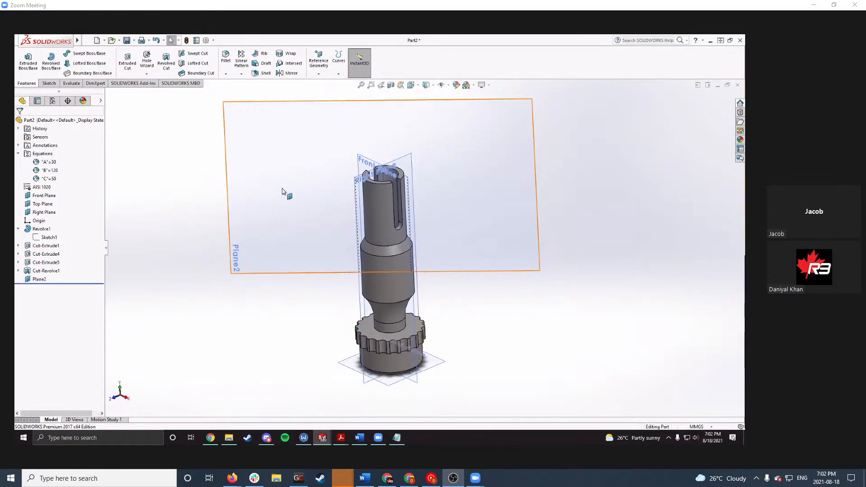
{"action": "left_click", "coordinate": [448, 84]}
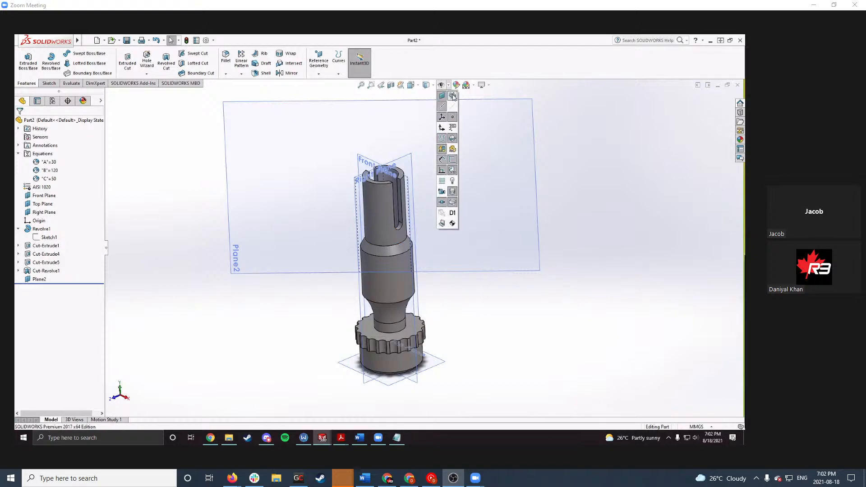
{"action": "left_click", "coordinate": [452, 96]}
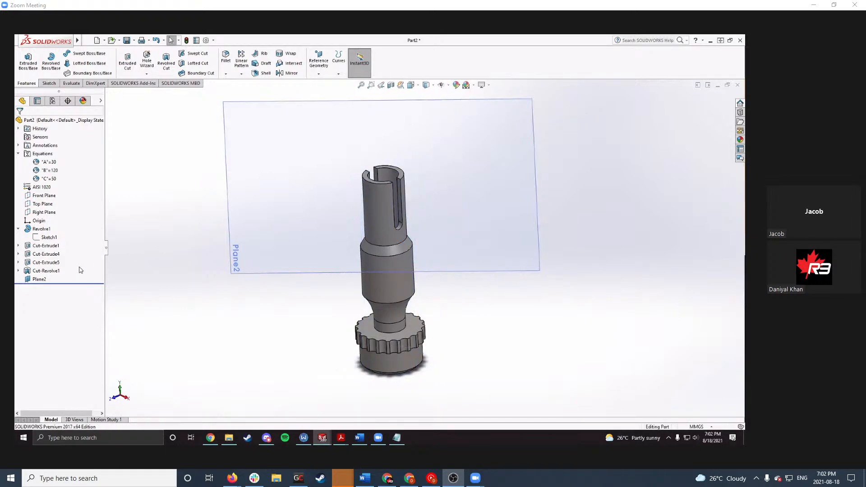
Step: Try hiding Plane2, and show it again
{"action": "left_click", "coordinate": [39, 280]}
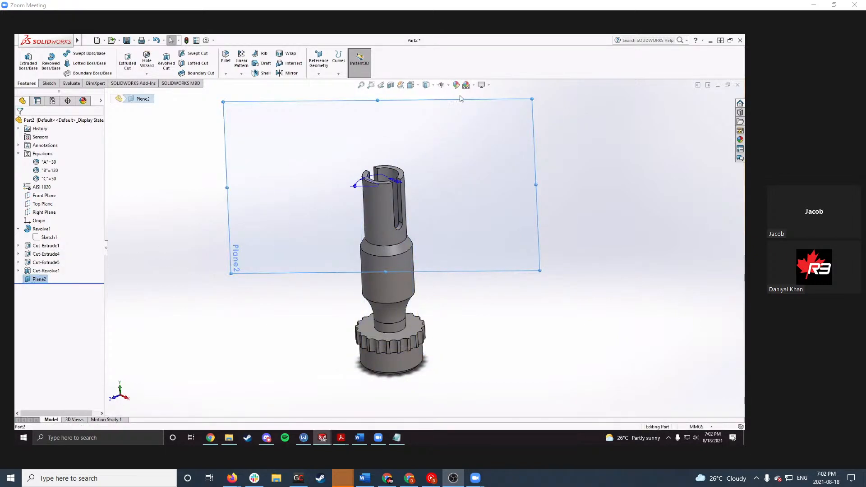
{"action": "right_click", "coordinate": [41, 281]}
{"action": "left_click", "coordinate": [58, 268]}
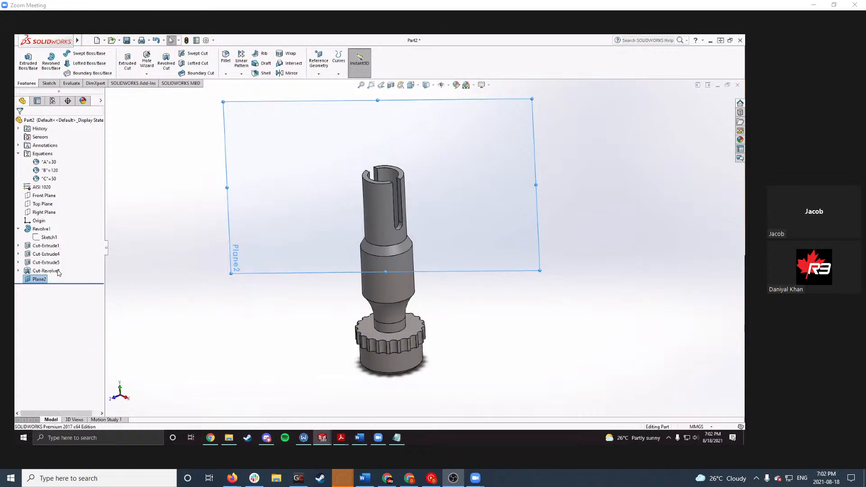
{"action": "left_click", "coordinate": [139, 269]}
{"action": "left_click", "coordinate": [43, 280]}
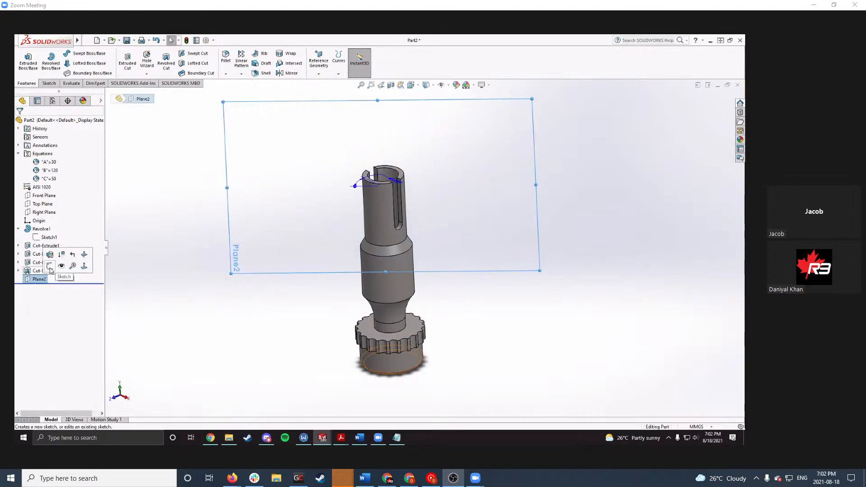
{"action": "left_click", "coordinate": [203, 261]}
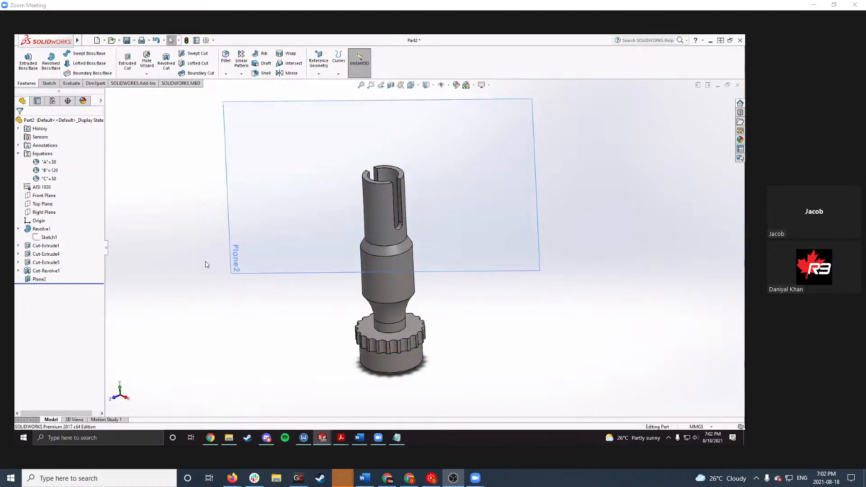
Step: Start a new sketch on Plane2, oriented face-on with the shaft standing upright
{"action": "left_click", "coordinate": [40, 279]}
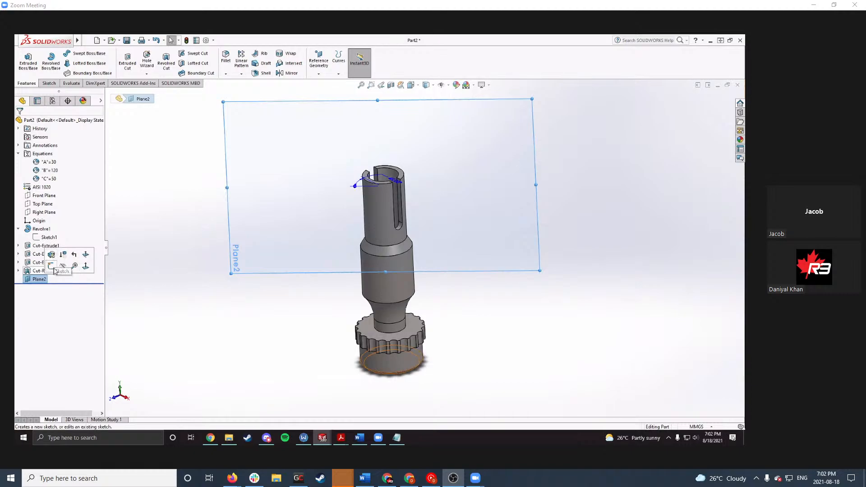
{"action": "left_click", "coordinate": [55, 269]}
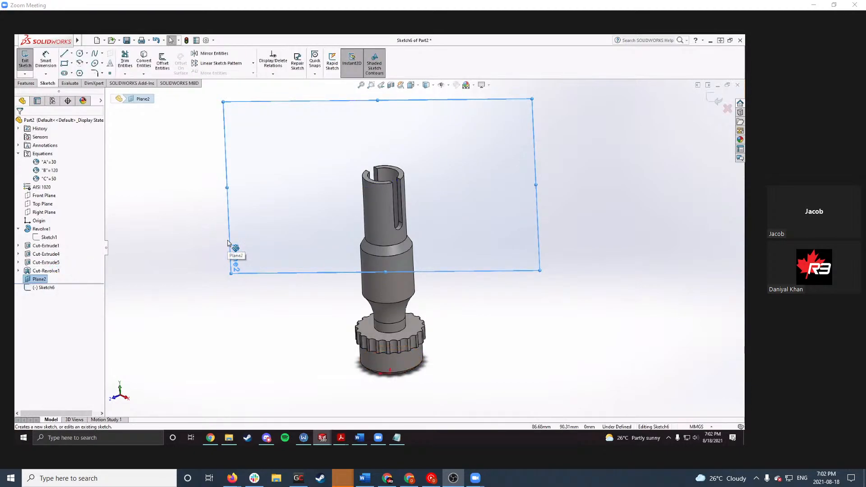
{"action": "key", "text": "ctrl+8"}
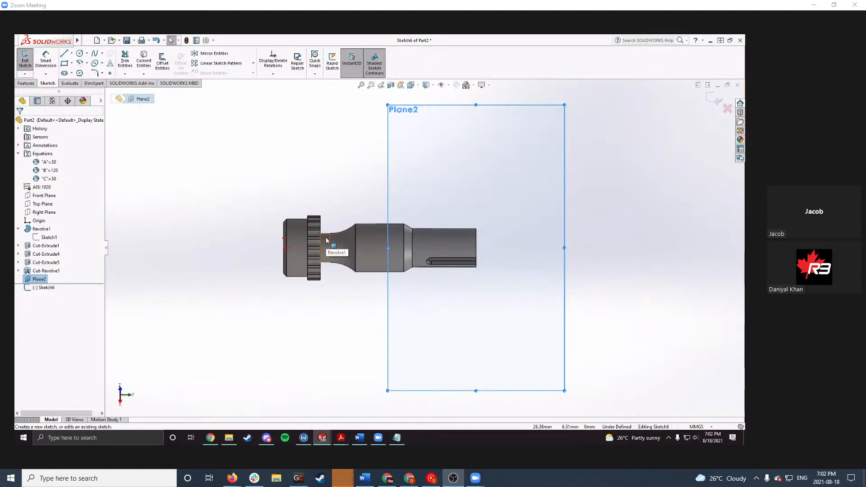
{"action": "key", "text": "alt+Right"}
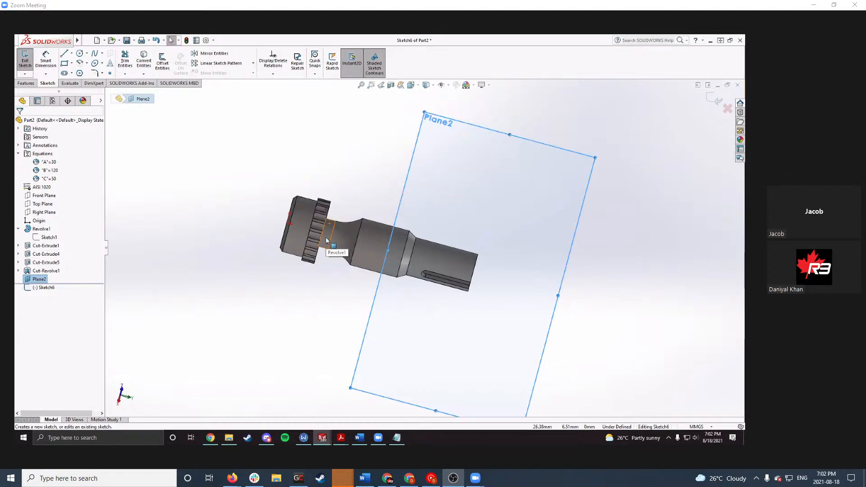
{"action": "key", "text": "alt+Left"}
{"action": "key", "text": "alt+Left"}
{"action": "key", "text": "alt+Left"}
{"action": "key", "text": "alt+Left"}
{"action": "key", "text": "alt+Left"}
{"action": "key", "text": "alt+Left"}
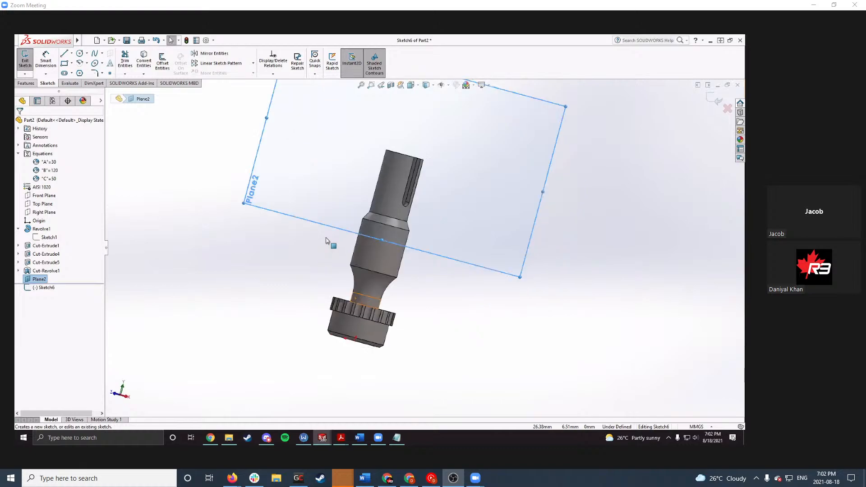
{"action": "key", "text": "alt+Left"}
{"action": "scroll", "coordinate": [359, 219], "scroll_direction": "down", "scroll_amount": 4}
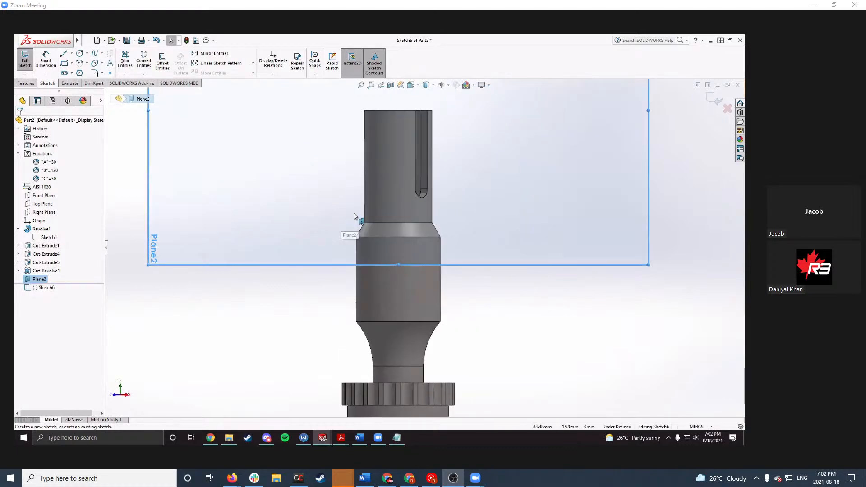
Step: Sketch a vertical straight slot about 14 mm between centres and 9 mm wide on the shaft's middle cylindrical section
{"action": "right_click_drag", "start_coordinate": [281, 187], "coordinate": [290, 187]}
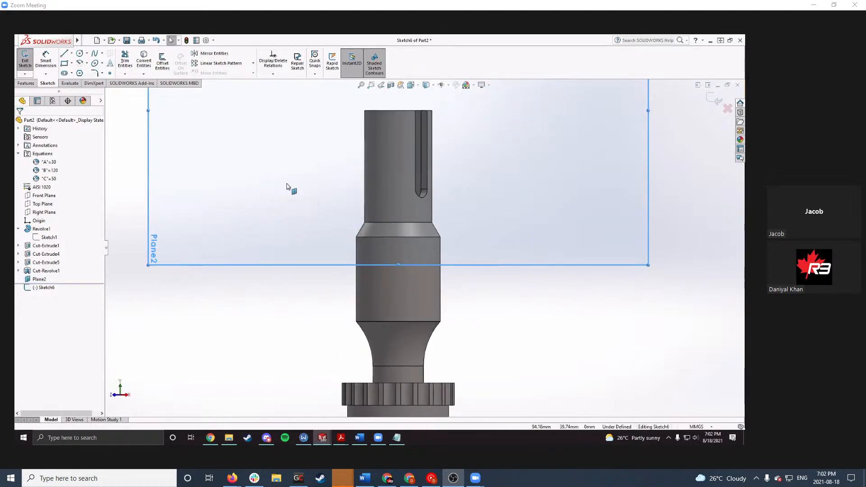
{"action": "left_click", "coordinate": [63, 74]}
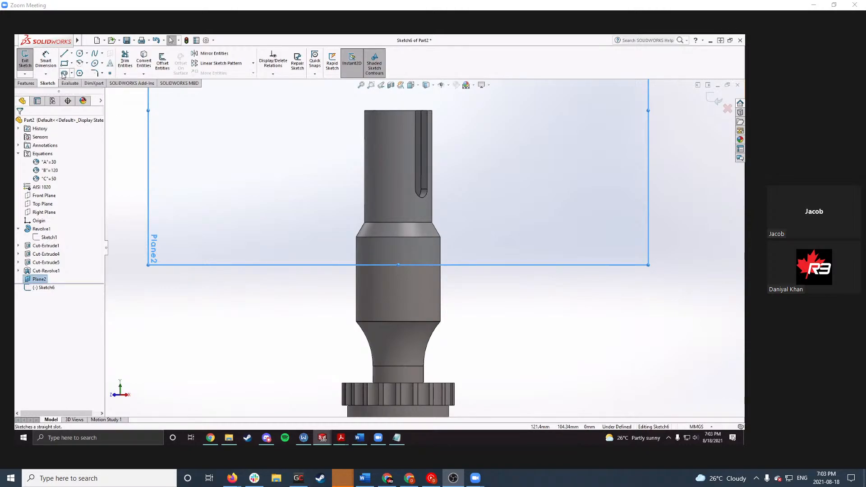
{"action": "left_click", "coordinate": [398, 250]}
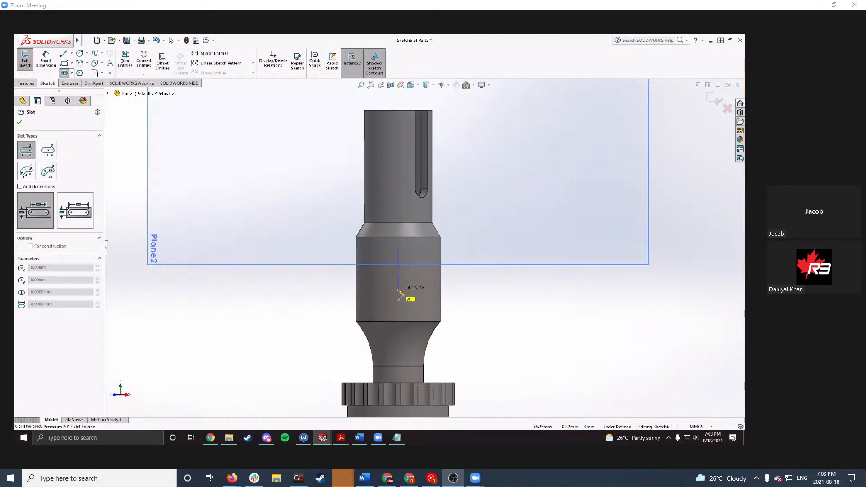
{"action": "left_click", "coordinate": [398, 290]}
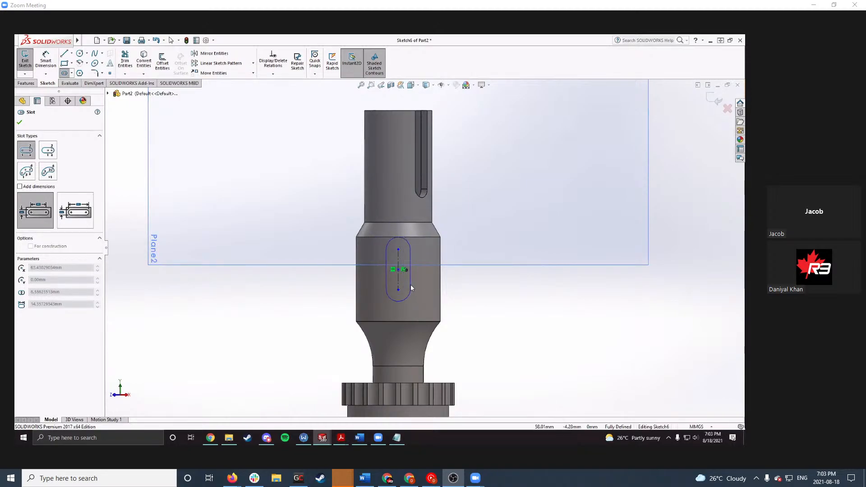
{"action": "left_click", "coordinate": [411, 288]}
{"action": "key", "text": "Escape"}
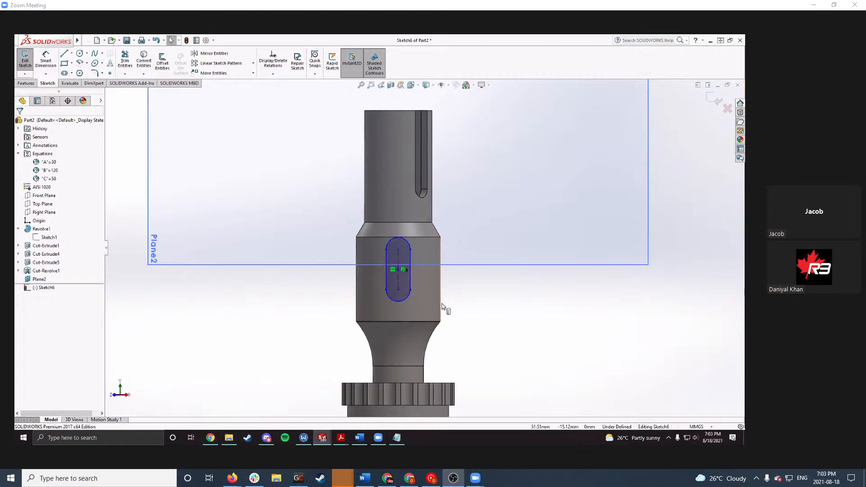
Step: Check the slot's size callout in the Test Part JY.PDF drawing, and return to the slot sketch
{"action": "mouse_move", "coordinate": [341, 438]}
{"action": "left_click", "coordinate": [307, 412]}
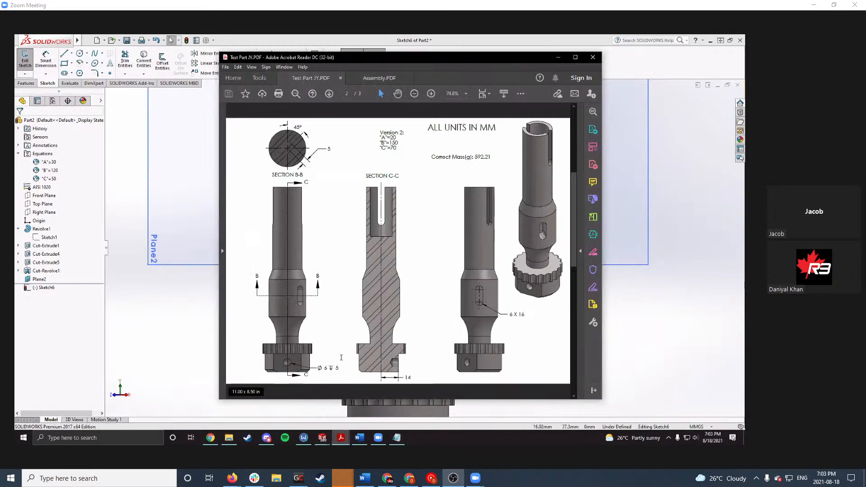
{"action": "left_click_drag", "start_coordinate": [513, 315], "coordinate": [524, 316]}
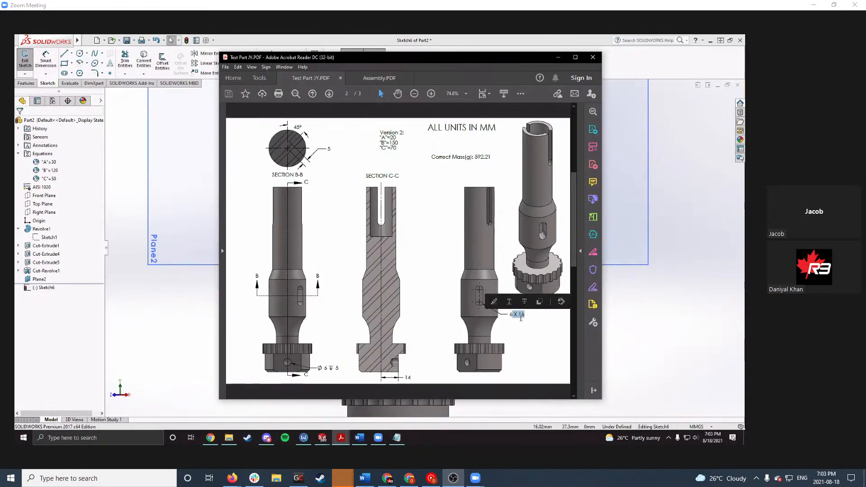
{"action": "left_click", "coordinate": [517, 316]}
{"action": "left_click", "coordinate": [558, 58]}
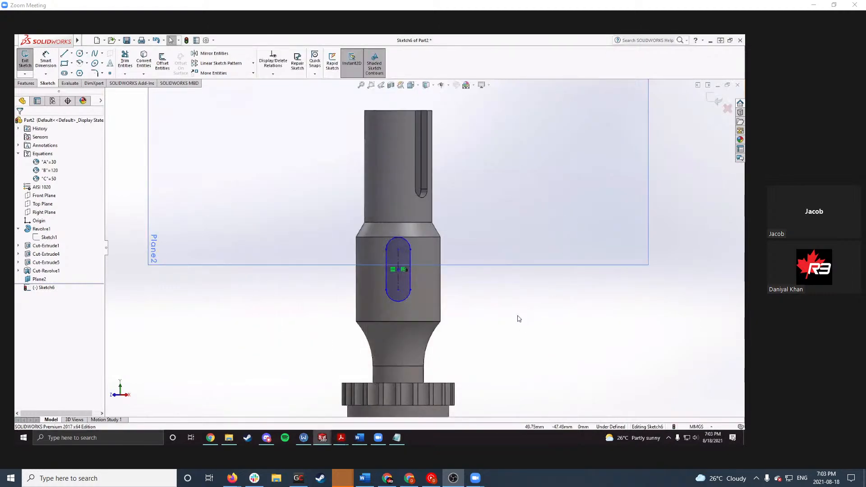
Step: Dimension the slot's centre-to-centre length at 16 mm
{"action": "right_click_drag", "start_coordinate": [518, 318], "coordinate": [514, 262]}
{"action": "left_click", "coordinate": [393, 250]}
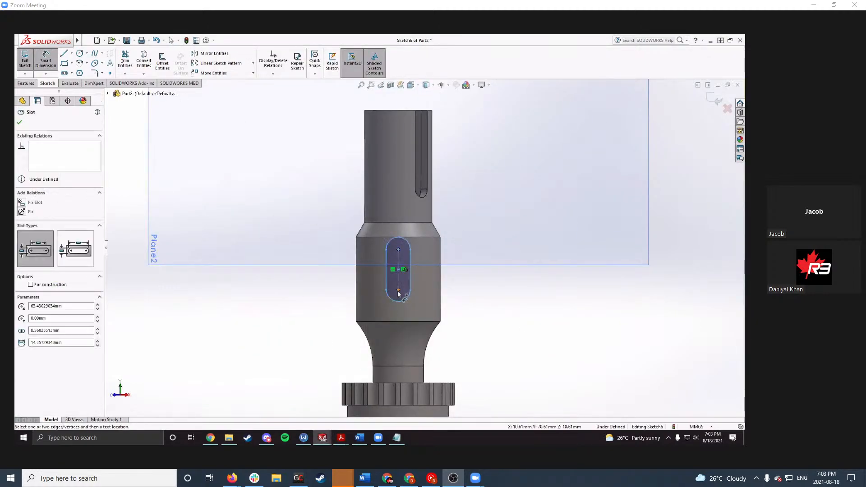
{"action": "left_click", "coordinate": [458, 277]}
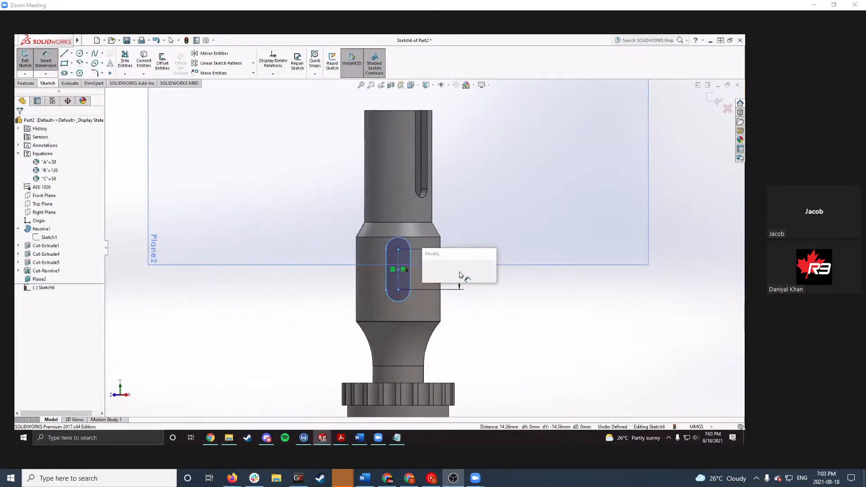
{"action": "type", "text": "10"}
{"action": "key", "text": "Return"}
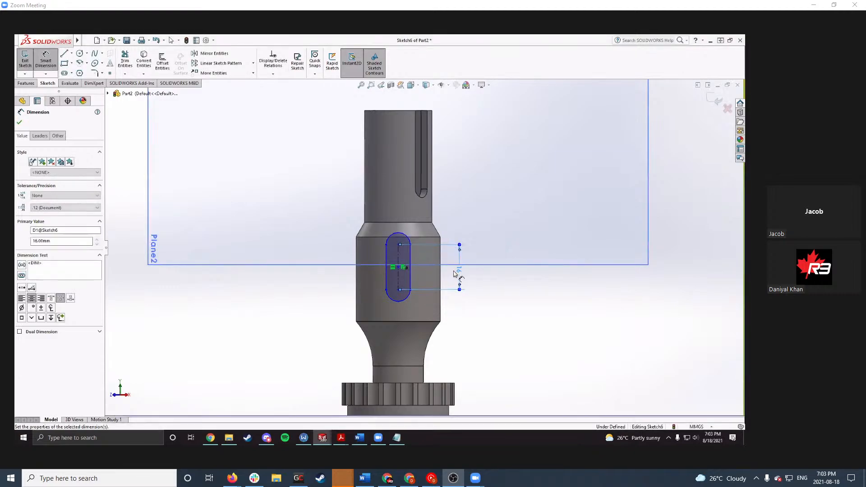
Step: Dimension the radius of the slot's lower end arc at 6 mm
{"action": "left_click", "coordinate": [407, 301]}
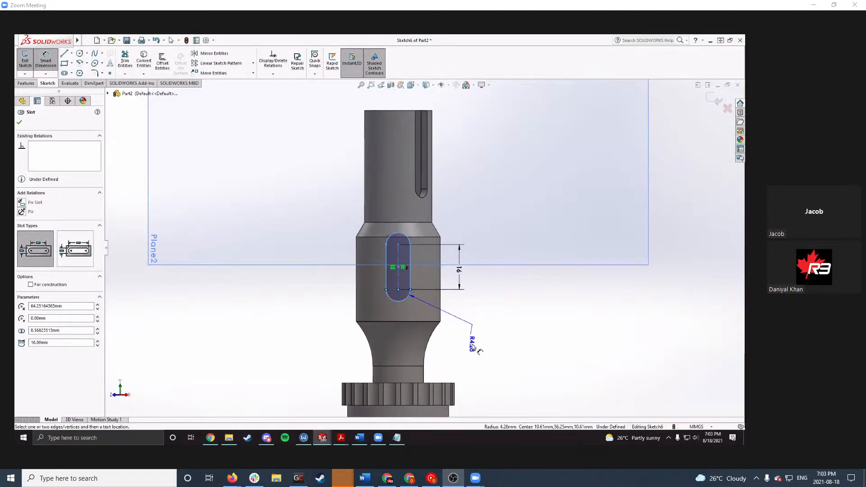
{"action": "left_click", "coordinate": [482, 345]}
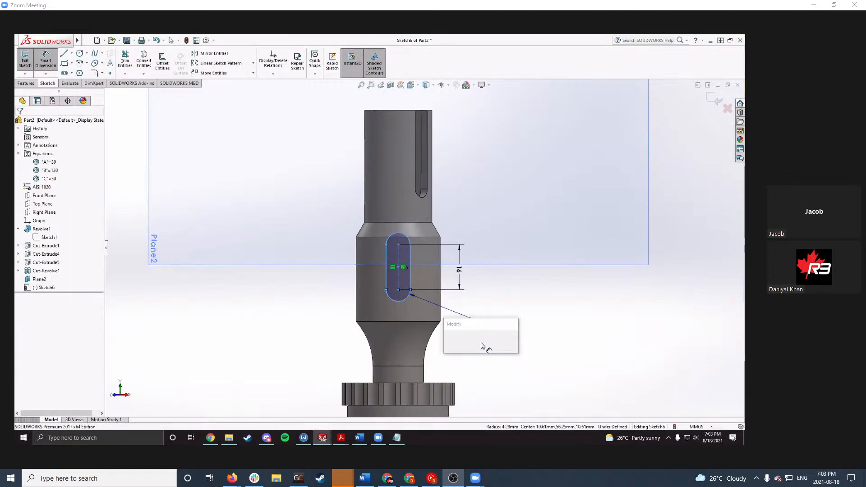
{"action": "key", "text": "Return"}
{"action": "type", "text": "6"}
{"action": "key", "text": "Return"}
{"action": "key", "text": "Escape"}
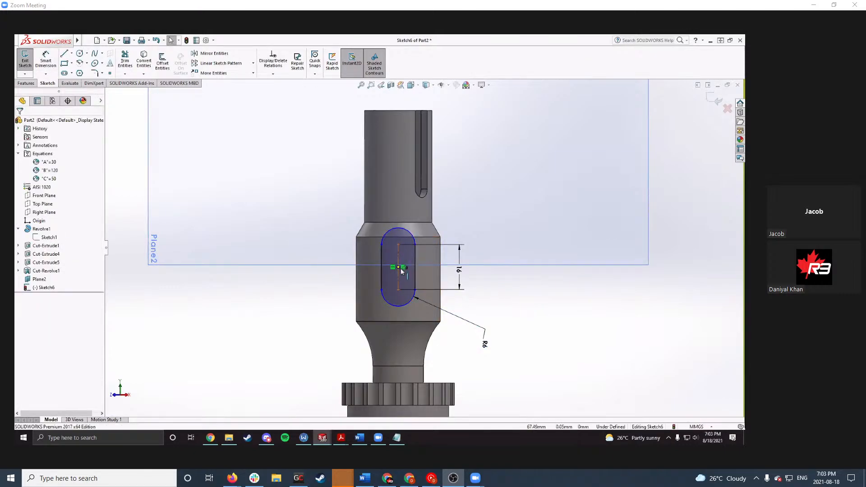
Step: Reposition the slot along the shaft's axis, slightly above the mid-height of the middle cylindrical section
{"action": "mouse_move", "coordinate": [400, 263]}
{"action": "left_mouse_down"}
{"action": "mouse_move", "coordinate": [398, 304]}
{"action": "mouse_move", "coordinate": [399, 279]}
{"action": "left_mouse_up"}
{"action": "left_click", "coordinate": [520, 311]}
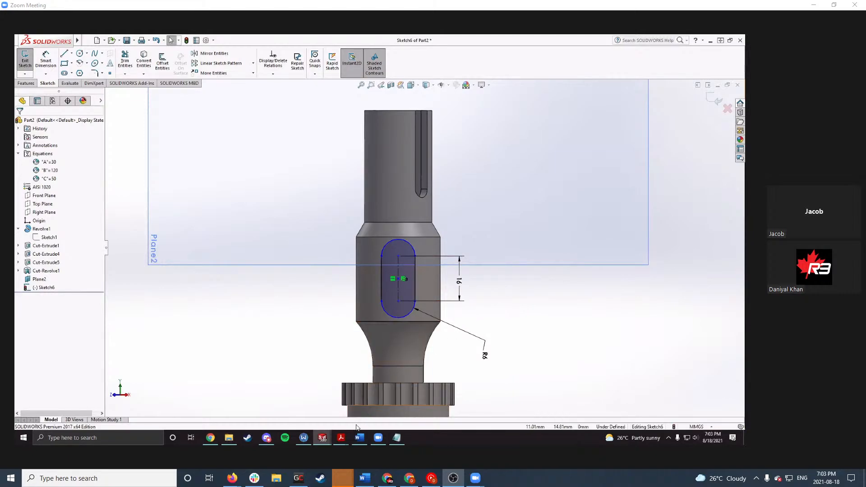
{"action": "left_click_drag", "start_coordinate": [401, 280], "coordinate": [401, 273]}
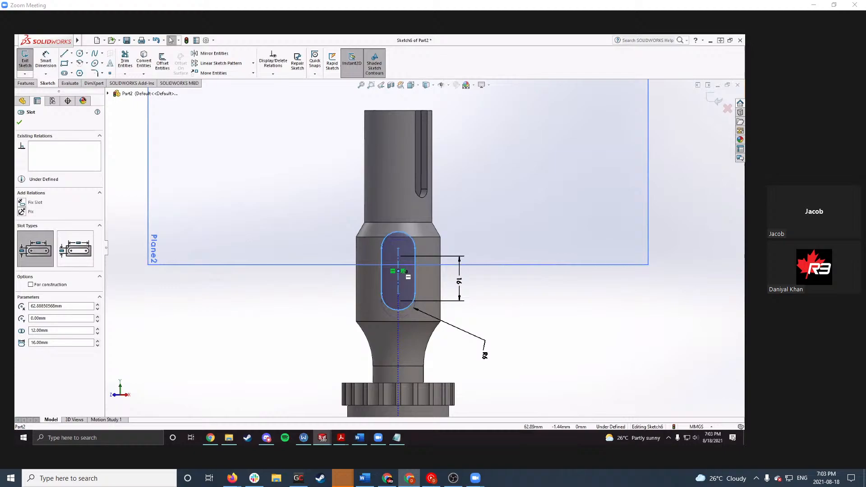
{"action": "left_click", "coordinate": [551, 315]}
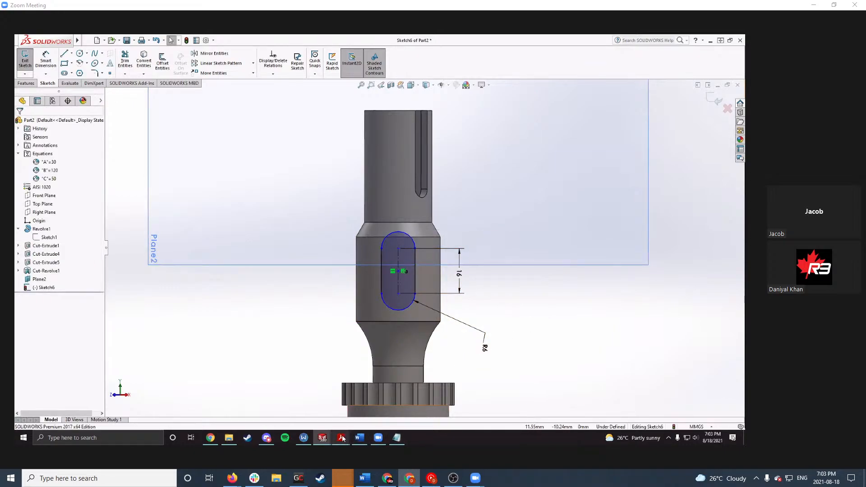
Step: Recheck the slot's size callout in the Test Part JY.PDF drawing, and return to the slot sketch
{"action": "mouse_move", "coordinate": [341, 437]}
{"action": "left_click", "coordinate": [323, 406]}
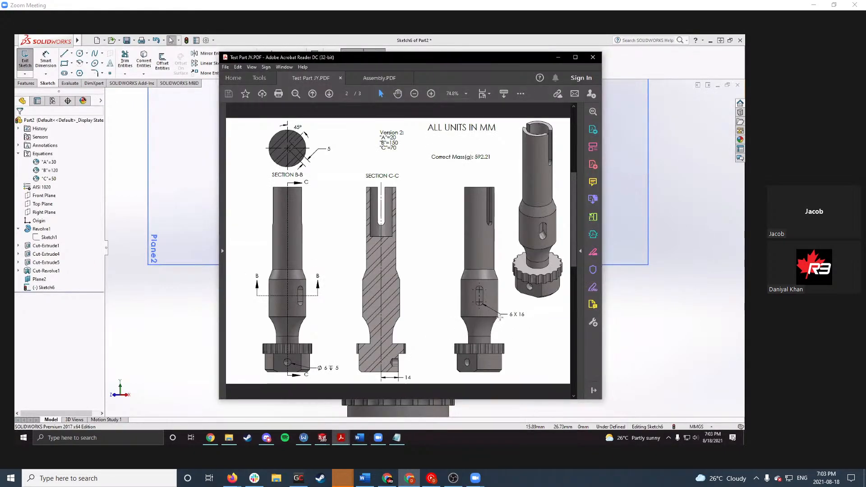
{"action": "left_click_drag", "start_coordinate": [511, 314], "coordinate": [509, 315]}
{"action": "left_click", "coordinate": [511, 333]}
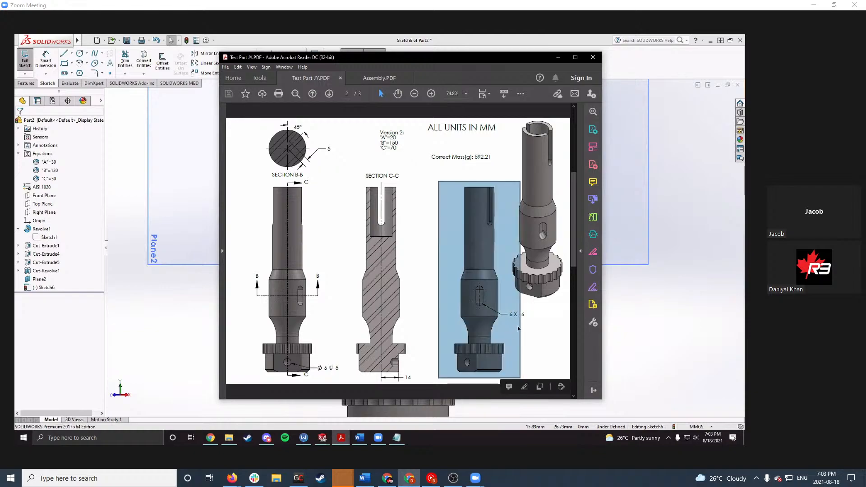
{"action": "left_click", "coordinate": [525, 323]}
{"action": "left_click", "coordinate": [558, 58]}
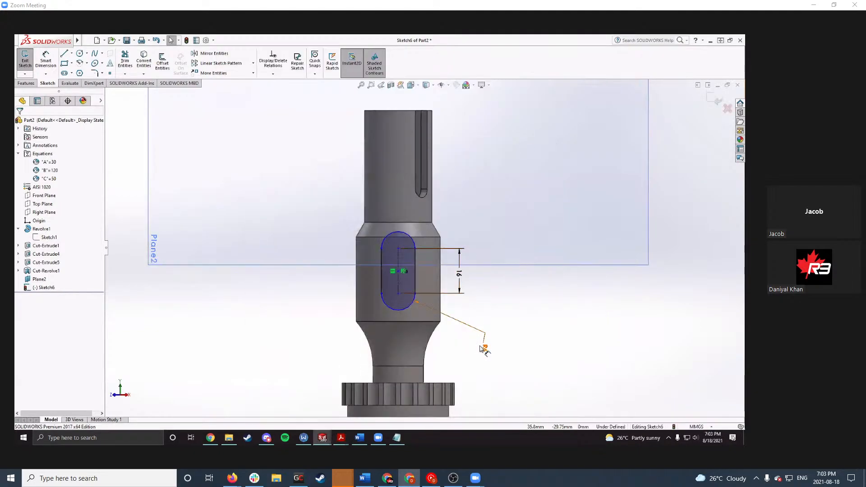
Step: Try to add a width dimension between the slot's two straight sides alongside the existing radius dimension
{"action": "left_click", "coordinate": [484, 349]}
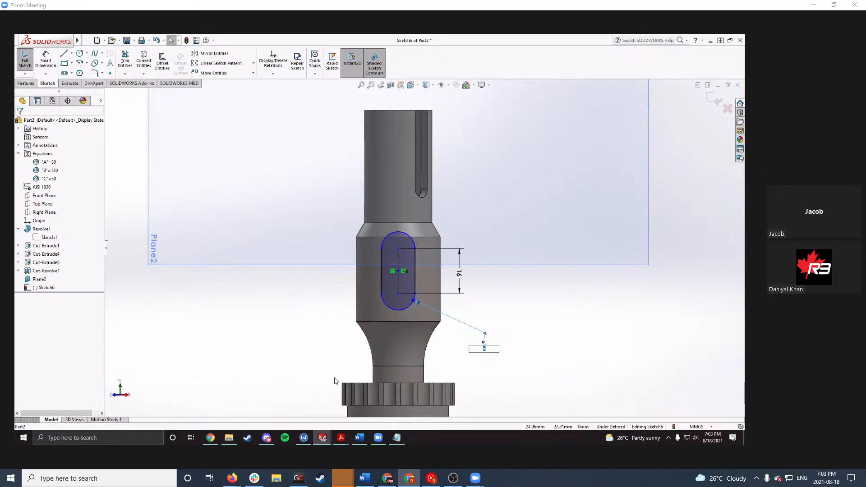
{"action": "key", "text": "Return"}
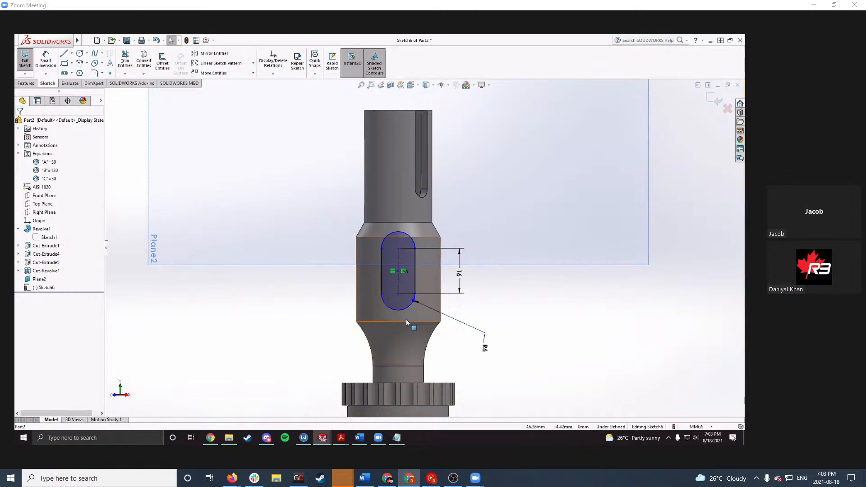
{"action": "right_click_drag", "start_coordinate": [530, 311], "coordinate": [529, 284]}
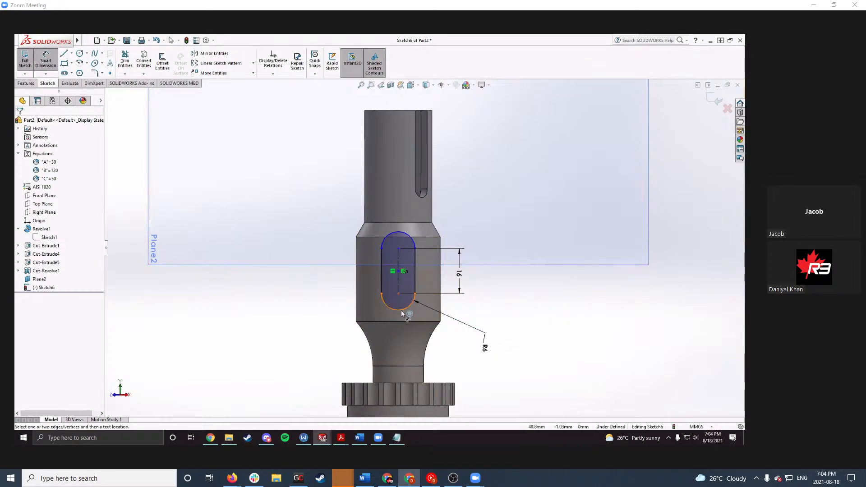
{"action": "left_click", "coordinate": [381, 280]}
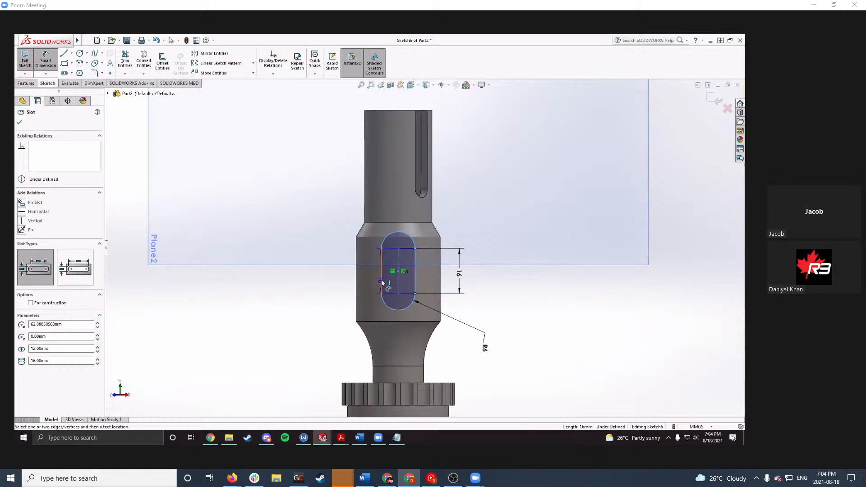
{"action": "left_click", "coordinate": [415, 289]}
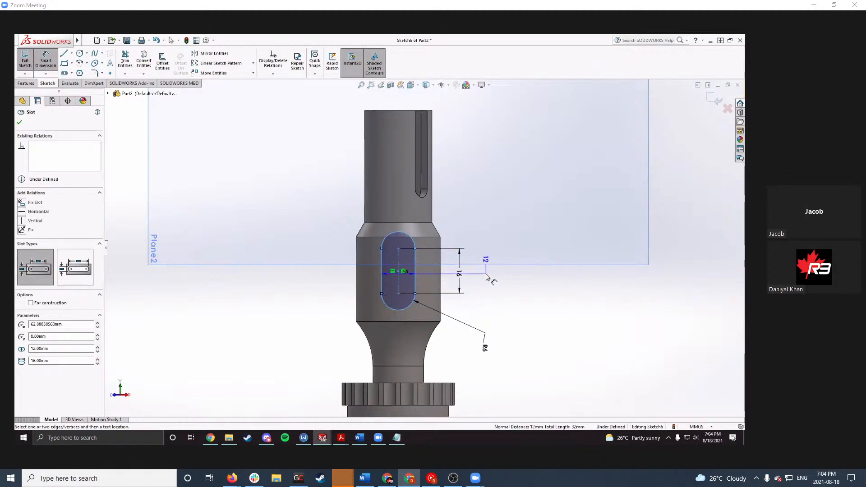
{"action": "left_click", "coordinate": [489, 282]}
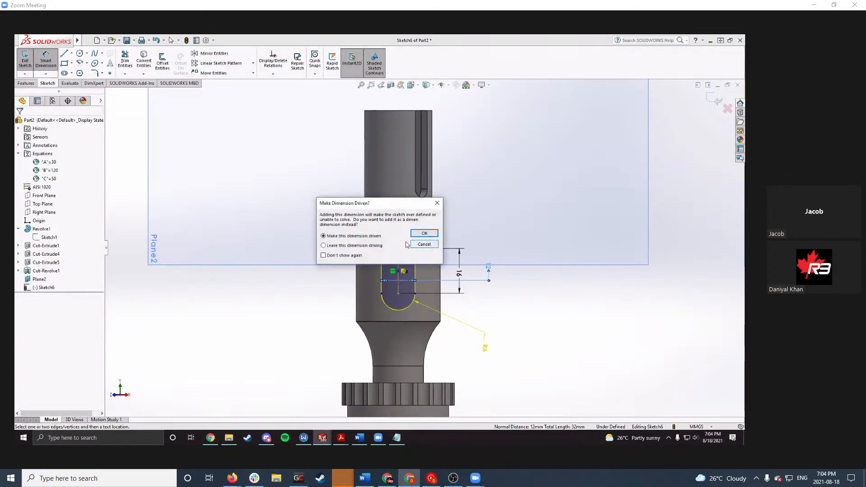
{"action": "left_click", "coordinate": [425, 245]}
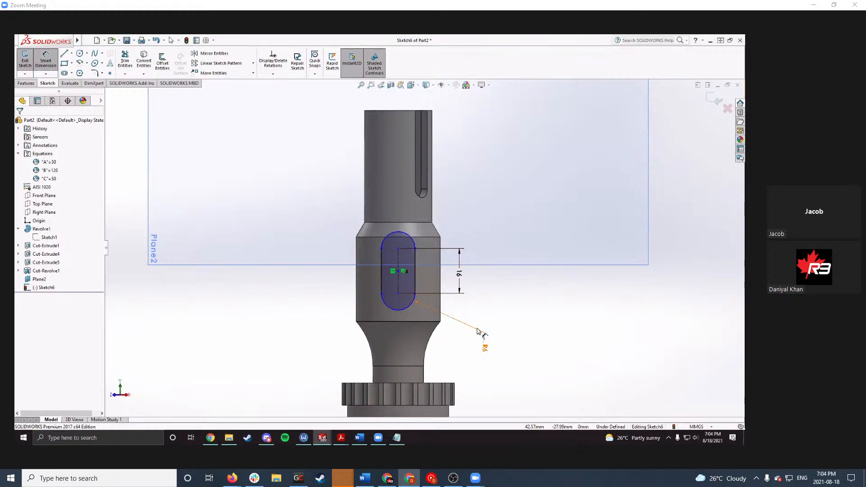
Step: Replace the slot's radius dimension with a 6 mm width dimension between its two straight sides
{"action": "left_click", "coordinate": [478, 331]}
{"action": "key", "text": "Escape"}
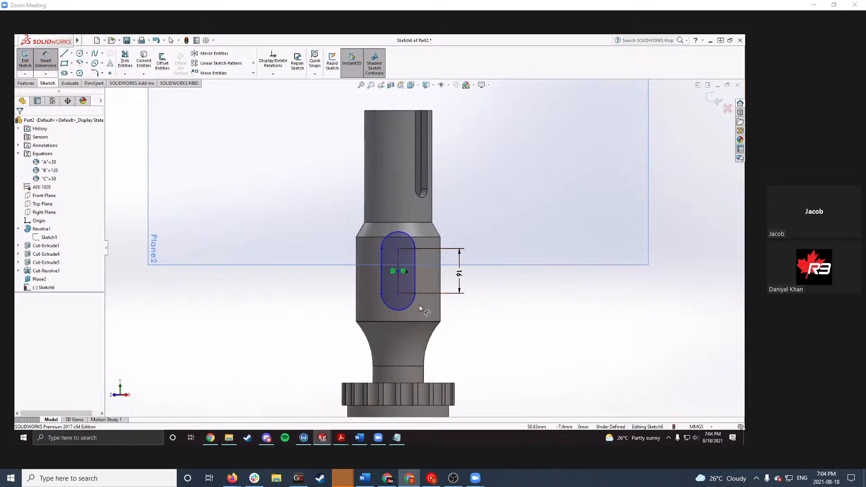
{"action": "right_click_drag", "start_coordinate": [486, 300], "coordinate": [487, 250]}
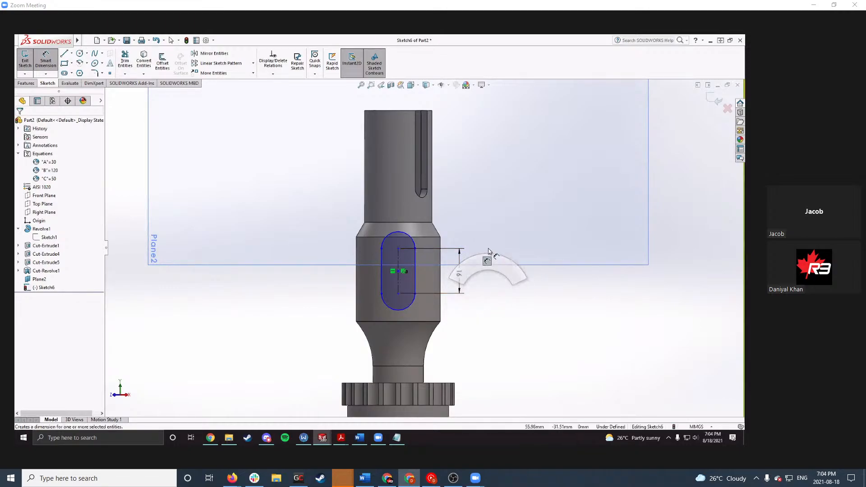
{"action": "left_click", "coordinate": [410, 305]}
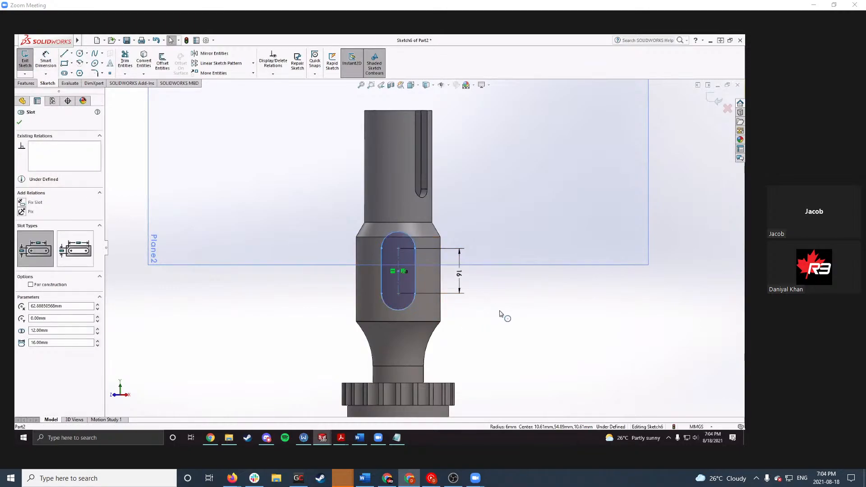
{"action": "left_click", "coordinate": [501, 306]}
{"action": "right_click_drag", "start_coordinate": [509, 282], "coordinate": [505, 253]}
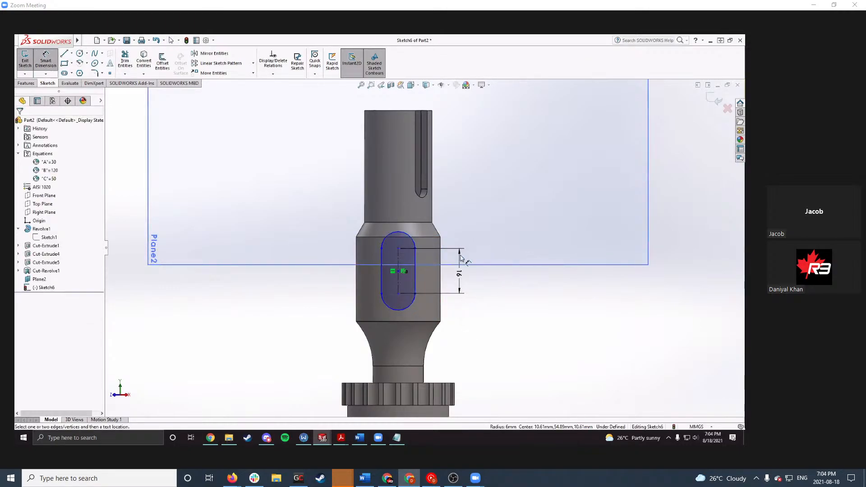
{"action": "left_click", "coordinate": [411, 310]}
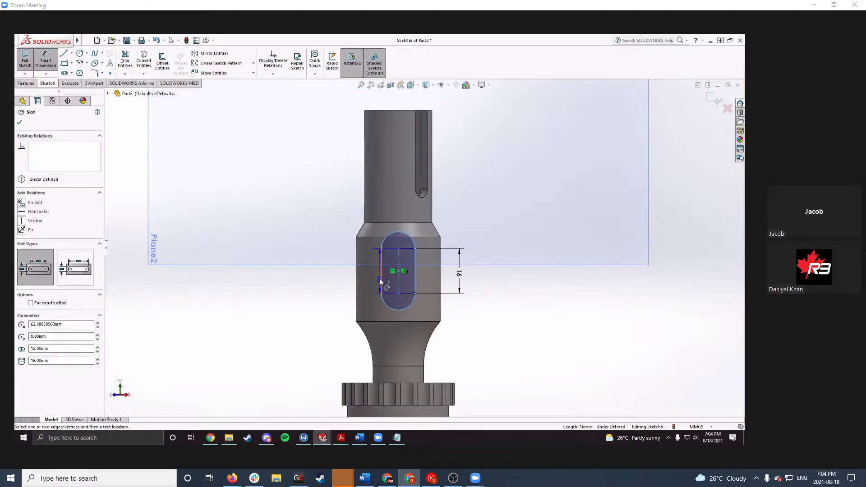
{"action": "left_click", "coordinate": [502, 289]}
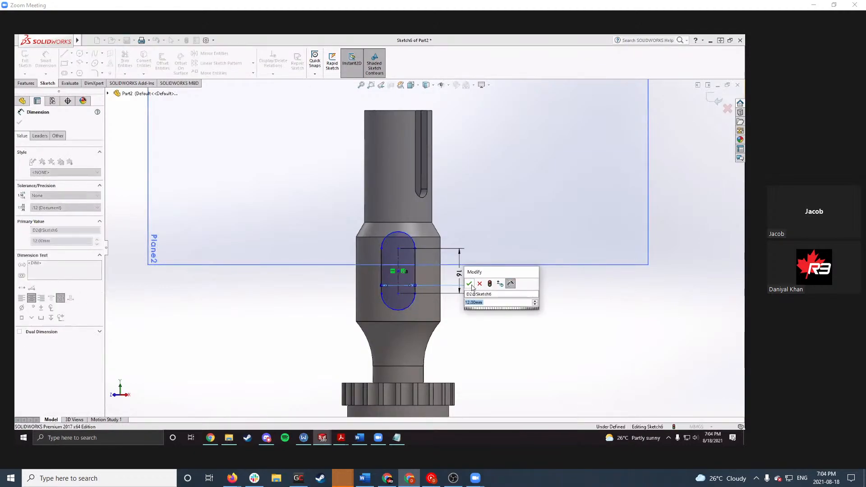
{"action": "left_click", "coordinate": [469, 292]}
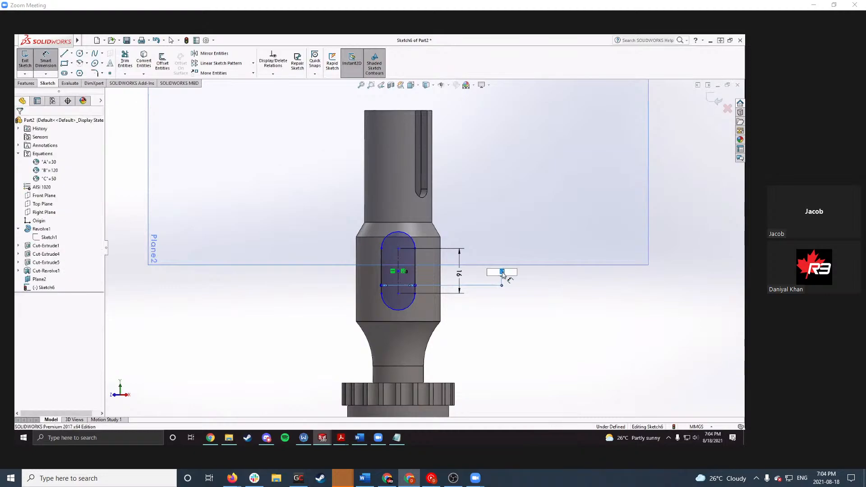
{"action": "type", "text": "6"}
{"action": "key", "text": "Return"}
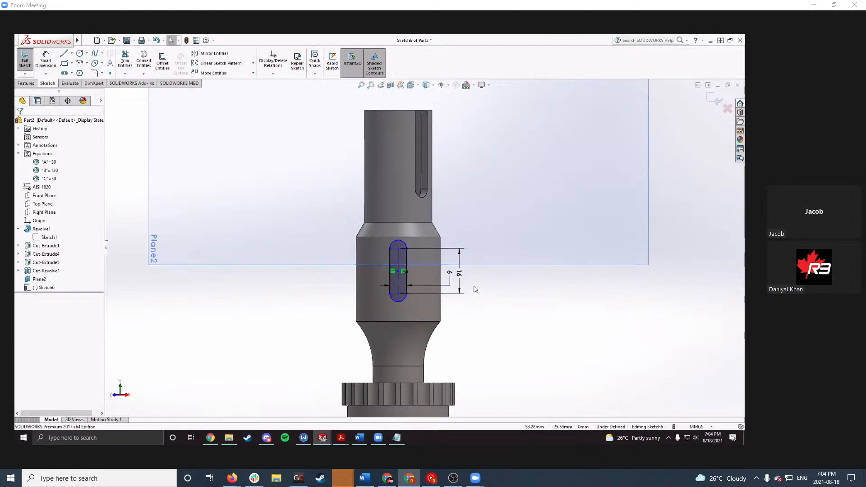
Step: Adjust the slot's height along the shaft's axis on the middle section, placing the Test Part JY.PDF drawing window to one side for comparison
{"action": "left_click_drag", "start_coordinate": [397, 271], "coordinate": [399, 282]}
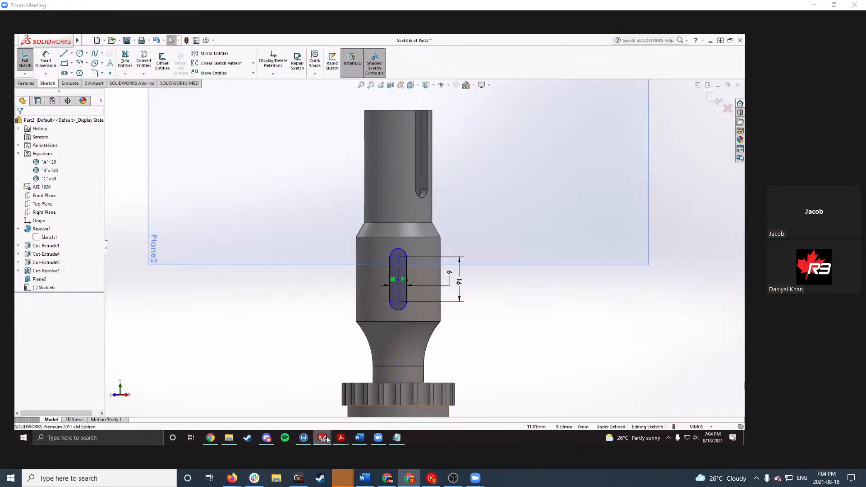
{"action": "mouse_move", "coordinate": [341, 440]}
{"action": "left_click", "coordinate": [325, 416]}
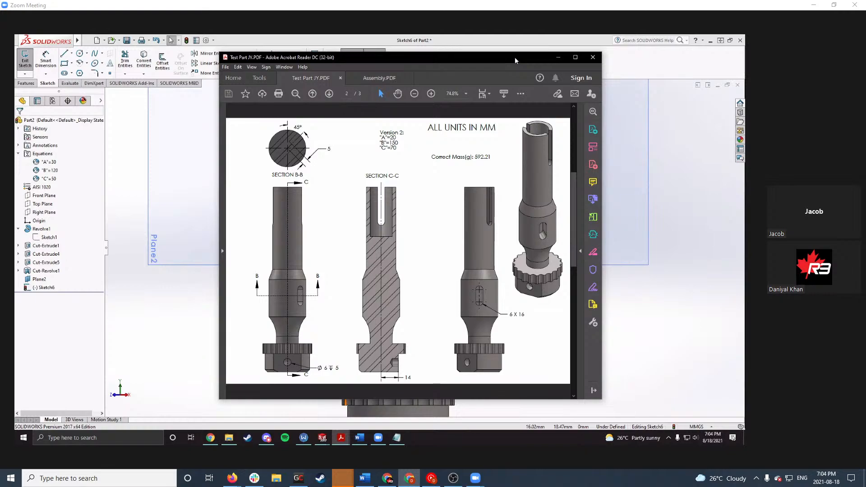
{"action": "left_click_drag", "start_coordinate": [515, 57], "coordinate": [14, 55]}
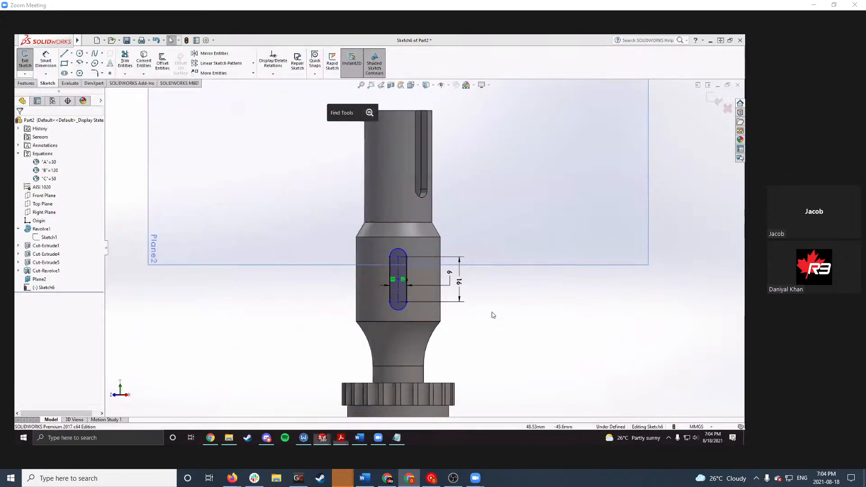
{"action": "left_click", "coordinate": [405, 250]}
{"action": "key", "text": "Escape"}
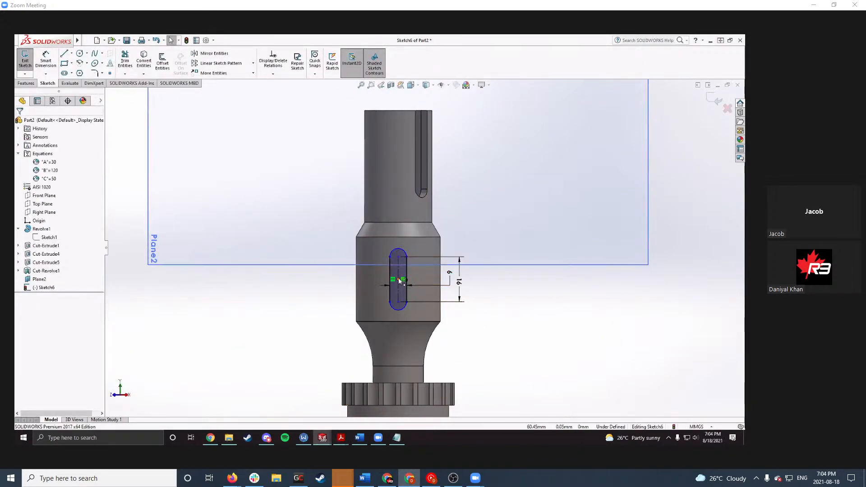
{"action": "left_click_drag", "start_coordinate": [399, 280], "coordinate": [399, 272]}
{"action": "left_click", "coordinate": [491, 340]}
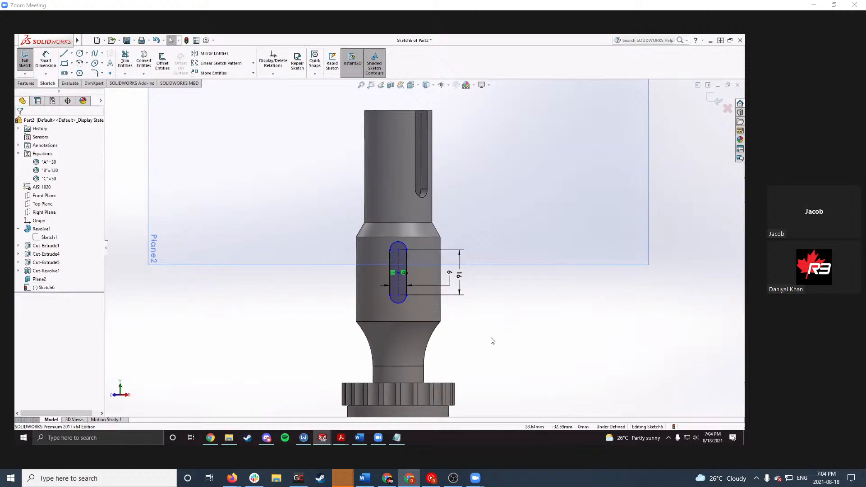
Step: Examine the Test Part JY.PDF views for the slot's position on the shaft's middle section, and return to the slot sketch
{"action": "left_click", "coordinate": [324, 437]}
{"action": "left_click", "coordinate": [305, 399]}
{"action": "left_click", "coordinate": [341, 437]}
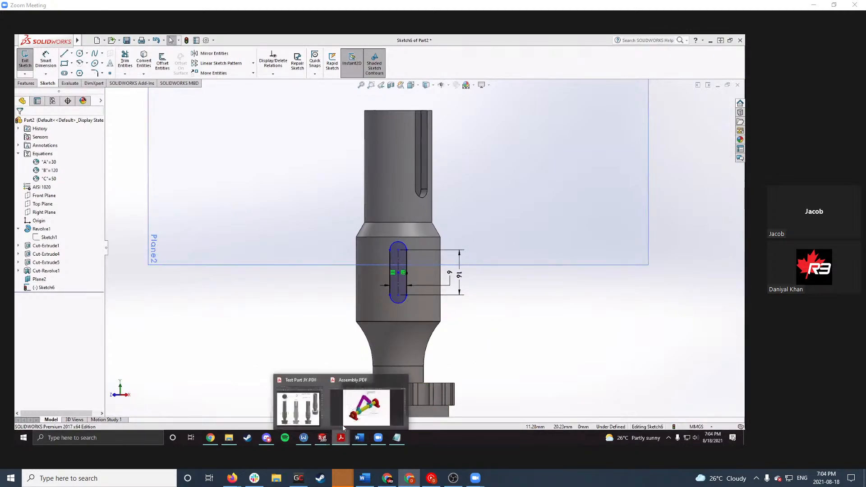
{"action": "left_click", "coordinate": [357, 408]}
{"action": "left_click", "coordinate": [315, 412]}
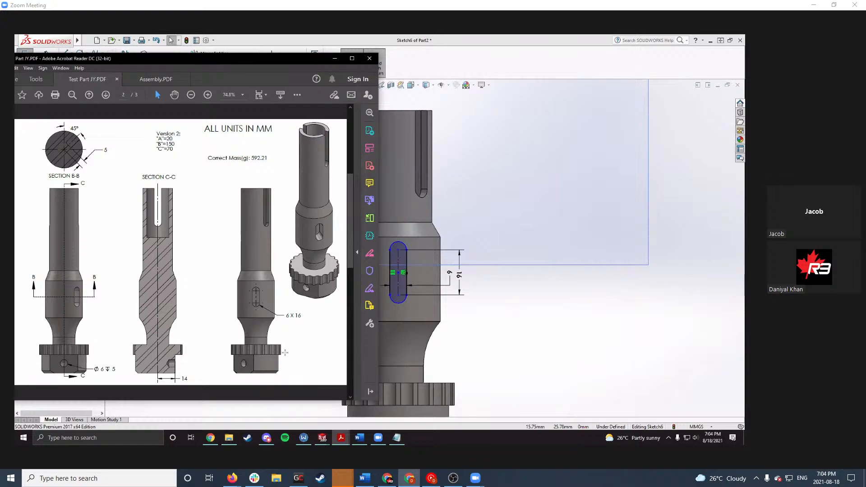
{"action": "scroll", "coordinate": [167, 362], "scroll_direction": "down", "scroll_amount": 1}
{"action": "scroll", "coordinate": [171, 354], "scroll_direction": "up", "scroll_amount": 1}
{"action": "left_click_drag", "start_coordinate": [345, 211], "coordinate": [348, 217]}
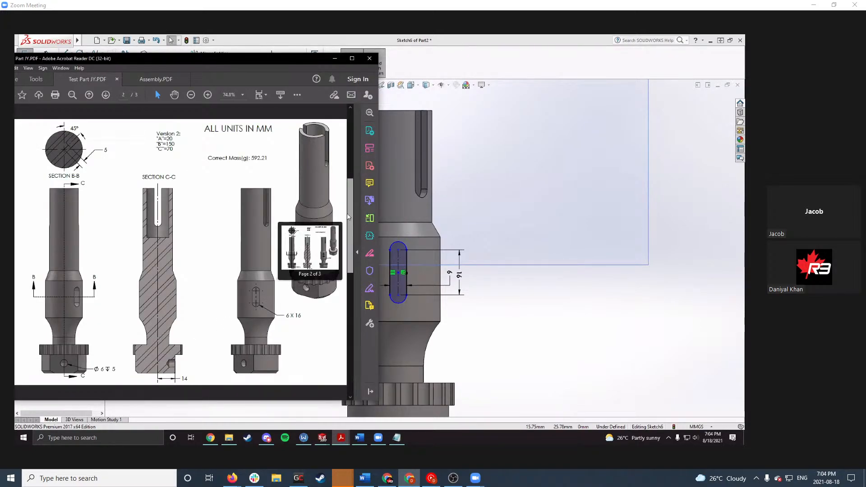
{"action": "left_click", "coordinate": [319, 309]}
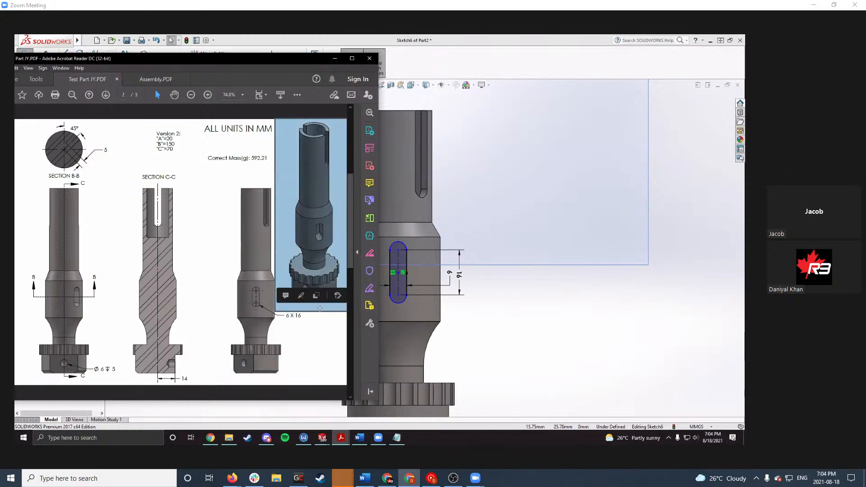
{"action": "left_click", "coordinate": [223, 302]}
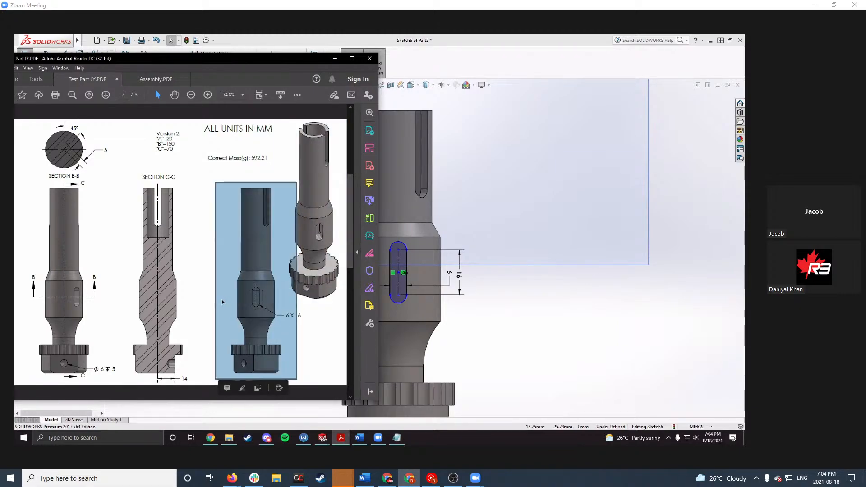
{"action": "left_click", "coordinate": [245, 310]}
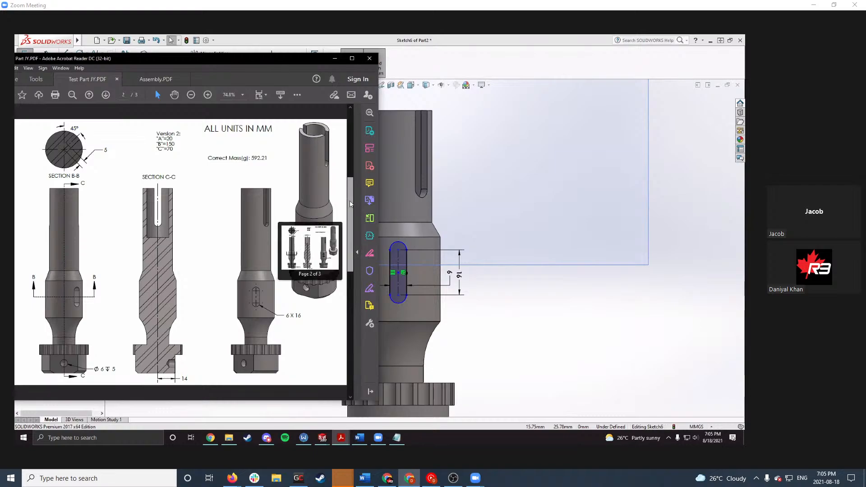
{"action": "left_click", "coordinate": [506, 325]}
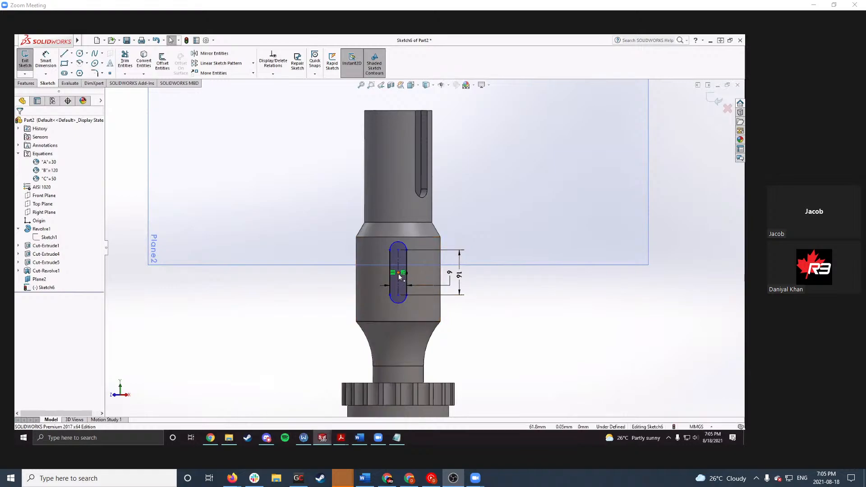
Step: Move the slot slightly down the shaft's axis to about mid-height of the middle section, and bring up the Test Part JY.PDF drawing to compare
{"action": "mouse_move", "coordinate": [403, 272]}
{"action": "left_mouse_down"}
{"action": "mouse_move", "coordinate": [404, 285]}
{"action": "mouse_move", "coordinate": [404, 277]}
{"action": "left_mouse_up"}
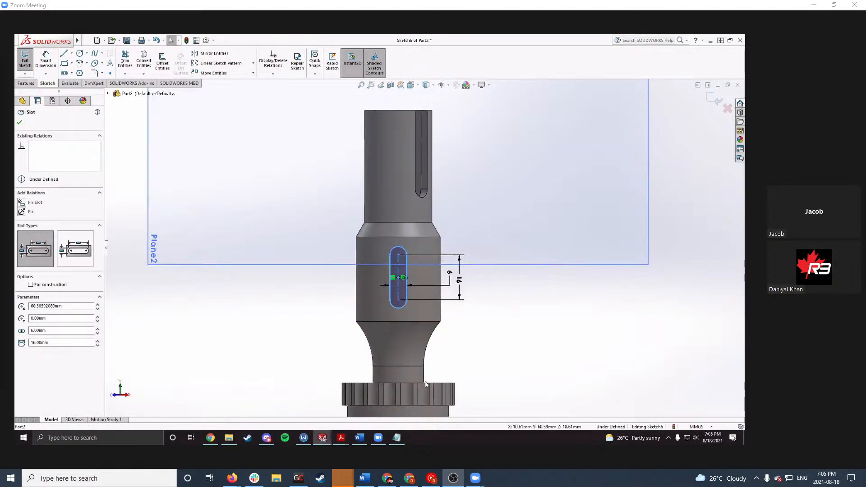
{"action": "mouse_move", "coordinate": [341, 437]}
{"action": "left_click", "coordinate": [307, 410]}
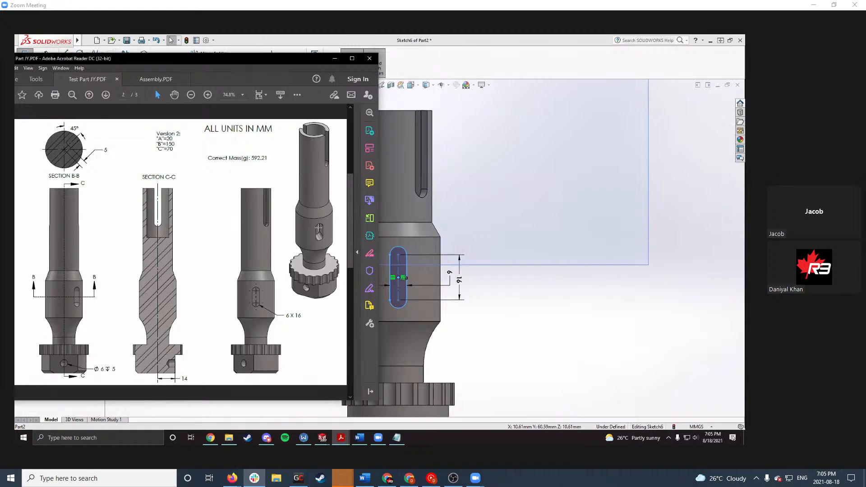
Step: Dimension the slot's centre 60 mm above the shaft's bottom edge to locate it along the axis
{"action": "left_click_drag", "start_coordinate": [287, 58], "coordinate": [359, 53]}
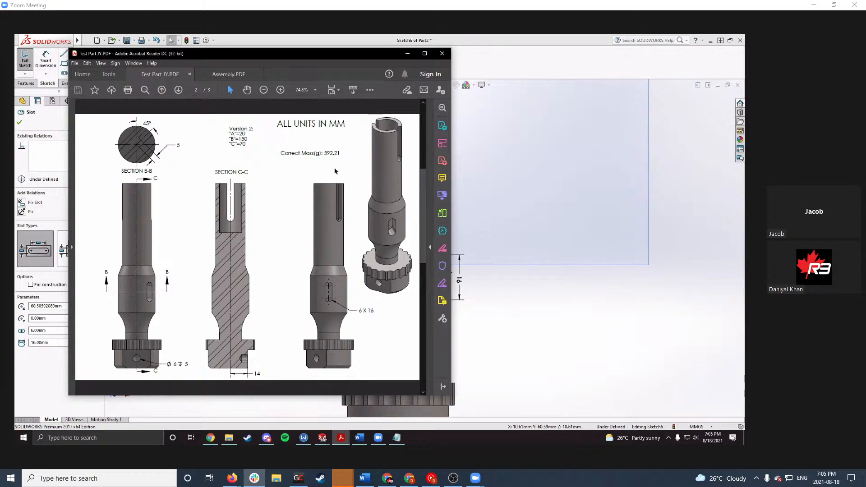
{"action": "left_click", "coordinate": [408, 53]}
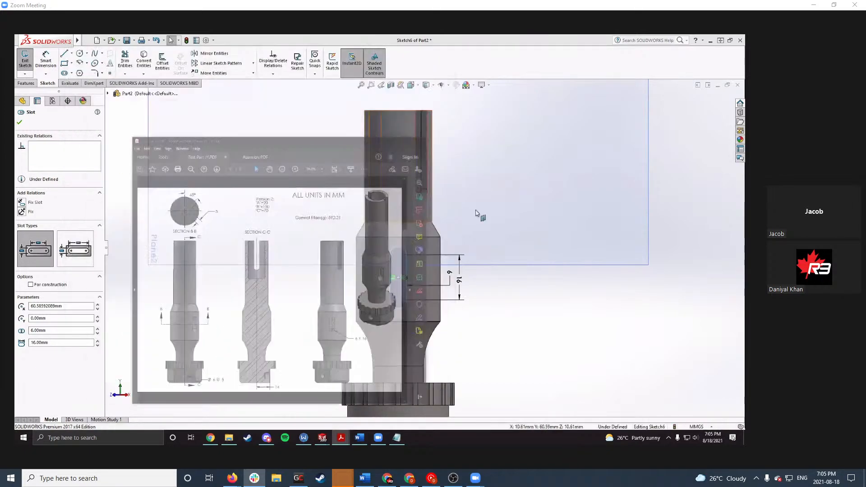
{"action": "right_click_drag", "start_coordinate": [512, 334], "coordinate": [512, 298]}
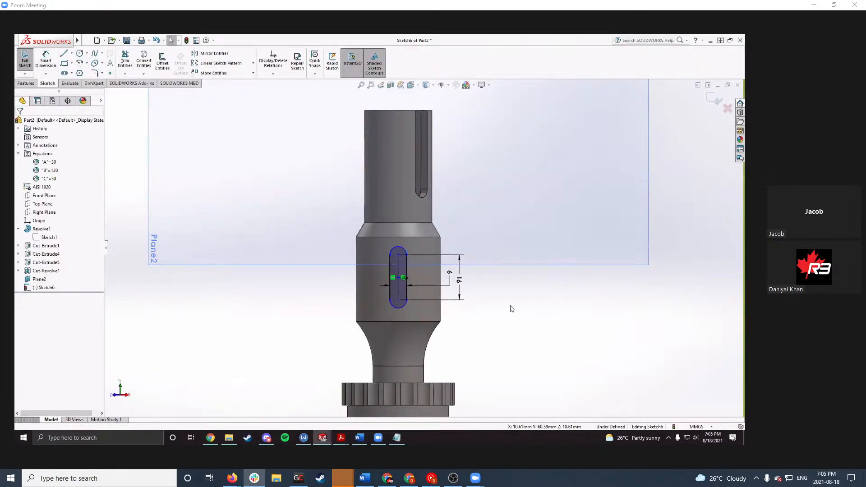
{"action": "left_click", "coordinate": [398, 279]}
{"action": "scroll", "coordinate": [512, 345], "scroll_direction": "up", "scroll_amount": 3}
{"action": "scroll", "coordinate": [416, 332], "scroll_direction": "down", "scroll_amount": 3}
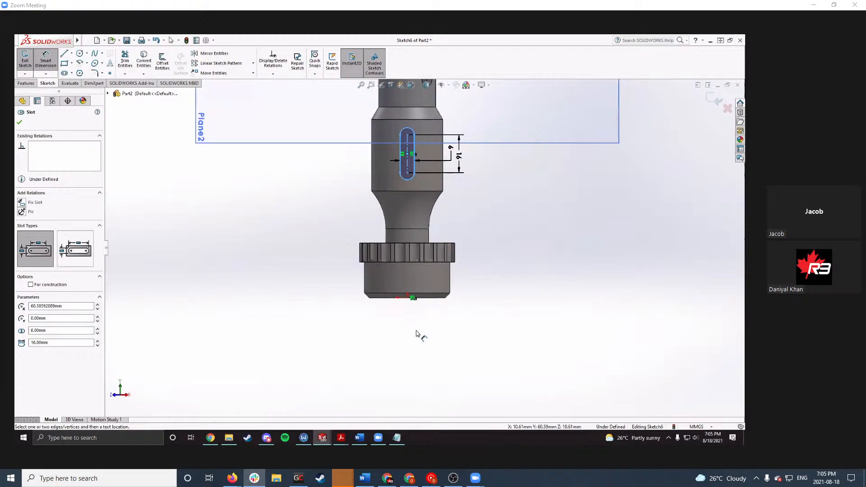
{"action": "left_click", "coordinate": [434, 298]}
{"action": "left_click", "coordinate": [500, 232]}
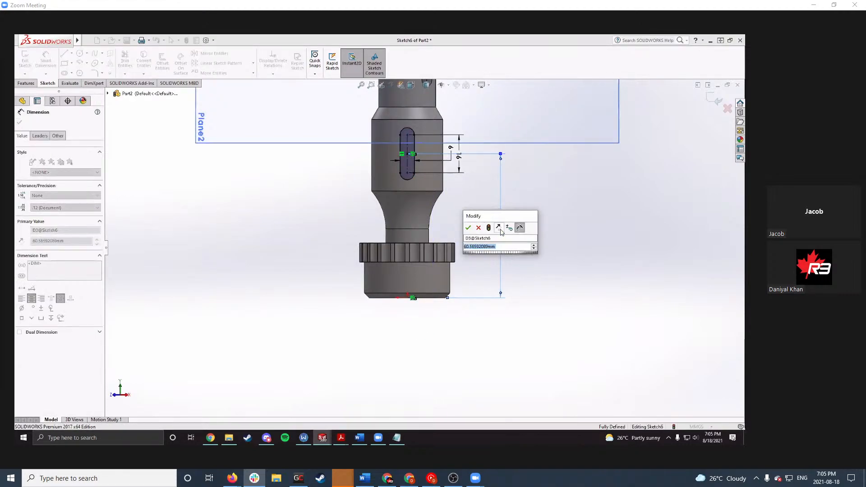
{"action": "key", "text": "Return"}
{"action": "left_click", "coordinate": [517, 222]}
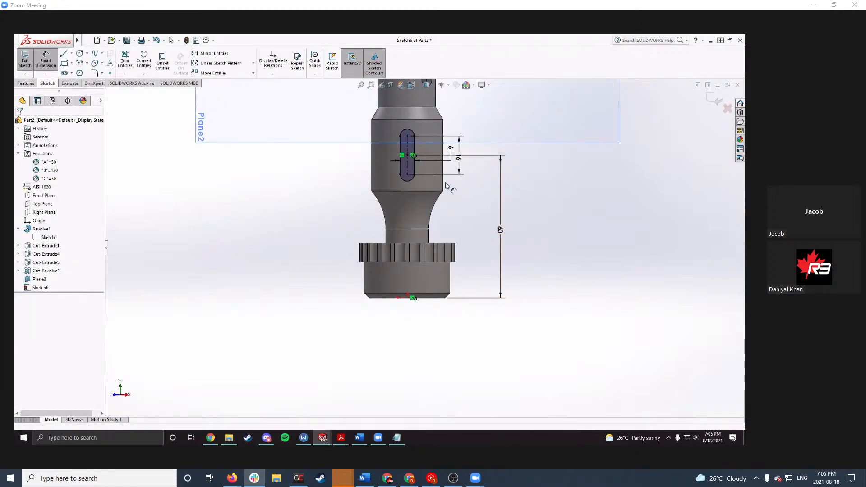
{"action": "scroll", "coordinate": [436, 158], "scroll_direction": "down", "scroll_amount": 3}
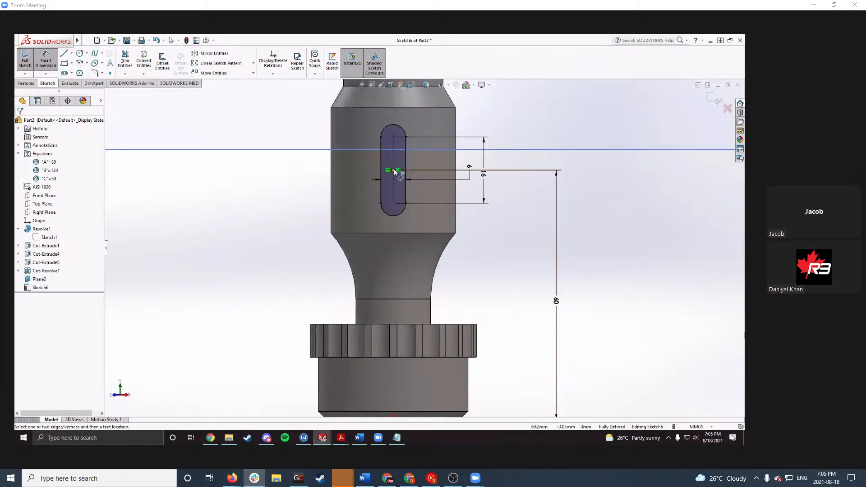
{"action": "scroll", "coordinate": [422, 247], "scroll_direction": "up", "scroll_amount": 3}
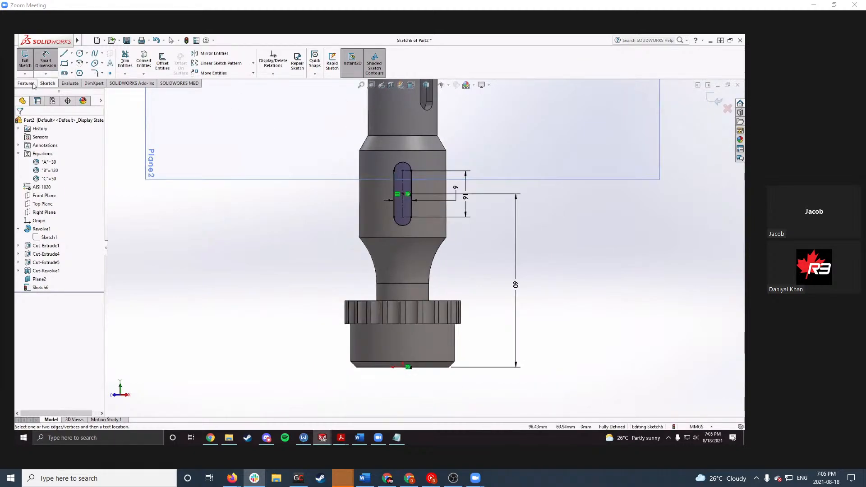
{"action": "left_click", "coordinate": [32, 84]}
{"action": "left_click", "coordinate": [128, 67]}
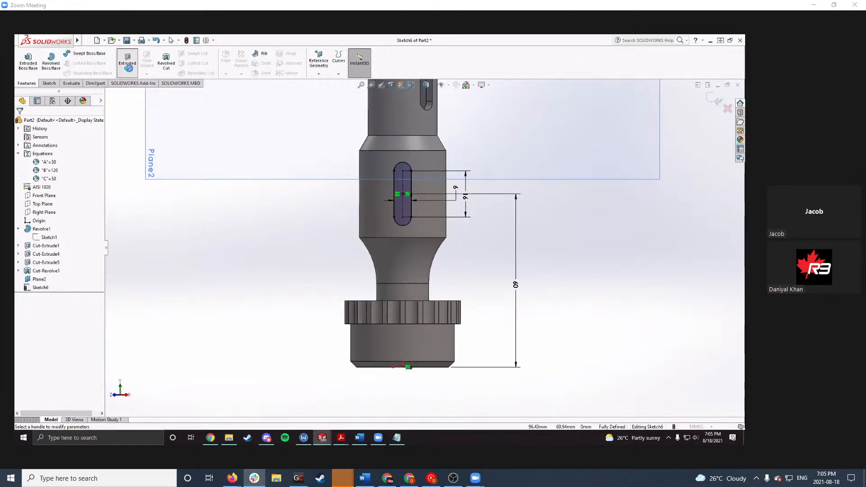
{"action": "scroll", "coordinate": [361, 158], "scroll_direction": "down", "scroll_amount": 2}
{"action": "middle_click_drag", "start_coordinate": [415, 146], "coordinate": [470, 235]}
{"action": "scroll", "coordinate": [470, 234], "scroll_direction": "up", "scroll_amount": 3}
{"action": "scroll", "coordinate": [424, 173], "scroll_direction": "down", "scroll_amount": 2}
{"action": "middle_click_drag", "start_coordinate": [423, 175], "coordinate": [395, 201]}
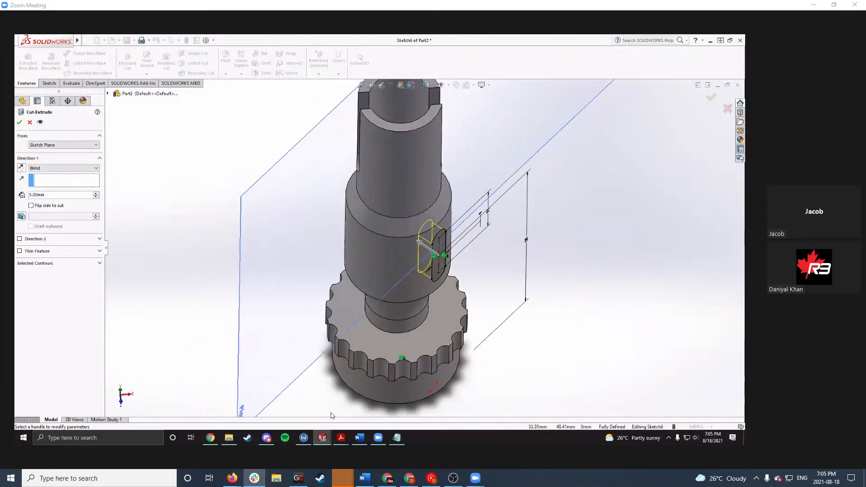
Step: Examine Section B-B in Test Part JY.PDF at a larger scale for the slot's depth, and return to the part
{"action": "left_click", "coordinate": [342, 438]}
{"action": "left_click", "coordinate": [317, 409]}
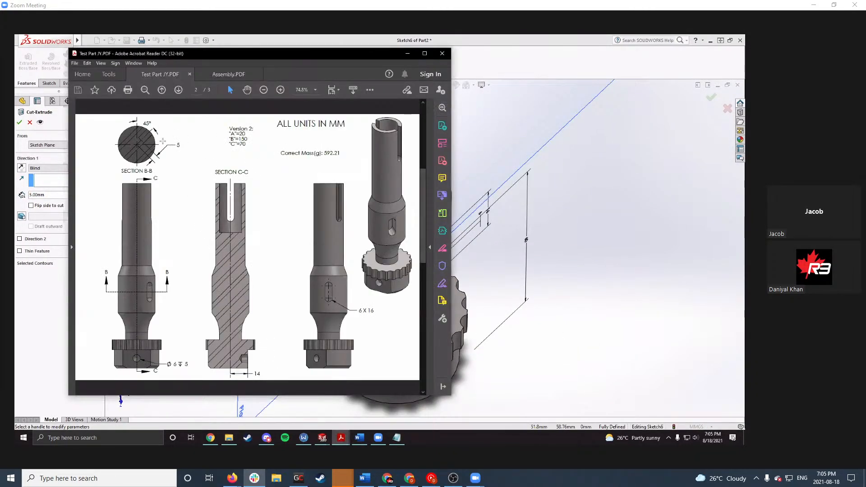
{"action": "scroll", "coordinate": [133, 141], "scroll_direction": "up", "scroll_amount": 1, "text": "ctrl"}
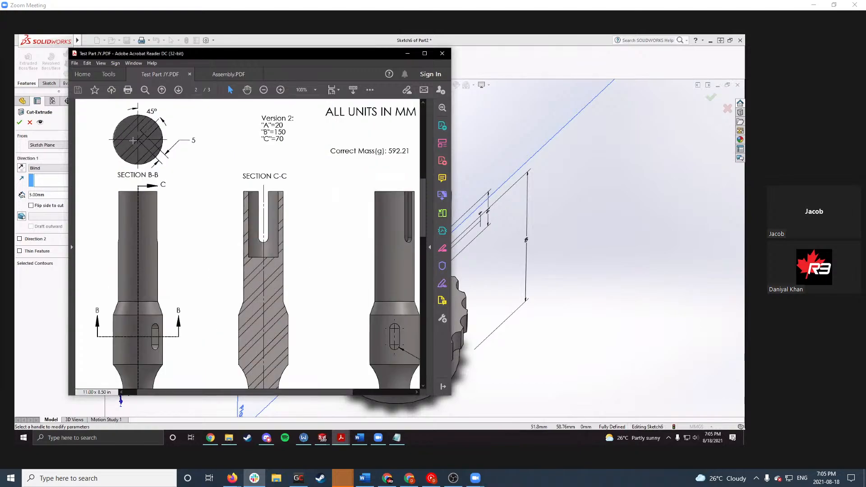
{"action": "scroll", "coordinate": [135, 142], "scroll_direction": "up", "scroll_amount": 5}
{"action": "scroll", "coordinate": [206, 158], "scroll_direction": "down", "scroll_amount": 5}
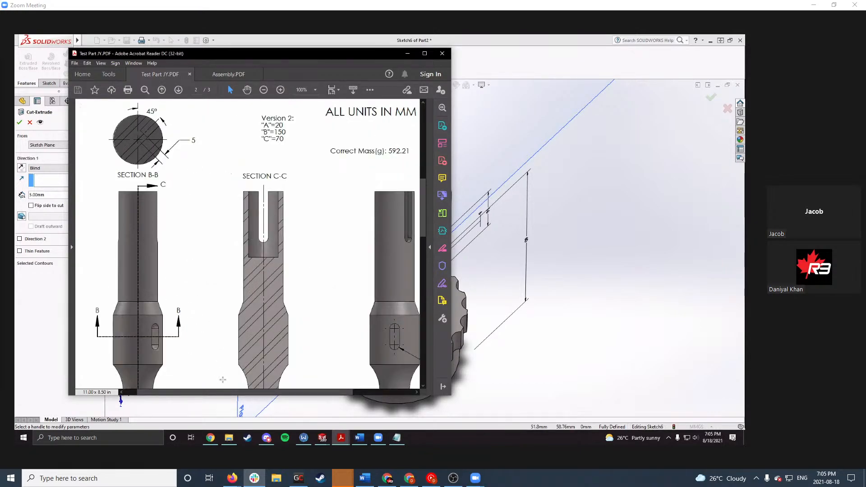
{"action": "scroll", "coordinate": [150, 133], "scroll_direction": "up", "scroll_amount": 1, "text": "ctrl"}
{"action": "scroll", "coordinate": [149, 134], "scroll_direction": "up", "scroll_amount": 1}
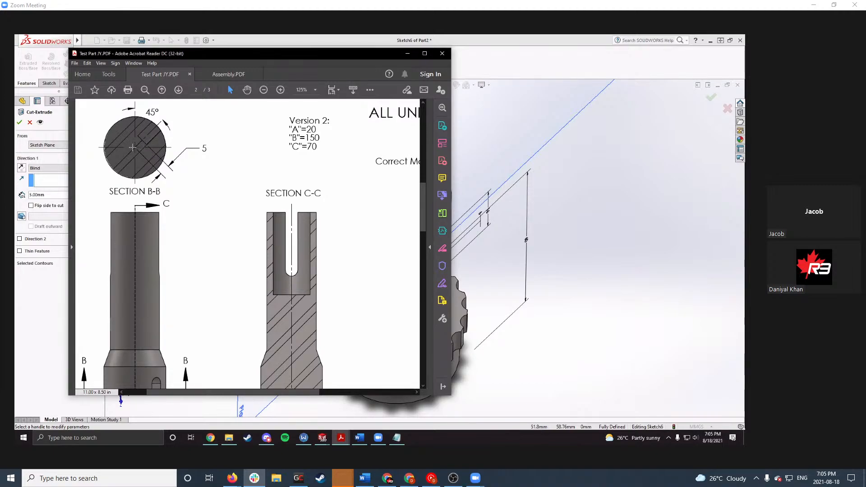
{"action": "left_click", "coordinate": [407, 53]}
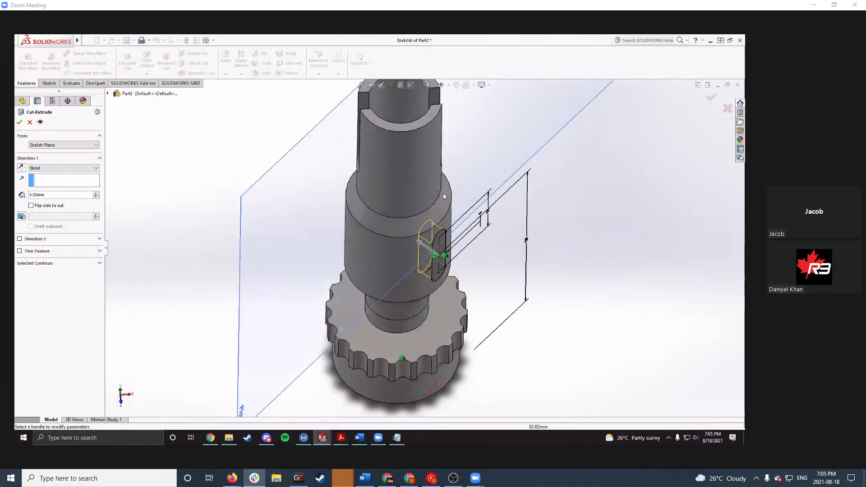
{"action": "scroll", "coordinate": [443, 193], "scroll_direction": "up", "scroll_amount": 2}
{"action": "middle_click_drag", "start_coordinate": [431, 174], "coordinate": [429, 227]}
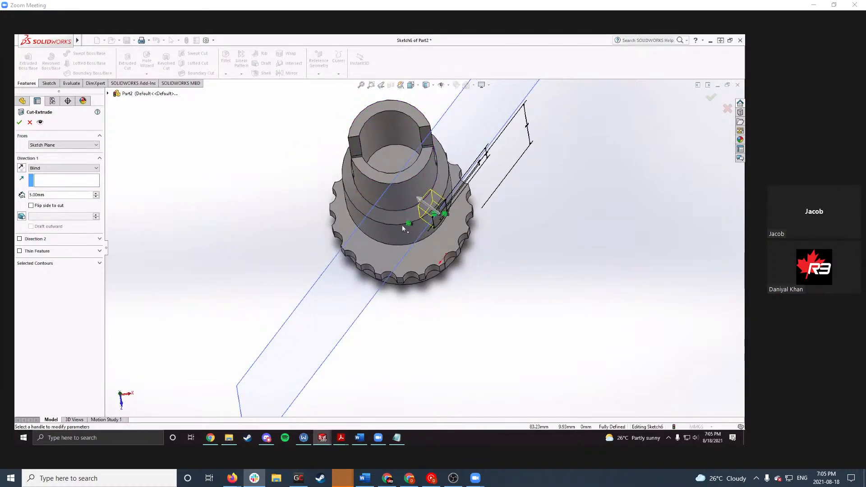
{"action": "left_click", "coordinate": [37, 195]}
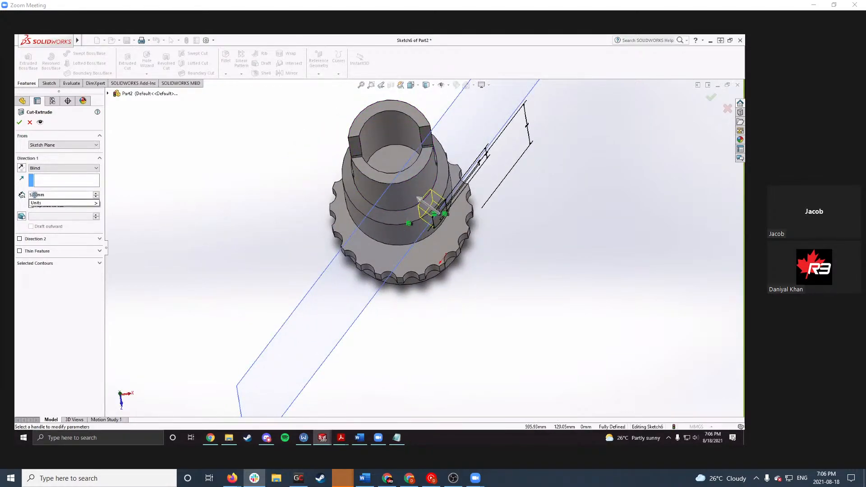
{"action": "left_click", "coordinate": [45, 170]}
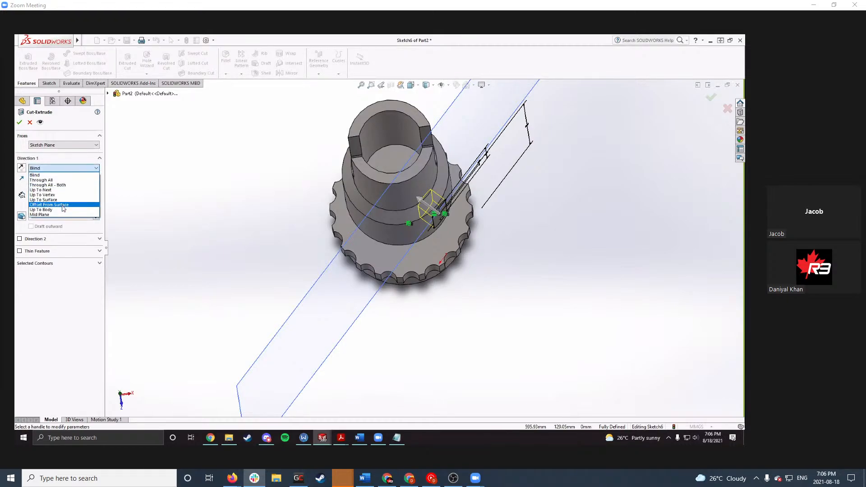
{"action": "left_click", "coordinate": [61, 176]}
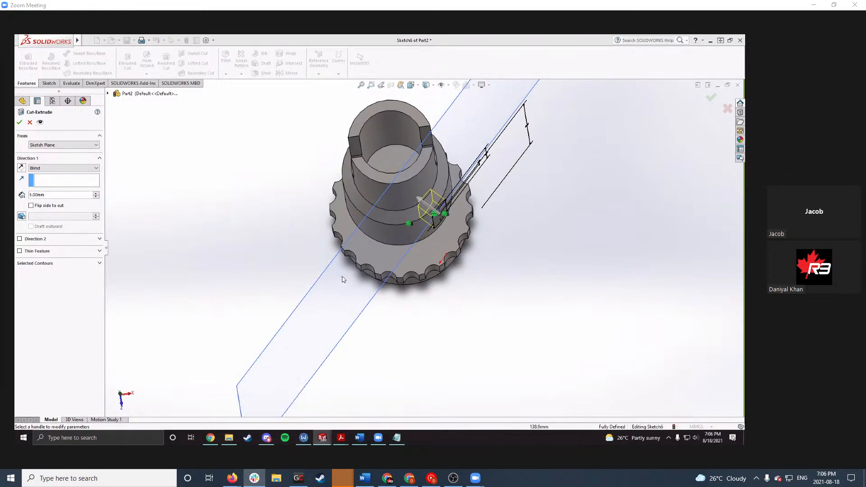
Step: Recheck where Section B-B measures the slot's depth in Test Part JY.PDF, and cancel the open slot cut
{"action": "mouse_move", "coordinate": [341, 438]}
{"action": "left_click", "coordinate": [300, 405]}
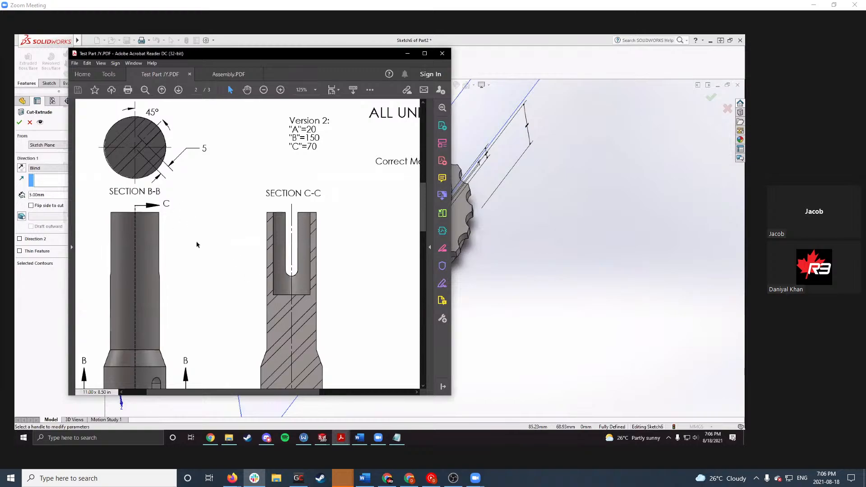
{"action": "scroll", "coordinate": [197, 244], "scroll_direction": "up", "scroll_amount": 1}
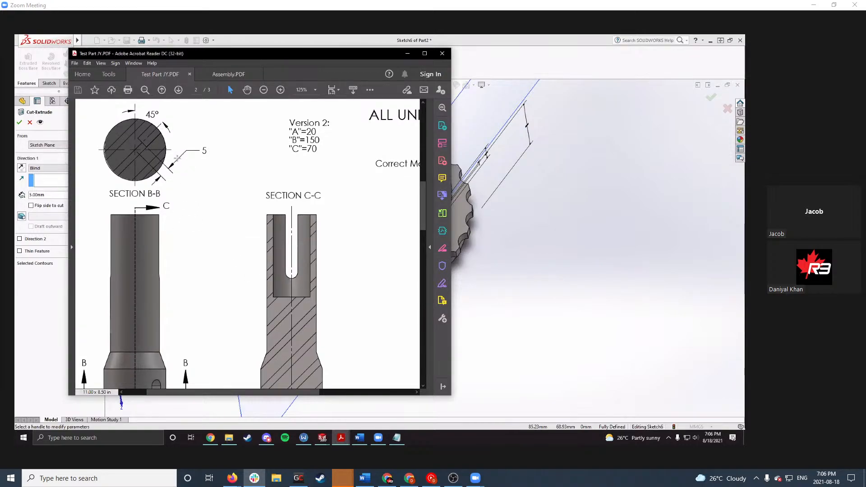
{"action": "scroll", "coordinate": [177, 159], "scroll_direction": "down", "scroll_amount": 2, "text": "ctrl"}
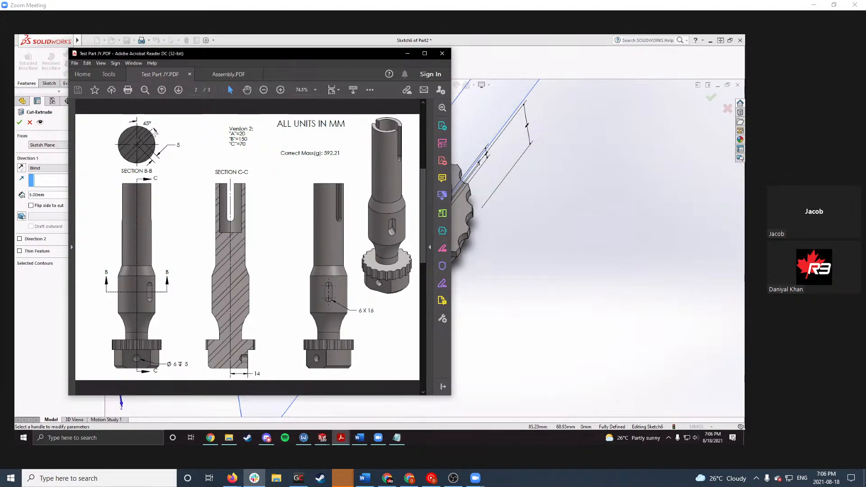
{"action": "left_click", "coordinate": [407, 53]}
{"action": "scroll", "coordinate": [528, 194], "scroll_direction": "down", "scroll_amount": 3}
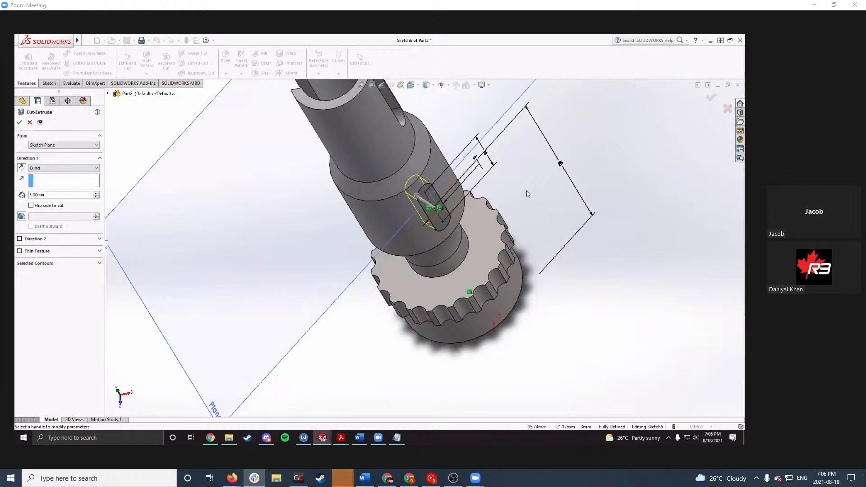
{"action": "left_click", "coordinate": [727, 109]}
Step: Measure the diameter of the cylindrical face on the shaft's middle section
{"action": "middle_click_drag", "start_coordinate": [463, 165], "coordinate": [426, 227]}
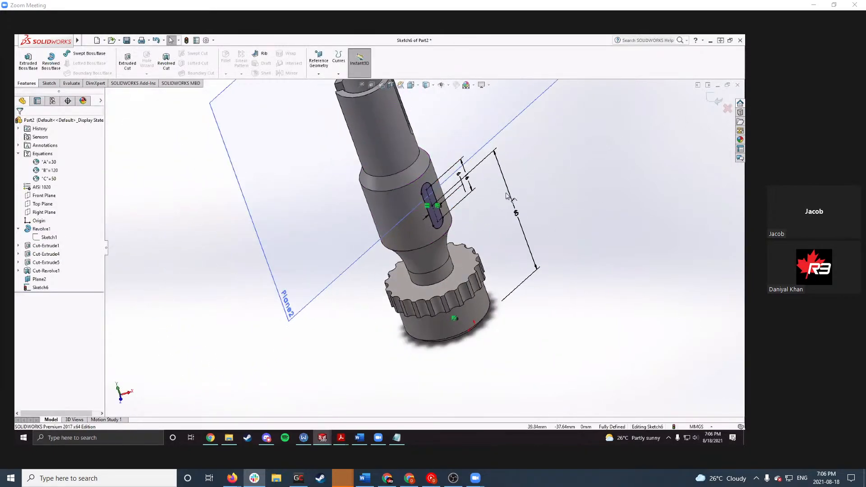
{"action": "left_click", "coordinate": [425, 226]}
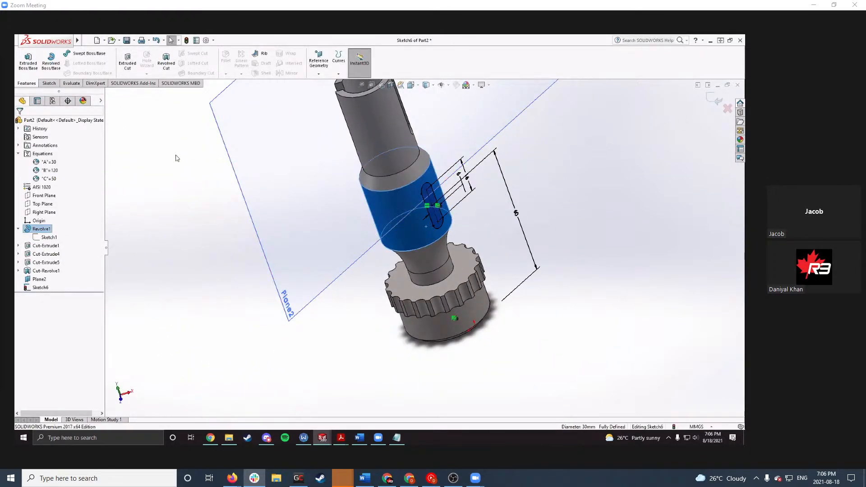
{"action": "left_click", "coordinate": [71, 83]}
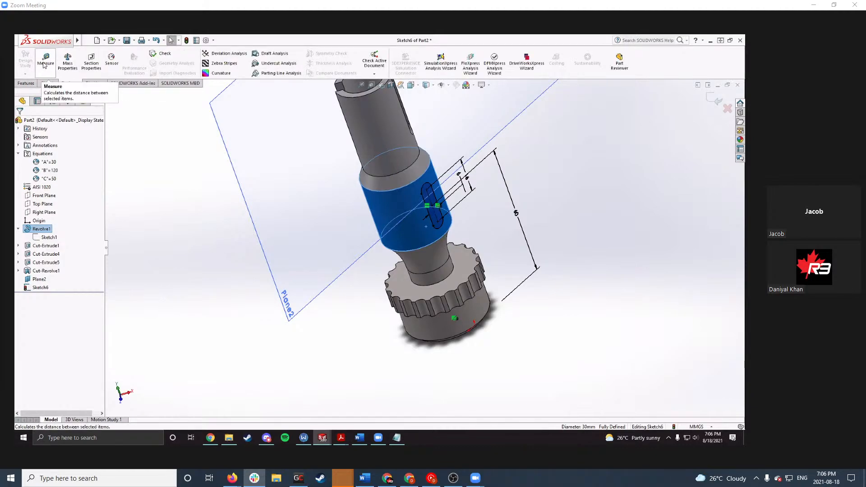
{"action": "left_click", "coordinate": [45, 63]}
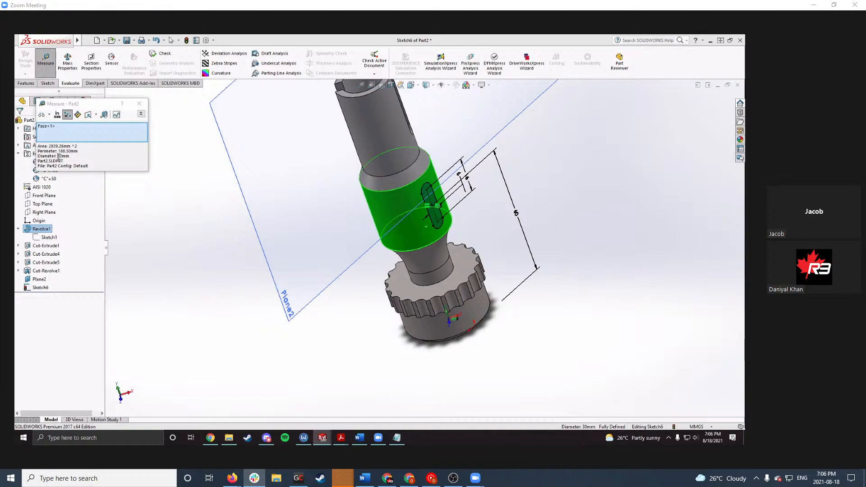
{"action": "left_click_drag", "start_coordinate": [58, 156], "coordinate": [79, 159]}
{"action": "left_click", "coordinate": [139, 103]}
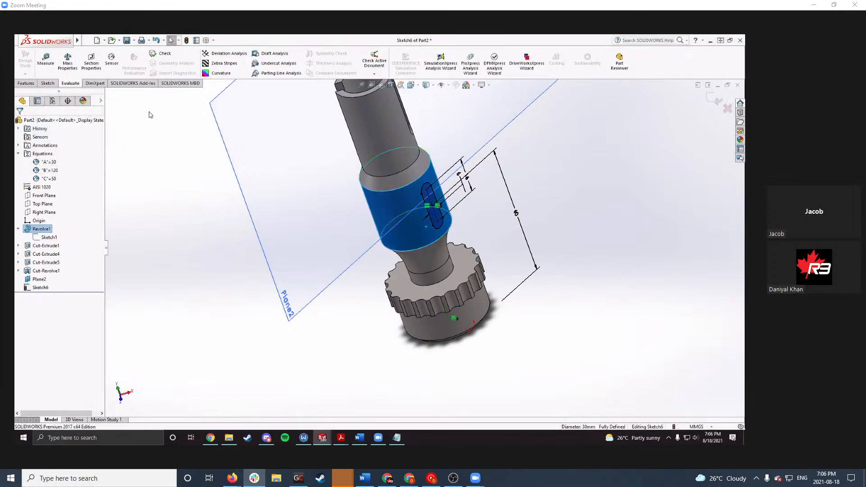
{"action": "left_click", "coordinate": [484, 212]}
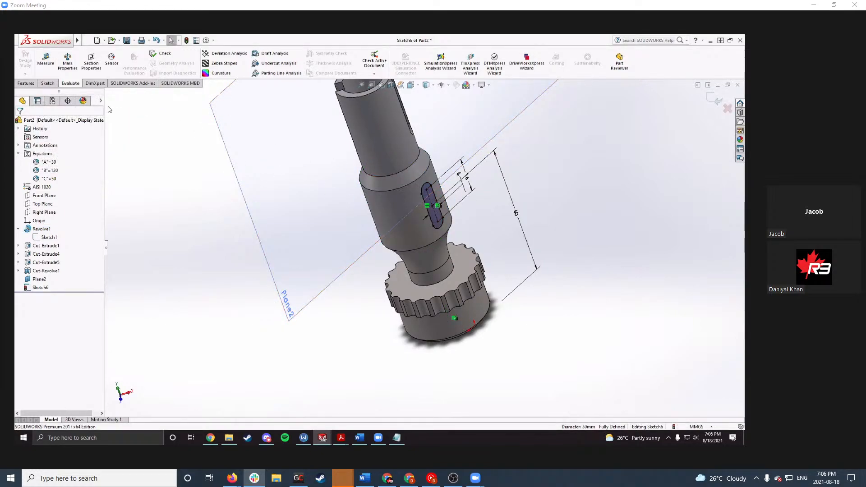
Step: Cut the slot from the sketch plane with a blind depth of 15-5, giving 10 mm
{"action": "left_click", "coordinate": [26, 83]}
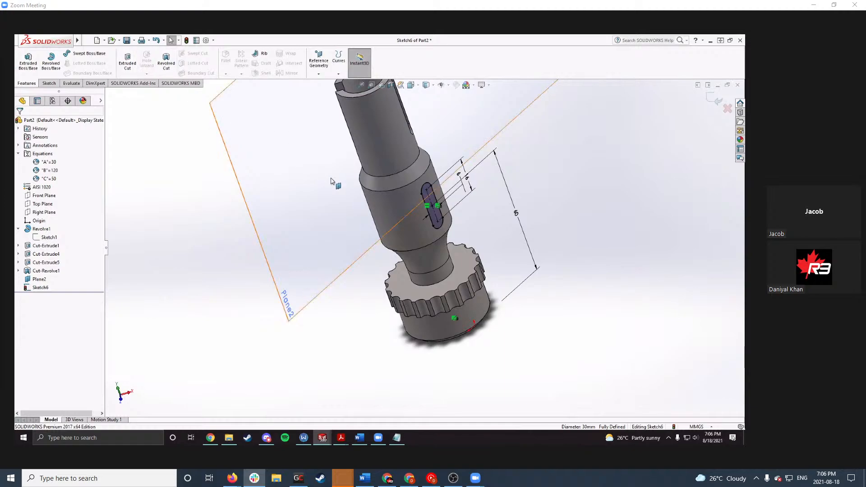
{"action": "left_click", "coordinate": [134, 72]}
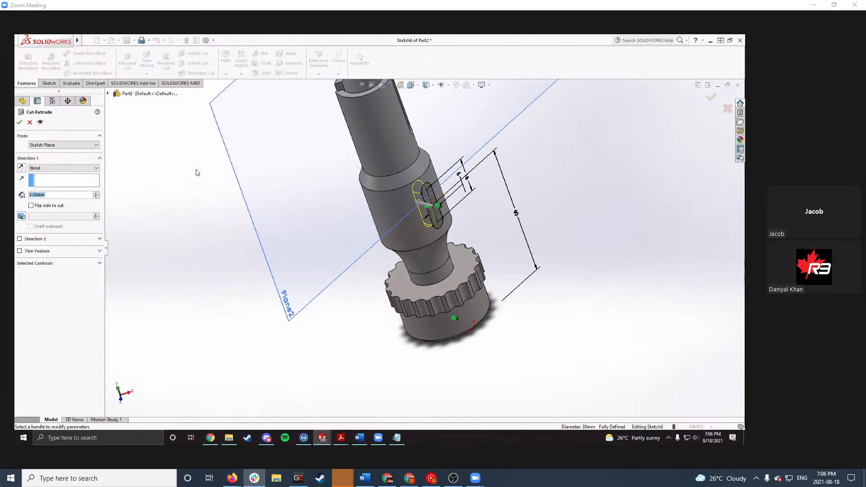
{"action": "type", "text": "15-5"}
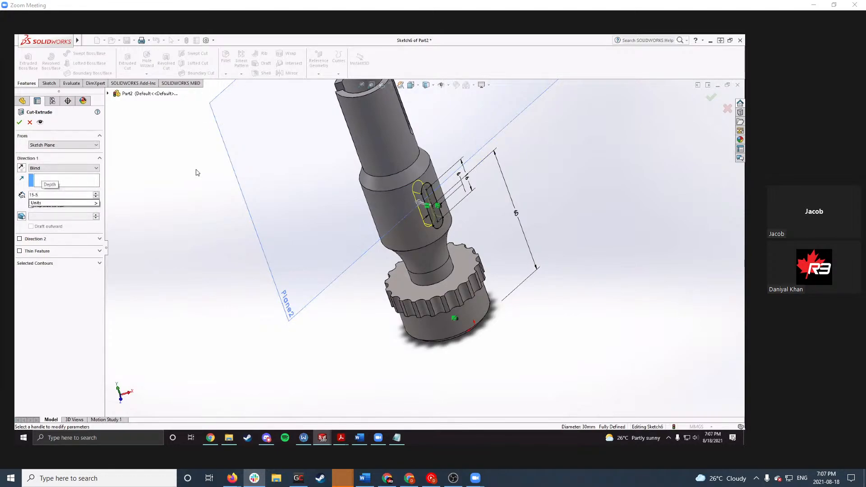
{"action": "key", "text": "Return"}
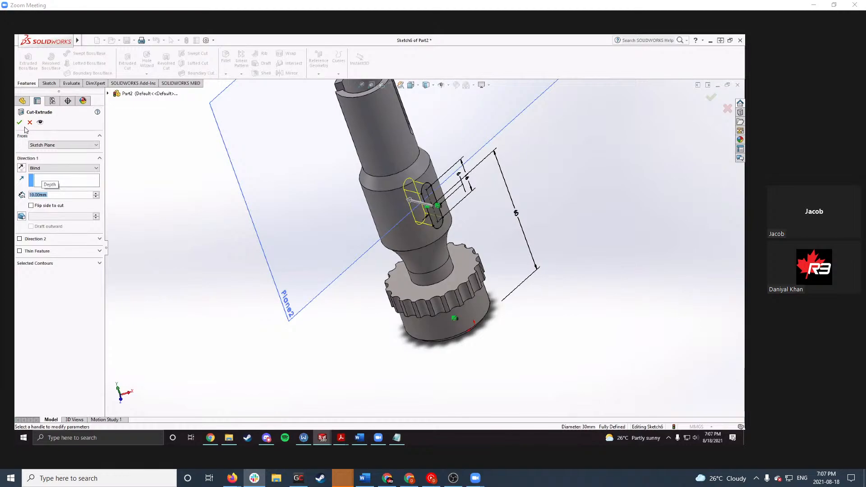
{"action": "left_click", "coordinate": [20, 123]}
Step: Examine the cut slot and its floor edges on the shaft's middle section from a different angle
{"action": "scroll", "coordinate": [455, 207], "scroll_direction": "down", "scroll_amount": 2}
{"action": "middle_click_drag", "start_coordinate": [451, 209], "coordinate": [379, 204]}
{"action": "left_click", "coordinate": [432, 218]}
{"action": "left_click", "coordinate": [496, 300]}
{"action": "left_click", "coordinate": [378, 200]}
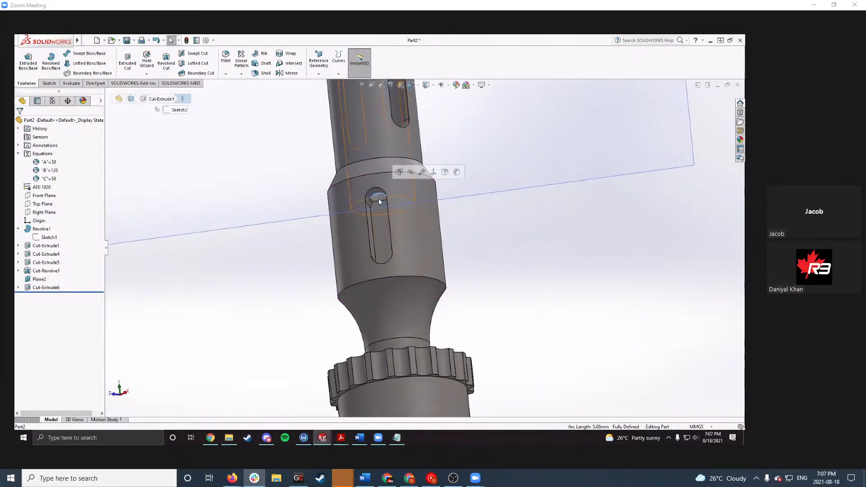
{"action": "left_click", "coordinate": [460, 261]}
{"action": "scroll", "coordinate": [462, 260], "scroll_direction": "up", "scroll_amount": 2}
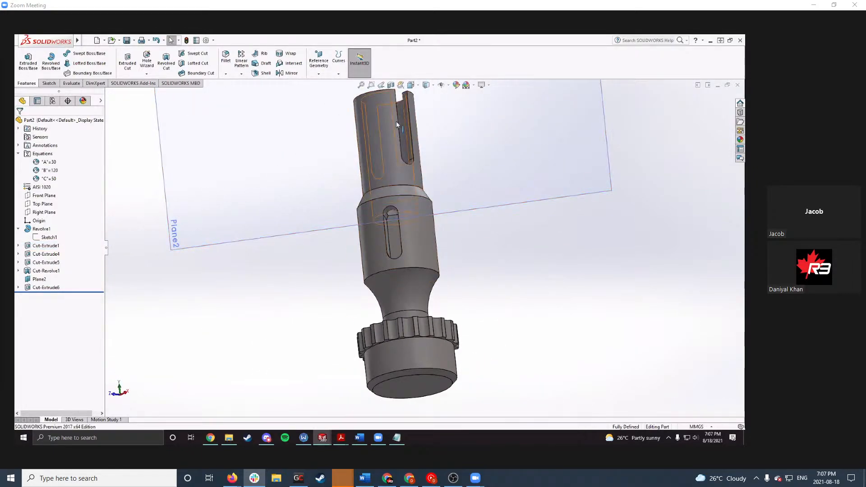
Step: Compare the modelled shaft from several angles with the version 3 views and Section D-D in Test Part JY.PDF
{"action": "scroll", "coordinate": [400, 121], "scroll_direction": "up", "scroll_amount": 1}
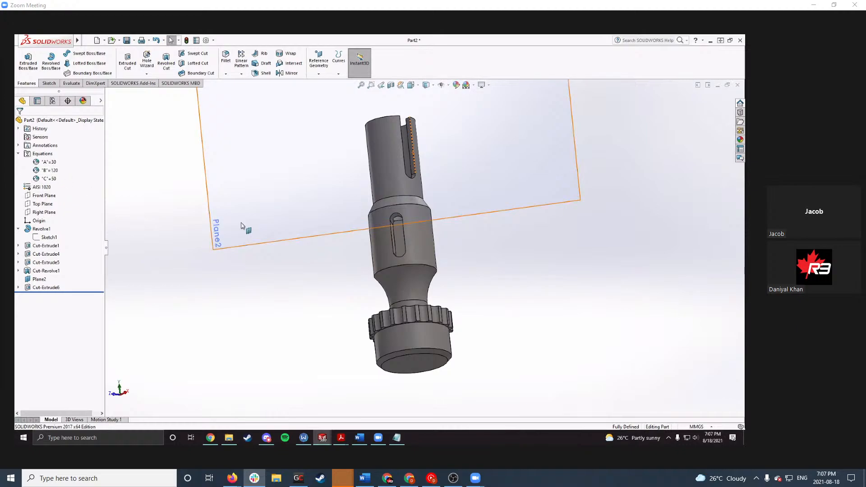
{"action": "scroll", "coordinate": [451, 257], "scroll_direction": "down", "scroll_amount": 3}
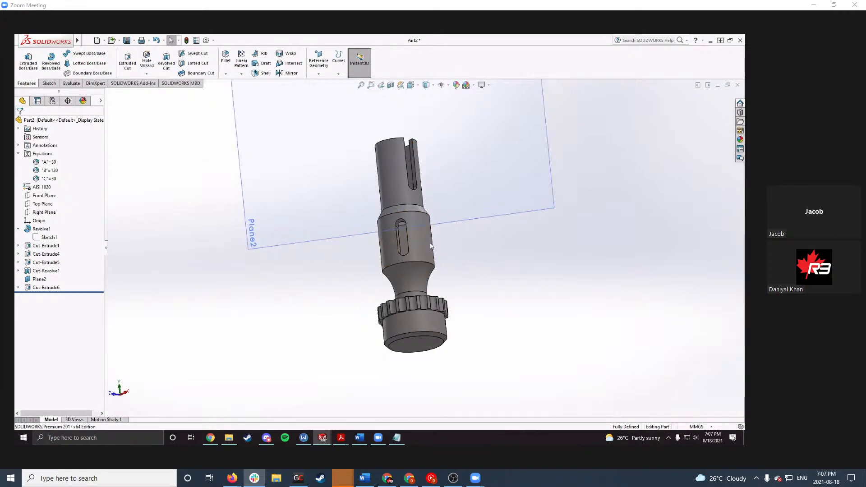
{"action": "left_click", "coordinate": [474, 221]}
{"action": "scroll", "coordinate": [476, 234], "scroll_direction": "up", "scroll_amount": 3}
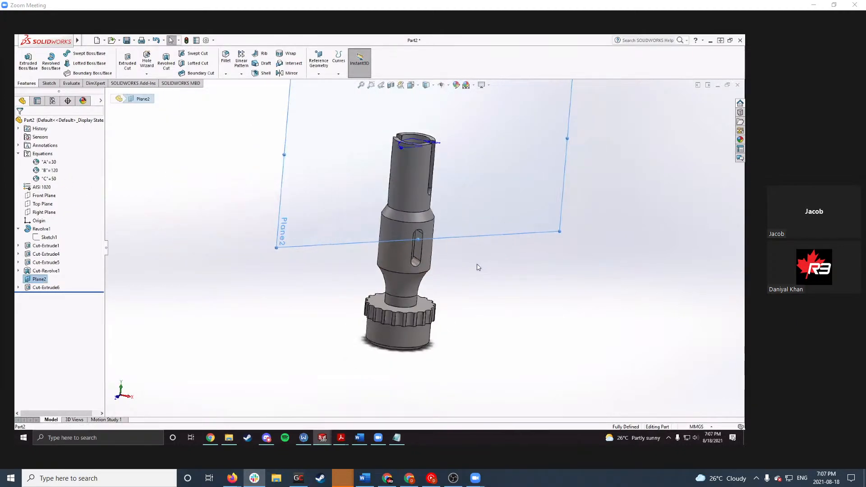
{"action": "middle_click_drag", "start_coordinate": [437, 244], "coordinate": [481, 278]}
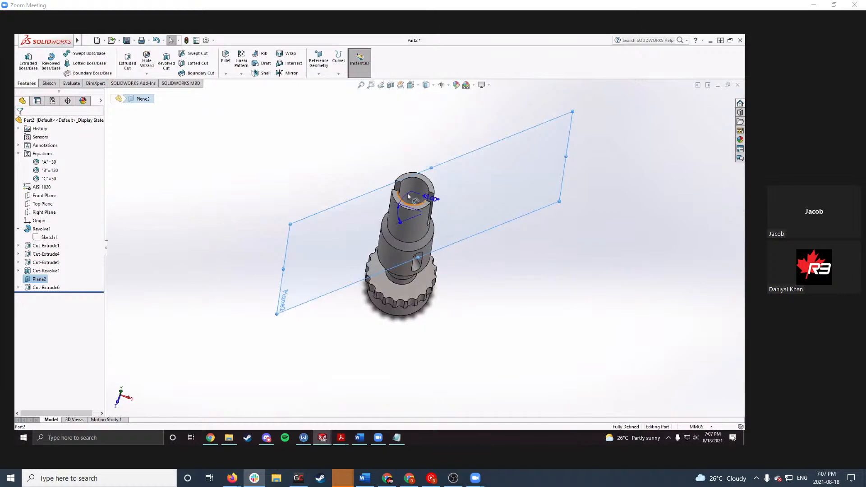
{"action": "middle_click_drag", "start_coordinate": [460, 250], "coordinate": [458, 193]}
{"action": "left_click", "coordinate": [492, 273]}
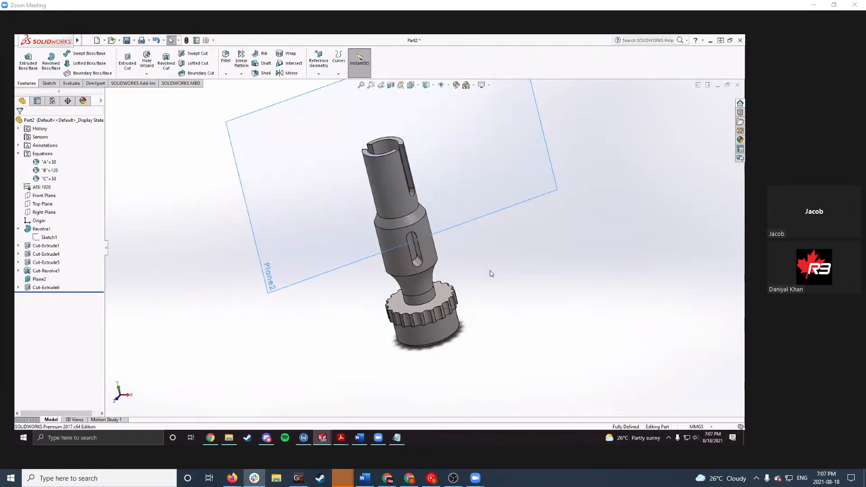
{"action": "mouse_move", "coordinate": [323, 427]}
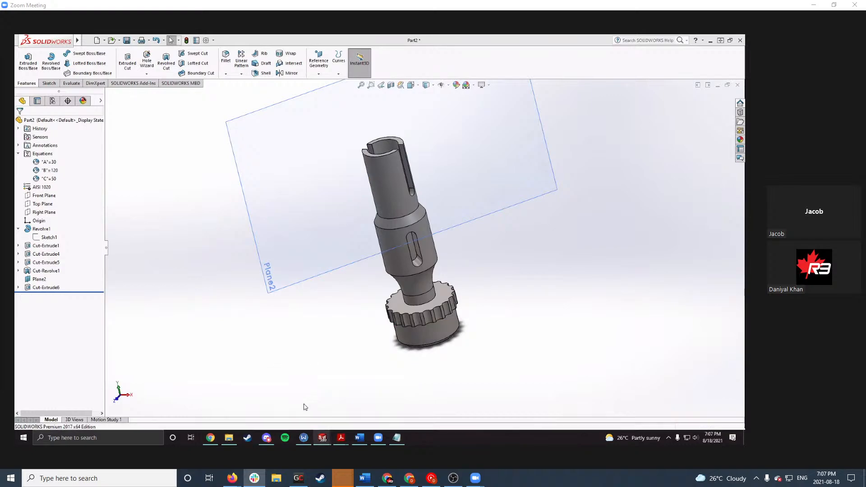
{"action": "mouse_move", "coordinate": [350, 440]}
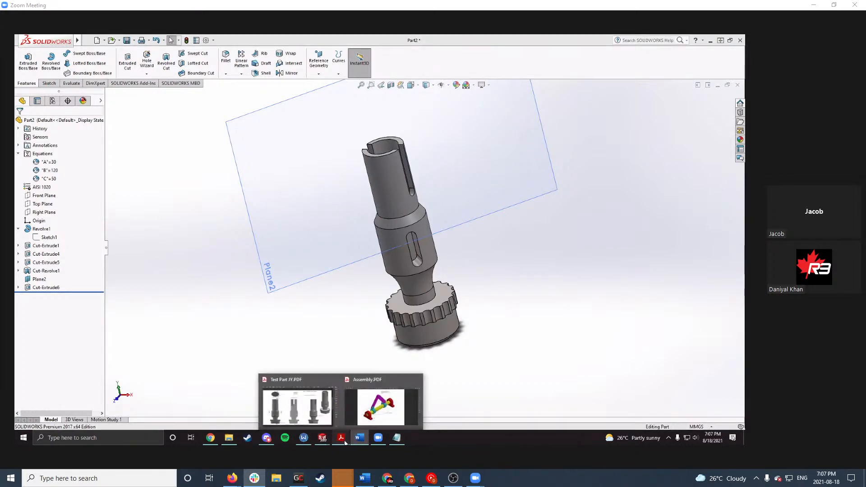
{"action": "left_click", "coordinate": [303, 402]}
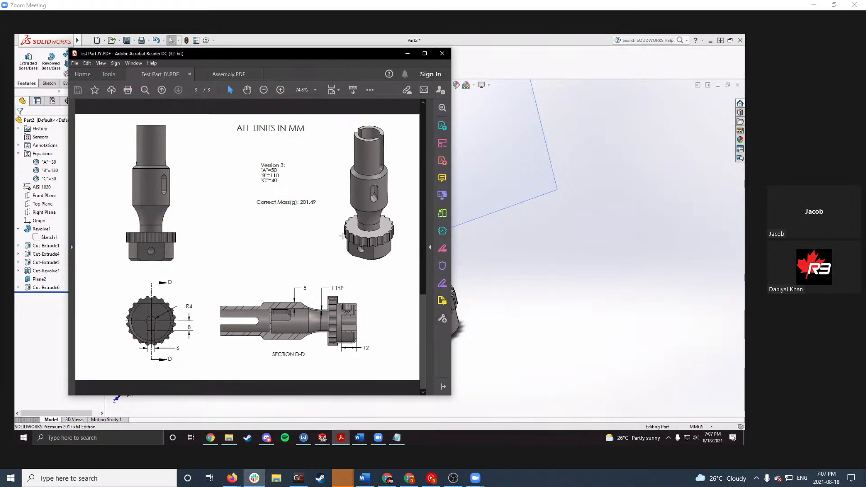
{"action": "left_click", "coordinate": [407, 53]}
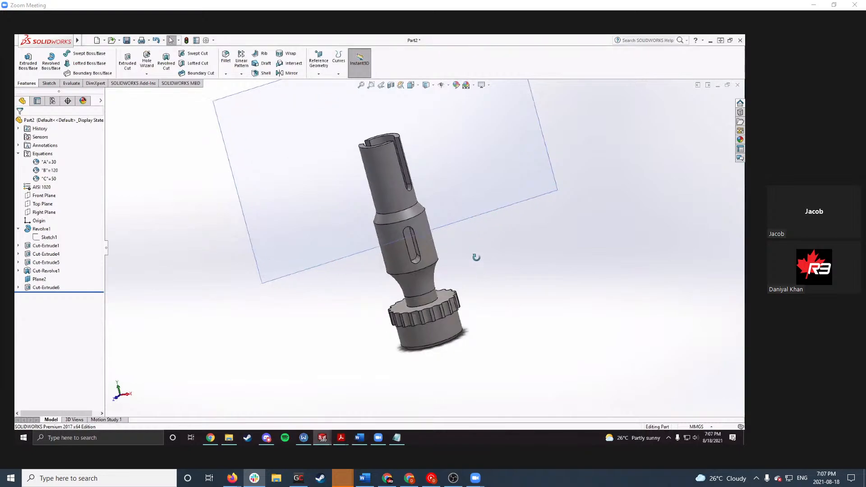
Step: Hide Plane2 and inspect the flat end face of the shaft's head
{"action": "middle_click_drag", "start_coordinate": [477, 257], "coordinate": [467, 194]}
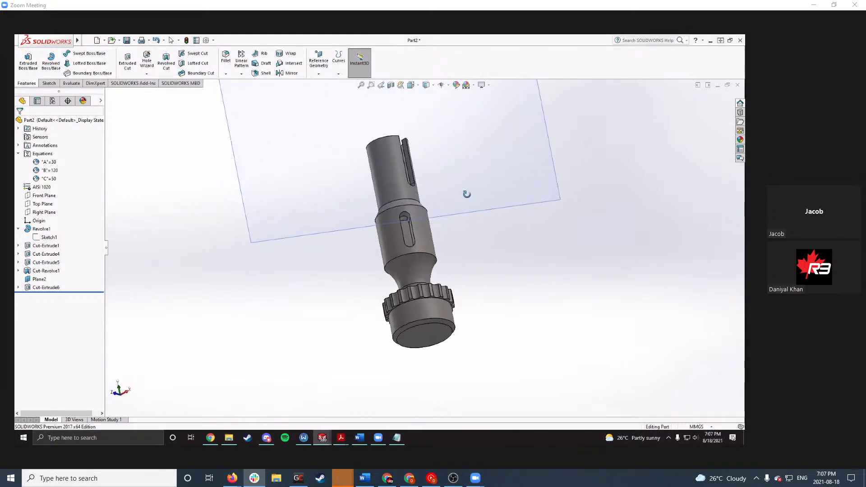
{"action": "scroll", "coordinate": [424, 245], "scroll_direction": "down", "scroll_amount": 2}
{"action": "middle_click_drag", "start_coordinate": [432, 345], "coordinate": [431, 332]}
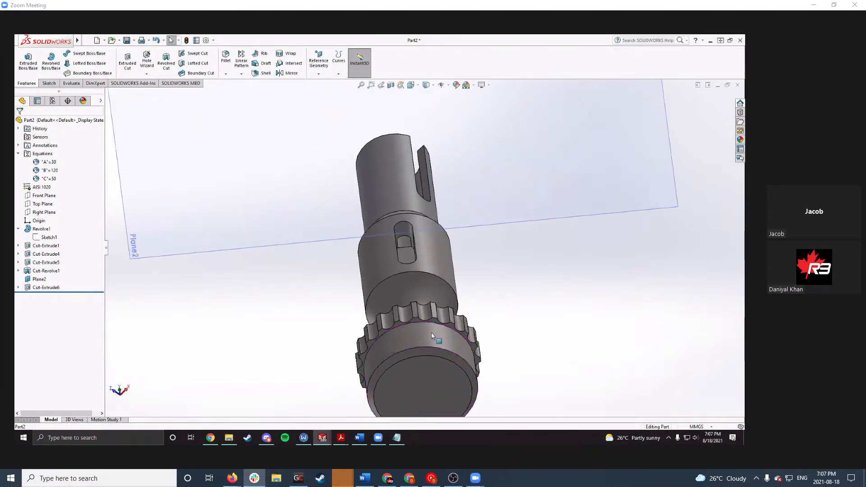
{"action": "scroll", "coordinate": [425, 355], "scroll_direction": "up", "scroll_amount": 2}
{"action": "scroll", "coordinate": [425, 352], "scroll_direction": "down", "scroll_amount": 3}
{"action": "left_click", "coordinate": [423, 297]}
{"action": "scroll", "coordinate": [423, 298], "scroll_direction": "up", "scroll_amount": 2}
{"action": "right_click", "coordinate": [38, 281]}
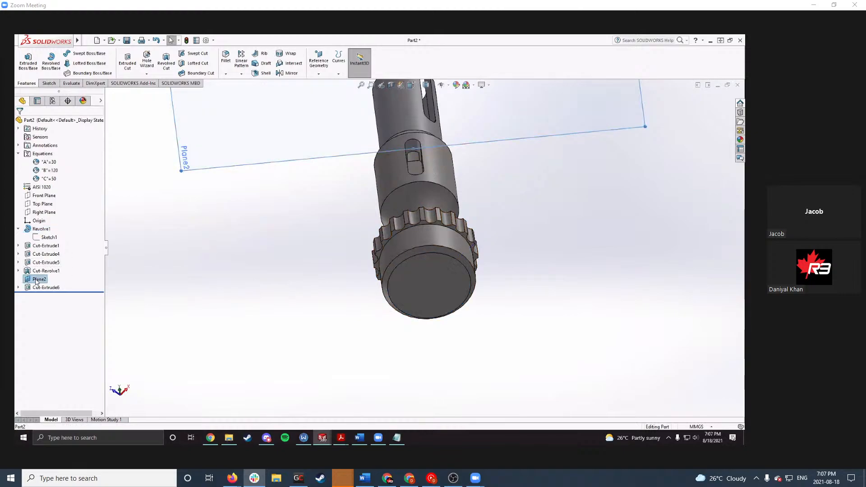
{"action": "left_click", "coordinate": [55, 268]}
{"action": "middle_click_drag", "start_coordinate": [472, 294], "coordinate": [484, 265]}
{"action": "left_click", "coordinate": [437, 271]}
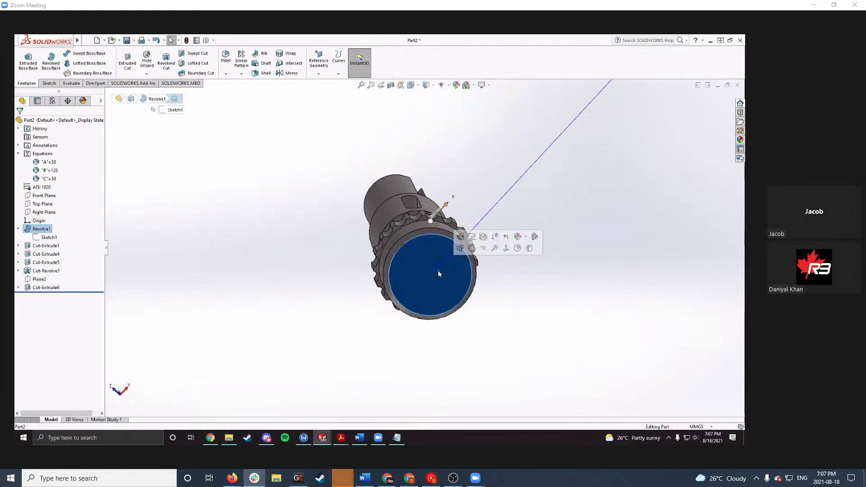
{"action": "left_click", "coordinate": [505, 284]}
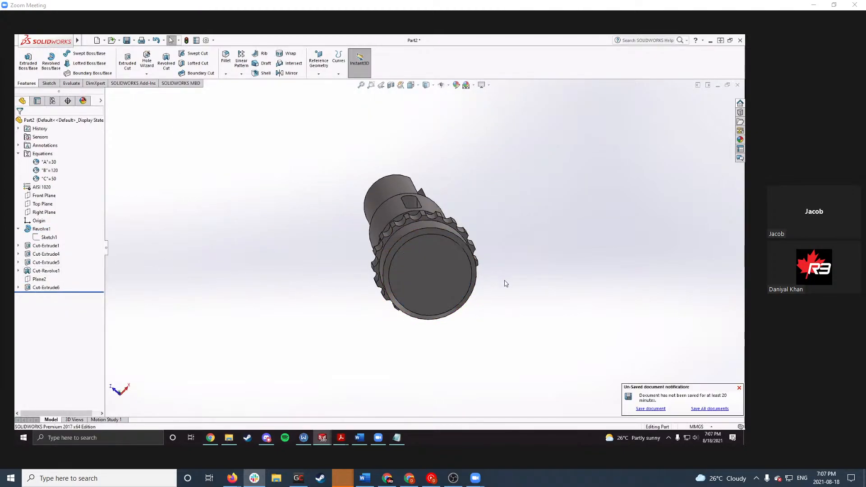
Step: Switch to the Test Part JY model and activate its Ver 3 configuration, rebuilding the document and dismissing the error report
{"action": "mouse_move", "coordinate": [323, 437]}
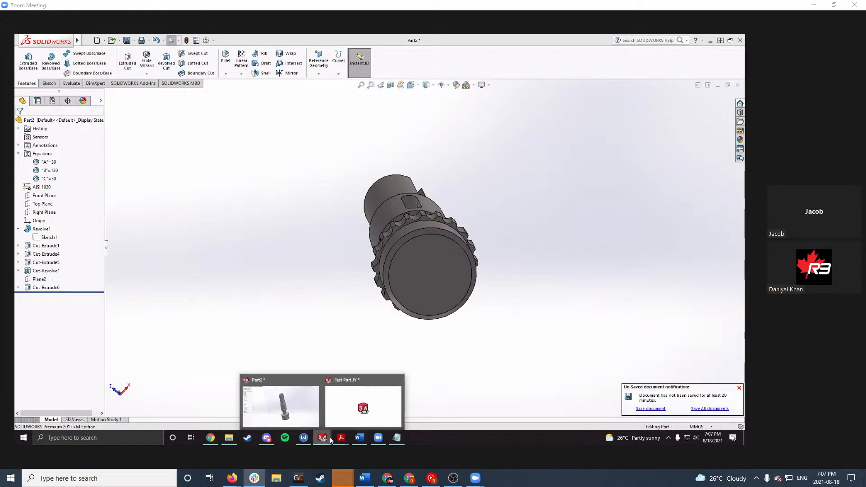
{"action": "left_click", "coordinate": [361, 409]}
{"action": "left_click", "coordinate": [52, 100]}
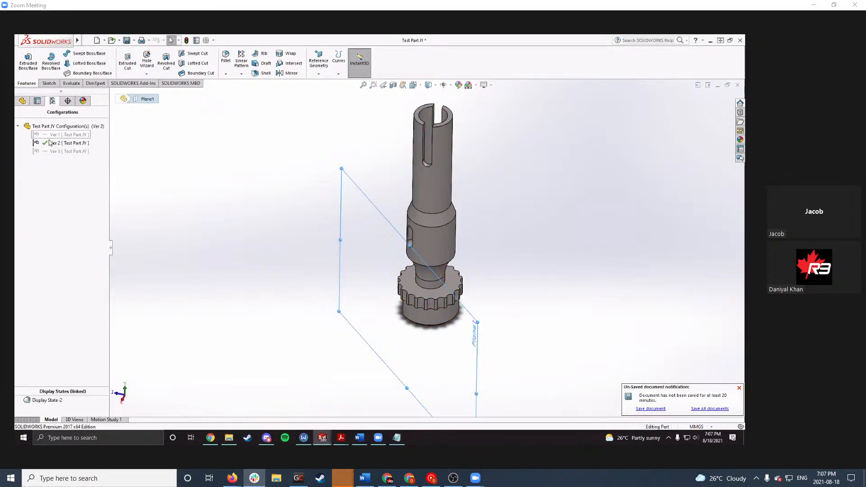
{"action": "double_click", "coordinate": [51, 151]}
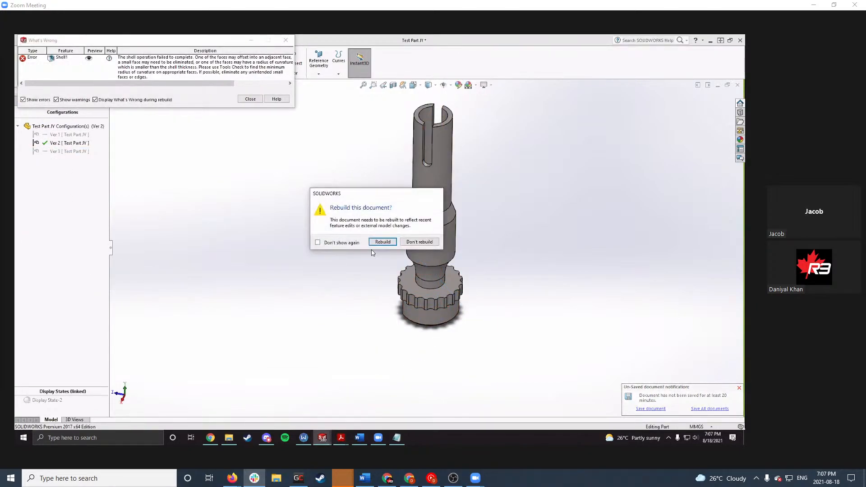
{"action": "left_click", "coordinate": [381, 240]}
{"action": "left_click", "coordinate": [250, 99]}
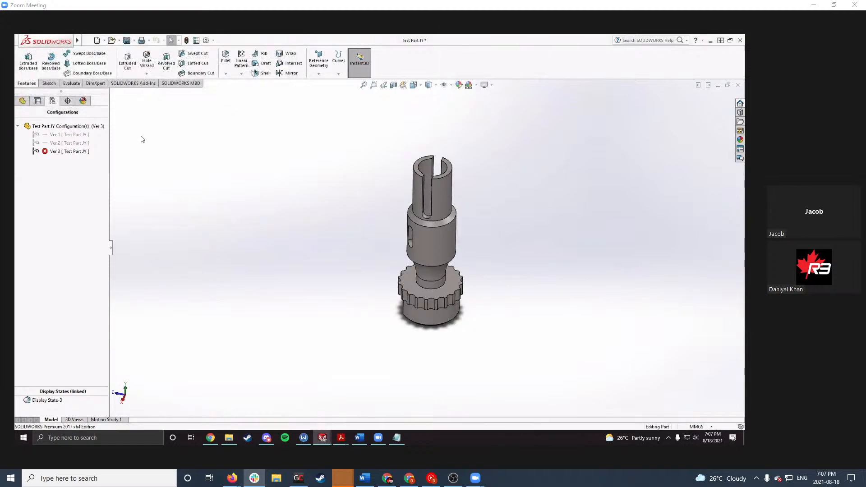
Step: Inspect the Shell1 feature of the Test Part JY model and roll the model back to just before it
{"action": "left_click", "coordinate": [51, 288]}
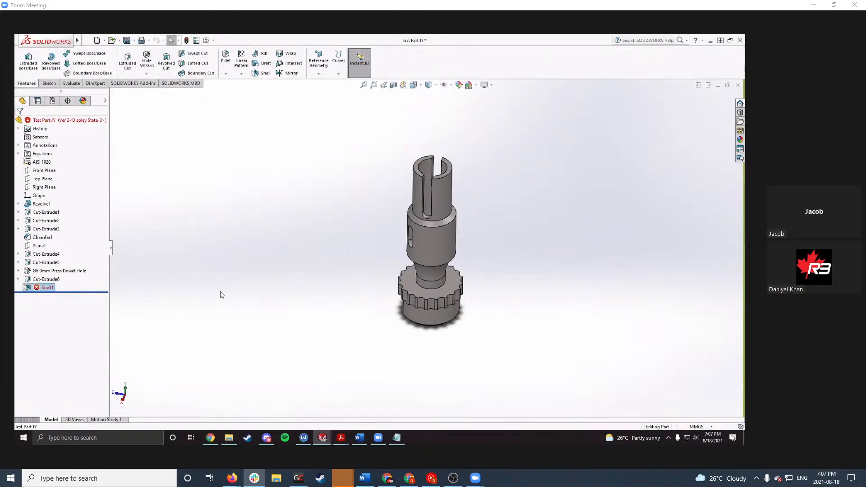
{"action": "scroll", "coordinate": [402, 276], "scroll_direction": "down", "scroll_amount": 3}
{"action": "middle_click_drag", "start_coordinate": [464, 250], "coordinate": [534, 159]}
{"action": "middle_click_drag", "start_coordinate": [481, 271], "coordinate": [482, 130]}
{"action": "right_click", "coordinate": [35, 287]}
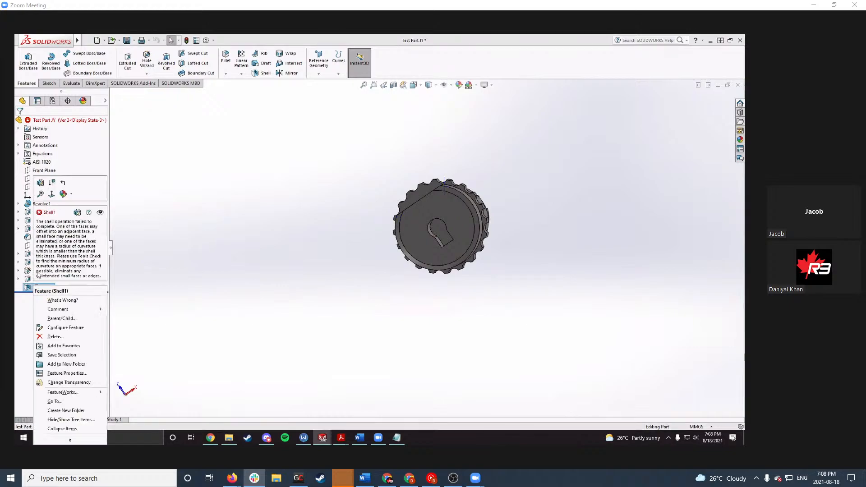
{"action": "left_click", "coordinate": [163, 236]}
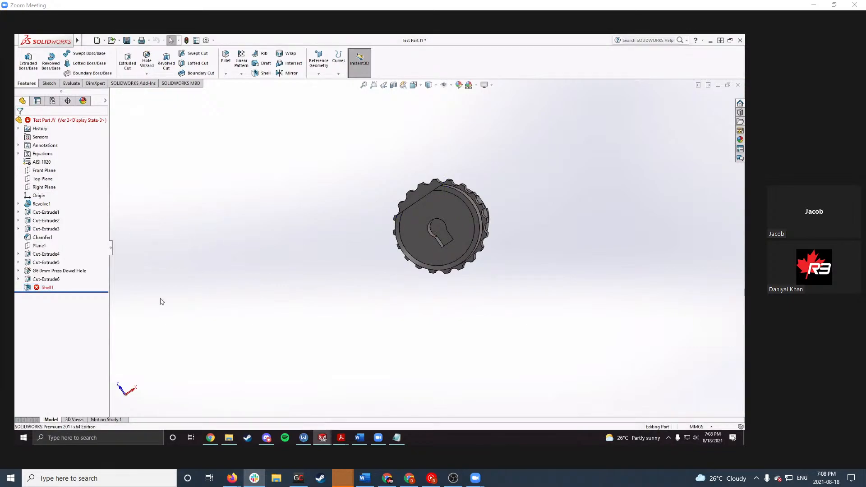
{"action": "right_click", "coordinate": [35, 287]}
{"action": "left_click", "coordinate": [176, 309]}
{"action": "left_click_drag", "start_coordinate": [68, 291], "coordinate": [68, 282]}
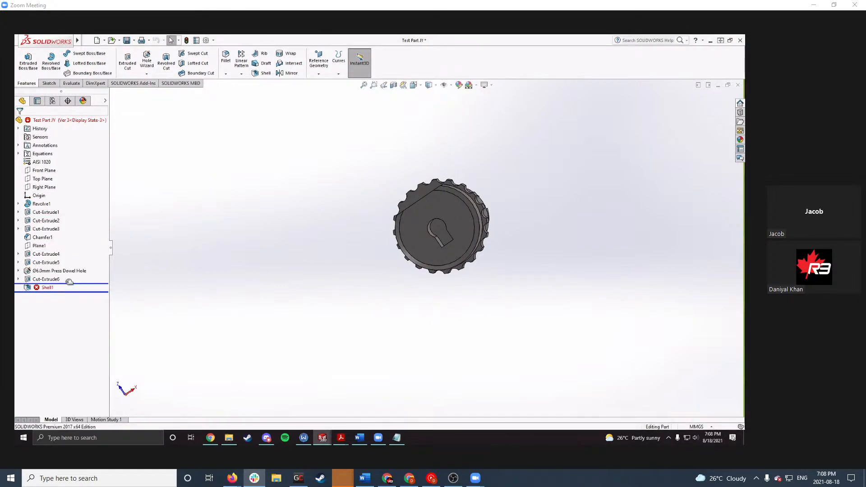
Step: Examine the keyhole-shaped Cut-Extrude6 pocket and its sketch dimensions in the end face of the head
{"action": "scroll", "coordinate": [471, 230], "scroll_direction": "down", "scroll_amount": 2}
{"action": "middle_click_drag", "start_coordinate": [470, 230], "coordinate": [401, 235]}
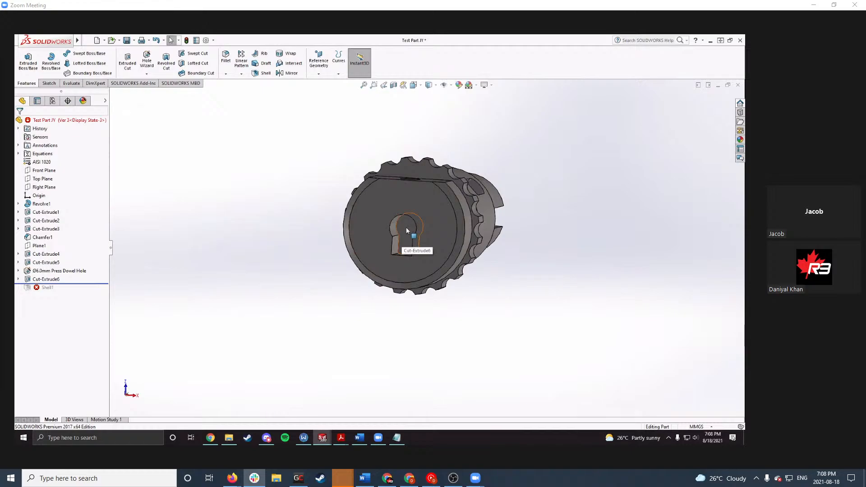
{"action": "left_click", "coordinate": [407, 229]}
{"action": "left_click", "coordinate": [541, 284]}
{"action": "left_click", "coordinate": [407, 229]}
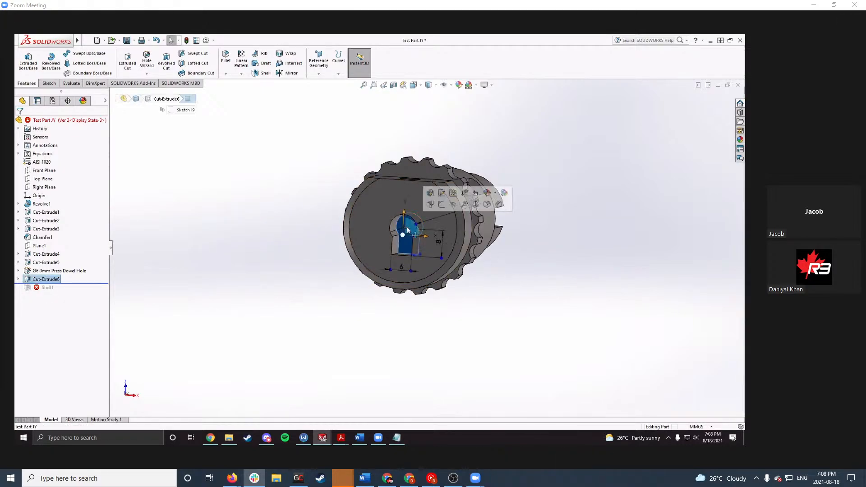
{"action": "left_click", "coordinate": [284, 217]}
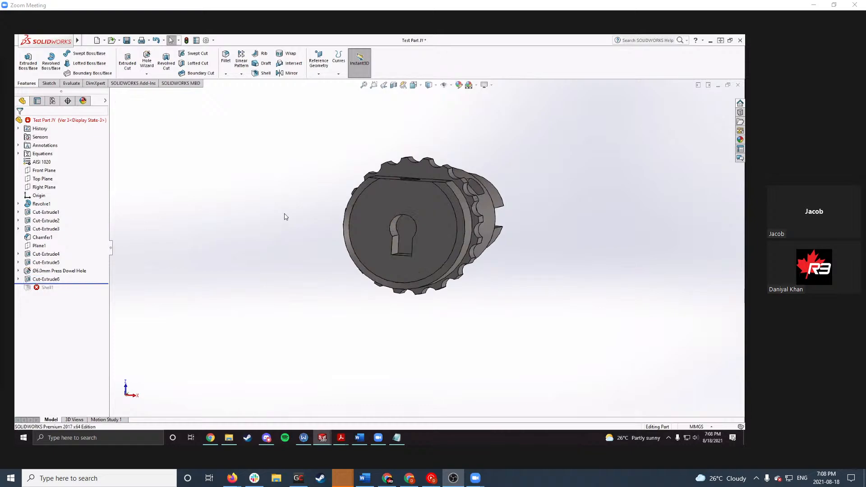
{"action": "middle_click_drag", "start_coordinate": [286, 214], "coordinate": [315, 228]}
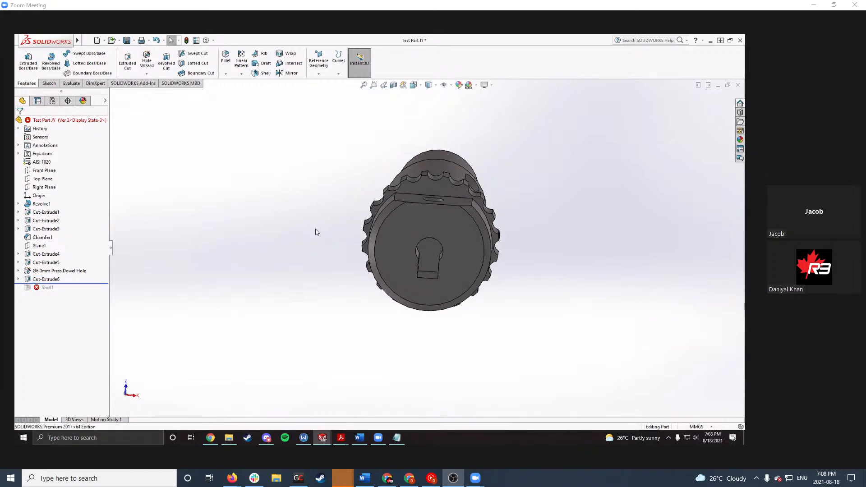
Step: Return to the Part2 model and view the slot on the shaft's middle section up close
{"action": "mouse_move", "coordinate": [330, 441]}
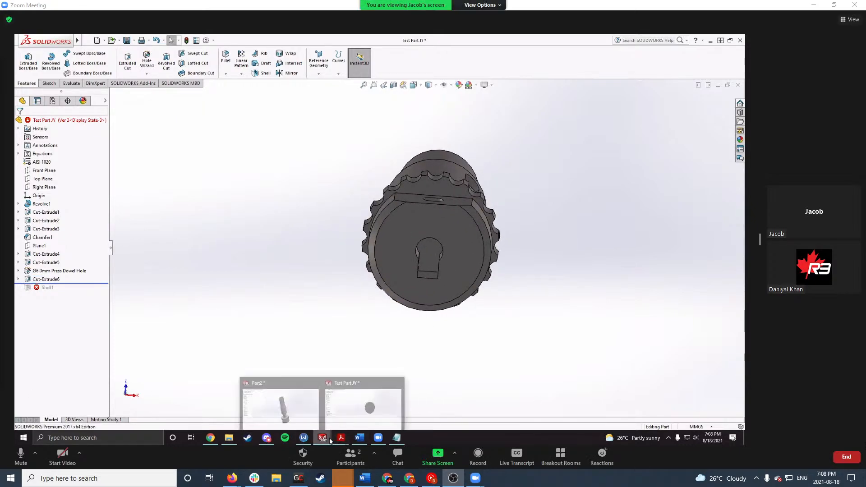
{"action": "left_click", "coordinate": [302, 418]}
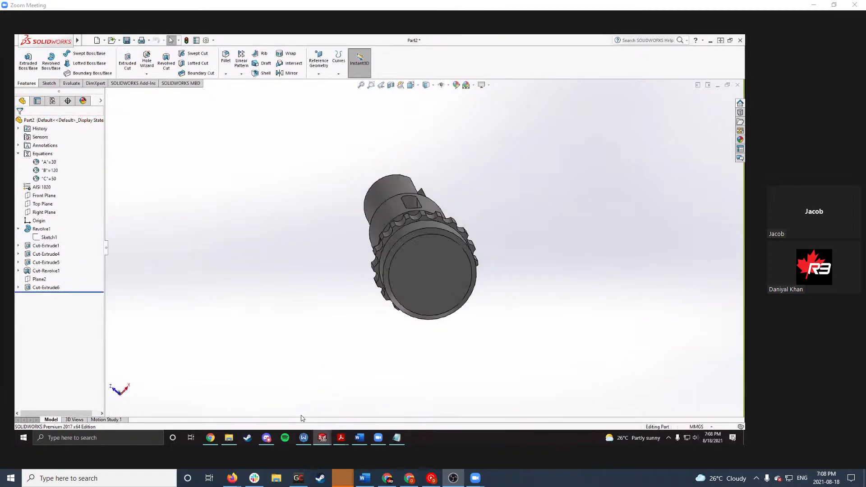
{"action": "scroll", "coordinate": [427, 194], "scroll_direction": "down", "scroll_amount": 3}
{"action": "middle_click_drag", "start_coordinate": [425, 194], "coordinate": [362, 397]}
Step: Check the slot size callout on the version 2 page of Test Part JY.PDF
{"action": "mouse_move", "coordinate": [341, 438]}
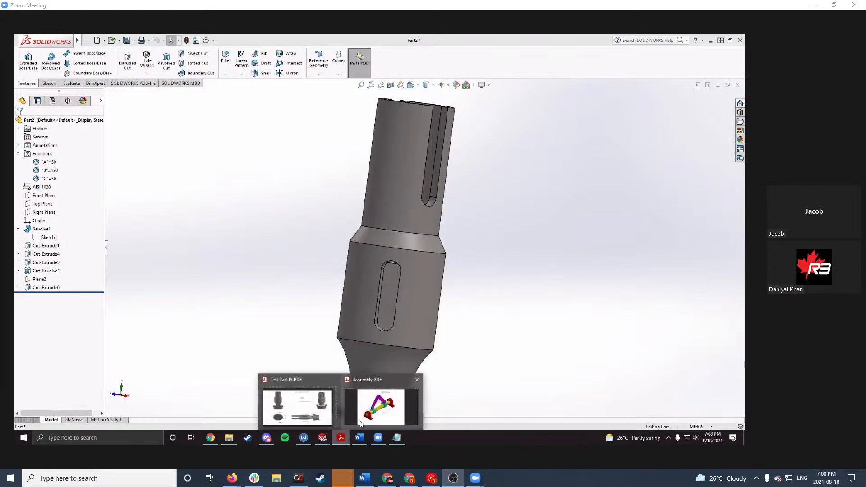
{"action": "left_click", "coordinate": [296, 404]}
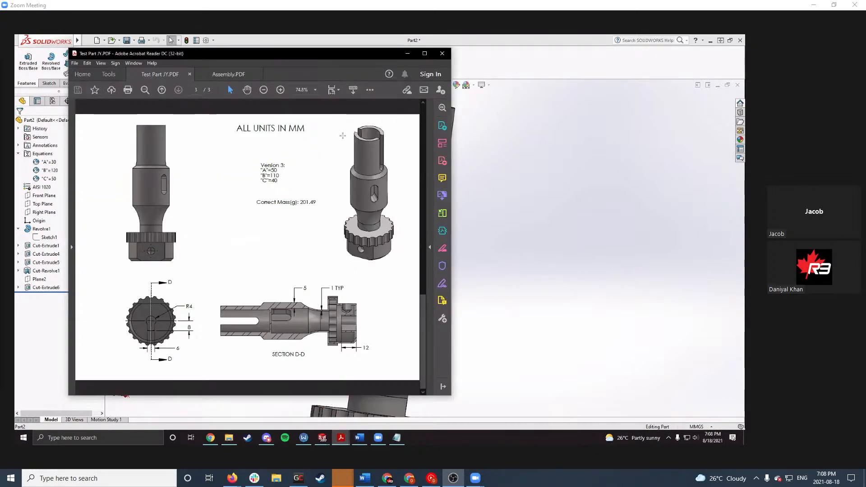
{"action": "scroll", "coordinate": [370, 205], "scroll_direction": "up", "scroll_amount": 2}
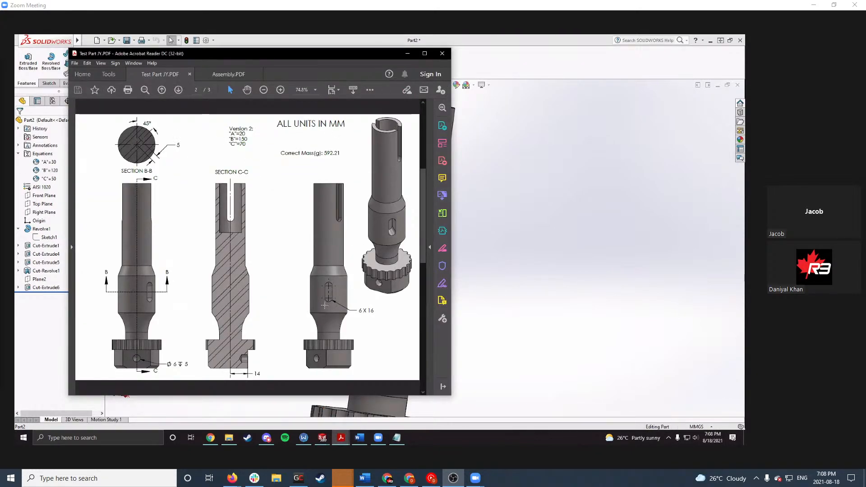
{"action": "left_click_drag", "start_coordinate": [360, 310], "coordinate": [369, 311]}
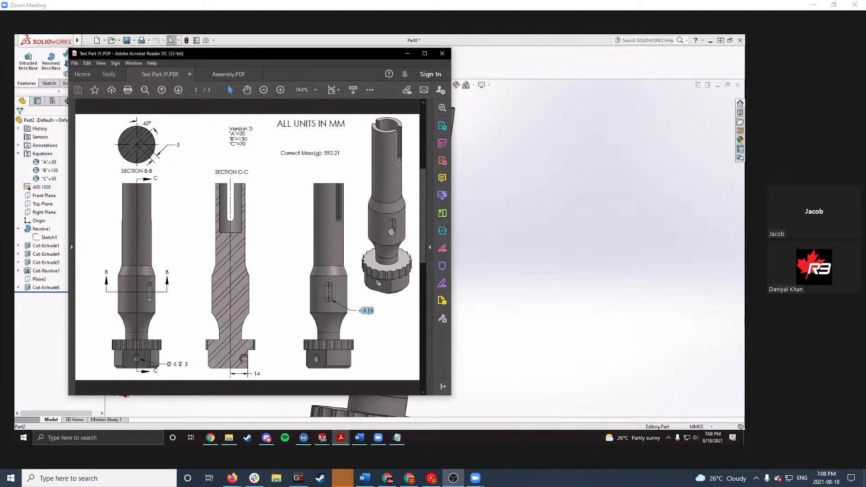
{"action": "left_click", "coordinate": [357, 322]}
{"action": "mouse_move", "coordinate": [366, 311]}
{"action": "left_mouse_down"}
{"action": "mouse_move", "coordinate": [374, 312]}
{"action": "mouse_move", "coordinate": [366, 312]}
{"action": "left_mouse_up"}
{"action": "left_click", "coordinate": [370, 315]}
{"action": "left_click", "coordinate": [370, 314]}
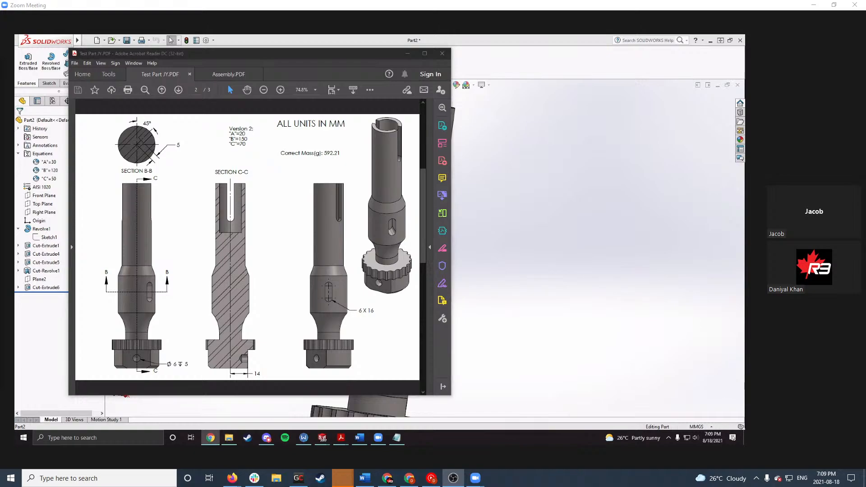
{"action": "left_click", "coordinate": [386, 318]}
{"action": "key", "text": "ctrl+a"}
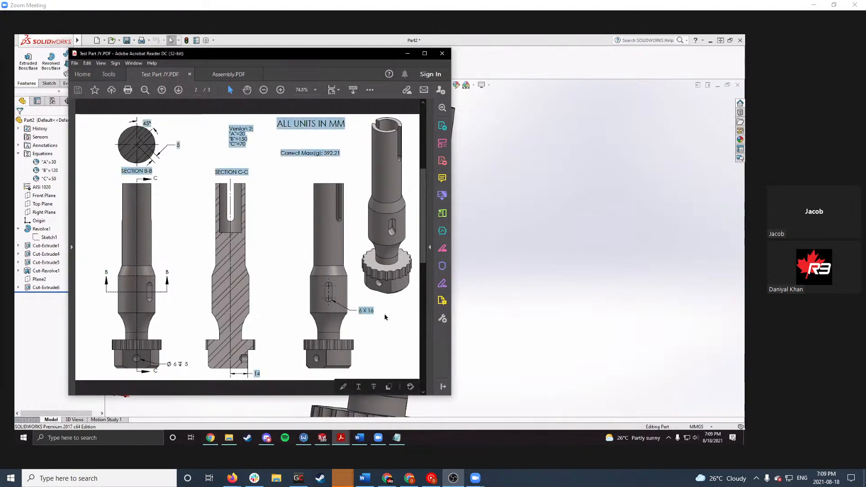
{"action": "left_click", "coordinate": [384, 318]}
{"action": "key", "text": "alt+Tab"}
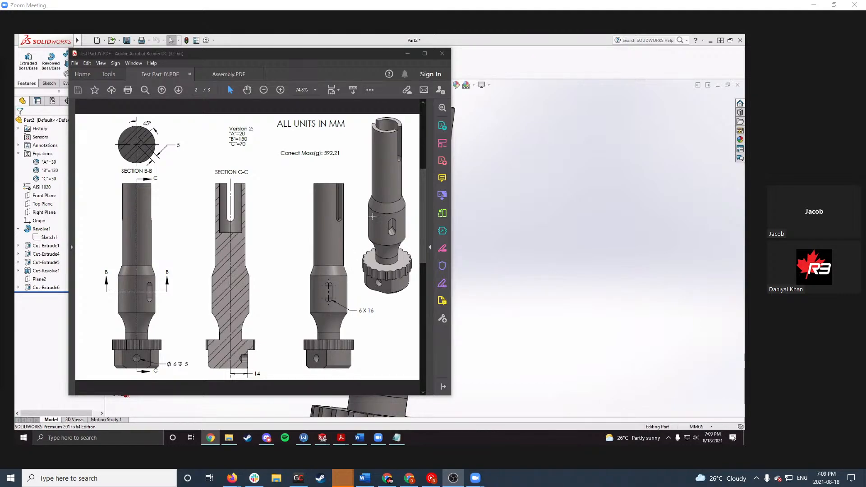
Step: Start a new sketch on the flat end face of the shaft's head in Part2 and view it face-on
{"action": "left_click", "coordinate": [408, 54]}
{"action": "middle_click_drag", "start_coordinate": [417, 313], "coordinate": [397, 289]}
{"action": "middle_click_drag", "start_coordinate": [441, 229], "coordinate": [469, 261]}
{"action": "left_click", "coordinate": [447, 269]}
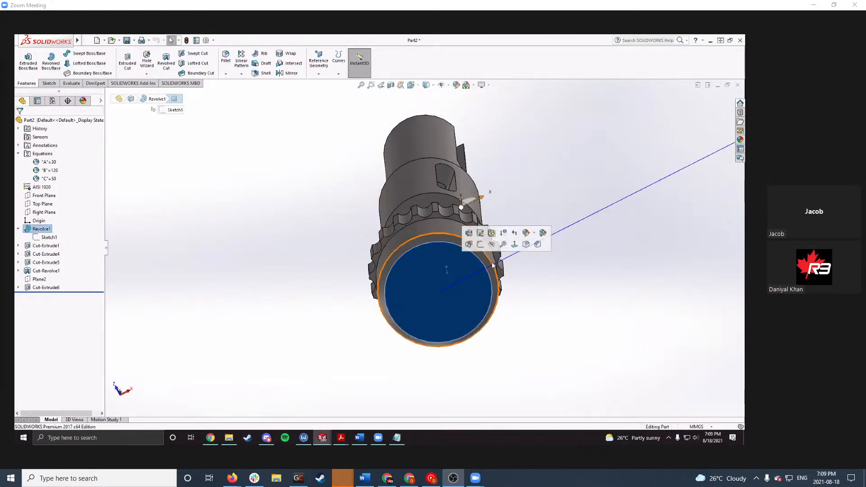
{"action": "left_click", "coordinate": [478, 242]}
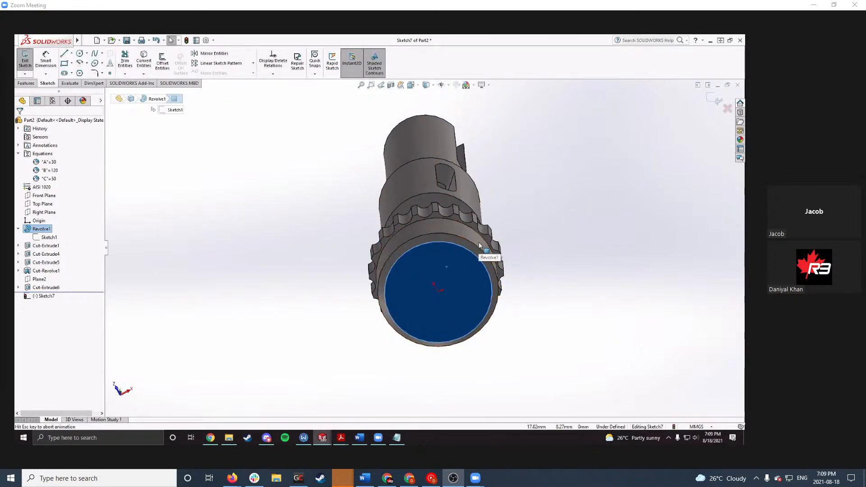
{"action": "key", "text": "ctrl+8"}
Step: Draw a corner rectangle about 39 mm by 14.5 mm across the upper part of the head, reaching beyond the teeth
{"action": "right_click_drag", "start_coordinate": [235, 175], "coordinate": [212, 217]}
{"action": "left_click", "coordinate": [284, 116]}
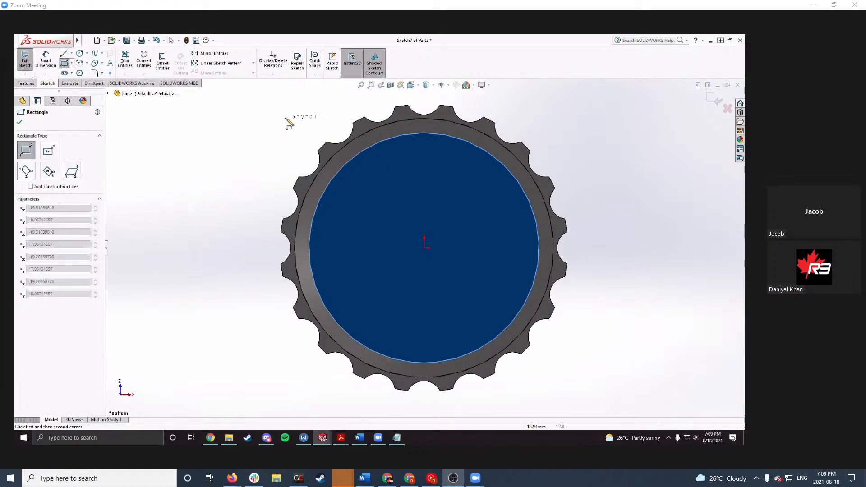
{"action": "left_click", "coordinate": [568, 196]}
{"action": "key", "text": "Escape"}
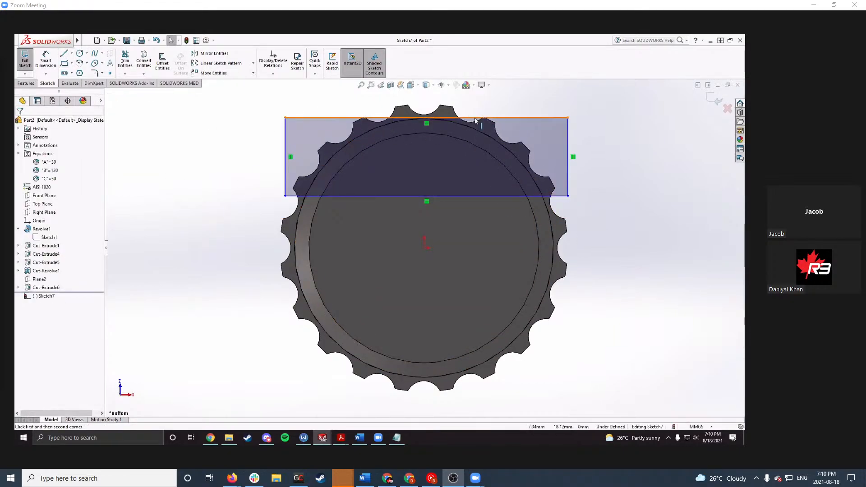
{"action": "left_click_drag", "start_coordinate": [474, 118], "coordinate": [471, 92]}
{"action": "left_click", "coordinate": [652, 136]}
{"action": "scroll", "coordinate": [516, 176], "scroll_direction": "up", "scroll_amount": 1}
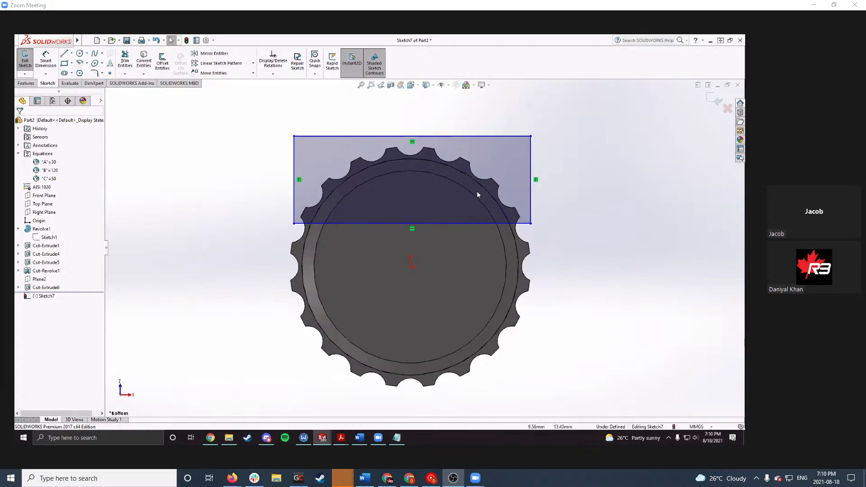
Step: Check the flat's offset on the Test Part JY.PDF drawing and dimension the rectangle's lower edge 14 mm from the origin
{"action": "mouse_move", "coordinate": [341, 437]}
{"action": "left_click", "coordinate": [305, 414]}
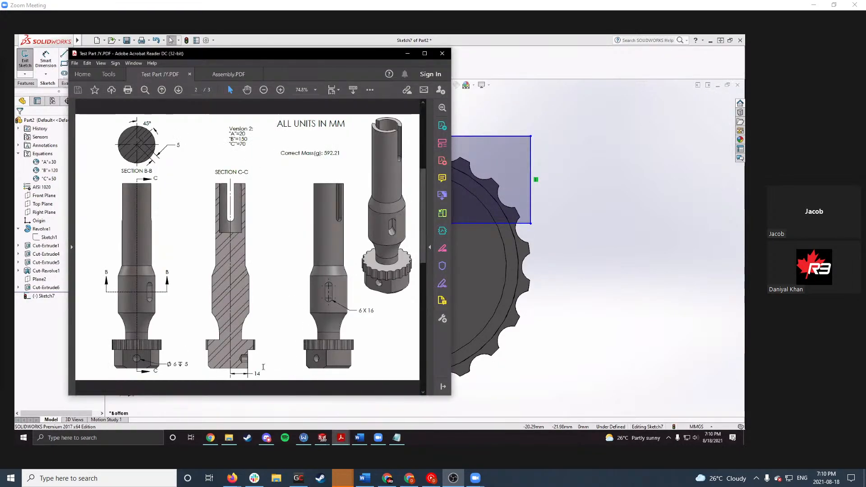
{"action": "left_click", "coordinate": [634, 292]}
{"action": "right_click_drag", "start_coordinate": [567, 320], "coordinate": [568, 287]}
{"action": "left_click", "coordinate": [410, 269]}
{"action": "left_click", "coordinate": [429, 223]}
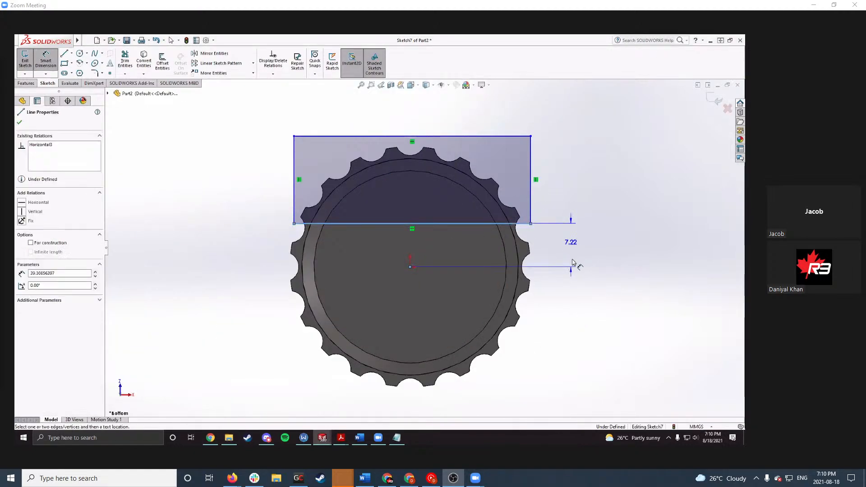
{"action": "left_click", "coordinate": [572, 221]}
{"action": "type", "text": "14"}
{"action": "key", "text": "Return"}
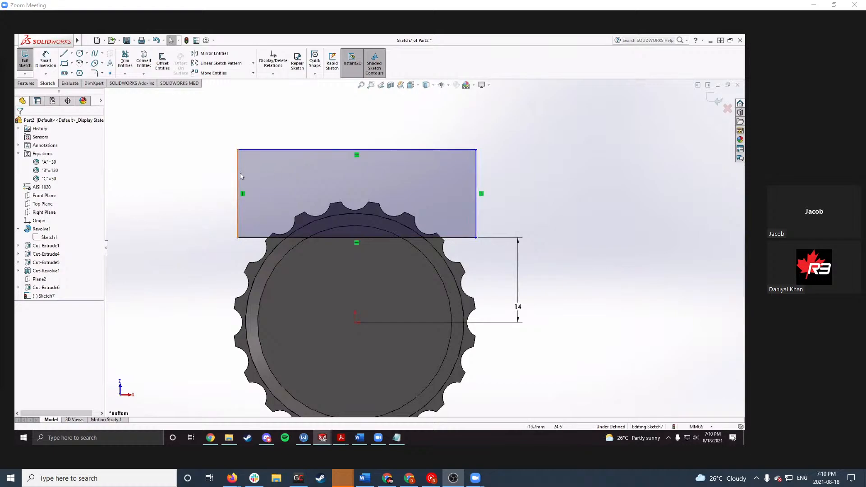
Step: Fully define the sketch by calculating relations and dimensions for all its entities, and accept them
{"action": "right_click", "coordinate": [494, 170]}
{"action": "left_click", "coordinate": [531, 247]}
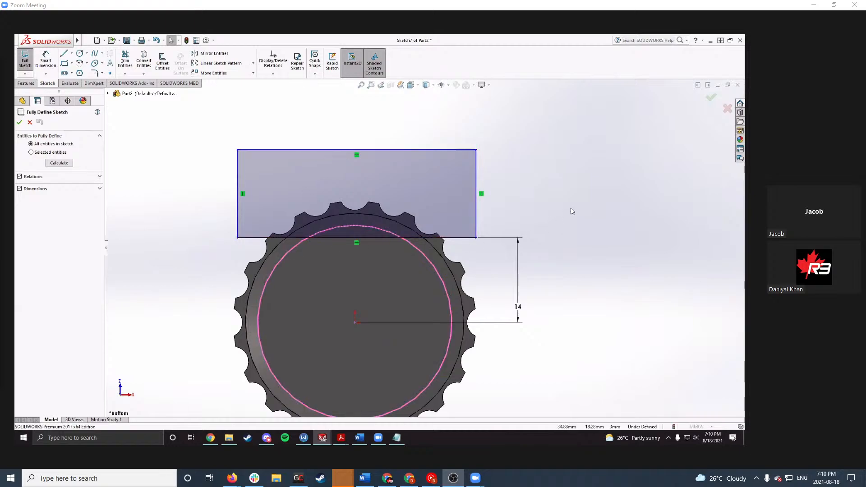
{"action": "left_click", "coordinate": [59, 163]}
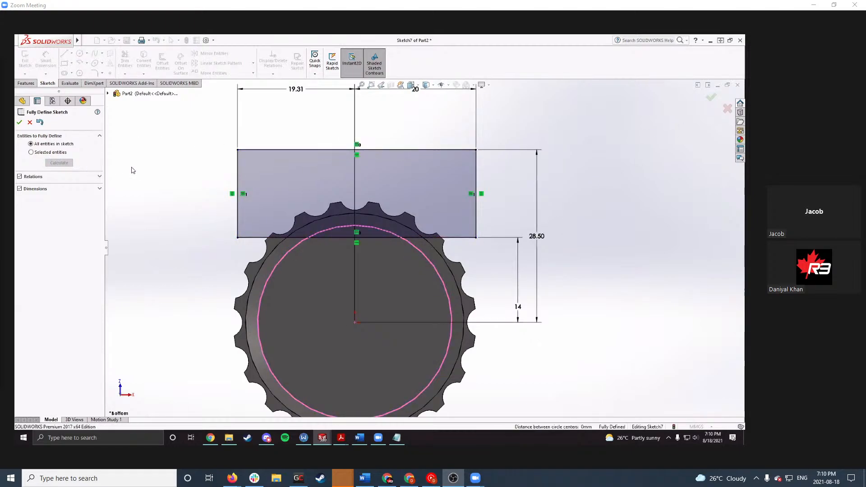
{"action": "scroll", "coordinate": [349, 197], "scroll_direction": "up", "scroll_amount": 1}
{"action": "scroll", "coordinate": [423, 199], "scroll_direction": "down", "scroll_amount": 1}
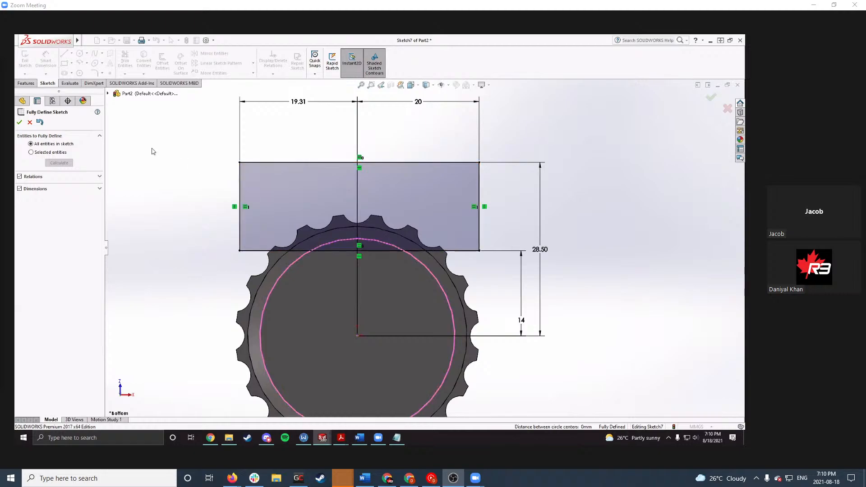
{"action": "left_click", "coordinate": [26, 84]}
{"action": "left_click", "coordinate": [20, 122]}
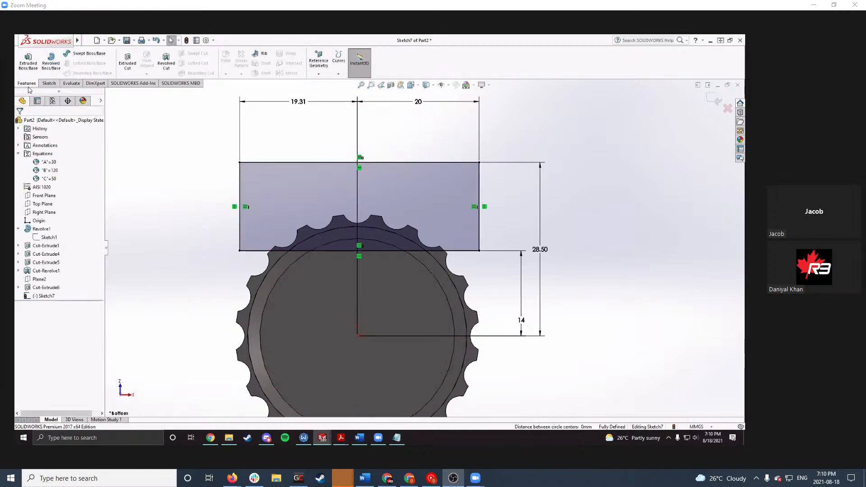
Step: Extrude-cut the rectangle with the Up To Surface end condition, ending at the near face of the toothed collar
{"action": "left_click", "coordinate": [128, 62]}
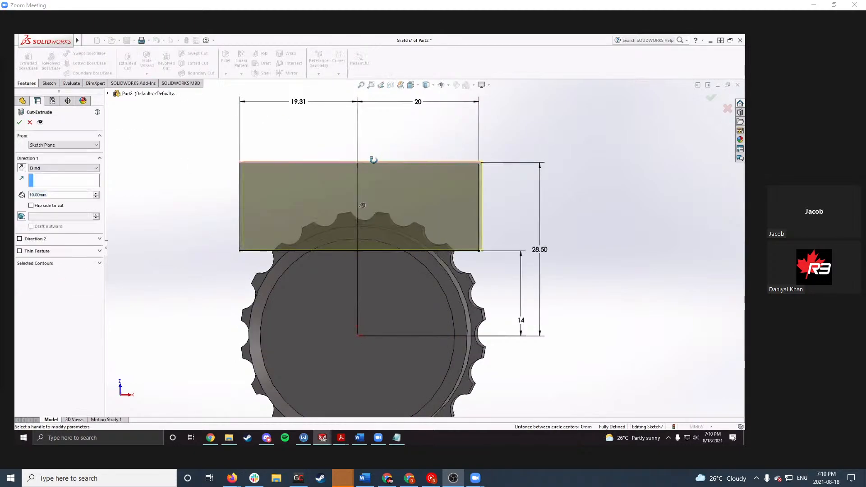
{"action": "left_click", "coordinate": [63, 168]}
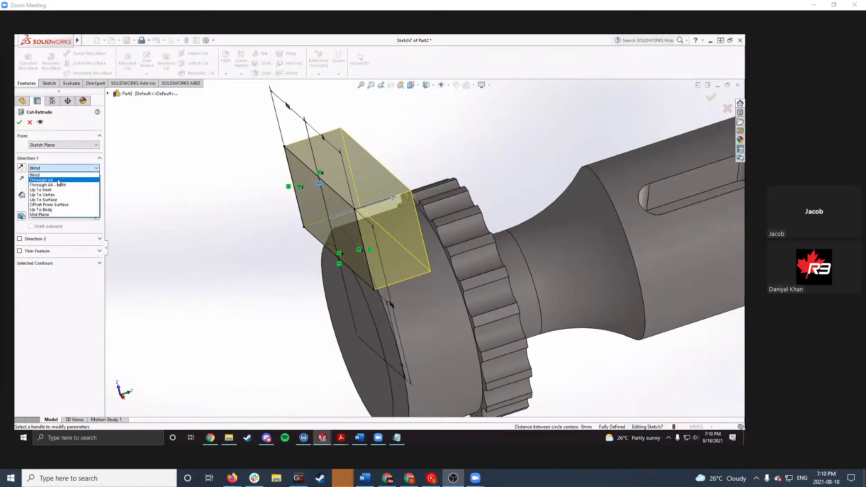
{"action": "left_click", "coordinate": [57, 200]}
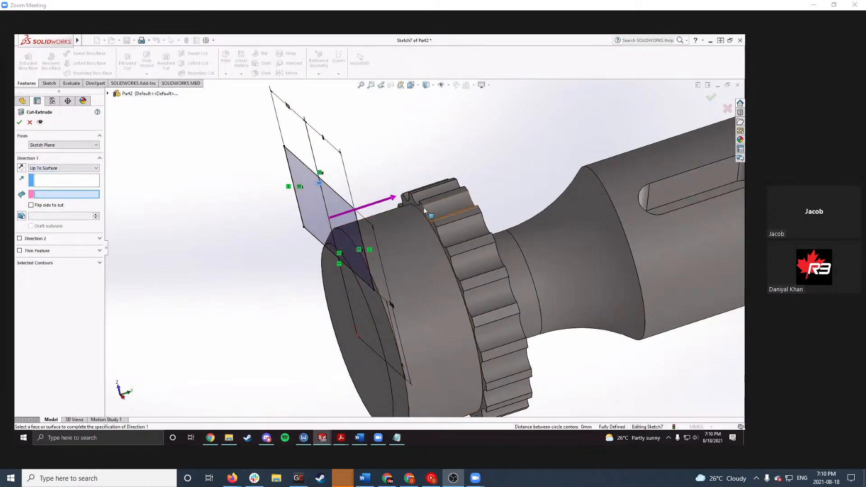
{"action": "left_click", "coordinate": [421, 208]}
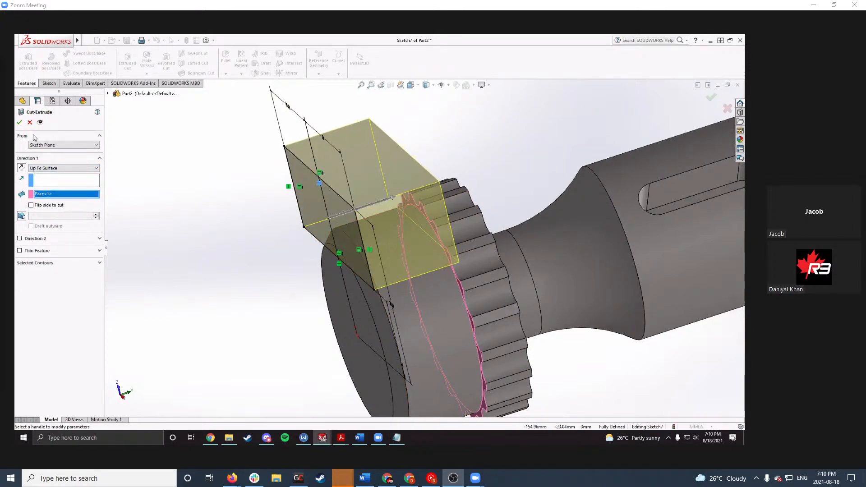
{"action": "left_click", "coordinate": [20, 121]}
{"action": "middle_click_drag", "start_coordinate": [236, 190], "coordinate": [357, 282]}
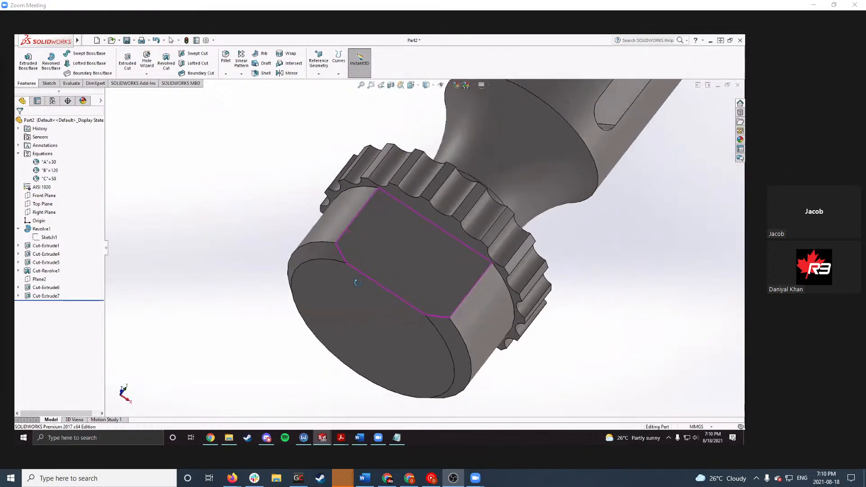
{"action": "left_click", "coordinate": [431, 251]}
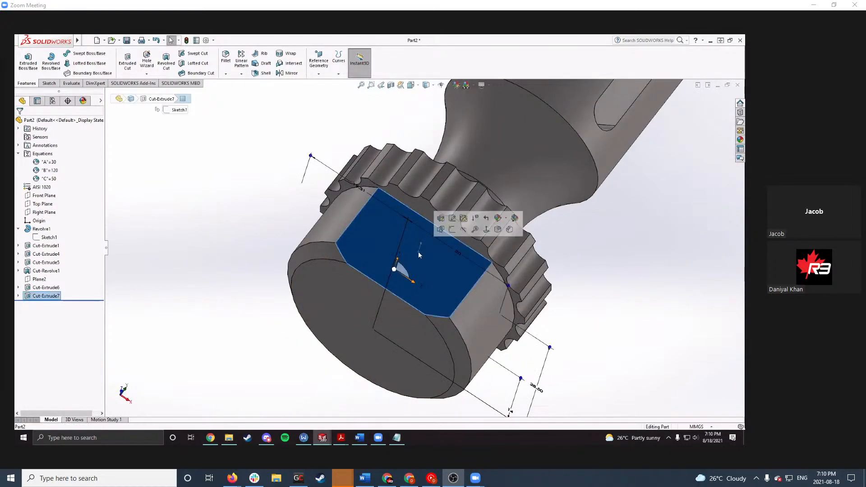
{"action": "left_click", "coordinate": [451, 230]}
{"action": "key", "text": "ctrl+8"}
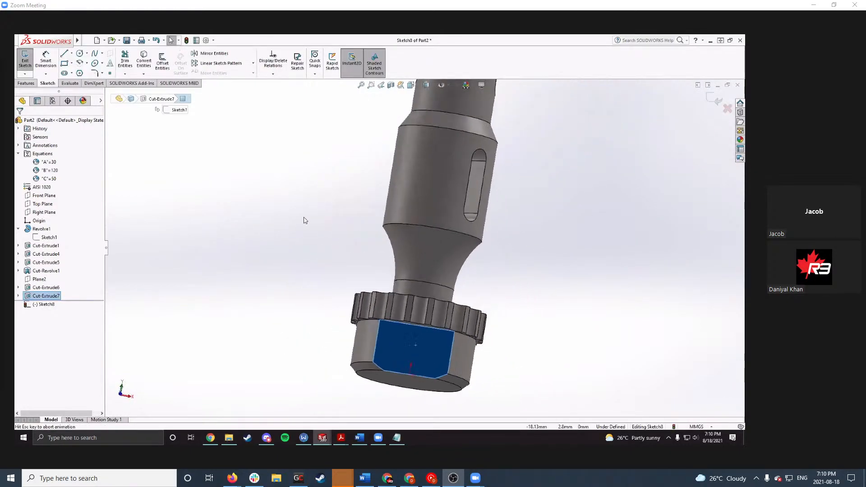
{"action": "scroll", "coordinate": [436, 366], "scroll_direction": "down", "scroll_amount": 4}
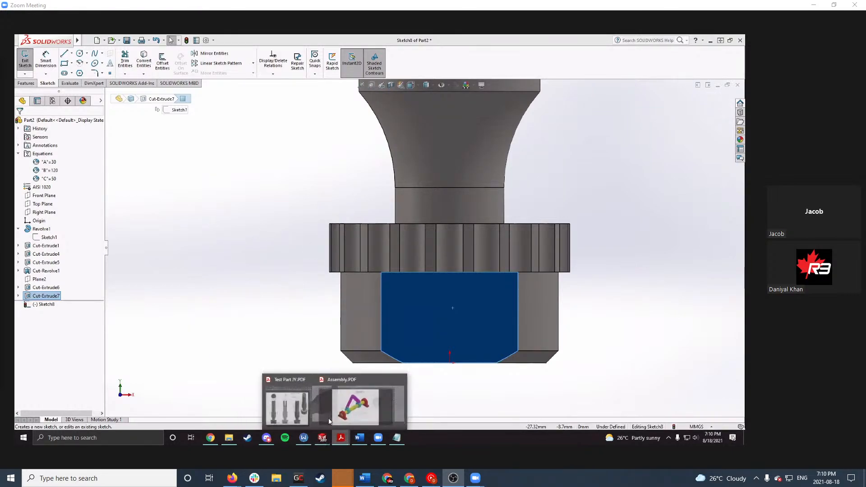
{"action": "left_click", "coordinate": [341, 437]}
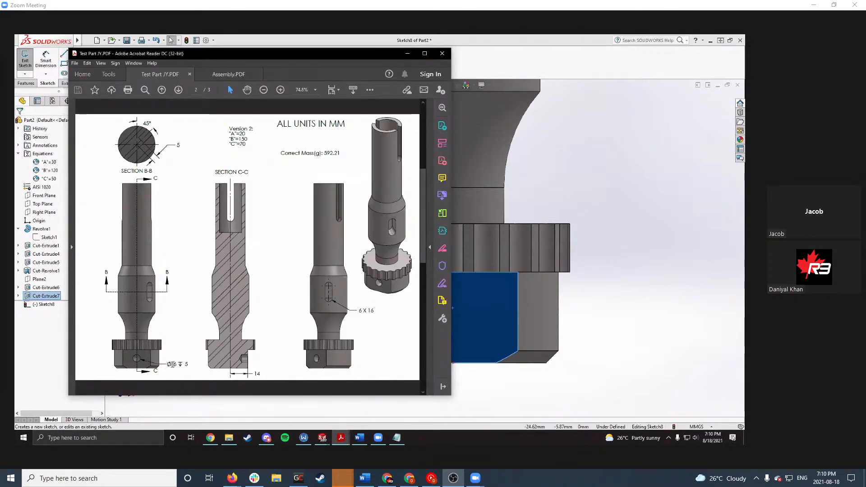
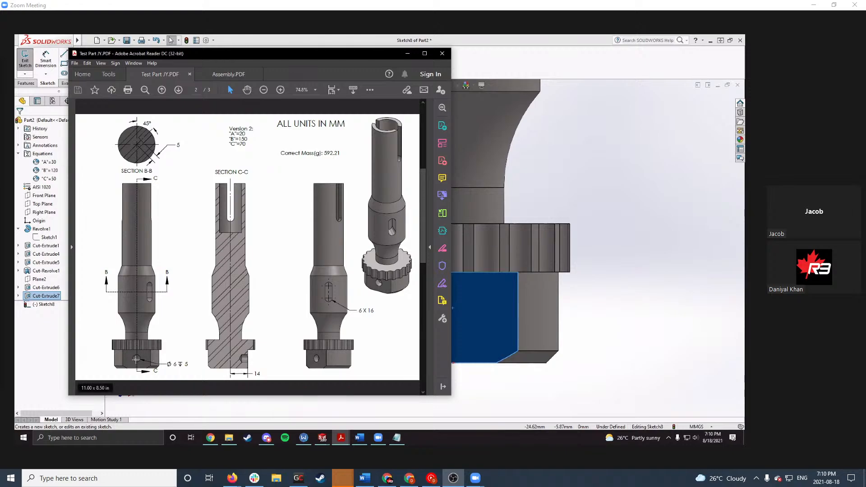
{"action": "left_click", "coordinate": [407, 54]}
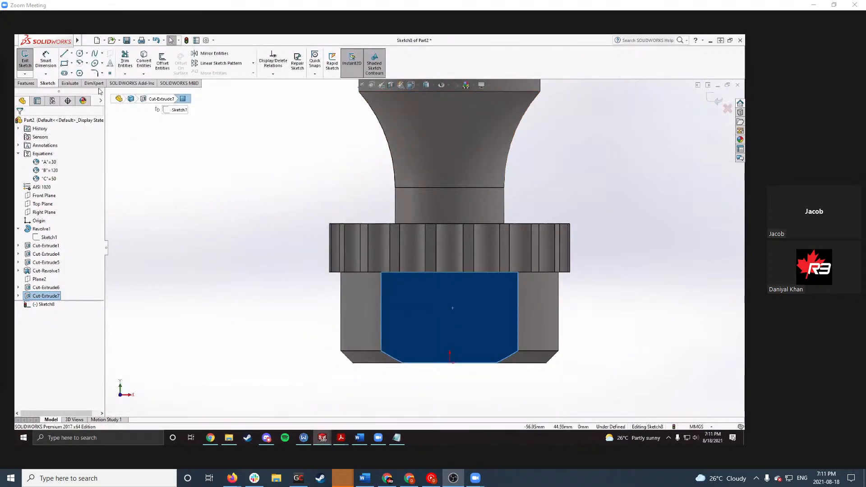
{"action": "left_click", "coordinate": [26, 83]}
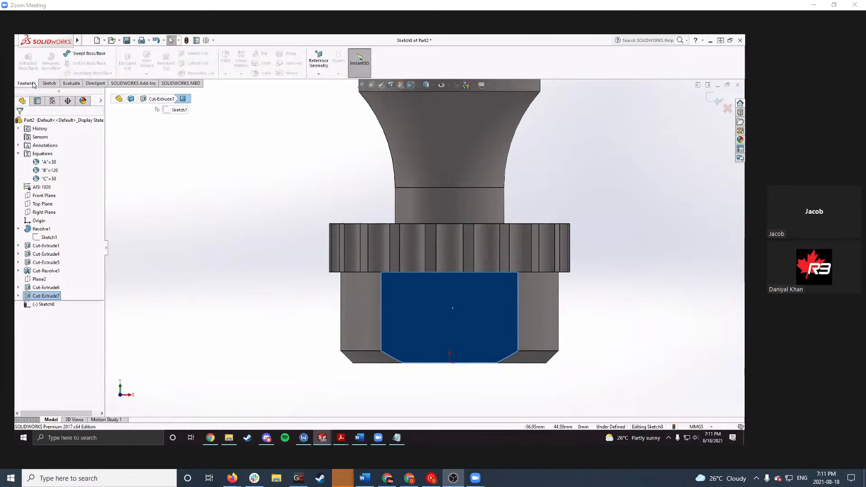
{"action": "left_click", "coordinate": [56, 85]}
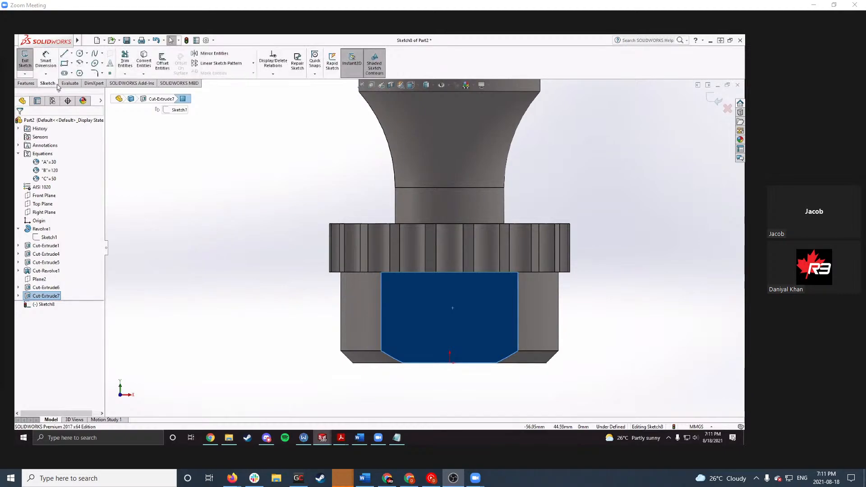
{"action": "left_click", "coordinate": [212, 203]}
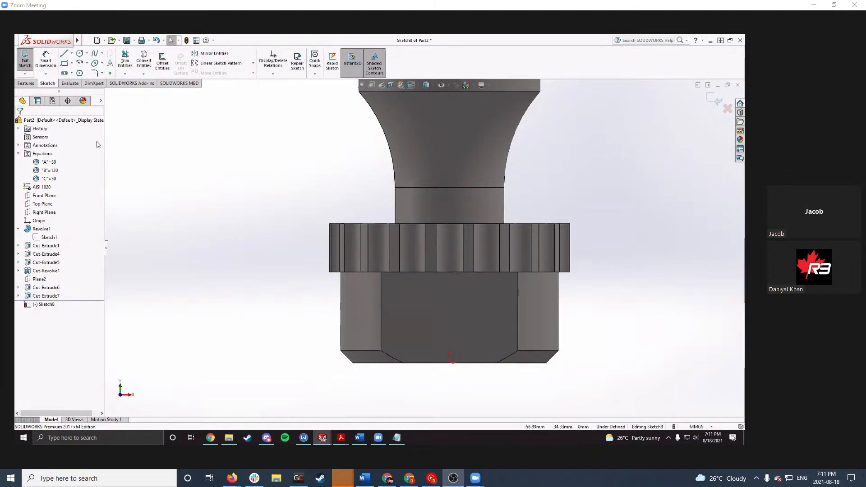
{"action": "left_click", "coordinate": [25, 64]}
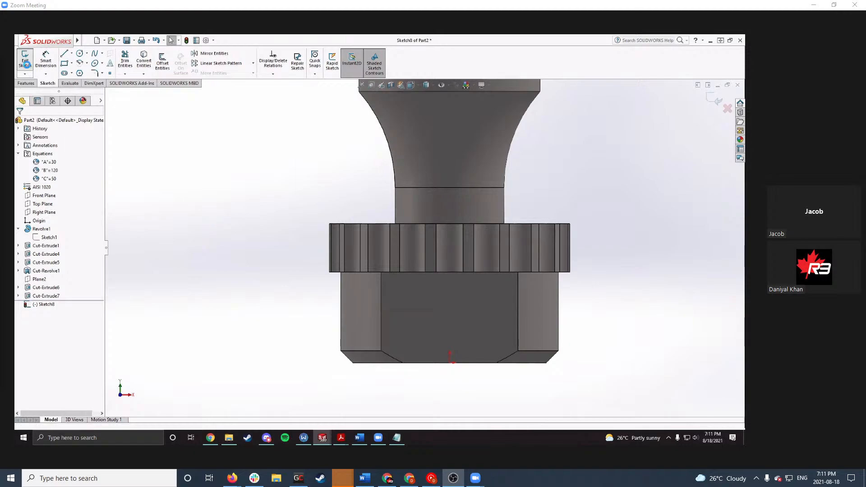
Step: Exit the empty sketch, start the Hole Wizard, and check the head hole's diameter and depth callout on the Test Part JY.PDF drawing
{"action": "left_click", "coordinate": [26, 84]}
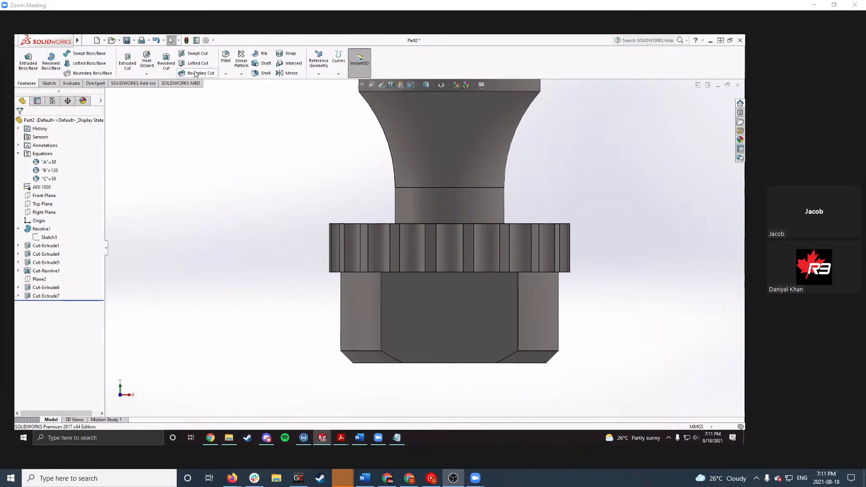
{"action": "left_click", "coordinate": [151, 63]}
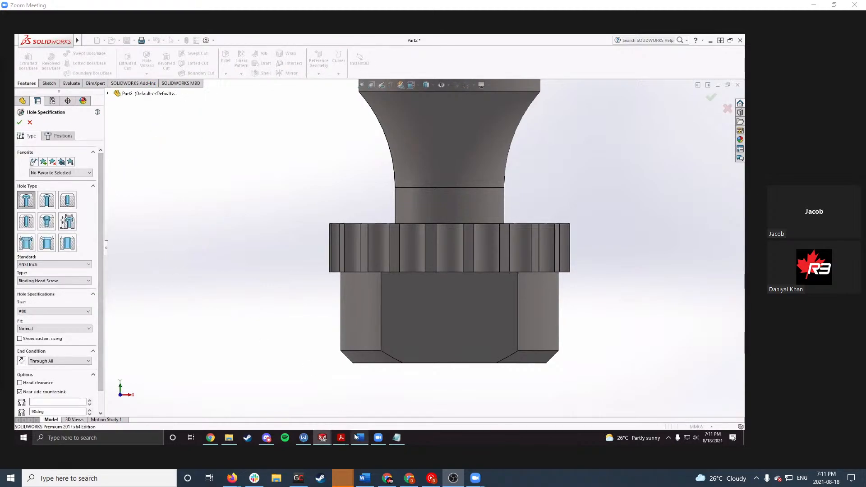
{"action": "mouse_move", "coordinate": [341, 438]}
{"action": "left_click", "coordinate": [279, 392]}
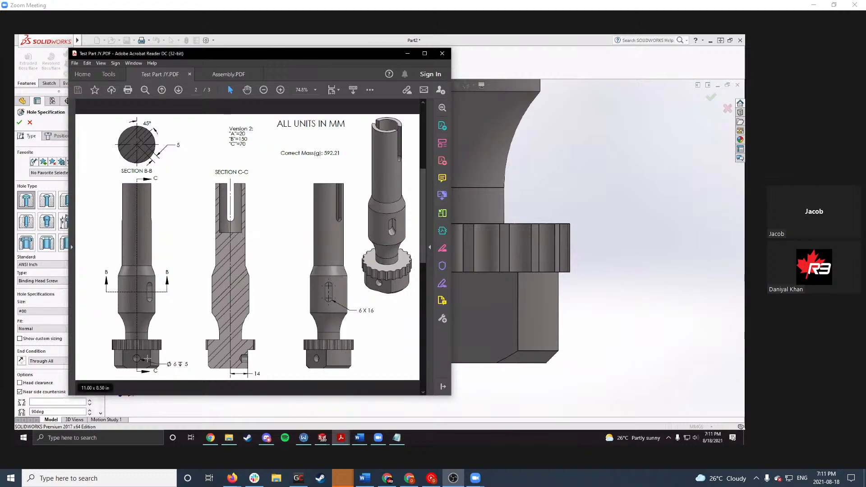
{"action": "left_click", "coordinate": [407, 53]}
{"action": "scroll", "coordinate": [102, 206], "scroll_direction": "down", "scroll_amount": 1}
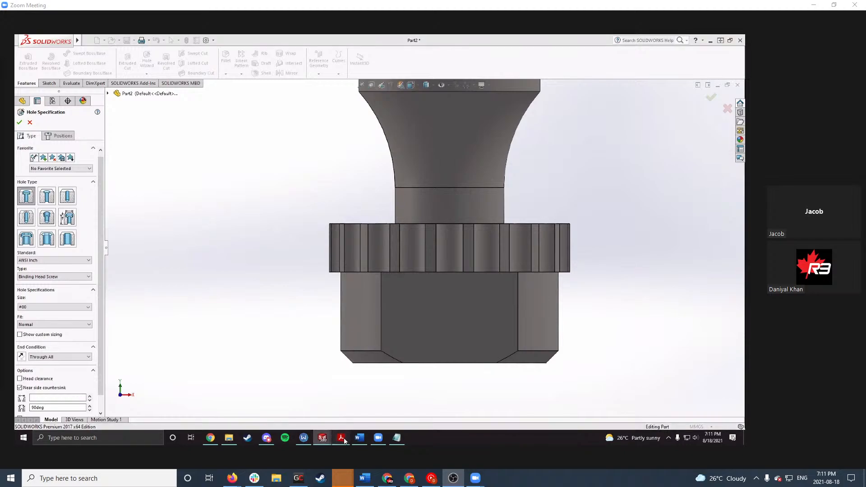
{"action": "mouse_move", "coordinate": [341, 438]}
{"action": "left_click", "coordinate": [303, 411]}
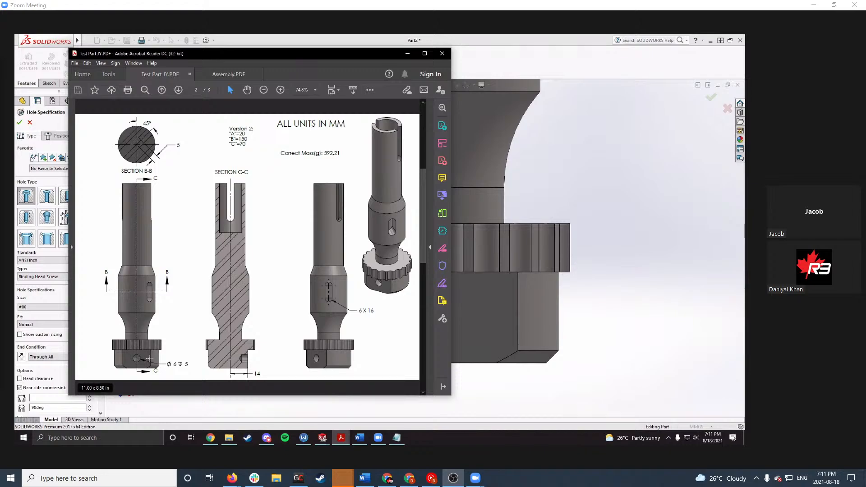
{"action": "left_click", "coordinate": [411, 57]}
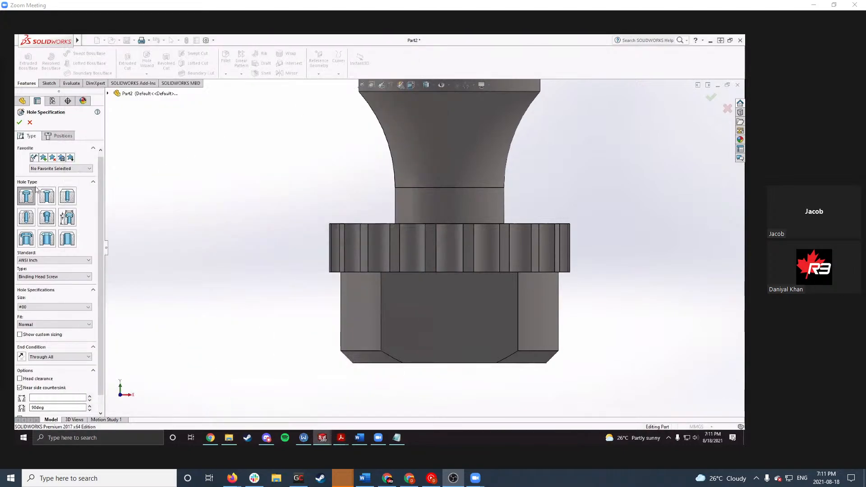
Step: Configure the Hole Wizard for a plain hole using the ANSI Metric standard and the Drill sizes type
{"action": "mouse_move", "coordinate": [100, 200]}
{"action": "left_mouse_down"}
{"action": "mouse_move", "coordinate": [101, 175]}
{"action": "mouse_move", "coordinate": [92, 193]}
{"action": "mouse_move", "coordinate": [101, 188]}
{"action": "left_mouse_up"}
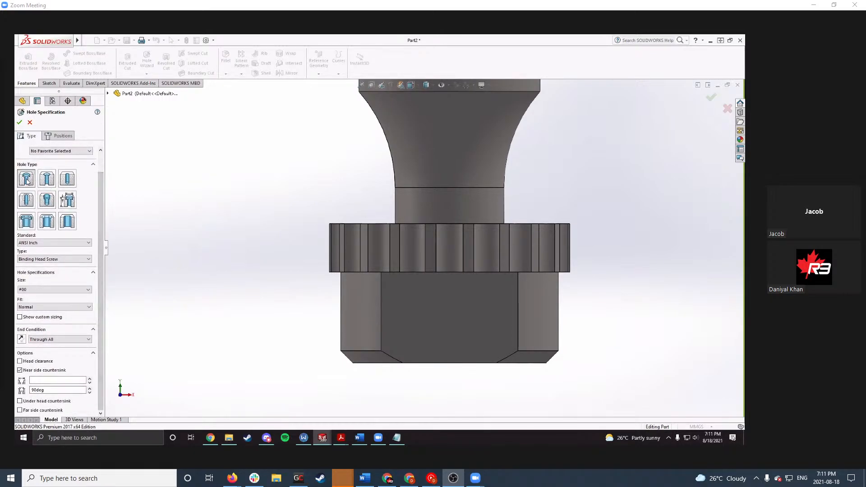
{"action": "left_click", "coordinate": [66, 179]}
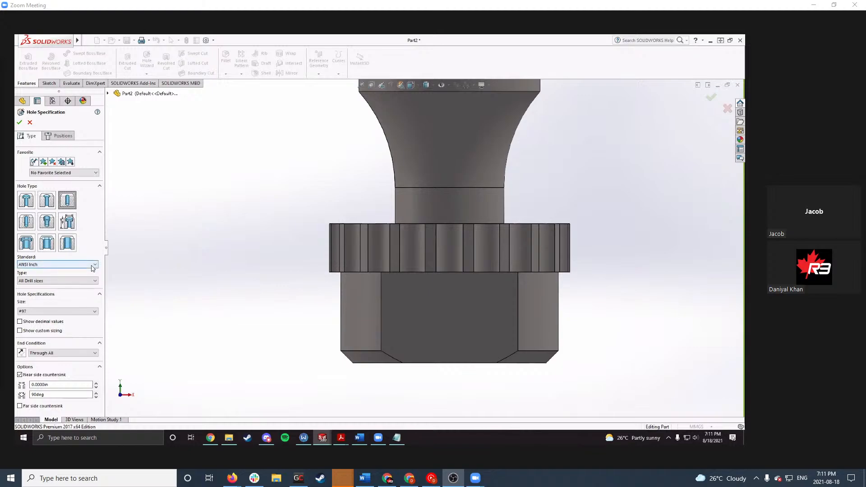
{"action": "scroll", "coordinate": [92, 265], "scroll_direction": "down", "scroll_amount": 1}
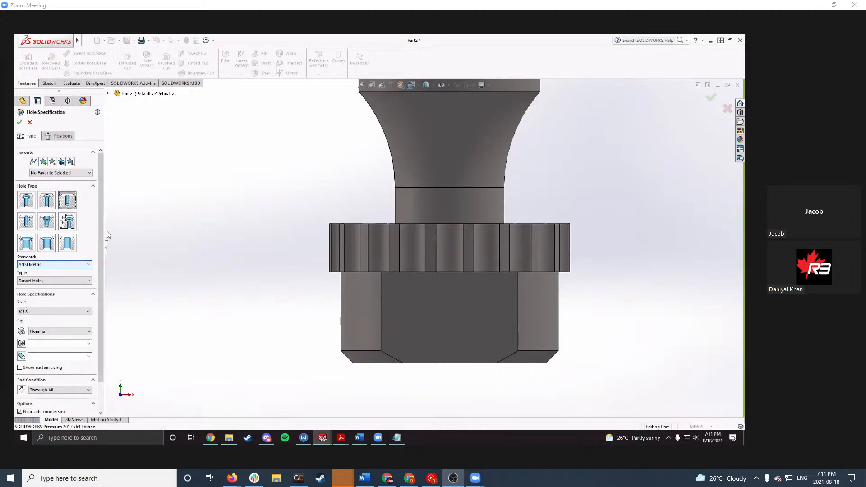
{"action": "scroll", "coordinate": [103, 251], "scroll_direction": "down", "scroll_amount": 1}
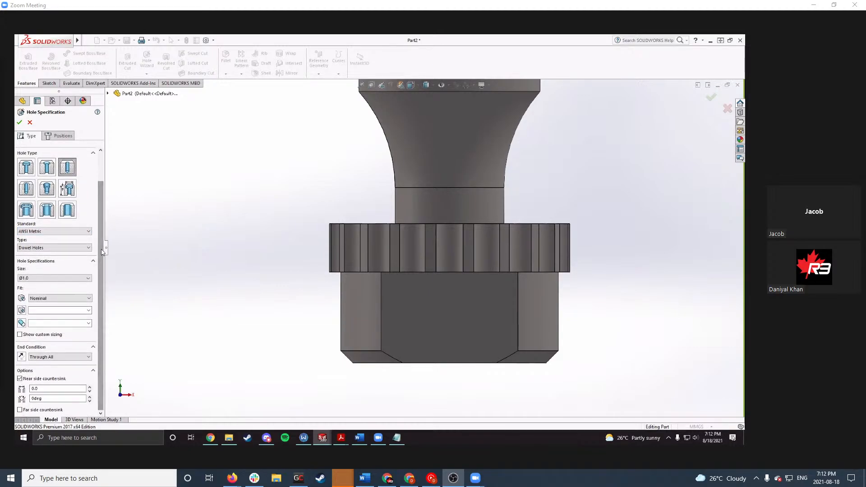
{"action": "left_click", "coordinate": [47, 232]}
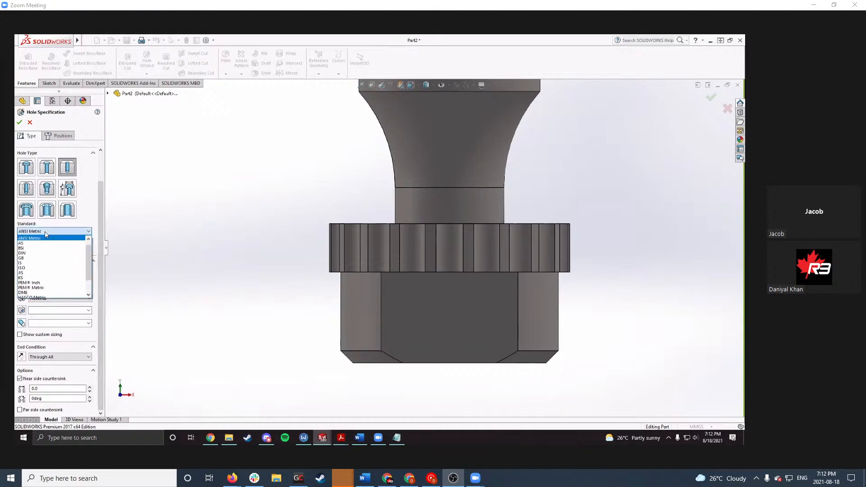
{"action": "left_click", "coordinate": [50, 241]}
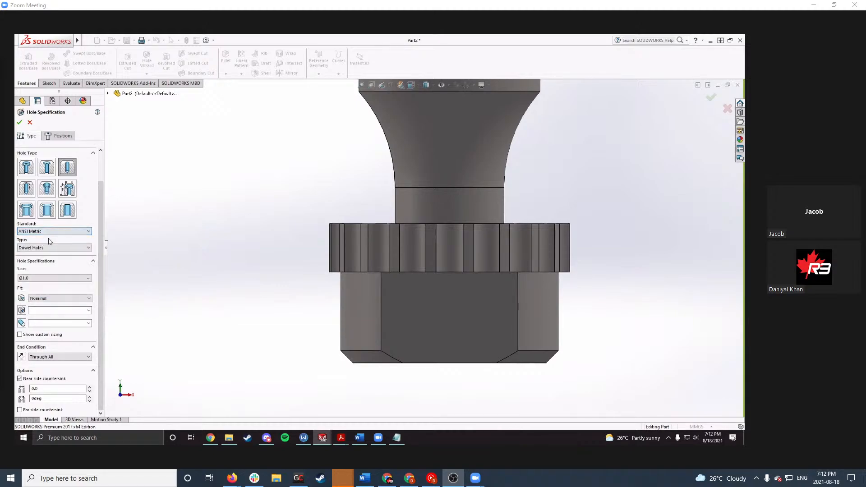
{"action": "left_click", "coordinate": [88, 249]}
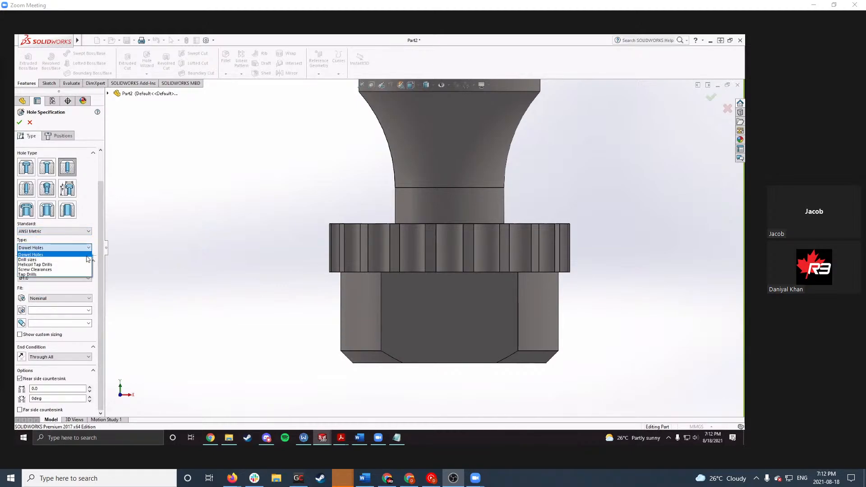
{"action": "left_click", "coordinate": [59, 260]}
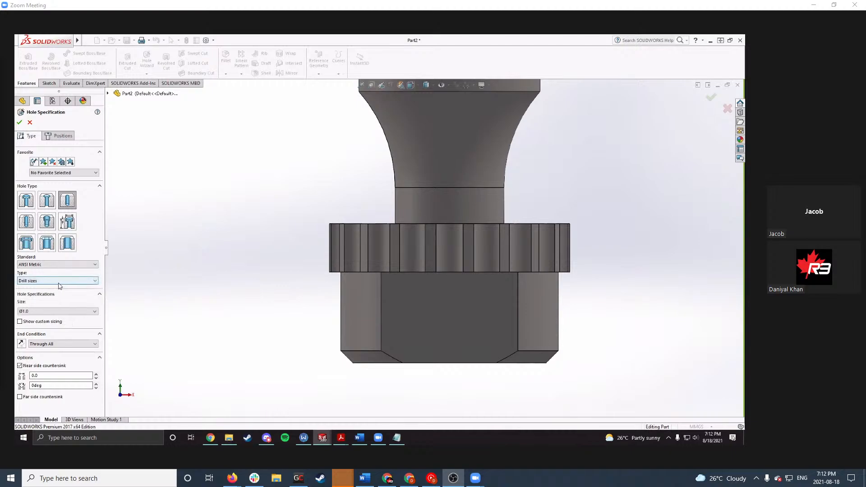
Step: Set the drill hole's size to Ø6.0
{"action": "left_click", "coordinate": [53, 314]}
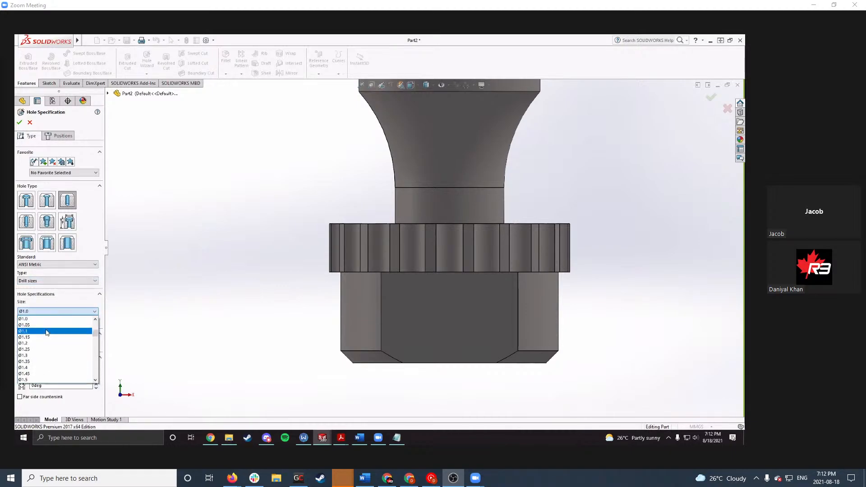
{"action": "scroll", "coordinate": [42, 349], "scroll_direction": "down", "scroll_amount": 6}
{"action": "scroll", "coordinate": [42, 352], "scroll_direction": "down", "scroll_amount": 10}
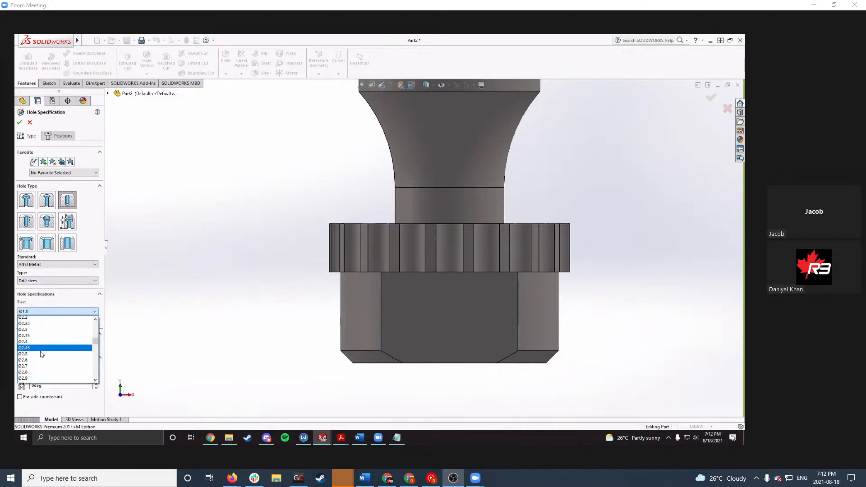
{"action": "scroll", "coordinate": [42, 354], "scroll_direction": "down", "scroll_amount": 3}
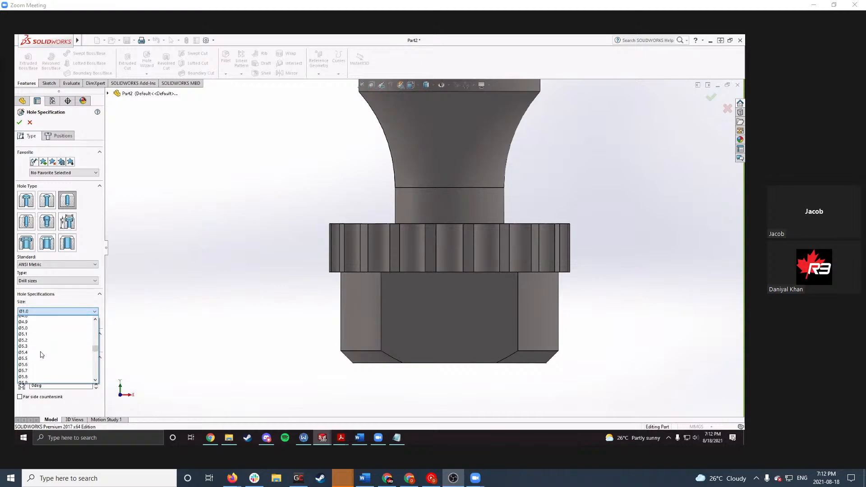
{"action": "left_click", "coordinate": [32, 368]}
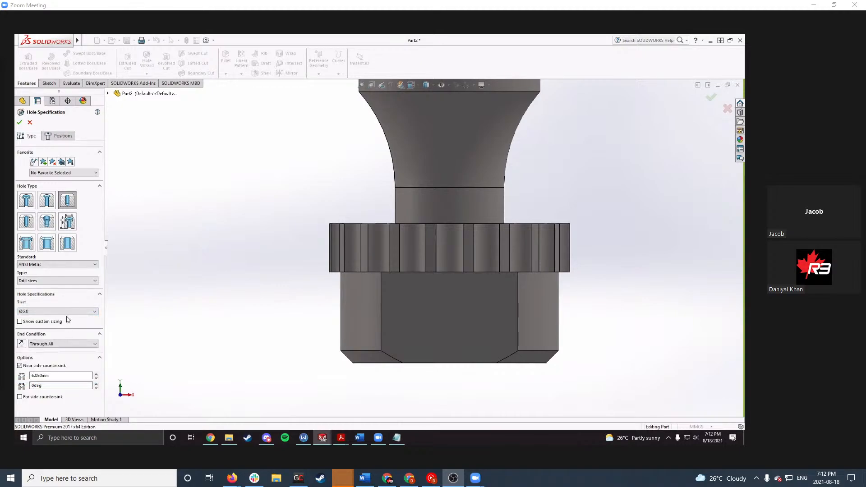
Step: Make the hole Blind with a 5 mm depth, as called out on the Test Part JY.PDF drawing, and turn off the near side countersink
{"action": "left_click", "coordinate": [45, 348]}
{"action": "left_click", "coordinate": [43, 352]}
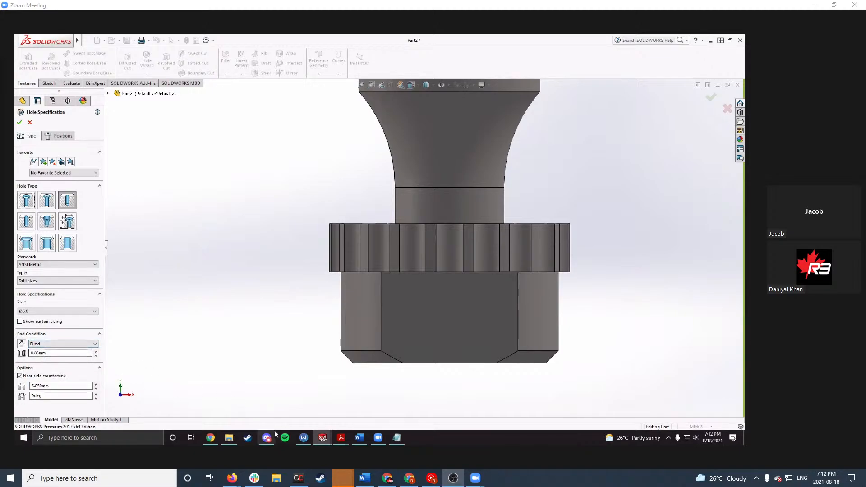
{"action": "mouse_move", "coordinate": [341, 437]}
{"action": "left_click", "coordinate": [289, 399]}
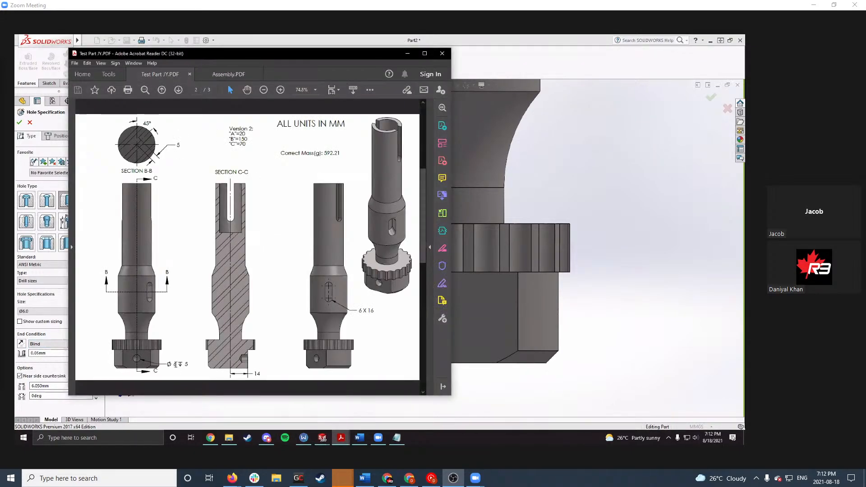
{"action": "left_click", "coordinate": [408, 53]}
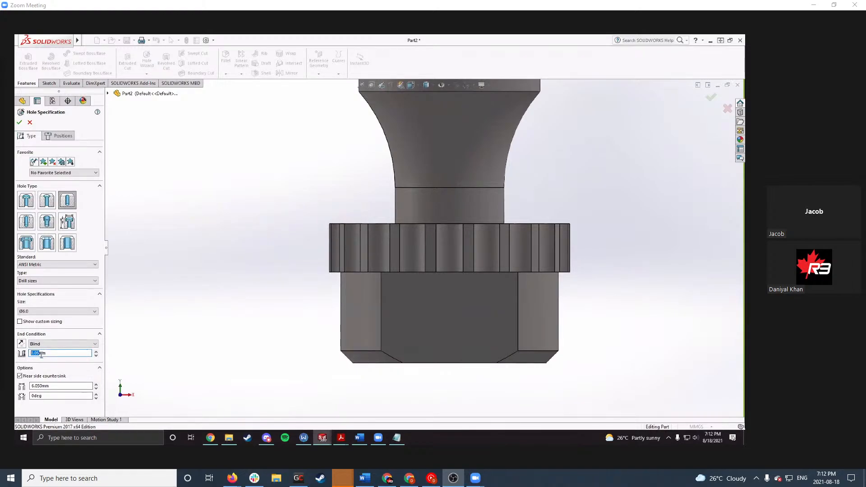
{"action": "type", "text": "5"}
{"action": "mouse_move", "coordinate": [32, 386]}
{"action": "left_mouse_down"}
{"action": "mouse_move", "coordinate": [54, 388]}
{"action": "mouse_move", "coordinate": [26, 394]}
{"action": "left_mouse_up"}
{"action": "left_click", "coordinate": [20, 376]}
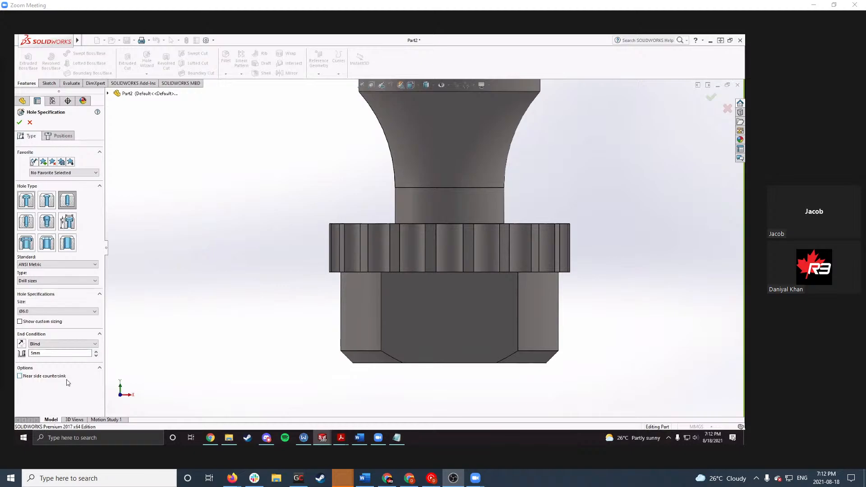
Step: Place one hole position on the head's flat face, about 10.2 mm above and 0.6 mm left of the origin
{"action": "left_click", "coordinate": [21, 124]}
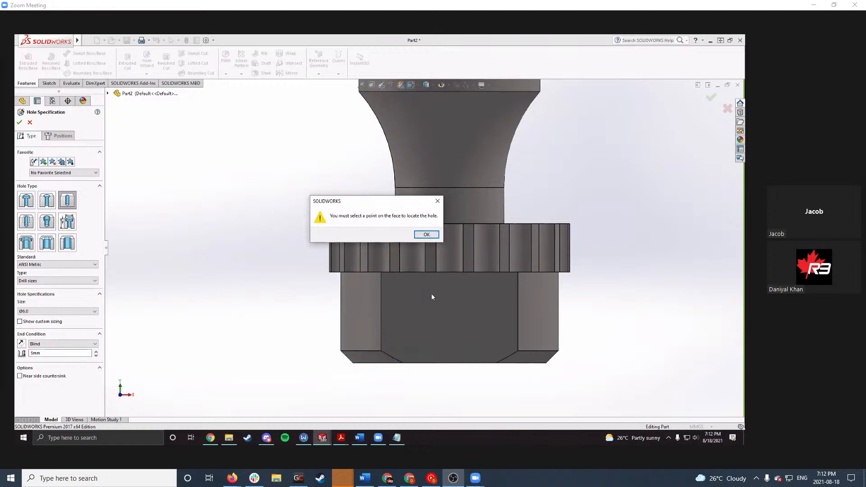
{"action": "left_click", "coordinate": [425, 235]}
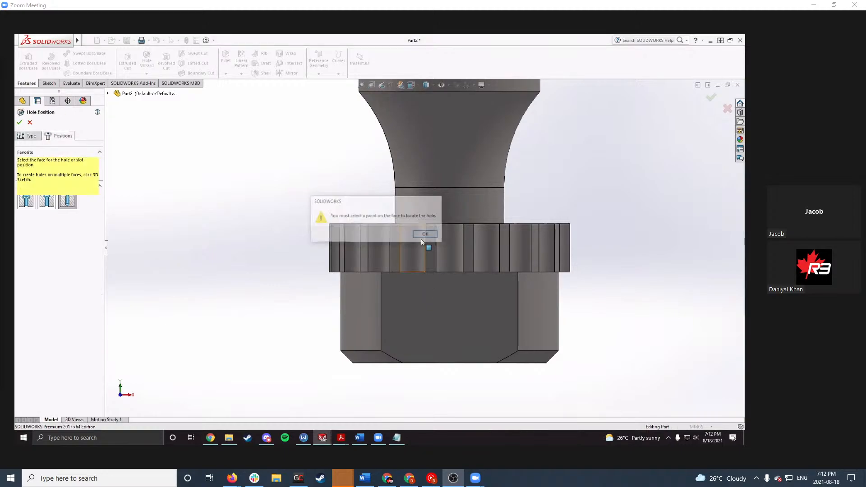
{"action": "left_click", "coordinate": [448, 306]}
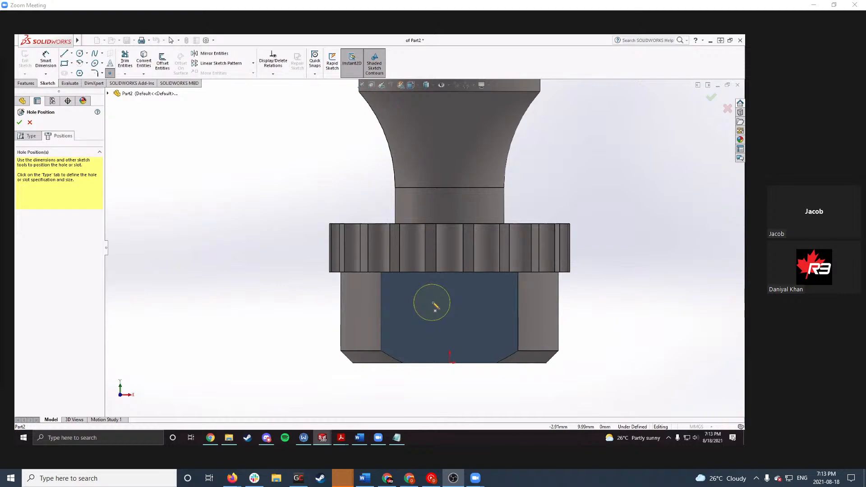
{"action": "left_click", "coordinate": [446, 301]}
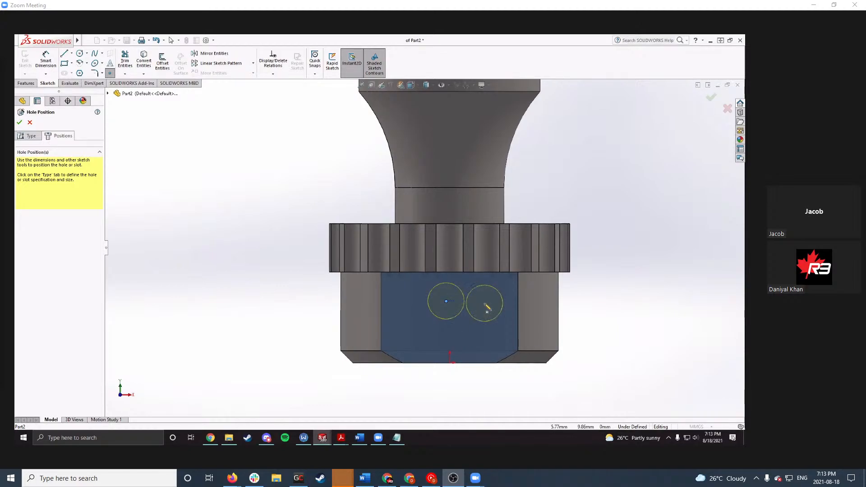
{"action": "key", "text": "Escape"}
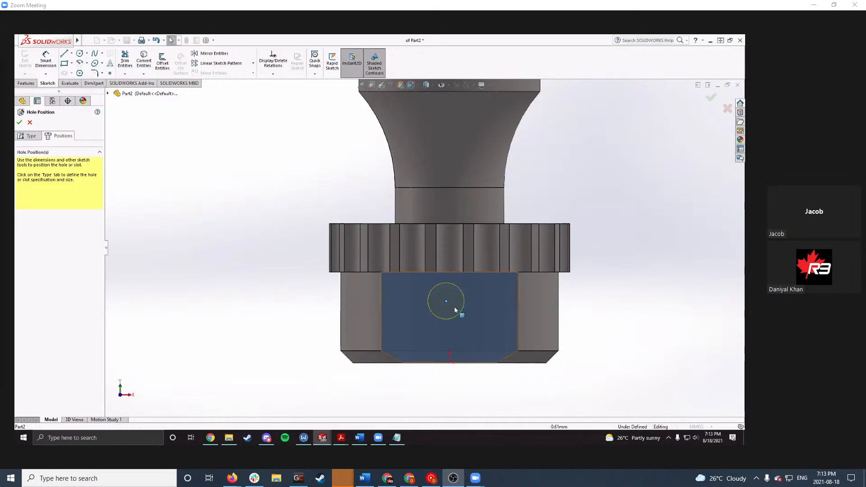
{"action": "right_click_drag", "start_coordinate": [581, 311], "coordinate": [589, 280]}
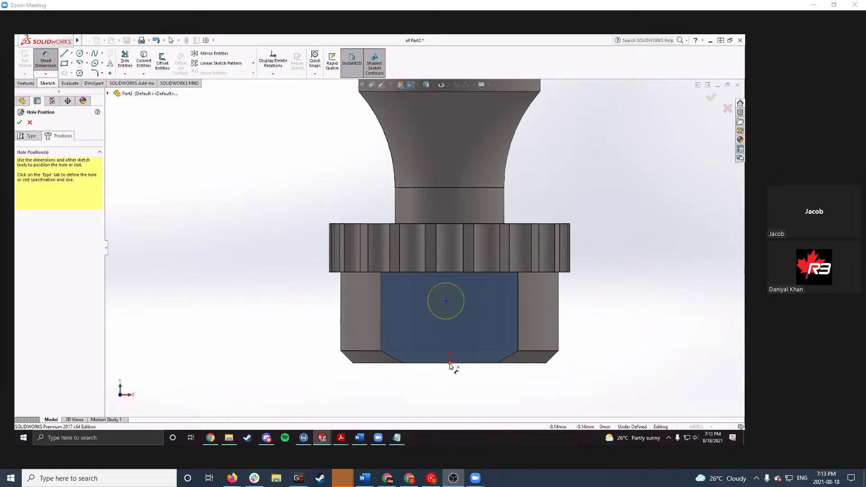
{"action": "mouse_move", "coordinate": [341, 438]}
{"action": "left_click", "coordinate": [310, 408]}
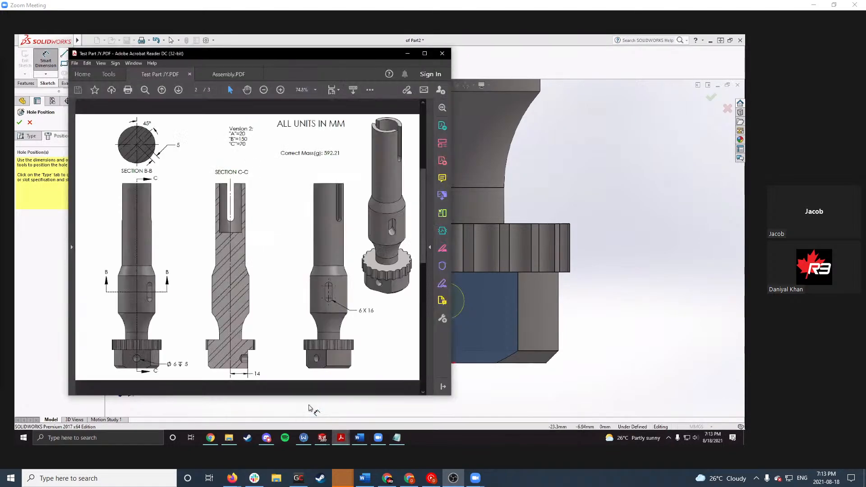
{"action": "left_click", "coordinate": [310, 408]}
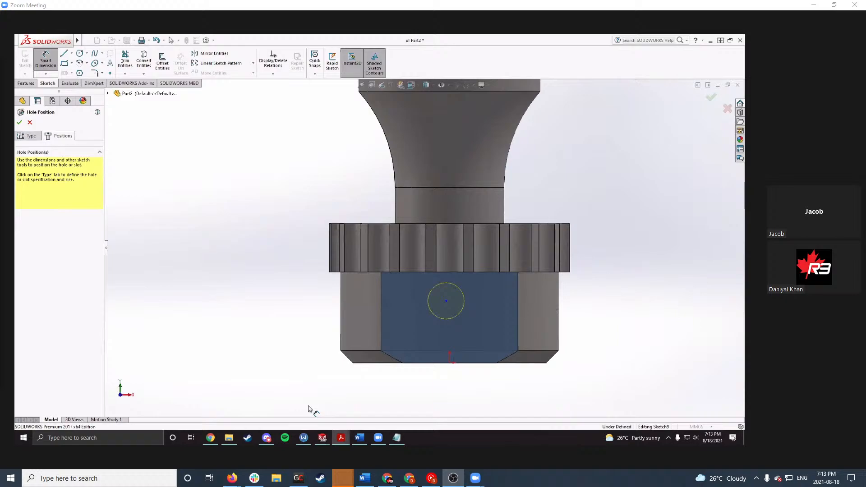
{"action": "left_click", "coordinate": [448, 300]}
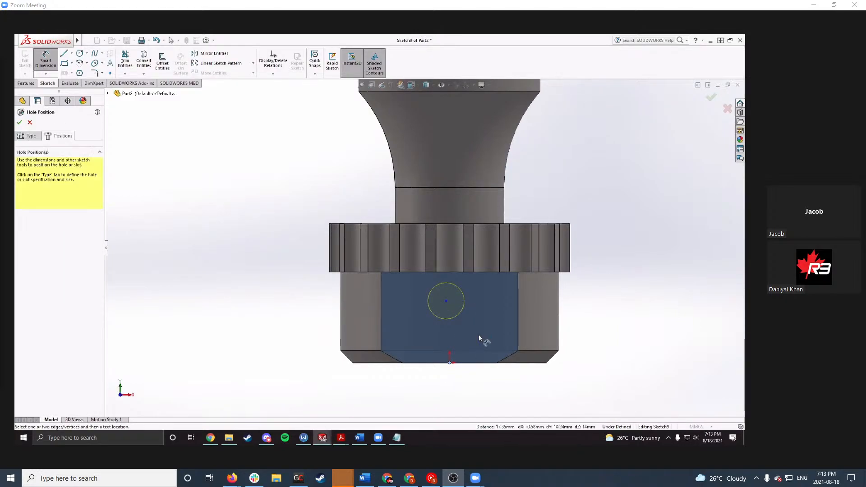
{"action": "left_click", "coordinate": [445, 301]}
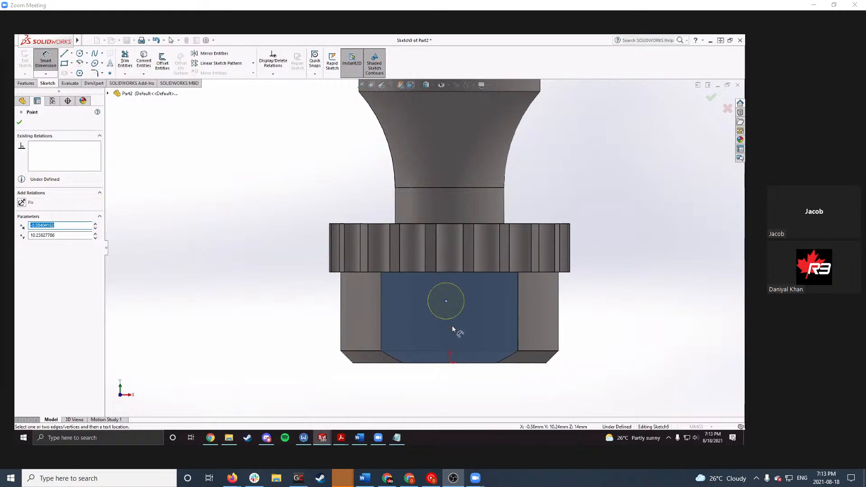
{"action": "key", "text": "Escape"}
Step: Add a Vertical relation between the hole's centre point and the origin
{"action": "left_click", "coordinate": [447, 301]}
{"action": "left_click", "coordinate": [450, 363], "text": "ctrl"}
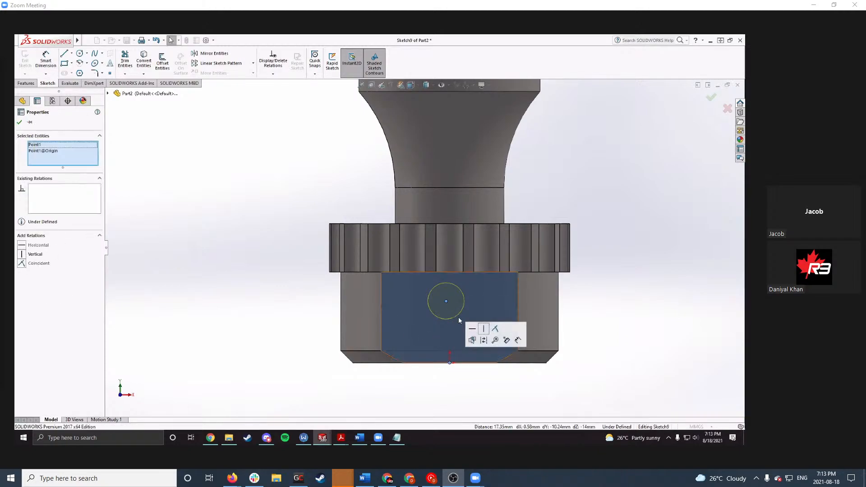
{"action": "left_click", "coordinate": [484, 330]}
{"action": "left_click", "coordinate": [533, 368]}
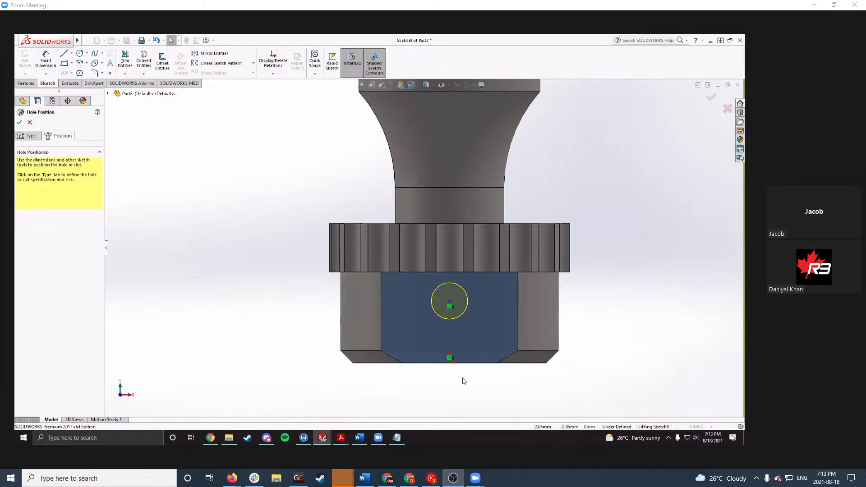
{"action": "left_click", "coordinate": [450, 301]}
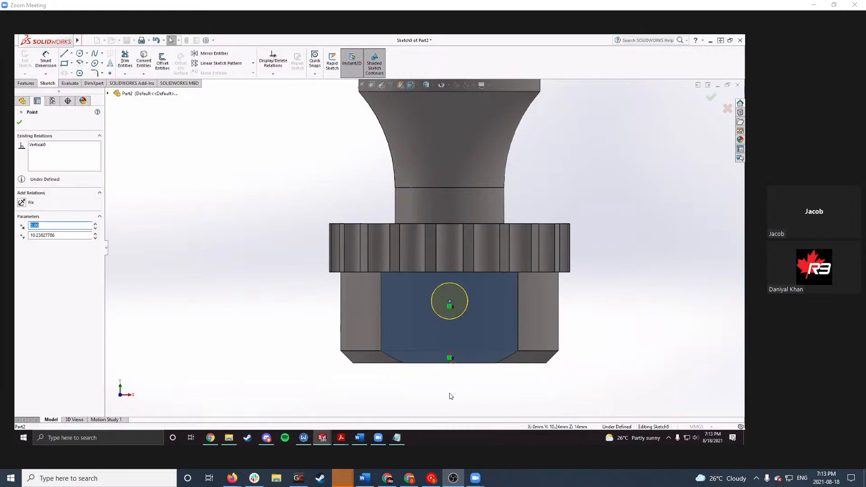
Step: Dimension the hole's centre point 10 mm above the origin and finish the hole
{"action": "left_click", "coordinate": [465, 396]}
{"action": "right_click_drag", "start_coordinate": [465, 396], "coordinate": [464, 361]}
{"action": "left_click", "coordinate": [450, 301]}
{"action": "left_click", "coordinate": [450, 363]}
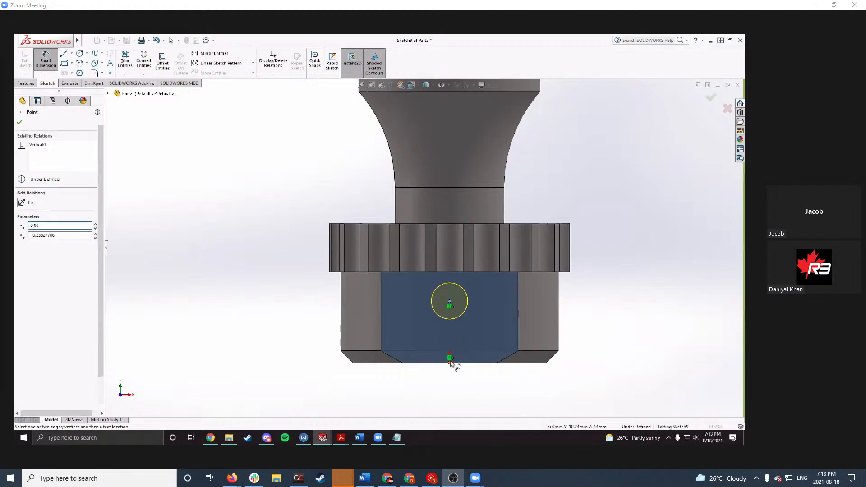
{"action": "left_click", "coordinate": [495, 340]}
{"action": "key", "text": "Return"}
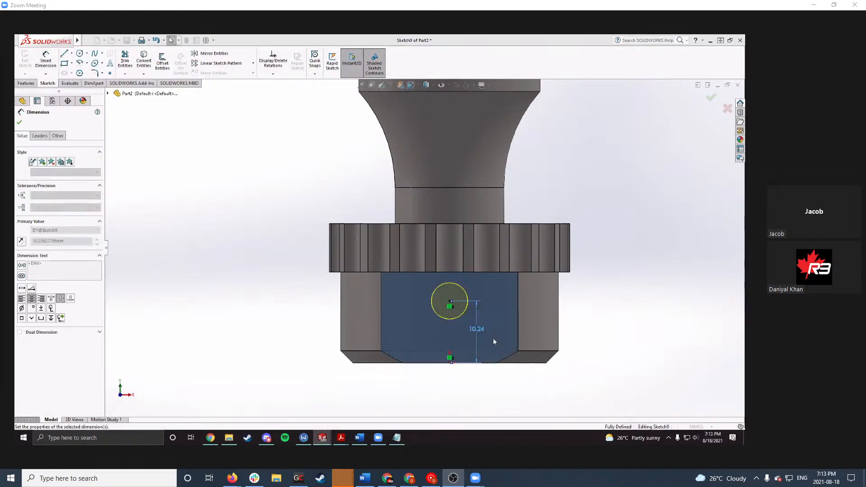
{"action": "left_click", "coordinate": [625, 311]}
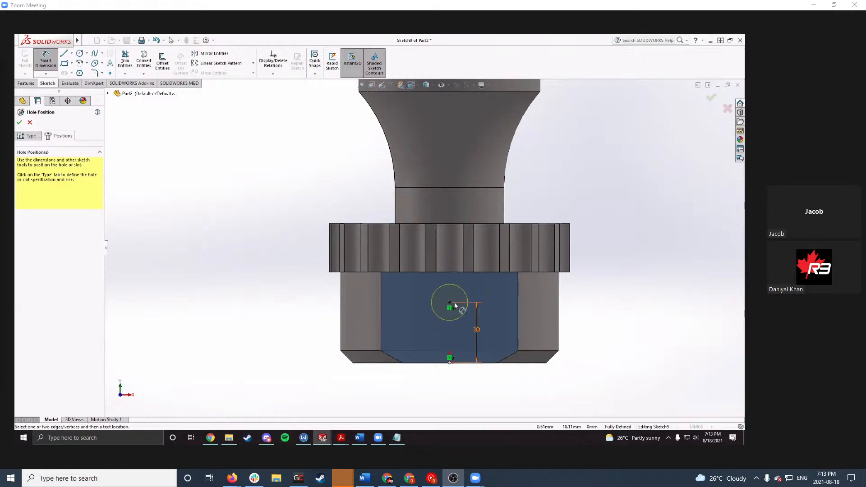
{"action": "left_click", "coordinate": [20, 123]}
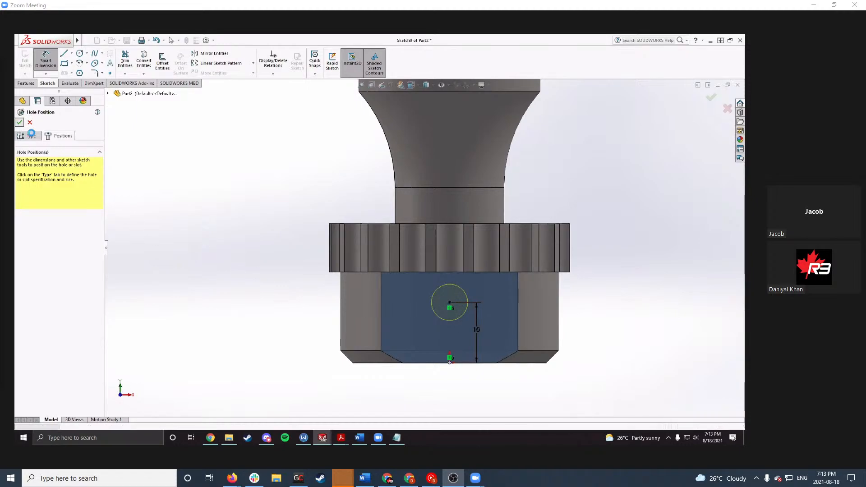
Step: Section the part along the Right Plane and inspect the drilled hole in the head's flat
{"action": "scroll", "coordinate": [450, 308], "scroll_direction": "down", "scroll_amount": 1}
{"action": "mouse_move", "coordinate": [449, 307]}
{"action": "middle_mouse_down"}
{"action": "mouse_move", "coordinate": [472, 280]}
{"action": "mouse_move", "coordinate": [449, 297]}
{"action": "middle_mouse_up"}
{"action": "left_click", "coordinate": [449, 296]}
{"action": "mouse_move", "coordinate": [575, 320]}
{"action": "middle_mouse_down"}
{"action": "mouse_move", "coordinate": [630, 255]}
{"action": "mouse_move", "coordinate": [671, 271]}
{"action": "mouse_move", "coordinate": [509, 248]}
{"action": "mouse_move", "coordinate": [572, 208]}
{"action": "middle_mouse_up"}
{"action": "left_click", "coordinate": [572, 209]}
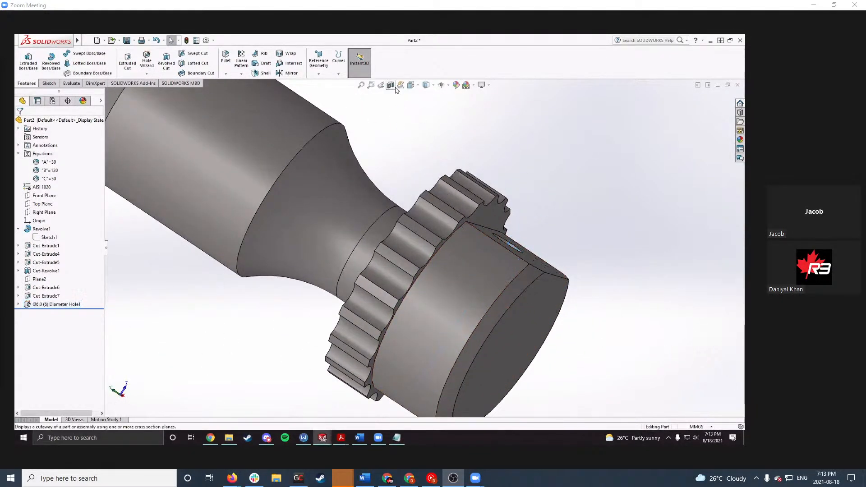
{"action": "left_click", "coordinate": [395, 89]}
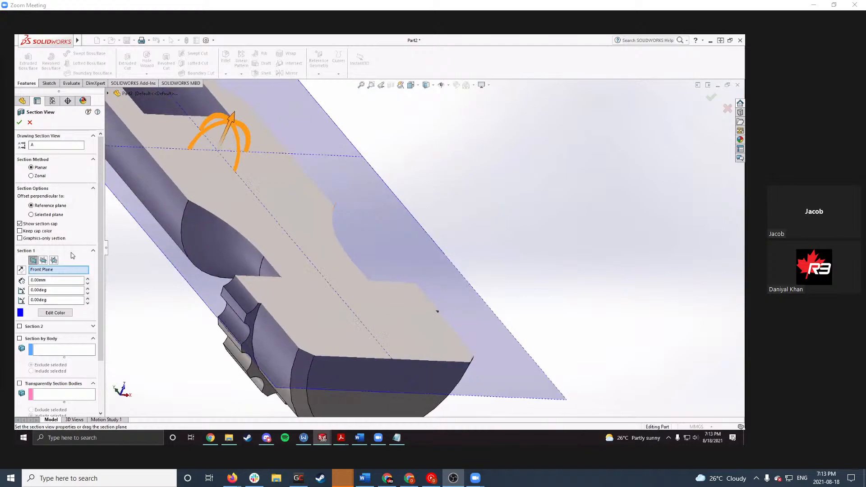
{"action": "left_click", "coordinate": [43, 261]}
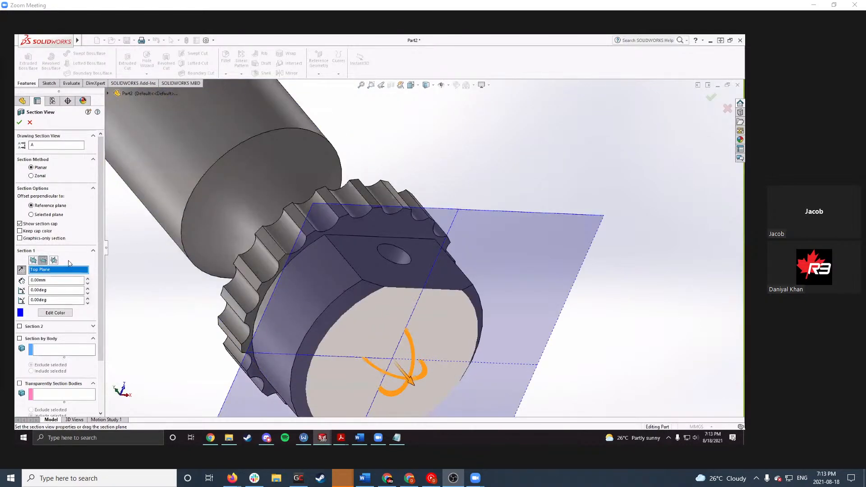
{"action": "left_click", "coordinate": [55, 261]}
{"action": "left_click", "coordinate": [20, 122]}
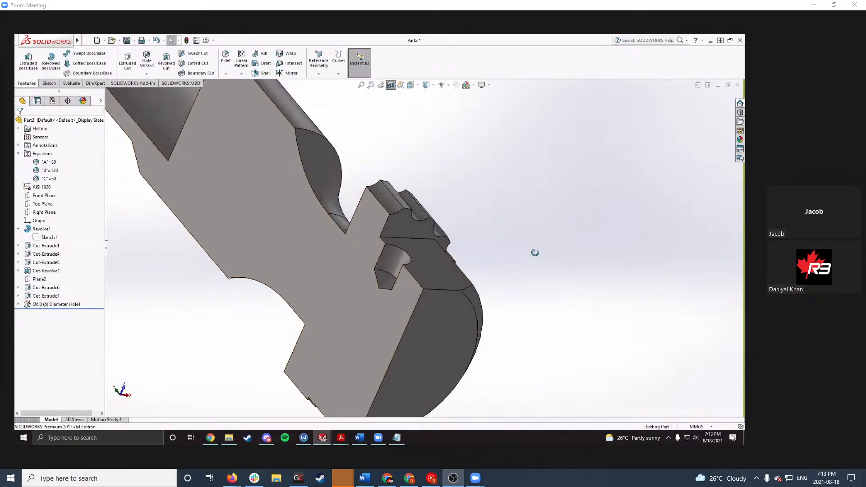
{"action": "mouse_move", "coordinate": [535, 252]}
{"action": "middle_mouse_down"}
{"action": "mouse_move", "coordinate": [580, 245]}
{"action": "mouse_move", "coordinate": [557, 275]}
{"action": "middle_mouse_up"}
{"action": "left_click", "coordinate": [534, 276]}
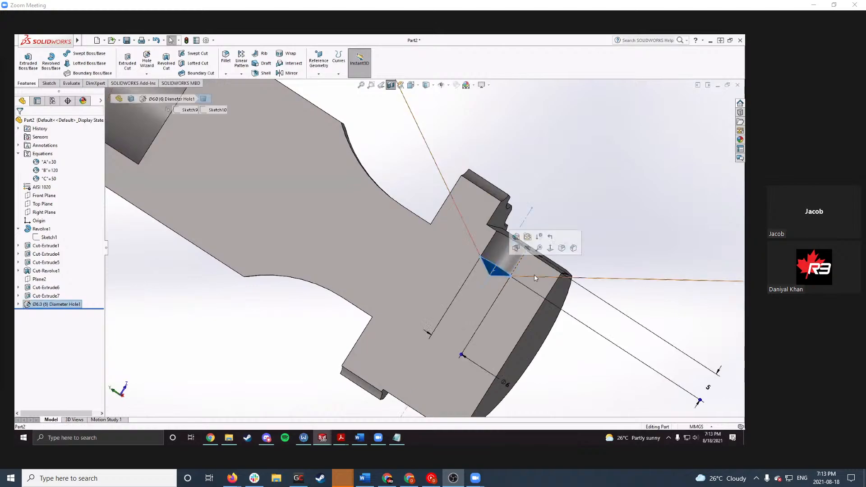
{"action": "left_click", "coordinate": [581, 220]}
{"action": "middle_click_drag", "start_coordinate": [562, 221], "coordinate": [502, 250]}
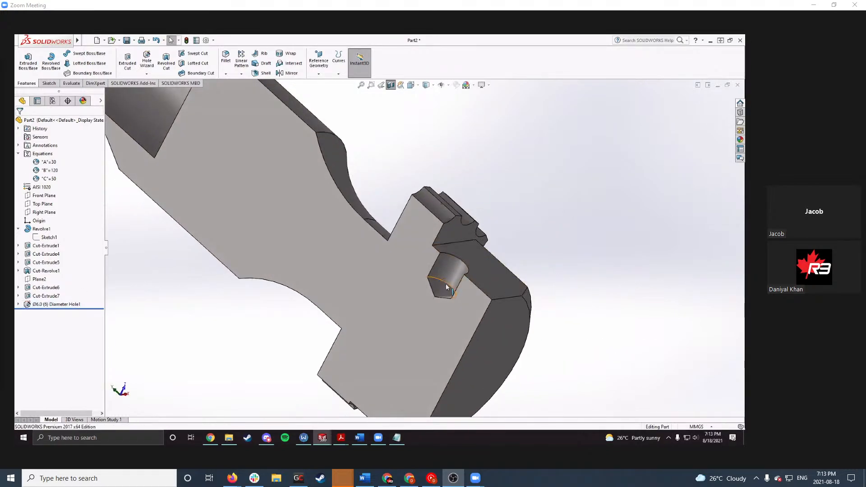
Step: Check the hole's diameter and depth callout on page 2 of the Test Part JY.PDF drawing
{"action": "mouse_move", "coordinate": [341, 437]}
{"action": "left_click", "coordinate": [300, 413]}
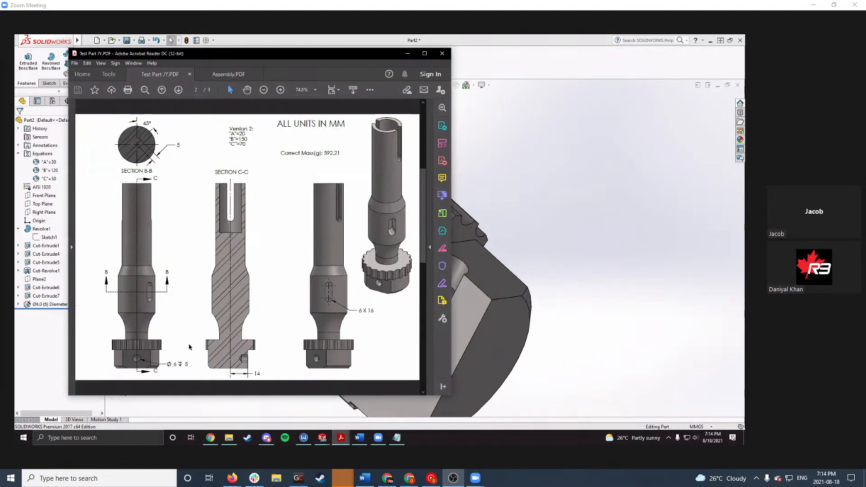
{"action": "left_click_drag", "start_coordinate": [173, 364], "coordinate": [192, 363]}
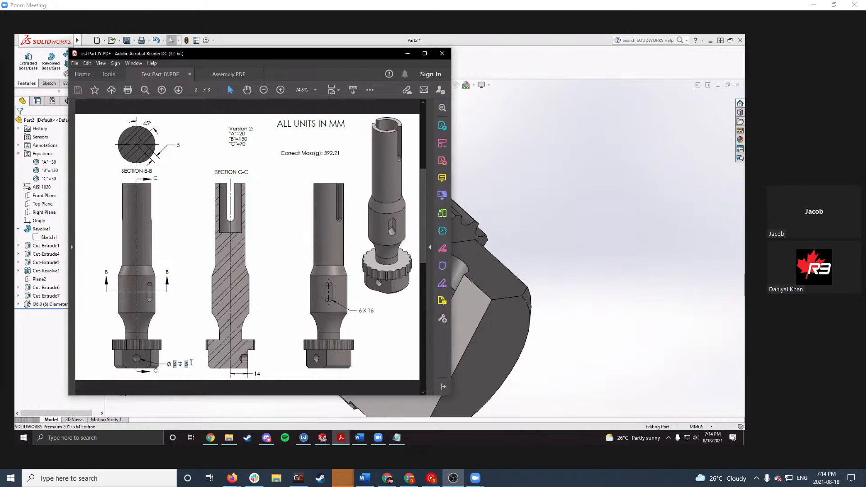
{"action": "left_click", "coordinate": [182, 366]}
{"action": "left_click", "coordinate": [149, 357]}
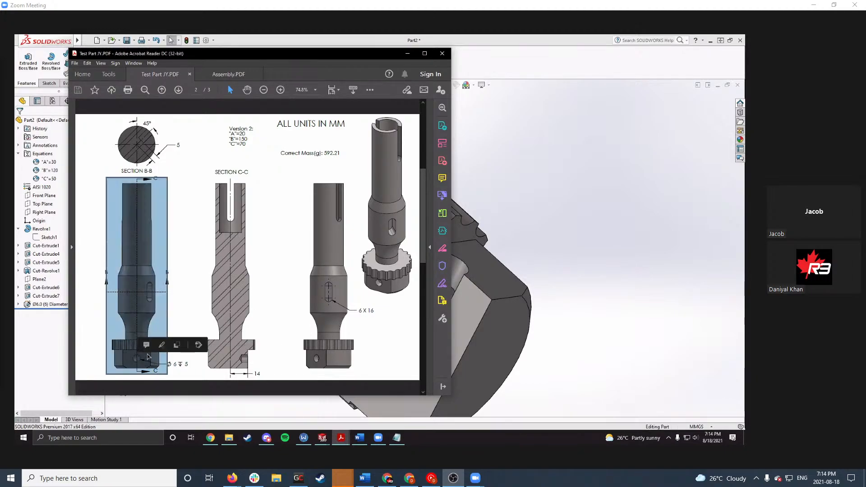
{"action": "left_click", "coordinate": [184, 365]}
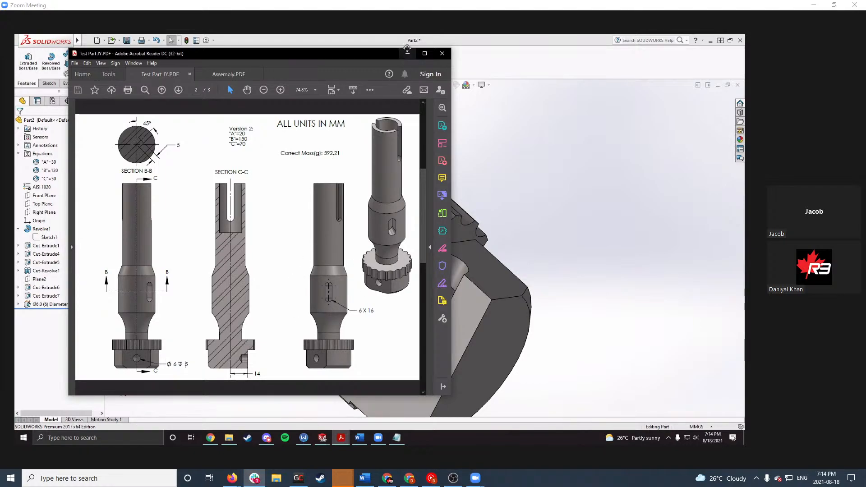
{"action": "left_click_drag", "start_coordinate": [408, 49], "coordinate": [403, 78]}
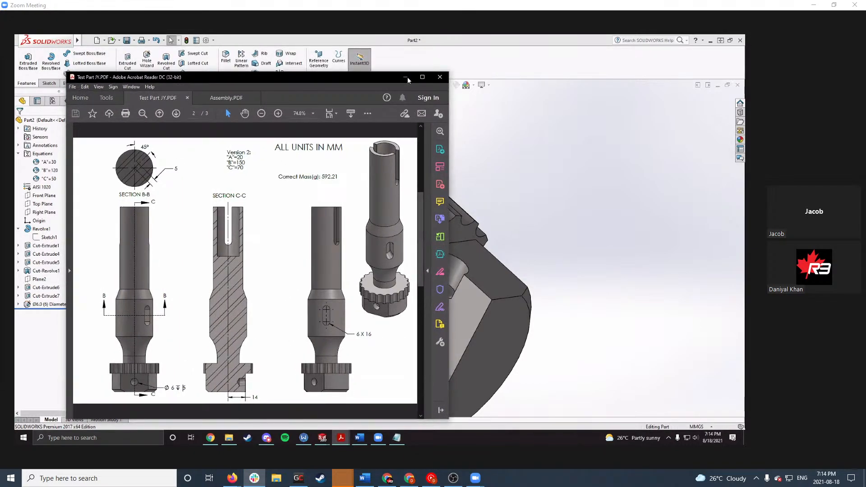
{"action": "left_click", "coordinate": [408, 77]}
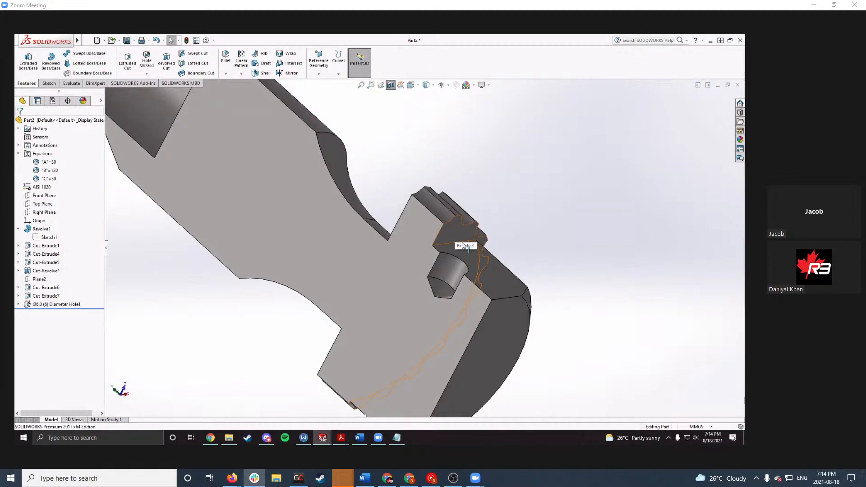
Step: Inspect the hole's conical bottom in the sectioned head, and turn off the section view
{"action": "left_click", "coordinate": [446, 290]}
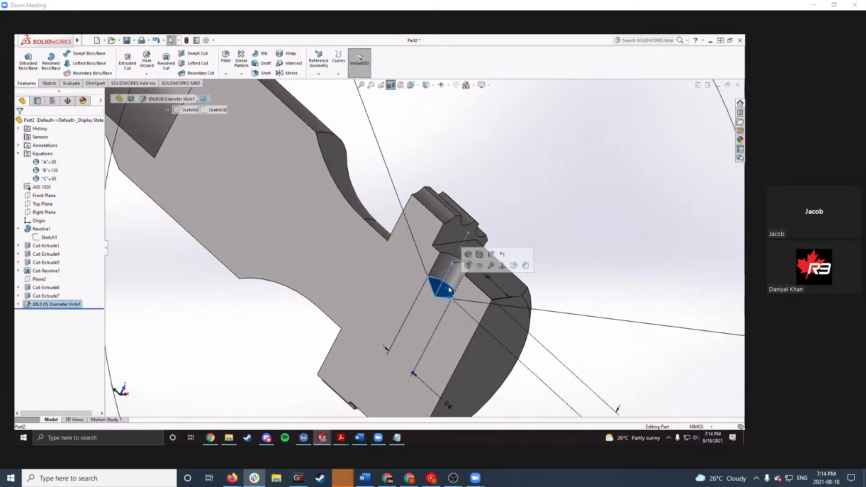
{"action": "left_click", "coordinate": [588, 243]}
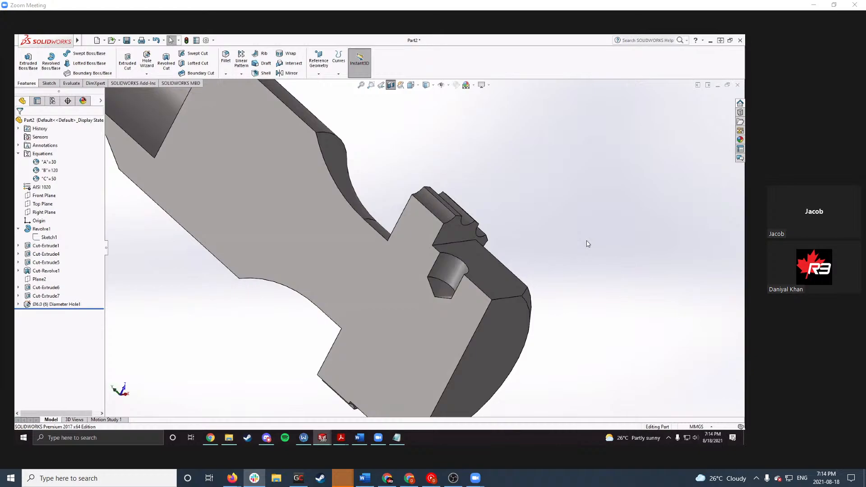
{"action": "scroll", "coordinate": [585, 245], "scroll_direction": "up", "scroll_amount": 5}
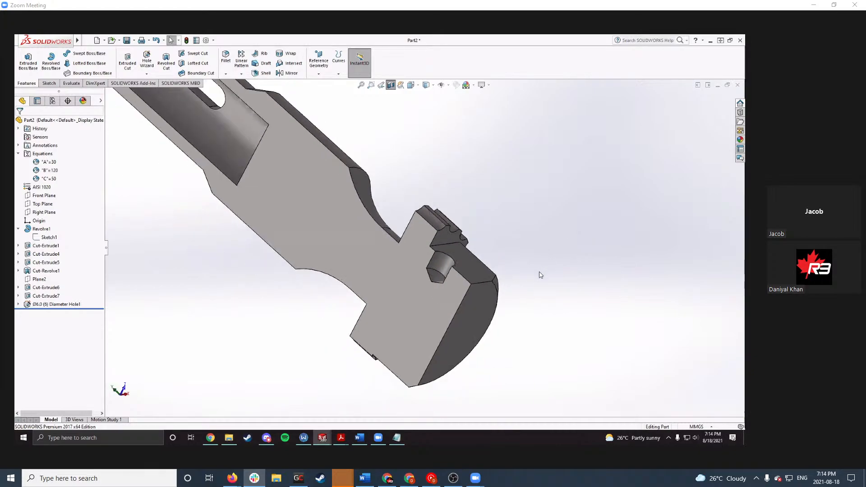
{"action": "middle_click_drag", "start_coordinate": [408, 243], "coordinate": [367, 283]}
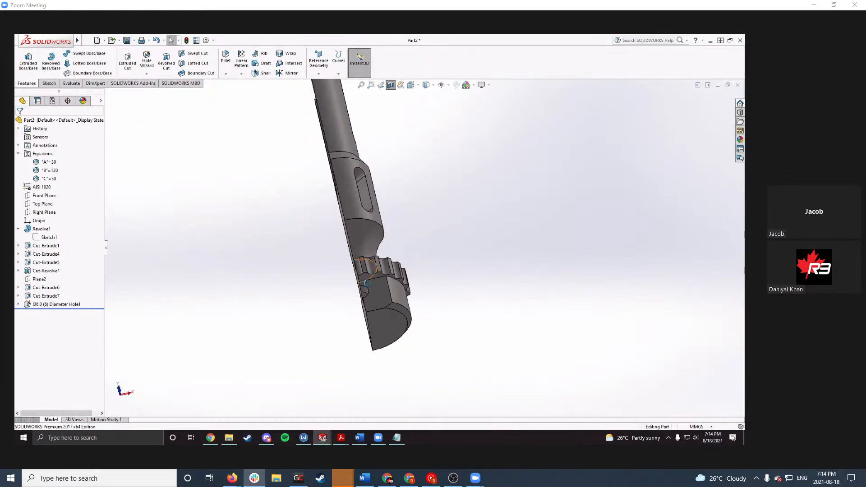
{"action": "middle_click_drag", "start_coordinate": [431, 256], "coordinate": [464, 247]}
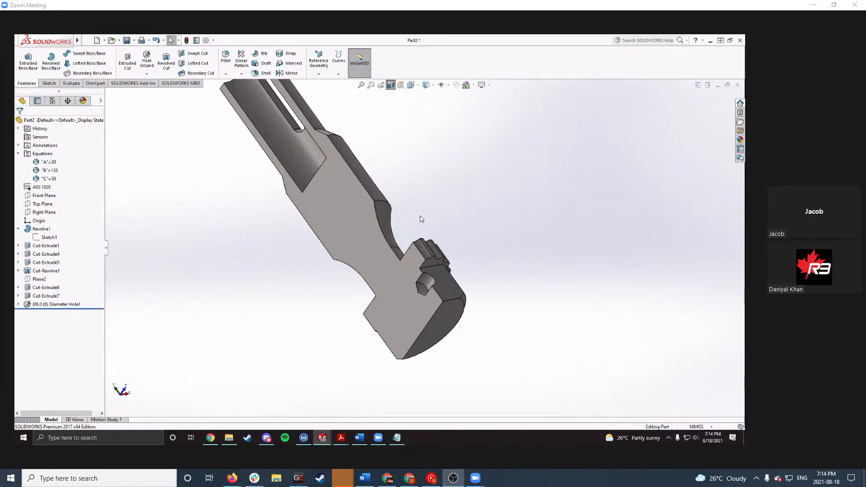
{"action": "left_click", "coordinate": [390, 85]}
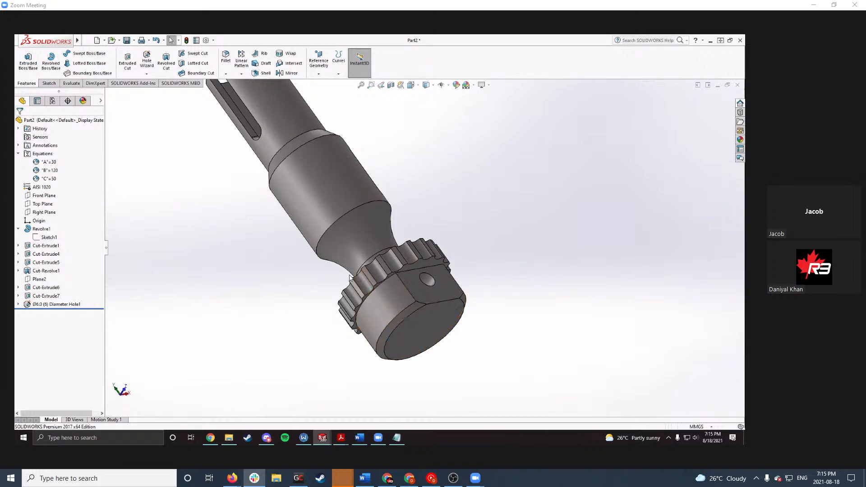
Step: Examine the head's end face and compare it with page 3 of the Test Part JY.PDF drawing
{"action": "scroll", "coordinate": [350, 277], "scroll_direction": "down", "scroll_amount": 2}
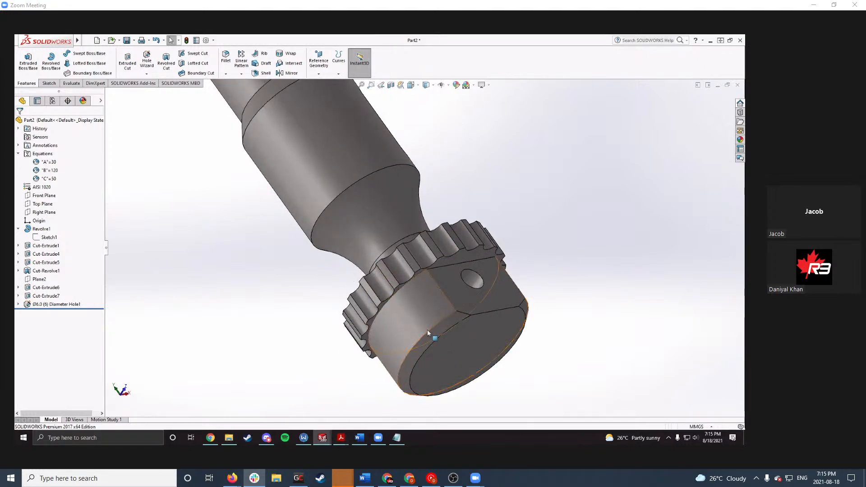
{"action": "middle_click_drag", "start_coordinate": [427, 329], "coordinate": [395, 261]}
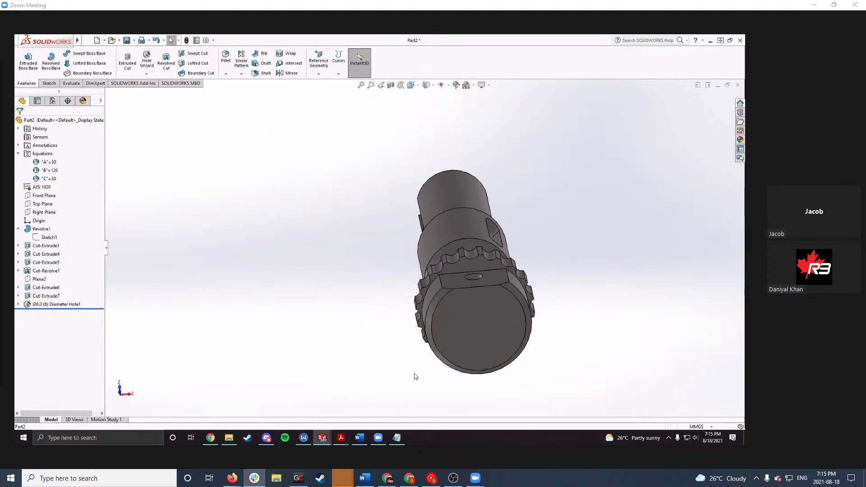
{"action": "mouse_move", "coordinate": [342, 442]}
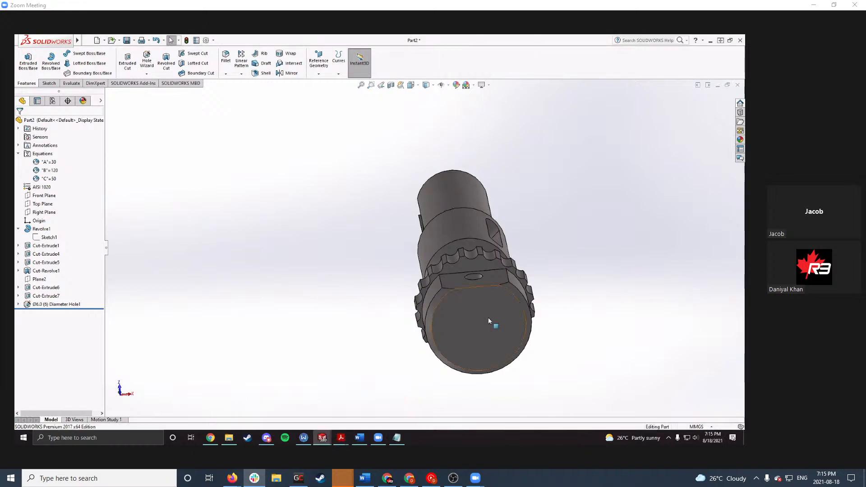
{"action": "middle_click_drag", "start_coordinate": [488, 318], "coordinate": [474, 298]}
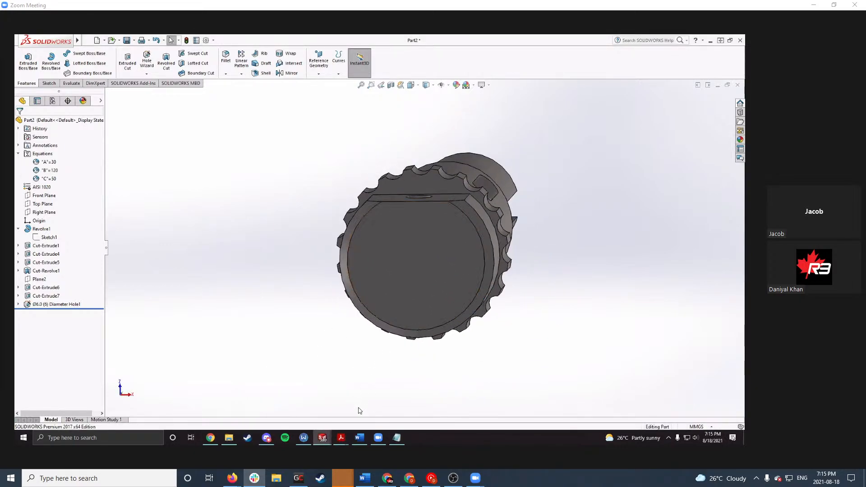
{"action": "mouse_move", "coordinate": [341, 438]}
{"action": "left_click", "coordinate": [308, 408]}
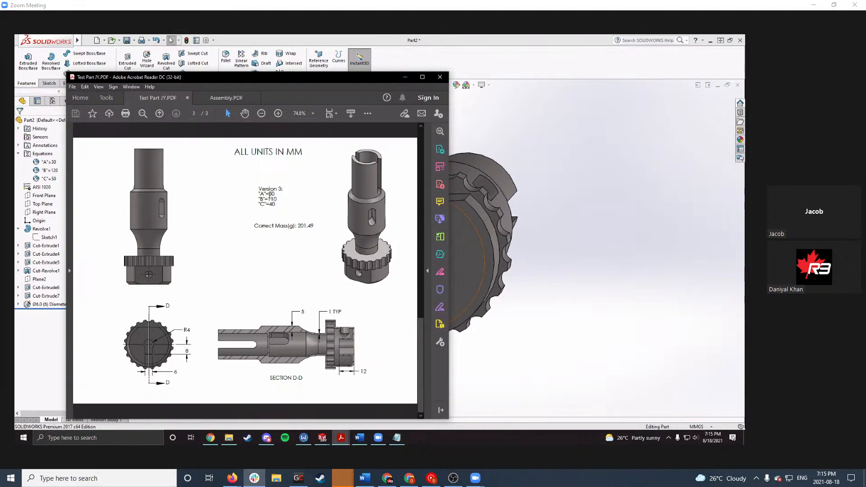
{"action": "left_click_drag", "start_coordinate": [270, 196], "coordinate": [311, 231]}
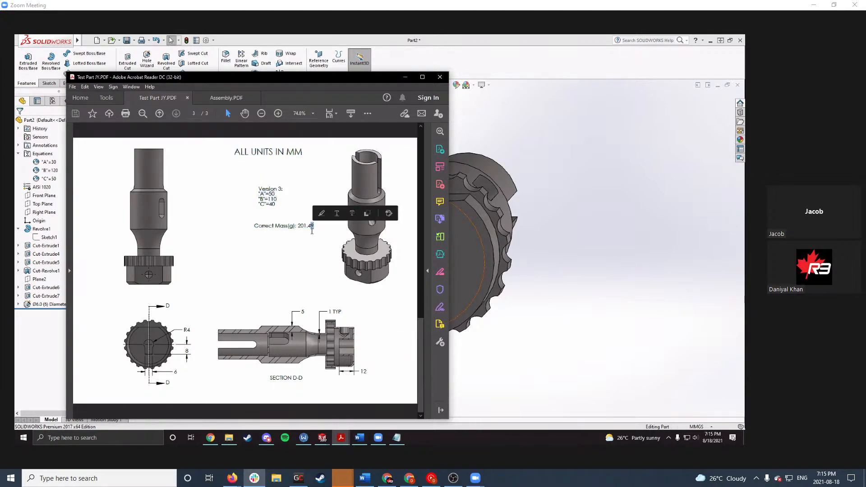
{"action": "left_click", "coordinate": [380, 260]}
{"action": "left_click", "coordinate": [597, 281]}
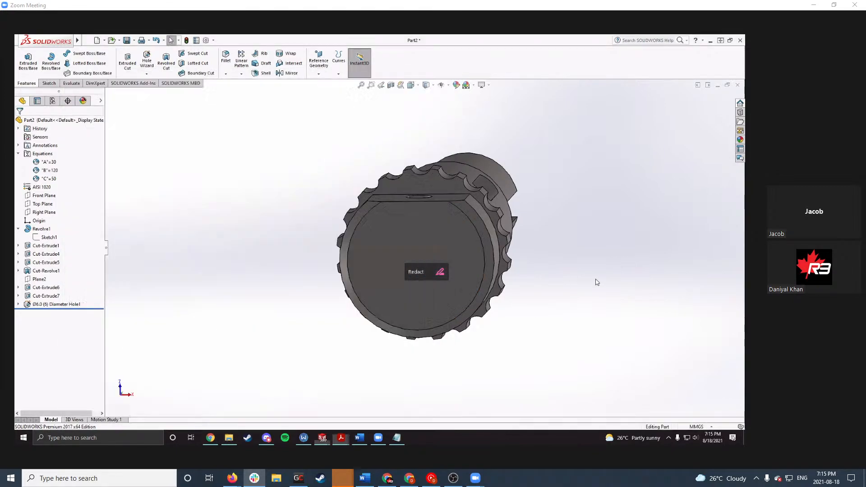
Step: Open a sketch on the head's end face and draw a circle of about 2.5 mm radius centred on the origin
{"action": "left_click", "coordinate": [413, 261]}
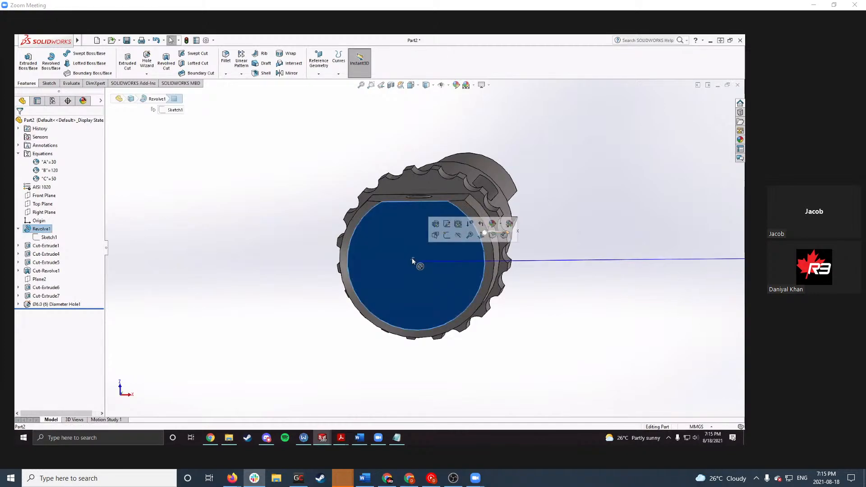
{"action": "left_click", "coordinate": [451, 238]}
{"action": "key", "text": "ctrl+8"}
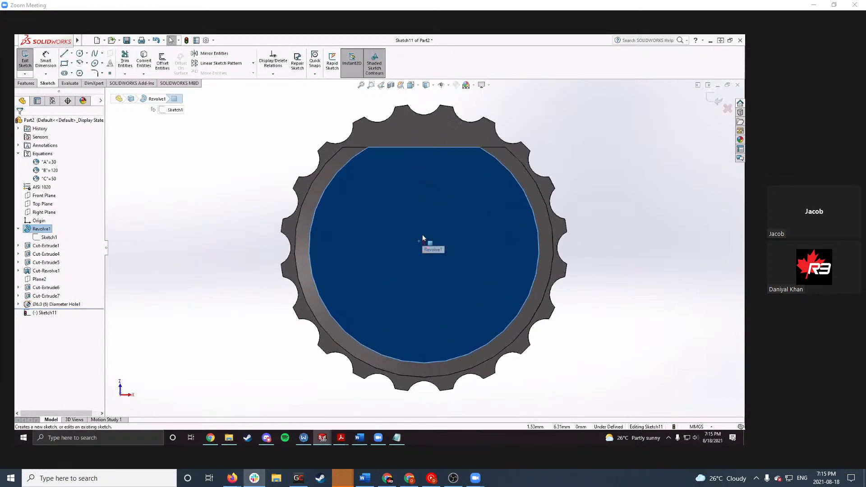
{"action": "right_click_drag", "start_coordinate": [187, 219], "coordinate": [314, 215]}
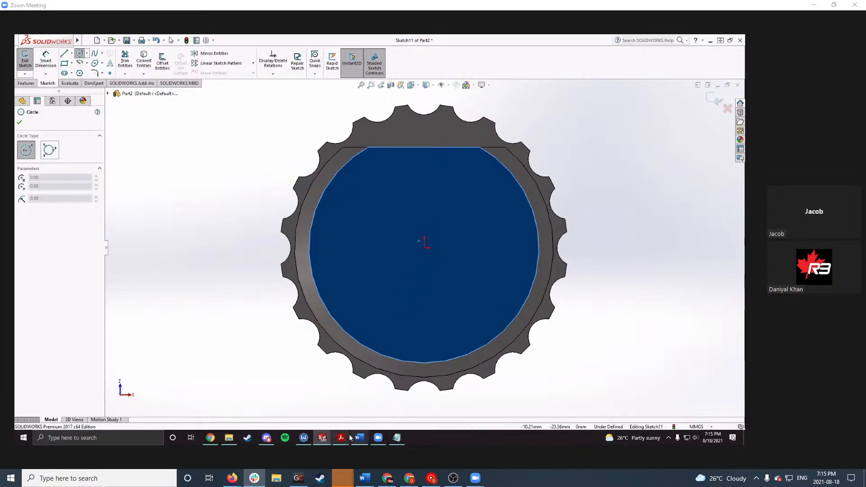
{"action": "mouse_move", "coordinate": [348, 438]}
{"action": "left_click", "coordinate": [294, 399]}
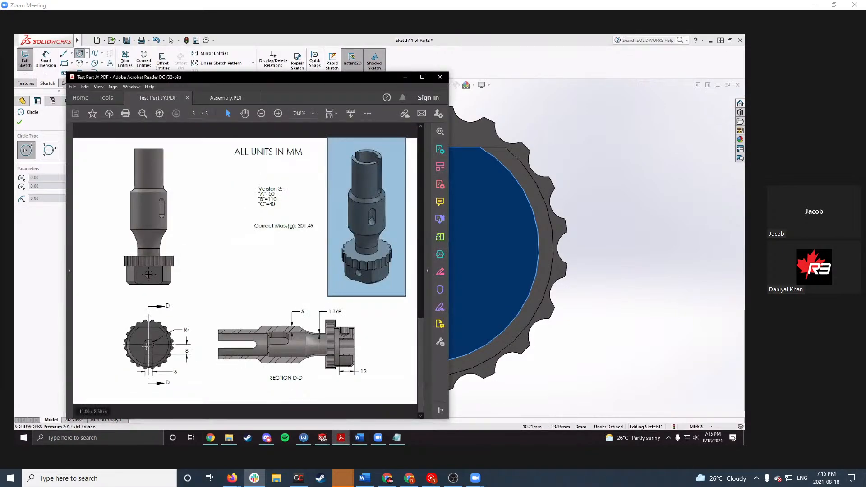
{"action": "left_click", "coordinate": [404, 78]}
{"action": "left_click", "coordinate": [424, 247]}
{"action": "left_click", "coordinate": [441, 255]}
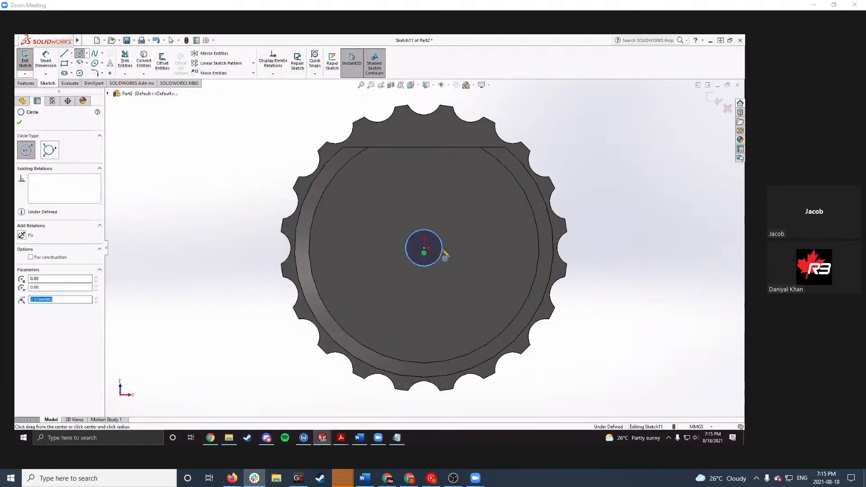
{"action": "key", "text": "Escape"}
Step: Draw a three-sided rectangular slot outline about 3.9 mm wide, running down from the circle, closed by a horizontal line, and back up to the circle
{"action": "key", "text": "l"}
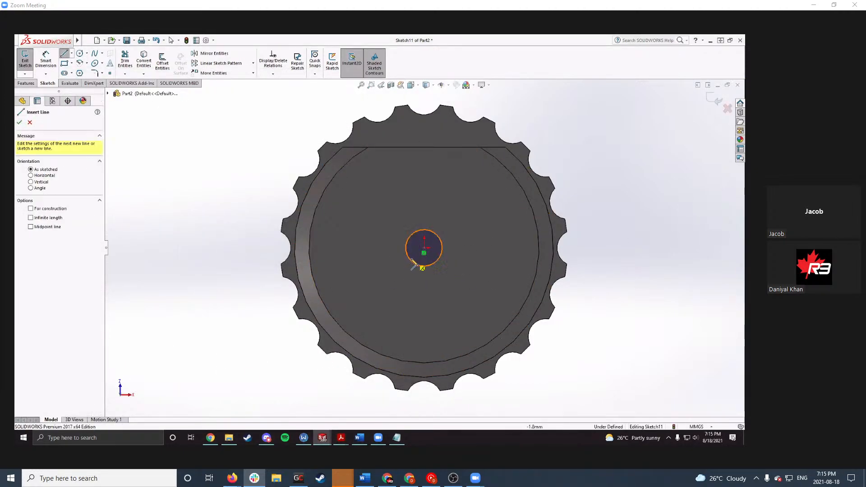
{"action": "left_click", "coordinate": [409, 258]}
{"action": "left_click", "coordinate": [410, 283]}
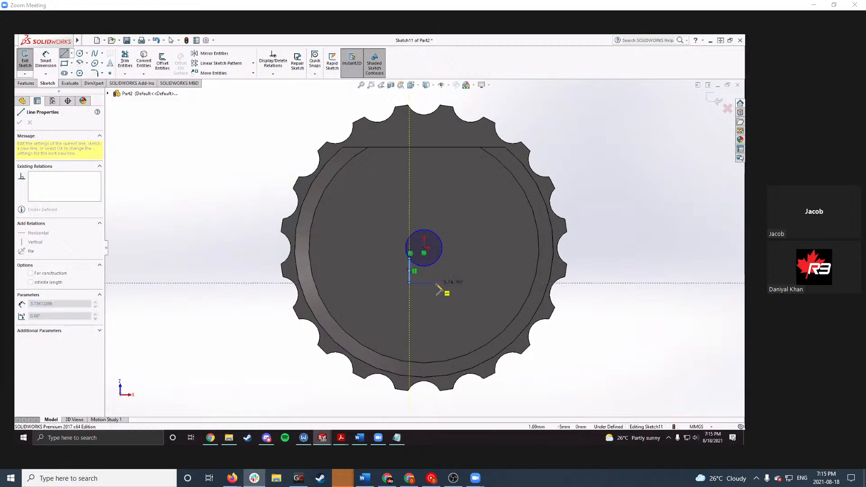
{"action": "left_click", "coordinate": [438, 284]}
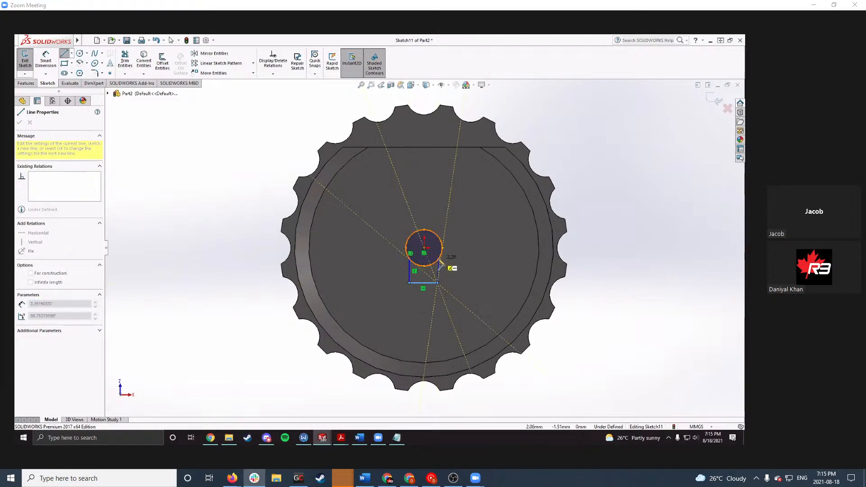
{"action": "left_click", "coordinate": [437, 257]}
{"action": "key", "text": "Escape"}
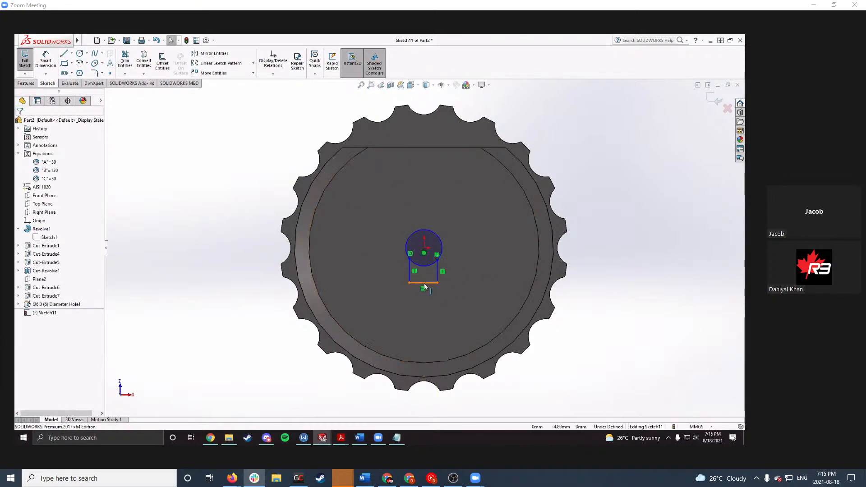
Step: Align the midpoint of the slot's bottom line vertically with the circle's centre, and test the symmetry by moving one side line
{"action": "left_click", "coordinate": [423, 283]}
{"action": "left_click", "coordinate": [423, 284]}
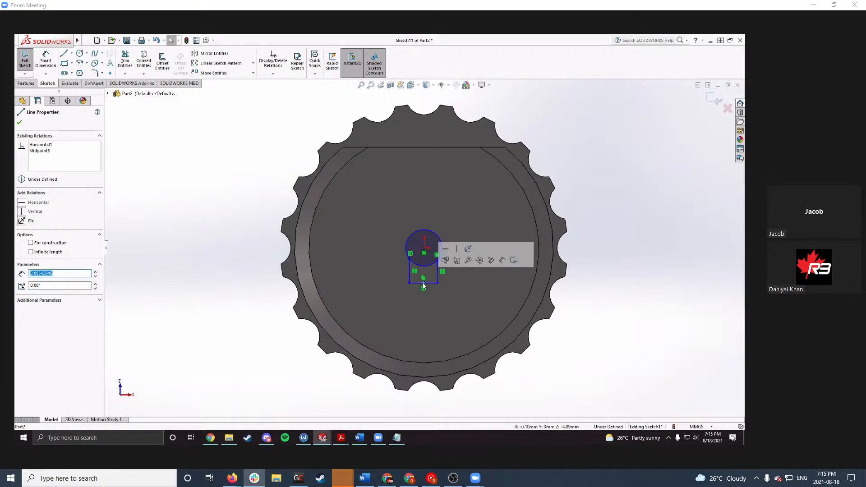
{"action": "left_click", "coordinate": [424, 249], "text": "ctrl"}
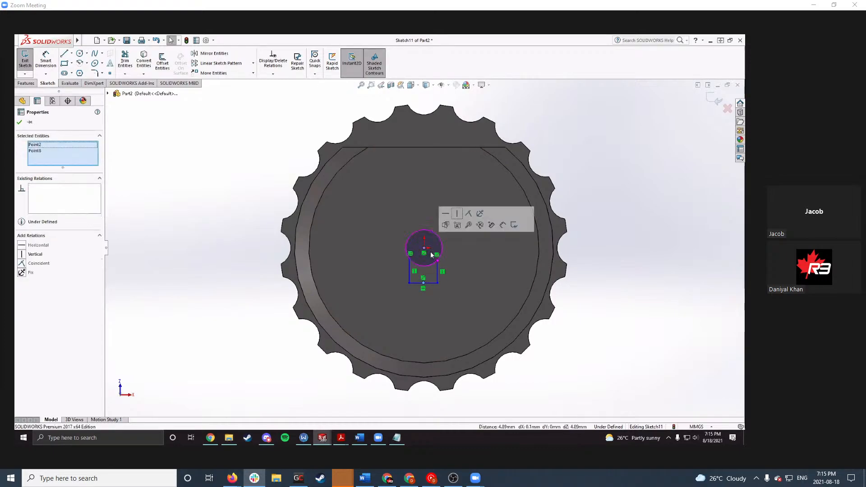
{"action": "left_click", "coordinate": [457, 214]}
{"action": "left_click", "coordinate": [591, 177]}
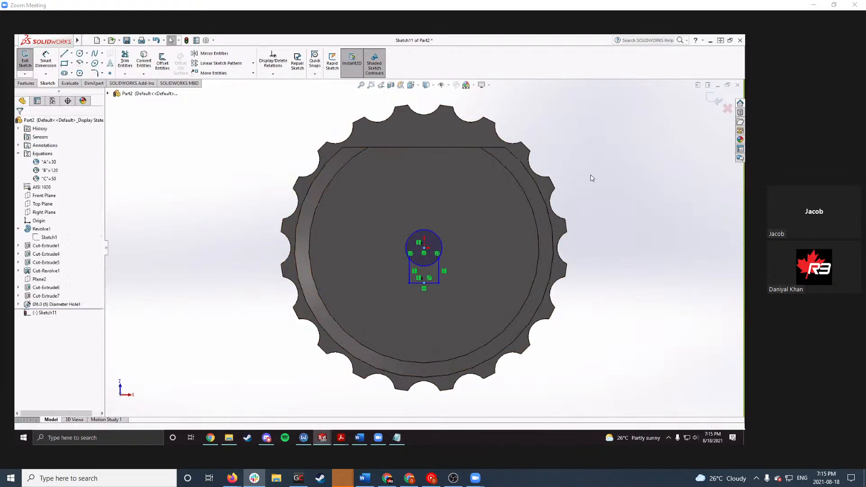
{"action": "mouse_move", "coordinate": [439, 269]}
{"action": "left_mouse_down"}
{"action": "mouse_move", "coordinate": [469, 265]}
{"action": "mouse_move", "coordinate": [431, 280]}
{"action": "left_mouse_up"}
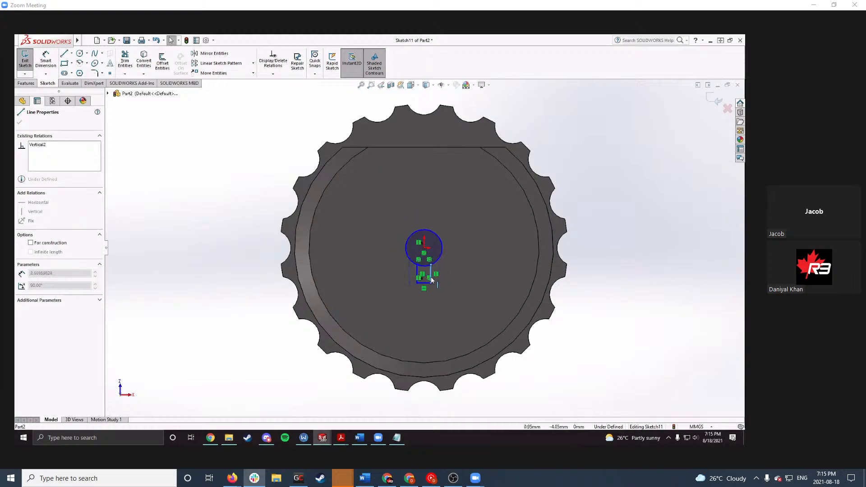
{"action": "left_click", "coordinate": [605, 207]}
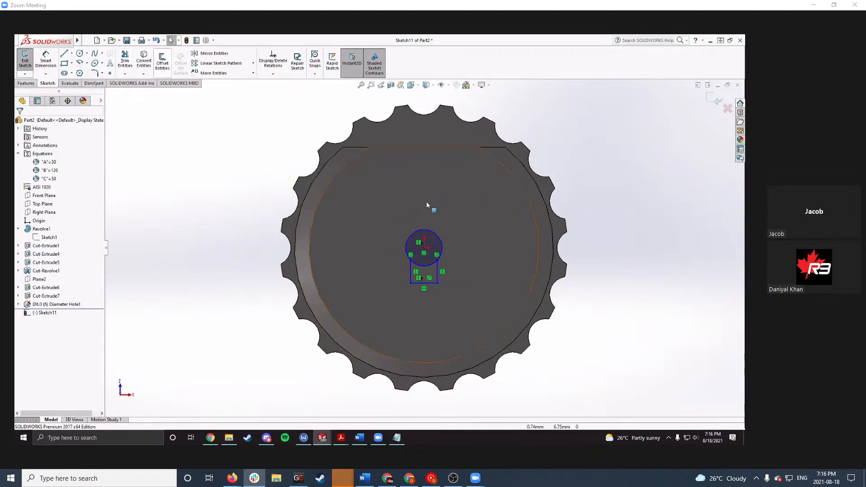
Step: Dimension the circle's diameter and set it to 8 mm, following the radius callout on page 3 of the Test Part JY.PDF drawing
{"action": "left_click", "coordinate": [439, 239]}
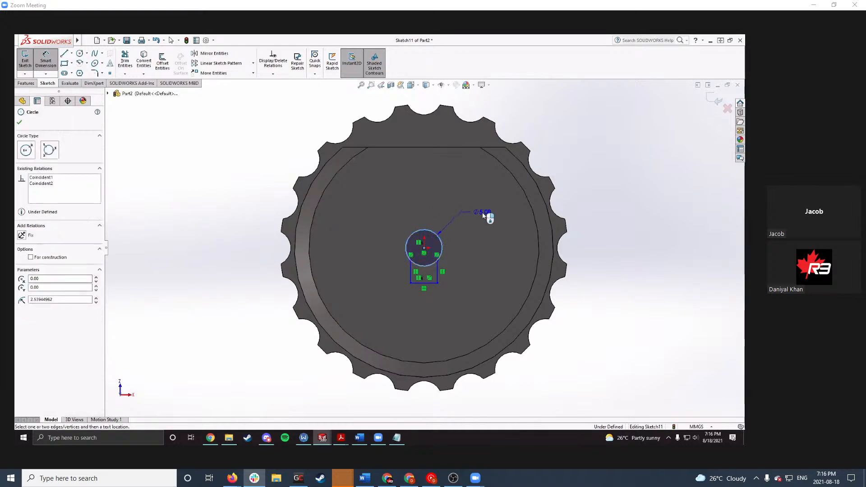
{"action": "left_click", "coordinate": [483, 211]}
{"action": "left_click", "coordinate": [324, 438]}
{"action": "left_click", "coordinate": [269, 416]}
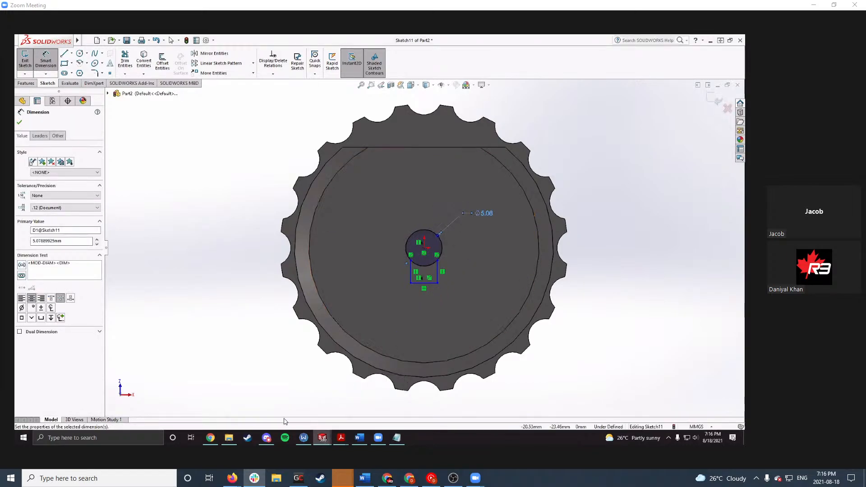
{"action": "mouse_move", "coordinate": [346, 440]}
{"action": "left_click", "coordinate": [300, 406]}
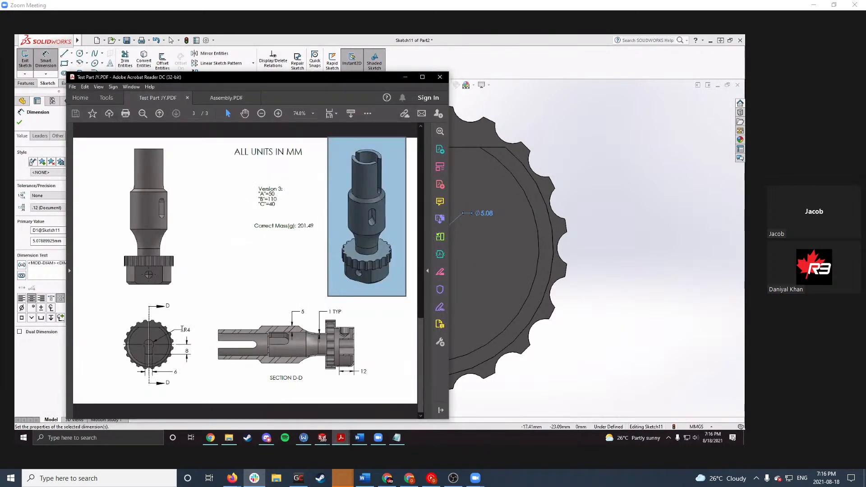
{"action": "double_click", "coordinate": [485, 213]}
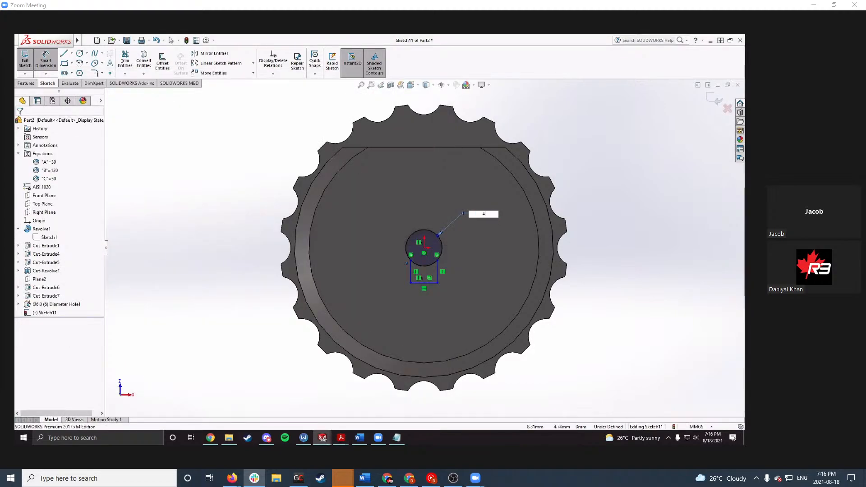
{"action": "key", "text": "Return"}
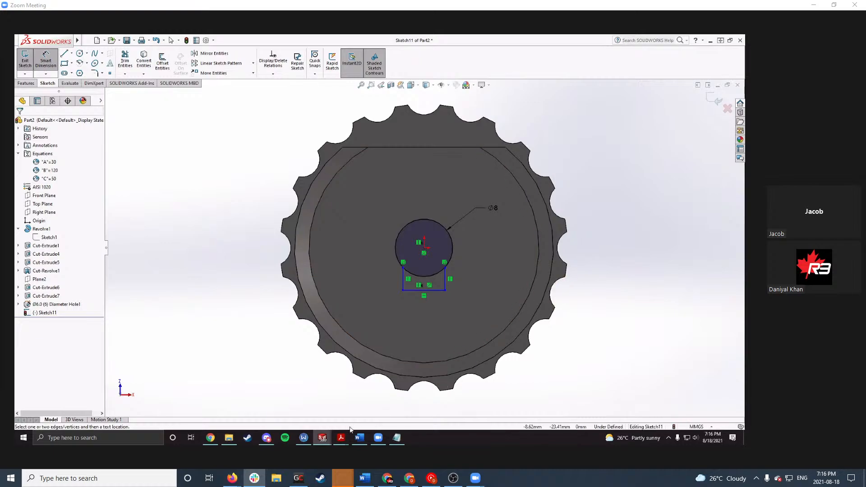
Step: Check the slot callouts in the Test Part JY.PDF drawing, and dimension the slot's bottom line 8 mm from the circle's centre
{"action": "mouse_move", "coordinate": [341, 438]}
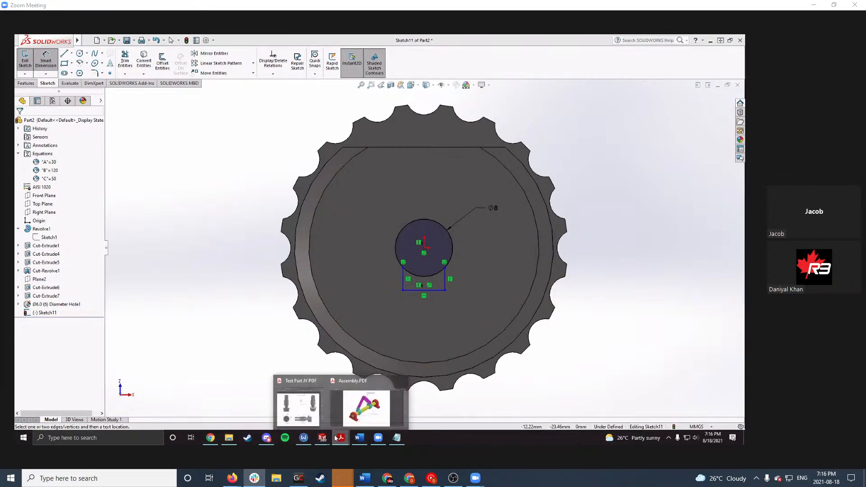
{"action": "left_click", "coordinate": [304, 408]}
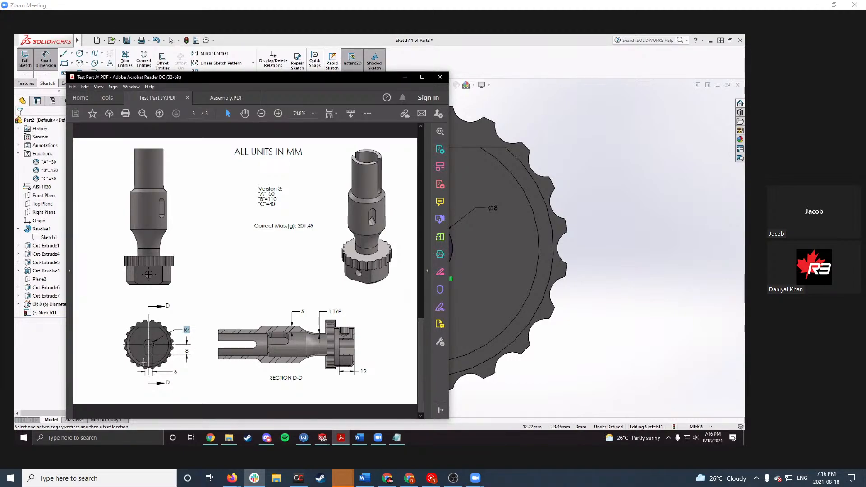
{"action": "left_click", "coordinate": [405, 77]}
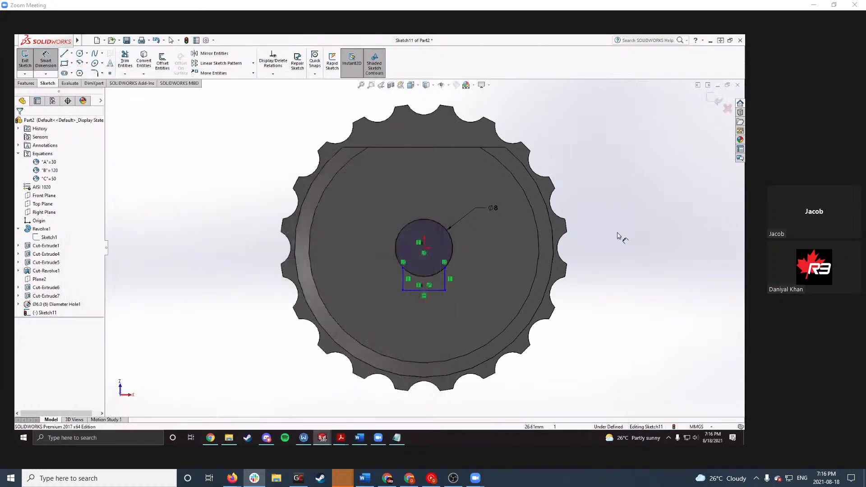
{"action": "left_click", "coordinate": [424, 251]}
{"action": "left_click", "coordinate": [431, 289]}
{"action": "left_click", "coordinate": [484, 267]}
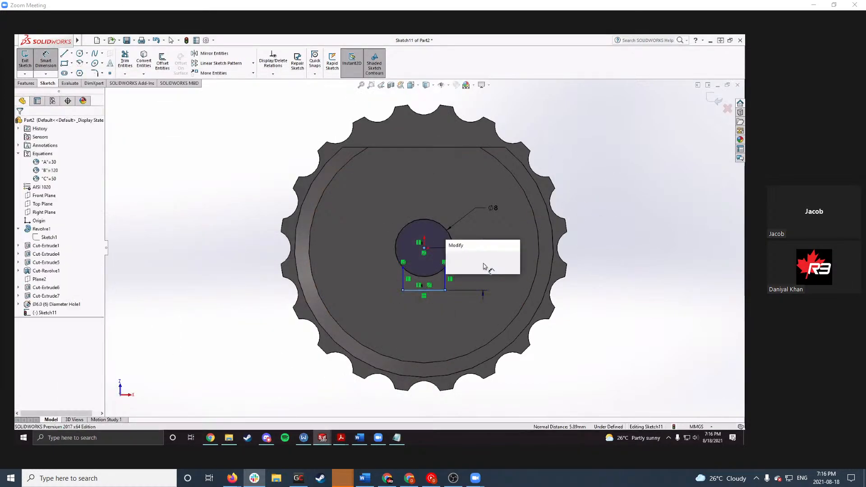
{"action": "type", "text": "8.00mm"}
{"action": "key", "text": "Return"}
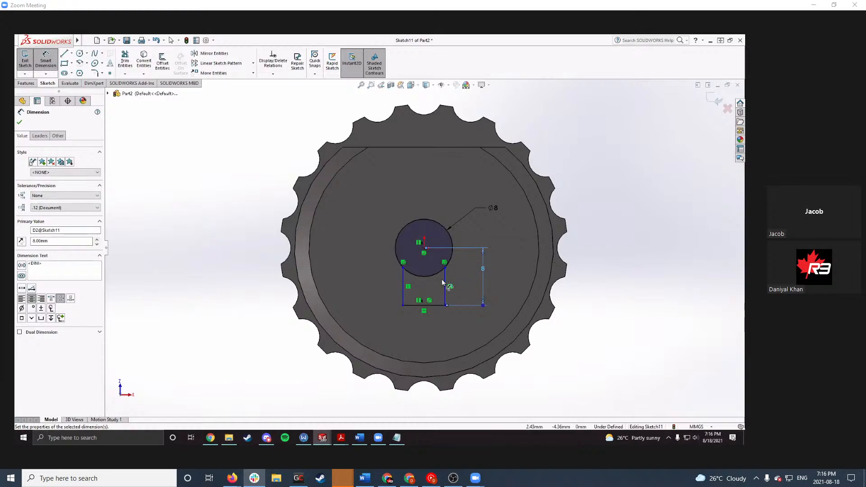
Step: Dimension the distance between the slot's two side lines and set it to 6 mm
{"action": "left_click", "coordinate": [445, 280]}
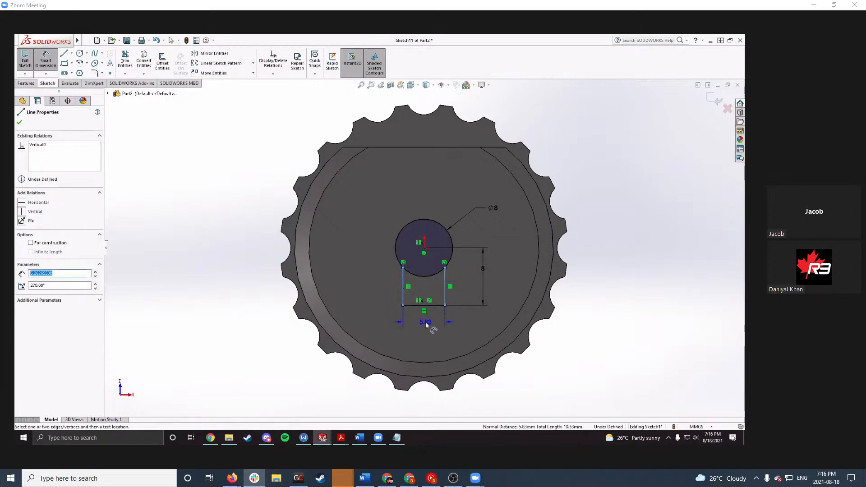
{"action": "left_click", "coordinate": [429, 321]}
{"action": "key", "text": "Return"}
{"action": "key", "text": "Escape"}
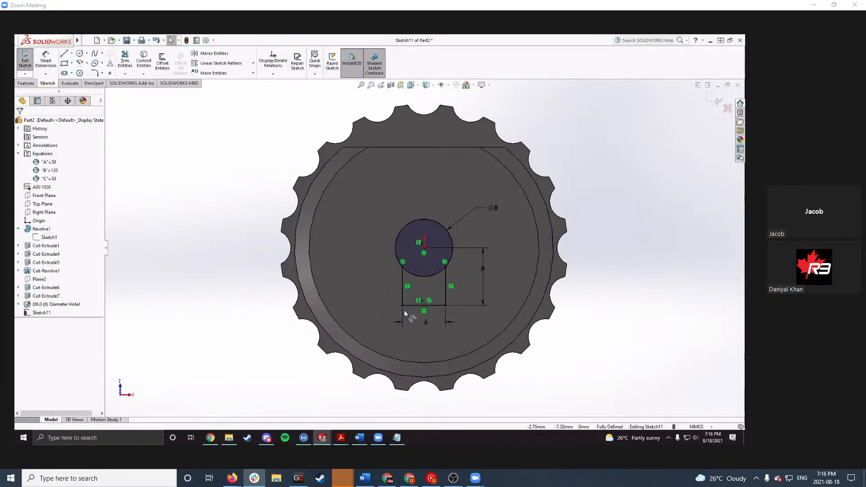
Step: Trim away the circle's lower arc between the two slot lines to leave a single keyhole profile
{"action": "left_click", "coordinate": [125, 61]}
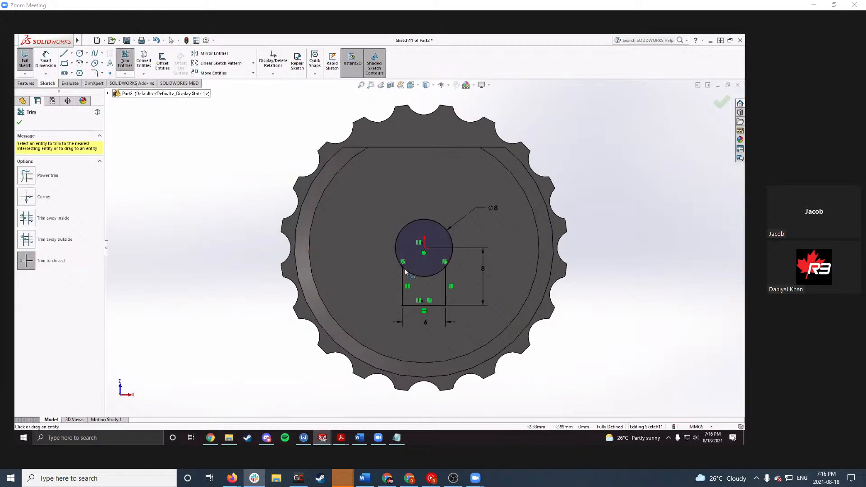
{"action": "left_click", "coordinate": [434, 276]}
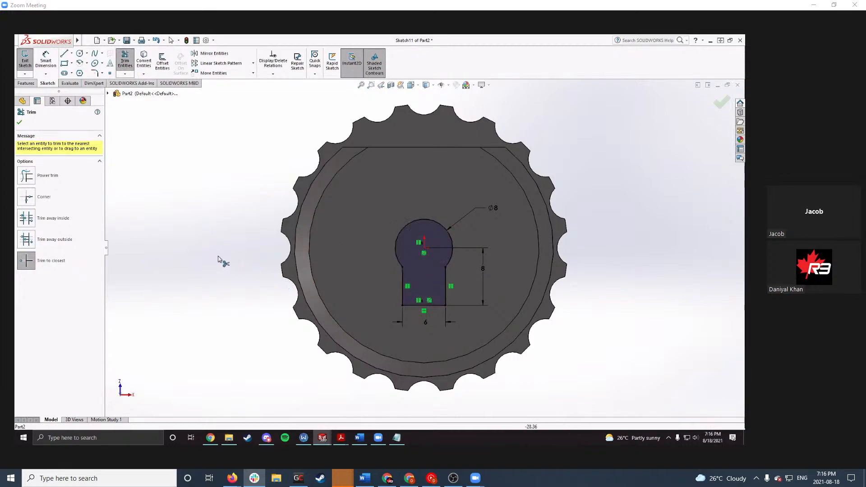
{"action": "left_click", "coordinate": [19, 124]}
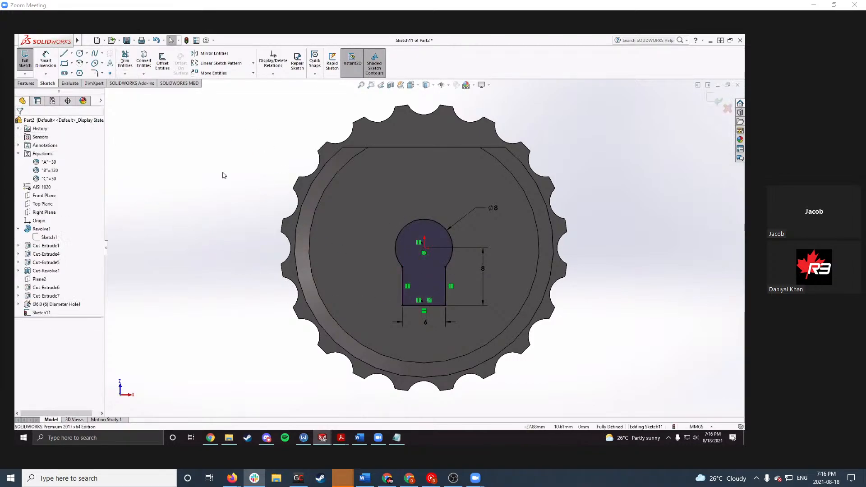
Step: Cut-extrude the keyhole profile to a blind depth of 12 mm, taking the depth from section D-D of the Test Part JY.PDF drawing
{"action": "left_click", "coordinate": [26, 82]}
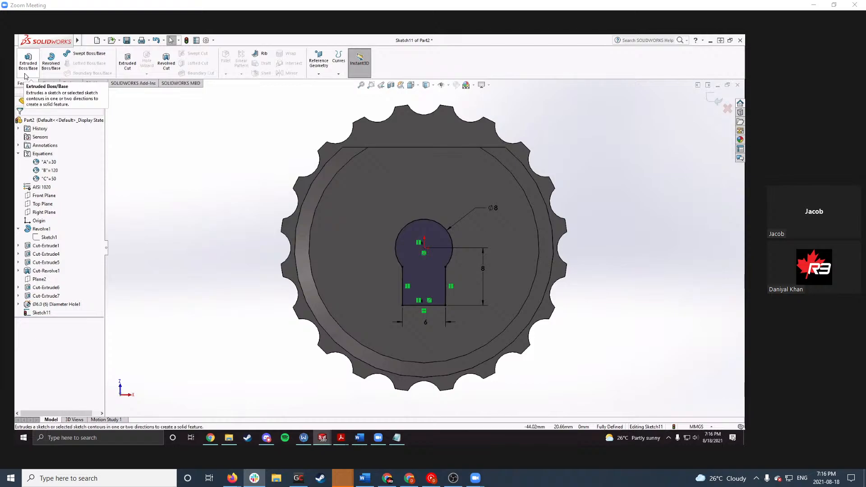
{"action": "left_click", "coordinate": [122, 67]}
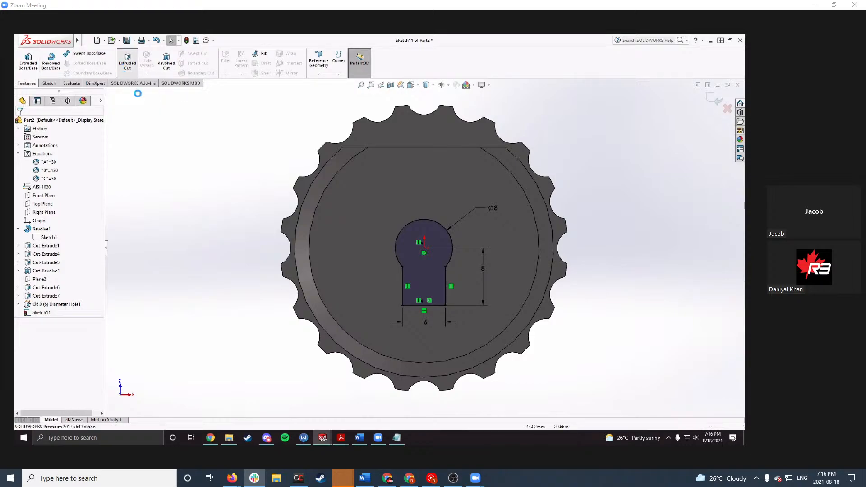
{"action": "mouse_move", "coordinate": [341, 438]}
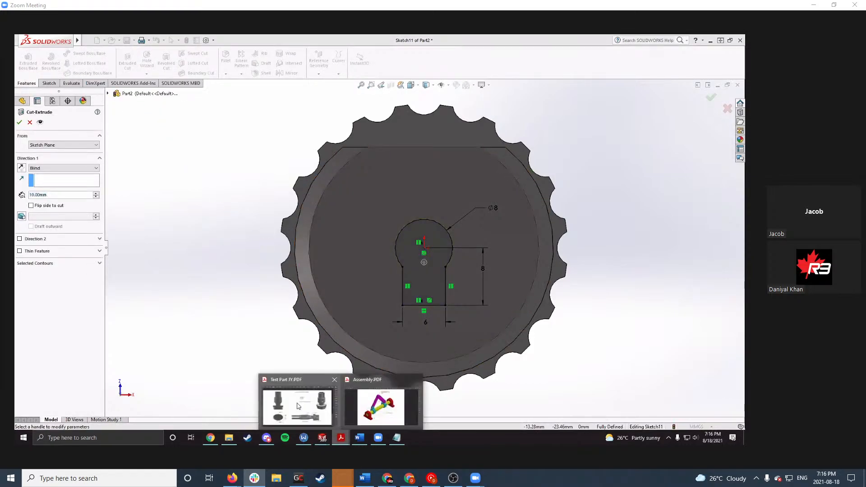
{"action": "left_click", "coordinate": [294, 400]}
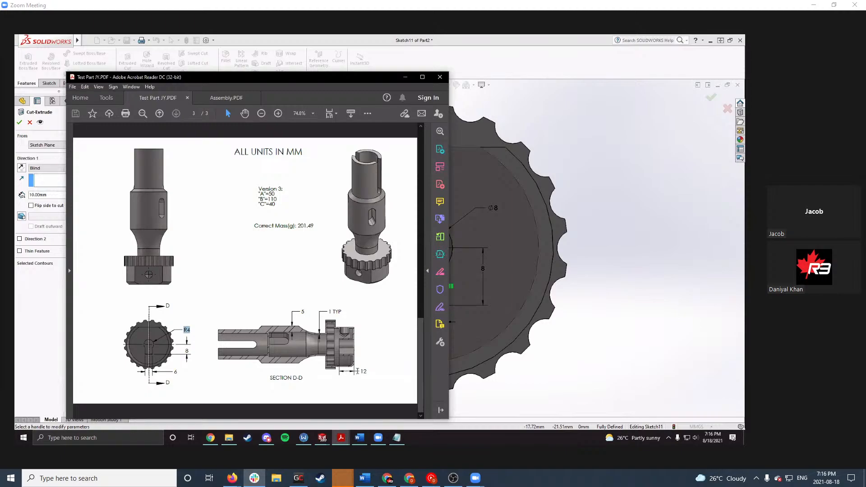
{"action": "left_click_drag", "start_coordinate": [358, 371], "coordinate": [374, 370]}
{"action": "left_click", "coordinate": [405, 77]}
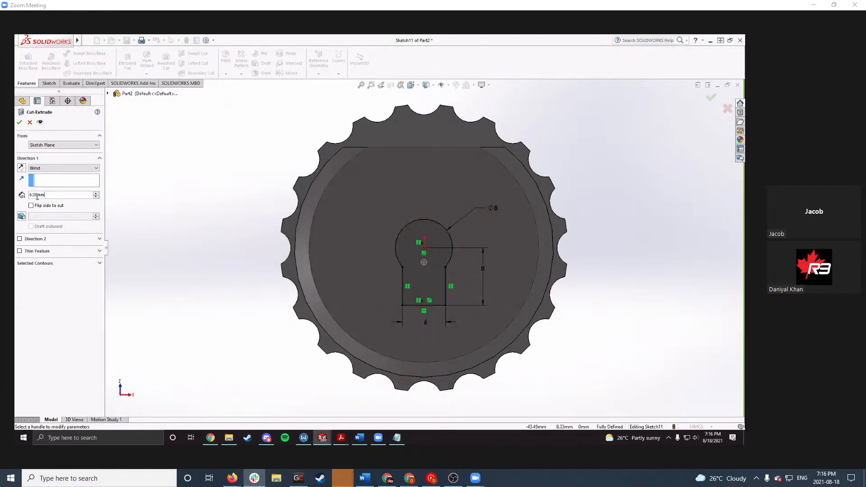
{"action": "left_click_drag", "start_coordinate": [38, 195], "coordinate": [19, 194]}
{"action": "type", "text": "12mm"}
{"action": "key", "text": "Return"}
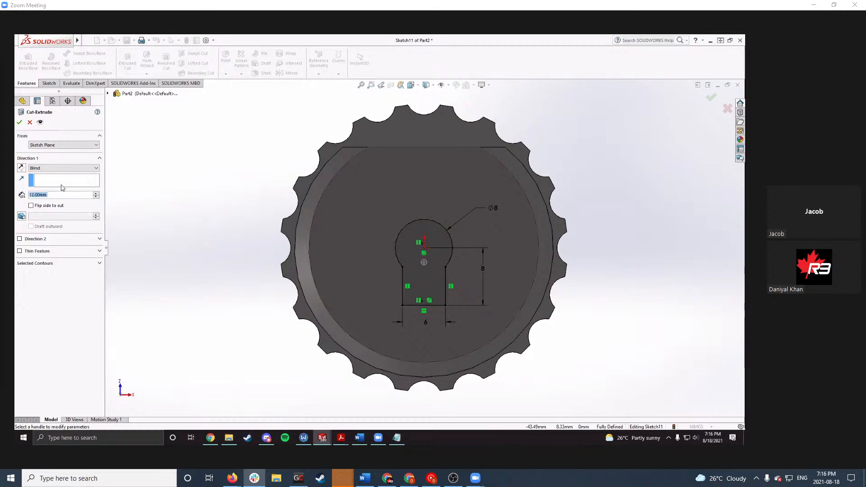
{"action": "left_click", "coordinate": [19, 122]}
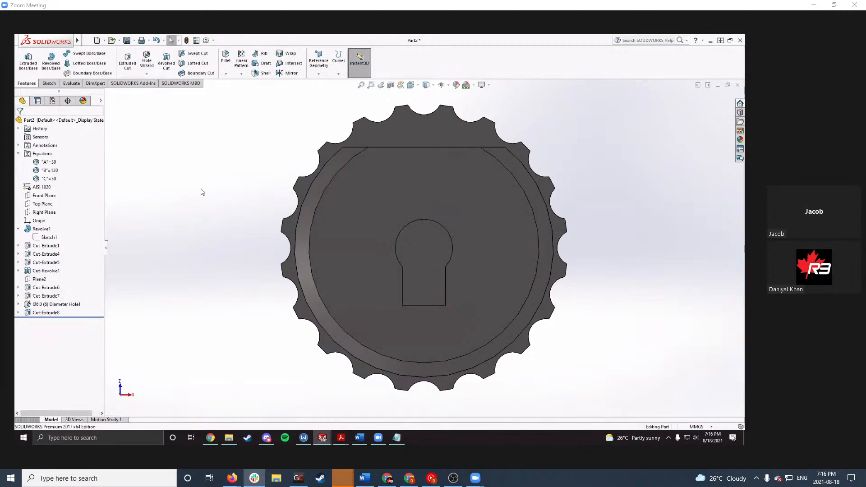
Step: Switch to the Test Part JY.PDF drawing and examine the wall thickness callouts, 1 TYP and 5, in section D-D
{"action": "middle_click_drag", "start_coordinate": [201, 189], "coordinate": [230, 198]}
{"action": "scroll", "coordinate": [230, 197], "scroll_direction": "up", "scroll_amount": 2}
{"action": "middle_click_drag", "start_coordinate": [552, 260], "coordinate": [523, 252]}
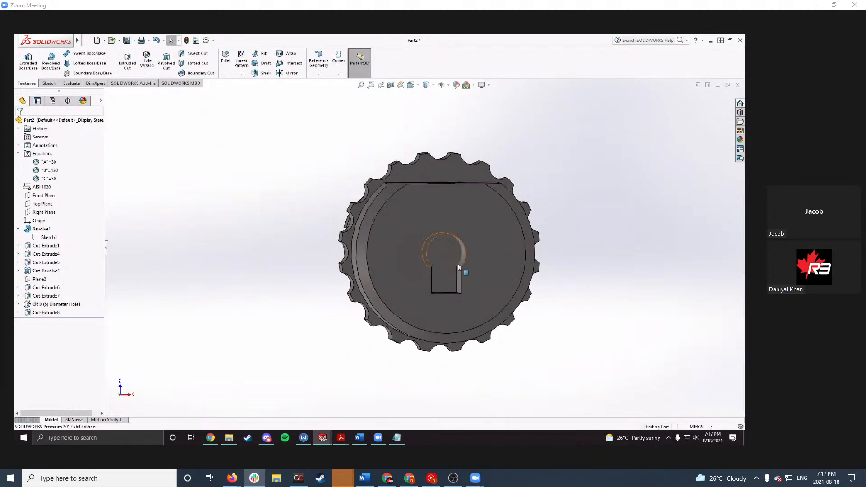
{"action": "mouse_move", "coordinate": [322, 438]}
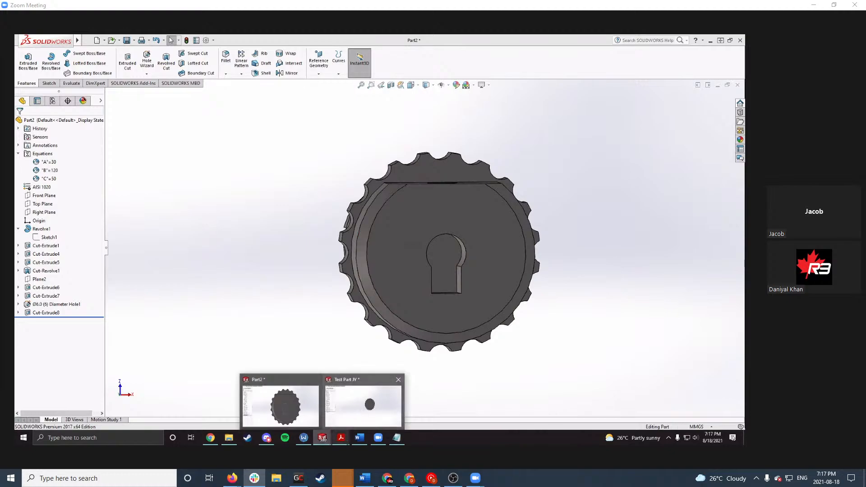
{"action": "left_click", "coordinate": [315, 400]}
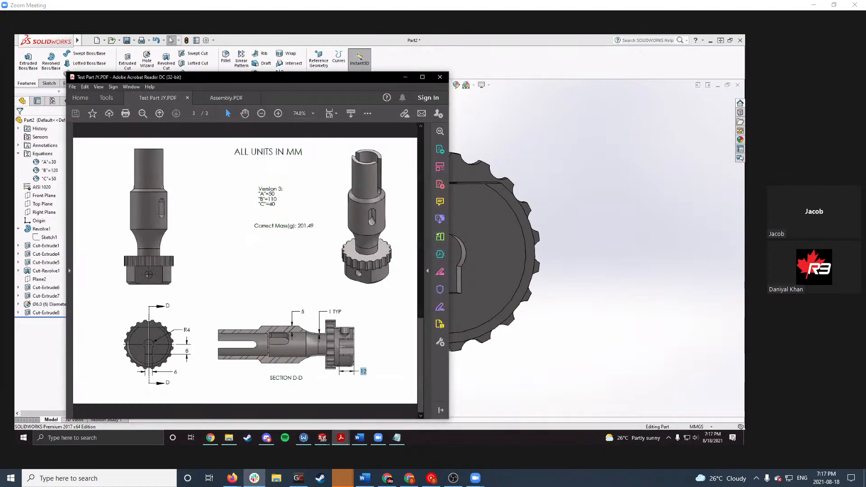
{"action": "scroll", "coordinate": [311, 334], "scroll_direction": "up", "scroll_amount": 2, "text": "ctrl"}
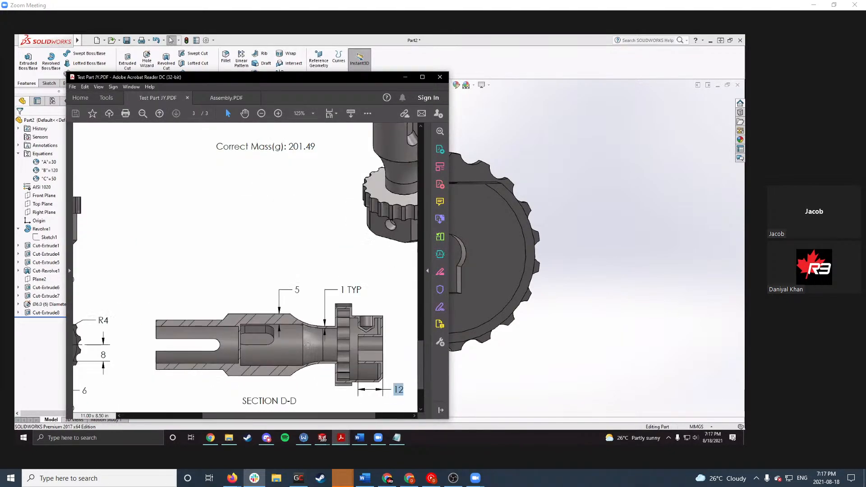
{"action": "left_click", "coordinate": [306, 370]}
{"action": "left_click", "coordinate": [329, 258]}
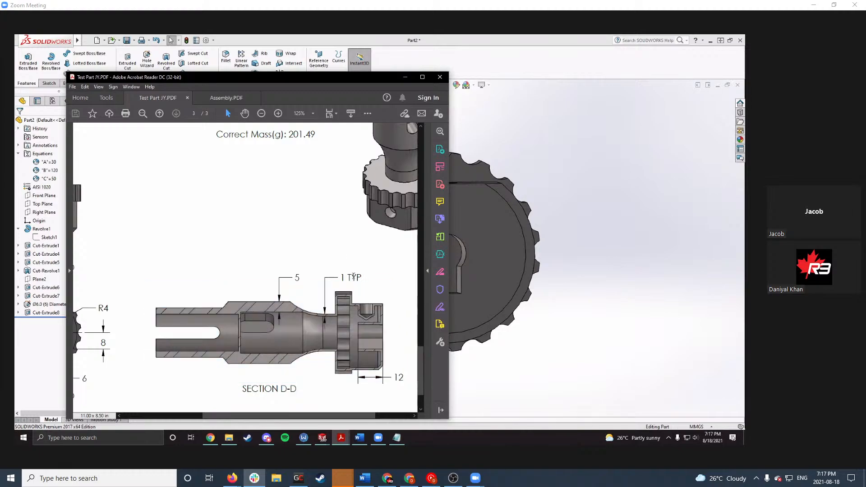
{"action": "left_click_drag", "start_coordinate": [342, 277], "coordinate": [360, 278]}
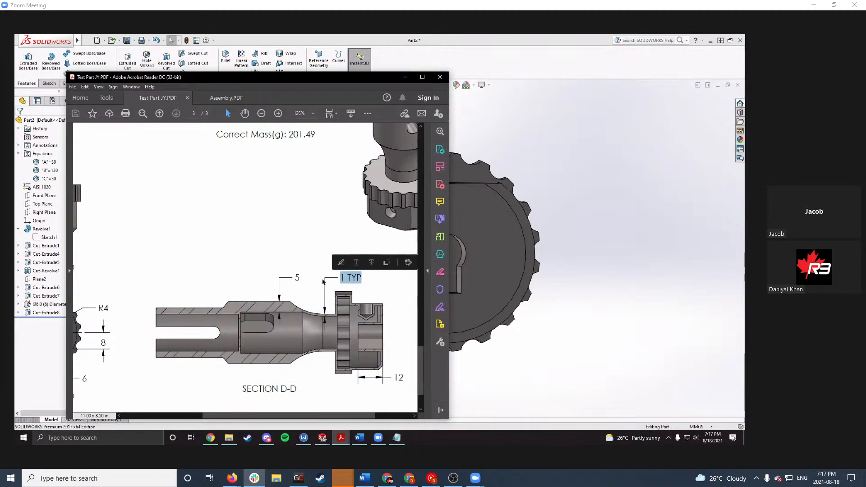
{"action": "left_click", "coordinate": [315, 262]}
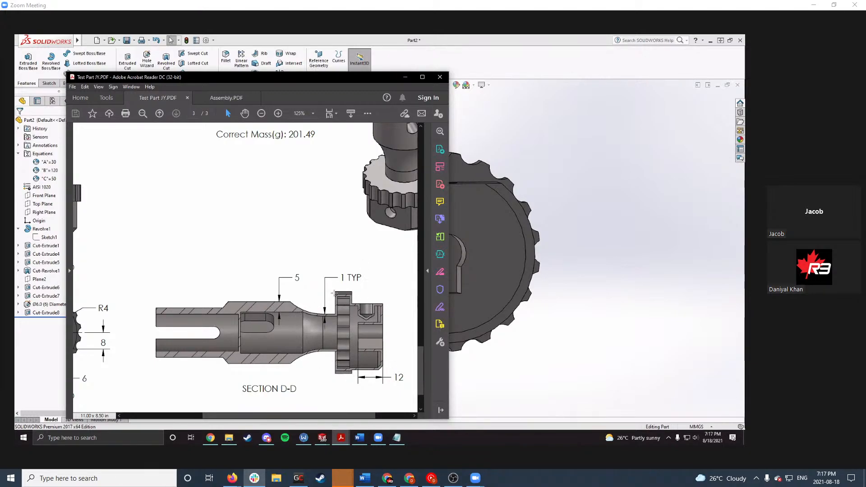
{"action": "double_click", "coordinate": [350, 278]}
{"action": "left_click", "coordinate": [387, 309]}
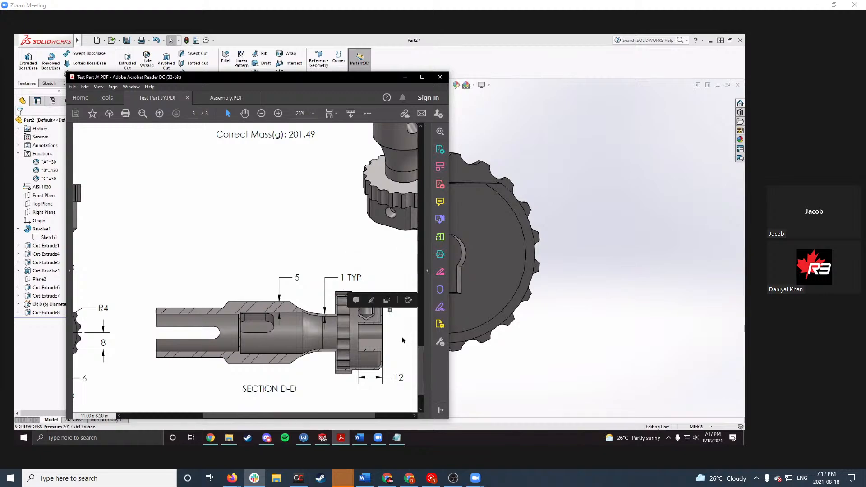
{"action": "left_click", "coordinate": [381, 260]}
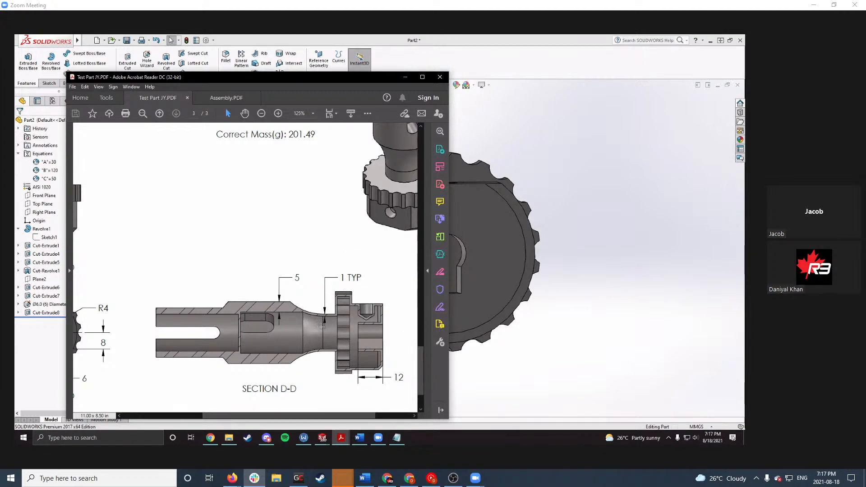
{"action": "left_click_drag", "start_coordinate": [297, 277], "coordinate": [302, 280]}
{"action": "left_click_drag", "start_coordinate": [345, 278], "coordinate": [364, 278]}
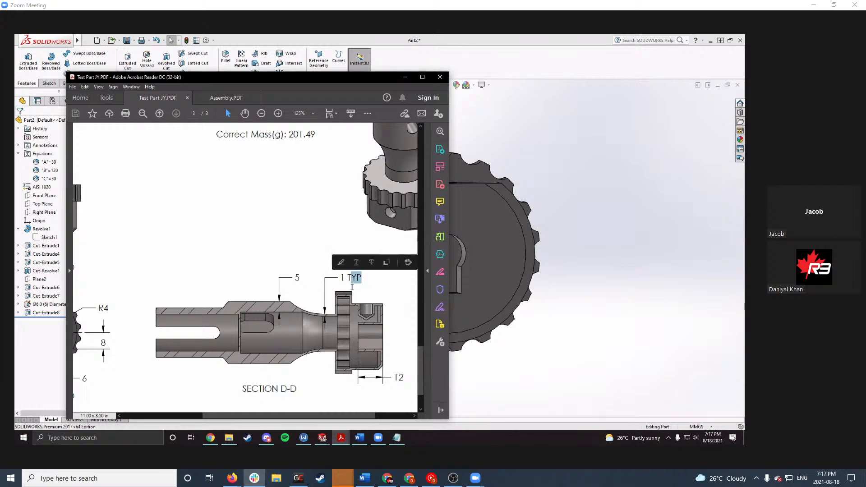
{"action": "left_click", "coordinate": [245, 325]}
{"action": "left_click", "coordinate": [311, 258]}
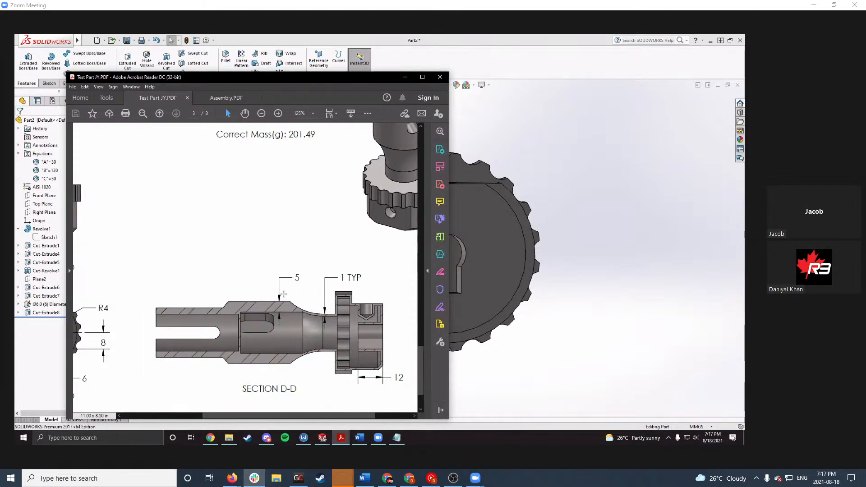
{"action": "left_click", "coordinate": [405, 77]}
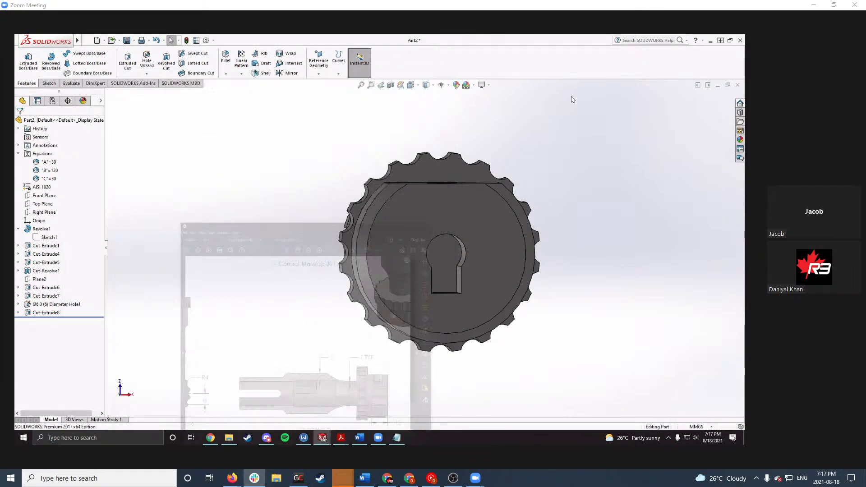
Step: Inspect the inner end face of the keyhole cut in the model and compare the cut with section D-D of the Test Part JY.PDF drawing
{"action": "left_click", "coordinate": [445, 256]}
{"action": "mouse_move", "coordinate": [434, 258]}
{"action": "middle_mouse_down"}
{"action": "mouse_move", "coordinate": [447, 233]}
{"action": "mouse_move", "coordinate": [440, 253]}
{"action": "middle_mouse_up"}
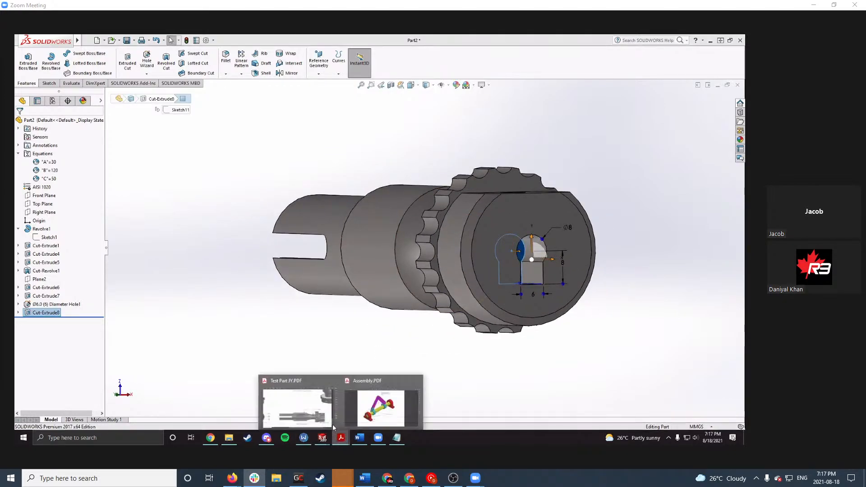
{"action": "left_click", "coordinate": [334, 424]}
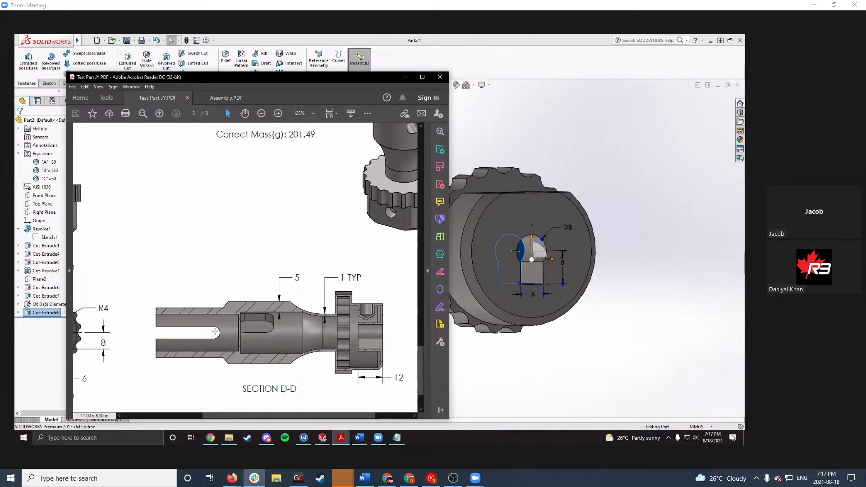
{"action": "left_click", "coordinate": [405, 77]}
{"action": "middle_click_drag", "start_coordinate": [629, 193], "coordinate": [608, 185]}
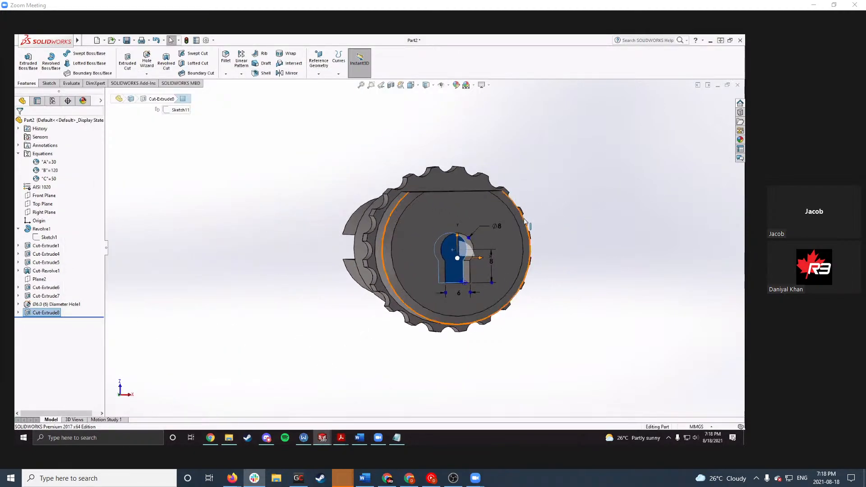
{"action": "scroll", "coordinate": [522, 221], "scroll_direction": "down", "scroll_amount": 1}
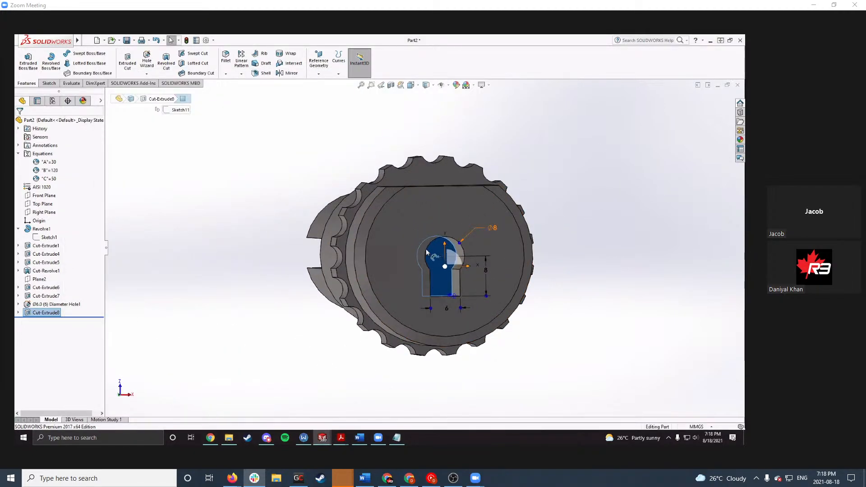
Step: Try a 1 mm shell that removes the floor face of the keyhole pocket, with its preview shown
{"action": "left_click", "coordinate": [263, 74]}
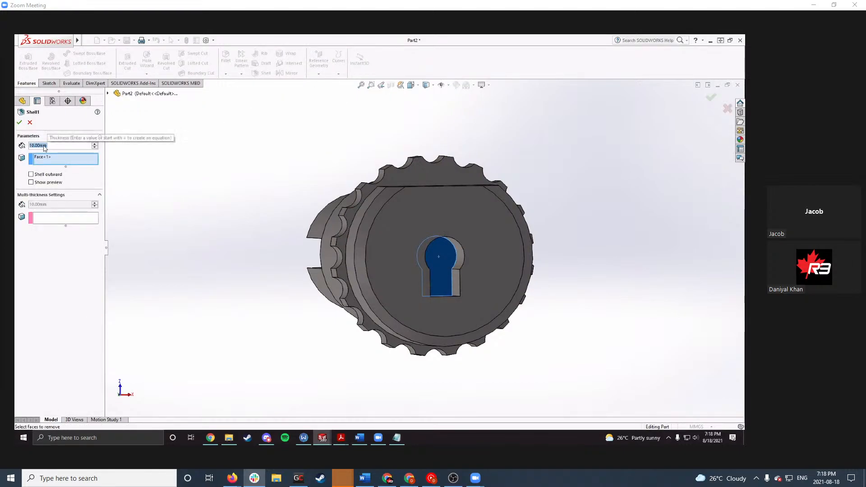
{"action": "type", "text": "1"}
{"action": "key", "text": "Return"}
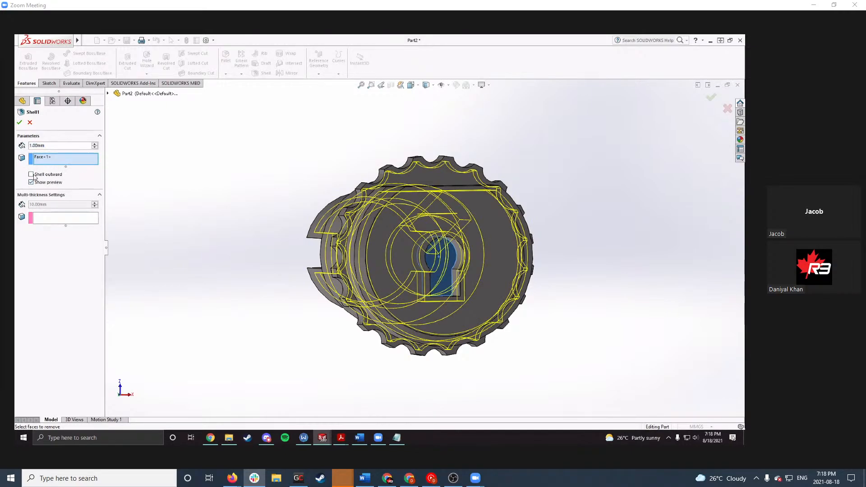
{"action": "middle_click_drag", "start_coordinate": [151, 193], "coordinate": [206, 262]}
{"action": "scroll", "coordinate": [432, 263], "scroll_direction": "up", "scroll_amount": 2}
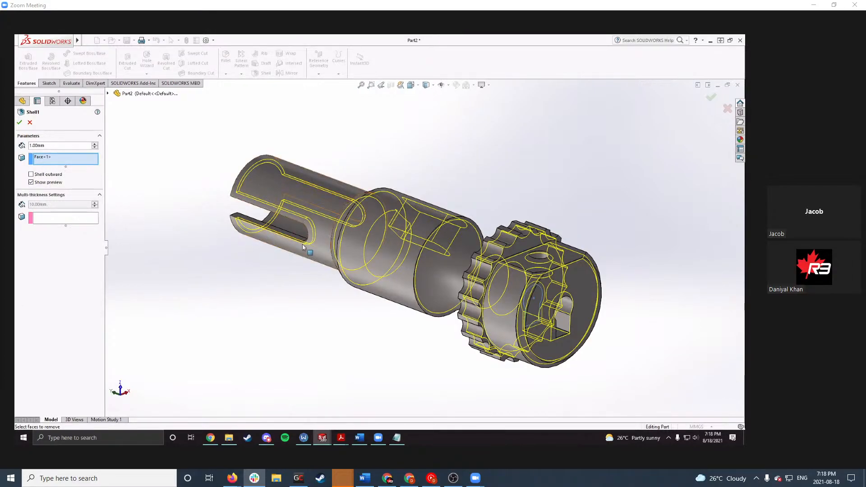
{"action": "middle_click_drag", "start_coordinate": [302, 245], "coordinate": [335, 242]}
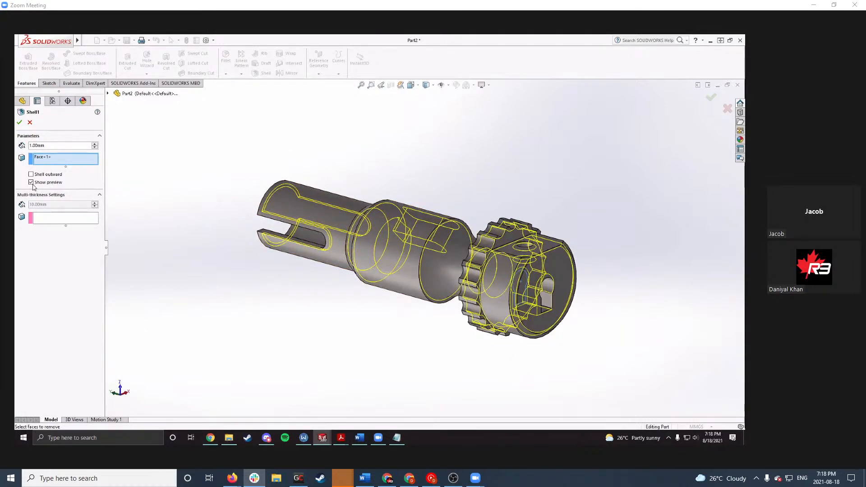
{"action": "middle_click_drag", "start_coordinate": [115, 143], "coordinate": [383, 218]}
{"action": "scroll", "coordinate": [384, 218], "scroll_direction": "down", "scroll_amount": 5}
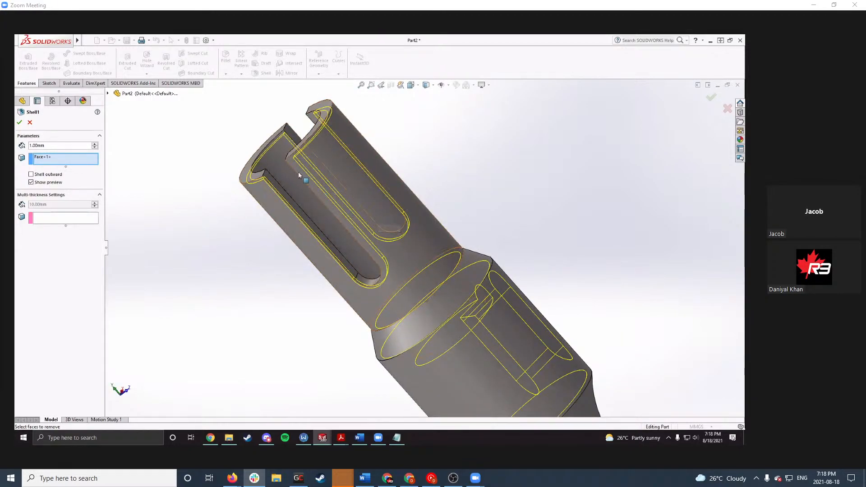
{"action": "middle_click_drag", "start_coordinate": [468, 280], "coordinate": [445, 287]}
{"action": "left_click", "coordinate": [29, 123]}
Step: Examine the slot cut in the thick middle section, checking its sketch dimensions and inner faces
{"action": "scroll", "coordinate": [489, 288], "scroll_direction": "up", "scroll_amount": 3}
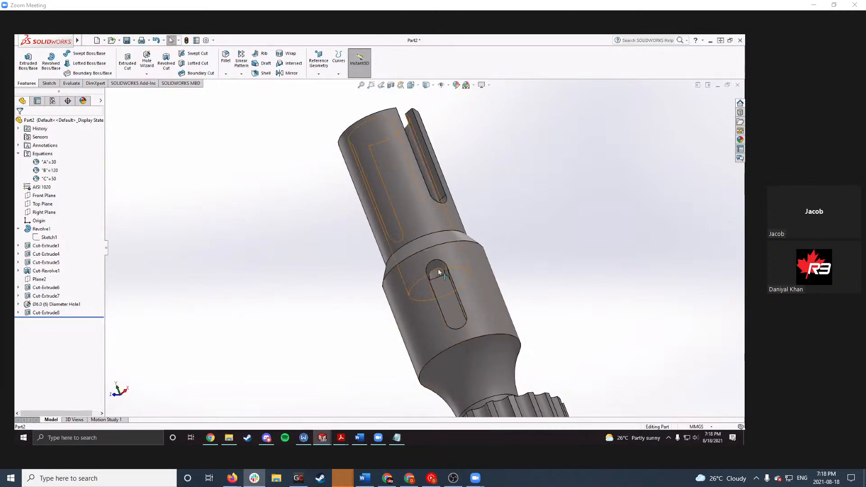
{"action": "left_click", "coordinate": [440, 268]}
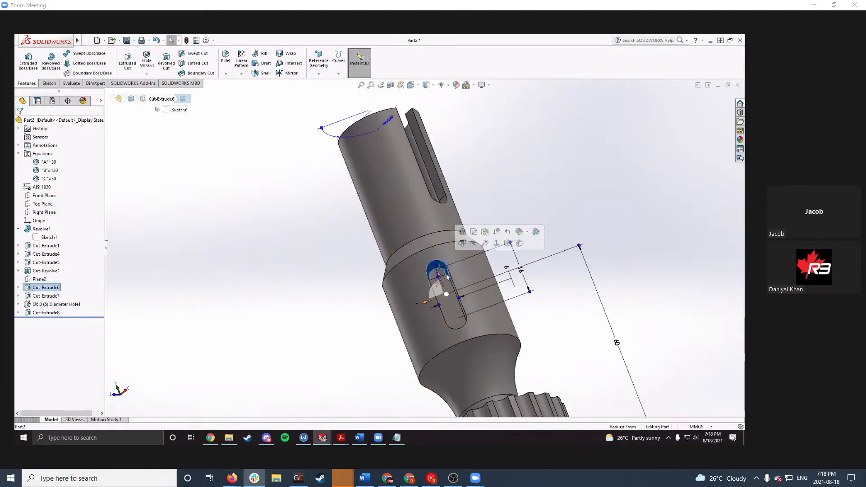
{"action": "left_click", "coordinate": [523, 278]}
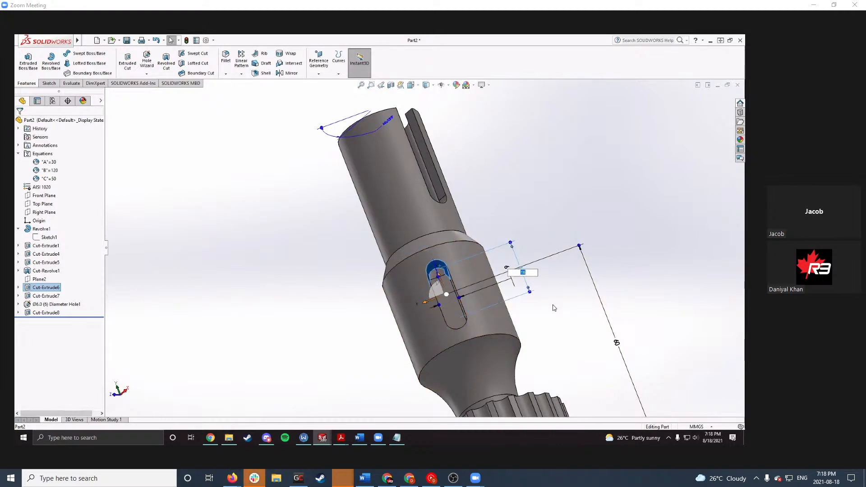
{"action": "left_click", "coordinate": [527, 201]}
{"action": "scroll", "coordinate": [451, 278], "scroll_direction": "down", "scroll_amount": 4}
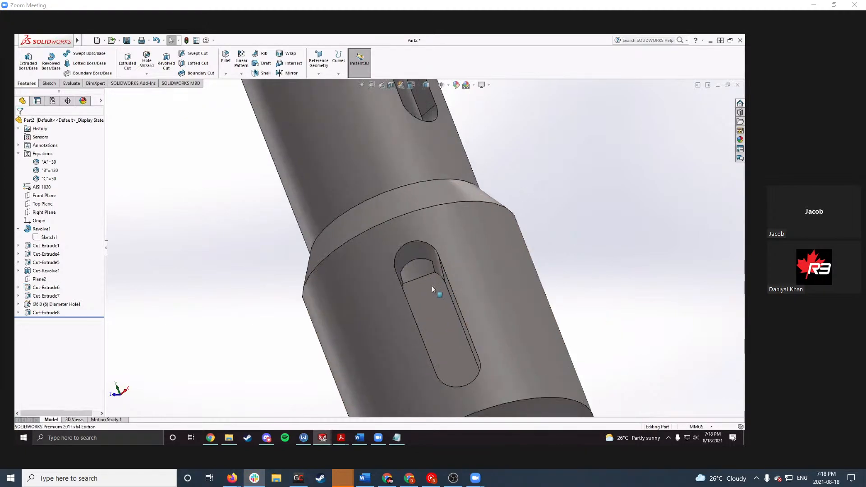
{"action": "left_click", "coordinate": [421, 272]}
{"action": "middle_click_drag", "start_coordinate": [421, 272], "coordinate": [523, 213]}
{"action": "scroll", "coordinate": [524, 212], "scroll_direction": "up", "scroll_amount": 1}
{"action": "left_click", "coordinate": [523, 213]}
{"action": "middle_click_drag", "start_coordinate": [469, 217], "coordinate": [406, 210]}
{"action": "scroll", "coordinate": [378, 206], "scroll_direction": "up", "scroll_amount": 1}
{"action": "left_click", "coordinate": [406, 239]}
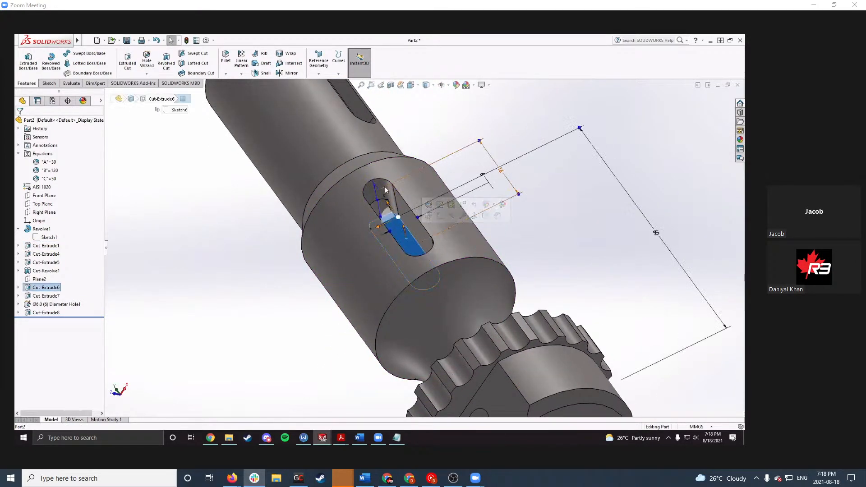
{"action": "left_click", "coordinate": [501, 170]}
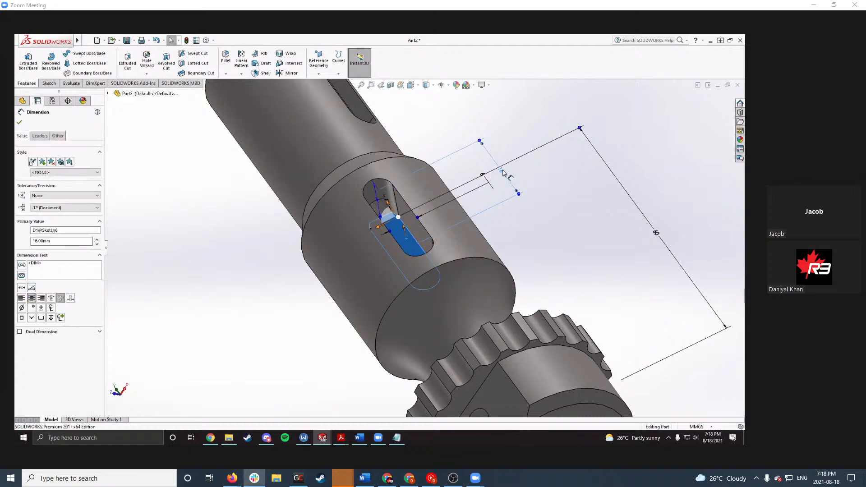
{"action": "left_click", "coordinate": [504, 171]}
{"action": "left_click", "coordinate": [383, 193]}
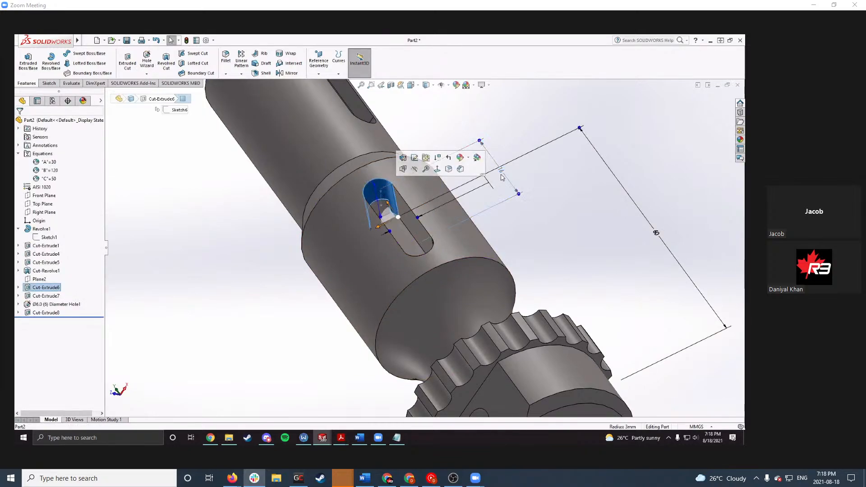
{"action": "left_click", "coordinate": [501, 171]}
{"action": "key", "text": "Return"}
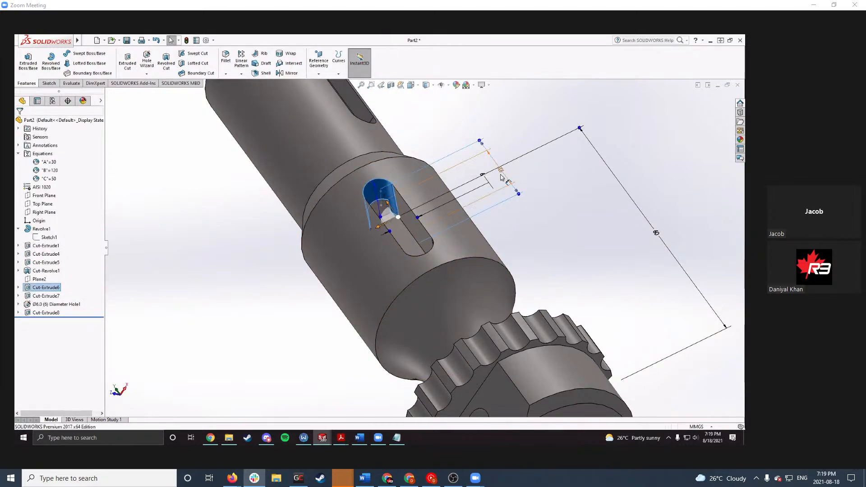
{"action": "key", "text": "Return"}
Step: Start a new shell and set its multi-thickness value to 5 mm, following section D-D of the PDF drawing
{"action": "middle_click_drag", "start_coordinate": [450, 191], "coordinate": [519, 253]}
{"action": "scroll", "coordinate": [496, 268], "scroll_direction": "up", "scroll_amount": 5}
{"action": "middle_click_drag", "start_coordinate": [461, 284], "coordinate": [548, 257]}
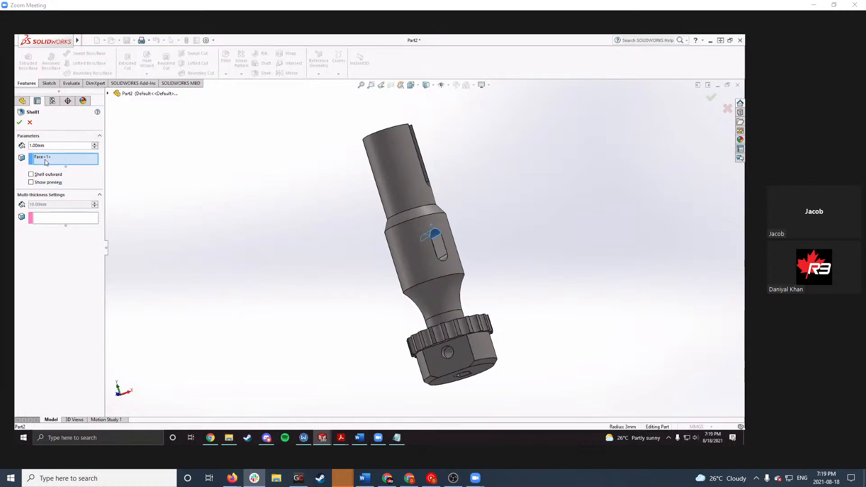
{"action": "left_click", "coordinate": [46, 219]}
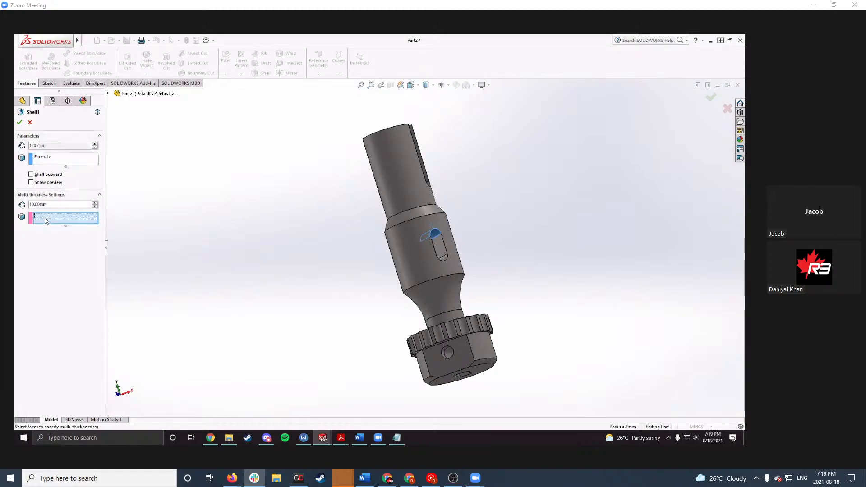
{"action": "left_click_drag", "start_coordinate": [47, 204], "coordinate": [32, 204]}
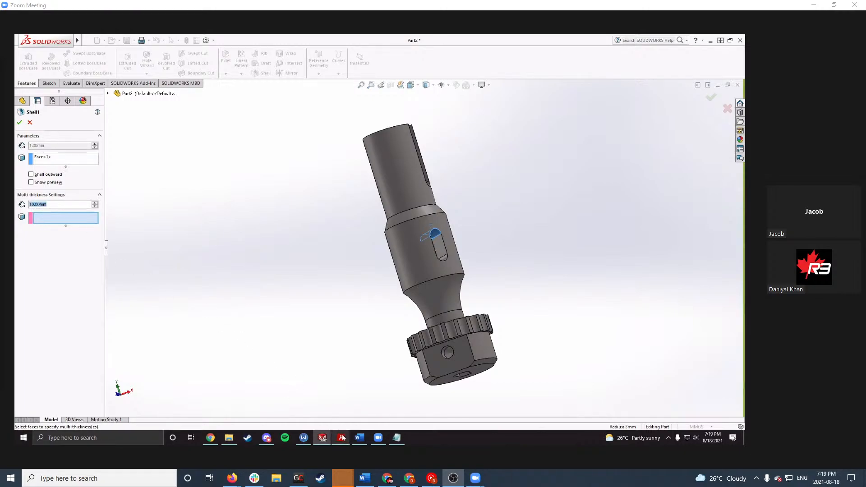
{"action": "mouse_move", "coordinate": [342, 438]}
{"action": "left_click", "coordinate": [304, 406]}
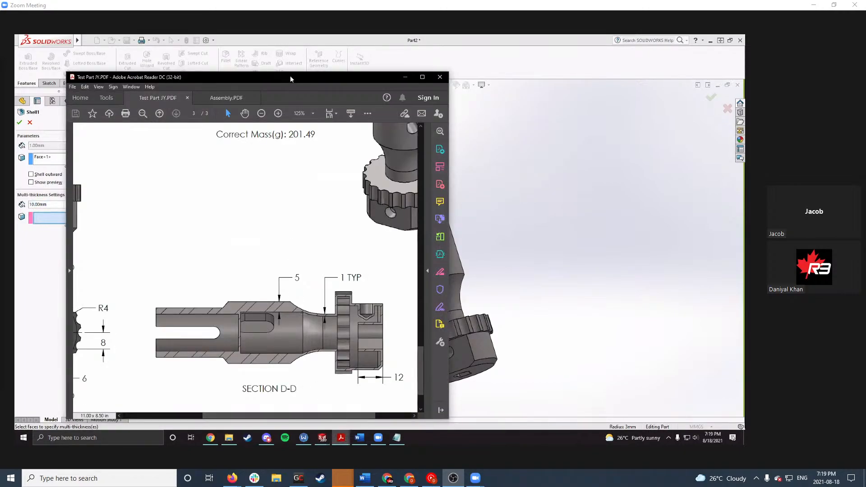
{"action": "left_click_drag", "start_coordinate": [290, 79], "coordinate": [353, 59]}
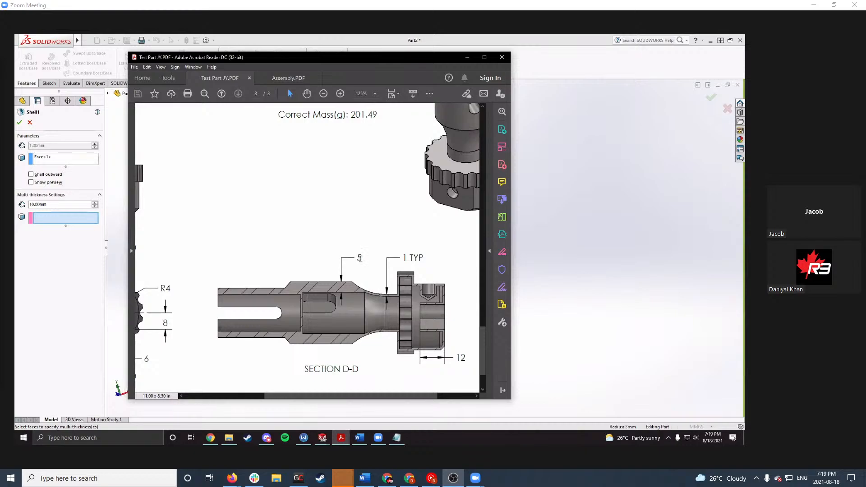
{"action": "double_click", "coordinate": [360, 258]}
{"action": "left_click", "coordinate": [48, 206]}
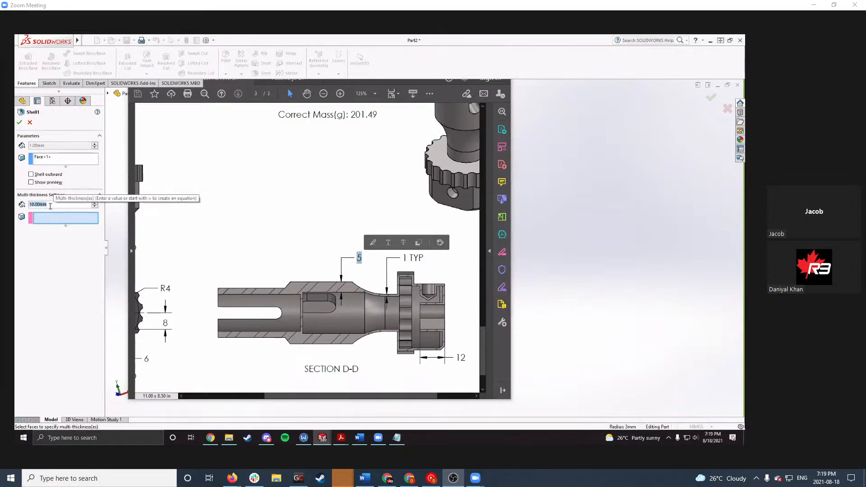
{"action": "type", "text": "5"}
{"action": "key", "text": "Return"}
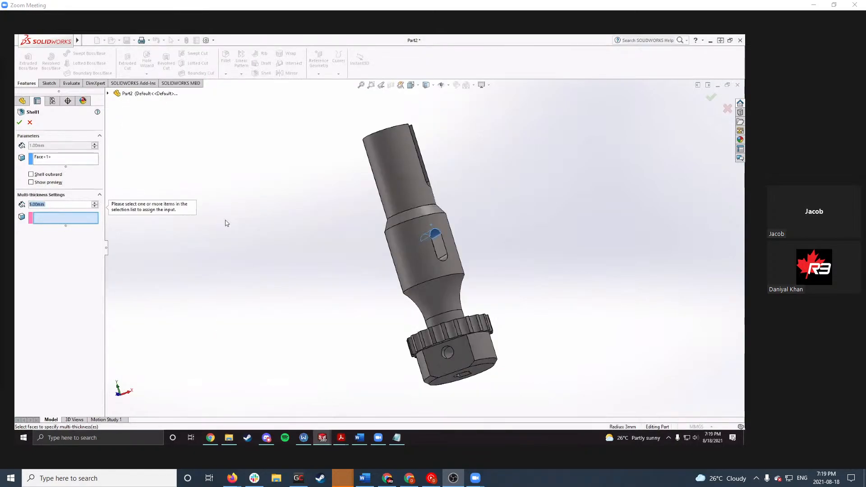
Step: Recheck section D-D in the drawing and assign the 5 mm thickness to the outer cylindrical face of the middle section
{"action": "scroll", "coordinate": [382, 225], "scroll_direction": "down", "scroll_amount": 2}
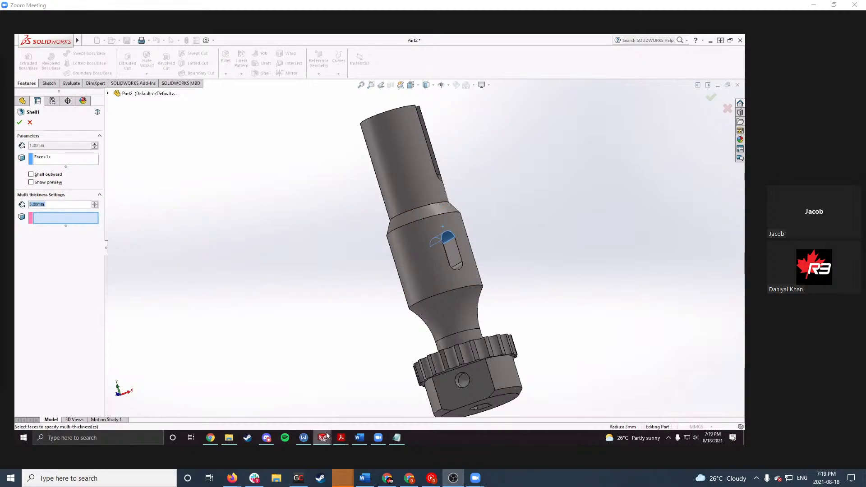
{"action": "mouse_move", "coordinate": [322, 438]}
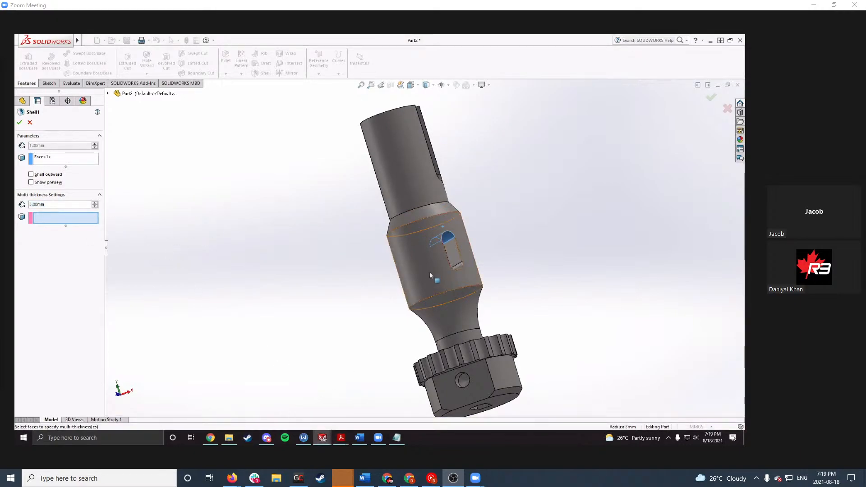
{"action": "left_click", "coordinate": [300, 404]}
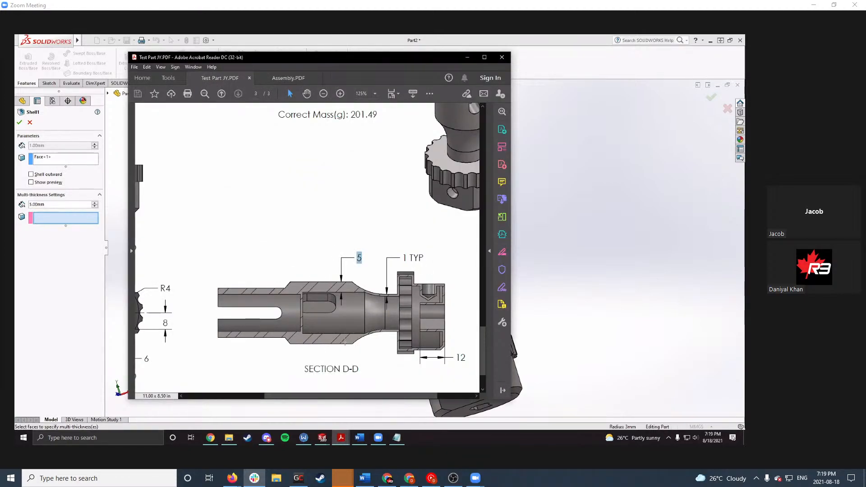
{"action": "left_click", "coordinate": [468, 57]}
{"action": "left_click", "coordinate": [418, 273]}
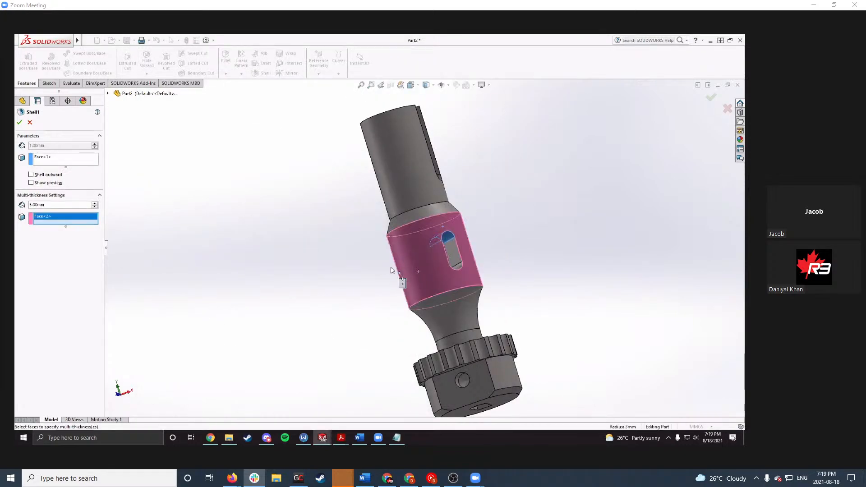
Step: Replace the slot face with the keyhole pocket's floor face as the face the shell removes
{"action": "middle_click_drag", "start_coordinate": [418, 273], "coordinate": [365, 221]}
{"action": "left_click", "coordinate": [41, 159]}
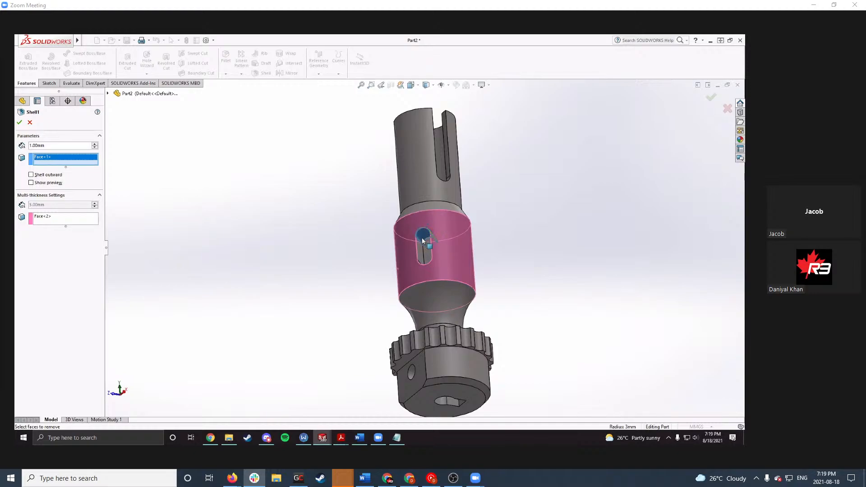
{"action": "scroll", "coordinate": [426, 326], "scroll_direction": "up", "scroll_amount": 1}
{"action": "middle_click_drag", "start_coordinate": [426, 327], "coordinate": [436, 296]}
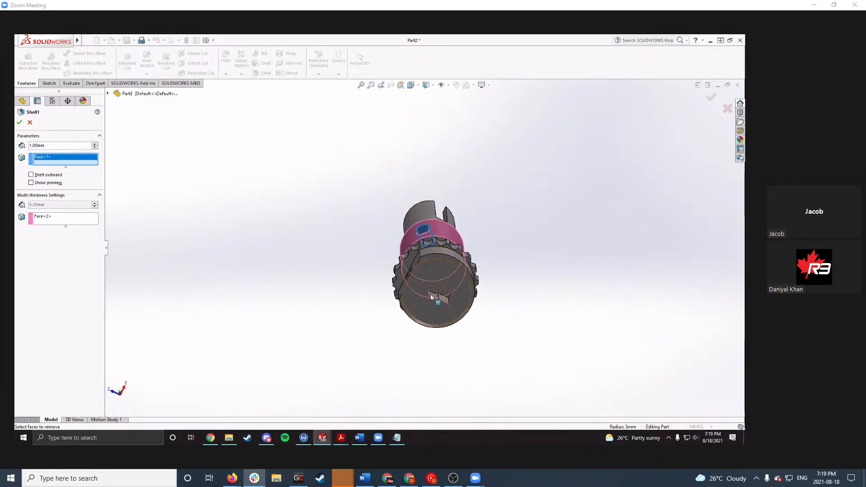
{"action": "scroll", "coordinate": [437, 298], "scroll_direction": "down", "scroll_amount": 6}
{"action": "left_click", "coordinate": [449, 253]}
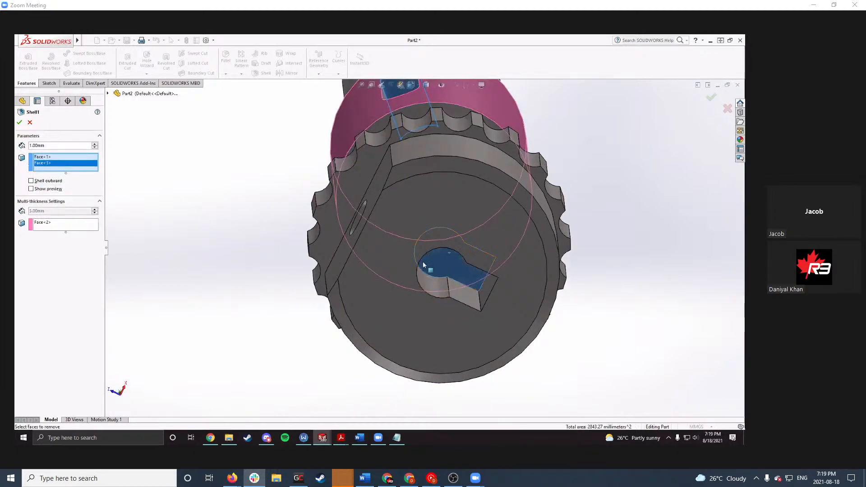
{"action": "right_click", "coordinate": [50, 161]}
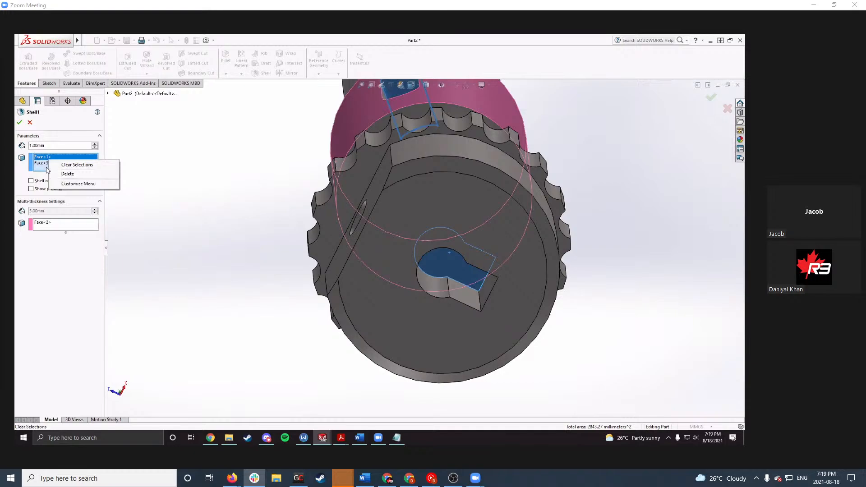
{"action": "left_click", "coordinate": [63, 175]}
Step: Try to apply the 1 mm shell with the 5 mm middle section, setting the error diagnosis scope to the entire body
{"action": "middle_click_drag", "start_coordinate": [343, 194], "coordinate": [409, 160]}
{"action": "scroll", "coordinate": [505, 308], "scroll_direction": "down", "scroll_amount": 3}
{"action": "middle_click_drag", "start_coordinate": [506, 309], "coordinate": [490, 278]}
{"action": "middle_click_drag", "start_coordinate": [379, 295], "coordinate": [434, 307]}
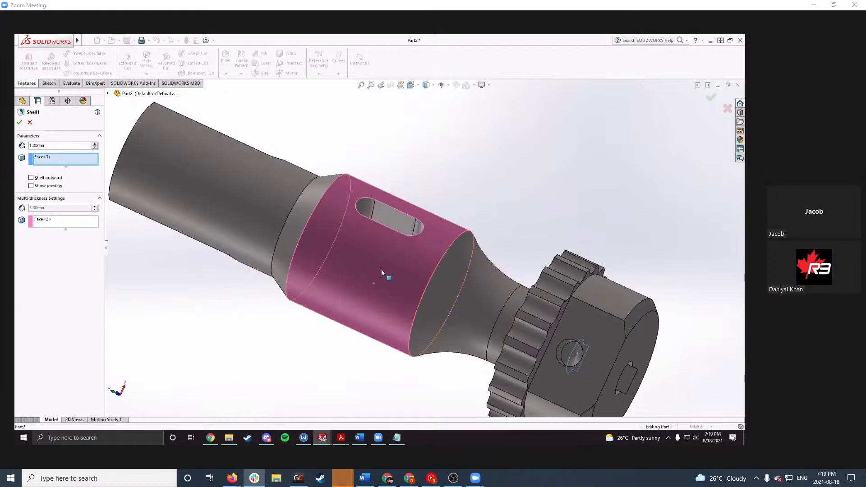
{"action": "middle_click_drag", "start_coordinate": [381, 267], "coordinate": [387, 138]}
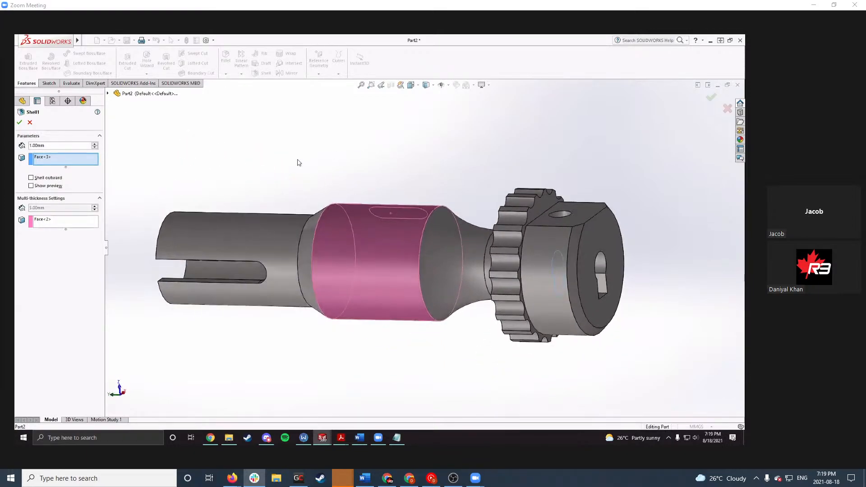
{"action": "left_click", "coordinate": [19, 123]}
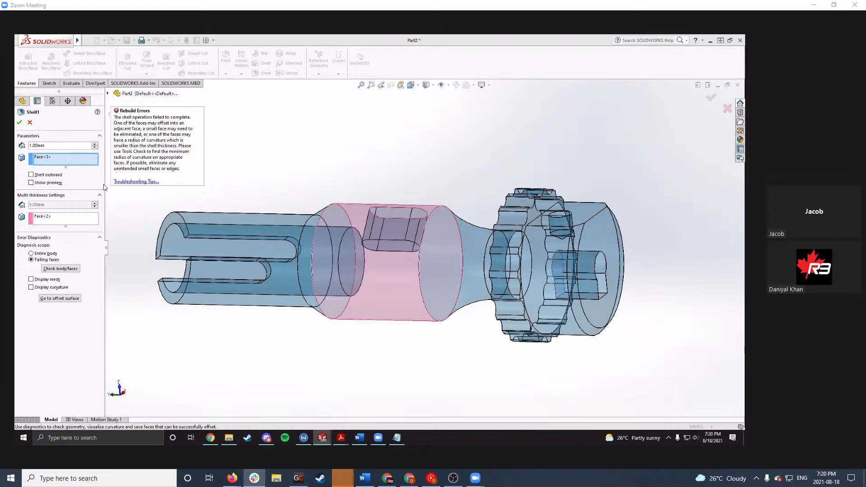
{"action": "left_click", "coordinate": [31, 254]}
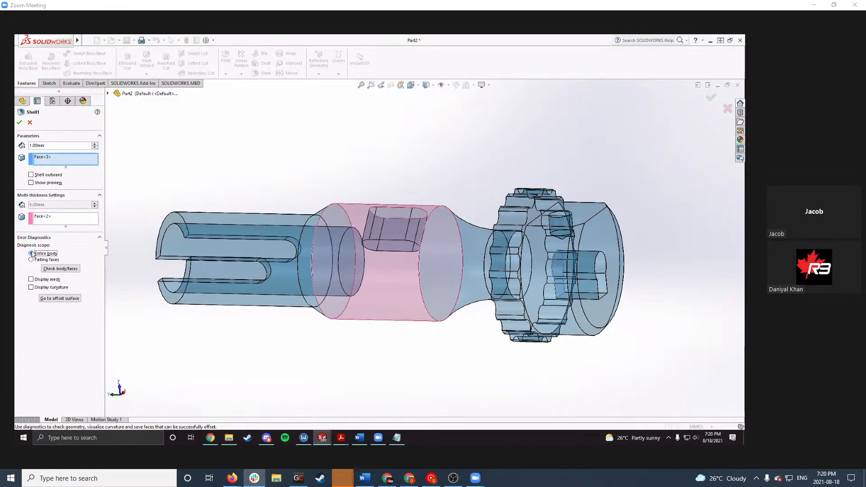
{"action": "left_click", "coordinate": [21, 123]}
{"action": "left_click", "coordinate": [30, 123]}
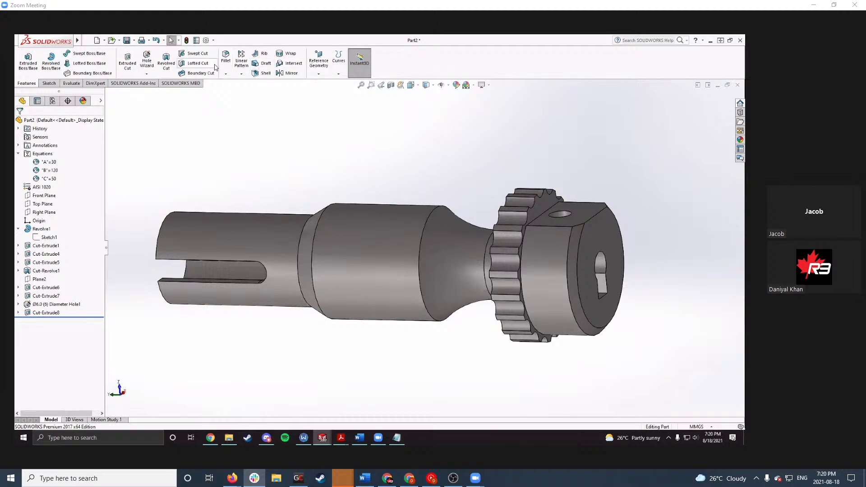
Step: Start a 1 mm shell that removes the keyhole pocket's floor face and turn on its preview
{"action": "left_click", "coordinate": [263, 73]}
{"action": "middle_click_drag", "start_coordinate": [299, 135], "coordinate": [212, 180]}
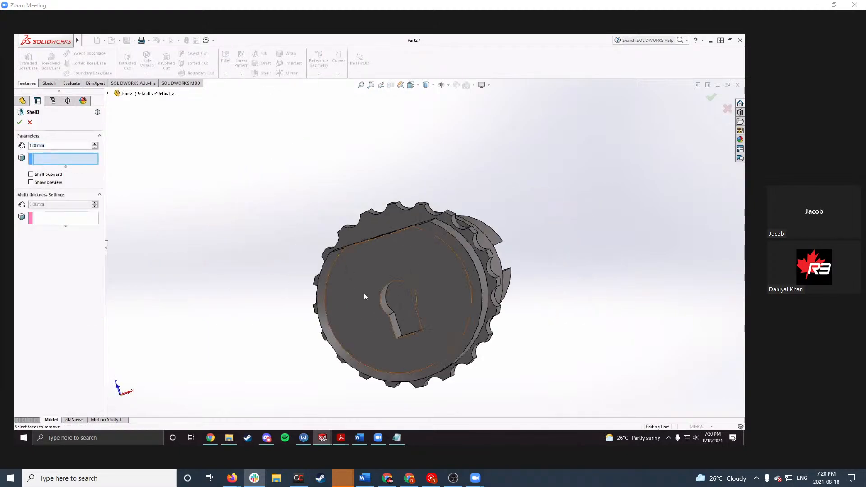
{"action": "left_click", "coordinate": [401, 302]}
{"action": "scroll", "coordinate": [400, 302], "scroll_direction": "down", "scroll_amount": 1}
{"action": "middle_click_drag", "start_coordinate": [401, 302], "coordinate": [479, 311]}
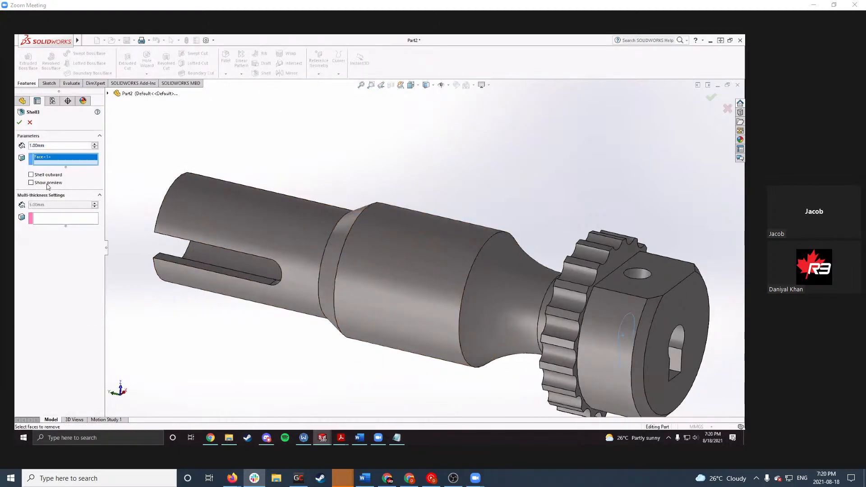
{"action": "left_click", "coordinate": [31, 183]}
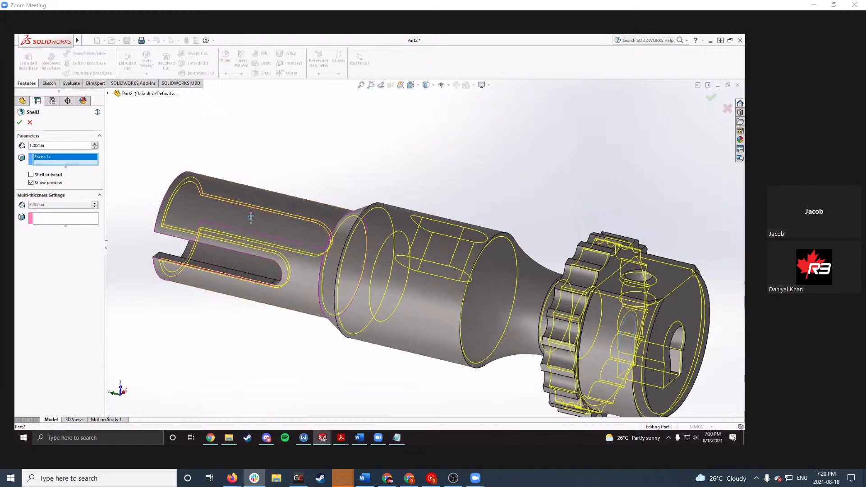
{"action": "middle_click_drag", "start_coordinate": [282, 214], "coordinate": [318, 201]}
{"action": "scroll", "coordinate": [316, 197], "scroll_direction": "up", "scroll_amount": 1}
{"action": "scroll", "coordinate": [321, 201], "scroll_direction": "down", "scroll_amount": 1}
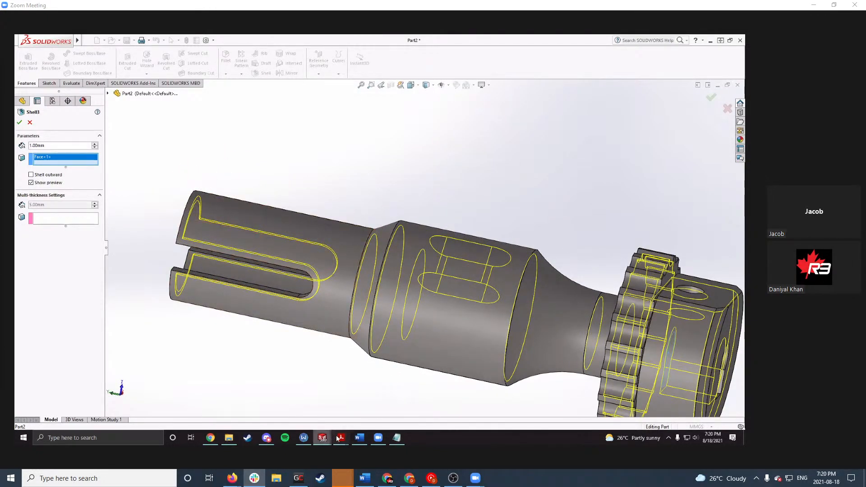
Step: Check the wall layout of section D-D in the Test Part JY PDF, then return to the Part2 model
{"action": "mouse_move", "coordinate": [342, 440]}
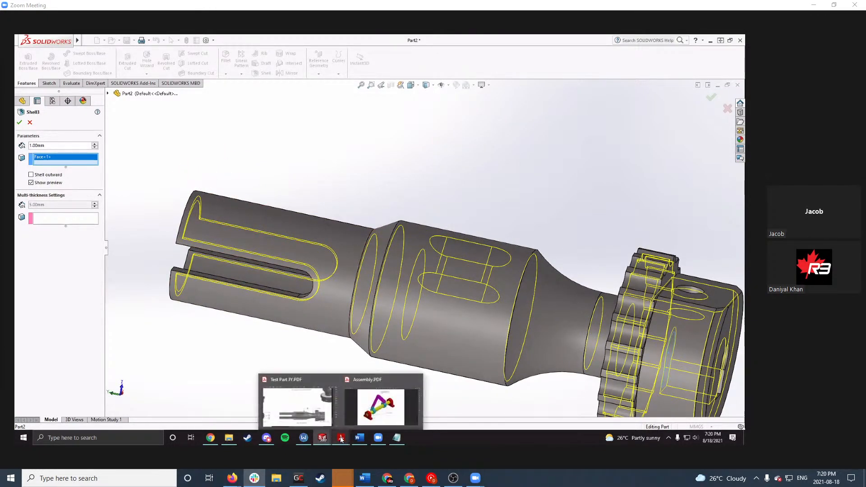
{"action": "left_click", "coordinate": [314, 402]}
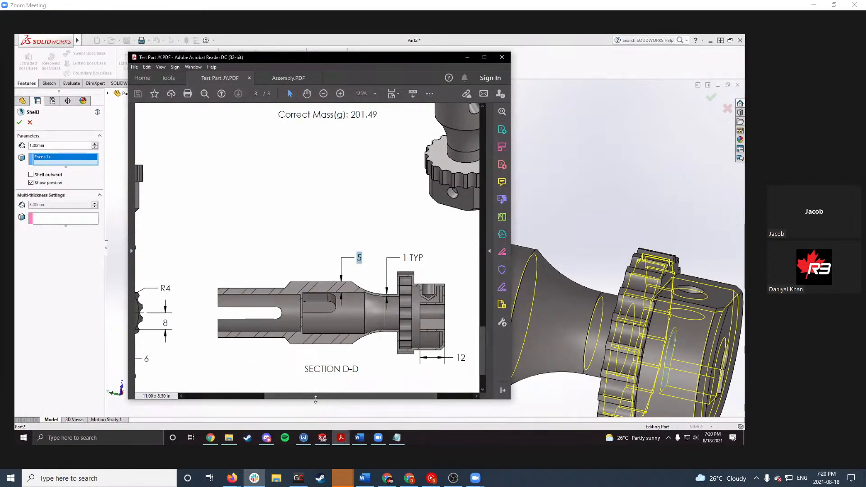
{"action": "left_click", "coordinate": [323, 438]}
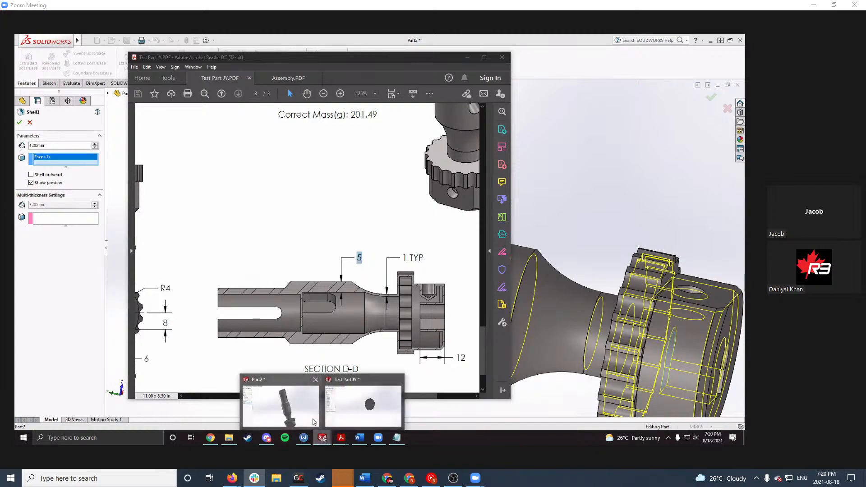
{"action": "left_click", "coordinate": [309, 417]}
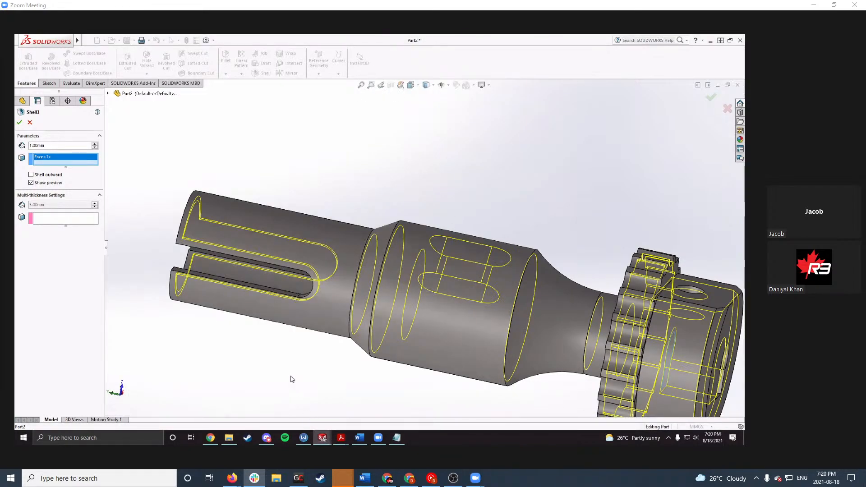
{"action": "middle_click_drag", "start_coordinate": [257, 271], "coordinate": [322, 276]}
{"action": "left_click", "coordinate": [50, 220]}
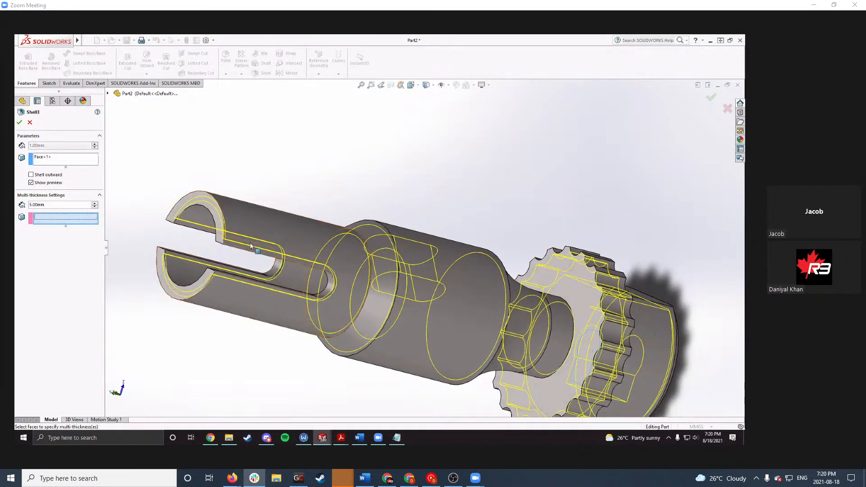
{"action": "middle_click_drag", "start_coordinate": [273, 263], "coordinate": [357, 273]}
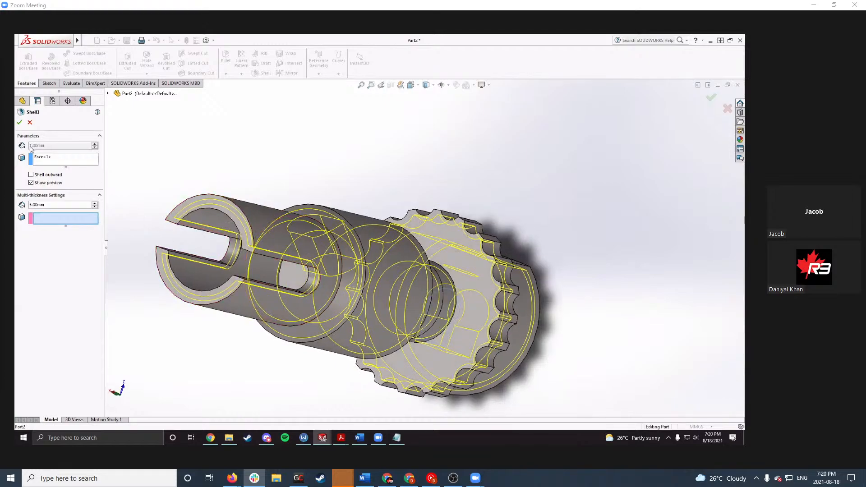
{"action": "left_click", "coordinate": [43, 162]}
{"action": "middle_click_drag", "start_coordinate": [284, 283], "coordinate": [305, 277]}
{"action": "left_click", "coordinate": [307, 279]}
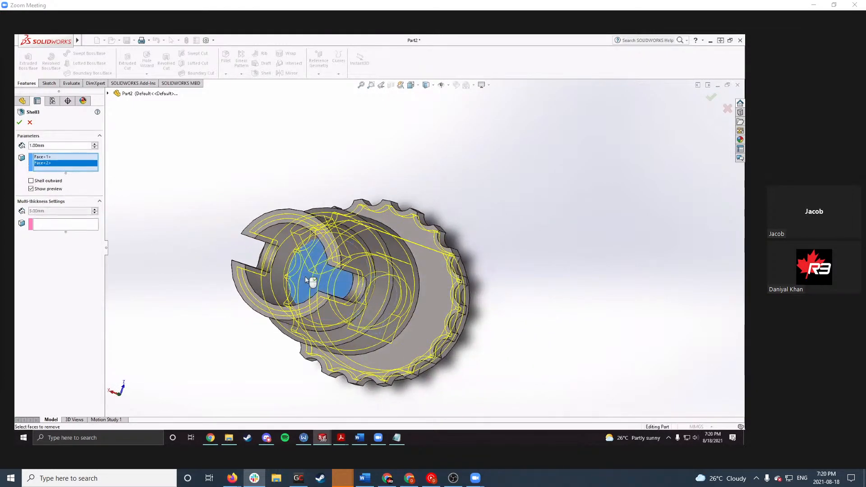
{"action": "middle_click_drag", "start_coordinate": [384, 281], "coordinate": [323, 285]}
{"action": "right_click", "coordinate": [50, 163]}
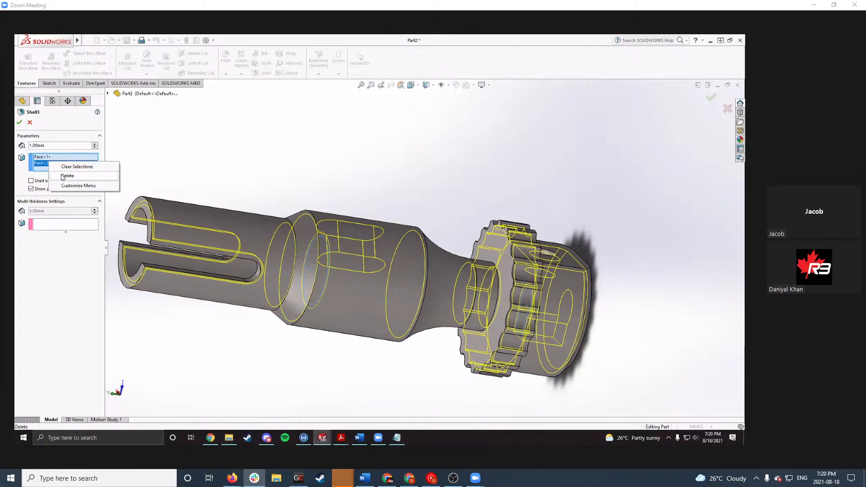
{"action": "left_click", "coordinate": [67, 175]}
{"action": "left_click", "coordinate": [61, 222]}
{"action": "middle_click_drag", "start_coordinate": [238, 263], "coordinate": [373, 254]}
{"action": "left_click", "coordinate": [333, 284]}
{"action": "left_click", "coordinate": [299, 231]}
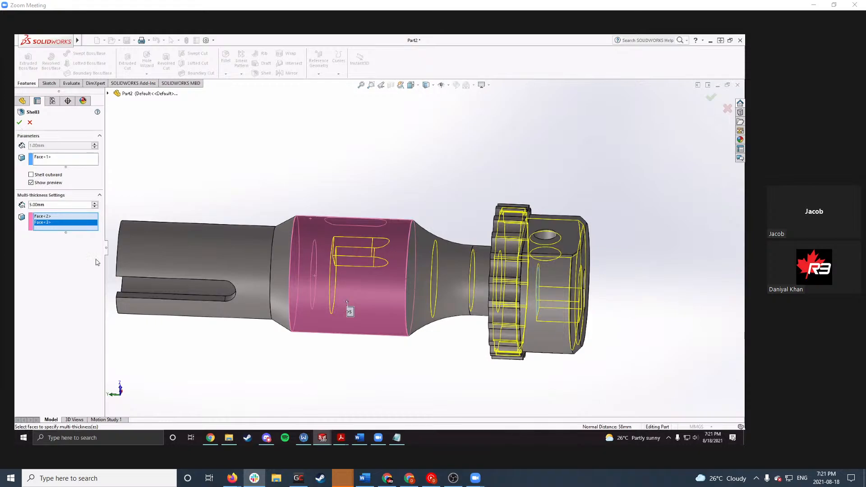
{"action": "right_click", "coordinate": [60, 227]}
{"action": "left_click", "coordinate": [68, 238]}
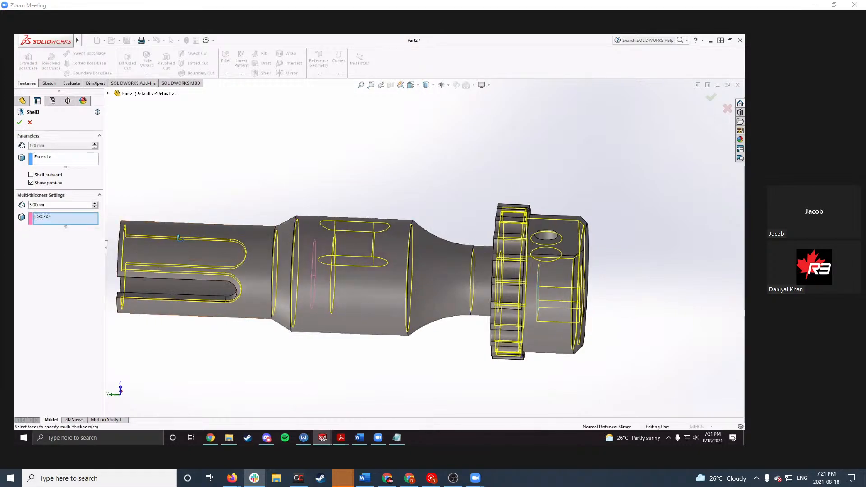
{"action": "left_click", "coordinate": [63, 159]}
{"action": "middle_click_drag", "start_coordinate": [150, 227], "coordinate": [101, 228]}
{"action": "left_click", "coordinate": [51, 219]}
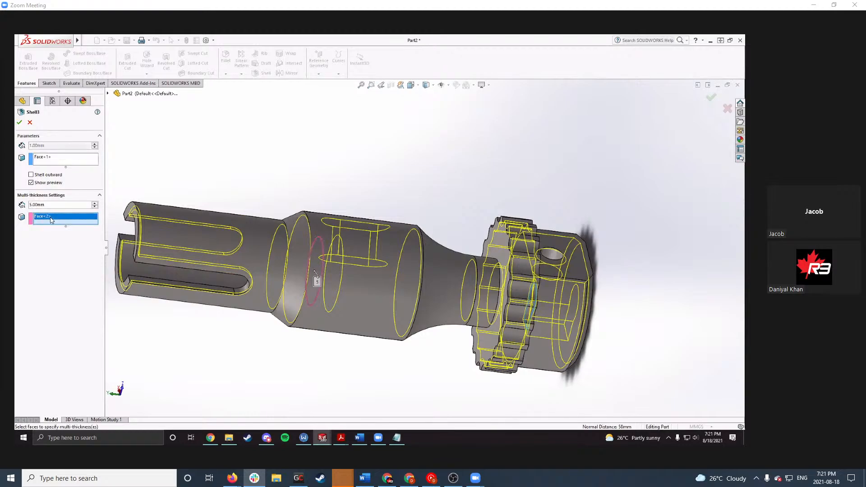
{"action": "right_click", "coordinate": [51, 219]}
{"action": "left_click", "coordinate": [59, 230]}
Step: Assign 5 mm to the middle section's outer cylindrical face, add the bore's inner end face to the removed faces, and apply the shell
{"action": "left_click", "coordinate": [345, 235]}
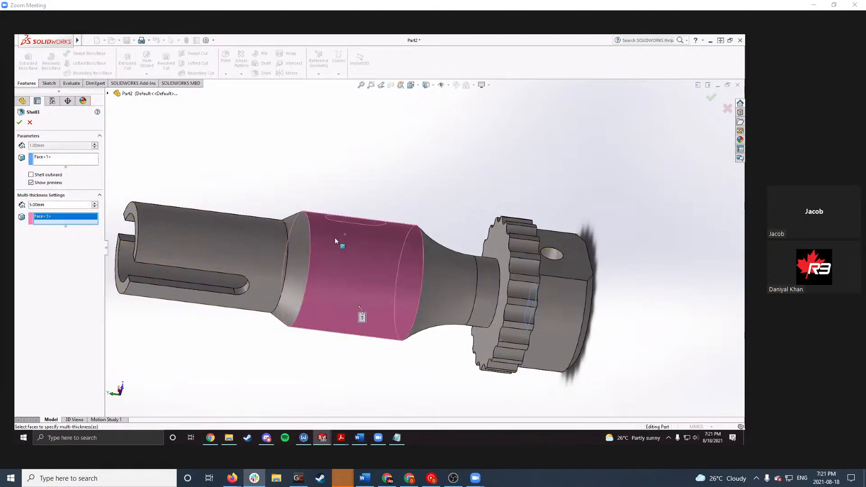
{"action": "middle_click_drag", "start_coordinate": [334, 237], "coordinate": [319, 266]}
{"action": "left_click", "coordinate": [64, 159]}
{"action": "left_click", "coordinate": [330, 278]}
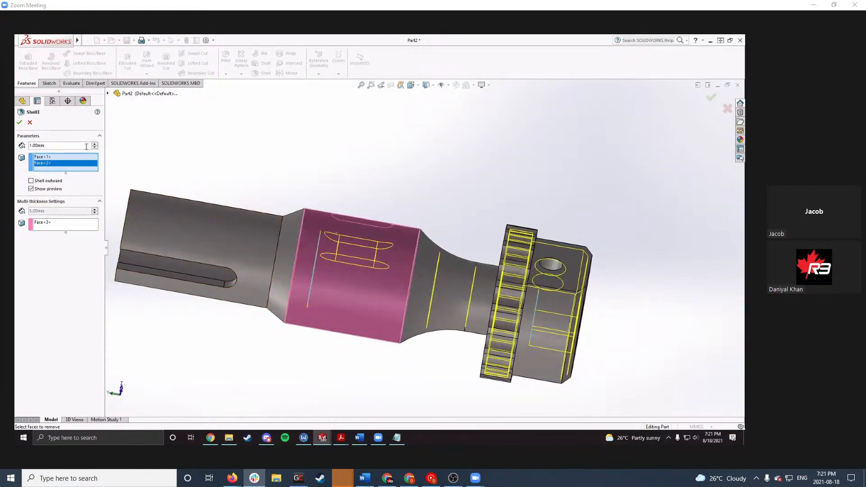
{"action": "left_click", "coordinate": [19, 122]}
{"action": "middle_click_drag", "start_coordinate": [367, 199], "coordinate": [413, 147]}
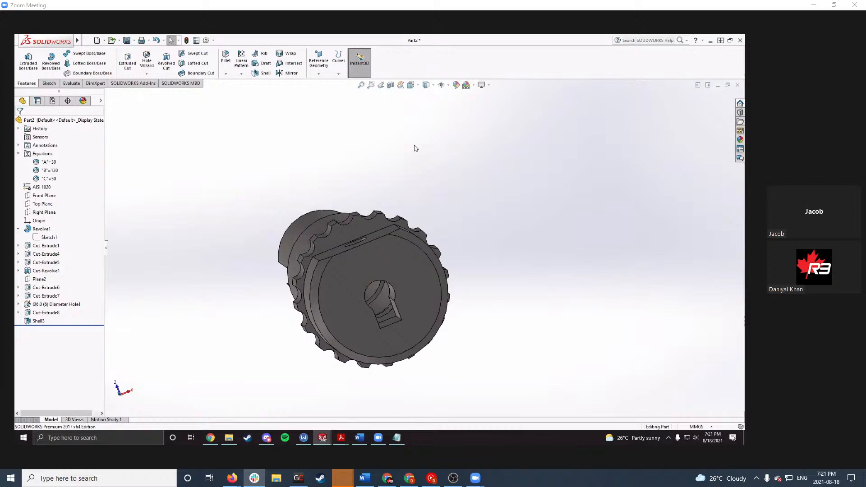
{"action": "left_click", "coordinate": [390, 85]}
{"action": "middle_click_drag", "start_coordinate": [332, 166], "coordinate": [219, 168]}
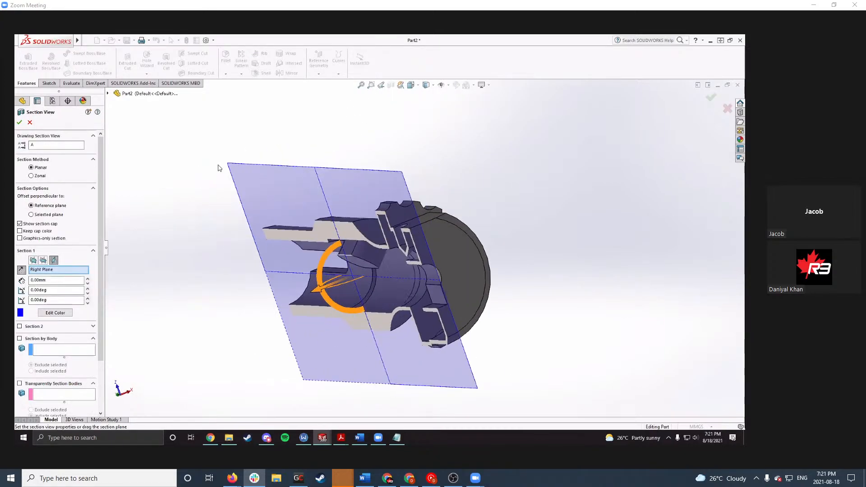
{"action": "left_click", "coordinate": [31, 124]}
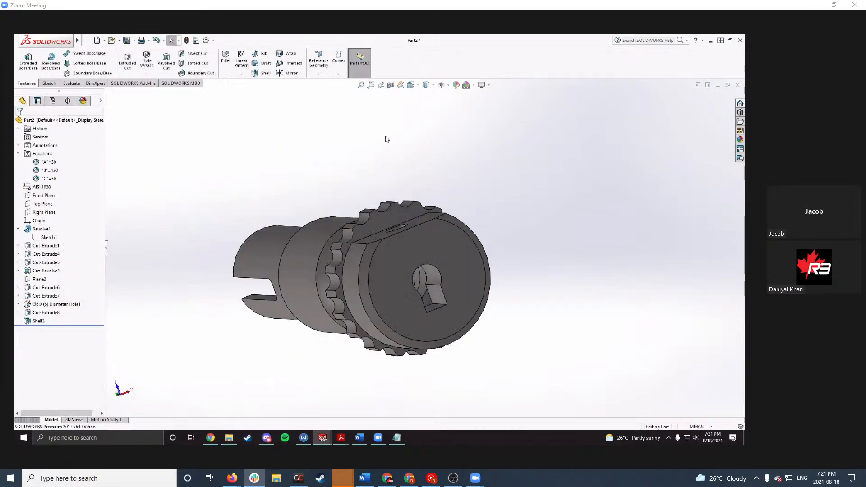
Step: Apply a section view through the Right Plane, matching the cut of section D-D in the drawing
{"action": "left_click", "coordinate": [391, 86]}
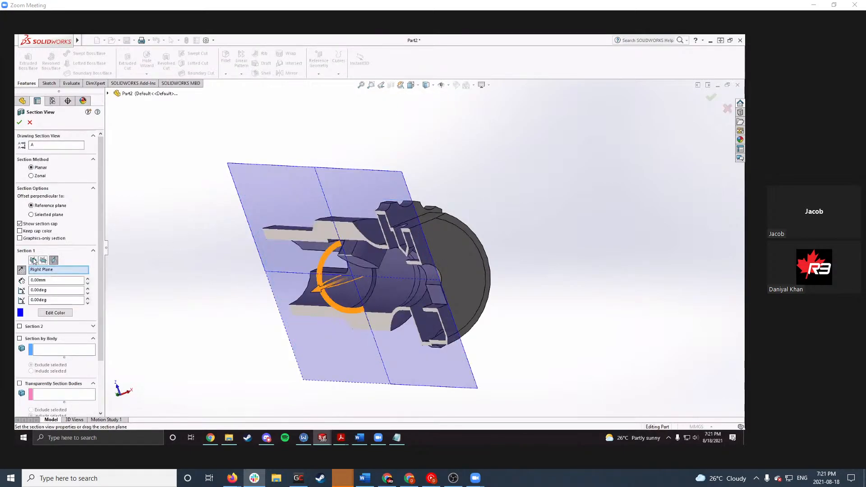
{"action": "left_click", "coordinate": [33, 261]}
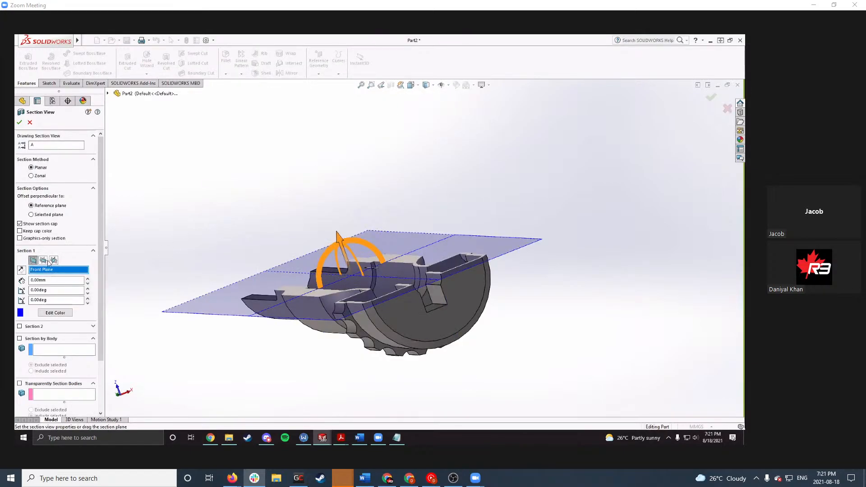
{"action": "left_click", "coordinate": [43, 260]}
{"action": "left_click", "coordinate": [306, 418]}
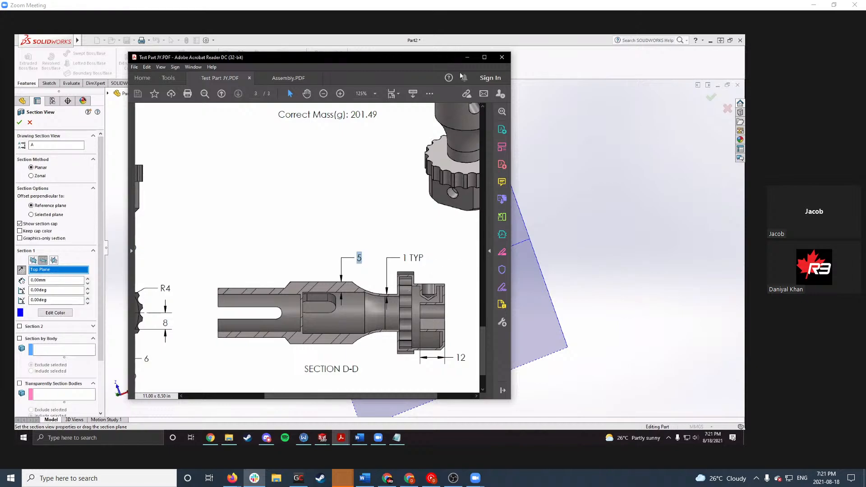
{"action": "left_click", "coordinate": [467, 57]}
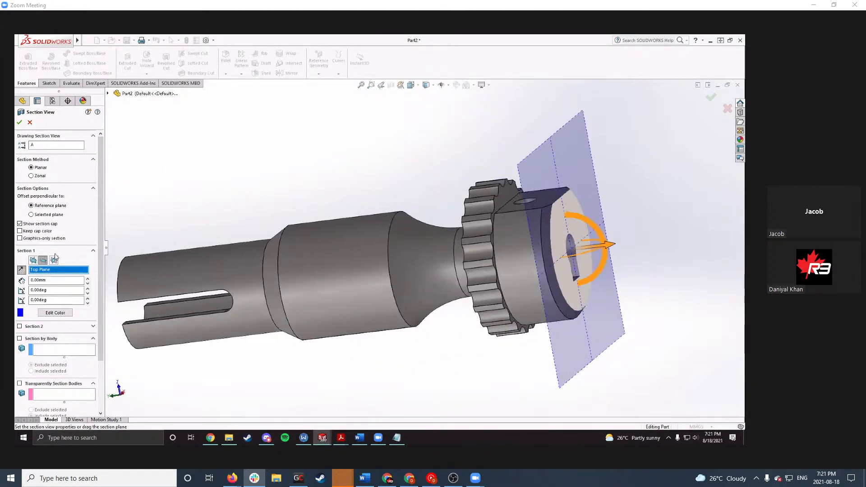
{"action": "left_click", "coordinate": [54, 261]}
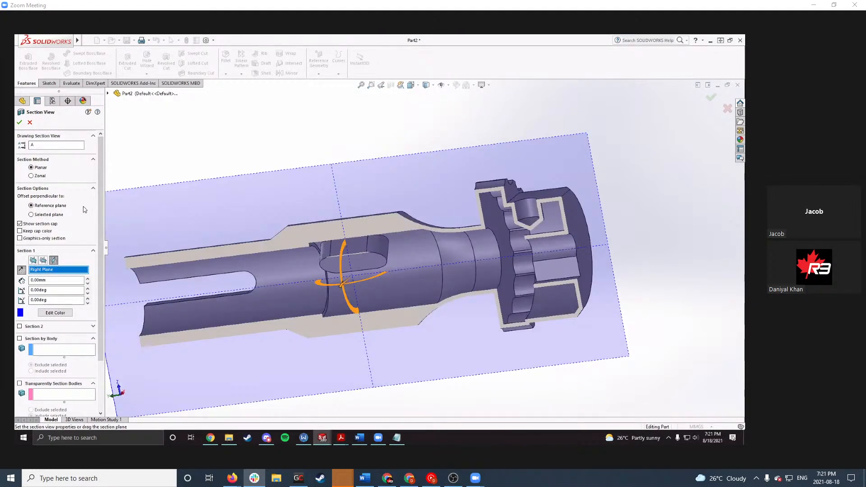
{"action": "left_click", "coordinate": [19, 123]}
Step: Compare the sectioned model's interior with section D-D in the PDF drawing
{"action": "middle_click_drag", "start_coordinate": [306, 200], "coordinate": [359, 261]}
{"action": "scroll", "coordinate": [382, 217], "scroll_direction": "down", "scroll_amount": 1}
{"action": "scroll", "coordinate": [358, 264], "scroll_direction": "up", "scroll_amount": 2}
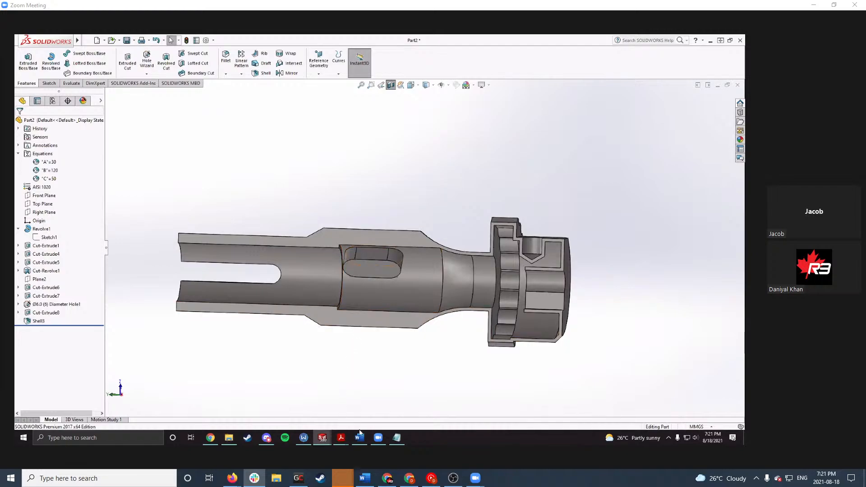
{"action": "mouse_move", "coordinate": [340, 437]}
{"action": "left_click", "coordinate": [320, 415]}
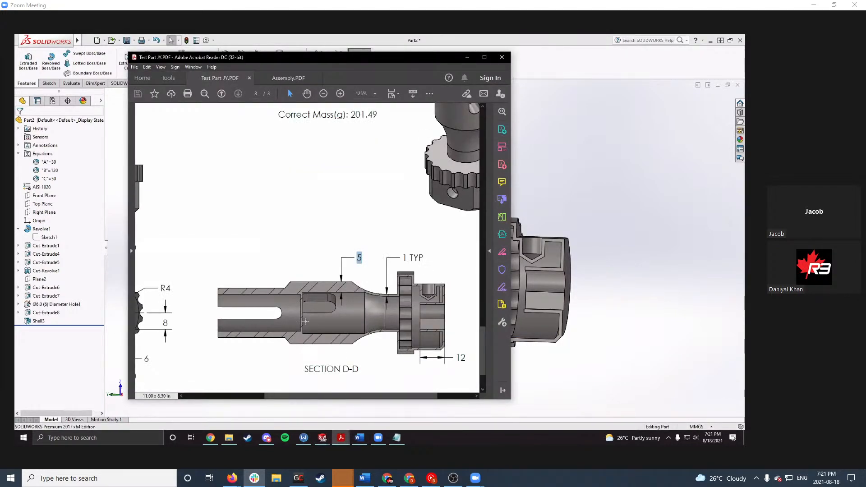
{"action": "left_click", "coordinate": [467, 57]}
Step: Edit the shell feature and take the keyhole pocket's floor face out of the faces to remove
{"action": "right_click", "coordinate": [39, 318]}
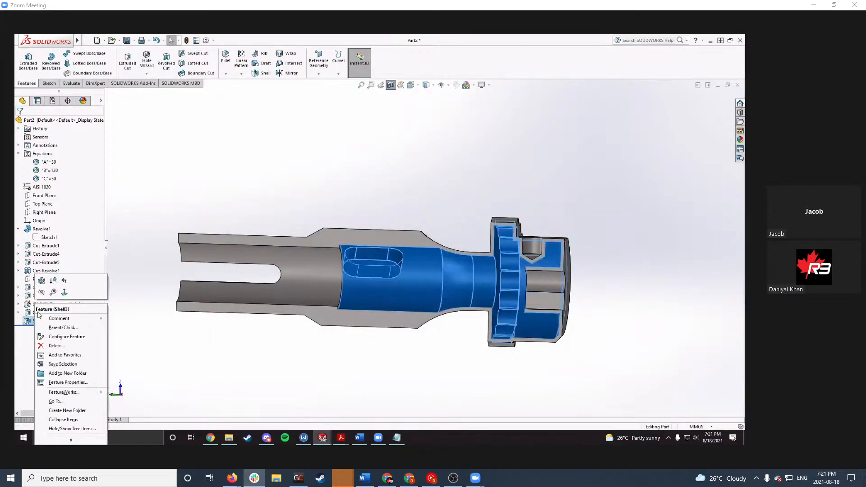
{"action": "left_click", "coordinate": [42, 281]}
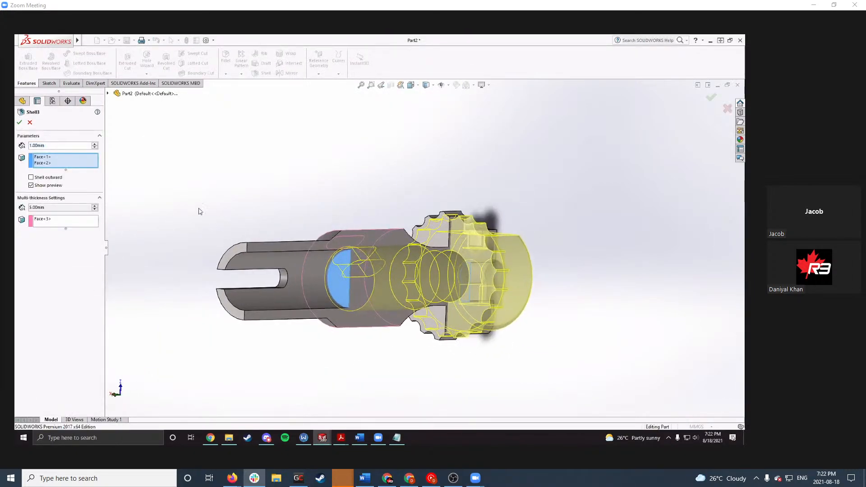
{"action": "left_click", "coordinate": [45, 163]}
{"action": "right_click", "coordinate": [47, 163]}
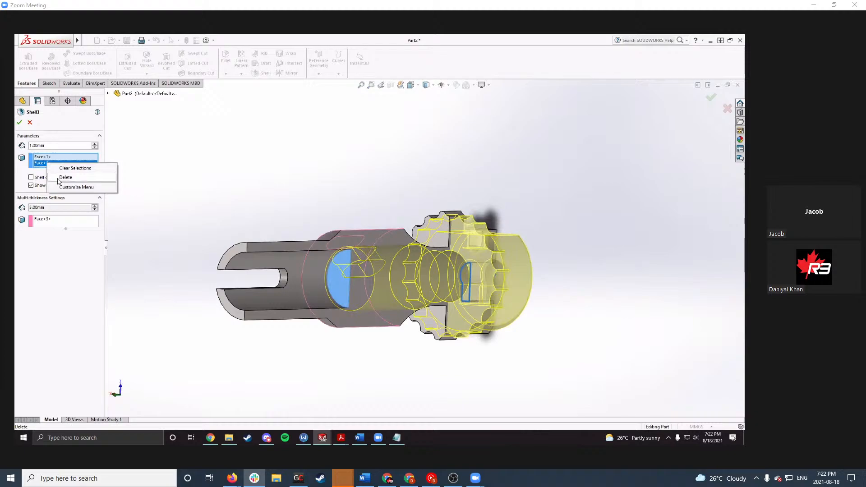
{"action": "left_click", "coordinate": [30, 179]}
{"action": "left_click", "coordinate": [30, 178]}
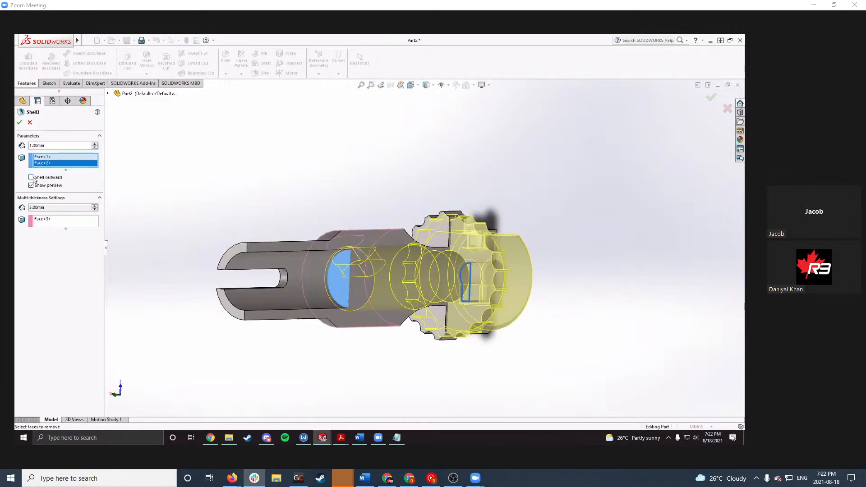
{"action": "right_click", "coordinate": [47, 164]}
{"action": "left_click", "coordinate": [58, 176]}
{"action": "middle_click_drag", "start_coordinate": [219, 225], "coordinate": [264, 246]}
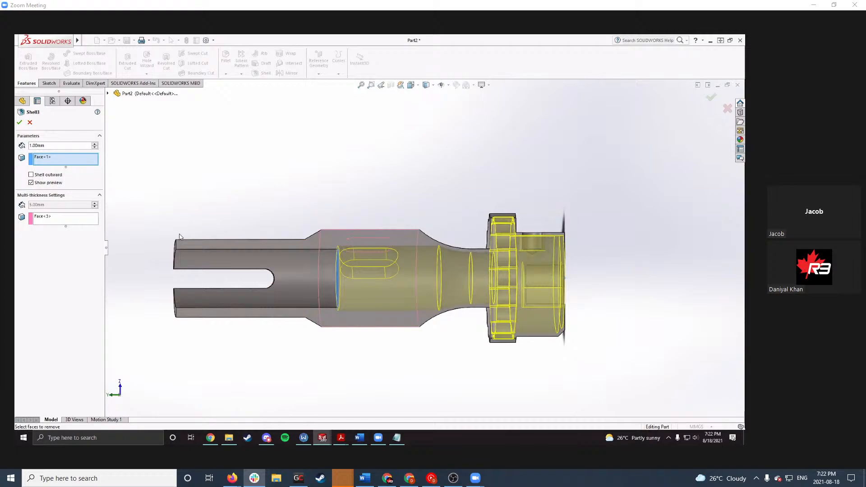
Step: Replace the bore's inner end face with the keyhole pocket's floor face as the only removed face and apply the edited shell
{"action": "right_click", "coordinate": [47, 163]}
{"action": "left_click", "coordinate": [59, 176]}
{"action": "mouse_move", "coordinate": [379, 279]}
{"action": "middle_mouse_down"}
{"action": "mouse_move", "coordinate": [399, 291]}
{"action": "mouse_move", "coordinate": [367, 276]}
{"action": "mouse_move", "coordinate": [371, 287]}
{"action": "middle_mouse_up"}
{"action": "left_click", "coordinate": [418, 279]}
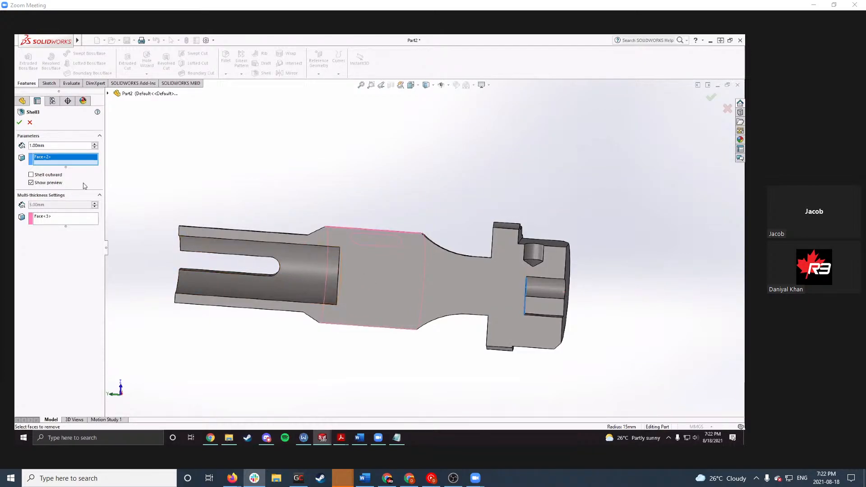
{"action": "left_click", "coordinate": [63, 220]}
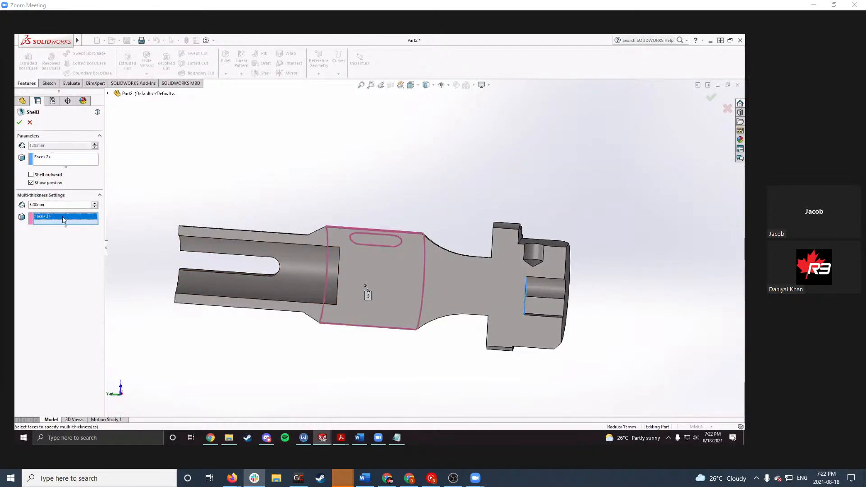
{"action": "left_click", "coordinate": [19, 123]}
{"action": "middle_click_drag", "start_coordinate": [339, 209], "coordinate": [330, 351]}
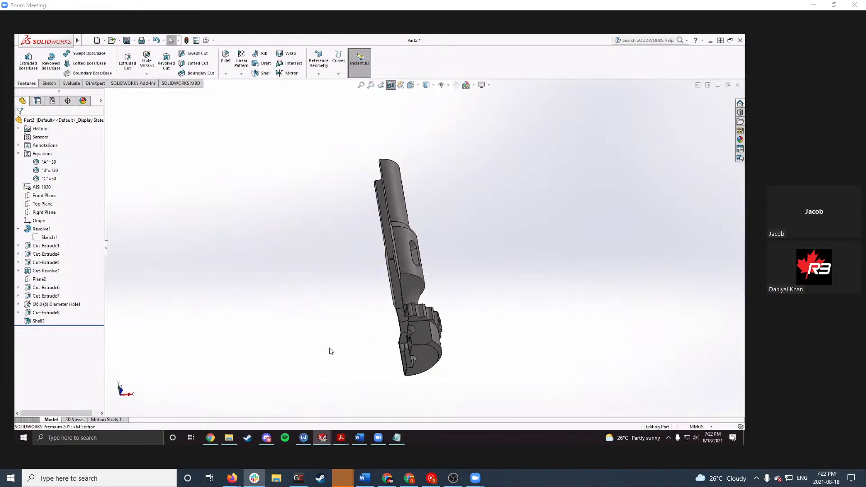
Step: Look up the Version 3 values in the PDF drawing and set global variable "A" to 50 in the part's equations
{"action": "mouse_move", "coordinate": [341, 437]}
{"action": "left_click", "coordinate": [300, 401]}
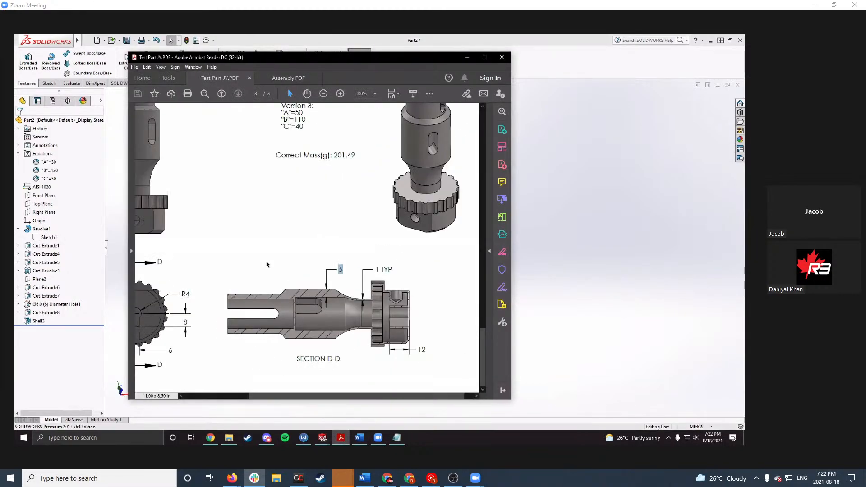
{"action": "scroll", "coordinate": [266, 252], "scroll_direction": "down", "scroll_amount": 1, "text": "ctrl"}
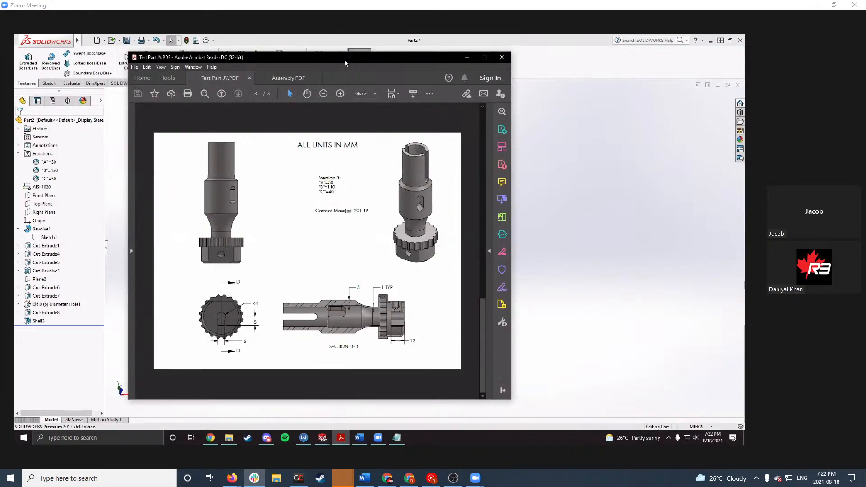
{"action": "left_click_drag", "start_coordinate": [344, 60], "coordinate": [345, 93]}
{"action": "right_click", "coordinate": [44, 153]}
{"action": "left_click", "coordinate": [67, 157]}
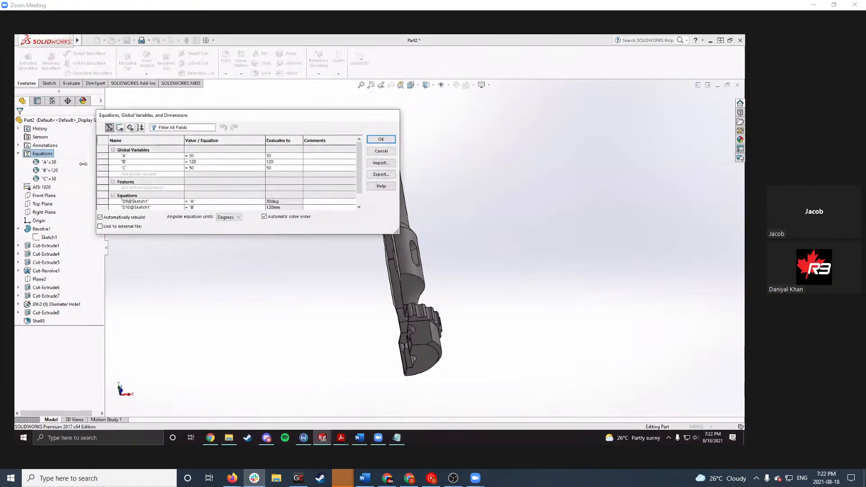
{"action": "key", "text": "BackSpace"}
{"action": "key", "text": "BackSpace"}
{"action": "type", "text": "50"}
{"action": "key", "text": "Return"}
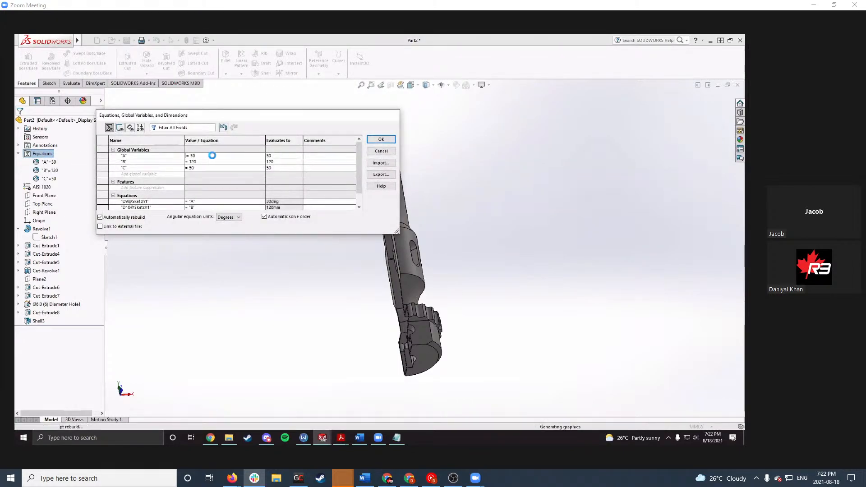
Step: Recheck the Version 3 values in the PDF drawing and set global variable "B" to 110
{"action": "left_click", "coordinate": [350, 432]}
{"action": "left_click", "coordinate": [311, 397]}
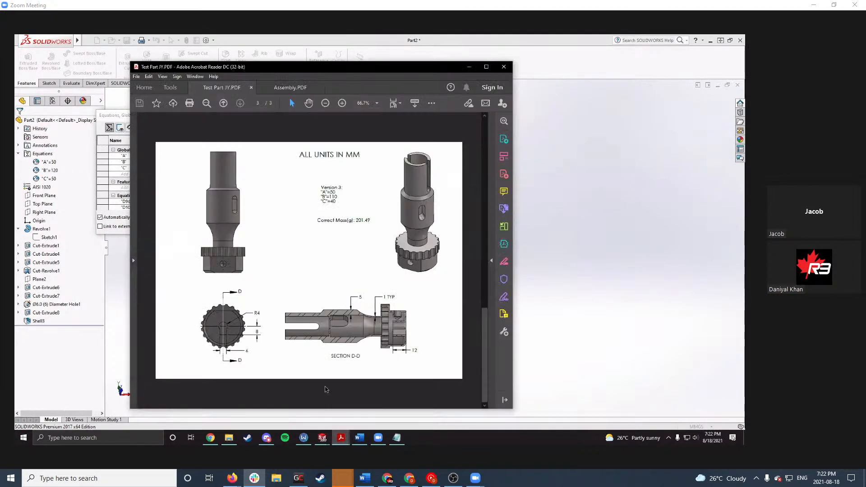
{"action": "left_click", "coordinate": [470, 69]}
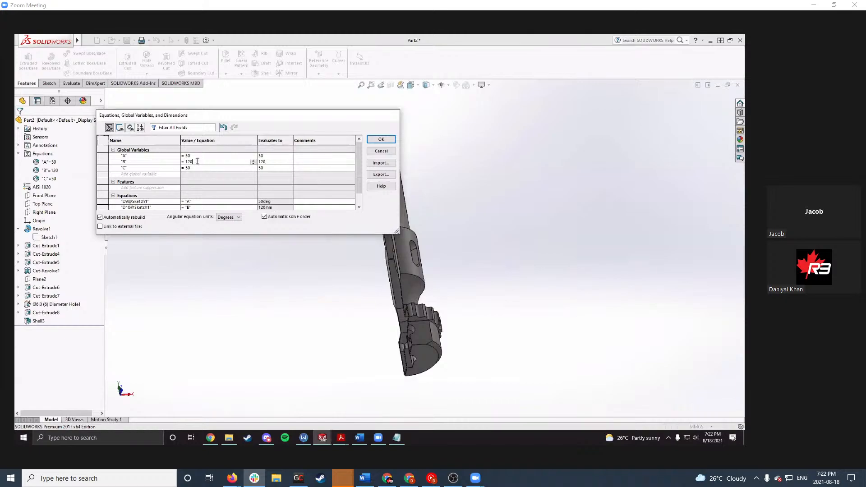
{"action": "key", "text": "BackSpace"}
{"action": "key", "text": "BackSpace"}
{"action": "type", "text": "1"}
{"action": "key", "text": "Return"}
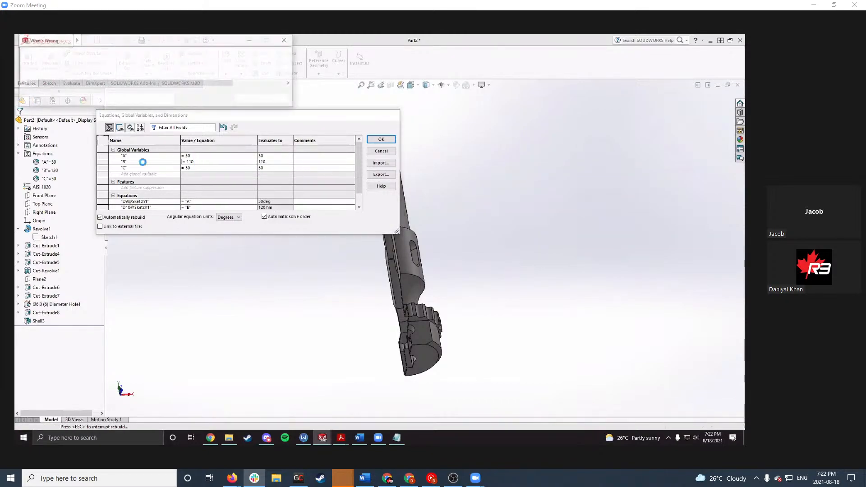
{"action": "left_click", "coordinate": [250, 100]}
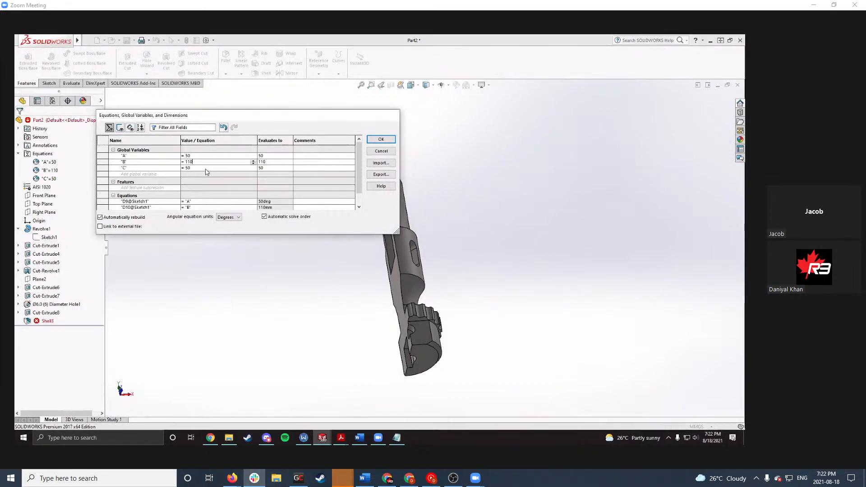
Step: Set global variable "C" to 40 and apply the equation changes
{"action": "key", "text": "BackSpace"}
{"action": "key", "text": "BackSpace"}
{"action": "type", "text": "40"}
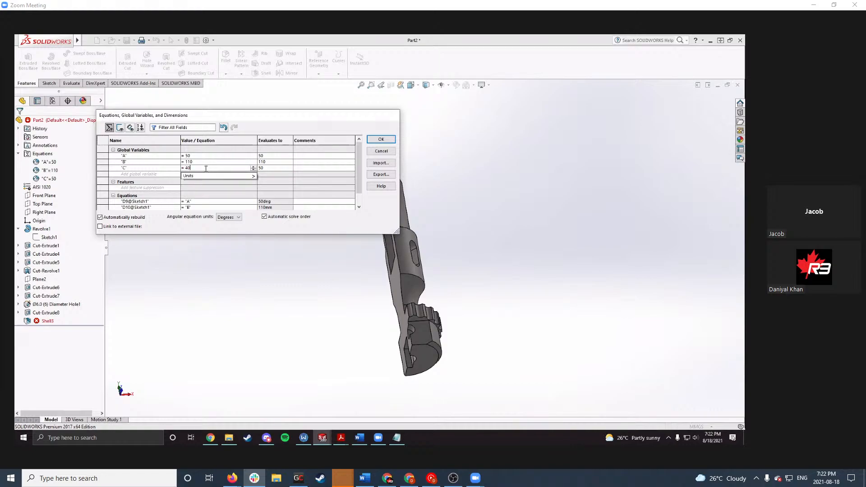
{"action": "key", "text": "Tab"}
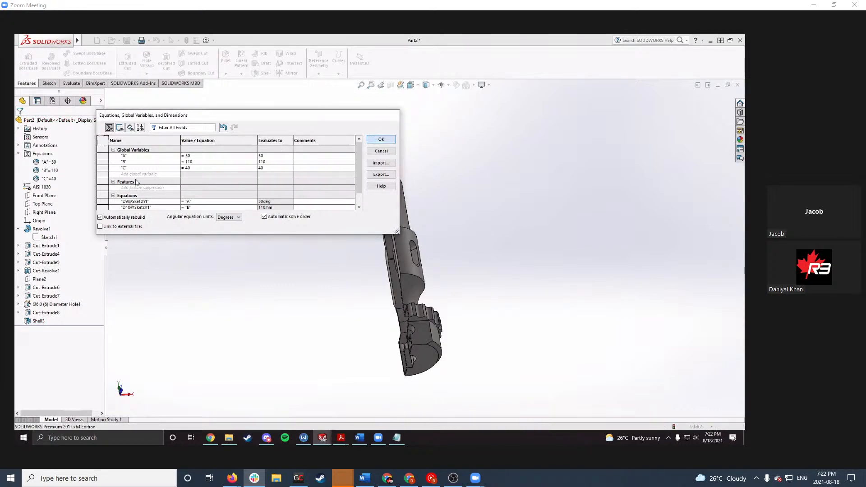
{"action": "left_click", "coordinate": [380, 141]}
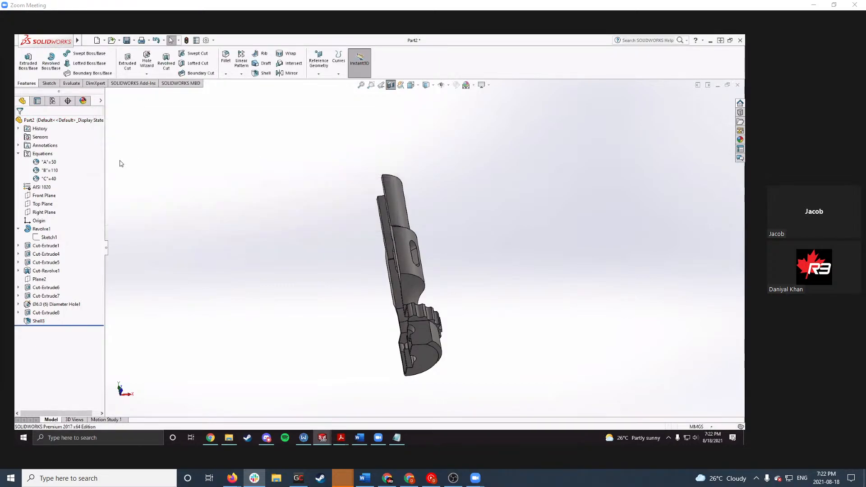
Step: Edit the shell feature and take the bore's inner end face out of the faces to remove
{"action": "left_click", "coordinate": [39, 321]}
{"action": "middle_click_drag", "start_coordinate": [313, 280], "coordinate": [366, 261]}
{"action": "left_click", "coordinate": [437, 208]}
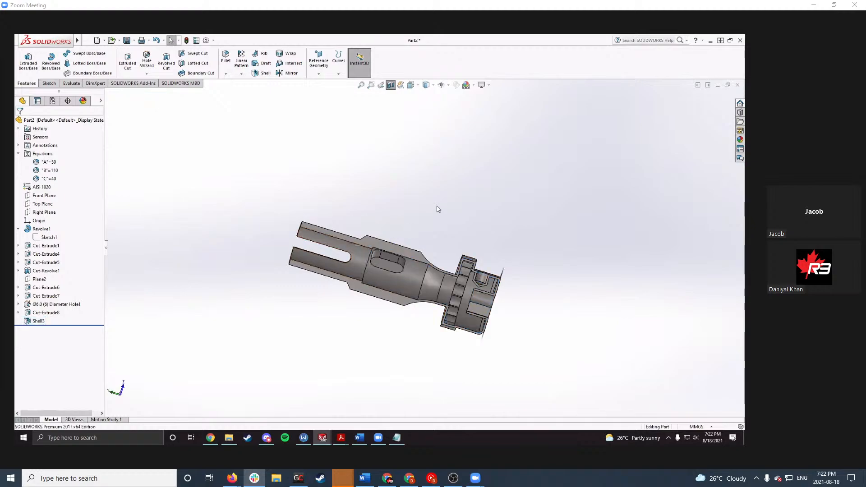
{"action": "scroll", "coordinate": [367, 224], "scroll_direction": "down", "scroll_amount": 2}
{"action": "left_click", "coordinate": [41, 321]}
{"action": "left_click", "coordinate": [45, 298]}
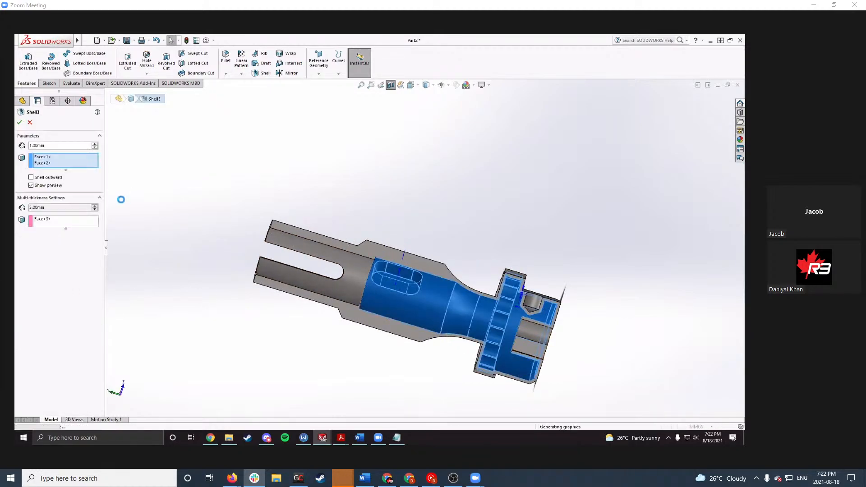
{"action": "left_click", "coordinate": [47, 157]}
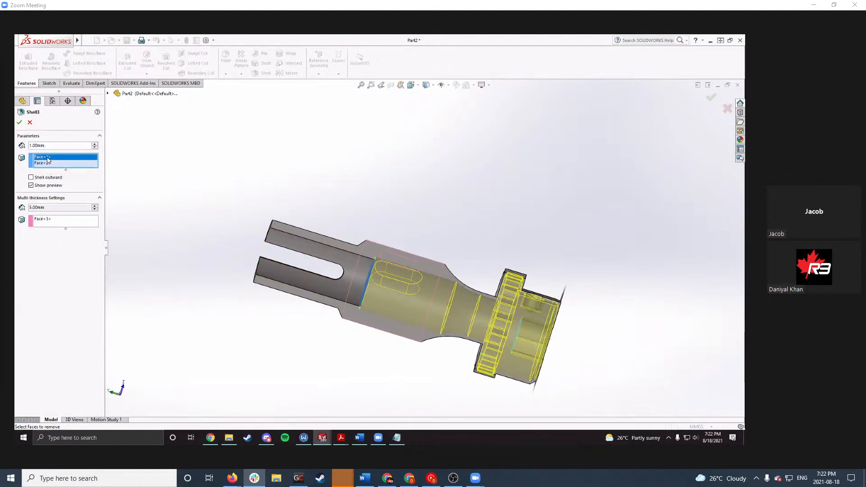
{"action": "right_click", "coordinate": [47, 160]}
{"action": "left_click", "coordinate": [63, 172]}
{"action": "middle_click_drag", "start_coordinate": [319, 201], "coordinate": [269, 205]}
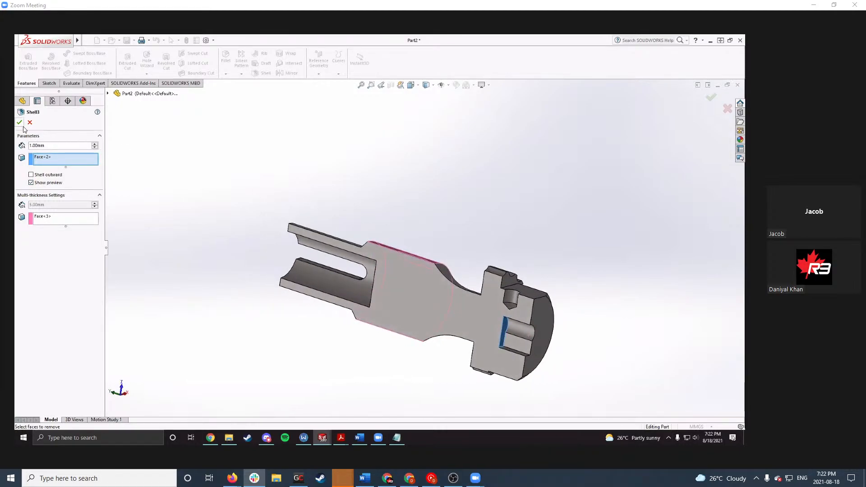
Step: Try to apply the shell with the keyhole pocket's floor face reselected as the only removed face, and abandon the edit
{"action": "right_click", "coordinate": [54, 163]}
{"action": "left_click", "coordinate": [73, 173]}
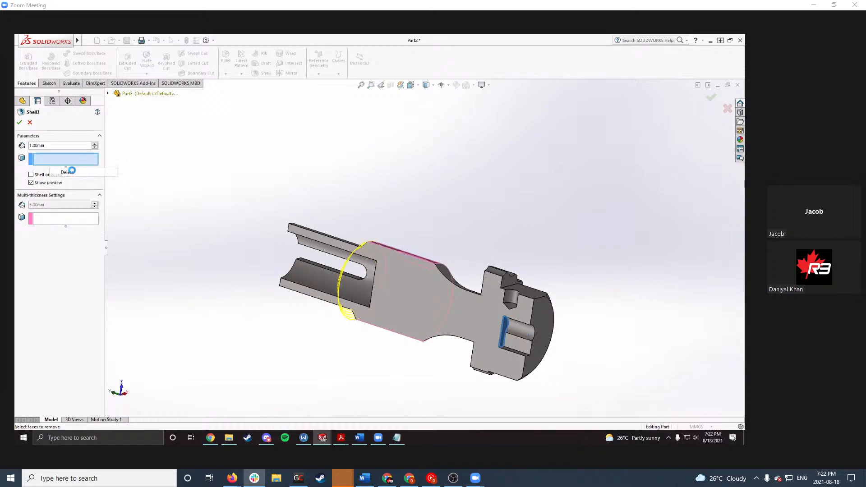
{"action": "middle_click_drag", "start_coordinate": [307, 243], "coordinate": [474, 307]}
{"action": "left_click", "coordinate": [465, 303]}
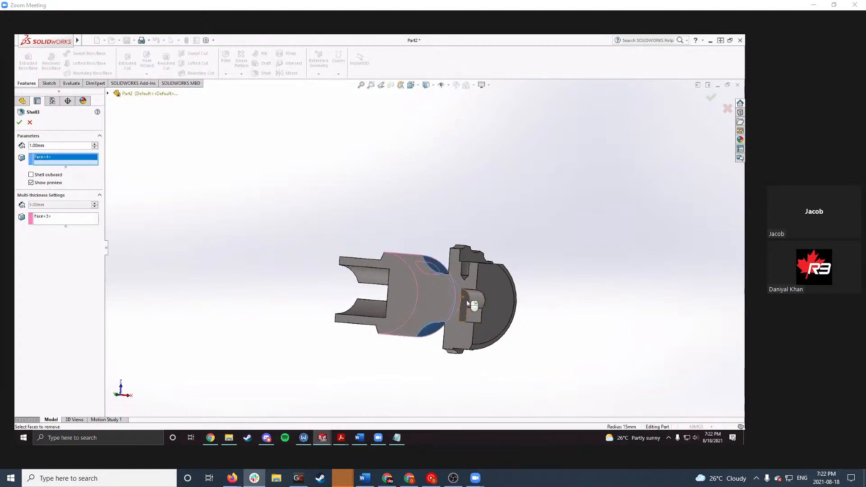
{"action": "left_click", "coordinate": [469, 304]}
{"action": "left_click", "coordinate": [418, 272]}
{"action": "middle_click_drag", "start_coordinate": [418, 272], "coordinate": [384, 282]}
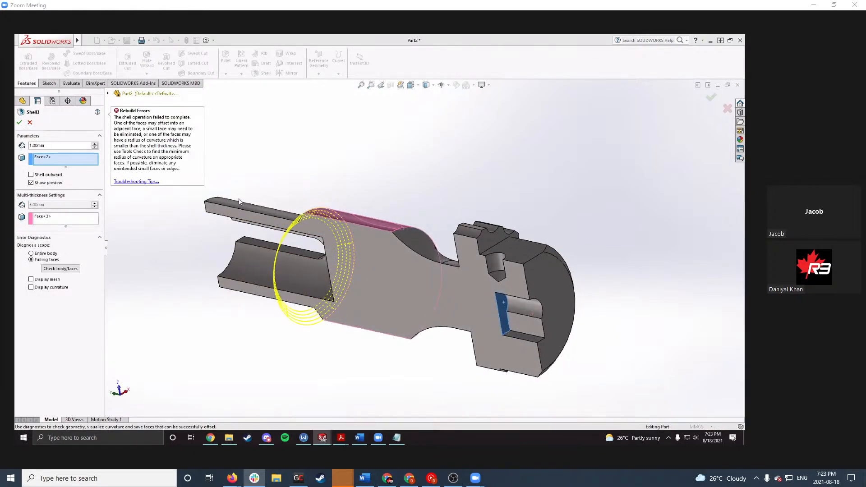
{"action": "middle_click_drag", "start_coordinate": [239, 199], "coordinate": [287, 174]}
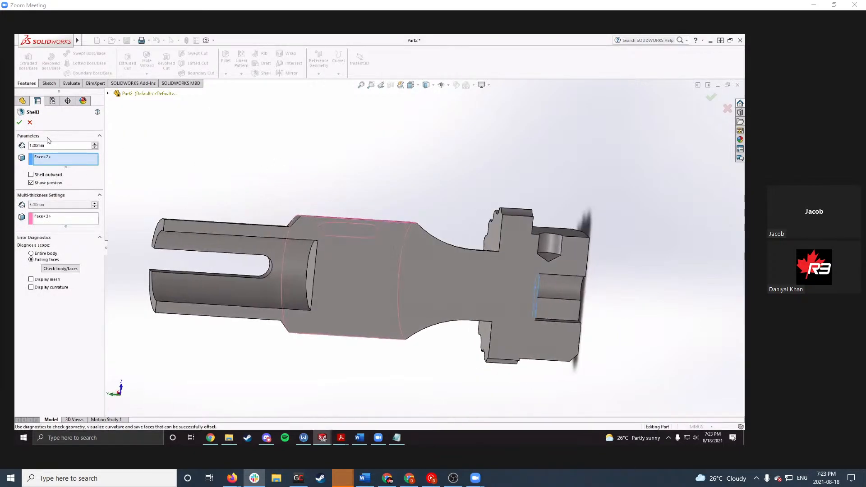
{"action": "left_click", "coordinate": [30, 123]}
Step: Examine the sectioned interior around the bore's inner end and the side slot
{"action": "middle_click_drag", "start_coordinate": [271, 244], "coordinate": [249, 233]}
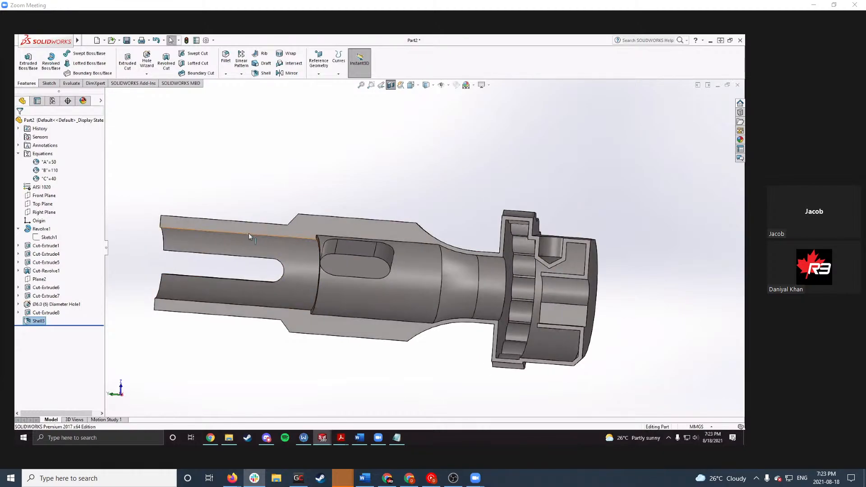
{"action": "left_click", "coordinate": [290, 263]}
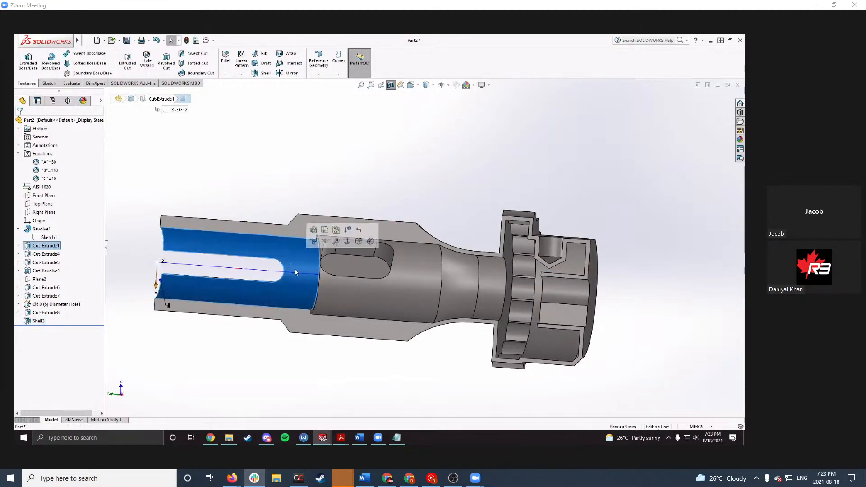
{"action": "middle_click_drag", "start_coordinate": [309, 281], "coordinate": [333, 249]}
{"action": "mouse_move", "coordinate": [300, 255]}
{"action": "middle_mouse_down"}
{"action": "mouse_move", "coordinate": [392, 227]}
{"action": "mouse_move", "coordinate": [292, 263]}
{"action": "mouse_move", "coordinate": [309, 264]}
{"action": "middle_mouse_up"}
{"action": "left_click", "coordinate": [454, 307]}
{"action": "scroll", "coordinate": [425, 311], "scroll_direction": "up", "scroll_amount": 3}
{"action": "middle_click_drag", "start_coordinate": [425, 312], "coordinate": [325, 226]}
{"action": "scroll", "coordinate": [406, 255], "scroll_direction": "down", "scroll_amount": 2}
Step: Set the side slot's position dimension along the shaft to 50 mm
{"action": "left_click", "coordinate": [410, 243]}
{"action": "left_click", "coordinate": [453, 231]}
{"action": "left_click", "coordinate": [325, 226]}
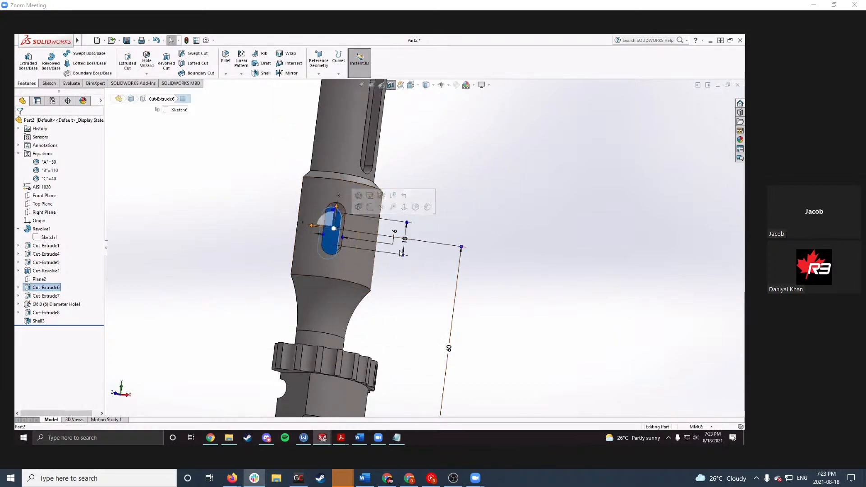
{"action": "left_click", "coordinate": [449, 349]}
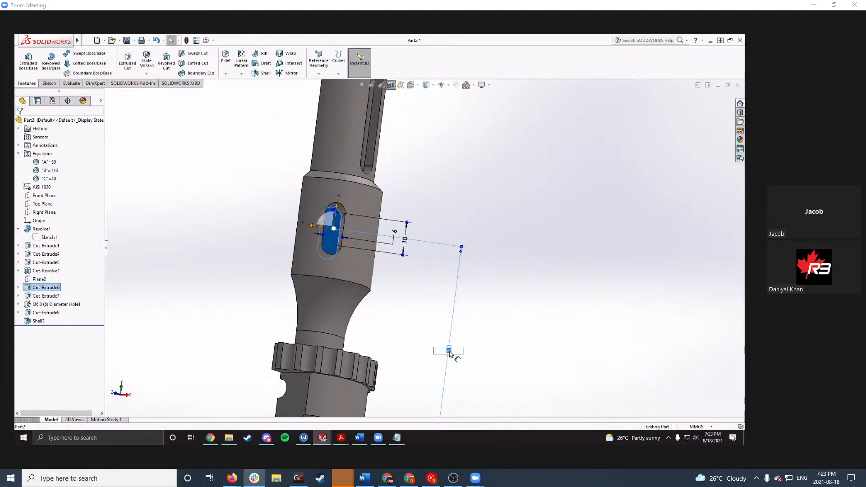
{"action": "type", "text": "50"}
{"action": "key", "text": "Return"}
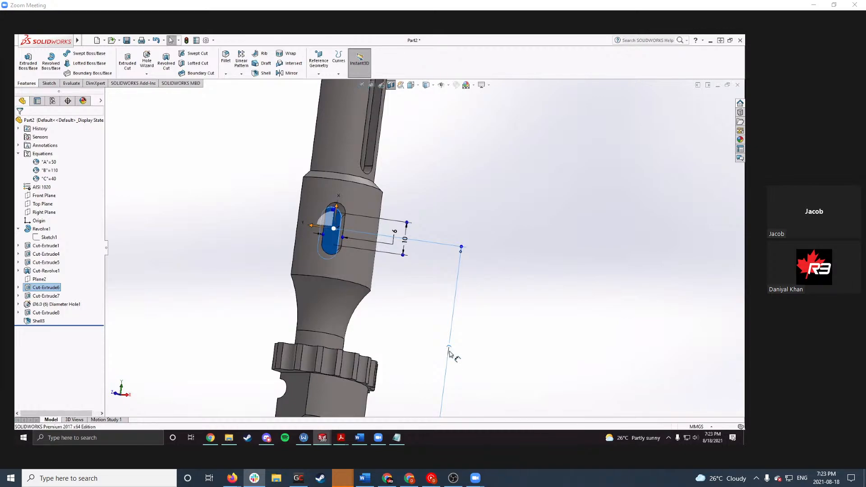
Step: Set the side slot's position dimension along the shaft to 55 mm
{"action": "left_click", "coordinate": [447, 364]}
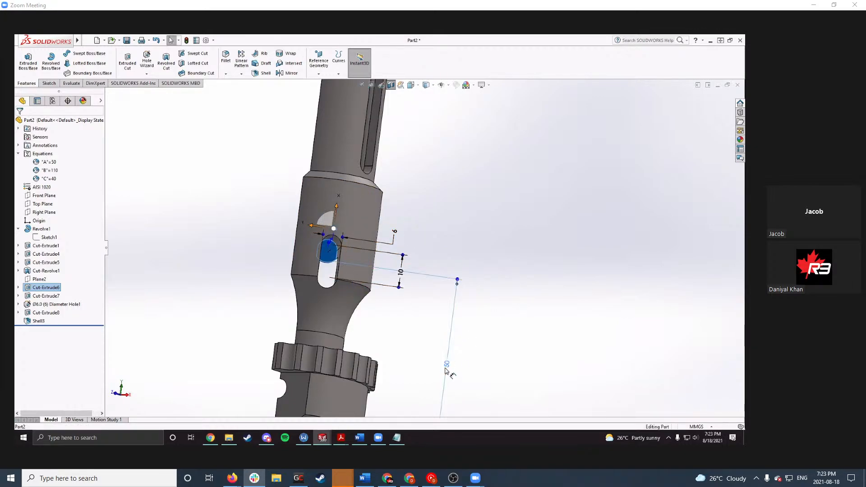
{"action": "type", "text": "55"}
{"action": "key", "text": "Return"}
{"action": "left_click", "coordinate": [487, 346]}
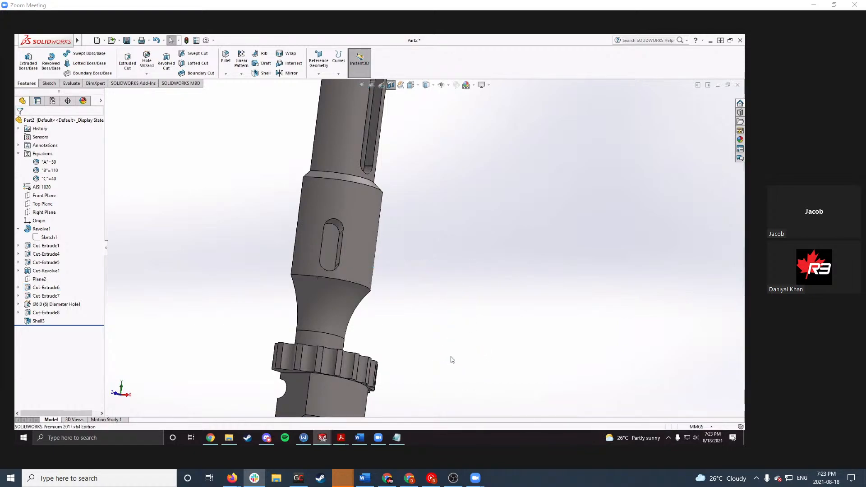
Step: Edit the shell feature to leave only the keyhole pocket's floor face as the removed face and apply it
{"action": "middle_click_drag", "start_coordinate": [370, 295], "coordinate": [301, 254]}
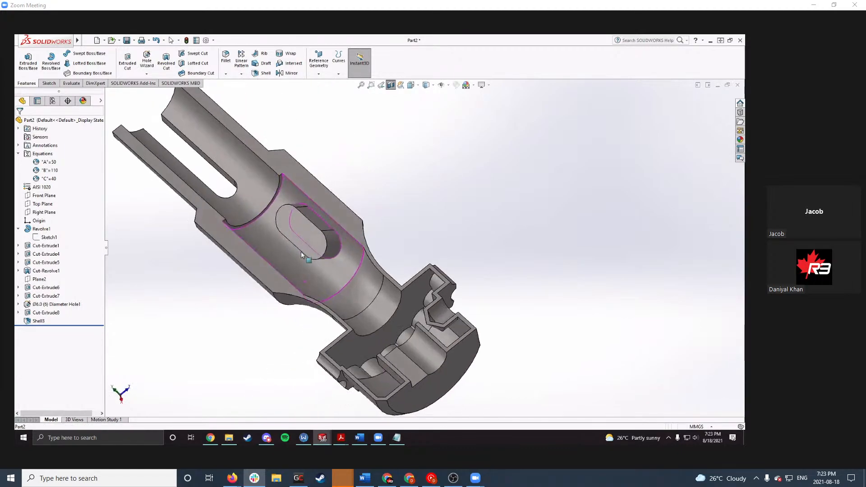
{"action": "left_click", "coordinate": [40, 321]}
{"action": "left_click", "coordinate": [46, 299]}
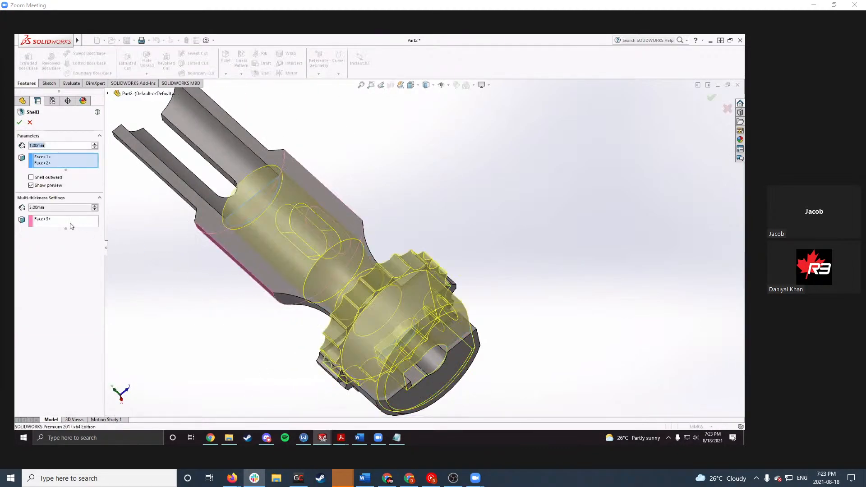
{"action": "left_click", "coordinate": [41, 164]}
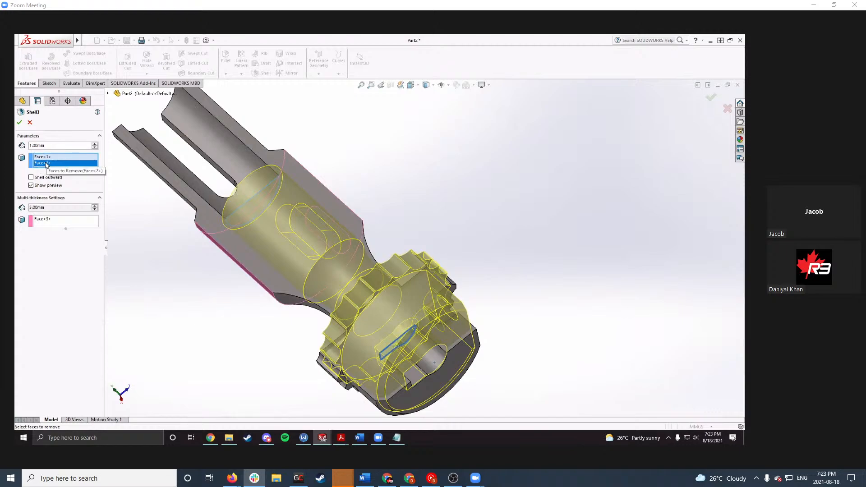
{"action": "left_click", "coordinate": [47, 158]}
{"action": "right_click", "coordinate": [47, 158]}
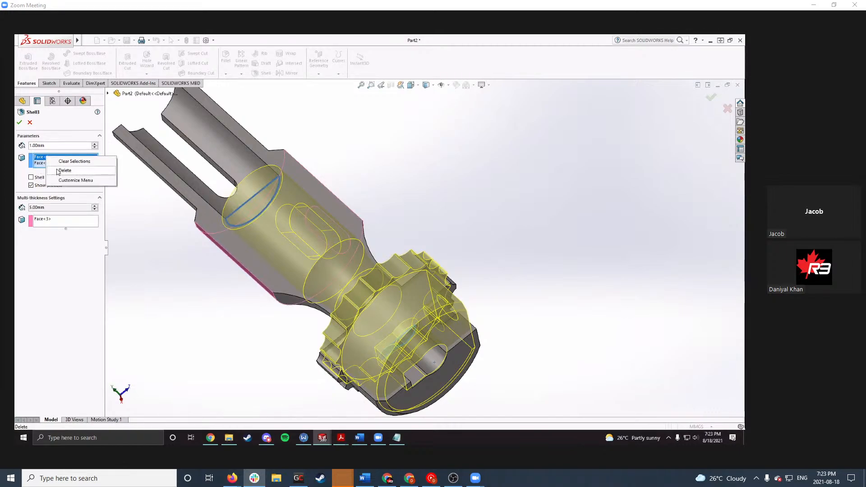
{"action": "left_click", "coordinate": [59, 172]}
{"action": "middle_click_drag", "start_coordinate": [154, 209], "coordinate": [175, 275]}
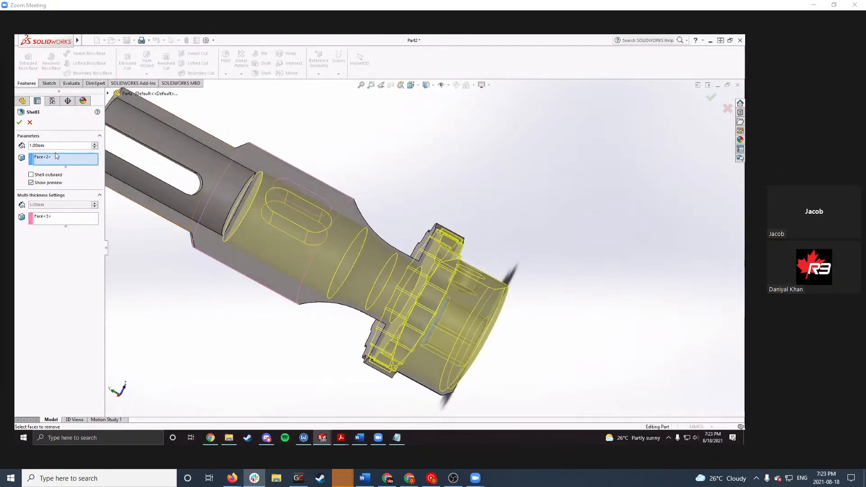
{"action": "left_click", "coordinate": [19, 123]}
Step: Examine the wall between the bore's inner end and the shelled cavity in the section view
{"action": "middle_click_drag", "start_coordinate": [264, 181], "coordinate": [301, 207]}
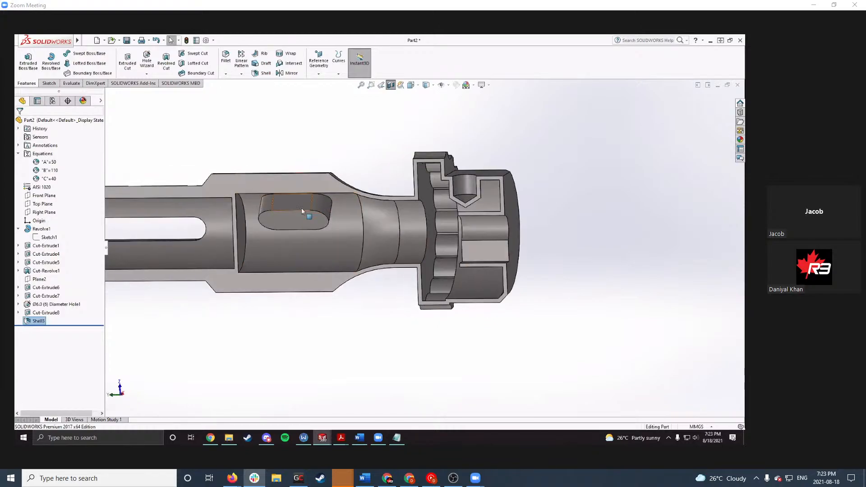
{"action": "middle_click_drag", "start_coordinate": [241, 213], "coordinate": [237, 222]}
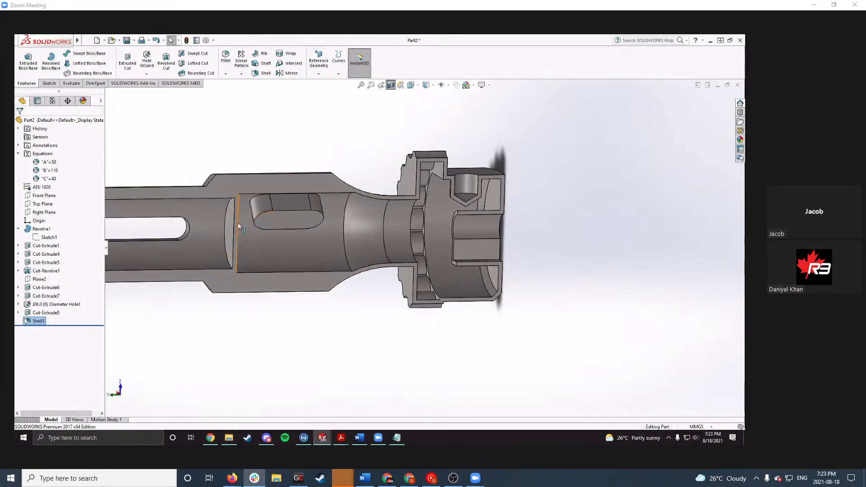
{"action": "middle_click_drag", "start_coordinate": [316, 245], "coordinate": [277, 230]}
{"action": "scroll", "coordinate": [252, 205], "scroll_direction": "down", "scroll_amount": 2}
{"action": "left_click", "coordinate": [294, 218]}
{"action": "left_click", "coordinate": [269, 230]}
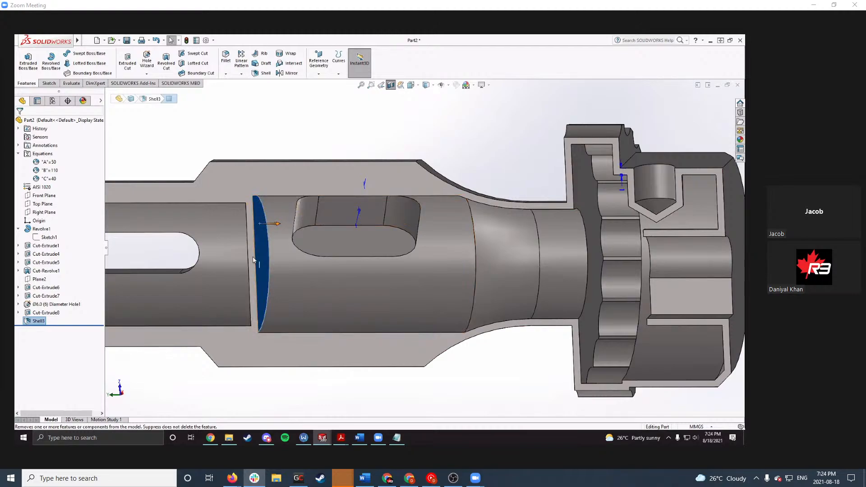
{"action": "left_click", "coordinate": [251, 136]}
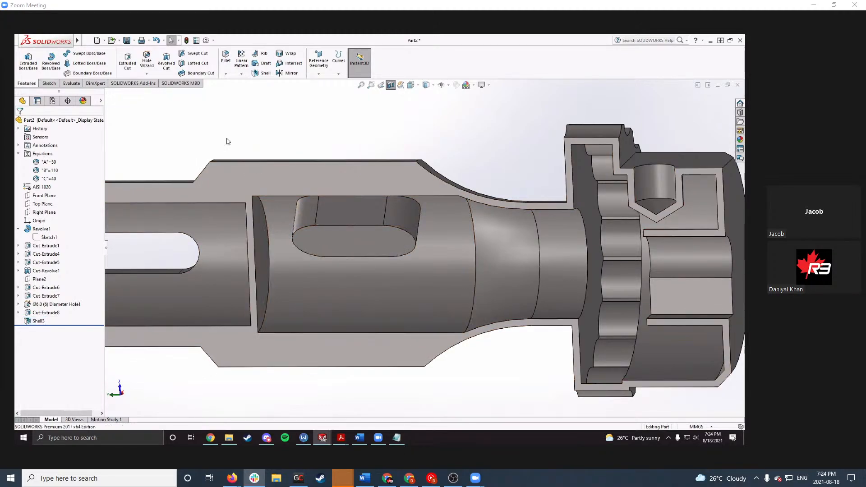
Step: Examine the shelled cavity, side slot pocket and bore end wall in the section view
{"action": "scroll", "coordinate": [315, 332], "scroll_direction": "up", "scroll_amount": 2}
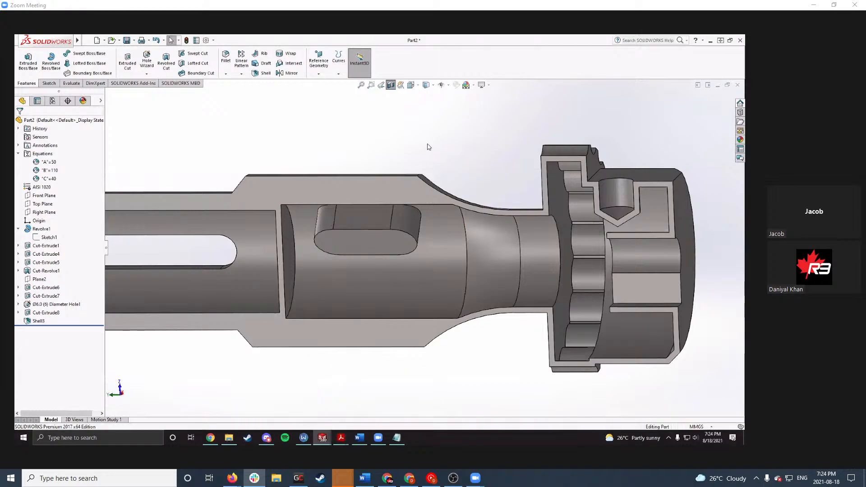
{"action": "scroll", "coordinate": [377, 168], "scroll_direction": "up", "scroll_amount": 2}
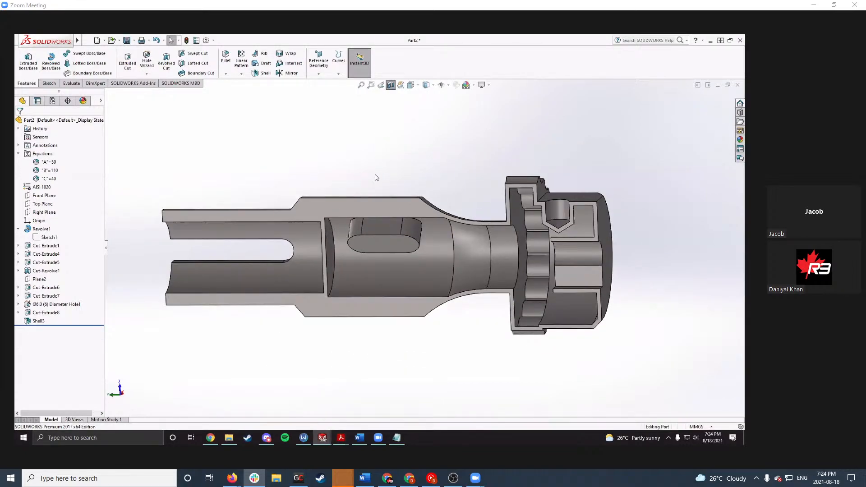
{"action": "middle_click_drag", "start_coordinate": [402, 223], "coordinate": [408, 189]}
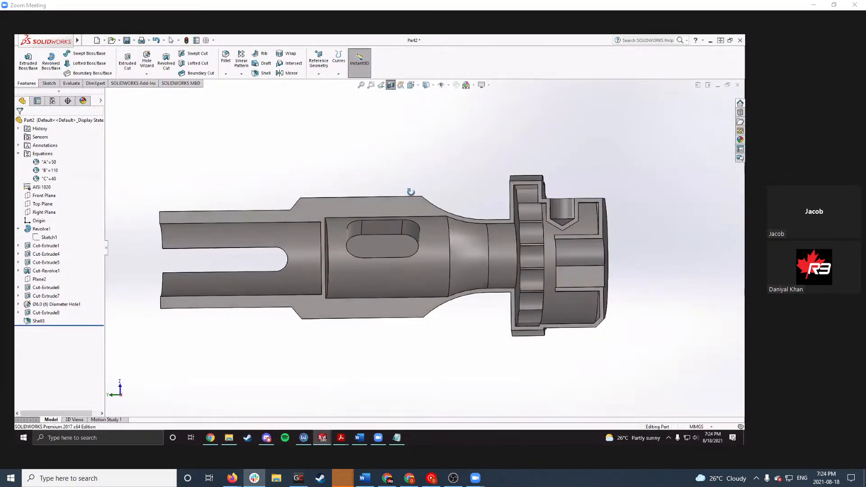
{"action": "scroll", "coordinate": [450, 213], "scroll_direction": "down", "scroll_amount": 3}
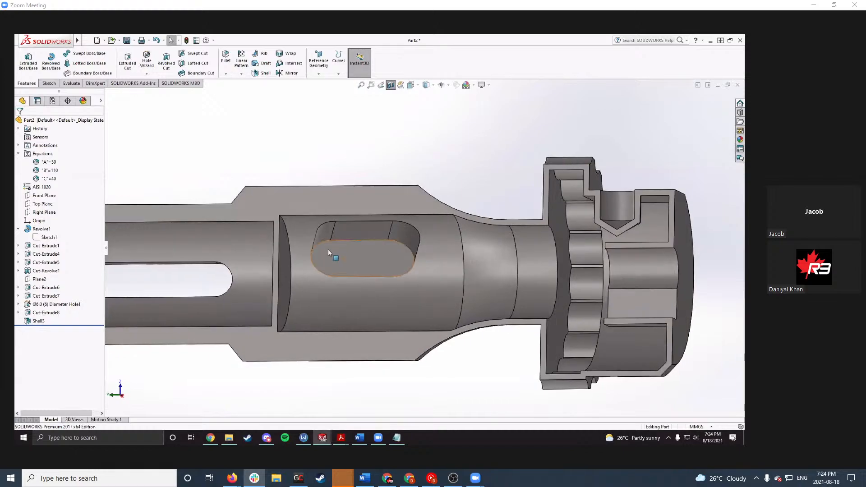
{"action": "left_click", "coordinate": [367, 220]}
{"action": "left_click", "coordinate": [294, 166]}
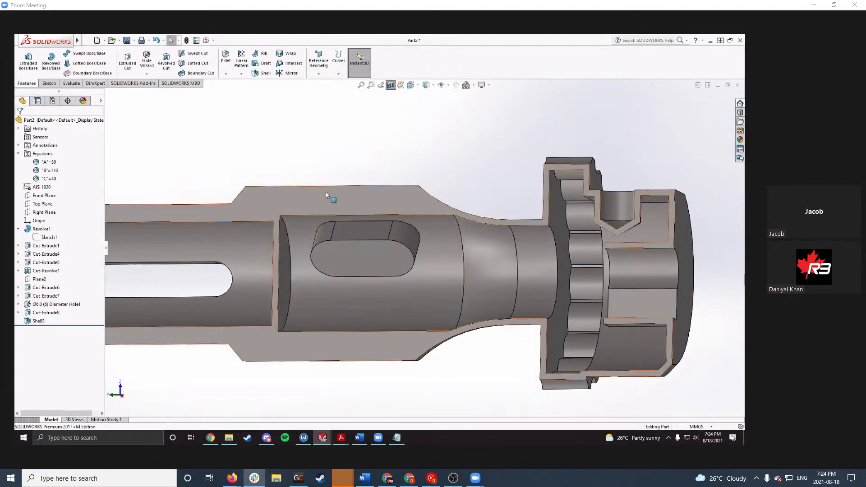
{"action": "middle_click_drag", "start_coordinate": [449, 200], "coordinate": [377, 218]}
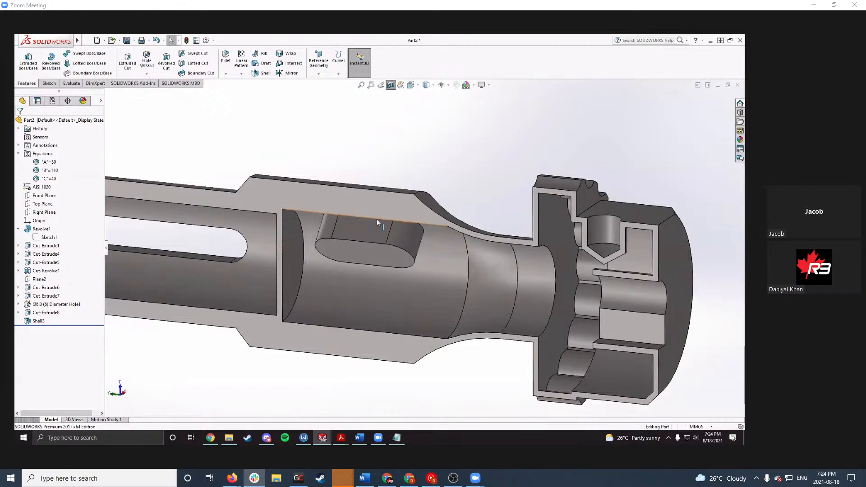
{"action": "middle_click_drag", "start_coordinate": [430, 224], "coordinate": [461, 252]}
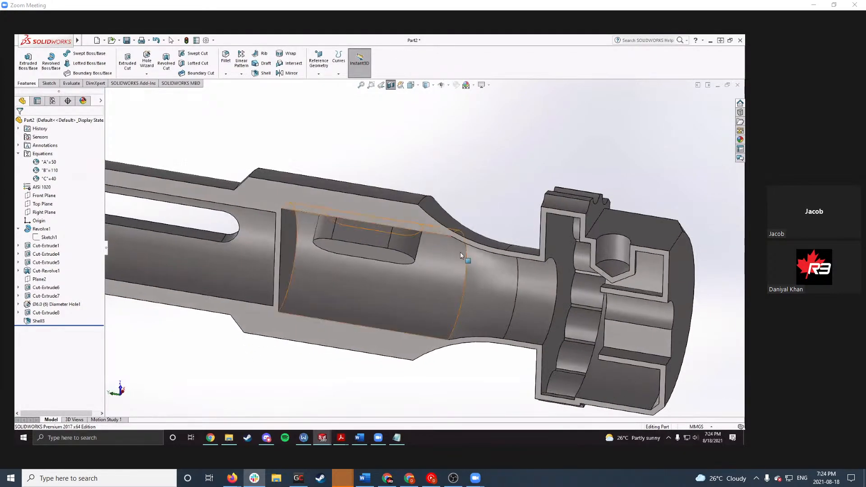
Step: Review the shell feature's removed face and multi-thickness face, and accept it without changing any setting
{"action": "left_click", "coordinate": [38, 321]}
{"action": "left_click", "coordinate": [48, 299]}
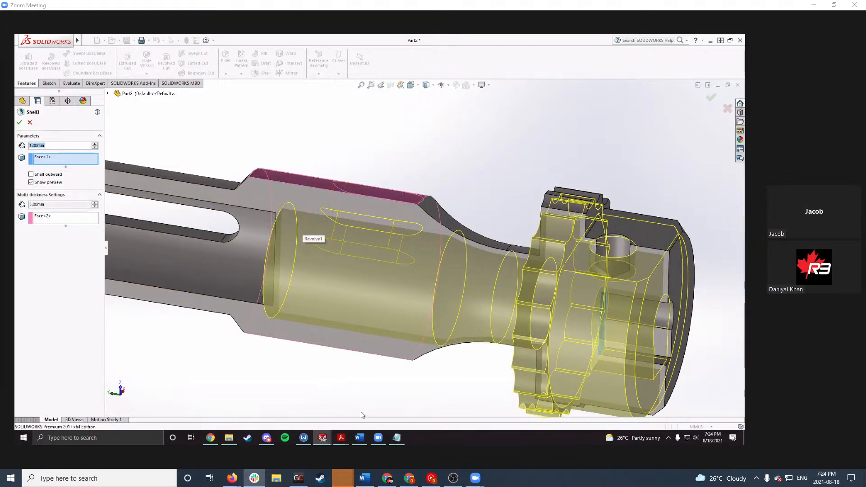
{"action": "left_click", "coordinate": [19, 122]}
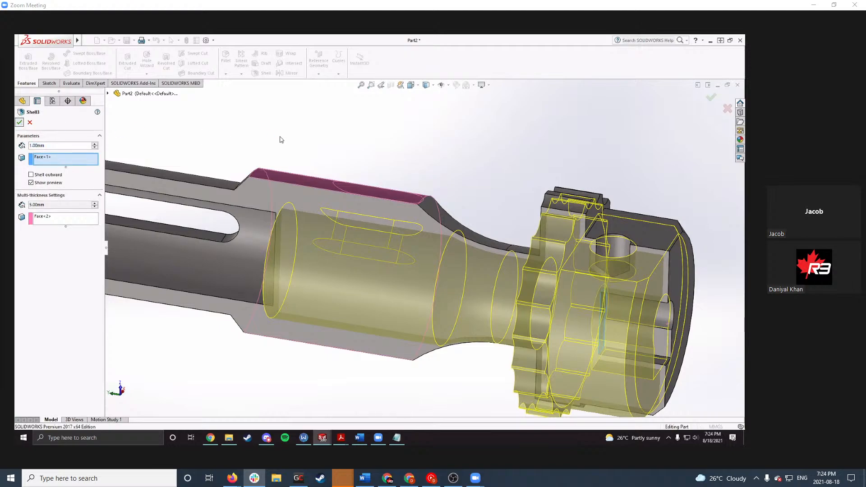
{"action": "scroll", "coordinate": [337, 271], "scroll_direction": "up", "scroll_amount": 1}
{"action": "middle_click_drag", "start_coordinate": [337, 272], "coordinate": [333, 217]}
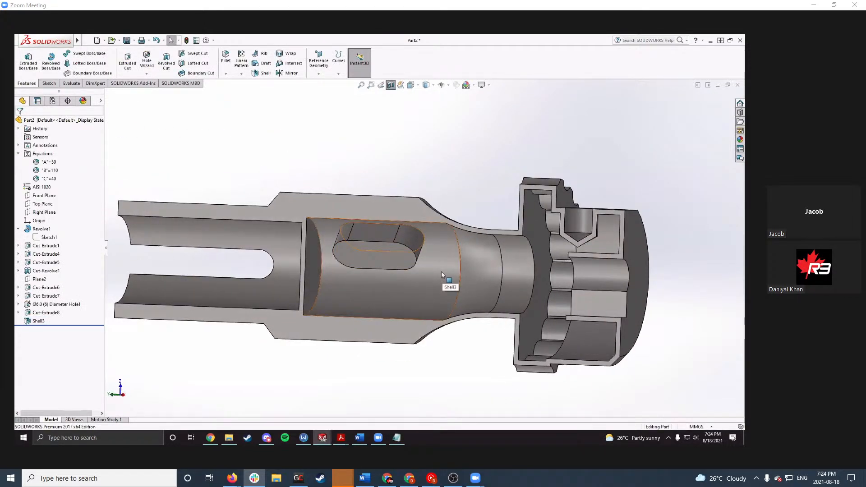
{"action": "scroll", "coordinate": [442, 274], "scroll_direction": "up", "scroll_amount": 1}
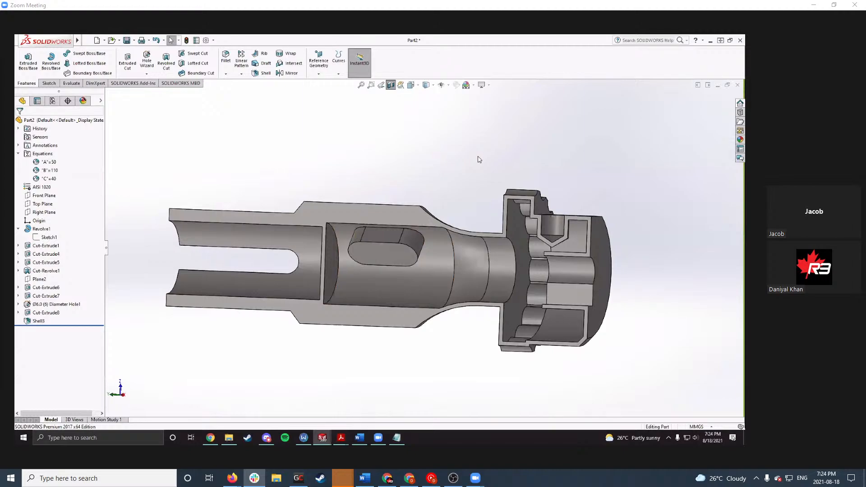
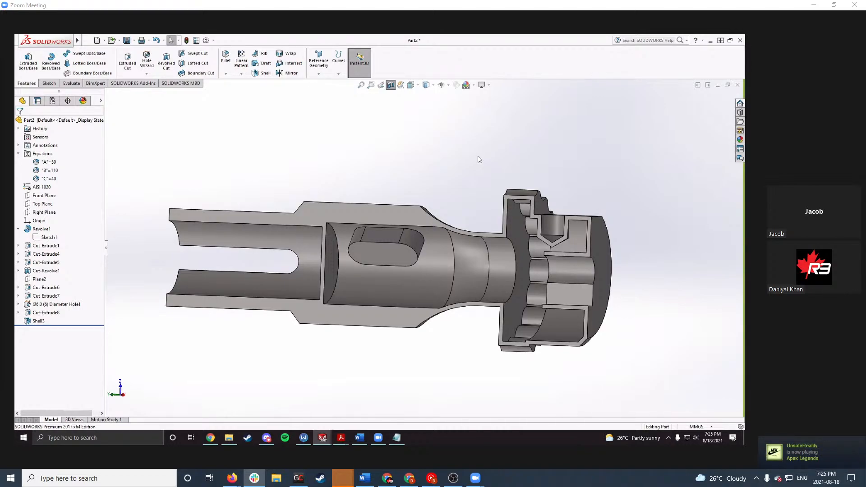
Step: Inspect the side slot from outside the part and the sectioned interior from the bore to the toothed collar
{"action": "middle_click_drag", "start_coordinate": [479, 159], "coordinate": [420, 254]}
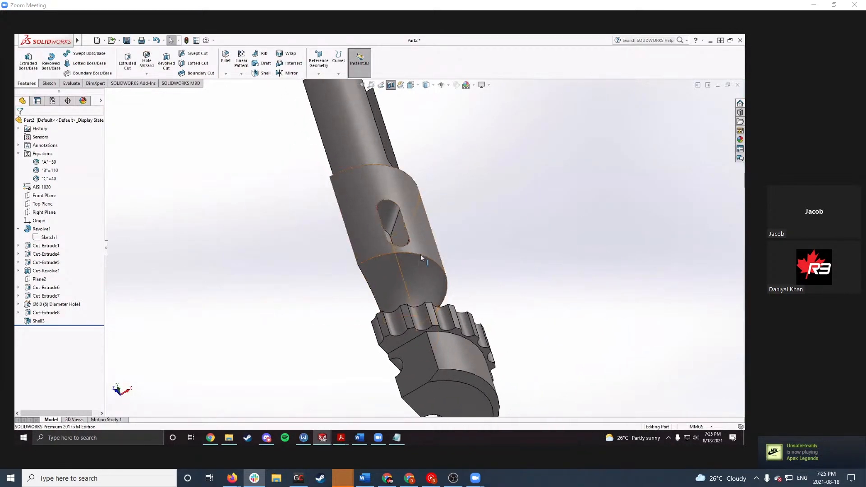
{"action": "left_click", "coordinate": [390, 233]}
{"action": "left_click", "coordinate": [558, 224]}
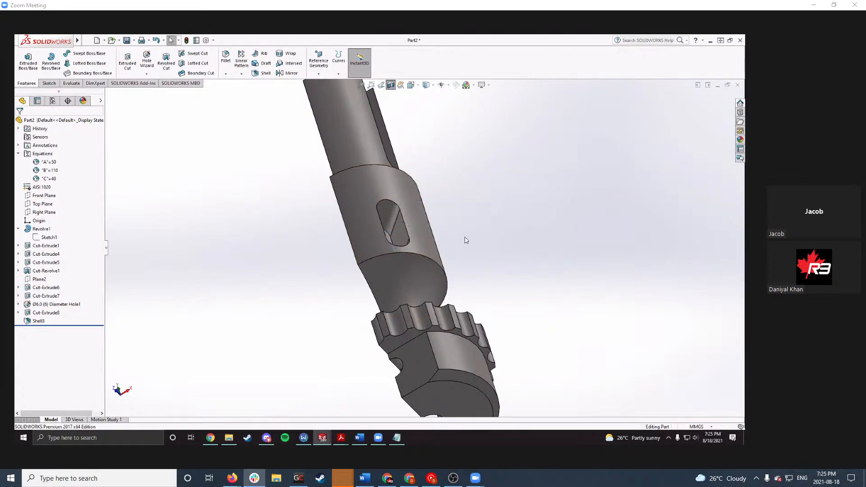
{"action": "middle_click_drag", "start_coordinate": [465, 237], "coordinate": [524, 168]}
{"action": "scroll", "coordinate": [475, 265], "scroll_direction": "up", "scroll_amount": 1}
{"action": "scroll", "coordinate": [461, 261], "scroll_direction": "down", "scroll_amount": 1}
{"action": "middle_click_drag", "start_coordinate": [460, 261], "coordinate": [453, 194]}
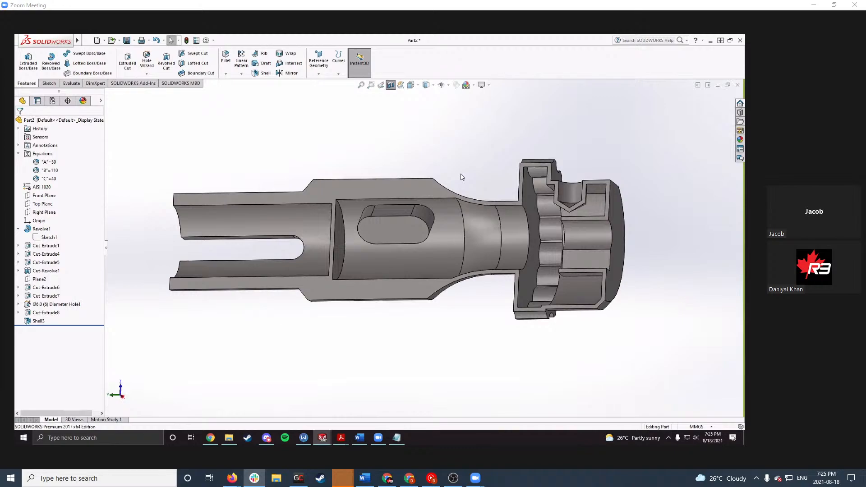
{"action": "middle_click_drag", "start_coordinate": [461, 177], "coordinate": [474, 193]}
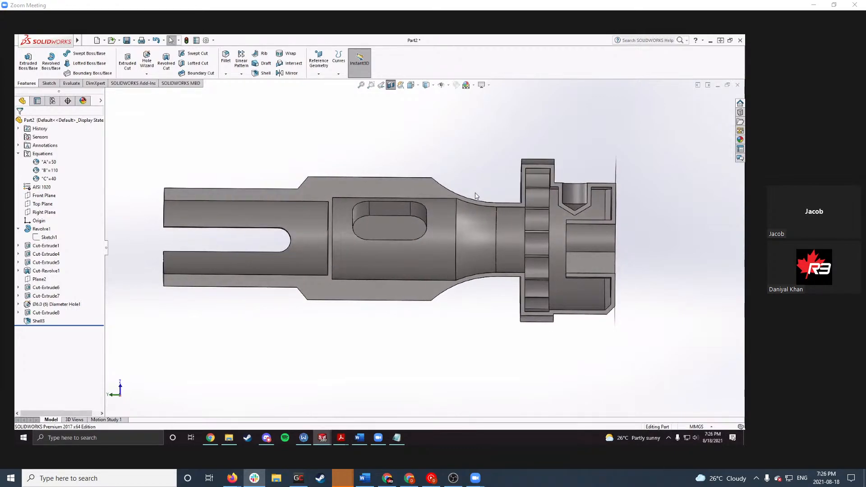
{"action": "middle_click_drag", "start_coordinate": [513, 179], "coordinate": [516, 193]}
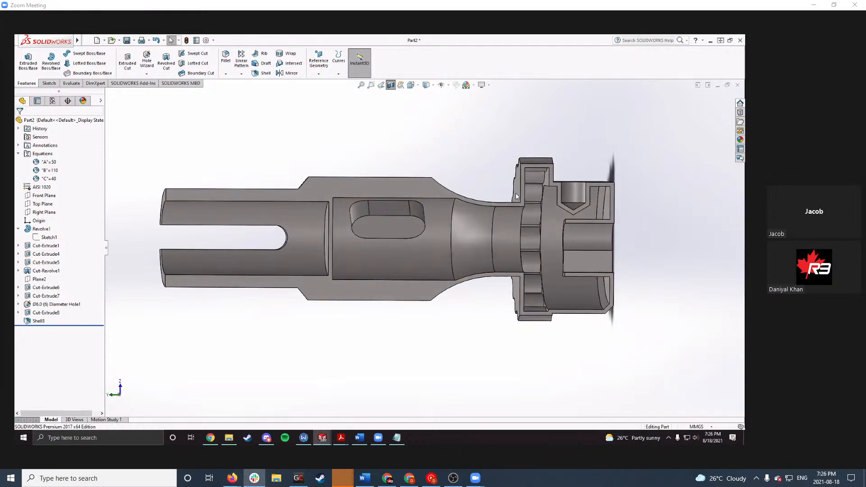
{"action": "left_click", "coordinate": [518, 196]}
{"action": "left_click", "coordinate": [471, 185]}
Step: Consult the wall-thickness dimensions and cavity shape of section D-D in Test Part JY.PDF, and return to the SOLIDWORKS model
{"action": "mouse_move", "coordinate": [341, 438]}
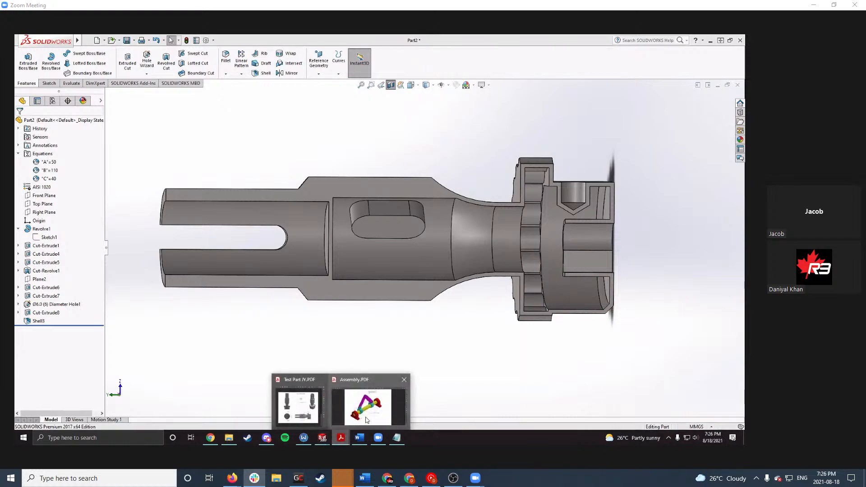
{"action": "left_click", "coordinate": [310, 403]}
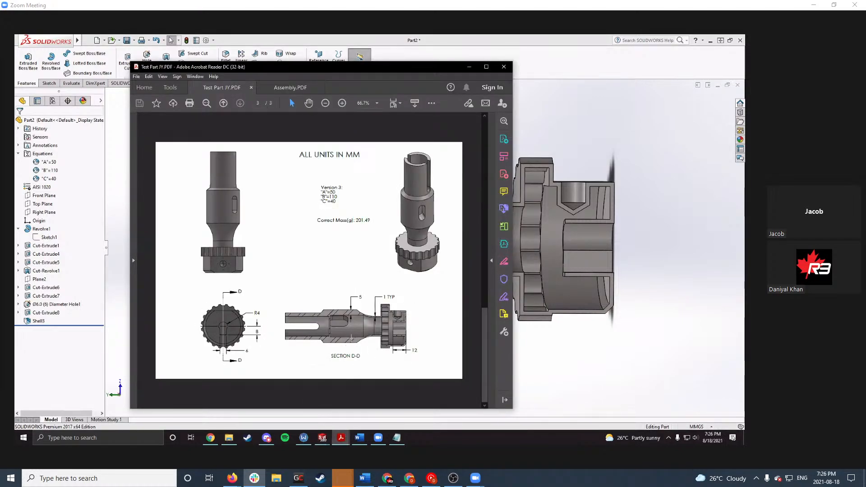
{"action": "scroll", "coordinate": [358, 334], "scroll_direction": "up", "scroll_amount": 3, "text": "ctrl"}
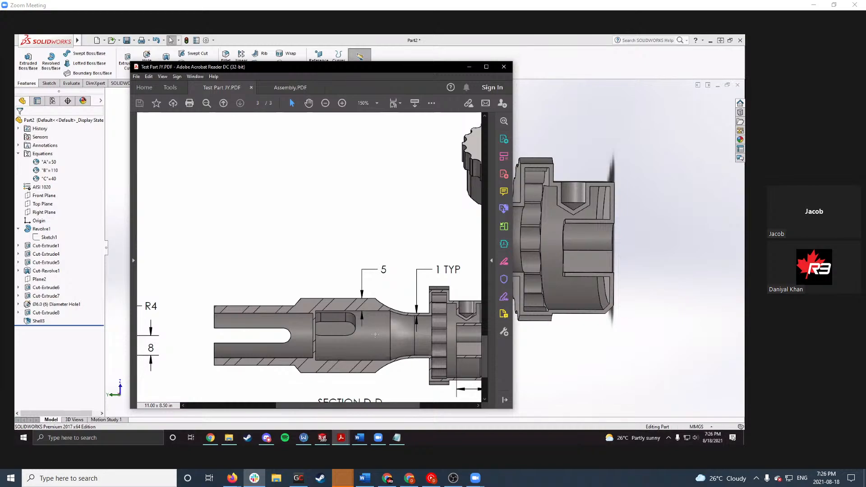
{"action": "left_click", "coordinate": [385, 345]}
{"action": "left_click", "coordinate": [413, 389]}
{"action": "scroll", "coordinate": [402, 382], "scroll_direction": "down", "scroll_amount": 1}
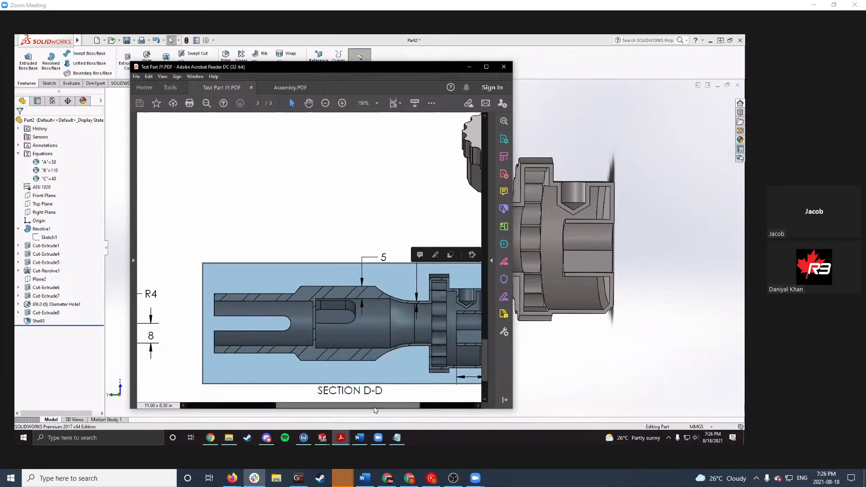
{"action": "left_click_drag", "start_coordinate": [399, 406], "coordinate": [429, 406]}
{"action": "left_click", "coordinate": [462, 358]}
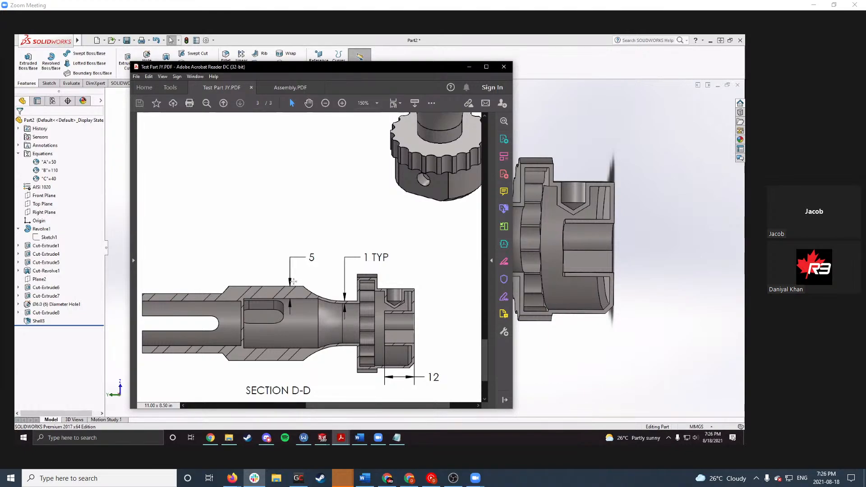
{"action": "left_click_drag", "start_coordinate": [318, 255], "coordinate": [312, 258]}
{"action": "left_click", "coordinate": [315, 268]}
{"action": "scroll", "coordinate": [315, 319], "scroll_direction": "down", "scroll_amount": 1}
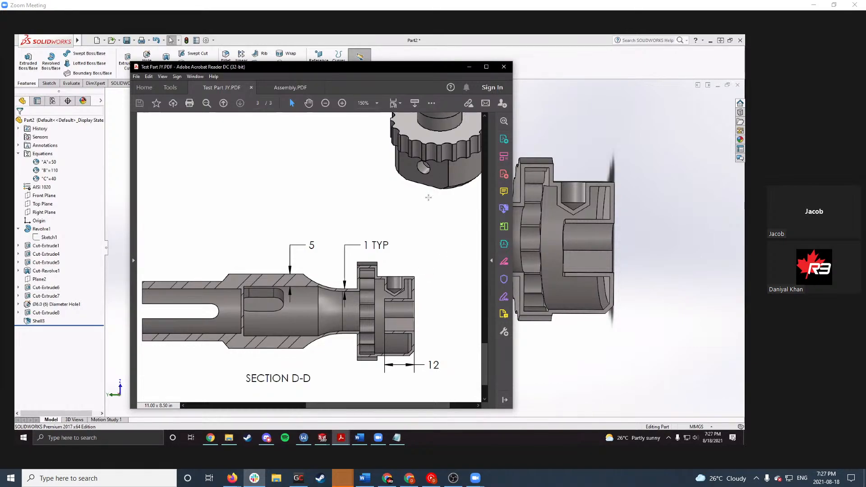
{"action": "left_click", "coordinate": [469, 66]}
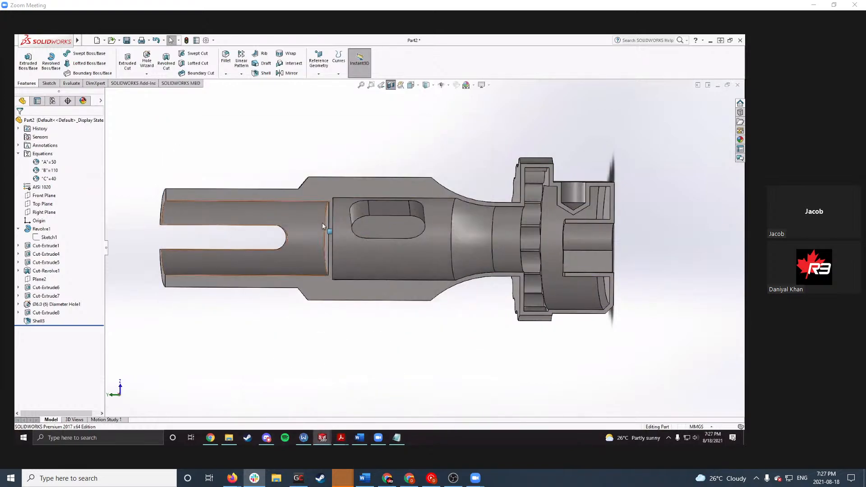
Step: Compare the cavity's end wall and the surrounding wall thicknesses in the sectioned model with section D-D
{"action": "middle_click_drag", "start_coordinate": [322, 223], "coordinate": [340, 235]}
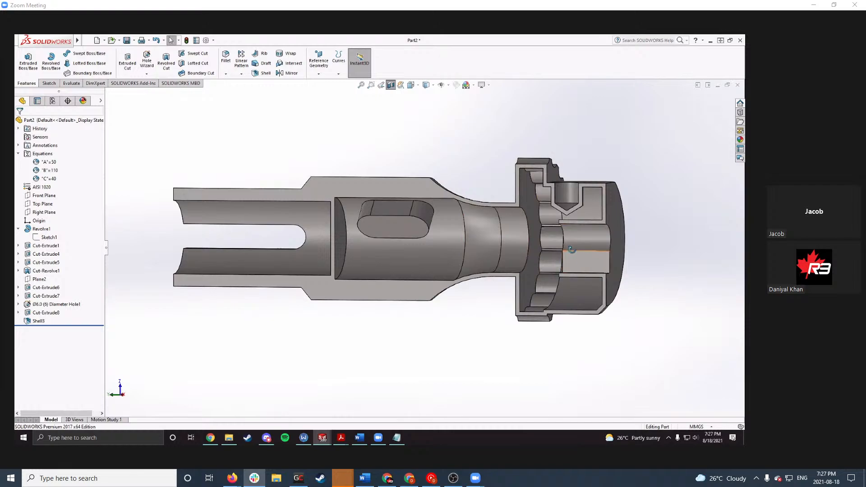
{"action": "middle_click_drag", "start_coordinate": [562, 232], "coordinate": [501, 249]}
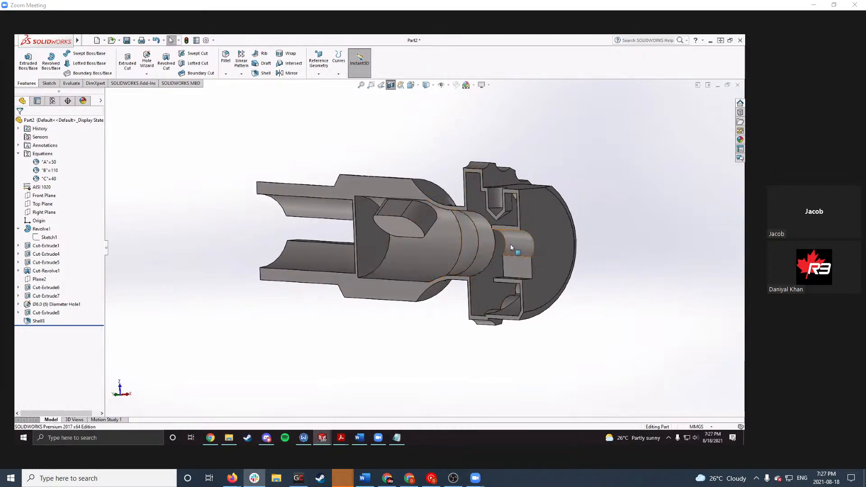
{"action": "scroll", "coordinate": [469, 227], "scroll_direction": "down", "scroll_amount": 5}
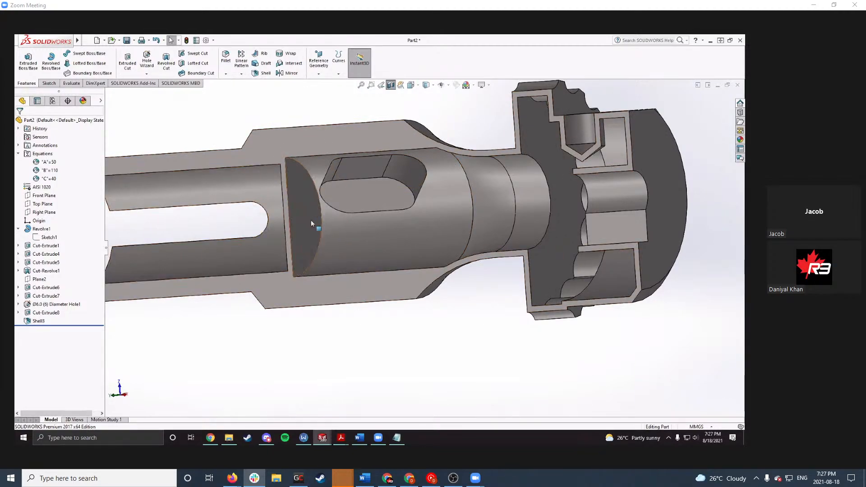
{"action": "middle_click_drag", "start_coordinate": [312, 221], "coordinate": [327, 238]}
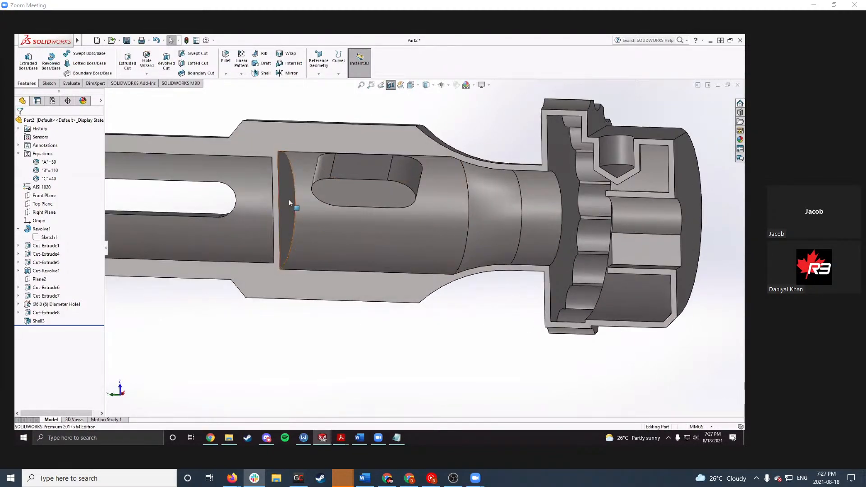
{"action": "middle_click_drag", "start_coordinate": [291, 206], "coordinate": [304, 223]}
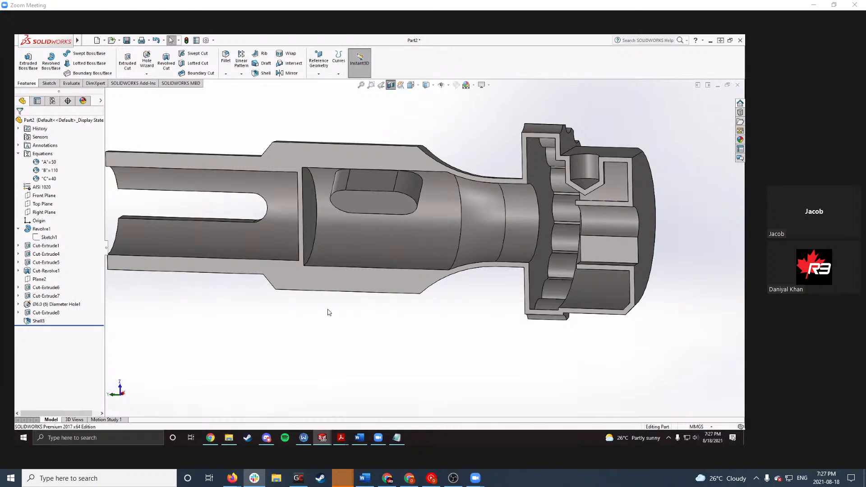
Step: Open the 1 mm shell feature for editing and examine its preview around the middle section and bore end
{"action": "right_click", "coordinate": [43, 325]}
{"action": "left_click", "coordinate": [52, 292]}
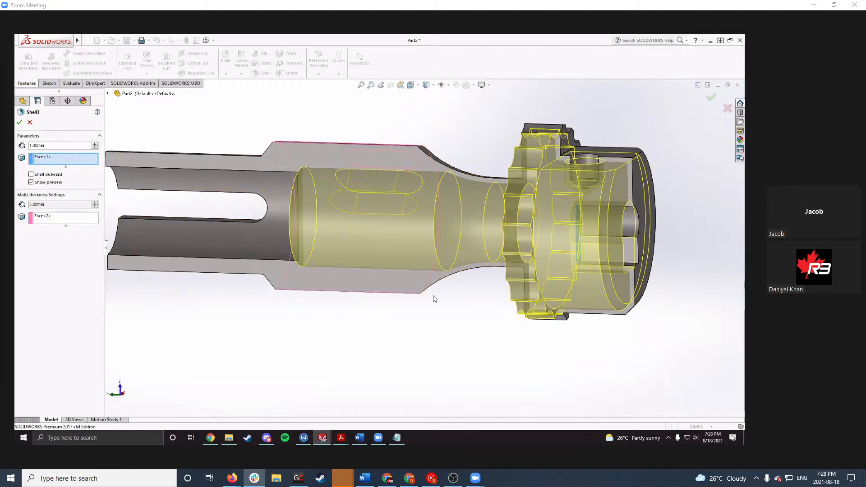
{"action": "mouse_move", "coordinate": [424, 319]}
{"action": "middle_mouse_down"}
{"action": "mouse_move", "coordinate": [361, 317]}
{"action": "mouse_move", "coordinate": [433, 317]}
{"action": "mouse_move", "coordinate": [423, 313]}
{"action": "mouse_move", "coordinate": [427, 332]}
{"action": "middle_mouse_up"}
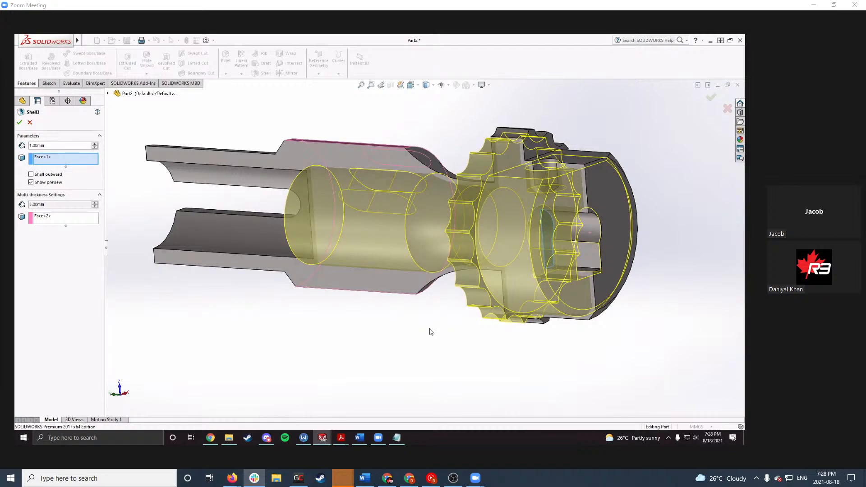
{"action": "middle_click_drag", "start_coordinate": [430, 330], "coordinate": [459, 305]}
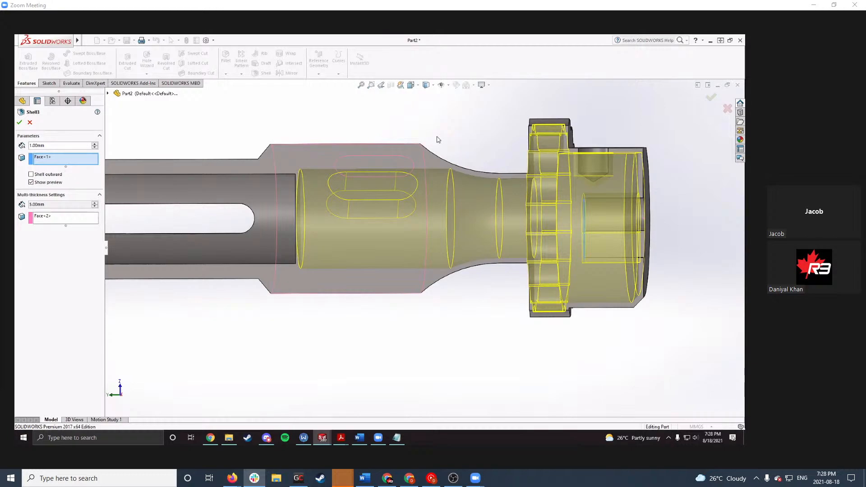
{"action": "middle_click_drag", "start_coordinate": [425, 151], "coordinate": [428, 147]}
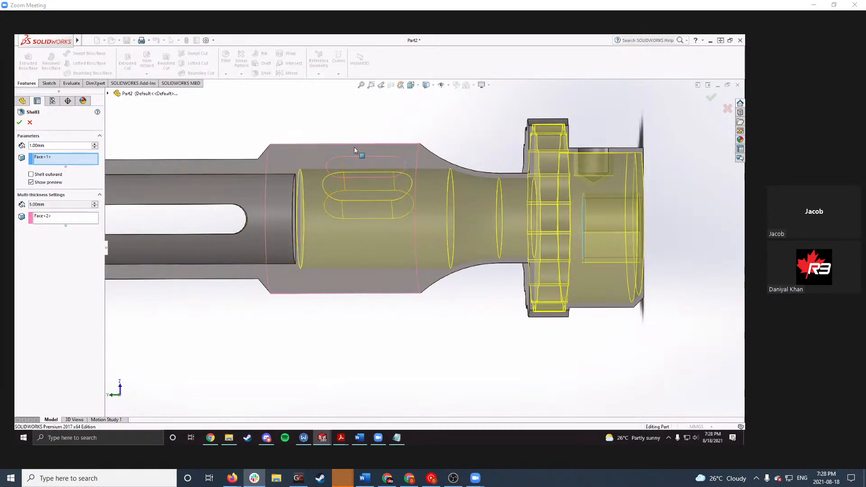
{"action": "middle_click_drag", "start_coordinate": [359, 147], "coordinate": [302, 203]}
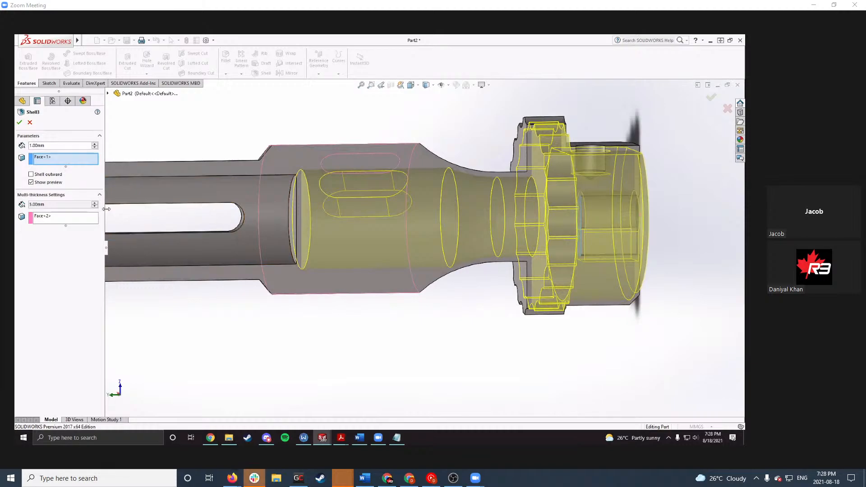
Step: Replace the shell's 5 mm multi-thickness face with the flat end face of the slotted bore, and accept the shell
{"action": "left_click", "coordinate": [39, 217]}
{"action": "middle_click_drag", "start_coordinate": [295, 161], "coordinate": [329, 135]}
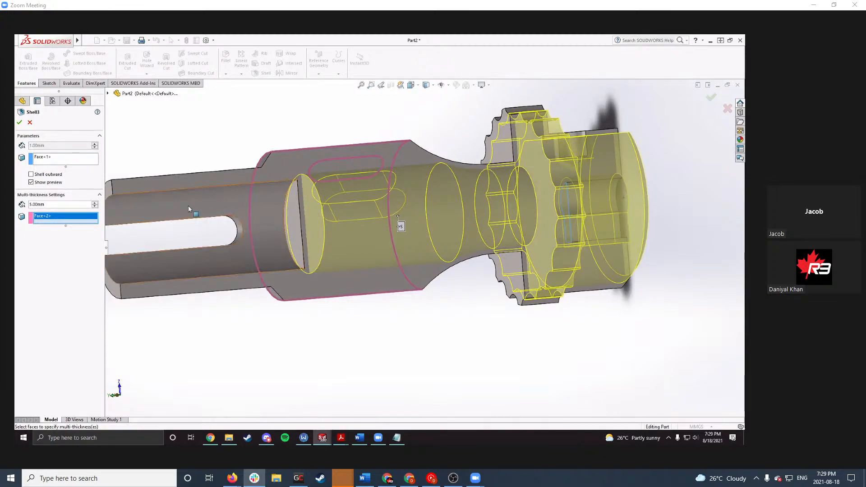
{"action": "right_click", "coordinate": [53, 217]}
{"action": "left_click", "coordinate": [68, 234]}
{"action": "middle_click_drag", "start_coordinate": [286, 227], "coordinate": [315, 222]}
{"action": "left_click", "coordinate": [315, 222]}
{"action": "middle_click_drag", "start_coordinate": [370, 226], "coordinate": [305, 244]}
{"action": "left_click", "coordinate": [20, 122]}
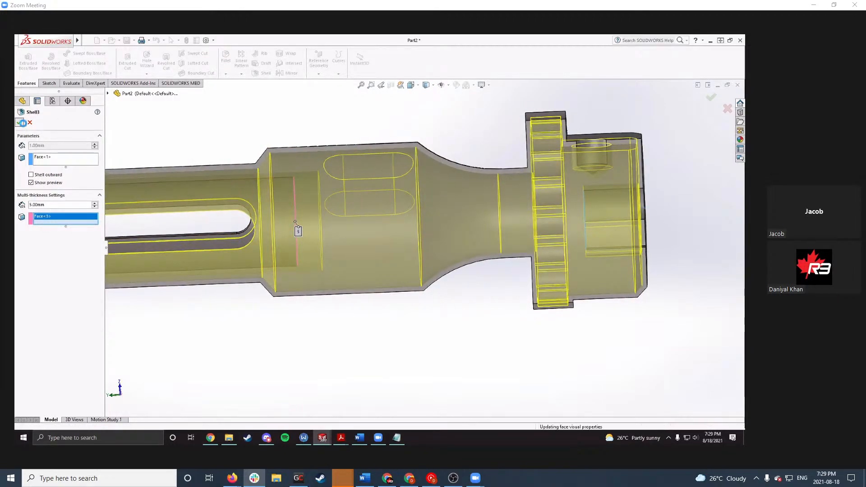
Step: Examine the rebuilt shell's wall at the closed end of the bore and the neighbouring cavity faces in section
{"action": "middle_click_drag", "start_coordinate": [347, 210], "coordinate": [384, 225]}
{"action": "scroll", "coordinate": [335, 217], "scroll_direction": "up", "scroll_amount": 3}
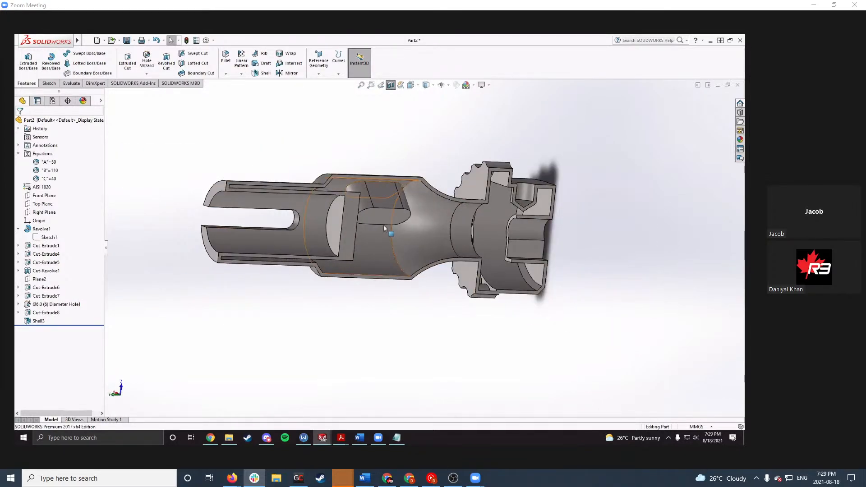
{"action": "scroll", "coordinate": [347, 226], "scroll_direction": "down", "scroll_amount": 4}
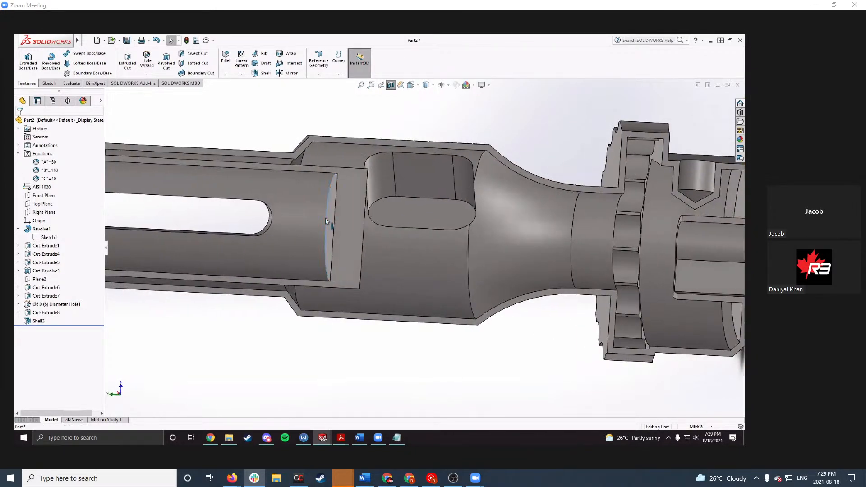
{"action": "left_click", "coordinate": [326, 221]}
{"action": "mouse_move", "coordinate": [365, 239]}
{"action": "middle_mouse_down"}
{"action": "mouse_move", "coordinate": [371, 232]}
{"action": "mouse_move", "coordinate": [371, 242]}
{"action": "mouse_move", "coordinate": [383, 241]}
{"action": "mouse_move", "coordinate": [373, 253]}
{"action": "middle_mouse_up"}
{"action": "left_click", "coordinate": [371, 232]}
{"action": "left_click", "coordinate": [339, 230]}
{"action": "scroll", "coordinate": [371, 243], "scroll_direction": "up", "scroll_amount": 2}
{"action": "key", "text": "Escape"}
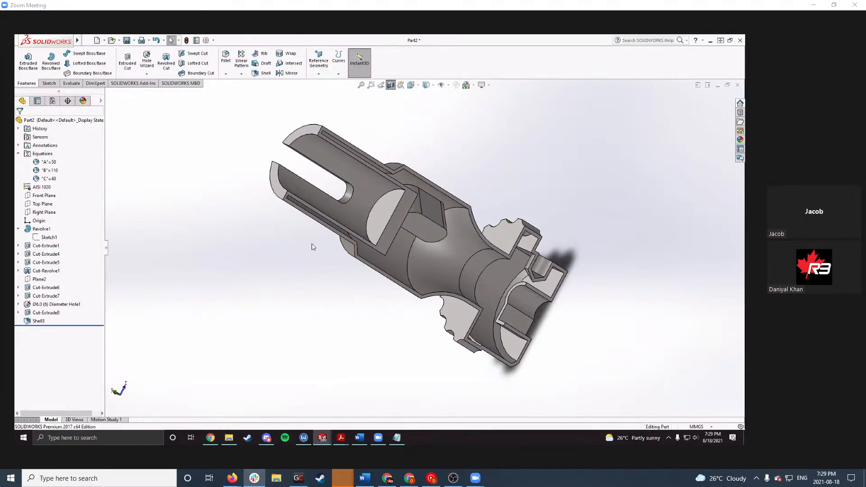
{"action": "middle_click_drag", "start_coordinate": [314, 248], "coordinate": [258, 216]}
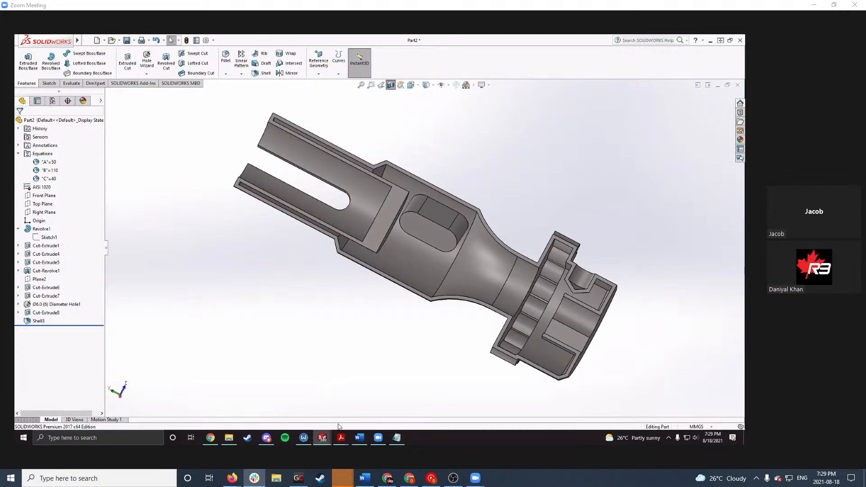
Step: Inspect the hollow prong walls, side slot and middle cavity of the sectioned part from several angles
{"action": "mouse_move", "coordinate": [341, 437]}
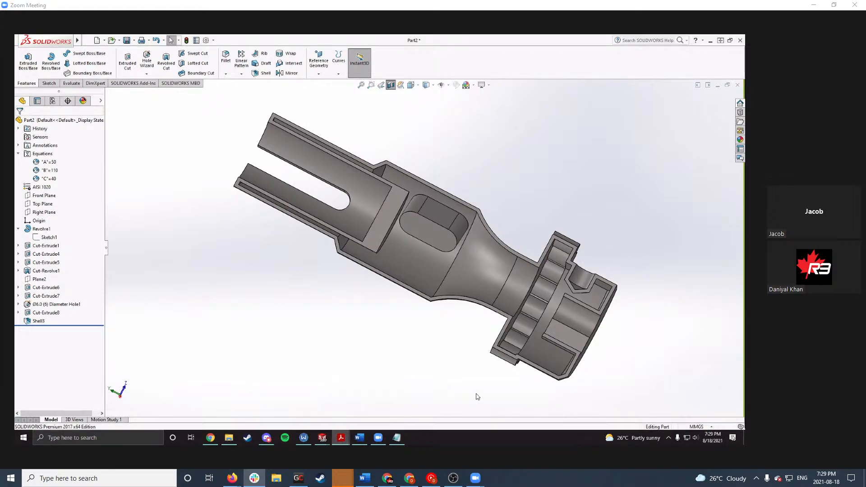
{"action": "scroll", "coordinate": [382, 150], "scroll_direction": "down", "scroll_amount": 3}
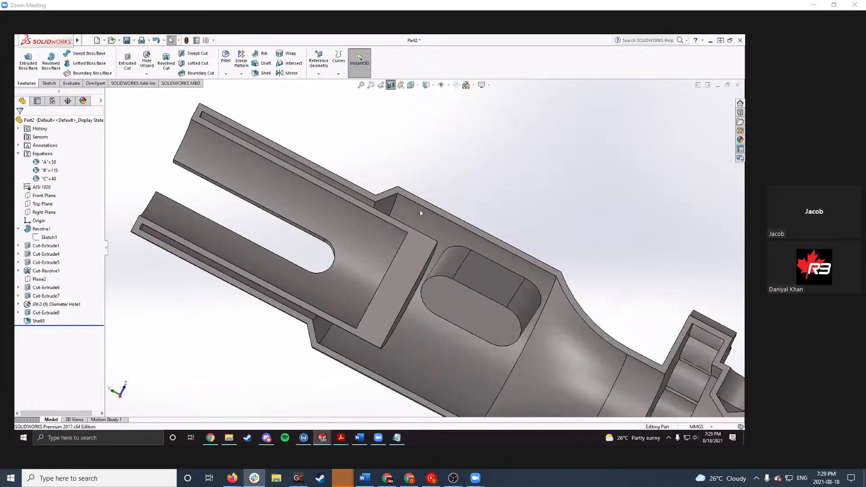
{"action": "middle_click_drag", "start_coordinate": [420, 210], "coordinate": [475, 288]}
{"action": "scroll", "coordinate": [475, 288], "scroll_direction": "up", "scroll_amount": 4}
{"action": "scroll", "coordinate": [537, 270], "scroll_direction": "down", "scroll_amount": 2}
{"action": "scroll", "coordinate": [537, 269], "scroll_direction": "up", "scroll_amount": 3}
{"action": "scroll", "coordinate": [537, 269], "scroll_direction": "down", "scroll_amount": 3}
{"action": "middle_click_drag", "start_coordinate": [537, 269], "coordinate": [485, 231]}
{"action": "scroll", "coordinate": [481, 234], "scroll_direction": "up", "scroll_amount": 1}
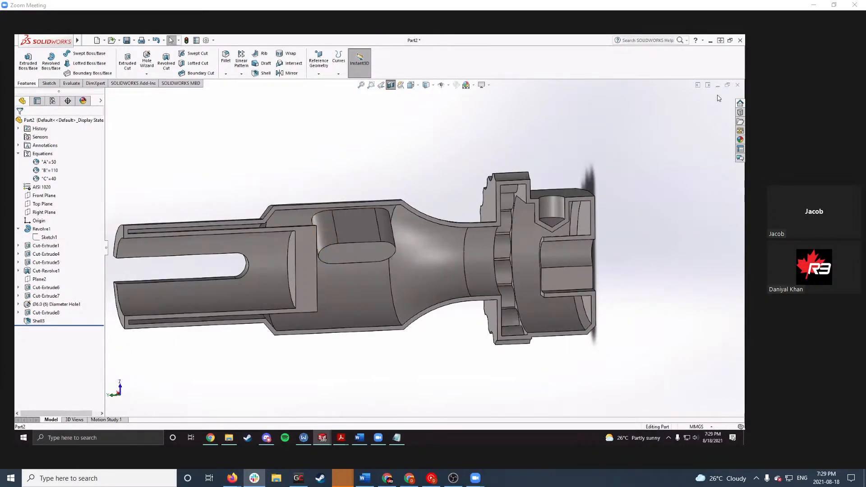
{"action": "left_click", "coordinate": [737, 86]}
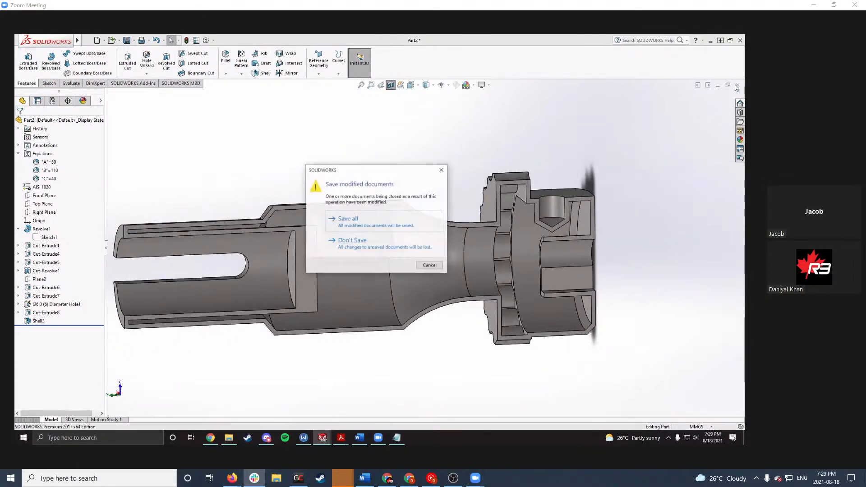
{"action": "left_click", "coordinate": [430, 266]}
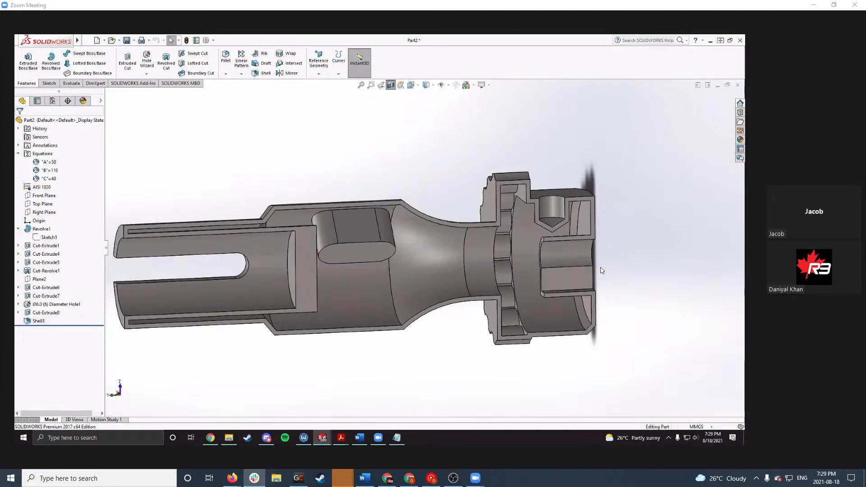
{"action": "scroll", "coordinate": [433, 256], "scroll_direction": "up", "scroll_amount": 3}
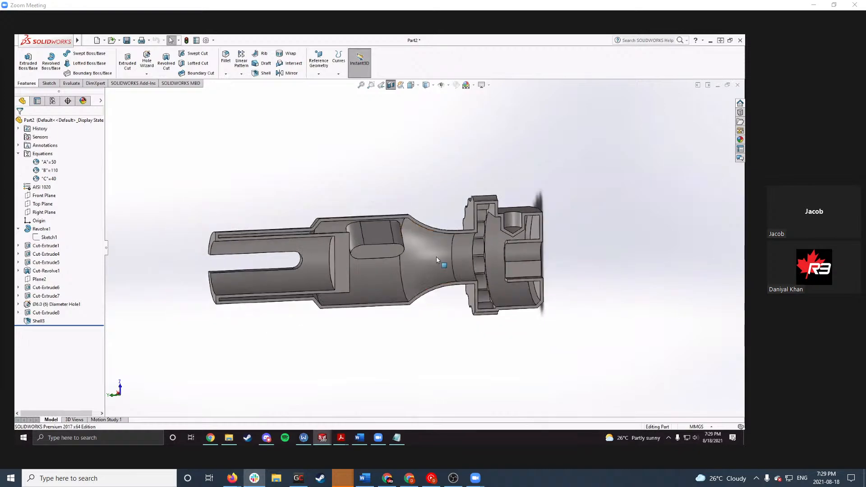
{"action": "left_click", "coordinate": [417, 254]}
{"action": "left_click", "coordinate": [458, 313]}
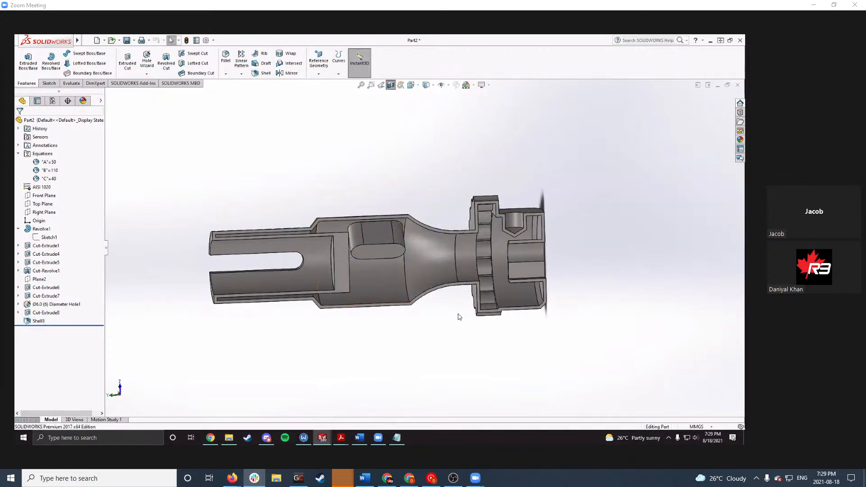
{"action": "middle_click_drag", "start_coordinate": [447, 310], "coordinate": [434, 296]}
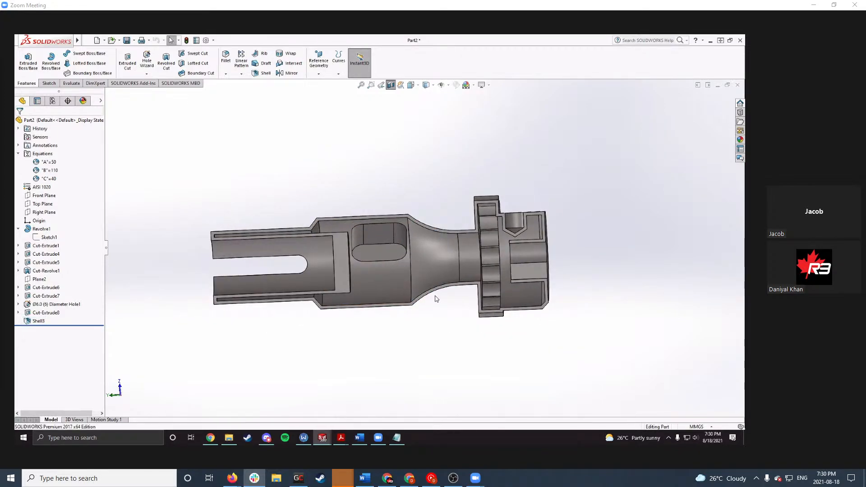
Step: Close both Part2 and Test Part JY without saving their changes
{"action": "left_click", "coordinate": [736, 86]}
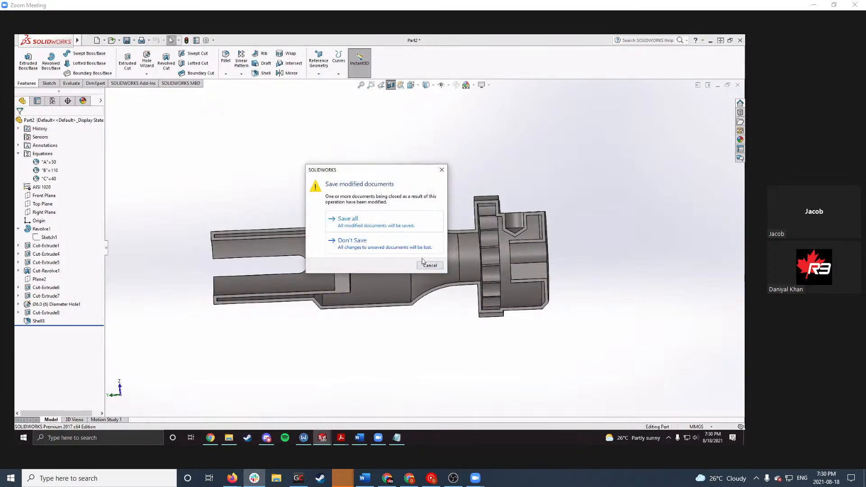
{"action": "left_click", "coordinate": [398, 246]}
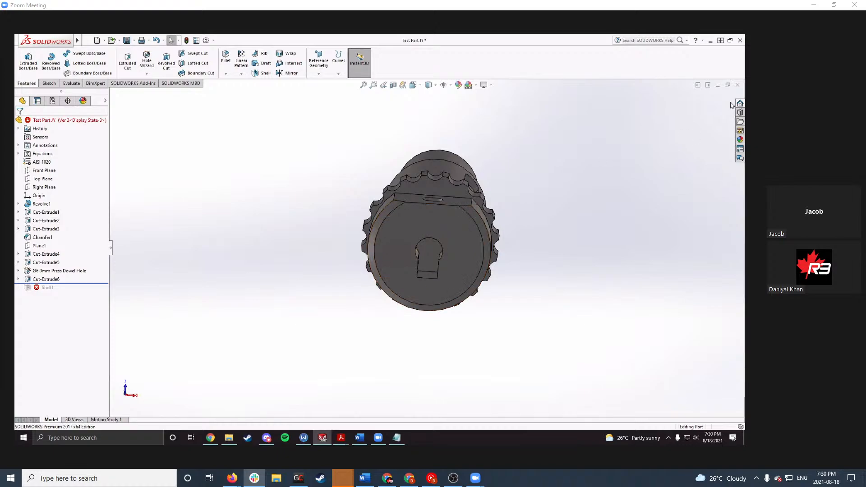
{"action": "left_click", "coordinate": [412, 246]}
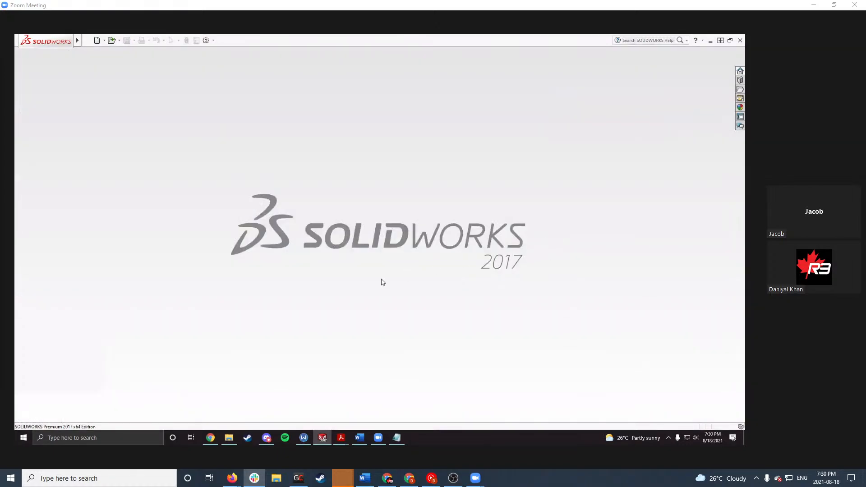
Step: Open the Bearing, Linkage, Pin, Shaft and Slider parts together from the Parts folder inside CSWA Practice Assembly
{"action": "left_click", "coordinate": [229, 437]}
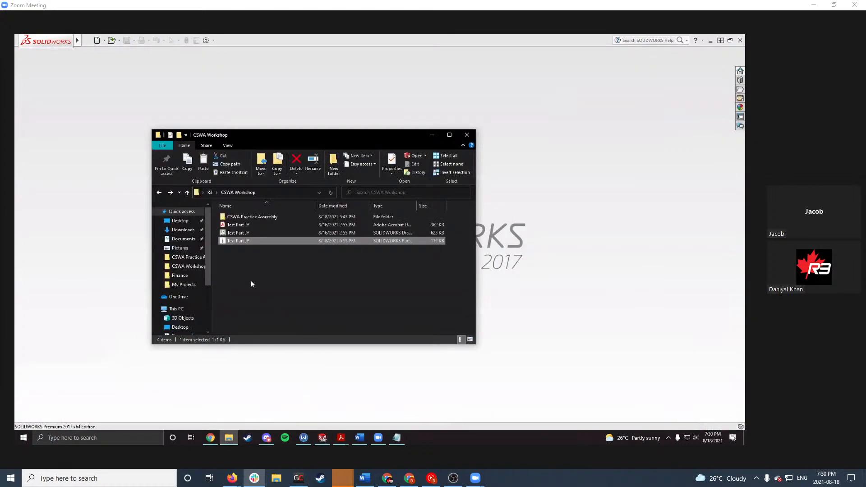
{"action": "double_click", "coordinate": [260, 216]}
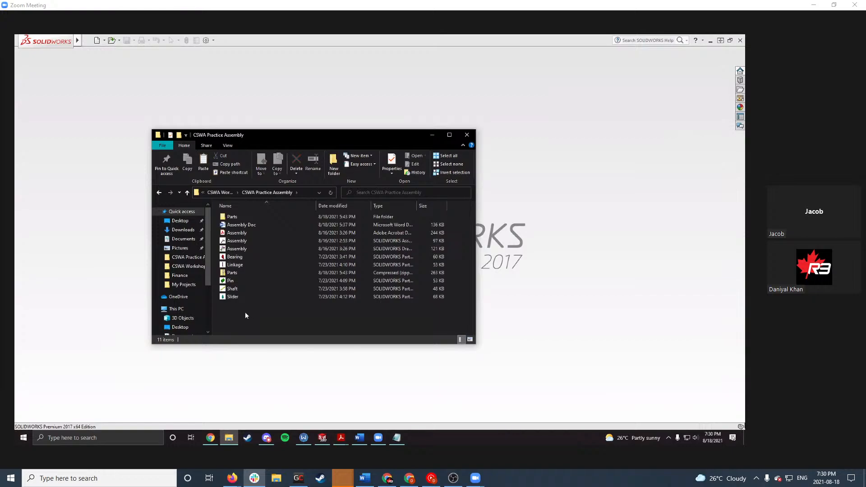
{"action": "double_click", "coordinate": [250, 216]}
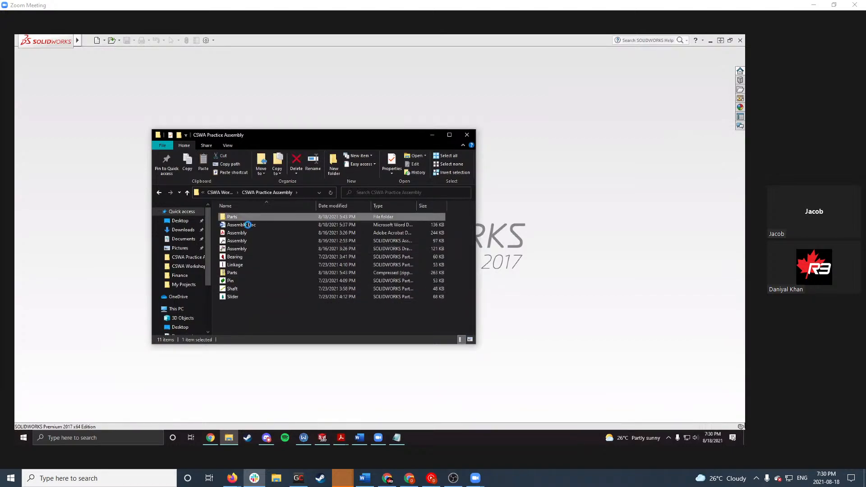
{"action": "left_click_drag", "start_coordinate": [257, 281], "coordinate": [261, 215]}
{"action": "left_click_drag", "start_coordinate": [259, 288], "coordinate": [270, 218]}
{"action": "right_click", "coordinate": [270, 218]}
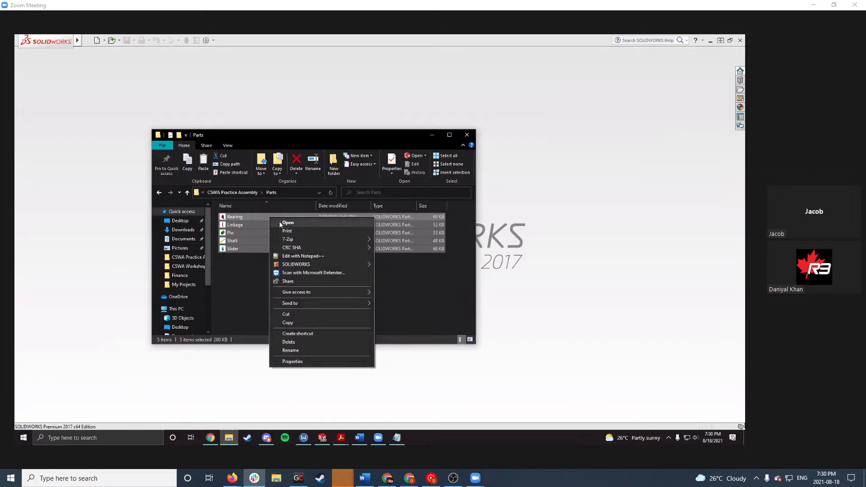
{"action": "left_click", "coordinate": [288, 223]}
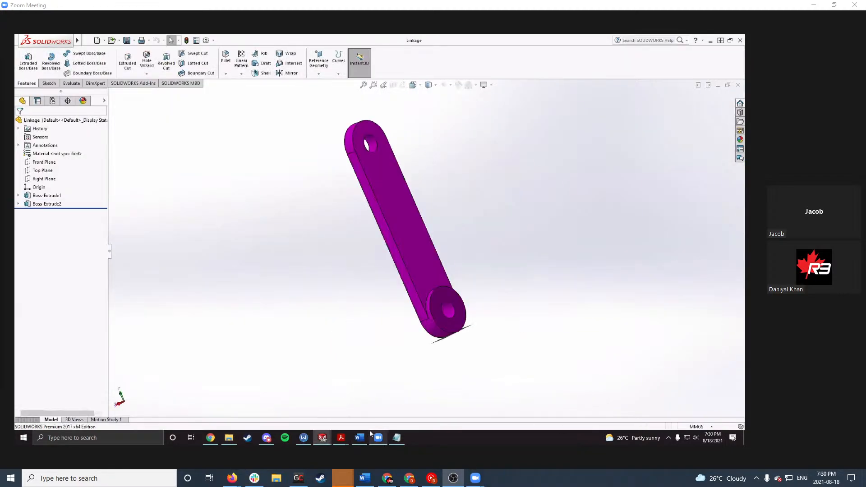
Step: Switch to Assembly Doc in Word and read the sliding-linkages diagram, origin requirement and mating conditions
{"action": "mouse_move", "coordinate": [368, 434]}
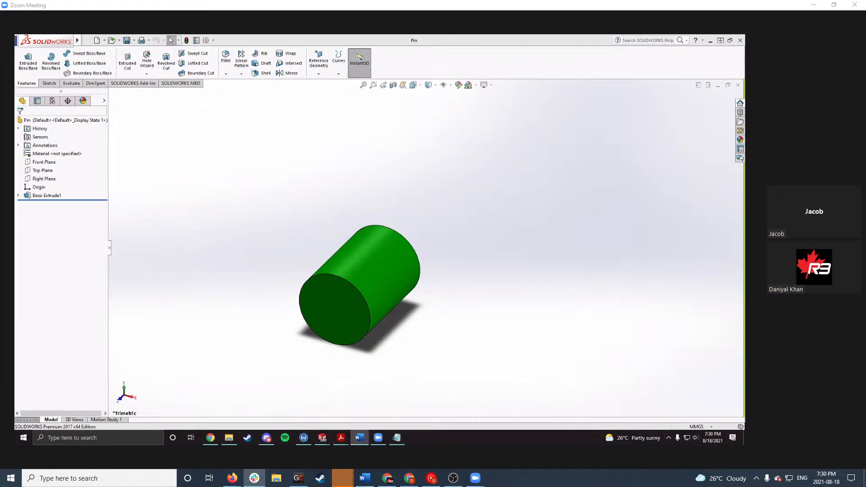
{"action": "left_click", "coordinate": [600, 66]}
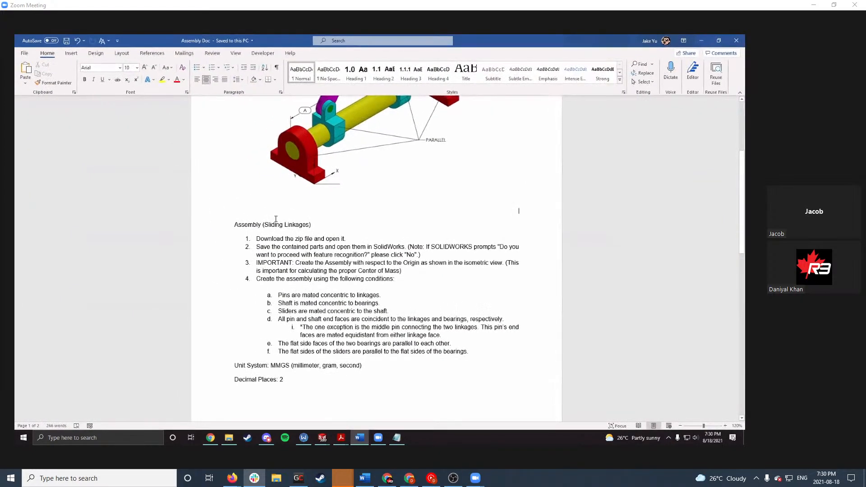
{"action": "scroll", "coordinate": [272, 219], "scroll_direction": "down", "scroll_amount": 1}
{"action": "scroll", "coordinate": [270, 219], "scroll_direction": "up", "scroll_amount": 3}
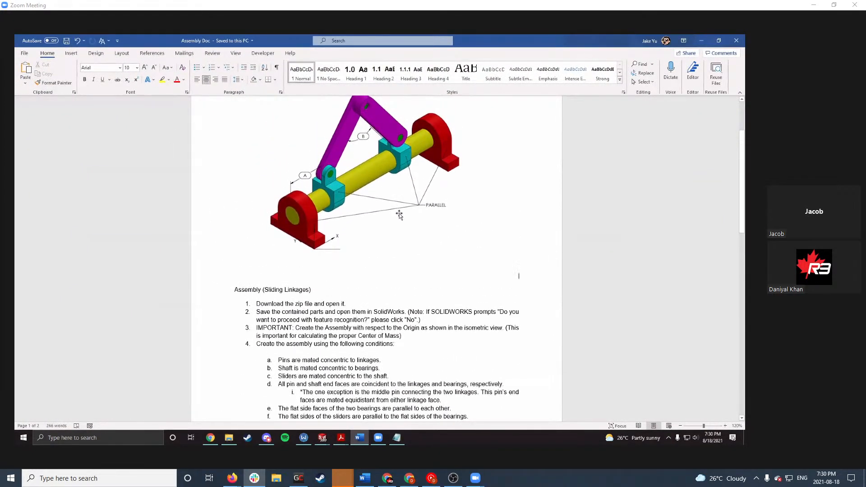
{"action": "scroll", "coordinate": [365, 209], "scroll_direction": "down", "scroll_amount": 1}
{"action": "scroll", "coordinate": [358, 192], "scroll_direction": "up", "scroll_amount": 3}
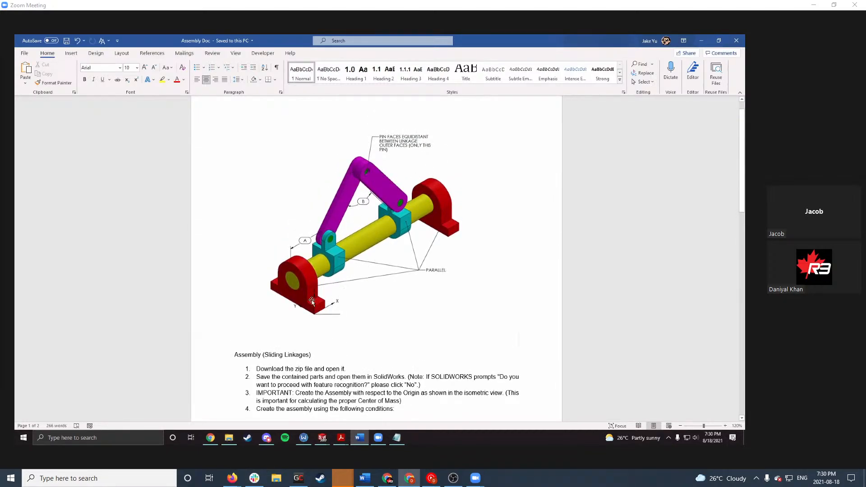
{"action": "scroll", "coordinate": [361, 311], "scroll_direction": "down", "scroll_amount": 3}
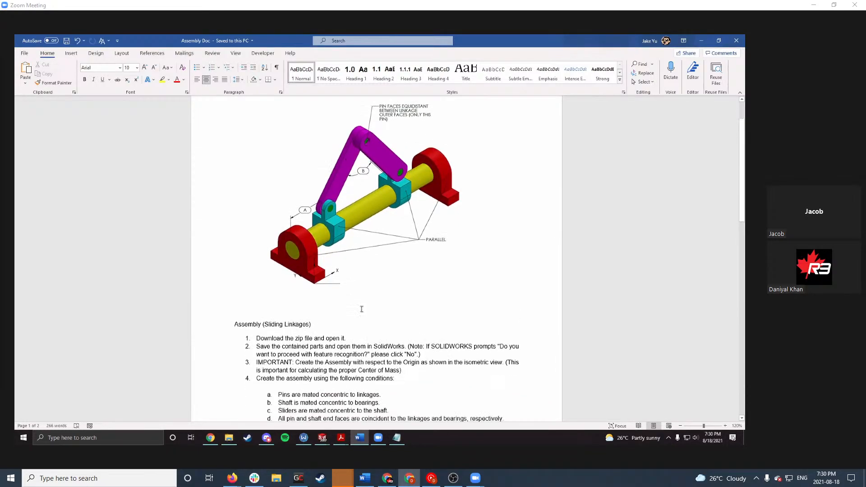
{"action": "scroll", "coordinate": [363, 308], "scroll_direction": "up", "scroll_amount": 2}
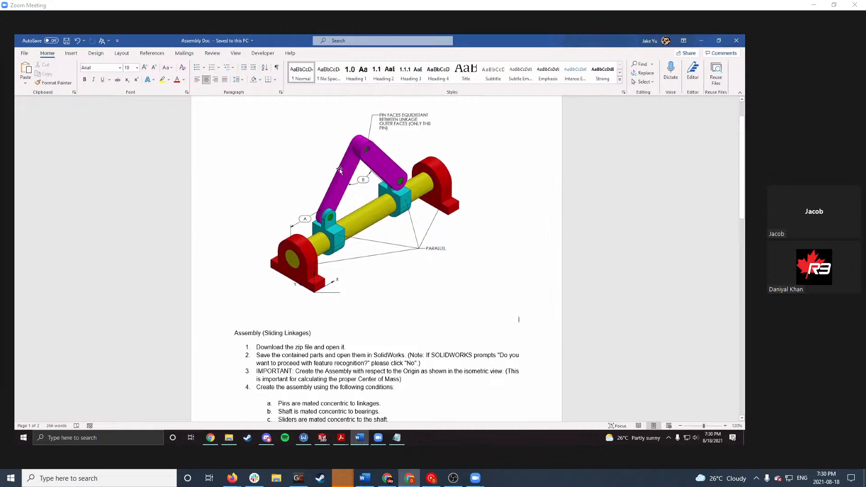
{"action": "scroll", "coordinate": [414, 270], "scroll_direction": "down", "scroll_amount": 3}
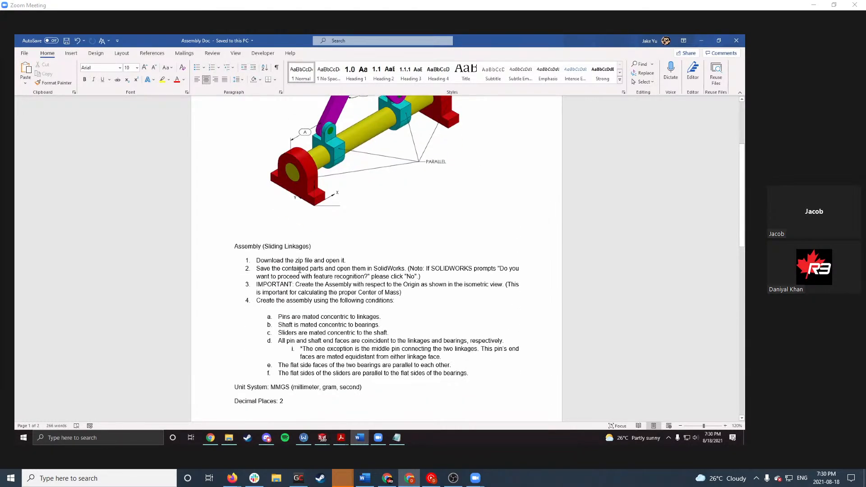
{"action": "left_click_drag", "start_coordinate": [300, 270], "coordinate": [519, 285]}
{"action": "left_click", "coordinate": [418, 302]}
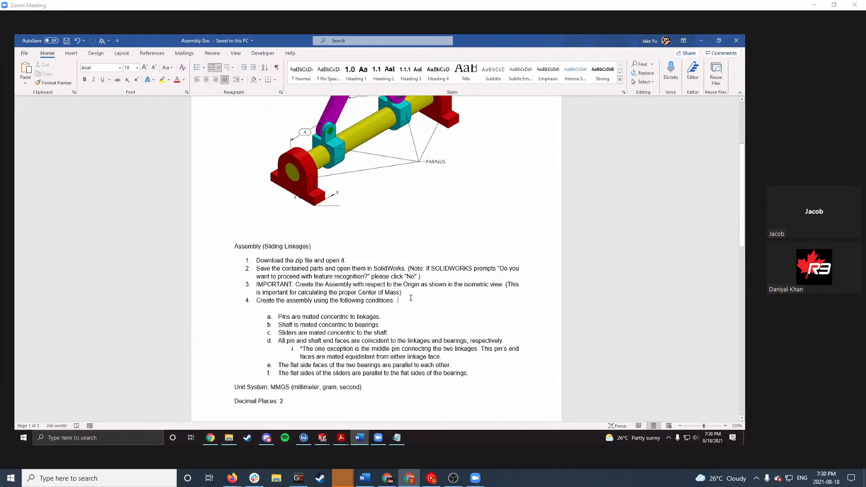
Step: Review mating conditions a to f in the Assembly Doc against the sliding-linkages diagram
{"action": "scroll", "coordinate": [410, 297], "scroll_direction": "down", "scroll_amount": 1}
{"action": "scroll", "coordinate": [294, 278], "scroll_direction": "down", "scroll_amount": 1}
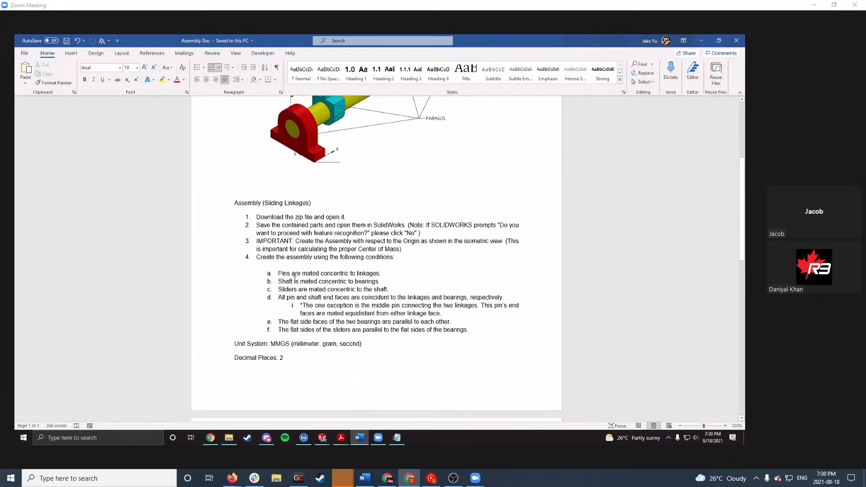
{"action": "left_click_drag", "start_coordinate": [280, 273], "coordinate": [469, 335]}
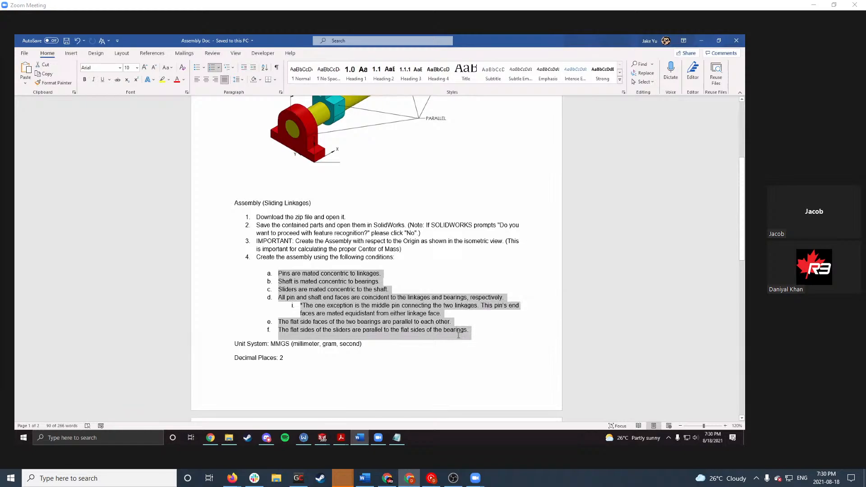
{"action": "left_click", "coordinate": [457, 331]}
{"action": "scroll", "coordinate": [476, 334], "scroll_direction": "up", "scroll_amount": 1}
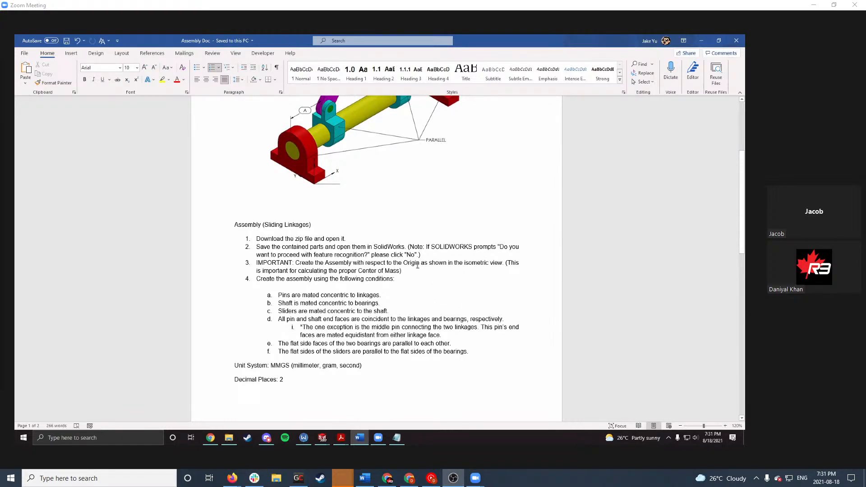
{"action": "scroll", "coordinate": [417, 266], "scroll_direction": "up", "scroll_amount": 3}
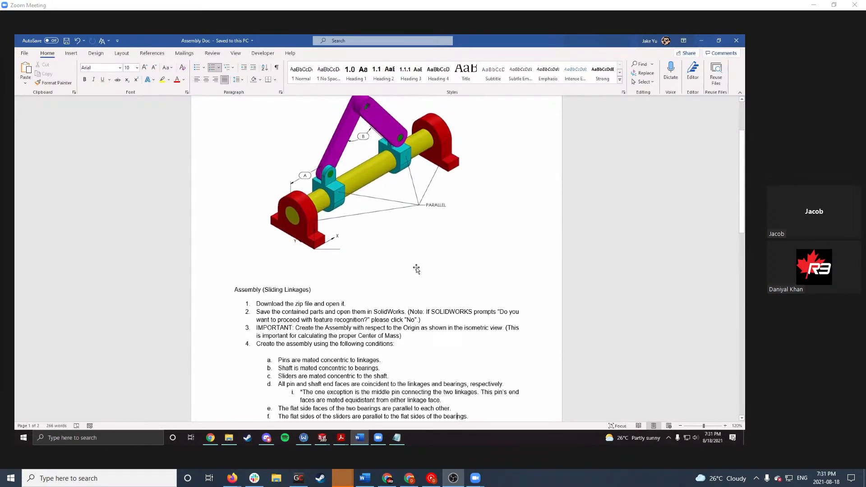
{"action": "scroll", "coordinate": [413, 267], "scroll_direction": "down", "scroll_amount": 1}
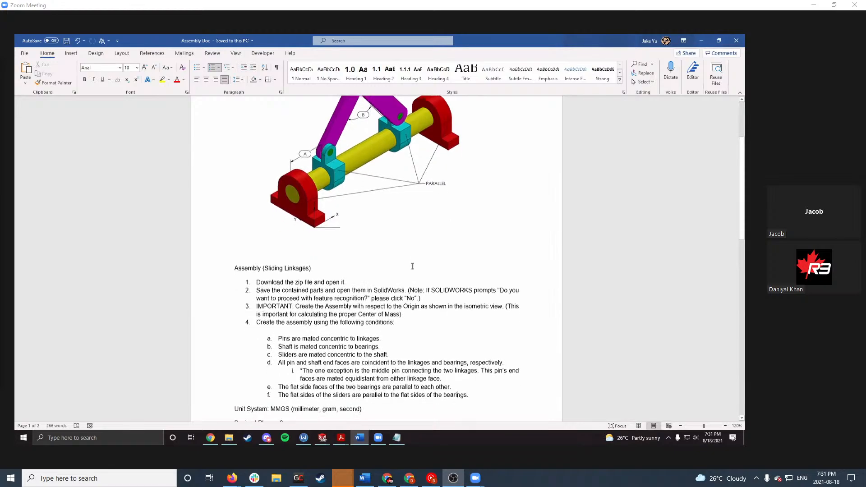
Step: Check the pin-to-linkage and shaft-to-bearing concentric conditions in the document against the corresponding parts of the diagram
{"action": "left_click_drag", "start_coordinate": [278, 339], "coordinate": [379, 339]}
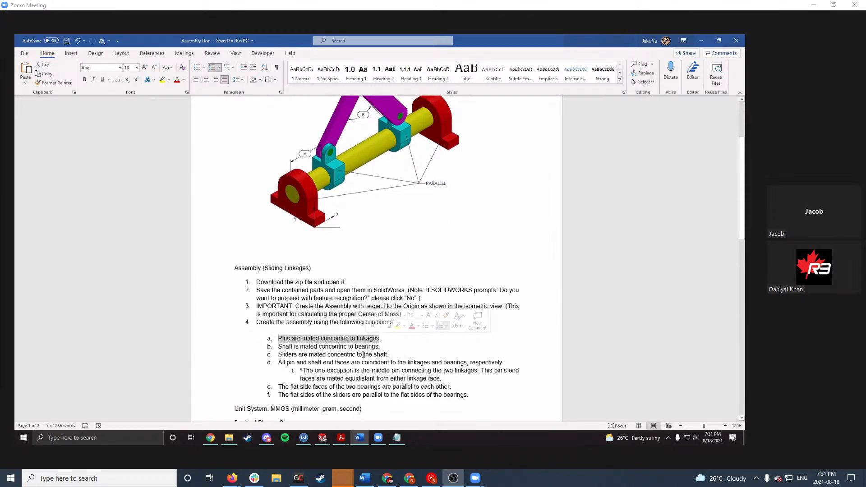
{"action": "scroll", "coordinate": [362, 352], "scroll_direction": "up", "scroll_amount": 2}
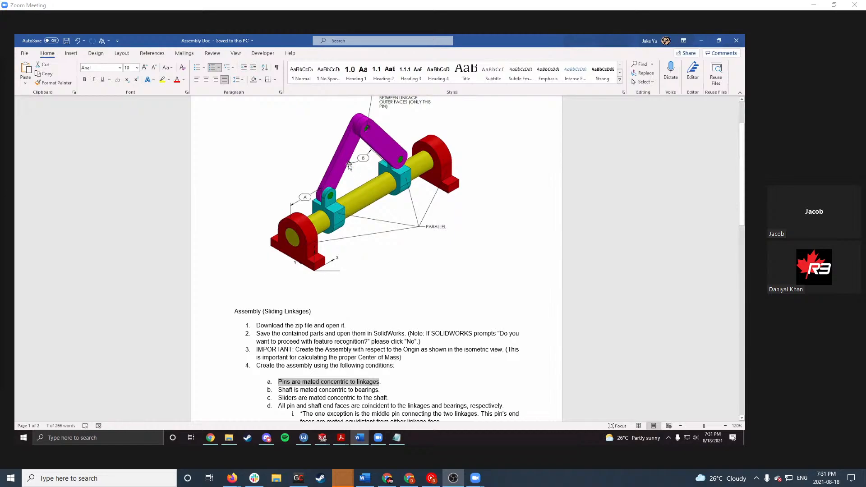
{"action": "scroll", "coordinate": [340, 216], "scroll_direction": "down", "scroll_amount": 1}
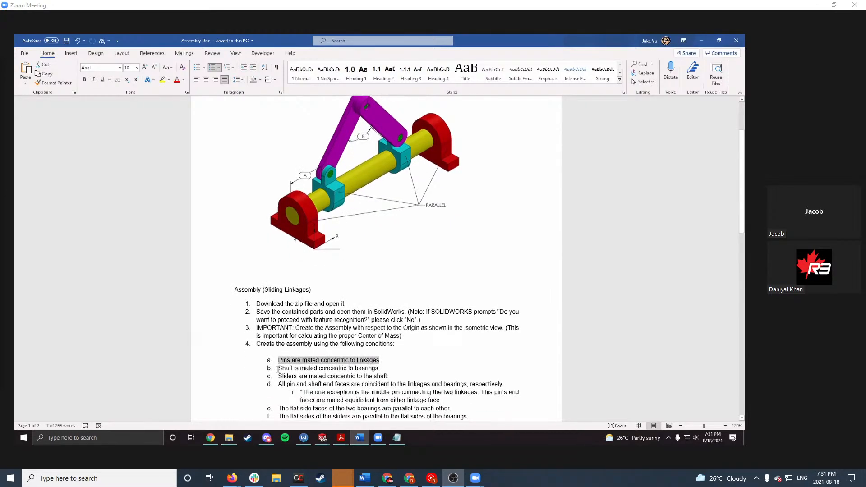
{"action": "left_click_drag", "start_coordinate": [278, 369], "coordinate": [380, 369]}
{"action": "left_click", "coordinate": [344, 376]}
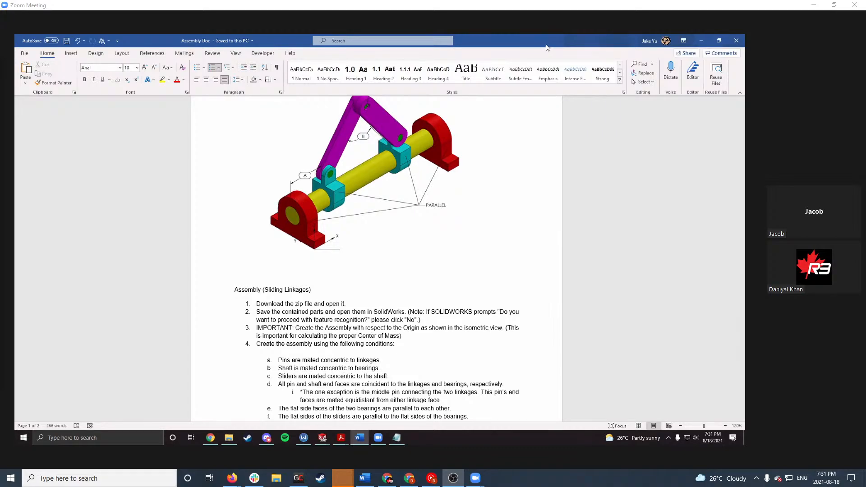
{"action": "key", "text": "alt+Tab"}
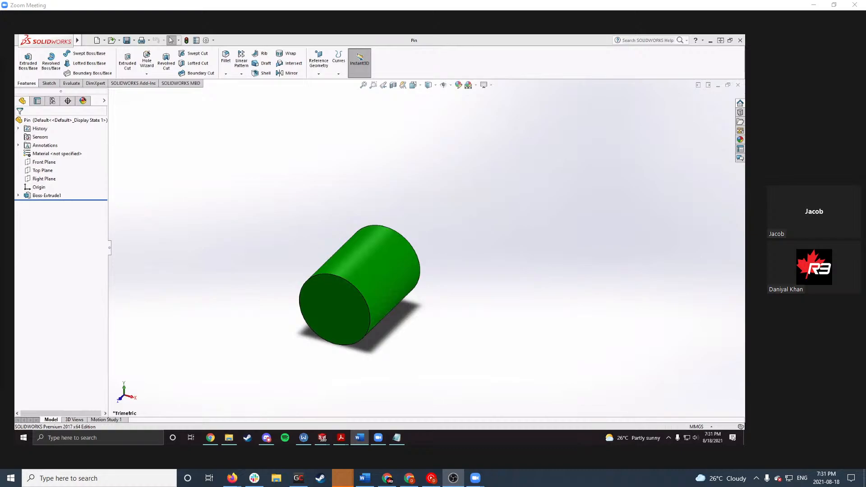
{"action": "key", "text": "alt+Tab"}
{"action": "scroll", "coordinate": [409, 183], "scroll_direction": "up", "scroll_amount": 3}
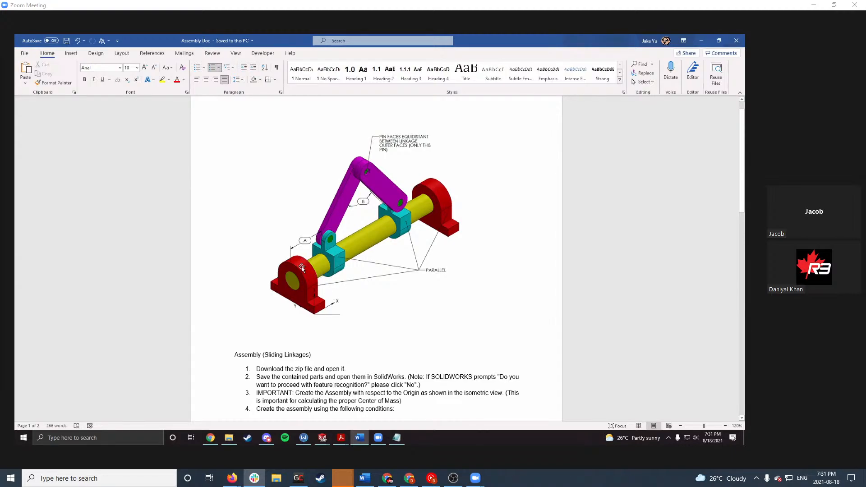
Step: Switch to SOLIDWORKS, create a new assembly from the Bearing part and place the bearing as its first component
{"action": "left_click", "coordinate": [699, 41]}
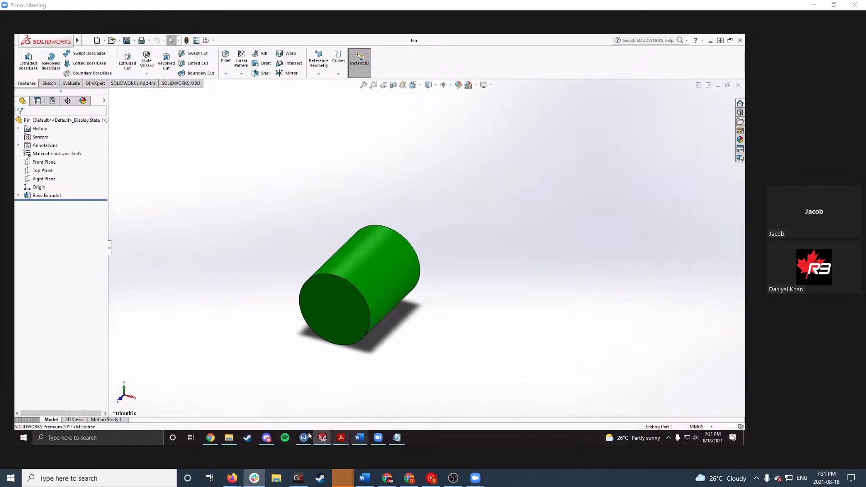
{"action": "mouse_move", "coordinate": [323, 438]}
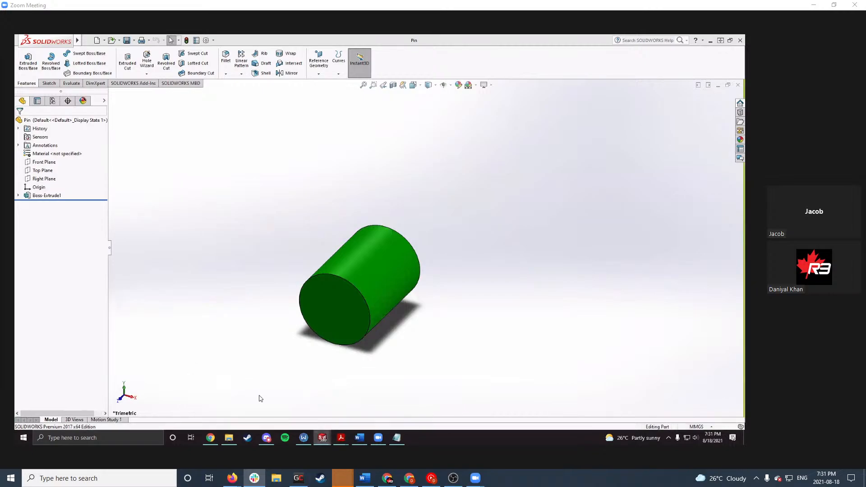
{"action": "left_click", "coordinate": [261, 399]}
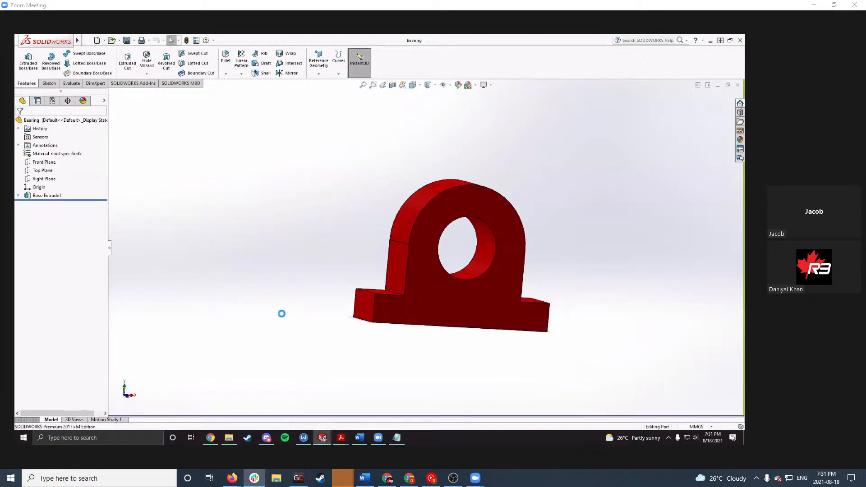
{"action": "left_click", "coordinate": [104, 40]}
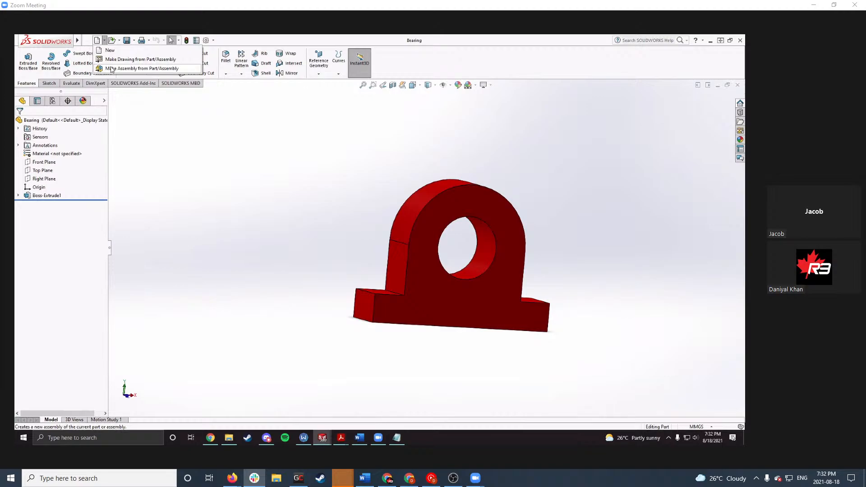
{"action": "left_click", "coordinate": [111, 69]}
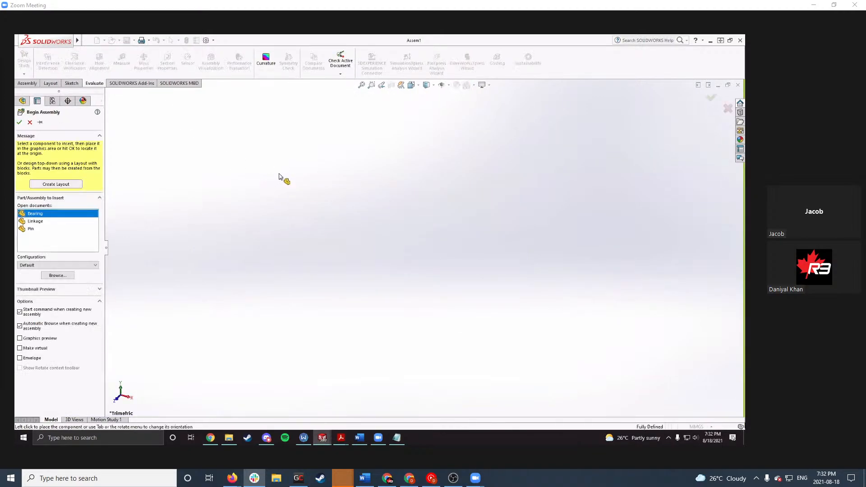
{"action": "left_click", "coordinate": [321, 220]}
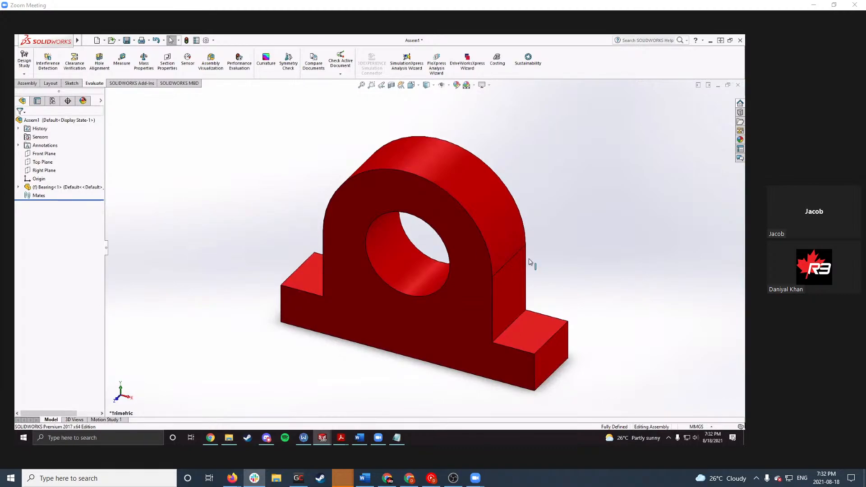
Step: Turn on the display of origins in the assembly
{"action": "scroll", "coordinate": [526, 265], "scroll_direction": "up", "scroll_amount": 2}
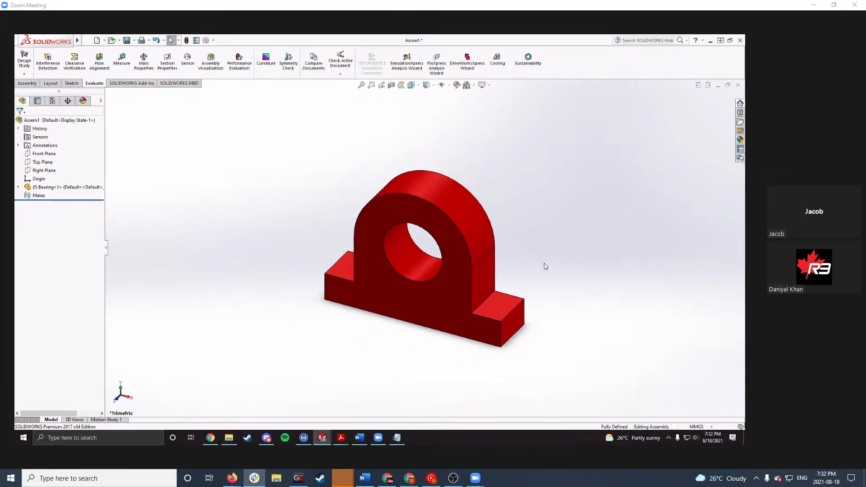
{"action": "middle_click_drag", "start_coordinate": [593, 263], "coordinate": [508, 263]}
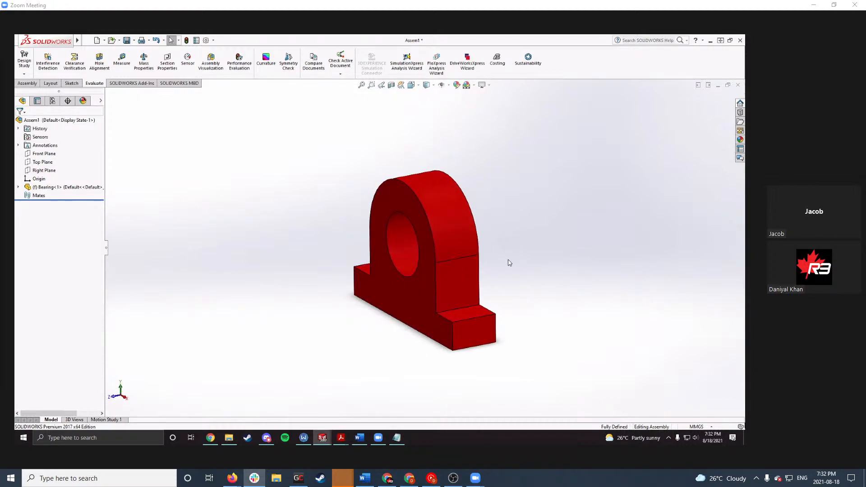
{"action": "left_click", "coordinate": [448, 86]}
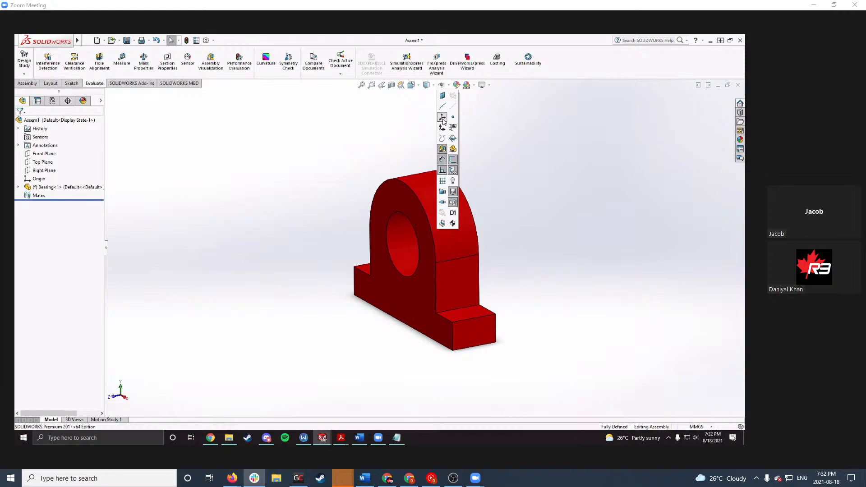
{"action": "left_click", "coordinate": [442, 117]}
{"action": "left_click", "coordinate": [520, 147]}
{"action": "scroll", "coordinate": [468, 240], "scroll_direction": "up", "scroll_amount": 10}
{"action": "scroll", "coordinate": [459, 253], "scroll_direction": "down", "scroll_amount": 9}
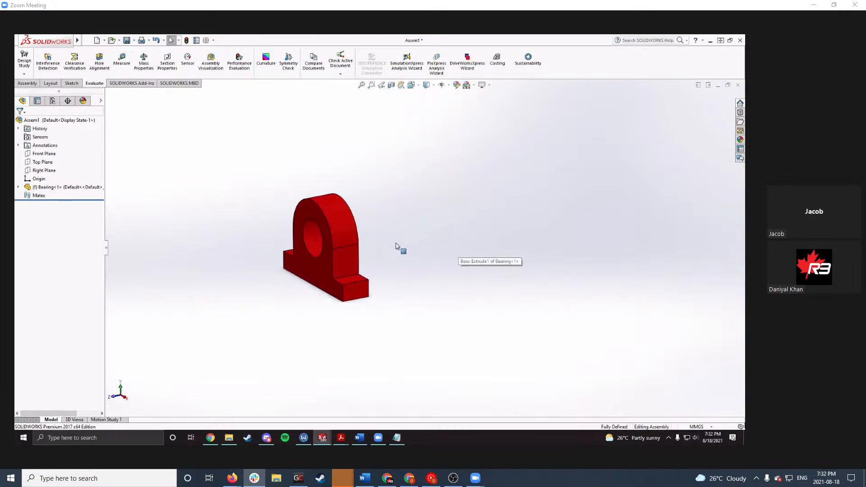
{"action": "left_click", "coordinate": [441, 85]}
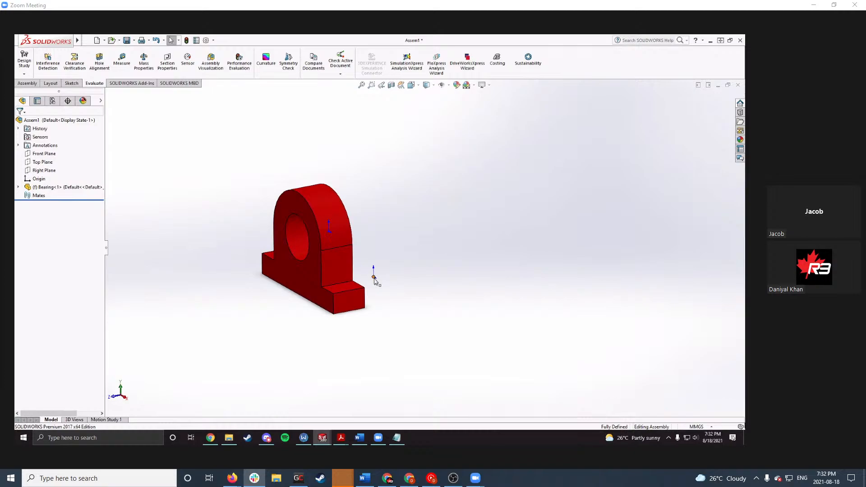
Step: Compare the position of the assembly origin with the bearing's own origin from several angles
{"action": "left_click", "coordinate": [374, 278]}
{"action": "middle_click_drag", "start_coordinate": [412, 286], "coordinate": [383, 257]}
{"action": "left_click", "coordinate": [332, 234]}
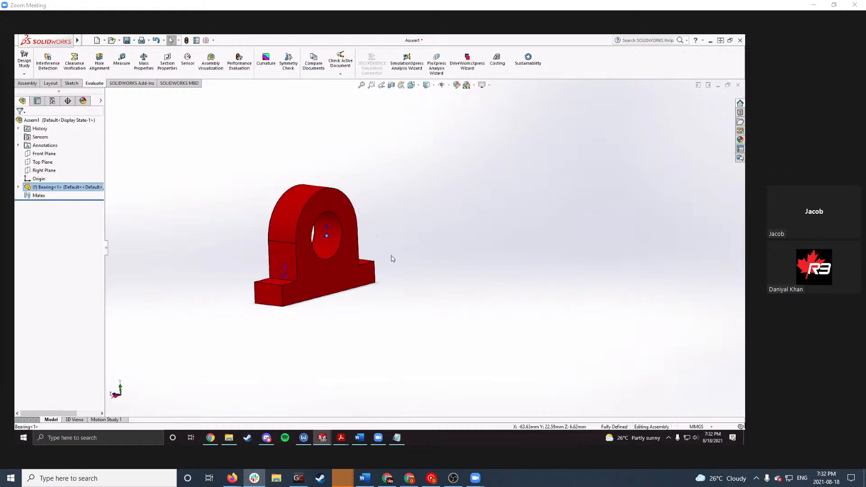
{"action": "left_click", "coordinate": [393, 258]}
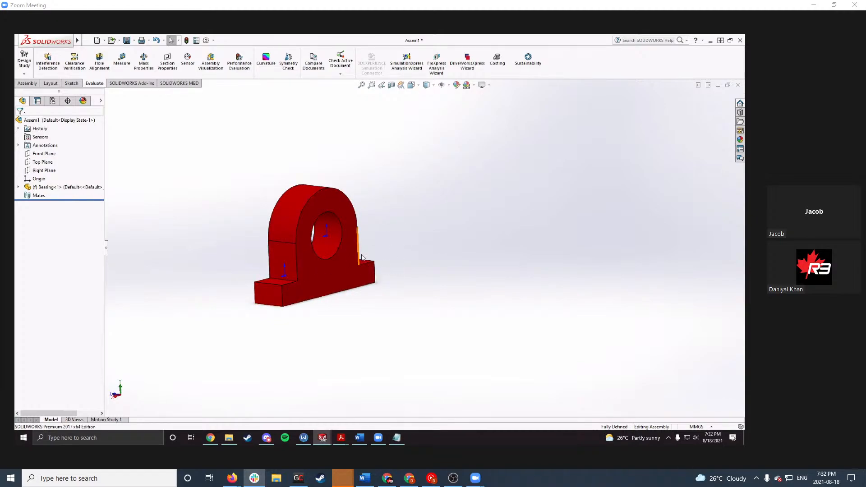
{"action": "middle_click_drag", "start_coordinate": [372, 244], "coordinate": [342, 233]}
{"action": "scroll", "coordinate": [335, 242], "scroll_direction": "down", "scroll_amount": 4}
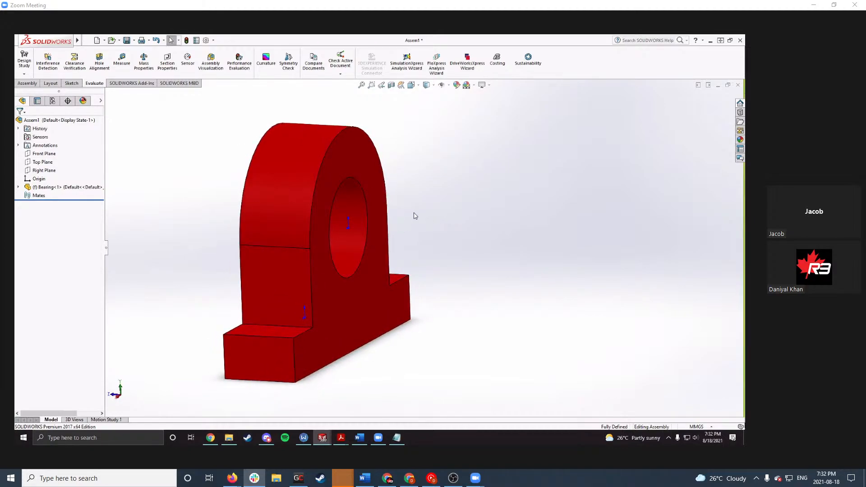
{"action": "scroll", "coordinate": [415, 216], "scroll_direction": "up", "scroll_amount": 3}
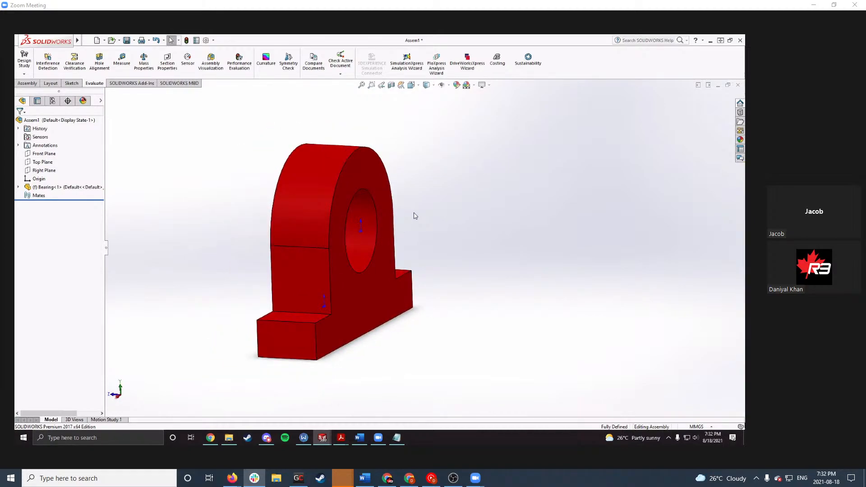
{"action": "left_click", "coordinate": [228, 437]}
{"action": "left_click", "coordinate": [271, 290]}
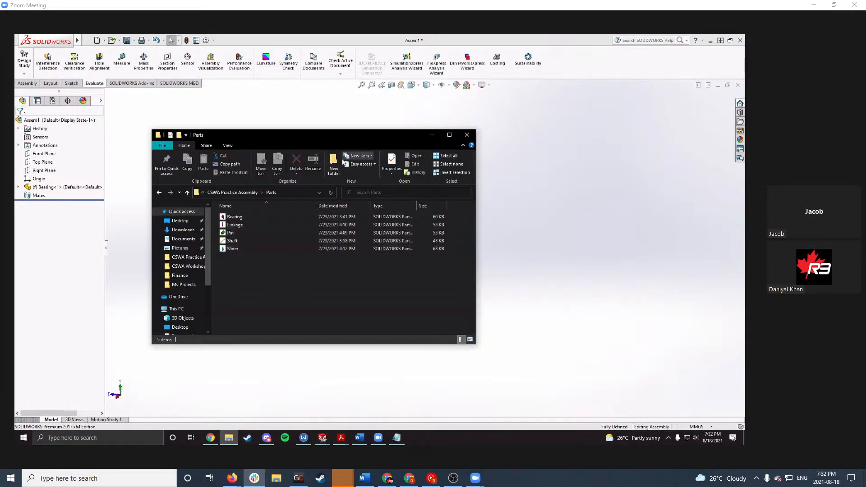
{"action": "left_click_drag", "start_coordinate": [367, 133], "coordinate": [287, 108]}
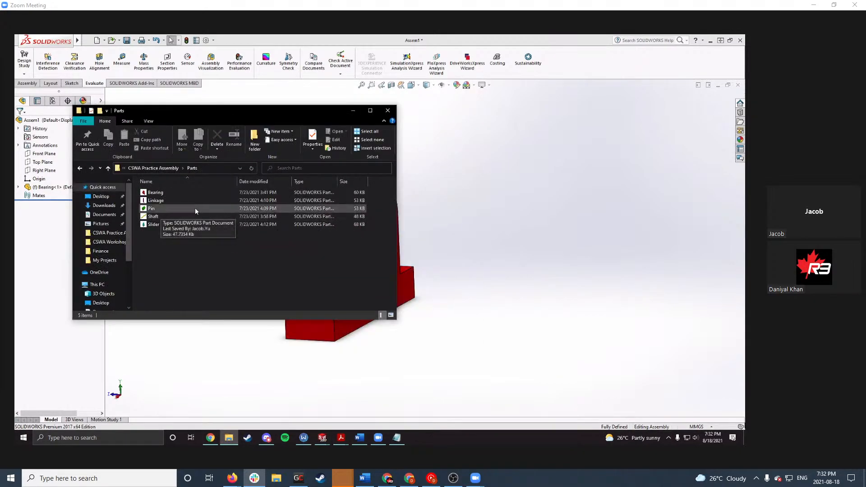
{"action": "left_click", "coordinate": [353, 111]}
Step: Insert a second Bearing component and place it beside the first bearing
{"action": "left_click", "coordinate": [28, 84]}
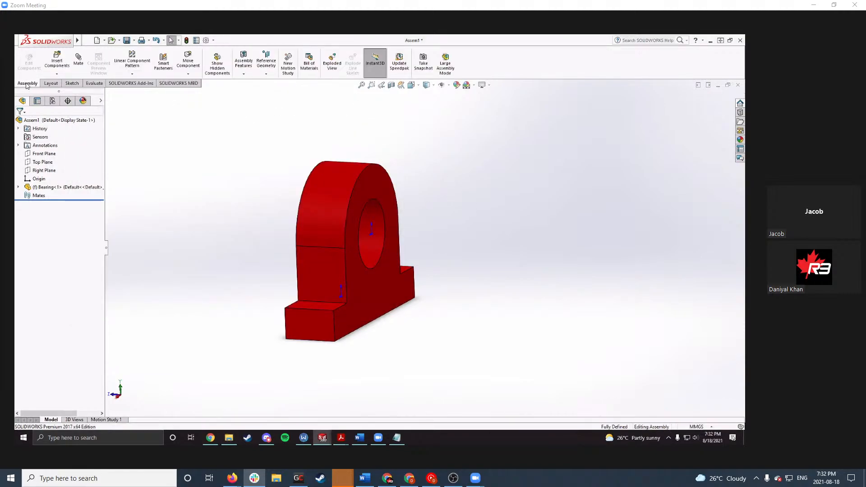
{"action": "left_click", "coordinate": [56, 67]}
{"action": "left_click", "coordinate": [34, 208]}
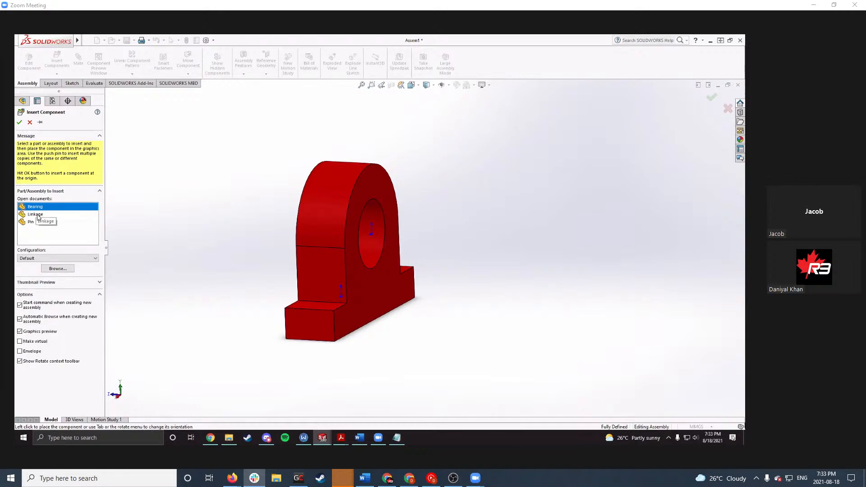
{"action": "left_click", "coordinate": [517, 257]}
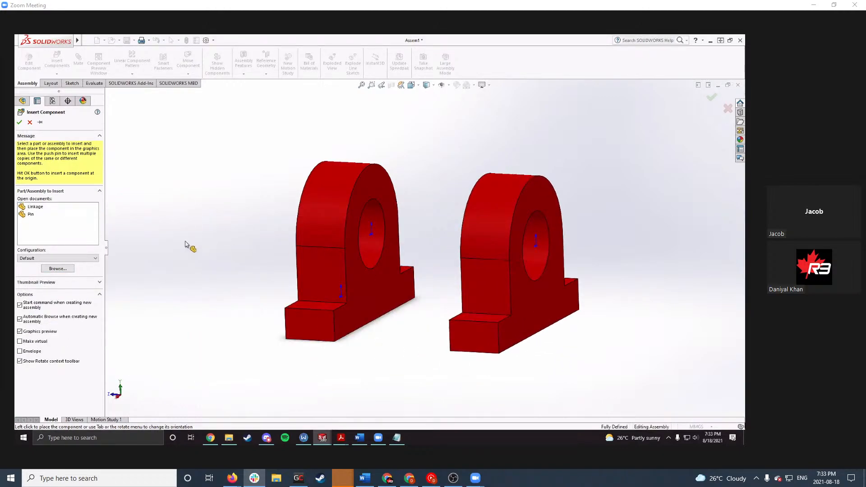
Step: Insert two Linkage components side by side near the bearings
{"action": "left_click", "coordinate": [56, 63]}
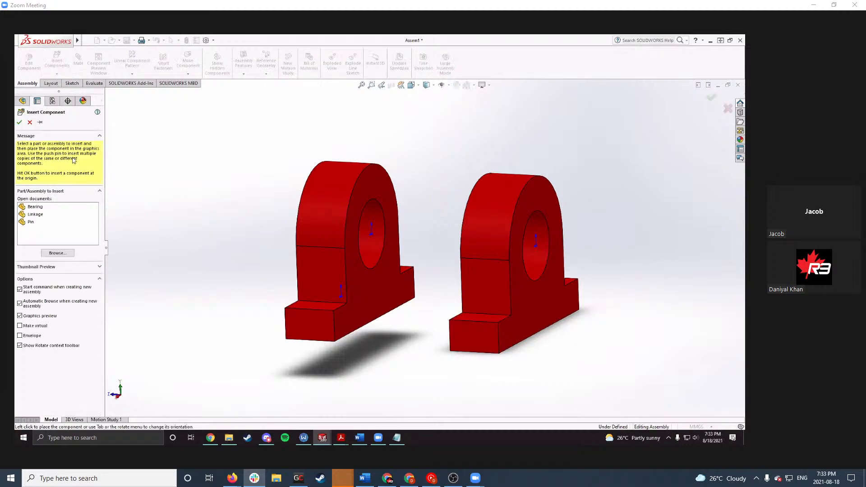
{"action": "left_click", "coordinate": [36, 215]}
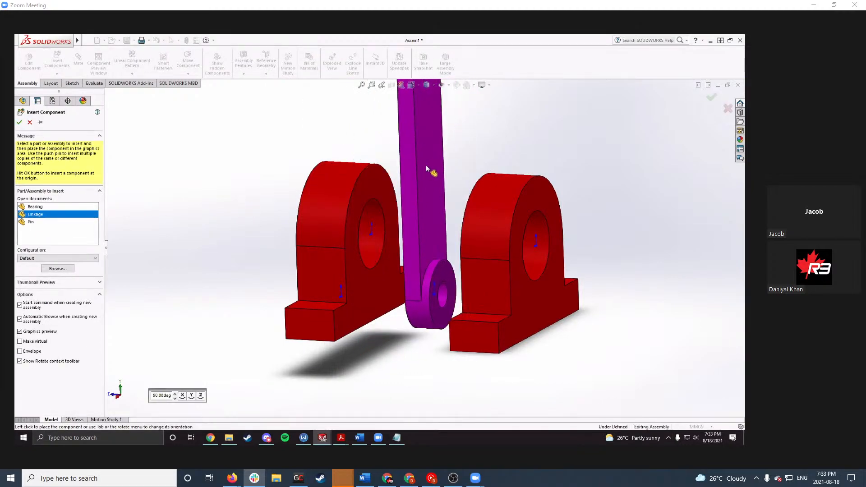
{"action": "left_click", "coordinate": [51, 66]}
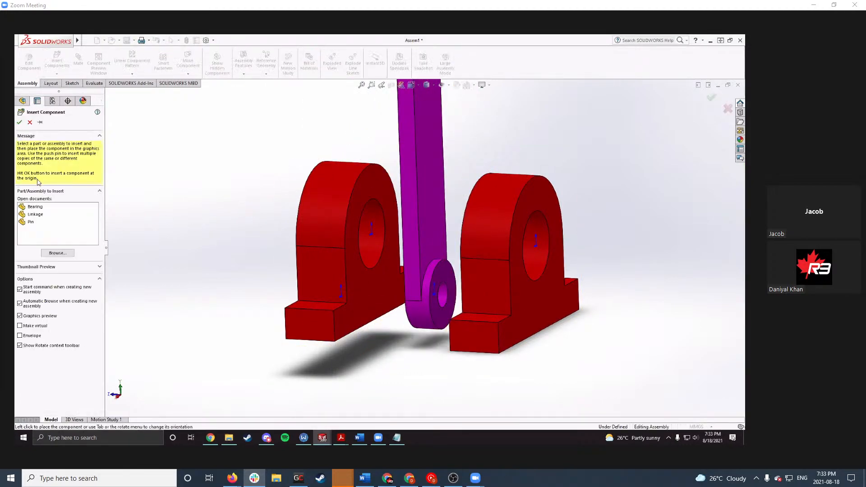
{"action": "left_click", "coordinate": [37, 214]}
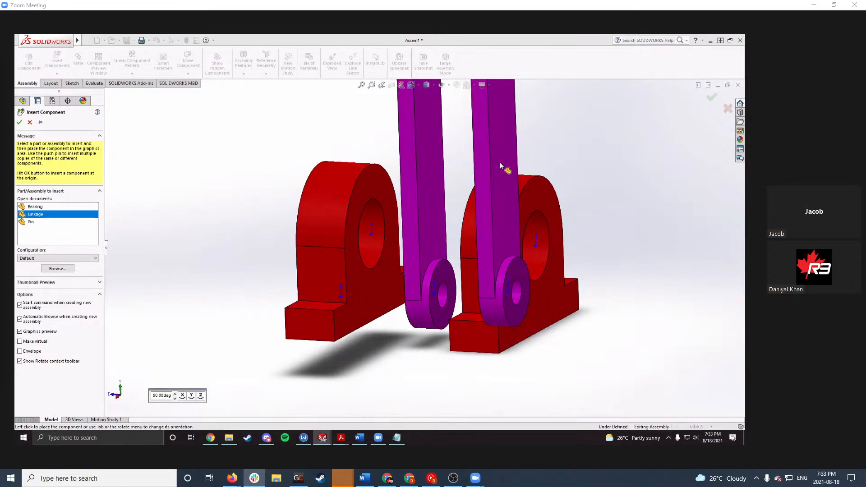
{"action": "right_click", "coordinate": [490, 162]}
{"action": "left_click", "coordinate": [550, 123]}
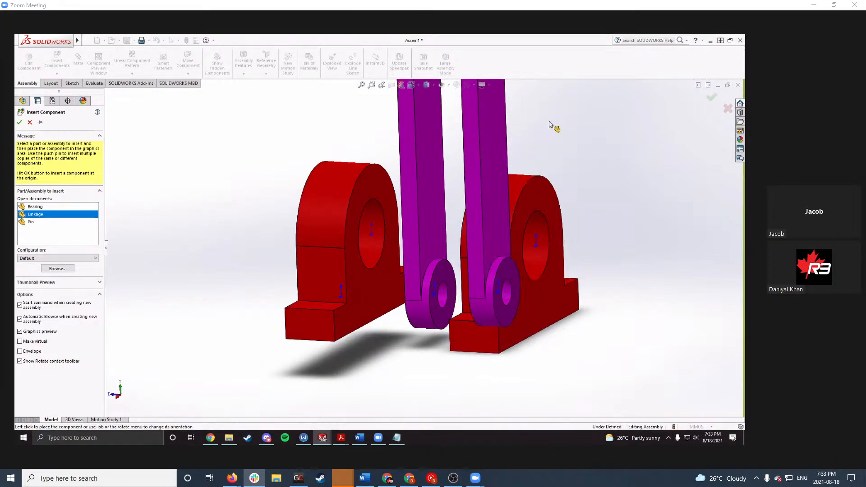
Step: Delete both Linkage components from the assembly
{"action": "left_click", "coordinate": [539, 137]}
{"action": "key", "text": "Delete"}
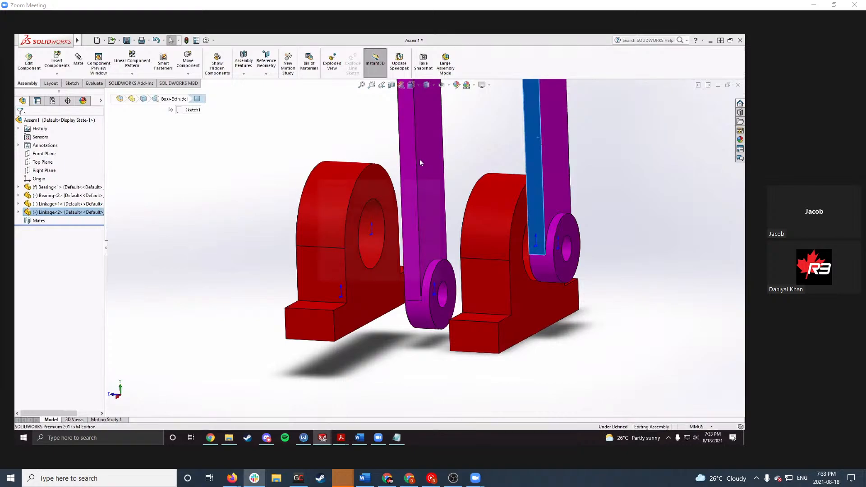
{"action": "left_click", "coordinate": [425, 200]}
{"action": "left_click", "coordinate": [428, 180]}
{"action": "key", "text": "Delete"}
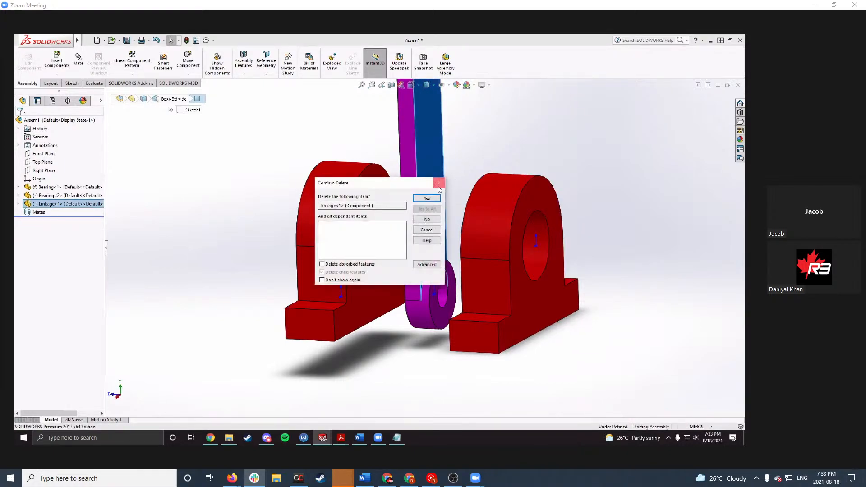
{"action": "left_click", "coordinate": [425, 200]}
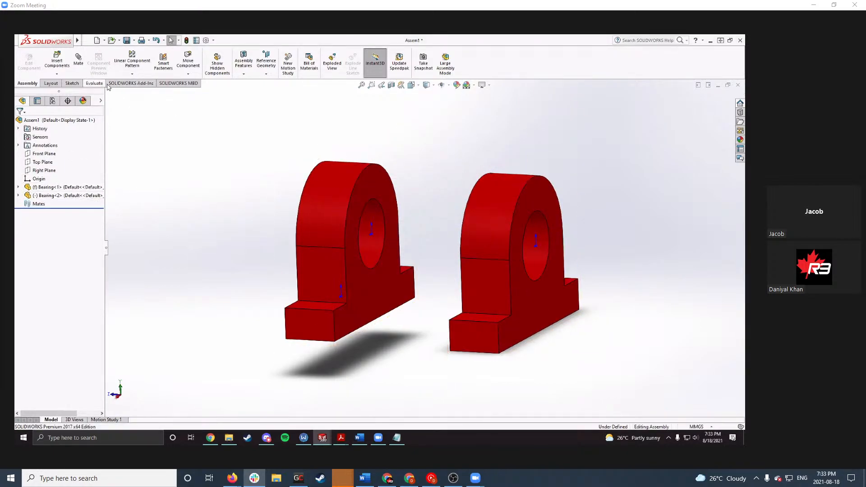
Step: Insert the Shaft part from the CSWA Practice Assembly Parts folder and place it across the two bearings
{"action": "left_click", "coordinate": [359, 438]}
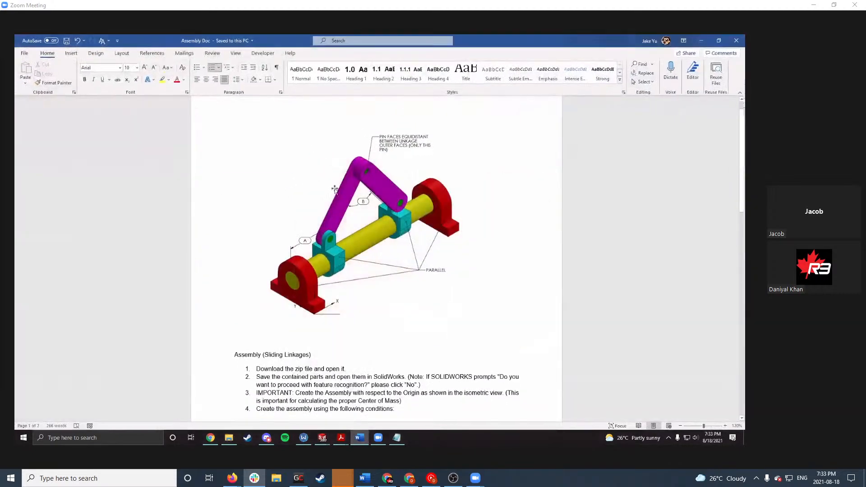
{"action": "left_click", "coordinate": [701, 41]}
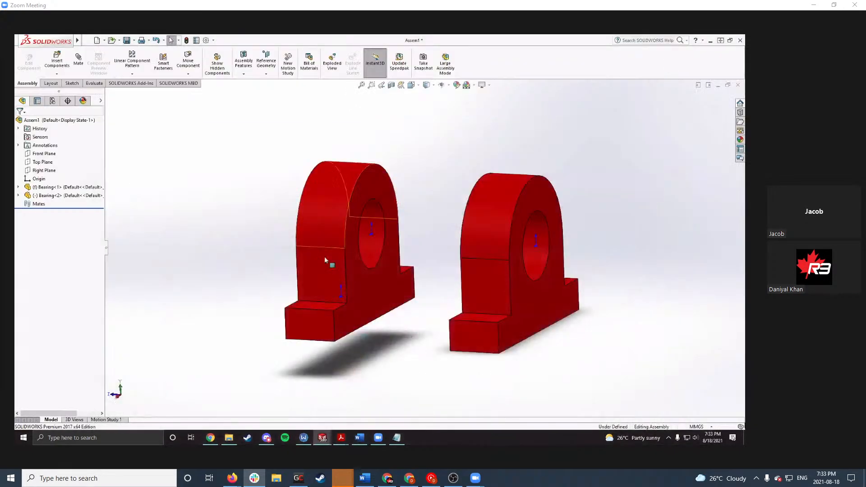
{"action": "left_click", "coordinate": [229, 437]}
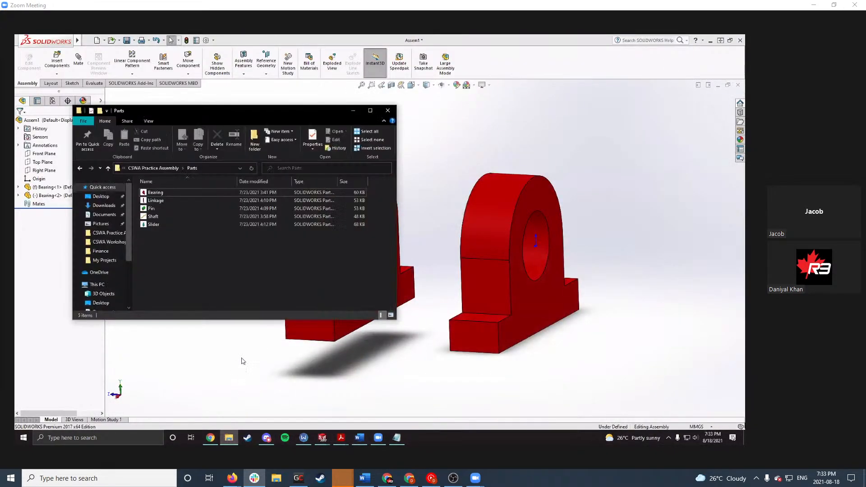
{"action": "left_click", "coordinate": [57, 61]}
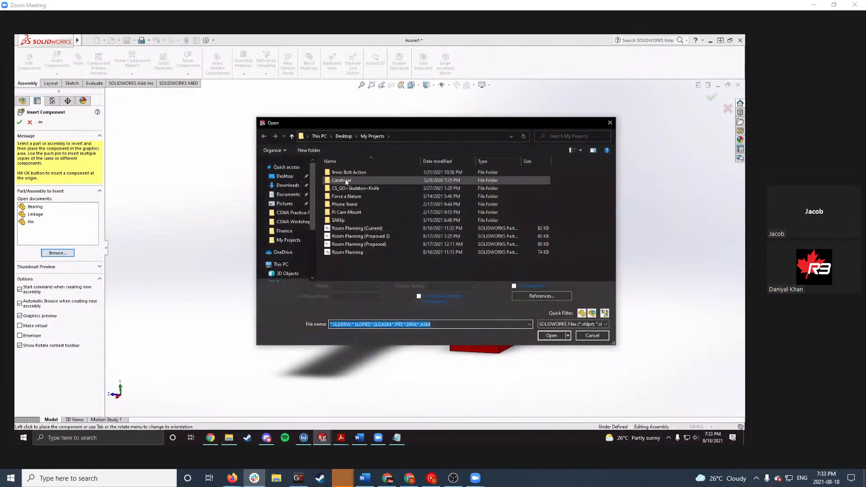
{"action": "left_click", "coordinate": [291, 213]}
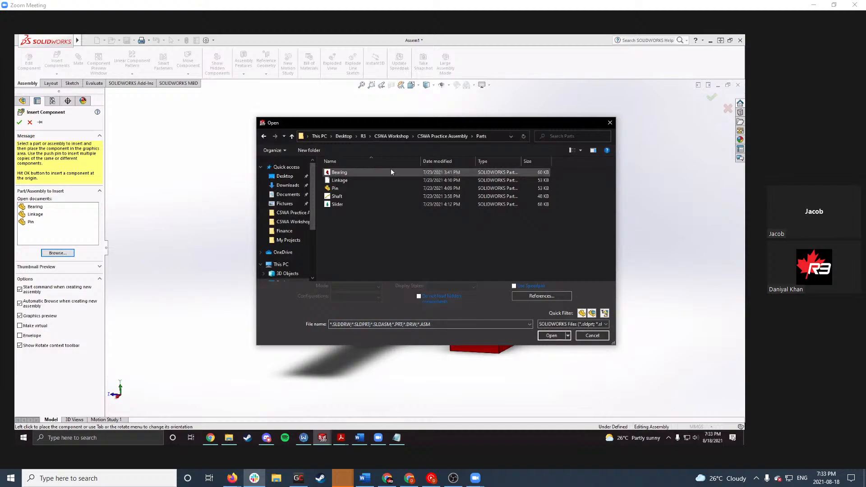
{"action": "left_click", "coordinate": [363, 195]}
{"action": "left_click", "coordinate": [547, 335]}
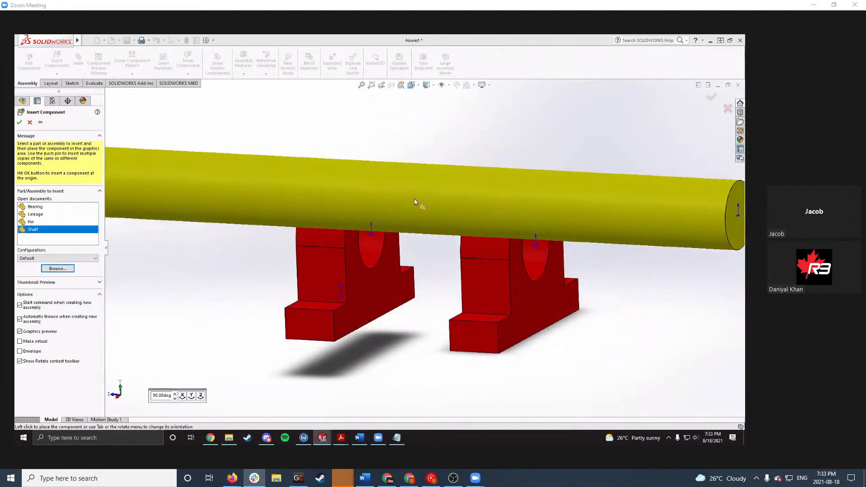
{"action": "left_click", "coordinate": [414, 198]}
Step: Try to move the first bearing
{"action": "middle_click_drag", "start_coordinate": [403, 266], "coordinate": [417, 250]}
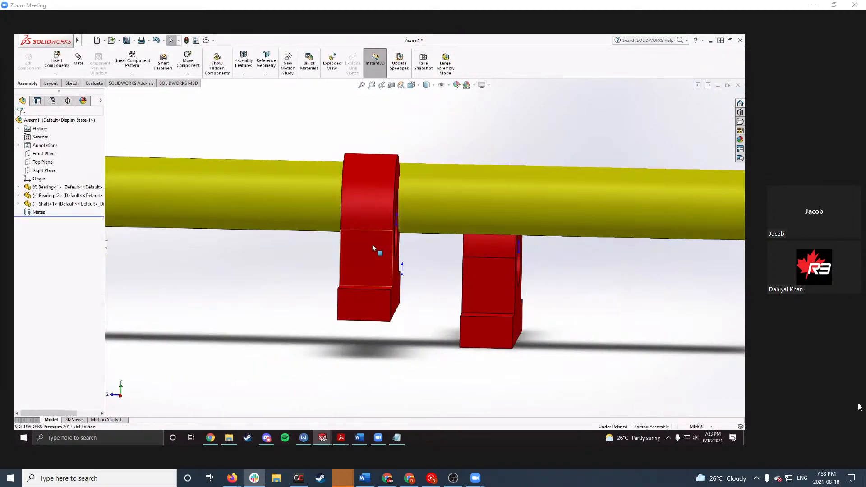
{"action": "left_click_drag", "start_coordinate": [367, 209], "coordinate": [364, 203]}
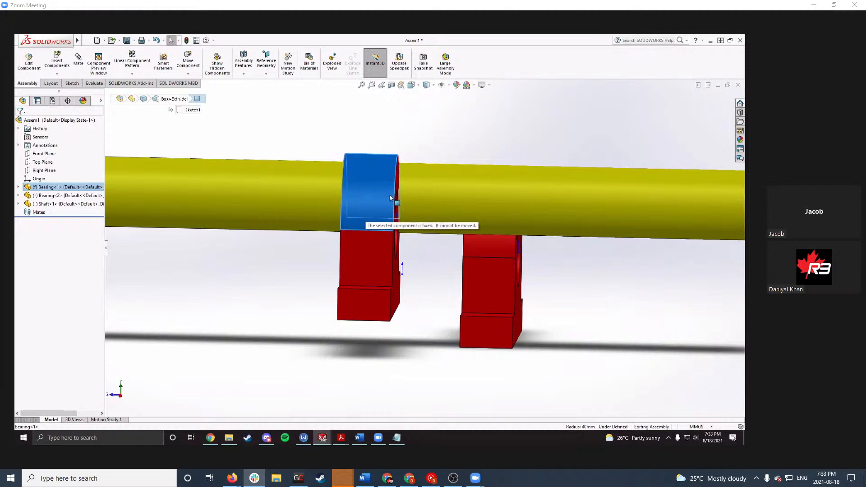
{"action": "left_click", "coordinate": [437, 275]}
Step: Switch to Word and review Assembly Doc's condition for mating the shaft to the bearings, then return to SOLIDWORKS
{"action": "scroll", "coordinate": [437, 276], "scroll_direction": "up", "scroll_amount": 3}
{"action": "middle_click_drag", "start_coordinate": [437, 276], "coordinate": [351, 245]}
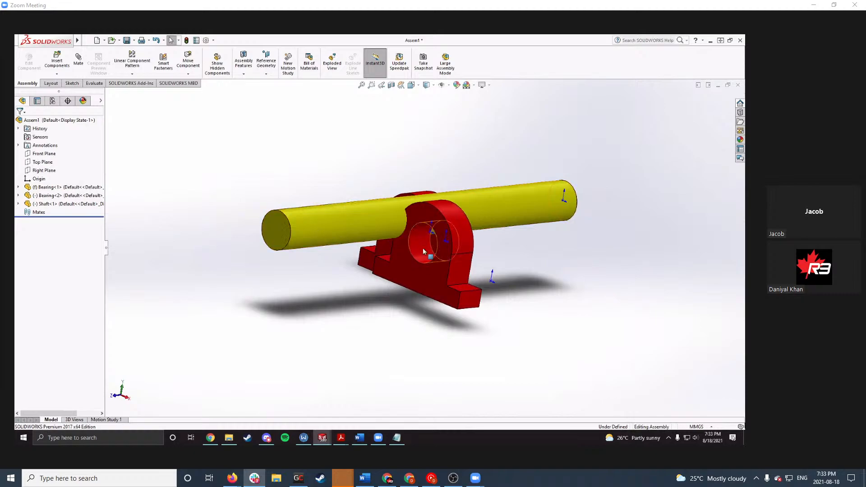
{"action": "scroll", "coordinate": [427, 247], "scroll_direction": "down", "scroll_amount": 3}
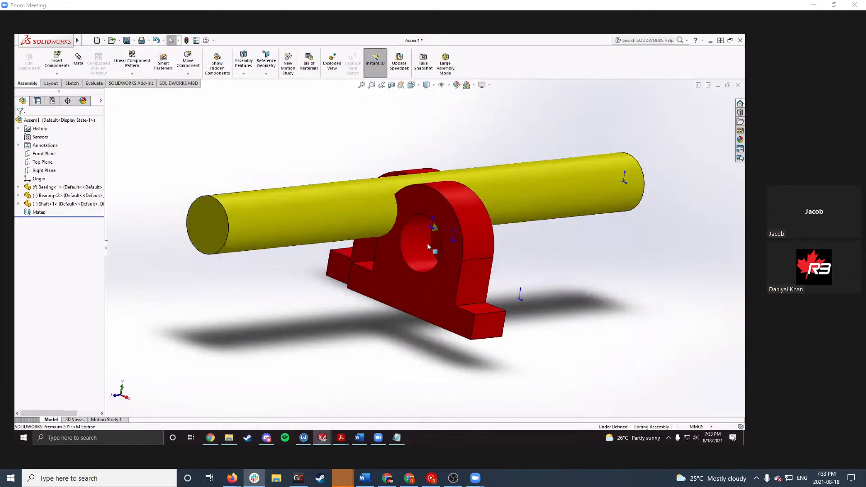
{"action": "left_click", "coordinate": [361, 436]}
{"action": "scroll", "coordinate": [305, 224], "scroll_direction": "down", "scroll_amount": 9}
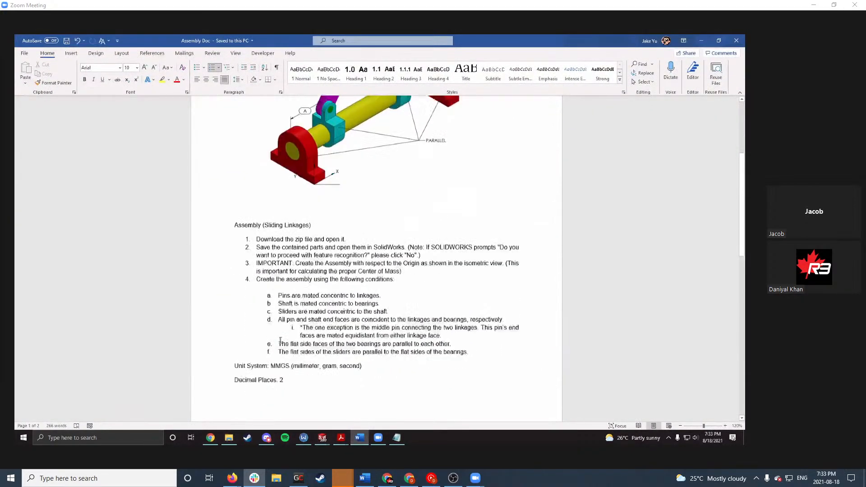
{"action": "triple_click", "coordinate": [277, 218]}
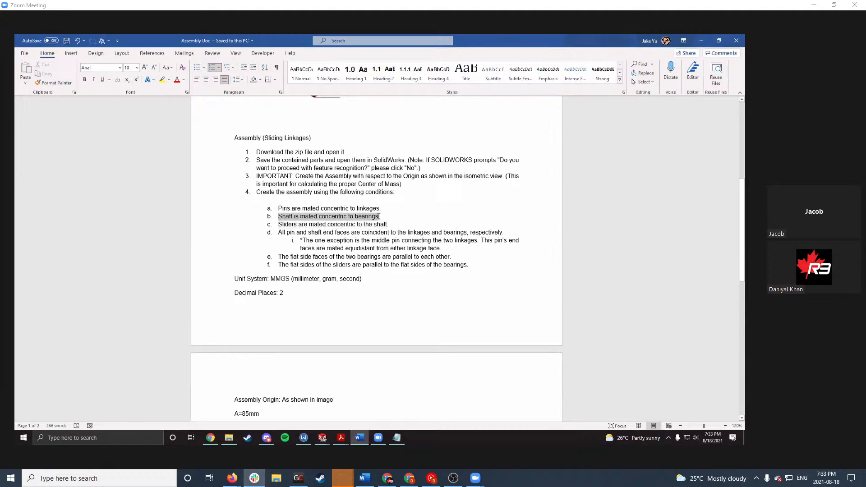
{"action": "left_click", "coordinate": [701, 41]}
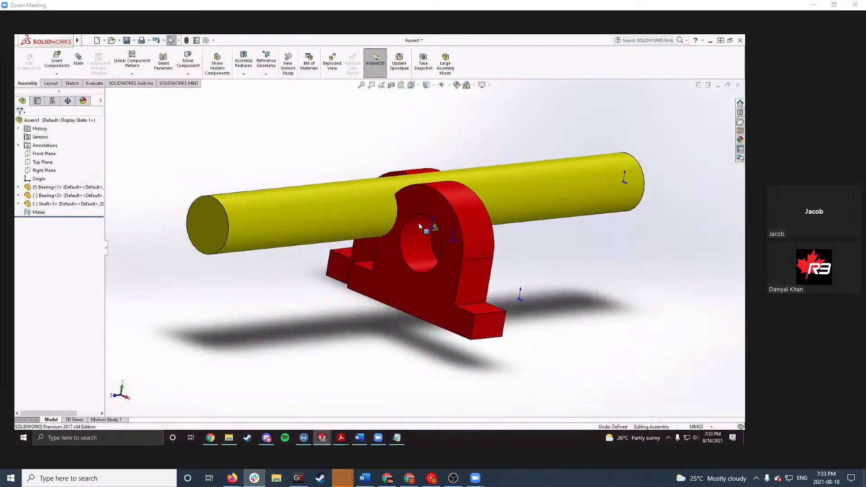
Step: Add a concentric mate between the shaft's cylindrical face and the first bearing's hole
{"action": "left_click", "coordinate": [306, 215]}
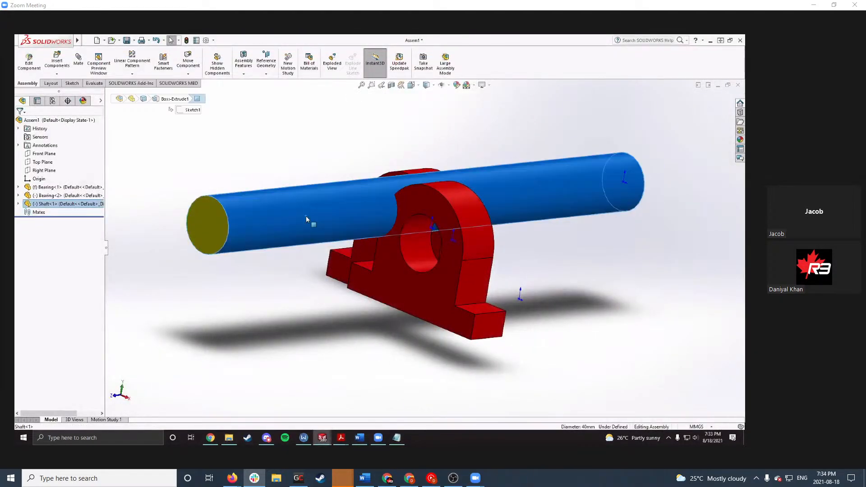
{"action": "left_click", "coordinate": [413, 259], "text": "ctrl"}
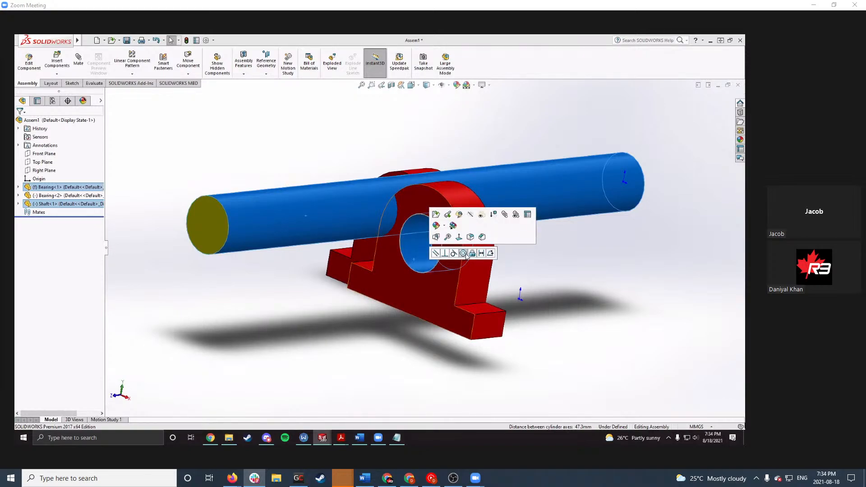
{"action": "left_click", "coordinate": [463, 253]}
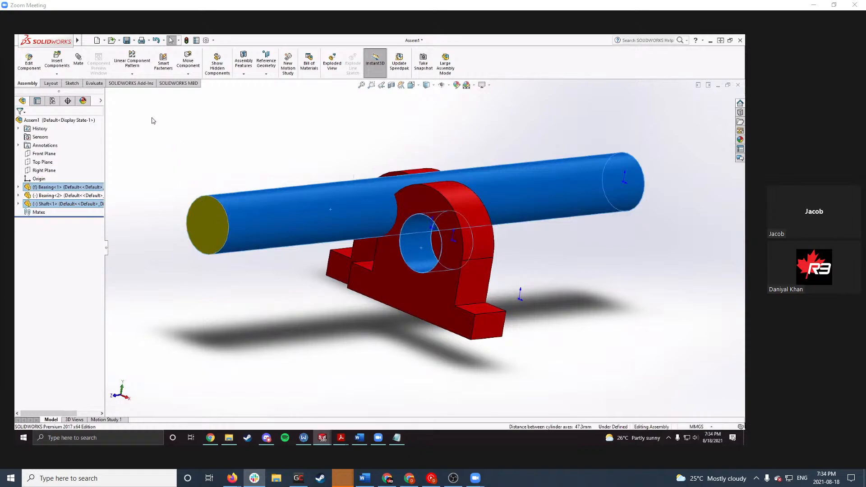
{"action": "left_click", "coordinate": [79, 61]}
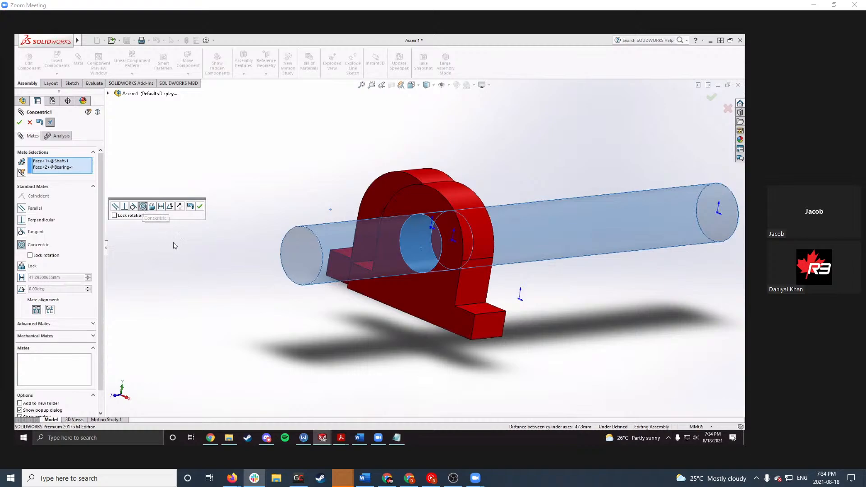
{"action": "left_click", "coordinate": [200, 206]}
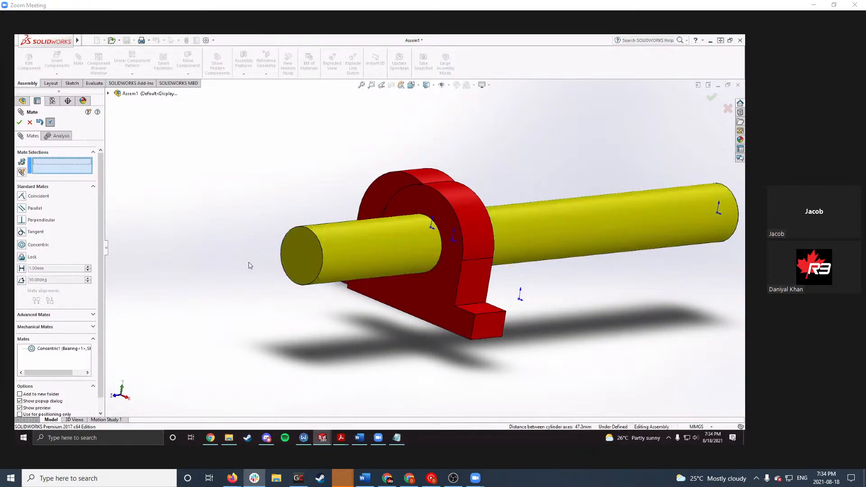
Step: Add a concentric mate between the second bearing's hole and the shaft's cylindrical face
{"action": "middle_click_drag", "start_coordinate": [271, 265], "coordinate": [440, 236]}
{"action": "scroll", "coordinate": [441, 236], "scroll_direction": "up", "scroll_amount": 3}
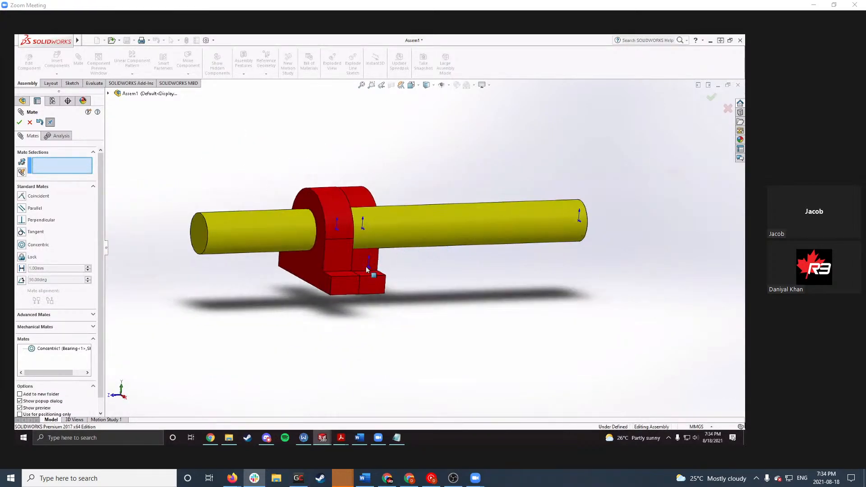
{"action": "left_click", "coordinate": [360, 438]}
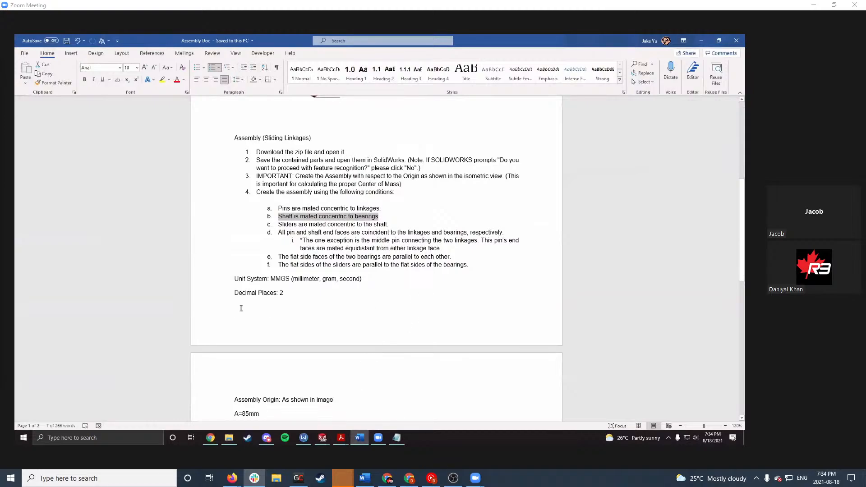
{"action": "left_click", "coordinate": [701, 41]}
{"action": "middle_click_drag", "start_coordinate": [485, 163], "coordinate": [393, 221]}
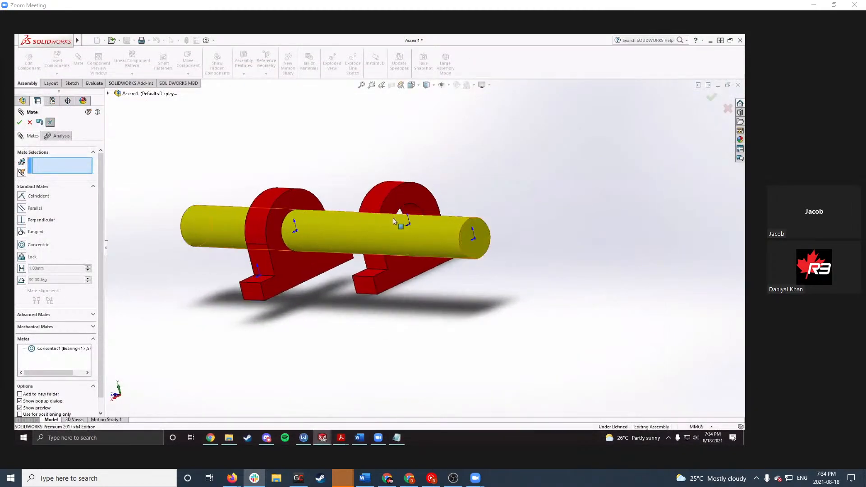
{"action": "left_click", "coordinate": [413, 212]}
{"action": "left_click", "coordinate": [448, 234]}
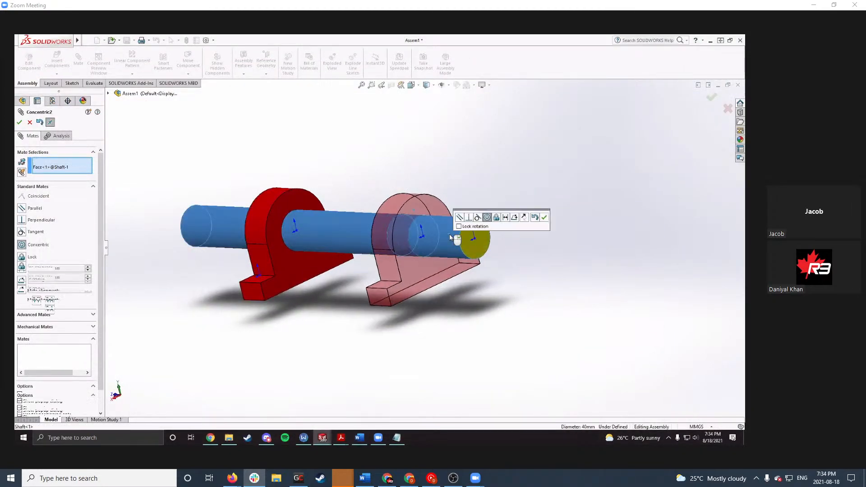
{"action": "left_click", "coordinate": [544, 219]}
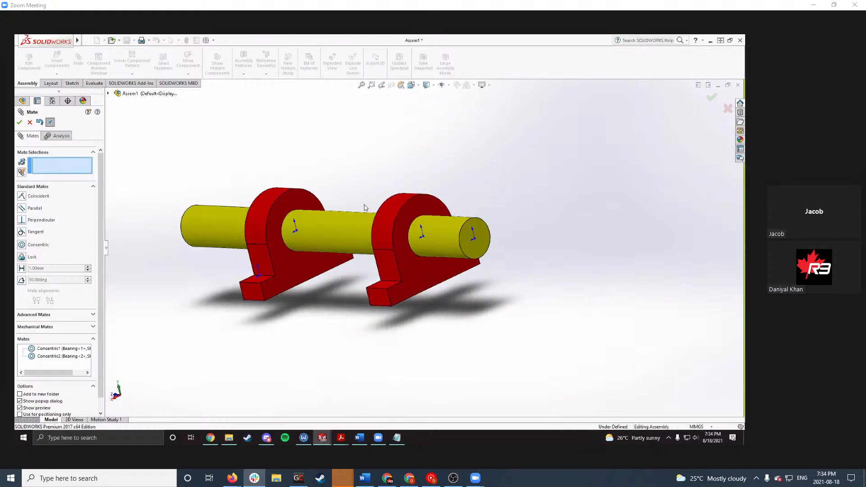
Step: Switch to Word and read Assembly Doc's coincidence condition for the pin and shaft end faces
{"action": "middle_click_drag", "start_coordinate": [365, 207], "coordinate": [365, 336]}
{"action": "left_click", "coordinate": [359, 438]}
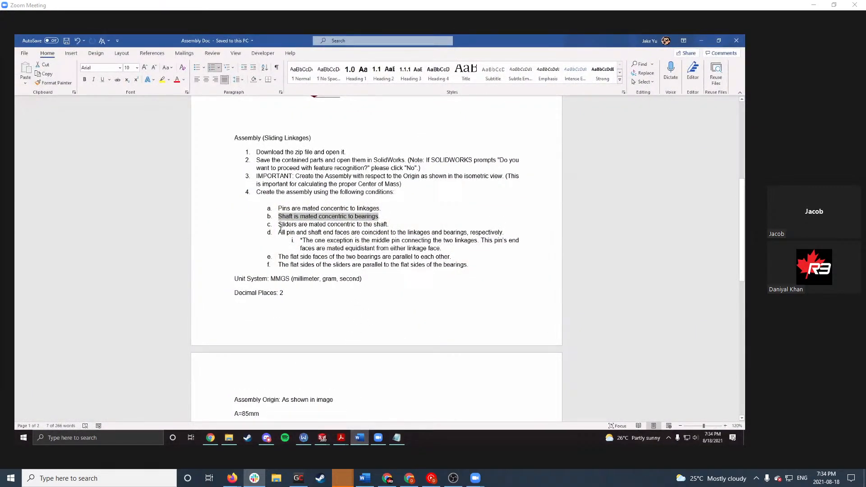
{"action": "left_click_drag", "start_coordinate": [278, 231], "coordinate": [331, 232]}
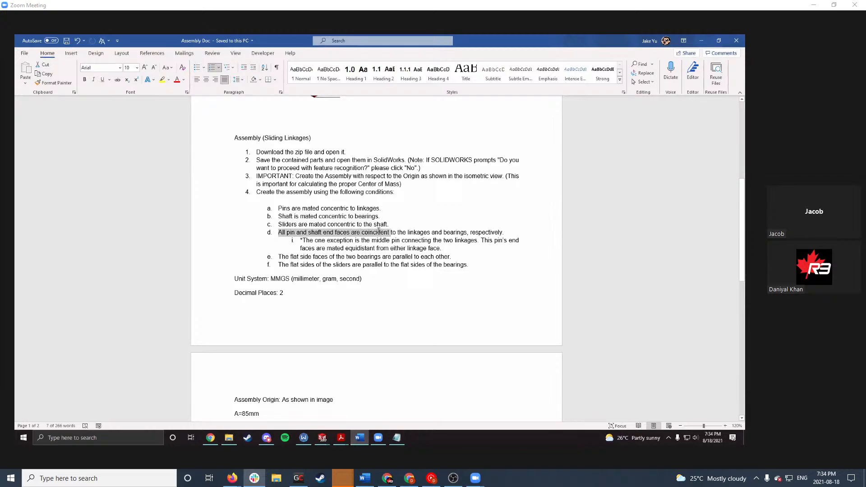
{"action": "left_click_drag", "start_coordinate": [403, 233], "coordinate": [471, 233]}
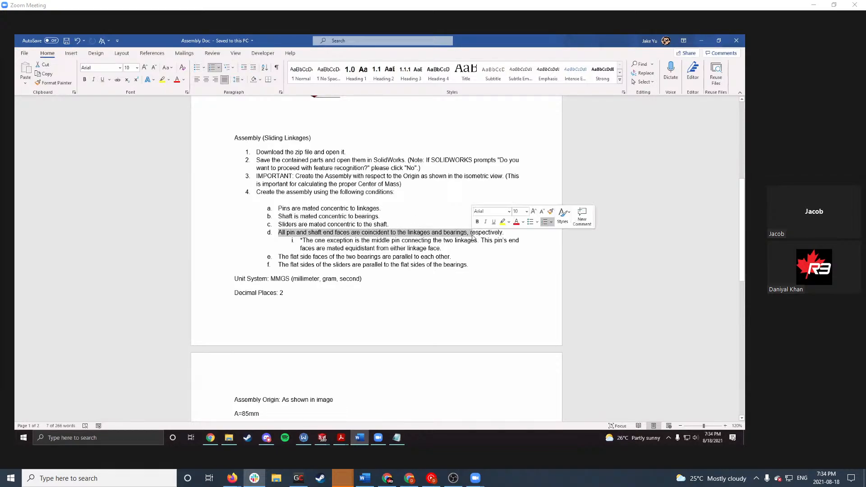
{"action": "left_click", "coordinate": [467, 242]}
{"action": "scroll", "coordinate": [466, 241], "scroll_direction": "up", "scroll_amount": 3}
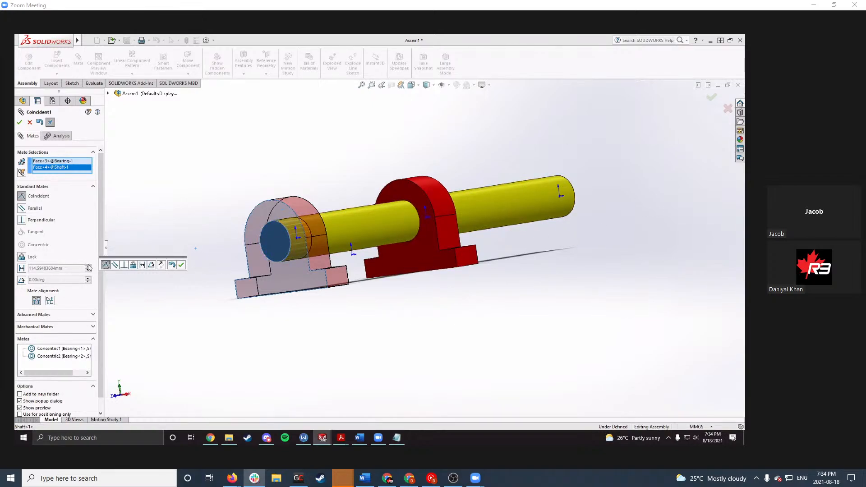
Step: Confirm the coincident mate between the first bearing's outer face and the shaft's near end face
{"action": "left_click", "coordinate": [182, 266]}
{"action": "scroll", "coordinate": [432, 211], "scroll_direction": "down", "scroll_amount": 2}
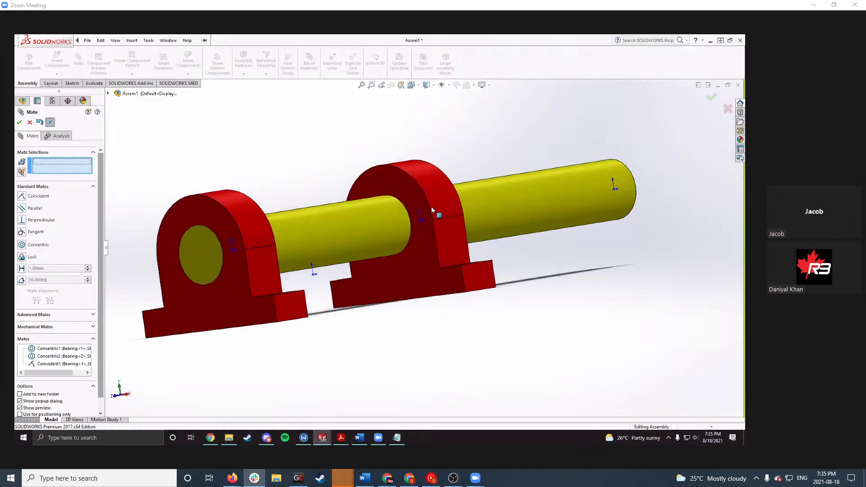
Step: Add a coincident mate between the shaft's other end face and the second bearing's outer face
{"action": "middle_click_drag", "start_coordinate": [432, 210], "coordinate": [378, 213]}
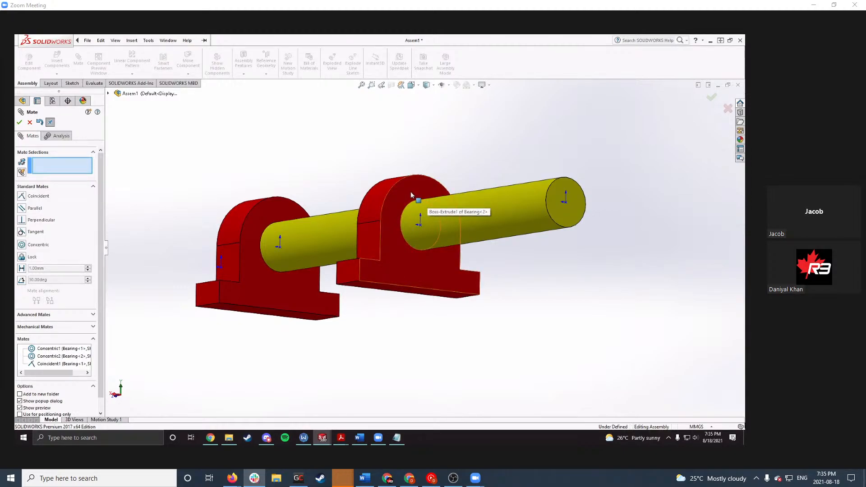
{"action": "left_click", "coordinate": [574, 205]}
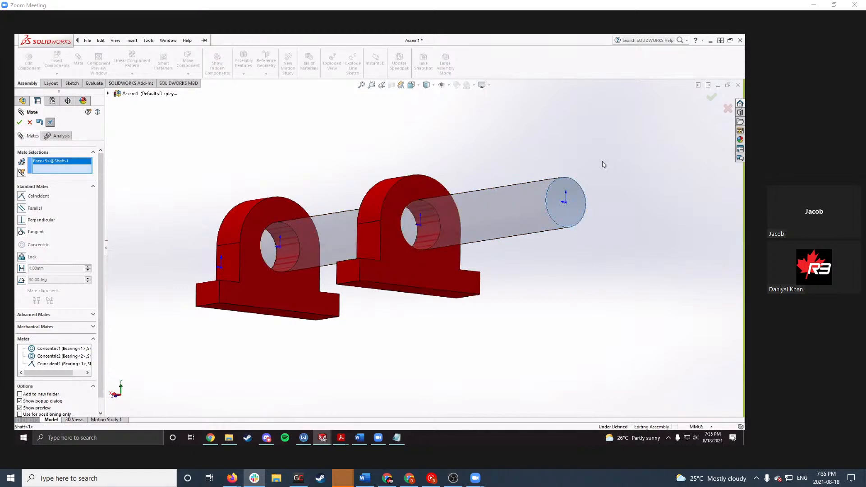
{"action": "key", "text": "Escape"}
{"action": "left_click", "coordinate": [575, 196]}
{"action": "left_click", "coordinate": [439, 192], "text": "ctrl"}
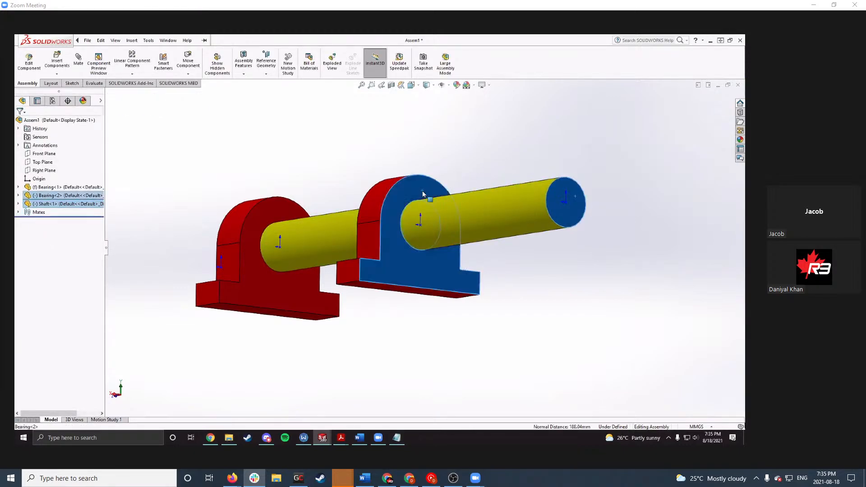
{"action": "left_click", "coordinate": [444, 184]}
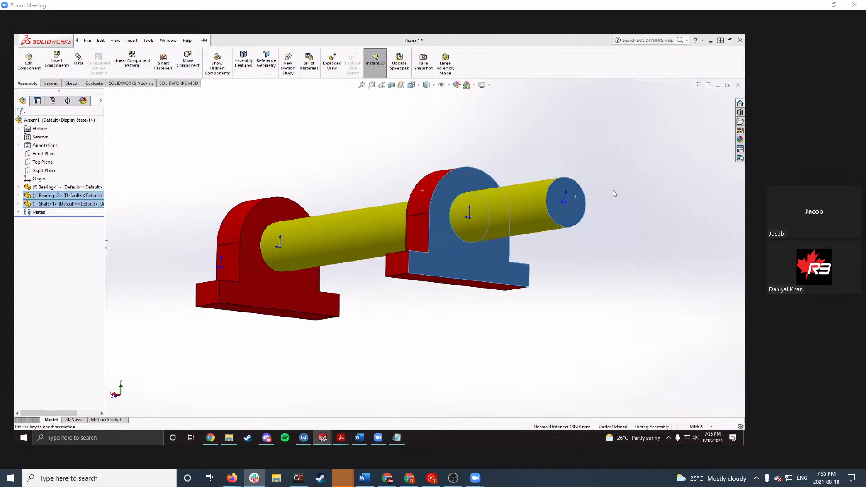
Step: Swing the second bearing about the shaft to check its remaining rotational freedom
{"action": "middle_click_drag", "start_coordinate": [495, 197], "coordinate": [477, 218]}
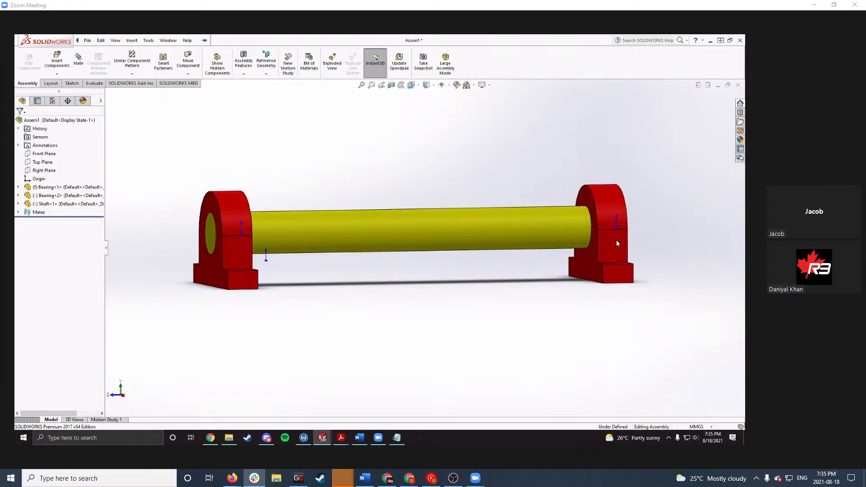
{"action": "middle_click_drag", "start_coordinate": [400, 174], "coordinate": [393, 239]}
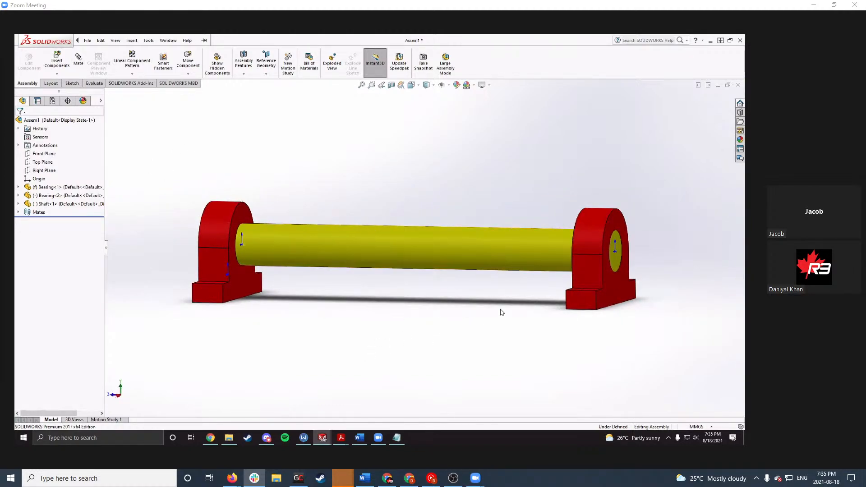
{"action": "mouse_move", "coordinate": [577, 283]}
{"action": "left_mouse_down"}
{"action": "mouse_move", "coordinate": [585, 310]}
{"action": "mouse_move", "coordinate": [577, 269]}
{"action": "mouse_move", "coordinate": [576, 303]}
{"action": "mouse_move", "coordinate": [581, 260]}
{"action": "mouse_move", "coordinate": [577, 267]}
{"action": "left_mouse_up"}
{"action": "left_click", "coordinate": [455, 290]}
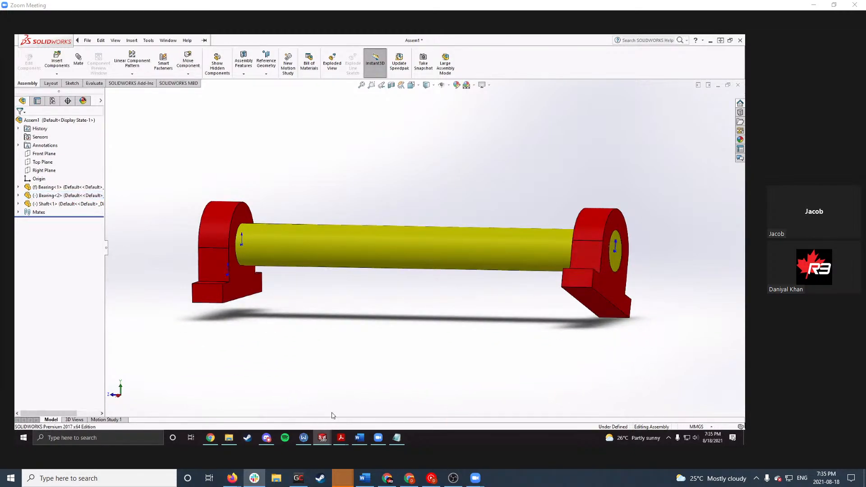
Step: Switch to Acrobat Reader and view Assembly.PDF for how the bearings should be oriented
{"action": "left_click", "coordinate": [342, 442]}
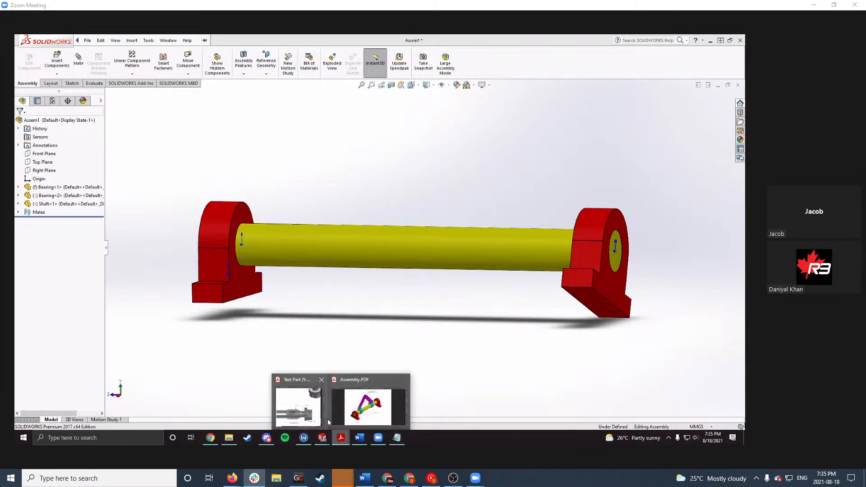
{"action": "left_click", "coordinate": [301, 407]}
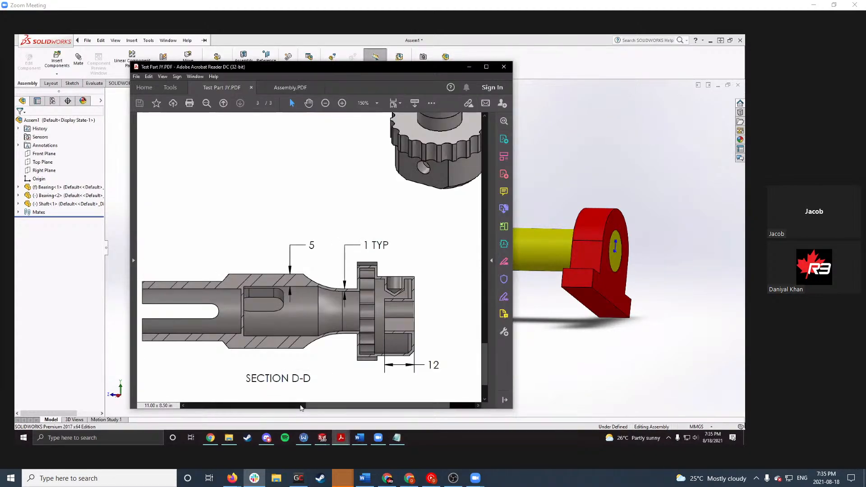
{"action": "left_click", "coordinate": [467, 67]}
{"action": "mouse_move", "coordinate": [342, 438]}
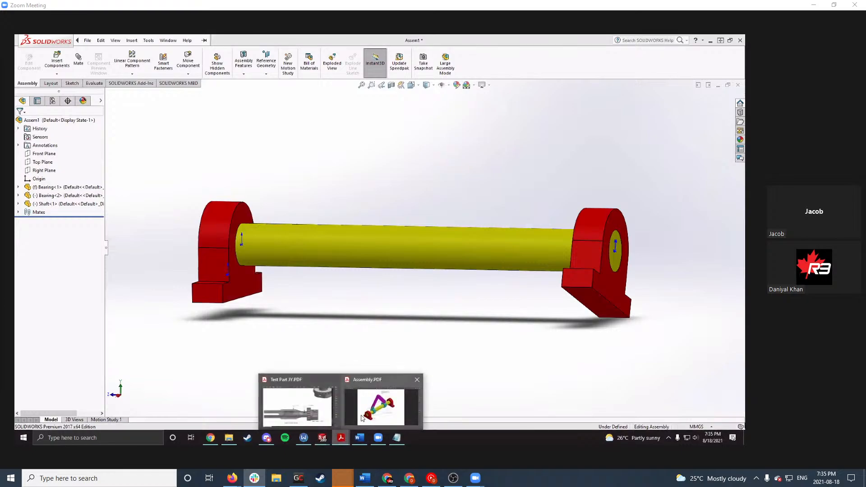
{"action": "left_click", "coordinate": [364, 415]}
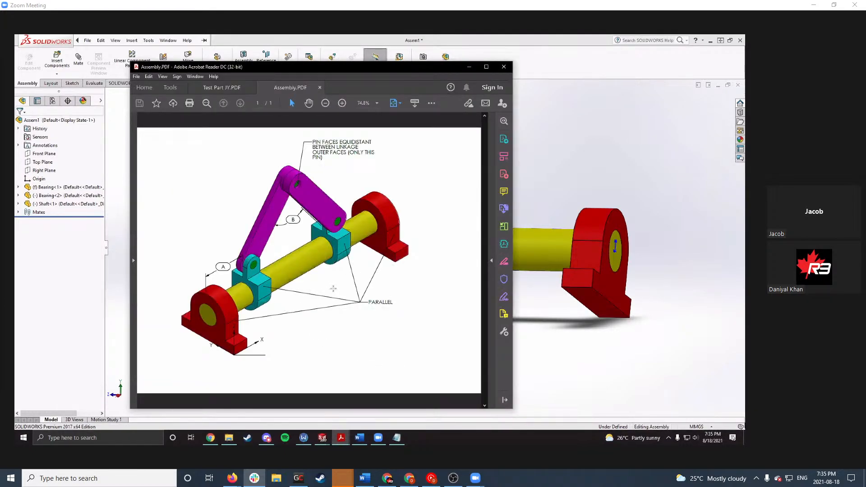
Step: Return to SOLIDWORKS and rotate the second bearing about the shaft until it roughly lines up with the first bearing
{"action": "left_click", "coordinate": [595, 318]}
{"action": "scroll", "coordinate": [608, 315], "scroll_direction": "down", "scroll_amount": 4}
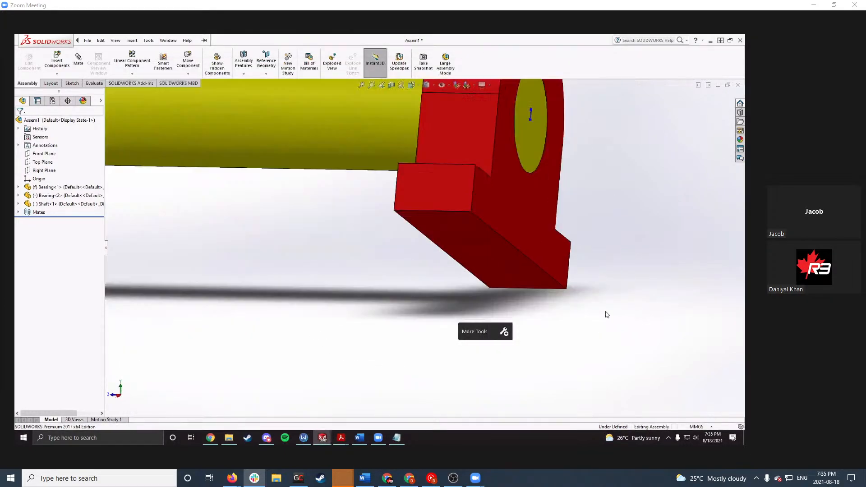
{"action": "middle_click_drag", "start_coordinate": [607, 315], "coordinate": [541, 232]}
{"action": "scroll", "coordinate": [498, 220], "scroll_direction": "up", "scroll_amount": 3}
{"action": "left_click_drag", "start_coordinate": [387, 178], "coordinate": [379, 210]}
{"action": "middle_click_drag", "start_coordinate": [466, 281], "coordinate": [480, 248]}
{"action": "scroll", "coordinate": [437, 278], "scroll_direction": "down", "scroll_amount": 1}
{"action": "scroll", "coordinate": [442, 275], "scroll_direction": "up", "scroll_amount": 1}
{"action": "scroll", "coordinate": [495, 292], "scroll_direction": "up", "scroll_amount": 4}
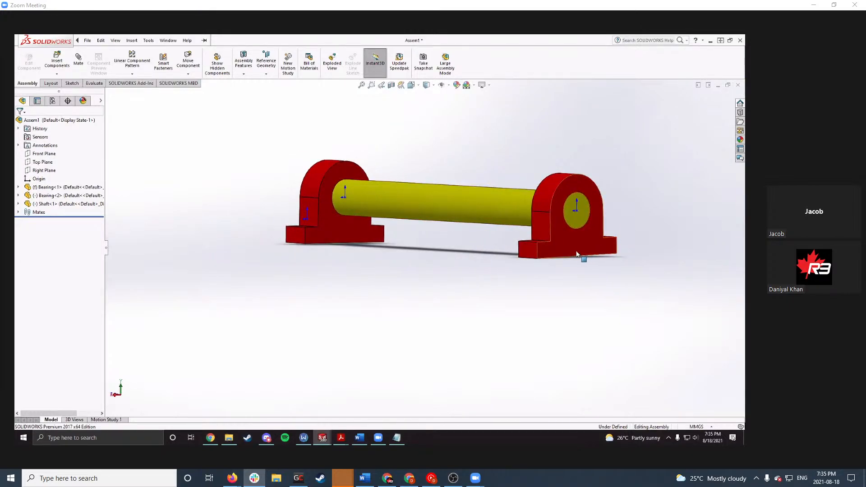
{"action": "scroll", "coordinate": [465, 234], "scroll_direction": "down", "scroll_amount": 1}
{"action": "scroll", "coordinate": [540, 187], "scroll_direction": "up", "scroll_amount": 1}
{"action": "scroll", "coordinate": [543, 180], "scroll_direction": "down", "scroll_amount": 2}
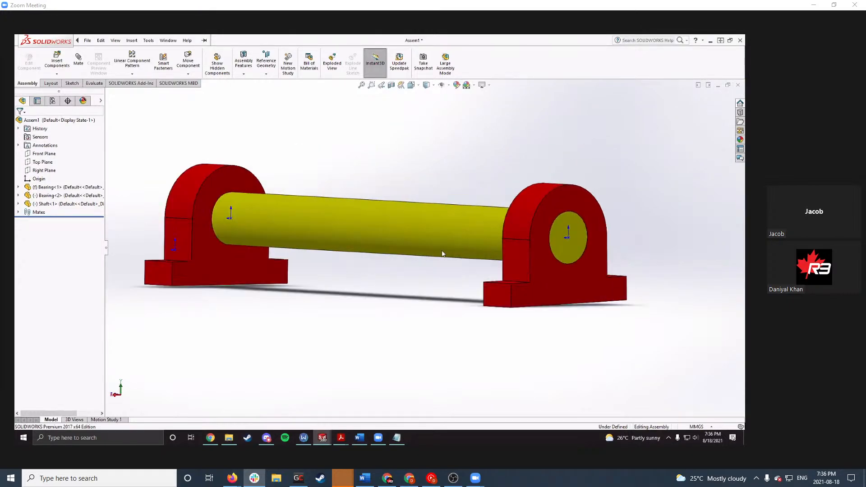
{"action": "scroll", "coordinate": [338, 221], "scroll_direction": "down", "scroll_amount": 1}
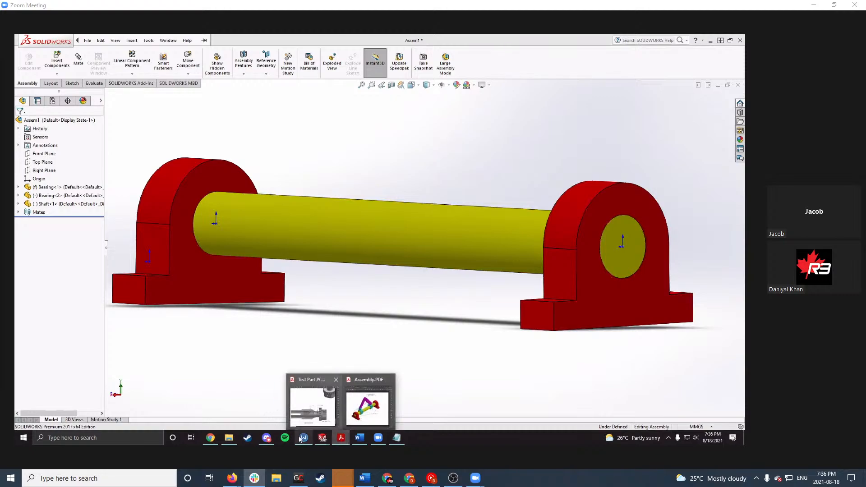
Step: Switch to Word and review Assembly Doc's condition for the bearings' flat side faces together with the assembly picture
{"action": "left_click", "coordinate": [364, 440]}
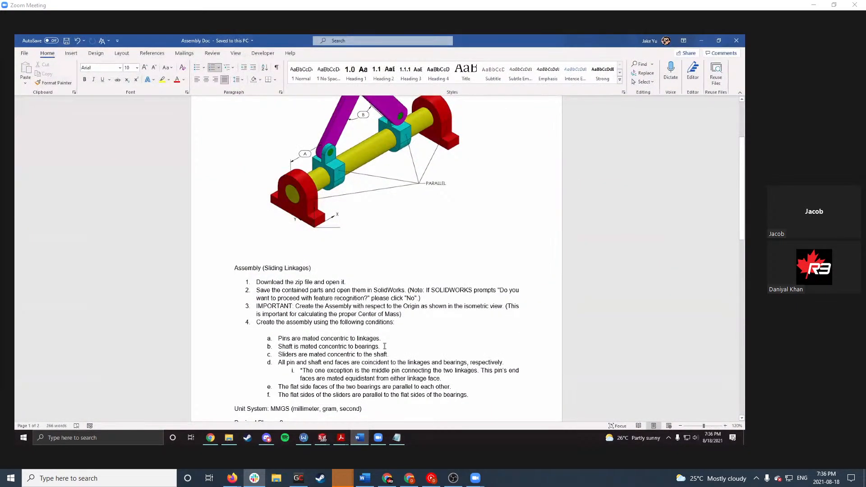
{"action": "scroll", "coordinate": [383, 346], "scroll_direction": "down", "scroll_amount": 1}
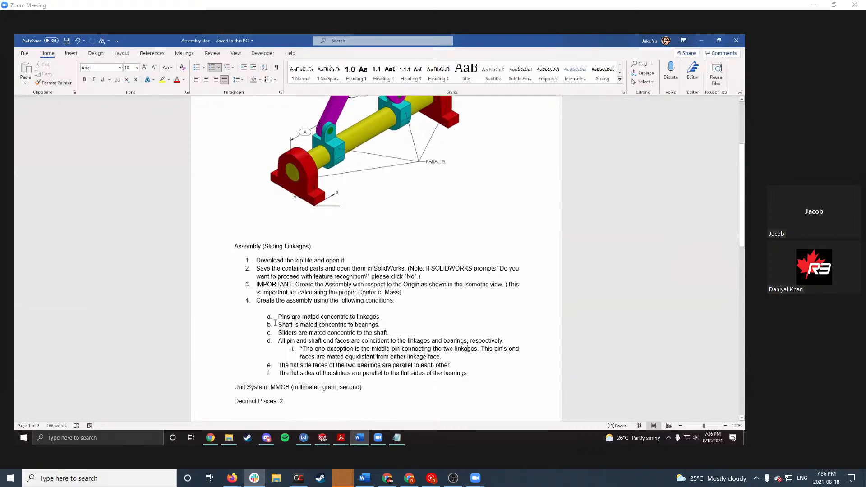
{"action": "left_click_drag", "start_coordinate": [277, 317], "coordinate": [470, 375]}
{"action": "left_click", "coordinate": [414, 376]}
{"action": "left_click_drag", "start_coordinate": [297, 365], "coordinate": [328, 366]}
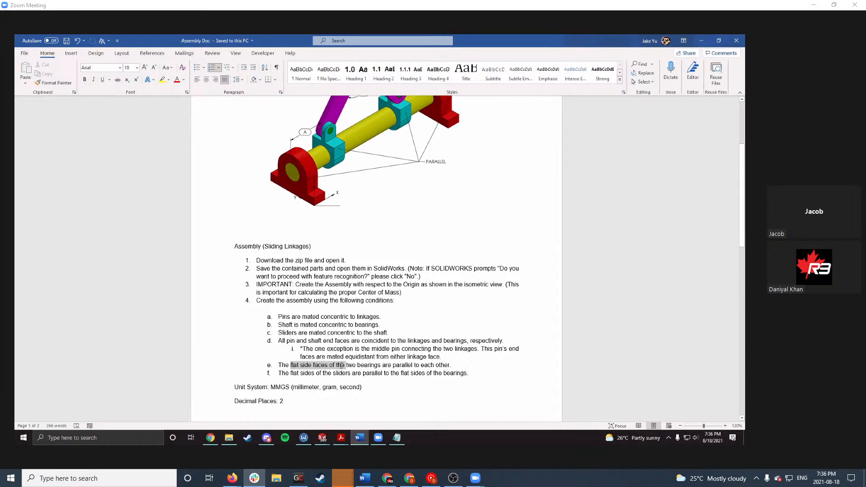
{"action": "left_click_drag", "start_coordinate": [415, 367], "coordinate": [458, 368]}
{"action": "left_click", "coordinate": [455, 370]}
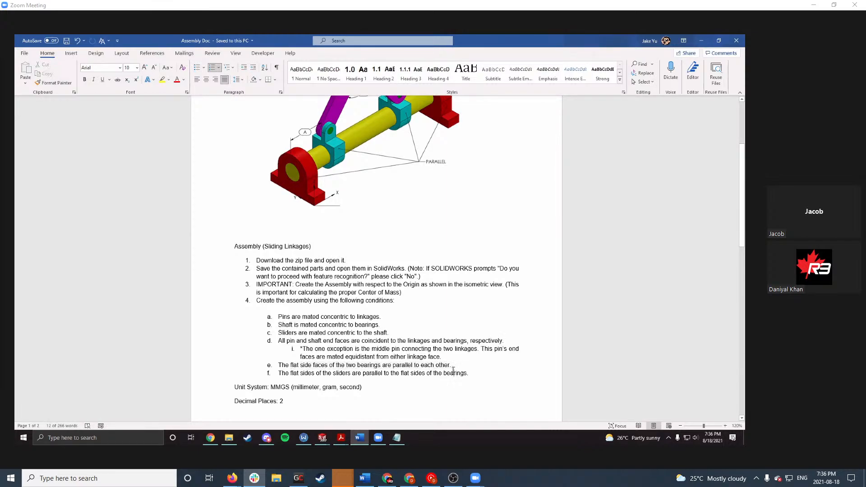
{"action": "scroll", "coordinate": [447, 342], "scroll_direction": "up", "scroll_amount": 3}
{"action": "scroll", "coordinate": [455, 180], "scroll_direction": "up", "scroll_amount": 2}
{"action": "left_click", "coordinate": [452, 219]}
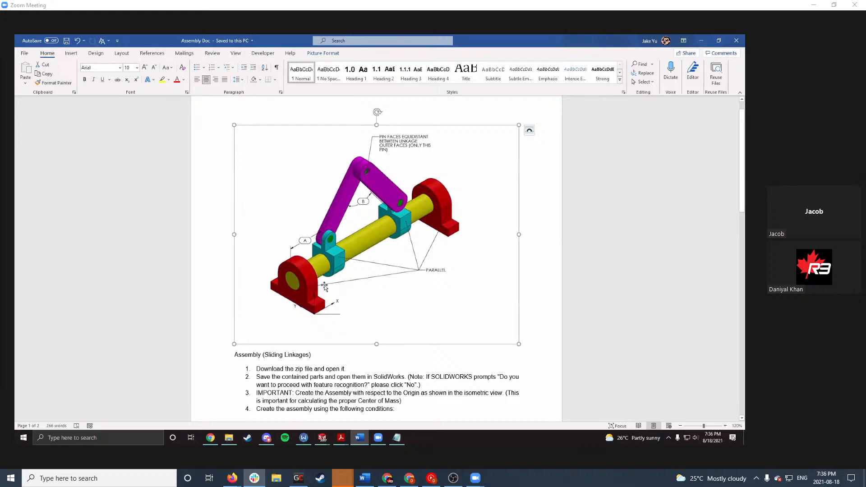
Step: Return to SOLIDWORKS and add a parallel mate between the flat side faces of the two bearings
{"action": "left_click", "coordinate": [702, 40]}
{"action": "left_click", "coordinate": [563, 258]}
{"action": "middle_click_drag", "start_coordinate": [419, 251], "coordinate": [247, 246]}
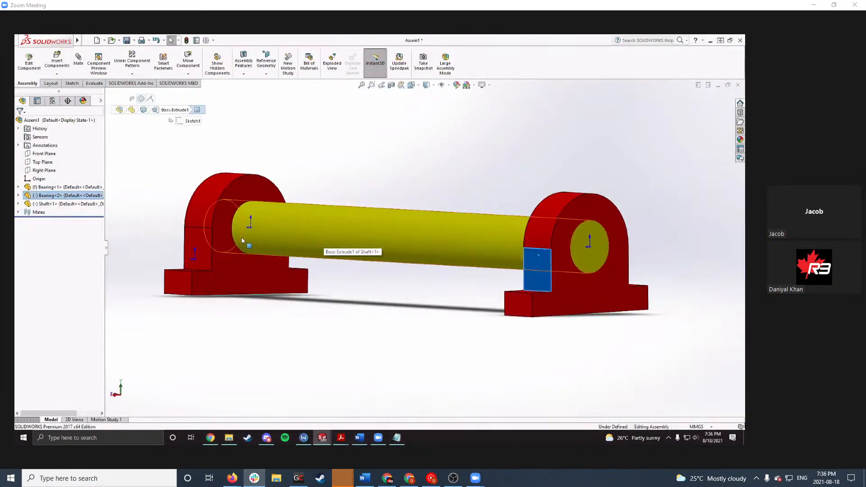
{"action": "left_click", "coordinate": [198, 242], "text": "ctrl"}
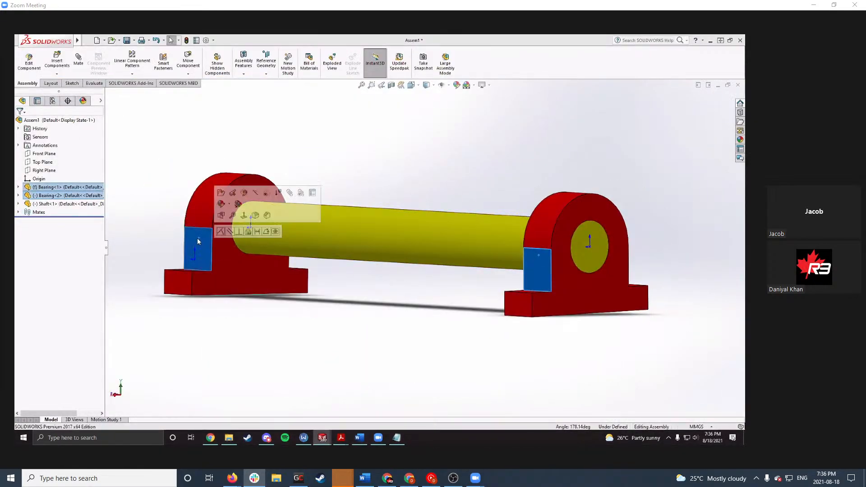
{"action": "left_click", "coordinate": [230, 232]}
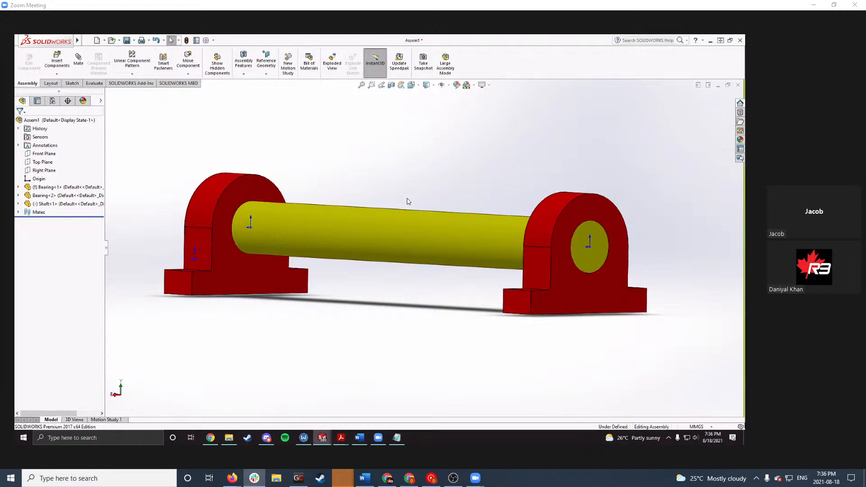
Step: Try to move the second bearing to check whether it is fully constrained
{"action": "middle_click_drag", "start_coordinate": [408, 201], "coordinate": [456, 232]}
{"action": "left_click", "coordinate": [565, 282]}
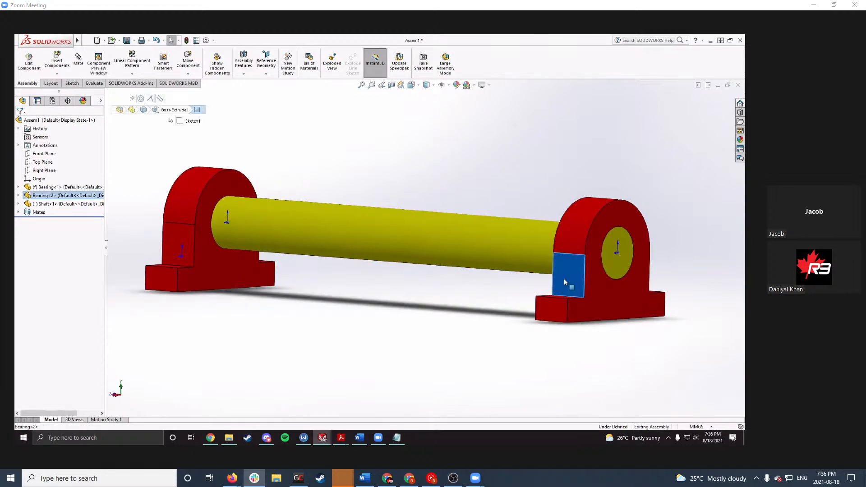
{"action": "left_click", "coordinate": [560, 288]}
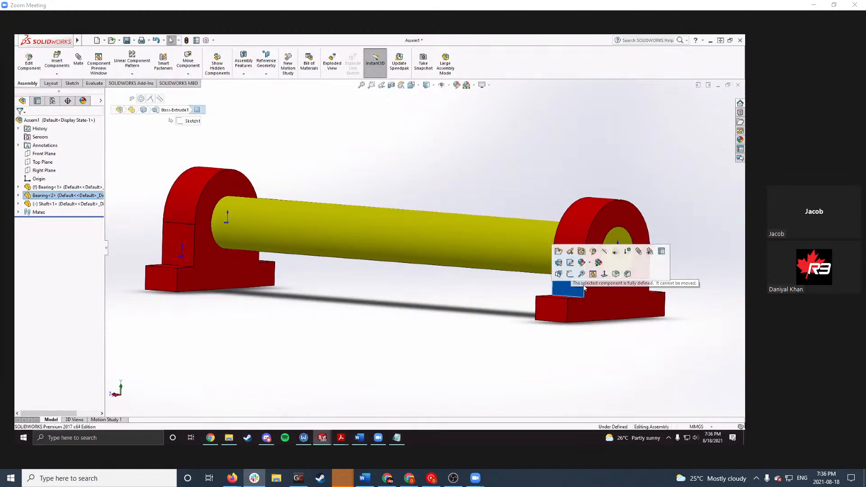
{"action": "left_click", "coordinate": [715, 267]}
{"action": "left_click_drag", "start_coordinate": [568, 276], "coordinate": [567, 246]}
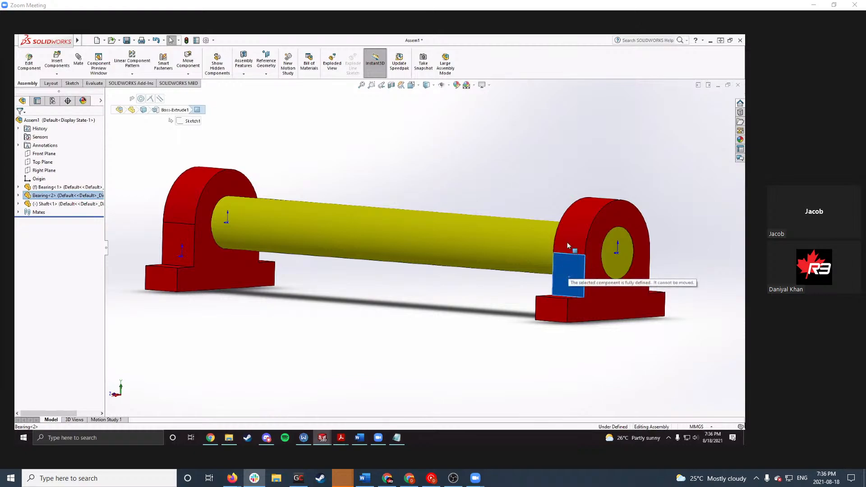
{"action": "left_click", "coordinate": [468, 285]}
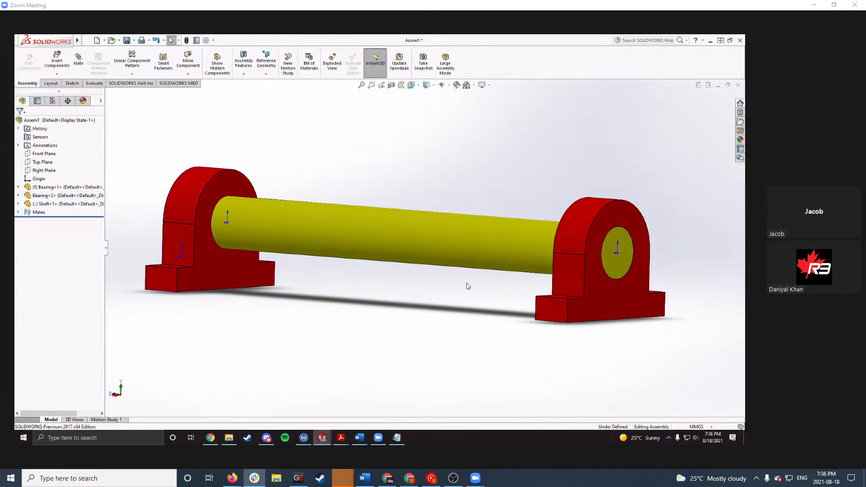
Step: Try to turn the shaft within the bearings to check its remaining freedom of movement
{"action": "middle_click_drag", "start_coordinate": [340, 273], "coordinate": [362, 268]}
{"action": "scroll", "coordinate": [362, 268], "scroll_direction": "up", "scroll_amount": 2}
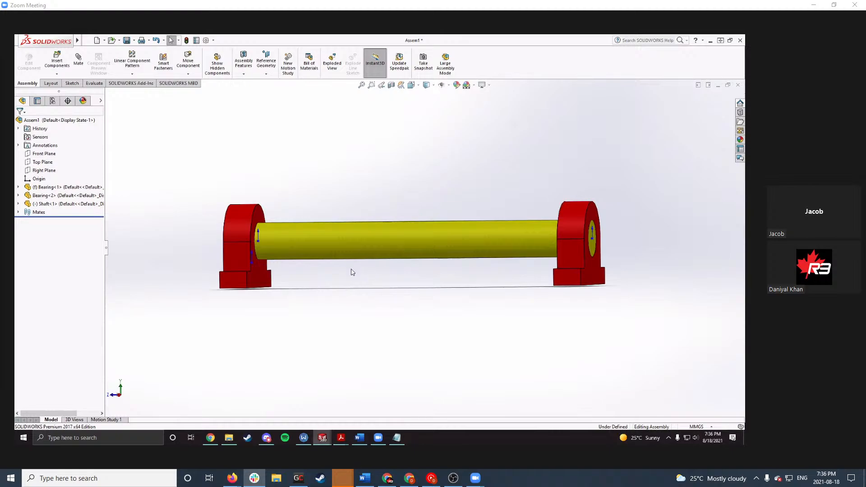
{"action": "middle_click_drag", "start_coordinate": [351, 272], "coordinate": [337, 246]}
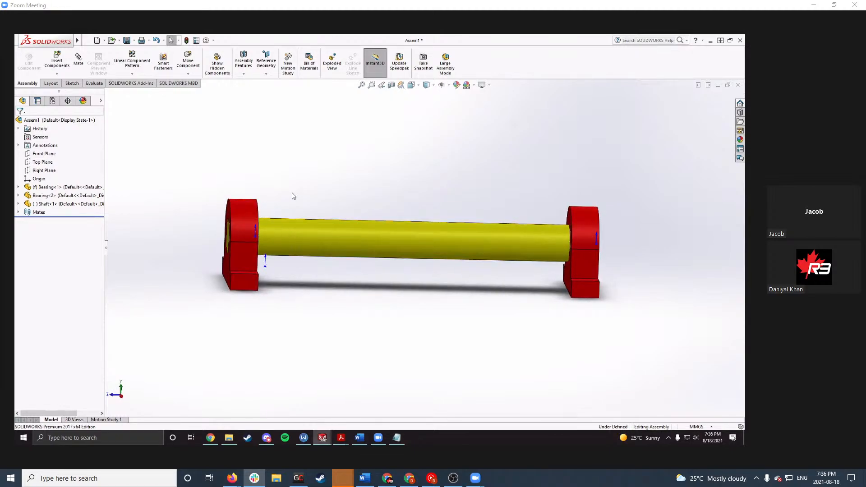
{"action": "left_click", "coordinate": [340, 242]}
{"action": "left_click", "coordinate": [297, 261]}
{"action": "scroll", "coordinate": [219, 202], "scroll_direction": "down", "scroll_amount": 3}
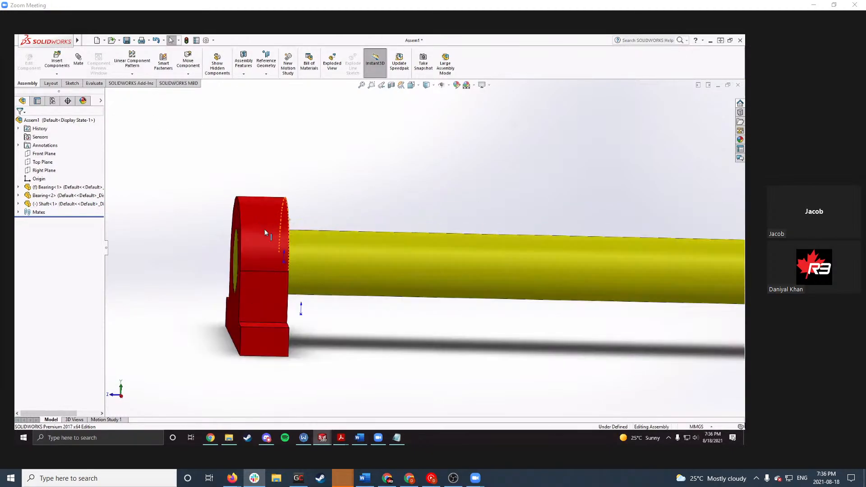
{"action": "middle_click_drag", "start_coordinate": [264, 230], "coordinate": [286, 237]}
{"action": "left_click", "coordinate": [344, 243]}
{"action": "left_click_drag", "start_coordinate": [344, 266], "coordinate": [323, 251]}
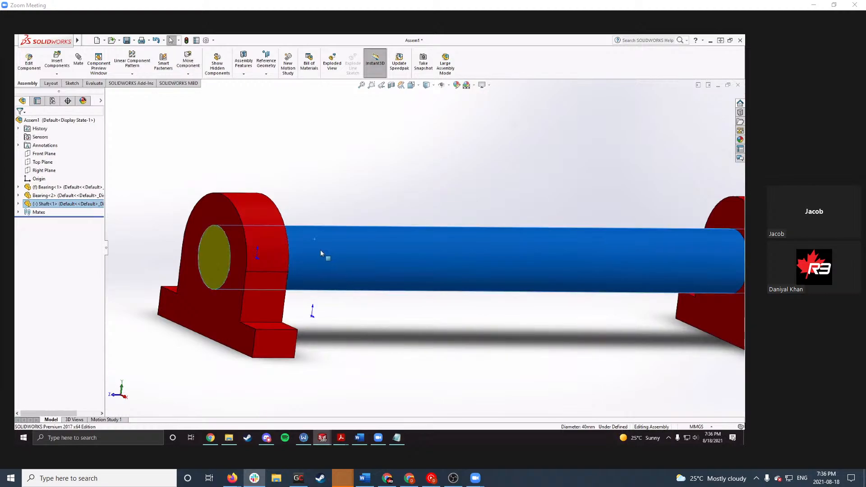
Step: Expand the assembly's mates and examine those linking the bearings and the shaft
{"action": "right_click", "coordinate": [321, 251]}
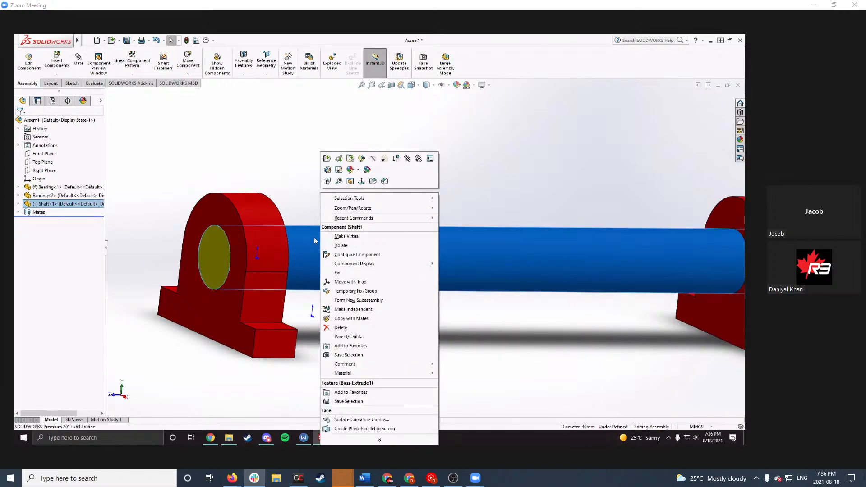
{"action": "left_click", "coordinate": [297, 195]}
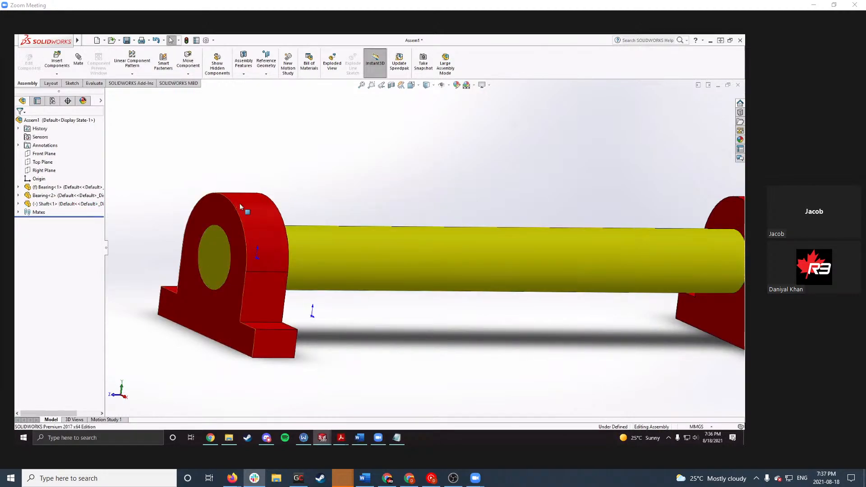
{"action": "left_click", "coordinate": [18, 213]}
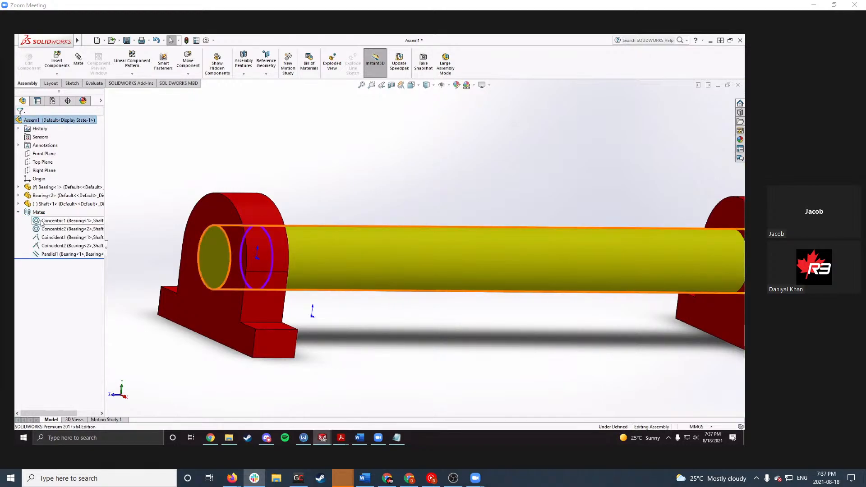
{"action": "scroll", "coordinate": [376, 237], "scroll_direction": "down", "scroll_amount": 2}
{"action": "scroll", "coordinate": [418, 248], "scroll_direction": "up", "scroll_amount": 3}
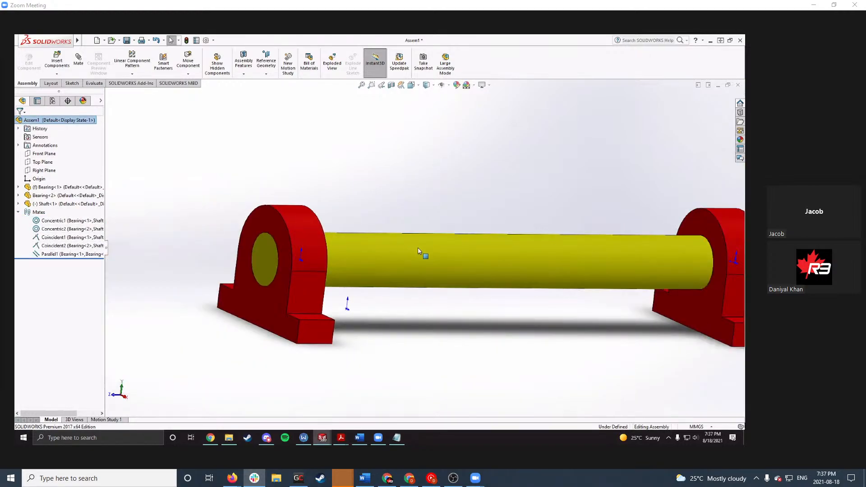
{"action": "scroll", "coordinate": [417, 251], "scroll_direction": "up", "scroll_amount": 2}
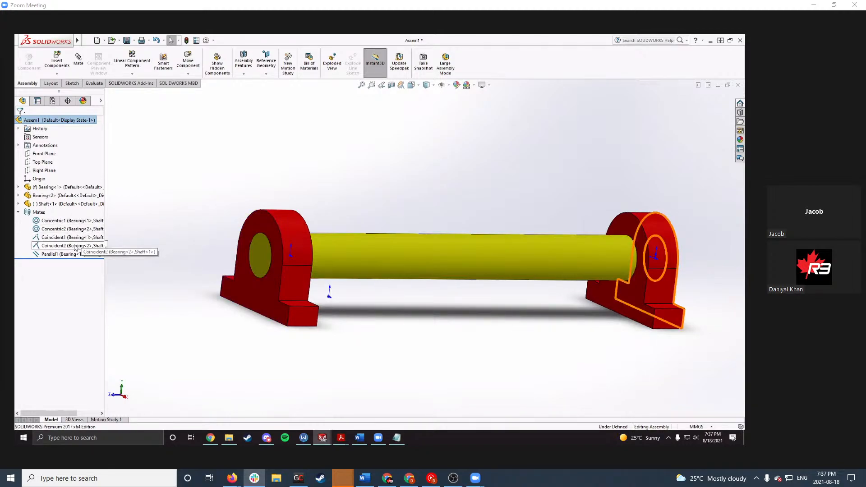
Step: Lock rotation on the Concentric1 mate between the first bearing and the shaft, and try to turn the shaft
{"action": "left_click", "coordinate": [65, 221]}
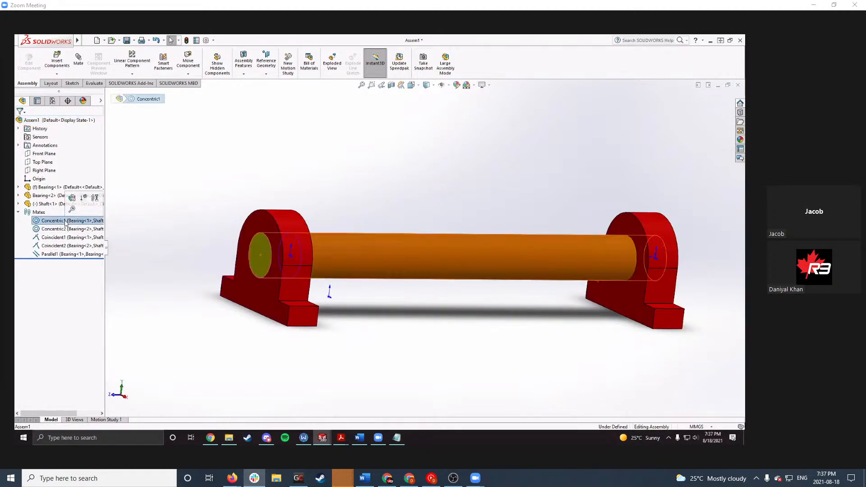
{"action": "right_click", "coordinate": [64, 221]}
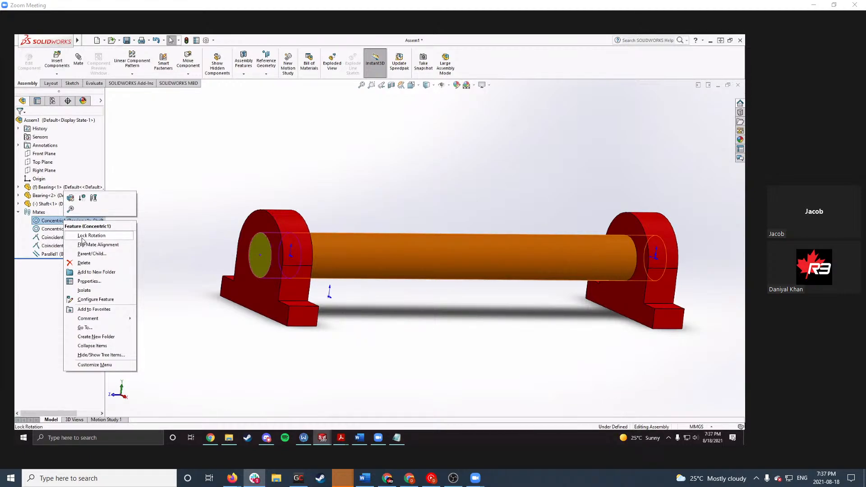
{"action": "left_click", "coordinate": [82, 238]}
{"action": "left_click_drag", "start_coordinate": [429, 259], "coordinate": [416, 223]}
{"action": "left_click", "coordinate": [364, 190]}
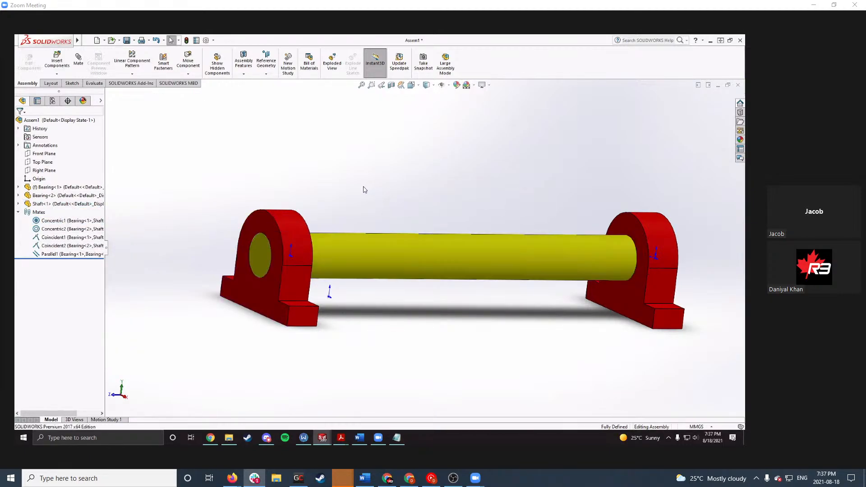
Step: Remove the rotation lock from the first bearing's concentric mate with the shaft
{"action": "right_click", "coordinate": [65, 221]}
{"action": "left_click", "coordinate": [86, 237]}
{"action": "left_click", "coordinate": [203, 218]}
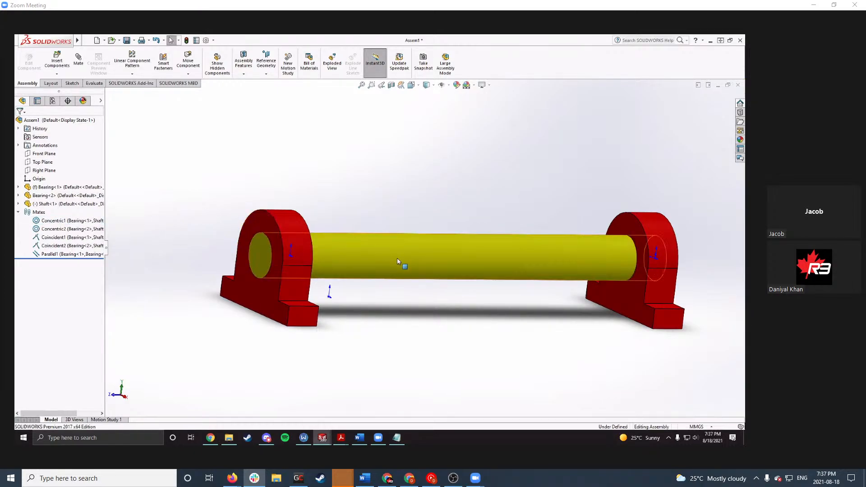
Step: Try turning the shaft about its axis to check its rotational freedom between the two bearings
{"action": "left_click_drag", "start_coordinate": [397, 258], "coordinate": [400, 225]}
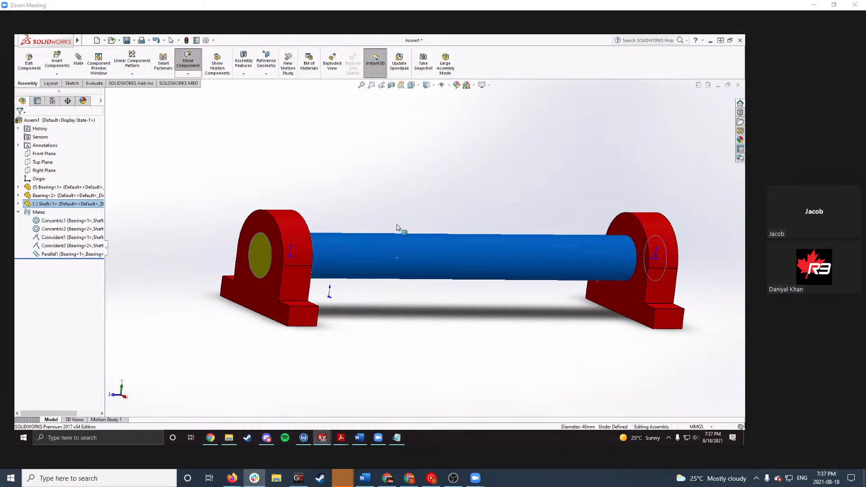
{"action": "left_click_drag", "start_coordinate": [396, 264], "coordinate": [444, 256]}
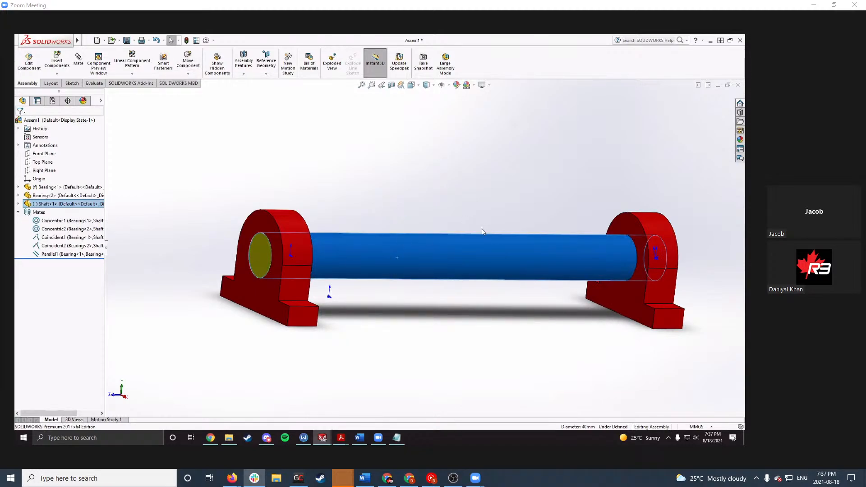
{"action": "left_click_drag", "start_coordinate": [482, 231], "coordinate": [420, 245]}
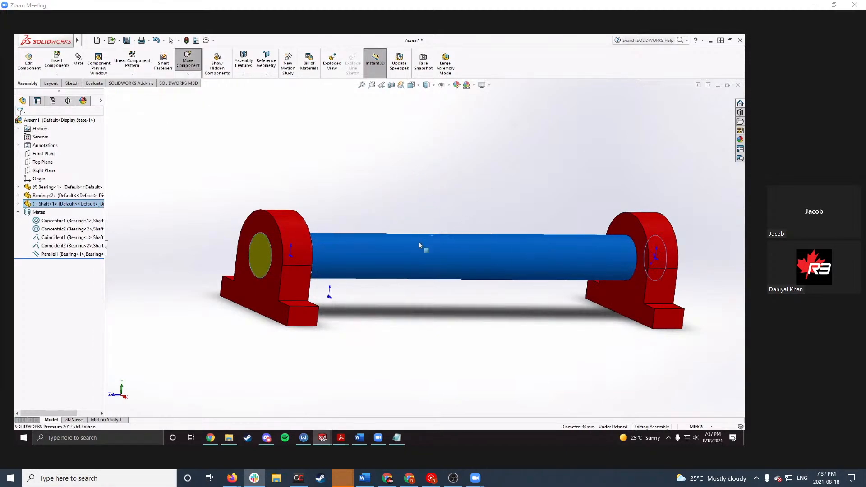
{"action": "left_click", "coordinate": [373, 177]}
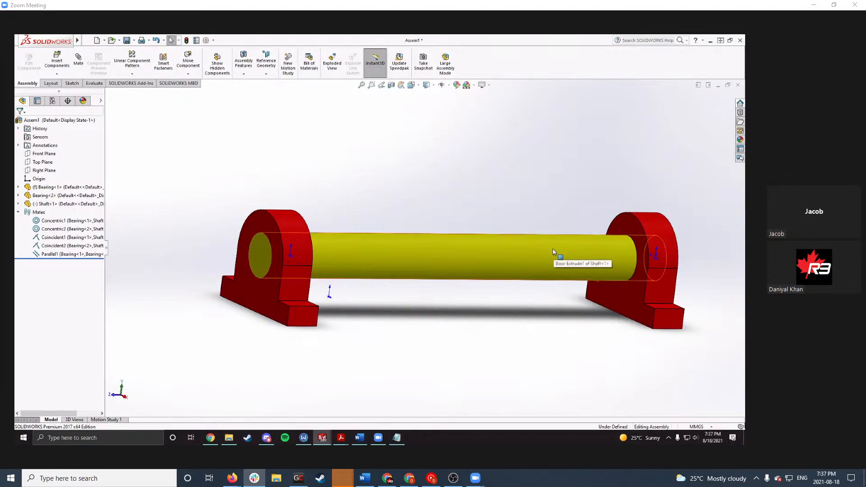
{"action": "left_click", "coordinate": [480, 261]}
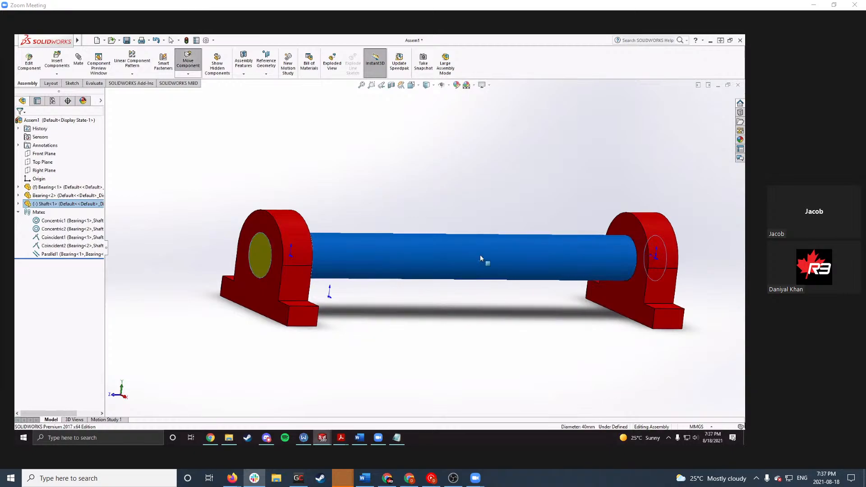
{"action": "left_click", "coordinate": [404, 206]}
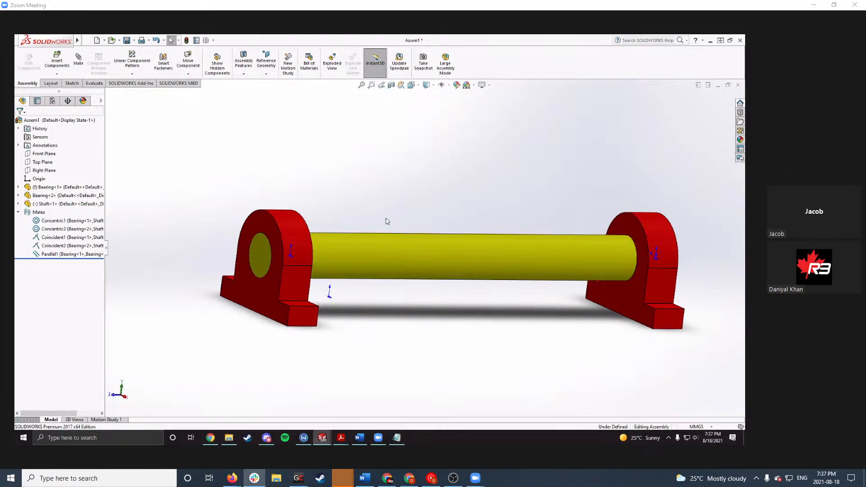
{"action": "middle_click_drag", "start_coordinate": [296, 225], "coordinate": [358, 238]}
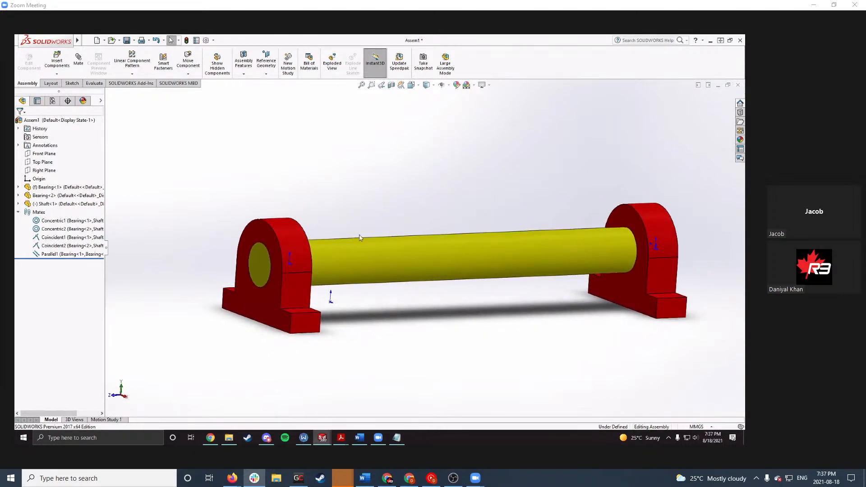
{"action": "left_click", "coordinate": [364, 239]}
{"action": "left_click", "coordinate": [351, 206]}
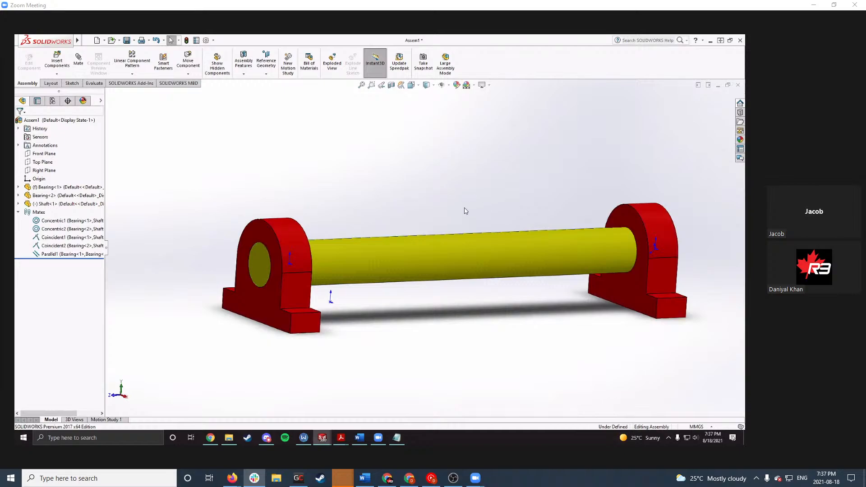
{"action": "middle_click_drag", "start_coordinate": [466, 210], "coordinate": [363, 205]}
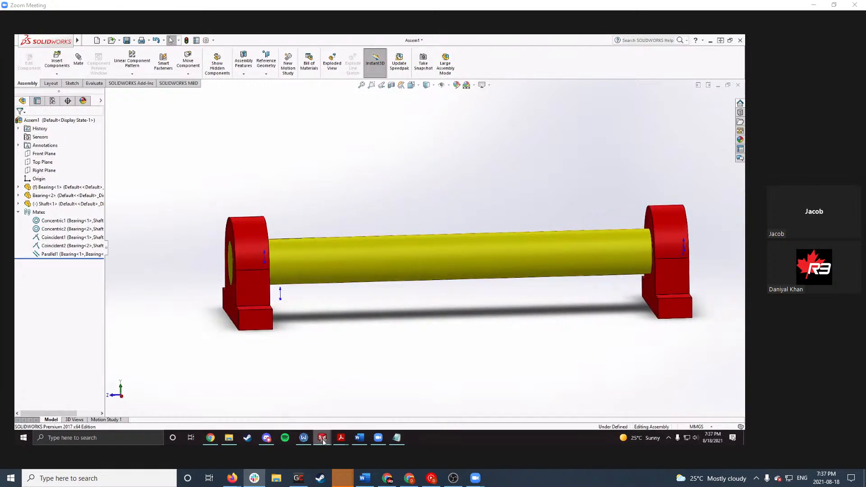
Step: Switch to Word, review how the sliders sit on the shaft in Assembly Doc's picture, and return to SOLIDWORKS
{"action": "mouse_move", "coordinate": [323, 441]}
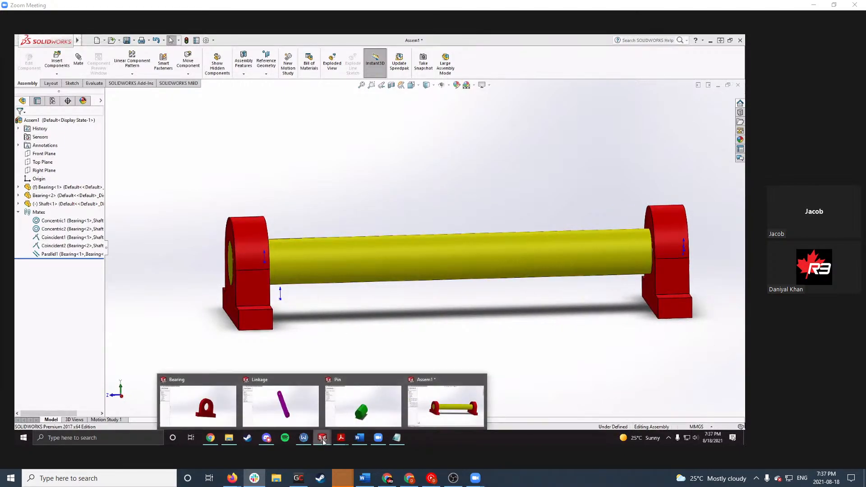
{"action": "left_click", "coordinate": [360, 437]}
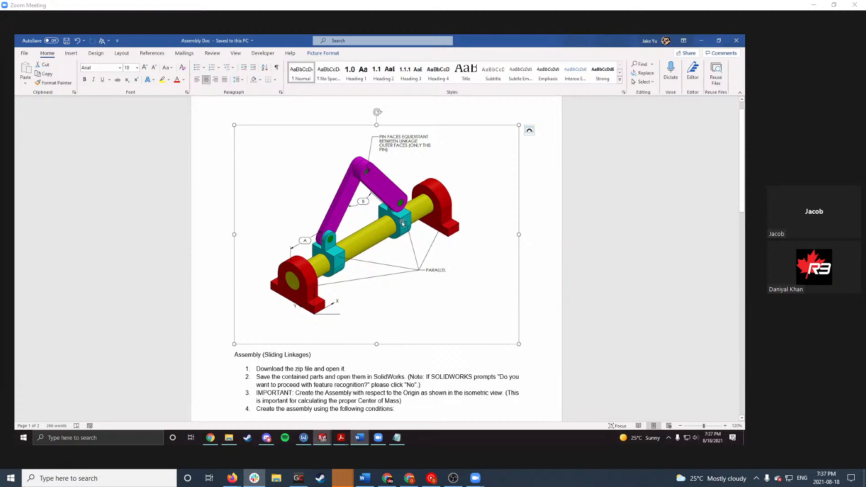
{"action": "left_click", "coordinate": [408, 355]}
{"action": "key", "text": "alt+Tab"}
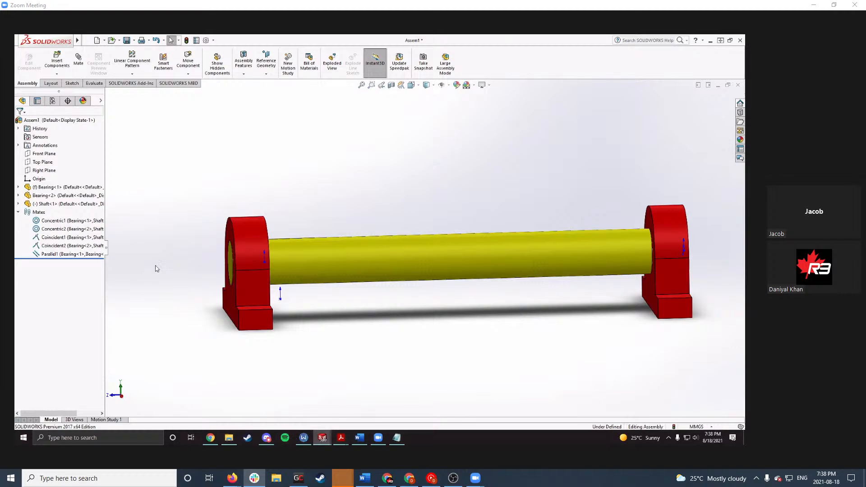
{"action": "left_click", "coordinate": [57, 63]}
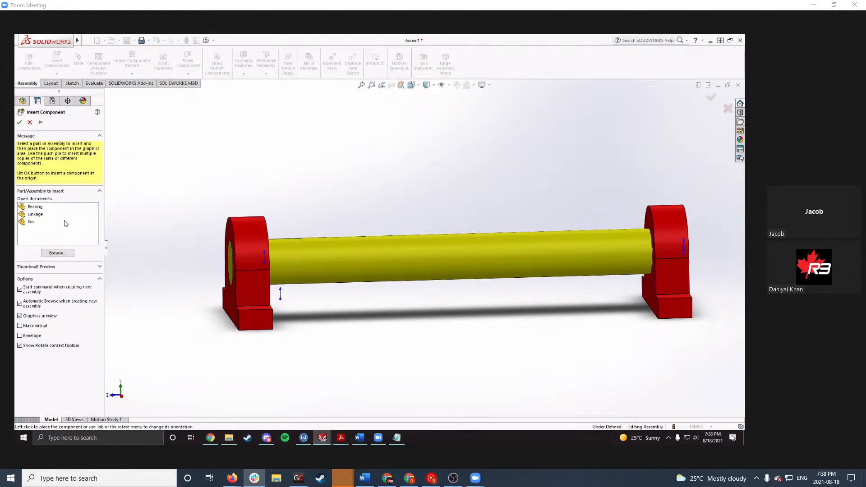
{"action": "left_click", "coordinate": [55, 253]}
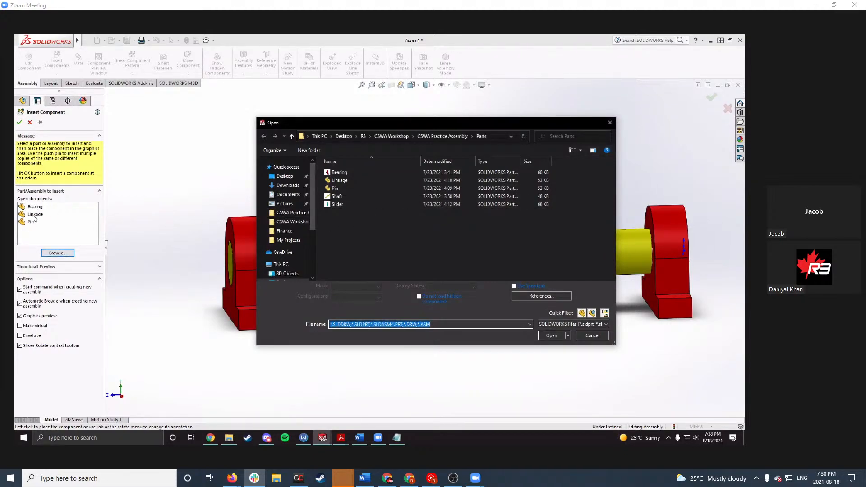
{"action": "left_click", "coordinate": [598, 335]}
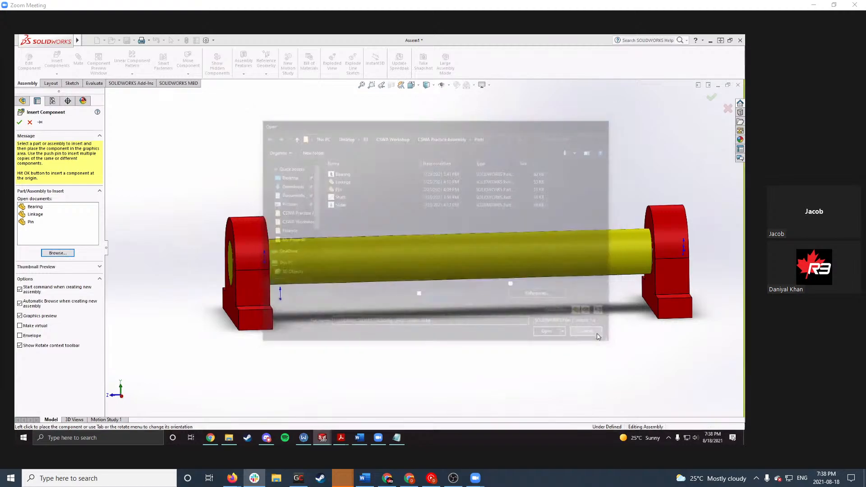
Step: Open the Slider part from the Parts folder in File Explorer and return to the Assem1 window
{"action": "left_click", "coordinate": [231, 438]}
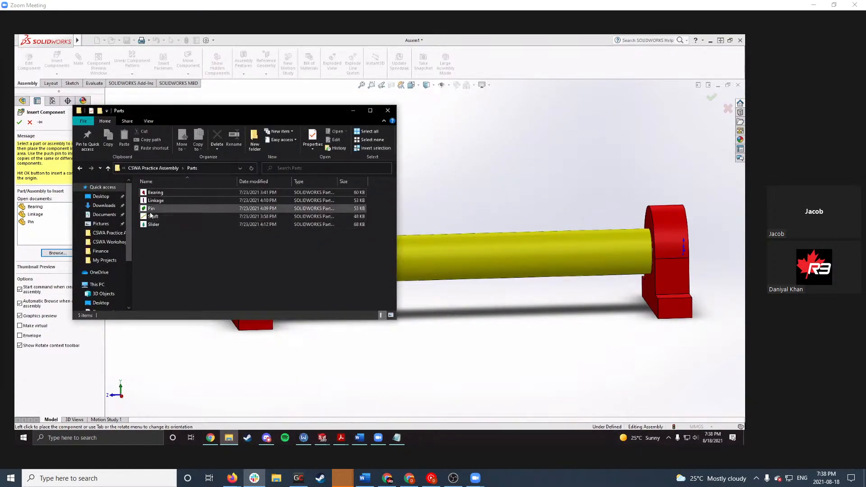
{"action": "double_click", "coordinate": [163, 222]}
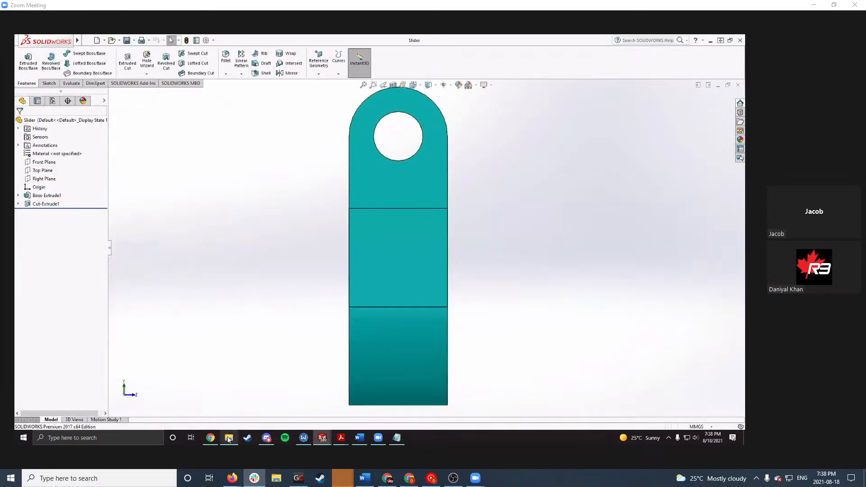
{"action": "mouse_move", "coordinate": [228, 440]}
{"action": "left_click", "coordinate": [229, 424]}
{"action": "left_click", "coordinate": [322, 436]}
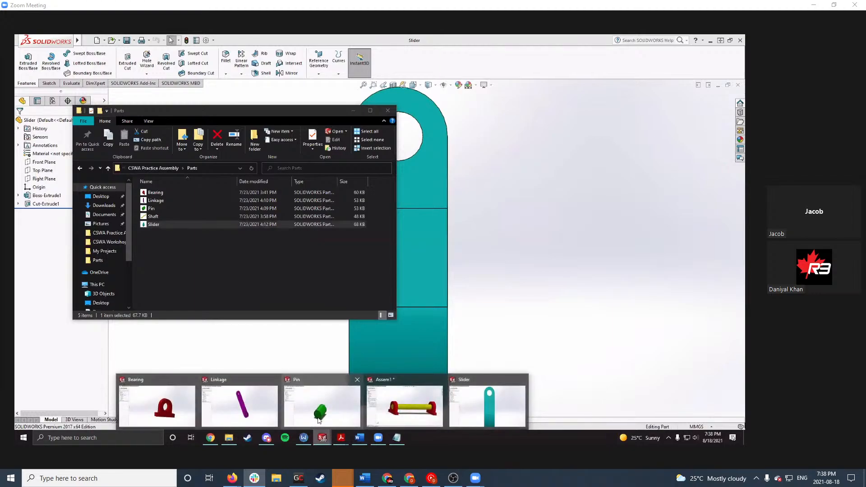
{"action": "left_click", "coordinate": [400, 384]}
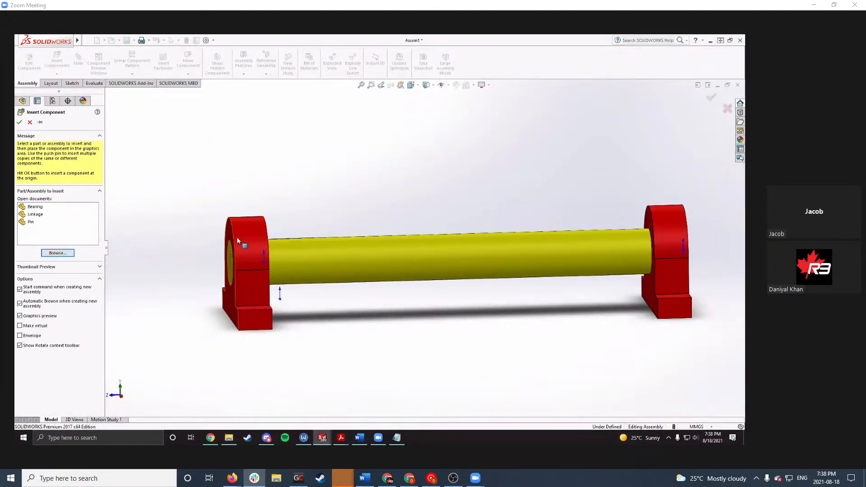
{"action": "left_click", "coordinate": [59, 253]}
{"action": "left_click", "coordinate": [610, 123]}
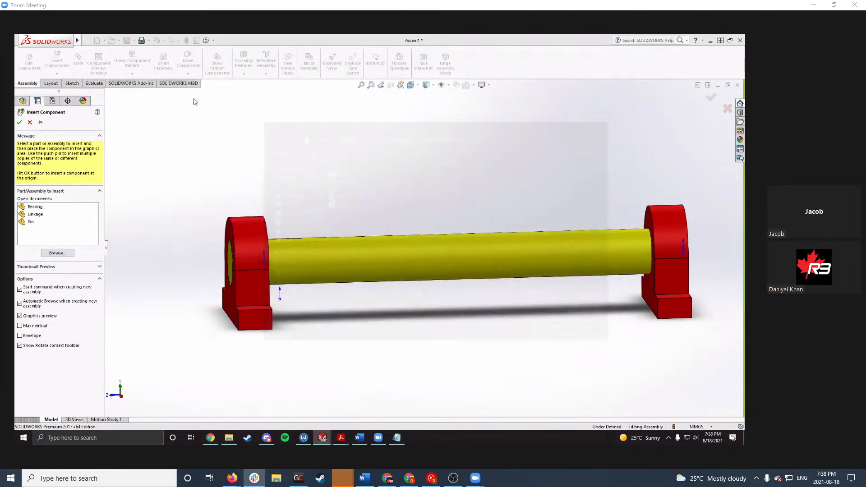
{"action": "left_click", "coordinate": [30, 122]}
Step: Insert two Slider components above the shaft, one near the first bearing and the other closer to the second bearing
{"action": "left_click", "coordinate": [58, 59]}
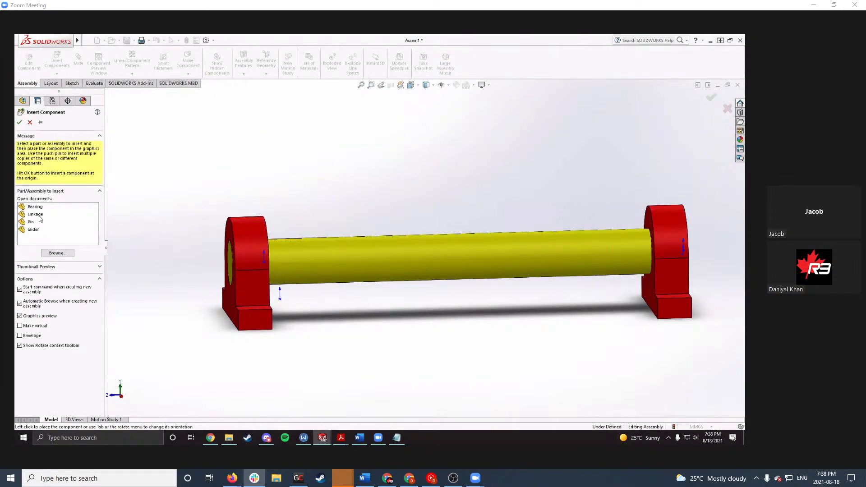
{"action": "left_click", "coordinate": [34, 230]}
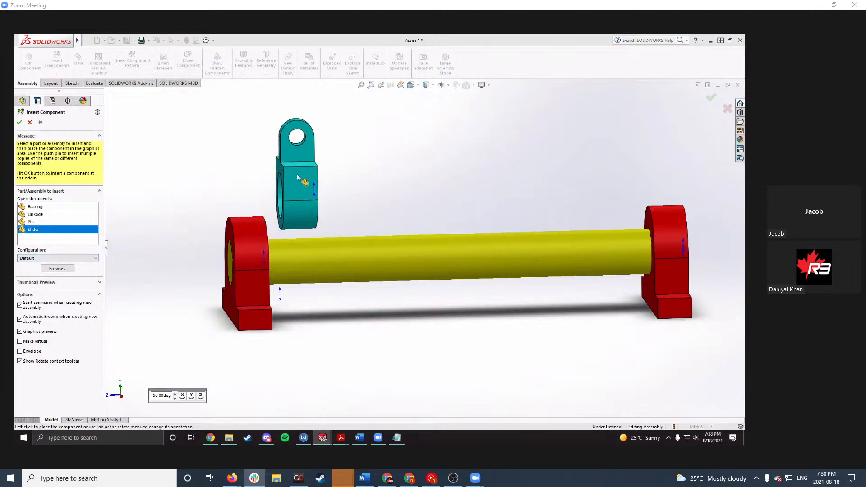
{"action": "left_click", "coordinate": [301, 188]}
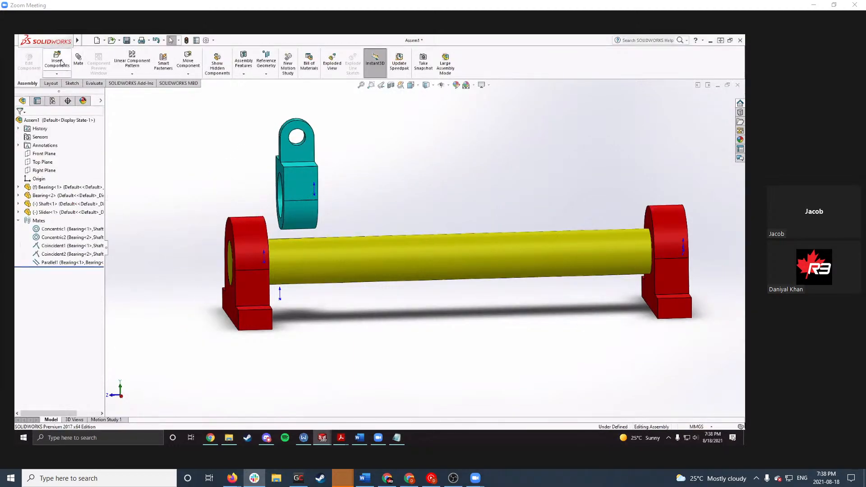
{"action": "left_click", "coordinate": [64, 66]}
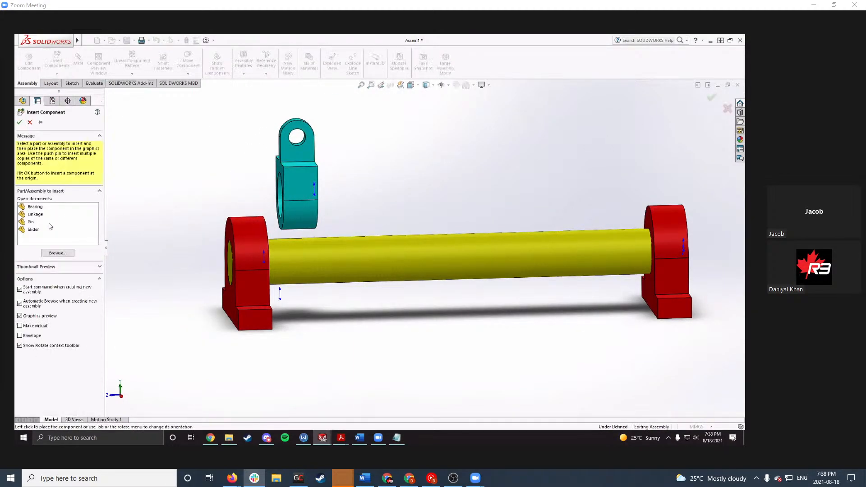
{"action": "left_click", "coordinate": [34, 229]}
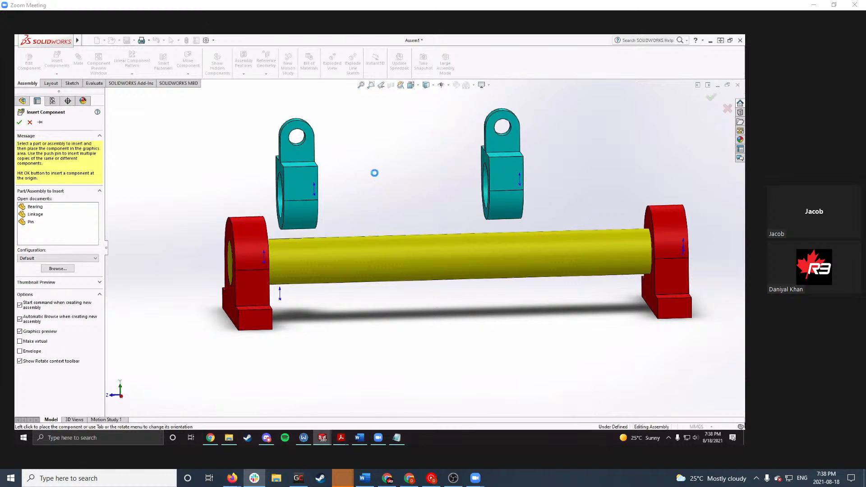
Step: Mate the bores of both sliders concentric with the shaft's cylindrical surface
{"action": "middle_click_drag", "start_coordinate": [373, 173], "coordinate": [327, 175]}
{"action": "left_click", "coordinate": [367, 187]}
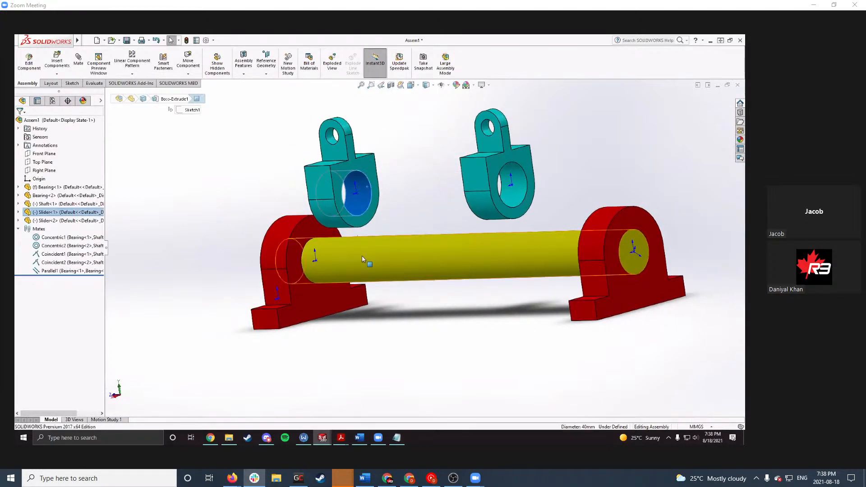
{"action": "left_click", "coordinate": [362, 256], "text": "ctrl"}
{"action": "left_click", "coordinate": [411, 249]}
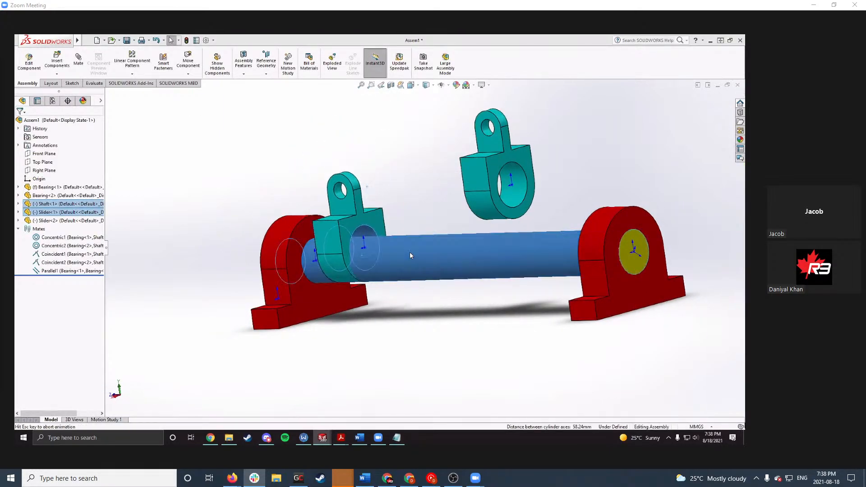
{"action": "left_click", "coordinate": [523, 187]}
{"action": "left_click", "coordinate": [518, 250], "text": "ctrl"}
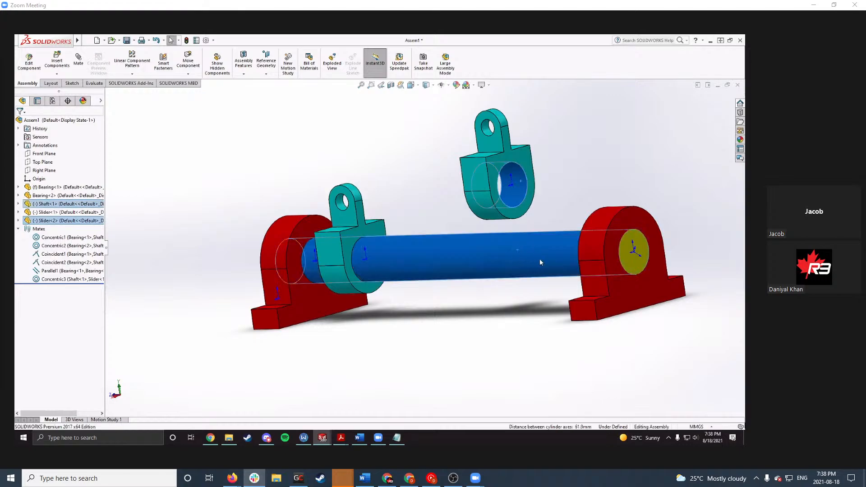
{"action": "left_click", "coordinate": [568, 245]}
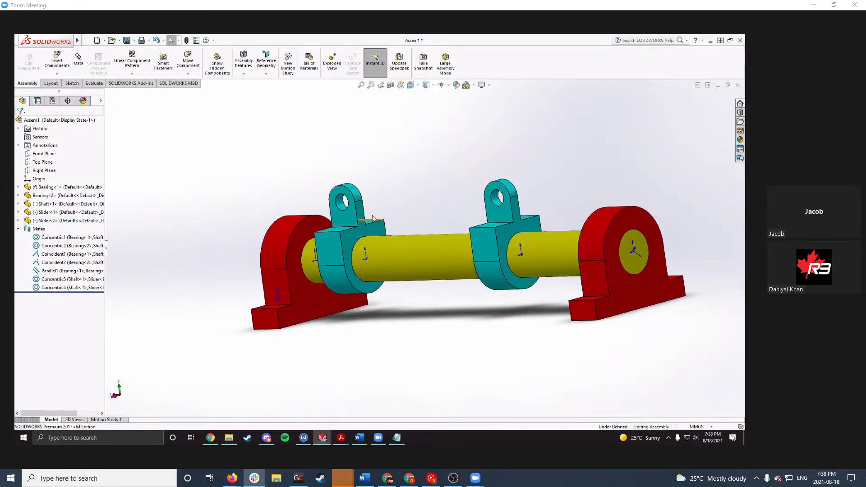
Step: Mate Slider<1>'s flat side face parallel to Bearing<1>'s side face, and slide the slider along the shaft clear of the bearing
{"action": "left_click", "coordinate": [327, 248]}
{"action": "left_click", "coordinate": [279, 282], "text": "ctrl"}
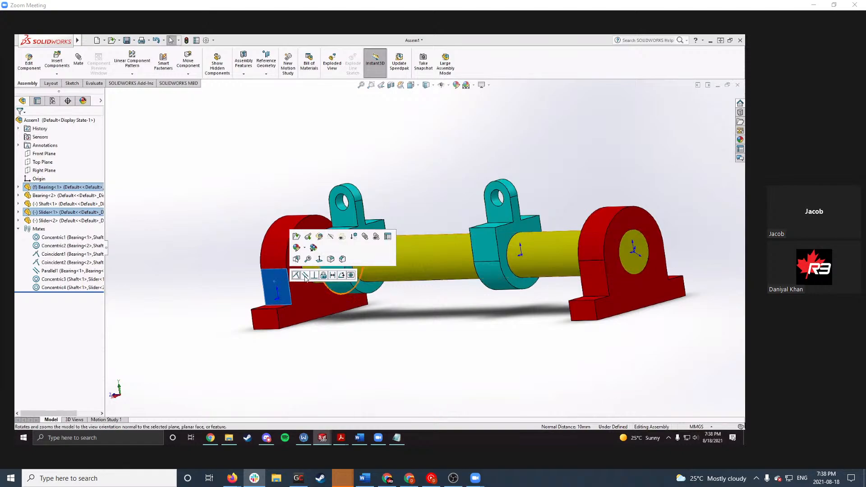
{"action": "left_click", "coordinate": [305, 274]}
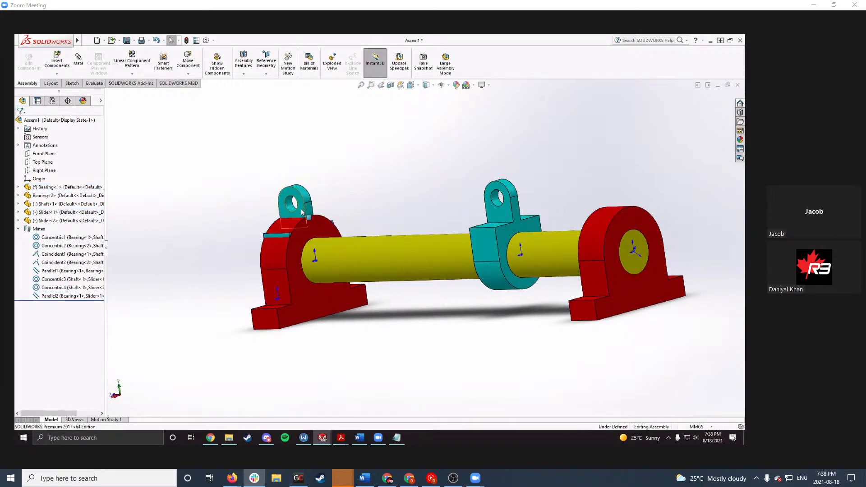
{"action": "left_click_drag", "start_coordinate": [302, 212], "coordinate": [413, 207]}
Step: Mate Slider<2>'s flat side face parallel to Bearing<2>'s side face, and slide the slider back along the shaft
{"action": "left_click", "coordinate": [485, 246]}
{"action": "left_click", "coordinate": [594, 276], "text": "ctrl"}
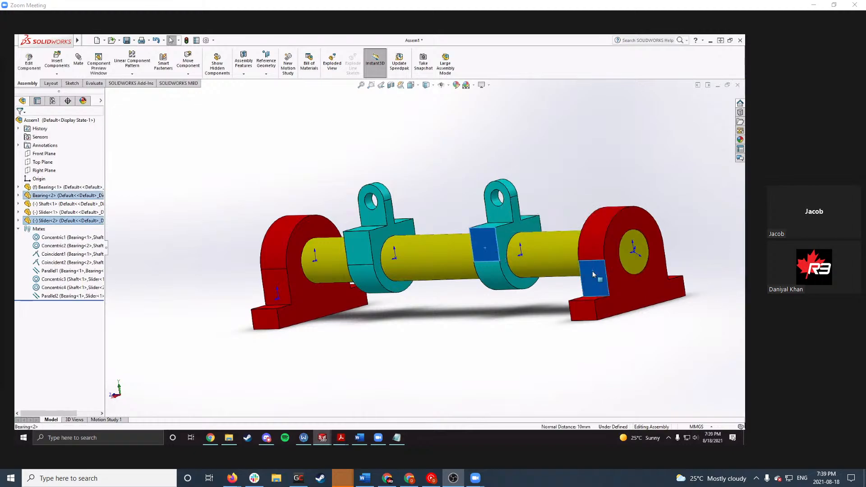
{"action": "left_click", "coordinate": [624, 267]}
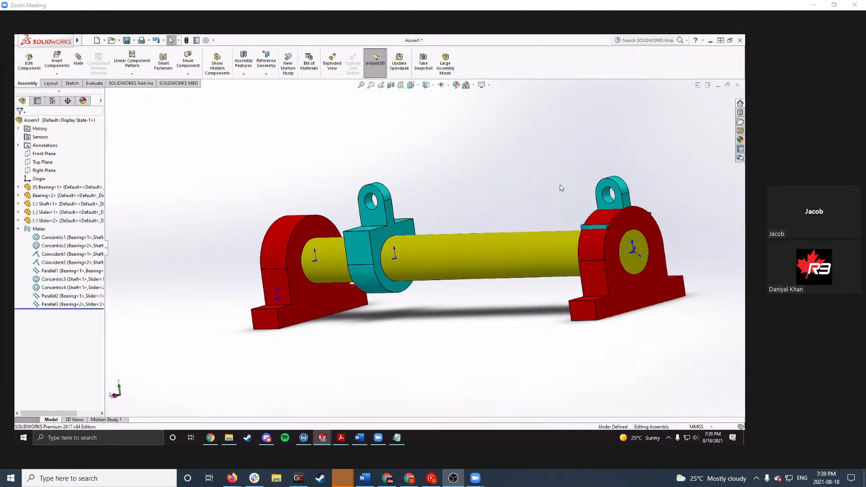
{"action": "left_click_drag", "start_coordinate": [622, 187], "coordinate": [508, 189]}
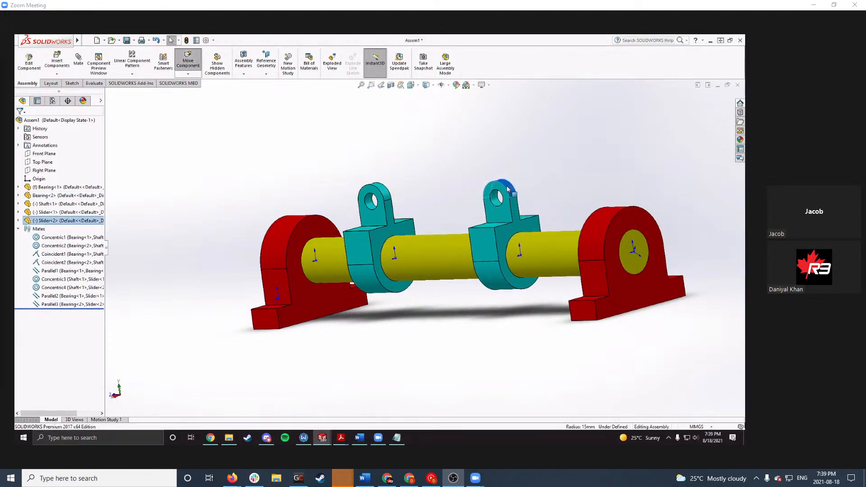
Step: Hide the origins in the graphics area
{"action": "middle_click_drag", "start_coordinate": [507, 190], "coordinate": [535, 208]}
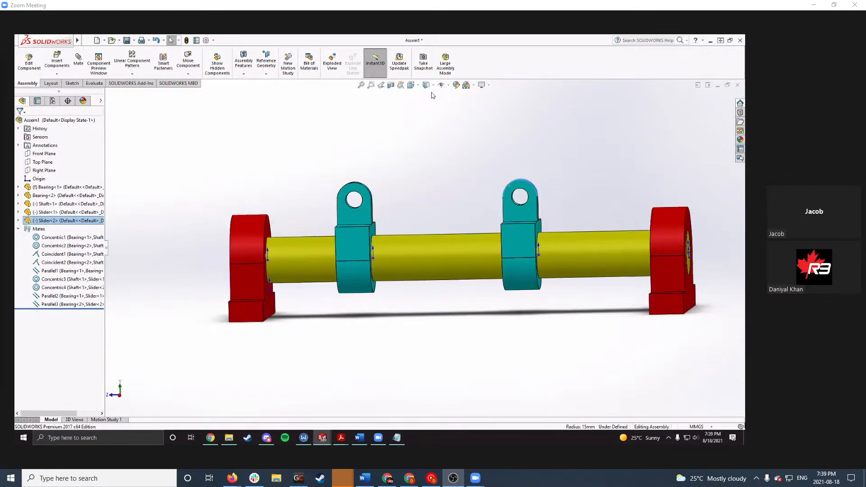
{"action": "left_click", "coordinate": [448, 86]}
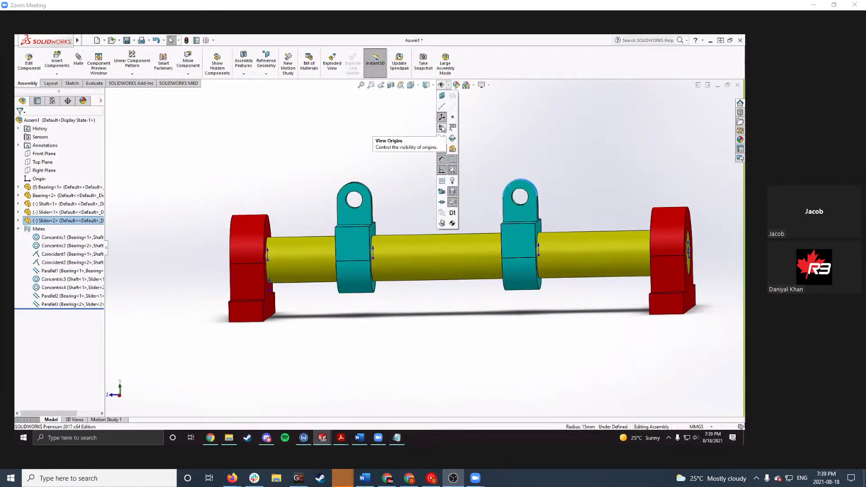
{"action": "middle_click_drag", "start_coordinate": [396, 174], "coordinate": [447, 224]}
{"action": "left_click", "coordinate": [422, 195]}
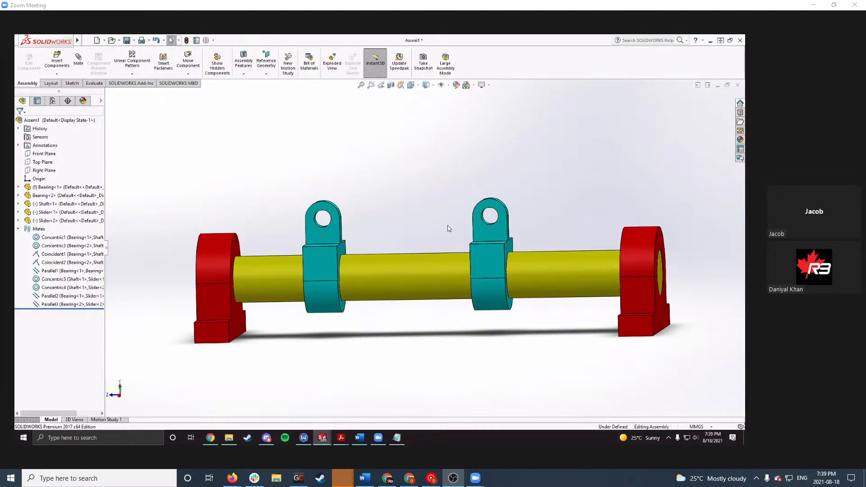
Step: Delete the two parallel mates that tie the sliders to the bearings
{"action": "left_click", "coordinate": [58, 305]}
{"action": "key", "text": "Delete"}
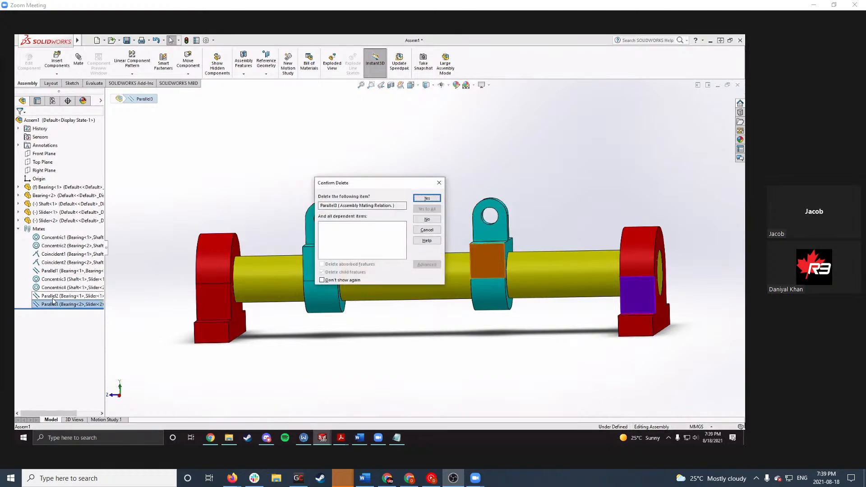
{"action": "left_click", "coordinate": [426, 198]}
{"action": "left_click", "coordinate": [53, 299]}
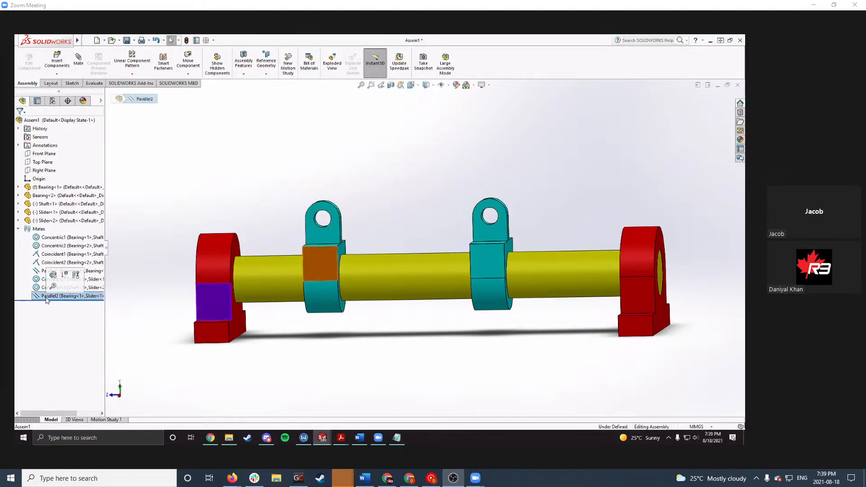
{"action": "key", "text": "Delete"}
{"action": "left_click", "coordinate": [426, 199]}
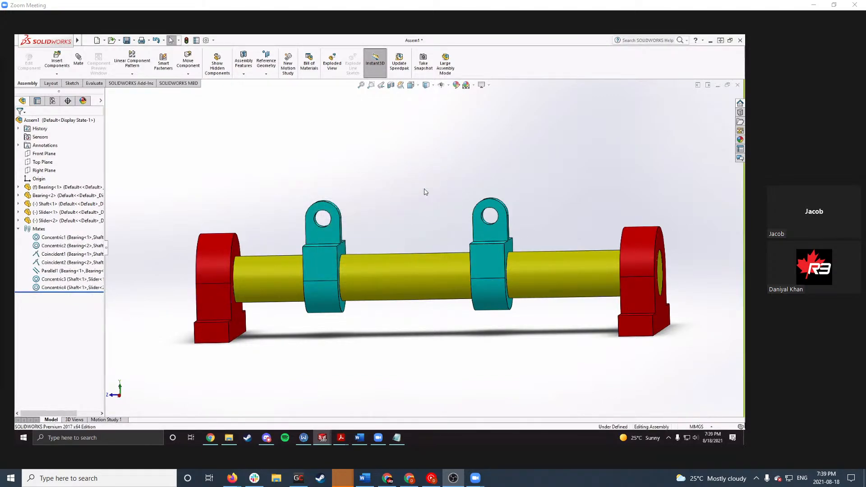
Step: Mate the flat side faces of the two sliders parallel to each other, and slide them apart along the shaft
{"action": "left_click", "coordinate": [313, 268]}
{"action": "left_click", "coordinate": [481, 272], "text": "ctrl"}
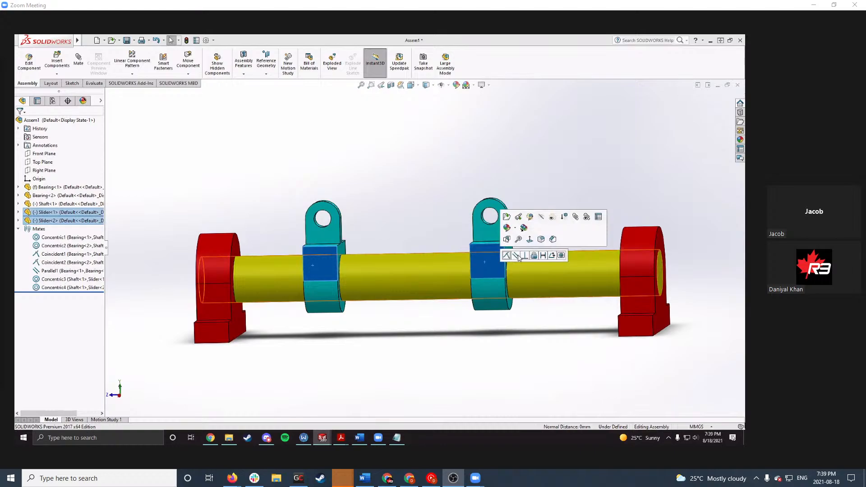
{"action": "left_click", "coordinate": [515, 256]}
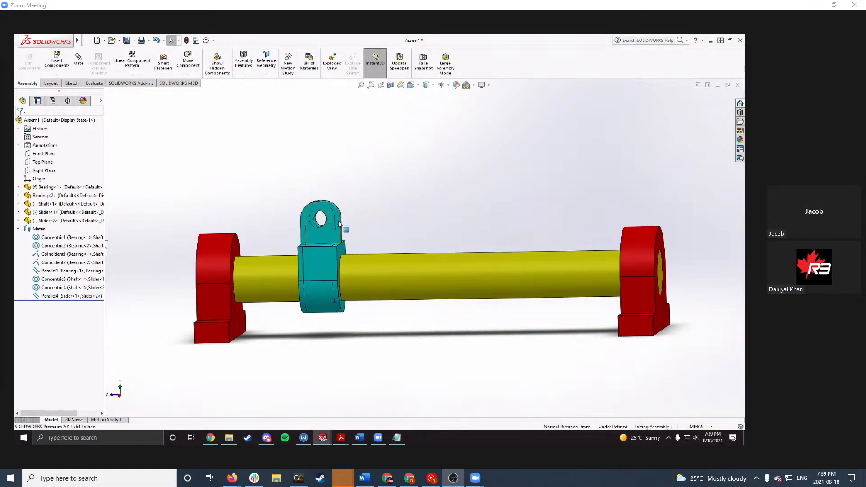
{"action": "left_click_drag", "start_coordinate": [339, 225], "coordinate": [477, 221]}
Step: Try moving Slider<1> to check how its lug stays aligned with the other slider's lug
{"action": "middle_click_drag", "start_coordinate": [478, 221], "coordinate": [419, 221]}
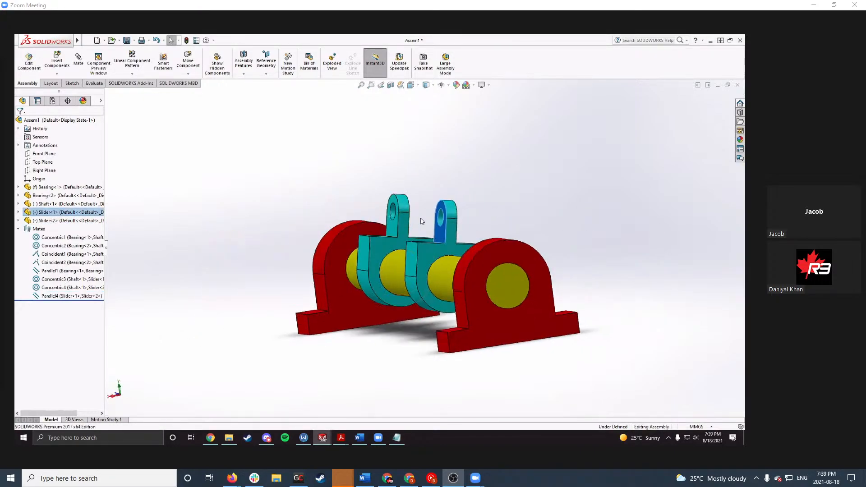
{"action": "left_click", "coordinate": [422, 221]}
{"action": "scroll", "coordinate": [428, 220], "scroll_direction": "down", "scroll_amount": 3}
{"action": "mouse_move", "coordinate": [468, 213]}
{"action": "left_mouse_down"}
{"action": "mouse_move", "coordinate": [412, 219]}
{"action": "mouse_move", "coordinate": [450, 214]}
{"action": "mouse_move", "coordinate": [370, 243]}
{"action": "mouse_move", "coordinate": [467, 202]}
{"action": "mouse_move", "coordinate": [400, 270]}
{"action": "mouse_move", "coordinate": [492, 231]}
{"action": "mouse_move", "coordinate": [397, 227]}
{"action": "mouse_move", "coordinate": [480, 195]}
{"action": "mouse_move", "coordinate": [472, 208]}
{"action": "left_mouse_up"}
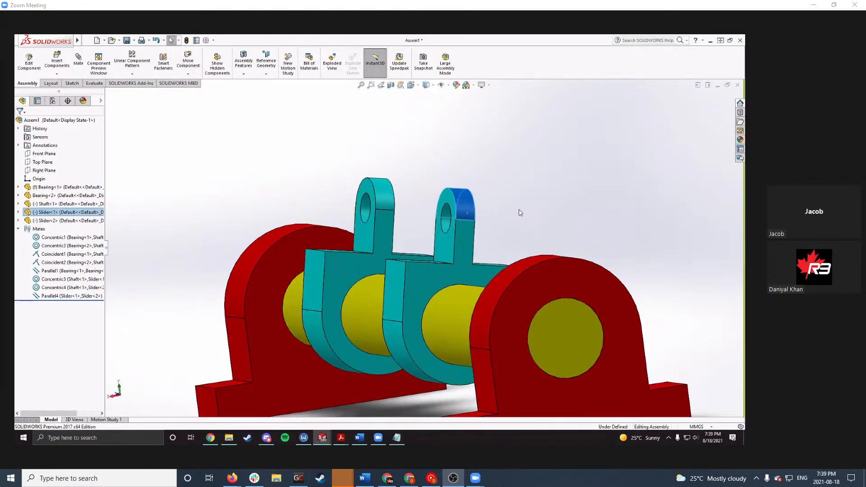
{"action": "left_click", "coordinate": [519, 212]}
{"action": "scroll", "coordinate": [519, 213], "scroll_direction": "up", "scroll_amount": 2}
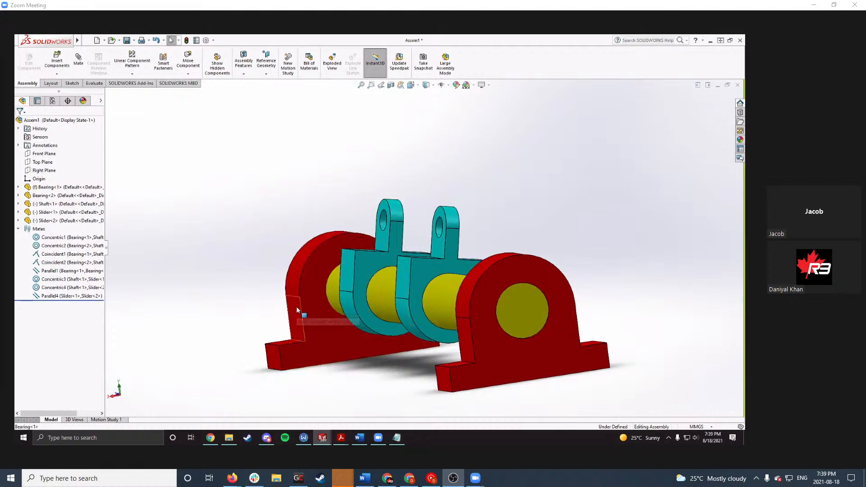
Step: Examine the sliders' flat faces relative to the bearings' side faces and try moving Slider<2>
{"action": "middle_click_drag", "start_coordinate": [257, 271], "coordinate": [383, 250]}
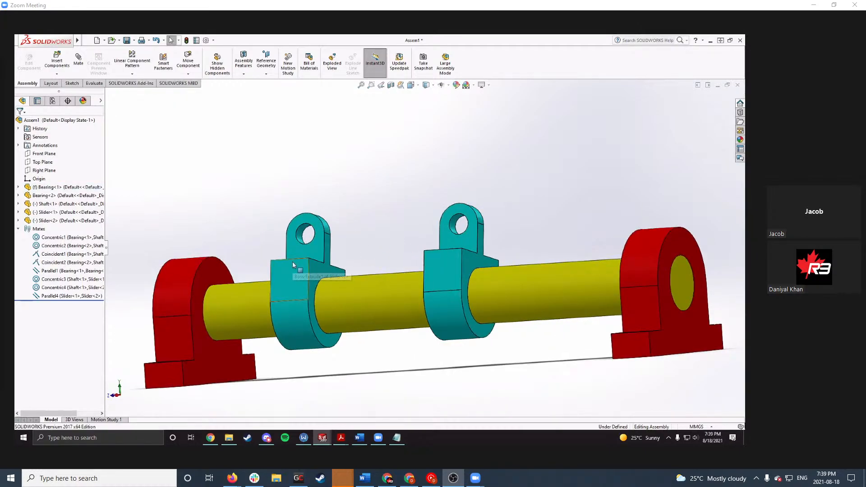
{"action": "scroll", "coordinate": [246, 290], "scroll_direction": "down", "scroll_amount": 2}
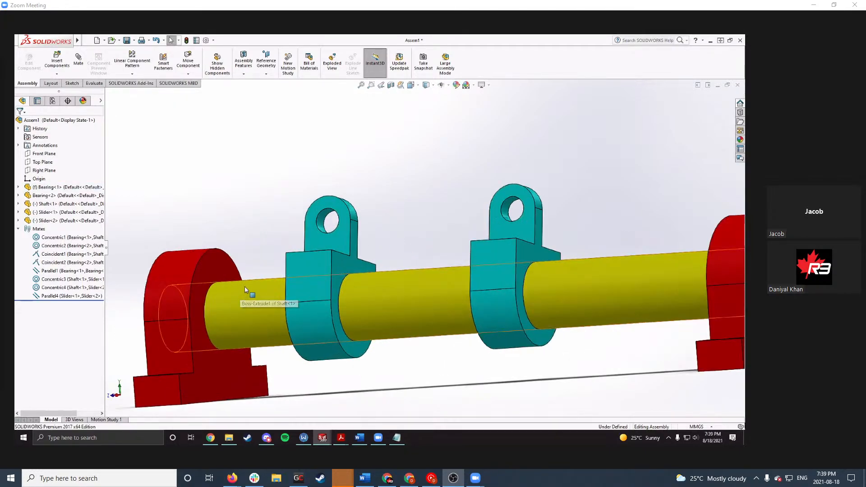
{"action": "scroll", "coordinate": [245, 289], "scroll_direction": "up", "scroll_amount": 2}
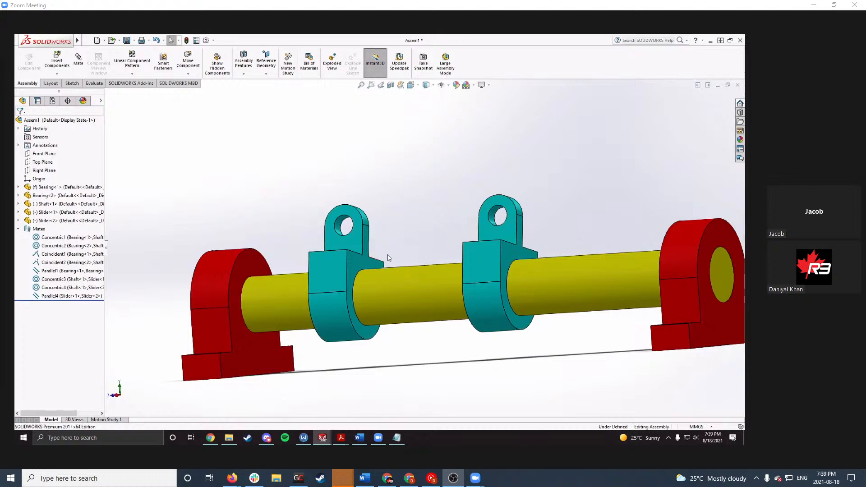
{"action": "middle_click_drag", "start_coordinate": [390, 258], "coordinate": [289, 298]}
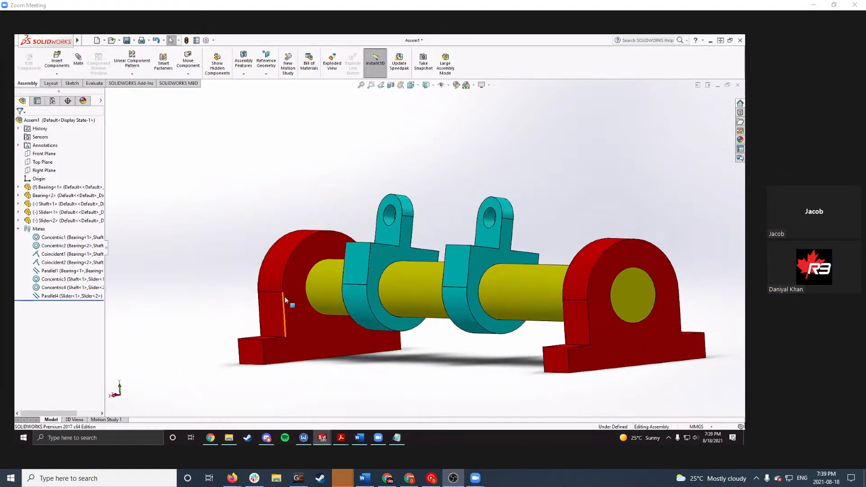
{"action": "left_click", "coordinate": [402, 202]}
{"action": "middle_click_drag", "start_coordinate": [455, 242], "coordinate": [474, 241]}
{"action": "left_click_drag", "start_coordinate": [378, 227], "coordinate": [359, 253]}
{"action": "key", "text": "Escape"}
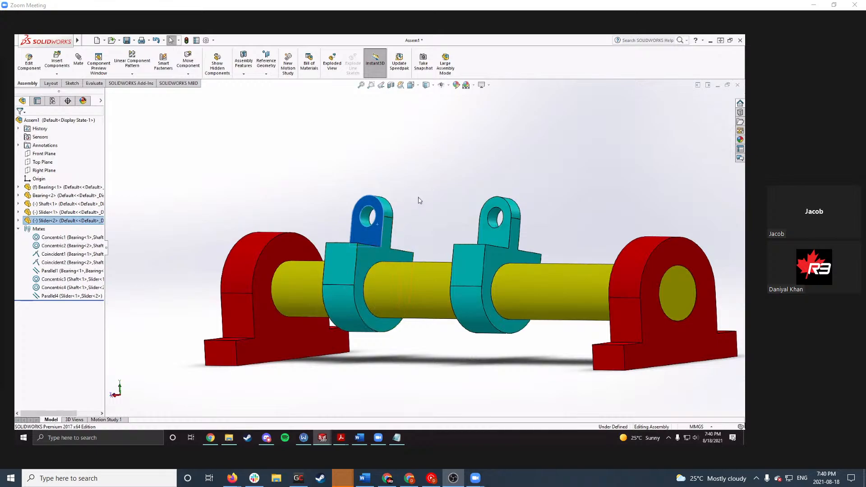
{"action": "left_click", "coordinate": [409, 212]}
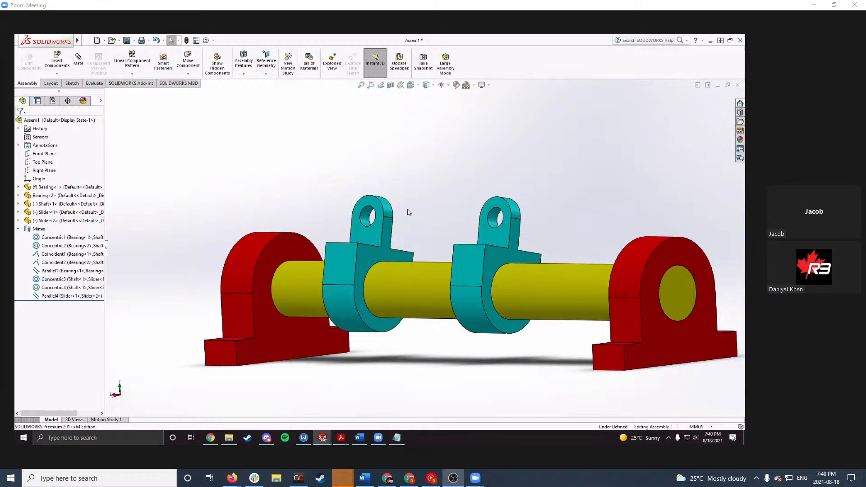
Step: Try tilting the sliders about the shaft and sliding them along it to check their remaining freedom relative to the bearings
{"action": "left_click", "coordinate": [351, 256]}
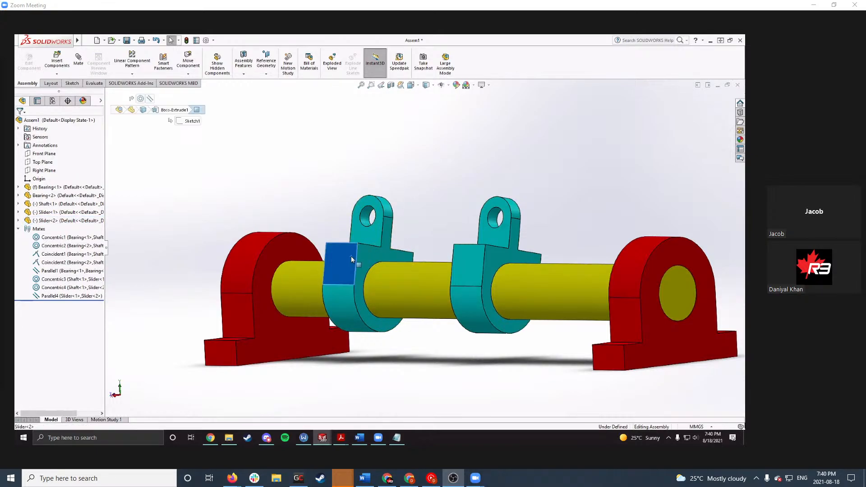
{"action": "left_click", "coordinate": [240, 319]}
{"action": "middle_click_drag", "start_coordinate": [352, 258], "coordinate": [379, 245]}
{"action": "mouse_move", "coordinate": [486, 208]}
{"action": "left_mouse_down"}
{"action": "mouse_move", "coordinate": [465, 209]}
{"action": "mouse_move", "coordinate": [476, 209]}
{"action": "left_mouse_up"}
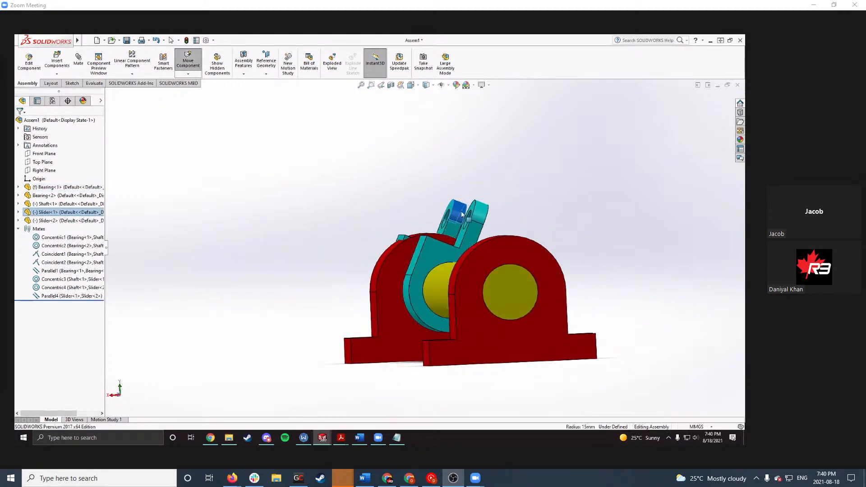
{"action": "middle_click_drag", "start_coordinate": [477, 210], "coordinate": [496, 247]}
{"action": "left_click", "coordinate": [429, 220]}
{"action": "left_click_drag", "start_coordinate": [369, 224], "coordinate": [526, 232]}
{"action": "left_click", "coordinate": [255, 193]}
{"action": "left_click_drag", "start_coordinate": [298, 203], "coordinate": [395, 247]}
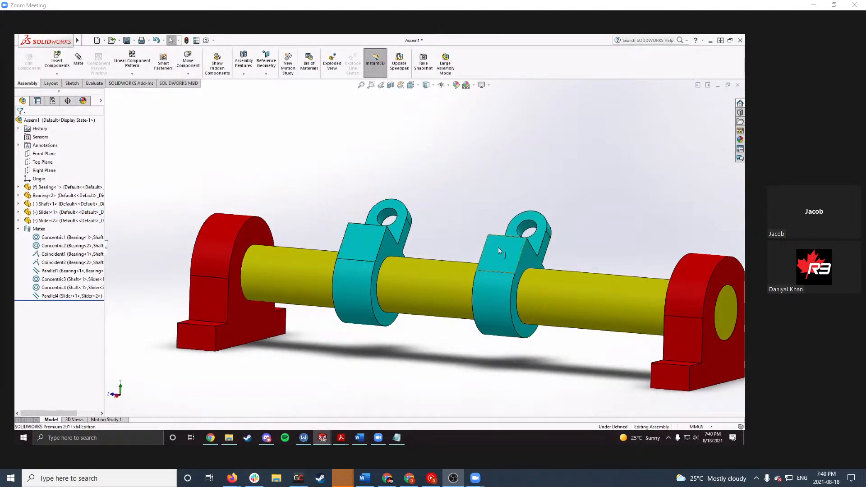
Step: Mate Slider<1>'s flat side face parallel to Bearing<1>'s side face, and slide the slider along the shaft away from the bearing
{"action": "left_click", "coordinate": [377, 237]}
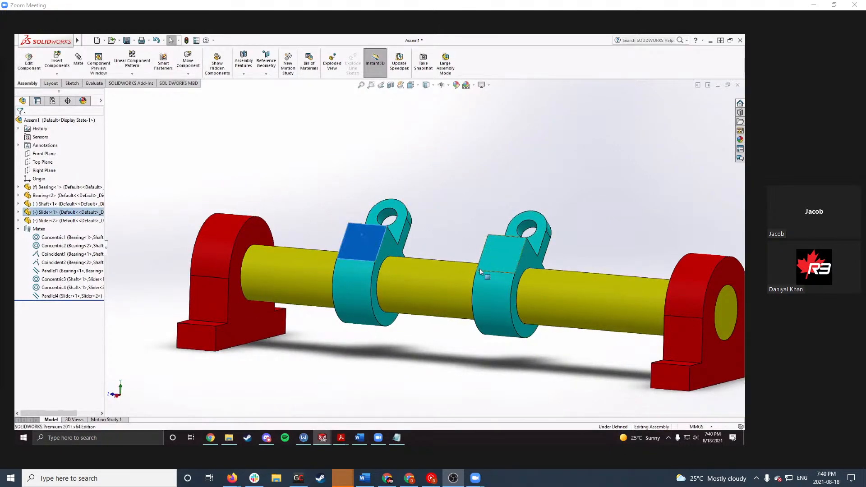
{"action": "left_click", "coordinate": [199, 299], "text": "ctrl"}
{"action": "left_click", "coordinate": [233, 292]}
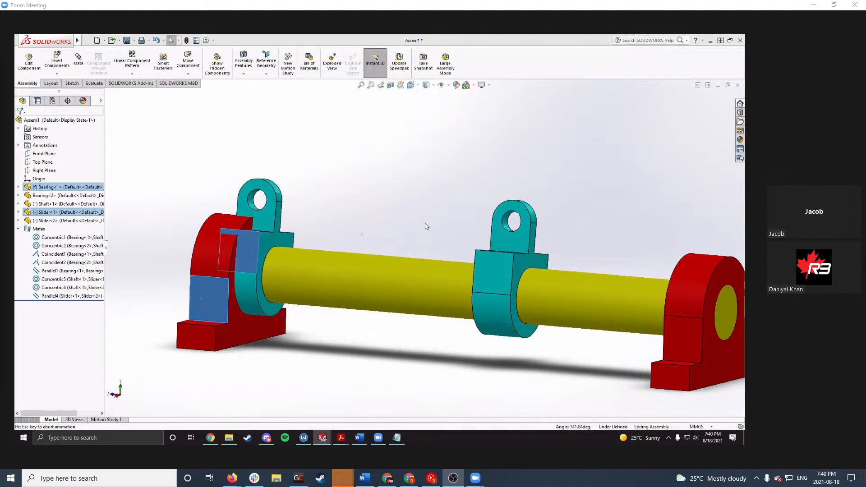
{"action": "left_click_drag", "start_coordinate": [313, 223], "coordinate": [398, 231]}
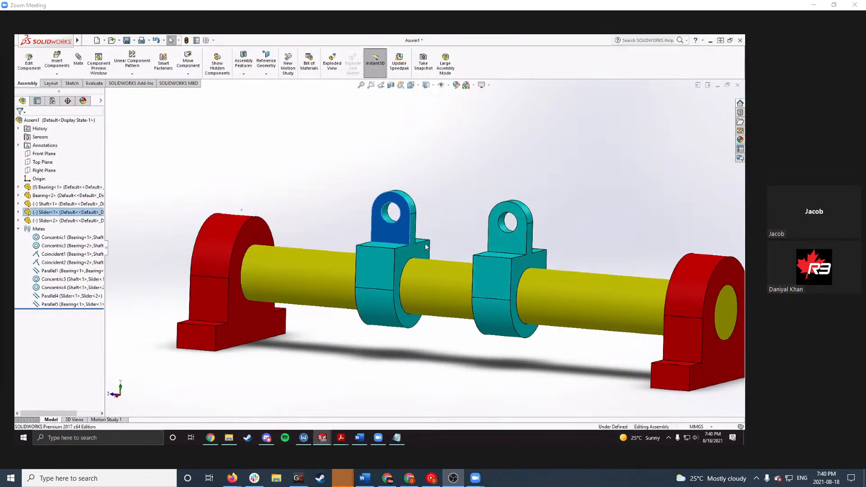
Step: Try sliding and turning both sliders on the shaft to check their remaining freedom, leaving them spaced apart near the bearings
{"action": "left_click_drag", "start_coordinate": [505, 241], "coordinate": [574, 247]}
{"action": "left_click", "coordinate": [451, 240]}
{"action": "middle_click_drag", "start_coordinate": [450, 241], "coordinate": [493, 235]}
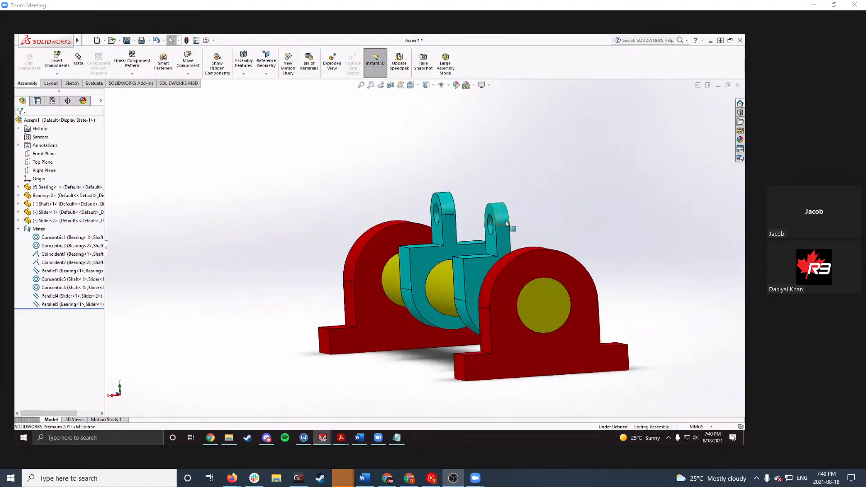
{"action": "left_click_drag", "start_coordinate": [505, 221], "coordinate": [481, 239]}
{"action": "middle_click_drag", "start_coordinate": [481, 239], "coordinate": [526, 253]}
{"action": "left_click_drag", "start_coordinate": [403, 227], "coordinate": [410, 253]}
{"action": "left_click", "coordinate": [410, 253]}
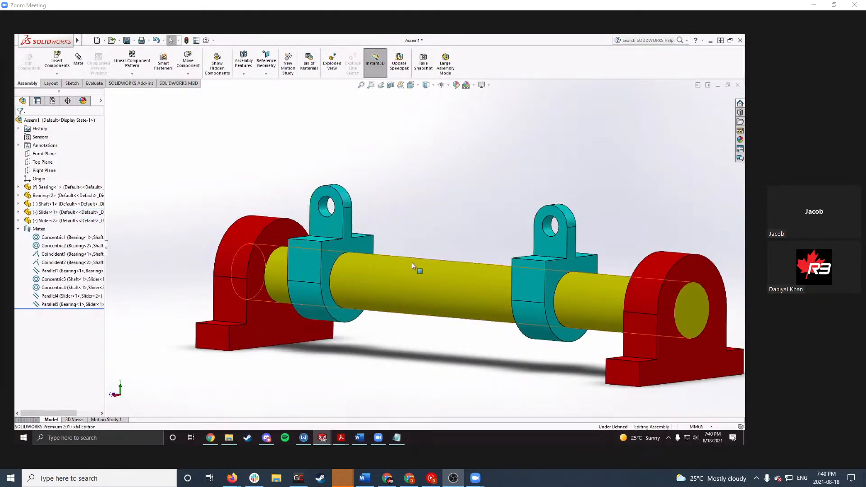
{"action": "middle_click_drag", "start_coordinate": [381, 258], "coordinate": [370, 255]}
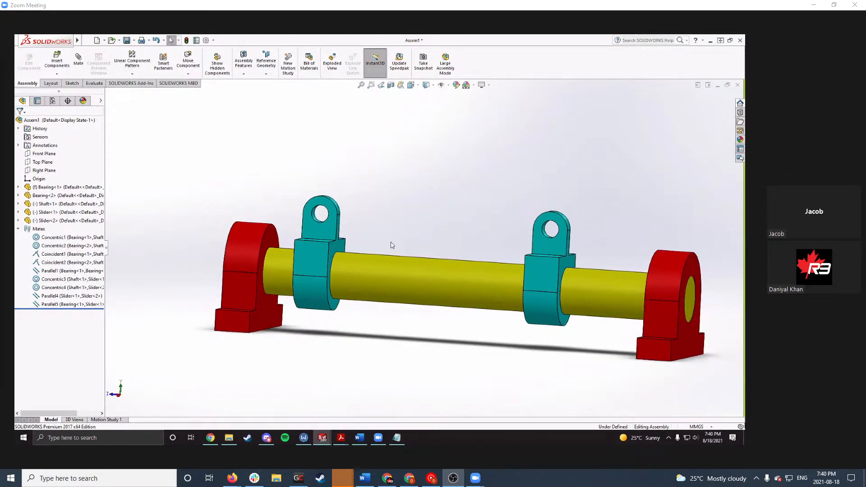
Step: Check the sliding linkages drawing in the Word Assembly Doc, and return to the SOLIDWORKS assembly
{"action": "middle_click_drag", "start_coordinate": [409, 247], "coordinate": [469, 269]}
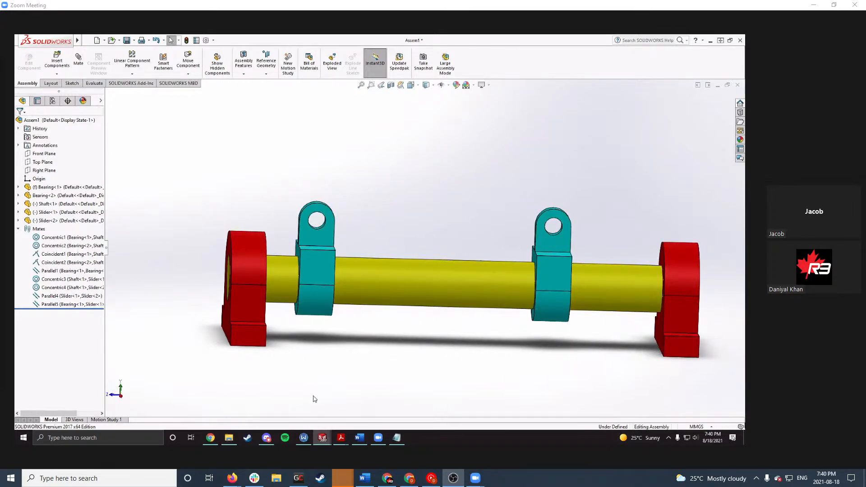
{"action": "left_click", "coordinate": [325, 438]}
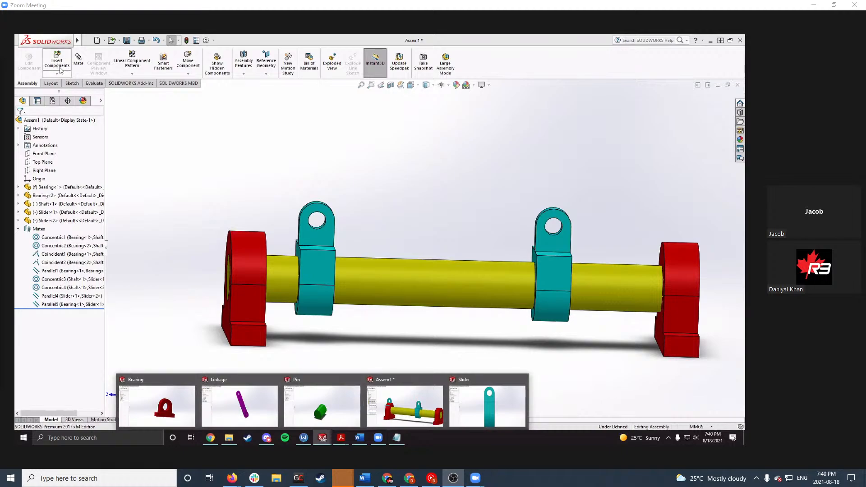
{"action": "left_click", "coordinate": [360, 438]}
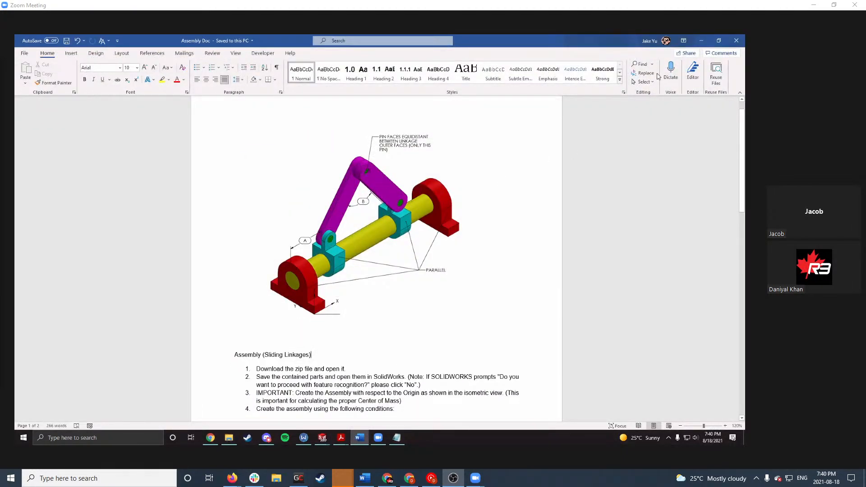
{"action": "left_click", "coordinate": [322, 438]}
Step: Insert two copies of the Linkage part, placing one above the shaft near each slider
{"action": "left_click", "coordinate": [57, 61]}
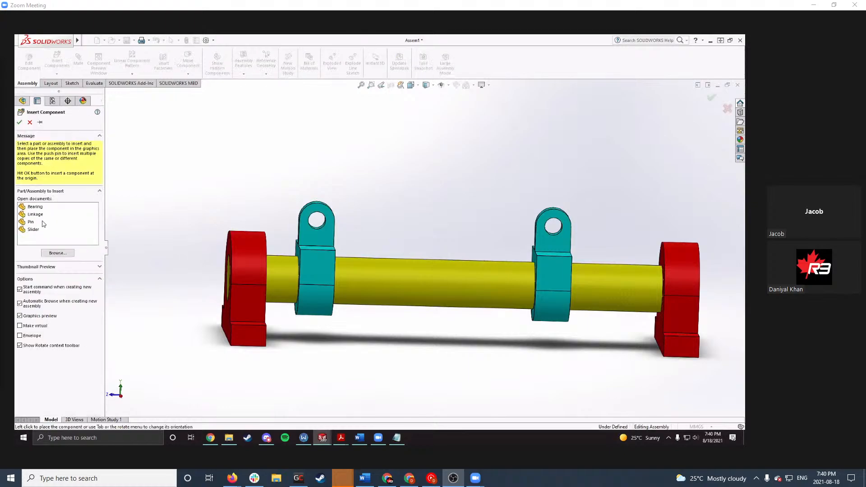
{"action": "left_click", "coordinate": [37, 217]}
{"action": "left_click", "coordinate": [368, 165]}
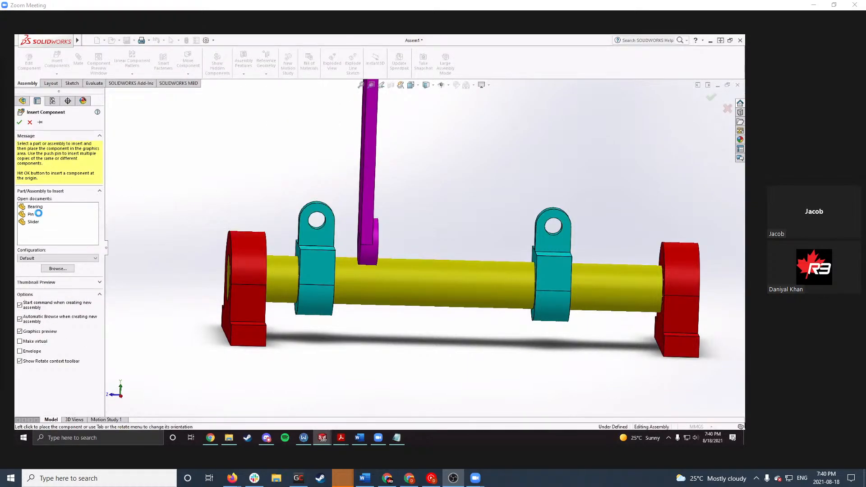
{"action": "left_click", "coordinate": [56, 61]}
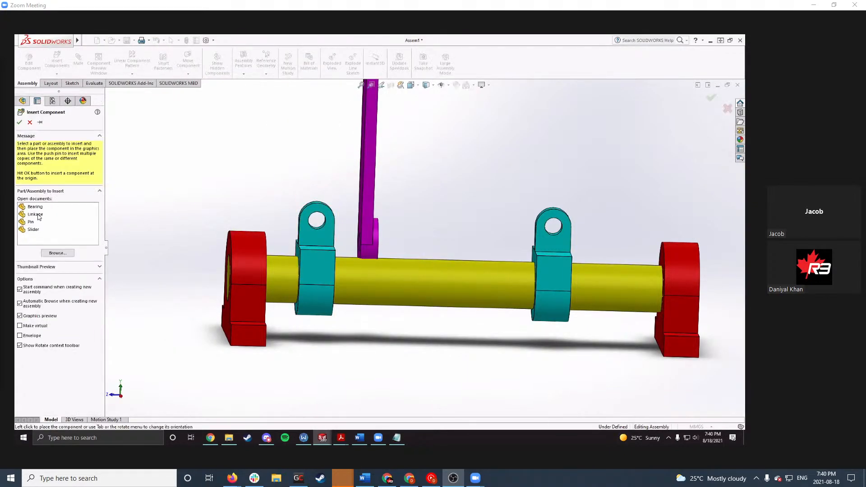
{"action": "left_click", "coordinate": [35, 215]}
{"action": "left_click", "coordinate": [483, 177]}
{"action": "scroll", "coordinate": [414, 189], "scroll_direction": "up", "scroll_amount": 2}
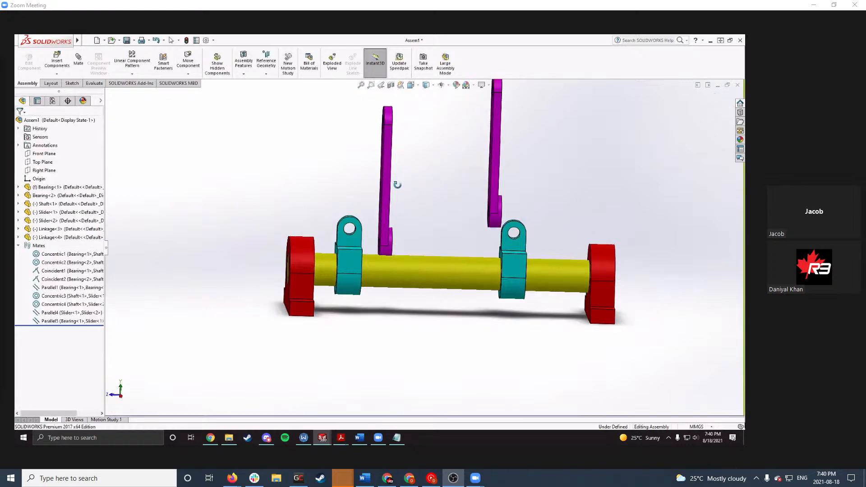
Step: Inspect the inserted linkages' end holes and compare them with the pinned linkage arrangement in the Word Assembly Doc drawing
{"action": "scroll", "coordinate": [397, 121], "scroll_direction": "down", "scroll_amount": 3}
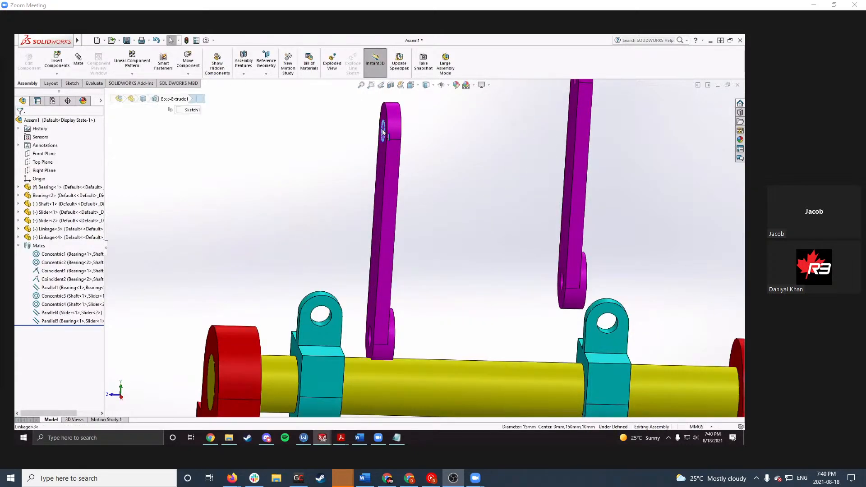
{"action": "scroll", "coordinate": [443, 205], "scroll_direction": "up", "scroll_amount": 2}
{"action": "middle_click_drag", "start_coordinate": [443, 205], "coordinate": [459, 245]}
{"action": "left_click", "coordinate": [427, 304]}
{"action": "left_click", "coordinate": [445, 229]}
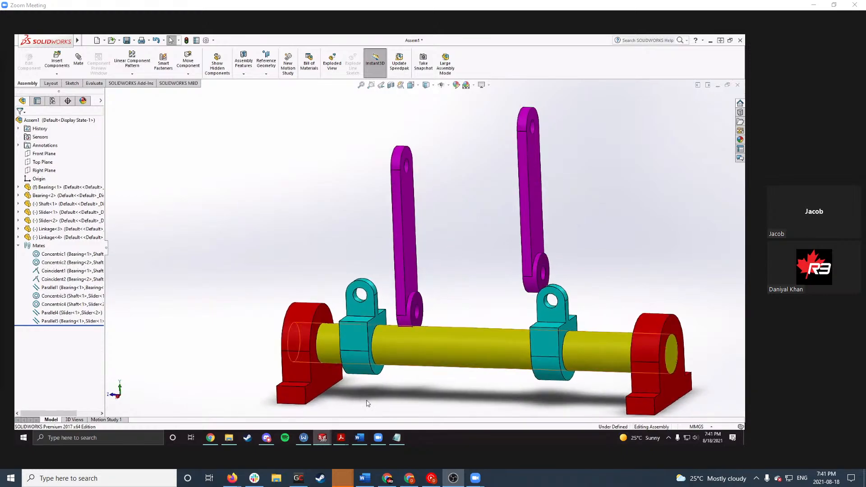
{"action": "left_click", "coordinate": [359, 438]}
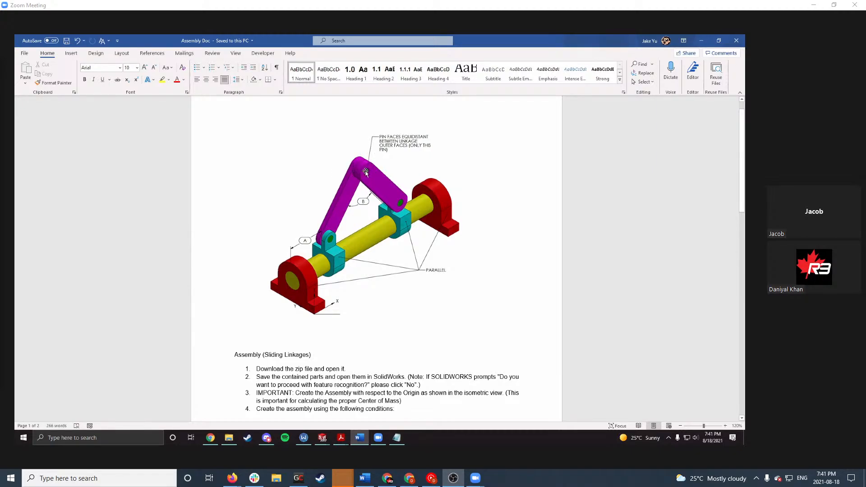
{"action": "left_click", "coordinate": [701, 41]}
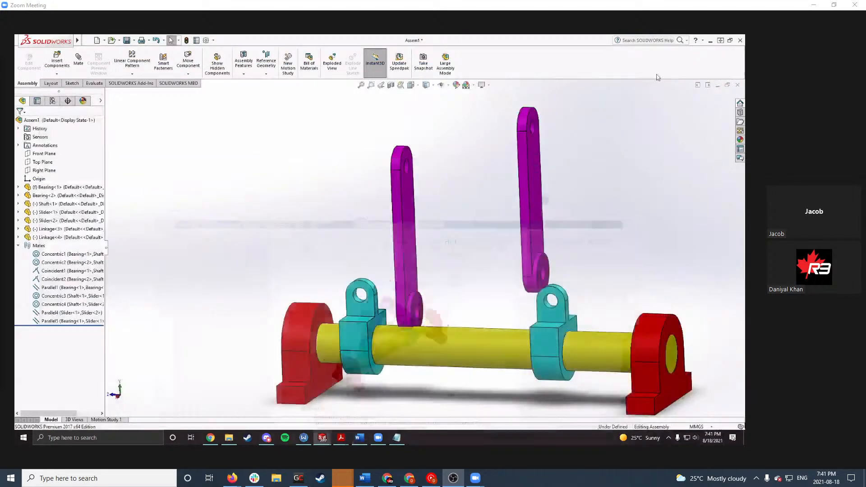
Step: Mate the upper hole of Linkage<3> concentric with the lug hole of Slider<1>
{"action": "left_click", "coordinate": [408, 168]}
{"action": "left_click", "coordinate": [357, 294], "text": "ctrl"}
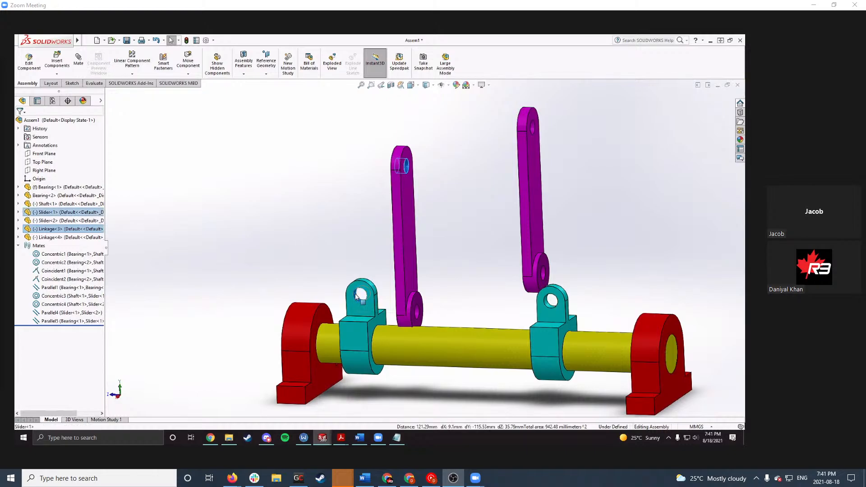
{"action": "left_click", "coordinate": [406, 288]}
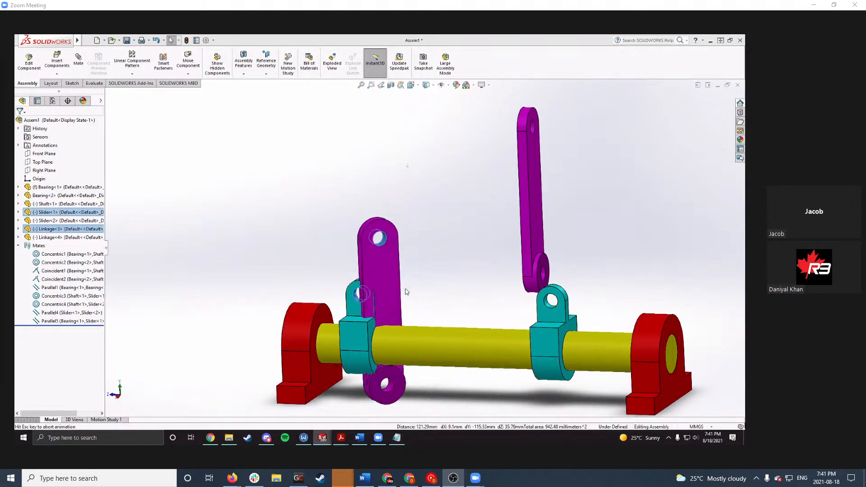
{"action": "middle_click_drag", "start_coordinate": [370, 311], "coordinate": [350, 323]}
{"action": "scroll", "coordinate": [412, 290], "scroll_direction": "down", "scroll_amount": 3}
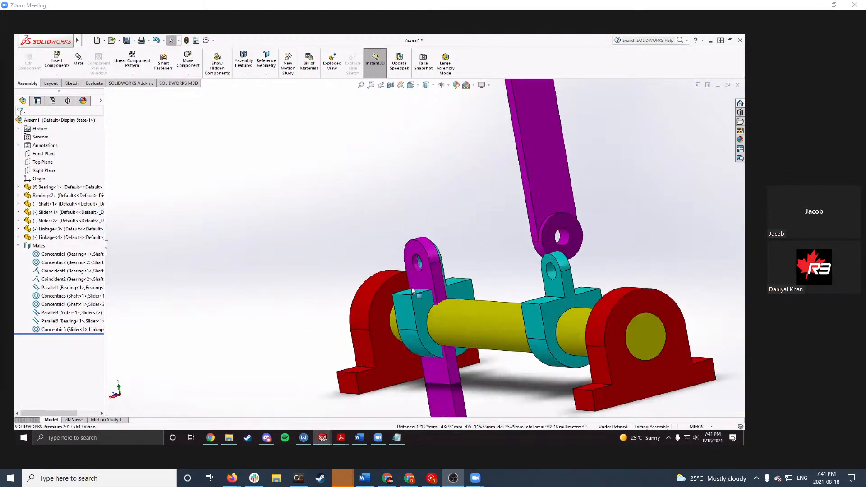
{"action": "middle_click_drag", "start_coordinate": [348, 391], "coordinate": [390, 411]}
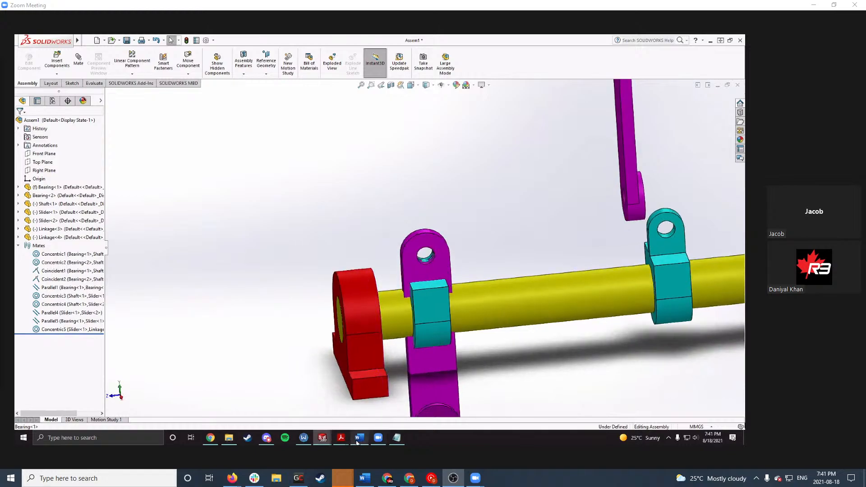
Step: Examine in the Word Assembly Doc drawing how the linkage sits against the slider, and compare it with the assembly around Bearing<1>
{"action": "left_click", "coordinate": [322, 439]}
{"action": "left_click", "coordinate": [385, 411]}
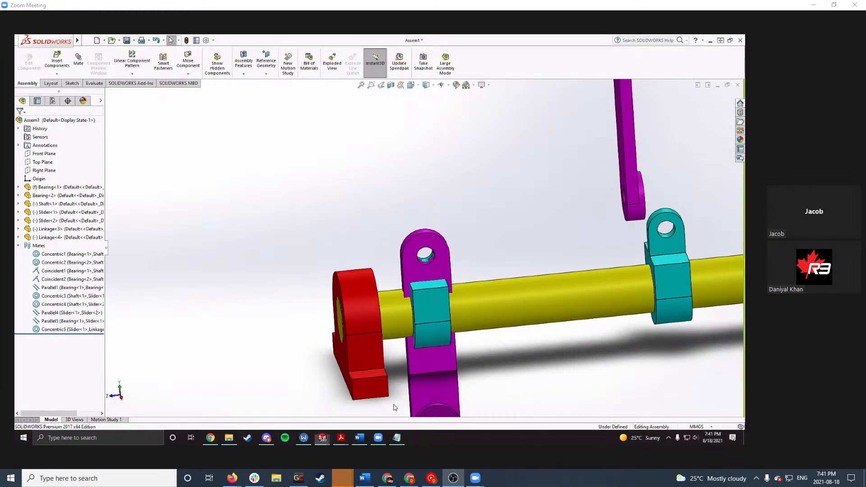
{"action": "left_click", "coordinate": [359, 438]}
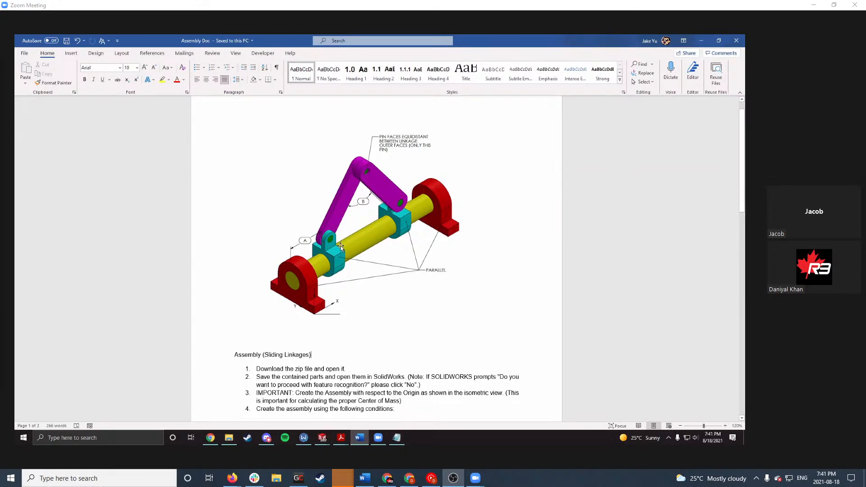
{"action": "left_click", "coordinate": [301, 263]}
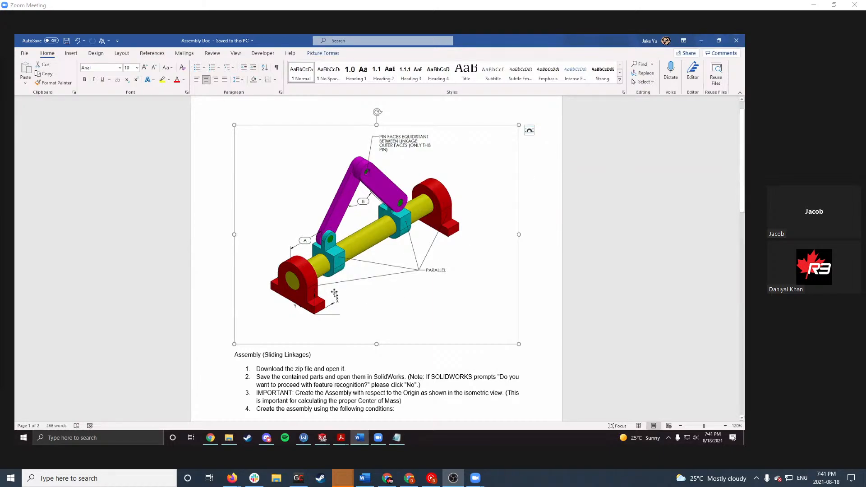
{"action": "left_click", "coordinate": [702, 41]}
{"action": "middle_click_drag", "start_coordinate": [516, 244], "coordinate": [377, 296]}
{"action": "left_click", "coordinate": [377, 296]}
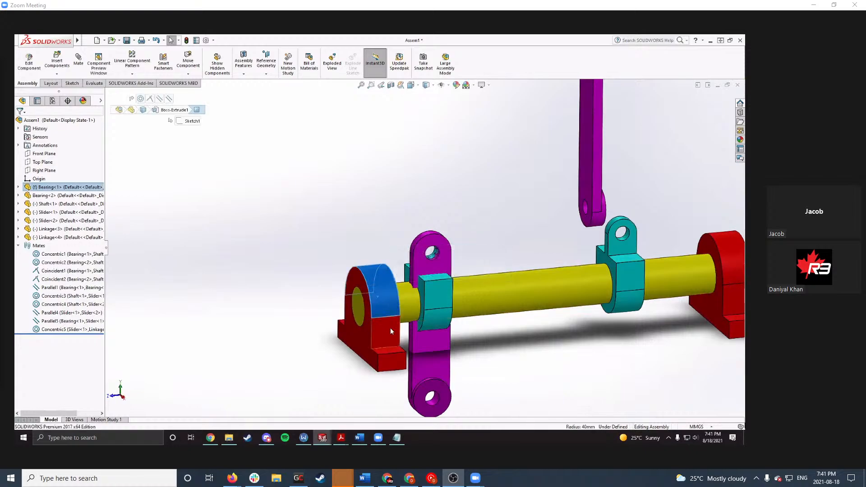
Step: Identify the bearings, shaft, sliders and linkages by highlighting them one by one from the component tree
{"action": "left_click", "coordinate": [44, 196]}
{"action": "left_click", "coordinate": [45, 204]}
{"action": "left_click", "coordinate": [47, 220]}
{"action": "left_click", "coordinate": [49, 238]}
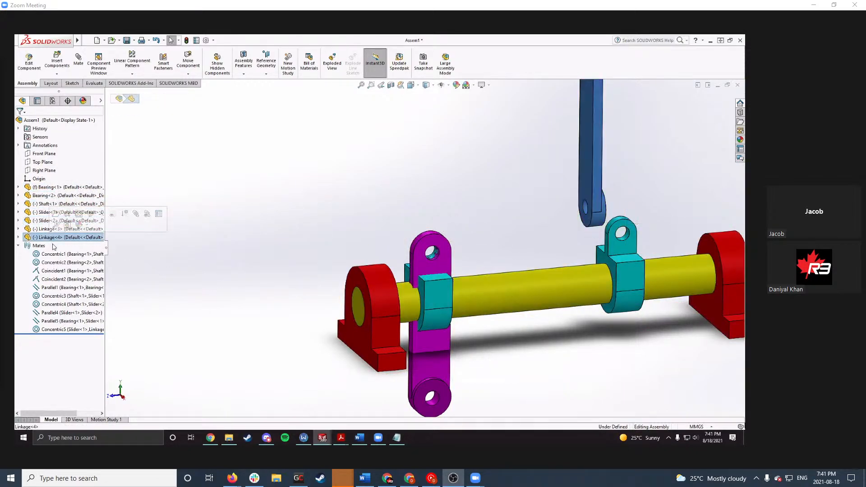
{"action": "left_click", "coordinate": [43, 187]}
{"action": "left_click", "coordinate": [249, 229]}
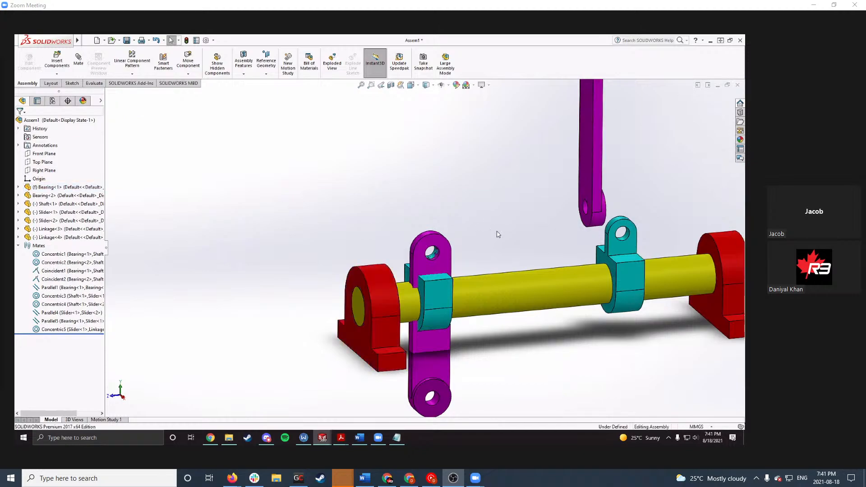
Step: Swing Linkage<3> about its concentric joint, away from its near-vertical position across Slider<1>
{"action": "middle_click_drag", "start_coordinate": [497, 234], "coordinate": [461, 273]}
{"action": "left_click_drag", "start_coordinate": [472, 269], "coordinate": [532, 253]}
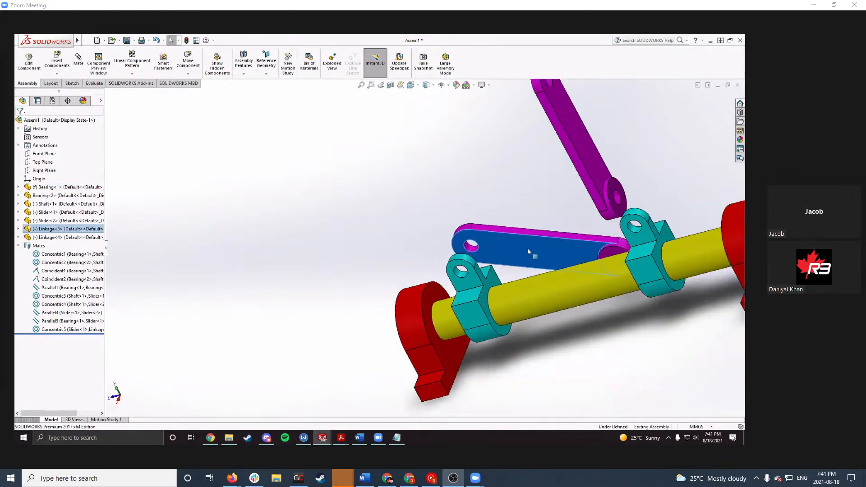
{"action": "scroll", "coordinate": [532, 253], "scroll_direction": "down", "scroll_amount": 2}
{"action": "middle_click_drag", "start_coordinate": [531, 253], "coordinate": [422, 299]}
{"action": "scroll", "coordinate": [423, 299], "scroll_direction": "up", "scroll_amount": 2}
{"action": "scroll", "coordinate": [423, 299], "scroll_direction": "down", "scroll_amount": 1}
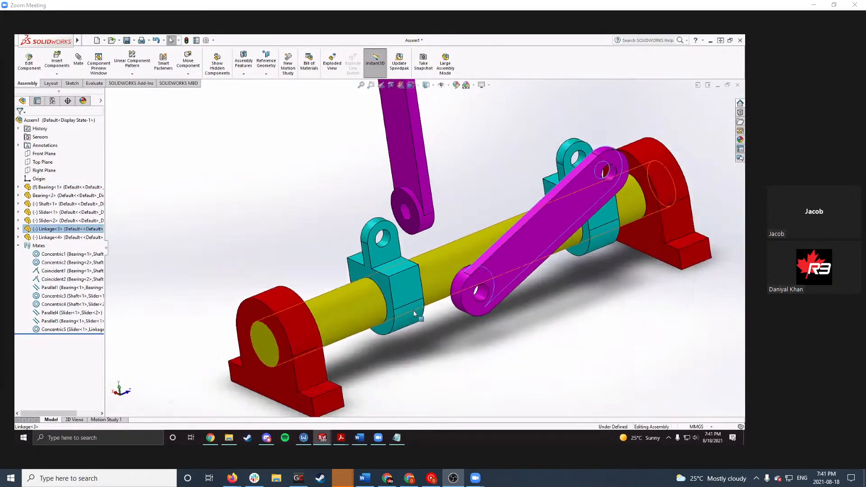
{"action": "left_click", "coordinate": [440, 351]}
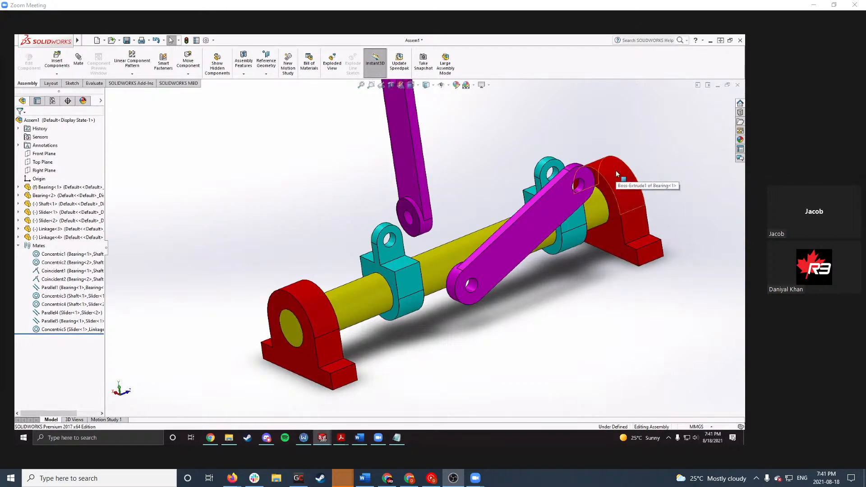
Step: Add a coincident mate between the flat face of Linkage<3> and the lug face of Slider<1>, and swing the linkage upward
{"action": "left_click", "coordinate": [75, 188]}
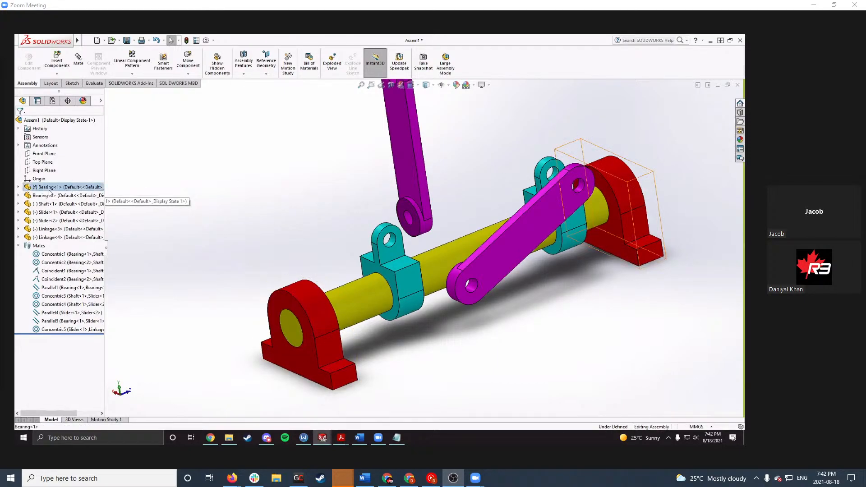
{"action": "middle_click_drag", "start_coordinate": [328, 238], "coordinate": [331, 279]}
{"action": "left_click", "coordinate": [302, 250]}
{"action": "left_click", "coordinate": [367, 243]}
{"action": "left_click", "coordinate": [277, 239]}
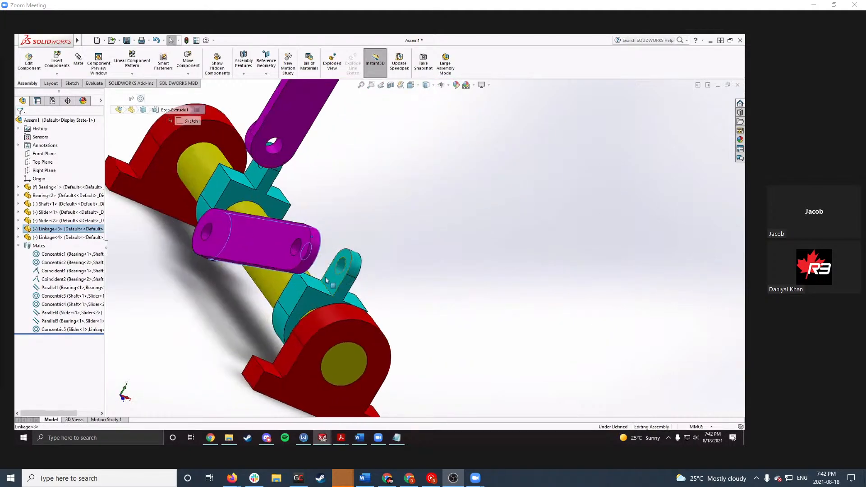
{"action": "left_click", "coordinate": [329, 281], "text": "ctrl"}
{"action": "left_click", "coordinate": [352, 271]}
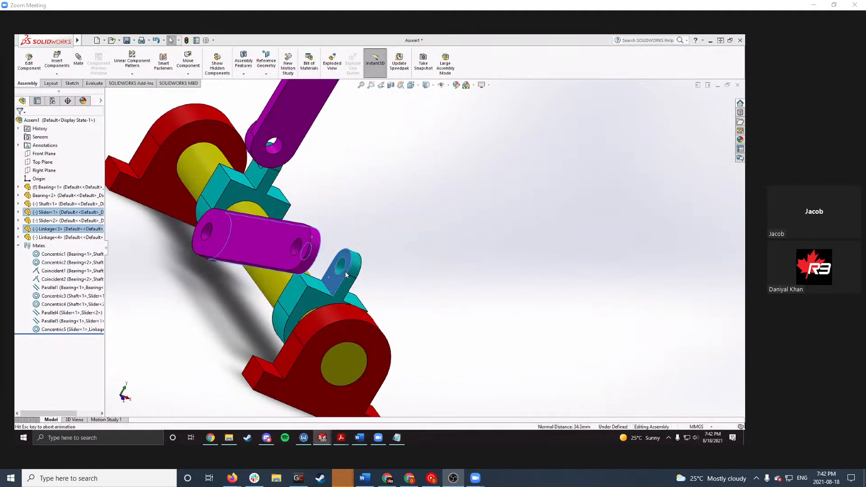
{"action": "middle_click_drag", "start_coordinate": [374, 271], "coordinate": [296, 249]}
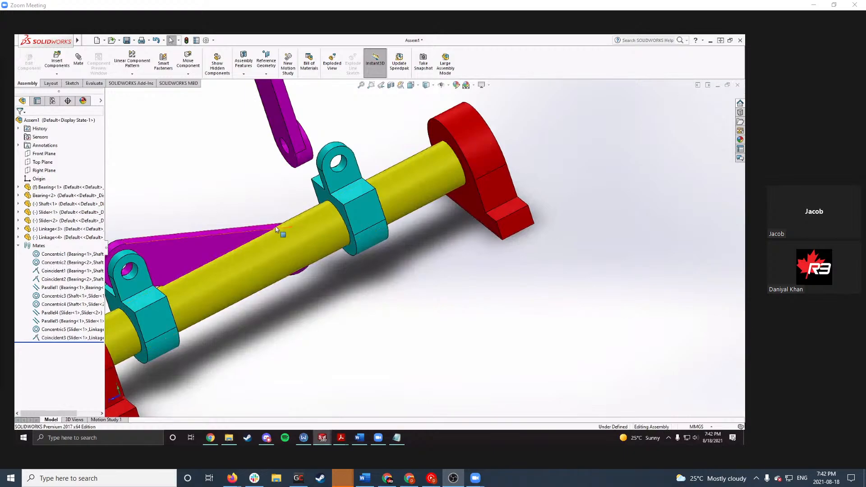
{"action": "left_click_drag", "start_coordinate": [275, 227], "coordinate": [194, 106]}
{"action": "left_click", "coordinate": [278, 172]}
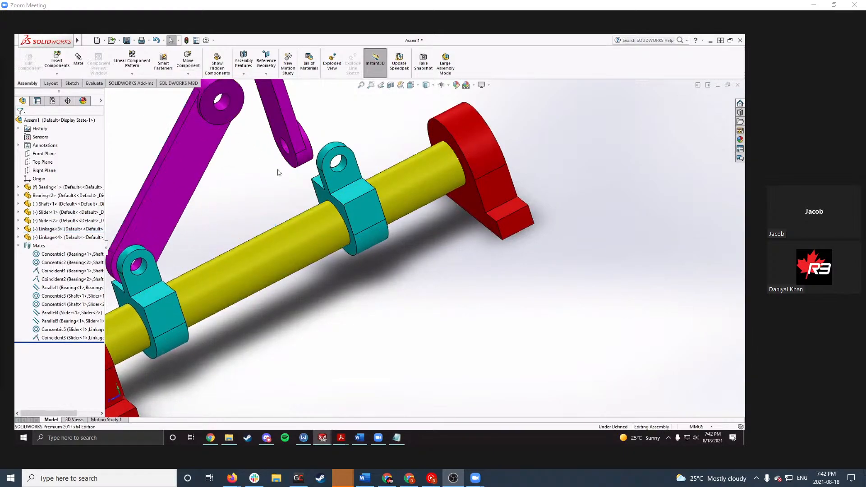
Step: Add a concentric mate between the end hole of Linkage<4> and the lug hole of Slider<2>
{"action": "scroll", "coordinate": [334, 164], "scroll_direction": "up", "scroll_amount": 2}
{"action": "middle_click_drag", "start_coordinate": [334, 164], "coordinate": [337, 135]}
{"action": "scroll", "coordinate": [333, 138], "scroll_direction": "down", "scroll_amount": 2}
{"action": "left_click", "coordinate": [320, 158]}
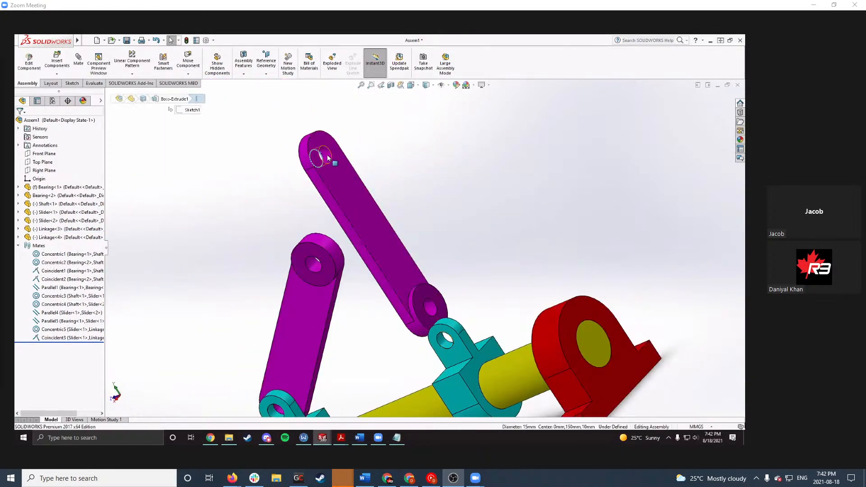
{"action": "middle_click_drag", "start_coordinate": [382, 222], "coordinate": [435, 280]}
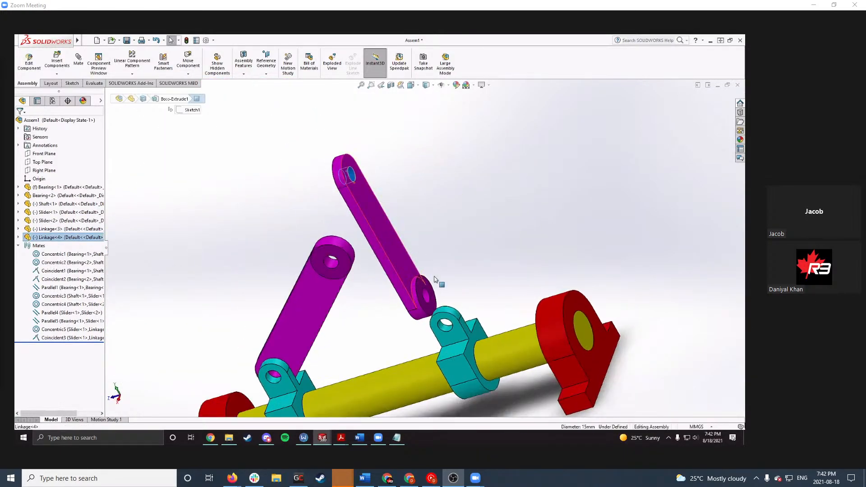
{"action": "left_click", "coordinate": [444, 324], "text": "ctrl"}
{"action": "left_click", "coordinate": [494, 321]}
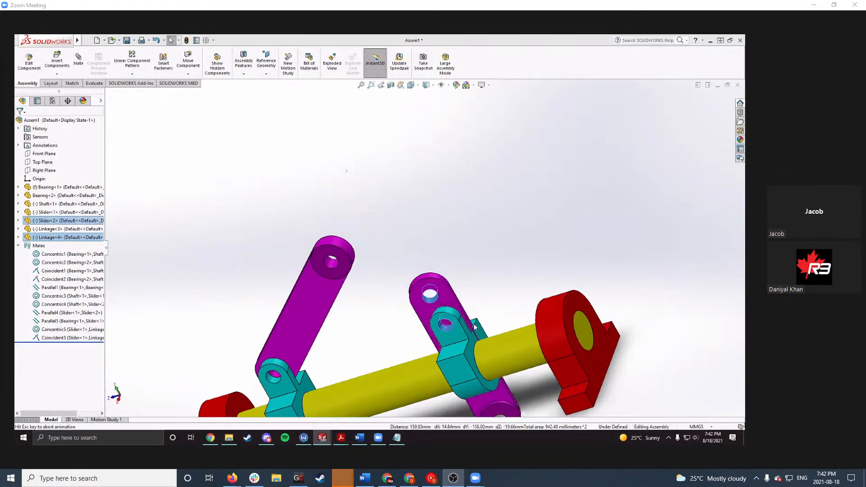
Step: Swing Linkage<4> up clear of the shaft and shift Slider<2> to test how they move together
{"action": "scroll", "coordinate": [496, 387], "scroll_direction": "up", "scroll_amount": 2}
{"action": "left_click_drag", "start_coordinate": [495, 387], "coordinate": [606, 212]}
{"action": "left_click_drag", "start_coordinate": [440, 303], "coordinate": [475, 287]}
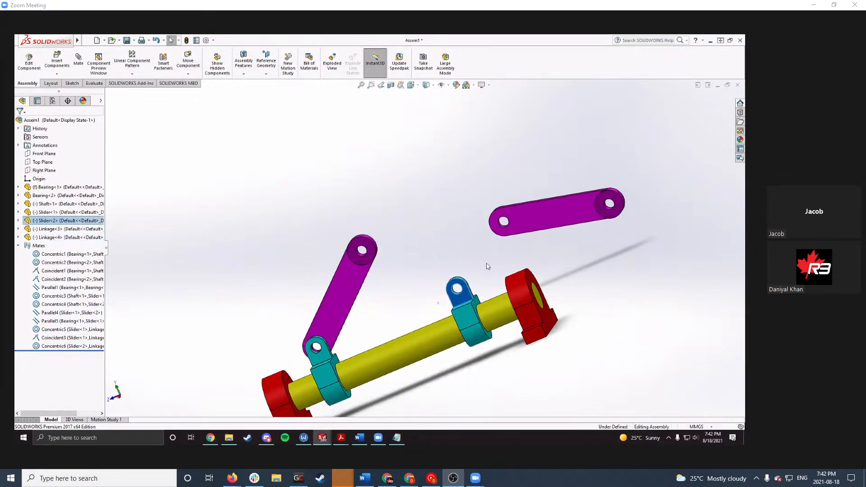
{"action": "left_click_drag", "start_coordinate": [505, 230], "coordinate": [483, 344]}
{"action": "left_click", "coordinate": [483, 345]}
Step: Compare the orientation of Linkage<4> with the assembly illustration in the Word document, and return to SOLIDWORKS
{"action": "middle_click_drag", "start_coordinate": [463, 249], "coordinate": [423, 332]}
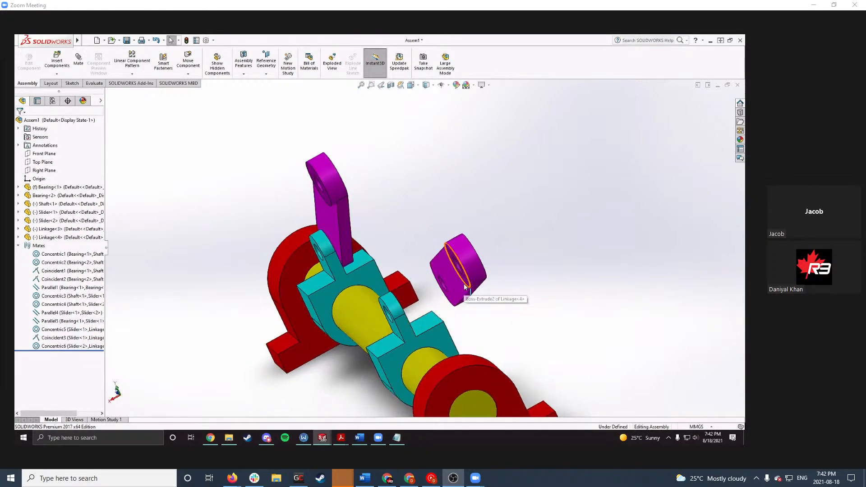
{"action": "middle_click_drag", "start_coordinate": [413, 302], "coordinate": [427, 276]}
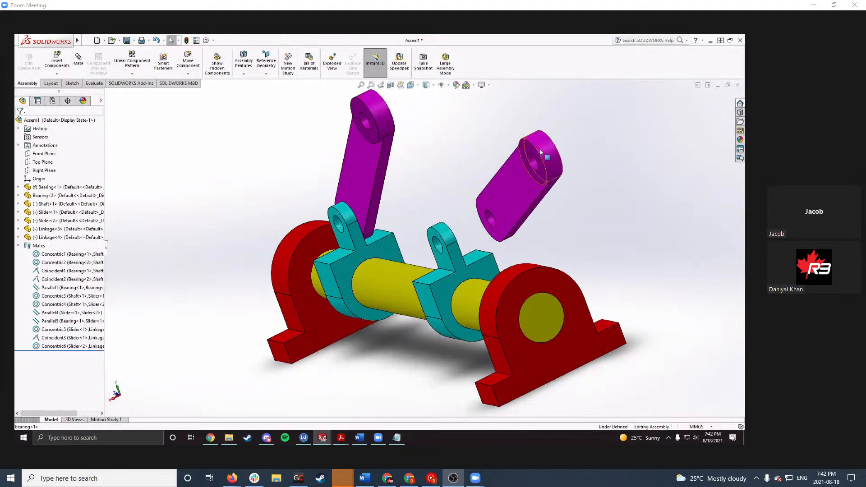
{"action": "middle_click_drag", "start_coordinate": [423, 184], "coordinate": [420, 195]}
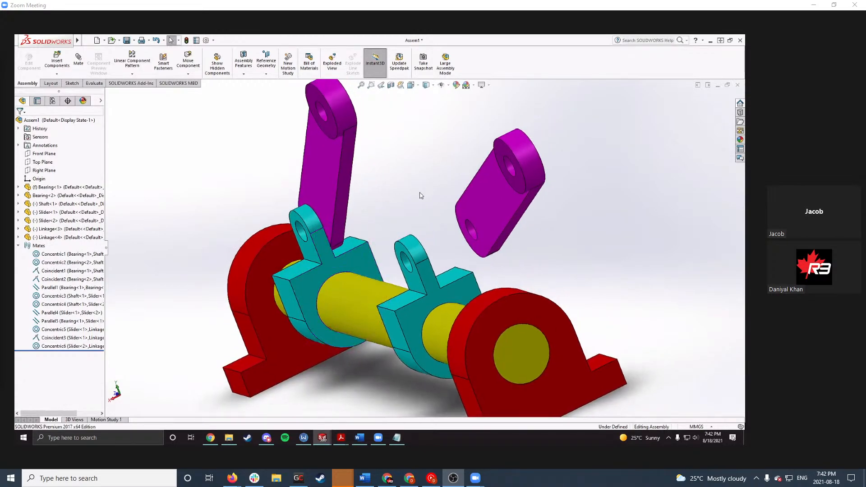
{"action": "left_click", "coordinate": [359, 438]}
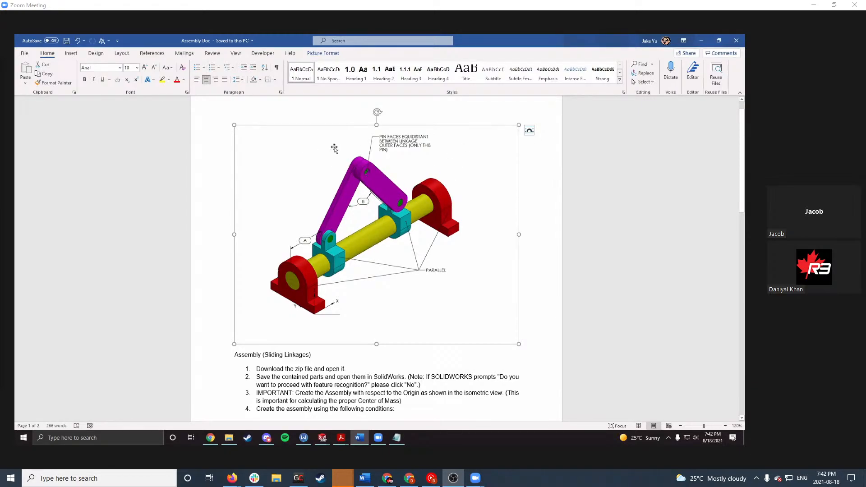
{"action": "left_click", "coordinate": [702, 41]}
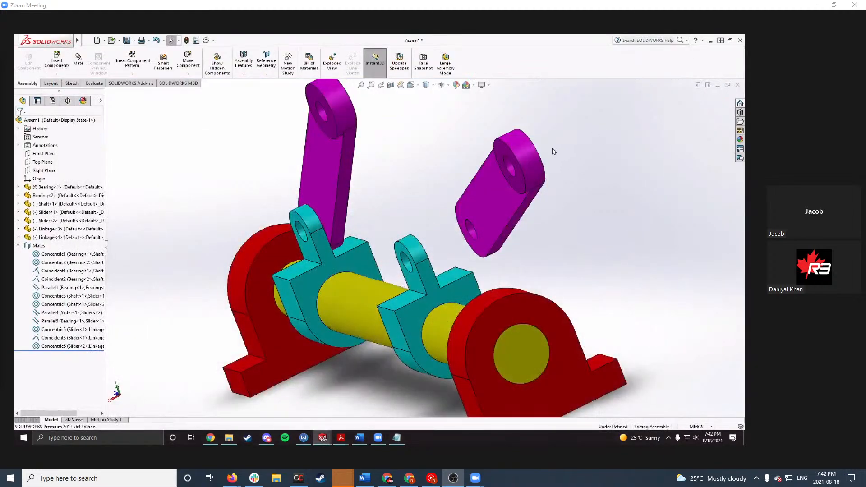
Step: Flip the alignment of the concentric mate between Slider<2> and Linkage<4>
{"action": "middle_click_drag", "start_coordinate": [553, 151], "coordinate": [523, 188]}
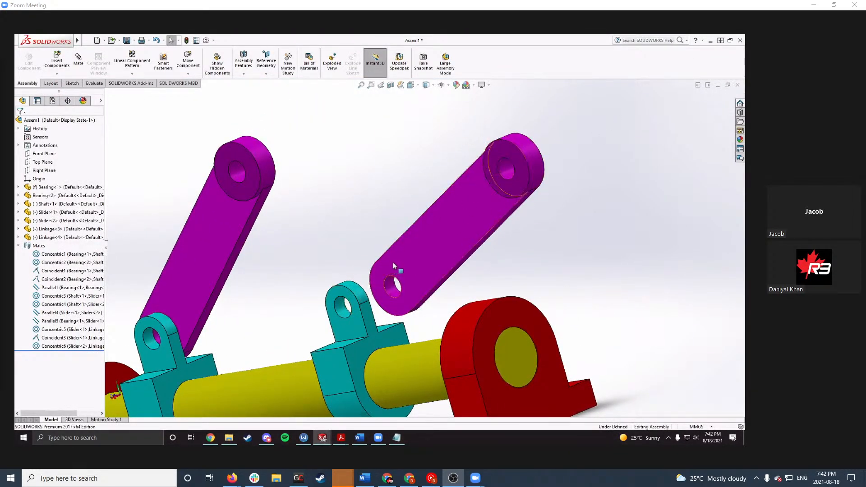
{"action": "left_click", "coordinate": [45, 346]}
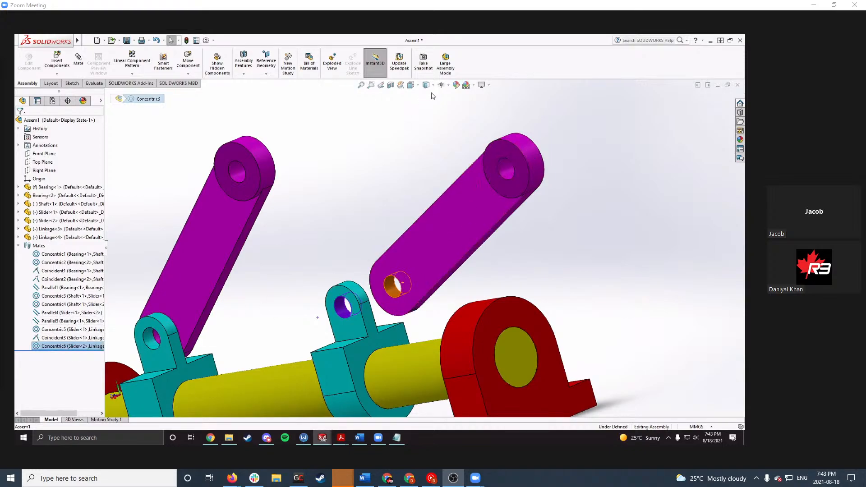
{"action": "right_click", "coordinate": [67, 348]}
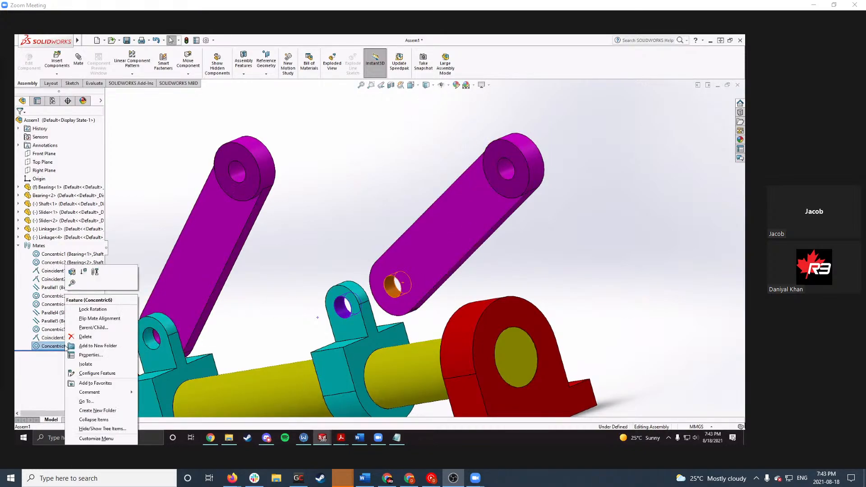
{"action": "left_click", "coordinate": [83, 318]}
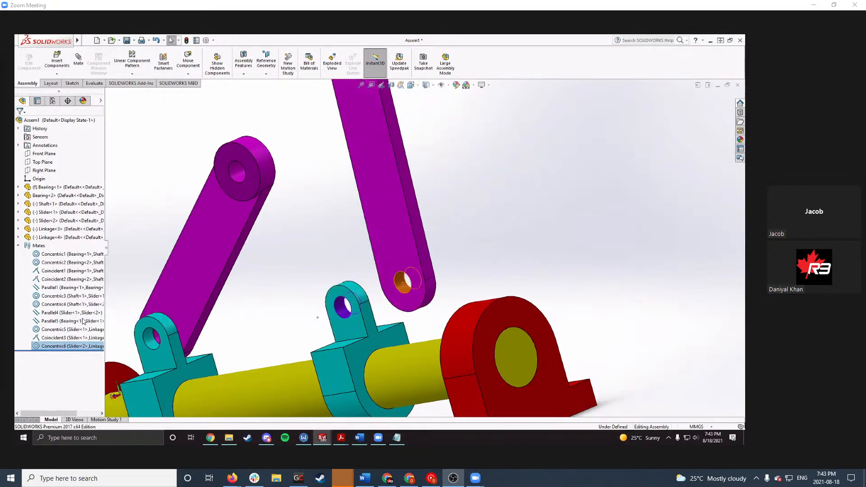
{"action": "left_click", "coordinate": [424, 245]}
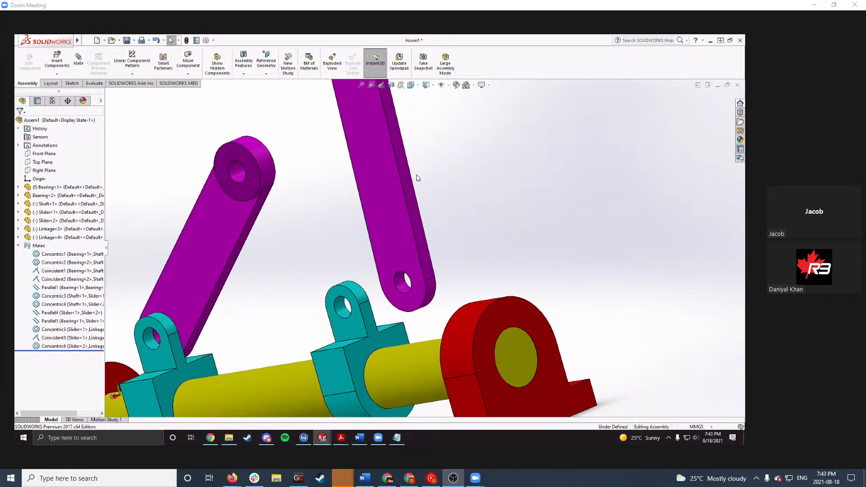
Step: Swing Linkage<4> toward the other linkage and slide Slider<2> along the shaft toward the far bearing
{"action": "key", "text": "f"}
{"action": "left_click_drag", "start_coordinate": [386, 138], "coordinate": [303, 170]}
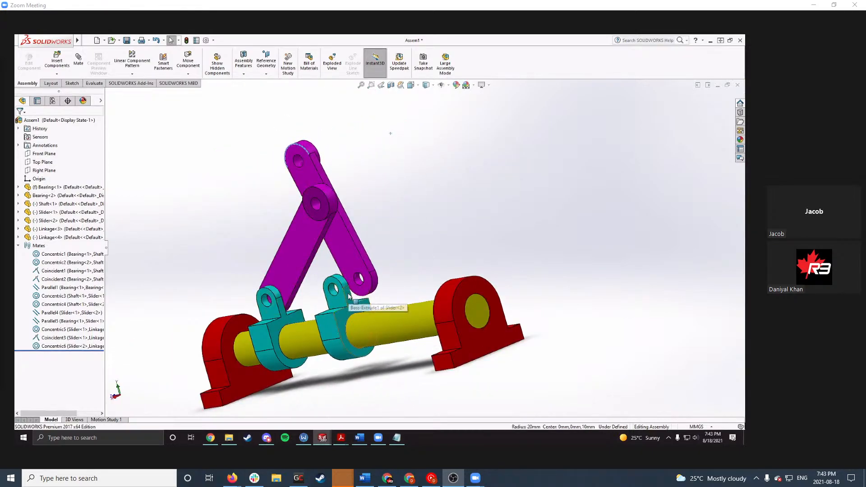
{"action": "left_click_drag", "start_coordinate": [354, 306], "coordinate": [418, 293]}
Step: Examine the gap between Linkage<4> and Slider<2>, and check their contact side against the Word illustration
{"action": "scroll", "coordinate": [453, 220], "scroll_direction": "down", "scroll_amount": 1}
{"action": "middle_click_drag", "start_coordinate": [453, 221], "coordinate": [323, 262]}
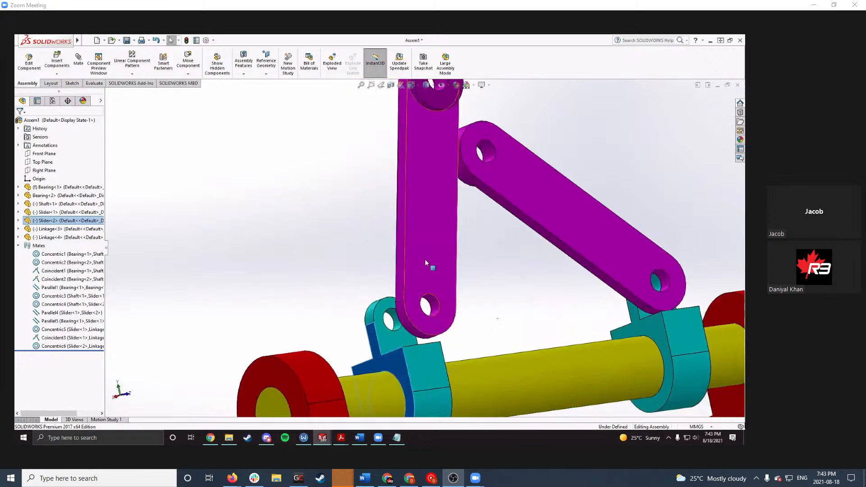
{"action": "middle_click_drag", "start_coordinate": [425, 260], "coordinate": [507, 234]}
{"action": "middle_click_drag", "start_coordinate": [434, 291], "coordinate": [400, 265]}
{"action": "left_click", "coordinate": [415, 329]}
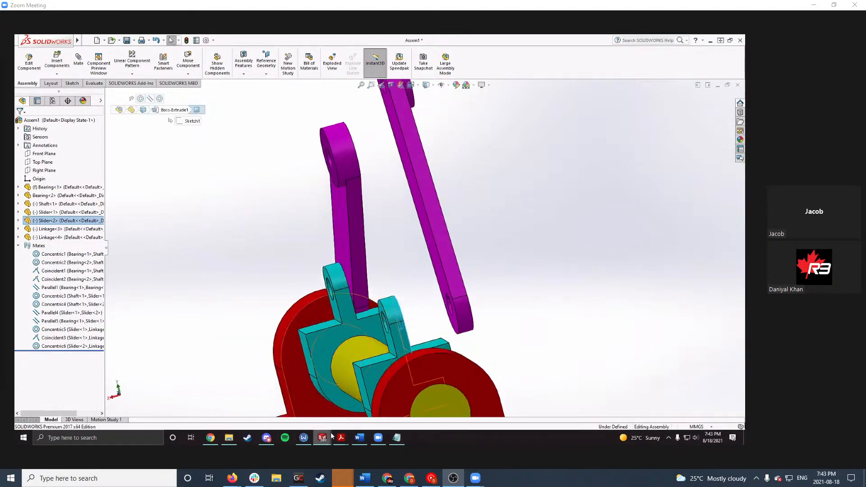
{"action": "left_click", "coordinate": [360, 438]}
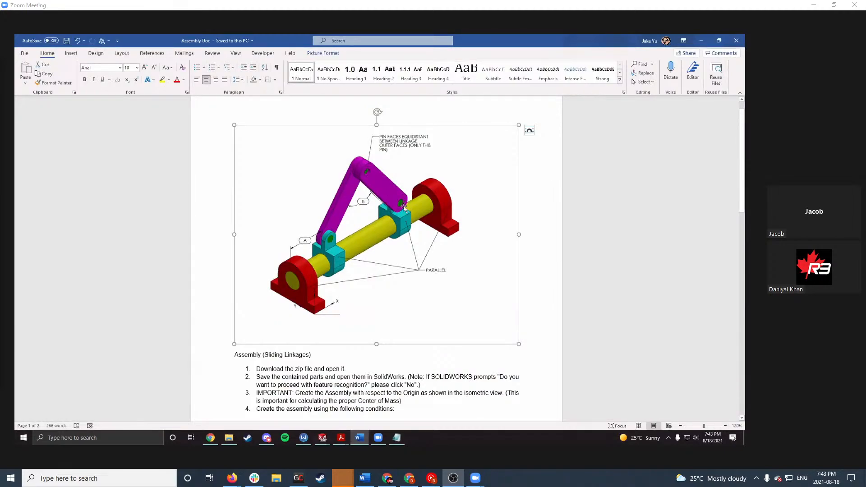
{"action": "left_click", "coordinate": [701, 40]}
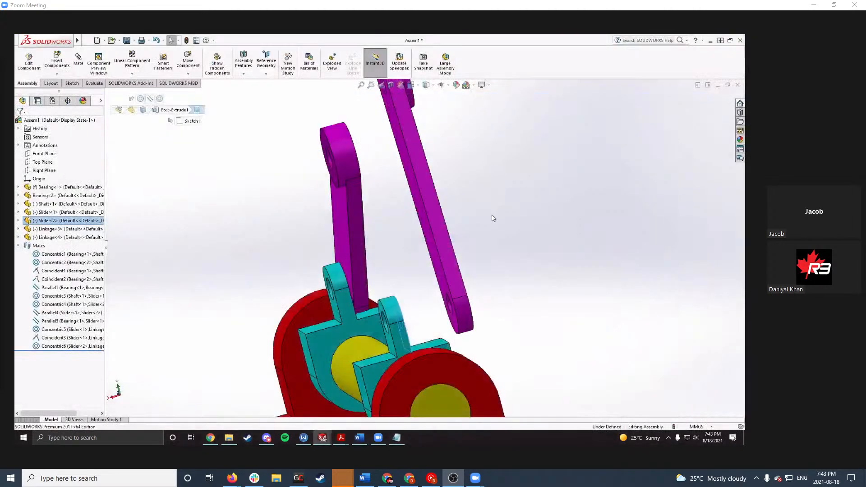
Step: Add a coincident mate between the flat face of Linkage<4> and the lug face of Slider<2>
{"action": "middle_click_drag", "start_coordinate": [493, 216], "coordinate": [524, 226]}
{"action": "middle_click_drag", "start_coordinate": [428, 305], "coordinate": [560, 289]}
{"action": "left_click", "coordinate": [404, 288]}
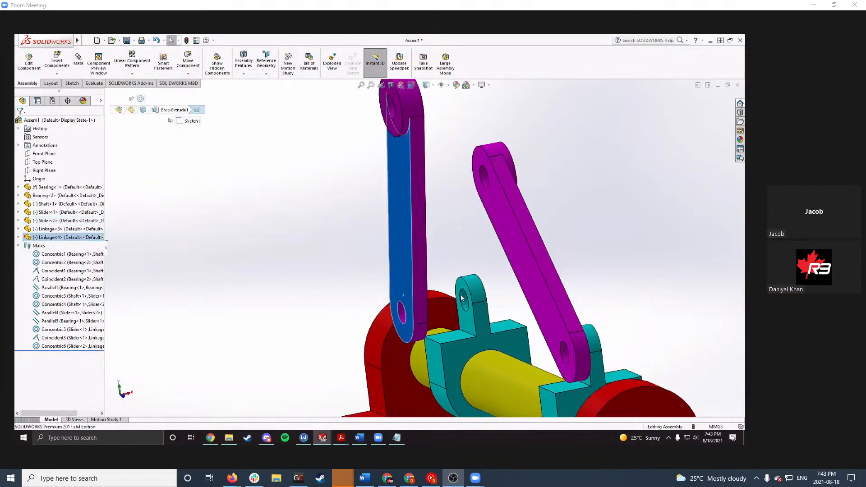
{"action": "middle_click_drag", "start_coordinate": [406, 288], "coordinate": [297, 296]}
{"action": "left_click", "coordinate": [502, 285], "text": "ctrl"}
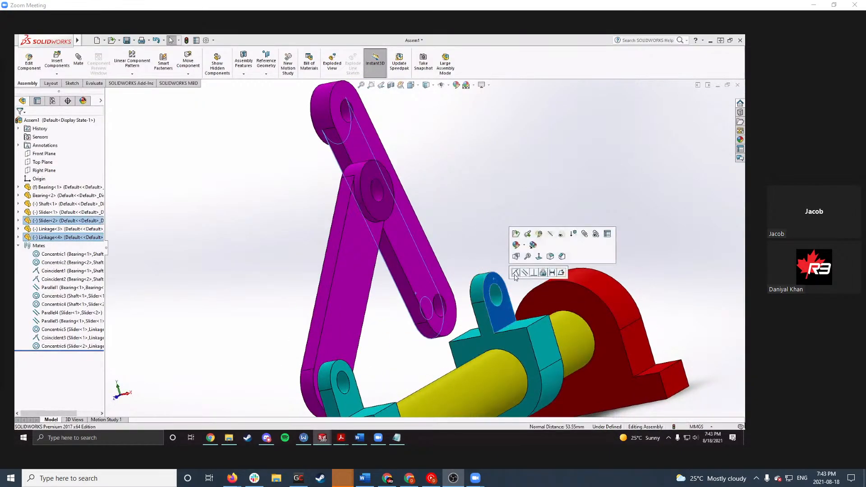
{"action": "left_click", "coordinate": [487, 262]}
Step: Swing Linkage<4> about its joint on Slider<2> to test the mated motion and face alignment
{"action": "middle_click_drag", "start_coordinate": [514, 225], "coordinate": [480, 212]}
{"action": "scroll", "coordinate": [436, 178], "scroll_direction": "down", "scroll_amount": 3}
{"action": "left_click_drag", "start_coordinate": [373, 136], "coordinate": [397, 216]}
{"action": "left_click", "coordinate": [431, 194]}
{"action": "scroll", "coordinate": [383, 207], "scroll_direction": "down", "scroll_amount": 2}
{"action": "middle_click_drag", "start_coordinate": [381, 218], "coordinate": [399, 267]}
{"action": "middle_click_drag", "start_coordinate": [396, 216], "coordinate": [408, 301]}
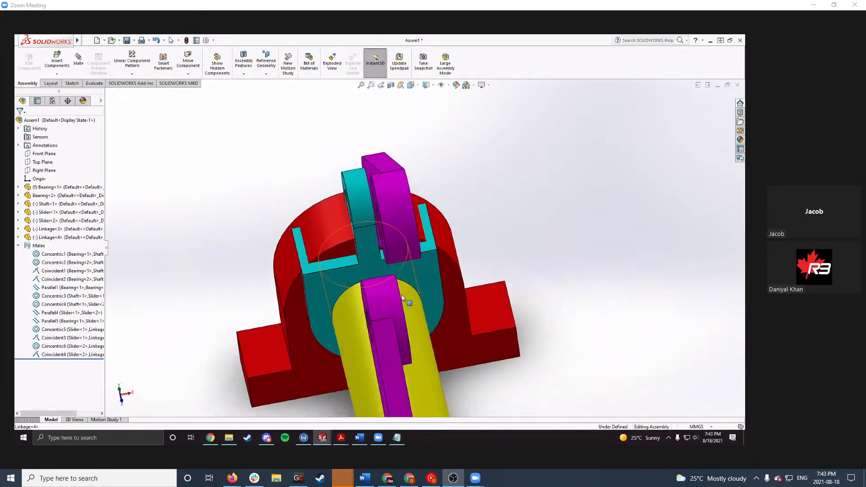
{"action": "left_click_drag", "start_coordinate": [394, 199], "coordinate": [435, 234]}
{"action": "left_click", "coordinate": [470, 201]}
Step: Slide Slider<2> along the shaft to sit close to its neighbouring bearing
{"action": "middle_click_drag", "start_coordinate": [470, 201], "coordinate": [373, 211]}
{"action": "scroll", "coordinate": [373, 211], "scroll_direction": "up", "scroll_amount": 5}
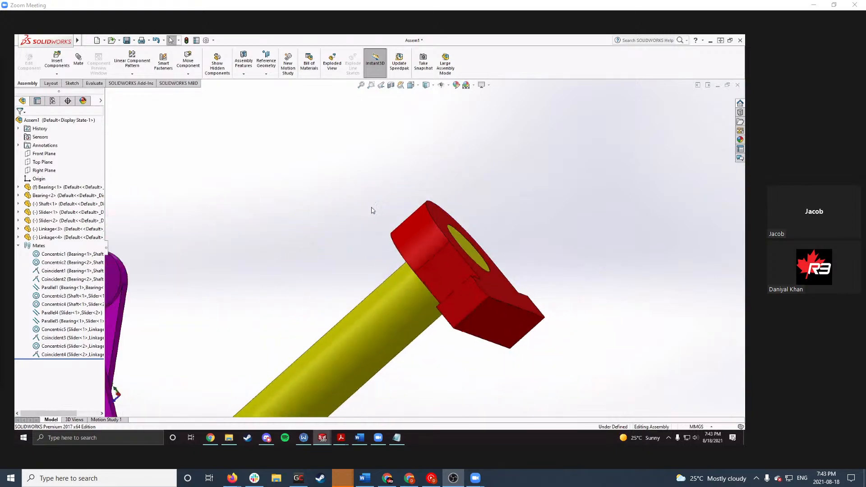
{"action": "middle_click_drag", "start_coordinate": [299, 291], "coordinate": [297, 325]}
{"action": "left_click_drag", "start_coordinate": [242, 375], "coordinate": [383, 366]}
{"action": "scroll", "coordinate": [391, 229], "scroll_direction": "down", "scroll_amount": 5}
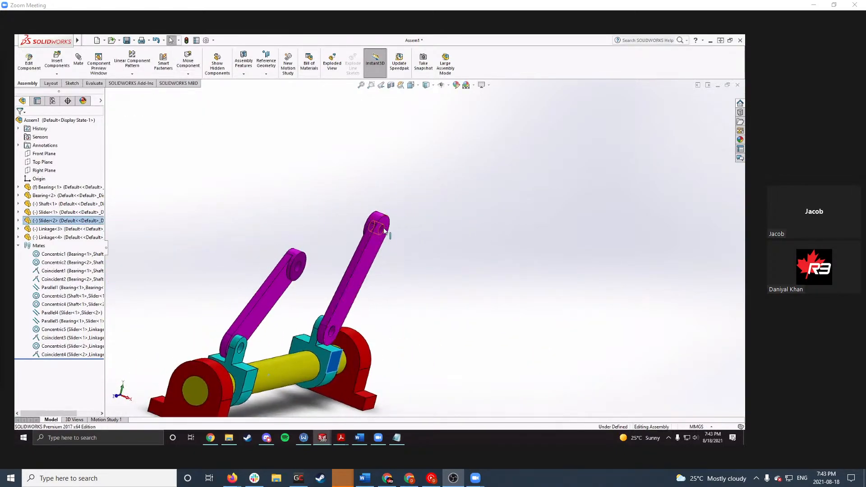
{"action": "scroll", "coordinate": [261, 212], "scroll_direction": "up", "scroll_amount": 8}
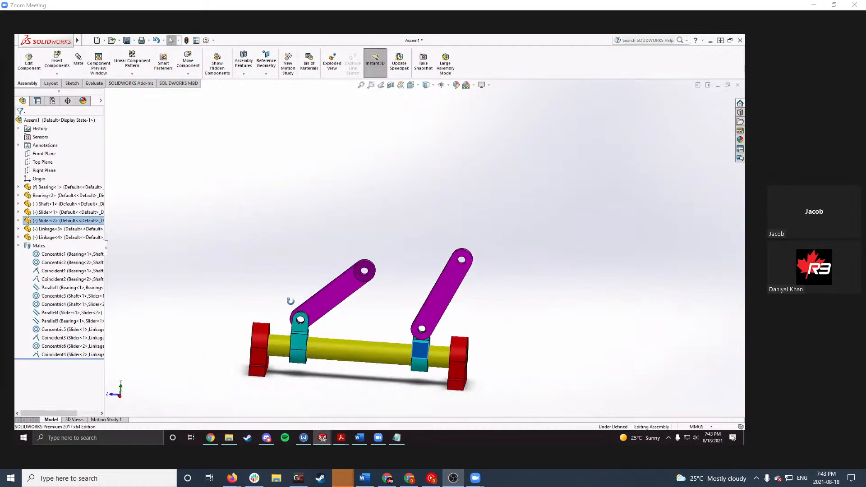
Step: Examine the two mated linkages and compare their arrangement with the Assembly.PDF drawing in Acrobat Reader
{"action": "scroll", "coordinate": [316, 301], "scroll_direction": "down", "scroll_amount": 5}
{"action": "scroll", "coordinate": [341, 304], "scroll_direction": "up", "scroll_amount": 3}
{"action": "left_click_drag", "start_coordinate": [566, 215], "coordinate": [566, 215]}
{"action": "left_click", "coordinate": [483, 293]}
{"action": "middle_click_drag", "start_coordinate": [483, 294], "coordinate": [480, 286]}
{"action": "scroll", "coordinate": [472, 283], "scroll_direction": "down", "scroll_amount": 3}
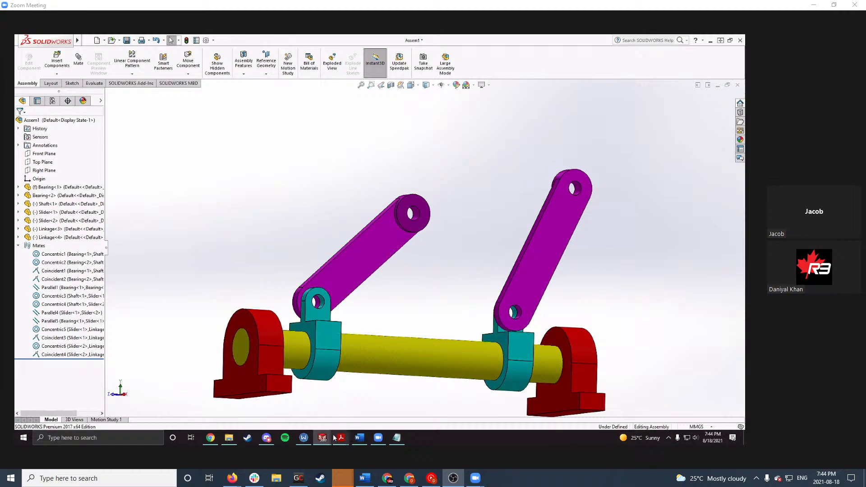
{"action": "left_click", "coordinate": [416, 302]}
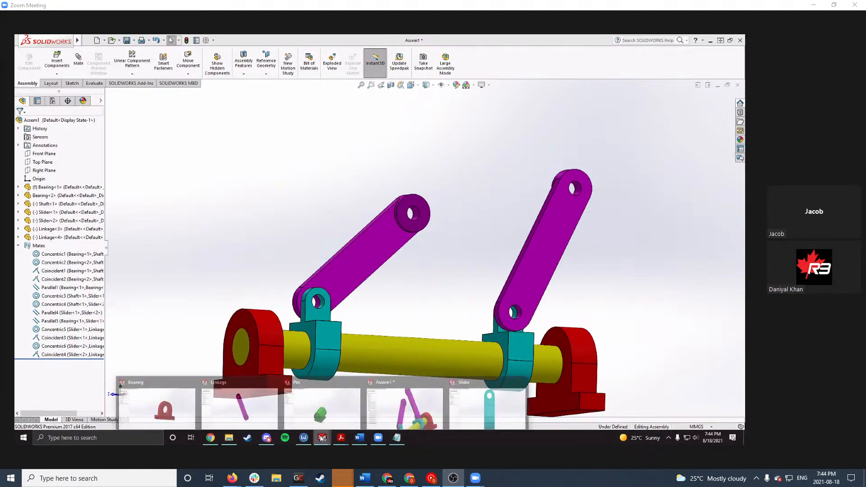
{"action": "mouse_move", "coordinate": [344, 442]}
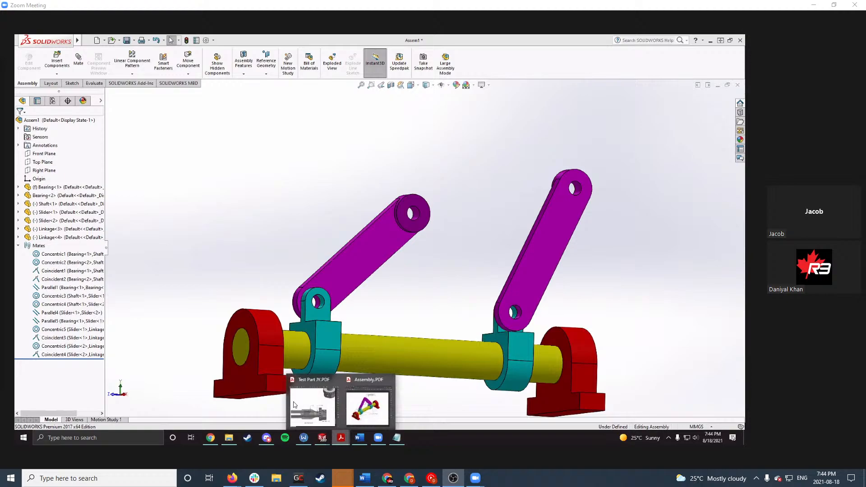
{"action": "left_click", "coordinate": [352, 408]}
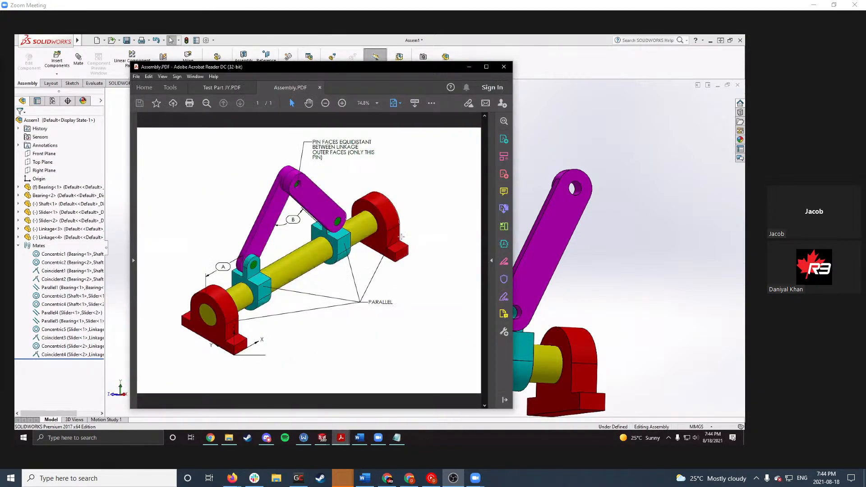
{"action": "left_click", "coordinate": [469, 67]}
Step: Add a concentric mate between the free-end holes of Linkage<3> and Linkage<4>
{"action": "scroll", "coordinate": [479, 222], "scroll_direction": "down", "scroll_amount": 3}
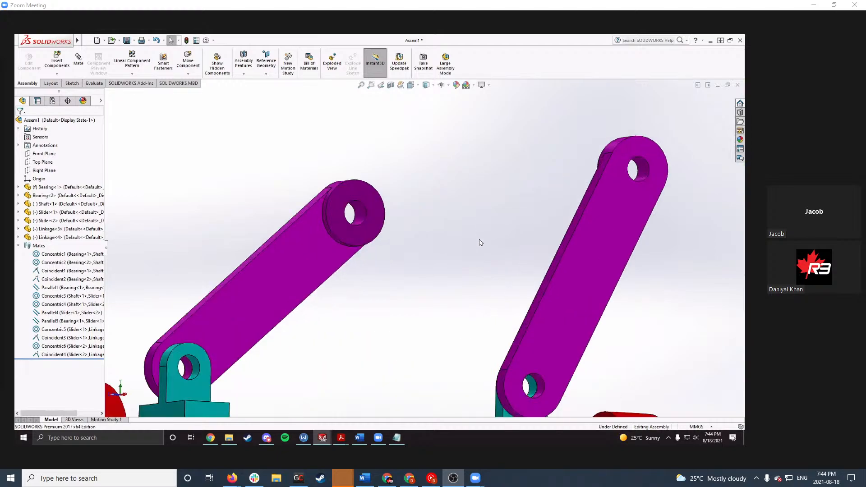
{"action": "scroll", "coordinate": [479, 240], "scroll_direction": "up", "scroll_amount": 1}
{"action": "middle_click_drag", "start_coordinate": [458, 269], "coordinate": [437, 291]}
{"action": "scroll", "coordinate": [435, 291], "scroll_direction": "up", "scroll_amount": 2}
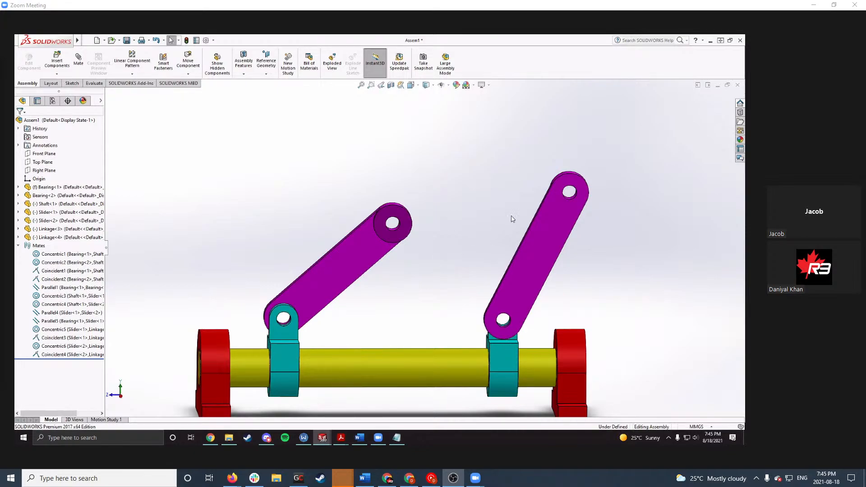
{"action": "scroll", "coordinate": [483, 226], "scroll_direction": "down", "scroll_amount": 3}
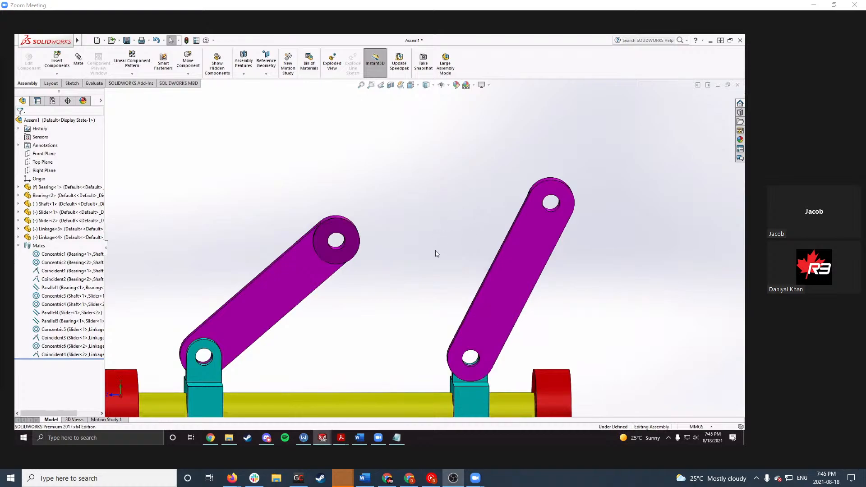
{"action": "middle_click_drag", "start_coordinate": [439, 251], "coordinate": [436, 226]}
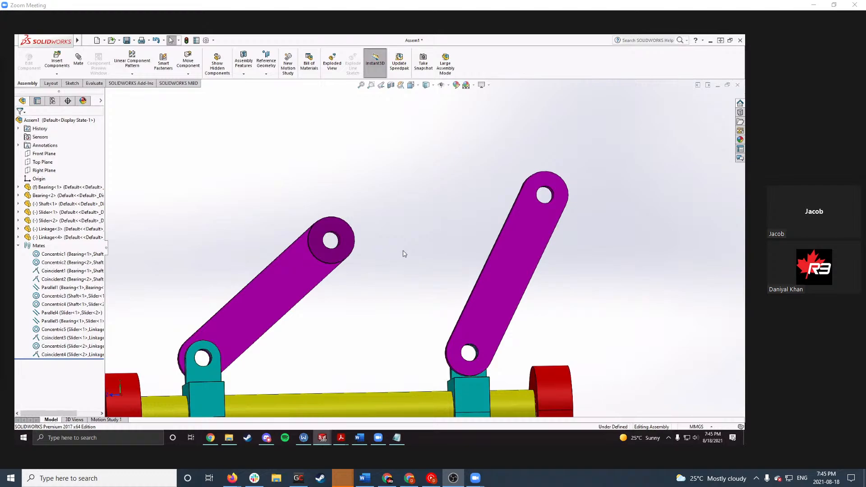
{"action": "middle_click_drag", "start_coordinate": [395, 254], "coordinate": [413, 251]}
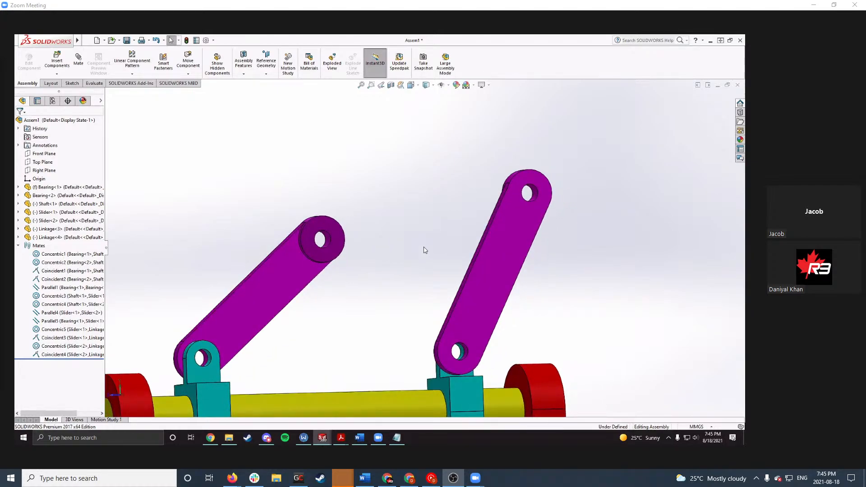
{"action": "left_click", "coordinate": [533, 192]}
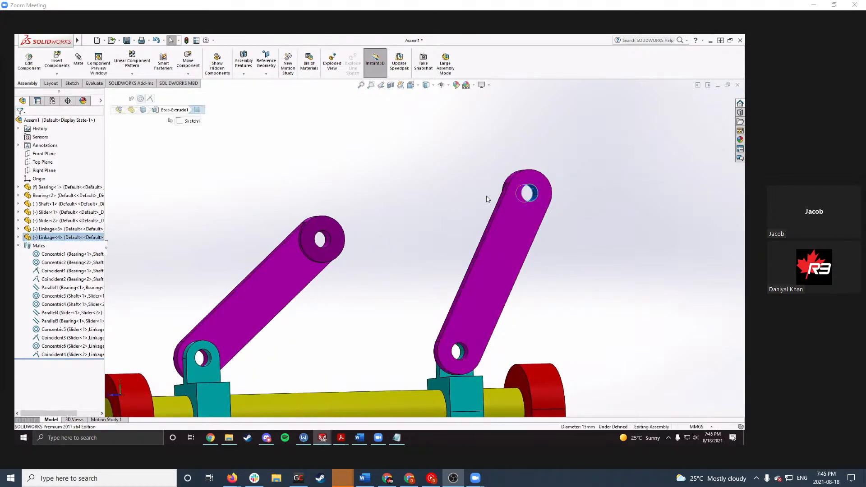
{"action": "left_click", "coordinate": [325, 239], "text": "ctrl"}
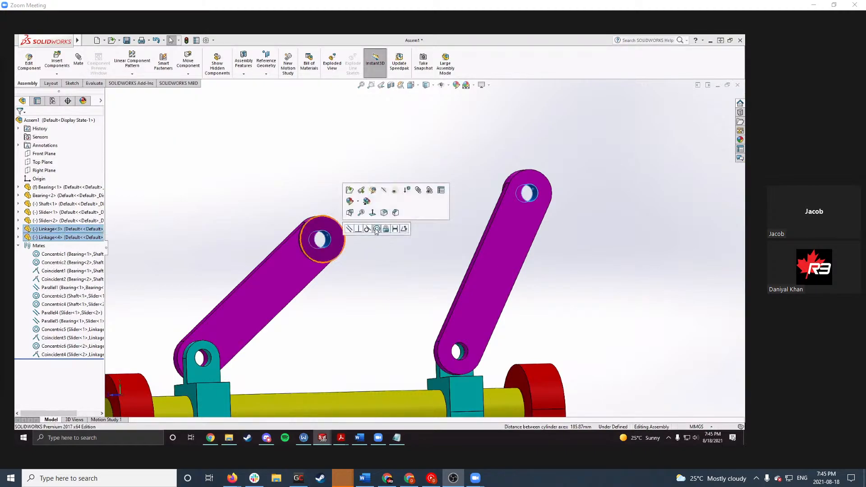
{"action": "left_click", "coordinate": [376, 229]}
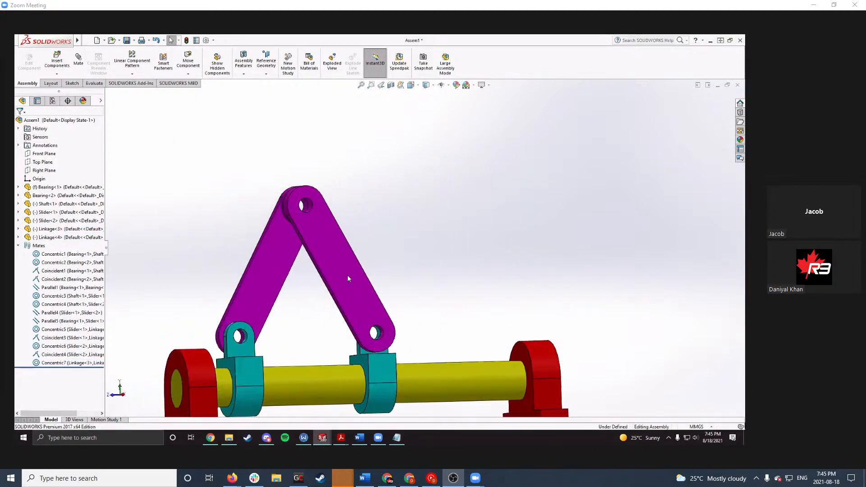
Step: Slide Slider<2> along the shaft away from Slider<1> to spread the joined linkages
{"action": "left_click_drag", "start_coordinate": [392, 368], "coordinate": [471, 364]}
{"action": "key", "text": "Escape"}
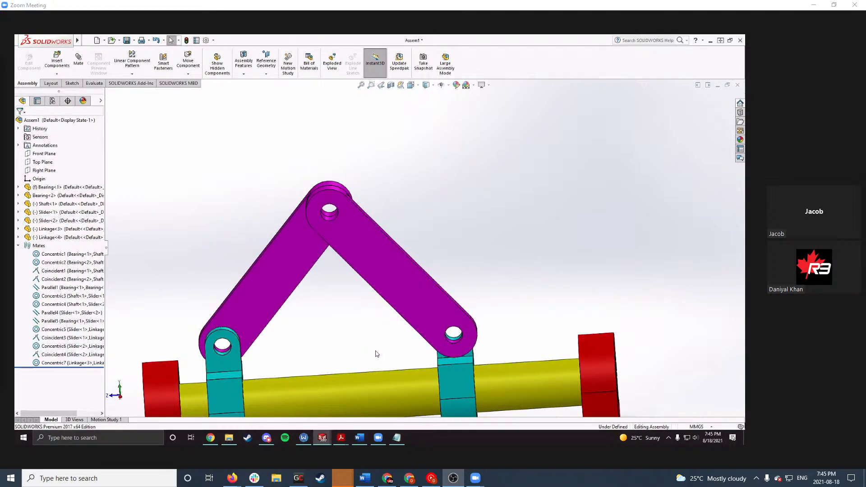
Step: Examine the pin holes at the linkage apex and at both slider joints
{"action": "scroll", "coordinate": [321, 310], "scroll_direction": "down", "scroll_amount": 4}
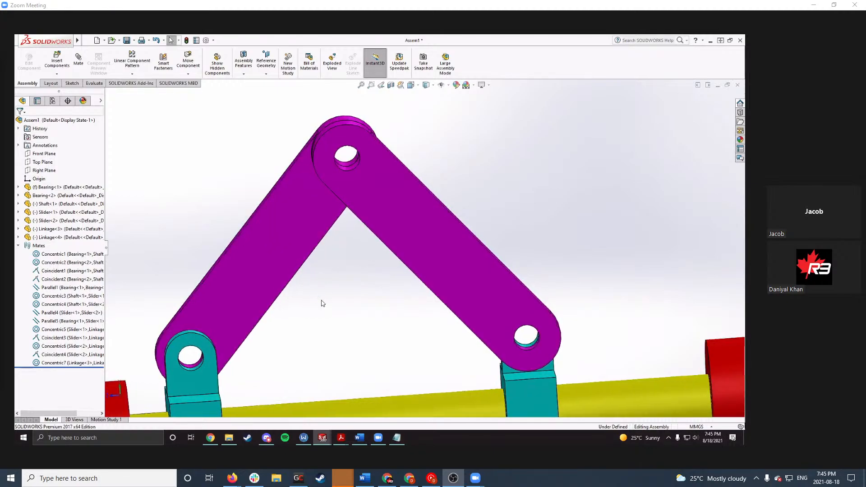
{"action": "left_click", "coordinate": [359, 170]}
{"action": "scroll", "coordinate": [358, 321], "scroll_direction": "up", "scroll_amount": 4}
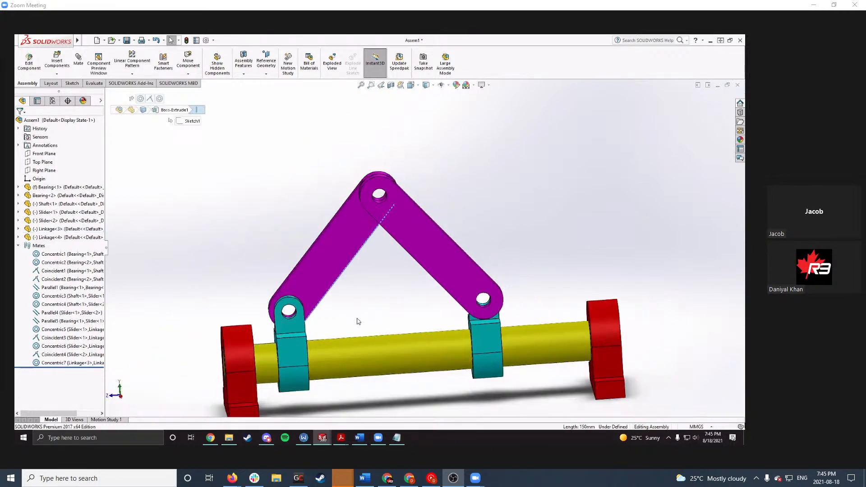
{"action": "scroll", "coordinate": [359, 325], "scroll_direction": "down", "scroll_amount": 2}
{"action": "left_click", "coordinate": [351, 315]}
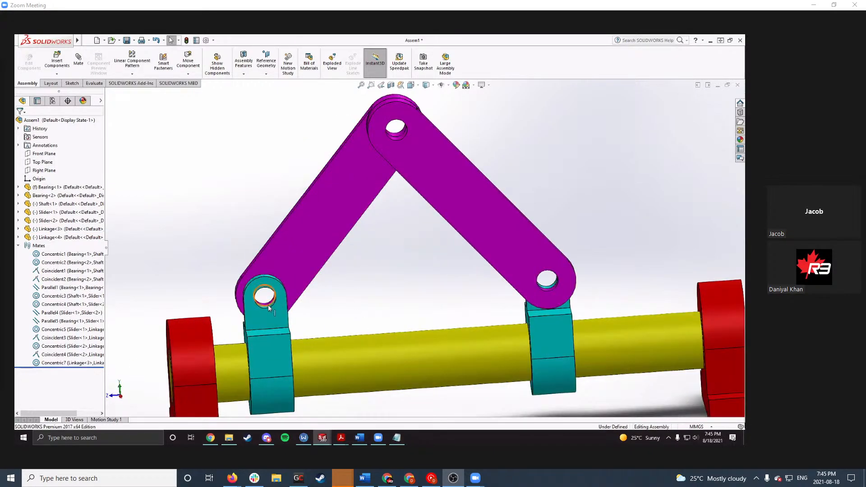
{"action": "left_click", "coordinate": [269, 309]}
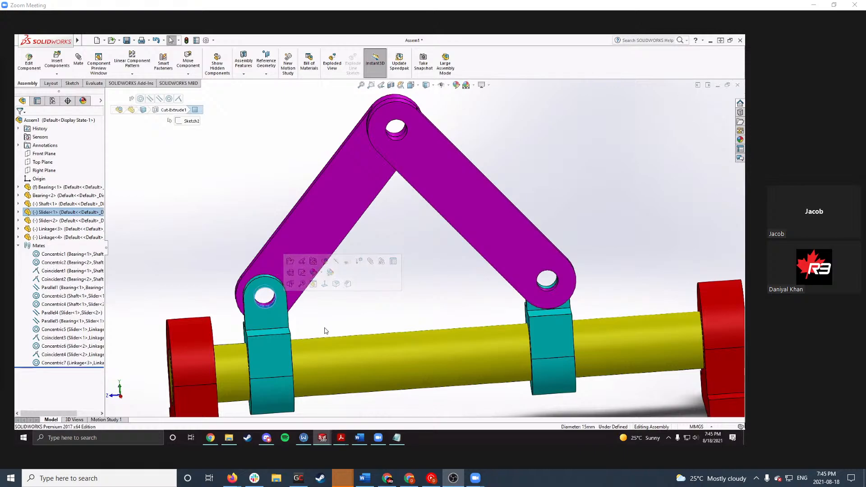
{"action": "left_click", "coordinate": [383, 350]}
{"action": "scroll", "coordinate": [373, 276], "scroll_direction": "down", "scroll_amount": 2}
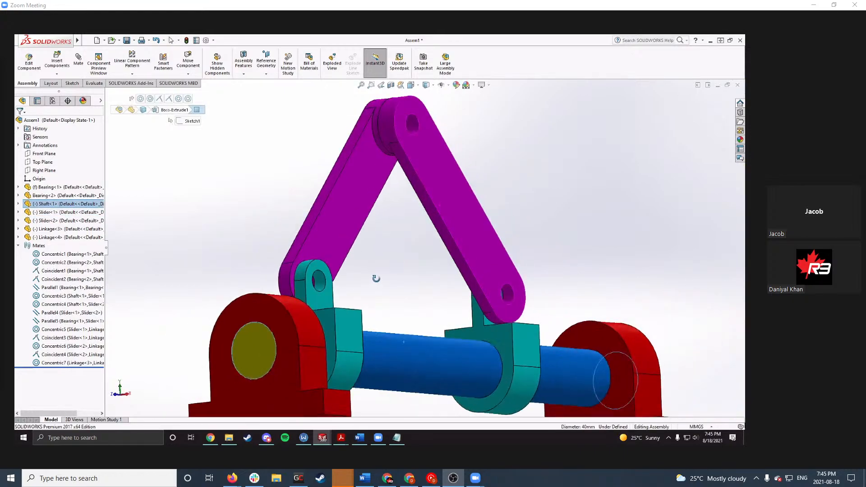
{"action": "left_click", "coordinate": [396, 300]}
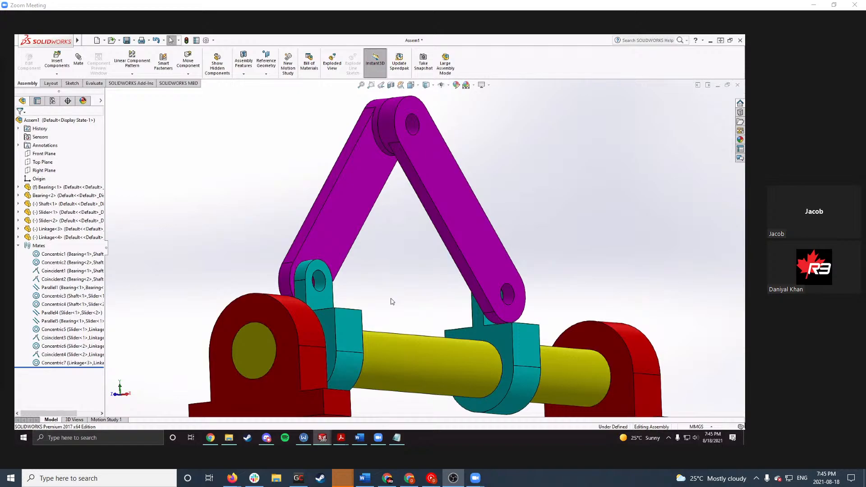
{"action": "middle_click_drag", "start_coordinate": [405, 298], "coordinate": [371, 318]}
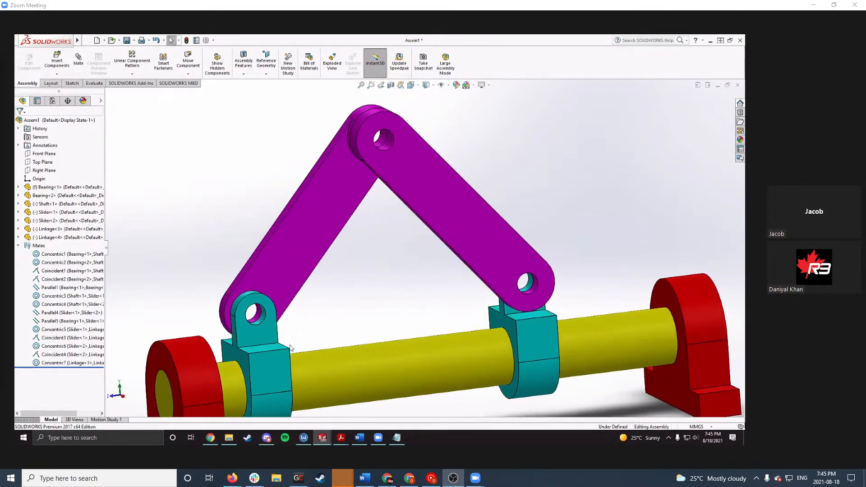
Step: Slide Slider<1> and Slider<2> along the shaft to test the linkage motion, leaving the sliders farther apart
{"action": "left_click_drag", "start_coordinate": [264, 335], "coordinate": [292, 335]}
{"action": "left_click", "coordinate": [423, 330]}
{"action": "left_click", "coordinate": [520, 316]}
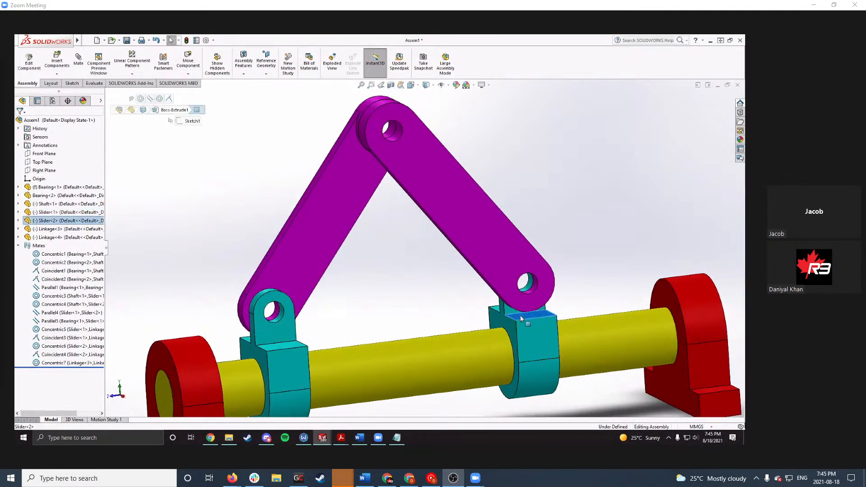
{"action": "left_click_drag", "start_coordinate": [521, 315], "coordinate": [570, 314]}
{"action": "left_click", "coordinate": [455, 310]}
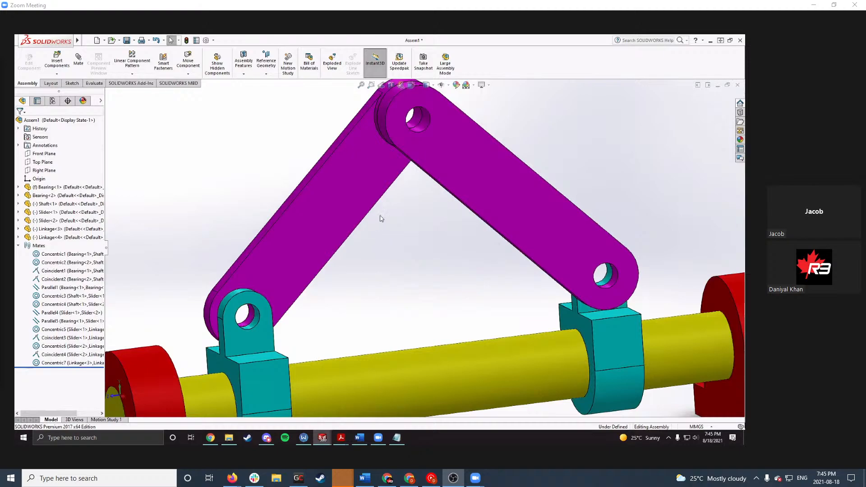
{"action": "scroll", "coordinate": [388, 168], "scroll_direction": "down", "scroll_amount": 3}
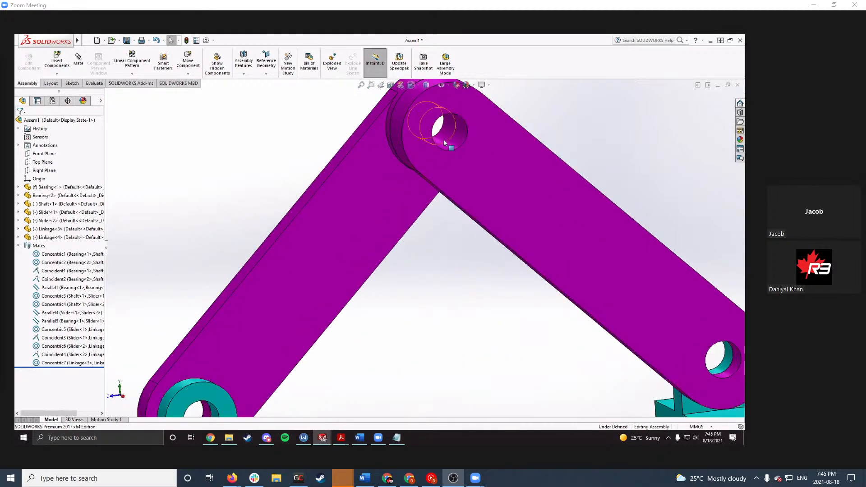
{"action": "scroll", "coordinate": [435, 267], "scroll_direction": "up", "scroll_amount": 5}
{"action": "scroll", "coordinate": [435, 292], "scroll_direction": "down", "scroll_amount": 1}
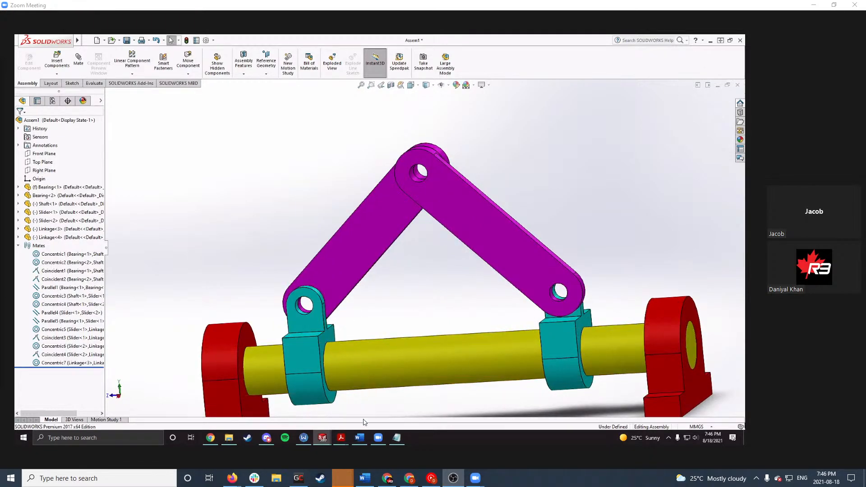
Step: Insert the Pin part into Assem1, placing it in the empty space beside the linkages
{"action": "mouse_move", "coordinate": [341, 438]}
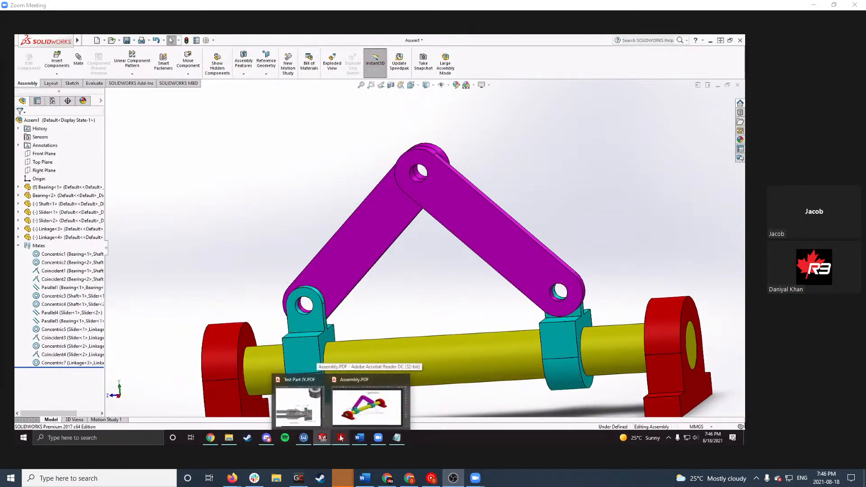
{"action": "key", "text": "ctrl+Tab"}
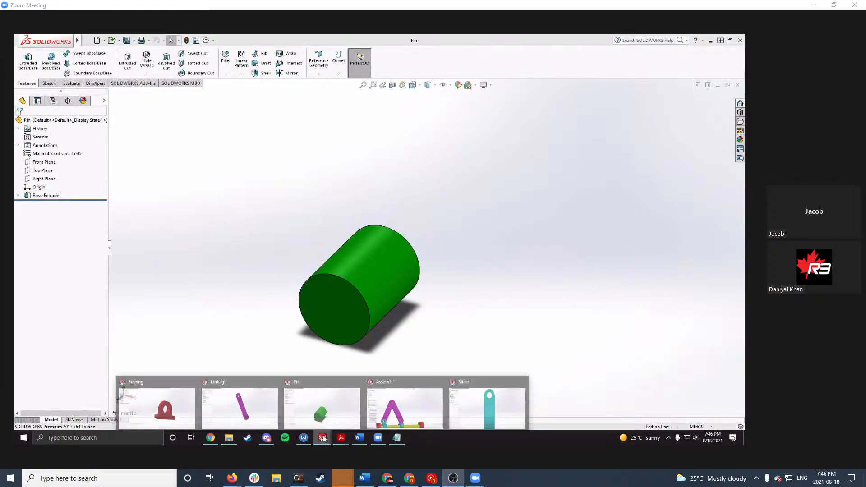
{"action": "left_click", "coordinate": [398, 408]}
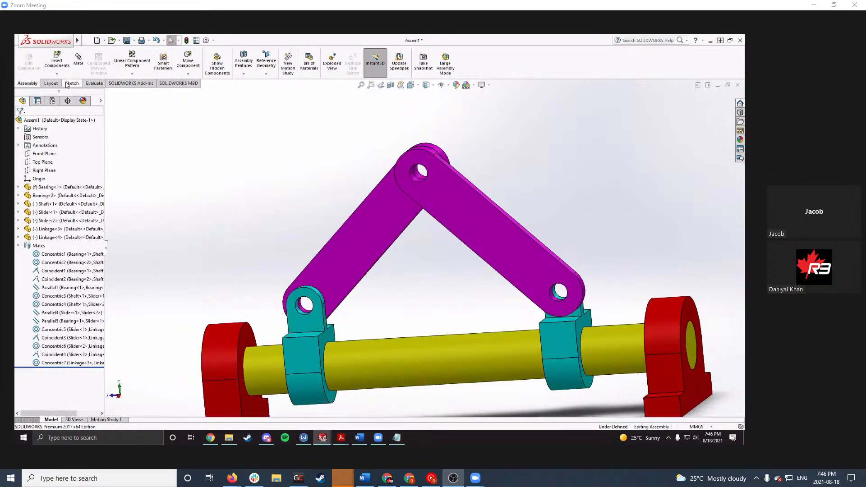
{"action": "left_click", "coordinate": [57, 61]}
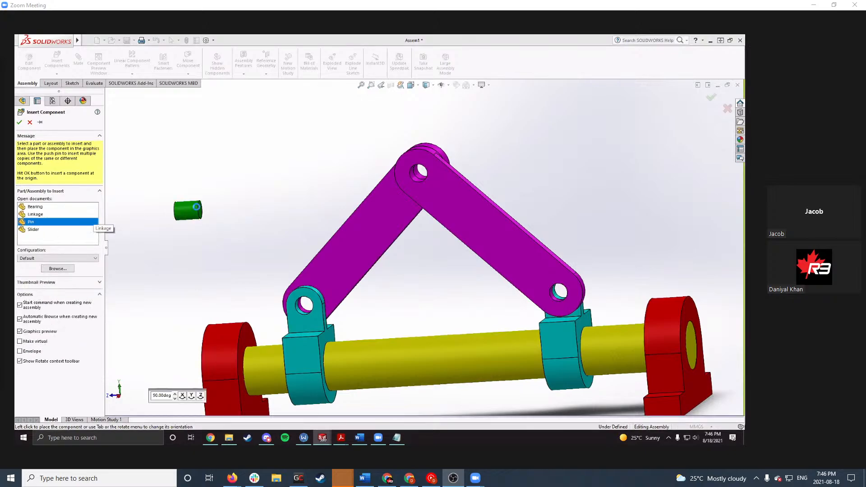
{"action": "left_click", "coordinate": [208, 201]}
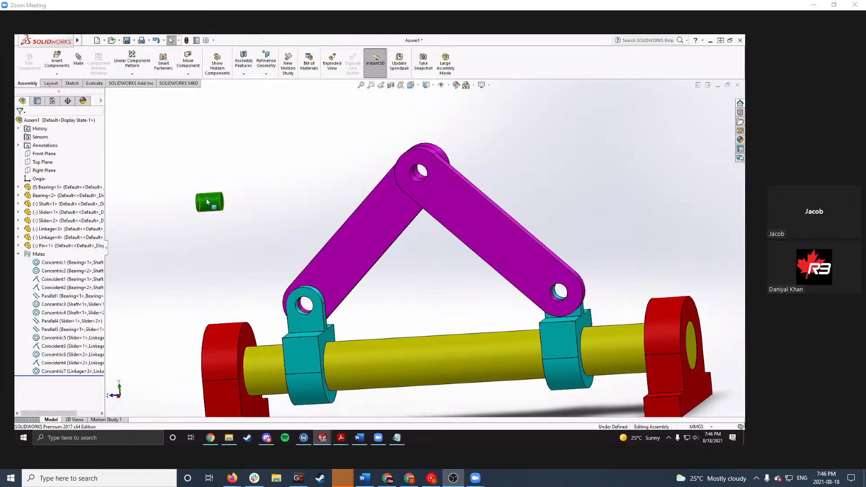
Step: Copy Pin<1> and paste two more pins into the empty space near it
{"action": "left_click", "coordinate": [89, 246]}
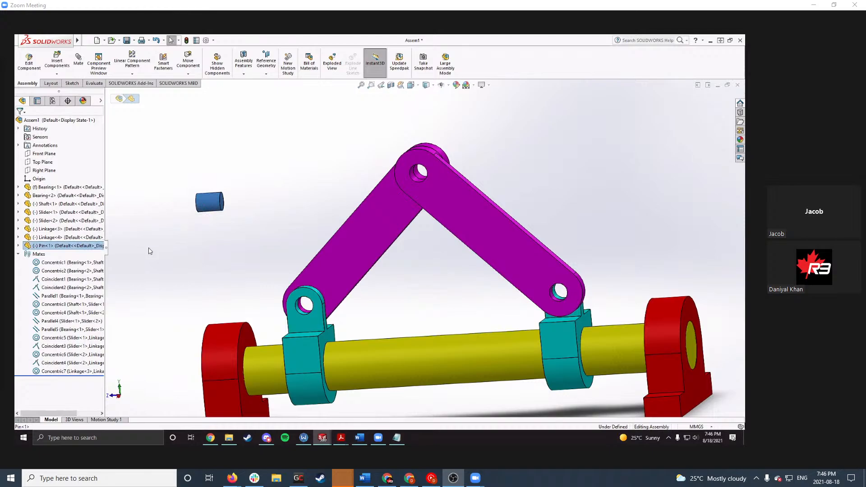
{"action": "left_click", "coordinate": [189, 229]}
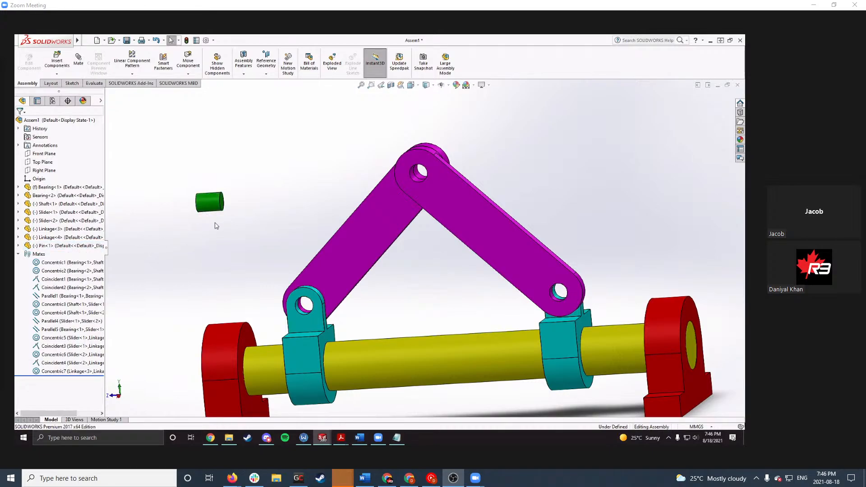
{"action": "key", "text": "ctrl+v"}
{"action": "key", "text": "ctrl+v"}
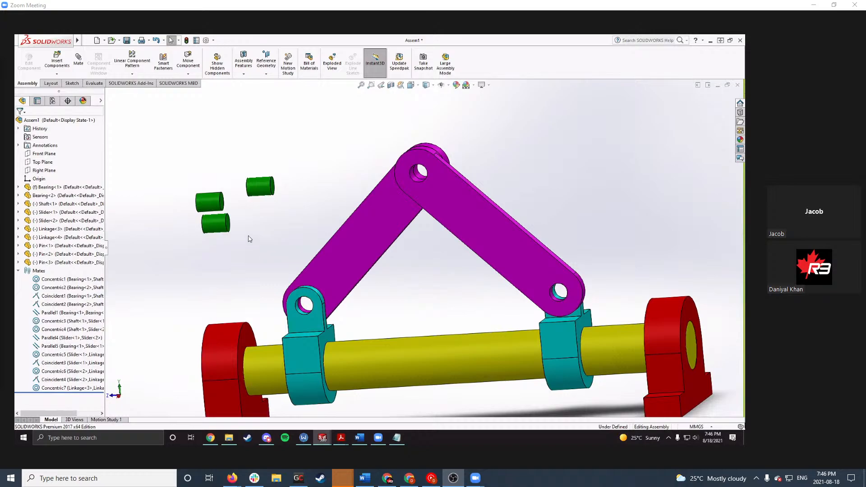
Step: Switch to the Word assignment and read the pin end-face mating conditions, including the exception for the middle pin
{"action": "middle_click_drag", "start_coordinate": [249, 237], "coordinate": [254, 223]}
{"action": "scroll", "coordinate": [270, 256], "scroll_direction": "down", "scroll_amount": 2}
{"action": "middle_click_drag", "start_coordinate": [270, 256], "coordinate": [234, 242]}
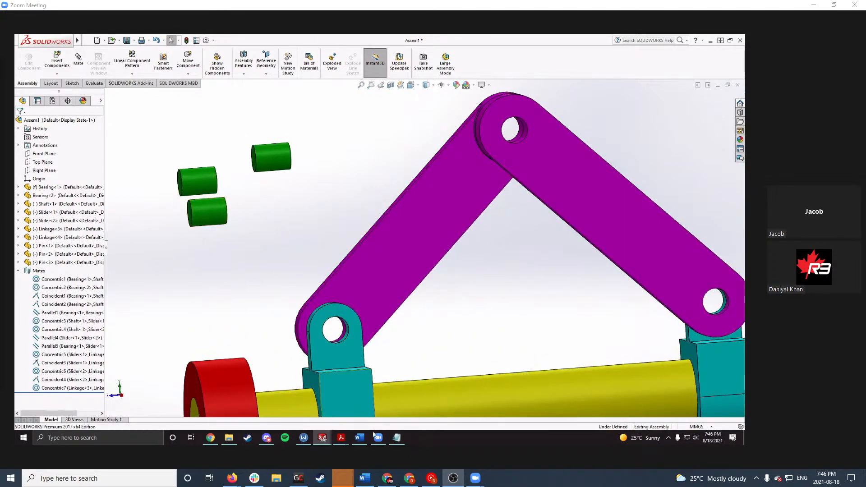
{"action": "left_click", "coordinate": [360, 438]}
{"action": "scroll", "coordinate": [366, 369], "scroll_direction": "down", "scroll_amount": 3}
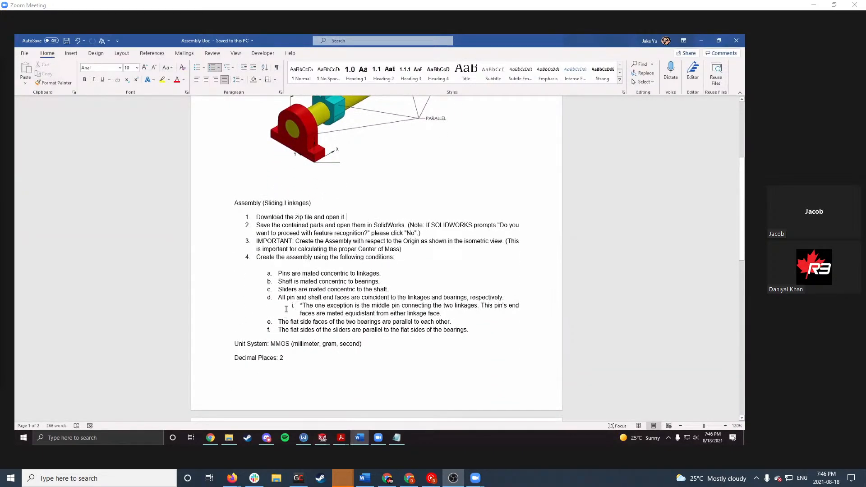
{"action": "left_click_drag", "start_coordinate": [286, 297], "coordinate": [501, 297]}
{"action": "left_click_drag", "start_coordinate": [310, 289], "coordinate": [380, 306]}
{"action": "left_click_drag", "start_coordinate": [298, 307], "coordinate": [391, 314]}
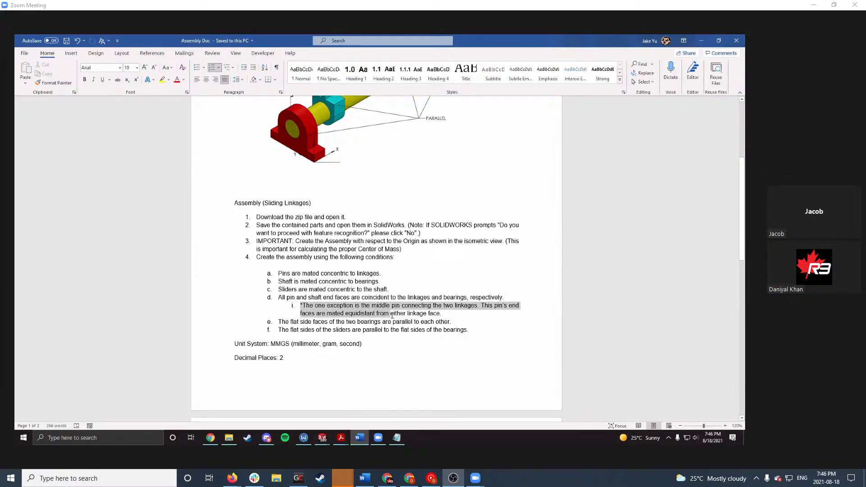
Step: Check the assembly drawing's pin callouts in the Word assignment, and return to the SOLIDWORKS assembly
{"action": "left_click", "coordinate": [452, 323]}
{"action": "scroll", "coordinate": [406, 226], "scroll_direction": "up", "scroll_amount": 6}
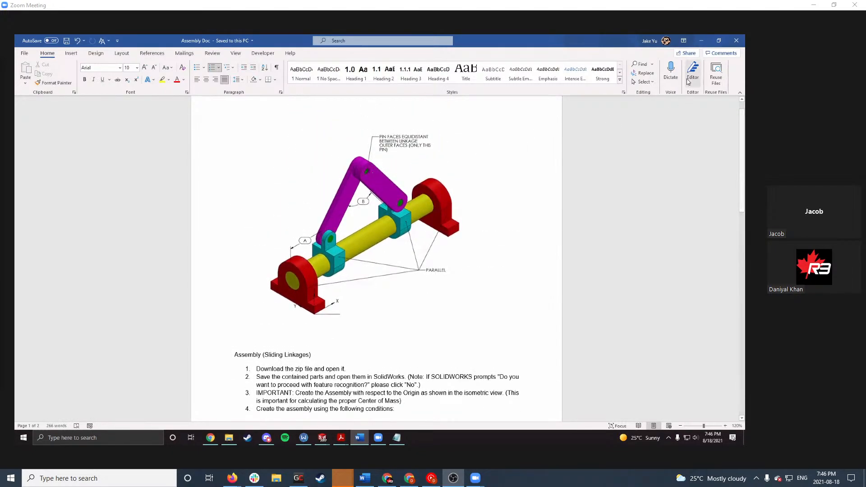
{"action": "left_click", "coordinate": [701, 40]}
Step: Mate the cylindrical face of Pin<2> concentric with the hole in the upper lug of Slider<1>
{"action": "left_click", "coordinate": [212, 214]}
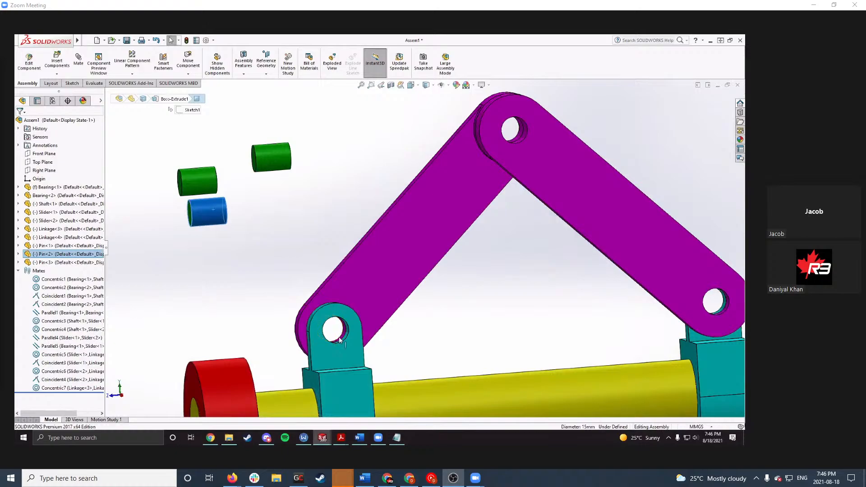
{"action": "middle_click_drag", "start_coordinate": [322, 327], "coordinate": [348, 341]}
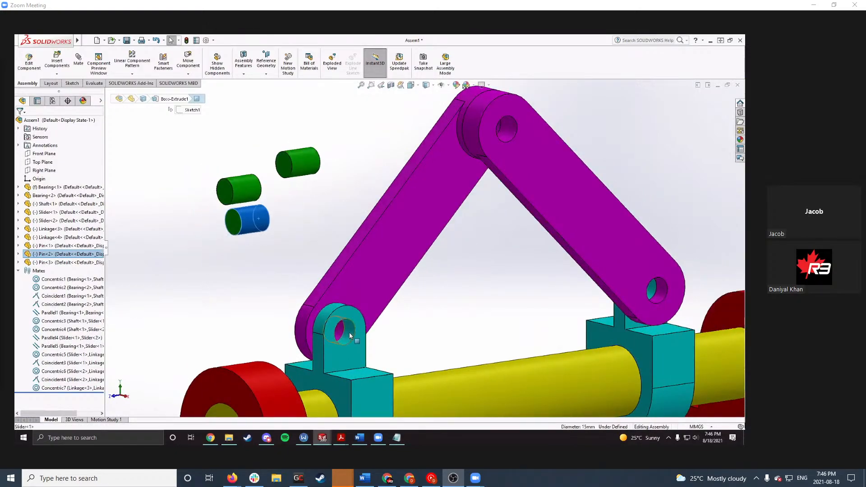
{"action": "left_click", "coordinate": [350, 331], "text": "ctrl"}
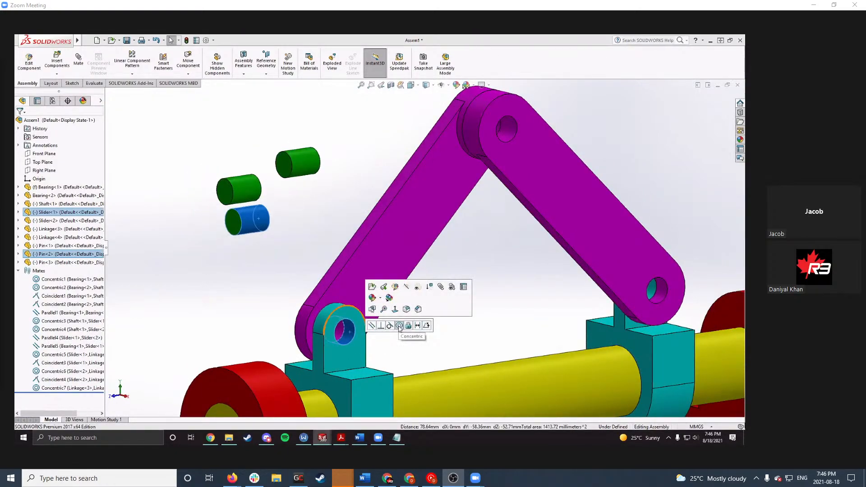
{"action": "left_click", "coordinate": [400, 325]}
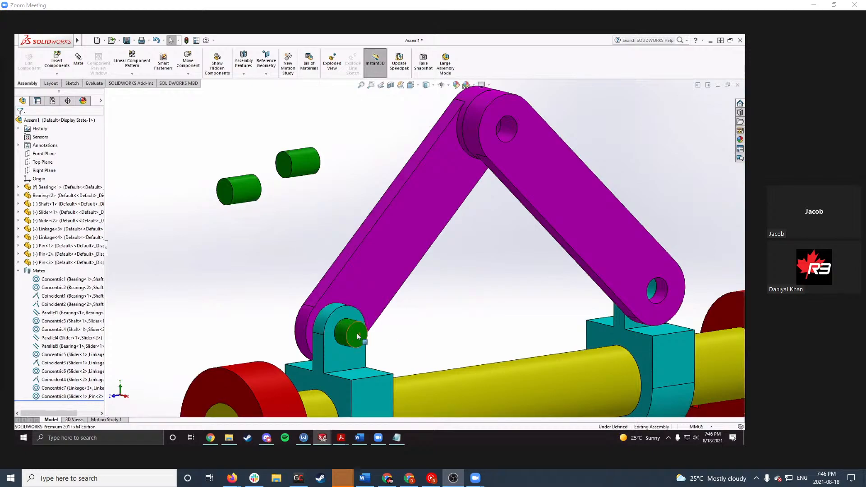
Step: Mate the end face of Pin<2> coincident with the outer lug face of Slider<1>, and inspect the pin from both sides
{"action": "left_click", "coordinate": [358, 335]}
{"action": "left_click", "coordinate": [329, 341], "text": "ctrl"}
{"action": "left_click", "coordinate": [363, 335]}
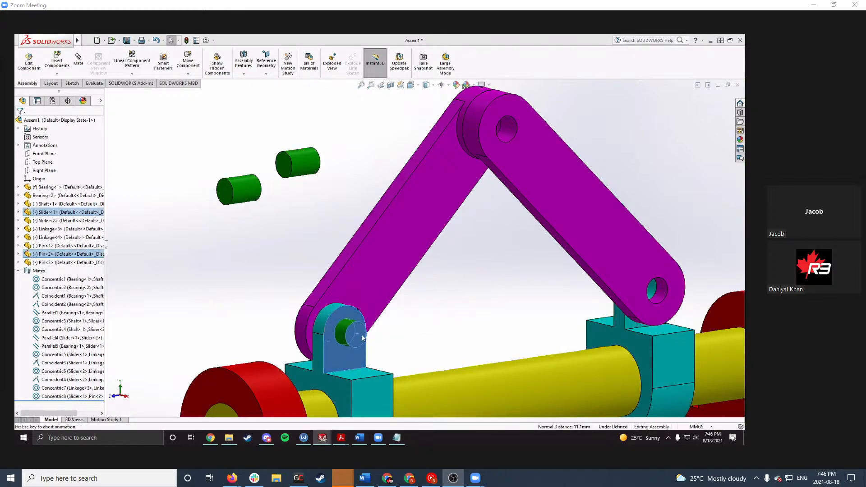
{"action": "mouse_move", "coordinate": [374, 329]}
{"action": "middle_mouse_down"}
{"action": "mouse_move", "coordinate": [442, 319]}
{"action": "mouse_move", "coordinate": [366, 334]}
{"action": "middle_mouse_up"}
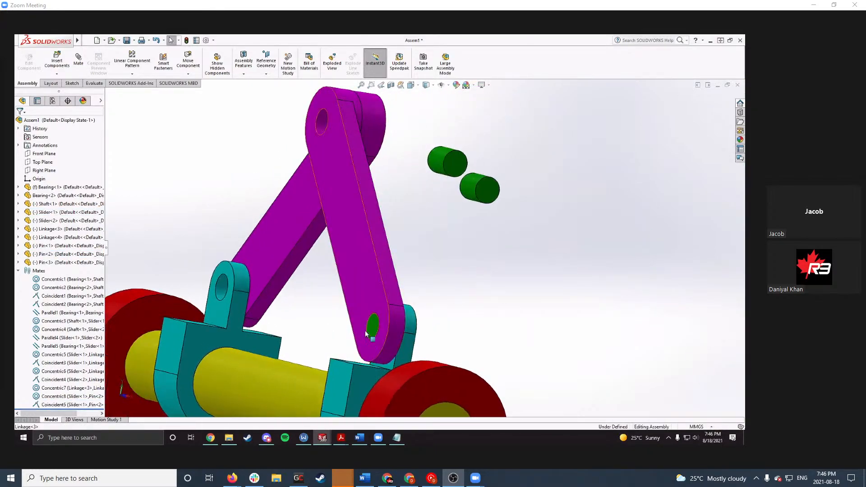
{"action": "left_click", "coordinate": [378, 332]}
{"action": "middle_click_drag", "start_coordinate": [484, 328], "coordinate": [399, 318]}
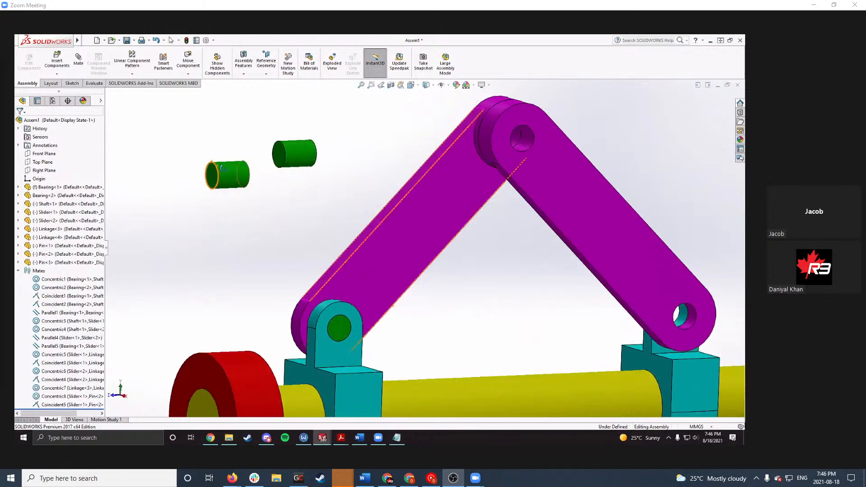
{"action": "left_click", "coordinate": [225, 173]}
{"action": "left_click", "coordinate": [287, 222]}
{"action": "left_click", "coordinate": [294, 162]}
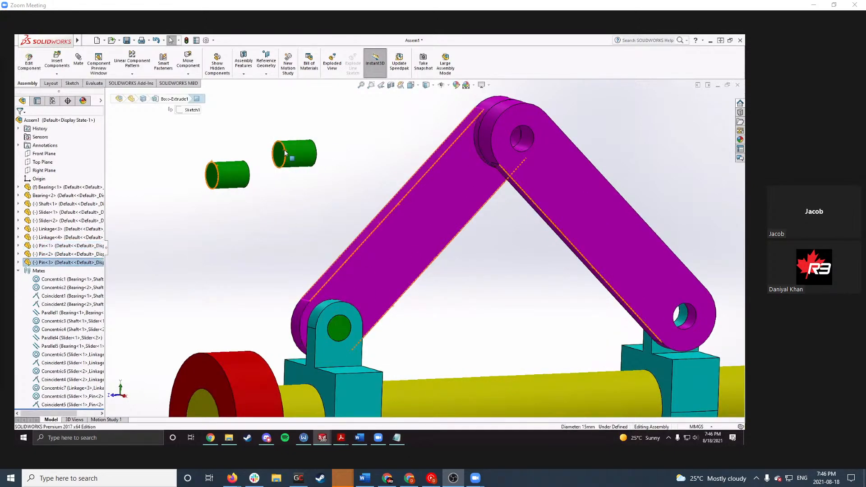
{"action": "left_click", "coordinate": [302, 199]}
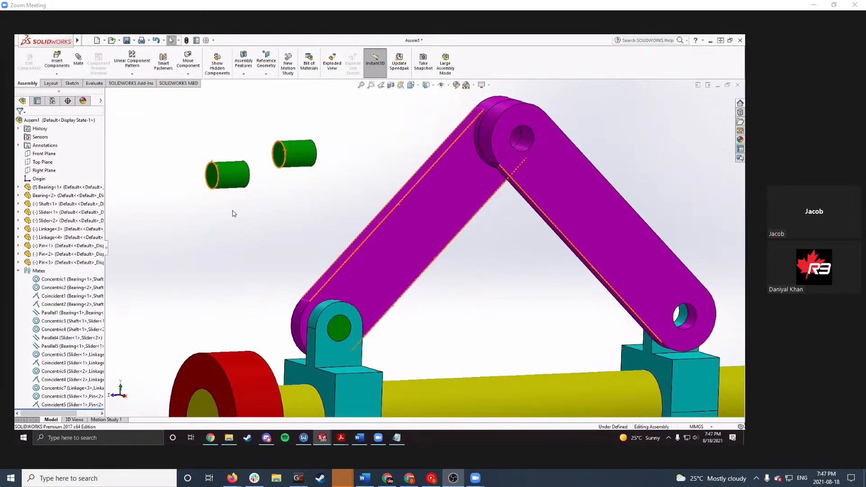
Step: Mate Pin<1> concentric with the lower hole of Linkage<4>, beside Slider<2>
{"action": "middle_click_drag", "start_coordinate": [234, 211], "coordinate": [209, 176]}
{"action": "left_click", "coordinate": [207, 171]}
{"action": "middle_click_drag", "start_coordinate": [718, 326], "coordinate": [645, 354]}
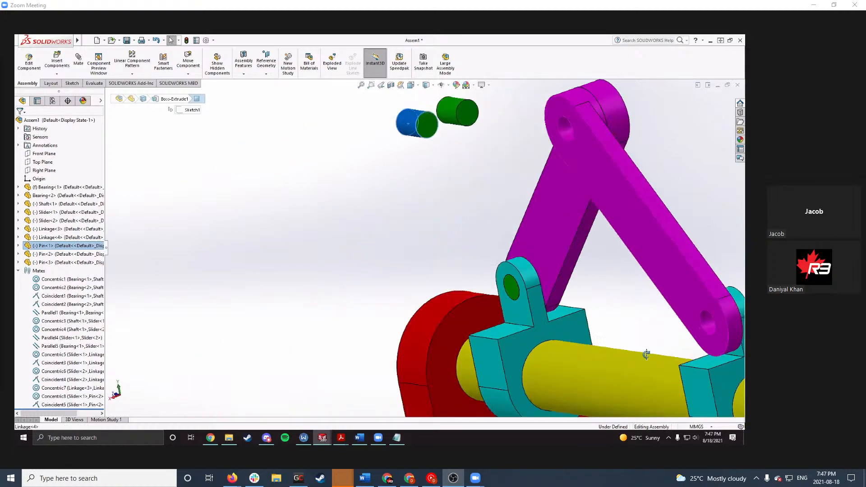
{"action": "scroll", "coordinate": [691, 313], "scroll_direction": "down", "scroll_amount": 5}
{"action": "left_click", "coordinate": [631, 278], "text": "ctrl"}
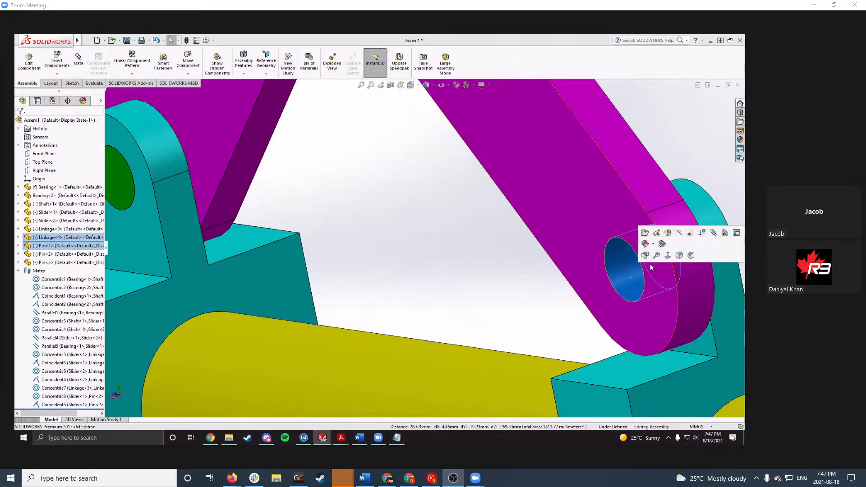
{"action": "scroll", "coordinate": [650, 267], "scroll_direction": "up", "scroll_amount": 6}
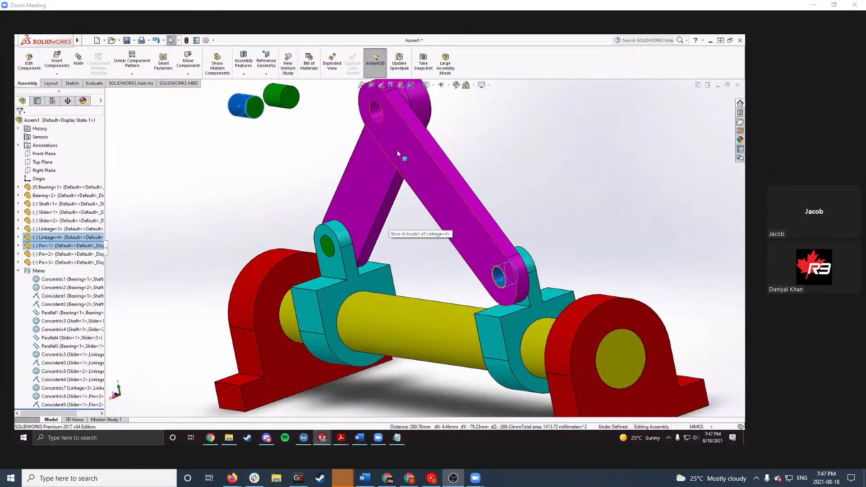
{"action": "left_click", "coordinate": [78, 59]}
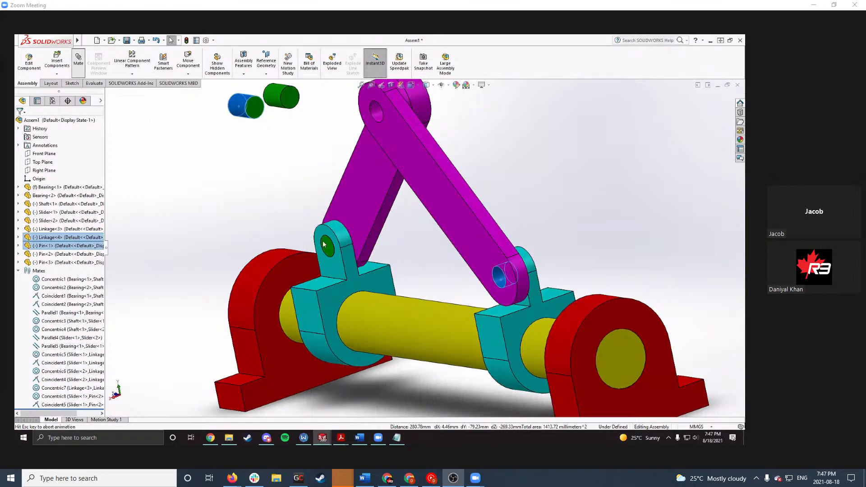
{"action": "left_click", "coordinate": [360, 274]}
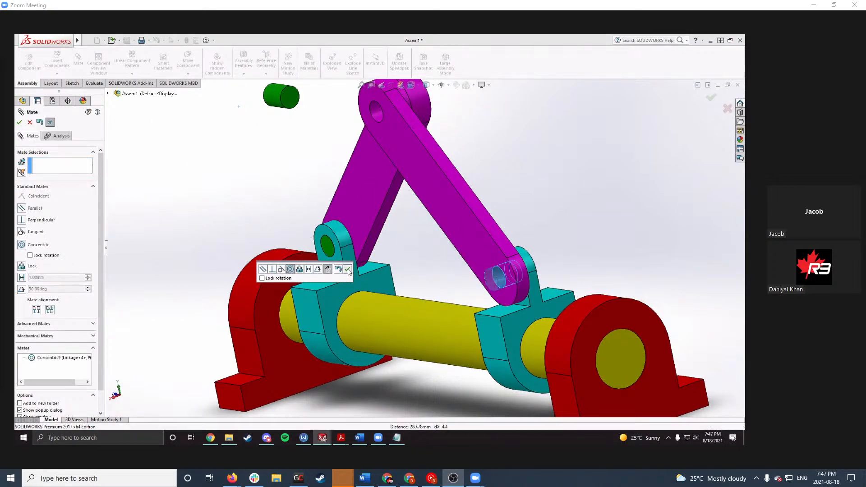
Step: Mate the end face of Pin<1> coincident with the outer face of Linkage<4>
{"action": "scroll", "coordinate": [579, 249], "scroll_direction": "down", "scroll_amount": 3}
{"action": "scroll", "coordinate": [505, 246], "scroll_direction": "down", "scroll_amount": 2}
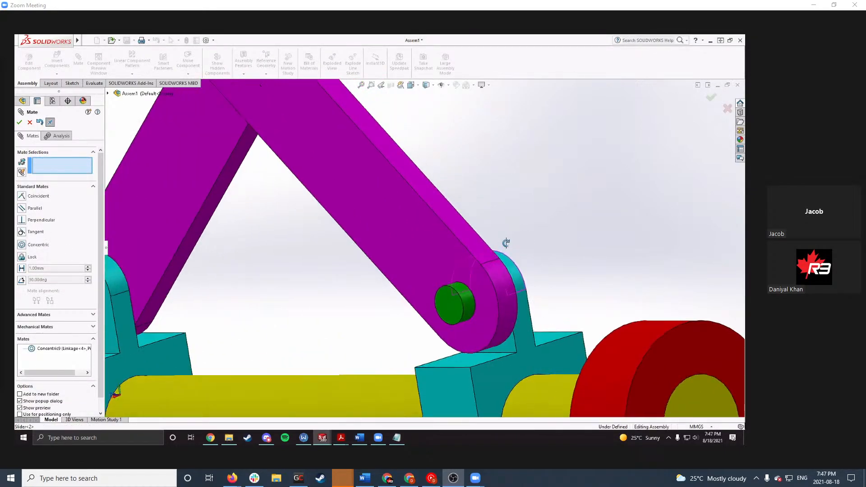
{"action": "left_click", "coordinate": [445, 297]}
{"action": "left_click", "coordinate": [423, 265]}
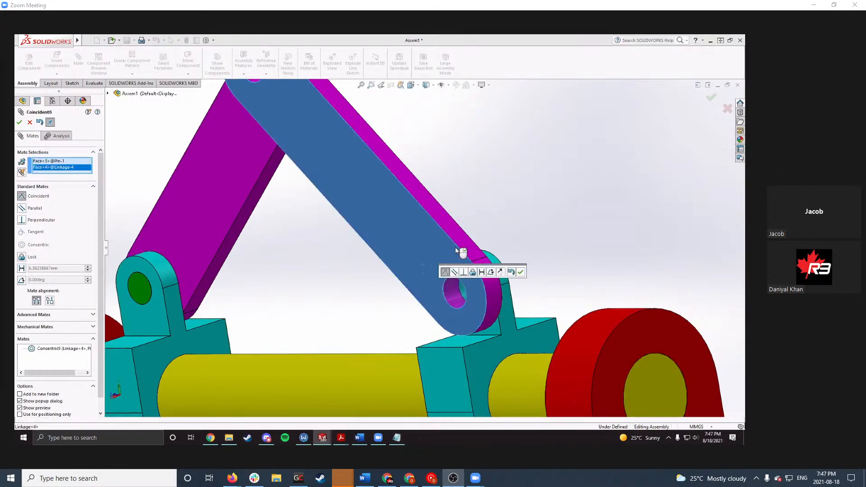
{"action": "left_click", "coordinate": [521, 272]}
{"action": "scroll", "coordinate": [416, 213], "scroll_direction": "up", "scroll_amount": 3}
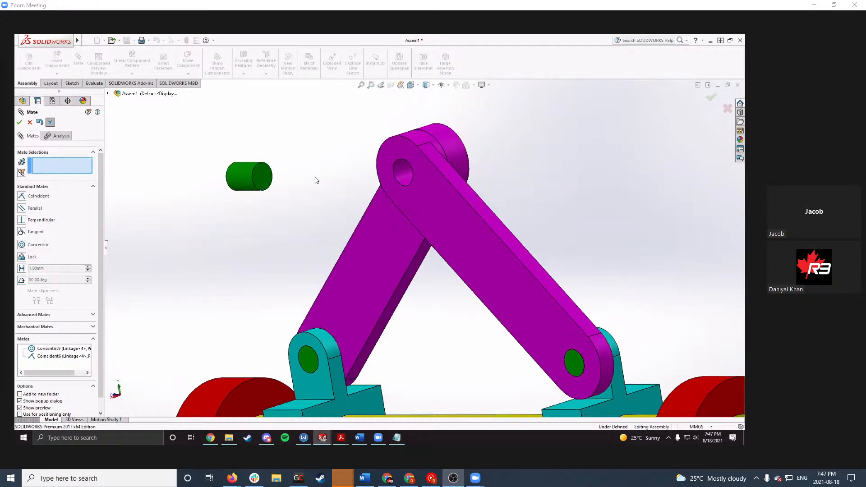
Step: Try coincident mates from Pin<3>'s end edge to the edge and inner face of Linkage<4>'s upper hole, and undo them
{"action": "scroll", "coordinate": [290, 163], "scroll_direction": "down", "scroll_amount": 3}
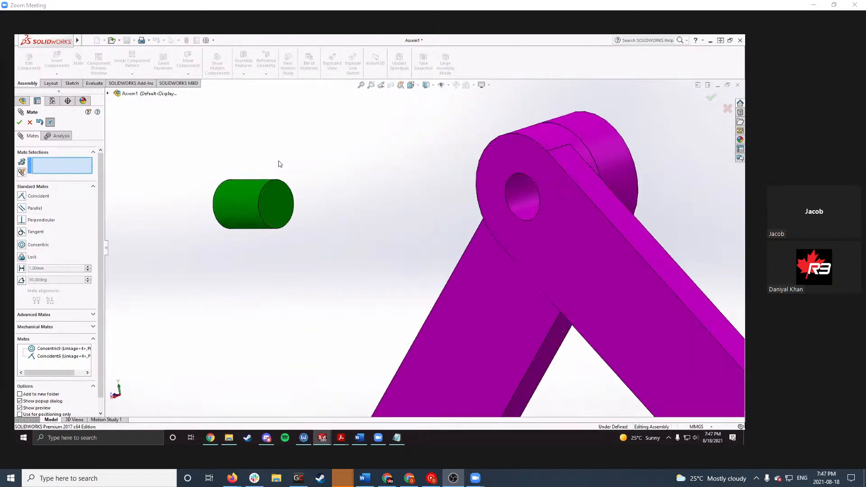
{"action": "left_click", "coordinate": [273, 190]}
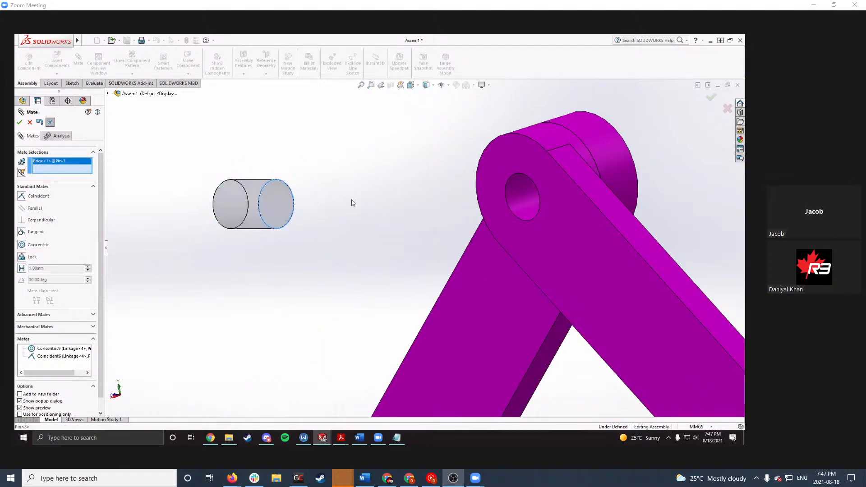
{"action": "left_click", "coordinate": [507, 199]}
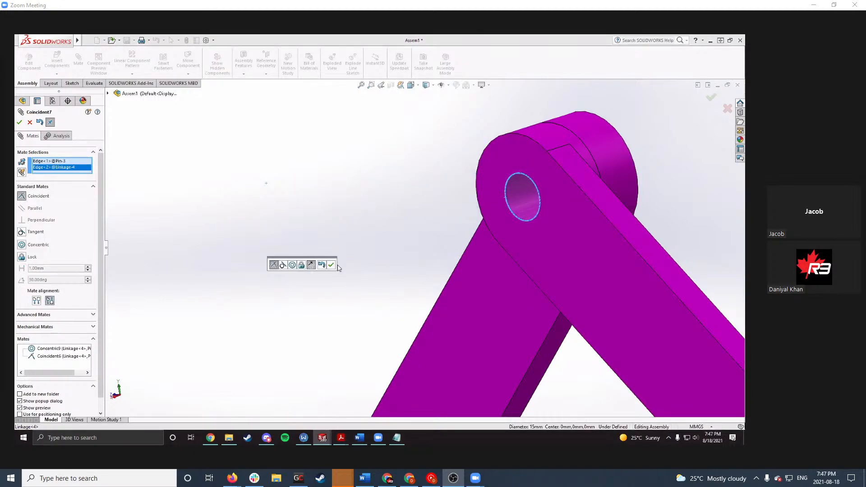
{"action": "key", "text": "ctrl+z"}
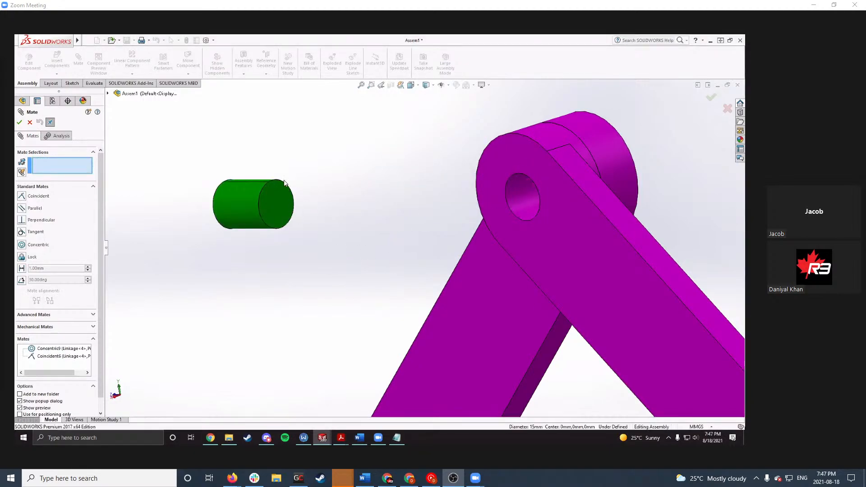
{"action": "left_click", "coordinate": [526, 199]}
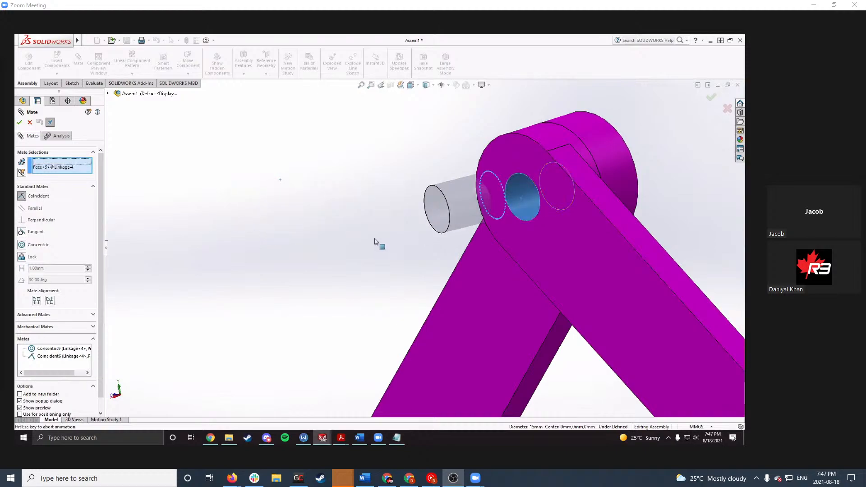
{"action": "left_click", "coordinate": [366, 230]}
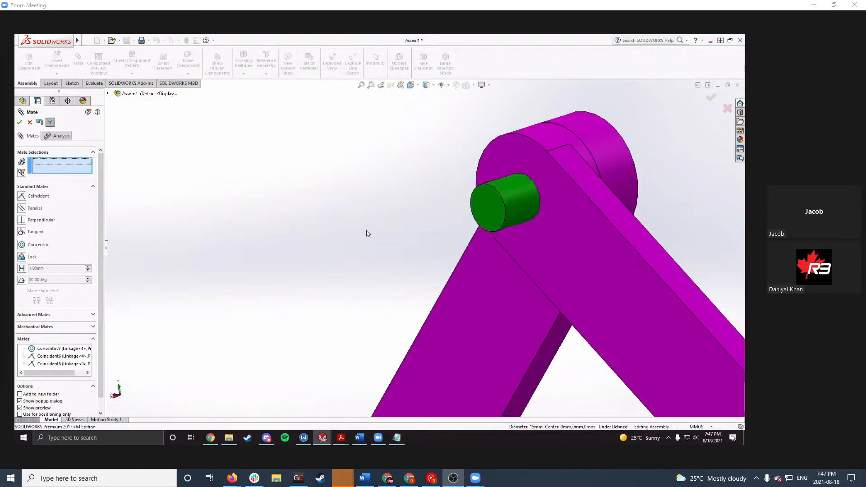
{"action": "scroll", "coordinate": [358, 221], "scroll_direction": "down", "scroll_amount": 3}
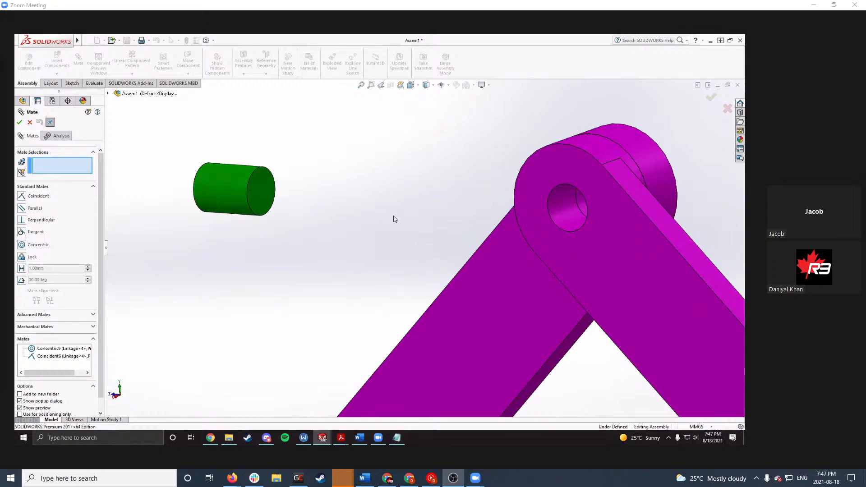
Step: Try a concentric mate between the upper hole face of Linkage<4> and the cylindrical face of Pin<3>, and undo it
{"action": "left_click", "coordinate": [554, 209]}
{"action": "left_click", "coordinate": [218, 192]}
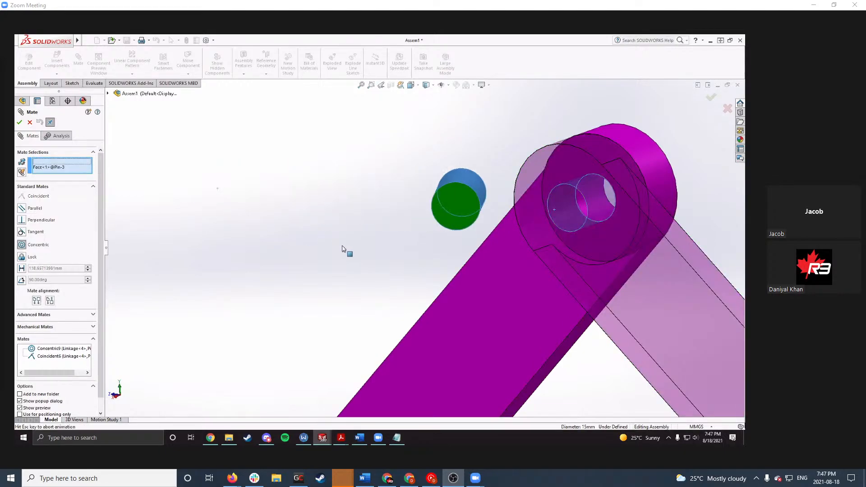
{"action": "left_click", "coordinate": [389, 253]}
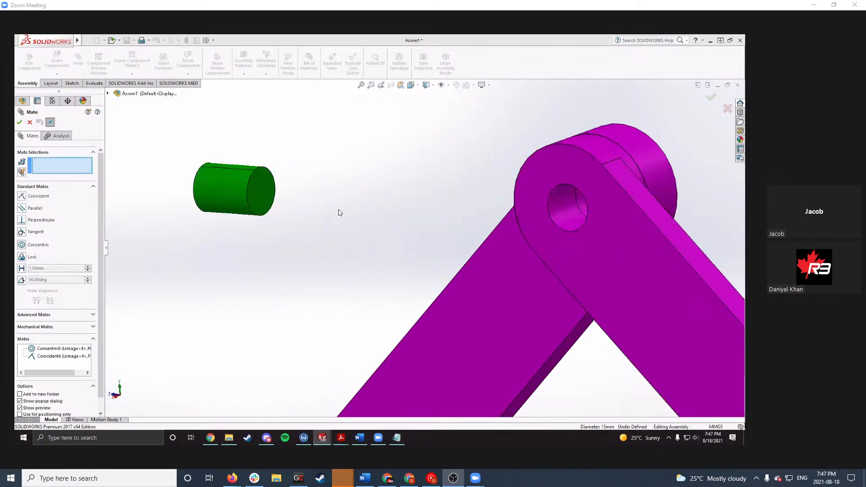
Step: Try again to make Pin<3>'s end edge coincident with the rim of the upper linkage hole, and undo it
{"action": "left_click", "coordinate": [271, 172]}
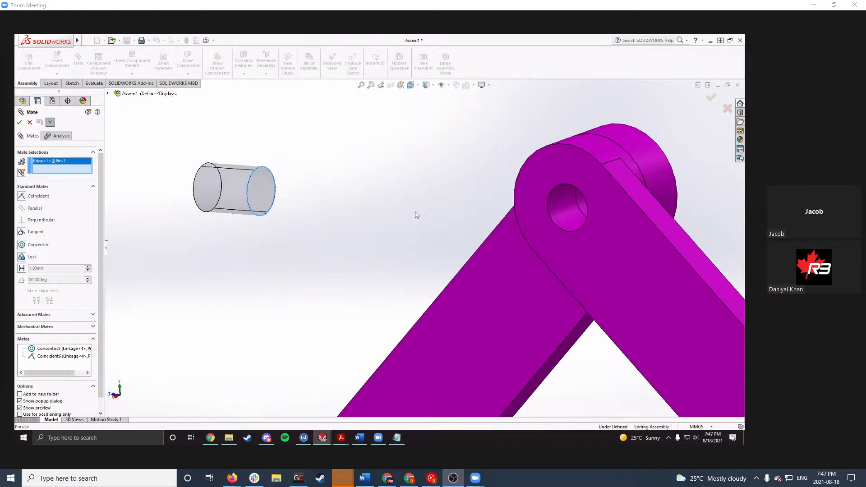
{"action": "left_click", "coordinate": [550, 204]}
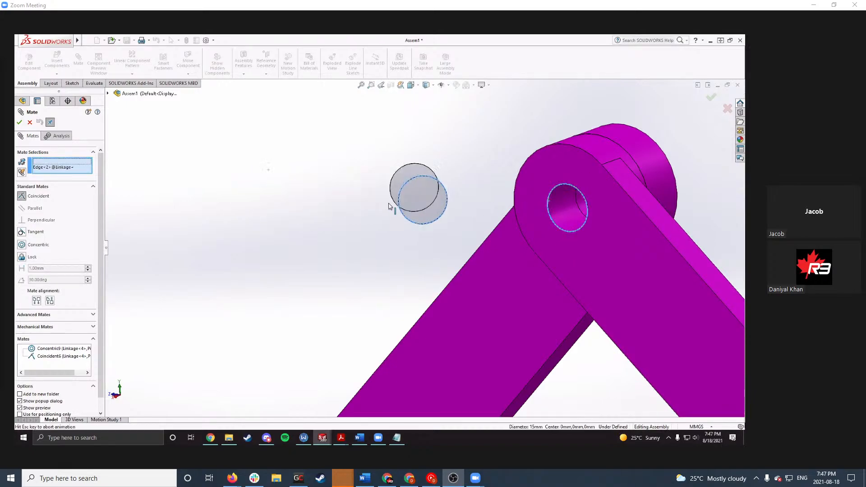
{"action": "left_click", "coordinate": [334, 201]}
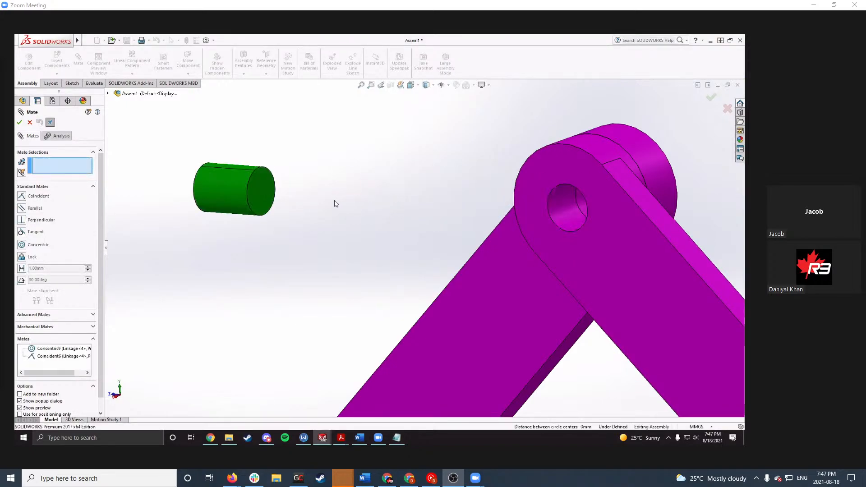
Step: Mate the cylindrical face of Pin<3> concentric with the upper hole of Linkage<4>, where the two linkages meet
{"action": "left_click", "coordinate": [233, 191]}
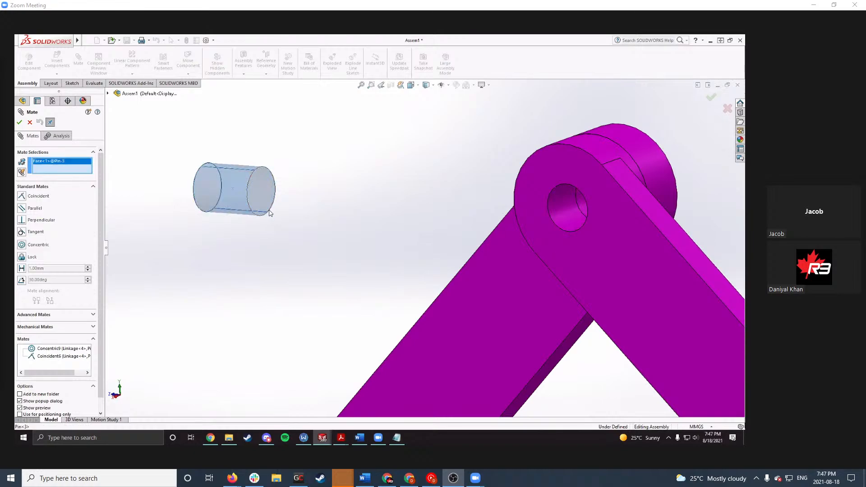
{"action": "left_click", "coordinate": [644, 215]}
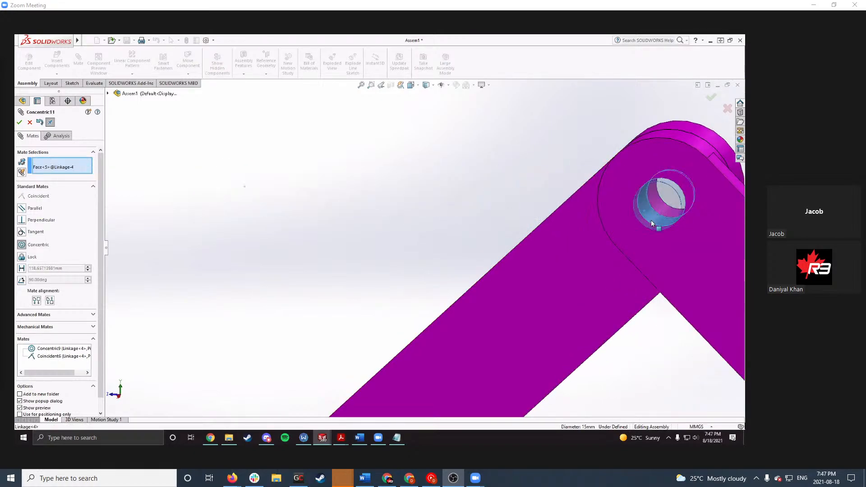
{"action": "left_click", "coordinate": [653, 209]}
{"action": "scroll", "coordinate": [394, 183], "scroll_direction": "up", "scroll_amount": 4}
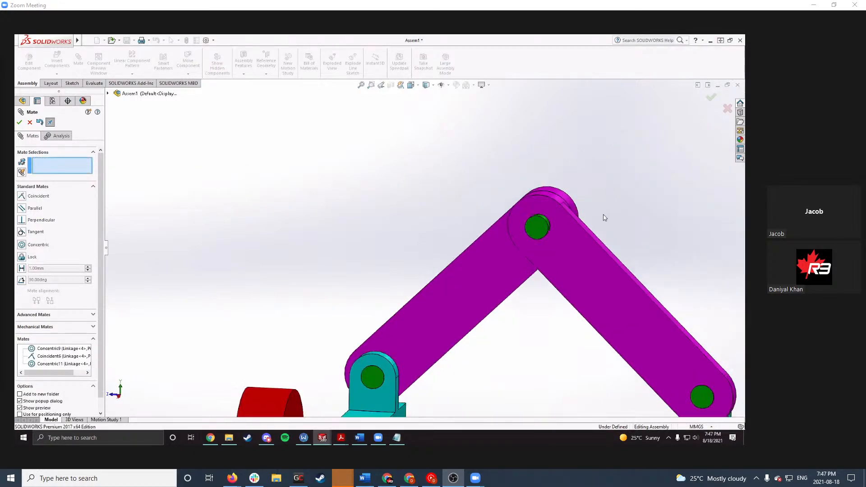
Step: Switch to the Word assignment and reread the exception about the middle pin connecting the two linkages
{"action": "scroll", "coordinate": [603, 216], "scroll_direction": "down", "scroll_amount": 3}
{"action": "left_click", "coordinate": [359, 438]}
{"action": "scroll", "coordinate": [303, 400], "scroll_direction": "down", "scroll_amount": 2}
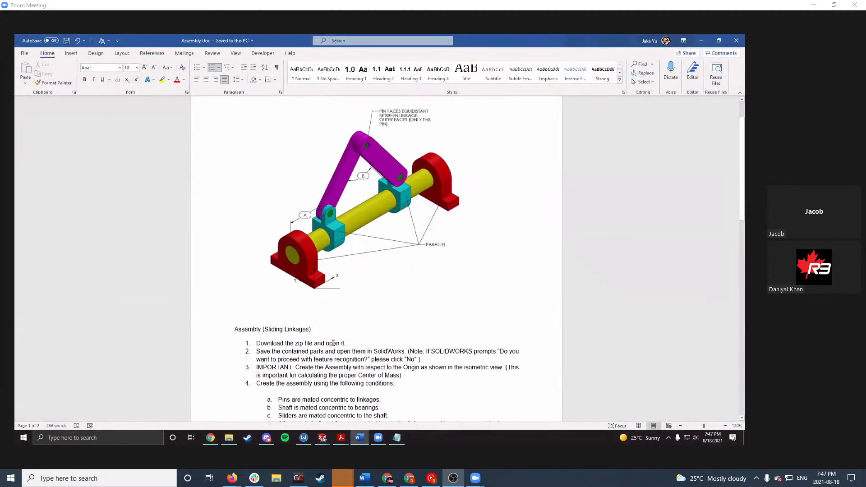
{"action": "left_click_drag", "start_coordinate": [345, 392], "coordinate": [421, 392]}
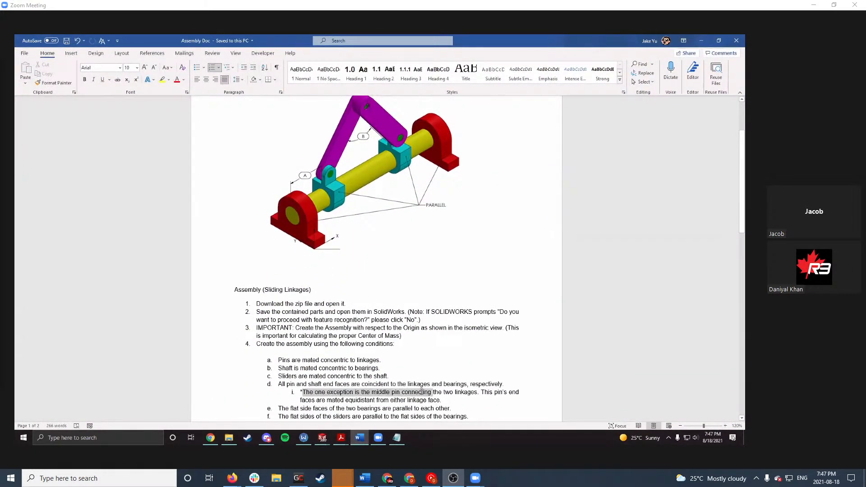
Step: Reread the assignment's requirement for the middle pin's end faces relative to the linkage faces, and return to the assembly
{"action": "left_click", "coordinate": [486, 392]}
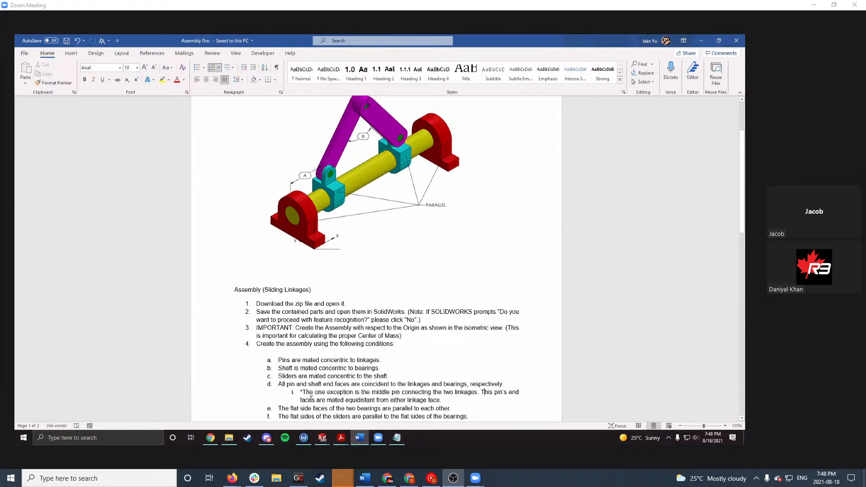
{"action": "left_click_drag", "start_coordinate": [344, 401], "coordinate": [374, 400]}
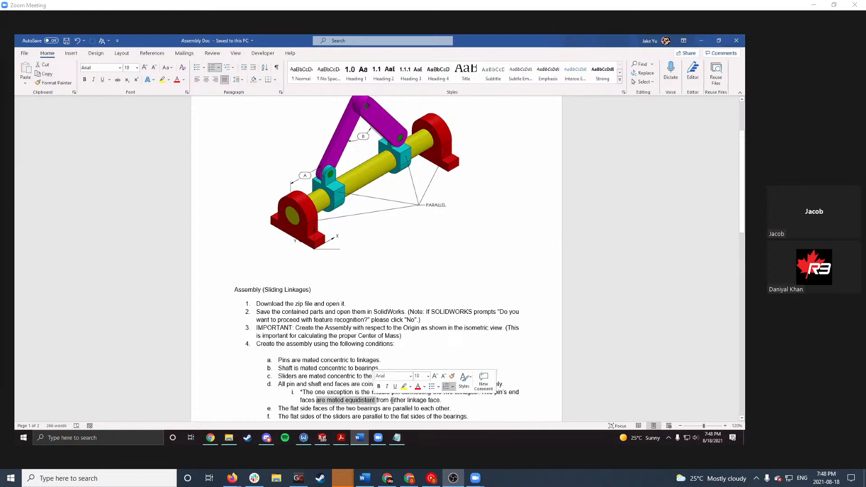
{"action": "left_click", "coordinate": [456, 402]}
{"action": "scroll", "coordinate": [389, 211], "scroll_direction": "up", "scroll_amount": 1}
{"action": "scroll", "coordinate": [388, 211], "scroll_direction": "up", "scroll_amount": 2}
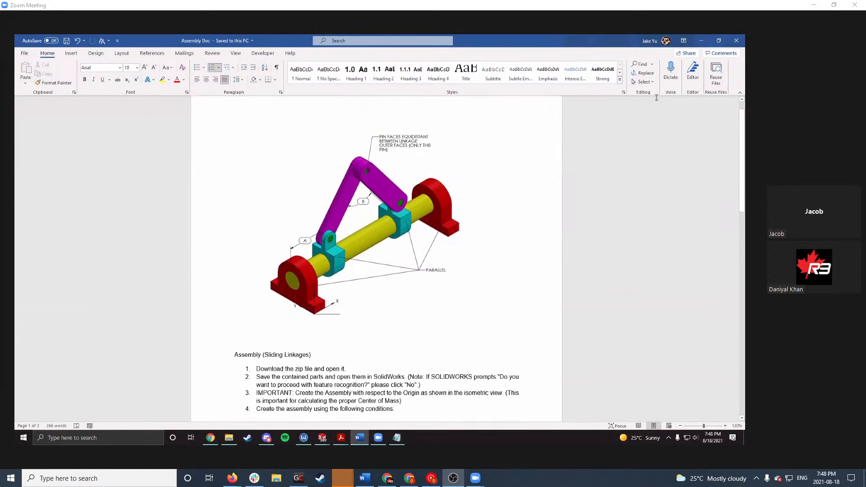
{"action": "left_click", "coordinate": [703, 44]}
{"action": "middle_click_drag", "start_coordinate": [549, 226], "coordinate": [514, 214]}
{"action": "middle_click_drag", "start_coordinate": [397, 270], "coordinate": [446, 264]}
{"action": "middle_click_drag", "start_coordinate": [616, 223], "coordinate": [460, 247]}
{"action": "left_click", "coordinate": [406, 273]}
{"action": "left_click", "coordinate": [626, 274]}
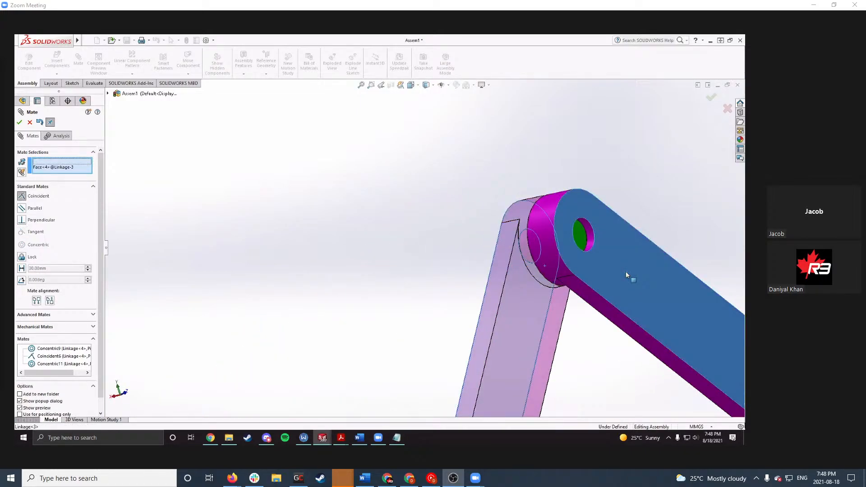
{"action": "left_click", "coordinate": [598, 176]}
{"action": "key", "text": "Escape"}
{"action": "middle_click_drag", "start_coordinate": [598, 176], "coordinate": [600, 230]}
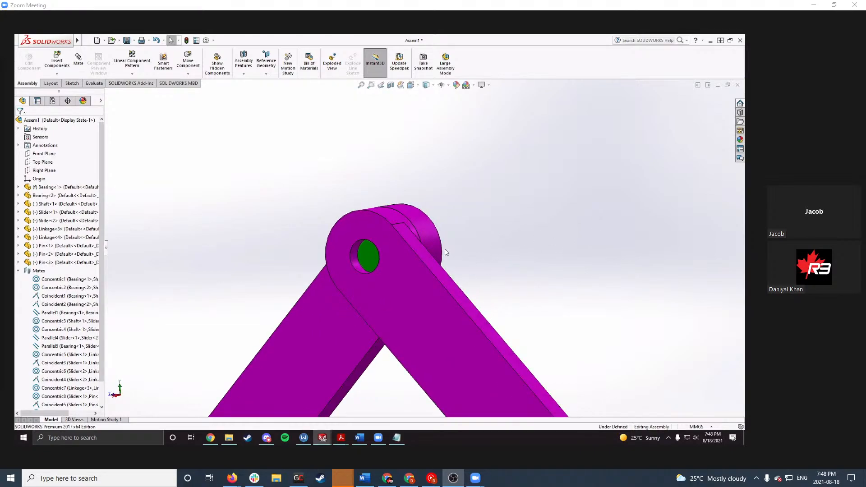
Step: Try a centered width mate between Pin<3>'s two end faces and the outer faces of Linkage<3> and Linkage<4>, and cancel it
{"action": "left_click", "coordinate": [364, 260]}
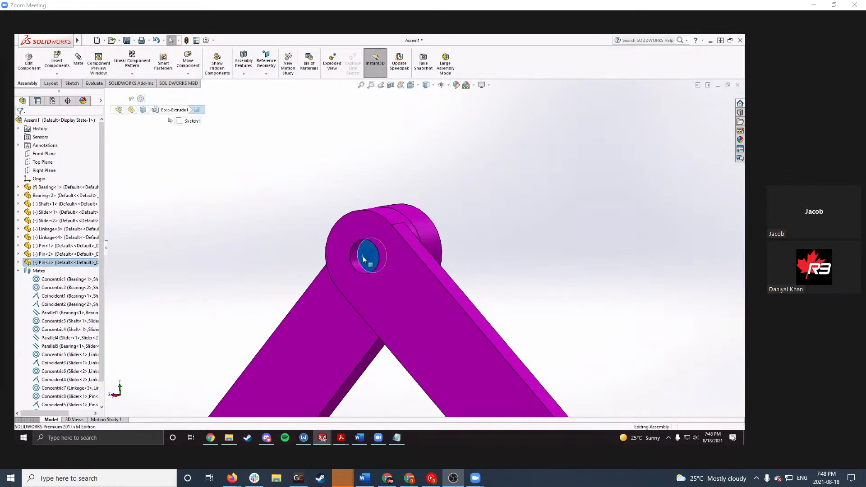
{"action": "left_click", "coordinate": [374, 286], "text": "ctrl"}
{"action": "middle_click_drag", "start_coordinate": [476, 207], "coordinate": [362, 234]}
{"action": "left_click", "coordinate": [499, 213], "text": "ctrl"}
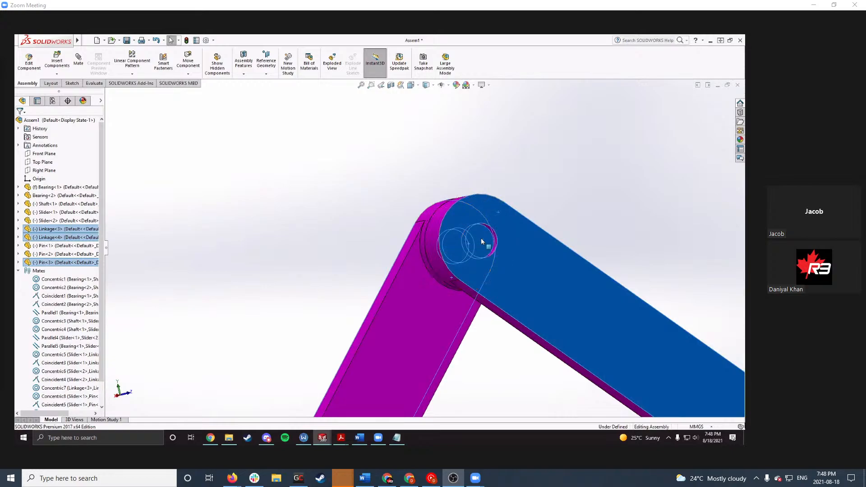
{"action": "left_click", "coordinate": [78, 59]}
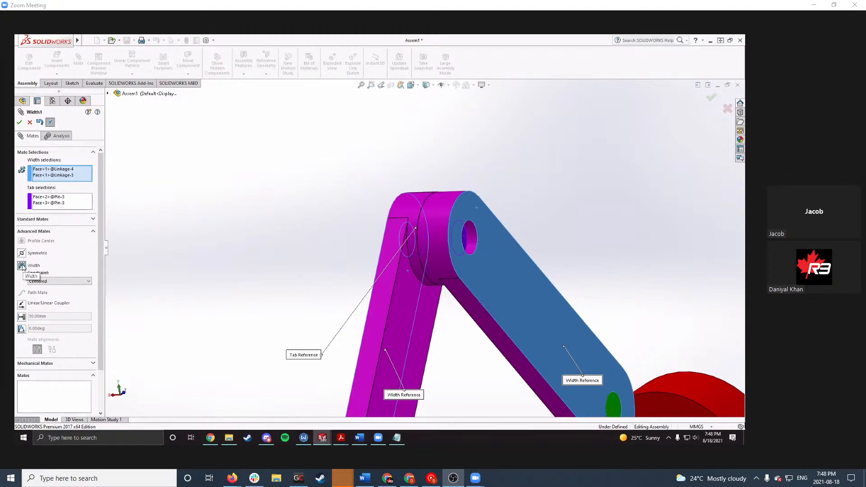
{"action": "left_click", "coordinate": [30, 123]}
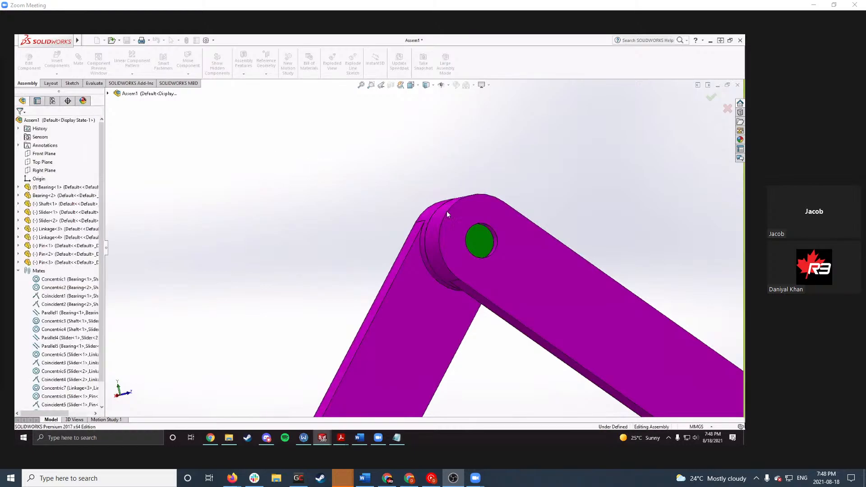
Step: Add a width mate that centres Pin<3>'s end faces between the outer faces of Linkage<3> and Linkage<4>
{"action": "left_click", "coordinate": [483, 239]}
{"action": "left_click", "coordinate": [456, 221], "text": "ctrl"}
{"action": "middle_click_drag", "start_coordinate": [429, 218], "coordinate": [530, 237]}
{"action": "left_click", "coordinate": [354, 232], "text": "ctrl"}
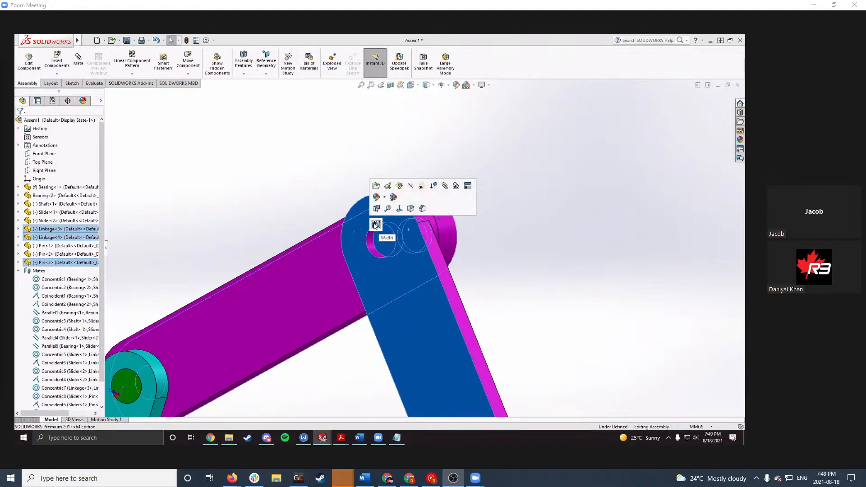
{"action": "left_click", "coordinate": [520, 243]}
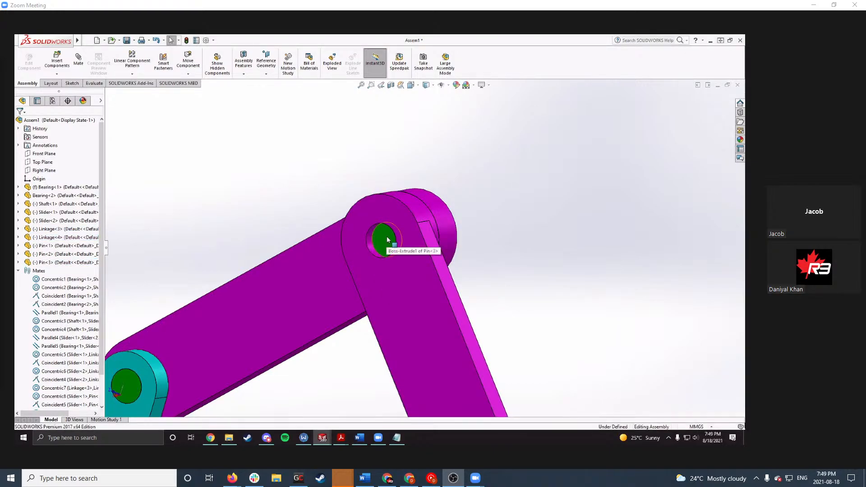
Step: Inspect the middle pin's depth in the holes on both sides of the linkage joint
{"action": "middle_click_drag", "start_coordinate": [387, 237], "coordinate": [363, 244]}
{"action": "left_click", "coordinate": [363, 244]}
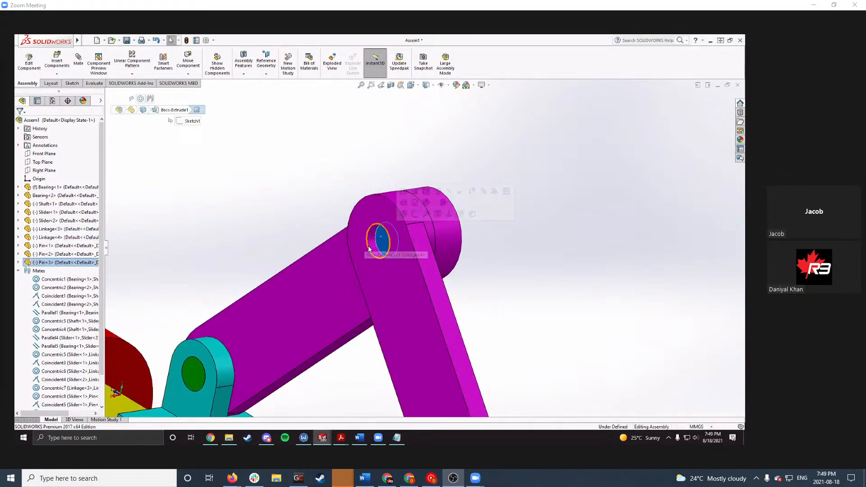
{"action": "middle_click_drag", "start_coordinate": [508, 250], "coordinate": [444, 250]}
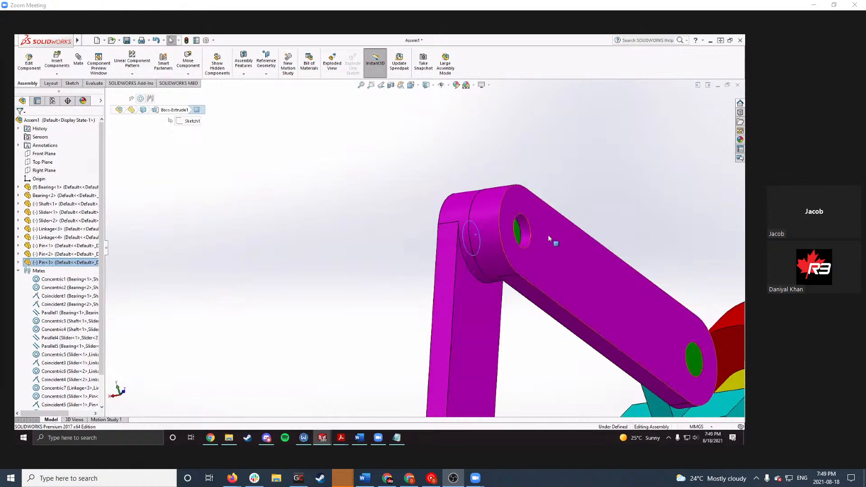
{"action": "middle_click_drag", "start_coordinate": [548, 235], "coordinate": [412, 248]}
{"action": "scroll", "coordinate": [435, 240], "scroll_direction": "up", "scroll_amount": 3}
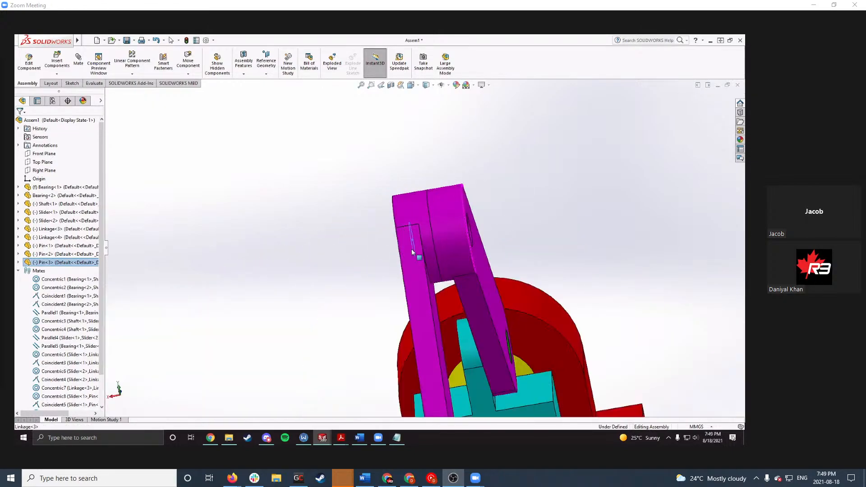
{"action": "key", "text": "Escape"}
Step: Examine the whole assembly from several angles and try nudging Slider<1> along the shaft
{"action": "middle_click_drag", "start_coordinate": [474, 260], "coordinate": [513, 246]}
{"action": "scroll", "coordinate": [361, 316], "scroll_direction": "up", "scroll_amount": 3}
{"action": "scroll", "coordinate": [362, 318], "scroll_direction": "down", "scroll_amount": 3}
{"action": "middle_click_drag", "start_coordinate": [362, 318], "coordinate": [410, 305]}
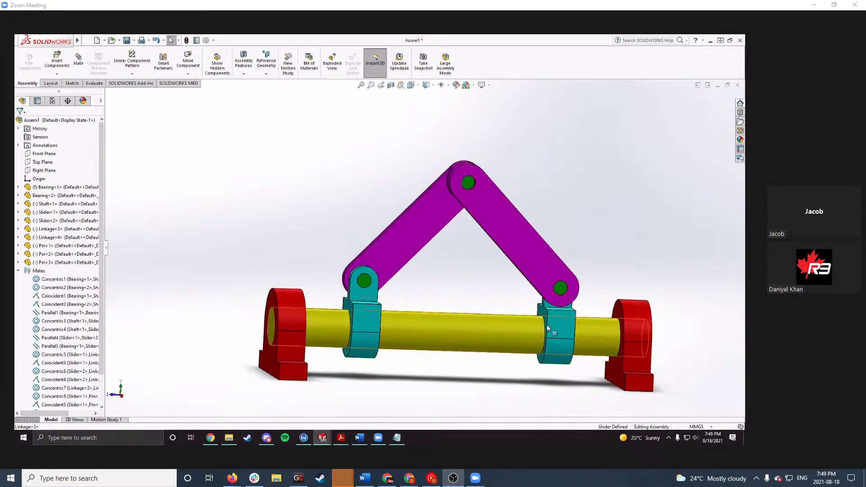
{"action": "scroll", "coordinate": [478, 291], "scroll_direction": "down", "scroll_amount": 2}
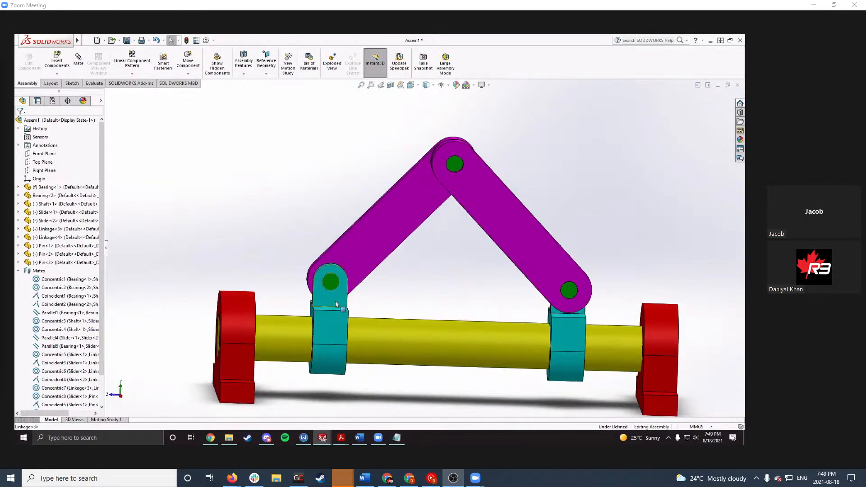
{"action": "mouse_move", "coordinate": [334, 302]}
{"action": "left_mouse_down"}
{"action": "mouse_move", "coordinate": [499, 303]}
{"action": "mouse_move", "coordinate": [345, 294]}
{"action": "left_mouse_up"}
{"action": "left_click", "coordinate": [399, 295]}
{"action": "mouse_move", "coordinate": [398, 293]}
{"action": "middle_mouse_down"}
{"action": "mouse_move", "coordinate": [409, 263]}
{"action": "mouse_move", "coordinate": [412, 290]}
{"action": "middle_mouse_up"}
{"action": "scroll", "coordinate": [412, 291], "scroll_direction": "up", "scroll_amount": 2}
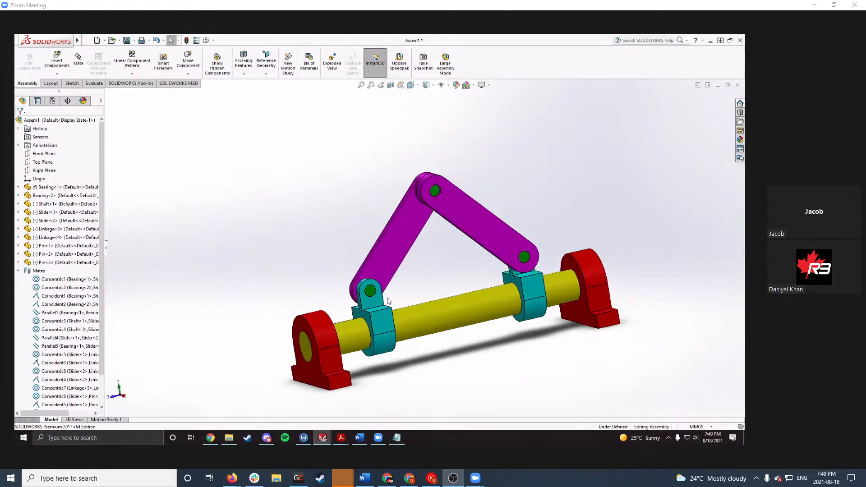
{"action": "scroll", "coordinate": [386, 306], "scroll_direction": "down", "scroll_amount": 2}
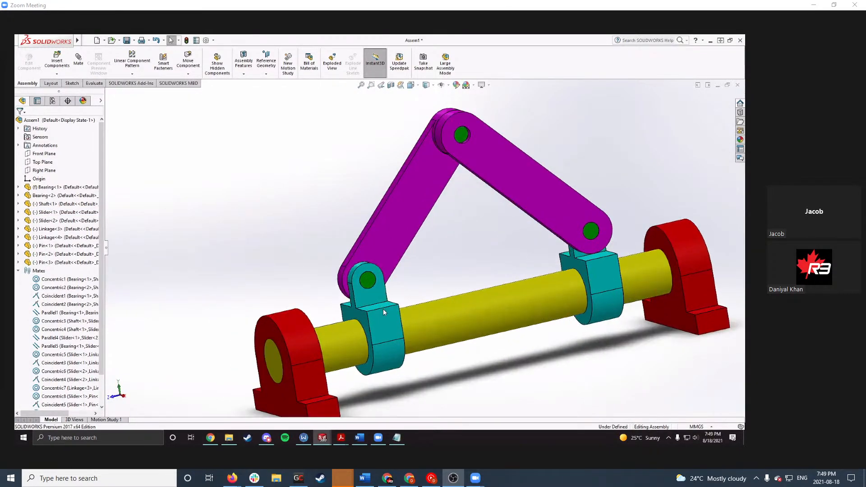
Step: Look up the values of A and B in the Word assignment, and return to the assembly
{"action": "left_click", "coordinate": [360, 438]}
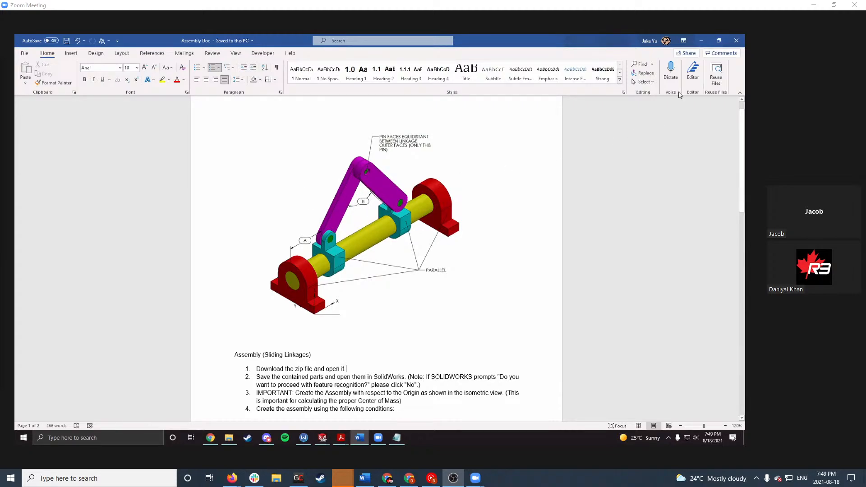
{"action": "scroll", "coordinate": [450, 227], "scroll_direction": "down", "scroll_amount": 10}
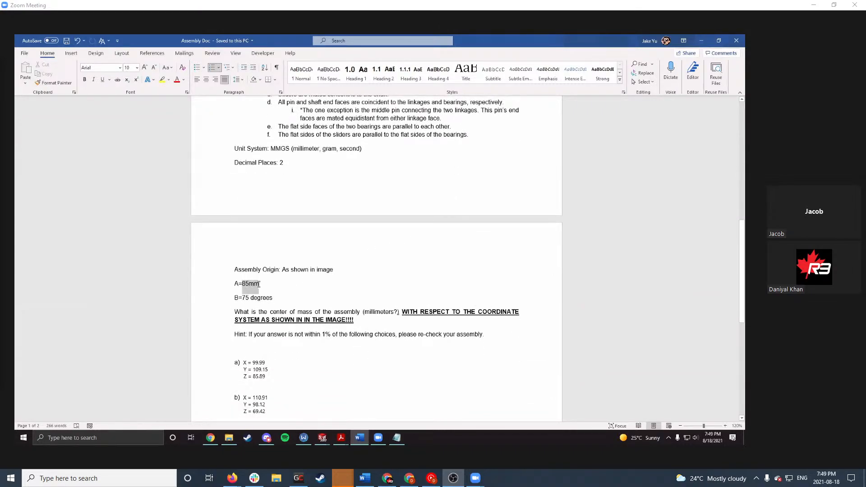
{"action": "left_click_drag", "start_coordinate": [243, 298], "coordinate": [274, 300]}
{"action": "left_click", "coordinate": [305, 298]}
{"action": "scroll", "coordinate": [473, 231], "scroll_direction": "up", "scroll_amount": 2}
{"action": "scroll", "coordinate": [473, 231], "scroll_direction": "up", "scroll_amount": 10}
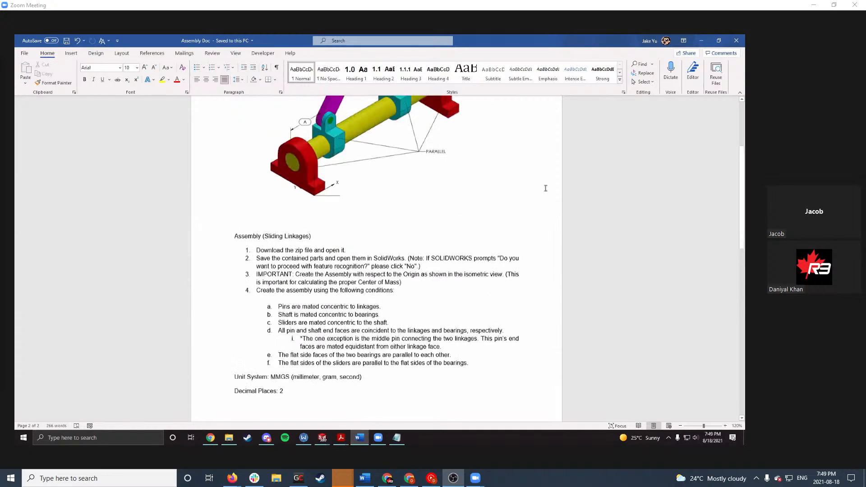
{"action": "left_click", "coordinate": [701, 40]}
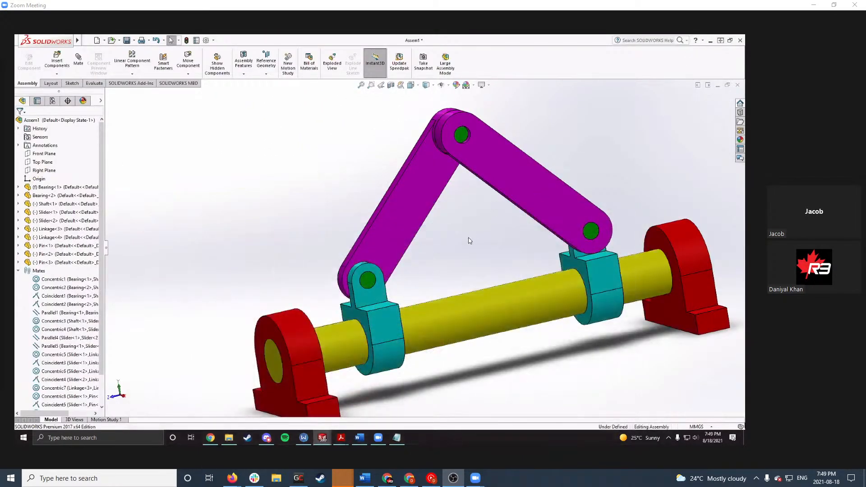
Step: Set up an 85 mm distance mate between the front face of Slider<1> and the outer end face of Bearing<1>
{"action": "left_click", "coordinate": [77, 61]}
{"action": "middle_click_drag", "start_coordinate": [316, 301], "coordinate": [373, 324]}
{"action": "left_click", "coordinate": [372, 323]}
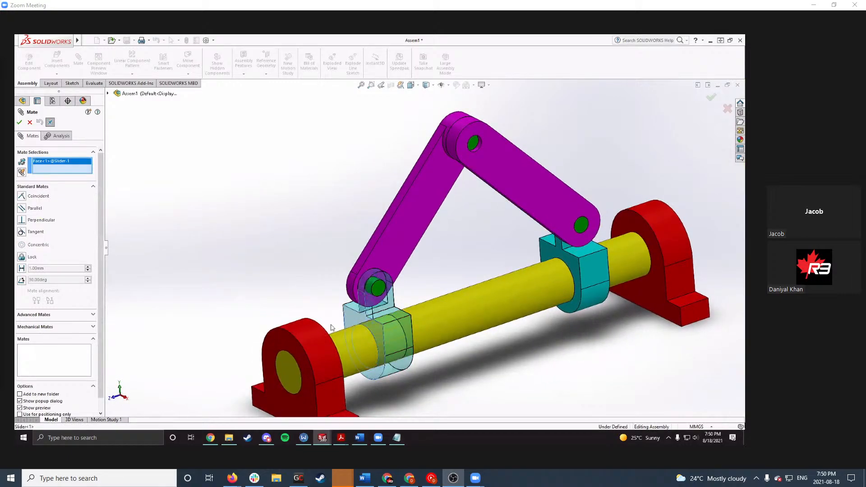
{"action": "left_click", "coordinate": [280, 339]}
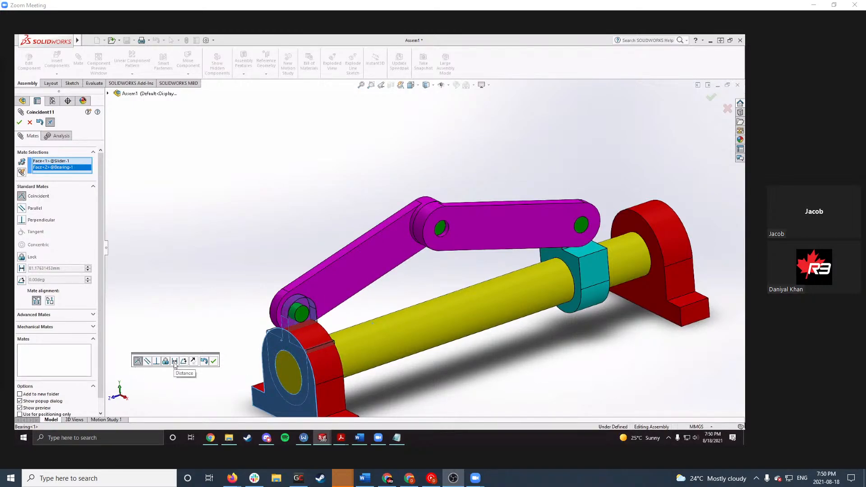
{"action": "left_click", "coordinate": [22, 268]}
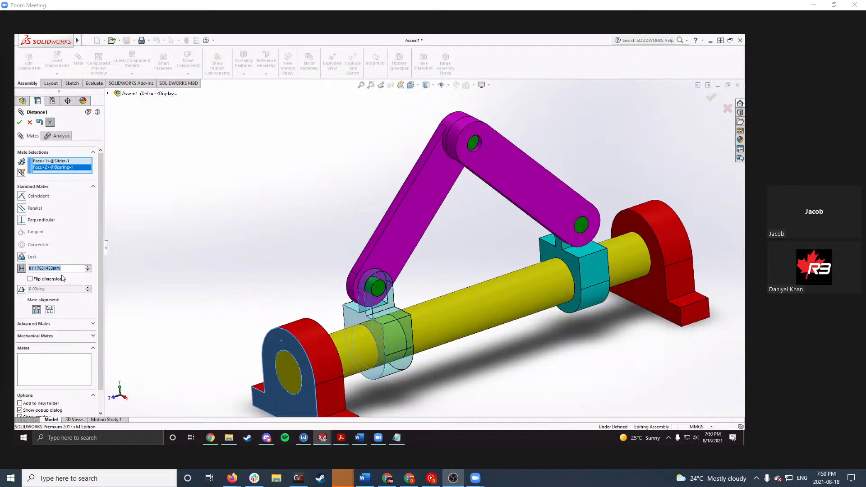
{"action": "type", "text": "85"}
{"action": "key", "text": "Return"}
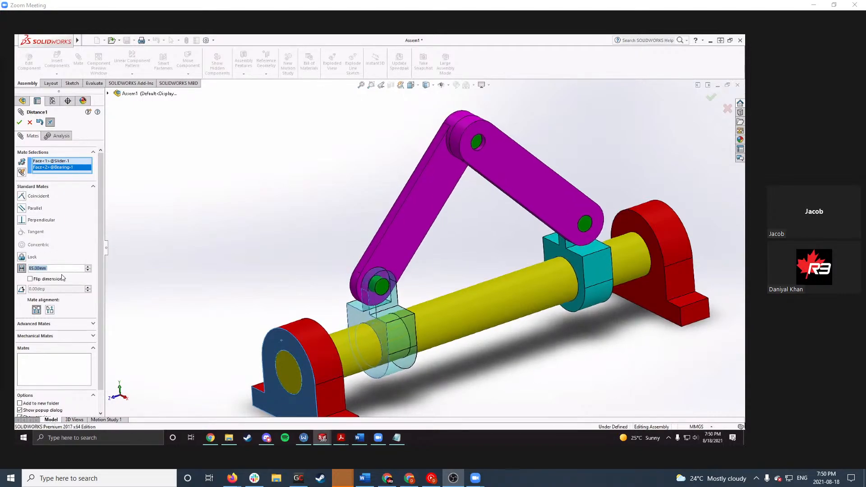
Step: Check dimension A in Assembly.PDF and the Word assignment, and accept the 85 mm distance mate between Slider<1> and Bearing<1>
{"action": "mouse_move", "coordinate": [341, 438]}
{"action": "left_click", "coordinate": [366, 410]}
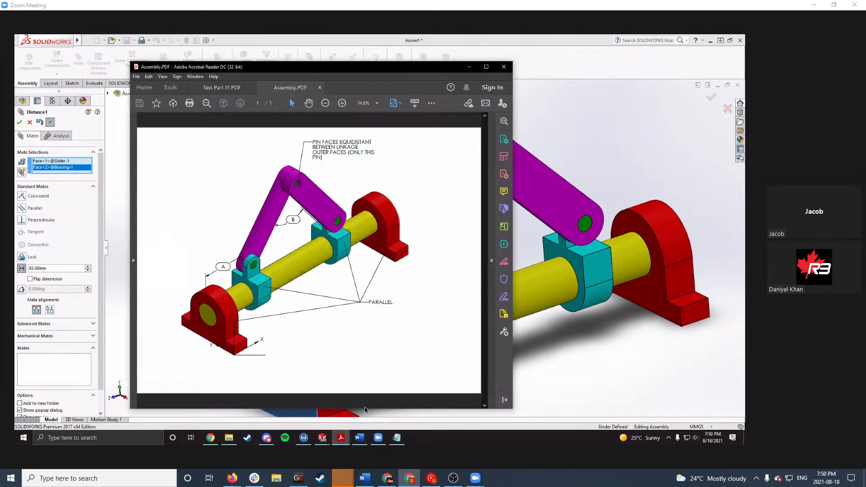
{"action": "left_click", "coordinate": [358, 436]}
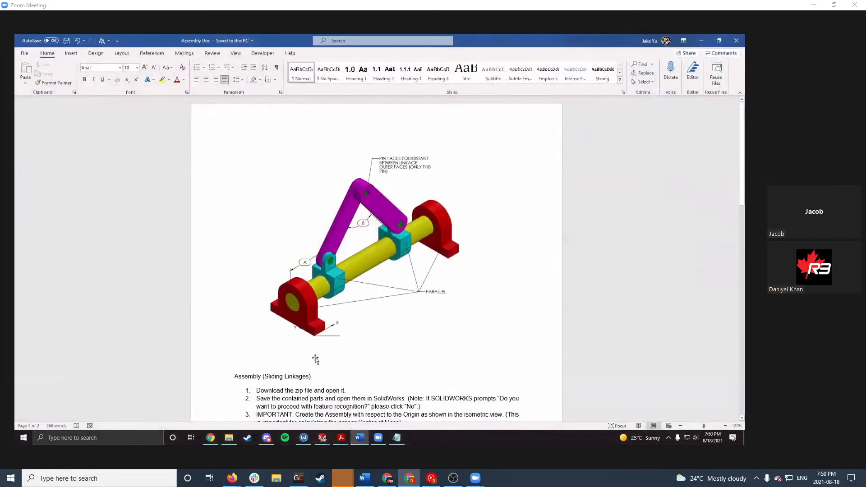
{"action": "scroll", "coordinate": [315, 327], "scroll_direction": "down", "scroll_amount": 10}
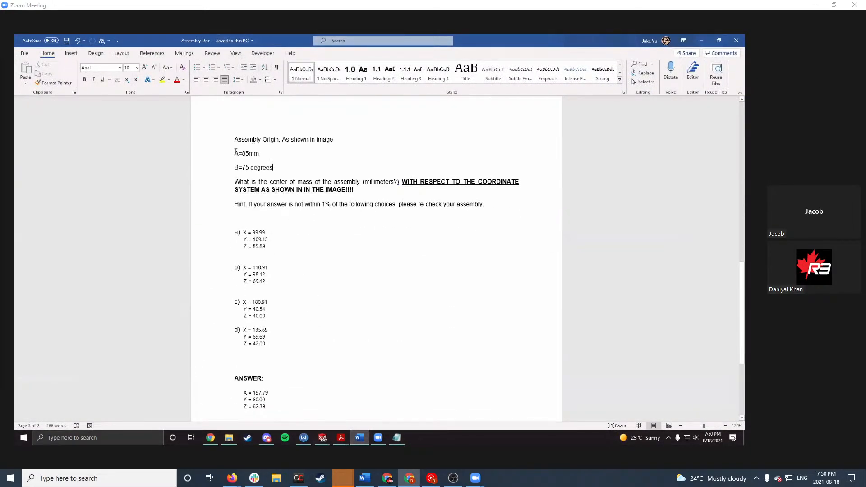
{"action": "left_click", "coordinate": [701, 40]}
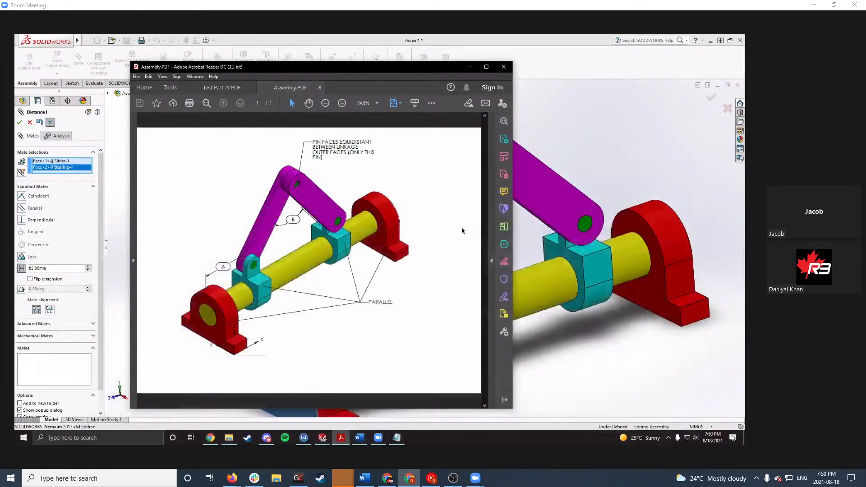
{"action": "left_click", "coordinate": [468, 67]}
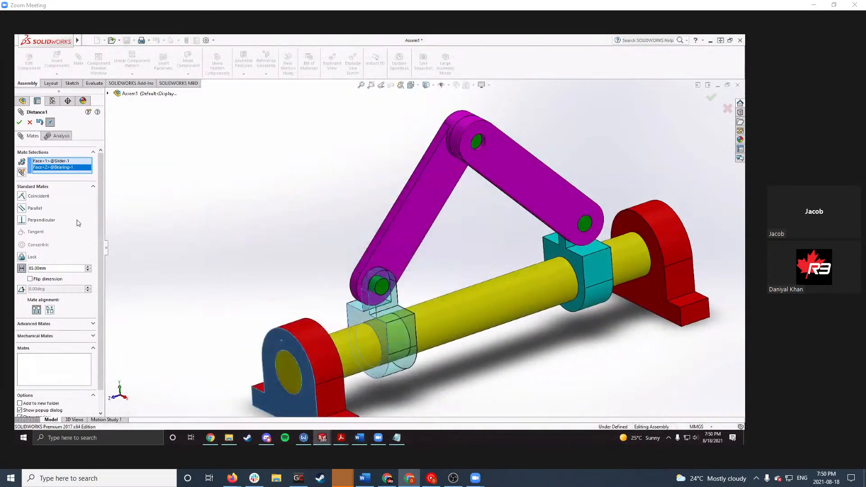
{"action": "left_click", "coordinate": [20, 122]}
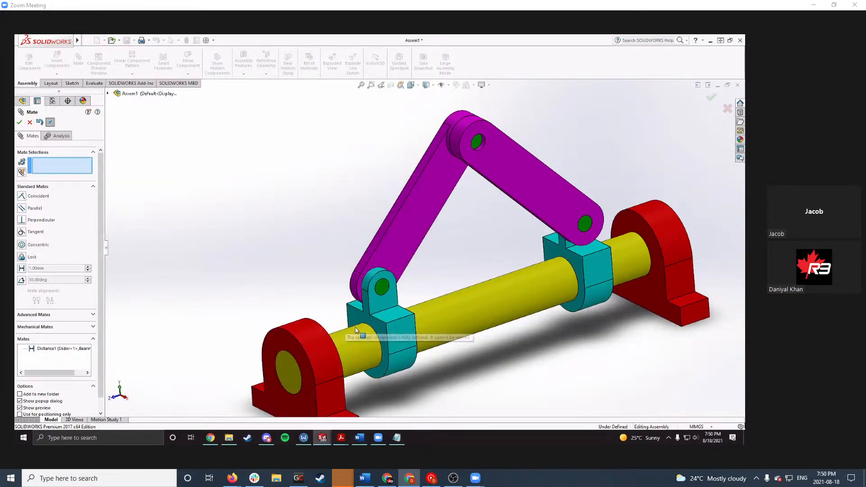
Step: Test the distance mate by trying to move the slider assembly along the shaft
{"action": "left_click_drag", "start_coordinate": [355, 330], "coordinate": [392, 314]}
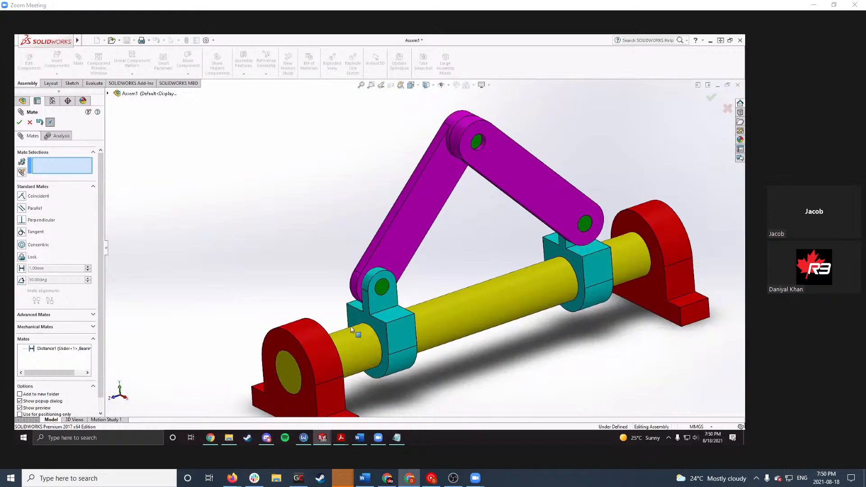
{"action": "scroll", "coordinate": [482, 266], "scroll_direction": "up", "scroll_amount": 2}
{"action": "left_click_drag", "start_coordinate": [562, 255], "coordinate": [383, 313]}
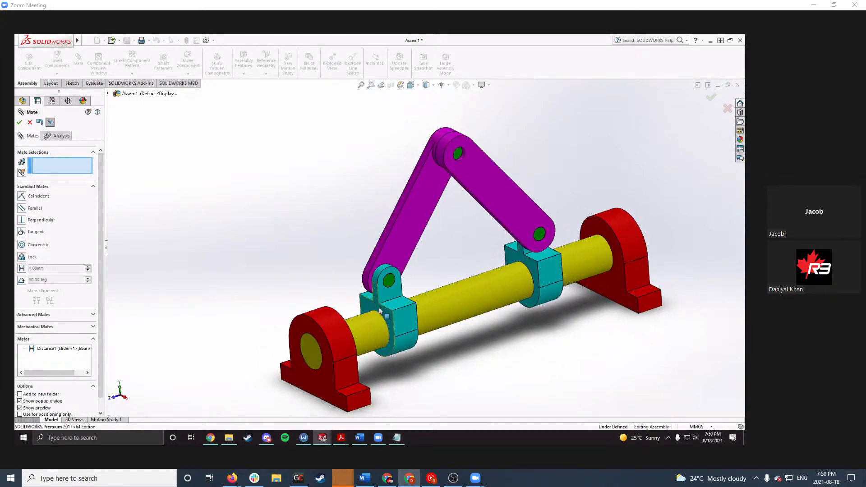
Step: Leave the mate command and test the linkage's remaining freedom by moving Linkage<4> and Slider<2>
{"action": "left_click", "coordinate": [383, 313]}
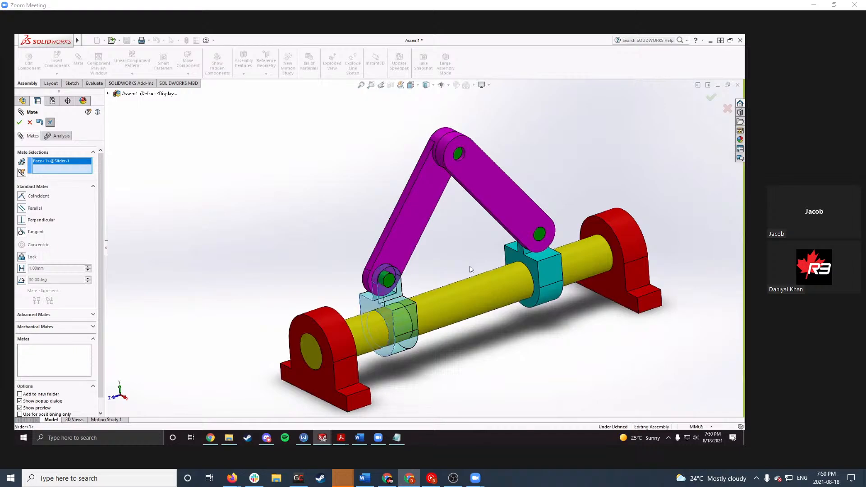
{"action": "key", "text": "Escape"}
{"action": "mouse_move", "coordinate": [470, 244]}
{"action": "middle_mouse_down"}
{"action": "mouse_move", "coordinate": [433, 253]}
{"action": "mouse_move", "coordinate": [479, 254]}
{"action": "middle_mouse_up"}
{"action": "scroll", "coordinate": [478, 246], "scroll_direction": "down", "scroll_amount": 5}
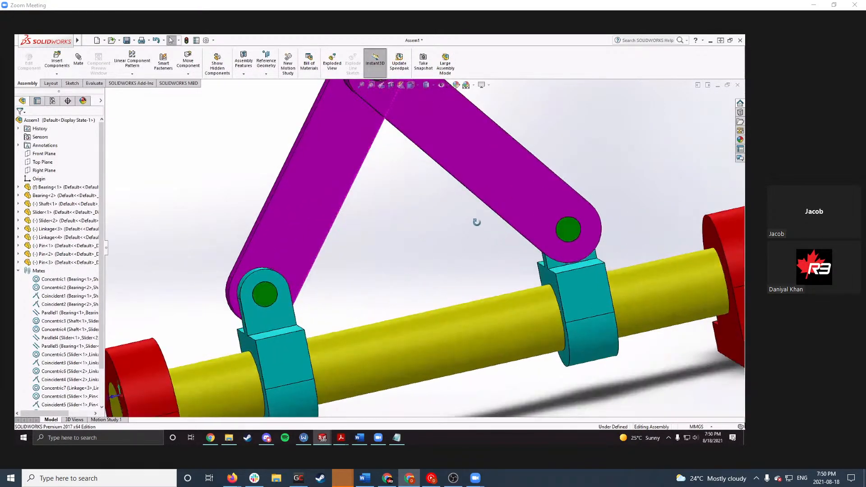
{"action": "scroll", "coordinate": [406, 162], "scroll_direction": "down", "scroll_amount": 2}
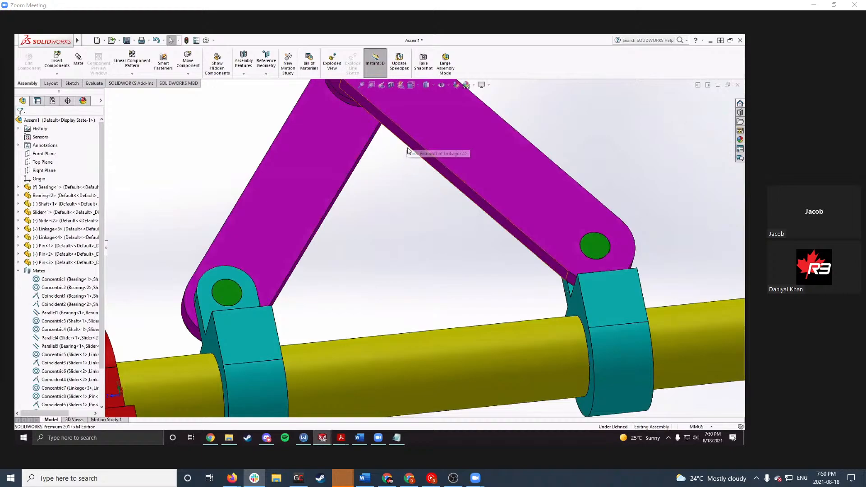
{"action": "key", "text": "f"}
{"action": "left_click_drag", "start_coordinate": [456, 196], "coordinate": [476, 218]}
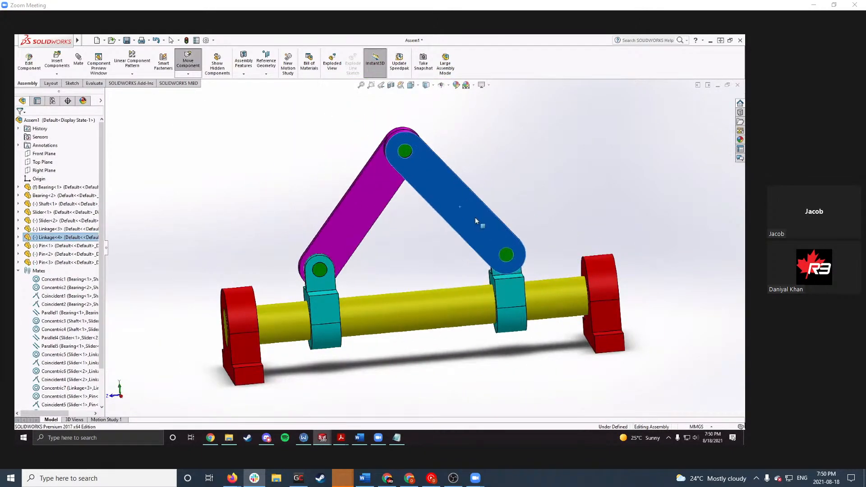
{"action": "left_click_drag", "start_coordinate": [514, 287], "coordinate": [455, 288]}
{"action": "key", "text": "Escape"}
{"action": "scroll", "coordinate": [414, 234], "scroll_direction": "down", "scroll_amount": 5}
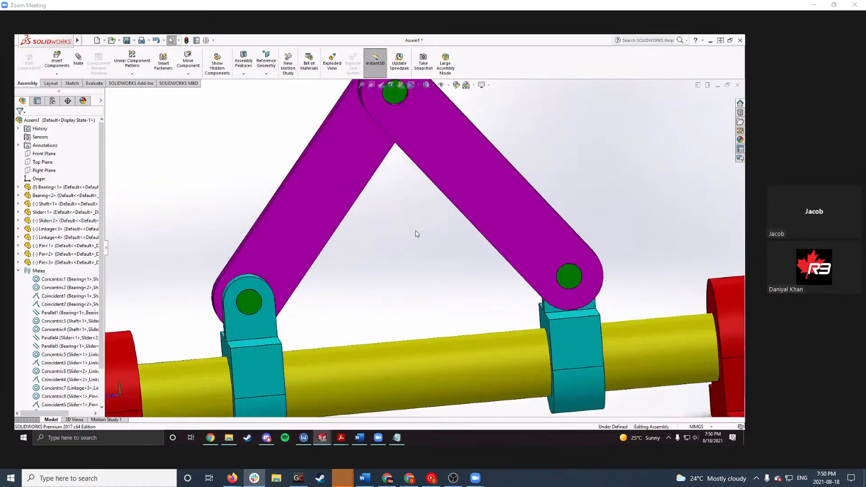
Step: Add a 75 degree angle mate between the inner long side faces of Linkage<3> and Linkage<4>, and close the mate command
{"action": "left_click", "coordinate": [400, 185]}
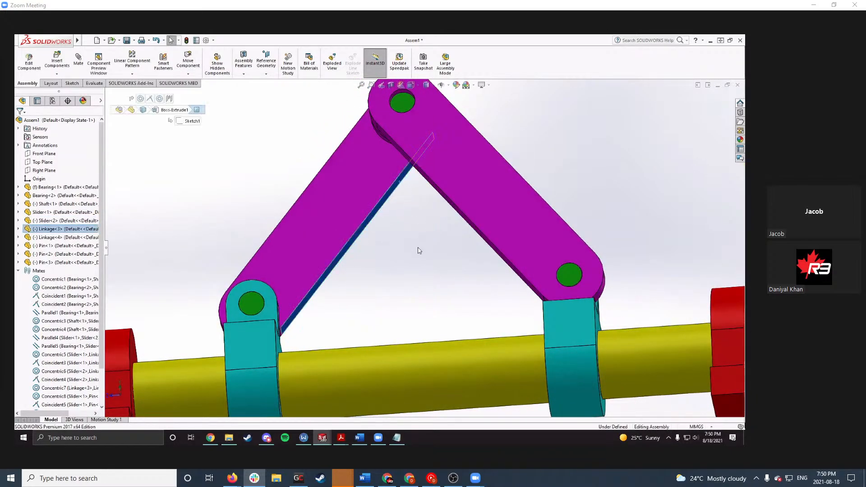
{"action": "middle_click_drag", "start_coordinate": [418, 249], "coordinate": [410, 210]}
{"action": "left_click", "coordinate": [359, 199], "text": "ctrl"}
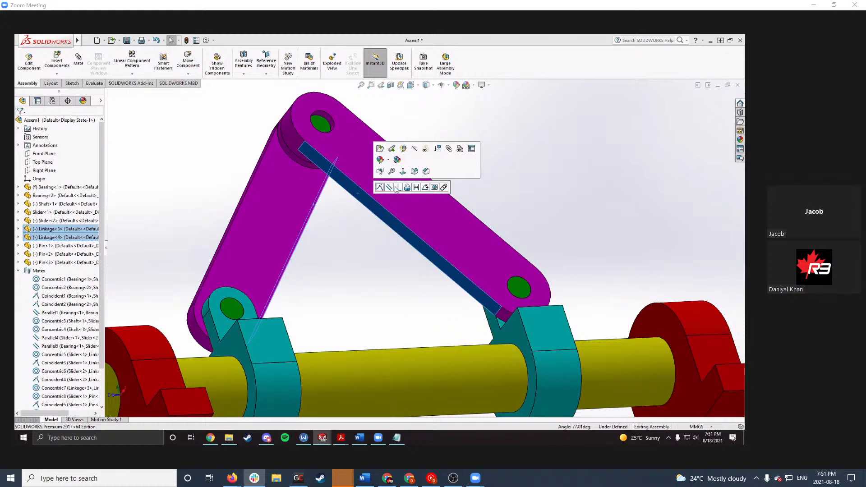
{"action": "left_click", "coordinate": [80, 67]}
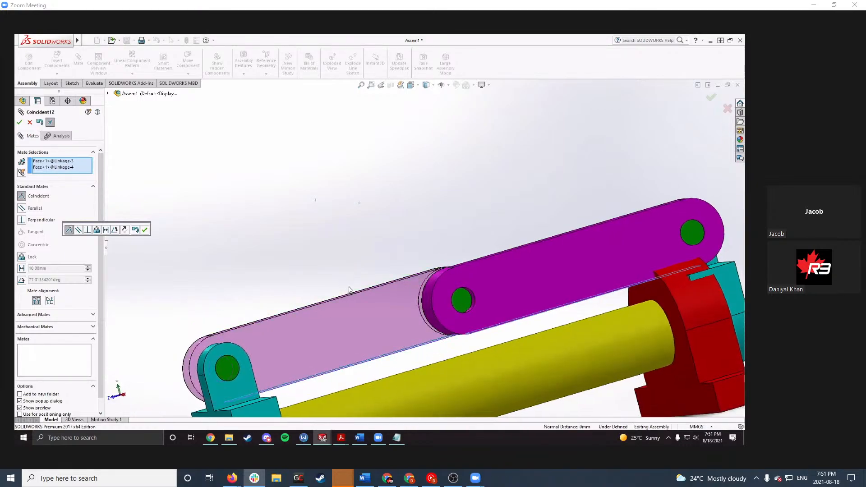
{"action": "middle_click_drag", "start_coordinate": [350, 289], "coordinate": [398, 303]}
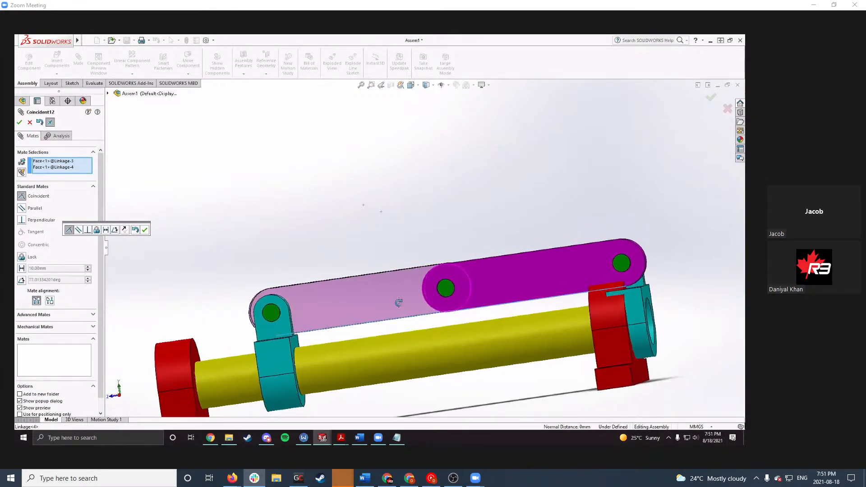
{"action": "left_click", "coordinate": [115, 230]}
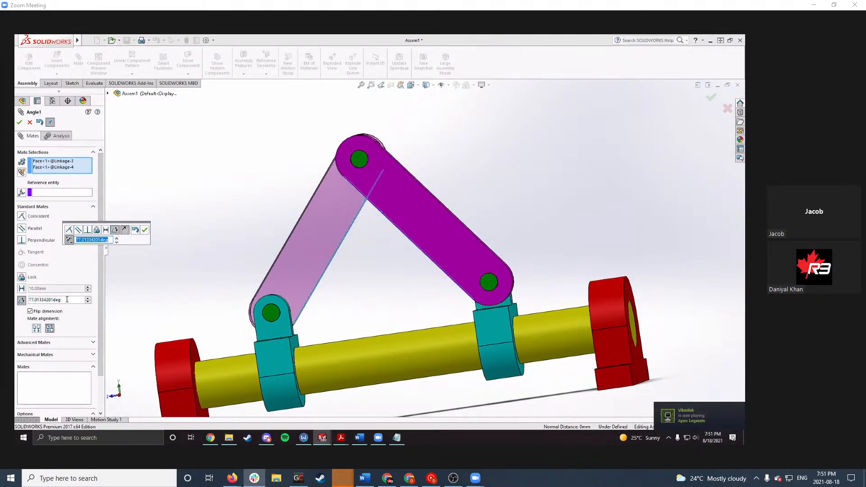
{"action": "left_click", "coordinate": [67, 300]}
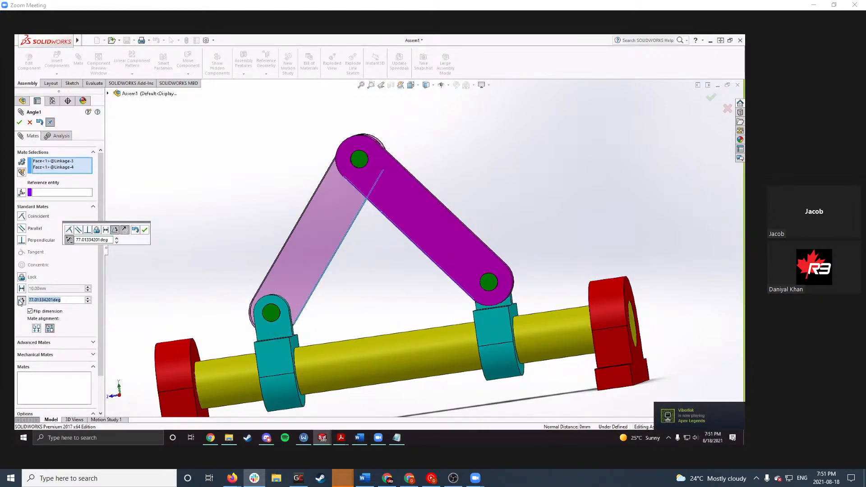
{"action": "type", "text": "75"}
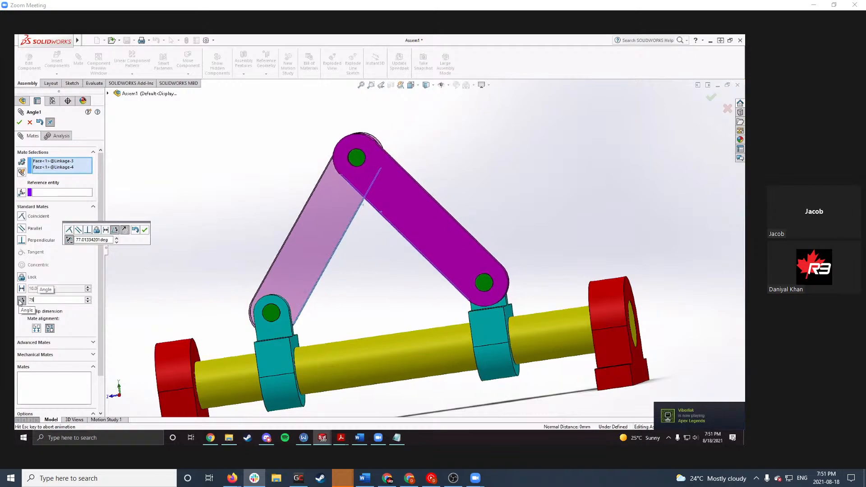
{"action": "key", "text": "Return"}
{"action": "left_click", "coordinate": [20, 123]}
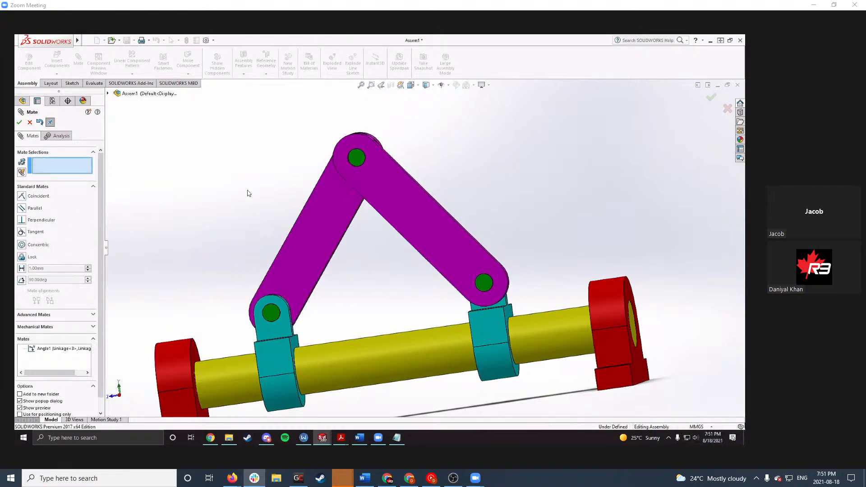
{"action": "left_click", "coordinate": [30, 122]}
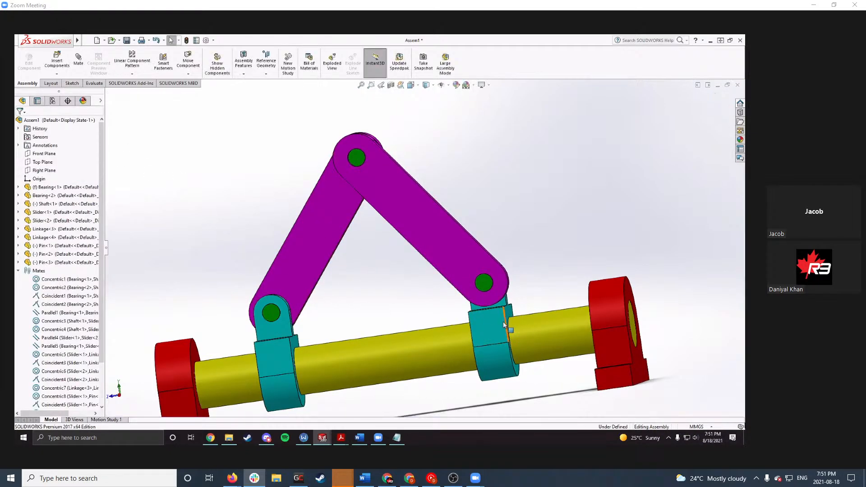
Step: Check whether Slider<2> can still move, and collapse the assembly's list of mates
{"action": "left_click", "coordinate": [494, 307]}
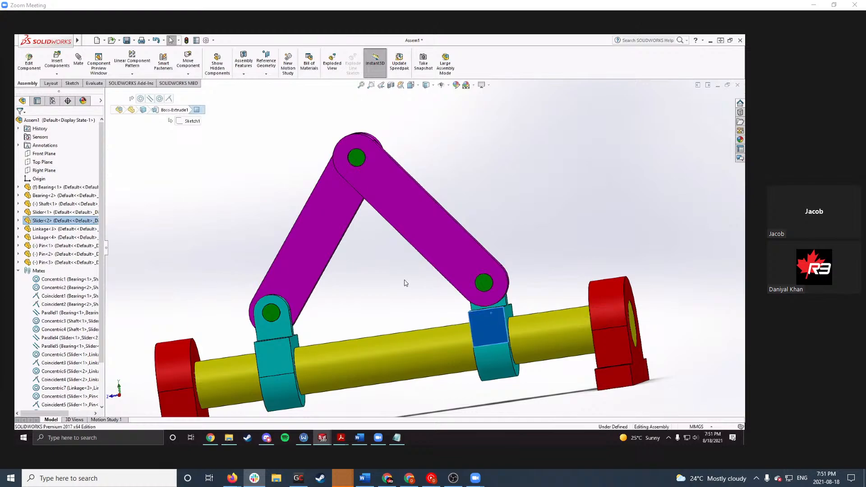
{"action": "left_click", "coordinate": [319, 271]}
{"action": "middle_click_drag", "start_coordinate": [318, 271], "coordinate": [387, 310]}
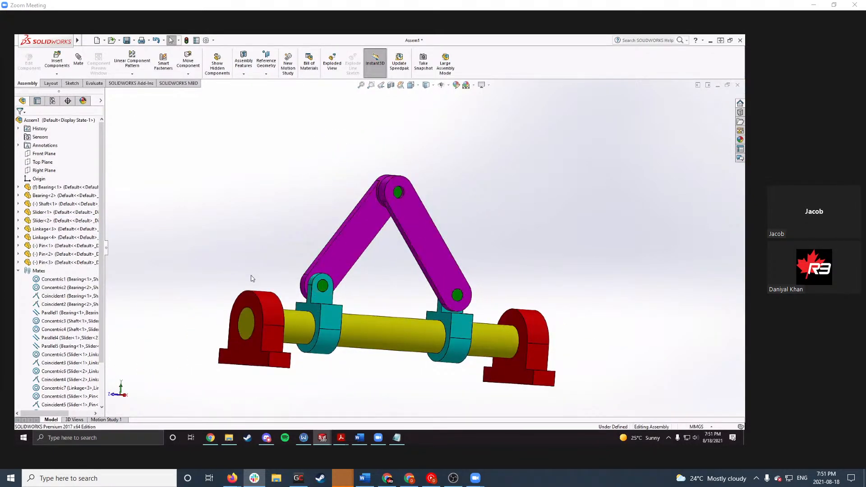
{"action": "left_click", "coordinate": [18, 271]}
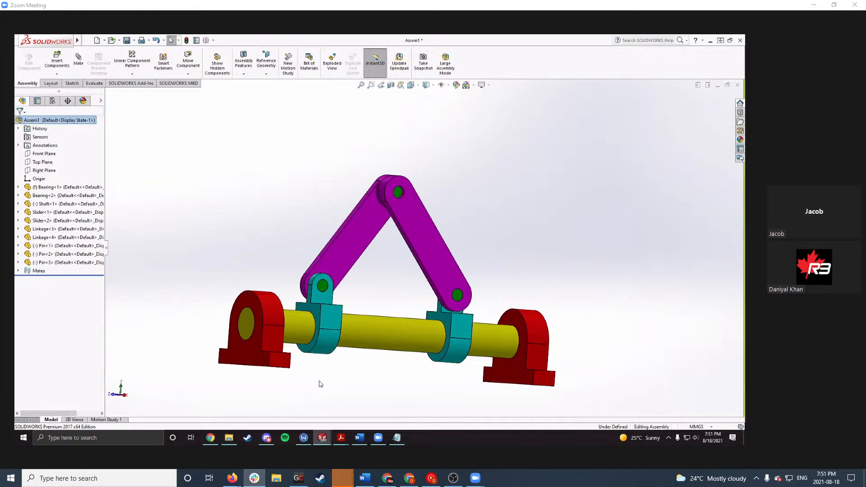
{"action": "middle_click_drag", "start_coordinate": [232, 297], "coordinate": [247, 336]}
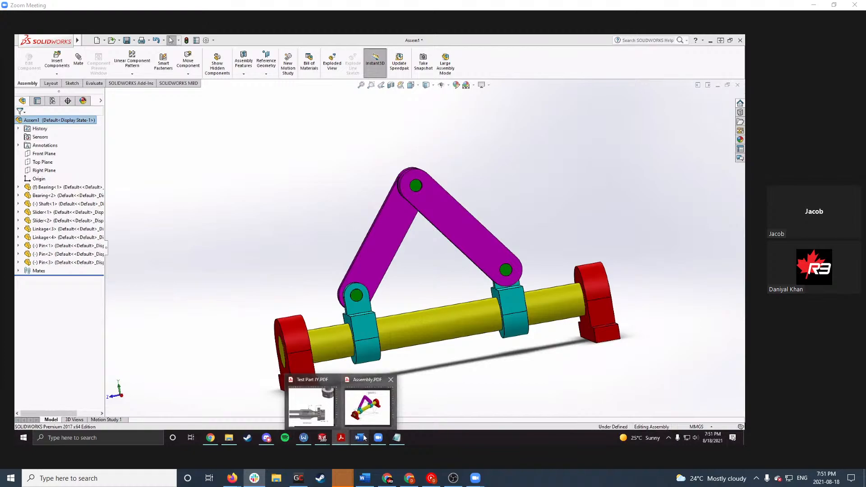
Step: Read the centre-of-mass question and the coordinate system image in the Word assignment, and return to the assembly
{"action": "left_click", "coordinate": [359, 438]}
{"action": "scroll", "coordinate": [295, 336], "scroll_direction": "down", "scroll_amount": 5}
{"action": "scroll", "coordinate": [294, 334], "scroll_direction": "up", "scroll_amount": 8}
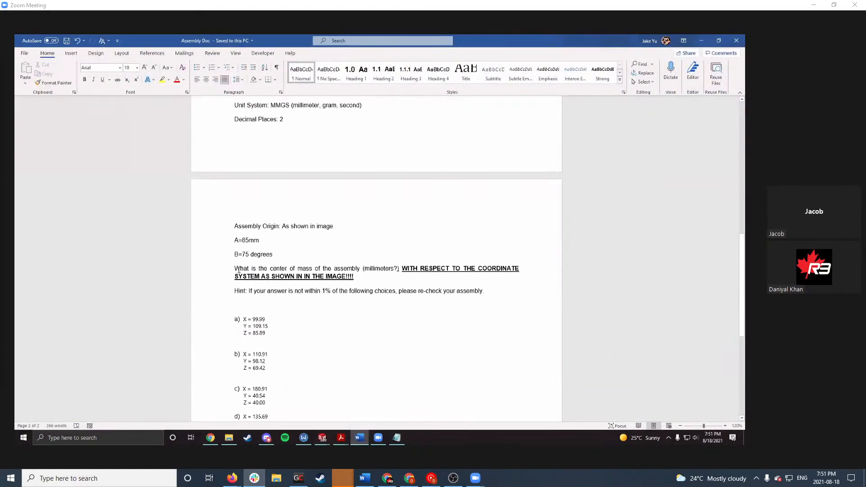
{"action": "left_click_drag", "start_coordinate": [247, 268], "coordinate": [439, 279]}
{"action": "left_click", "coordinate": [345, 285]}
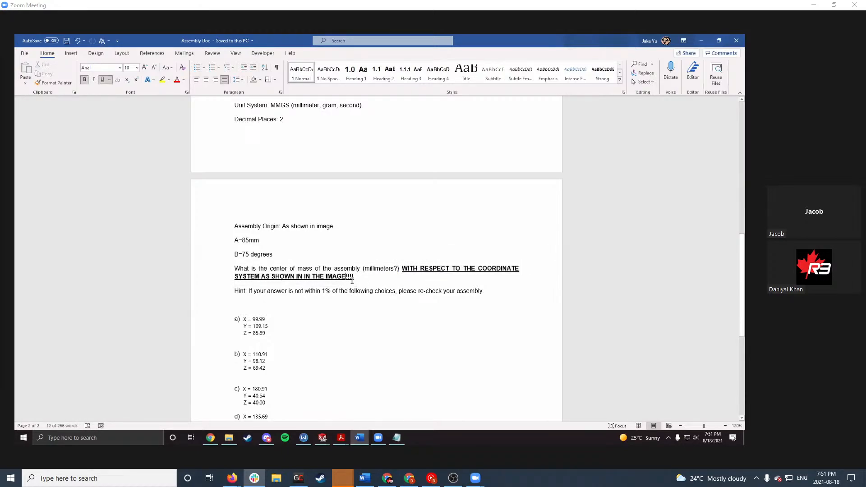
{"action": "scroll", "coordinate": [357, 282], "scroll_direction": "up", "scroll_amount": 15}
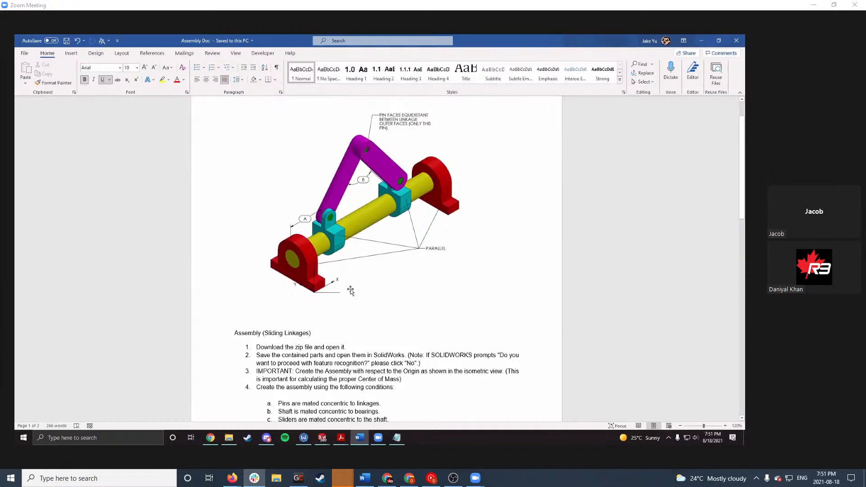
{"action": "left_click", "coordinate": [702, 41]}
{"action": "middle_click_drag", "start_coordinate": [416, 131], "coordinate": [445, 135]}
{"action": "left_click", "coordinate": [454, 86]}
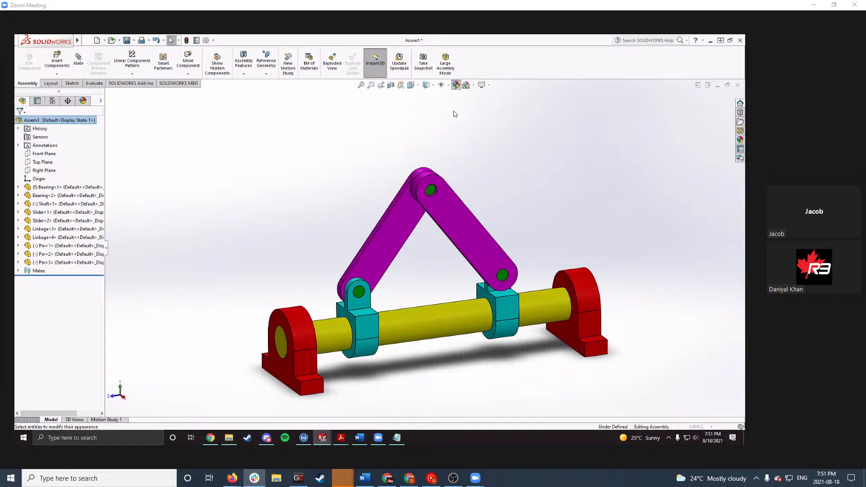
{"action": "left_click", "coordinate": [623, 84]}
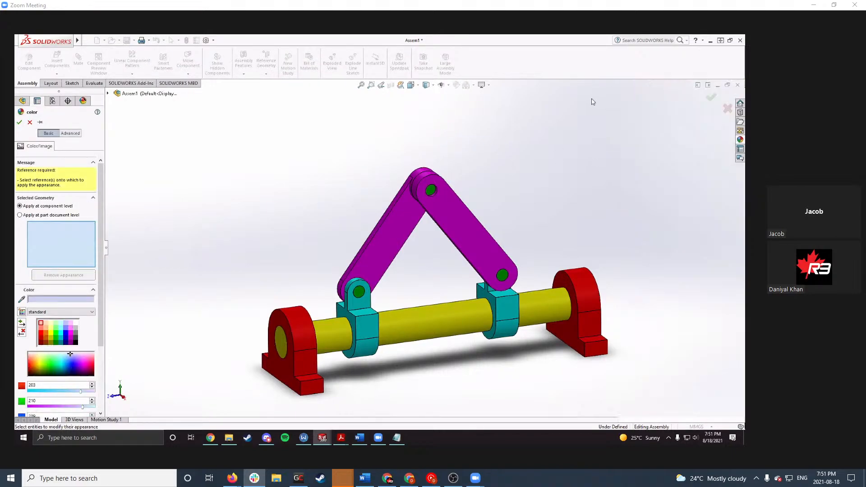
{"action": "left_click", "coordinate": [728, 109]}
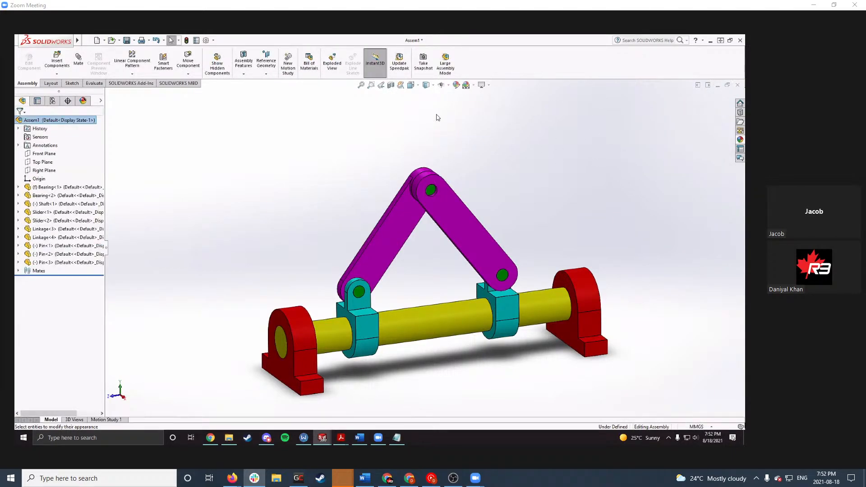
Step: Turn on the display of origins and select the assembly origin beside Bearing<1>
{"action": "left_click", "coordinate": [449, 85]}
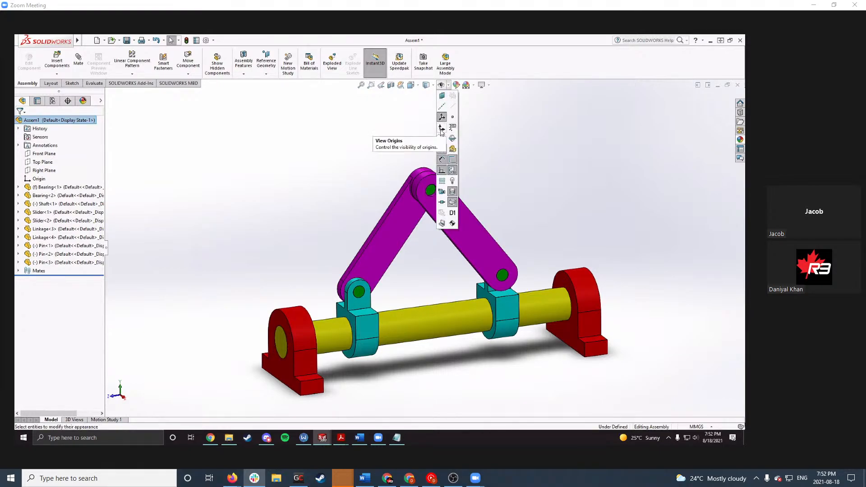
{"action": "left_click", "coordinate": [441, 129]}
{"action": "scroll", "coordinate": [345, 383], "scroll_direction": "down", "scroll_amount": 3}
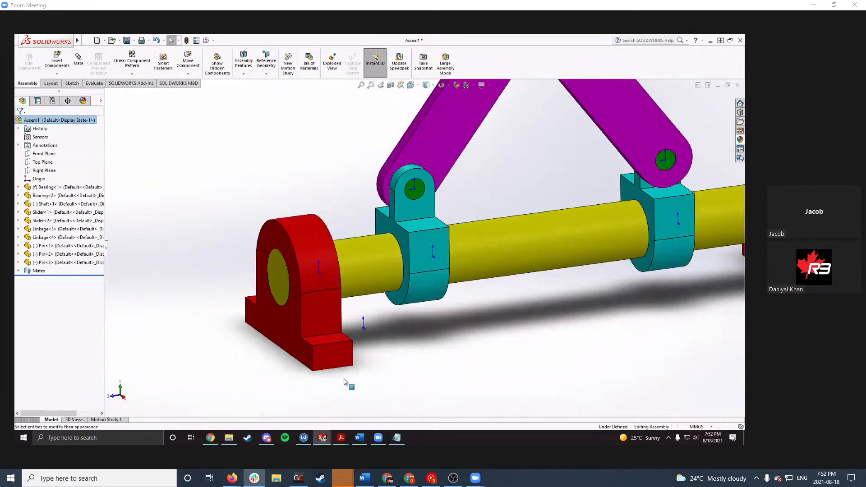
{"action": "left_click", "coordinate": [363, 329]}
{"action": "mouse_move", "coordinate": [362, 329]}
{"action": "middle_mouse_down"}
{"action": "mouse_move", "coordinate": [366, 318]}
{"action": "mouse_move", "coordinate": [433, 305]}
{"action": "mouse_move", "coordinate": [353, 322]}
{"action": "mouse_move", "coordinate": [373, 350]}
{"action": "mouse_move", "coordinate": [364, 320]}
{"action": "mouse_move", "coordinate": [385, 333]}
{"action": "mouse_move", "coordinate": [367, 316]}
{"action": "middle_mouse_up"}
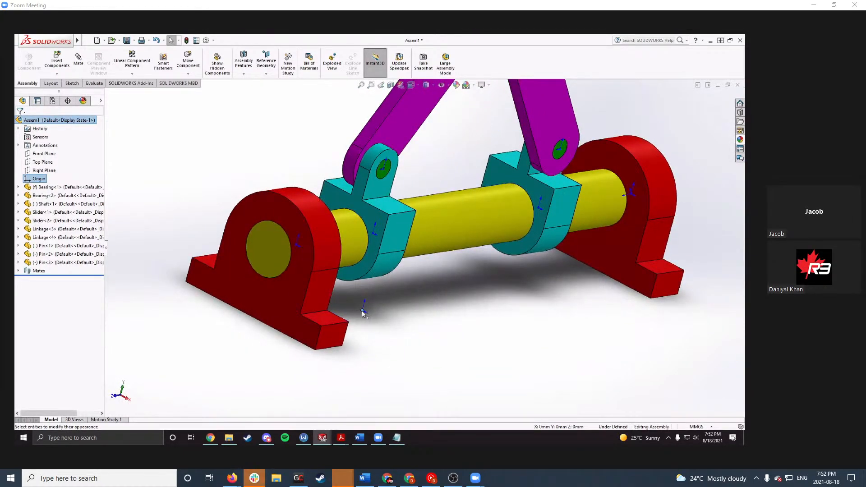
{"action": "scroll", "coordinate": [370, 311], "scroll_direction": "down", "scroll_amount": 5}
{"action": "middle_click_drag", "start_coordinate": [378, 309], "coordinate": [354, 237]}
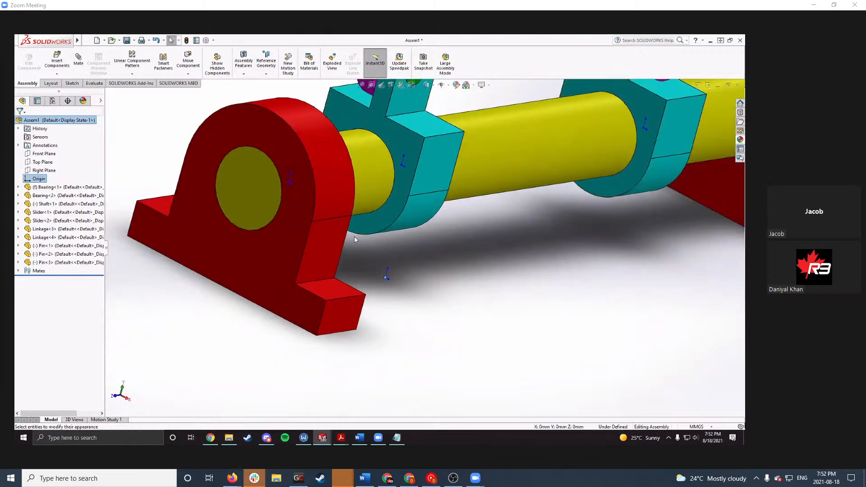
Step: Evaluate the assembly's mass properties, check which coordinate system the centre of mass refers to, and close the report
{"action": "left_click", "coordinate": [95, 83]}
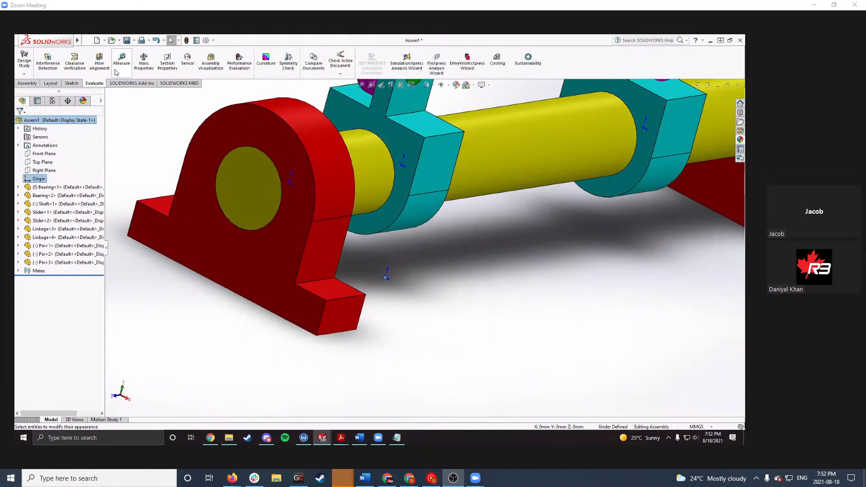
{"action": "left_click", "coordinate": [145, 70]}
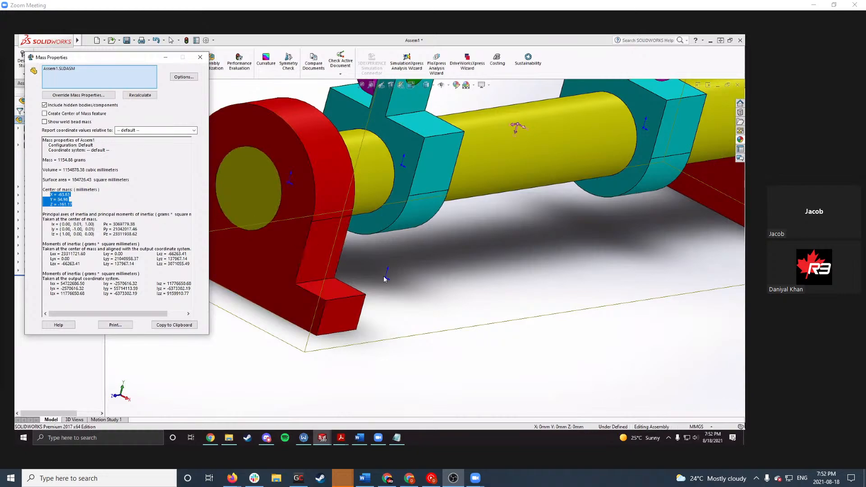
{"action": "left_click", "coordinate": [151, 131]}
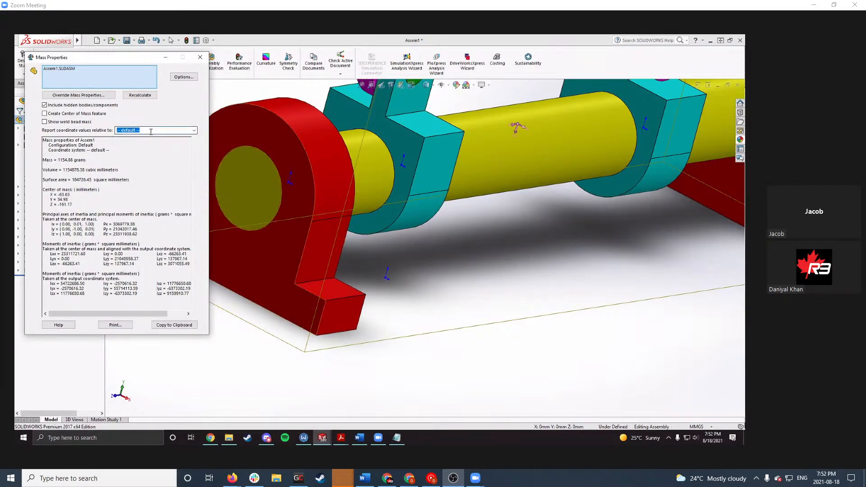
{"action": "left_click", "coordinate": [387, 279]}
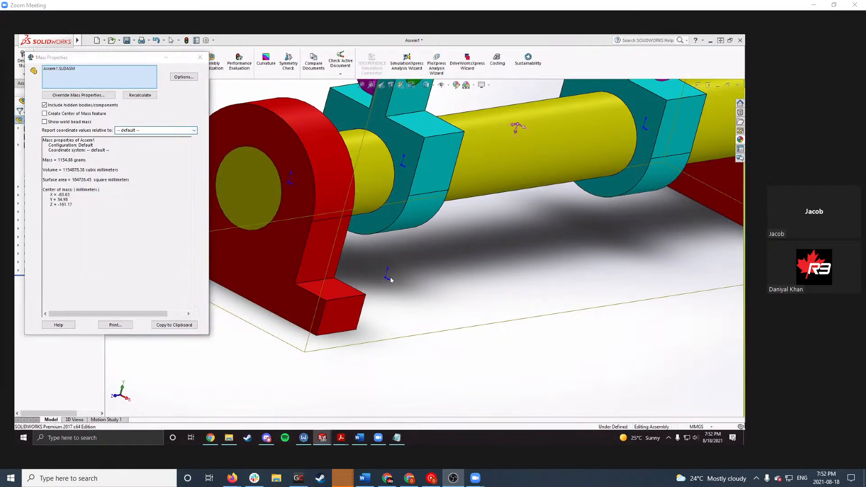
{"action": "left_click", "coordinate": [201, 57]}
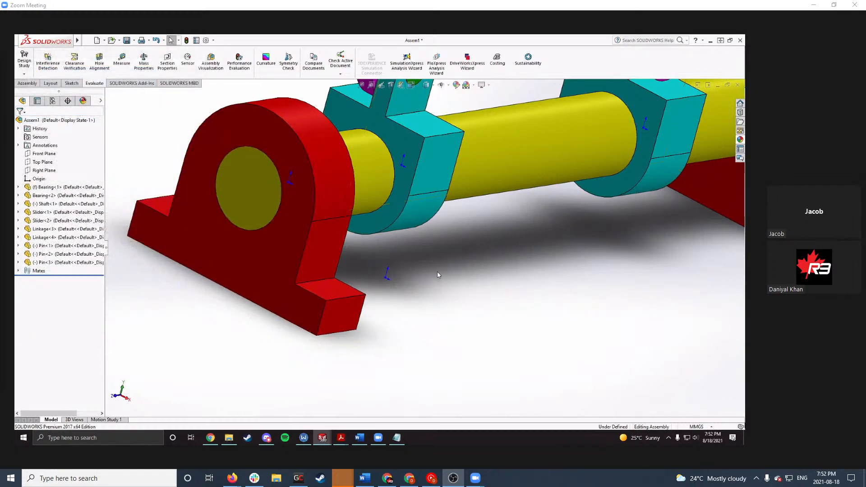
Step: Examine the assembly origin's location relative to the base of Bearing<1>
{"action": "scroll", "coordinate": [493, 273], "scroll_direction": "up", "scroll_amount": 4}
{"action": "scroll", "coordinate": [493, 270], "scroll_direction": "up", "scroll_amount": 1}
{"action": "middle_click_drag", "start_coordinate": [494, 270], "coordinate": [472, 207]}
{"action": "scroll", "coordinate": [415, 188], "scroll_direction": "up", "scroll_amount": 2}
{"action": "scroll", "coordinate": [411, 186], "scroll_direction": "down", "scroll_amount": 3}
{"action": "scroll", "coordinate": [401, 179], "scroll_direction": "up", "scroll_amount": 2}
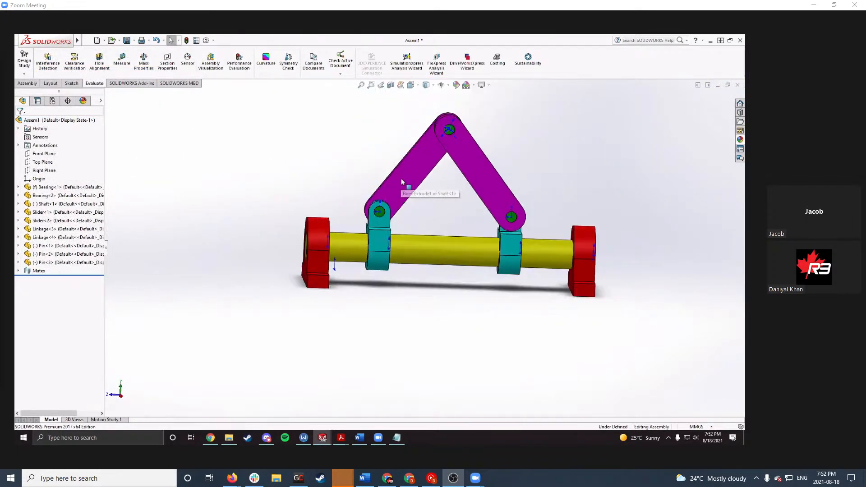
{"action": "scroll", "coordinate": [400, 179], "scroll_direction": "down", "scroll_amount": 1}
{"action": "scroll", "coordinate": [335, 297], "scroll_direction": "down", "scroll_amount": 4}
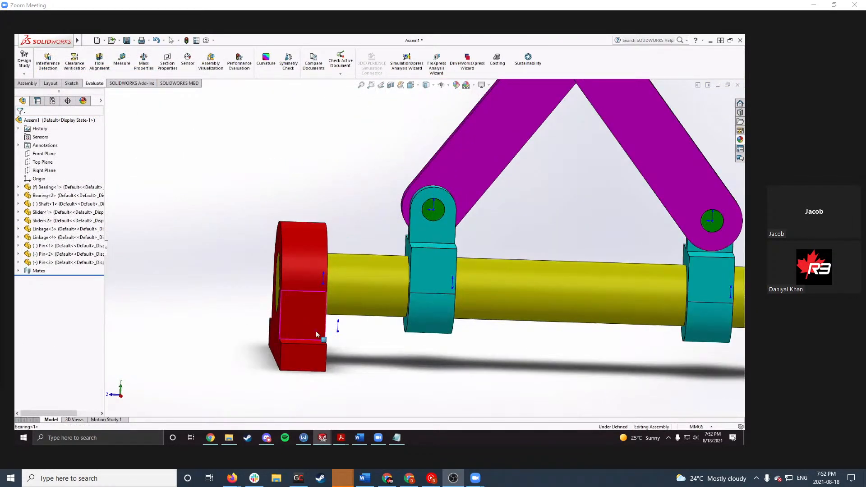
Step: Float Bearing<1> so it is no longer fixed, and move it freely above the assembly origin
{"action": "scroll", "coordinate": [332, 341], "scroll_direction": "down", "scroll_amount": 1}
{"action": "left_click", "coordinate": [277, 323]}
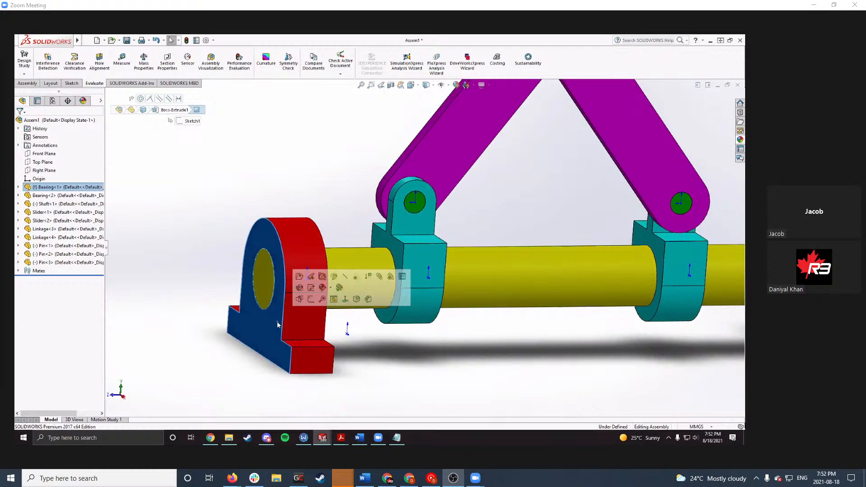
{"action": "right_click", "coordinate": [277, 324]}
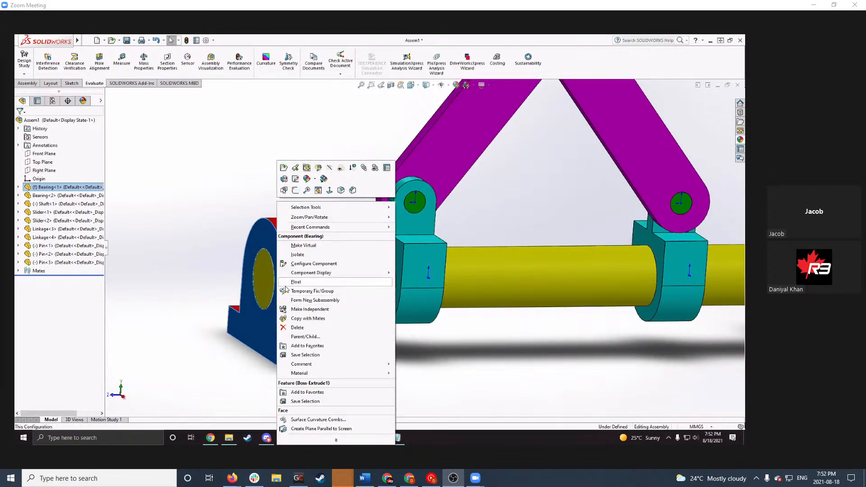
{"action": "left_click", "coordinate": [296, 282]}
{"action": "left_click_drag", "start_coordinate": [299, 318], "coordinate": [326, 269]}
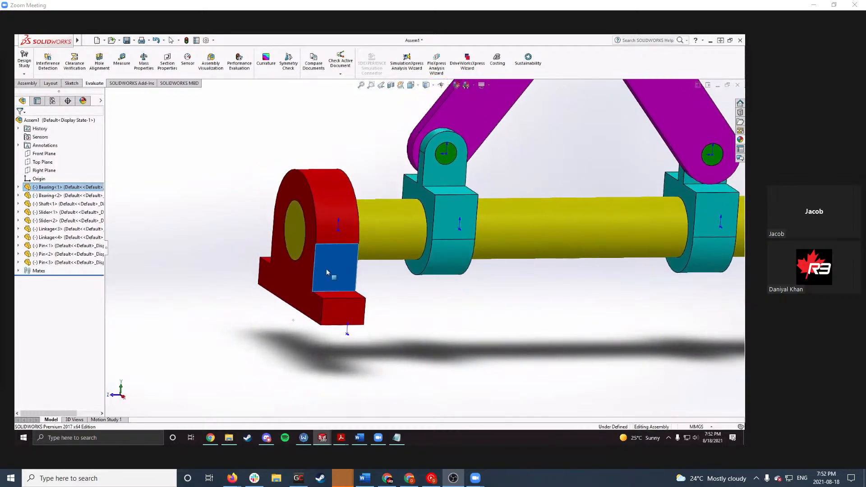
Step: Try a coincident mate between the outer bottom corner of Bearing<1>'s base and the assembly origin
{"action": "scroll", "coordinate": [469, 173], "scroll_direction": "up", "scroll_amount": 4}
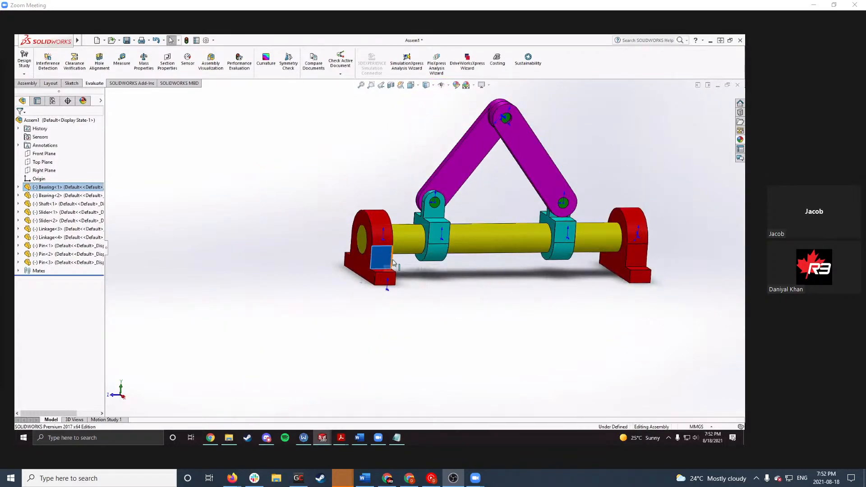
{"action": "scroll", "coordinate": [393, 263], "scroll_direction": "down", "scroll_amount": 2}
{"action": "scroll", "coordinate": [394, 292], "scroll_direction": "down", "scroll_amount": 4}
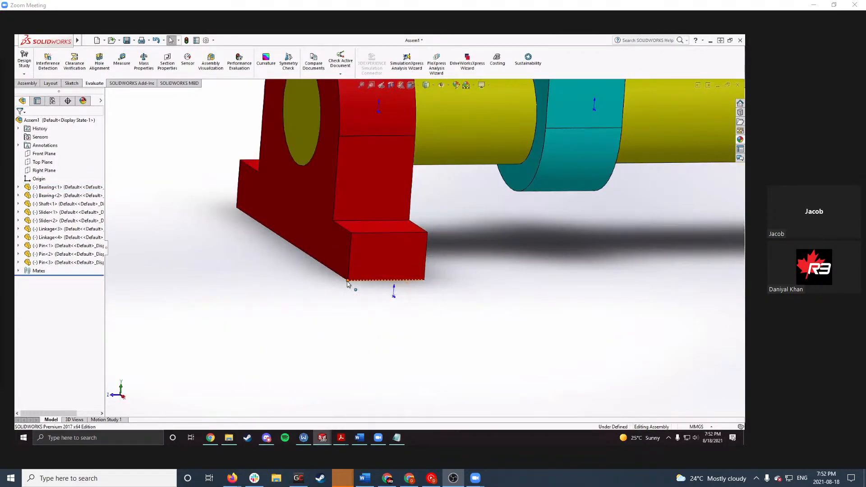
{"action": "left_click", "coordinate": [348, 283]}
{"action": "left_click", "coordinate": [393, 298], "text": "ctrl"}
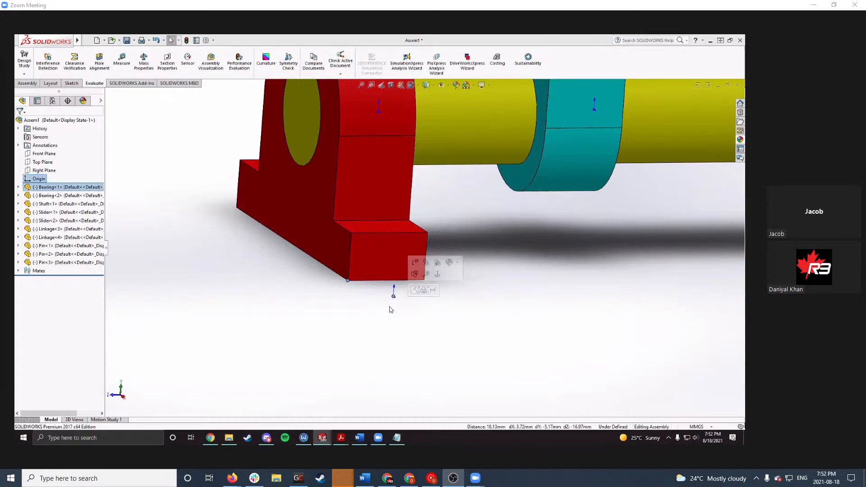
{"action": "left_click", "coordinate": [413, 294]}
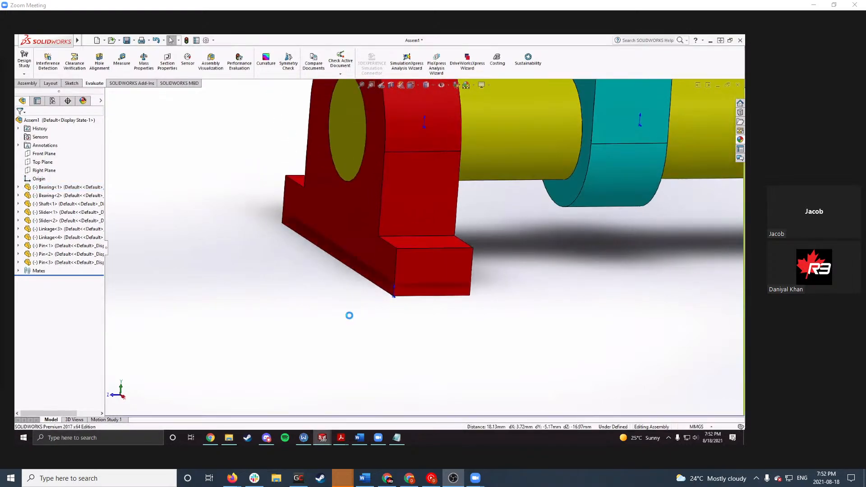
{"action": "middle_click_drag", "start_coordinate": [351, 319], "coordinate": [413, 352]}
Step: Compare the bearing corner's location with the coordinate system image in the Word assignment and return to the assembly
{"action": "left_click", "coordinate": [359, 438]}
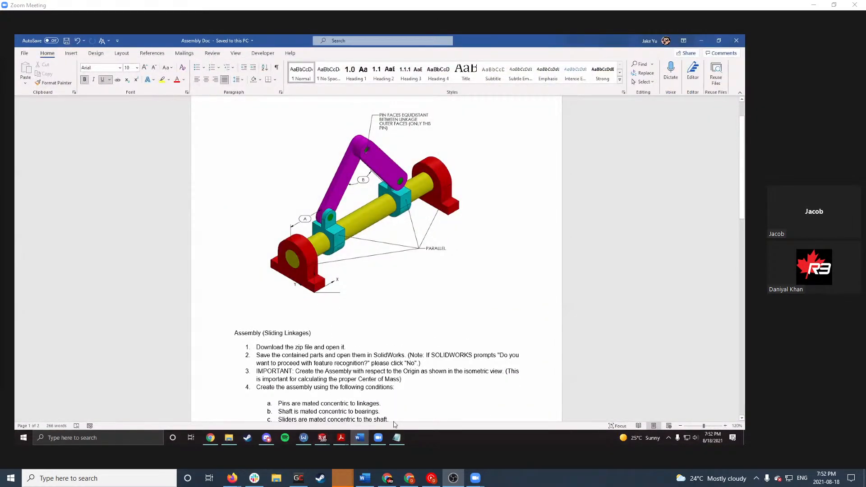
{"action": "left_click", "coordinate": [360, 437]}
{"action": "scroll", "coordinate": [435, 312], "scroll_direction": "up", "scroll_amount": 3}
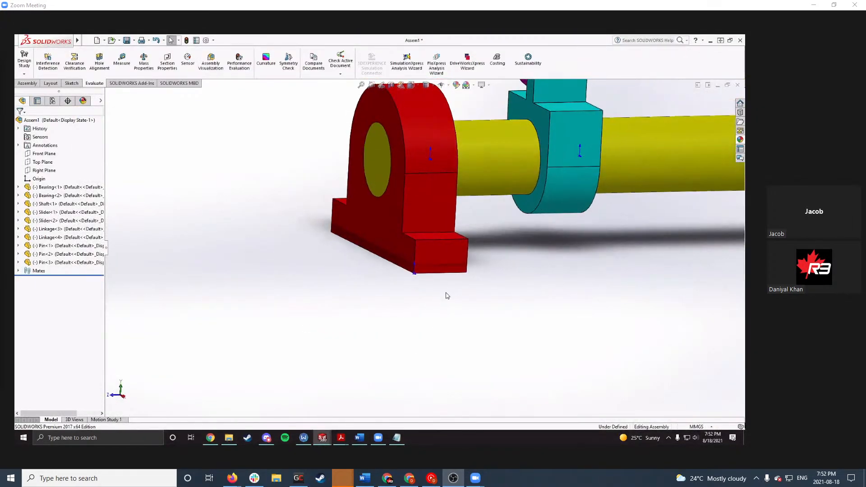
Step: Undo the coincident mate to the assembly origin and turn off the display of origins
{"action": "scroll", "coordinate": [443, 300], "scroll_direction": "down", "scroll_amount": 4}
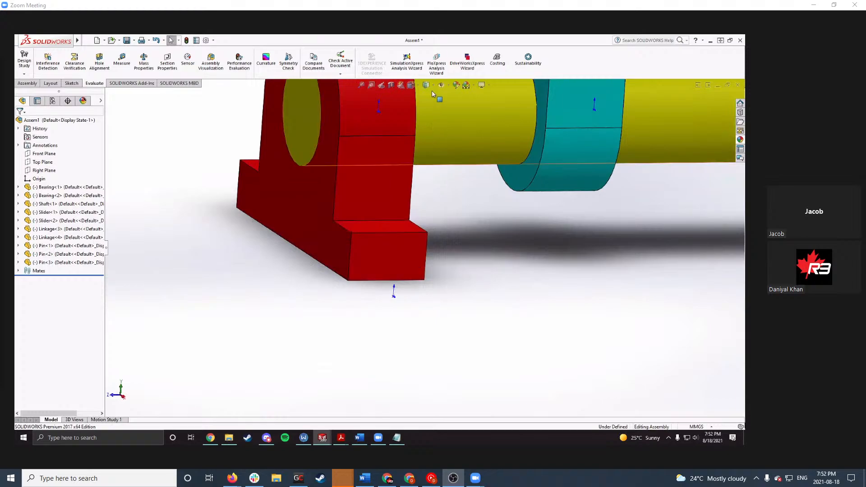
{"action": "scroll", "coordinate": [396, 202], "scroll_direction": "up", "scroll_amount": 2}
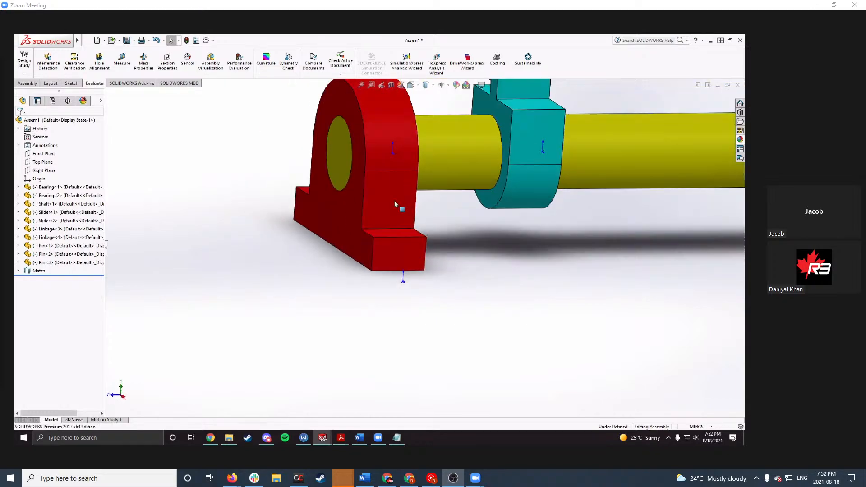
{"action": "left_click", "coordinate": [448, 86]}
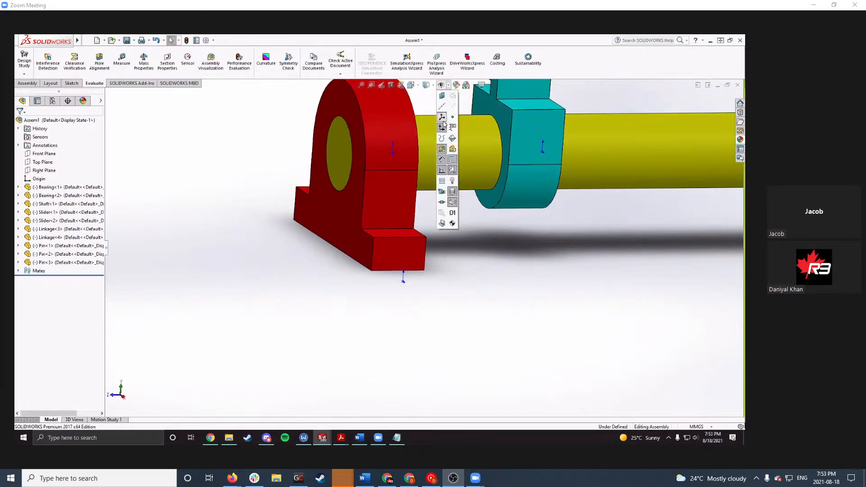
Step: Fix Bearing<1> in place and test the constraint by trying to move the bearing
{"action": "left_click", "coordinate": [397, 256]}
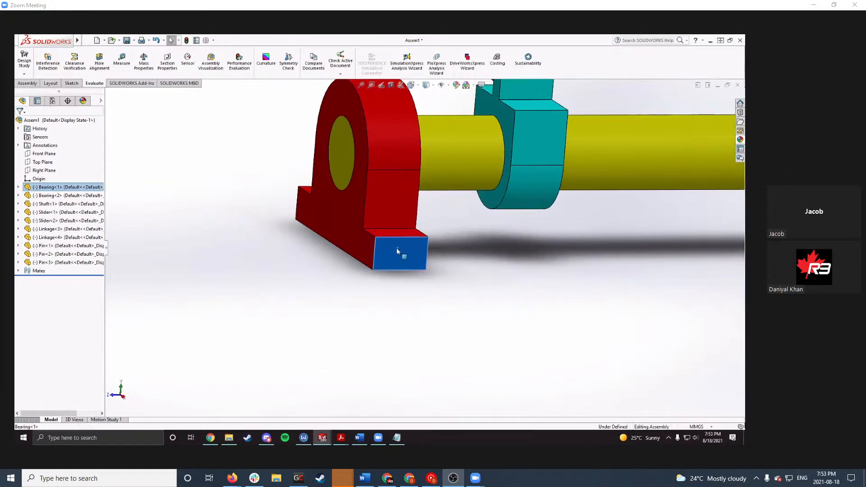
{"action": "right_click", "coordinate": [399, 257]}
{"action": "left_click", "coordinate": [424, 273]}
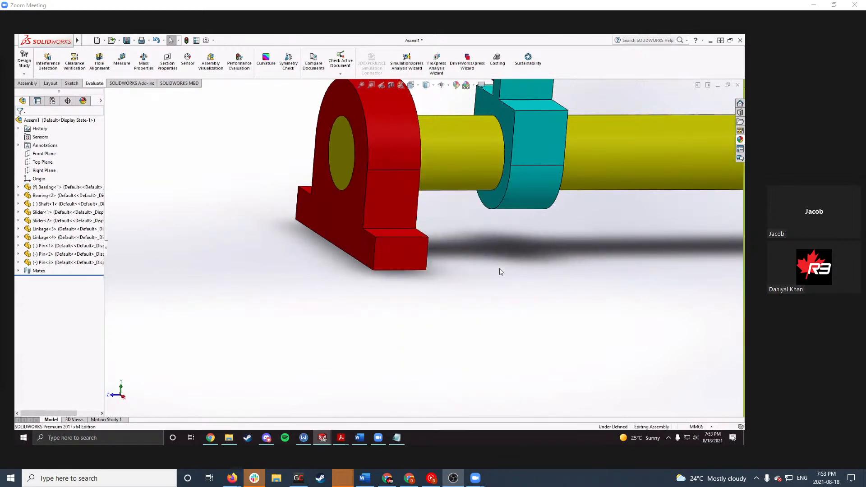
{"action": "left_click_drag", "start_coordinate": [392, 208], "coordinate": [413, 208]}
{"action": "left_click", "coordinate": [518, 260]}
{"action": "scroll", "coordinate": [519, 260], "scroll_direction": "up", "scroll_amount": 5}
{"action": "scroll", "coordinate": [578, 231], "scroll_direction": "down", "scroll_amount": 3}
{"action": "scroll", "coordinate": [406, 267], "scroll_direction": "up", "scroll_amount": 4}
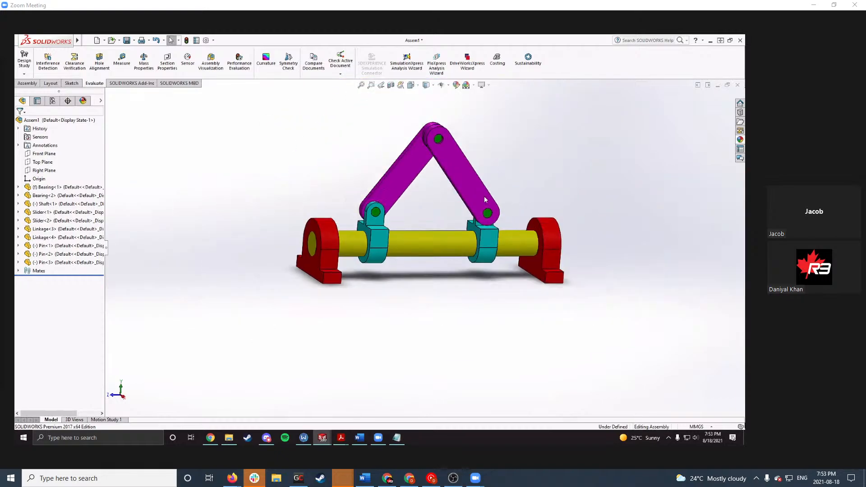
{"action": "scroll", "coordinate": [363, 189], "scroll_direction": "down", "scroll_amount": 3}
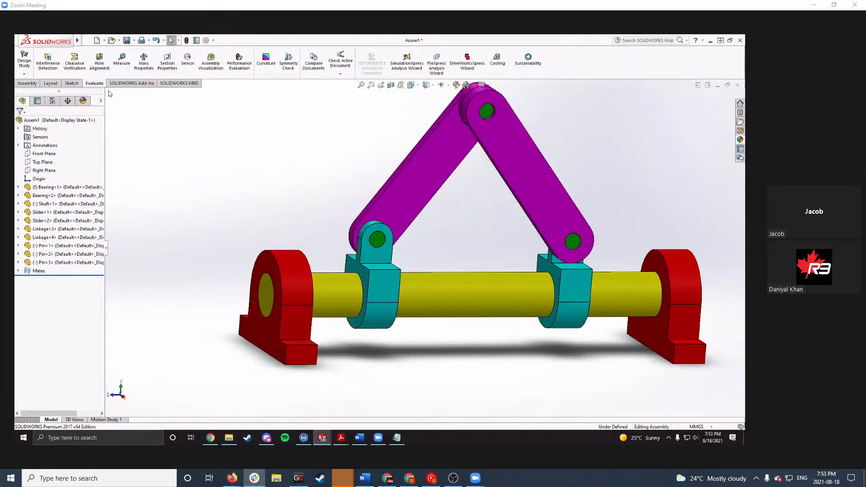
Step: Start a reference coordinate system with its origin at the outer bottom corner of Bearing<1>'s base, following the image in the Word assignment
{"action": "left_click", "coordinate": [26, 84]}
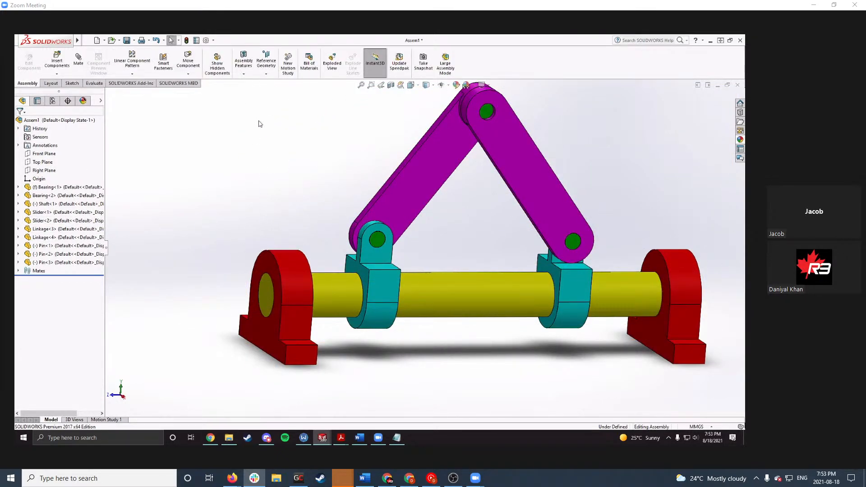
{"action": "left_click", "coordinate": [270, 75]}
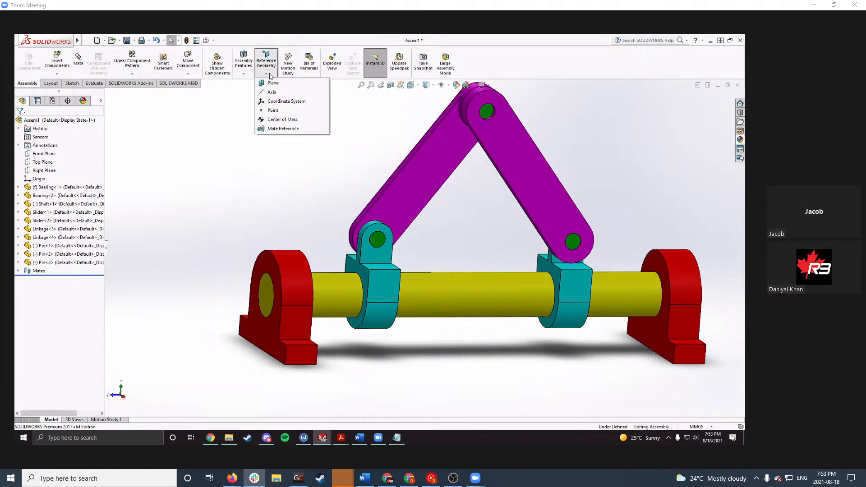
{"action": "left_click", "coordinate": [276, 102]}
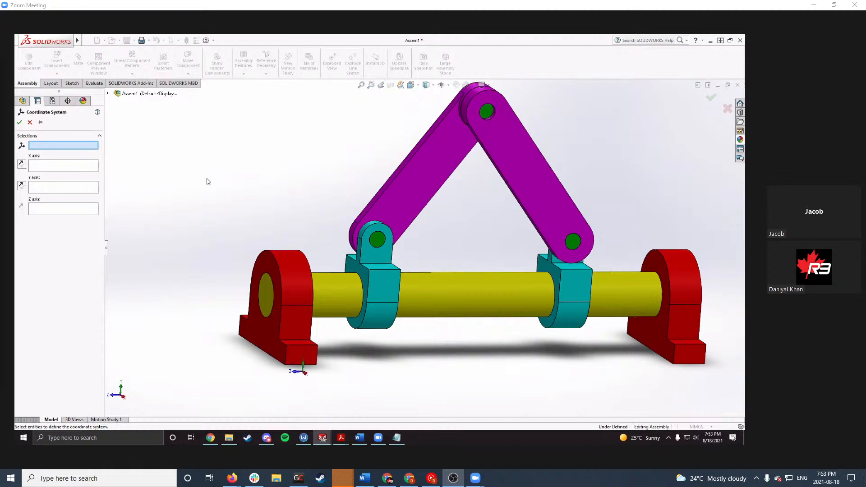
{"action": "scroll", "coordinate": [271, 387], "scroll_direction": "down", "scroll_amount": 8}
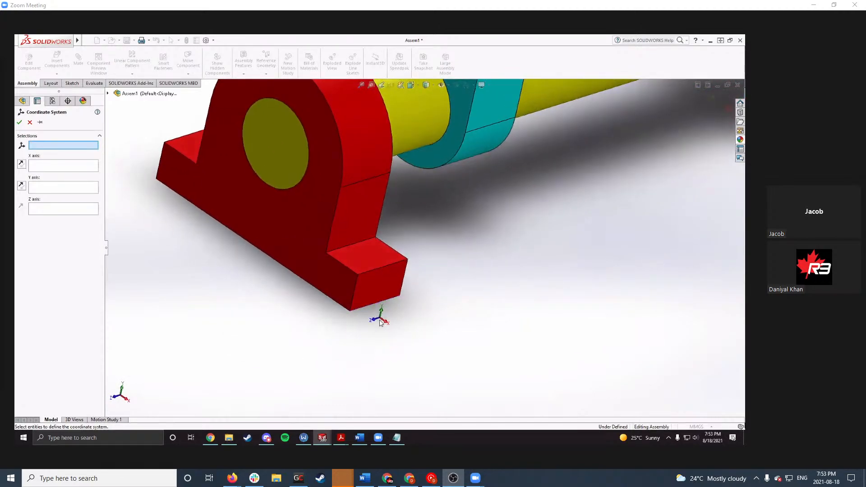
{"action": "middle_click_drag", "start_coordinate": [371, 319], "coordinate": [356, 305]}
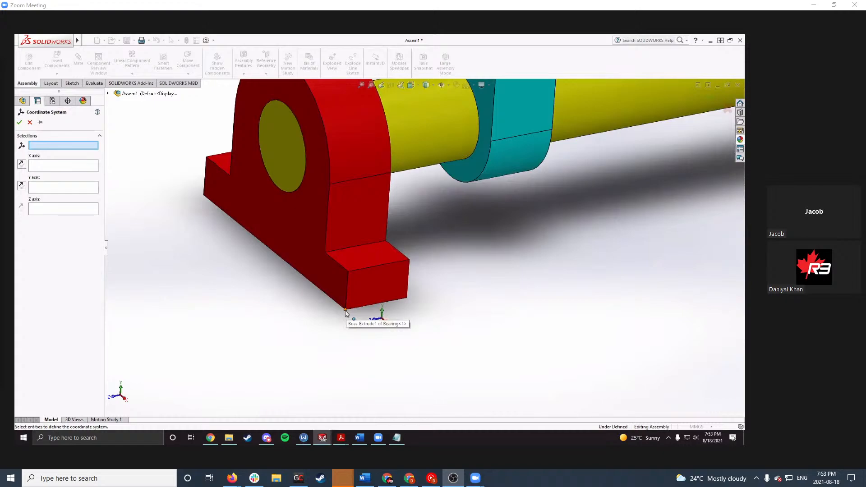
{"action": "left_click", "coordinate": [359, 438]}
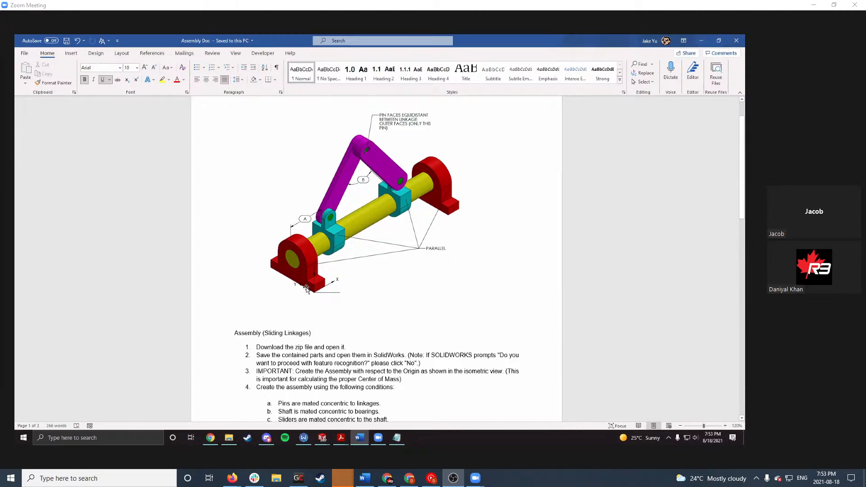
{"action": "left_click", "coordinate": [702, 41]}
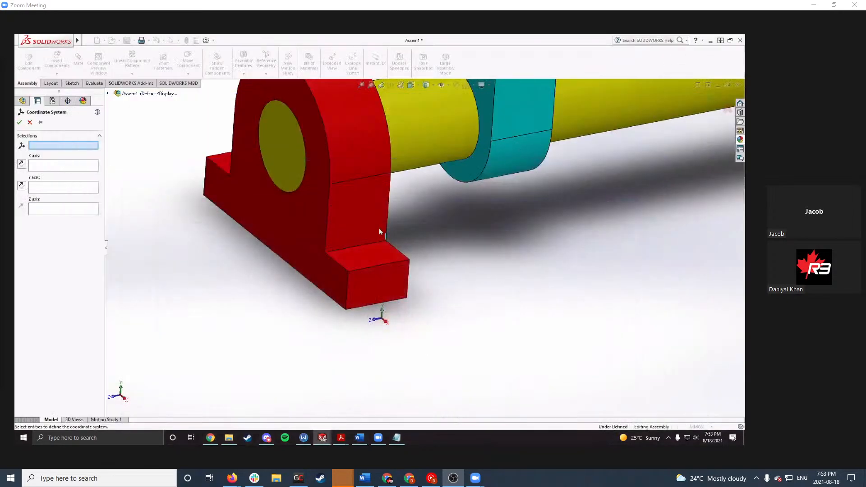
{"action": "left_click", "coordinate": [346, 311]}
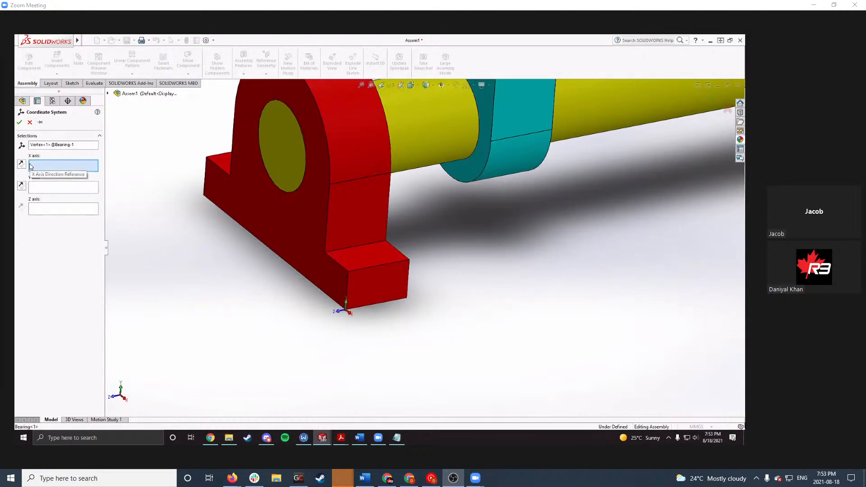
Step: Align the X axis with the base's short bottom edge and the Y axis with its long bottom edge, reverse Y, and create the coordinate system
{"action": "left_click", "coordinate": [379, 307]}
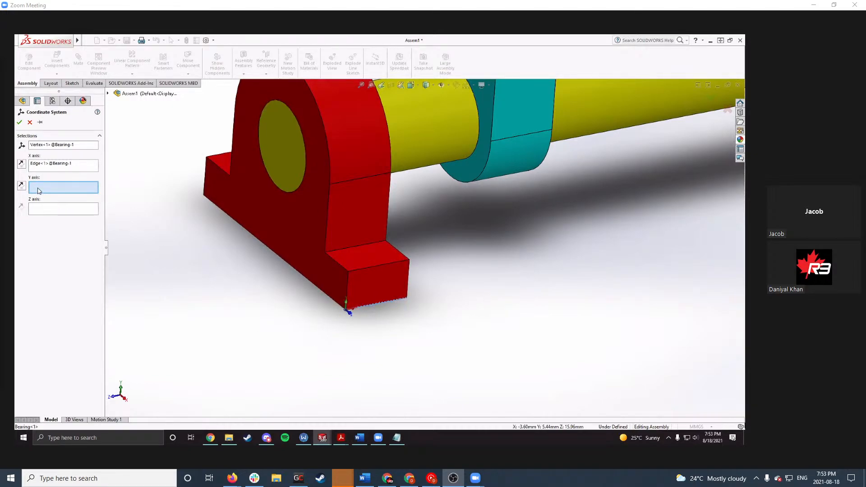
{"action": "left_click", "coordinate": [329, 299]}
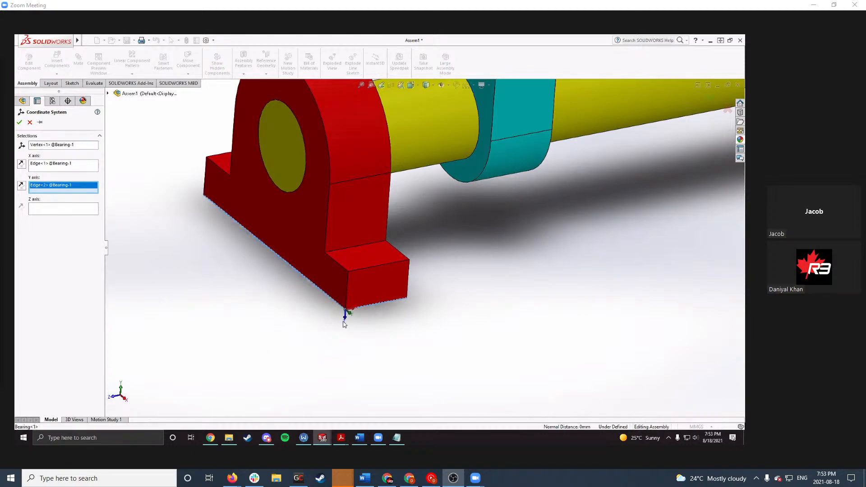
{"action": "scroll", "coordinate": [344, 324], "scroll_direction": "down", "scroll_amount": 3}
{"action": "middle_click_drag", "start_coordinate": [364, 305], "coordinate": [343, 282]}
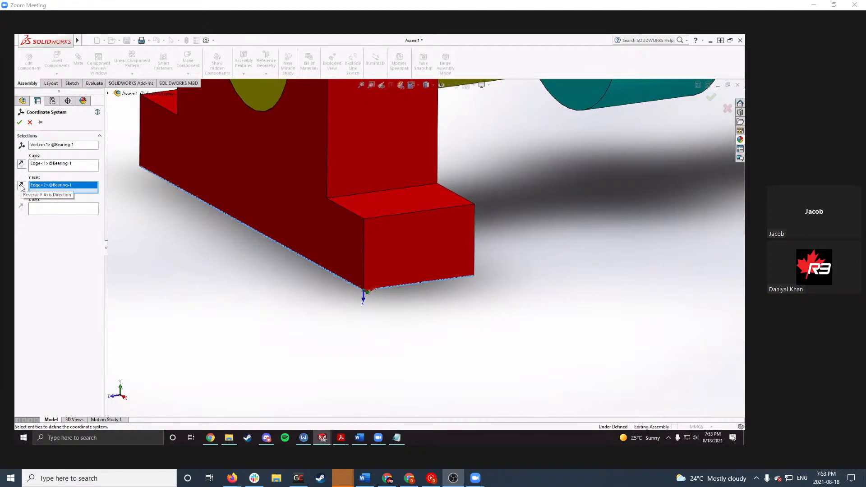
{"action": "left_click", "coordinate": [21, 187]}
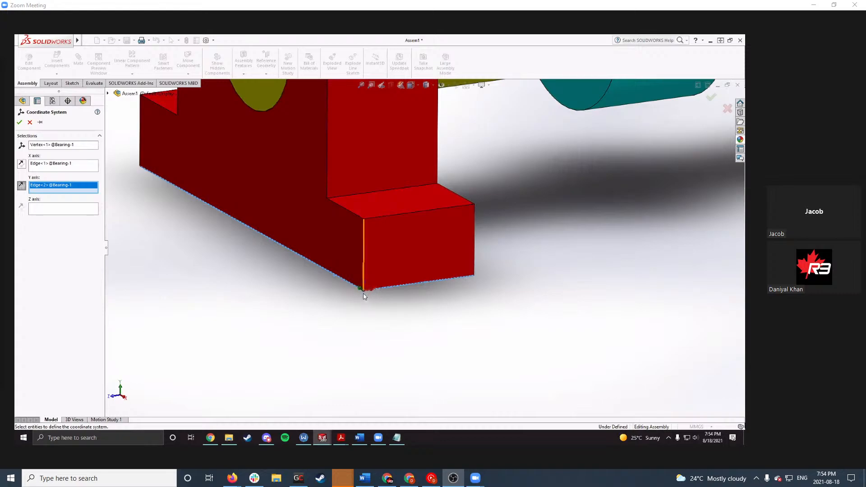
{"action": "middle_click_drag", "start_coordinate": [362, 293], "coordinate": [367, 324]}
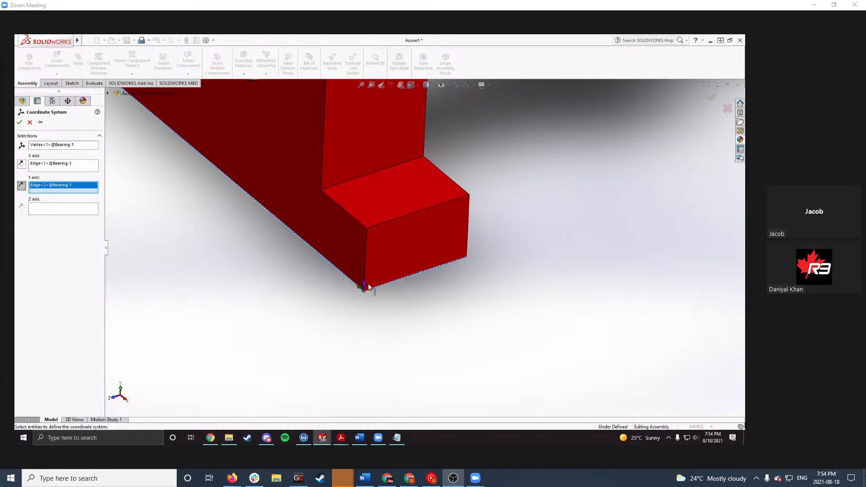
{"action": "scroll", "coordinate": [402, 244], "scroll_direction": "up", "scroll_amount": 5}
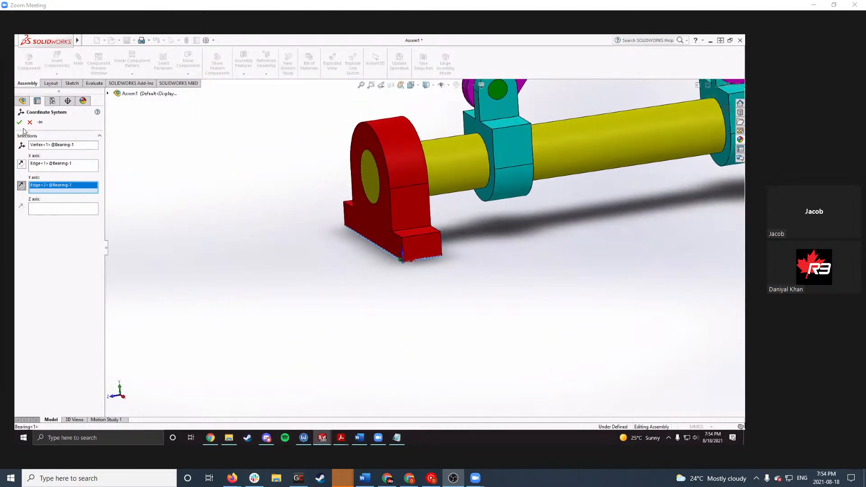
{"action": "left_click", "coordinate": [19, 122]}
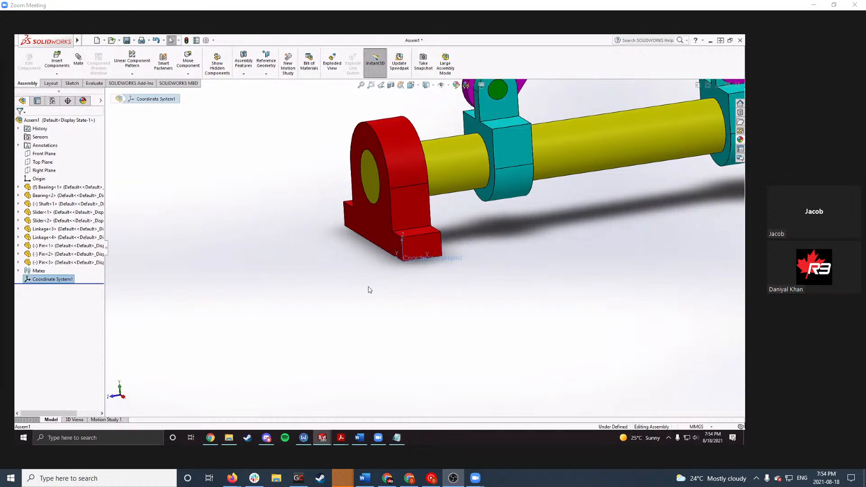
{"action": "left_click", "coordinate": [486, 277]}
{"action": "key", "text": "f"}
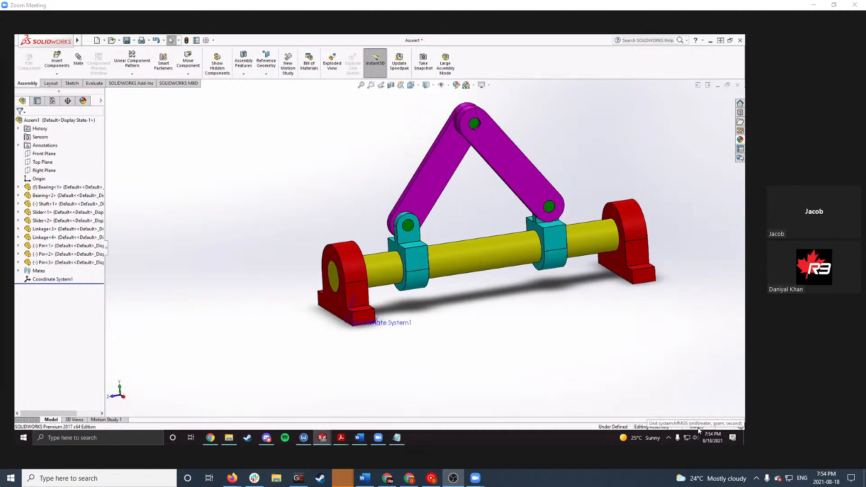
Step: Reread the unit system and the centre-of-mass question in the Word assignment and return to the assembly
{"action": "left_click", "coordinate": [359, 437]}
{"action": "scroll", "coordinate": [379, 351], "scroll_direction": "down", "scroll_amount": 10}
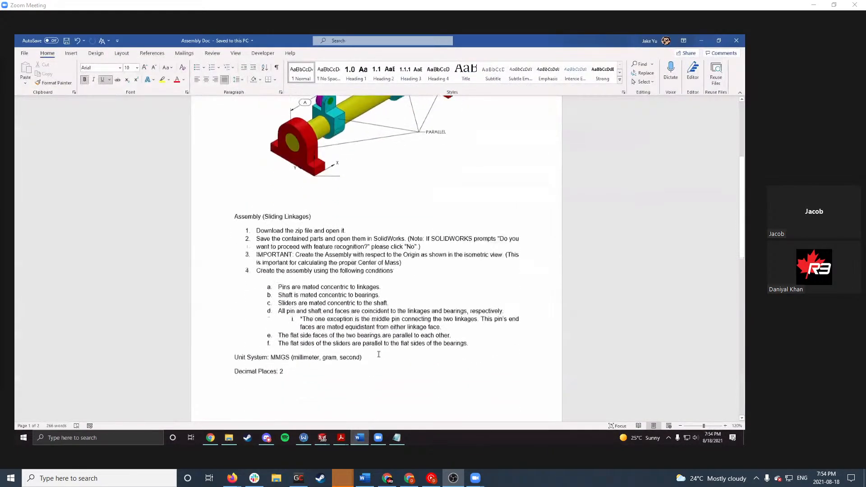
{"action": "scroll", "coordinate": [379, 352], "scroll_direction": "down", "scroll_amount": 1}
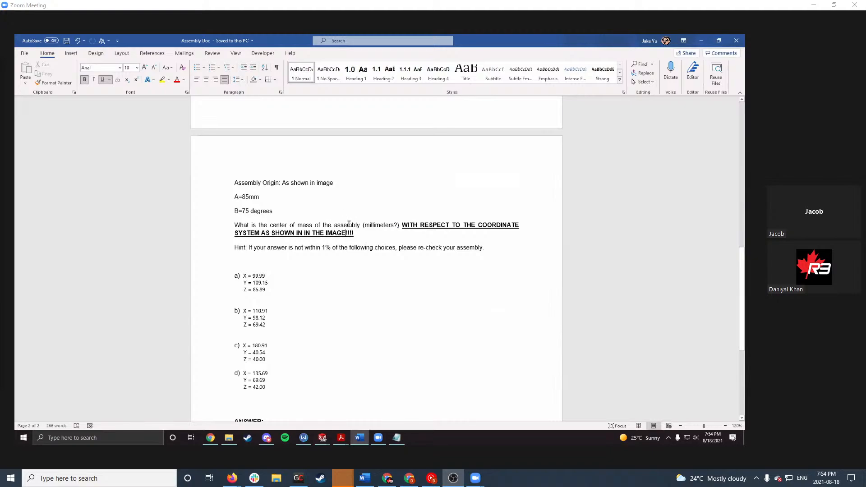
{"action": "left_click_drag", "start_coordinate": [326, 225], "coordinate": [392, 227]}
{"action": "left_click", "coordinate": [394, 236]}
{"action": "left_click", "coordinate": [701, 41]}
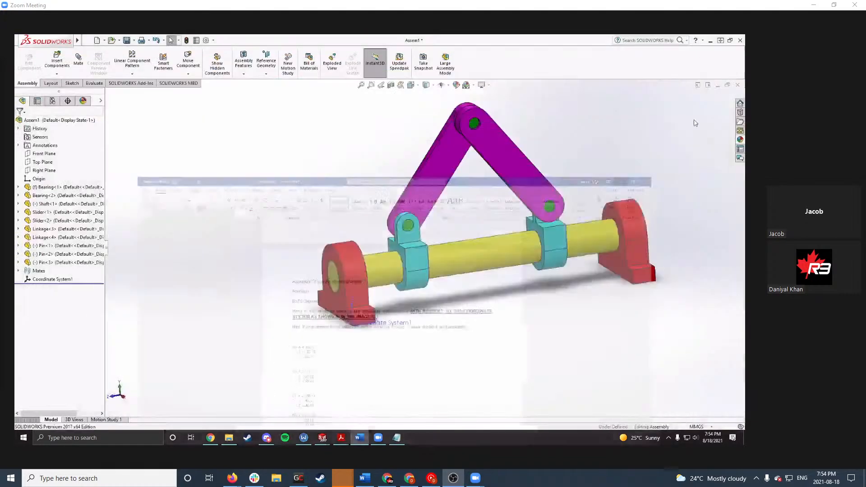
Step: Check the unit system selected for the assembly document
{"action": "left_click", "coordinate": [698, 427]}
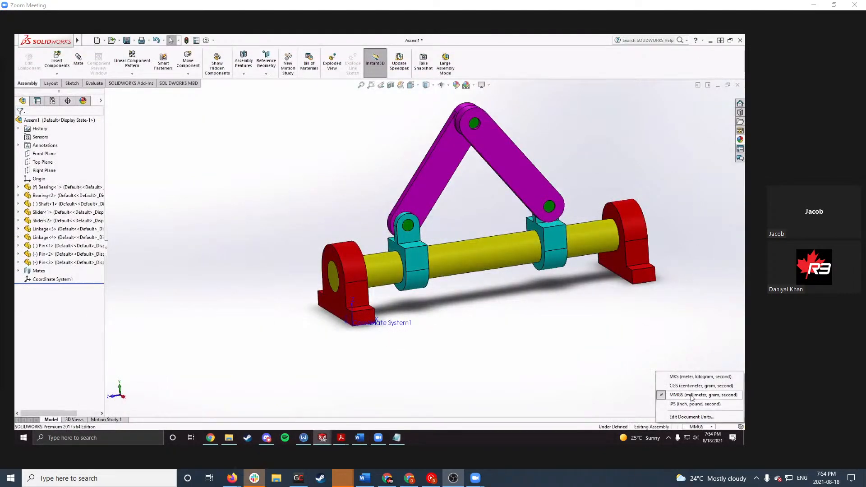
{"action": "left_click", "coordinate": [563, 325]}
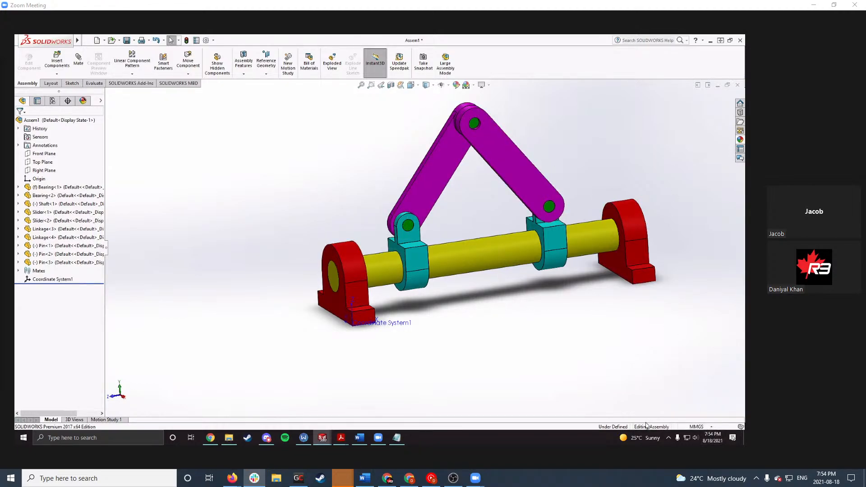
{"action": "left_click", "coordinate": [686, 427]}
{"action": "left_click", "coordinate": [599, 393]}
Step: Evaluate the whole assembly's mass properties and read its centre of mass relative to the default coordinate system
{"action": "left_click", "coordinate": [94, 83]}
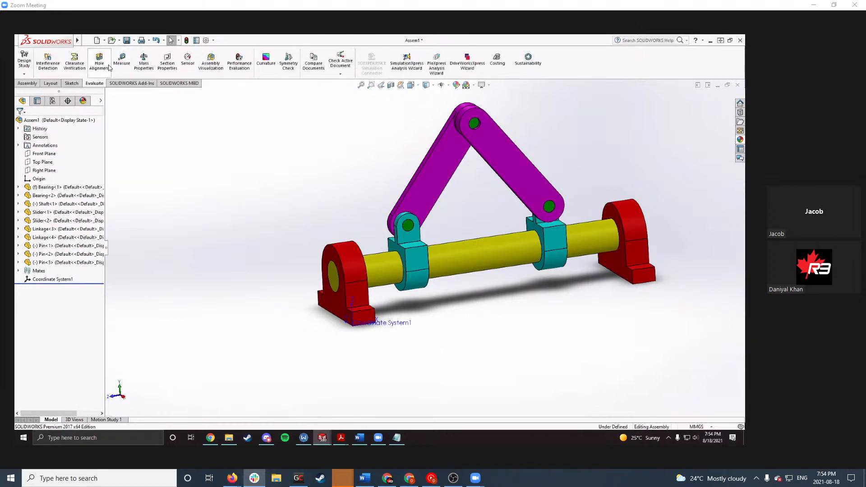
{"action": "left_click", "coordinate": [144, 63]}
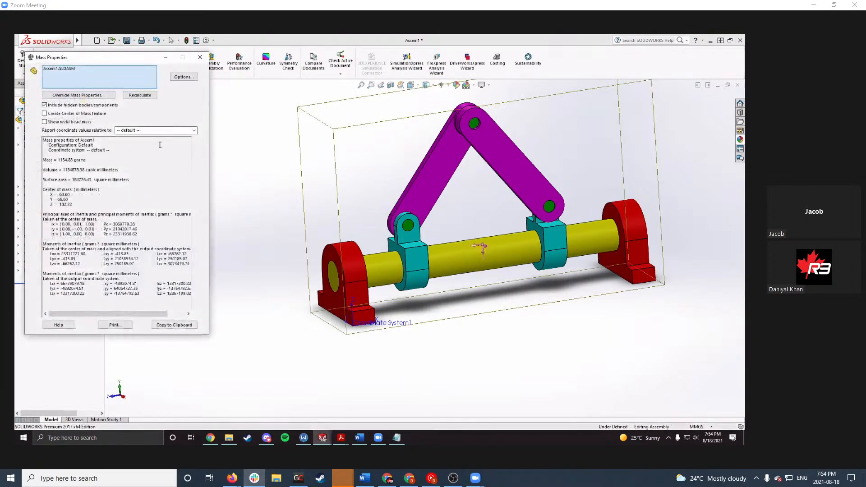
{"action": "left_click_drag", "start_coordinate": [43, 190], "coordinate": [101, 189]}
{"action": "left_click", "coordinate": [86, 190]}
{"action": "left_click", "coordinate": [98, 201]}
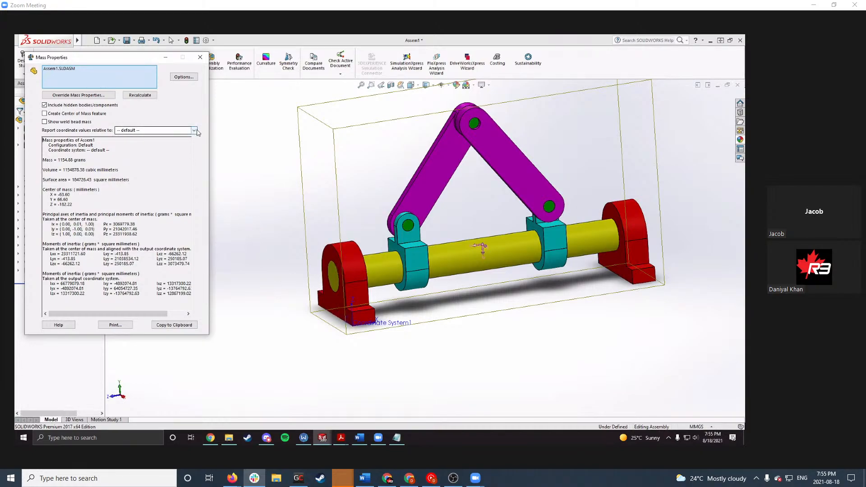
Step: Show the component origins in the graphics area and inspect the coordinate system at the bearing's base corner
{"action": "left_click", "coordinate": [445, 85]}
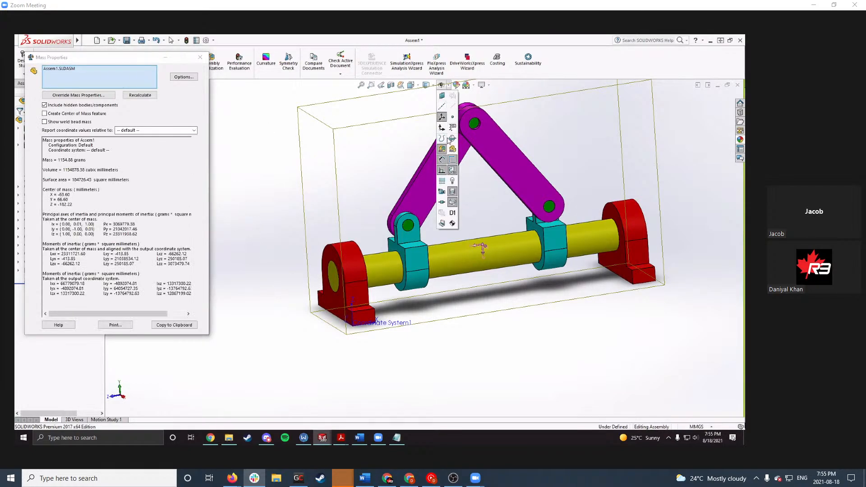
{"action": "scroll", "coordinate": [366, 325], "scroll_direction": "down", "scroll_amount": 8}
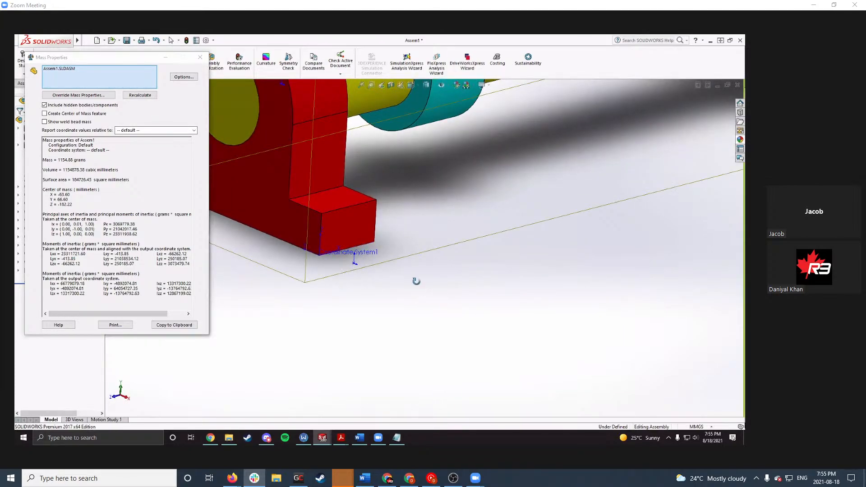
{"action": "middle_click_drag", "start_coordinate": [414, 281], "coordinate": [384, 283]}
{"action": "scroll", "coordinate": [267, 188], "scroll_direction": "up", "scroll_amount": 3}
{"action": "scroll", "coordinate": [266, 187], "scroll_direction": "down", "scroll_amount": 3}
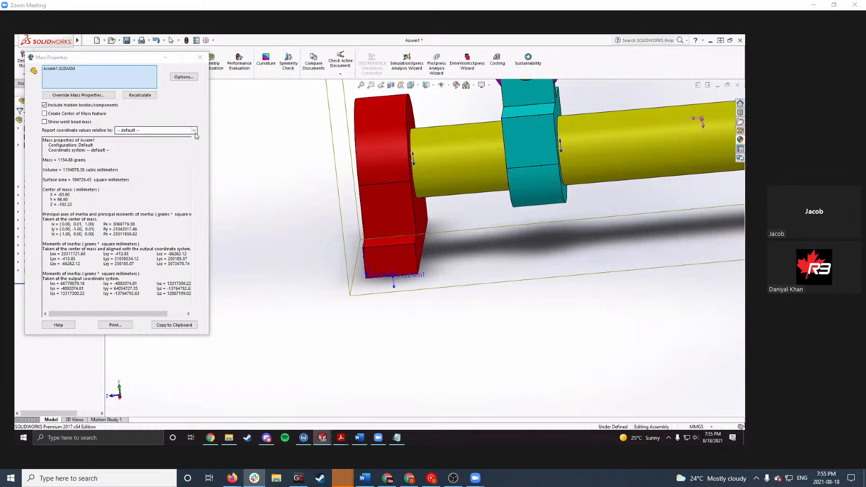
Step: Report the mass properties relative to Coordinate System1 and highlight the centre-of-mass values
{"action": "left_click", "coordinate": [194, 130]}
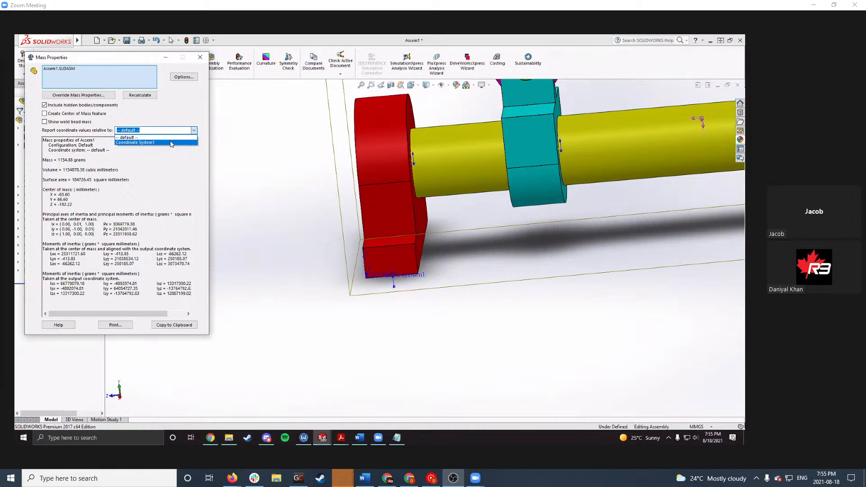
{"action": "left_click", "coordinate": [171, 143]}
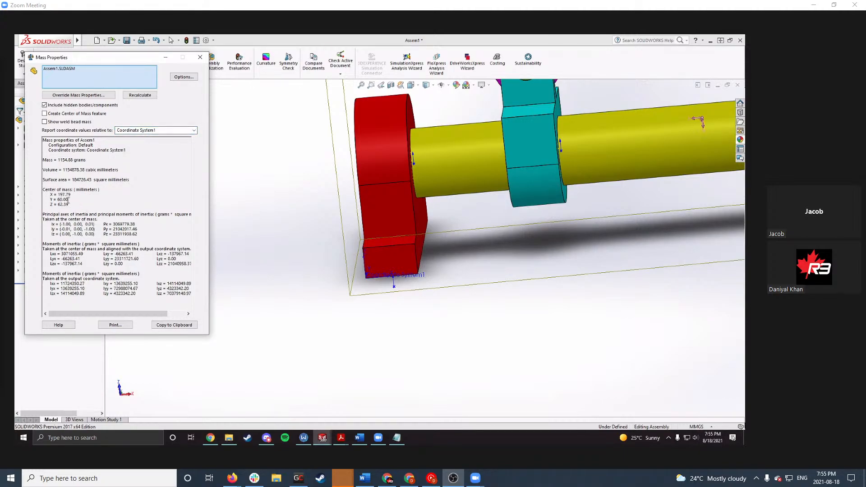
{"action": "left_click_drag", "start_coordinate": [68, 204], "coordinate": [43, 188]}
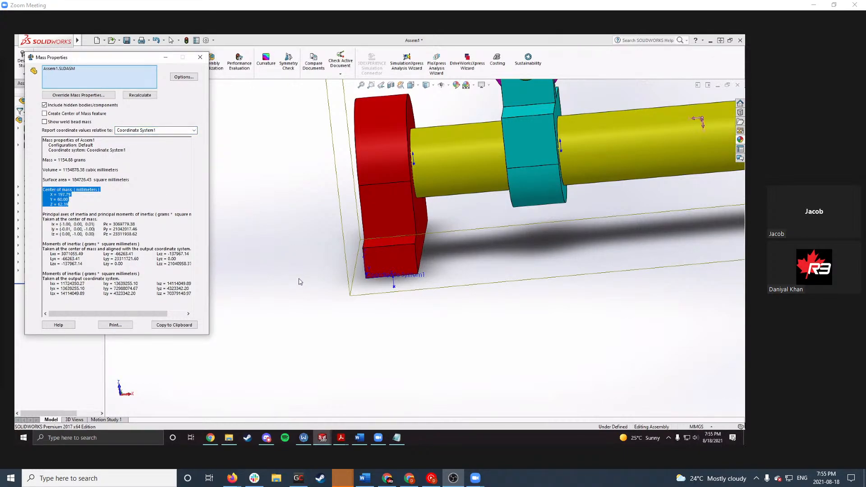
{"action": "left_click", "coordinate": [156, 196]}
Step: Compare the coordinate system at the bearing corner with the image in the Word assignment, reread the question, and return to the assembly
{"action": "scroll", "coordinate": [413, 236], "scroll_direction": "up", "scroll_amount": 2}
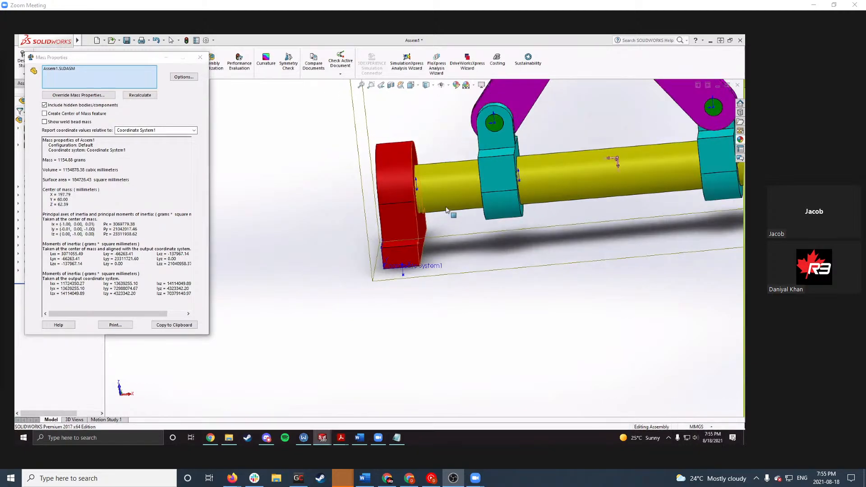
{"action": "scroll", "coordinate": [447, 210], "scroll_direction": "up", "scroll_amount": 1}
{"action": "middle_click_drag", "start_coordinate": [446, 210], "coordinate": [442, 291]}
{"action": "scroll", "coordinate": [429, 239], "scroll_direction": "down", "scroll_amount": 3}
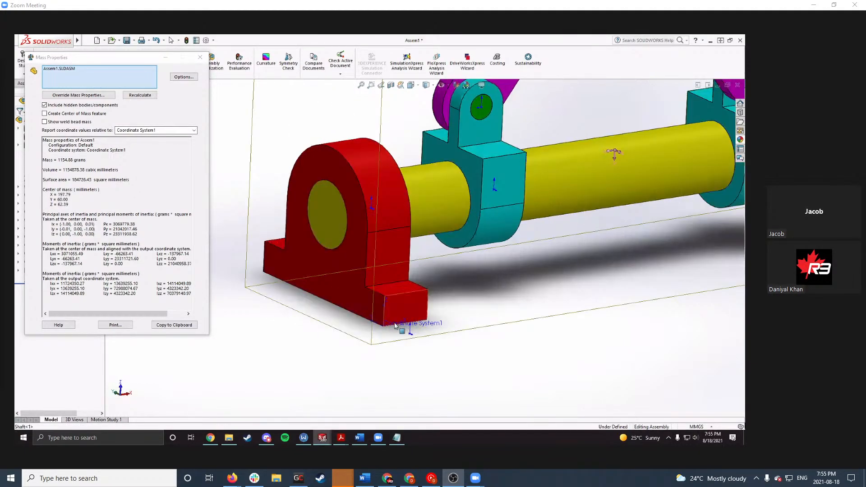
{"action": "left_click", "coordinate": [359, 437]}
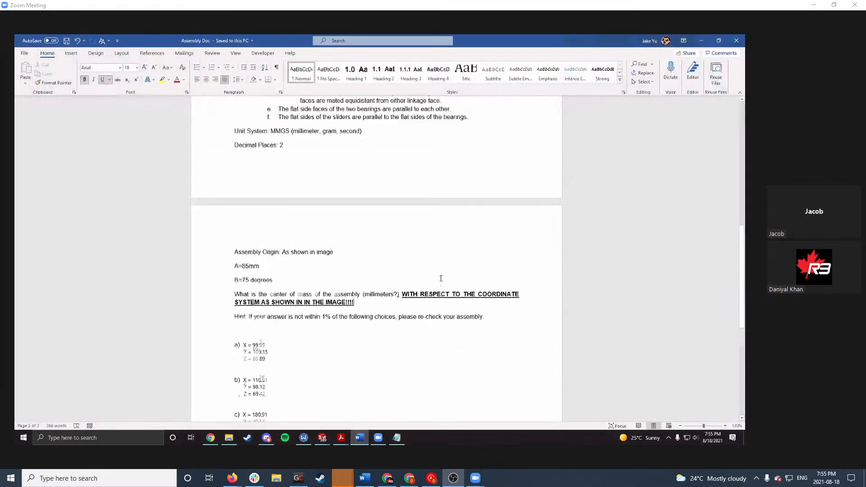
{"action": "scroll", "coordinate": [441, 278], "scroll_direction": "up", "scroll_amount": 10}
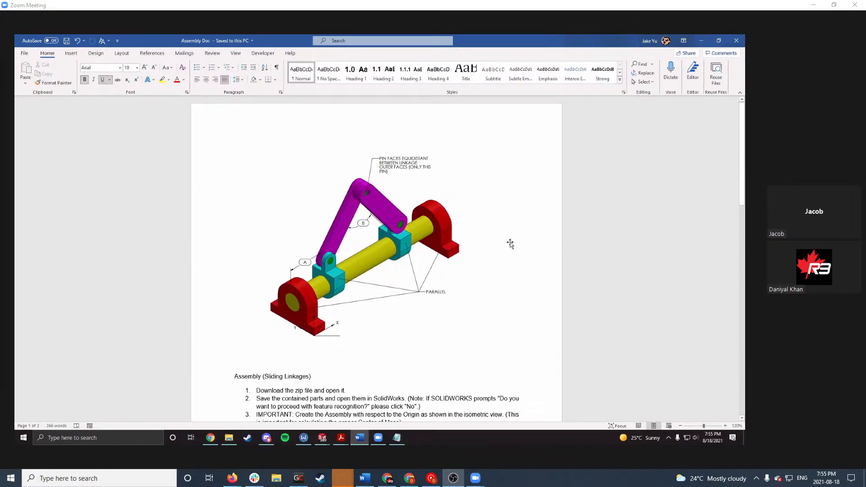
{"action": "scroll", "coordinate": [525, 212], "scroll_direction": "down", "scroll_amount": 3}
{"action": "scroll", "coordinate": [523, 213], "scroll_direction": "down", "scroll_amount": 15}
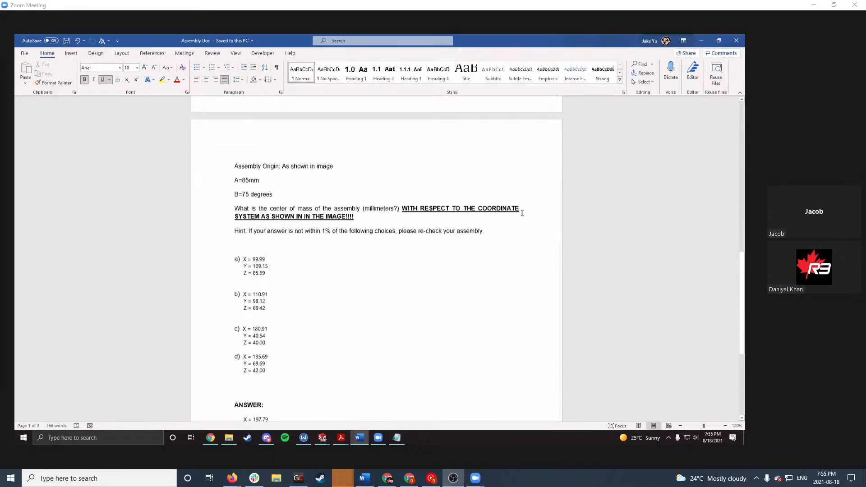
{"action": "left_click", "coordinate": [701, 41]}
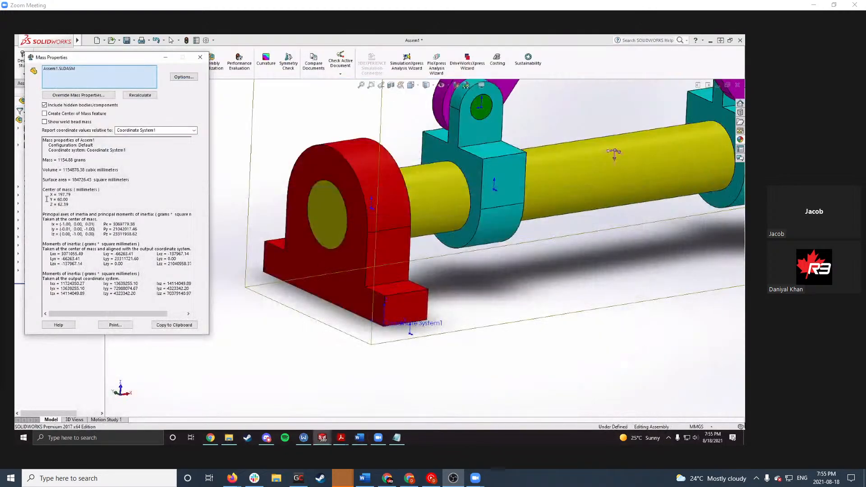
Step: Compare the reported centre-of-mass coordinates with the ANSWER values in the Word assignment and return to the assembly
{"action": "left_click_drag", "start_coordinate": [68, 205], "coordinate": [50, 194]}
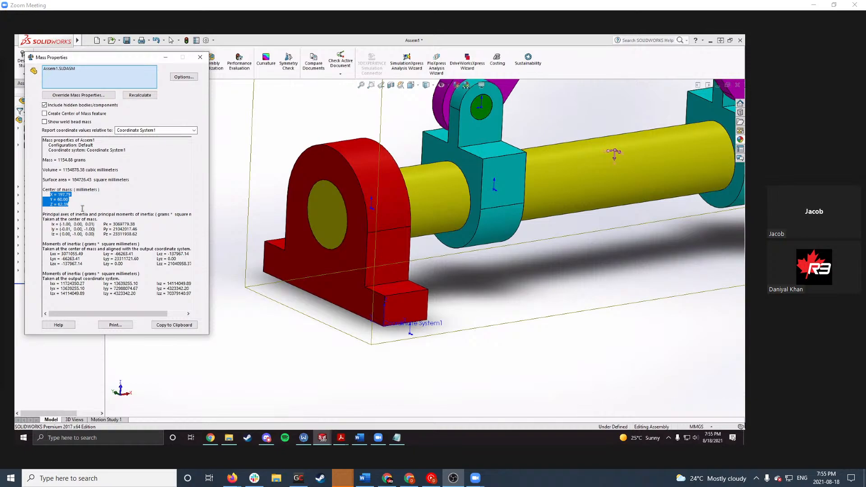
{"action": "left_click", "coordinate": [360, 438]}
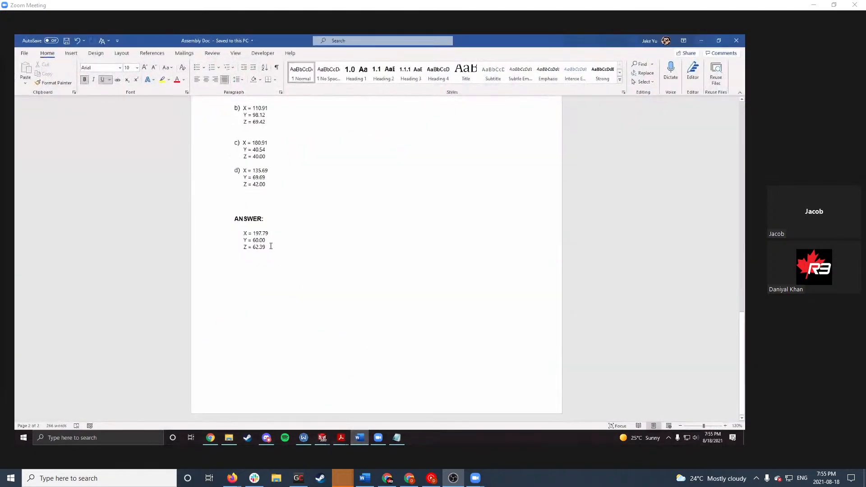
{"action": "left_click_drag", "start_coordinate": [270, 248], "coordinate": [235, 233]}
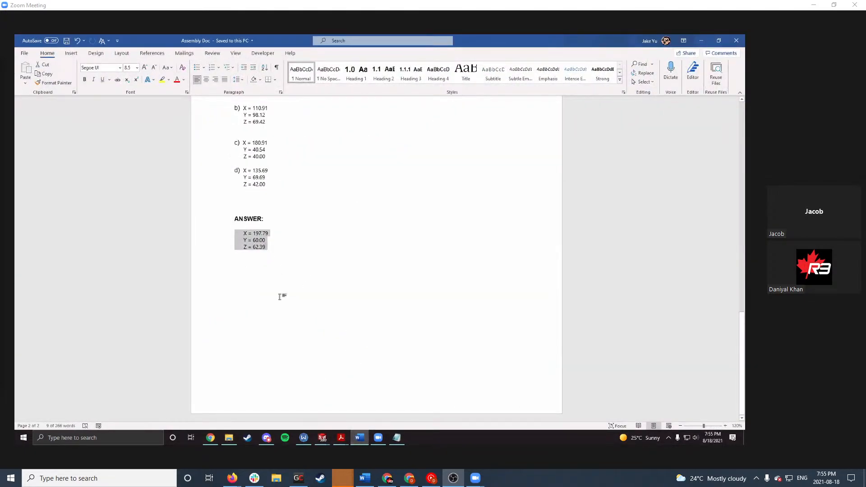
{"action": "left_click", "coordinate": [288, 244]}
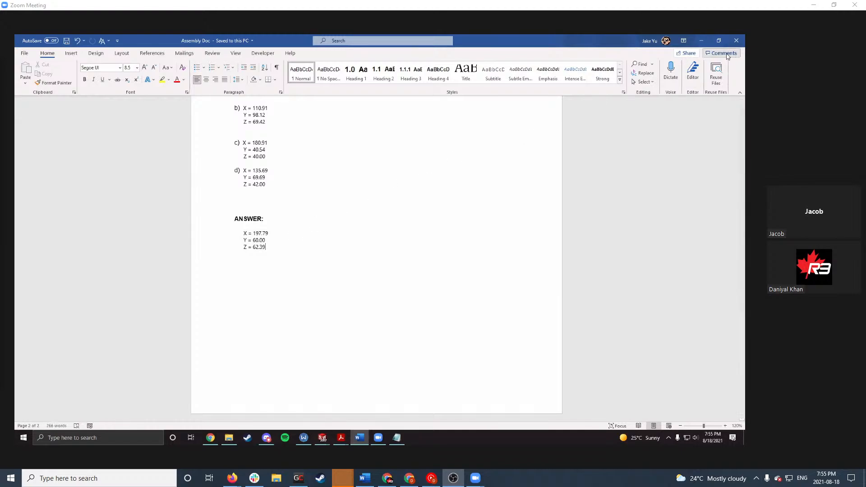
{"action": "left_click", "coordinate": [701, 41]}
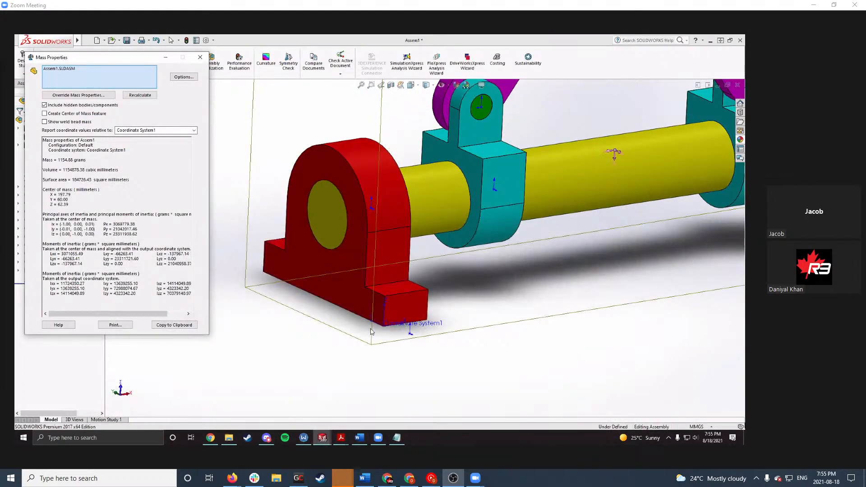
Step: Inspect the coordinate system at the bearing corner, reread the centre-of-mass values, and close the mass properties
{"action": "scroll", "coordinate": [418, 295], "scroll_direction": "down", "scroll_amount": 5}
{"action": "scroll", "coordinate": [418, 296], "scroll_direction": "down", "scroll_amount": 2}
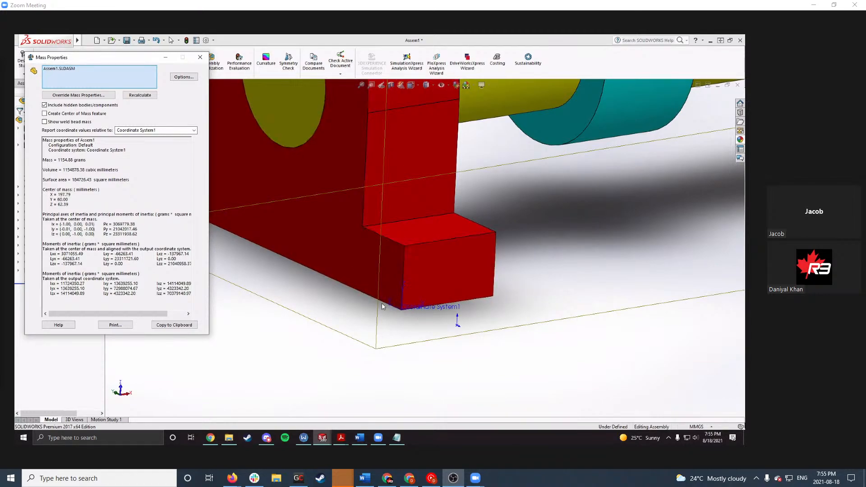
{"action": "left_click_drag", "start_coordinate": [55, 210], "coordinate": [41, 192]}
{"action": "left_click", "coordinate": [79, 200]}
{"action": "left_click_drag", "start_coordinate": [78, 200], "coordinate": [36, 192]}
{"action": "left_click", "coordinate": [94, 201]}
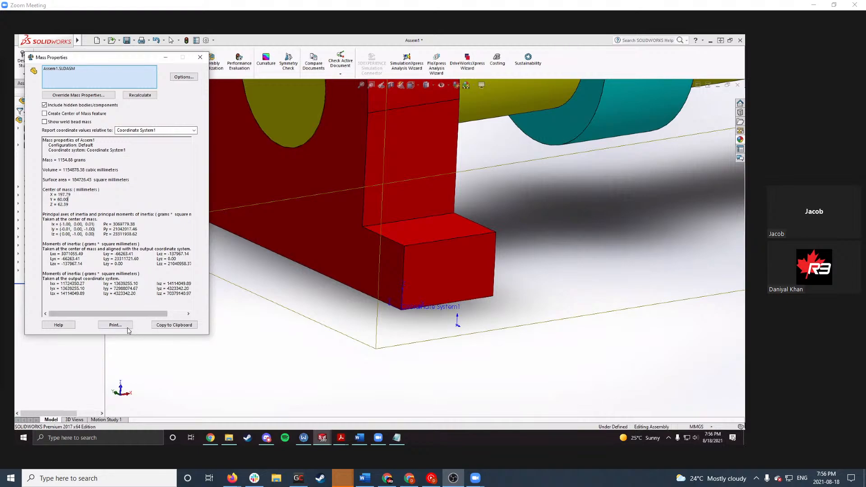
{"action": "left_click", "coordinate": [199, 57]}
{"action": "scroll", "coordinate": [501, 227], "scroll_direction": "up", "scroll_amount": 6}
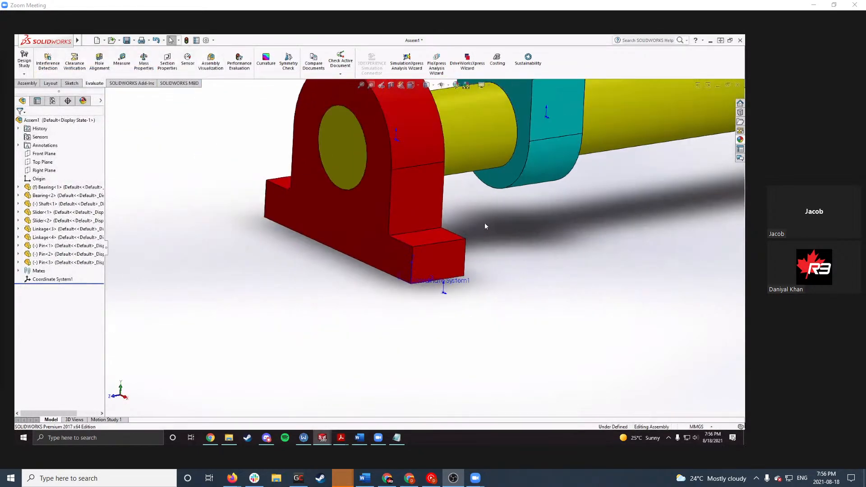
{"action": "scroll", "coordinate": [449, 162], "scroll_direction": "down", "scroll_amount": 2}
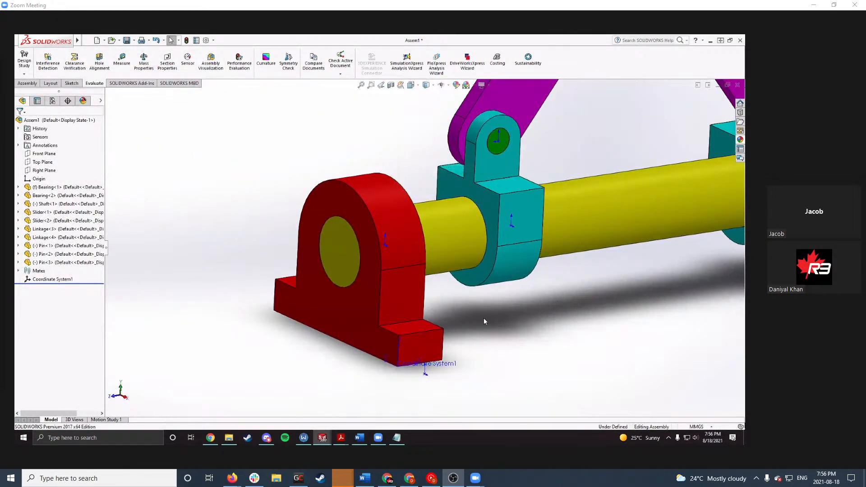
{"action": "middle_click_drag", "start_coordinate": [484, 318], "coordinate": [447, 348]}
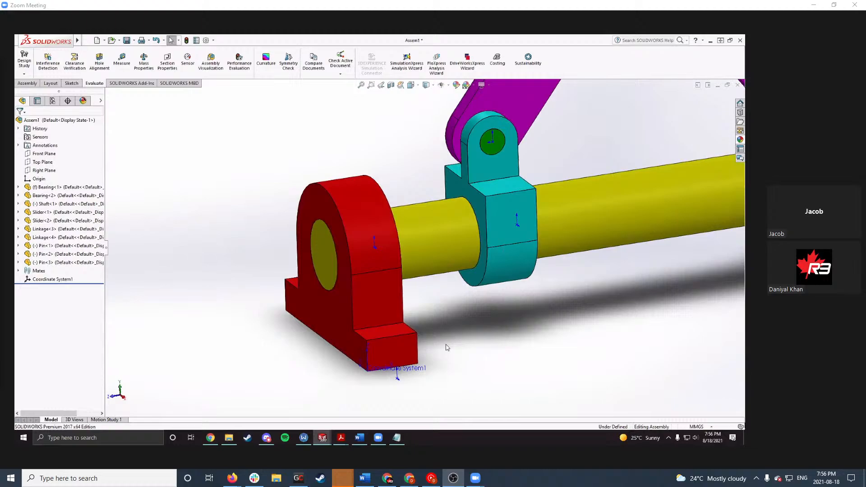
{"action": "left_click", "coordinate": [359, 438]}
{"action": "left_click", "coordinate": [361, 436]}
{"action": "scroll", "coordinate": [482, 312], "scroll_direction": "up", "scroll_amount": 2}
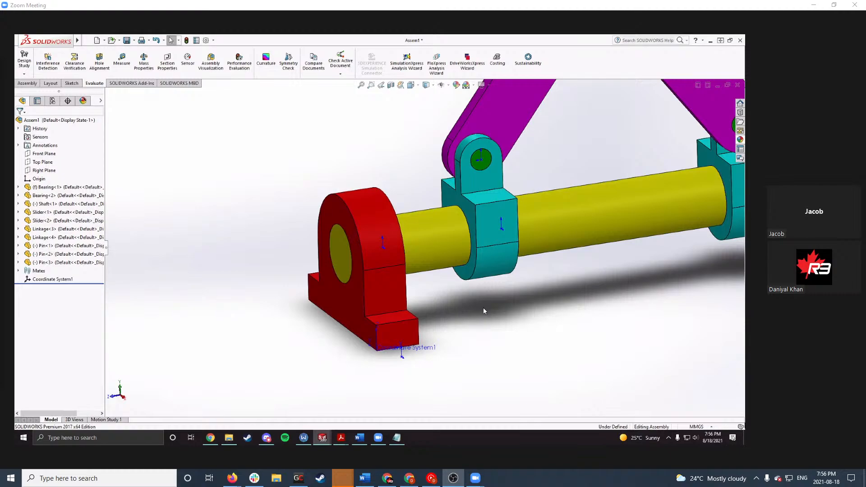
{"action": "left_click", "coordinate": [433, 271]}
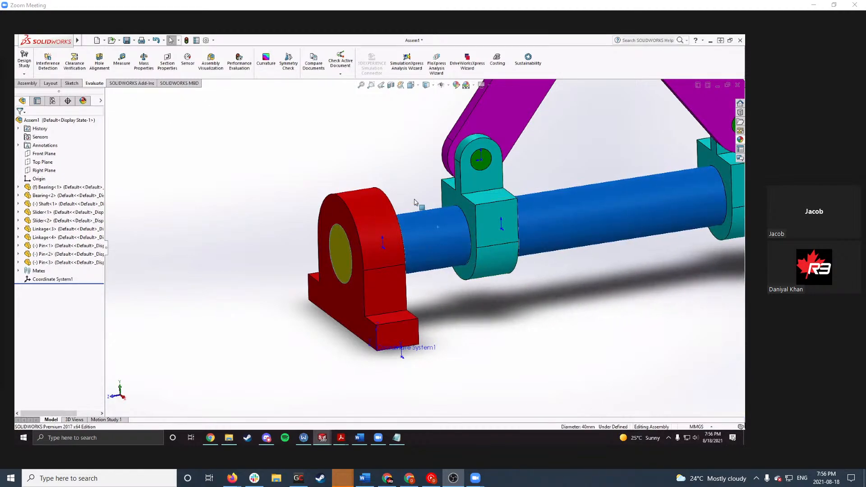
{"action": "left_click", "coordinate": [432, 246]}
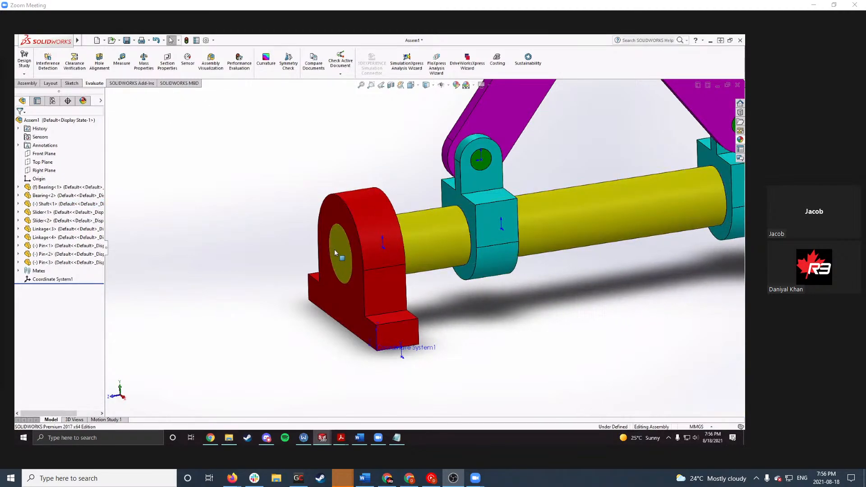
{"action": "left_click", "coordinate": [434, 247]}
{"action": "left_click", "coordinate": [480, 163]}
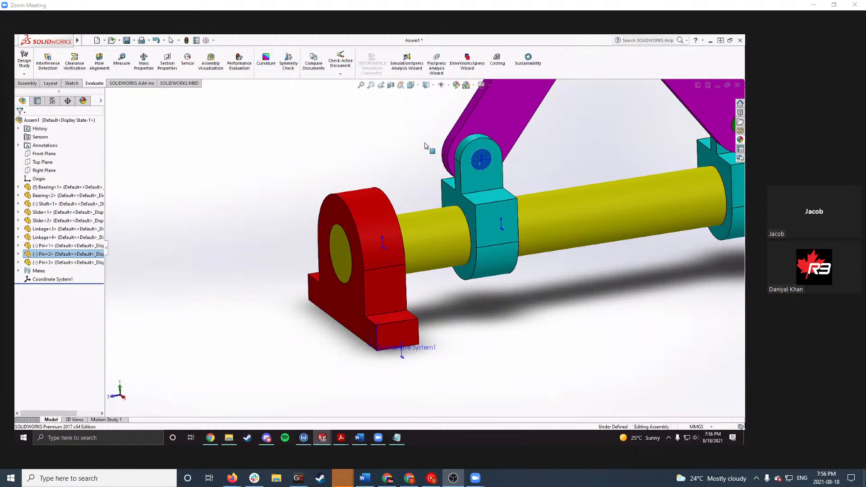
{"action": "left_click", "coordinate": [548, 158]}
Step: Evaluate the mass properties of Shaft<1> alone relative to Coordinate System1
{"action": "scroll", "coordinate": [562, 180], "scroll_direction": "up", "scroll_amount": 4}
{"action": "scroll", "coordinate": [558, 180], "scroll_direction": "down", "scroll_amount": 2}
{"action": "middle_click_drag", "start_coordinate": [502, 207], "coordinate": [500, 208]}
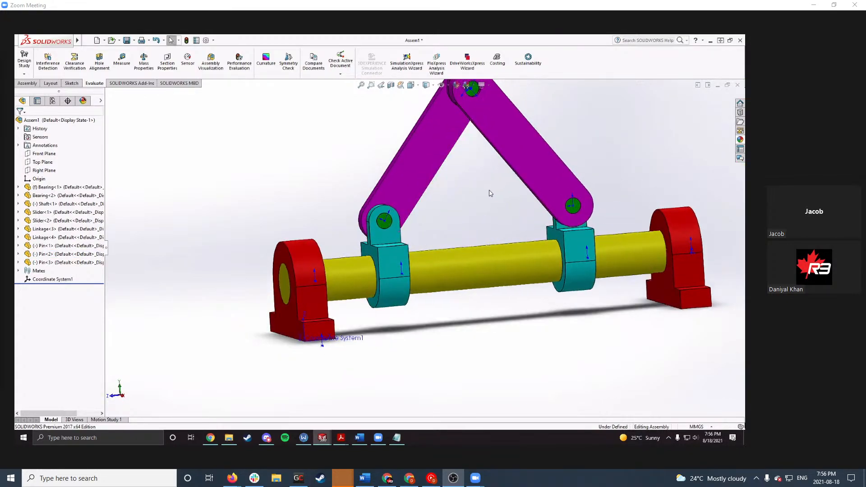
{"action": "scroll", "coordinate": [485, 221], "scroll_direction": "down", "scroll_amount": 2}
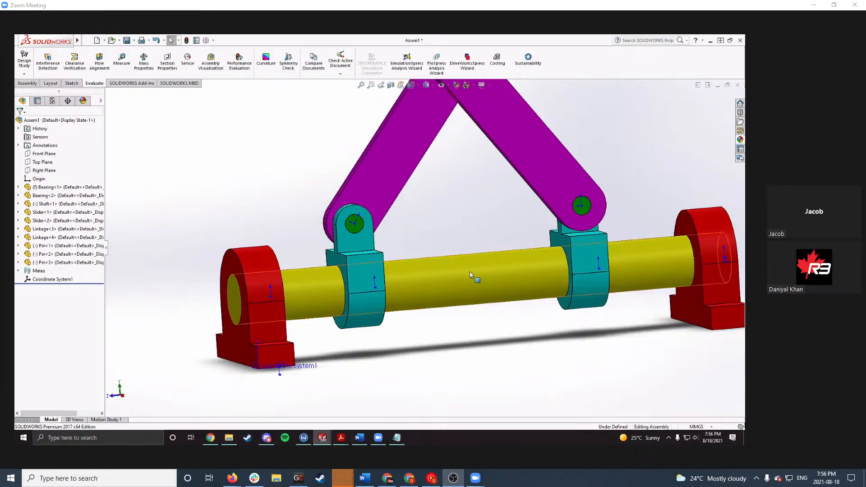
{"action": "left_click", "coordinate": [314, 283]}
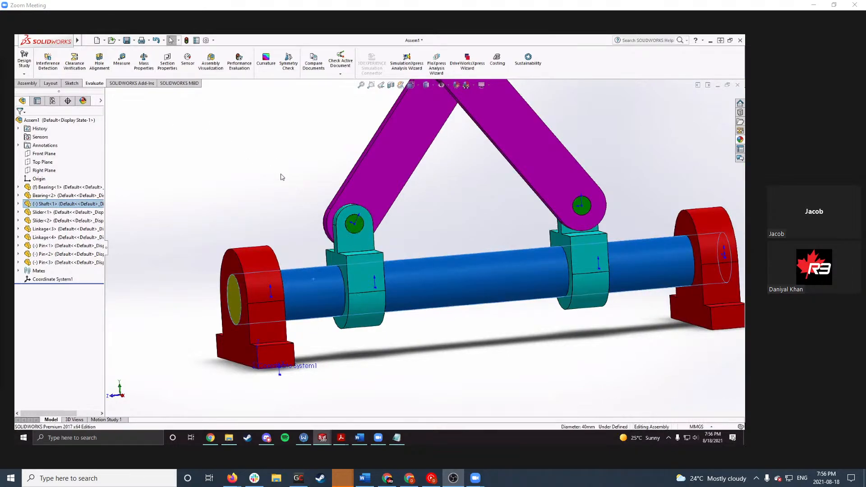
{"action": "left_click", "coordinate": [143, 62]}
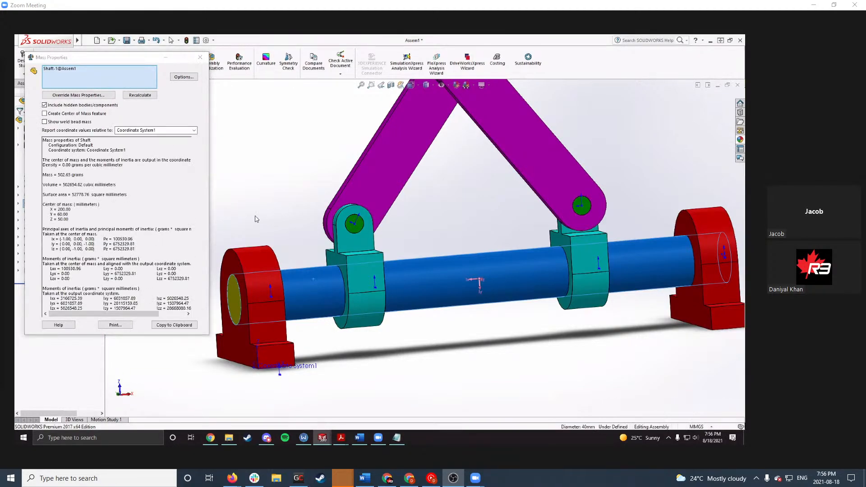
Step: Review the shaft's centre of mass relative to Coordinate System1 and close the mass properties
{"action": "scroll", "coordinate": [261, 214], "scroll_direction": "up", "scroll_amount": 1}
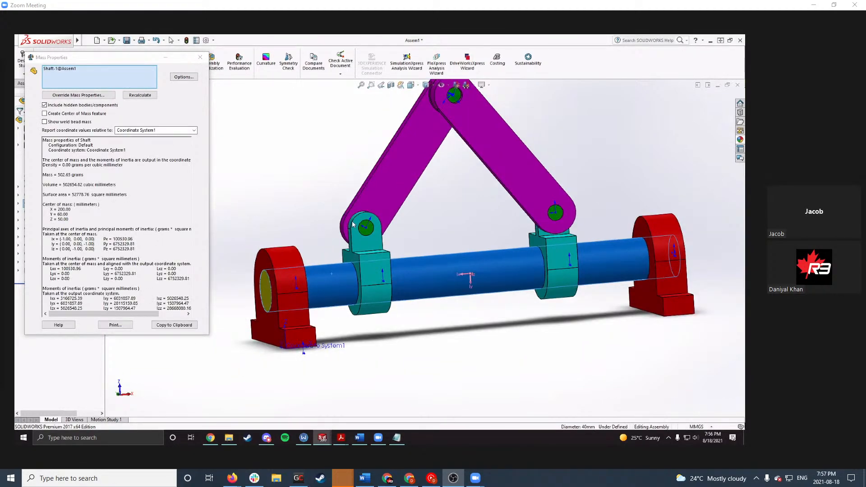
{"action": "left_click", "coordinate": [55, 71]}
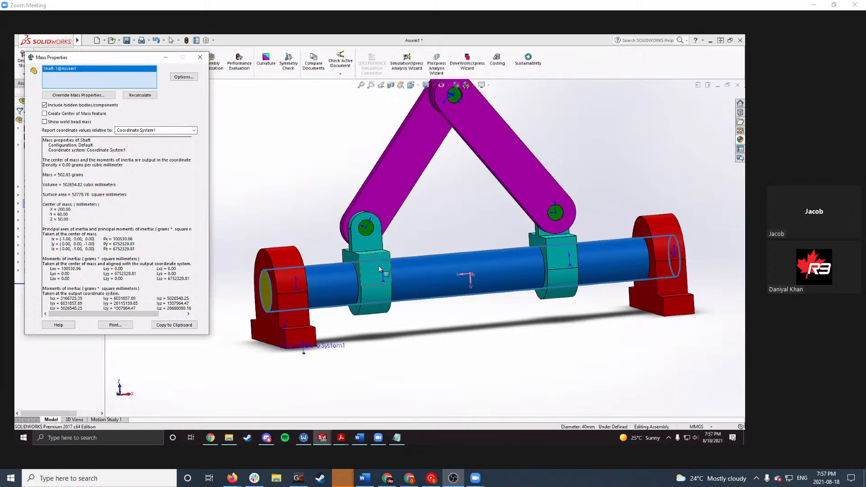
{"action": "left_click_drag", "start_coordinate": [71, 219], "coordinate": [56, 204]}
{"action": "left_click", "coordinate": [103, 155]}
{"action": "left_click", "coordinate": [200, 58]}
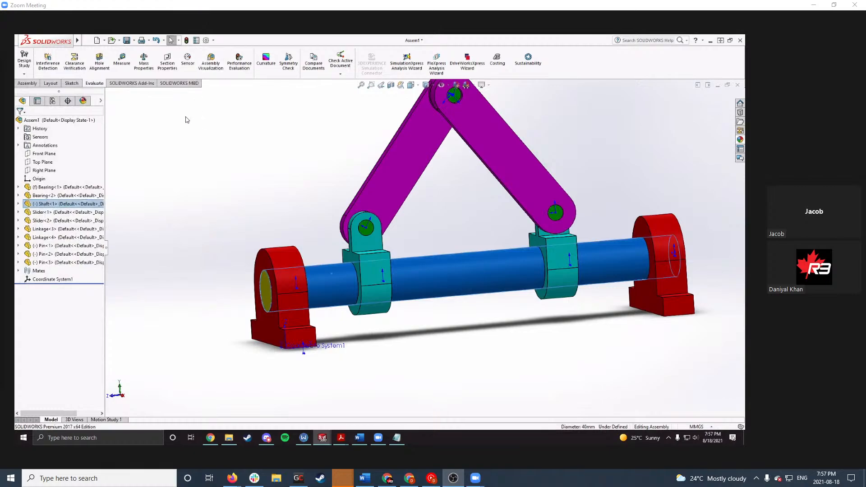
Step: Deselect the shaft, rebuild, and evaluate the whole assembly's centre of mass relative to Coordinate System1
{"action": "left_click", "coordinate": [209, 164]}
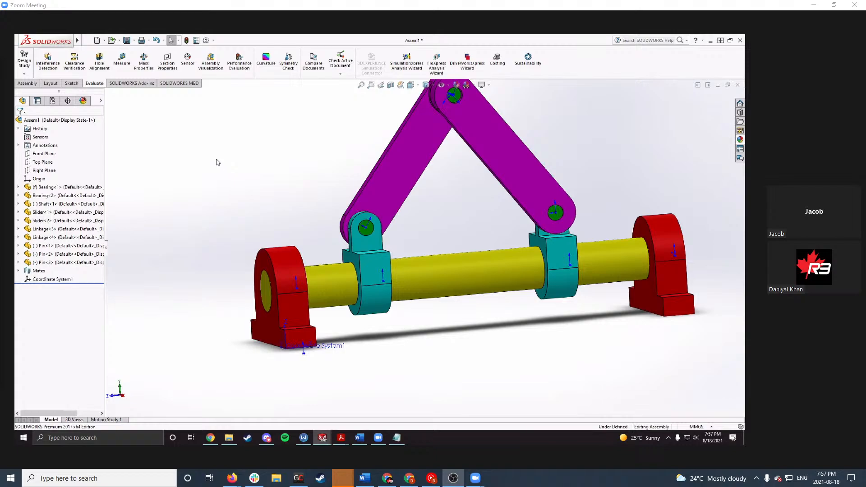
{"action": "left_click", "coordinate": [143, 61]}
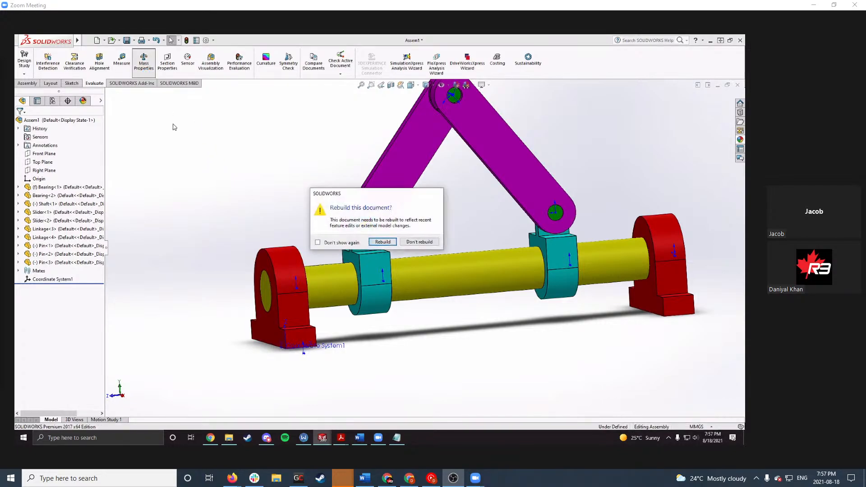
{"action": "left_click", "coordinate": [382, 242]}
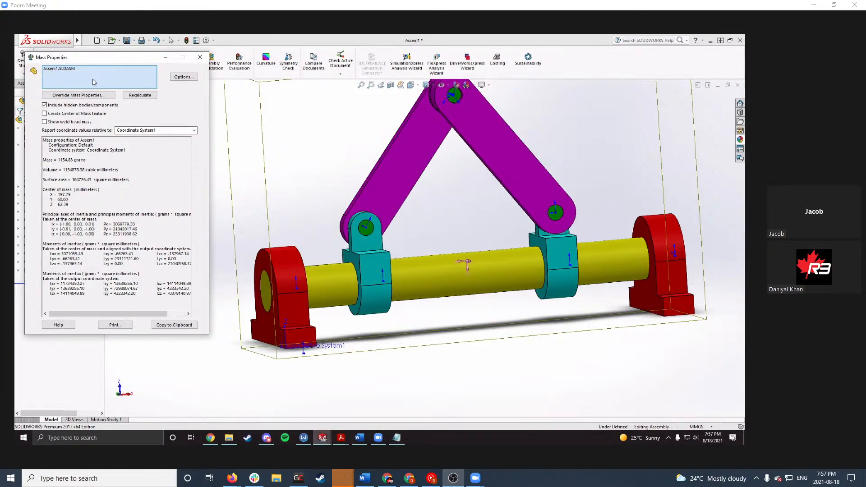
{"action": "left_click_drag", "start_coordinate": [132, 62], "coordinate": [210, 72]}
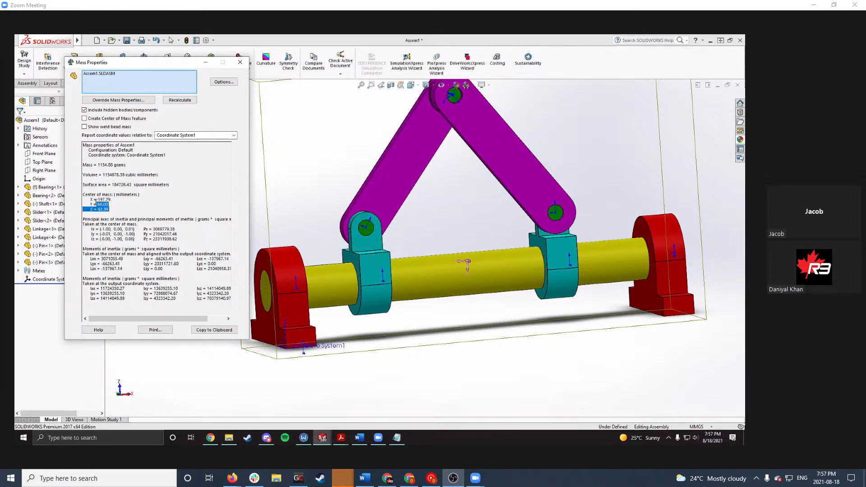
{"action": "left_click", "coordinate": [240, 62]}
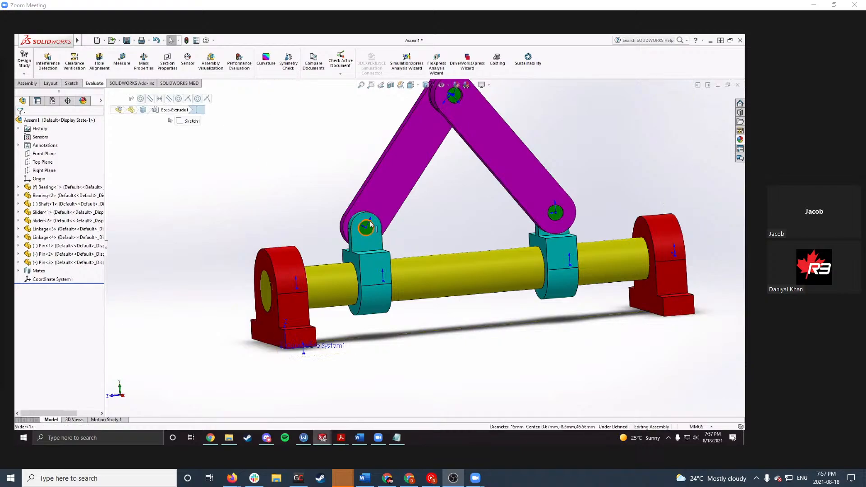
Step: Evaluate the mass properties of the pin joining the two linkages at the apex, relative to Coordinate System1
{"action": "left_click", "coordinate": [366, 227]}
{"action": "left_click", "coordinate": [325, 290]}
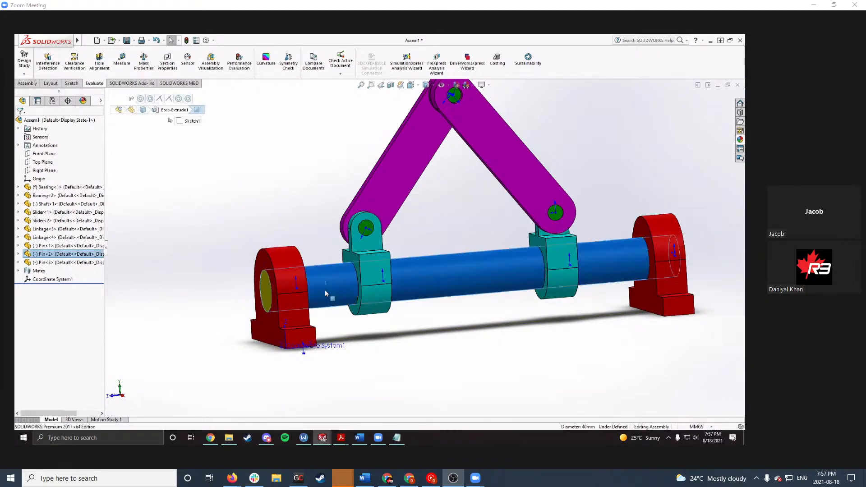
{"action": "left_click", "coordinate": [553, 211]}
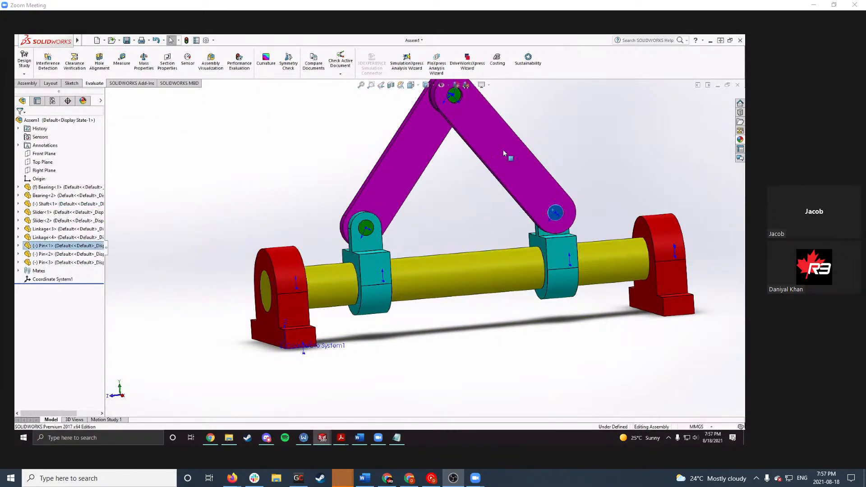
{"action": "left_click", "coordinate": [454, 94]}
{"action": "left_click", "coordinate": [143, 62]}
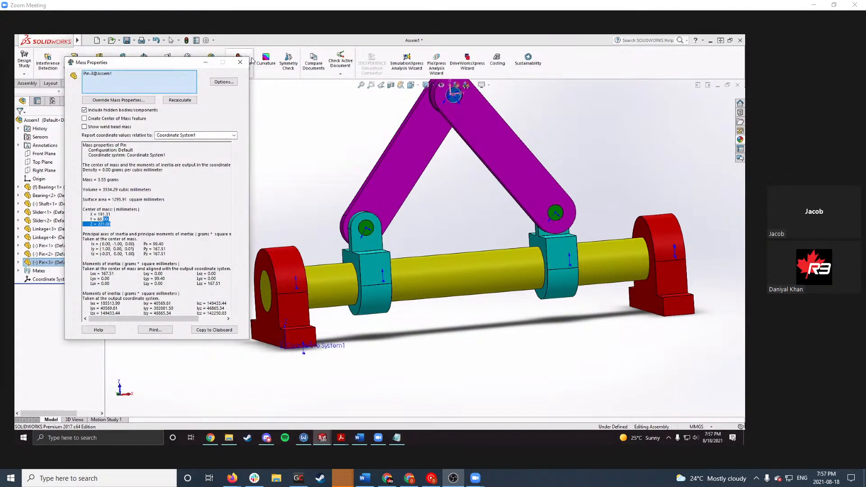
{"action": "left_click", "coordinate": [240, 62]}
Step: Clear the pin selection, rebuild, and reread the centre-of-mass coordinates of the complete assembly
{"action": "left_click", "coordinate": [457, 167]}
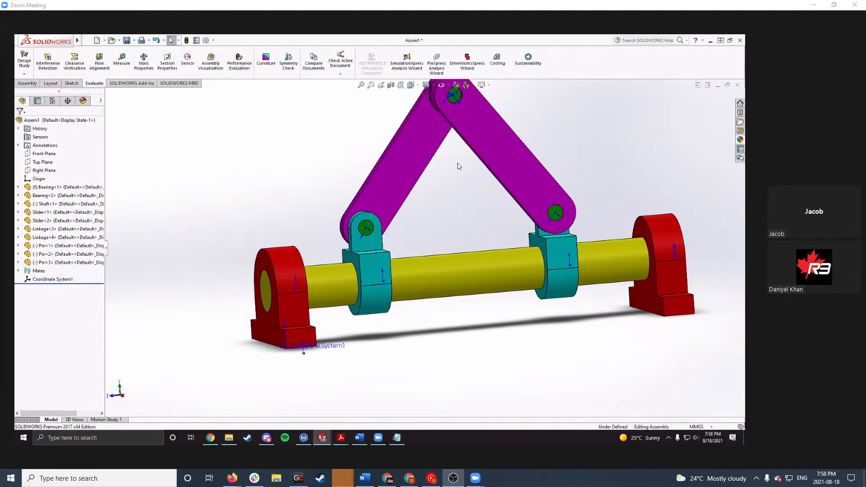
{"action": "left_click", "coordinate": [149, 63]}
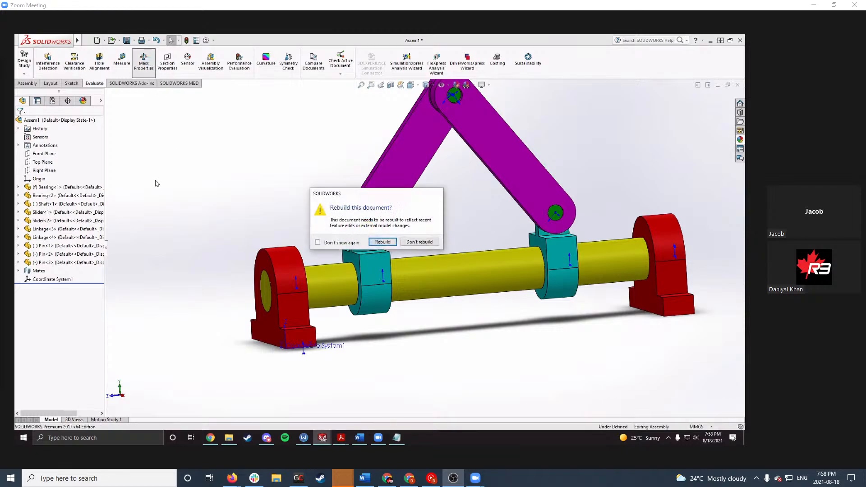
{"action": "left_click", "coordinate": [382, 240]}
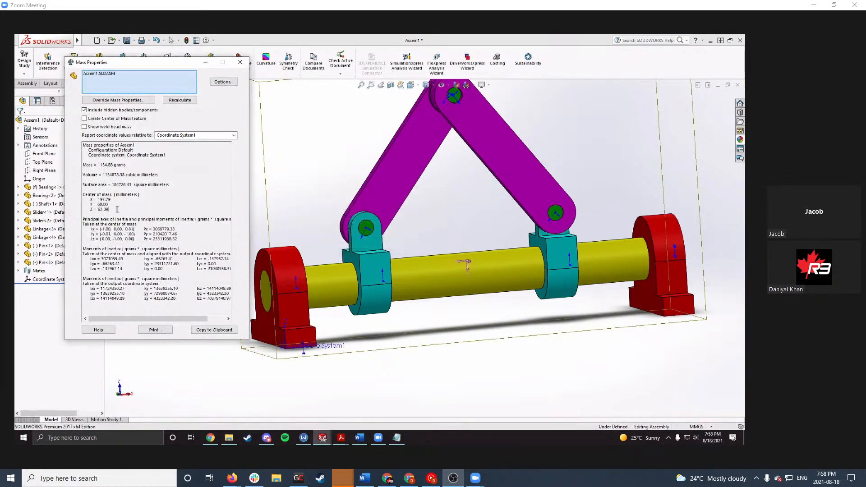
{"action": "left_click_drag", "start_coordinate": [111, 210], "coordinate": [84, 198]}
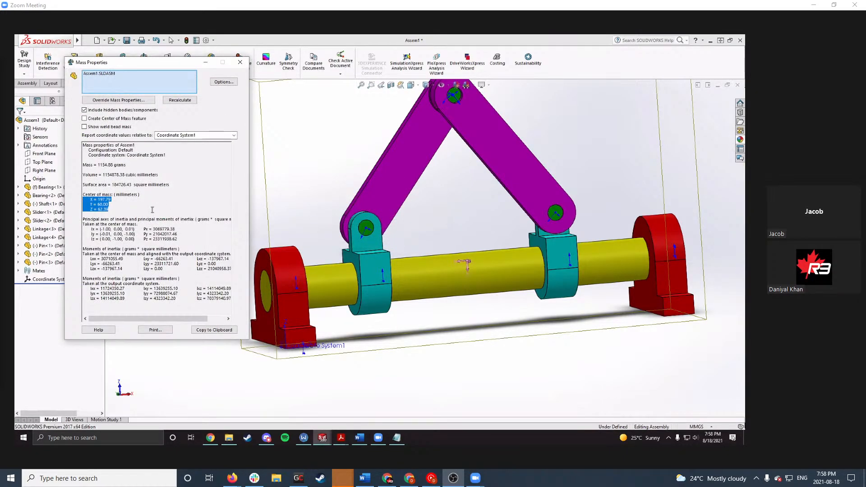
{"action": "left_click", "coordinate": [240, 61]}
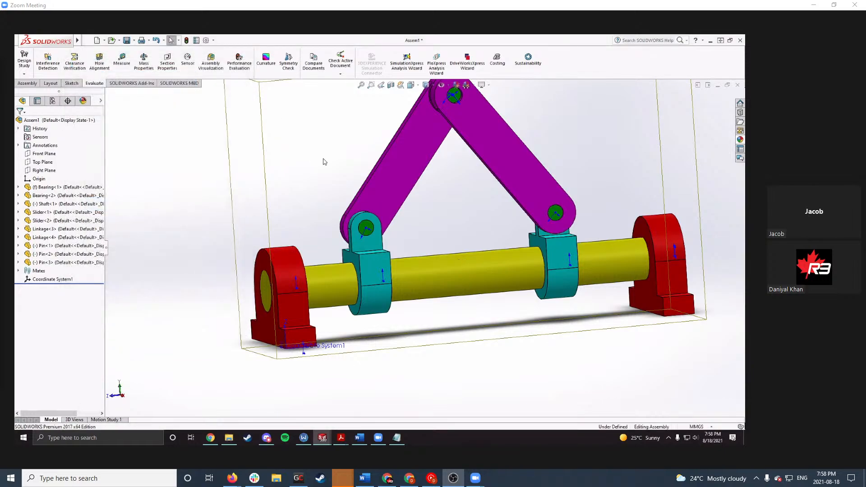
Step: Lock the rotation of the Concentric1 mate between Bearing<1> and the shaft
{"action": "left_click", "coordinate": [326, 284]}
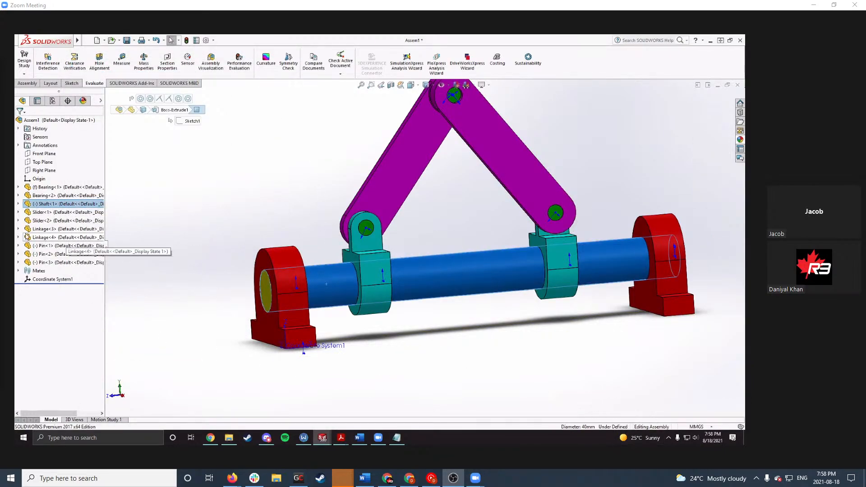
{"action": "left_click", "coordinate": [18, 271]}
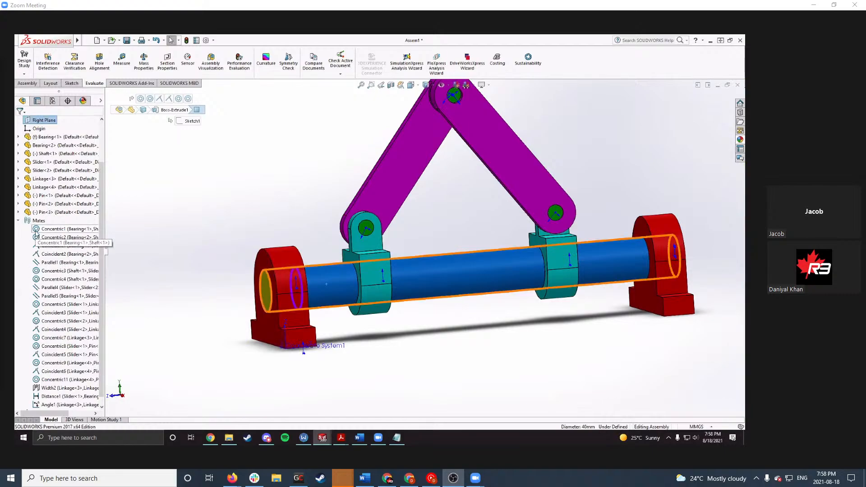
{"action": "right_click", "coordinate": [37, 230]}
{"action": "left_click", "coordinate": [65, 246]}
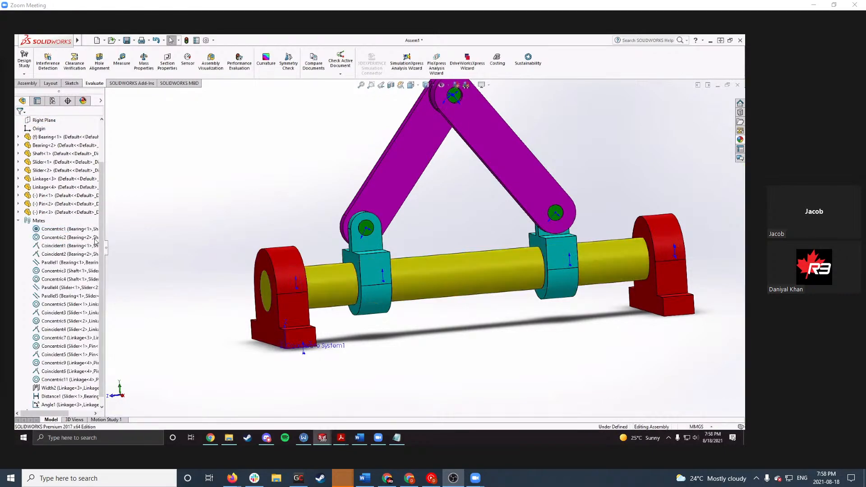
Step: Try to lock the rotation of the remaining bearing, shaft, slider and linkage concentric mates, Concentric2 through Concentric7
{"action": "right_click", "coordinate": [76, 238]}
{"action": "left_click", "coordinate": [91, 254]}
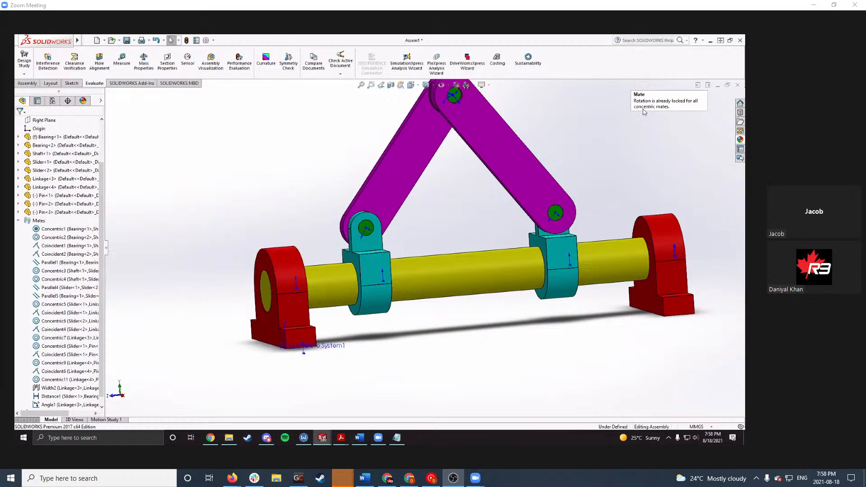
{"action": "right_click", "coordinate": [49, 271]}
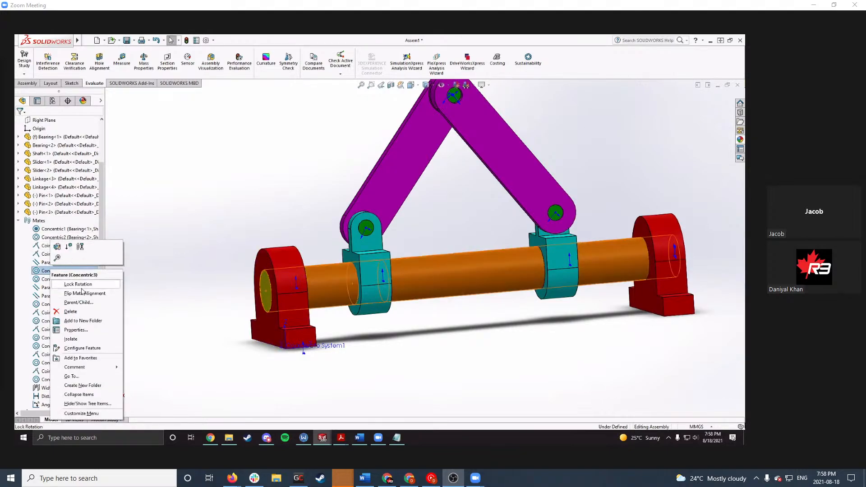
{"action": "left_click", "coordinate": [81, 286]}
{"action": "right_click", "coordinate": [68, 281]}
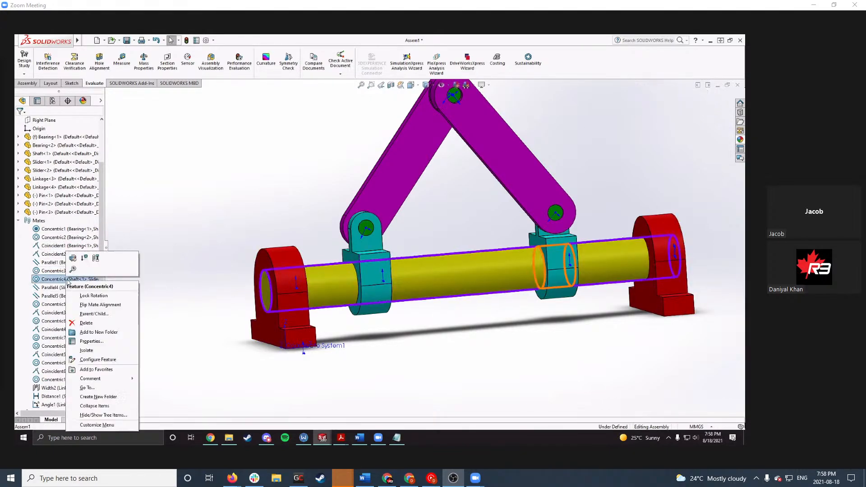
{"action": "left_click", "coordinate": [93, 295]}
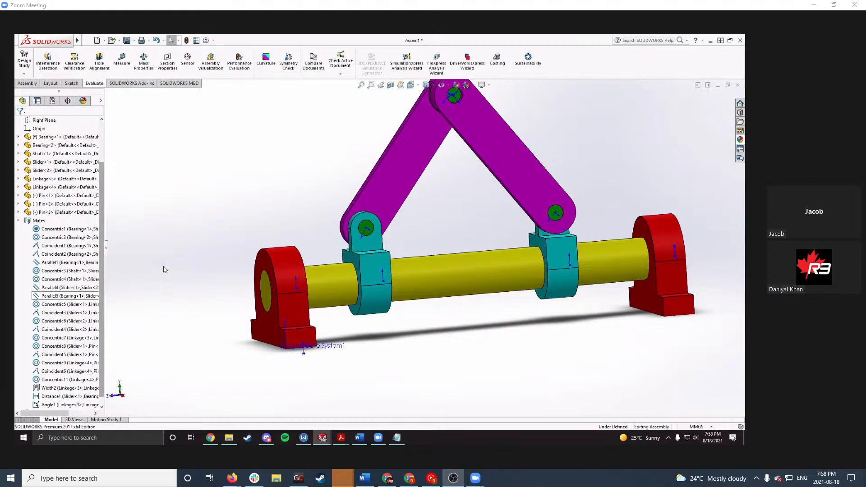
{"action": "right_click", "coordinate": [70, 304]}
{"action": "left_click", "coordinate": [84, 319]}
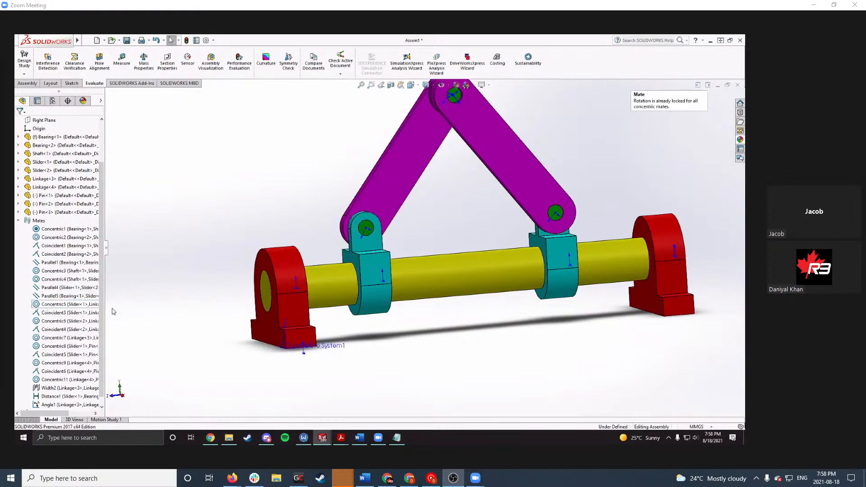
{"action": "right_click", "coordinate": [54, 322]}
{"action": "left_click", "coordinate": [86, 310]}
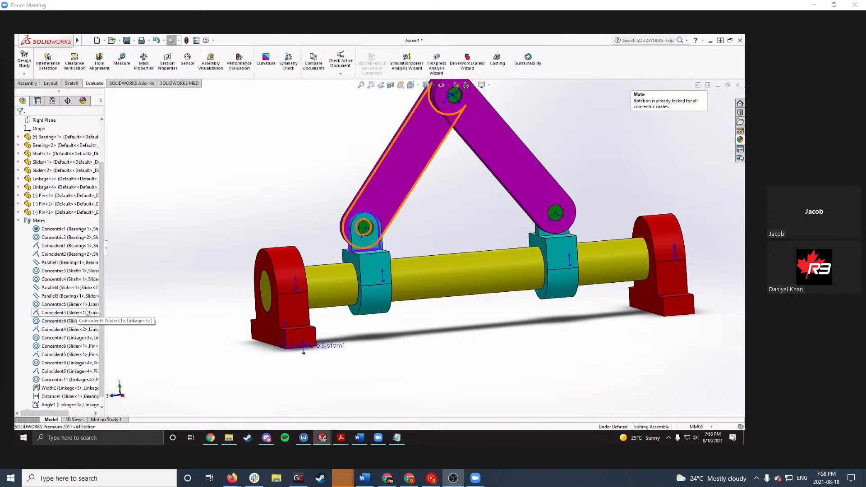
{"action": "right_click", "coordinate": [59, 339]}
{"action": "left_click", "coordinate": [86, 328]}
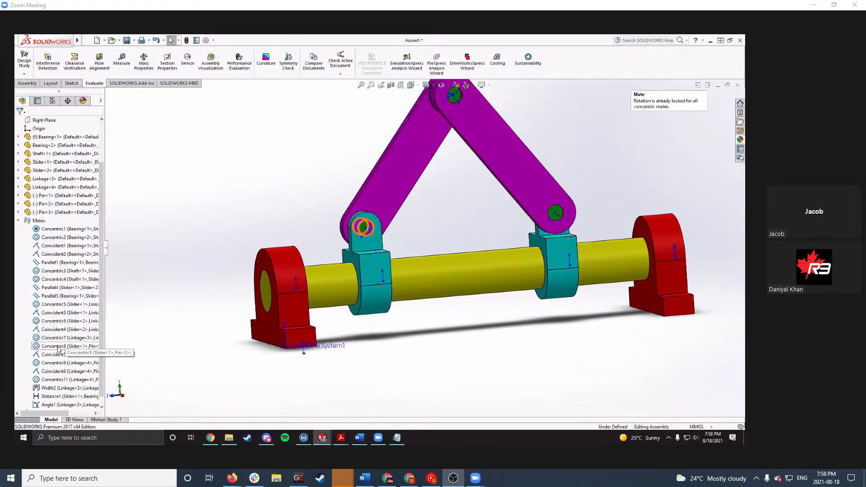
Step: Lock the rotation of the pins' Concentric8, Concentric9 and Concentric11 mates and rebuild the assembly
{"action": "right_click", "coordinate": [58, 349]}
{"action": "left_click", "coordinate": [82, 310]}
{"action": "right_click", "coordinate": [54, 363]}
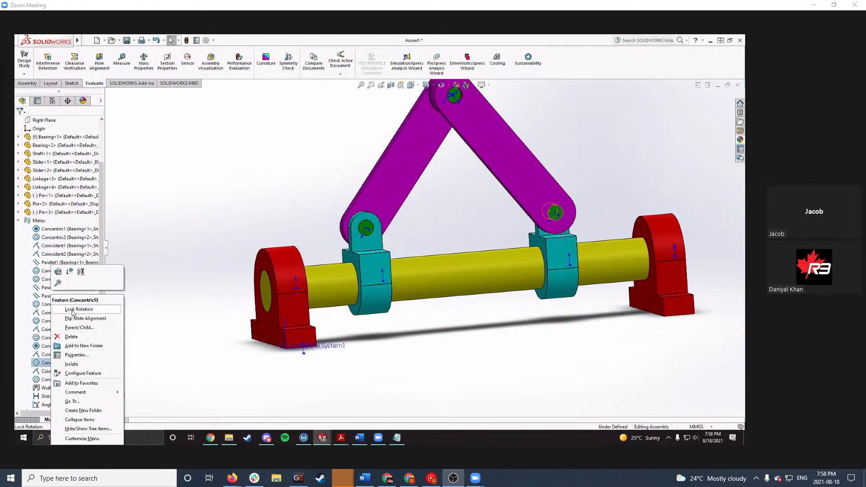
{"action": "left_click", "coordinate": [73, 311]}
{"action": "right_click", "coordinate": [59, 379]}
{"action": "left_click", "coordinate": [67, 311]}
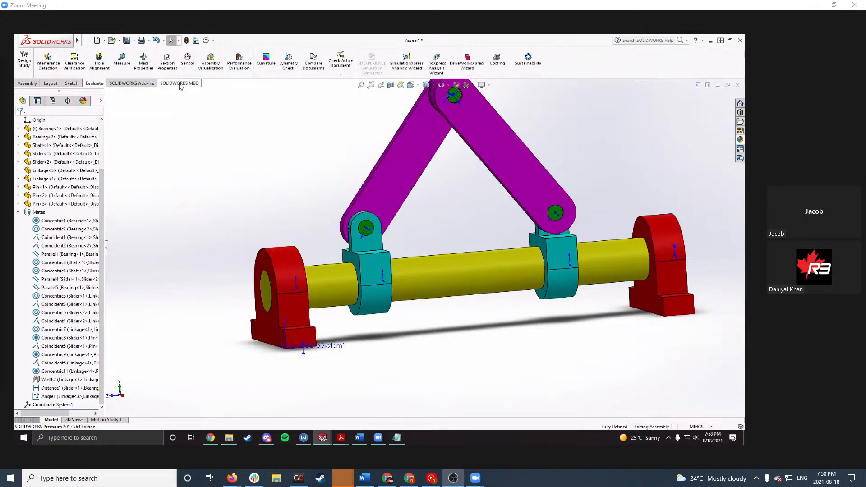
{"action": "left_click", "coordinate": [186, 41]}
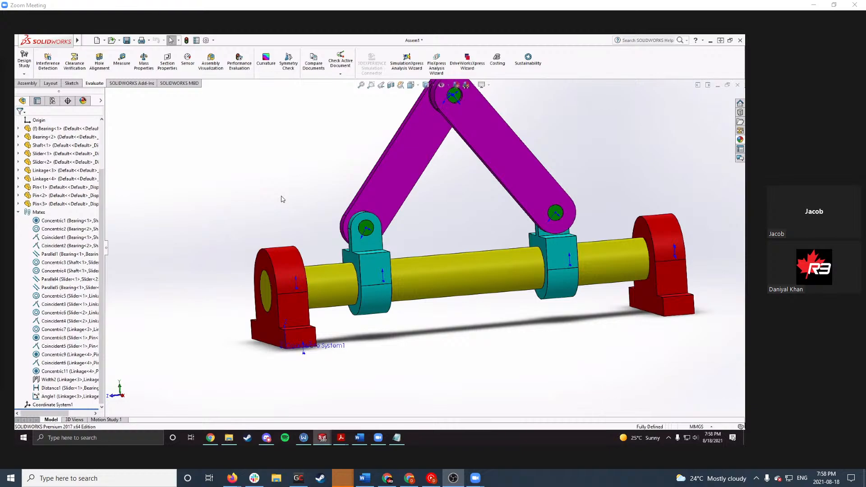
Step: Hide the origins in the graphics view and check the rotation option of the Concentric1 mate
{"action": "left_click", "coordinate": [442, 85]}
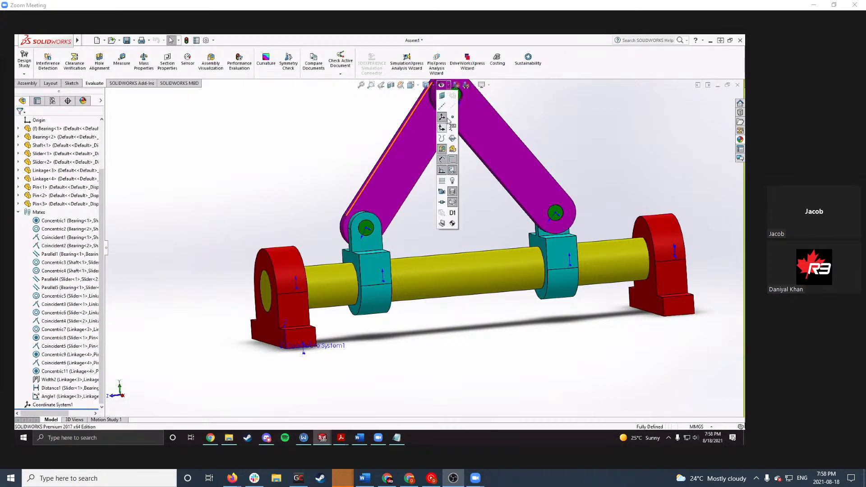
{"action": "right_click", "coordinate": [52, 221]}
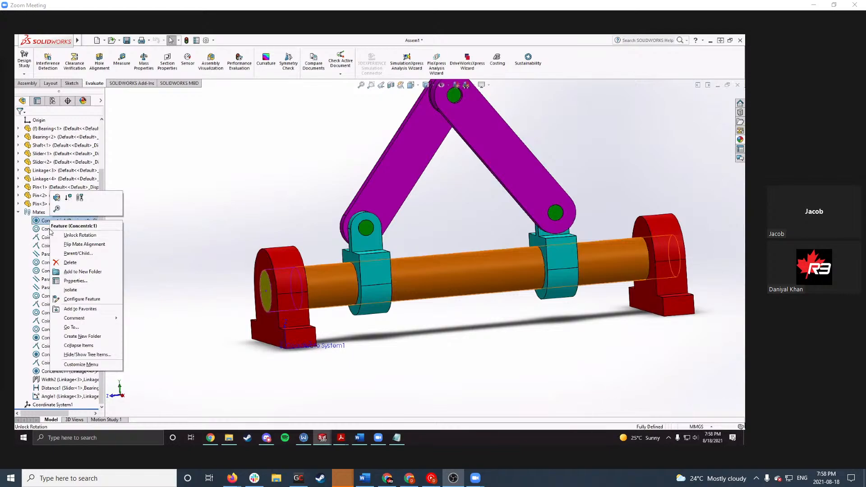
{"action": "left_click", "coordinate": [178, 231]}
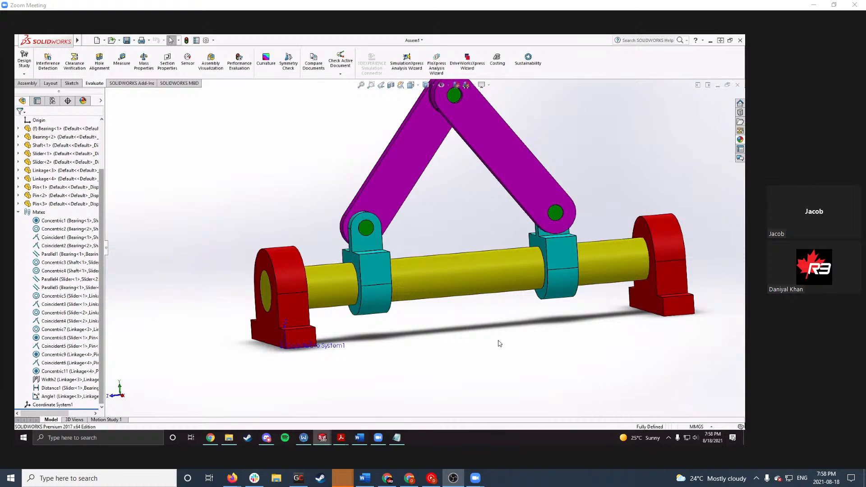
Step: Inspect the sliding linkages assembly from the front and at an angle
{"action": "middle_click_drag", "start_coordinate": [364, 227], "coordinate": [340, 230]}
{"action": "scroll", "coordinate": [378, 231], "scroll_direction": "up", "scroll_amount": 2}
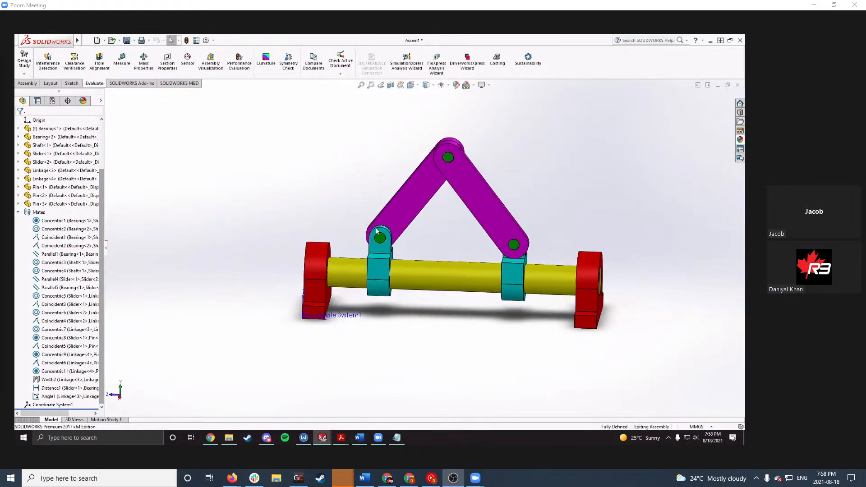
{"action": "scroll", "coordinate": [503, 266], "scroll_direction": "down", "scroll_amount": 2}
{"action": "middle_click_drag", "start_coordinate": [502, 266], "coordinate": [408, 230]}
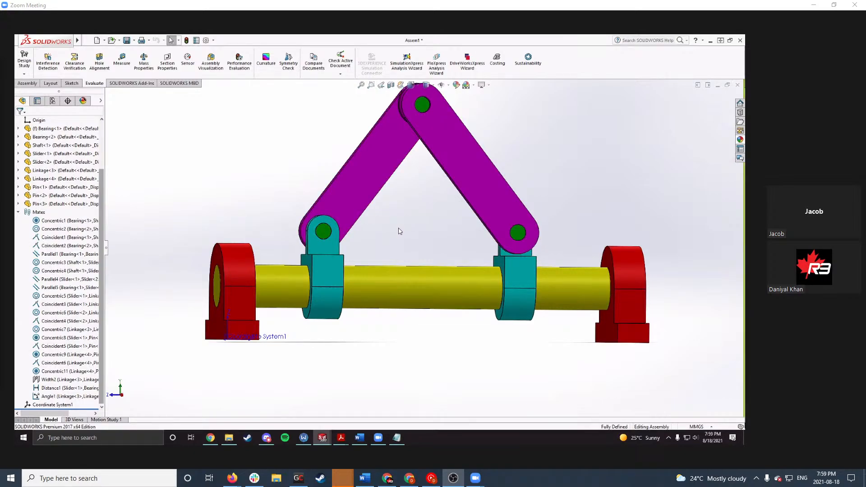
{"action": "scroll", "coordinate": [398, 229], "scroll_direction": "down", "scroll_amount": 1}
{"action": "scroll", "coordinate": [397, 228], "scroll_direction": "up", "scroll_amount": 1}
{"action": "scroll", "coordinate": [398, 229], "scroll_direction": "down", "scroll_amount": 1}
{"action": "scroll", "coordinate": [398, 229], "scroll_direction": "up", "scroll_amount": 1}
{"action": "scroll", "coordinate": [414, 166], "scroll_direction": "down", "scroll_amount": 1}
{"action": "scroll", "coordinate": [406, 173], "scroll_direction": "up", "scroll_amount": 1}
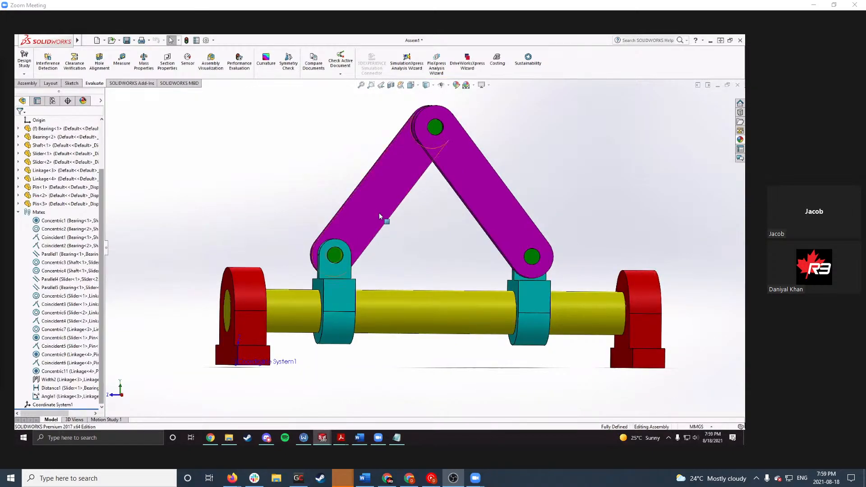
Step: Check the rotation-lock option of the Concentric1 mate and highlight the parts that the Concentric1 and Concentric2 mates join
{"action": "right_click", "coordinate": [58, 212]}
{"action": "right_click", "coordinate": [51, 220]}
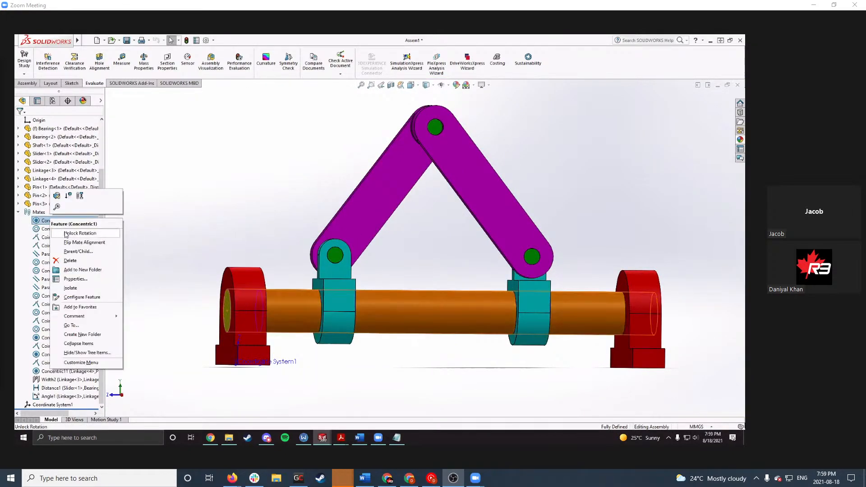
{"action": "left_click", "coordinate": [229, 202]}
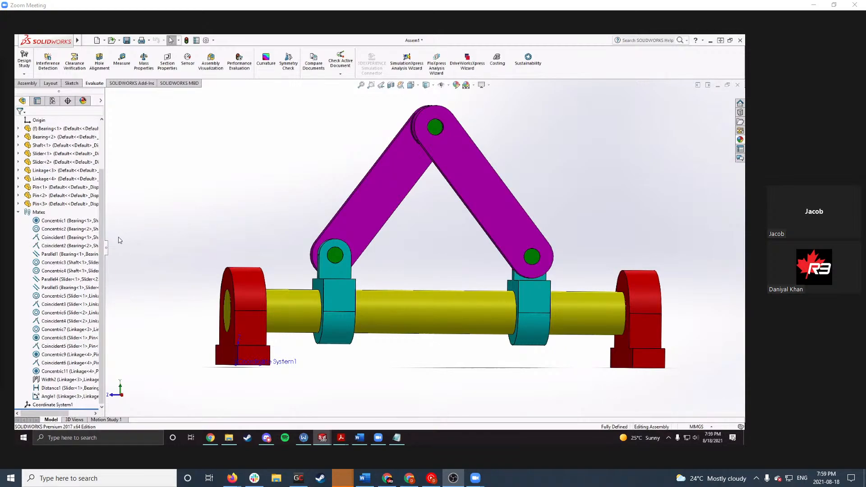
{"action": "left_click", "coordinate": [87, 229]}
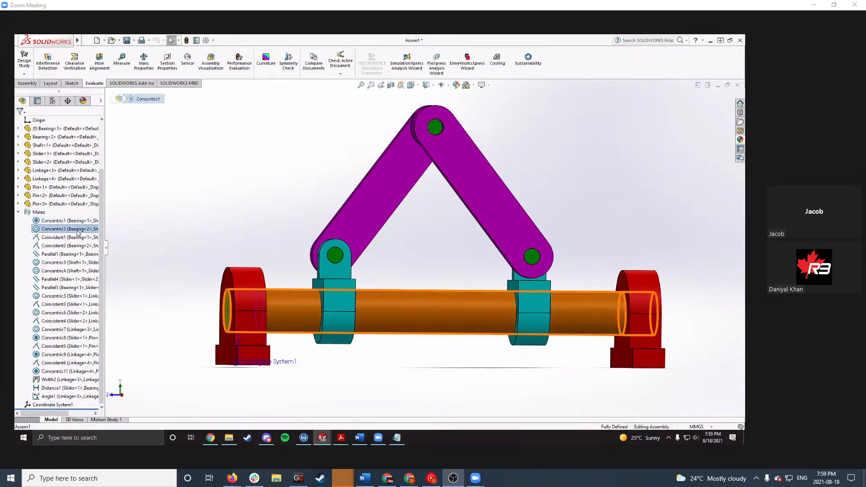
{"action": "left_click", "coordinate": [185, 238]}
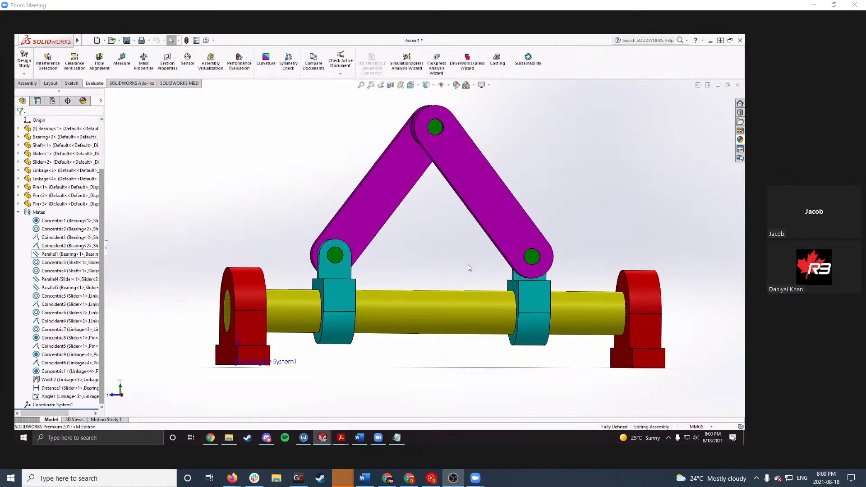
{"action": "right_click", "coordinate": [62, 221]}
{"action": "left_click", "coordinate": [193, 229]}
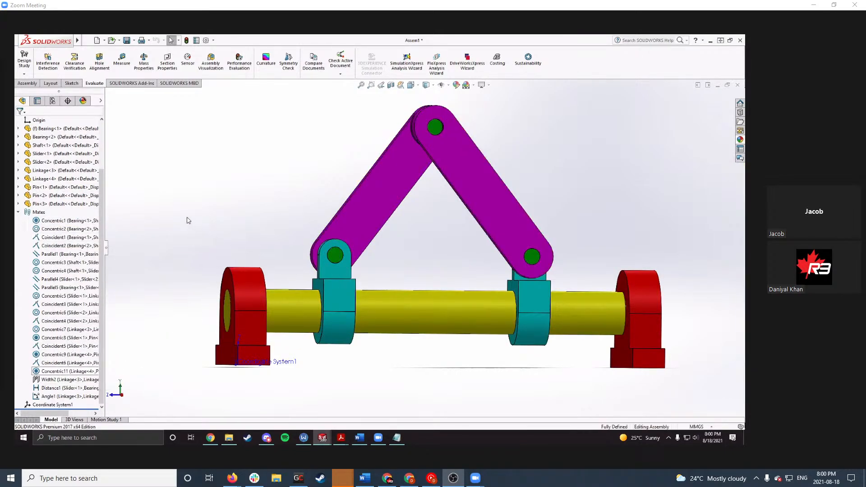
Step: Try to add a 100 mm distance mate between the side face of Slider<2> and the outer end face of the fixed Bearing<1>
{"action": "scroll", "coordinate": [406, 288], "scroll_direction": "up", "scroll_amount": 3}
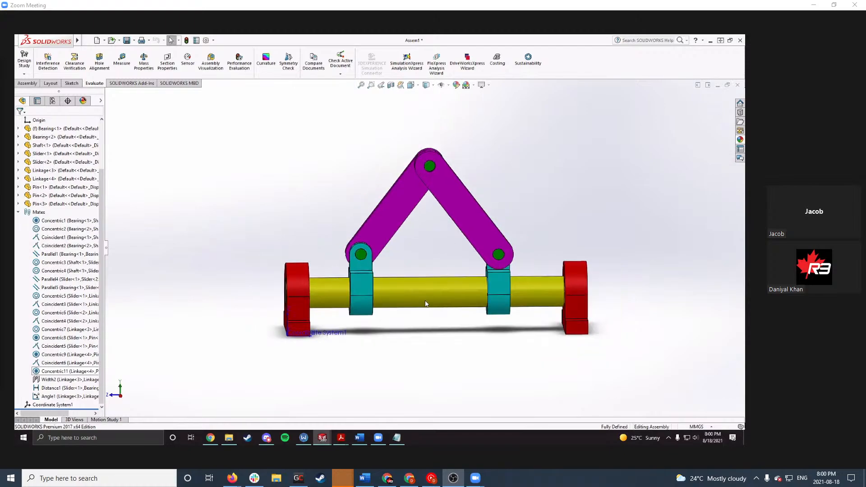
{"action": "middle_click_drag", "start_coordinate": [425, 304], "coordinate": [435, 340]}
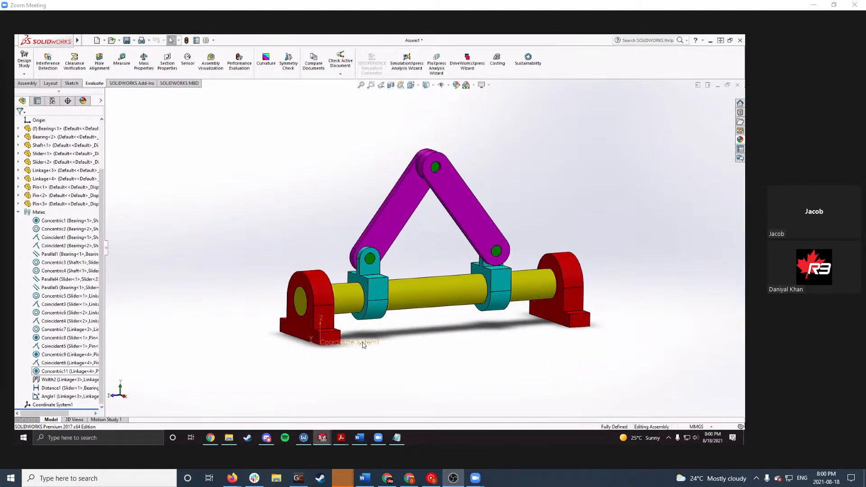
{"action": "scroll", "coordinate": [366, 325], "scroll_direction": "down", "scroll_amount": 1}
{"action": "scroll", "coordinate": [387, 191], "scroll_direction": "down", "scroll_amount": 1}
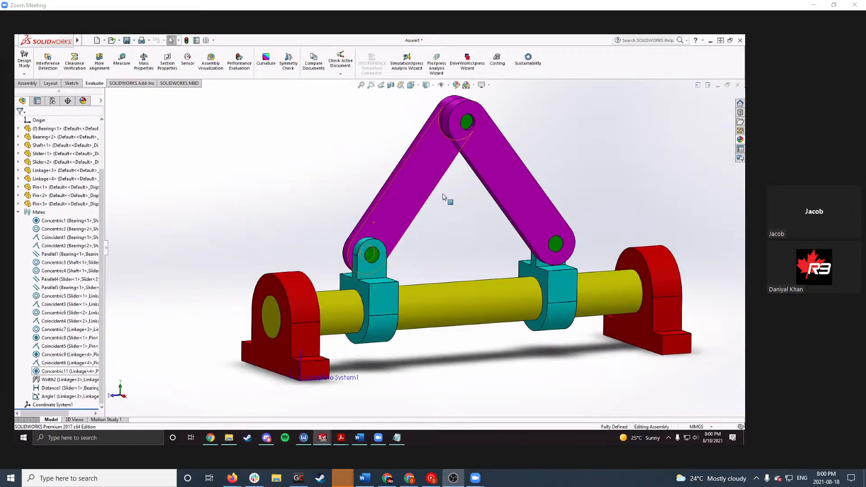
{"action": "scroll", "coordinate": [414, 275], "scroll_direction": "down", "scroll_amount": 1}
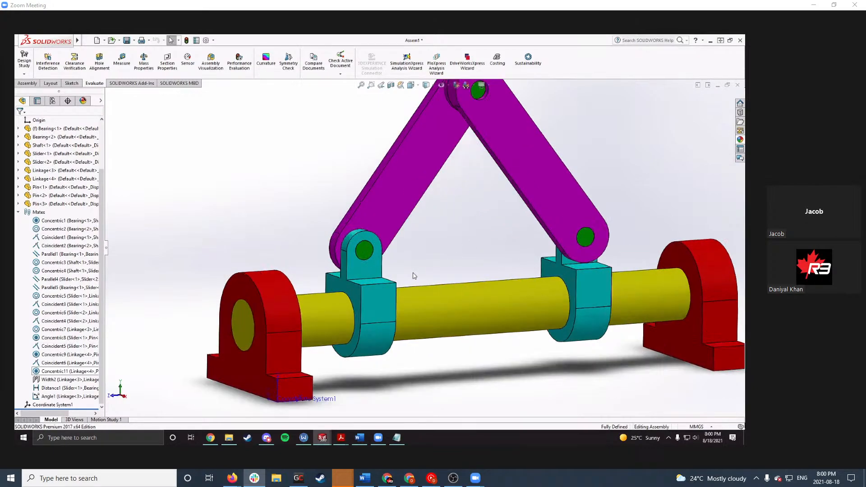
{"action": "scroll", "coordinate": [413, 274], "scroll_direction": "down", "scroll_amount": 1}
{"action": "scroll", "coordinate": [415, 283], "scroll_direction": "up", "scroll_amount": 1}
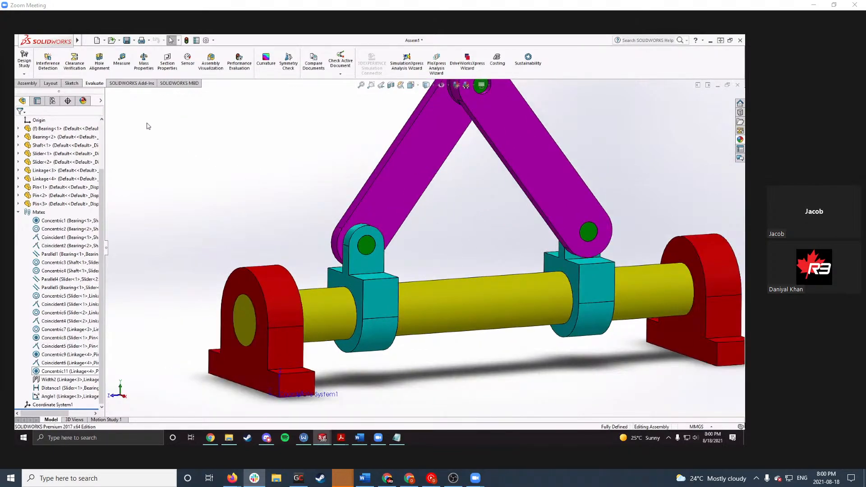
{"action": "left_click", "coordinate": [18, 212]}
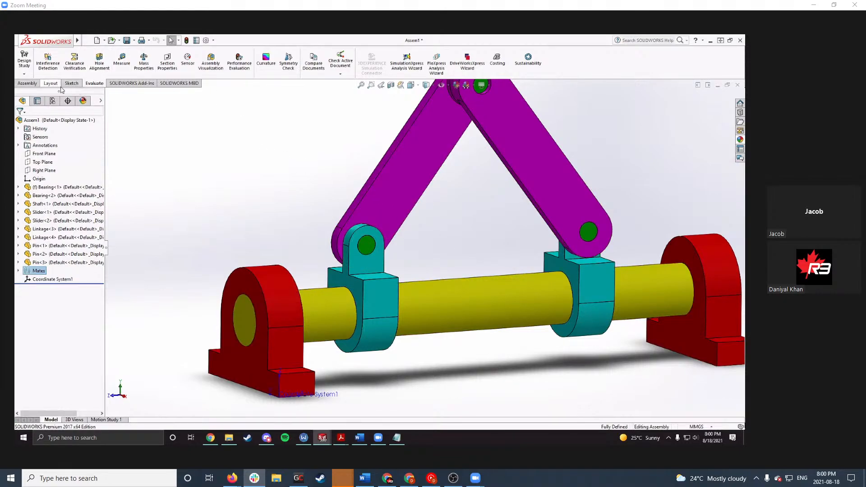
{"action": "left_click", "coordinate": [26, 84]}
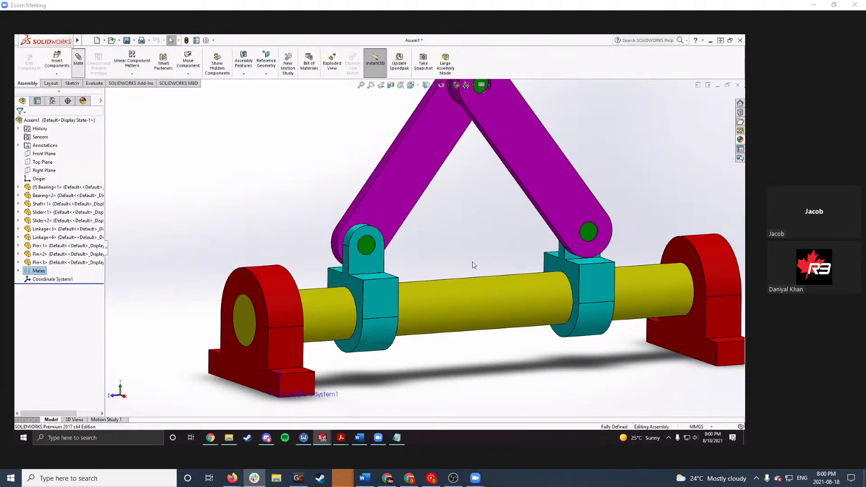
{"action": "left_click", "coordinate": [580, 275]}
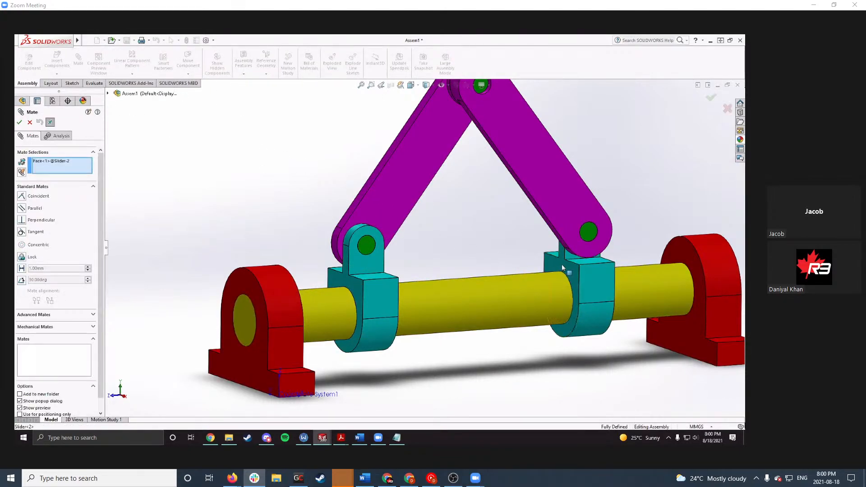
{"action": "left_click", "coordinate": [248, 284]}
{"action": "left_click", "coordinate": [208, 294]}
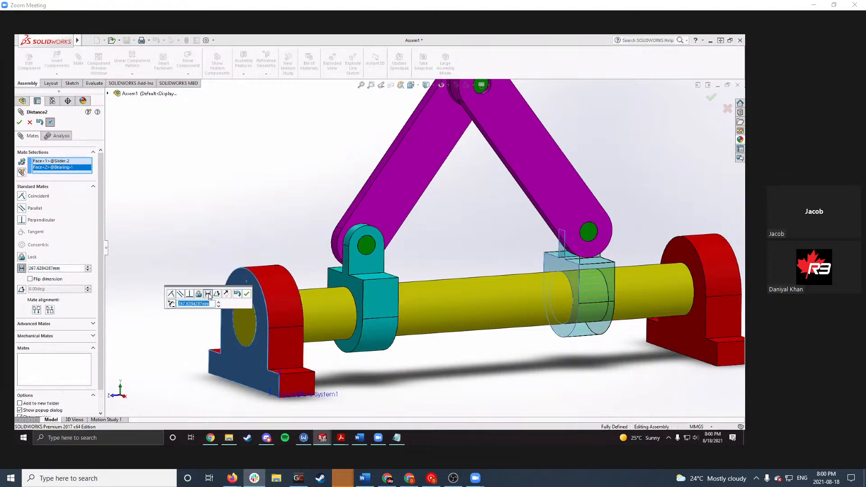
{"action": "type", "text": "100mm"}
{"action": "key", "text": "Return"}
{"action": "left_click", "coordinate": [247, 293]}
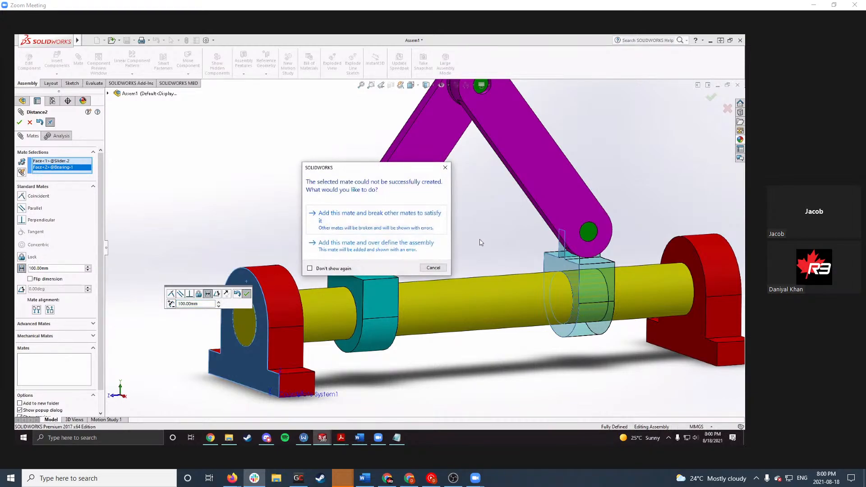
Step: Try to force the conflicting distance mate by breaking the other mates, dismiss the error list and cancel the mate
{"action": "left_click_drag", "start_coordinate": [383, 171], "coordinate": [267, 107]}
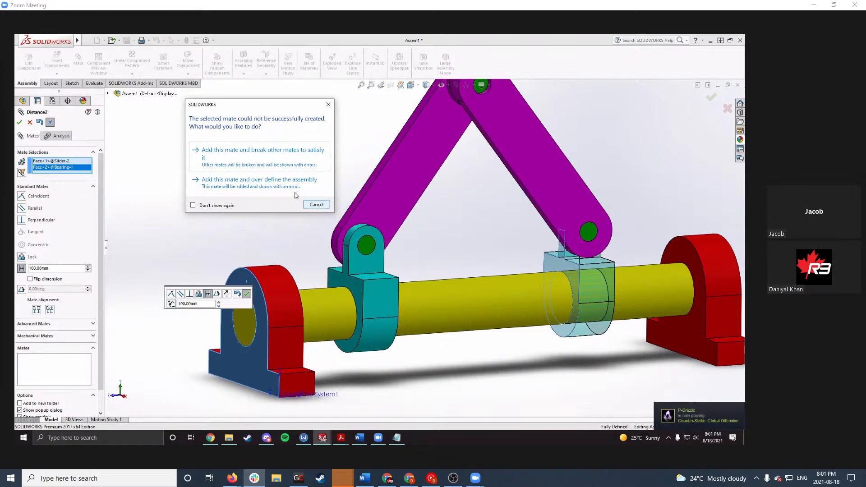
{"action": "left_click", "coordinate": [228, 154]}
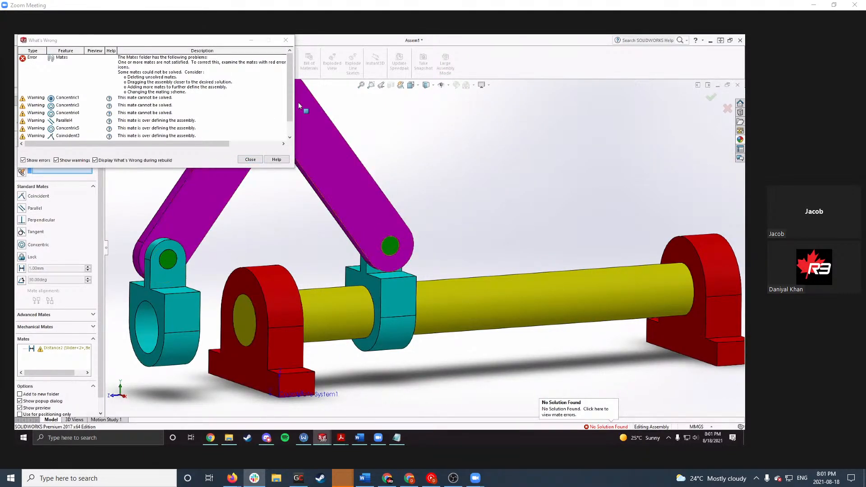
{"action": "left_click_drag", "start_coordinate": [290, 116], "coordinate": [291, 133]}
{"action": "left_click", "coordinate": [260, 161]}
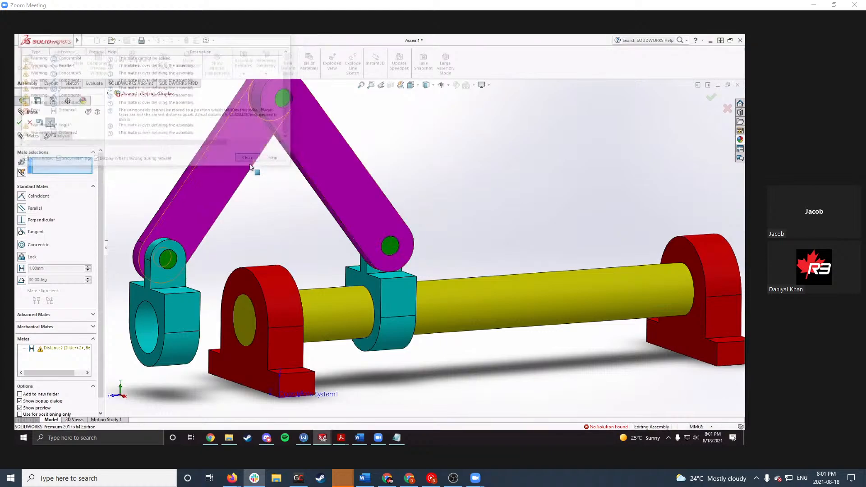
{"action": "left_click", "coordinate": [29, 123]}
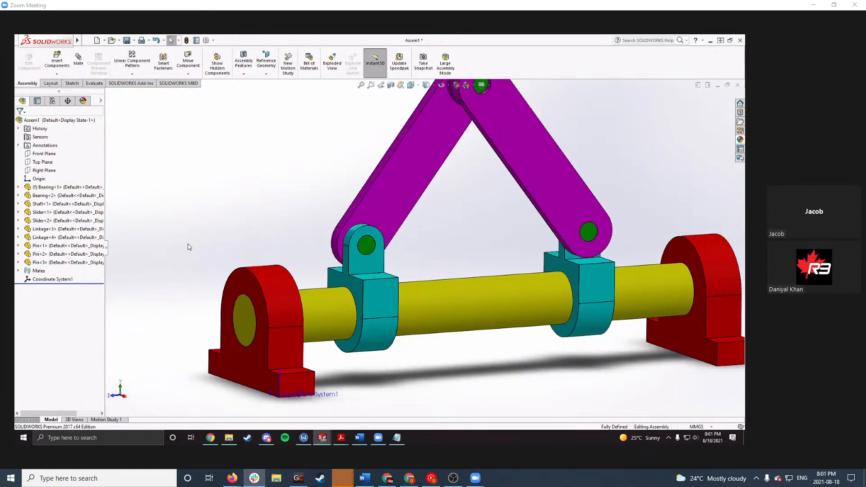
Step: Review which faces the Angle1, Distance1, Concentric8 and Concentric6 mates reference on the assembly
{"action": "scroll", "coordinate": [490, 232], "scroll_direction": "up", "scroll_amount": 2}
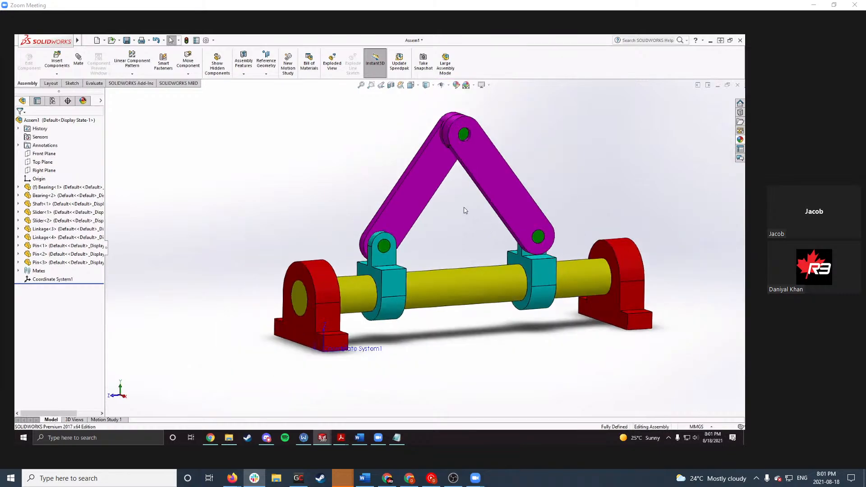
{"action": "left_click", "coordinate": [18, 271]}
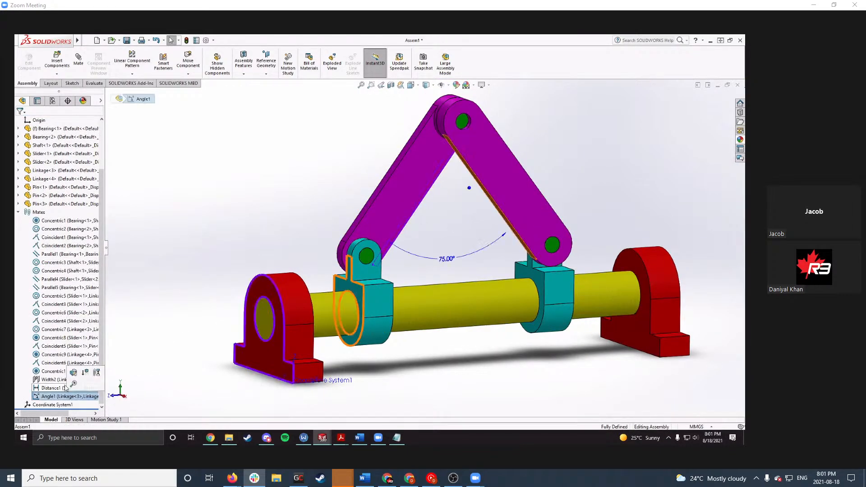
{"action": "left_click", "coordinate": [54, 379]}
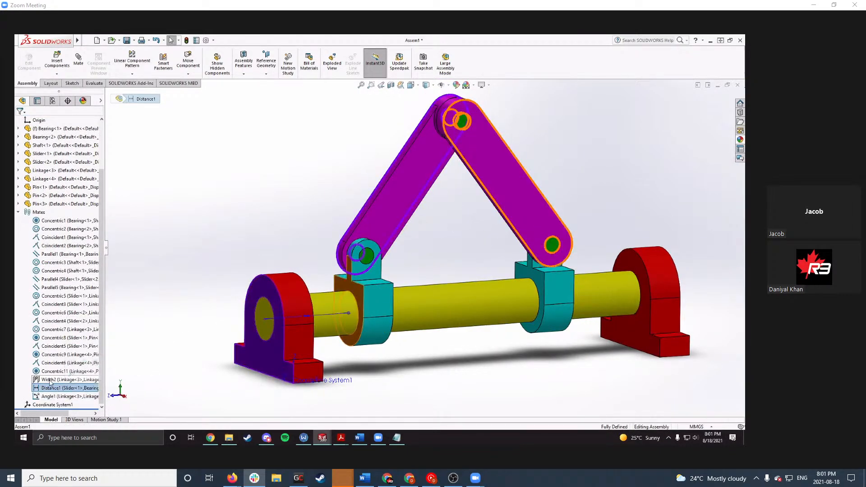
{"action": "left_click", "coordinate": [40, 346]}
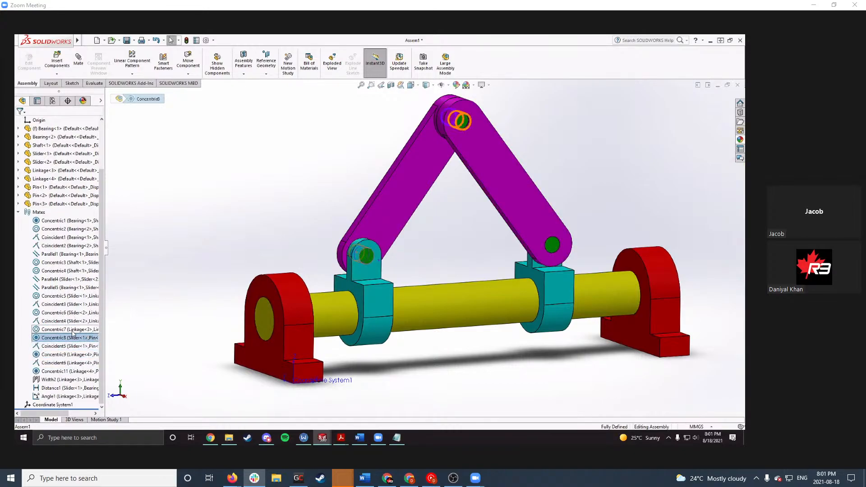
{"action": "left_click", "coordinate": [39, 320]}
{"action": "left_click", "coordinate": [45, 304]}
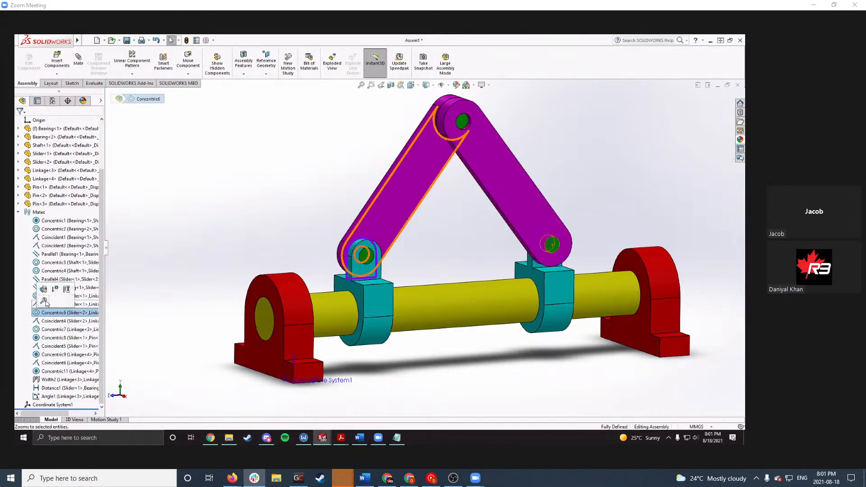
{"action": "left_click", "coordinate": [158, 309]}
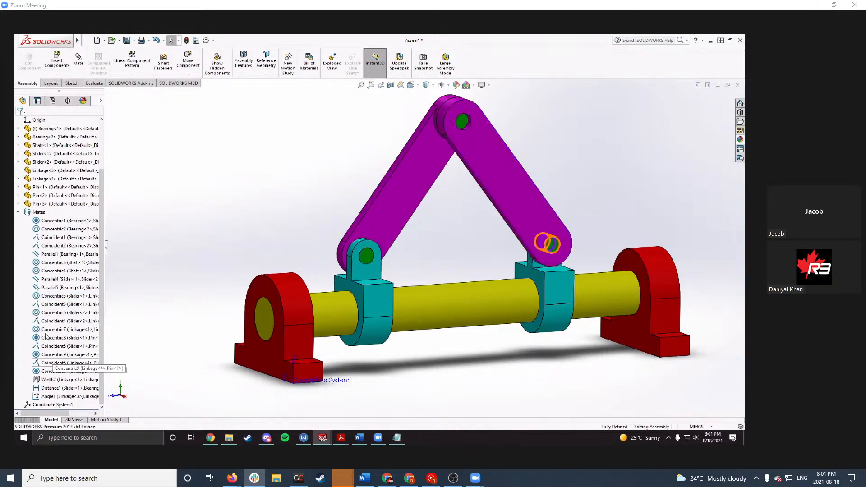
{"action": "double_click", "coordinate": [28, 212]}
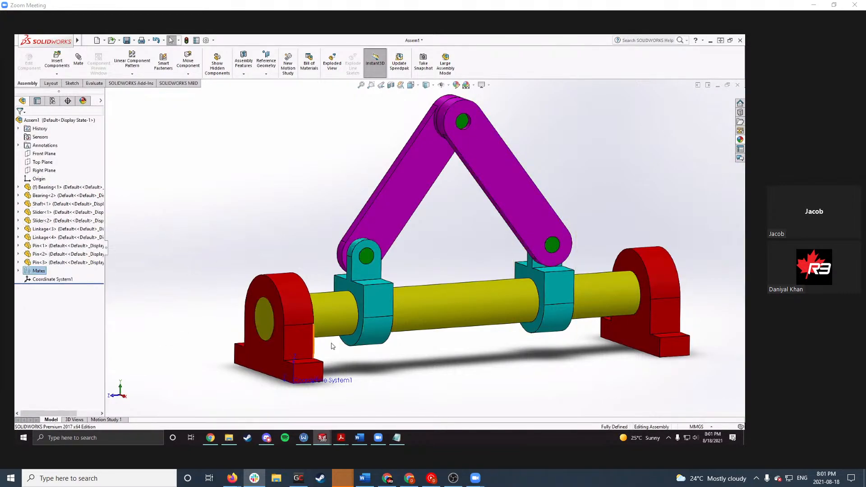
{"action": "middle_click_drag", "start_coordinate": [333, 347], "coordinate": [498, 345]}
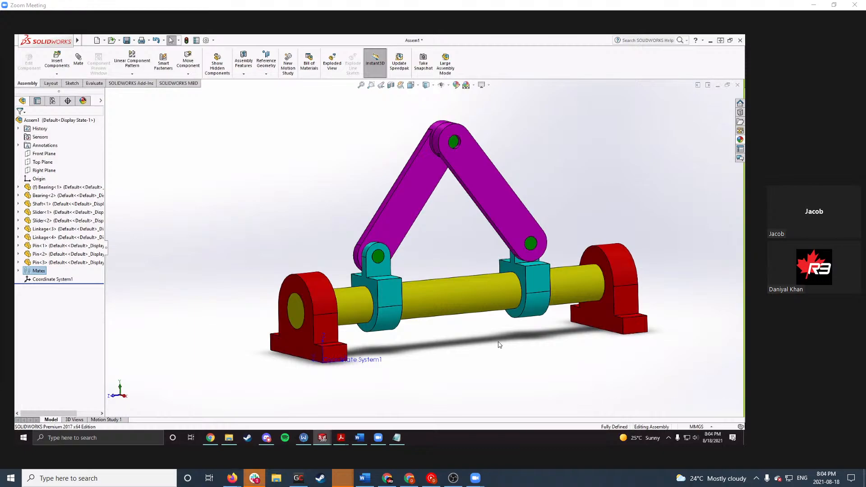
Step: Switch to the open Notepad note, replace the "AISI 1020 Steel" line with "Thank You :)" and minimise it
{"action": "left_click", "coordinate": [396, 437]}
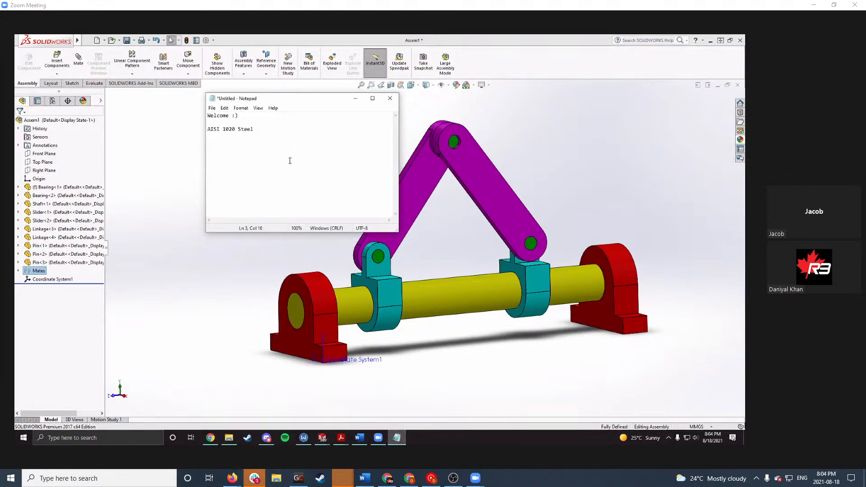
{"action": "left_click_drag", "start_coordinate": [263, 129], "coordinate": [208, 129]}
{"action": "key", "text": "BackSpace"}
{"action": "type", "text": "Th"}
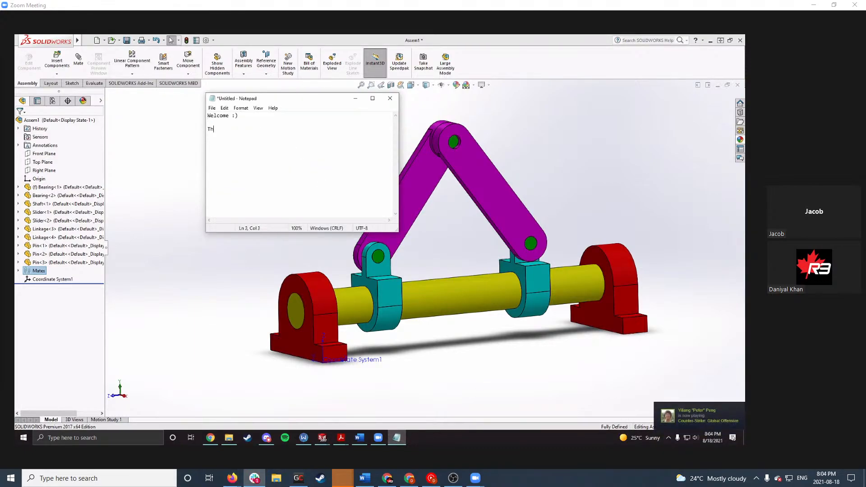
{"action": "type", "text": "ank You :)"}
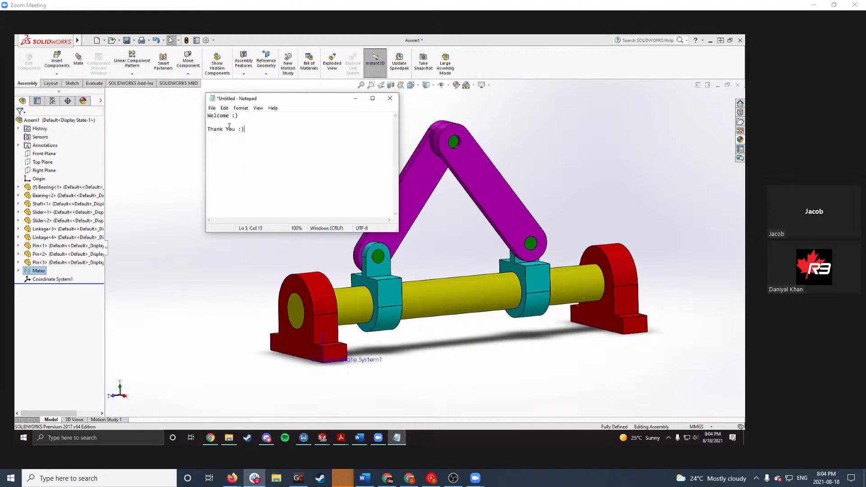
{"action": "left_click", "coordinate": [355, 99]}
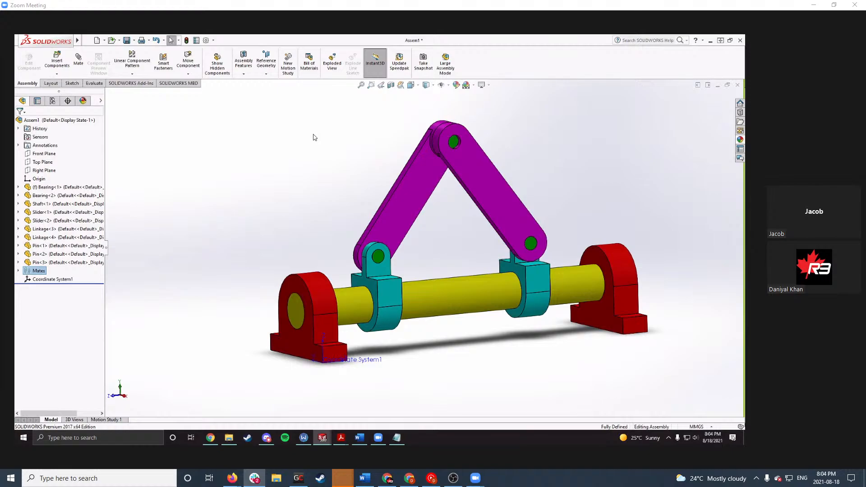
{"action": "left_click_drag", "start_coordinate": [233, 99], "coordinate": [624, 247]}
{"action": "left_click", "coordinate": [334, 110]}
{"action": "left_click_drag", "start_coordinate": [234, 105], "coordinate": [677, 345]}
{"action": "left_click", "coordinate": [567, 357]}
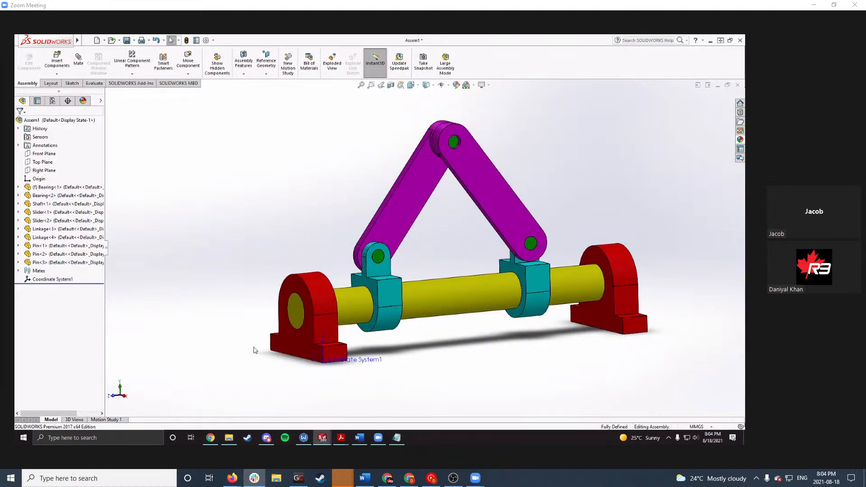
{"action": "left_click", "coordinate": [276, 341]}
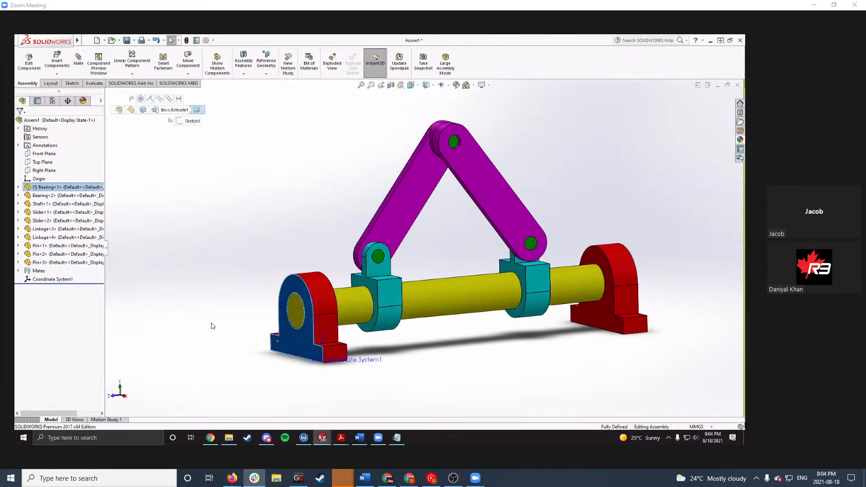
{"action": "left_click", "coordinate": [213, 326]}
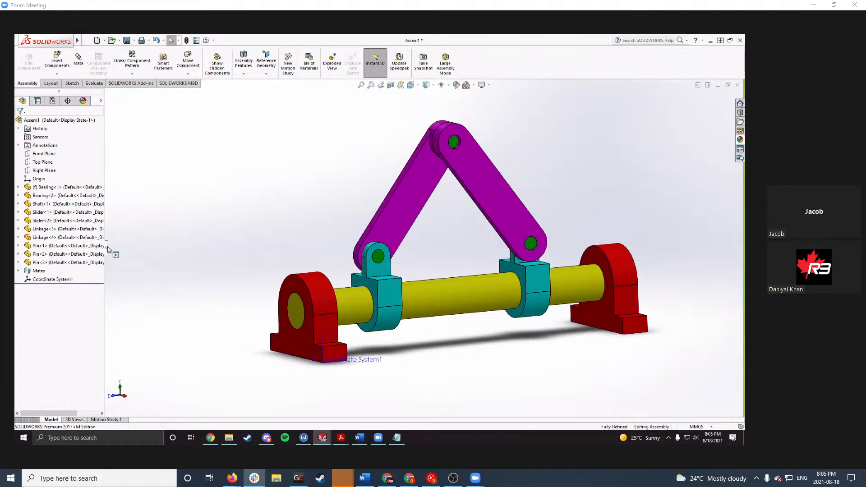
{"action": "left_click_drag", "start_coordinate": [108, 249], "coordinate": [112, 250]}
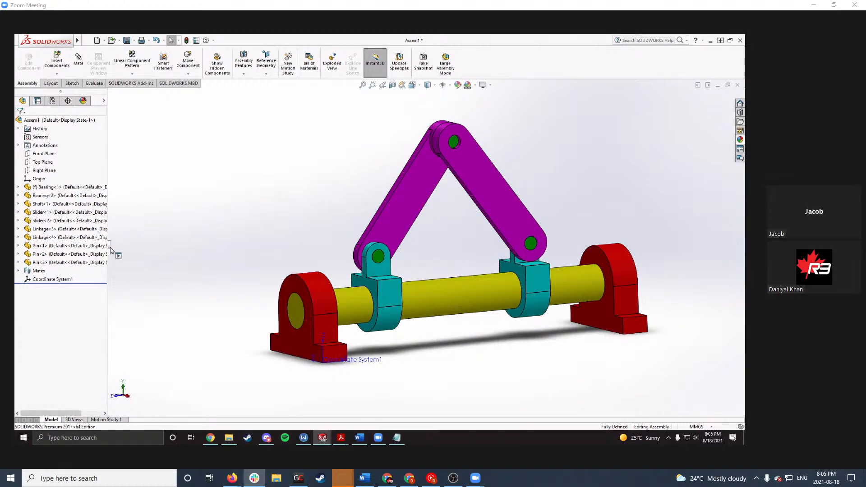
Step: Browse the Parts folder for a component to insert into the assembly, then close the browser and cancel the insertion
{"action": "left_click_drag", "start_coordinate": [111, 248], "coordinate": [112, 248]}
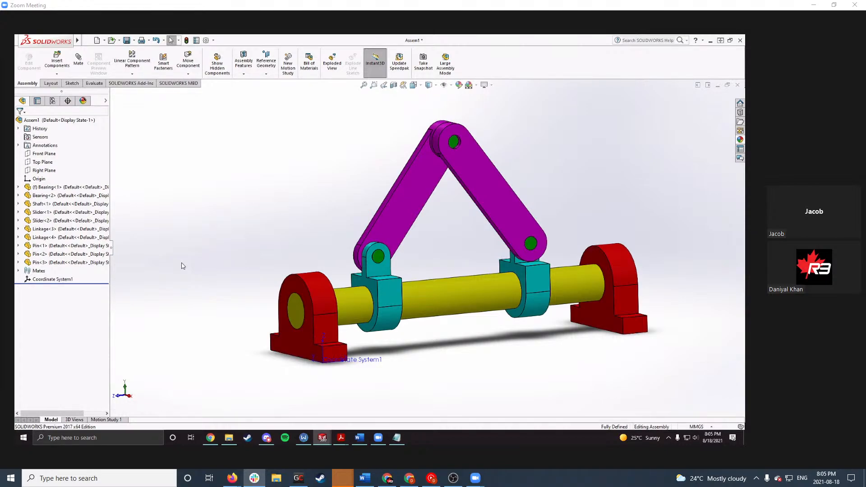
{"action": "left_click", "coordinate": [57, 61]}
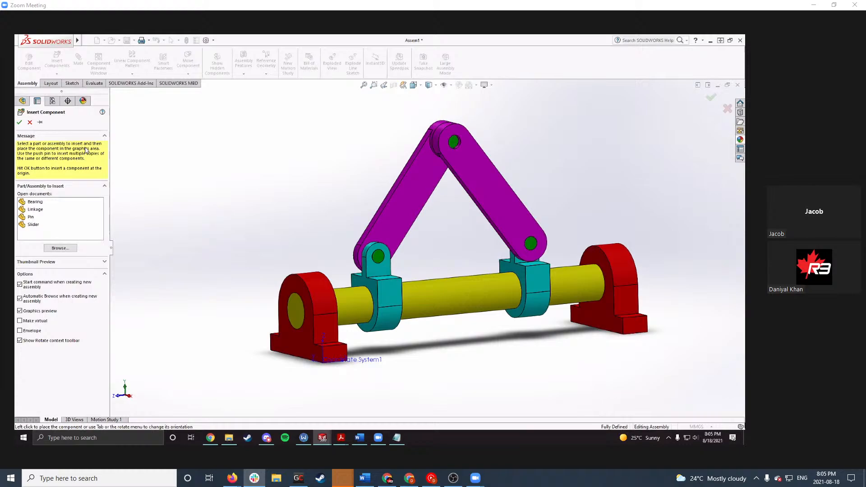
{"action": "left_click", "coordinate": [61, 248]}
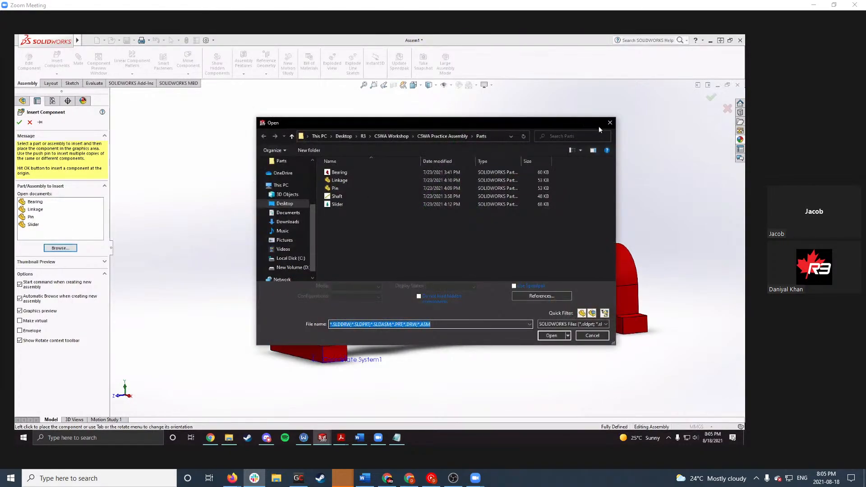
{"action": "left_click", "coordinate": [610, 122]}
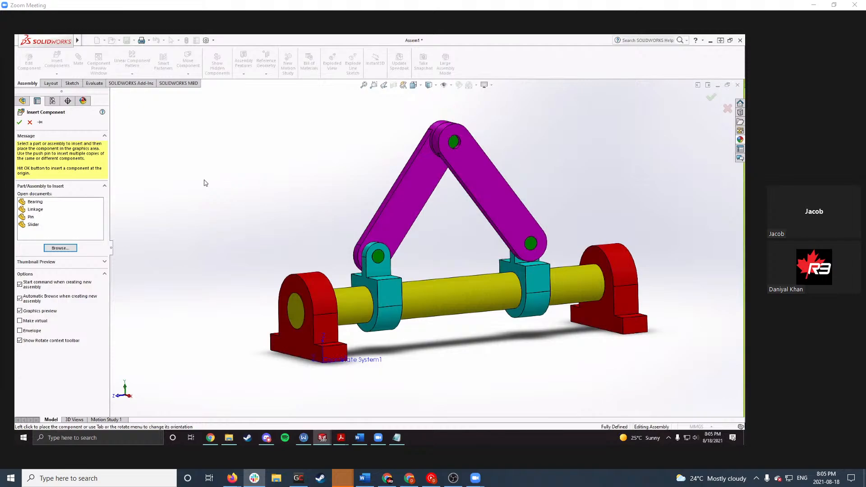
{"action": "left_click", "coordinate": [29, 122]}
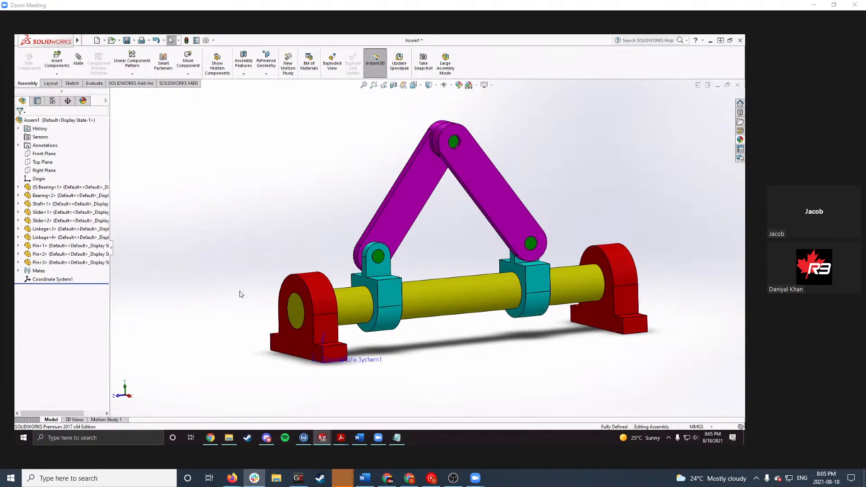
Step: Switch to the Parts folder in File Explorer to view the part files, then return to the assembly
{"action": "left_click", "coordinate": [234, 440]}
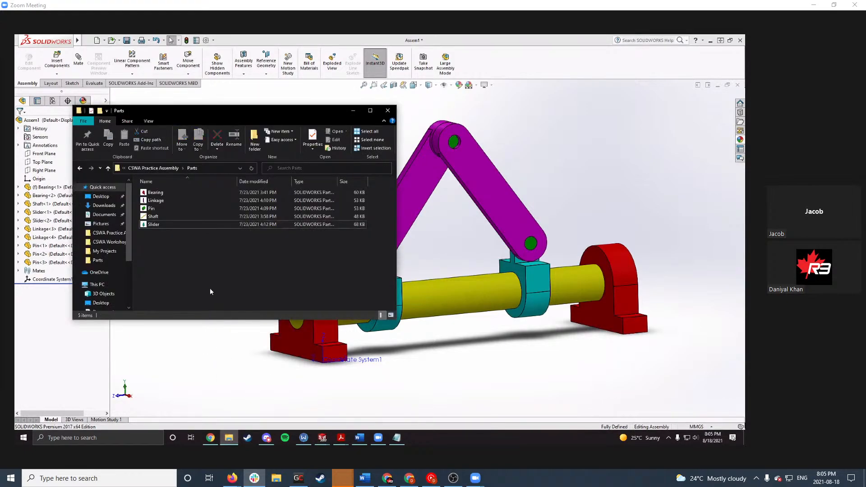
{"action": "left_click", "coordinate": [355, 111]}
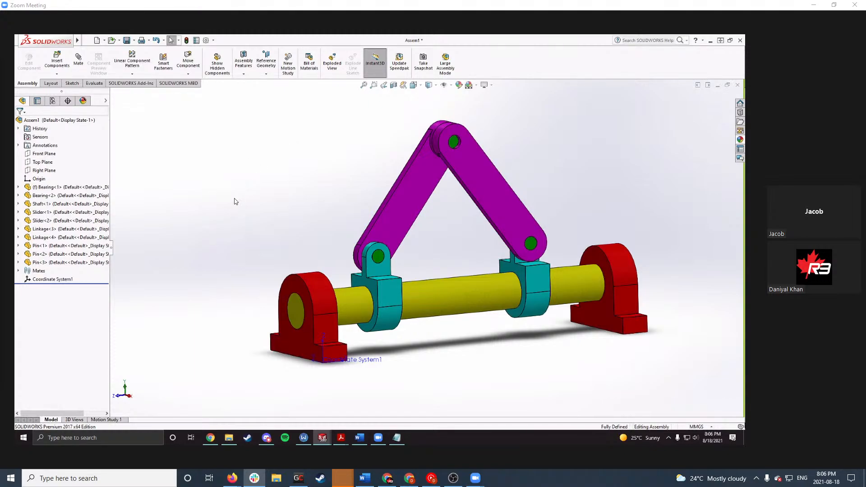
{"action": "mouse_move", "coordinate": [322, 436]}
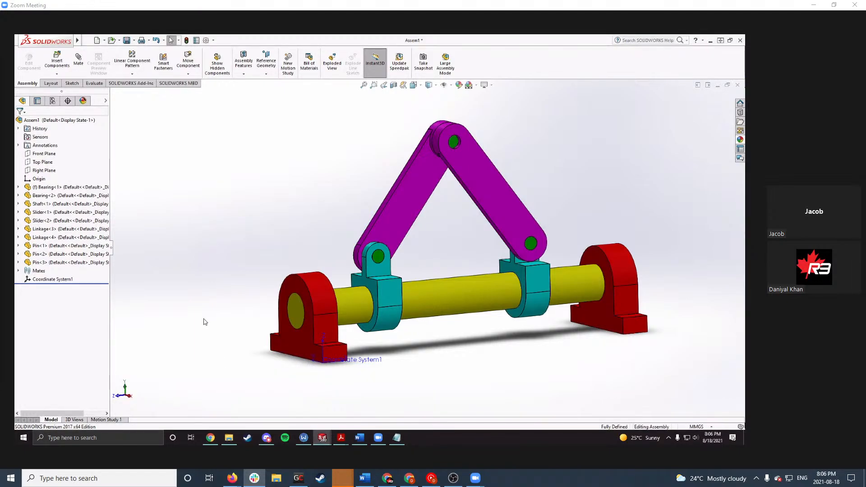
{"action": "left_click", "coordinate": [225, 437]}
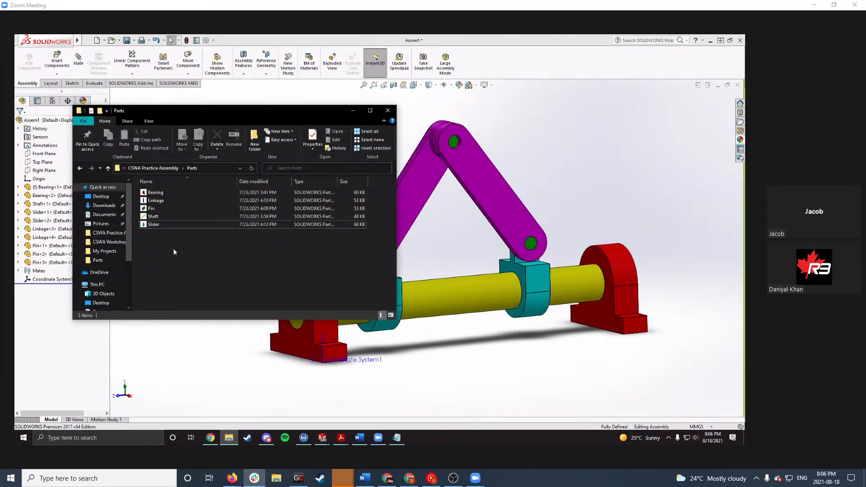
{"action": "left_click_drag", "start_coordinate": [158, 241], "coordinate": [186, 249]}
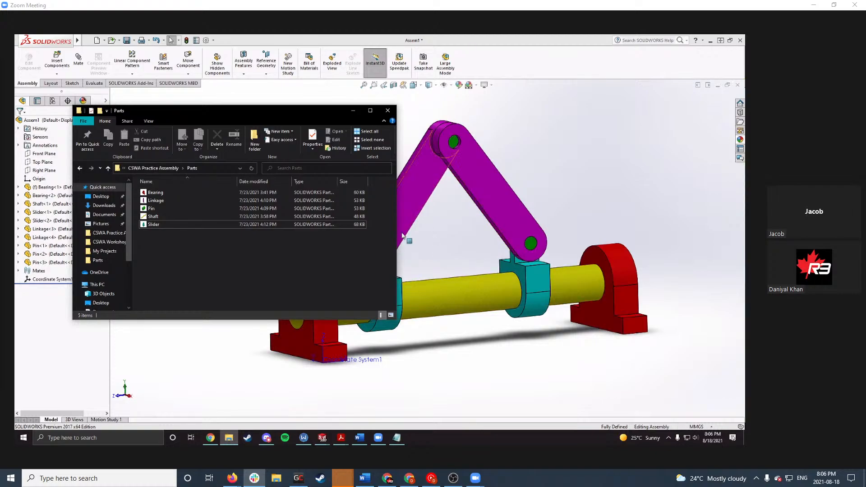
{"action": "left_click", "coordinate": [451, 229]}
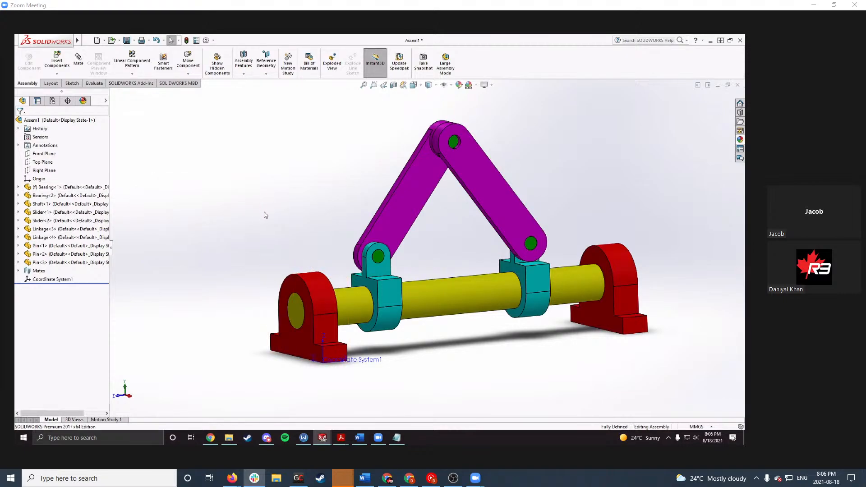
{"action": "left_click", "coordinate": [111, 247]}
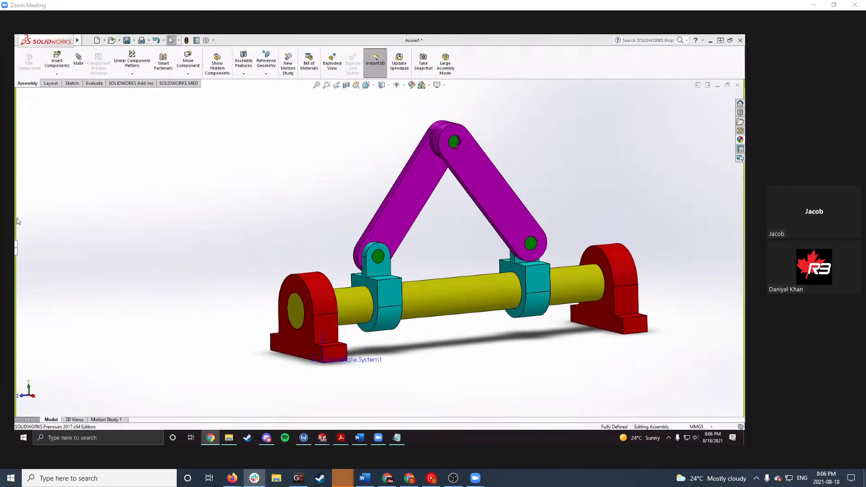
{"action": "left_click", "coordinate": [17, 249]}
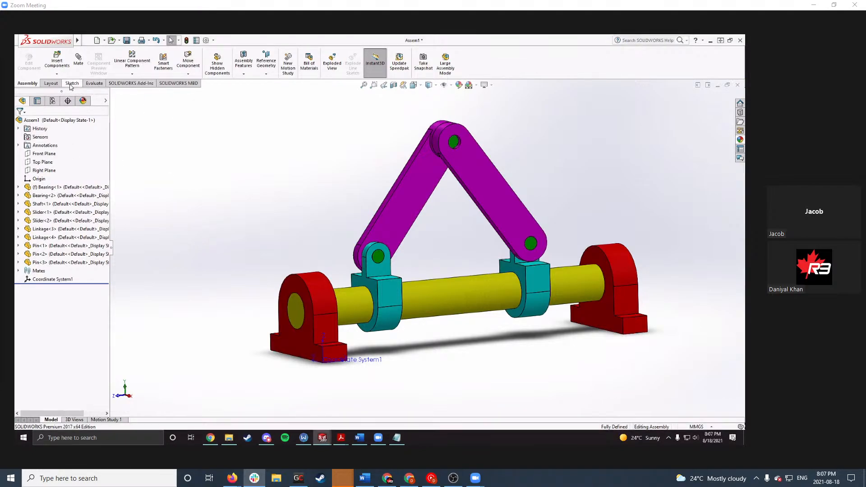
Step: Compare the component browser's view of the Parts folder, closing it without a choice, with the same folder in File Explorer
{"action": "left_click", "coordinate": [57, 58]}
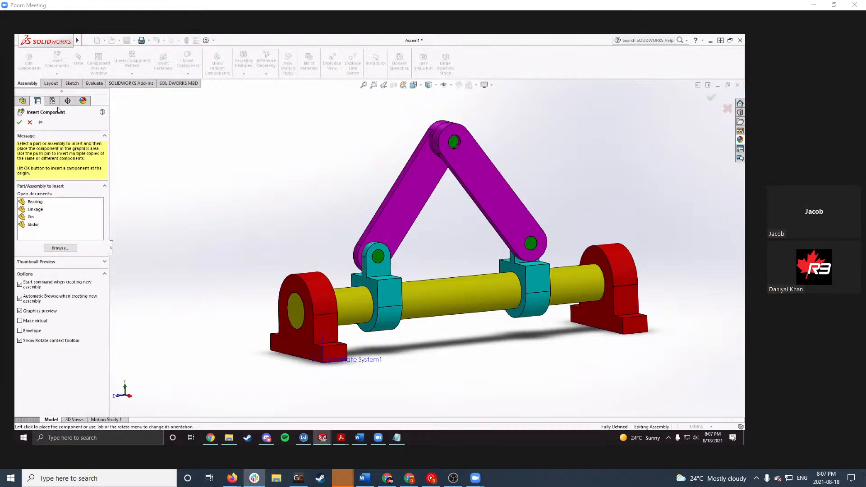
{"action": "left_click", "coordinate": [63, 250]}
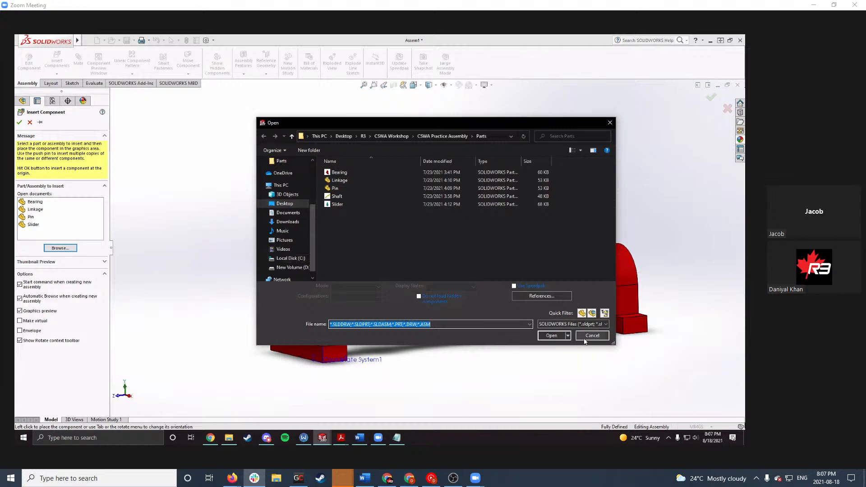
{"action": "left_click_drag", "start_coordinate": [418, 123], "coordinate": [304, 101]}
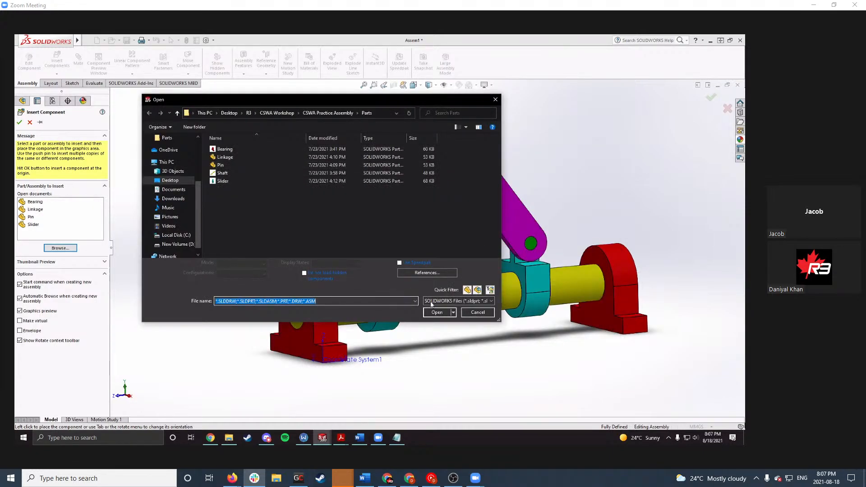
{"action": "left_click", "coordinate": [478, 312]}
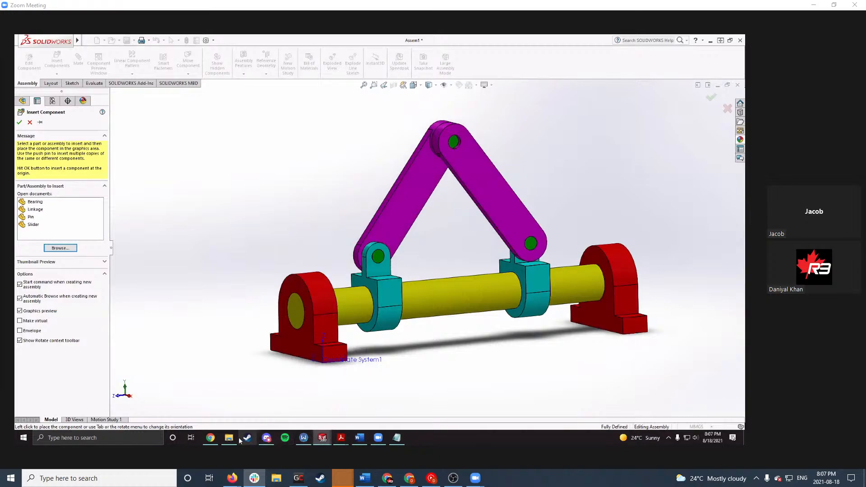
{"action": "mouse_move", "coordinate": [229, 438]}
{"action": "left_click", "coordinate": [223, 419]}
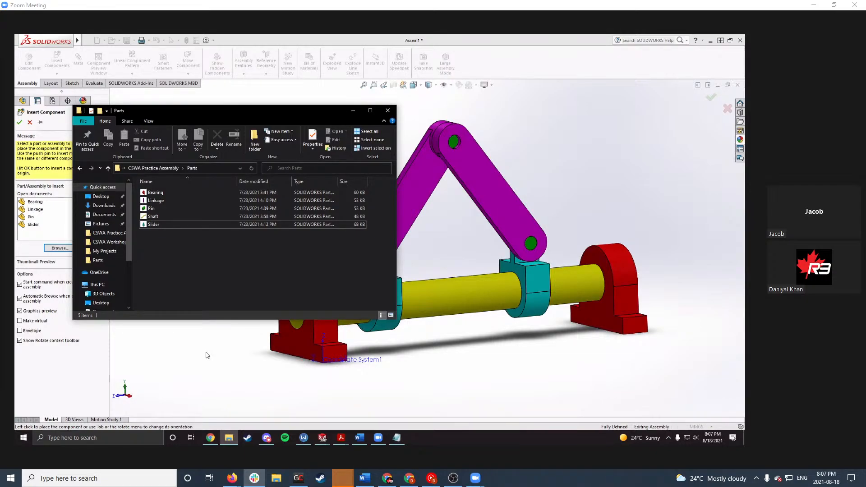
Step: Add a line reading "Data" in quotation marks to the open Notepad note, minimise the windows and cancel the component insertion
{"action": "left_click", "coordinate": [397, 438]}
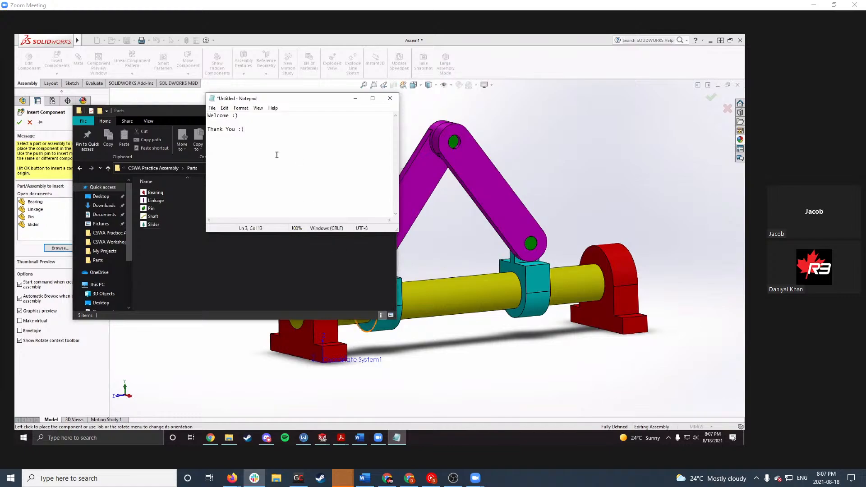
{"action": "type", "text": "\"Data\""}
{"action": "left_click", "coordinate": [355, 98]}
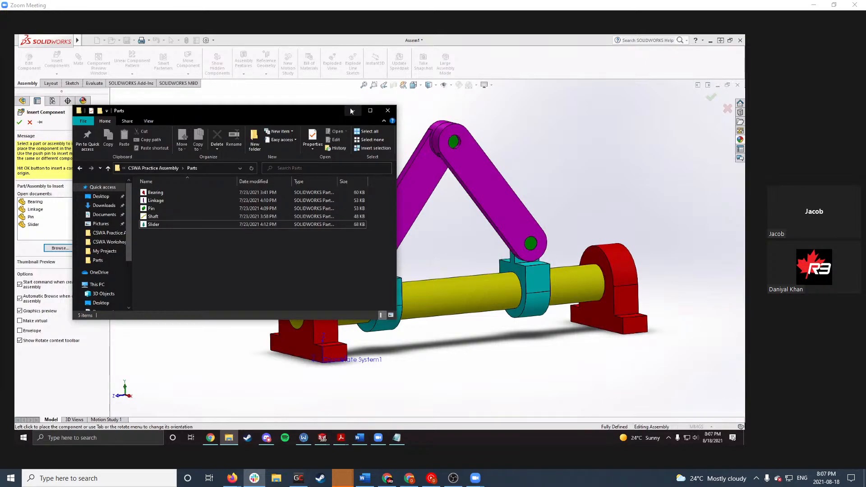
{"action": "left_click", "coordinate": [314, 101]}
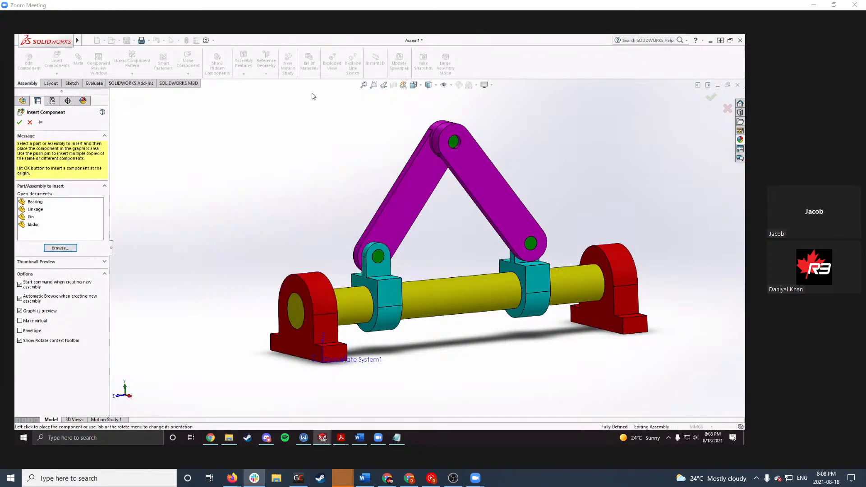
{"action": "left_click", "coordinate": [29, 122]}
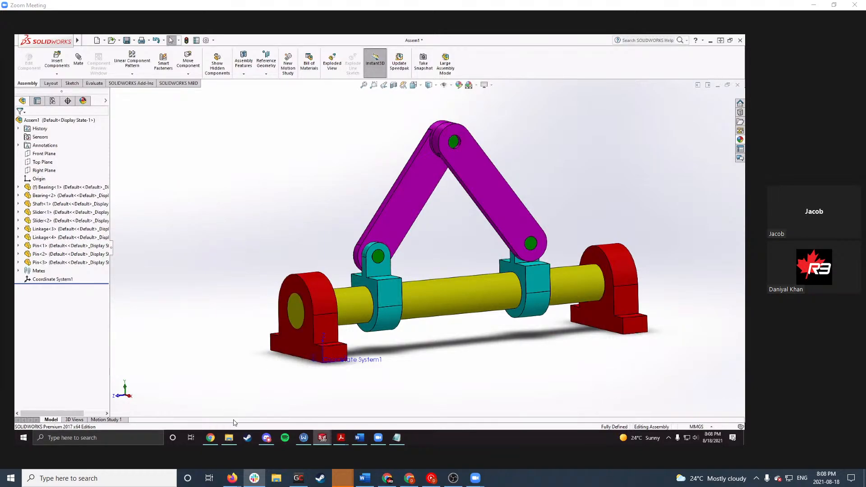
Step: Insert an extra Slider from the File Explorer Parts folder into empty space near the fixed Bearing<1>, then delete it
{"action": "left_click", "coordinate": [227, 440]}
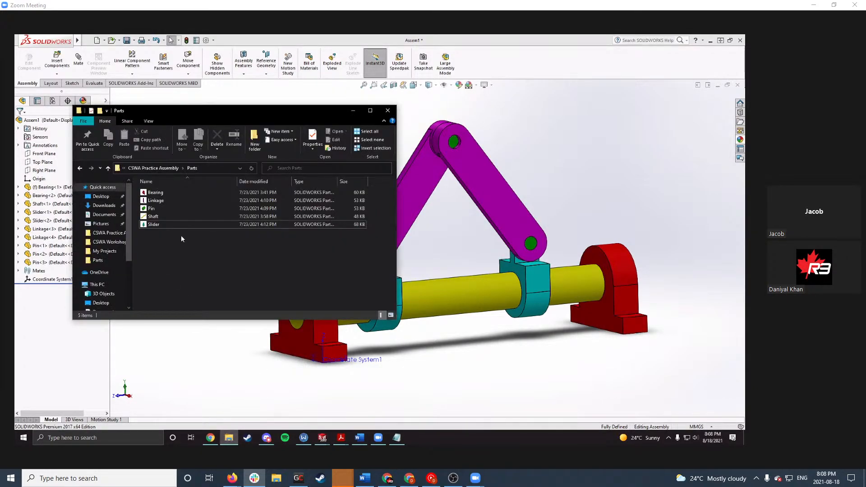
{"action": "left_click", "coordinate": [151, 226]}
{"action": "left_click_drag", "start_coordinate": [150, 226], "coordinate": [214, 367]}
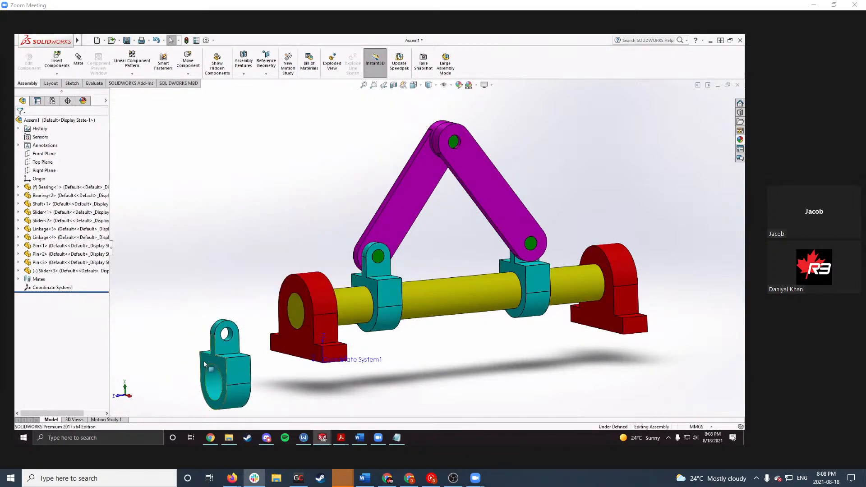
{"action": "left_click", "coordinate": [205, 365]}
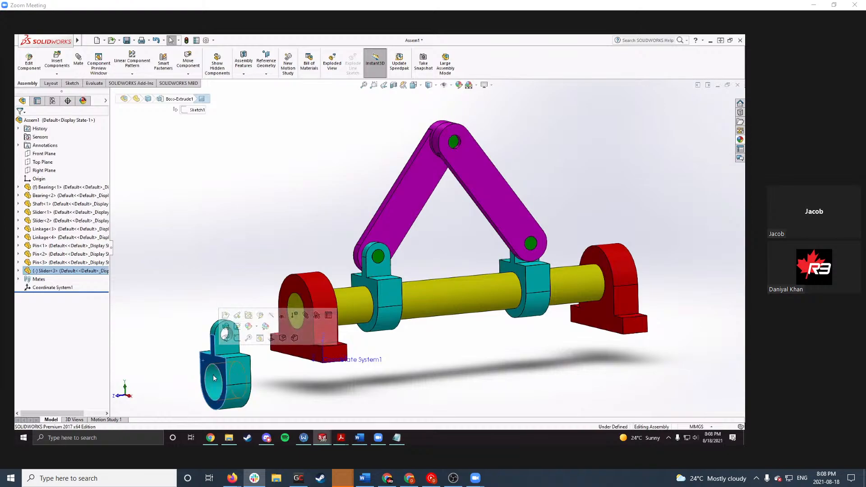
{"action": "left_click", "coordinate": [171, 360]}
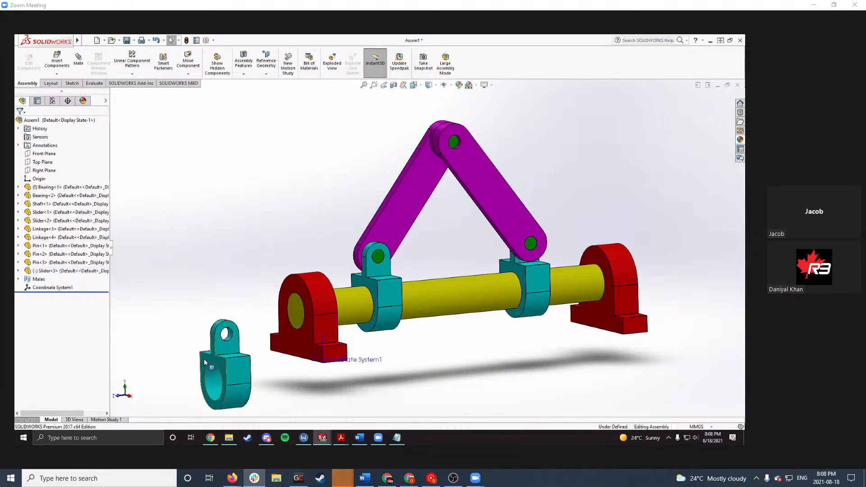
{"action": "left_click", "coordinate": [203, 359]}
{"action": "key", "text": "Delete"}
{"action": "key", "text": "Return"}
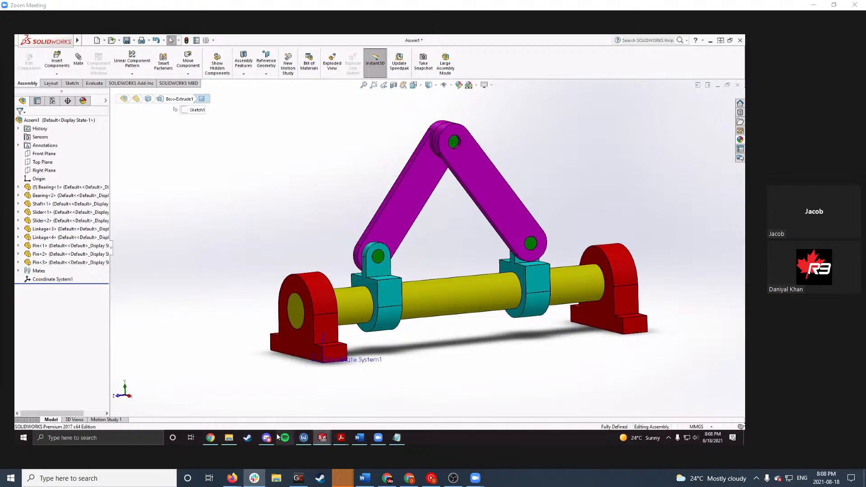
Step: View the open Bearing part in its own window and return to the Assem1 window
{"action": "mouse_move", "coordinate": [325, 434]}
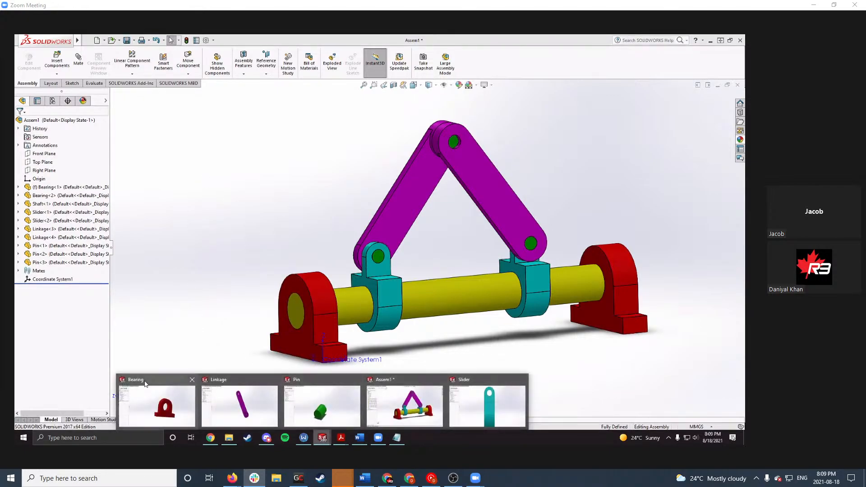
{"action": "left_click", "coordinate": [149, 388]}
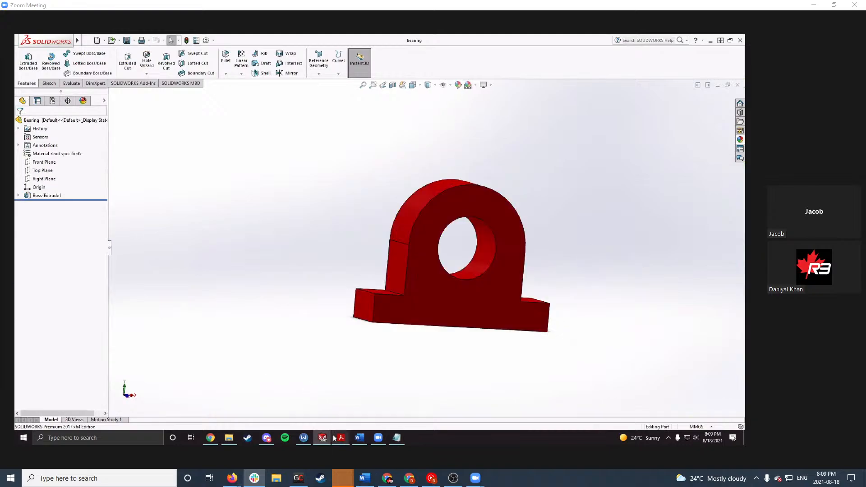
{"action": "mouse_move", "coordinate": [323, 438]}
{"action": "left_click", "coordinate": [407, 409]}
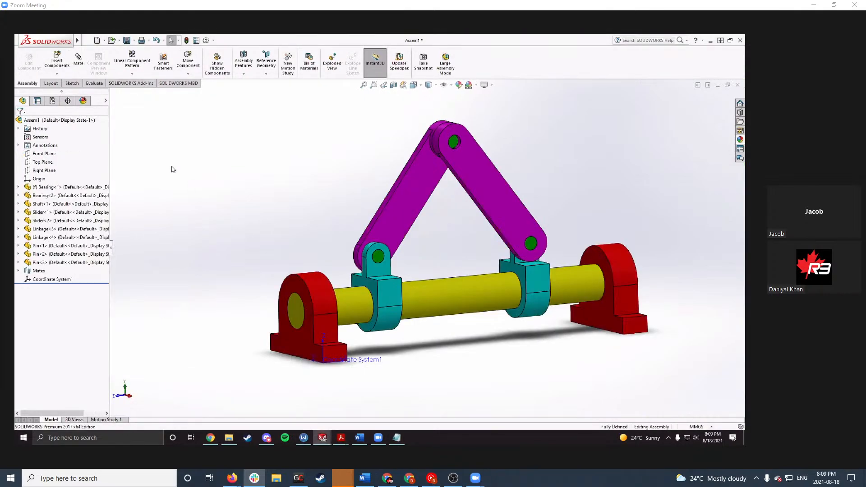
Step: Try inserting another Bearing from the list of open documents into the assembly and cancel the insertion
{"action": "left_click", "coordinate": [57, 62]}
{"action": "left_click", "coordinate": [41, 203]}
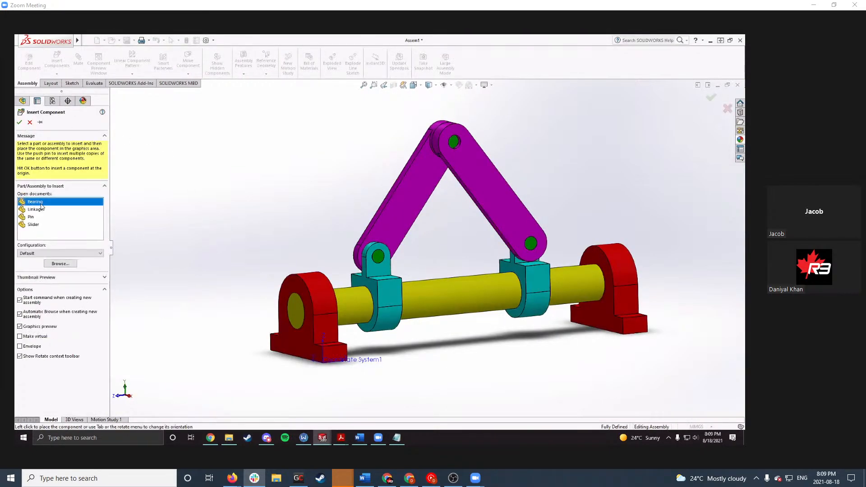
{"action": "left_click", "coordinate": [235, 224]}
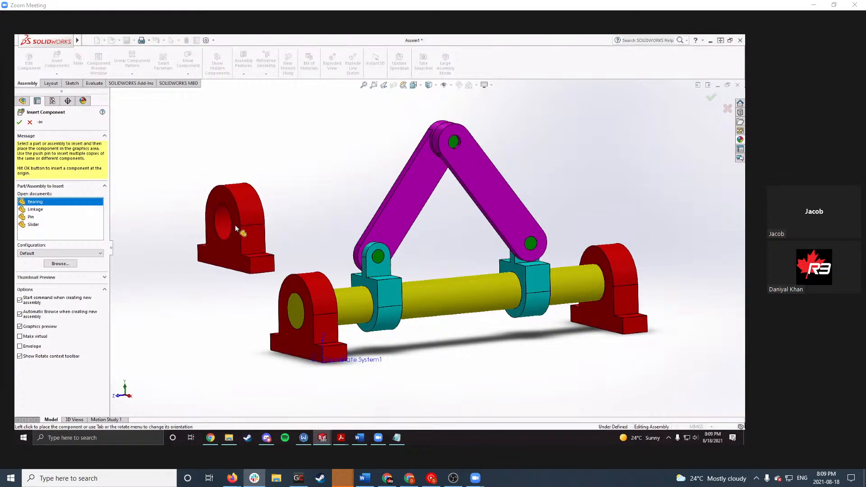
{"action": "left_click", "coordinate": [30, 122]}
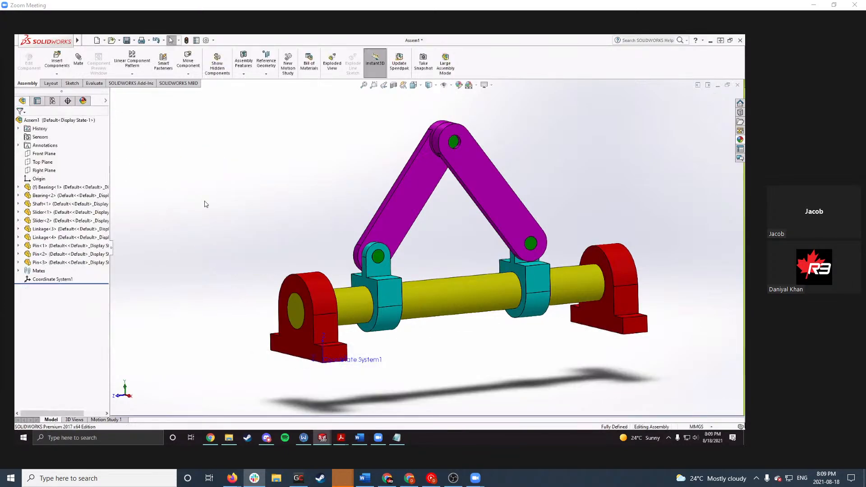
Step: Insert an extra Slider from the Parts folder above Bearing<2>, then delete that instance from the assembly
{"action": "left_click", "coordinate": [229, 440]}
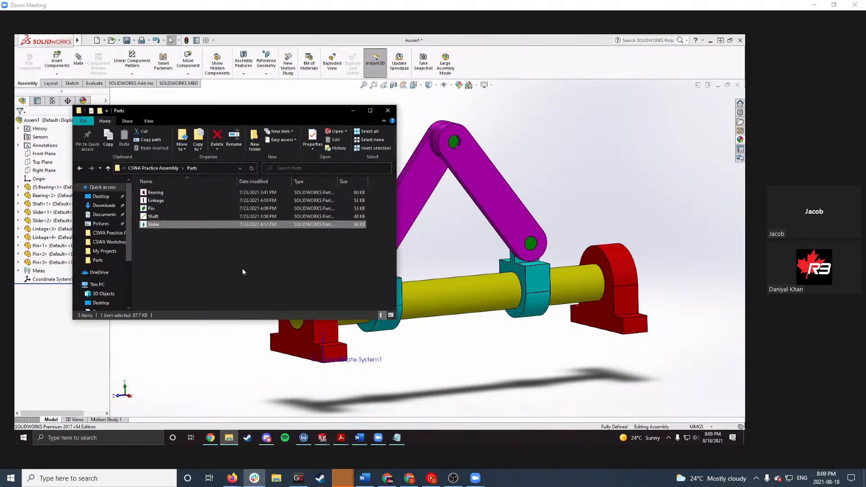
{"action": "left_click_drag", "start_coordinate": [187, 223], "coordinate": [636, 214]}
{"action": "left_click", "coordinate": [636, 214]}
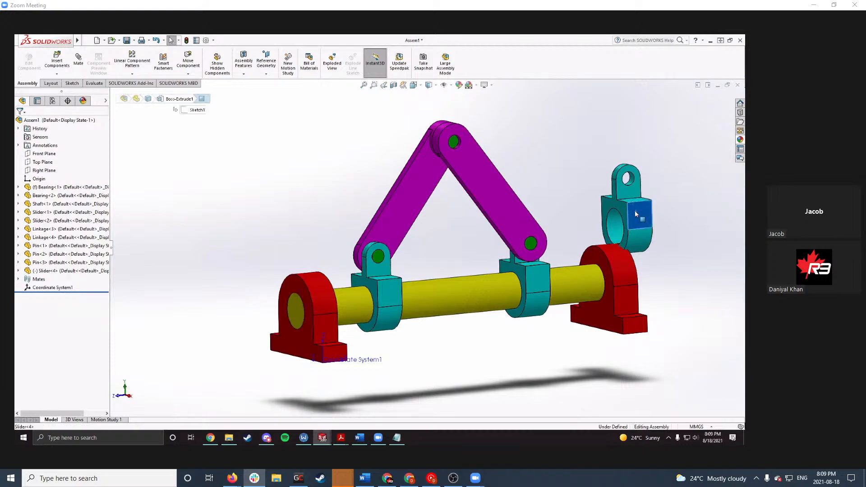
{"action": "key", "text": "Delete"}
{"action": "left_click", "coordinate": [427, 198]}
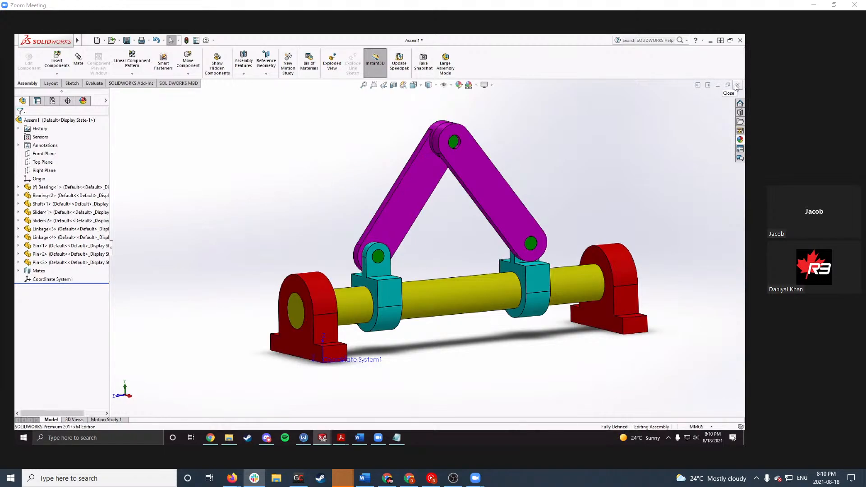
Step: Check the Notepad note, minimise it and start closing the Assem1 assembly
{"action": "left_click", "coordinate": [397, 438]}
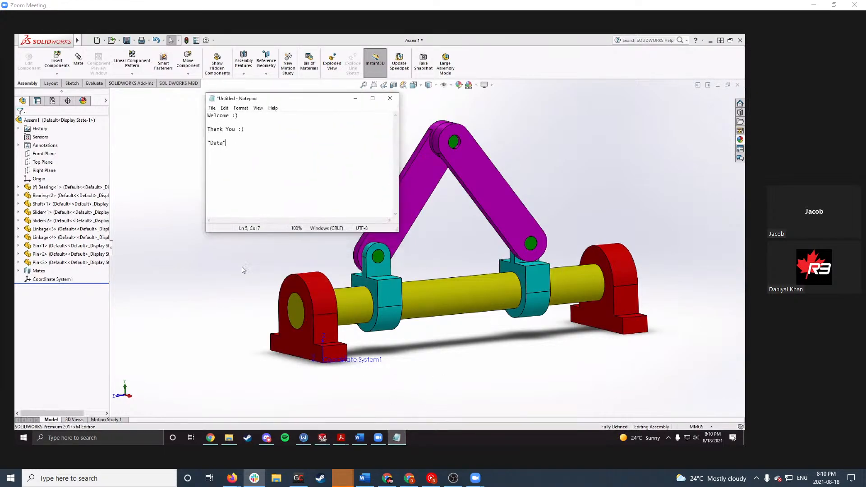
{"action": "left_click", "coordinate": [356, 99]}
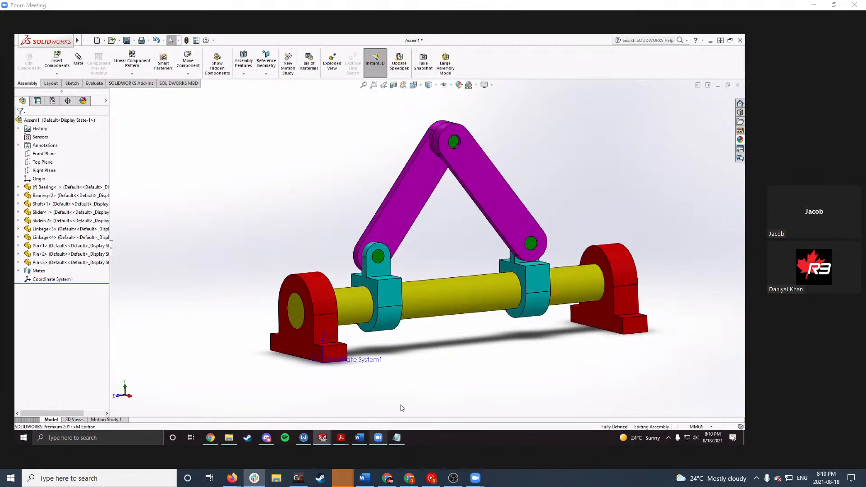
{"action": "left_click", "coordinate": [737, 84]}
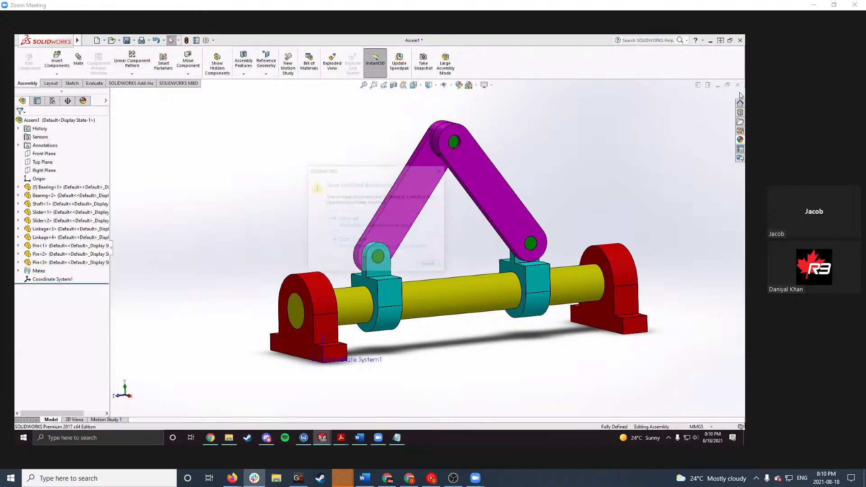